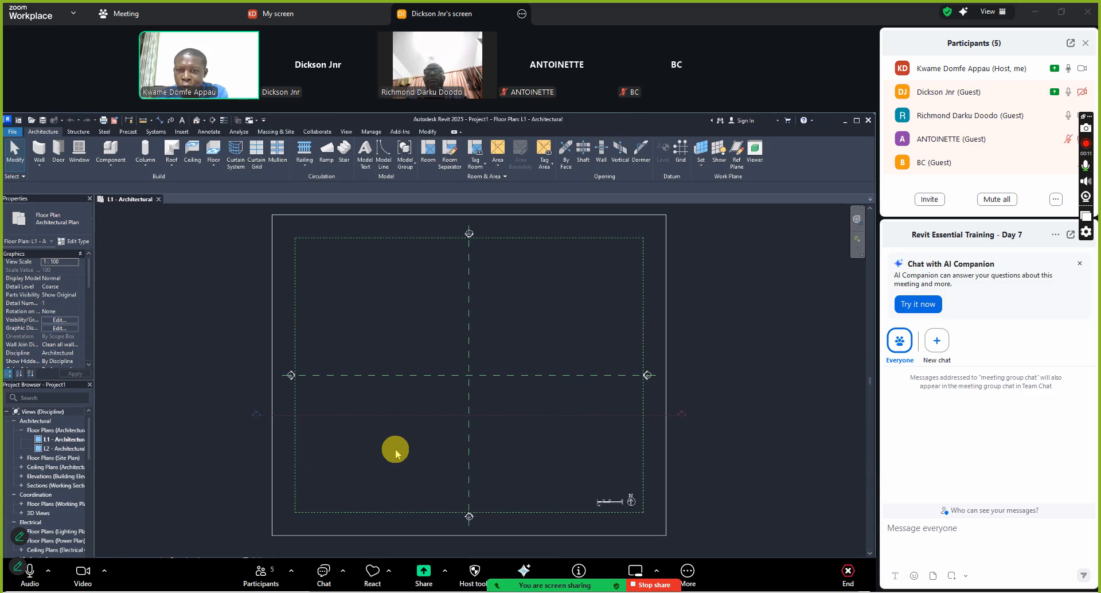
{"action": "left_click", "coordinate": [392, 414]}
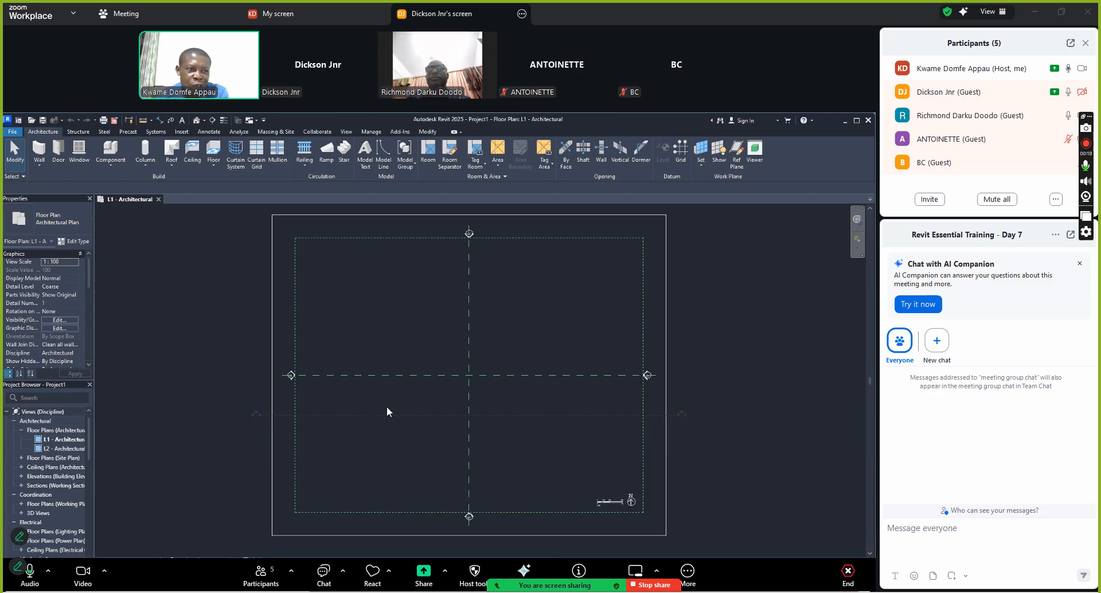
{"action": "left_click", "coordinate": [386, 413]}
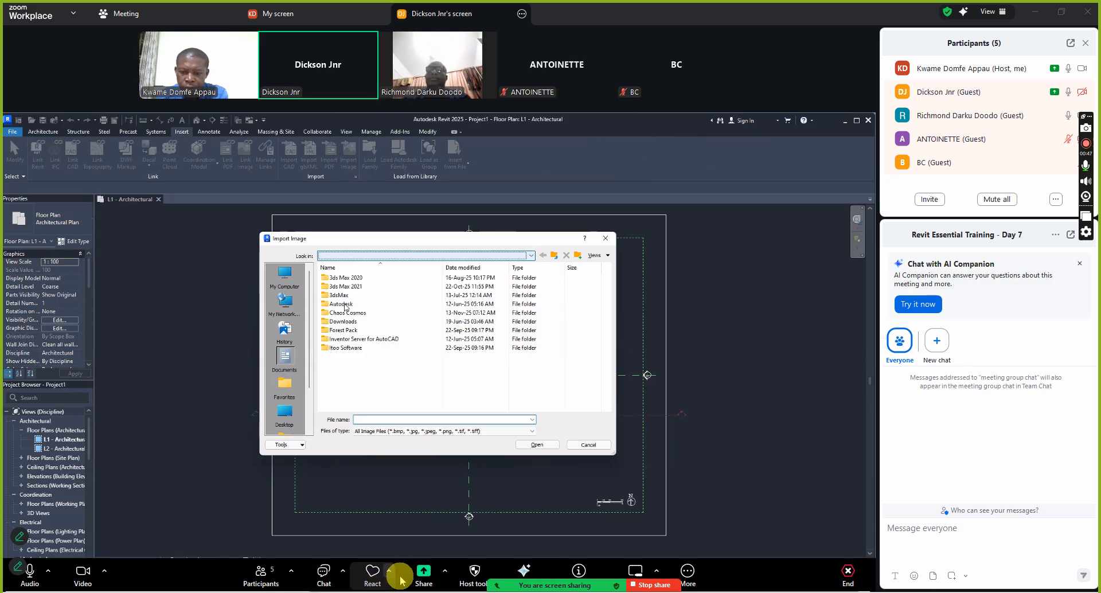
{"action": "left_click", "coordinate": [261, 572]}
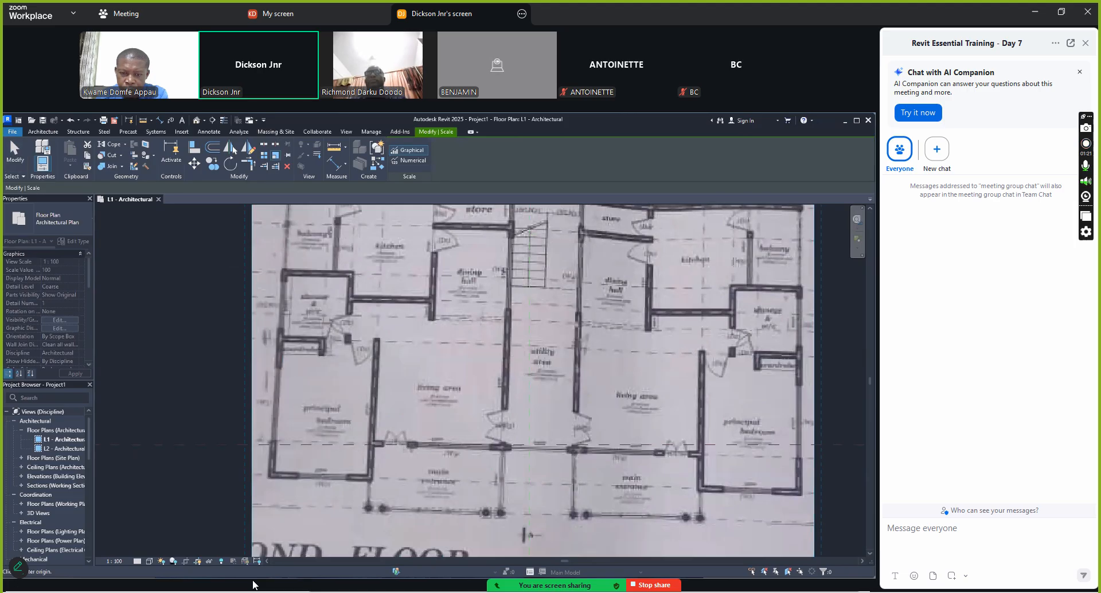
{"action": "mouse_move", "coordinate": [253, 582]}
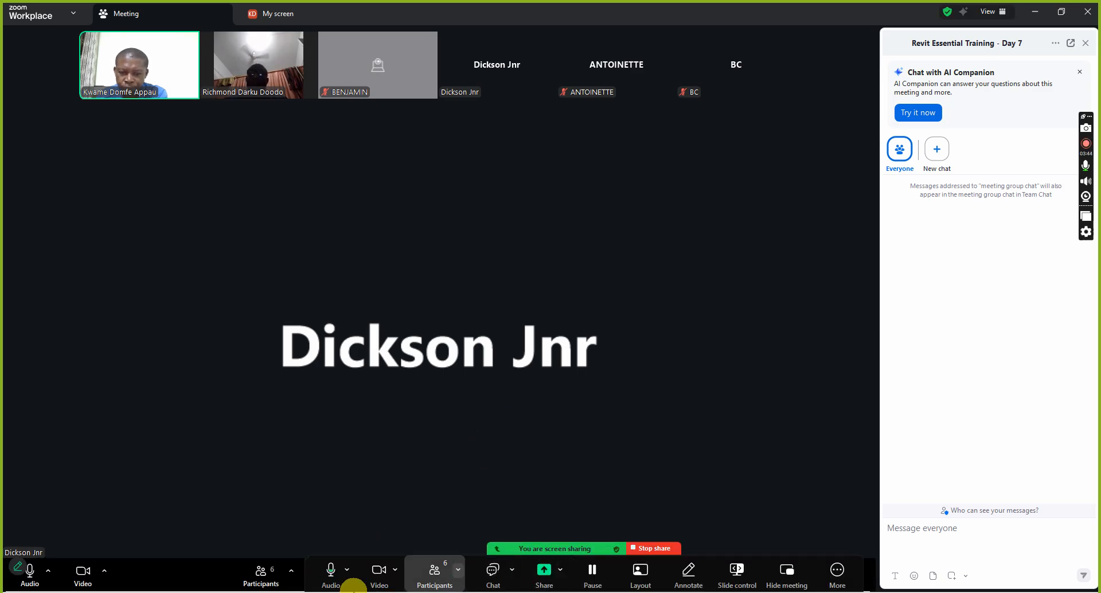
{"action": "left_click", "coordinate": [261, 576]}
{"action": "left_click", "coordinate": [263, 578]}
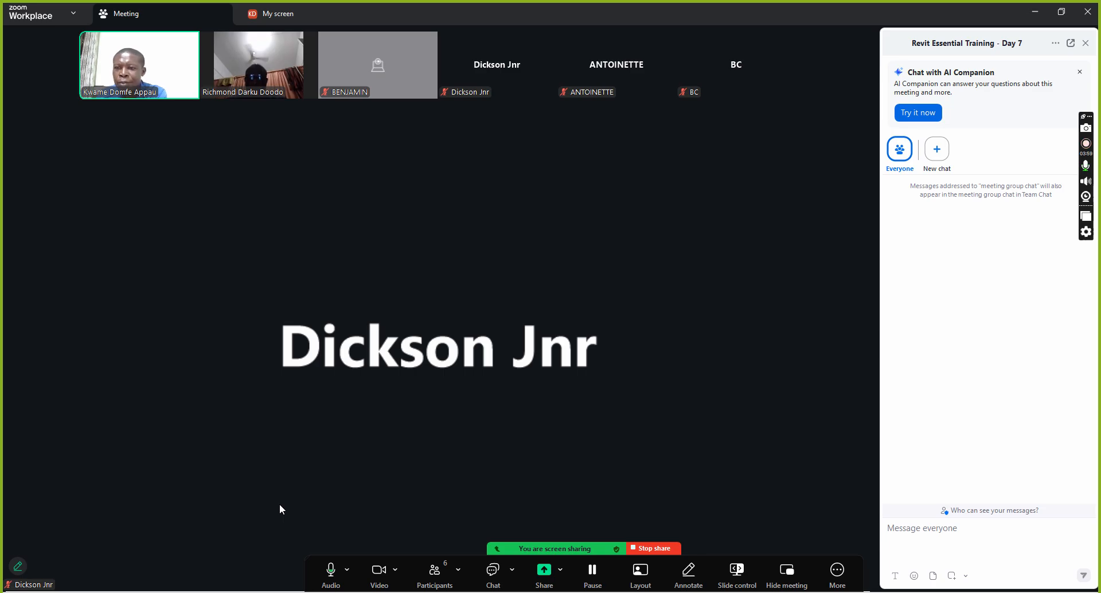
{"action": "left_click", "coordinate": [309, 490]}
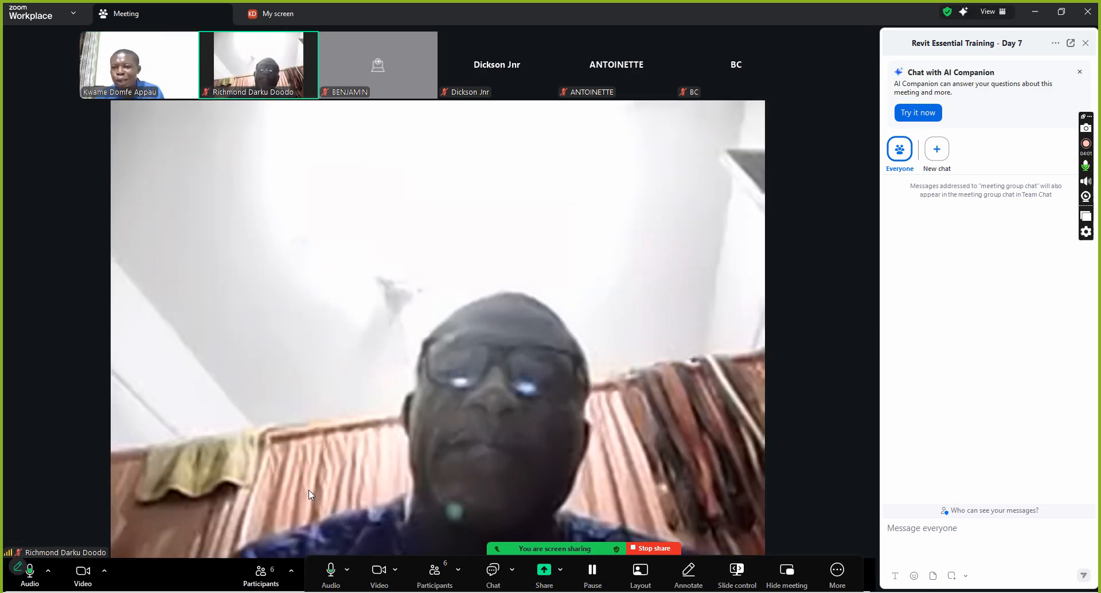
{"action": "left_click", "coordinate": [302, 493]}
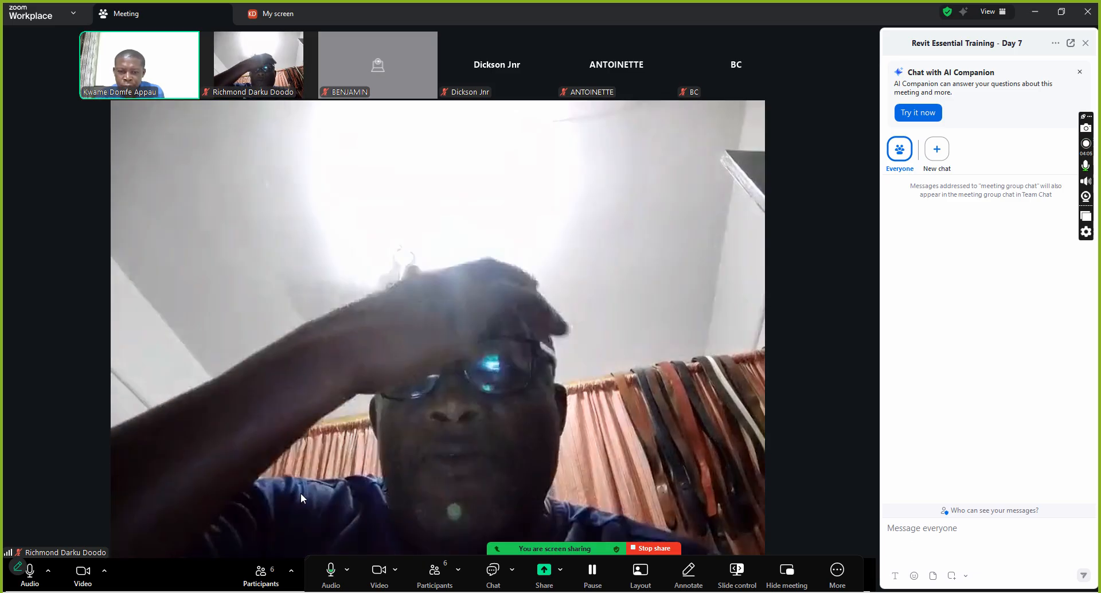
{"action": "left_click", "coordinate": [300, 494]}
{"action": "left_click", "coordinate": [294, 505]}
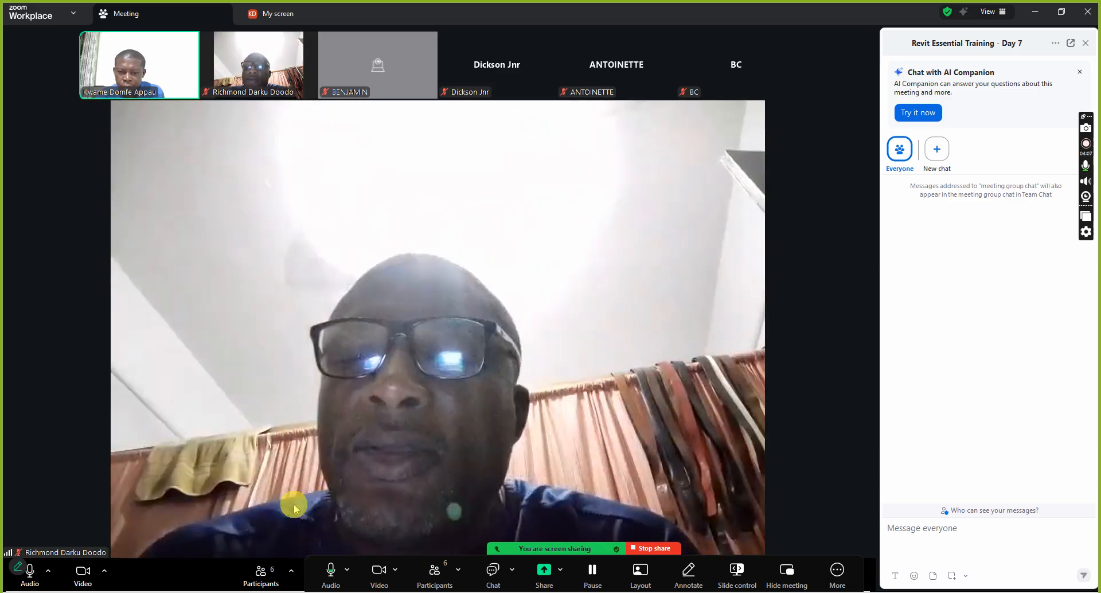
{"action": "left_click", "coordinate": [253, 474]}
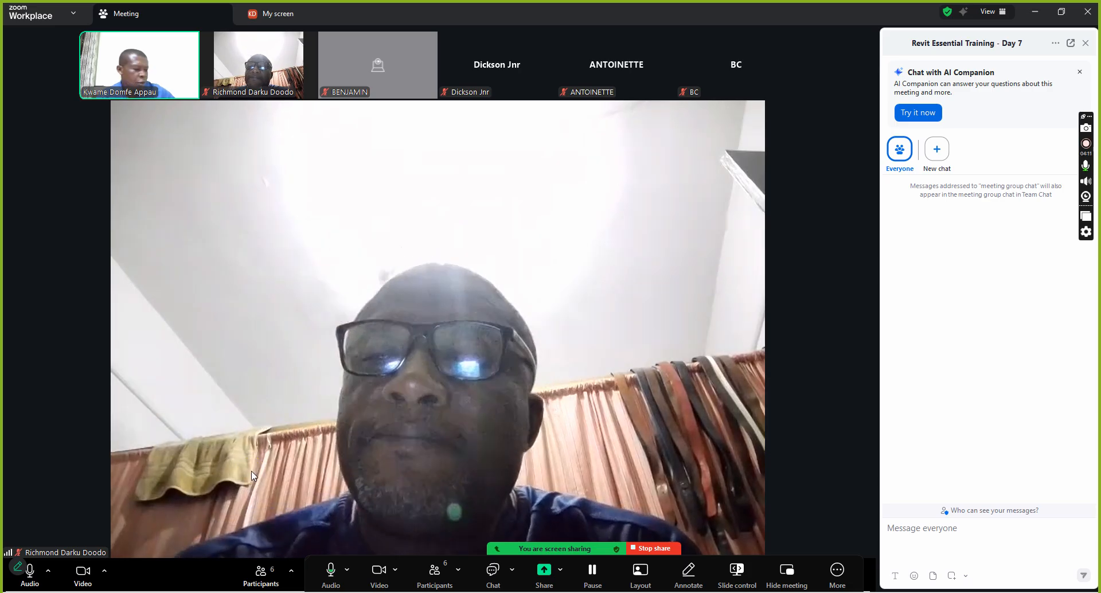
{"action": "left_click", "coordinate": [251, 473]}
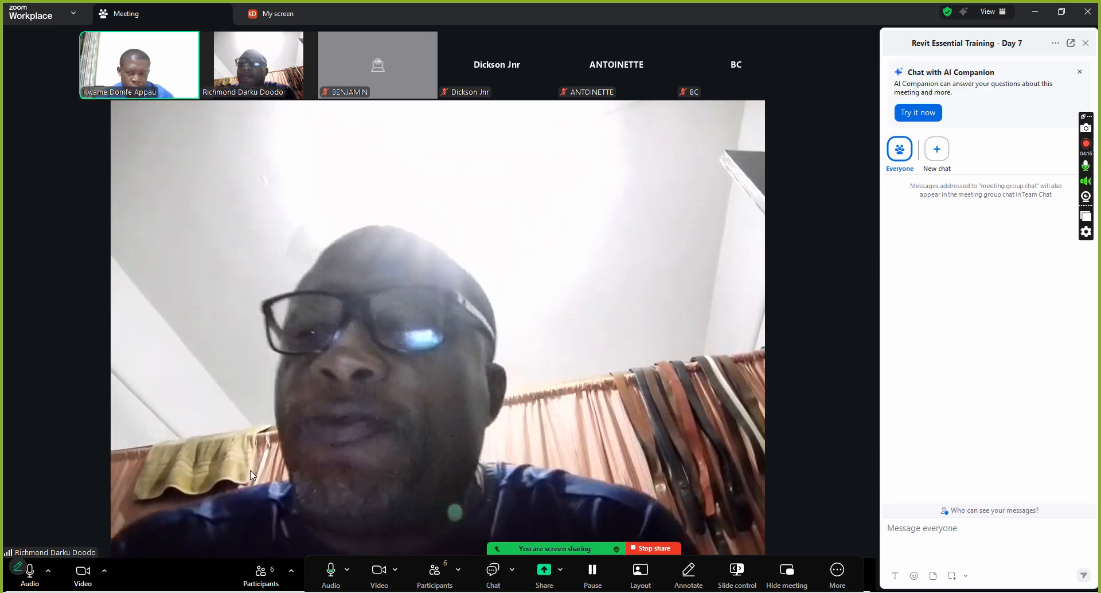
{"action": "left_click", "coordinate": [247, 411]}
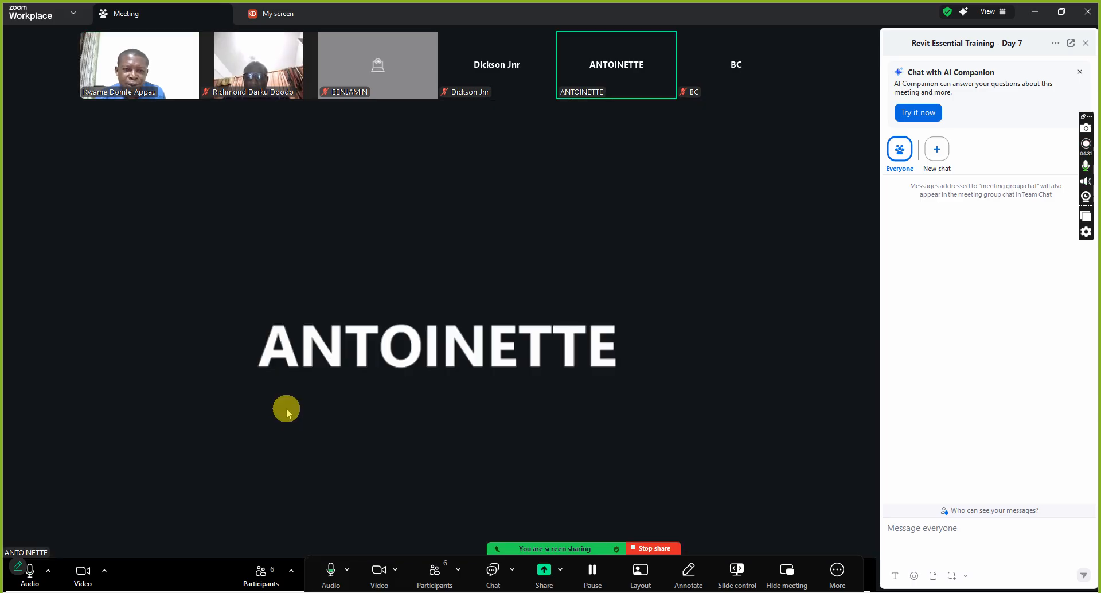
{"action": "left_click", "coordinate": [287, 411]}
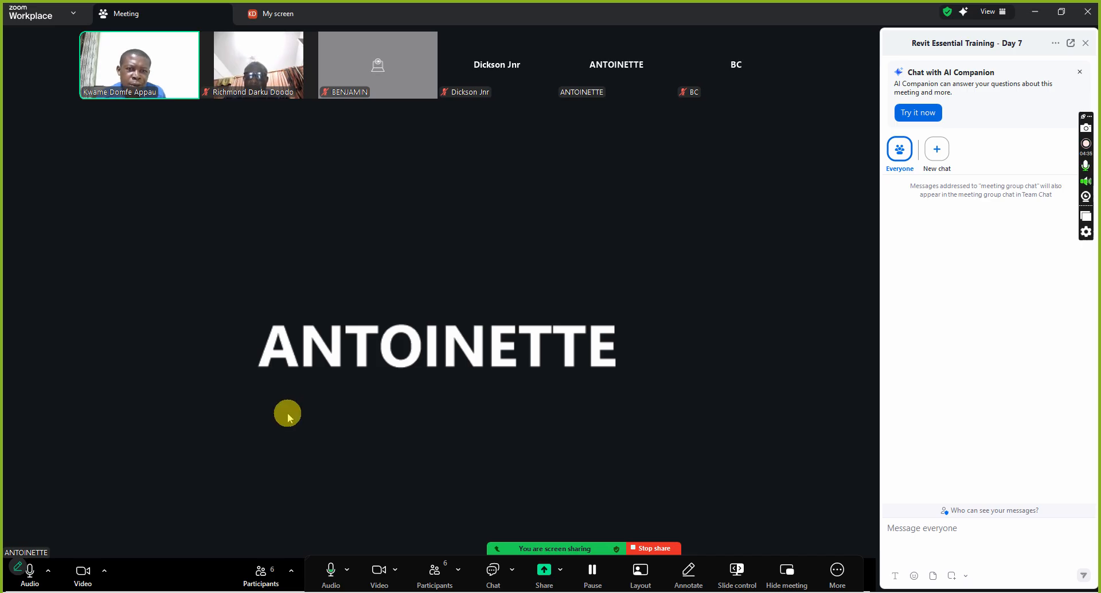
{"action": "left_click", "coordinate": [287, 412]}
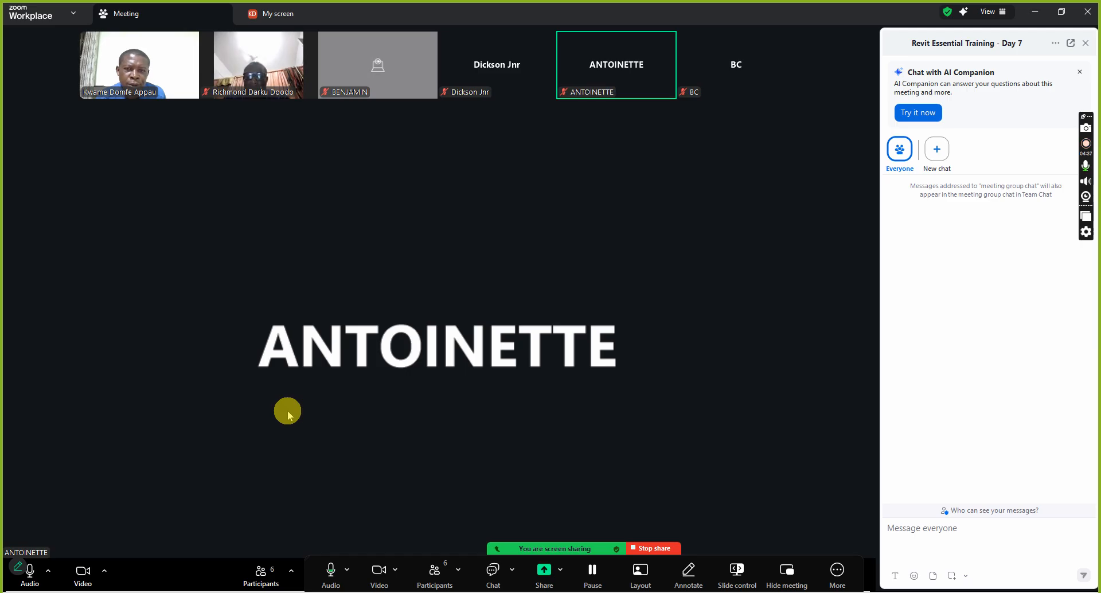
{"action": "left_click", "coordinate": [287, 411]}
{"action": "left_click", "coordinate": [287, 411]}
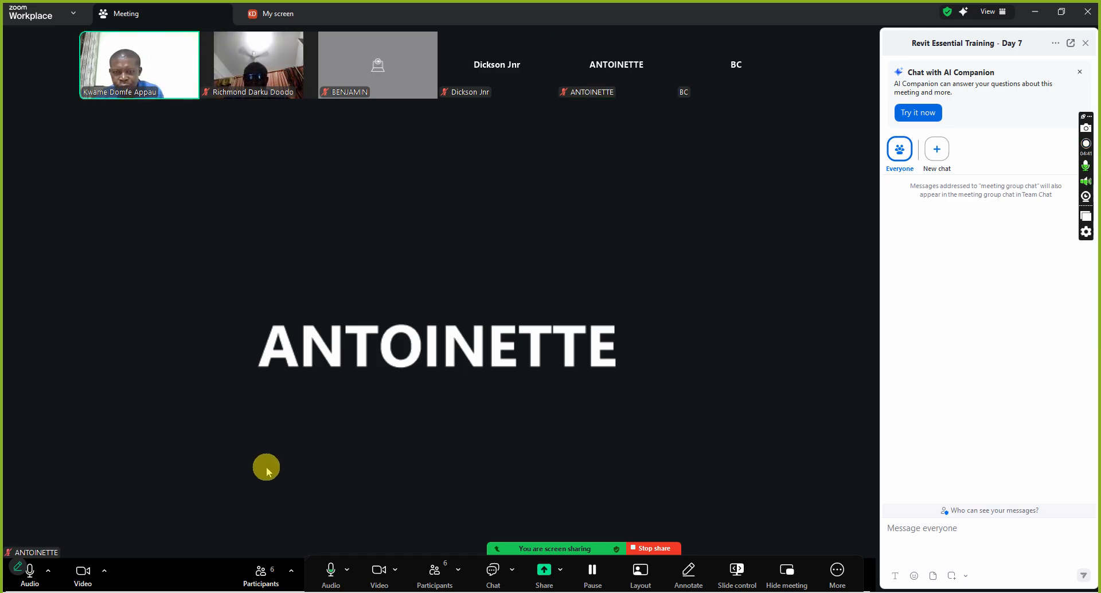
Step: Switch from the Zoom meeting to Revit's home screen and collapse the floating participant video strip
{"action": "left_click", "coordinate": [276, 578]}
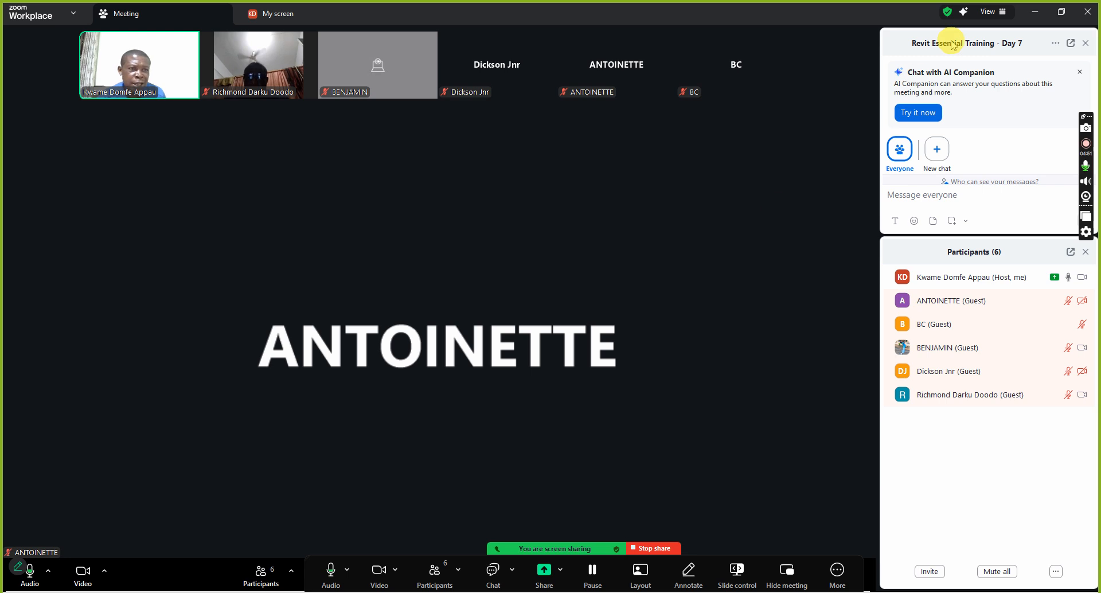
{"action": "left_click", "coordinate": [1034, 12]}
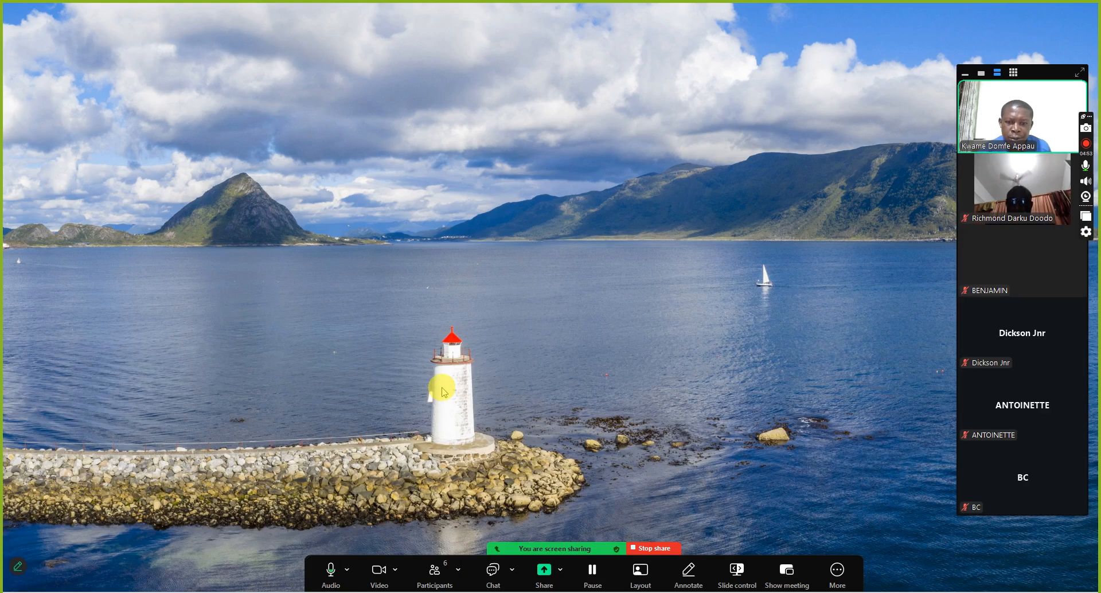
{"action": "left_click", "coordinate": [545, 592]}
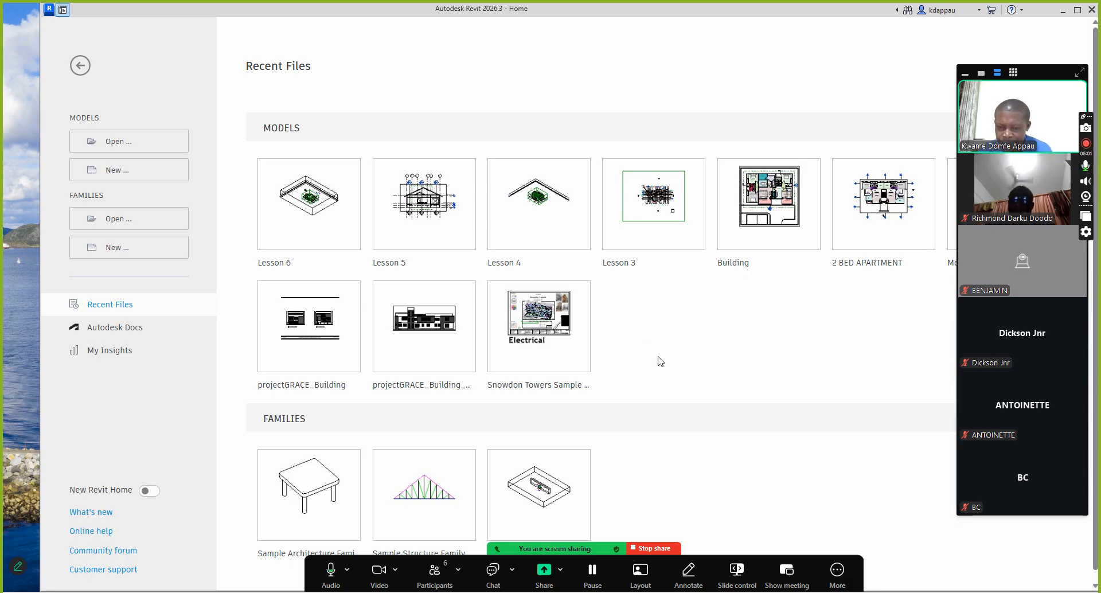
{"action": "left_click", "coordinate": [965, 73]}
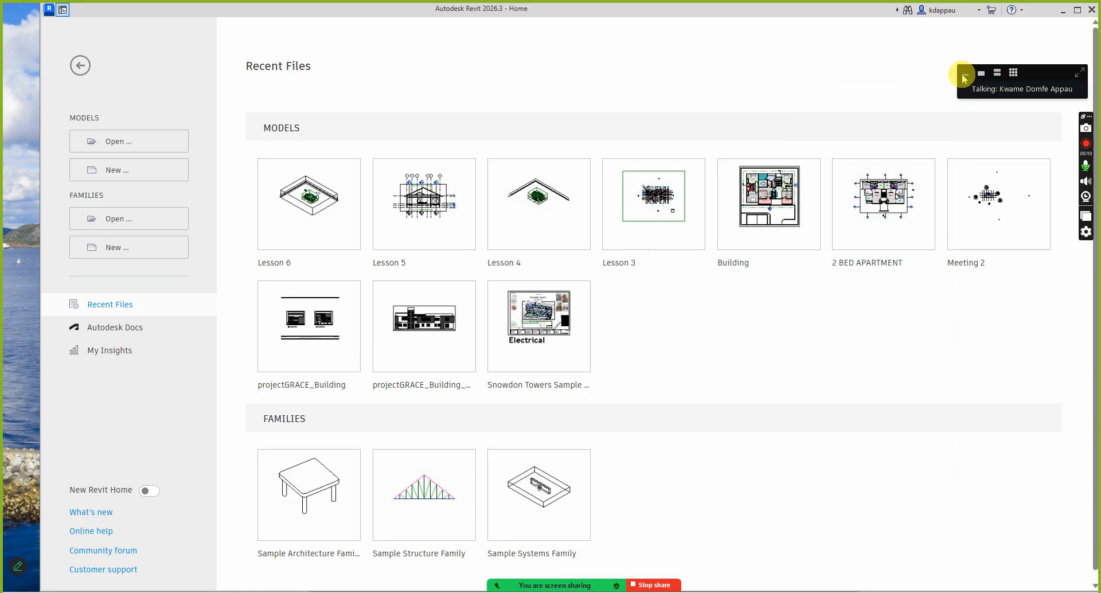
{"action": "left_click", "coordinate": [422, 363]}
{"action": "left_click", "coordinate": [423, 363]}
{"action": "left_click", "coordinate": [431, 365]}
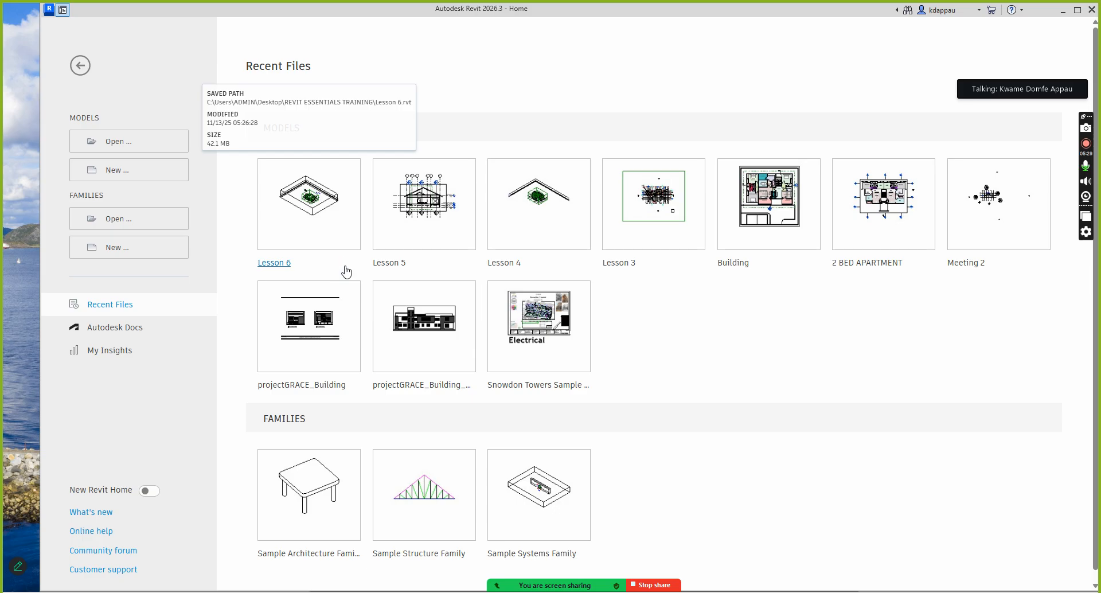
{"action": "left_click", "coordinate": [316, 238]}
{"action": "left_click", "coordinate": [316, 237]}
{"action": "left_click", "coordinate": [316, 238]}
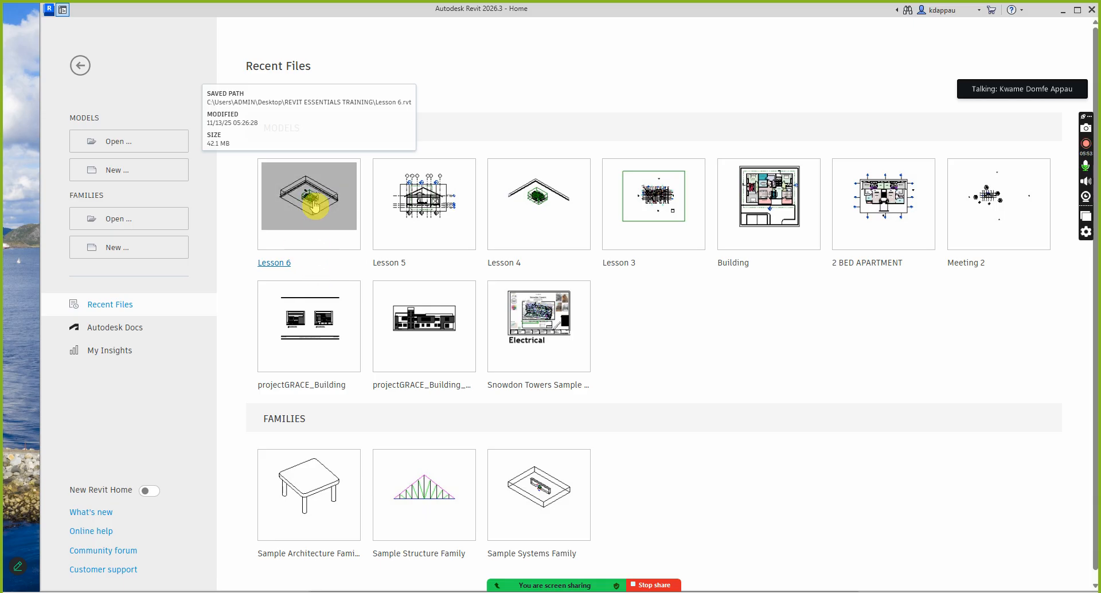
{"action": "left_click", "coordinate": [315, 216]}
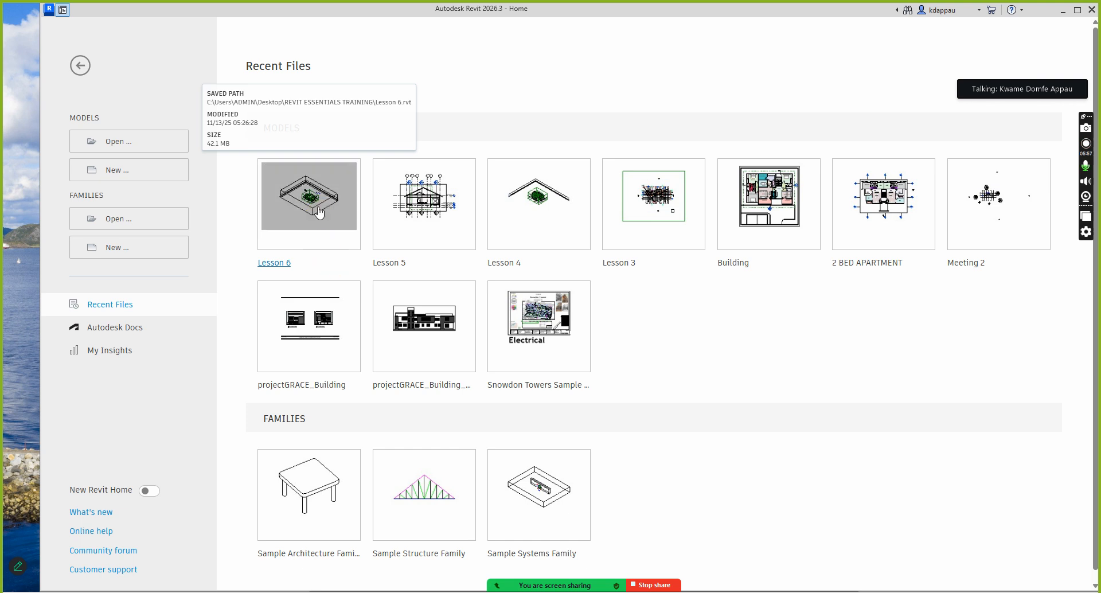
{"action": "left_click", "coordinate": [316, 222]}
{"action": "left_click", "coordinate": [318, 229]}
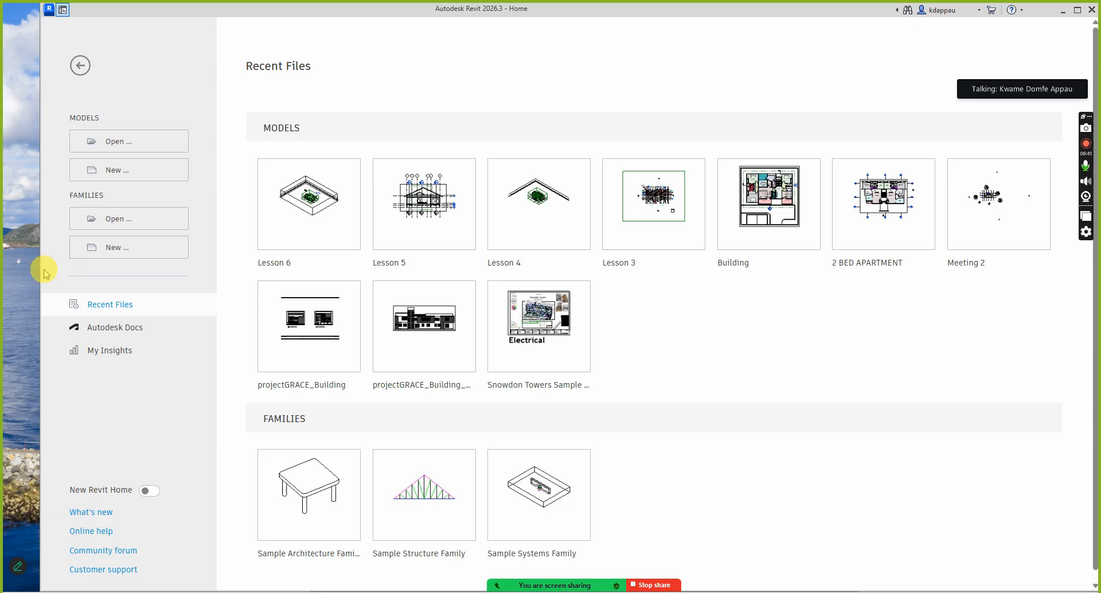
Step: Extend the Revit window to the screen edge and open the Lesson 6 model from the recent files
{"action": "left_click_drag", "start_coordinate": [39, 271], "coordinate": [5, 265]}
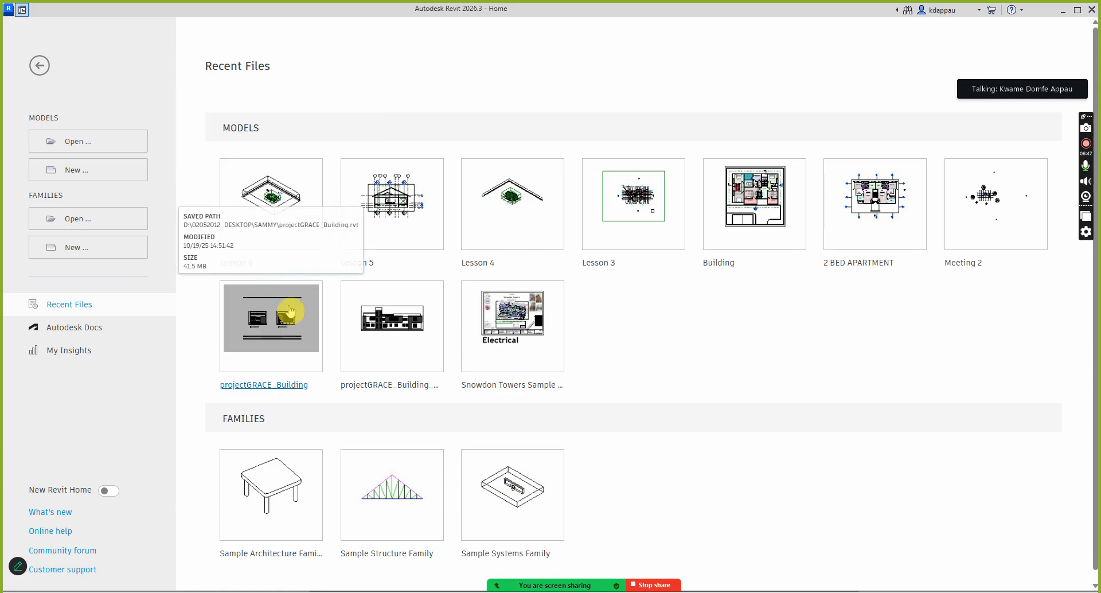
{"action": "left_click", "coordinate": [293, 336]}
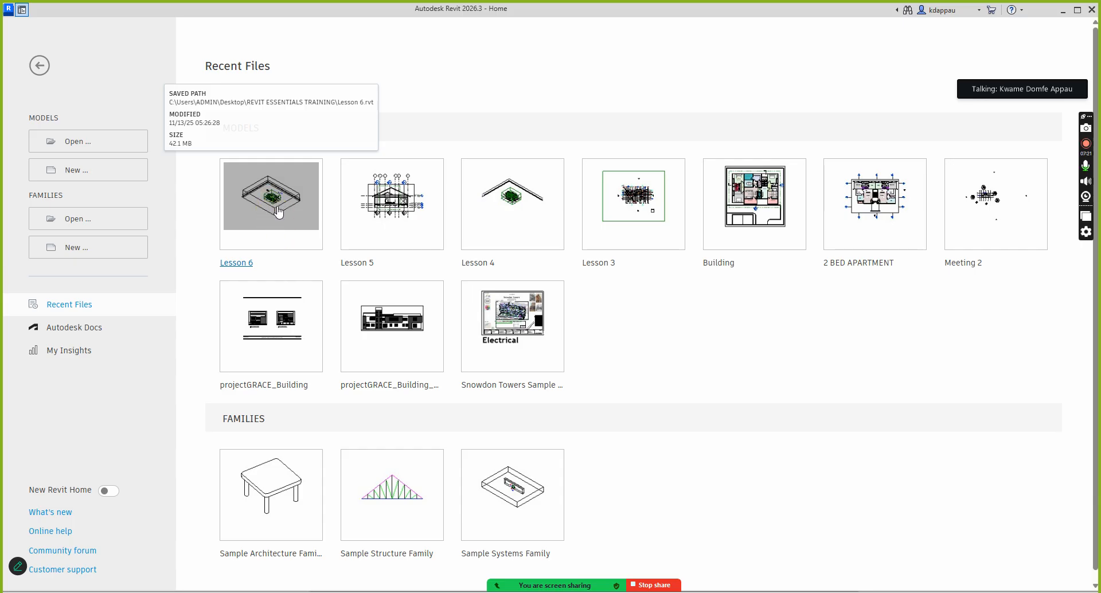
{"action": "left_click", "coordinate": [279, 212]}
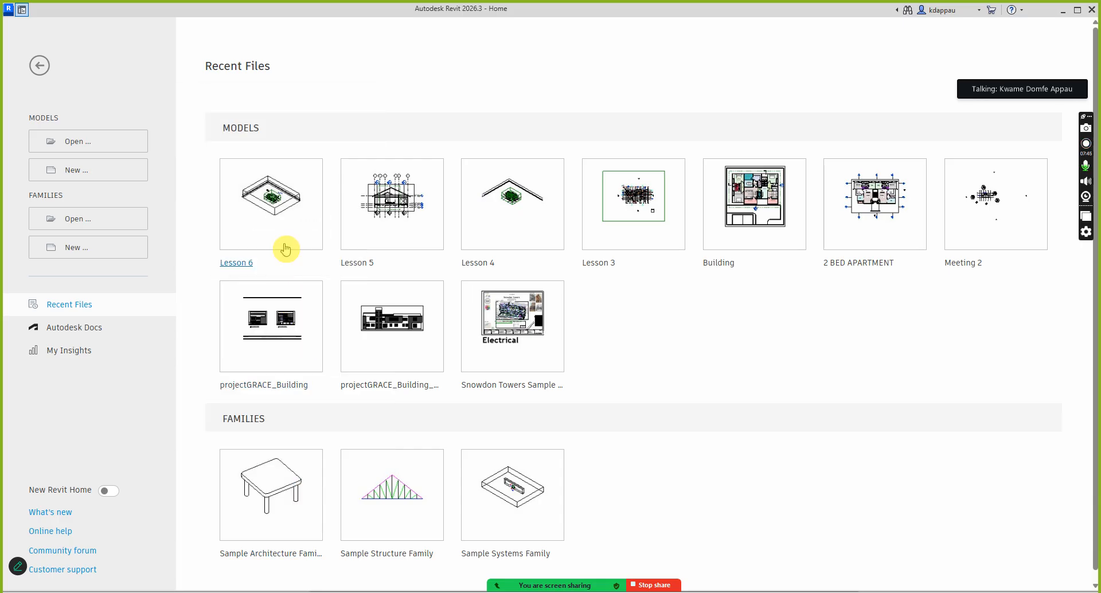
{"action": "left_click", "coordinate": [281, 231]}
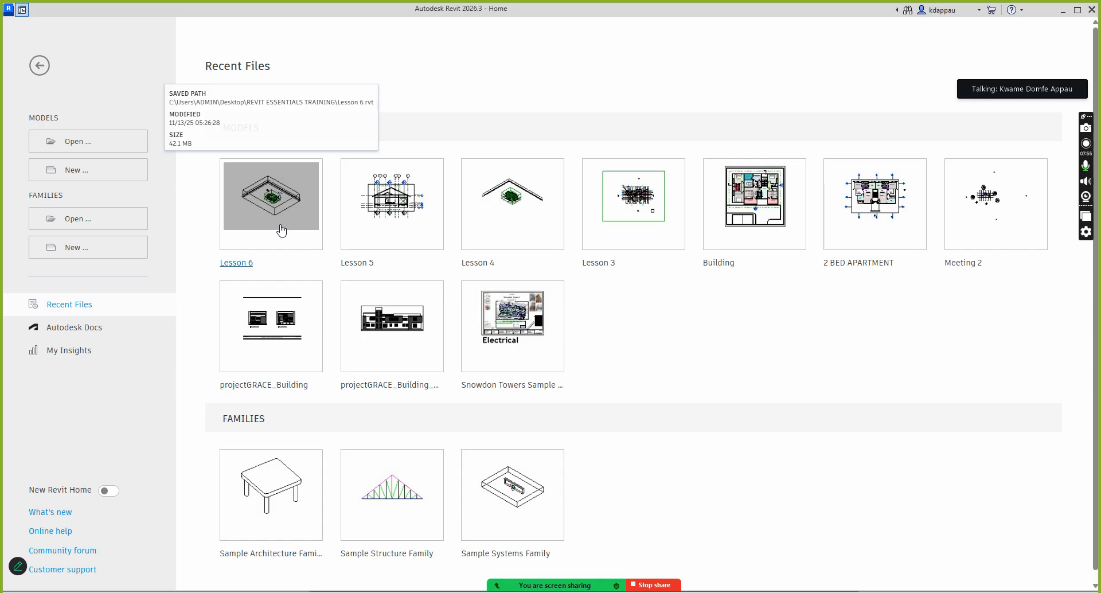
{"action": "left_click", "coordinate": [253, 246]}
{"action": "left_click", "coordinate": [289, 296]}
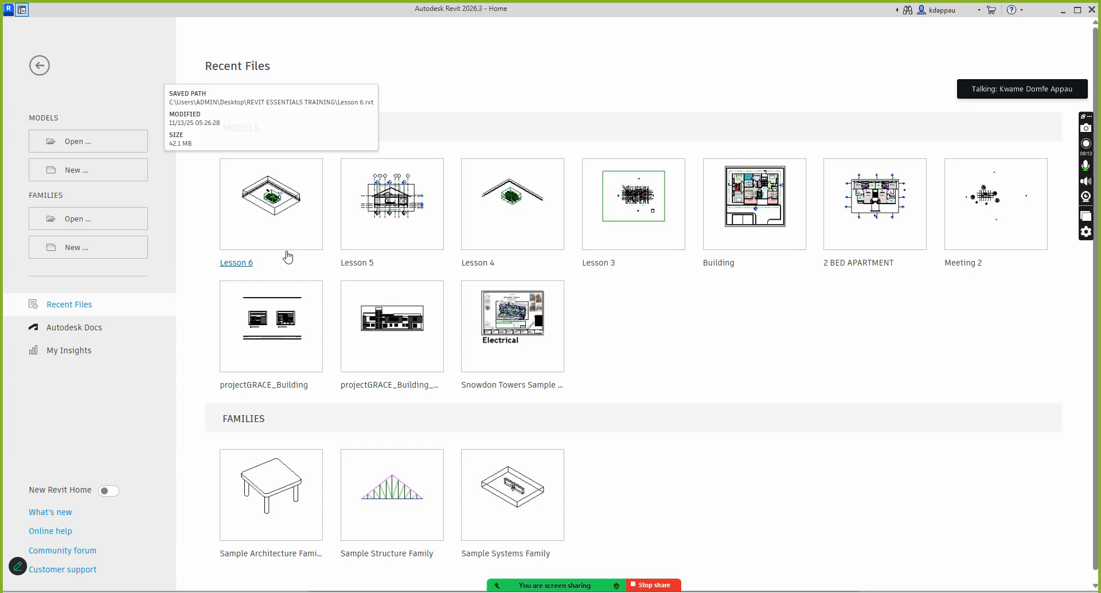
{"action": "left_click", "coordinate": [270, 205]}
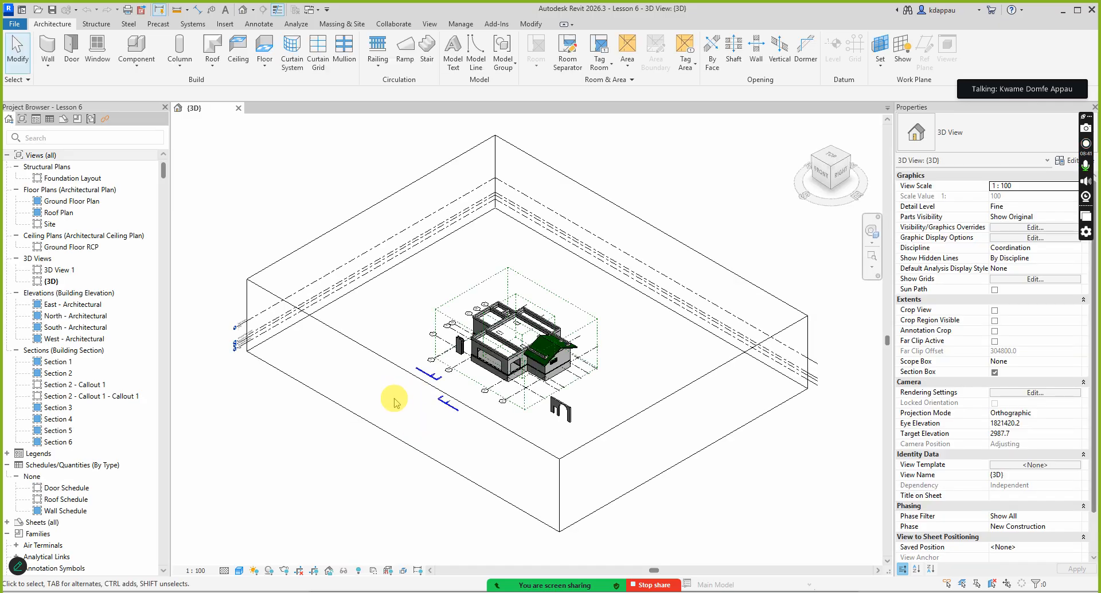
Step: Examine the Lesson 6 house in the 3D view, including its walls, green roof and the detached wall pieces around it
{"action": "scroll", "coordinate": [442, 401], "scroll_direction": "up", "scroll_amount": 10}
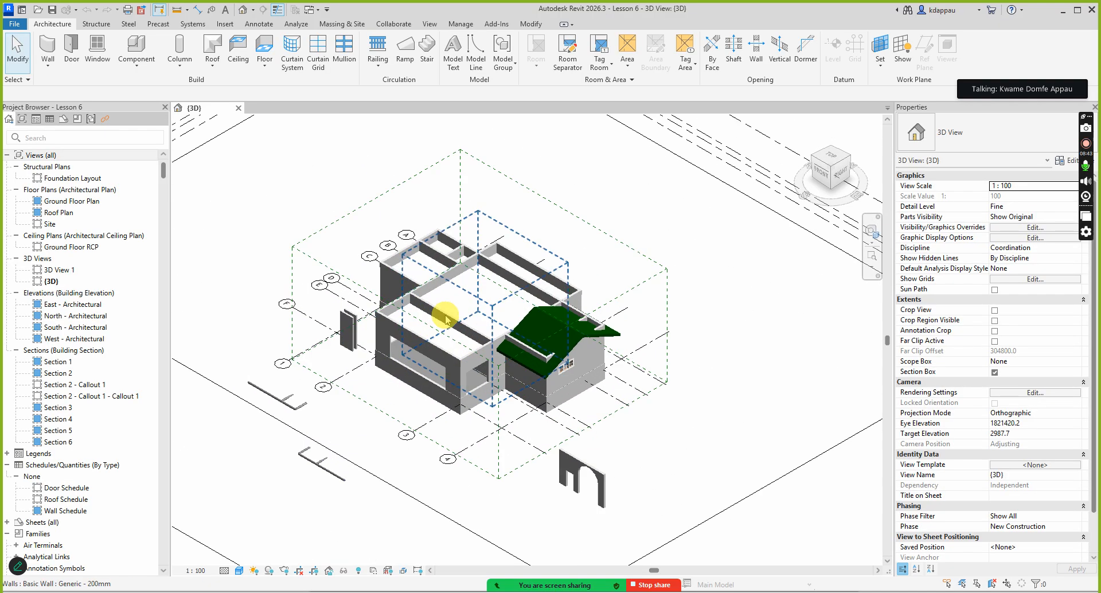
{"action": "scroll", "coordinate": [437, 310], "scroll_direction": "down", "scroll_amount": 5}
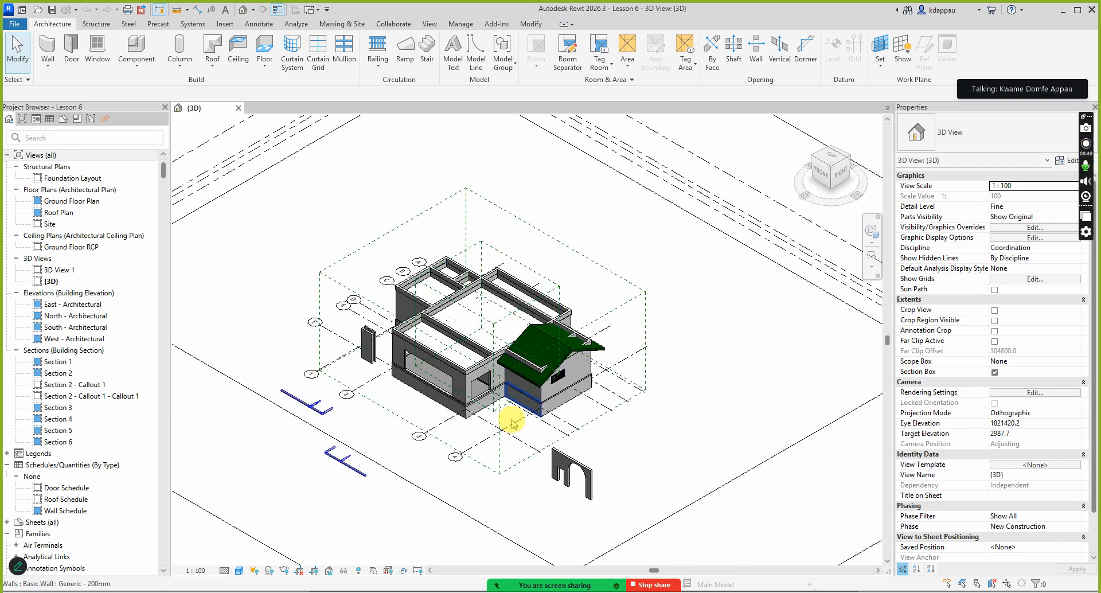
{"action": "left_click", "coordinate": [421, 403]}
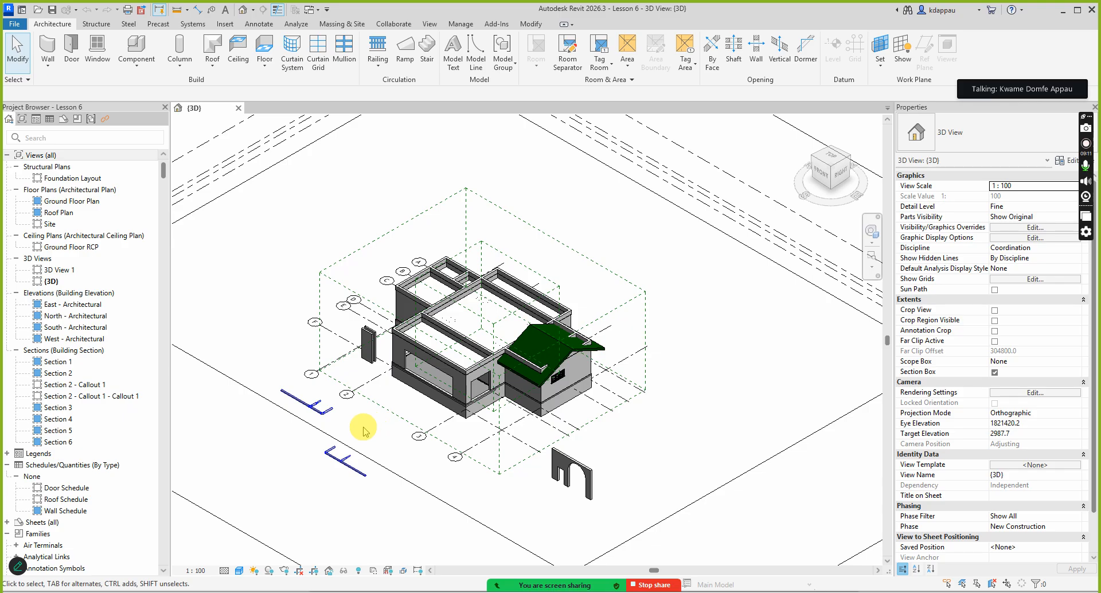
{"action": "scroll", "coordinate": [364, 433], "scroll_direction": "down", "scroll_amount": 2}
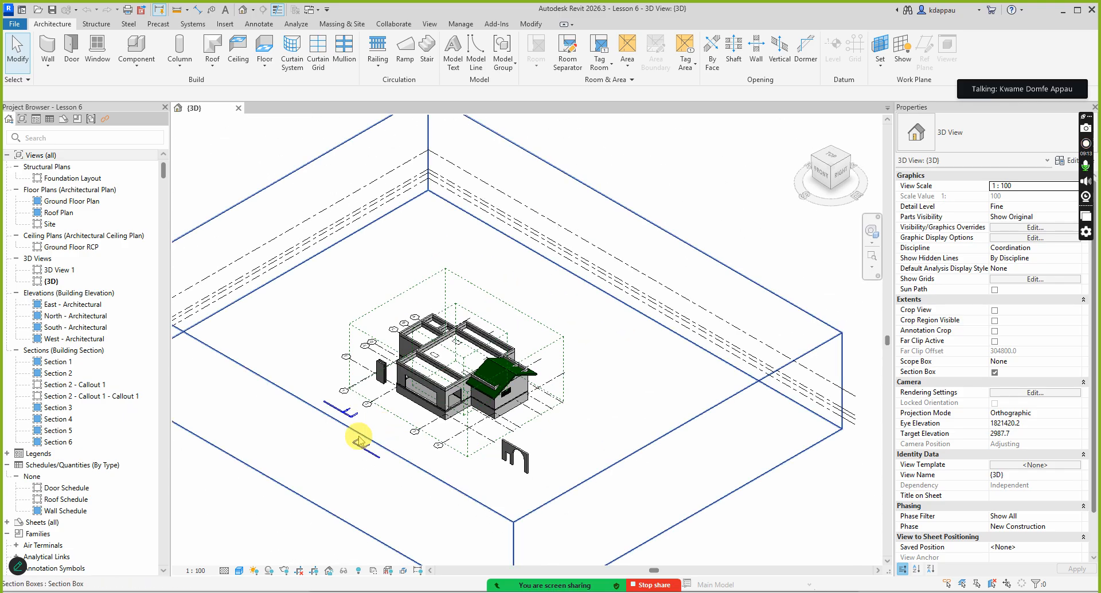
{"action": "scroll", "coordinate": [357, 440], "scroll_direction": "up", "scroll_amount": 3}
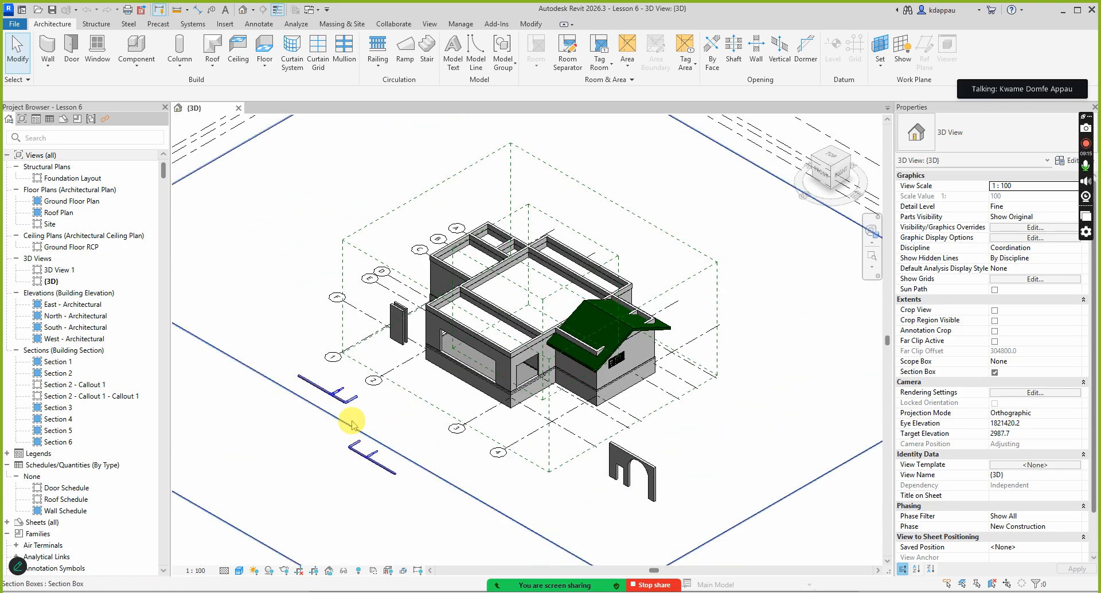
{"action": "scroll", "coordinate": [354, 431], "scroll_direction": "down", "scroll_amount": 2}
{"action": "scroll", "coordinate": [358, 425], "scroll_direction": "up", "scroll_amount": 5}
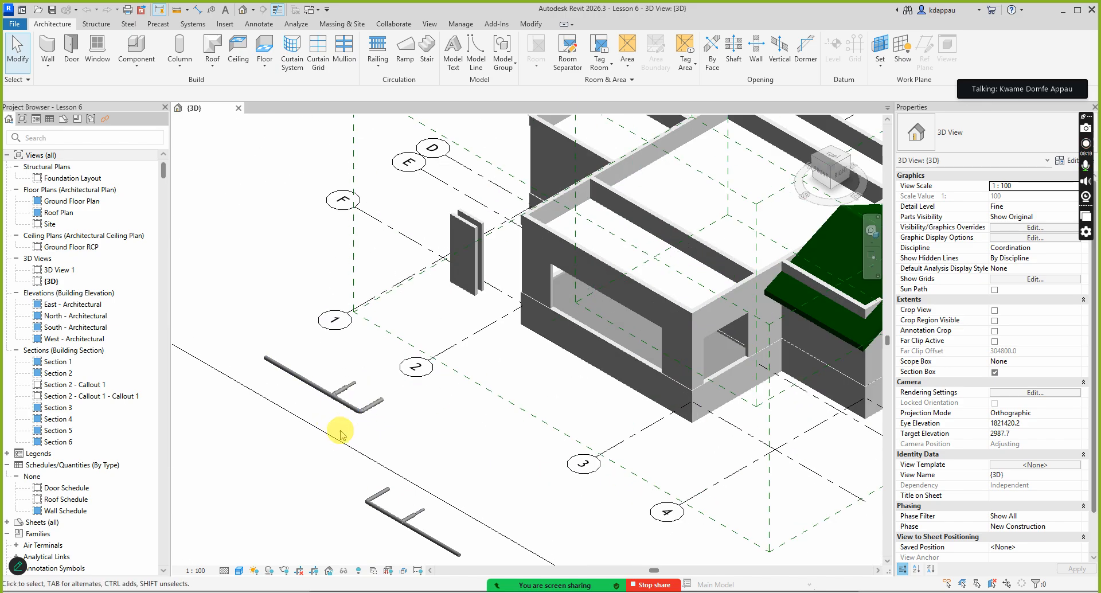
{"action": "scroll", "coordinate": [340, 430], "scroll_direction": "down", "scroll_amount": 4}
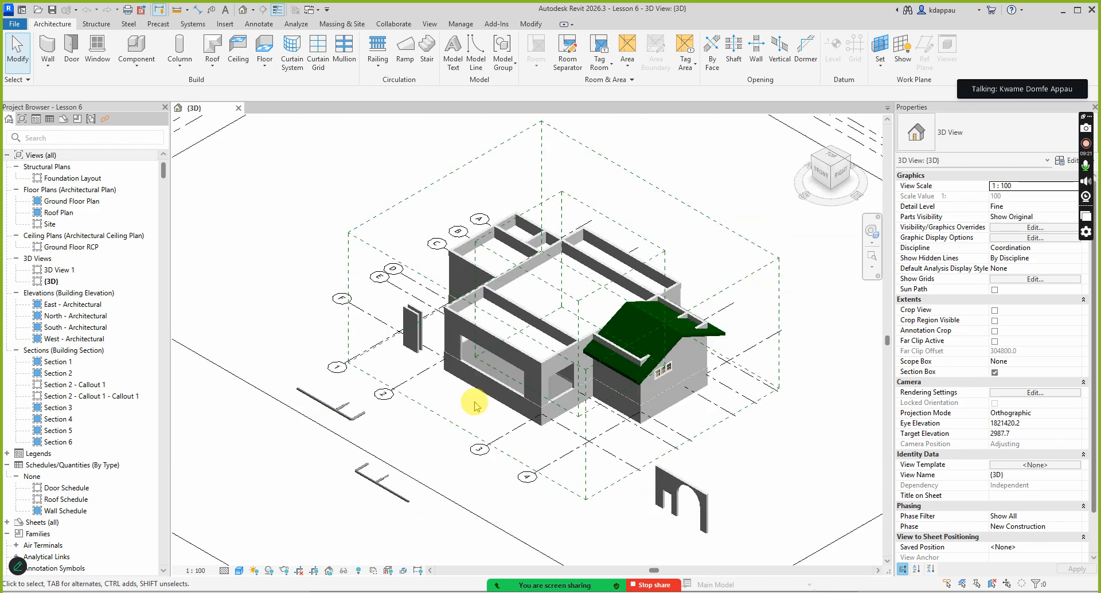
{"action": "scroll", "coordinate": [529, 368], "scroll_direction": "up", "scroll_amount": 3}
{"action": "scroll", "coordinate": [435, 429], "scroll_direction": "down", "scroll_amount": 3}
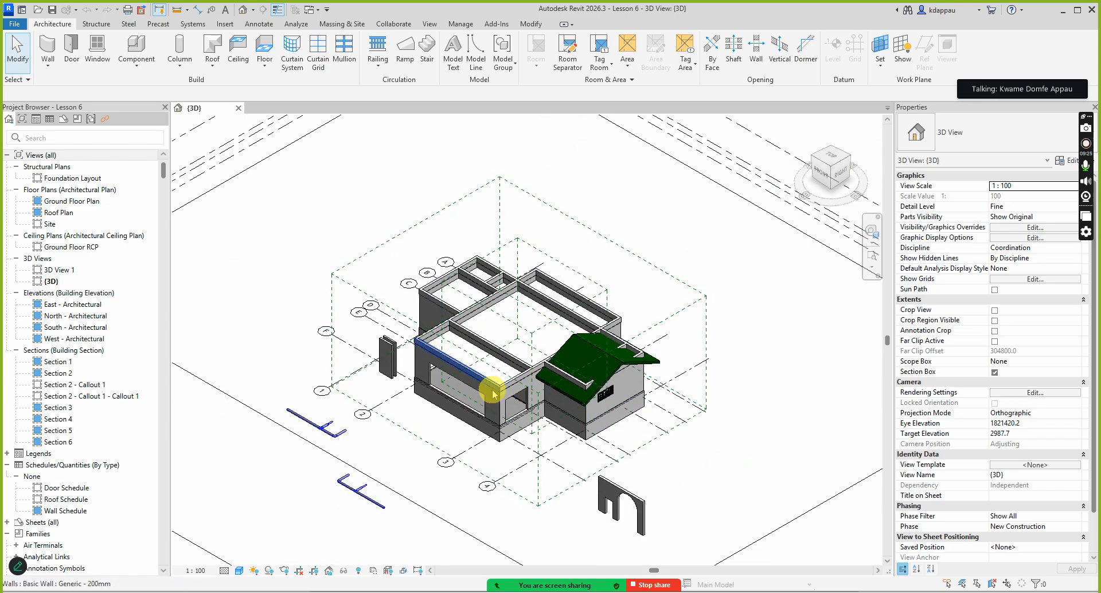
{"action": "scroll", "coordinate": [469, 413], "scroll_direction": "down", "scroll_amount": 1}
{"action": "scroll", "coordinate": [469, 413], "scroll_direction": "down", "scroll_amount": 5}
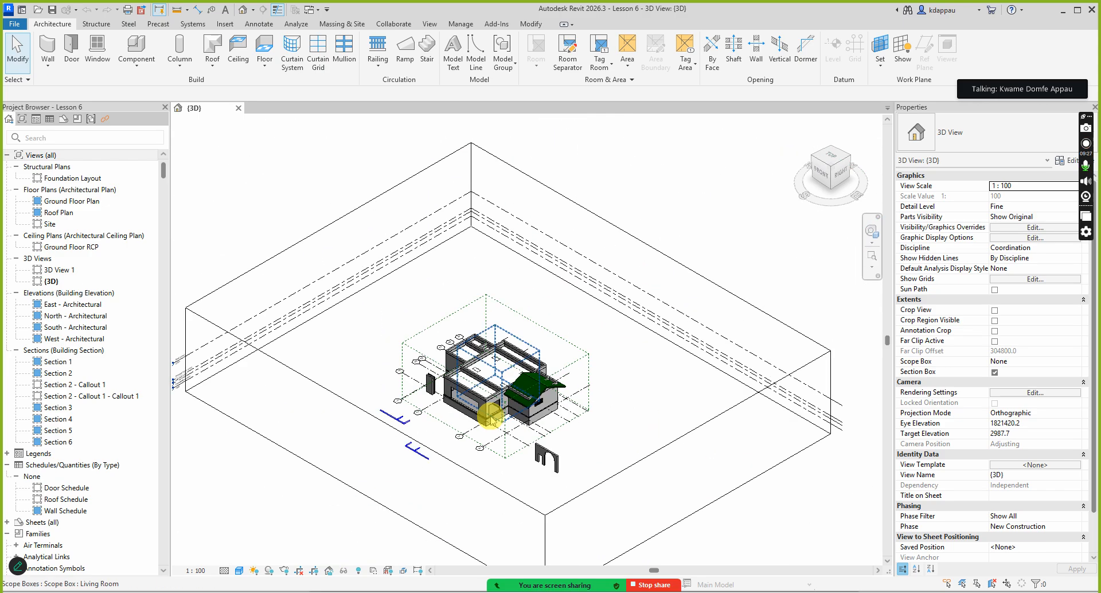
{"action": "scroll", "coordinate": [471, 453], "scroll_direction": "up", "scroll_amount": 3}
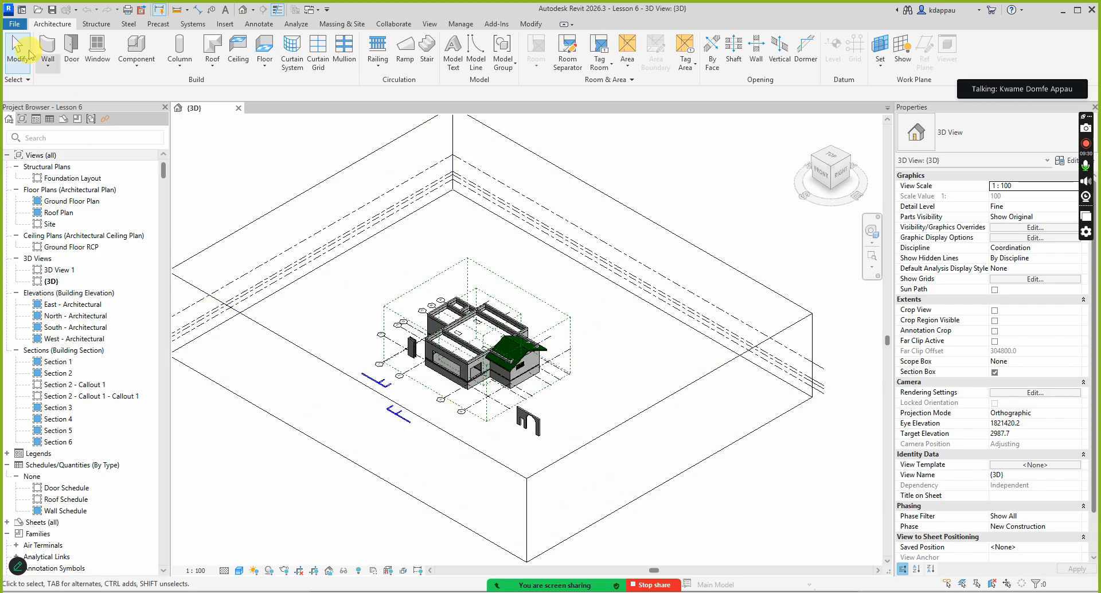
Step: Save a copy of the project under the file name Lesson 7 in the REVIT ESSENTIALS TRAINING folder
{"action": "left_click", "coordinate": [14, 24]}
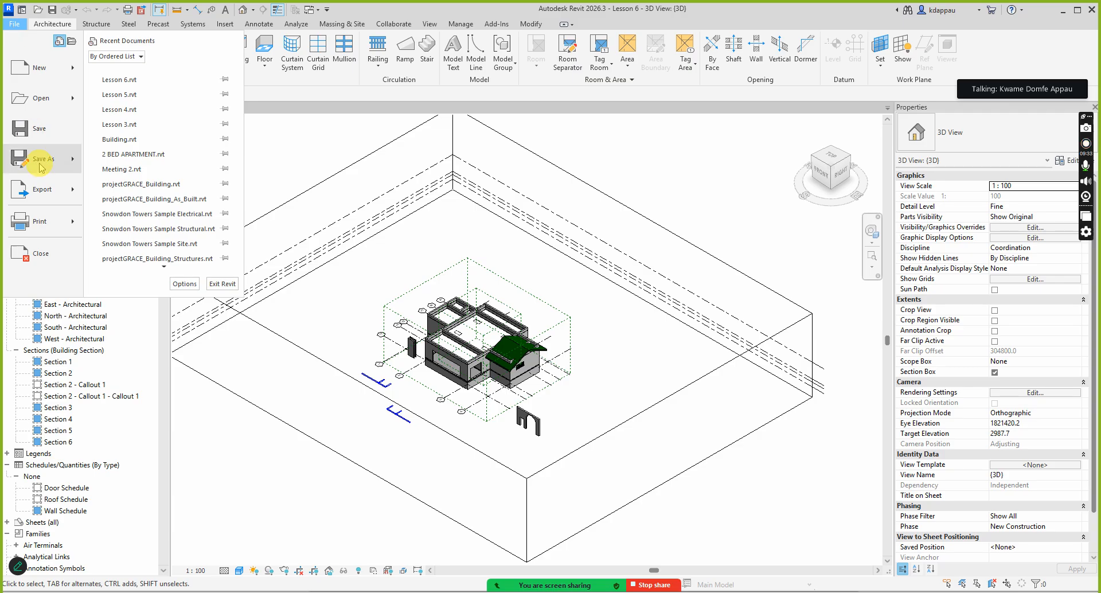
{"action": "mouse_move", "coordinate": [40, 165]}
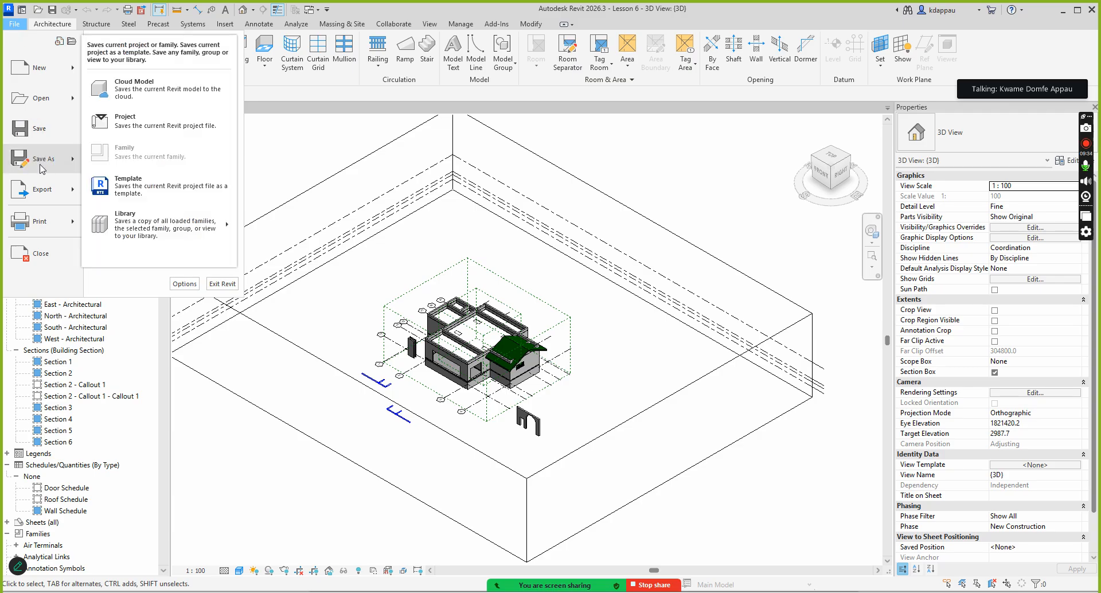
{"action": "left_click", "coordinate": [165, 116]}
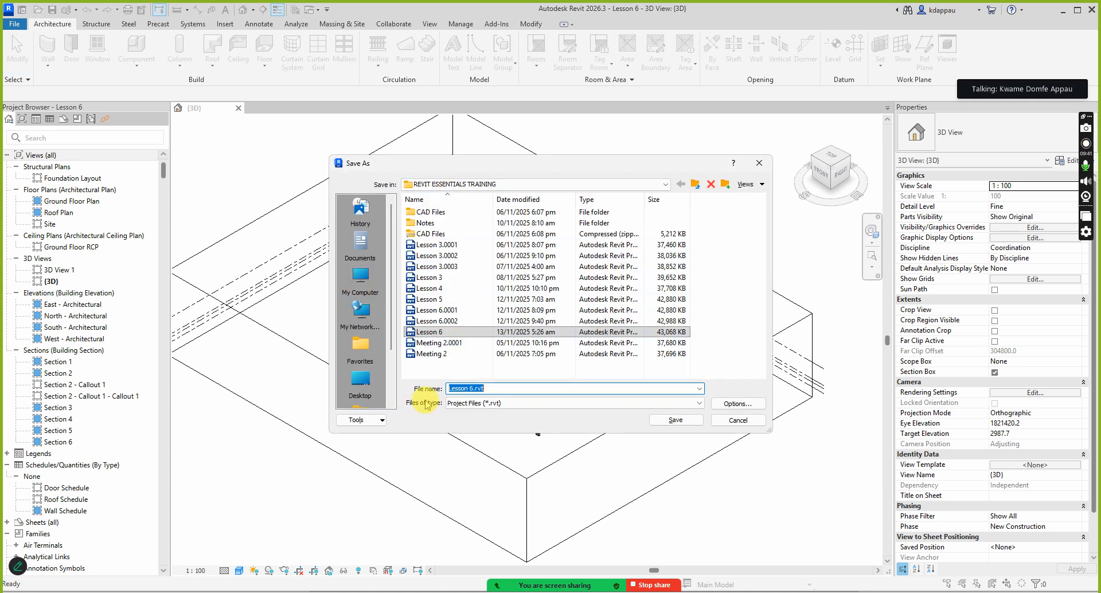
{"action": "left_click", "coordinate": [459, 389]}
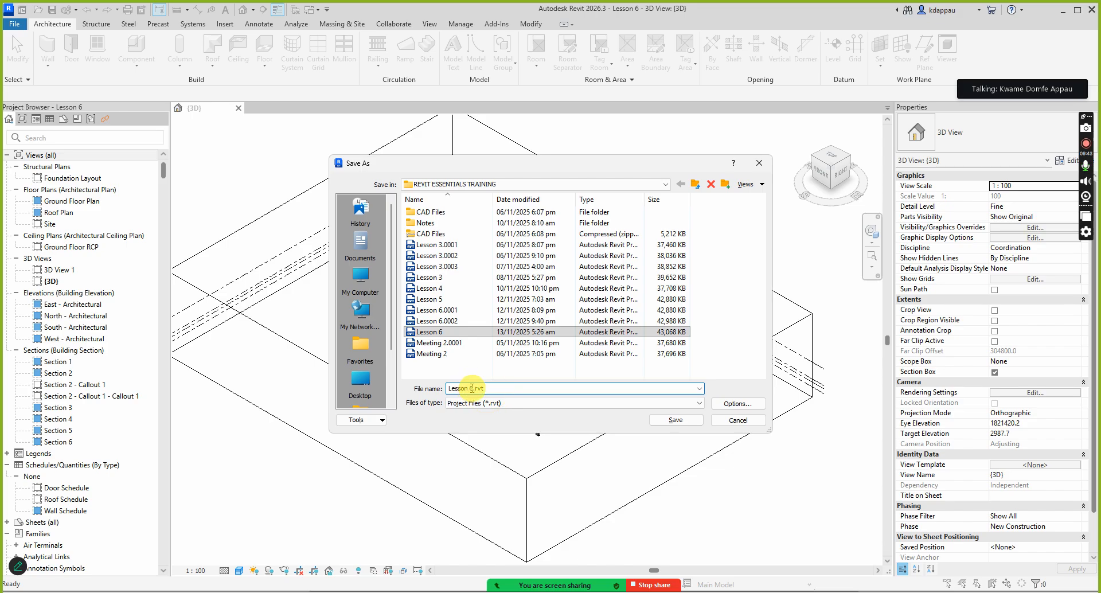
{"action": "key", "text": "BackSpace"}
{"action": "key", "text": "BackSpace"}
{"action": "key", "text": "BackSpace"}
{"action": "key", "text": "BackSpace"}
{"action": "key", "text": "BackSpace"}
{"action": "type", "text": "7"}
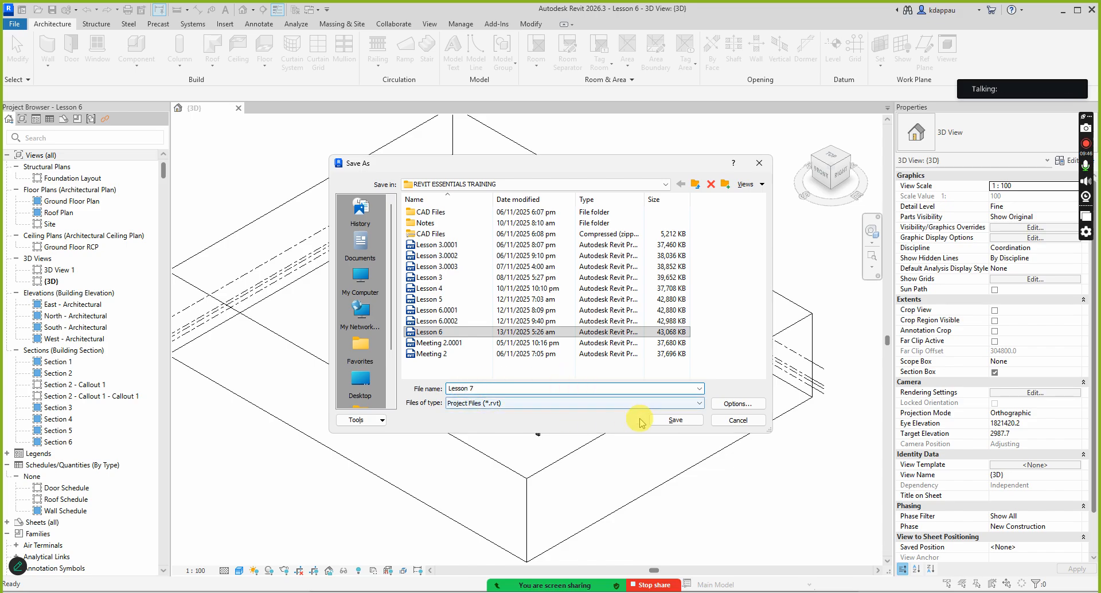
{"action": "left_click", "coordinate": [672, 420]}
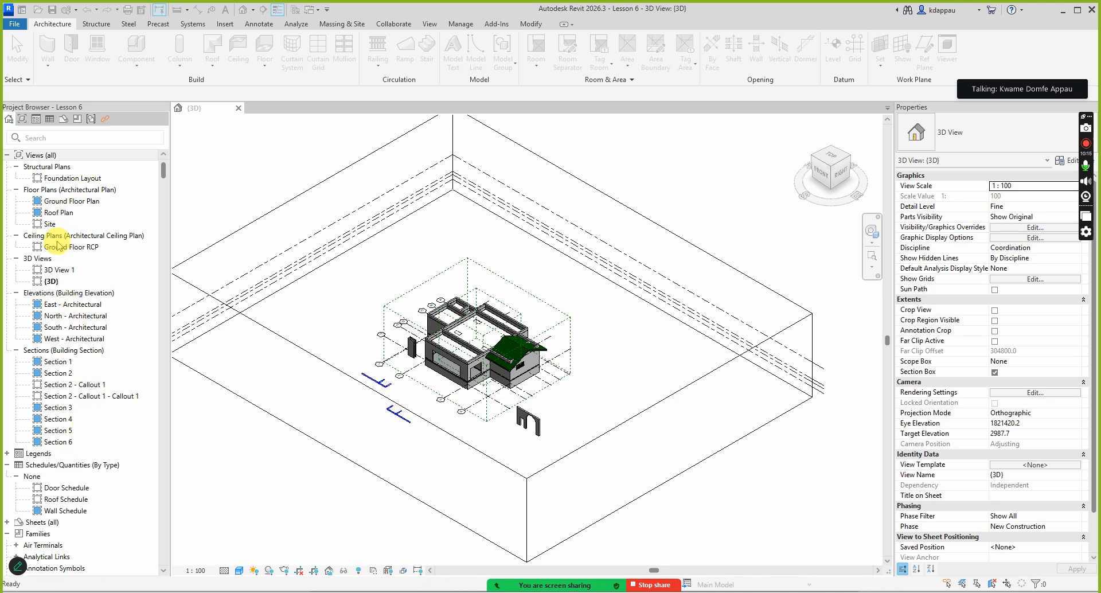
Step: Collapse the Views, Schedules/Quantities and Families branches of the project tree so only the main categories are listed
{"action": "left_click", "coordinate": [8, 156]}
{"action": "left_click", "coordinate": [8, 155]}
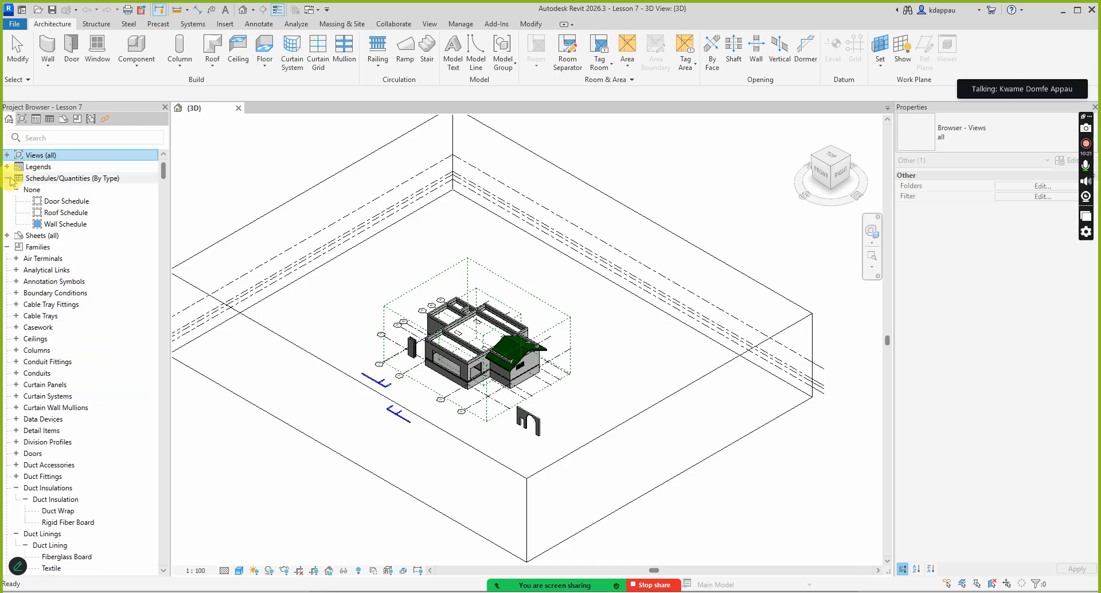
{"action": "left_click", "coordinate": [7, 179]}
{"action": "left_click", "coordinate": [8, 179]}
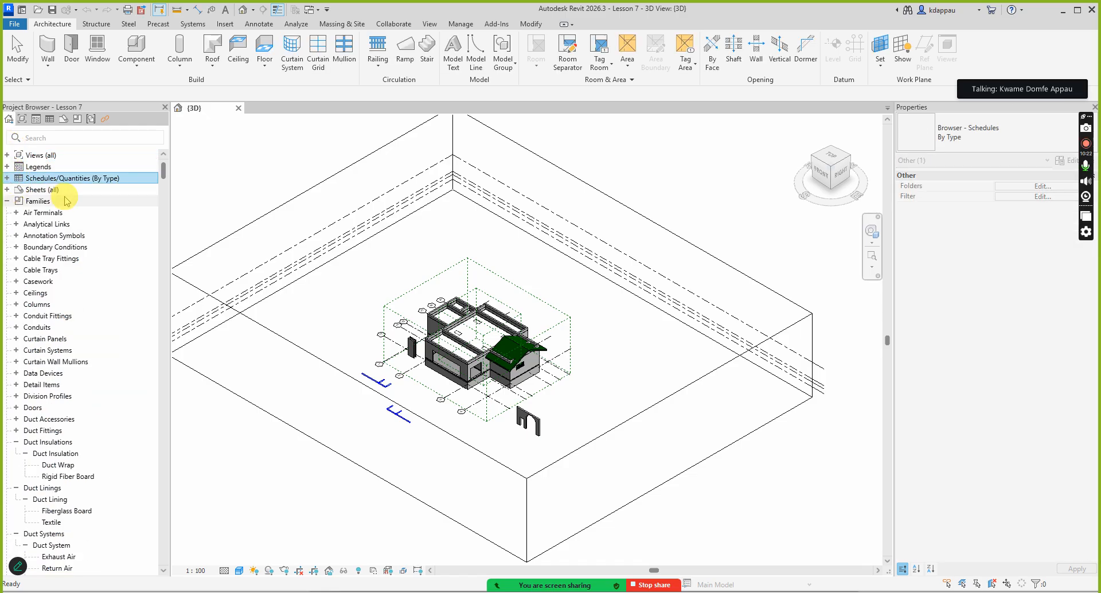
{"action": "left_click", "coordinate": [8, 201]}
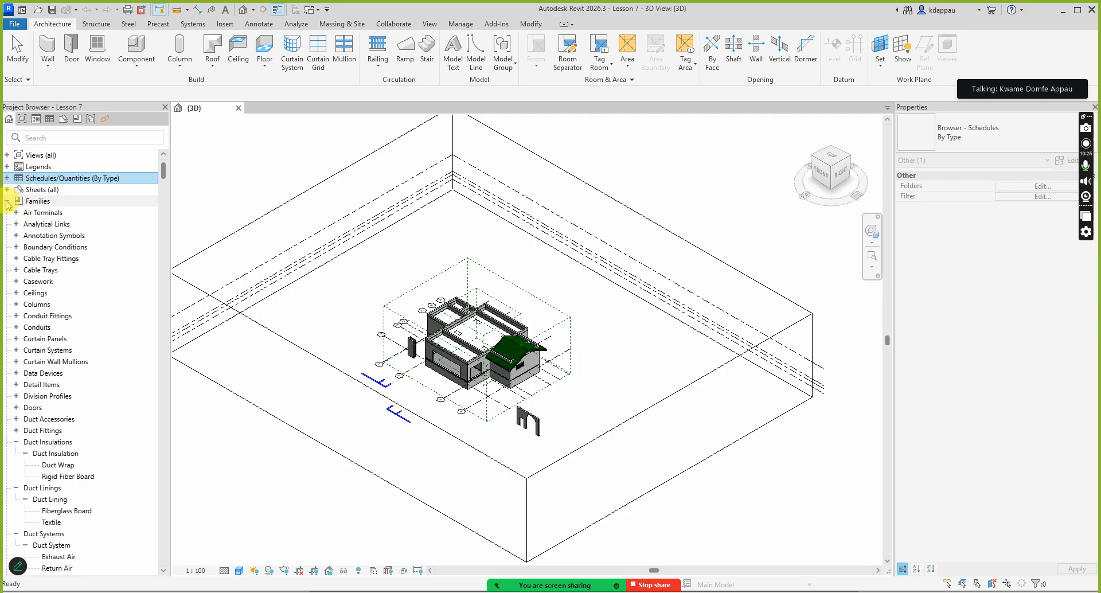
{"action": "left_click", "coordinate": [8, 201]}
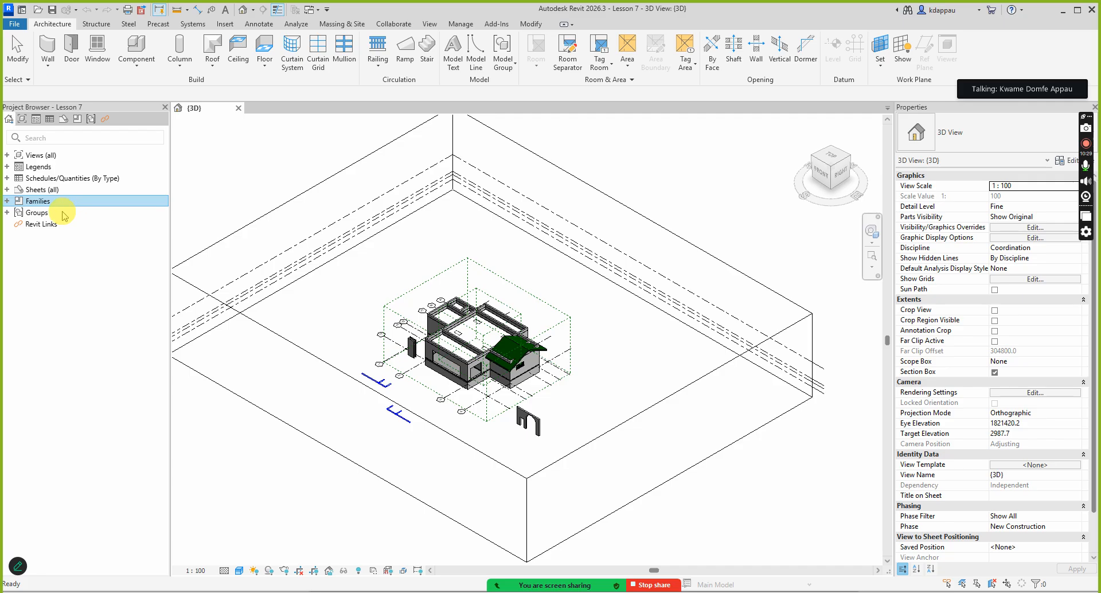
Step: Go through the main project categories one by one: Views, Legends, Schedules/Quantities, Sheets, Families, Groups and Revit Links
{"action": "left_click", "coordinate": [36, 155]}
{"action": "left_click", "coordinate": [36, 167]}
{"action": "left_click", "coordinate": [35, 179]}
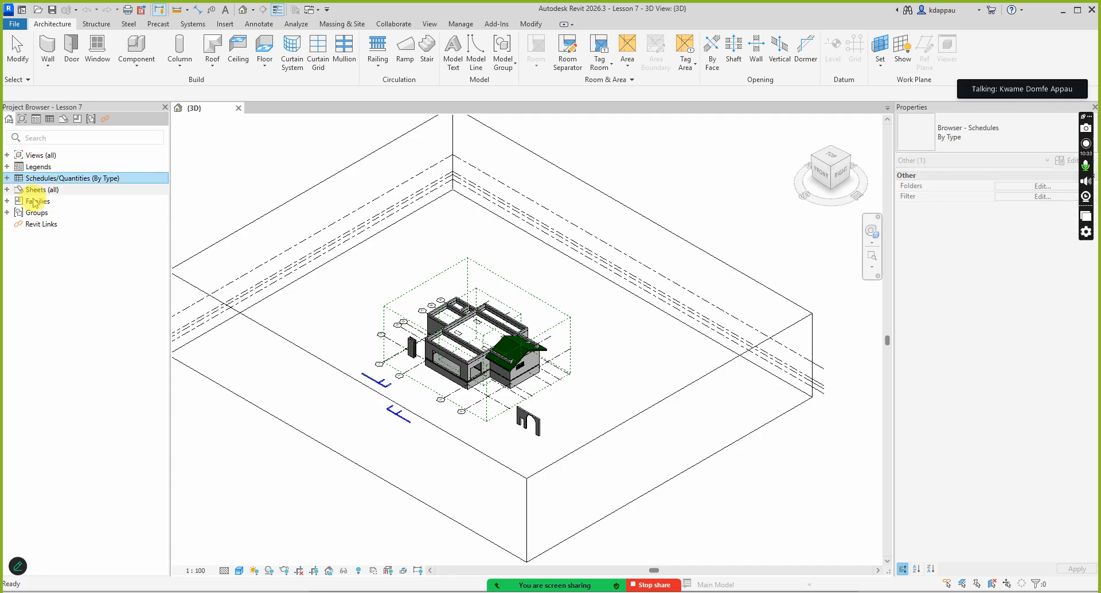
{"action": "left_click", "coordinate": [36, 189]}
{"action": "left_click", "coordinate": [37, 201]}
{"action": "left_click", "coordinate": [34, 213]}
{"action": "left_click", "coordinate": [32, 225]}
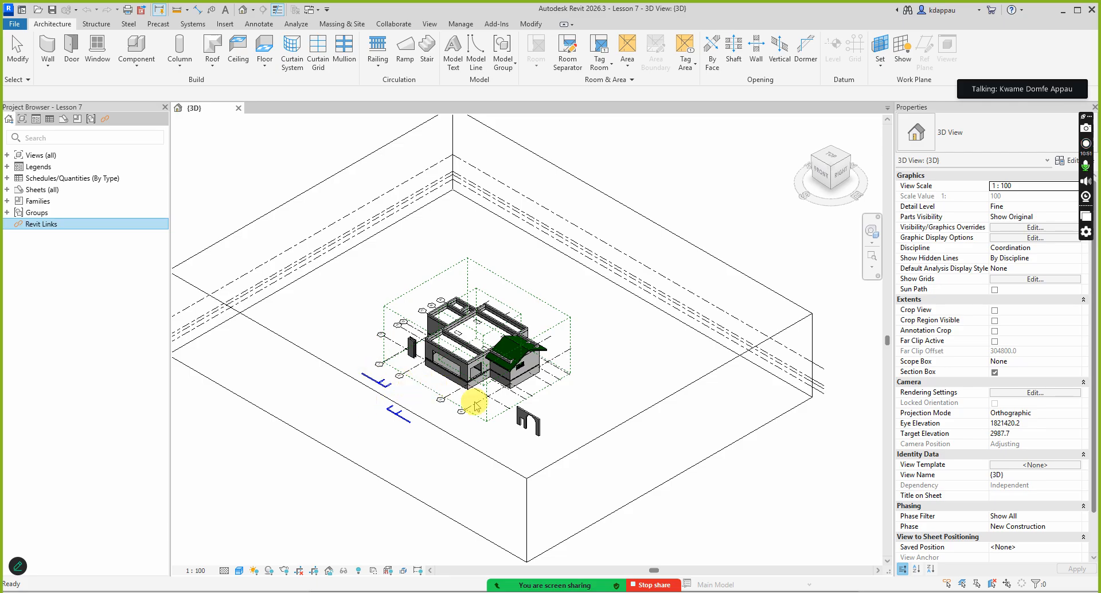
{"action": "scroll", "coordinate": [470, 411], "scroll_direction": "down", "scroll_amount": 2}
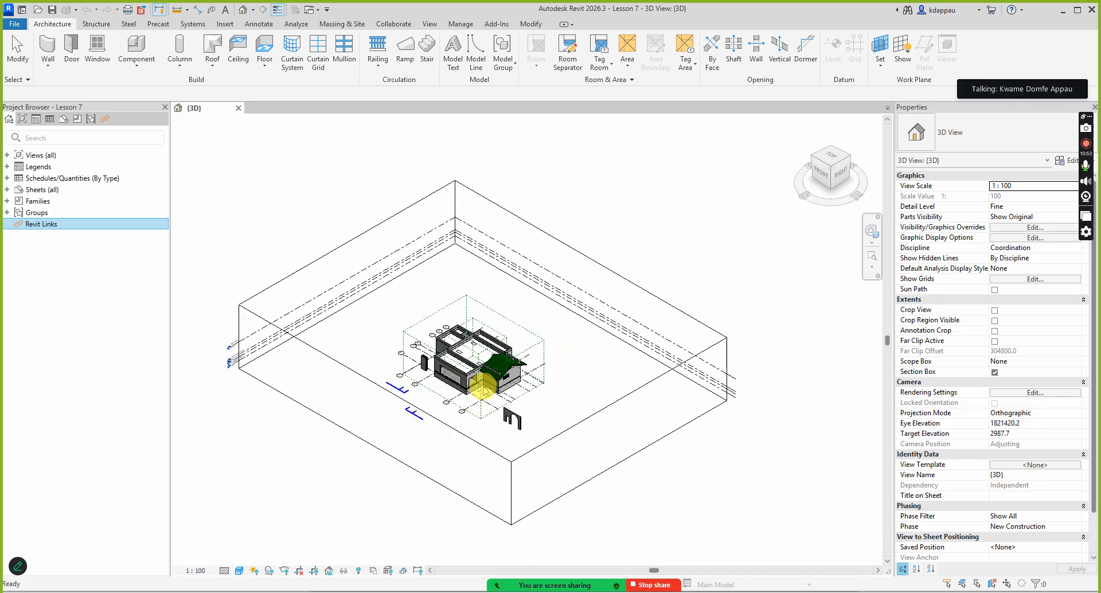
{"action": "scroll", "coordinate": [482, 383], "scroll_direction": "up", "scroll_amount": 3}
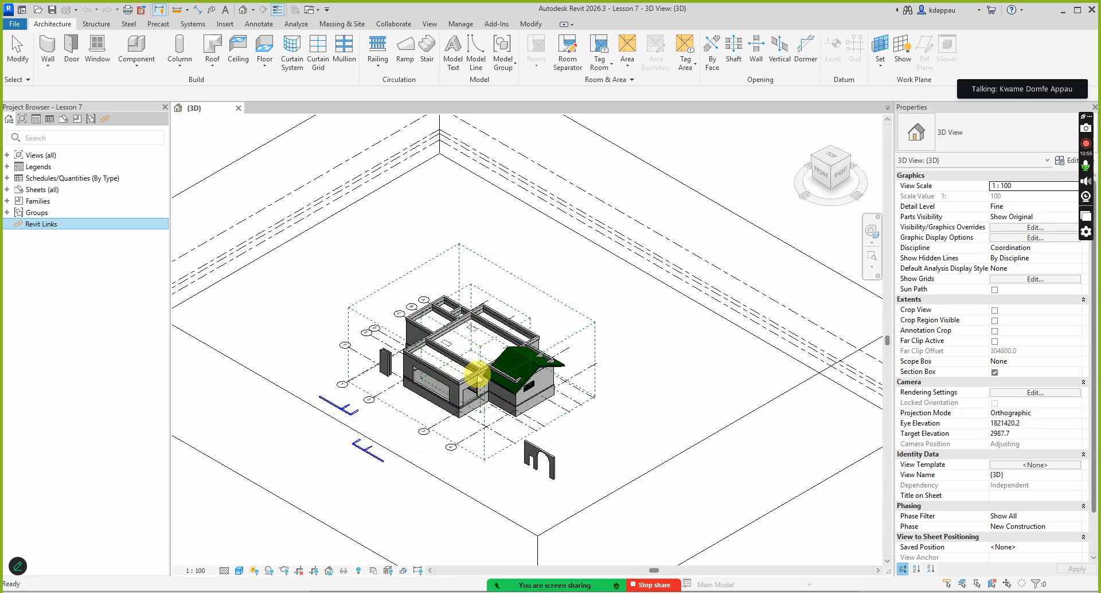
{"action": "scroll", "coordinate": [476, 374], "scroll_direction": "down", "scroll_amount": 2}
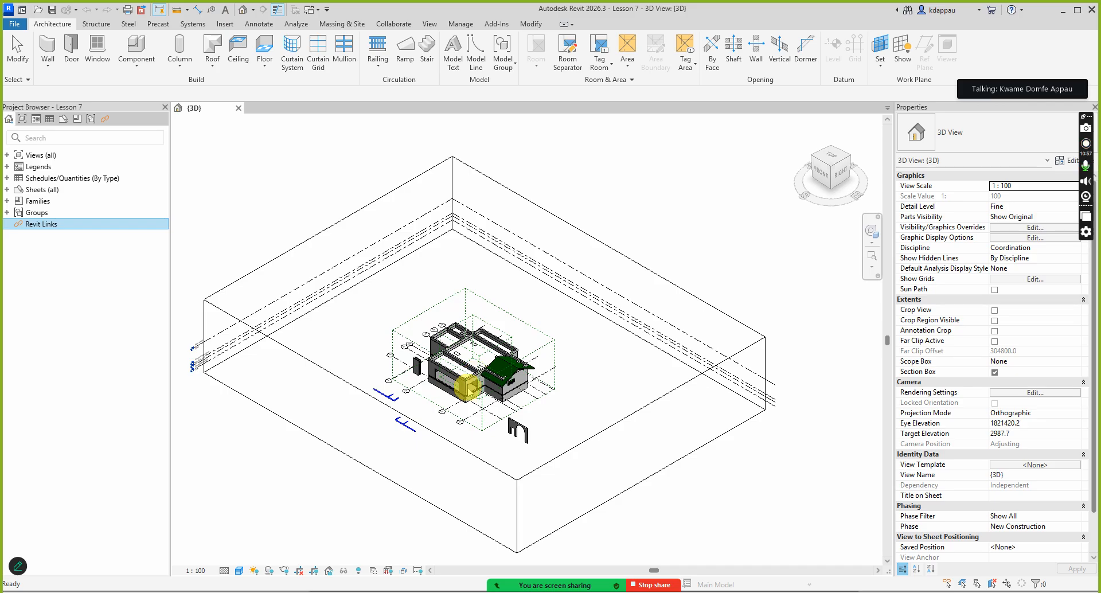
{"action": "scroll", "coordinate": [461, 390], "scroll_direction": "up", "scroll_amount": 3}
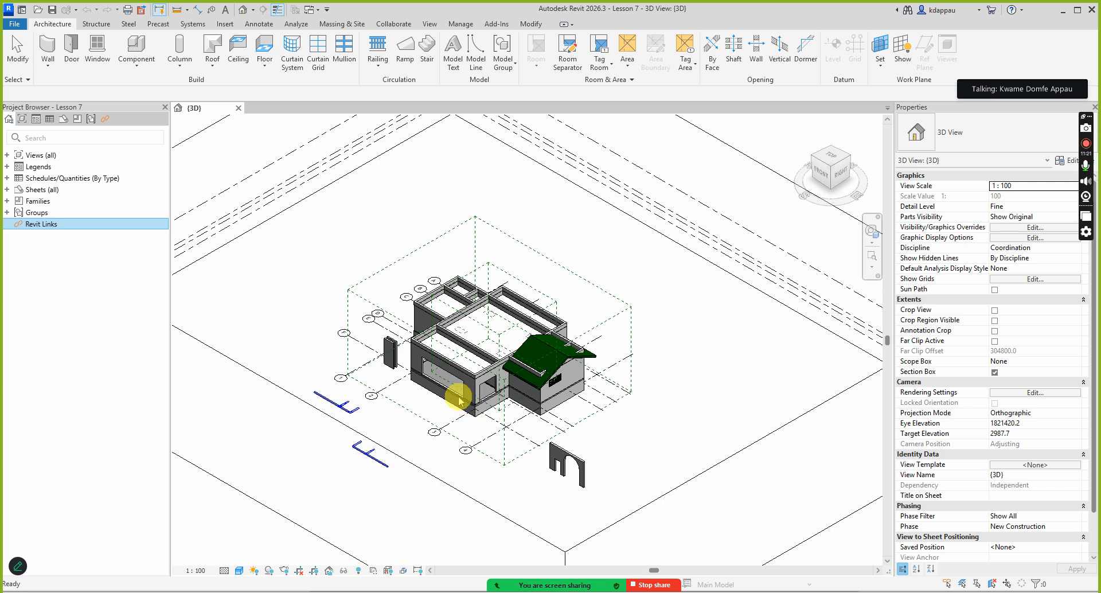
{"action": "scroll", "coordinate": [442, 401], "scroll_direction": "up", "scroll_amount": 2}
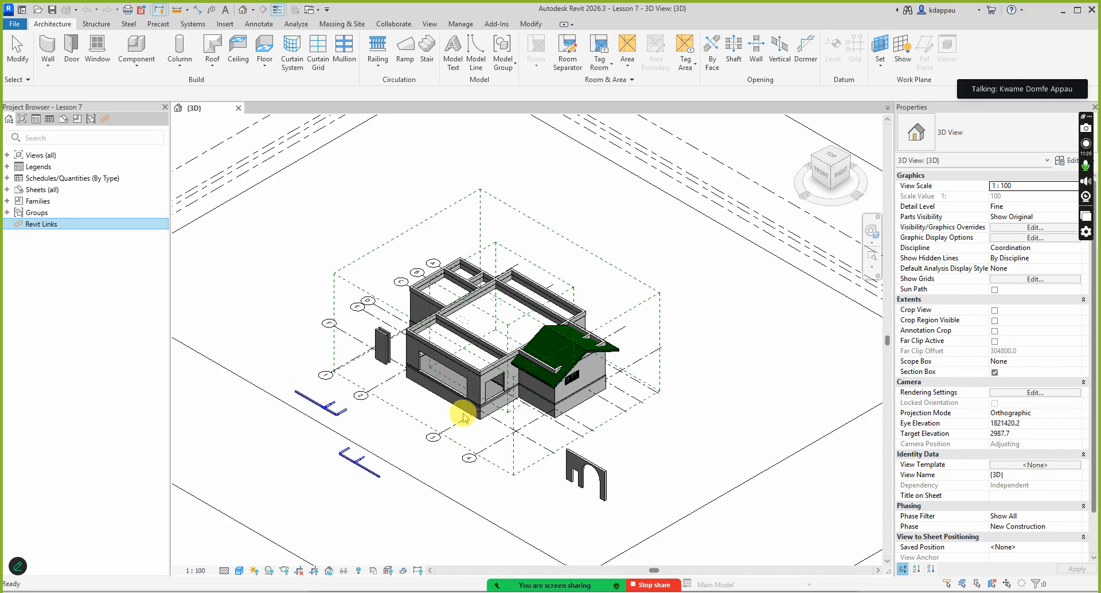
{"action": "scroll", "coordinate": [459, 407], "scroll_direction": "down", "scroll_amount": 2}
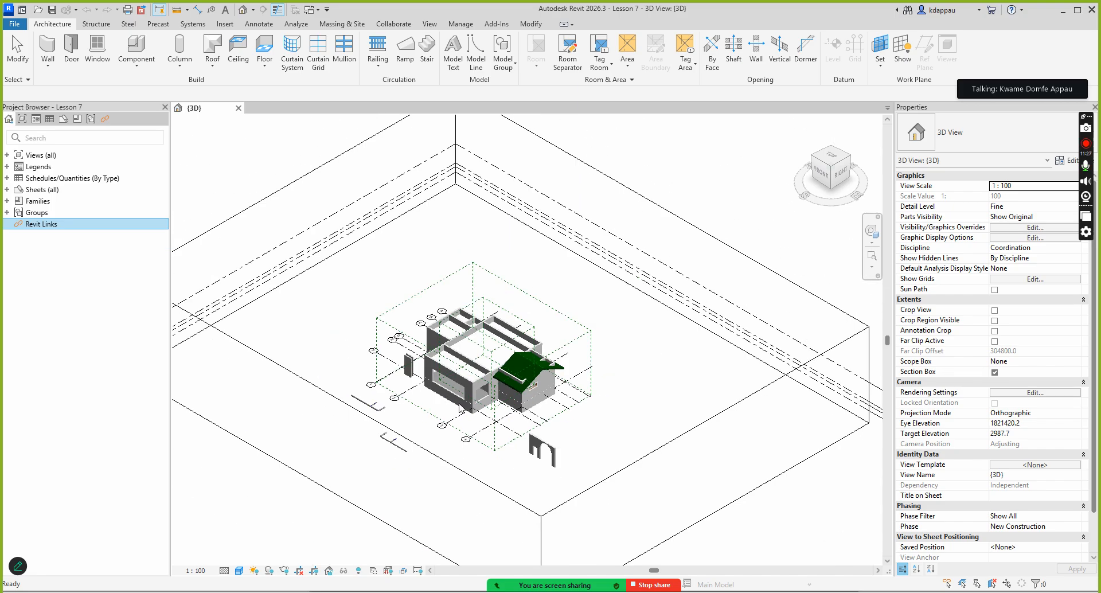
{"action": "scroll", "coordinate": [446, 410], "scroll_direction": "down", "scroll_amount": 2}
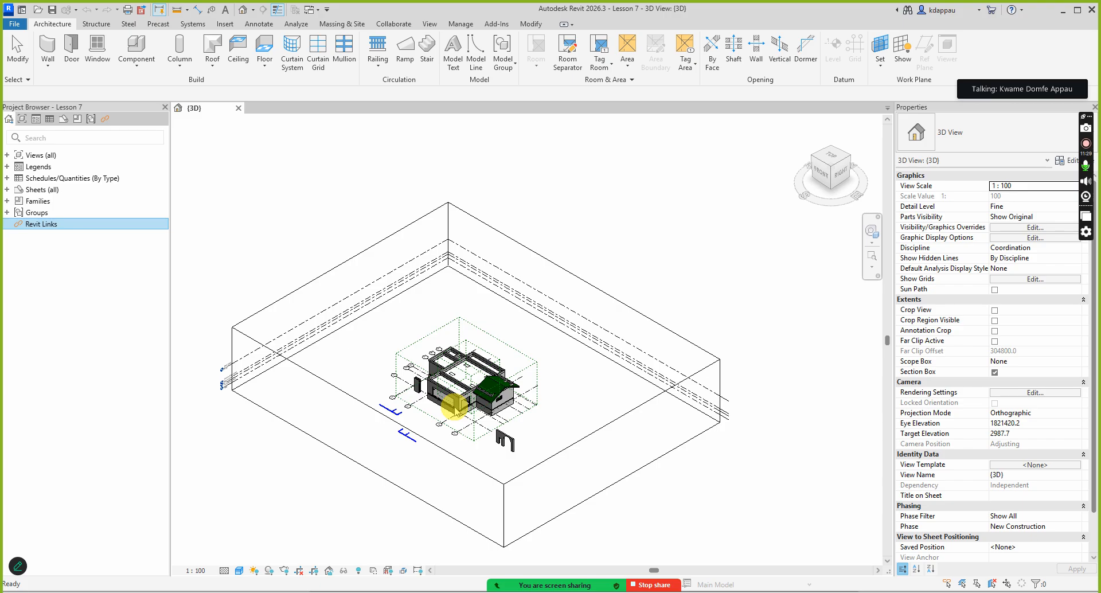
{"action": "scroll", "coordinate": [447, 409], "scroll_direction": "up", "scroll_amount": 1}
{"action": "scroll", "coordinate": [447, 409], "scroll_direction": "up", "scroll_amount": 3}
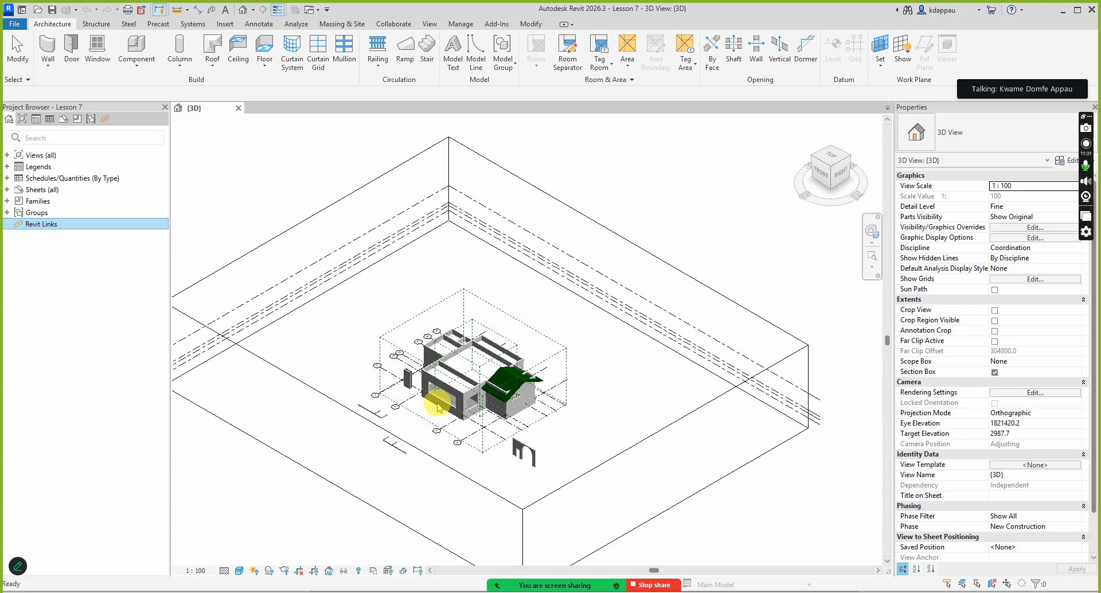
{"action": "scroll", "coordinate": [457, 414], "scroll_direction": "up", "scroll_amount": 2}
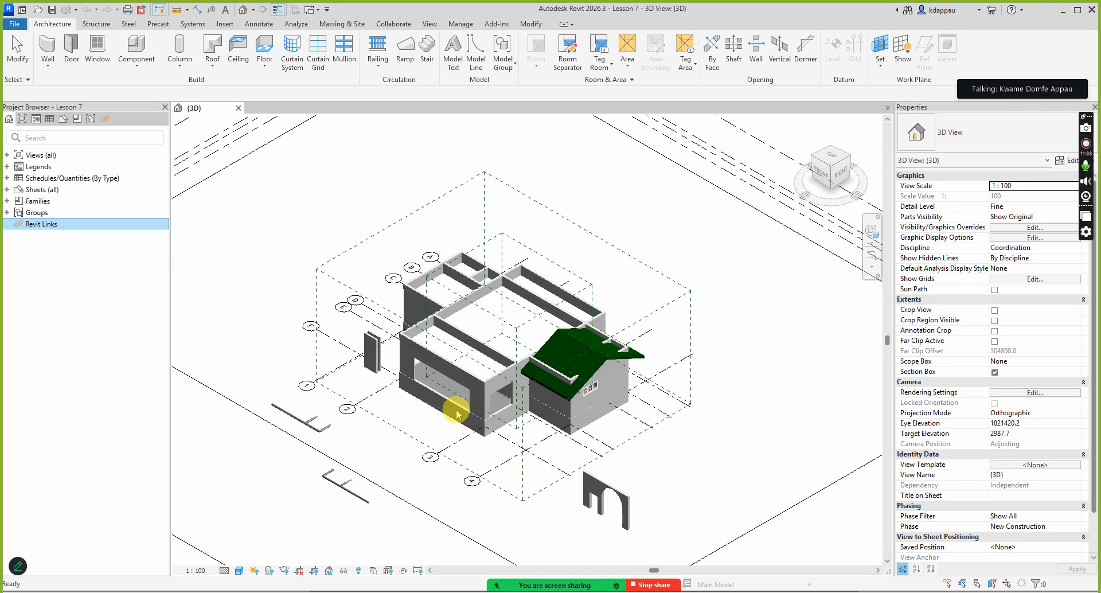
{"action": "scroll", "coordinate": [451, 420], "scroll_direction": "down", "scroll_amount": 2}
{"action": "scroll", "coordinate": [444, 419], "scroll_direction": "up", "scroll_amount": 5}
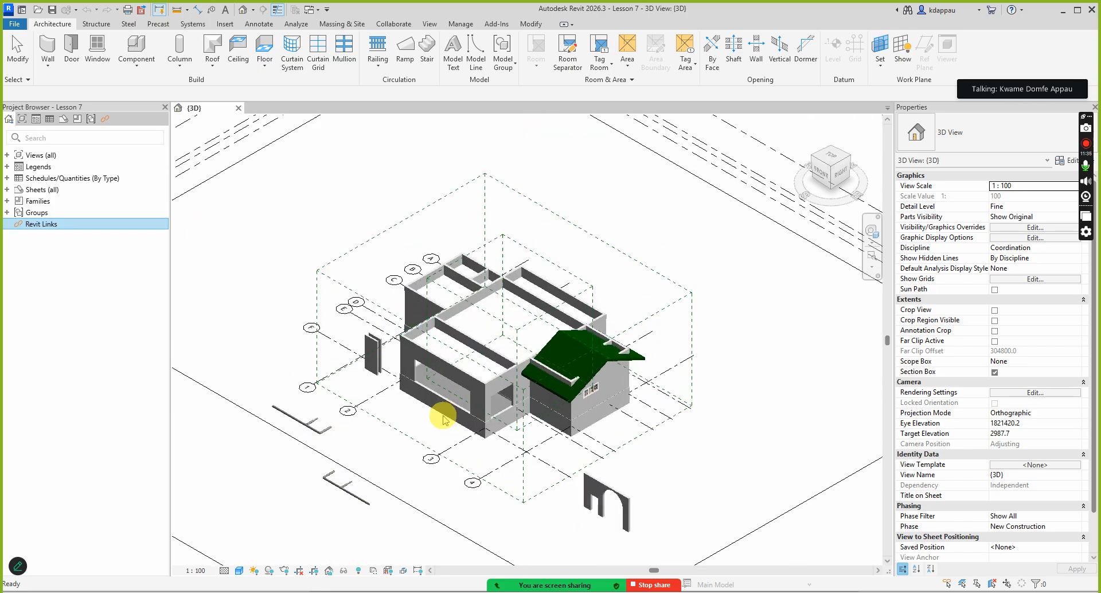
{"action": "scroll", "coordinate": [460, 418], "scroll_direction": "up", "scroll_amount": 2}
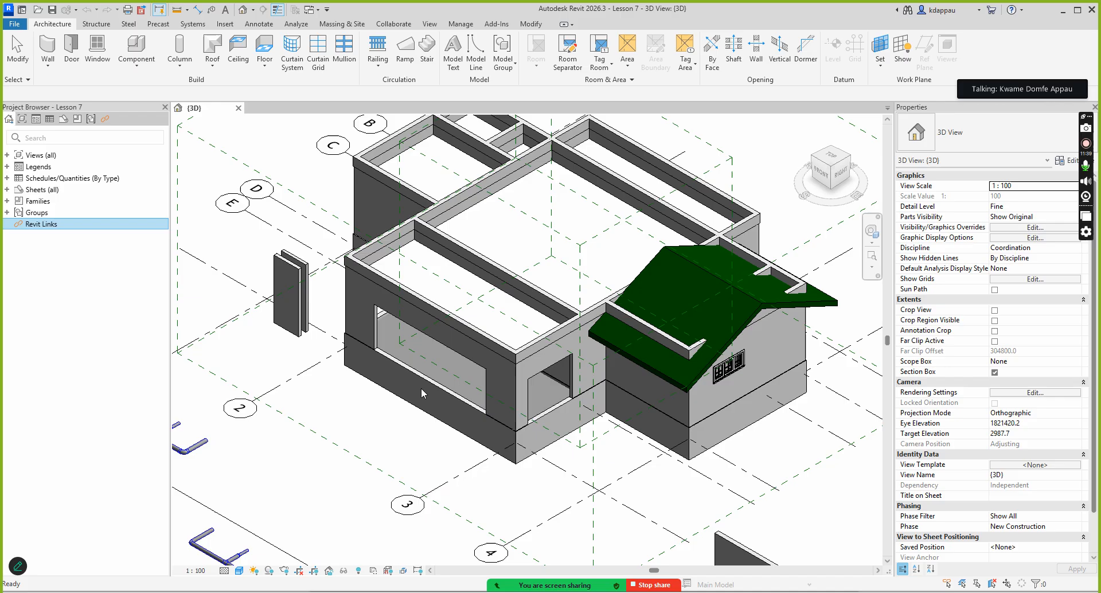
{"action": "scroll", "coordinate": [422, 383], "scroll_direction": "down", "scroll_amount": 3}
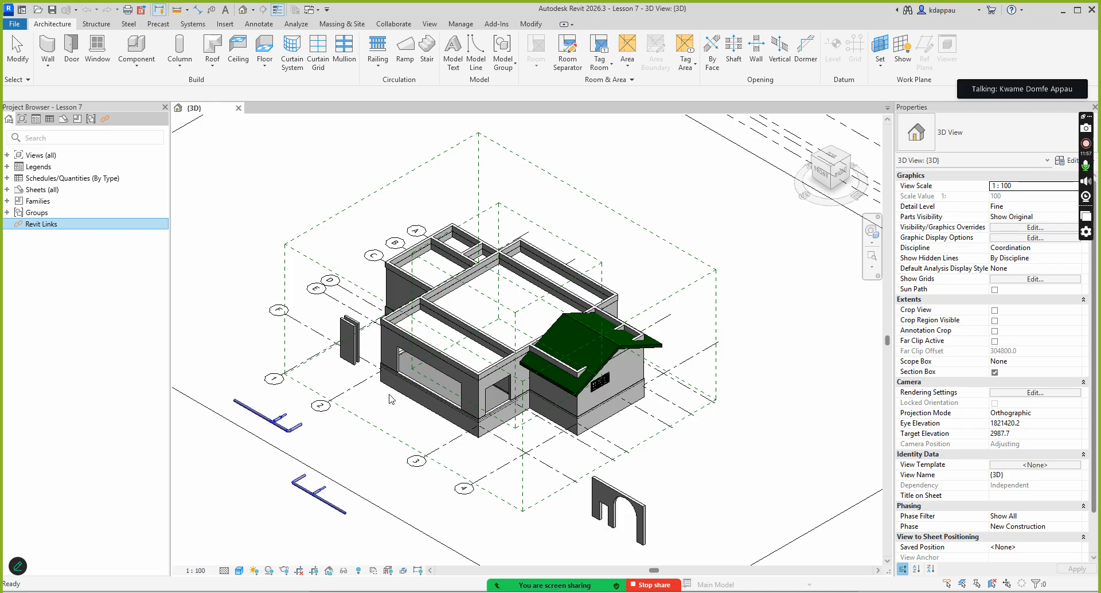
{"action": "scroll", "coordinate": [413, 381], "scroll_direction": "down", "scroll_amount": 3}
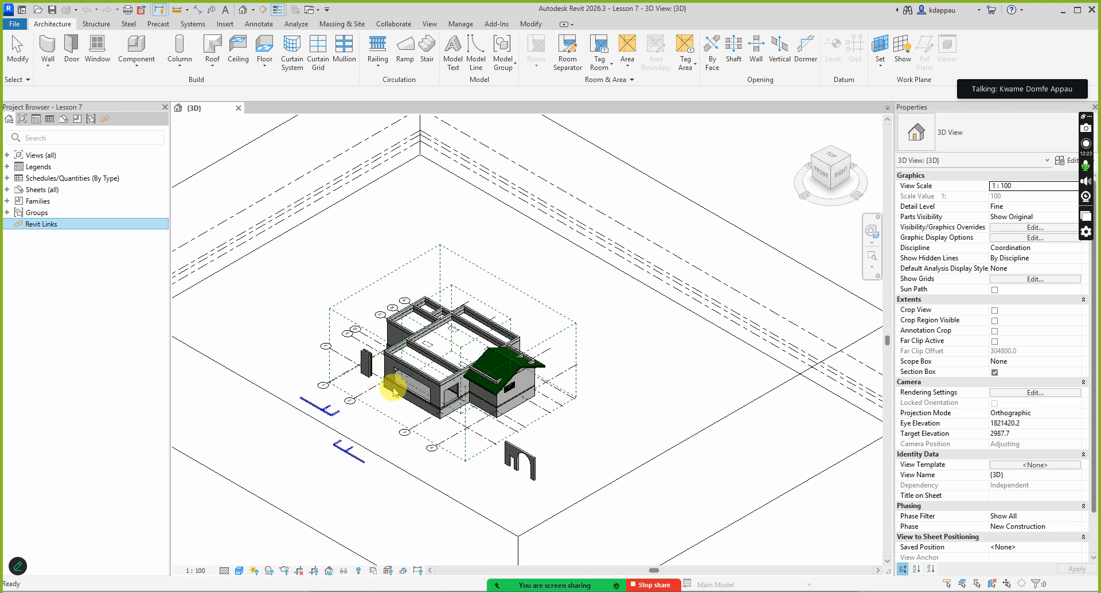
{"action": "scroll", "coordinate": [378, 377], "scroll_direction": "up", "scroll_amount": 1}
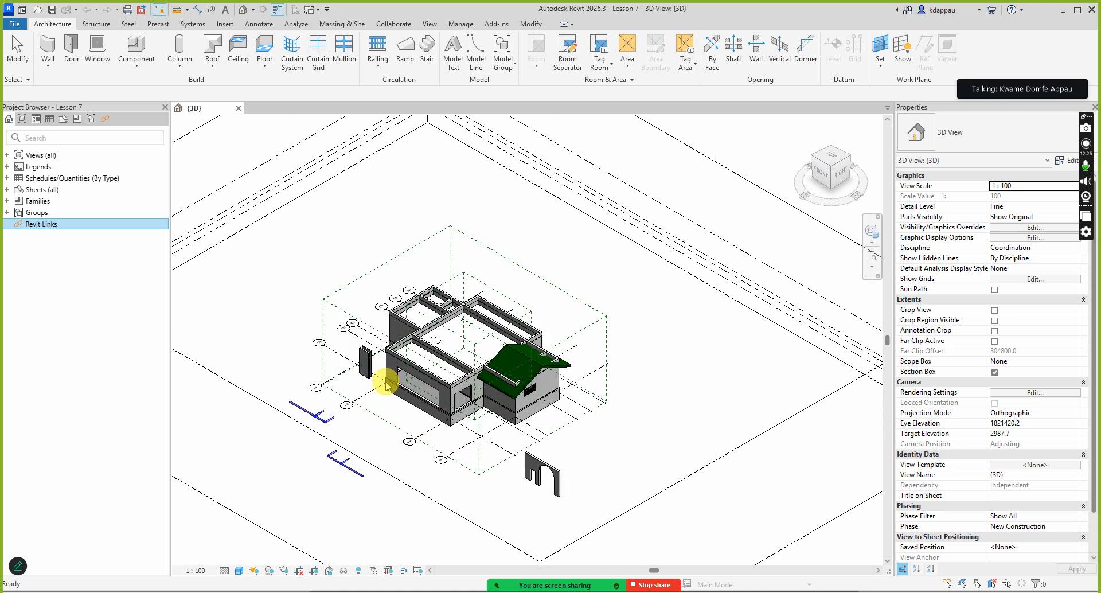
{"action": "scroll", "coordinate": [383, 380], "scroll_direction": "up", "scroll_amount": 2}
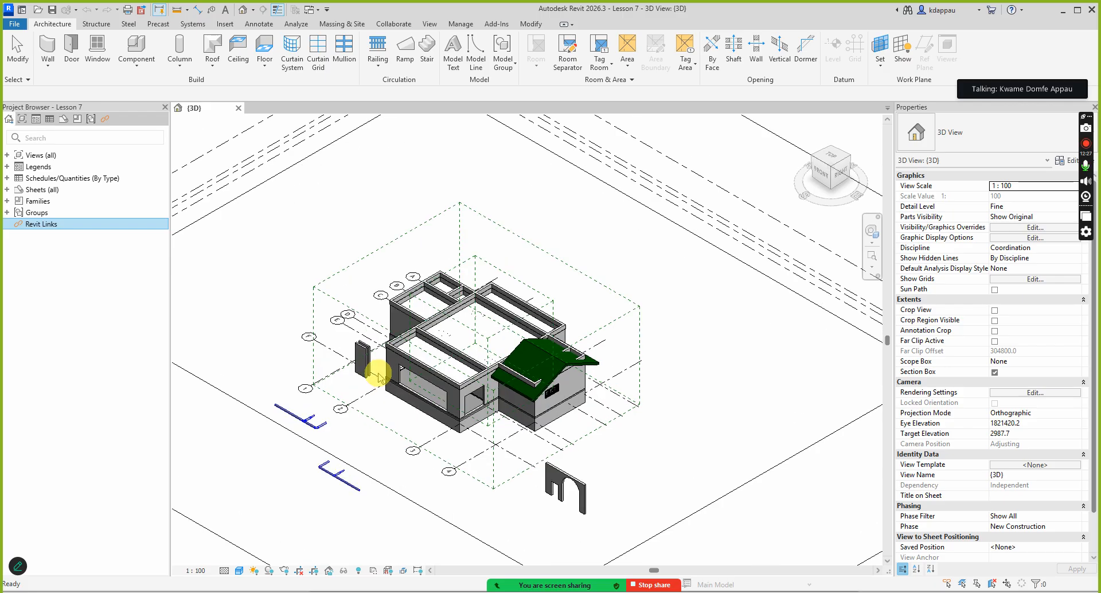
{"action": "scroll", "coordinate": [379, 377], "scroll_direction": "up", "scroll_amount": 3}
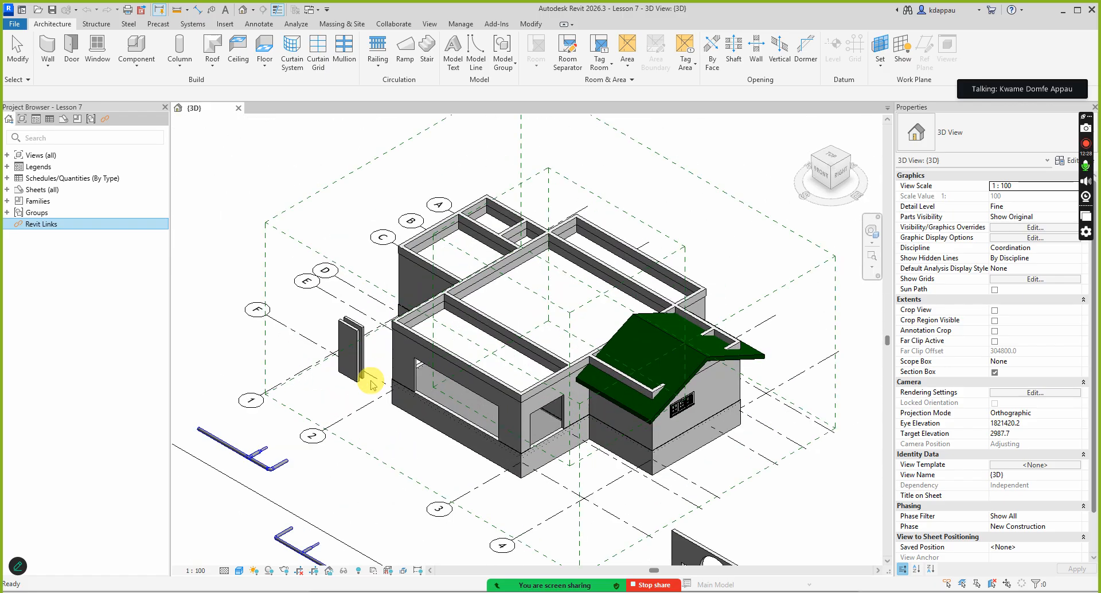
{"action": "scroll", "coordinate": [370, 383], "scroll_direction": "down", "scroll_amount": 4}
{"action": "left_click", "coordinate": [377, 410]}
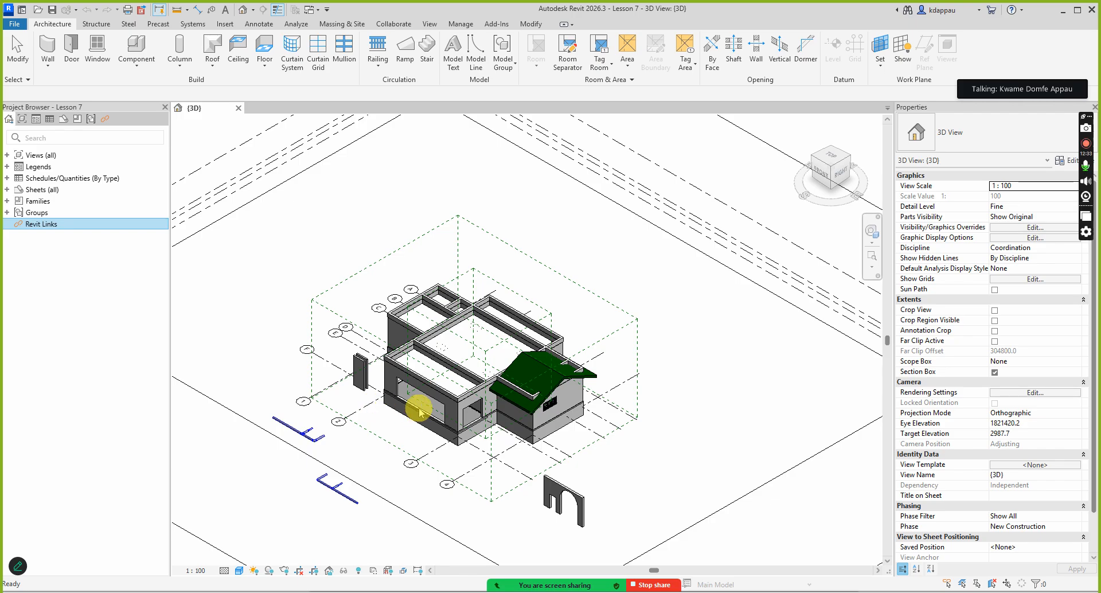
{"action": "scroll", "coordinate": [403, 403], "scroll_direction": "down", "scroll_amount": 2}
{"action": "scroll", "coordinate": [423, 401], "scroll_direction": "up", "scroll_amount": 3}
{"action": "scroll", "coordinate": [425, 402], "scroll_direction": "down", "scroll_amount": 4}
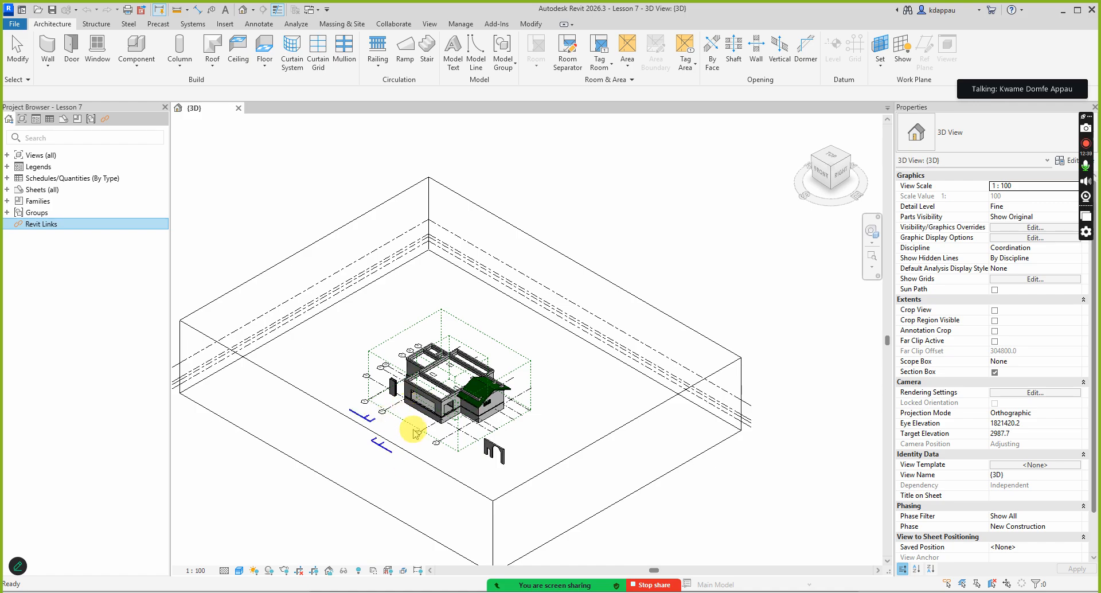
{"action": "scroll", "coordinate": [414, 433], "scroll_direction": "up", "scroll_amount": 3}
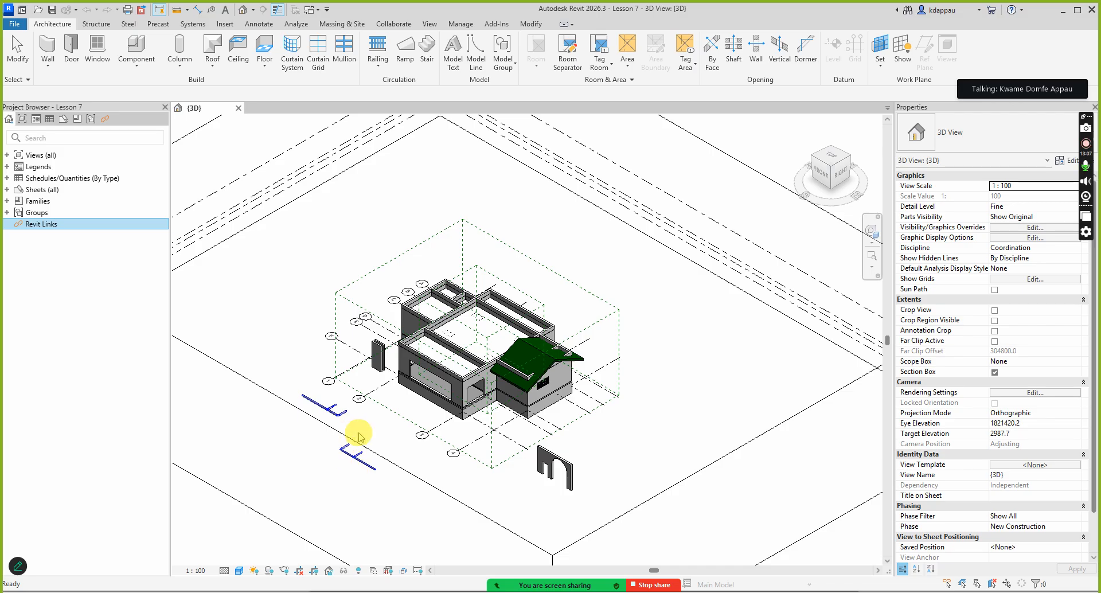
{"action": "scroll", "coordinate": [358, 434], "scroll_direction": "down", "scroll_amount": 1}
{"action": "scroll", "coordinate": [357, 461], "scroll_direction": "down", "scroll_amount": 1}
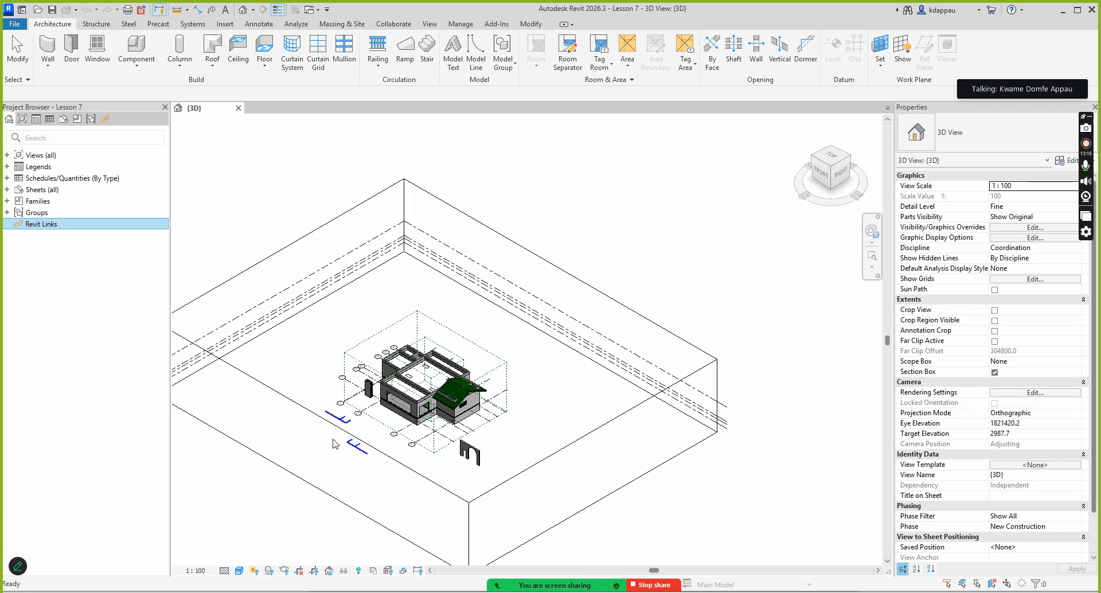
{"action": "scroll", "coordinate": [335, 444], "scroll_direction": "up", "scroll_amount": 1}
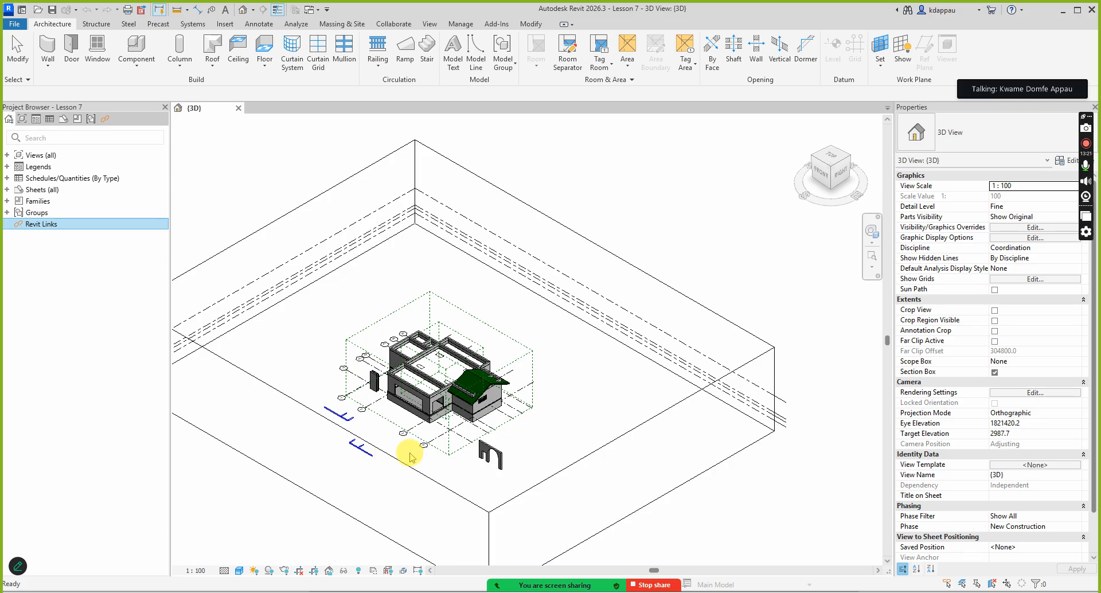
{"action": "scroll", "coordinate": [404, 452], "scroll_direction": "down", "scroll_amount": 2}
{"action": "scroll", "coordinate": [383, 447], "scroll_direction": "up", "scroll_amount": 2}
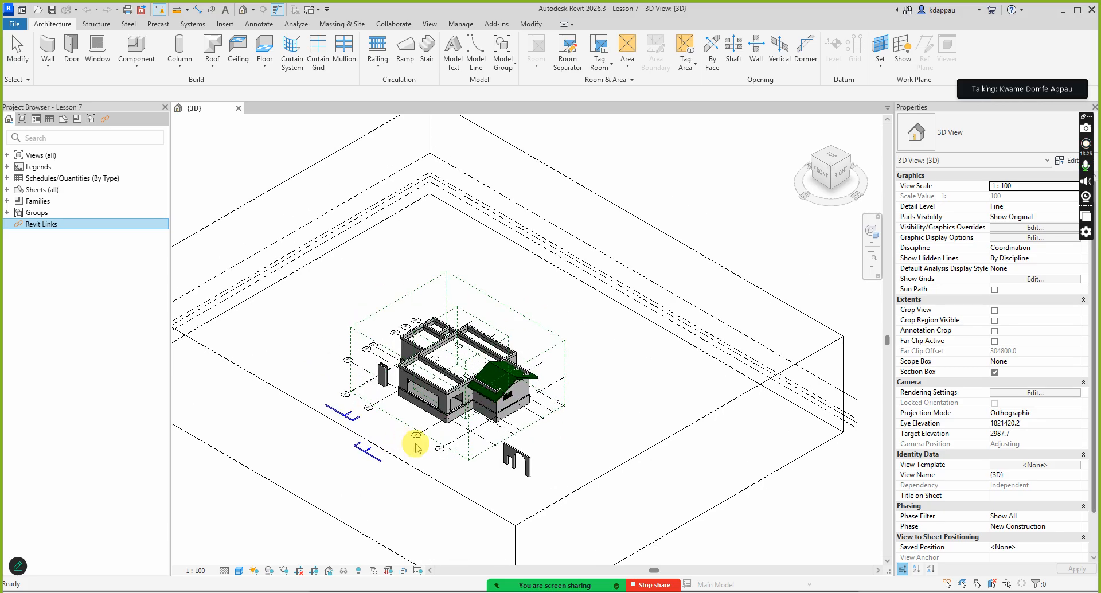
{"action": "scroll", "coordinate": [430, 407], "scroll_direction": "up", "scroll_amount": 2}
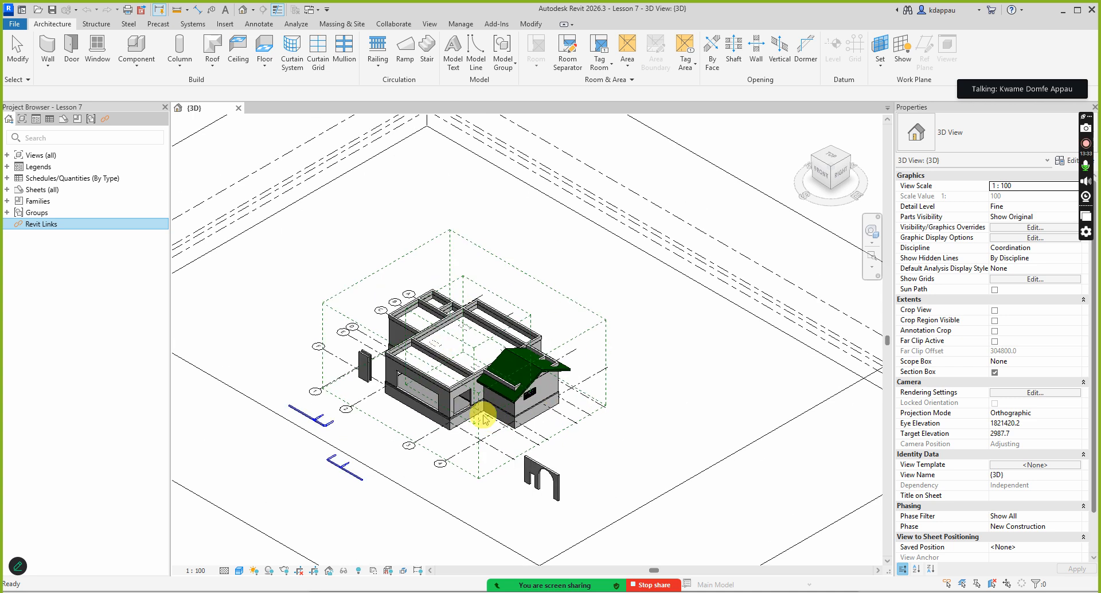
{"action": "scroll", "coordinate": [480, 413], "scroll_direction": "down", "scroll_amount": 3}
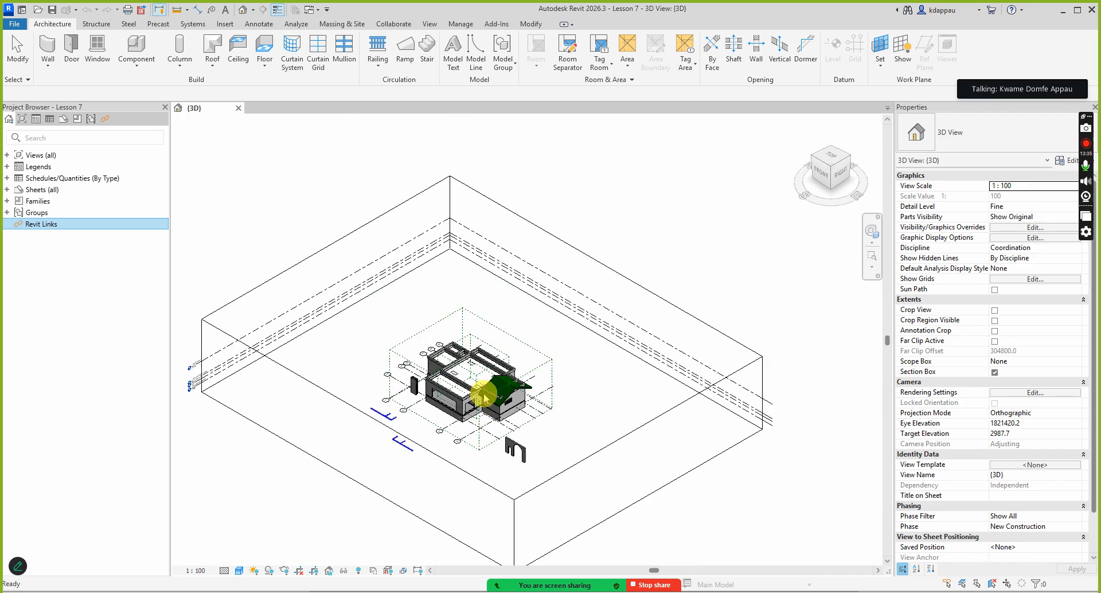
{"action": "scroll", "coordinate": [484, 397], "scroll_direction": "up", "scroll_amount": 3}
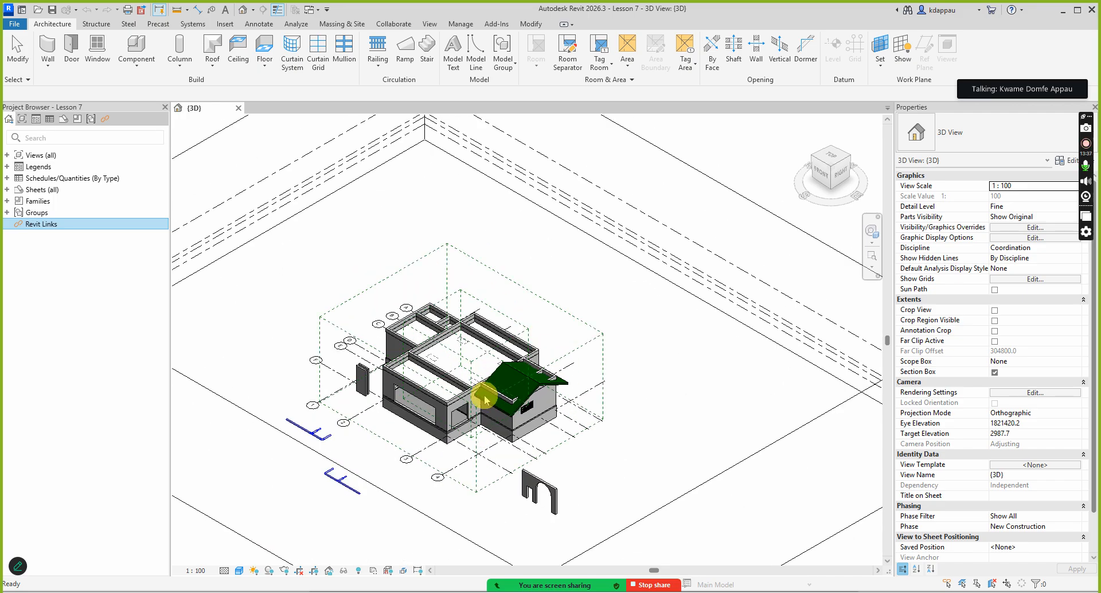
{"action": "scroll", "coordinate": [483, 403], "scroll_direction": "down", "scroll_amount": 2}
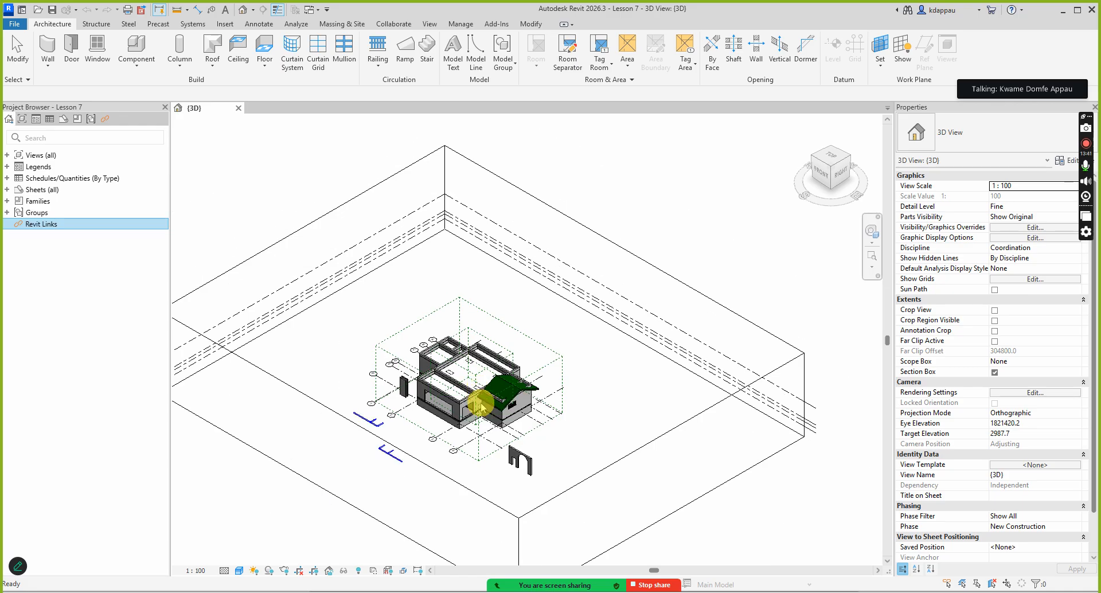
{"action": "scroll", "coordinate": [482, 414], "scroll_direction": "up", "scroll_amount": 2}
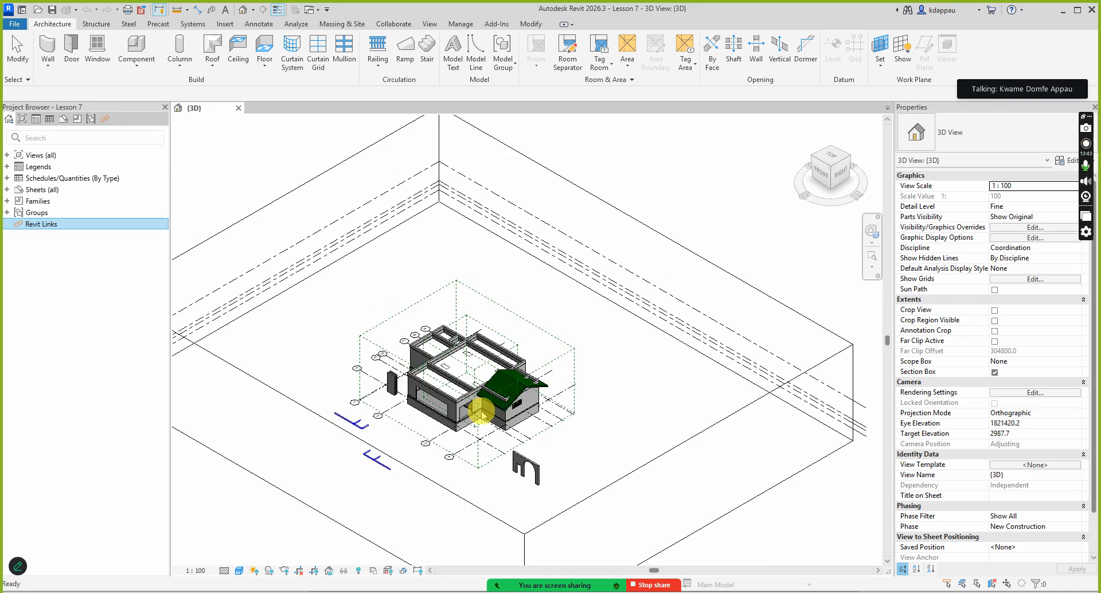
{"action": "scroll", "coordinate": [479, 412], "scroll_direction": "down", "scroll_amount": 1}
{"action": "scroll", "coordinate": [485, 459], "scroll_direction": "up", "scroll_amount": 1}
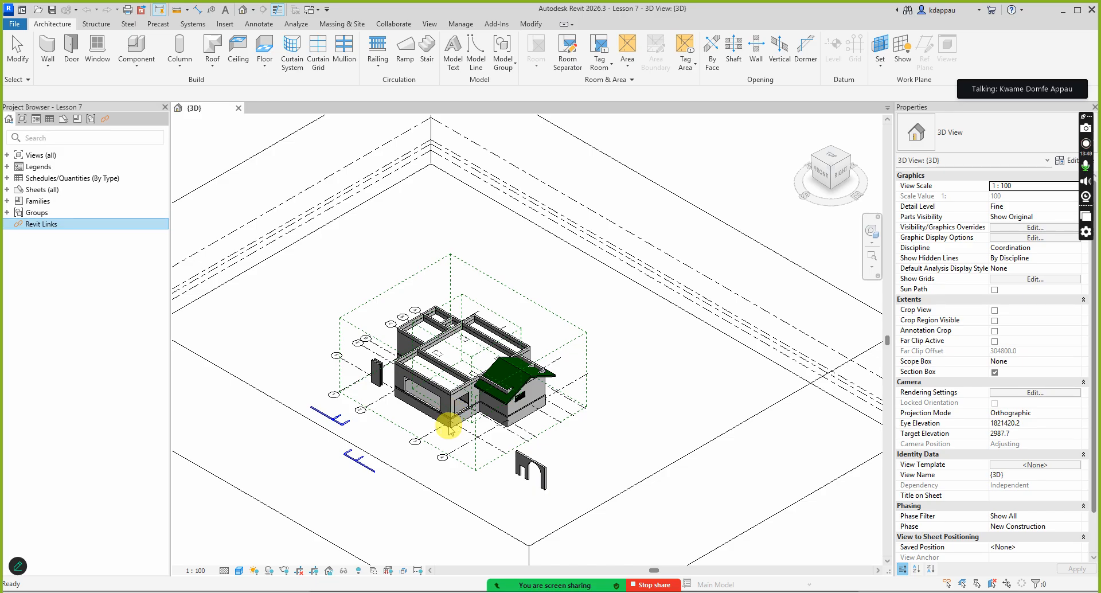
{"action": "scroll", "coordinate": [456, 417], "scroll_direction": "up", "scroll_amount": 3}
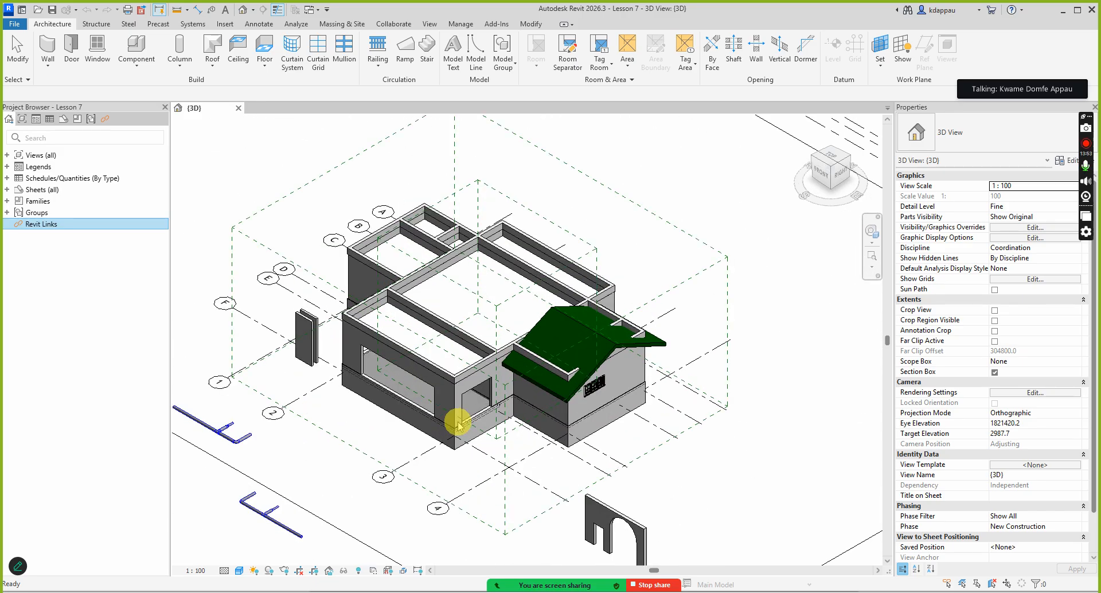
{"action": "scroll", "coordinate": [457, 424], "scroll_direction": "down", "scroll_amount": 2}
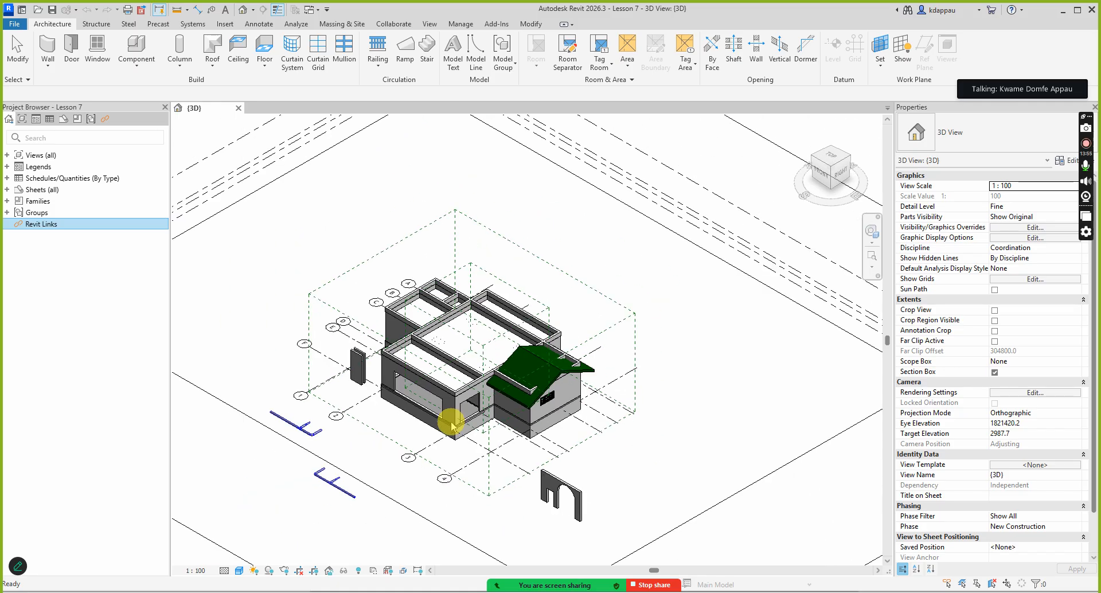
{"action": "scroll", "coordinate": [452, 425], "scroll_direction": "up", "scroll_amount": 4}
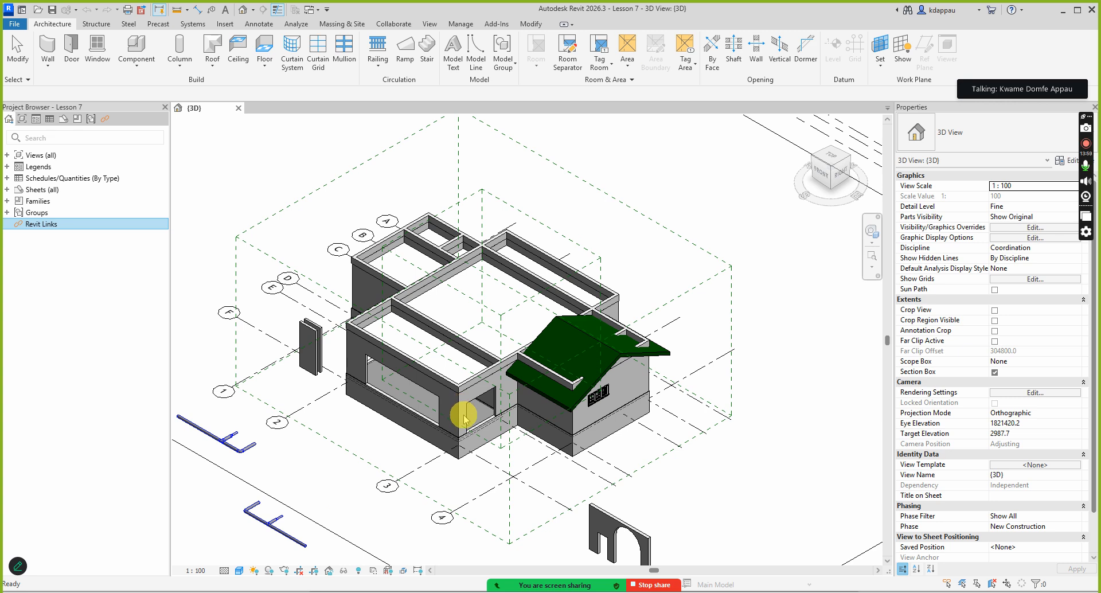
{"action": "scroll", "coordinate": [464, 426], "scroll_direction": "up", "scroll_amount": 2}
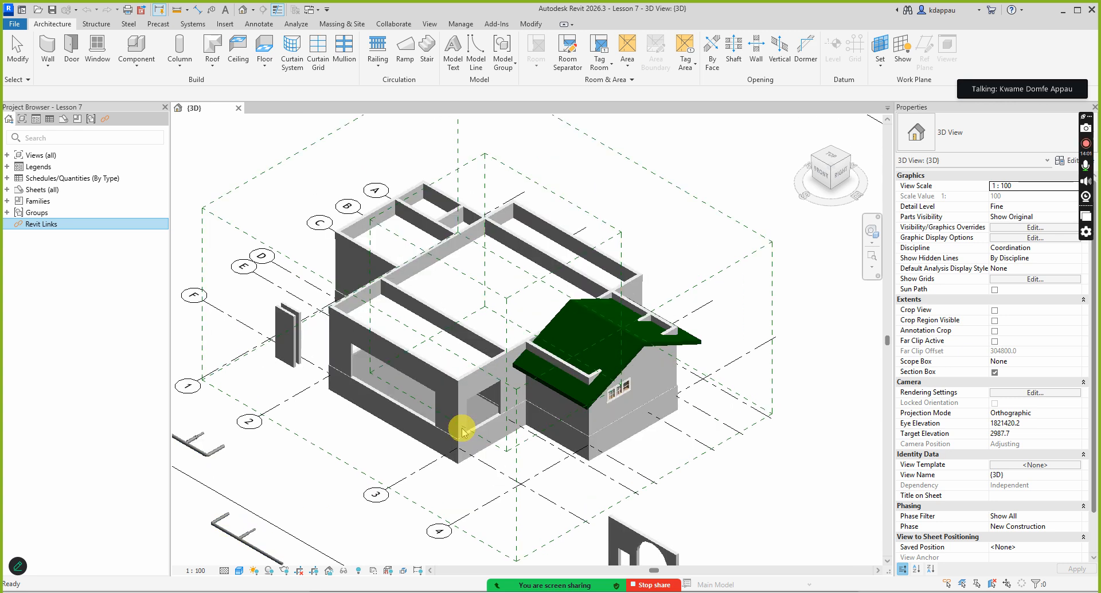
{"action": "scroll", "coordinate": [486, 427], "scroll_direction": "up", "scroll_amount": 2}
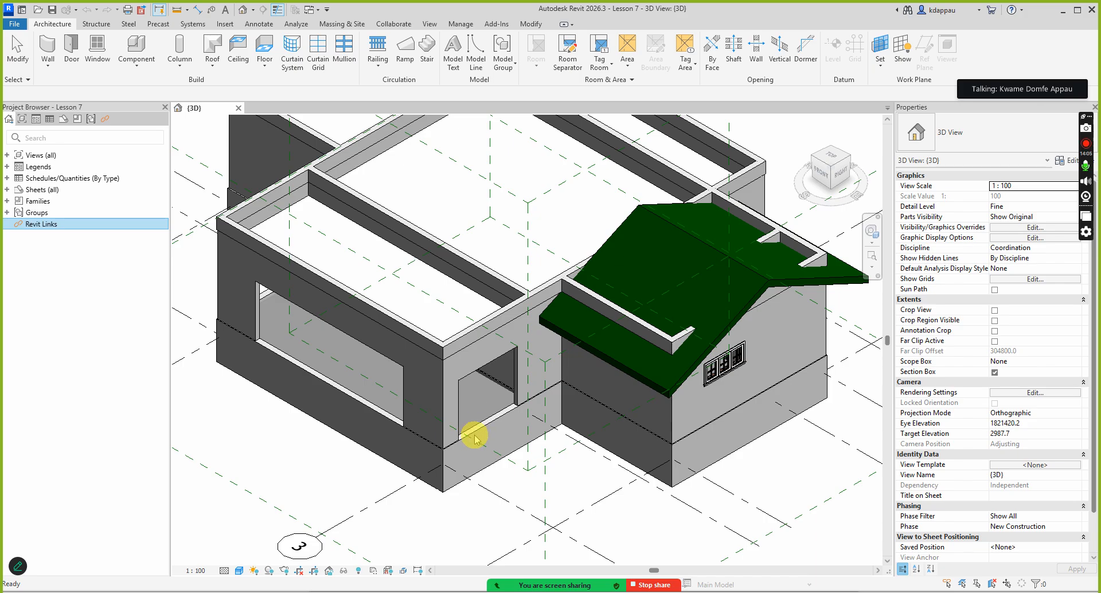
{"action": "scroll", "coordinate": [481, 431], "scroll_direction": "down", "scroll_amount": 3}
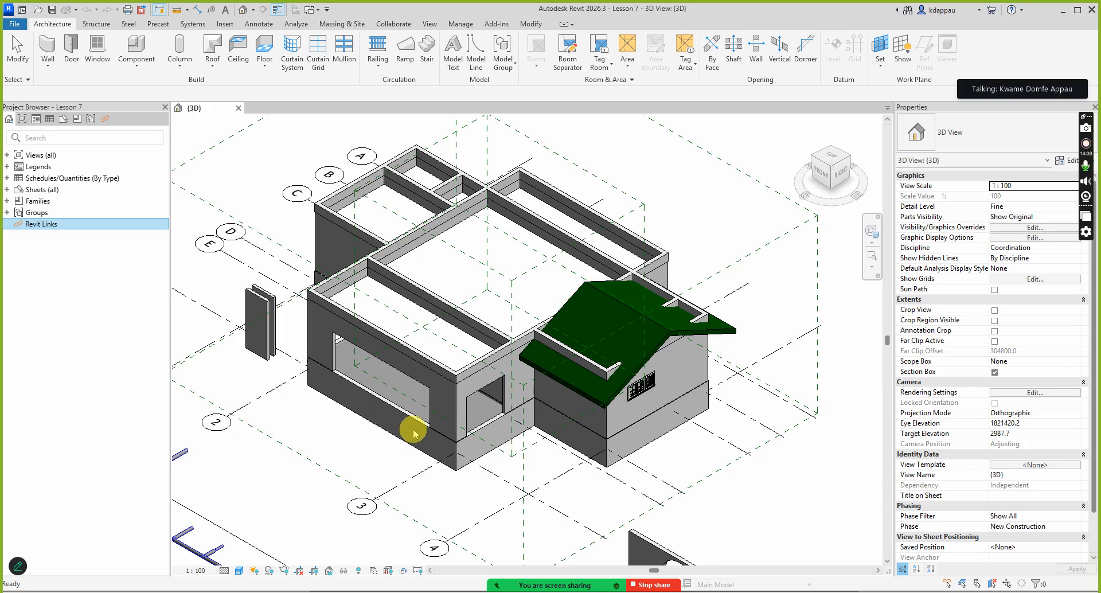
{"action": "scroll", "coordinate": [430, 407], "scroll_direction": "down", "scroll_amount": 2}
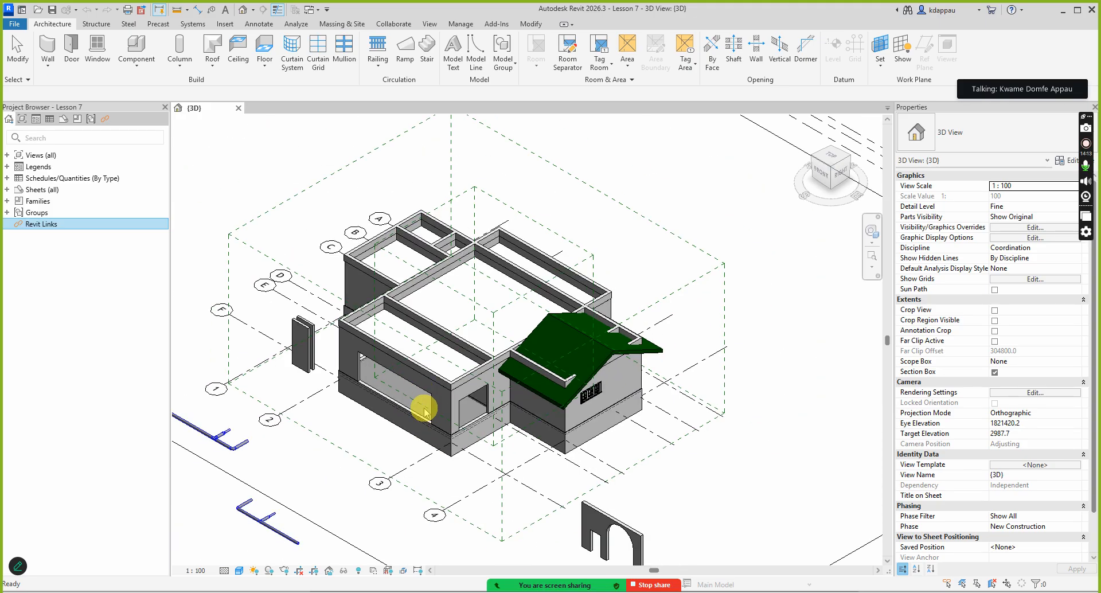
{"action": "scroll", "coordinate": [426, 414], "scroll_direction": "down", "scroll_amount": 3}
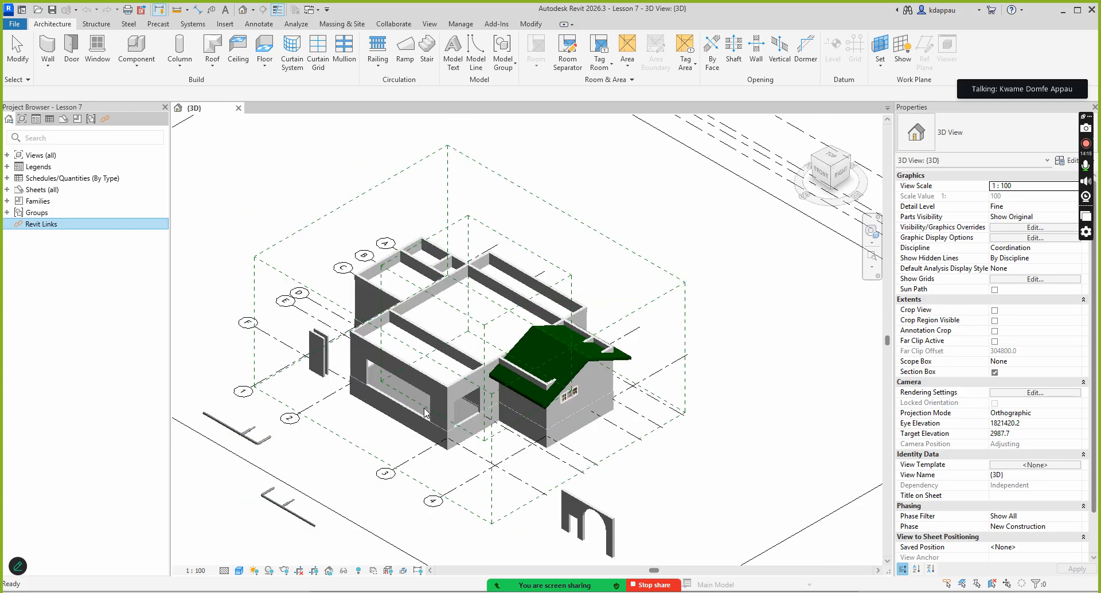
{"action": "scroll", "coordinate": [437, 412], "scroll_direction": "down", "scroll_amount": 4}
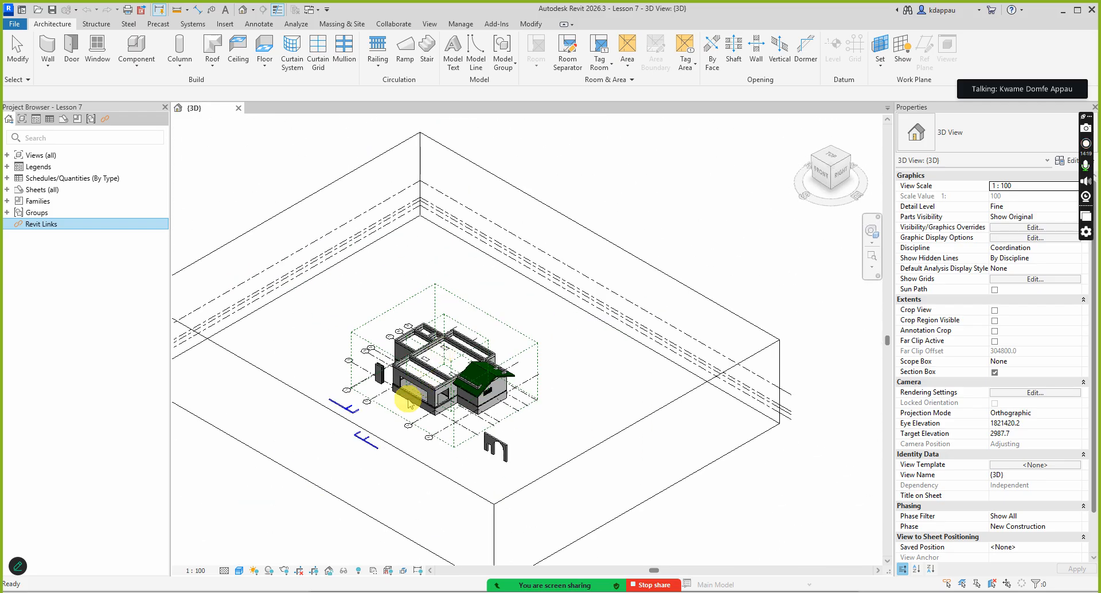
Step: Check the wall types of the two detached parallel wall pieces beside the house, one after the other
{"action": "scroll", "coordinate": [410, 401], "scroll_direction": "up", "scroll_amount": 3}
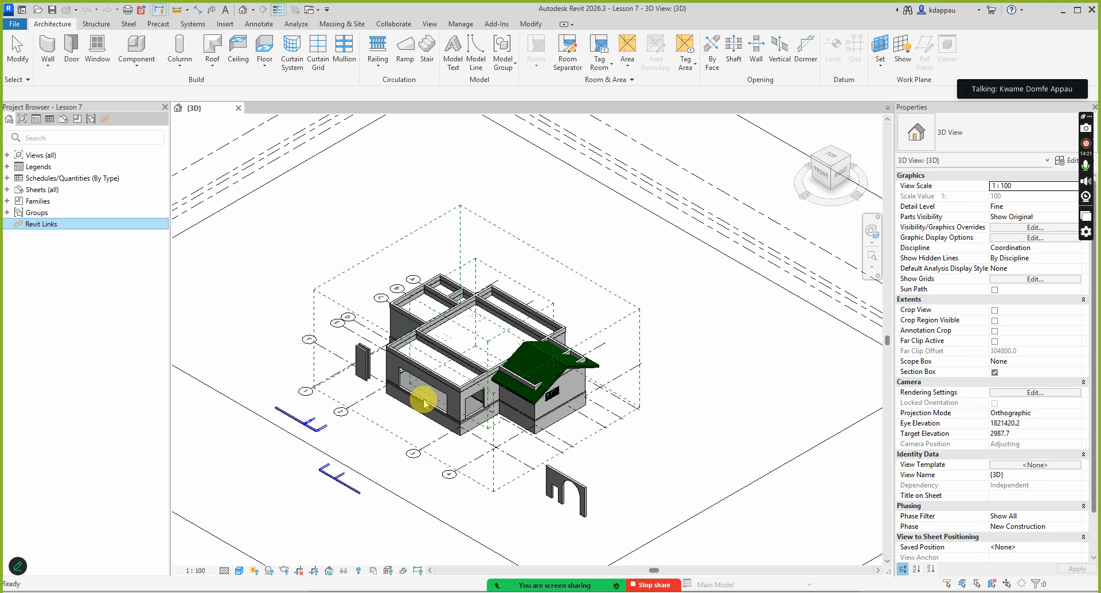
{"action": "scroll", "coordinate": [414, 404], "scroll_direction": "up", "scroll_amount": 3}
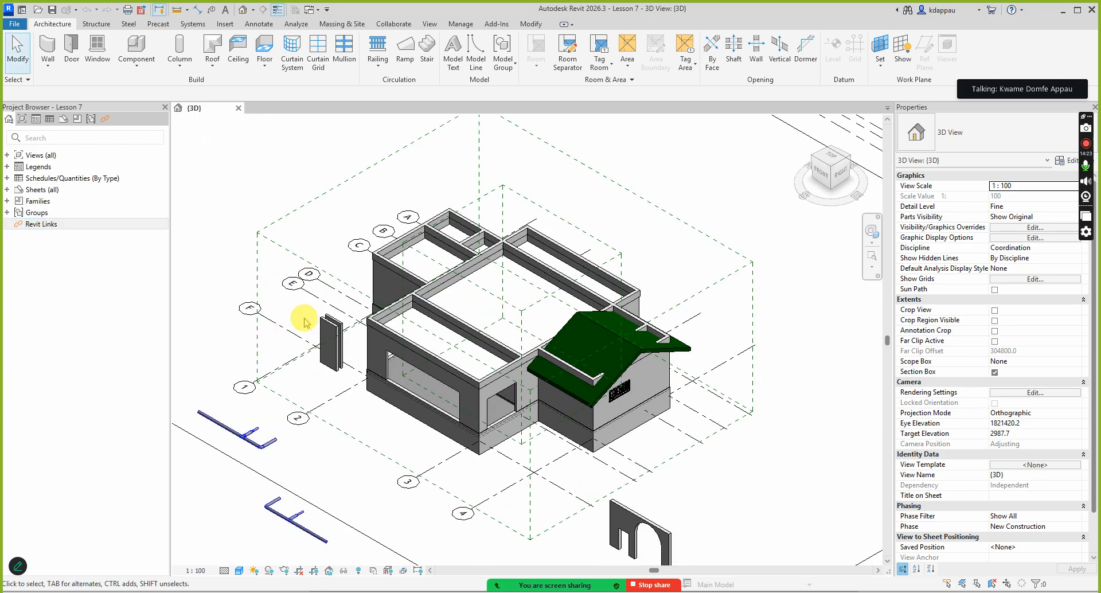
{"action": "scroll", "coordinate": [301, 321], "scroll_direction": "up", "scroll_amount": 5}
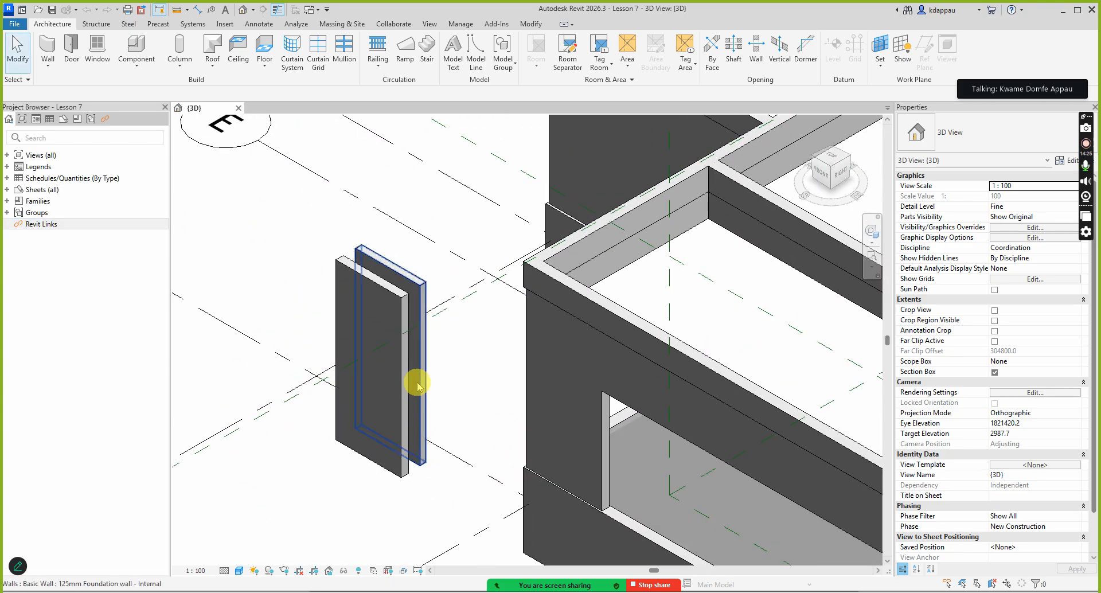
{"action": "left_click", "coordinate": [426, 382]}
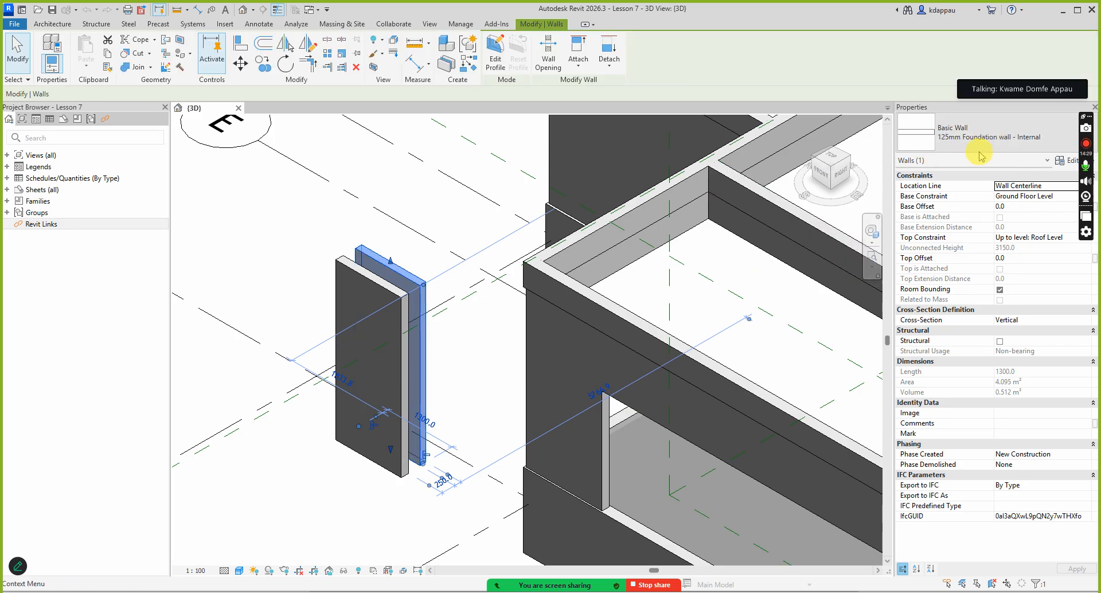
{"action": "left_click", "coordinate": [320, 499]}
{"action": "left_click", "coordinate": [367, 462]}
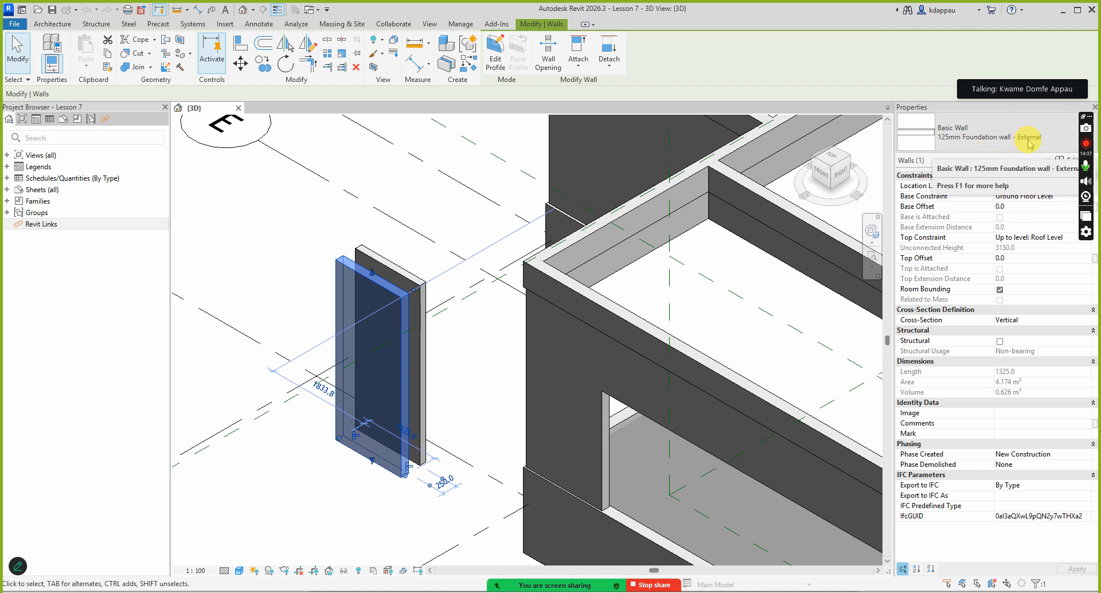
{"action": "left_click", "coordinate": [327, 229]}
Step: Inspect the wide door opening on grid F and the type of the wall that hosts it
{"action": "scroll", "coordinate": [258, 285], "scroll_direction": "down", "scroll_amount": 5}
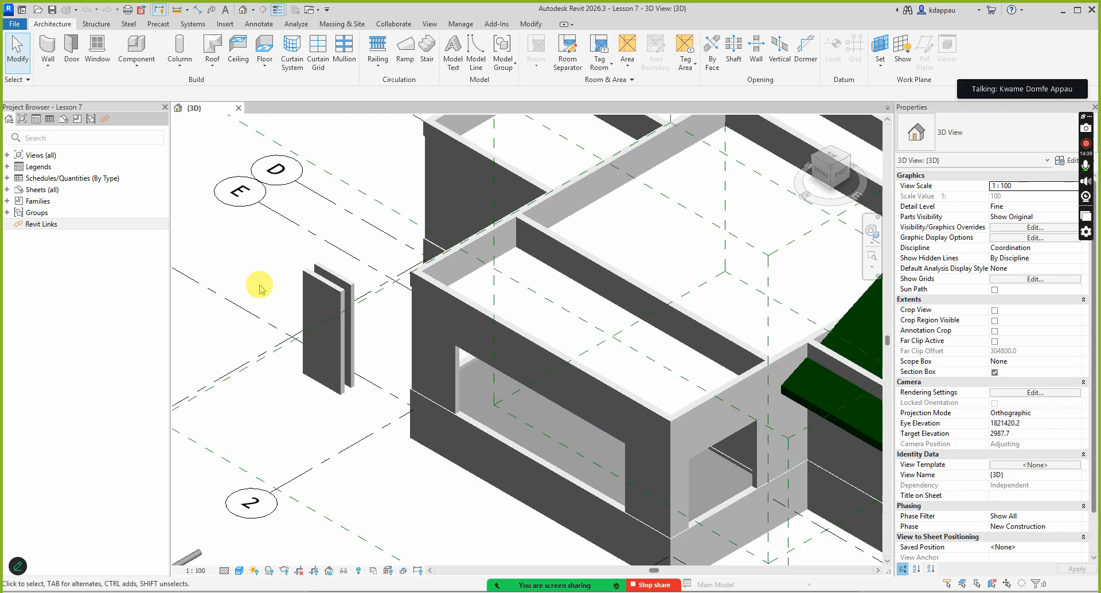
{"action": "scroll", "coordinate": [374, 363], "scroll_direction": "up", "scroll_amount": 5}
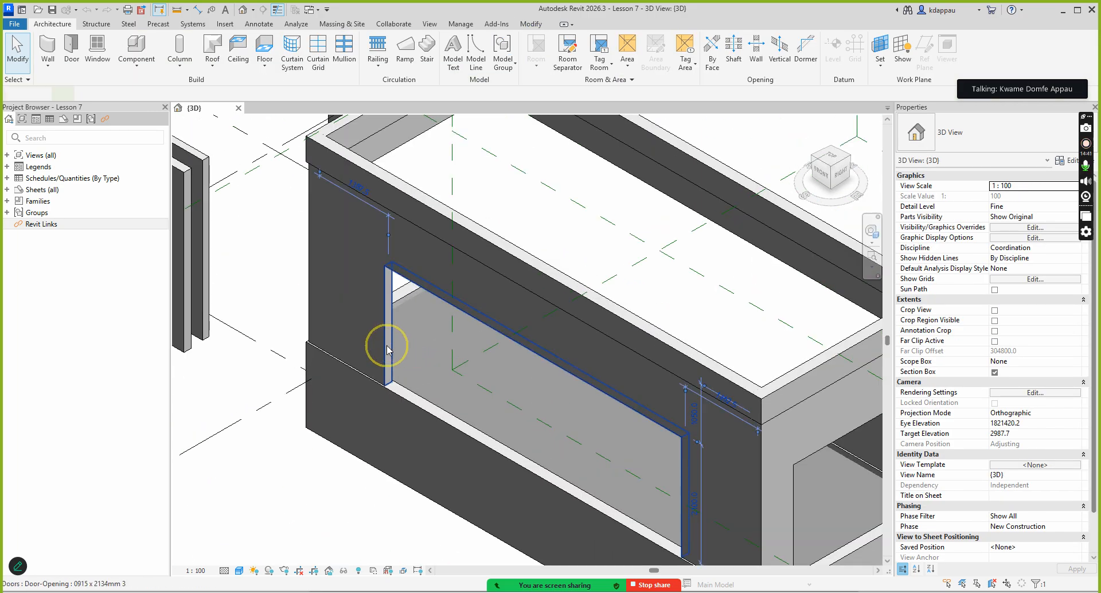
{"action": "left_click", "coordinate": [381, 339]}
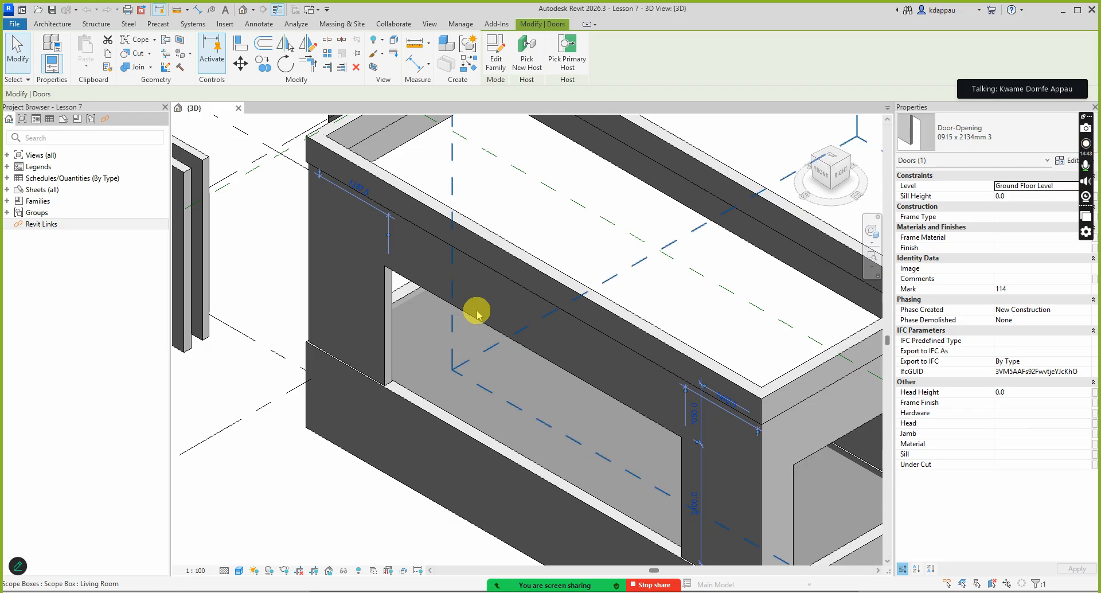
{"action": "left_click", "coordinate": [425, 234]}
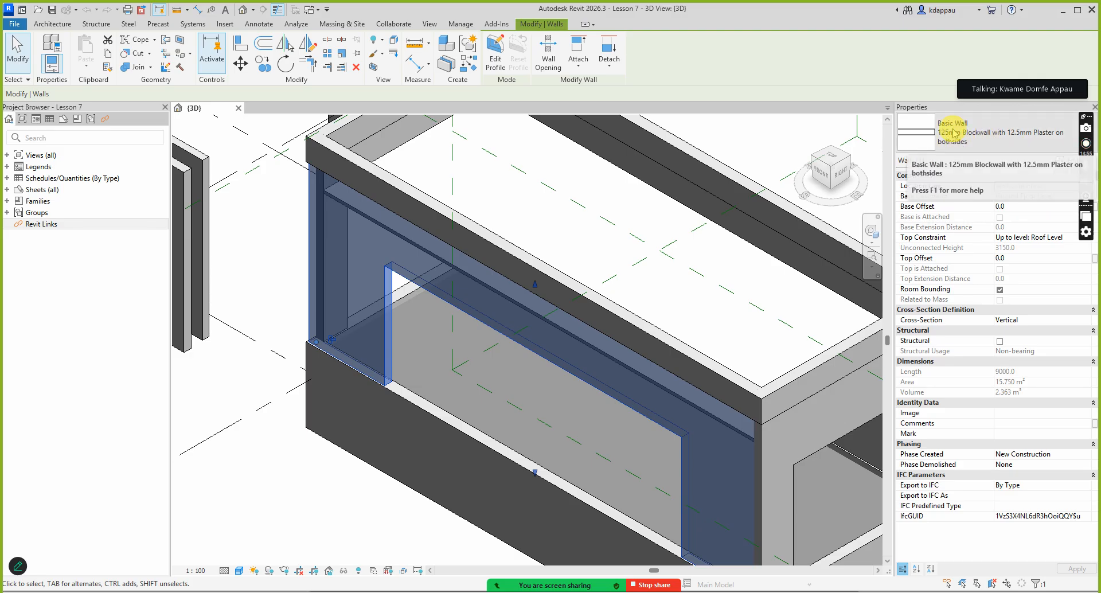
Step: Browse the available basic and curtain wall types for the wall on grid F and leave its type as it is
{"action": "scroll", "coordinate": [416, 370], "scroll_direction": "down", "scroll_amount": 2}
{"action": "scroll", "coordinate": [415, 370], "scroll_direction": "down", "scroll_amount": 2}
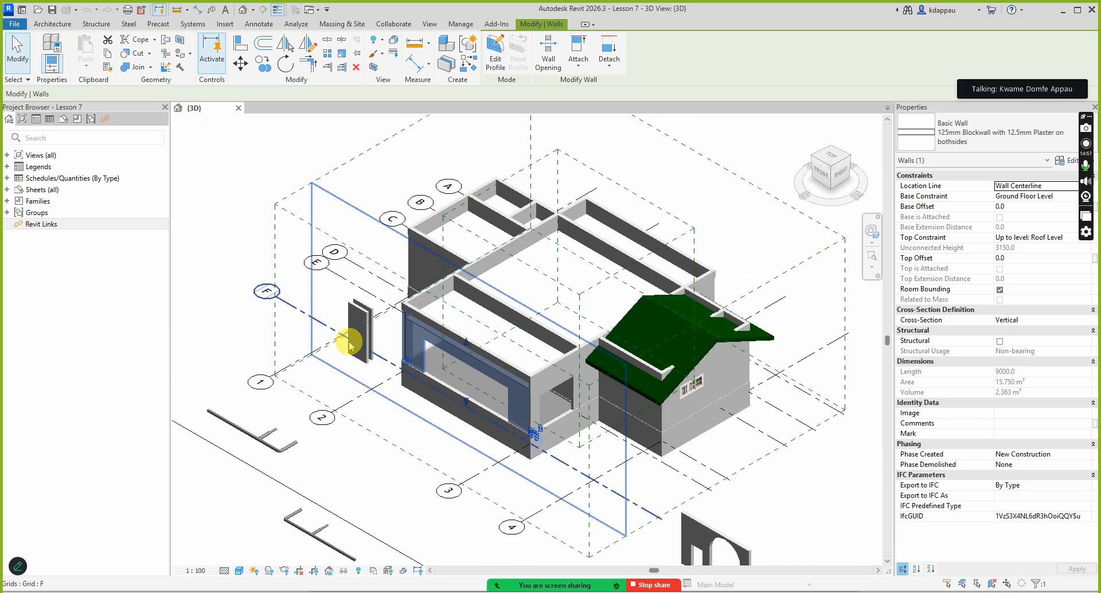
{"action": "scroll", "coordinate": [373, 338], "scroll_direction": "up", "scroll_amount": 2}
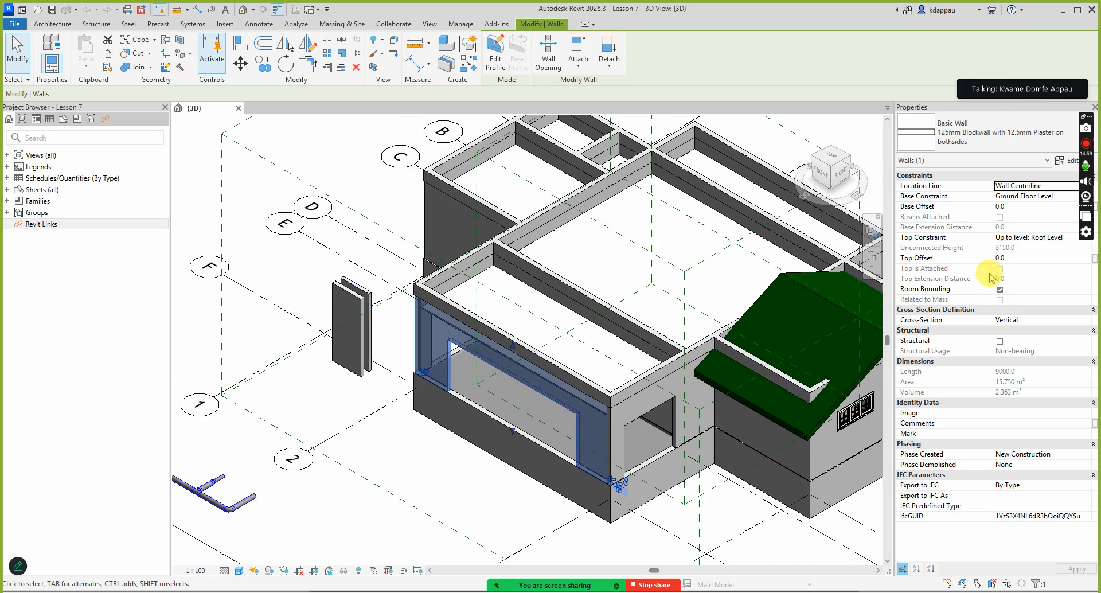
{"action": "left_click", "coordinate": [965, 135]}
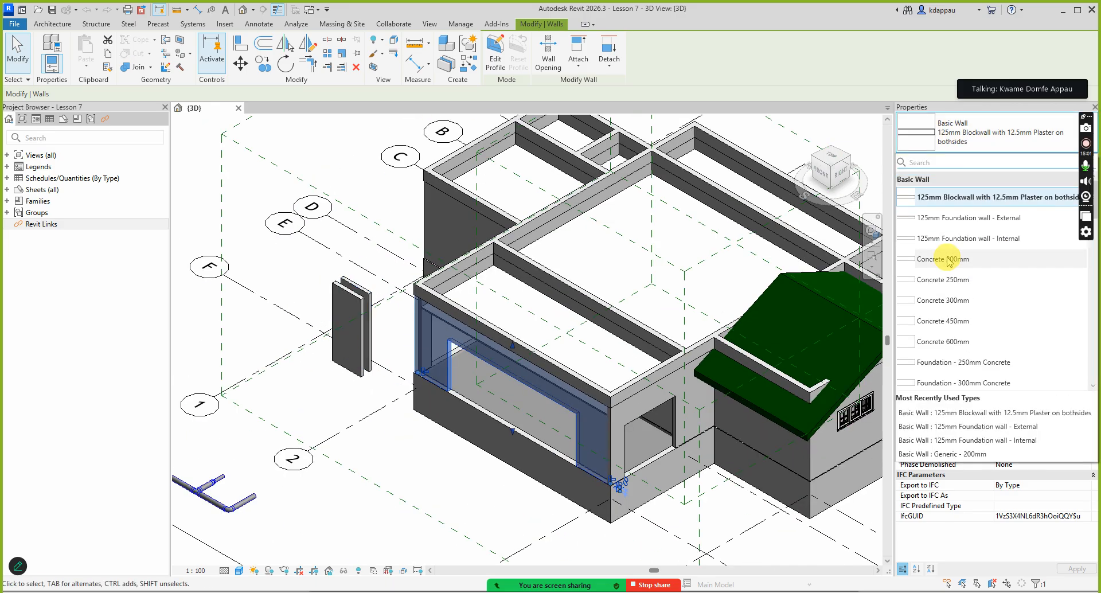
{"action": "scroll", "coordinate": [926, 252], "scroll_direction": "down", "scroll_amount": 5}
{"action": "scroll", "coordinate": [929, 250], "scroll_direction": "down", "scroll_amount": 8}
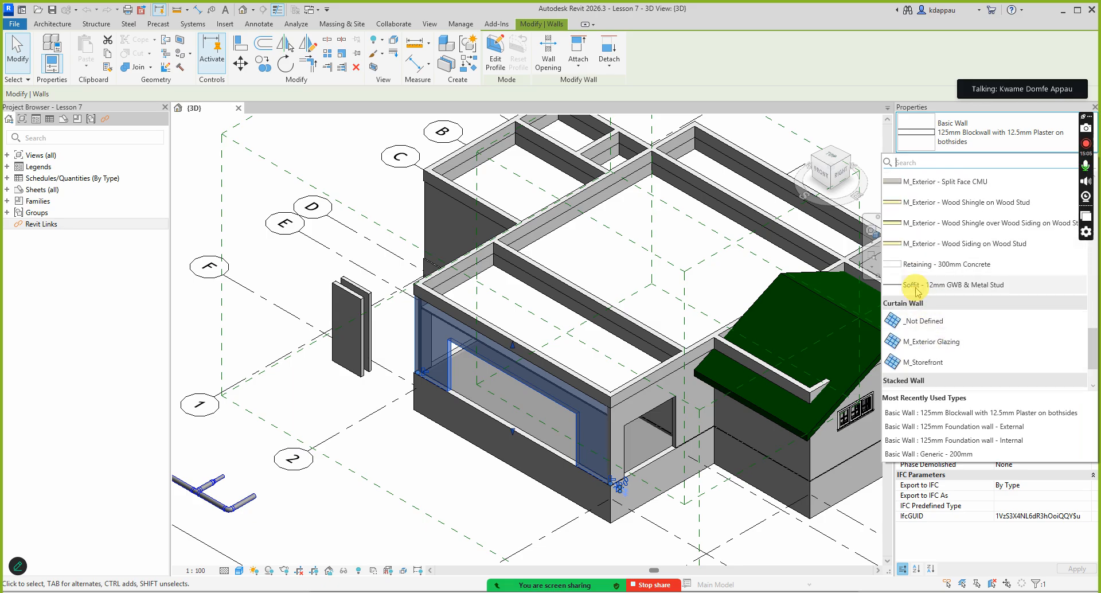
{"action": "scroll", "coordinate": [924, 304], "scroll_direction": "up", "scroll_amount": 5}
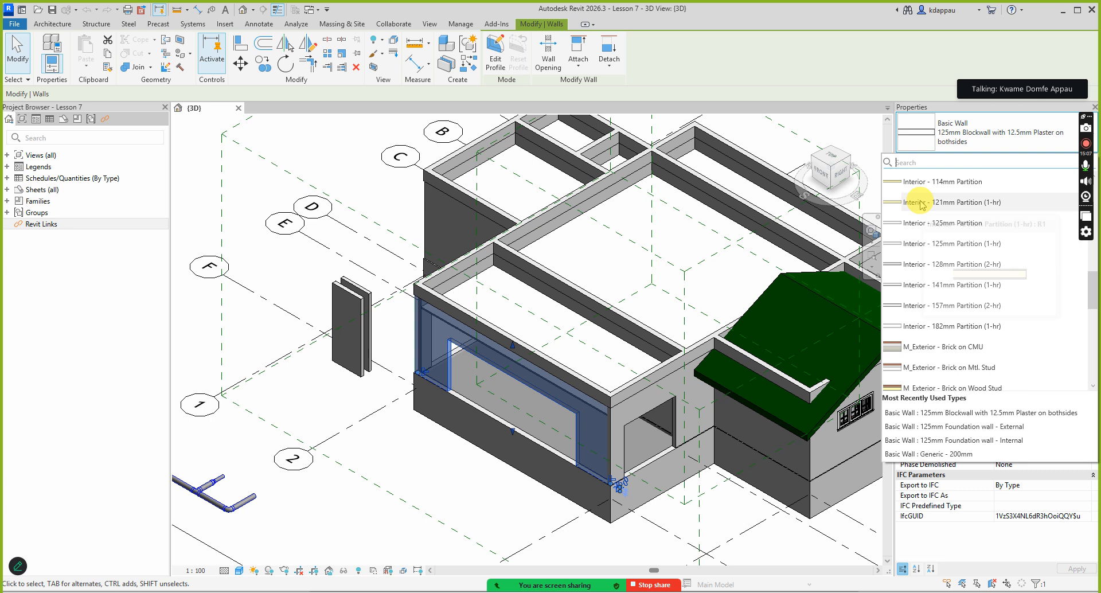
{"action": "left_click", "coordinate": [281, 287]}
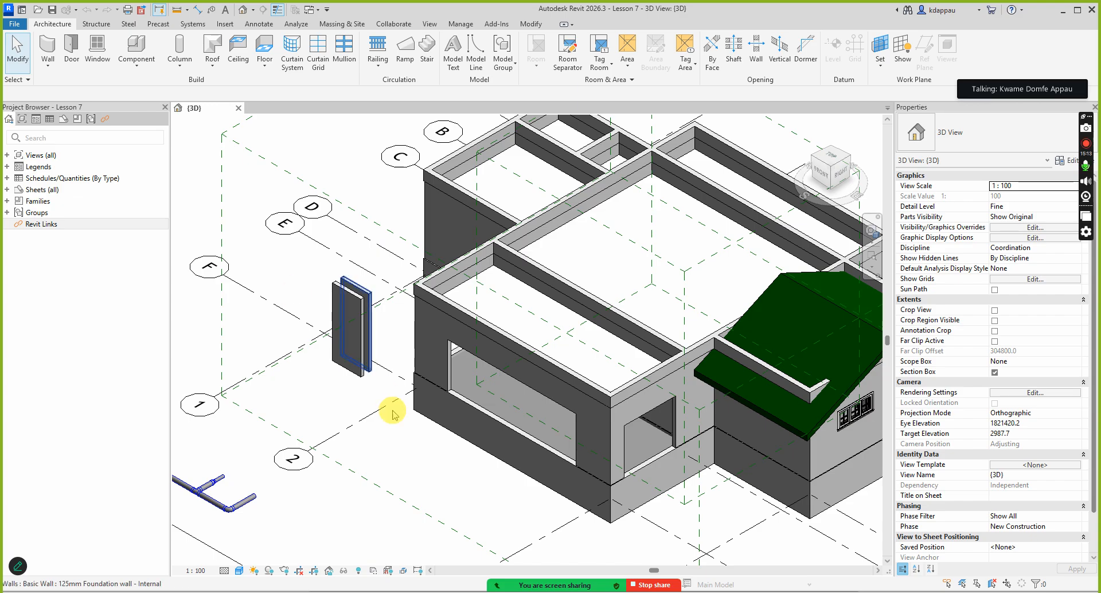
{"action": "scroll", "coordinate": [390, 453], "scroll_direction": "down", "scroll_amount": 4}
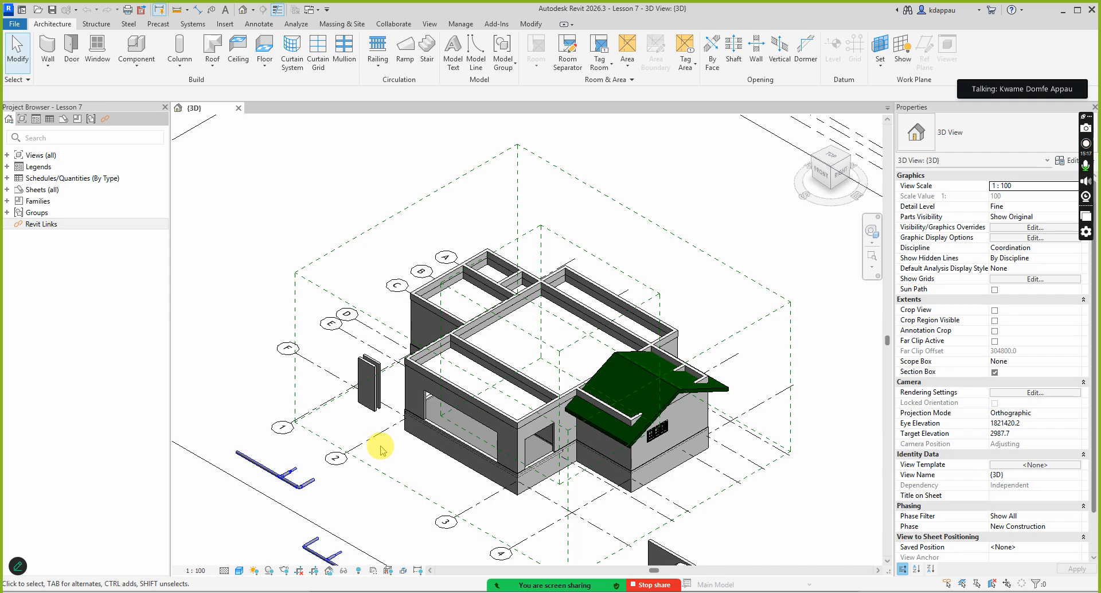
{"action": "scroll", "coordinate": [383, 425], "scroll_direction": "down", "scroll_amount": 4}
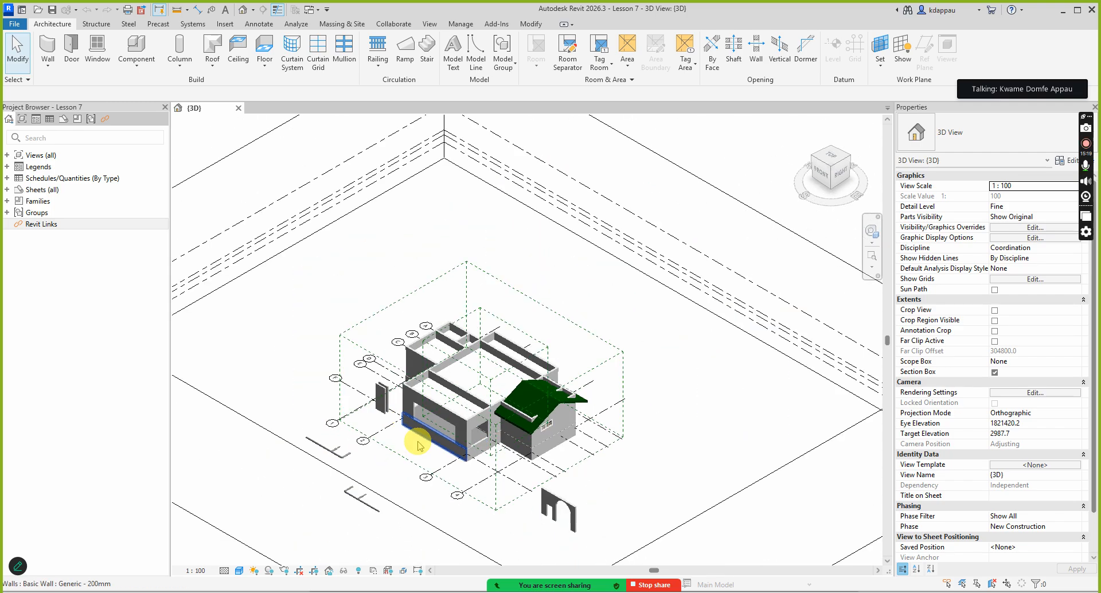
{"action": "scroll", "coordinate": [429, 476], "scroll_direction": "up", "scroll_amount": 2}
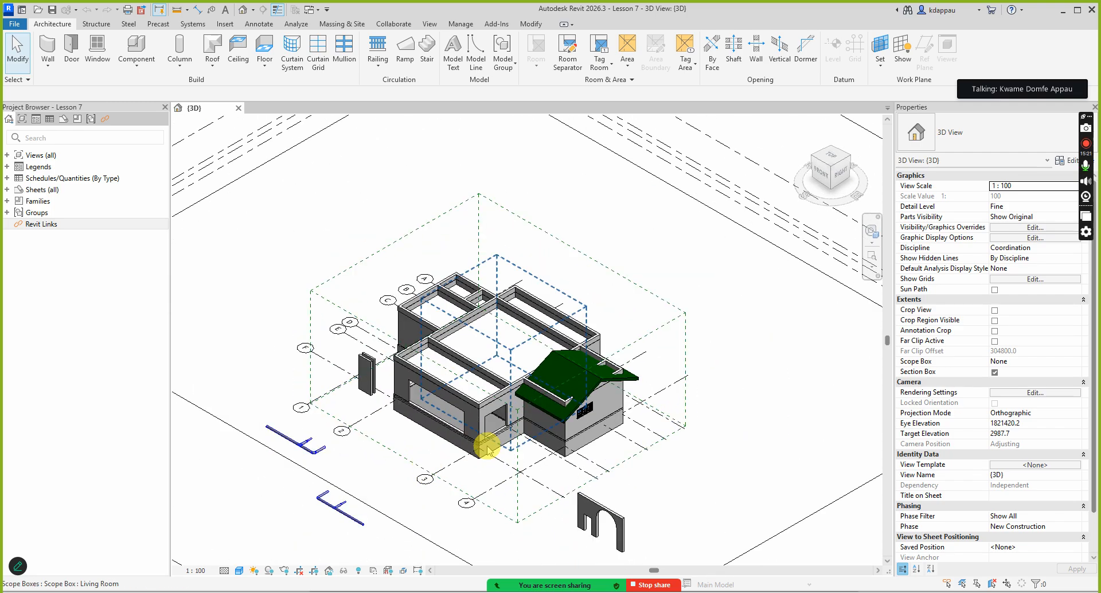
Step: Examine the door openings in the house's outer walls in the 3D view
{"action": "scroll", "coordinate": [490, 399], "scroll_direction": "up", "scroll_amount": 2}
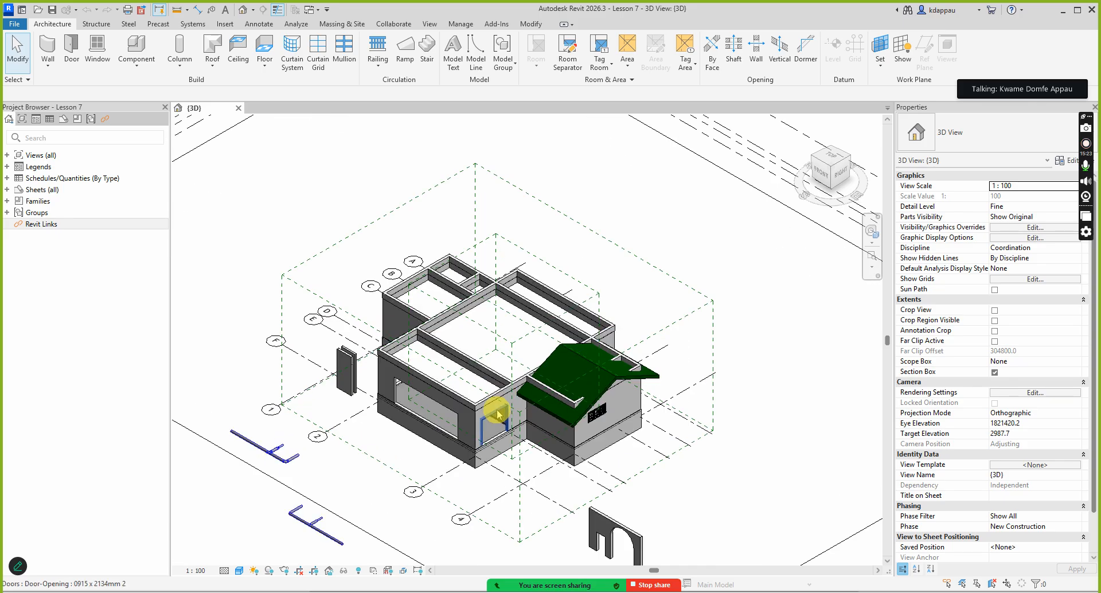
{"action": "scroll", "coordinate": [493, 422], "scroll_direction": "down", "scroll_amount": 2}
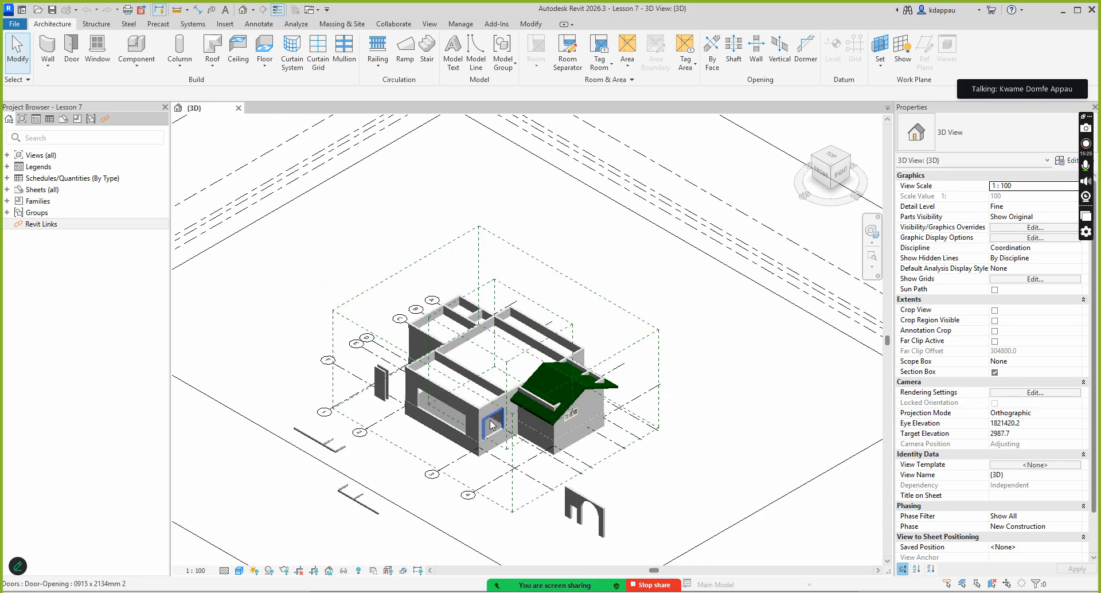
{"action": "scroll", "coordinate": [471, 424], "scroll_direction": "up", "scroll_amount": 2}
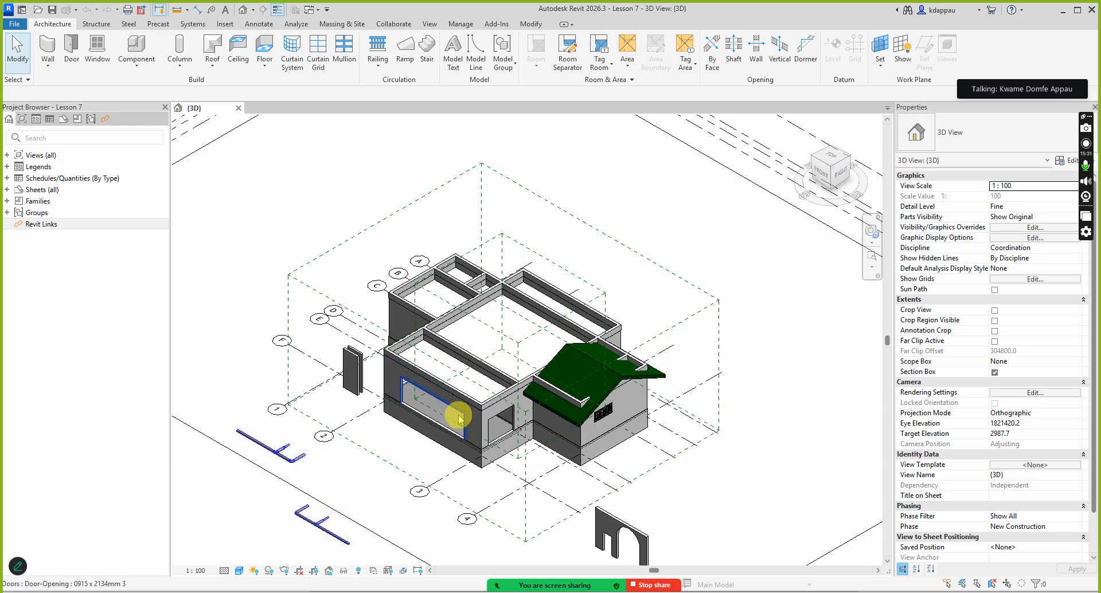
{"action": "scroll", "coordinate": [383, 405], "scroll_direction": "up", "scroll_amount": 2}
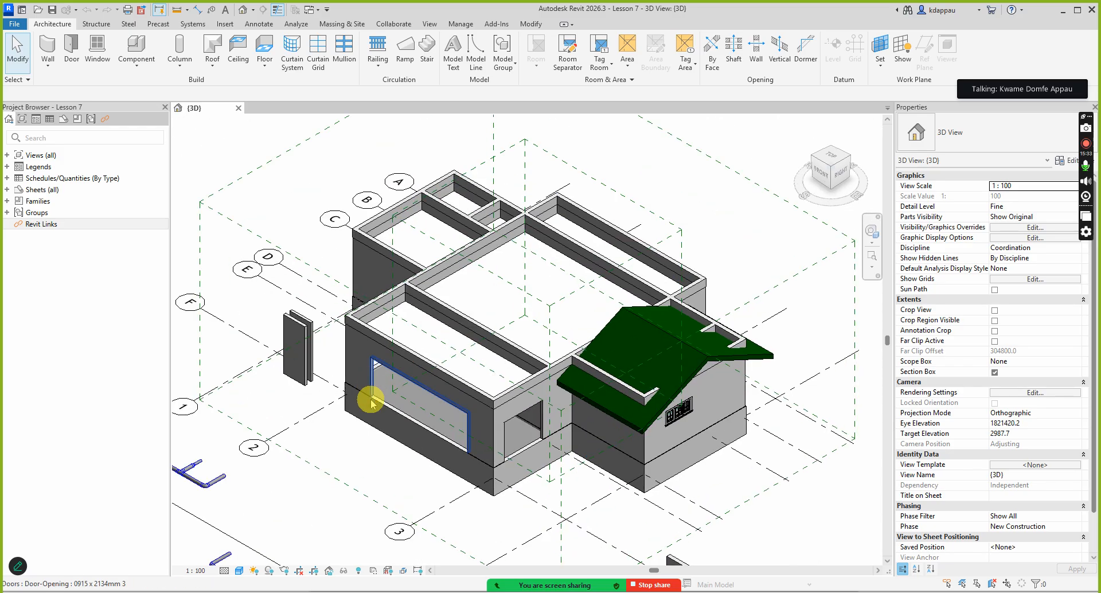
{"action": "scroll", "coordinate": [370, 401], "scroll_direction": "up", "scroll_amount": 2}
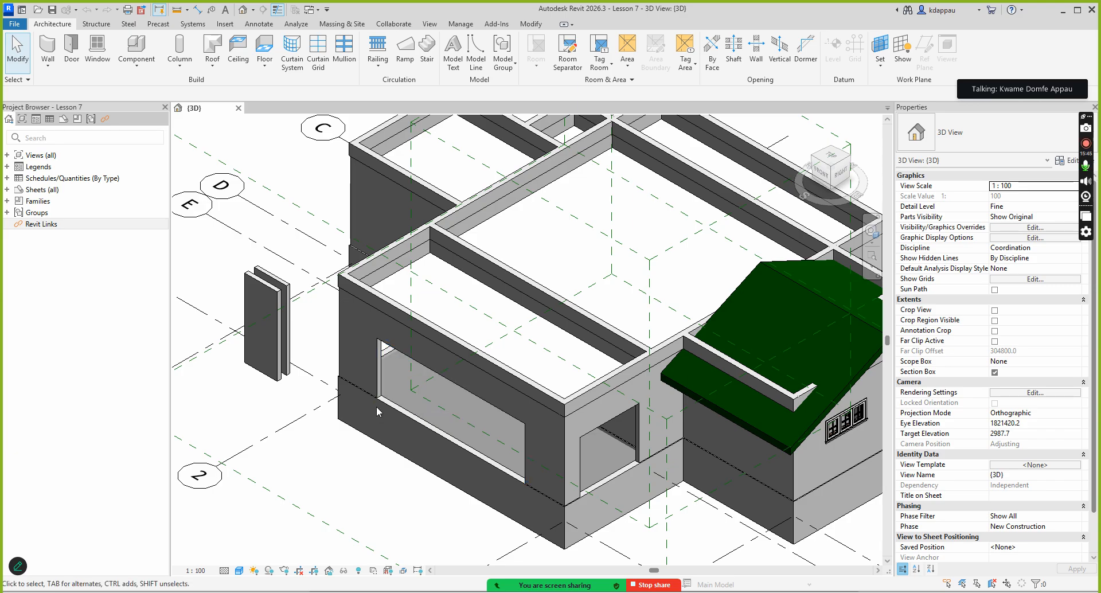
{"action": "scroll", "coordinate": [376, 406], "scroll_direction": "down", "scroll_amount": 3}
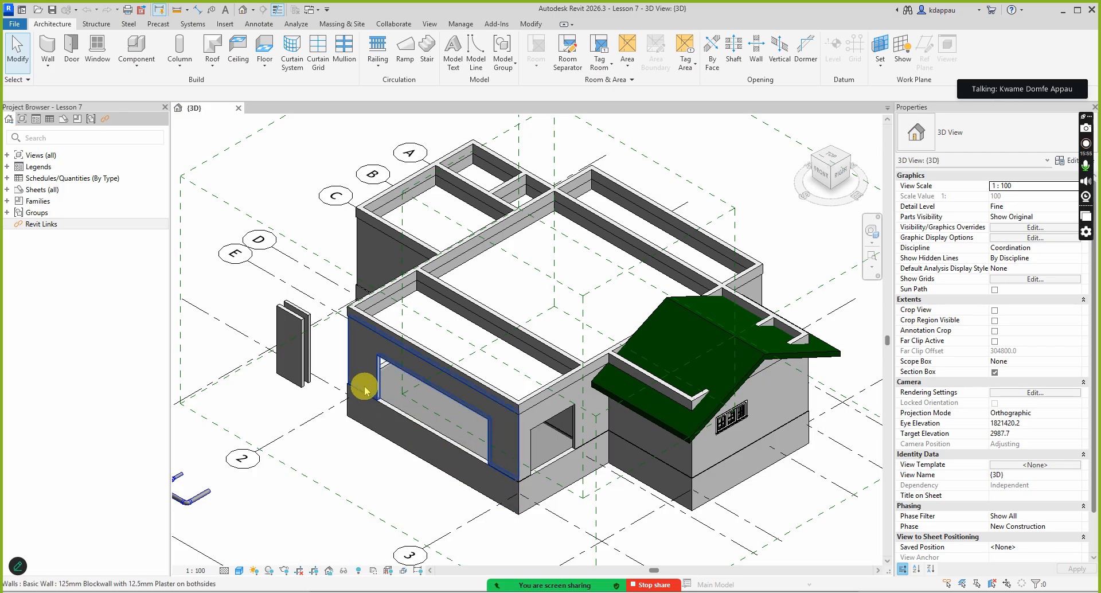
{"action": "scroll", "coordinate": [422, 450], "scroll_direction": "down", "scroll_amount": 3}
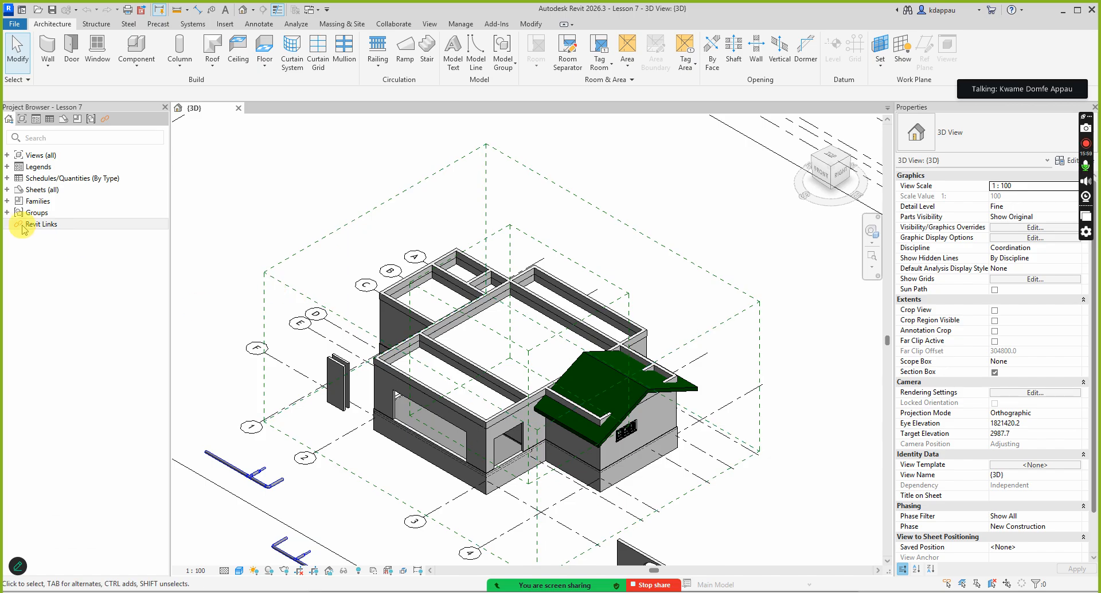
Step: Collapse the whole project browser tree, then list the family categories down to Walls and Windows
{"action": "left_click", "coordinate": [6, 201]}
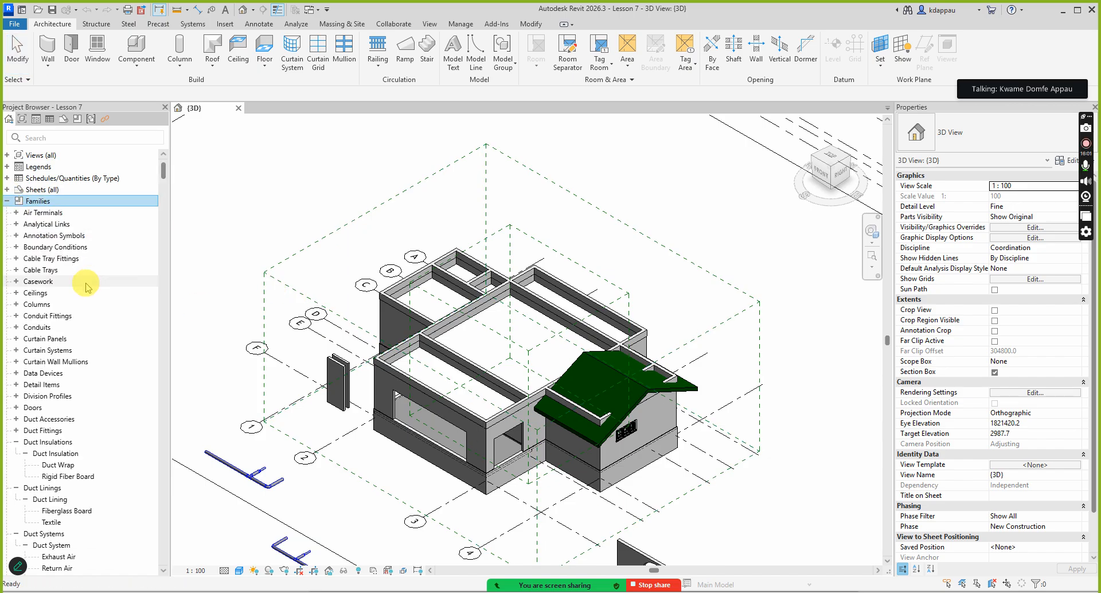
{"action": "scroll", "coordinate": [47, 395], "scroll_direction": "down", "scroll_amount": 1}
{"action": "left_click", "coordinate": [16, 408]}
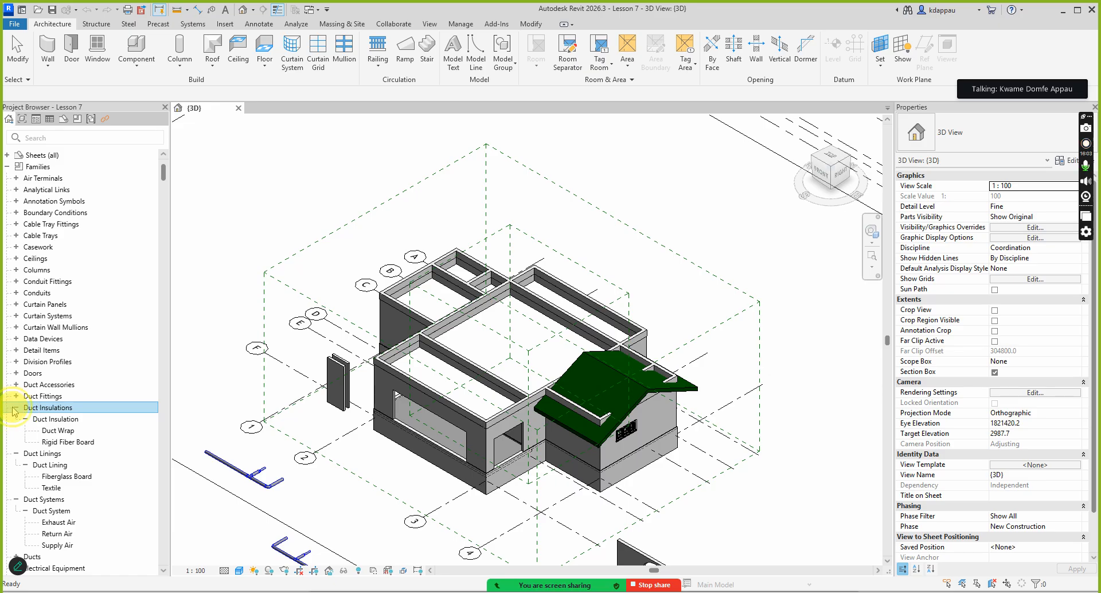
{"action": "right_click", "coordinate": [40, 167]}
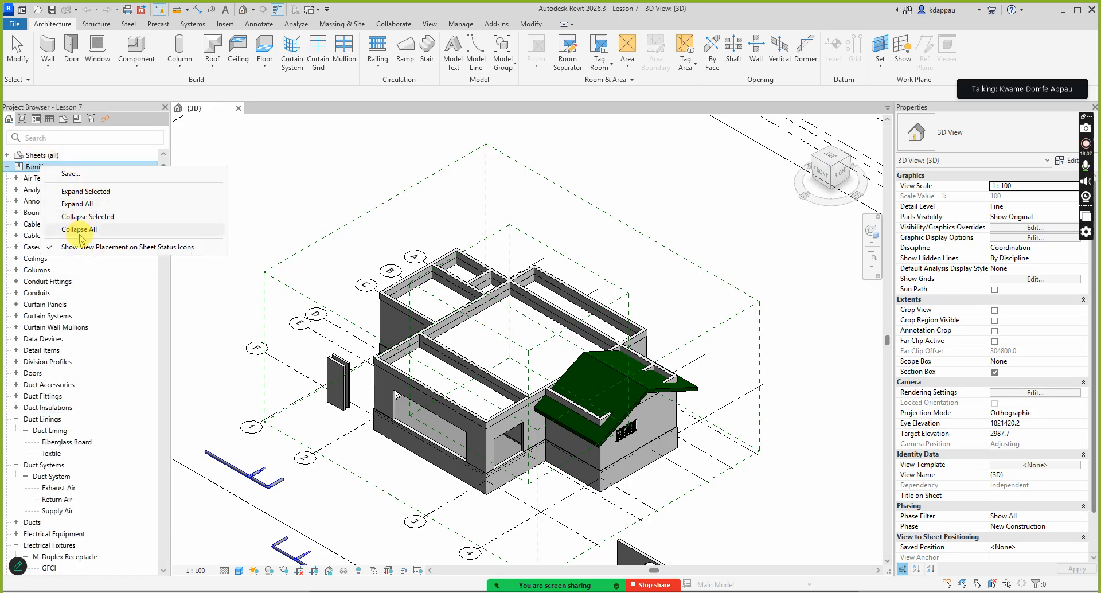
{"action": "left_click", "coordinate": [79, 230]}
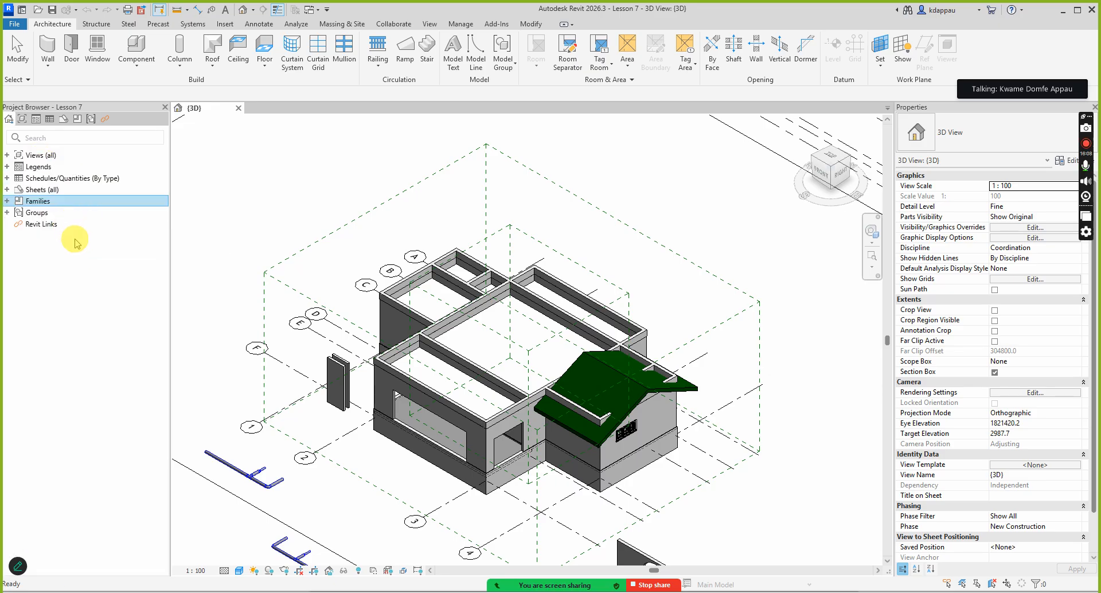
{"action": "left_click", "coordinate": [8, 201]}
{"action": "scroll", "coordinate": [60, 304], "scroll_direction": "down", "scroll_amount": 7}
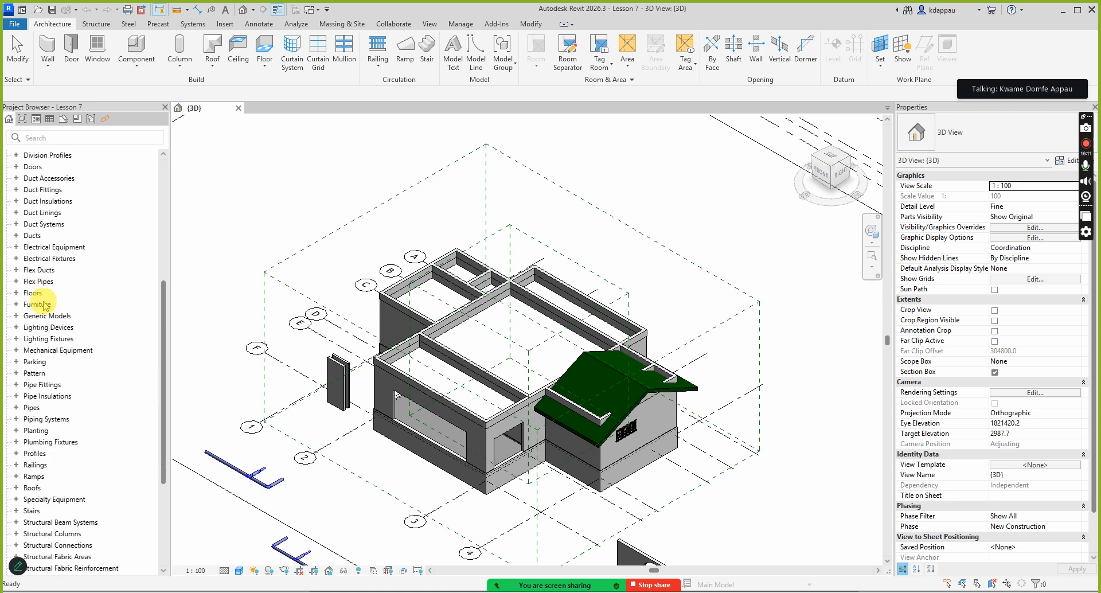
{"action": "scroll", "coordinate": [60, 312], "scroll_direction": "down", "scroll_amount": 4}
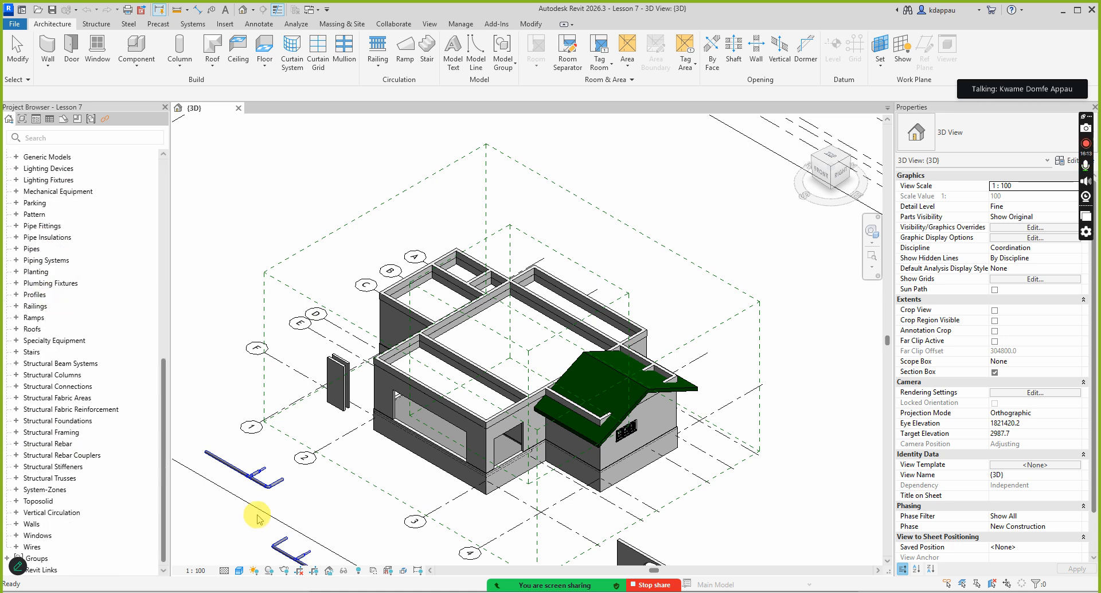
Step: Start the Windows Magnifier and enlarge the screen to 200%
{"action": "key", "text": "super"}
{"action": "type", "text": "mag"}
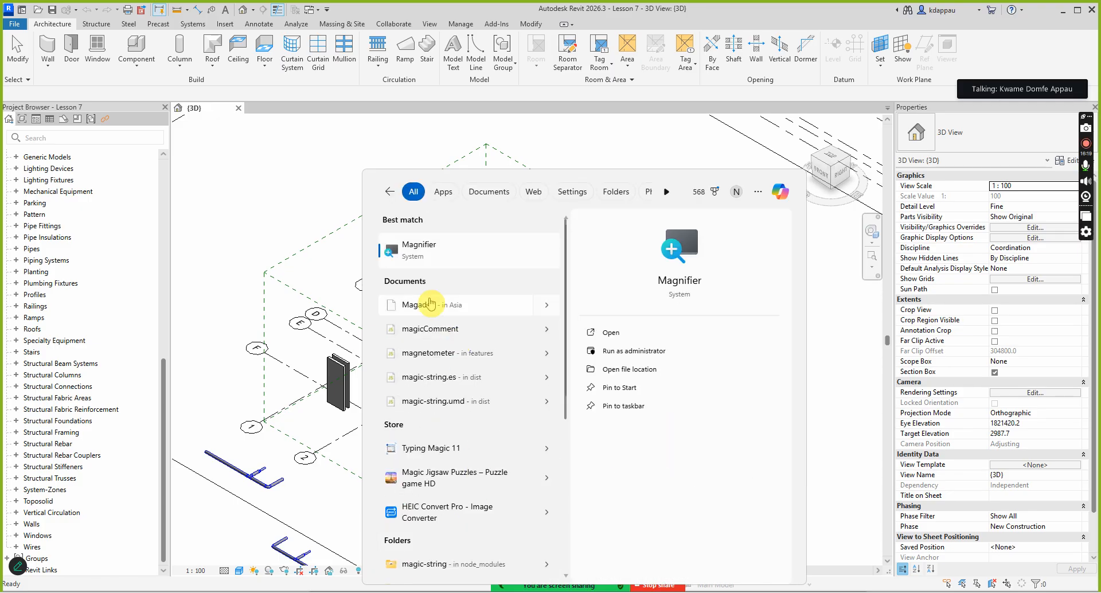
{"action": "left_click", "coordinate": [416, 248]}
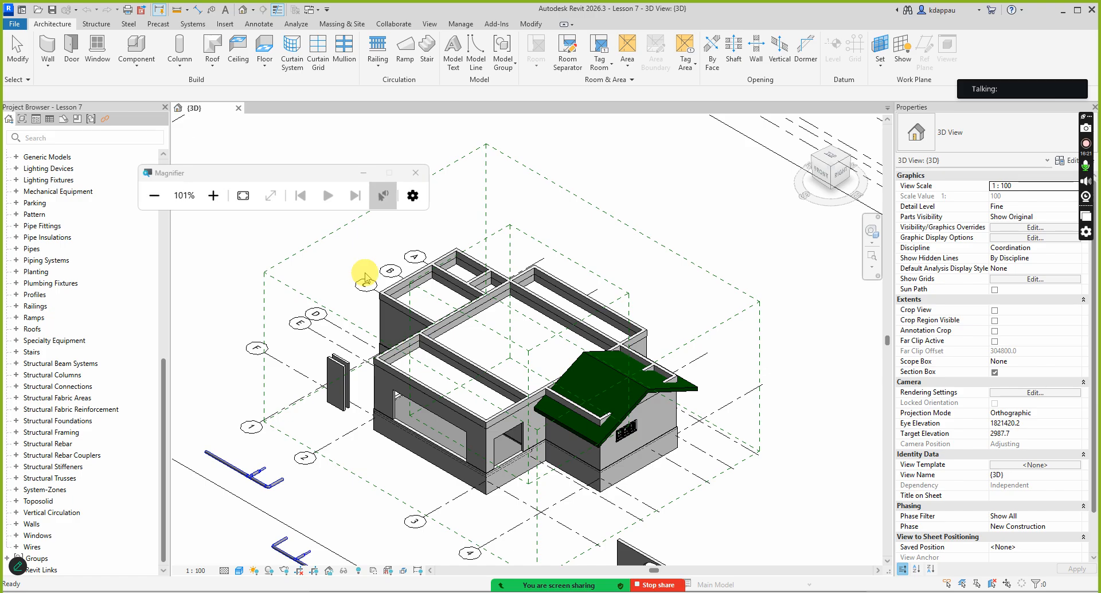
{"action": "left_click", "coordinate": [213, 195]}
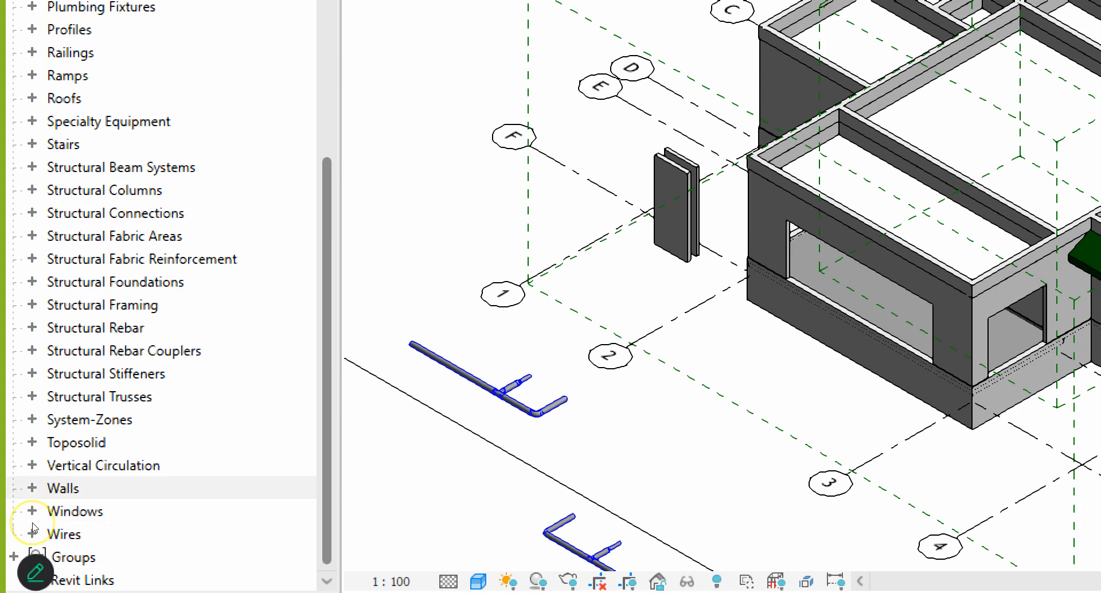
Step: Expand the Walls family category and review the wall types listed under Basic Wall
{"action": "left_click", "coordinate": [34, 488]}
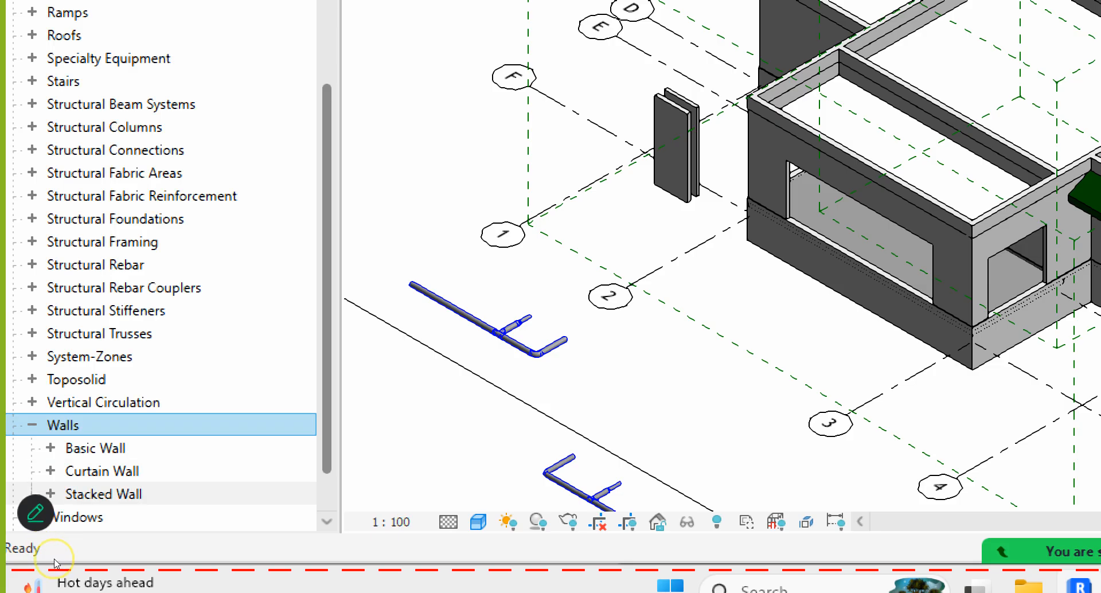
{"action": "scroll", "coordinate": [121, 330], "scroll_direction": "down", "scroll_amount": 1}
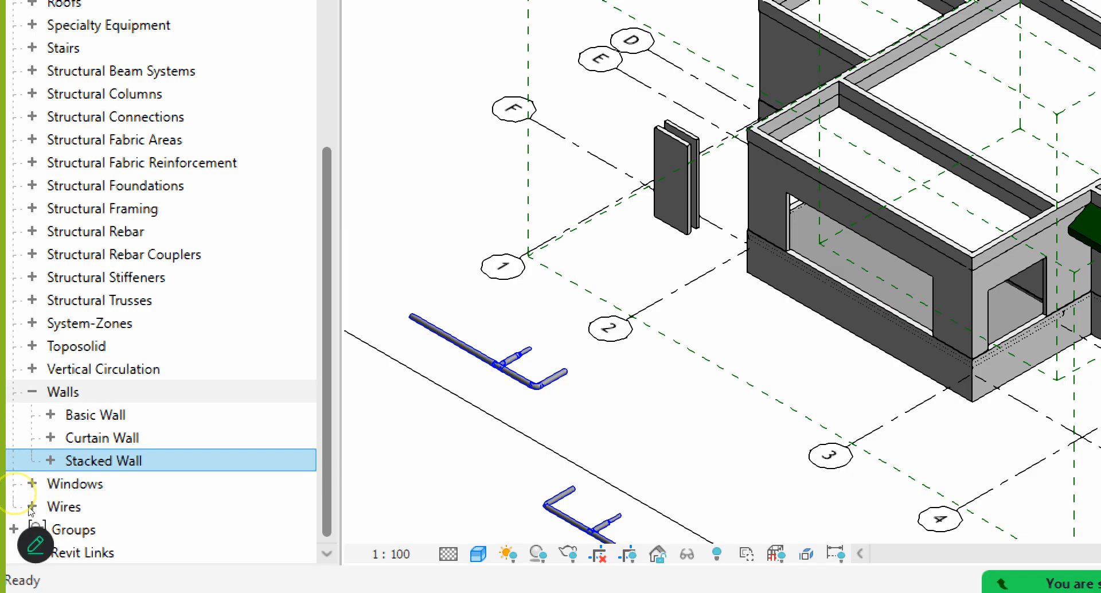
{"action": "left_click", "coordinate": [32, 391]}
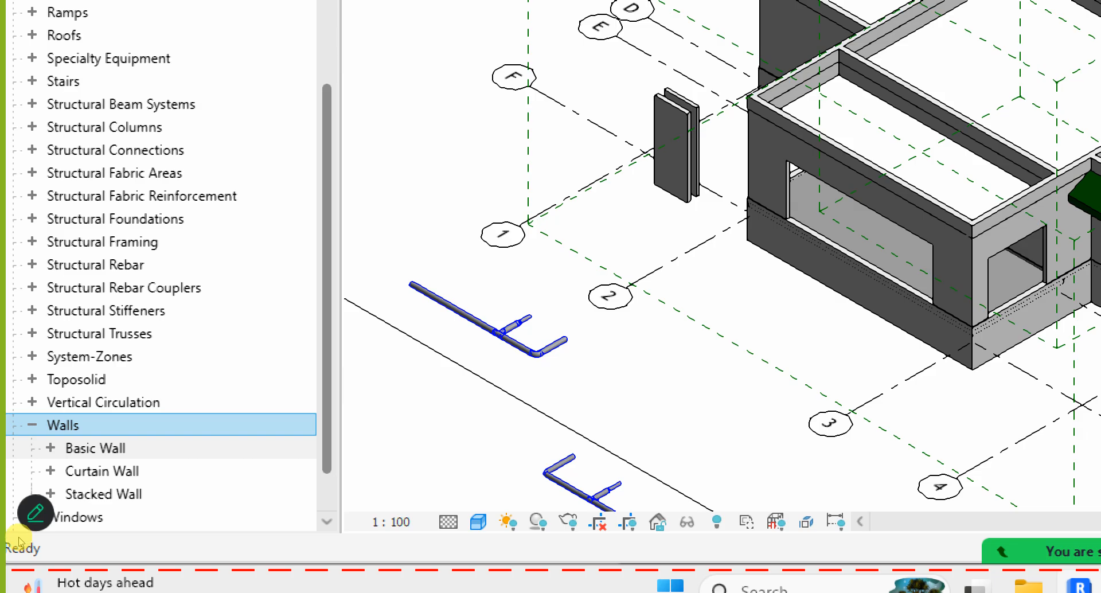
{"action": "left_click", "coordinate": [25, 533]}
{"action": "scroll", "coordinate": [61, 276], "scroll_direction": "down", "scroll_amount": 2}
{"action": "scroll", "coordinate": [32, 315], "scroll_direction": "down", "scroll_amount": 10}
{"action": "scroll", "coordinate": [78, 267], "scroll_direction": "up", "scroll_amount": 3}
{"action": "scroll", "coordinate": [78, 268], "scroll_direction": "up", "scroll_amount": 5}
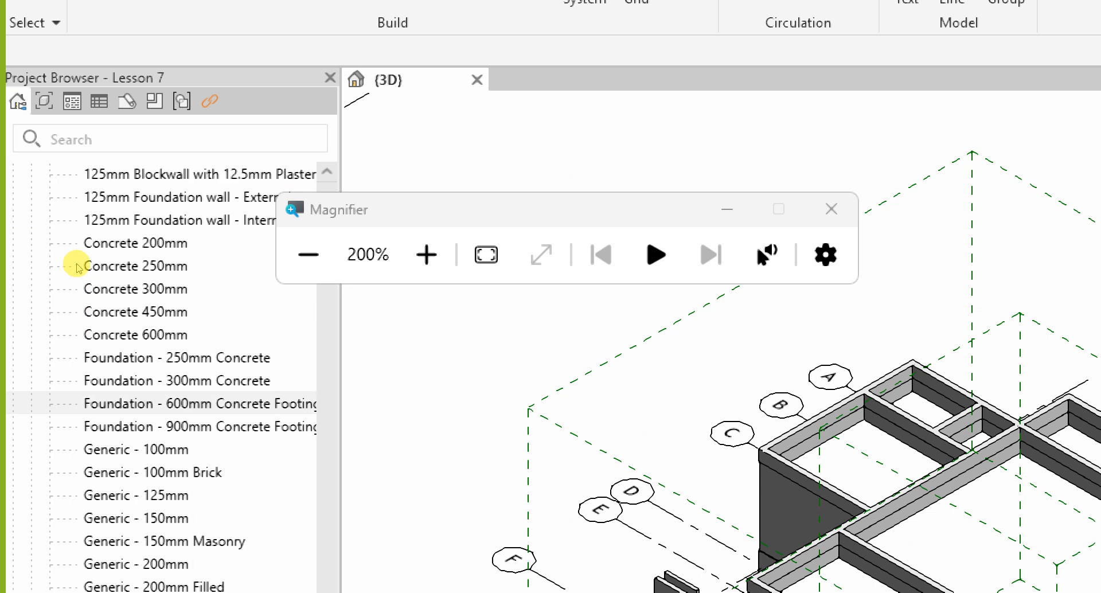
{"action": "scroll", "coordinate": [77, 259], "scroll_direction": "up", "scroll_amount": 1}
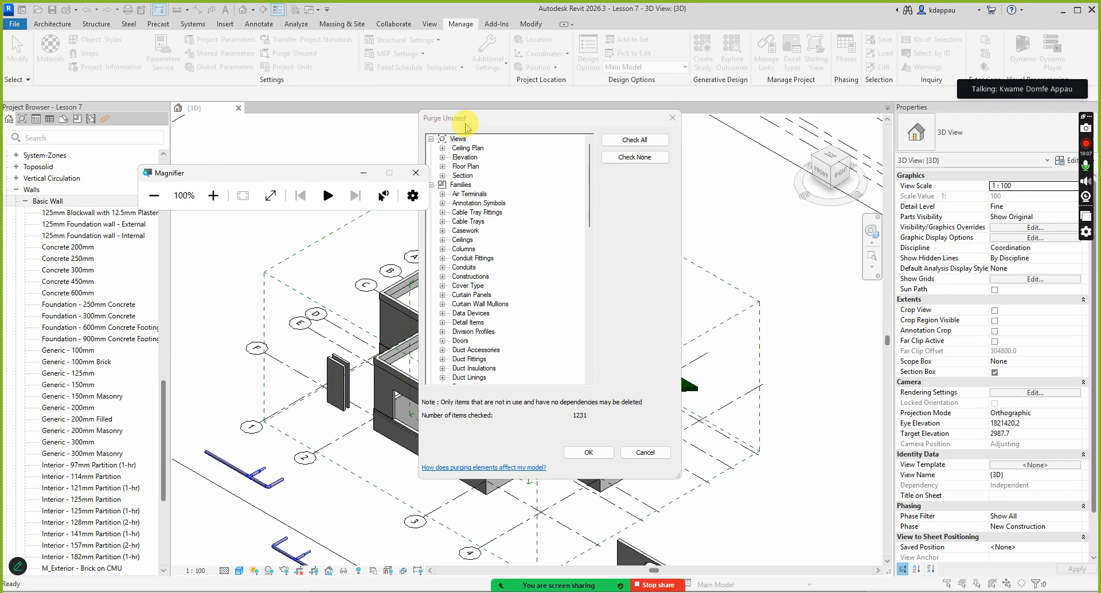
Step: Move the Purge Unused dialog slightly lower and magnify the screen around it
{"action": "left_click", "coordinate": [506, 122]}
{"action": "left_click_drag", "start_coordinate": [505, 122], "coordinate": [511, 150]}
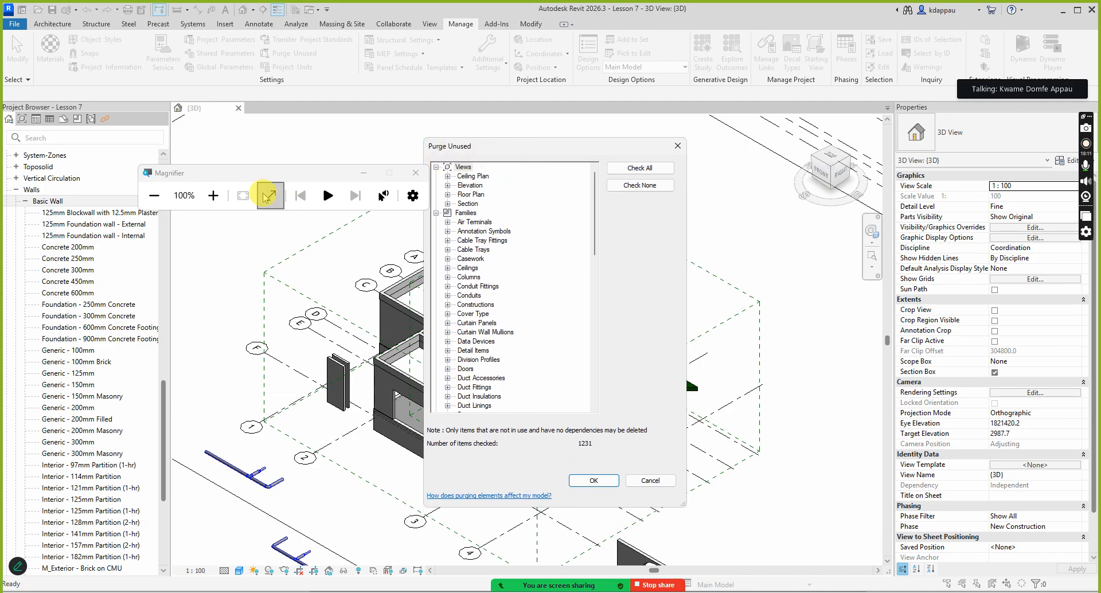
{"action": "left_click", "coordinate": [213, 195]}
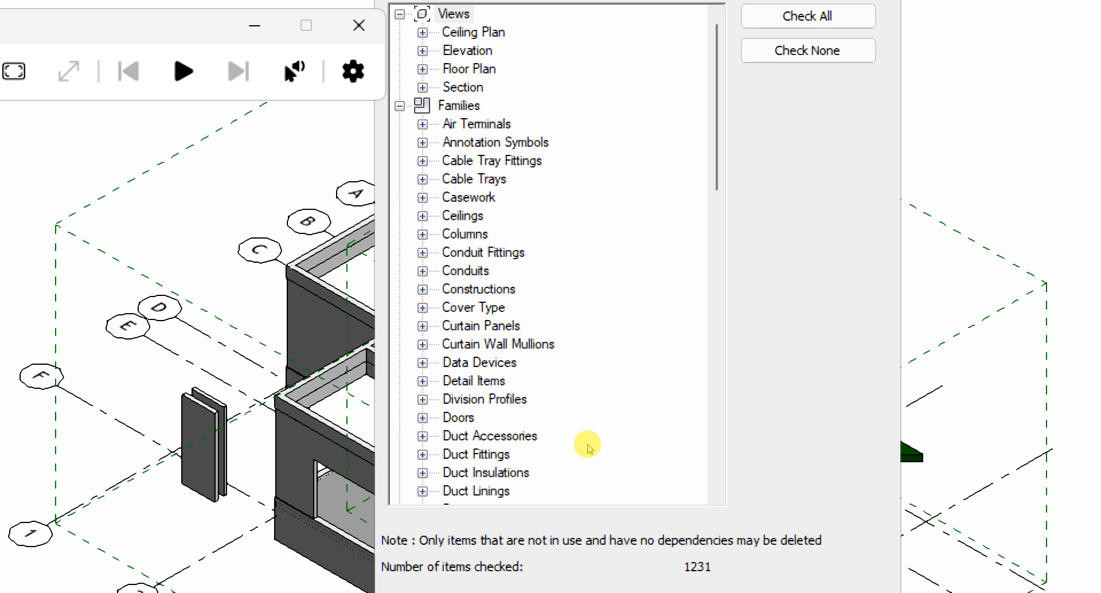
Step: Expand Walls and Basic Wall in the Purge Unused list and uncheck all items
{"action": "left_click", "coordinate": [505, 375]}
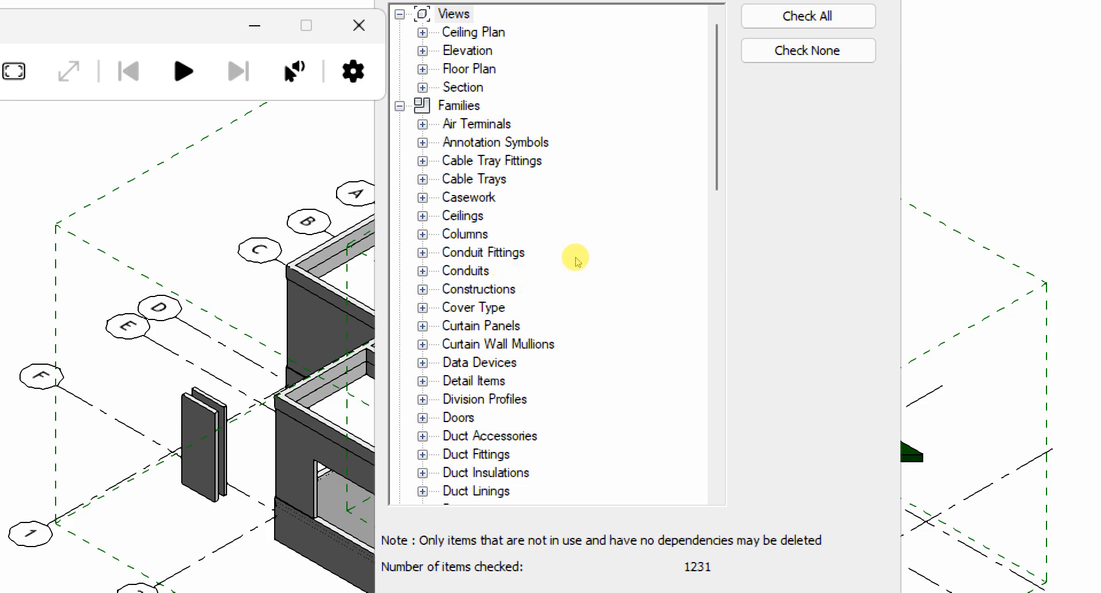
{"action": "scroll", "coordinate": [594, 248], "scroll_direction": "down", "scroll_amount": 15}
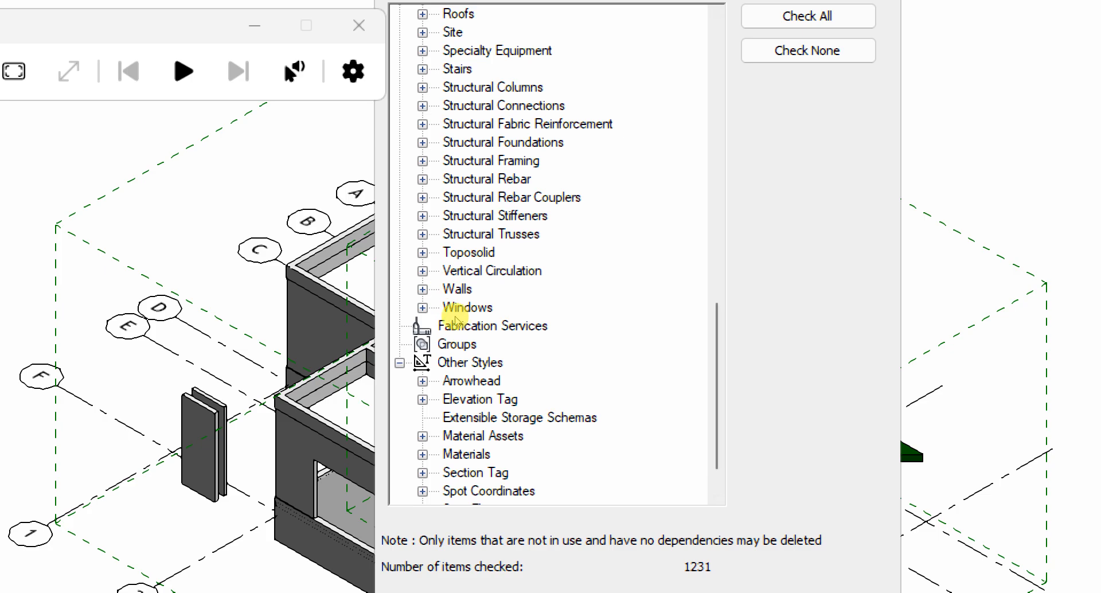
{"action": "double_click", "coordinate": [453, 290]}
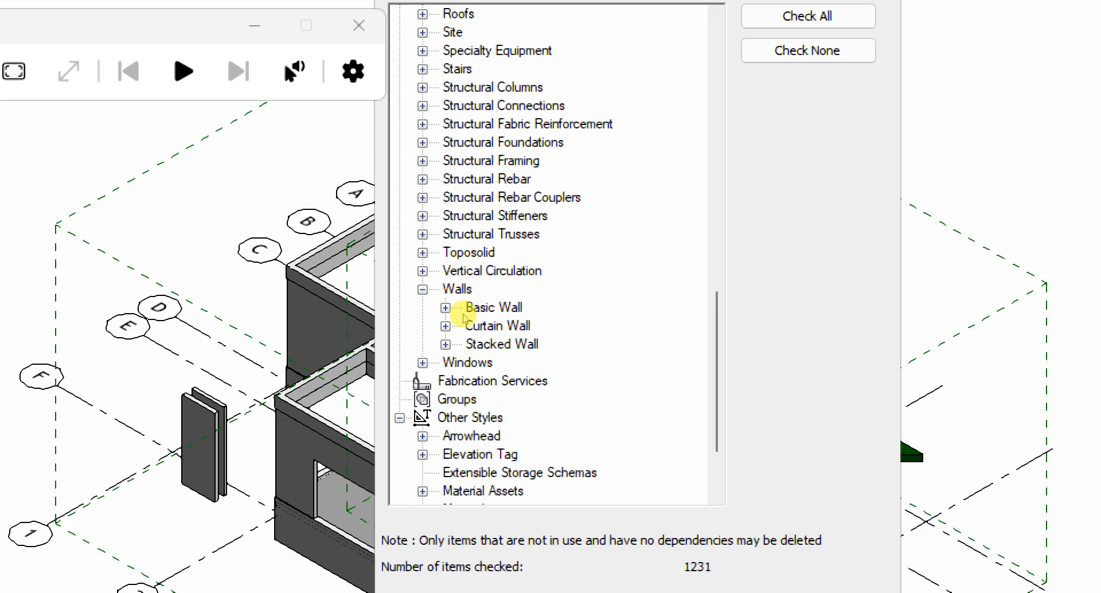
{"action": "double_click", "coordinate": [465, 309]}
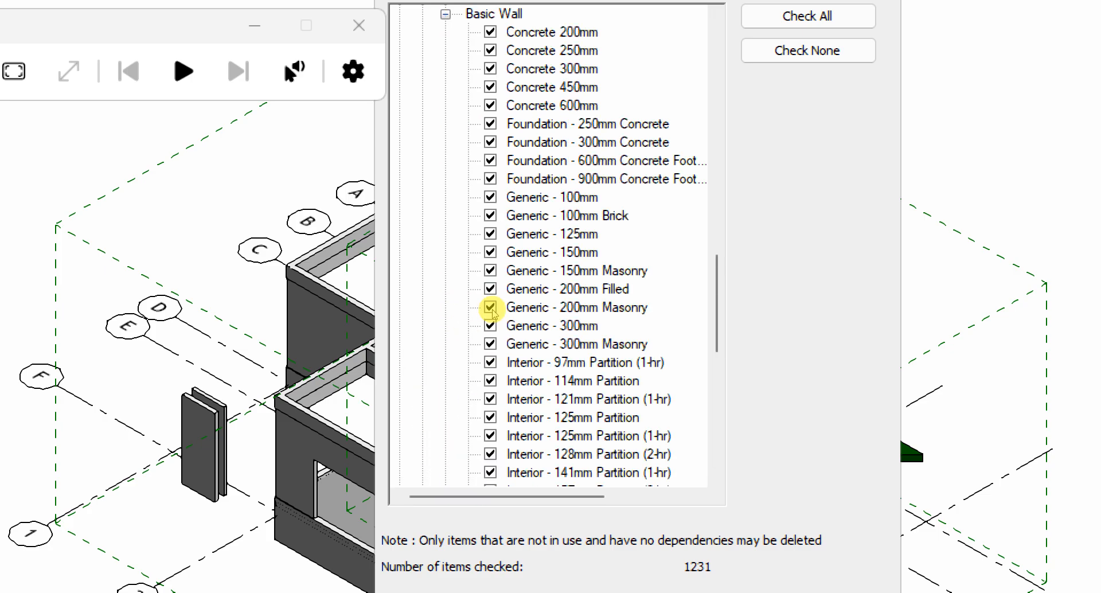
{"action": "scroll", "coordinate": [493, 290], "scroll_direction": "up", "scroll_amount": 1}
{"action": "scroll", "coordinate": [493, 290], "scroll_direction": "up", "scroll_amount": 3}
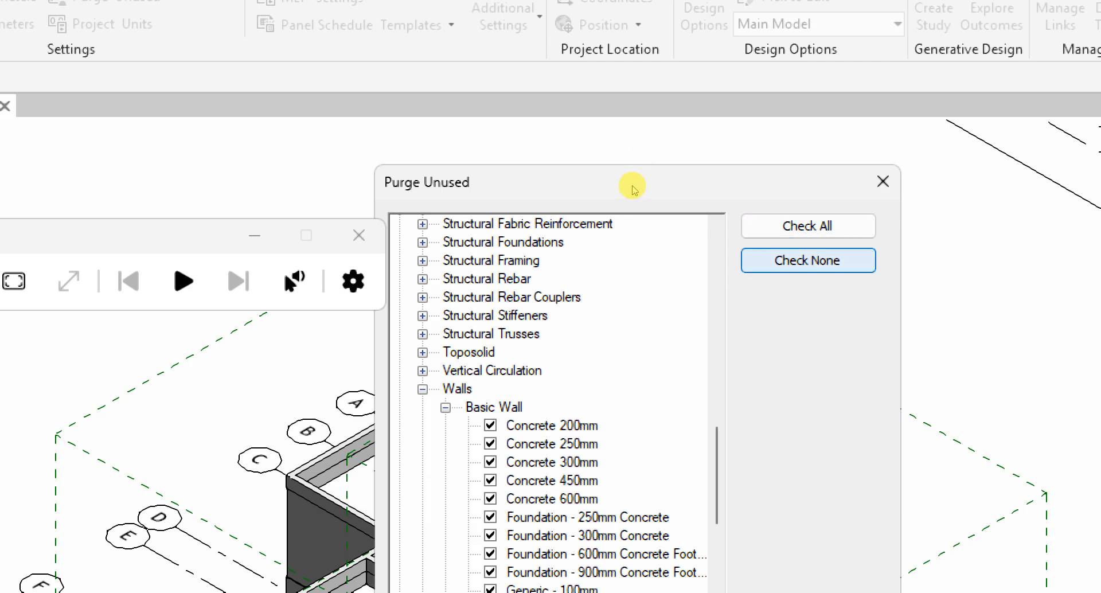
{"action": "key", "text": "space"}
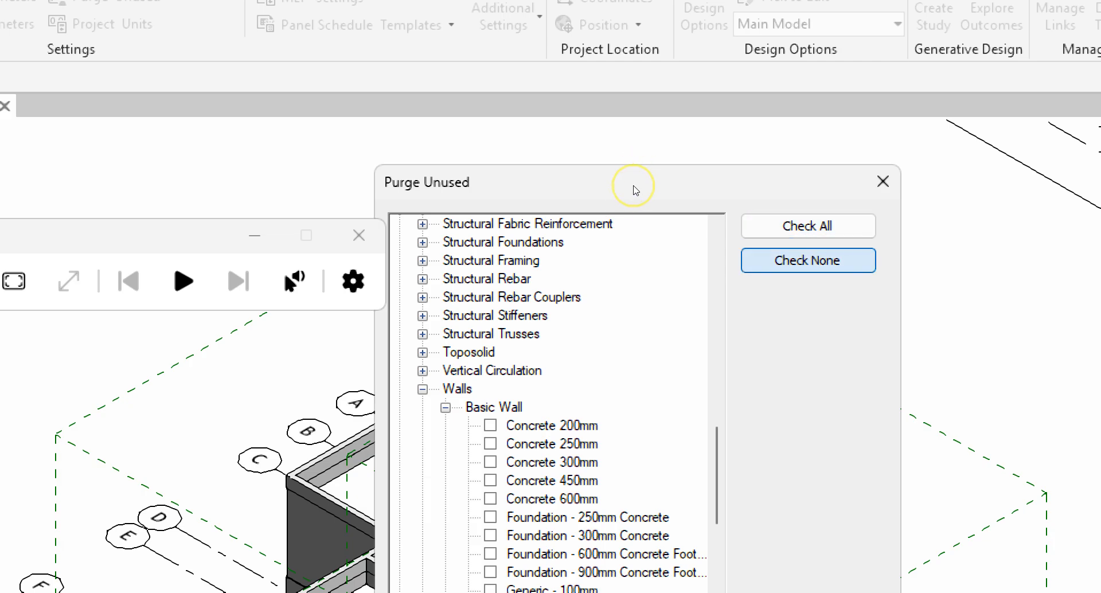
Step: Select the Basic Wall types from Concrete 200mm through Soffit - 12mm GWB & Metal Stud and check them all for purging
{"action": "scroll", "coordinate": [476, 279], "scroll_direction": "down", "scroll_amount": 2}
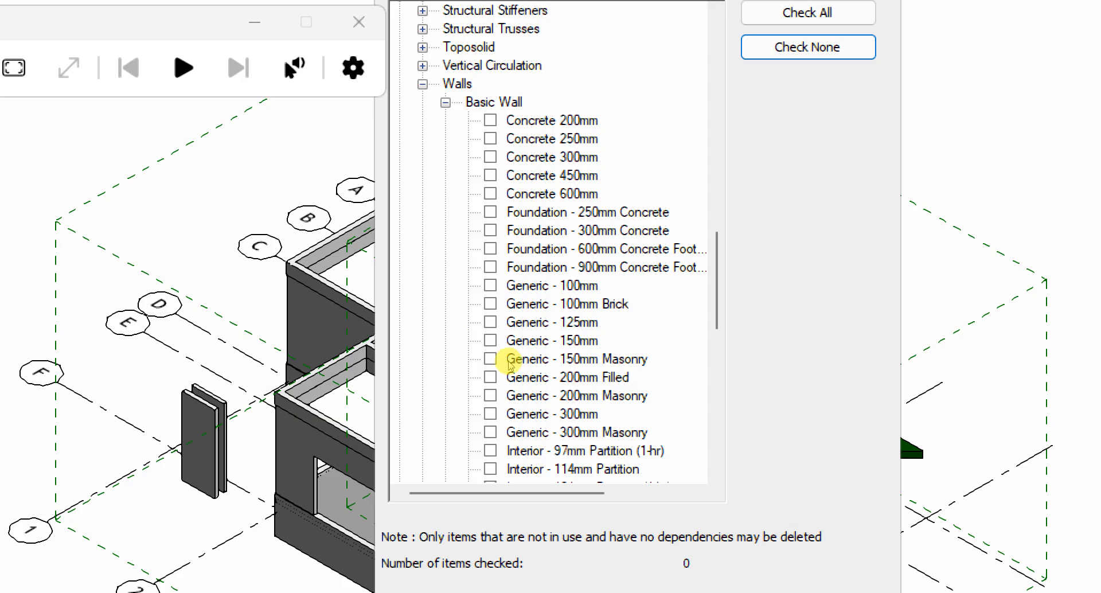
{"action": "scroll", "coordinate": [508, 361], "scroll_direction": "down", "scroll_amount": 3}
{"action": "scroll", "coordinate": [508, 361], "scroll_direction": "down", "scroll_amount": 3}
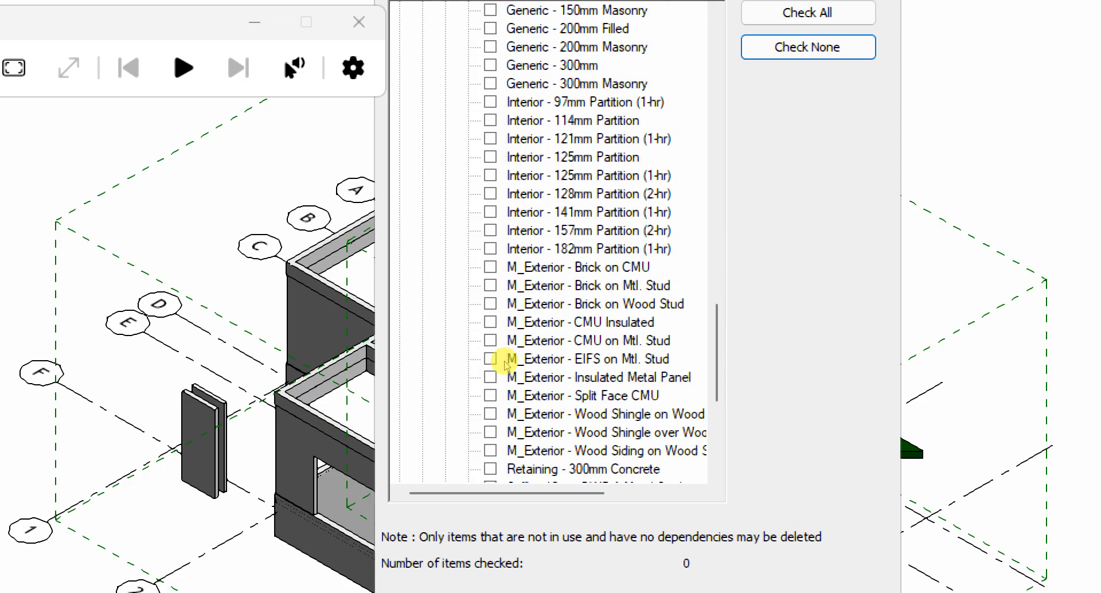
{"action": "scroll", "coordinate": [500, 361], "scroll_direction": "up", "scroll_amount": 4}
{"action": "scroll", "coordinate": [502, 333], "scroll_direction": "up", "scroll_amount": 3}
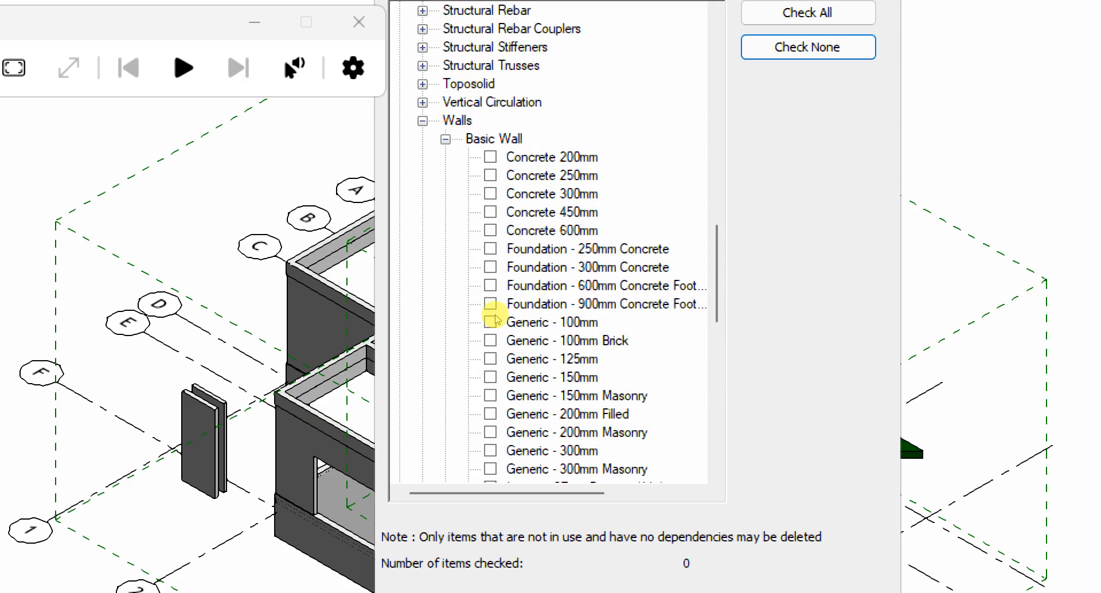
{"action": "left_click", "coordinate": [496, 248]}
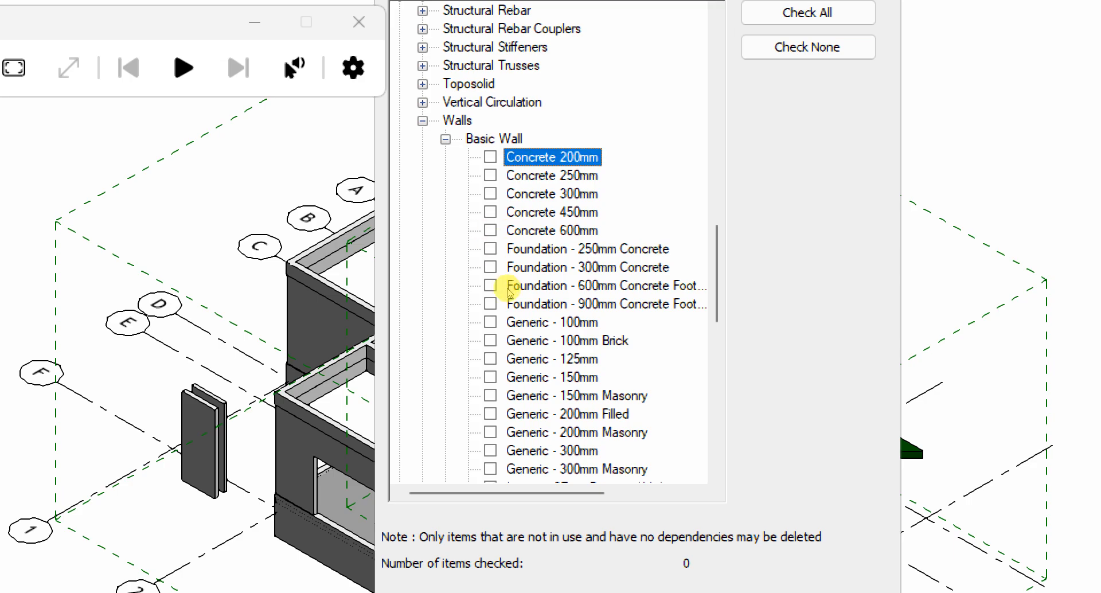
{"action": "scroll", "coordinate": [505, 288], "scroll_direction": "down", "scroll_amount": 3}
{"action": "scroll", "coordinate": [509, 290], "scroll_direction": "down", "scroll_amount": 5}
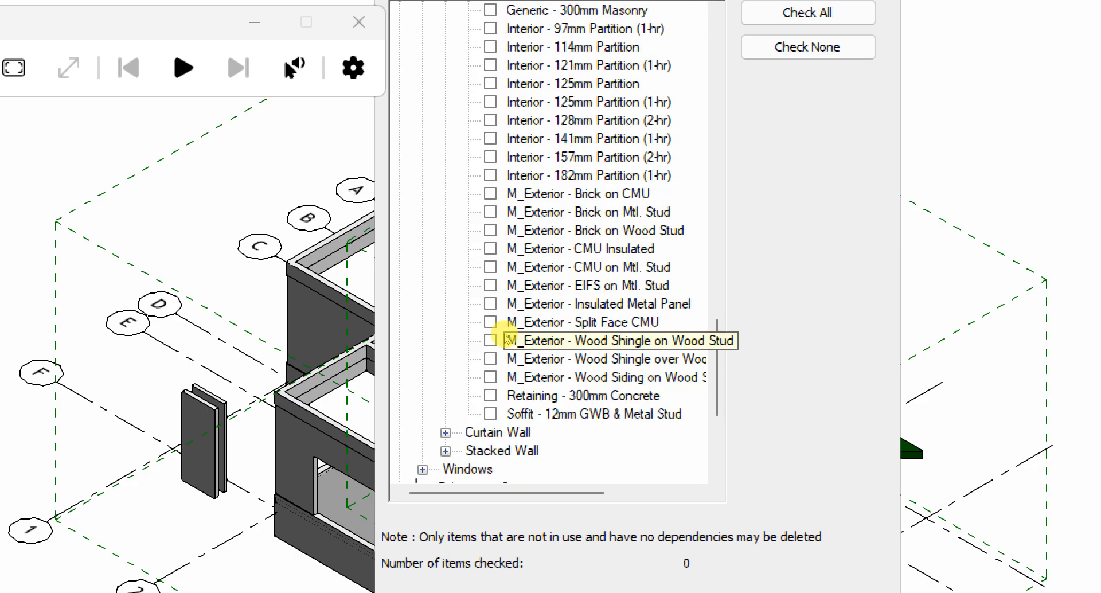
{"action": "left_click", "coordinate": [498, 372], "text": "shift"}
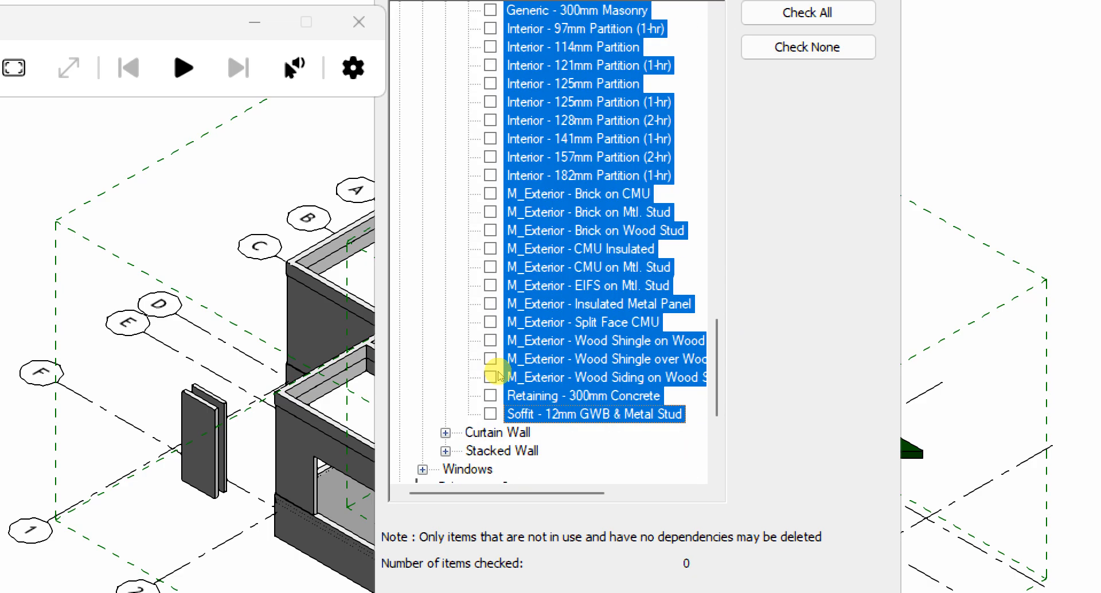
{"action": "scroll", "coordinate": [503, 348], "scroll_direction": "up", "scroll_amount": 2}
{"action": "scroll", "coordinate": [504, 348], "scroll_direction": "up", "scroll_amount": 6}
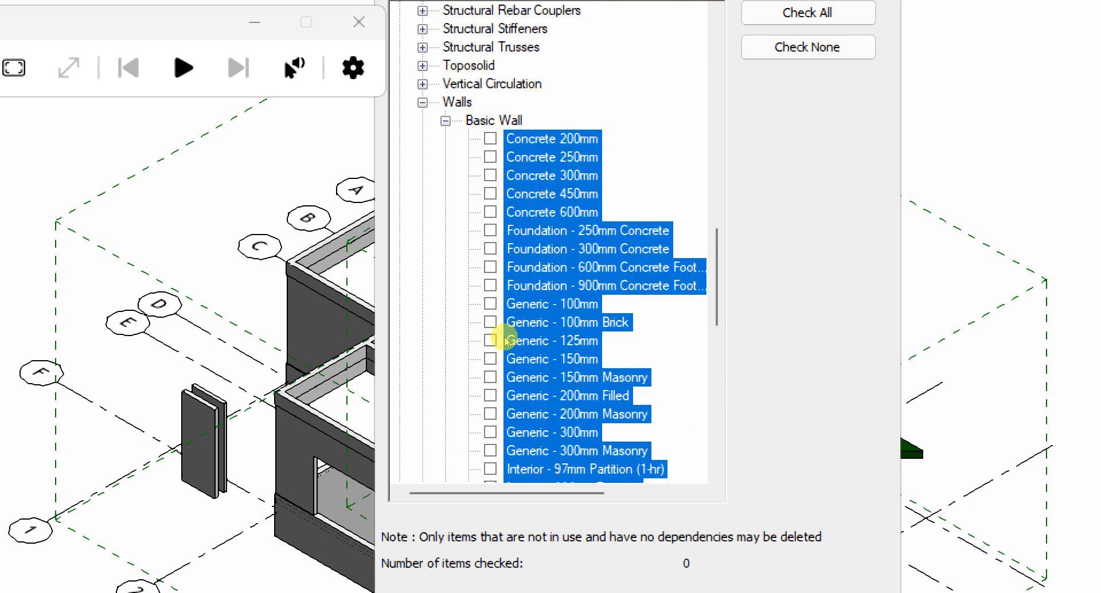
{"action": "left_click", "coordinate": [490, 266]}
{"action": "scroll", "coordinate": [494, 313], "scroll_direction": "down", "scroll_amount": 1}
{"action": "scroll", "coordinate": [496, 316], "scroll_direction": "down", "scroll_amount": 5}
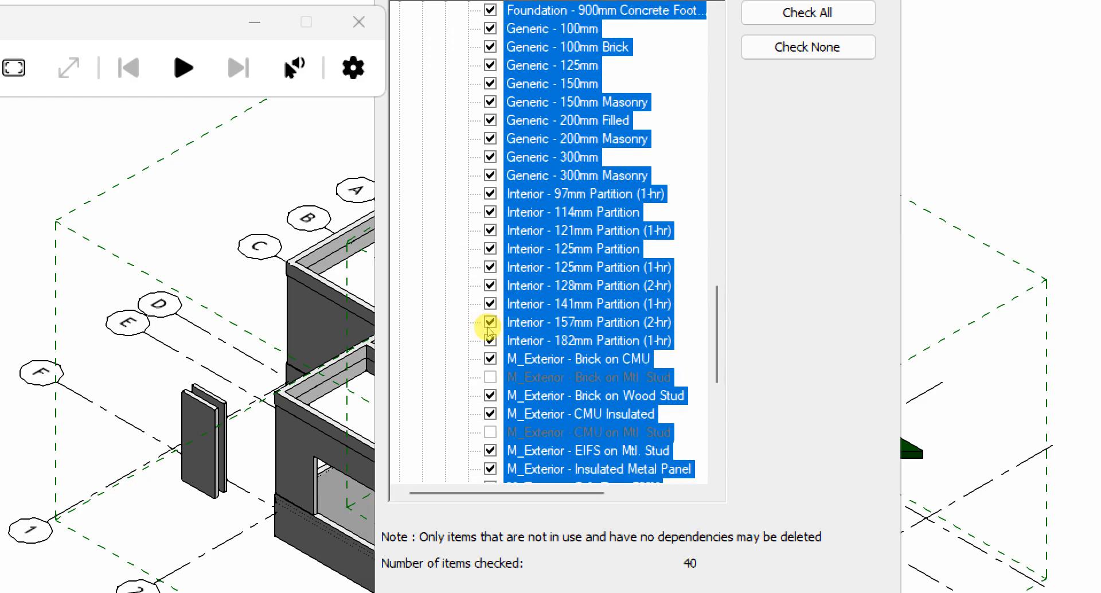
Step: Purge the checked Basic Wall types and return the screen magnification to 100%
{"action": "scroll", "coordinate": [489, 336], "scroll_direction": "down", "scroll_amount": 2}
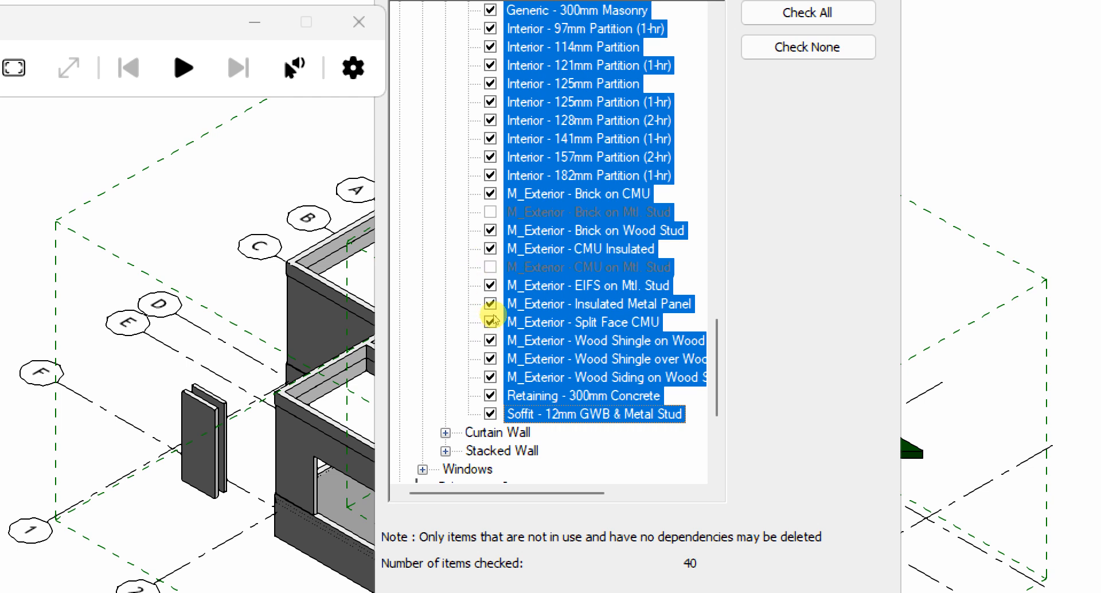
{"action": "scroll", "coordinate": [497, 312], "scroll_direction": "down", "scroll_amount": 1}
{"action": "scroll", "coordinate": [498, 315], "scroll_direction": "down", "scroll_amount": 1}
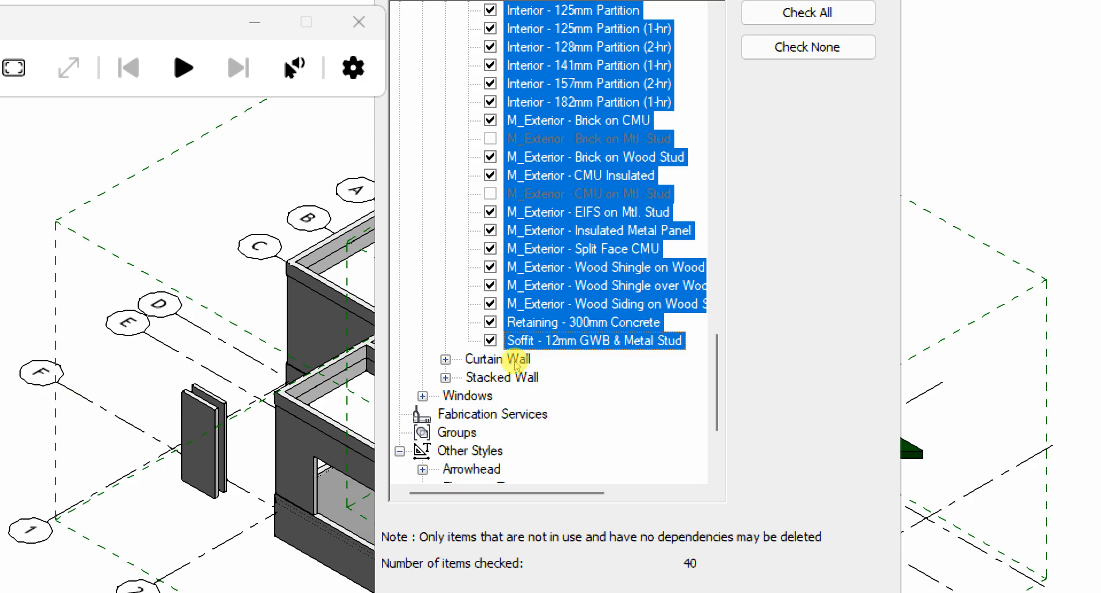
{"action": "scroll", "coordinate": [516, 361], "scroll_direction": "up", "scroll_amount": 3}
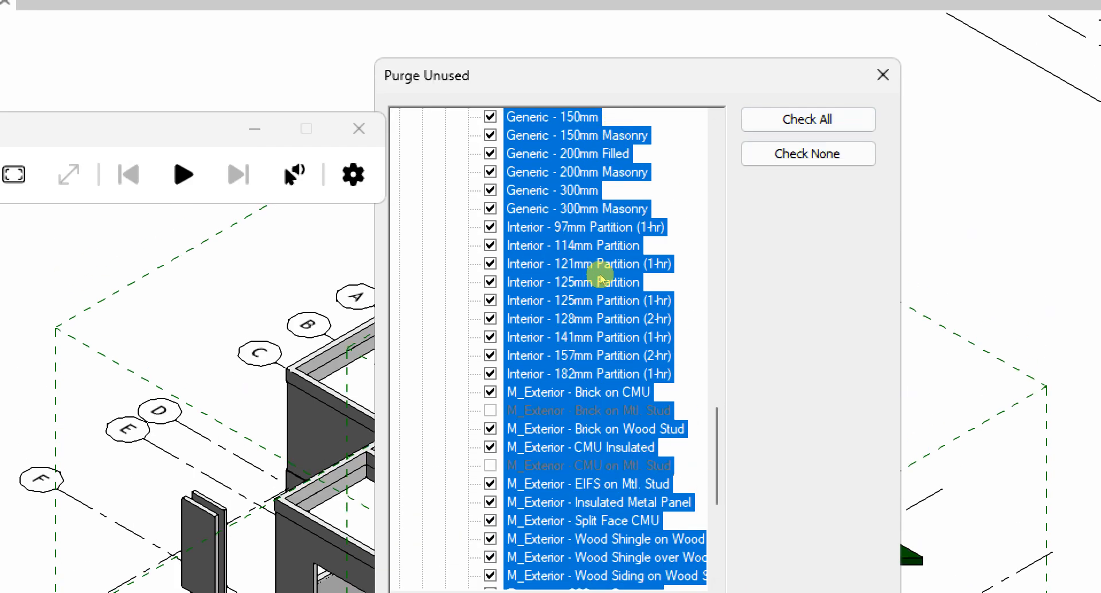
{"action": "scroll", "coordinate": [596, 327], "scroll_direction": "down", "scroll_amount": 1}
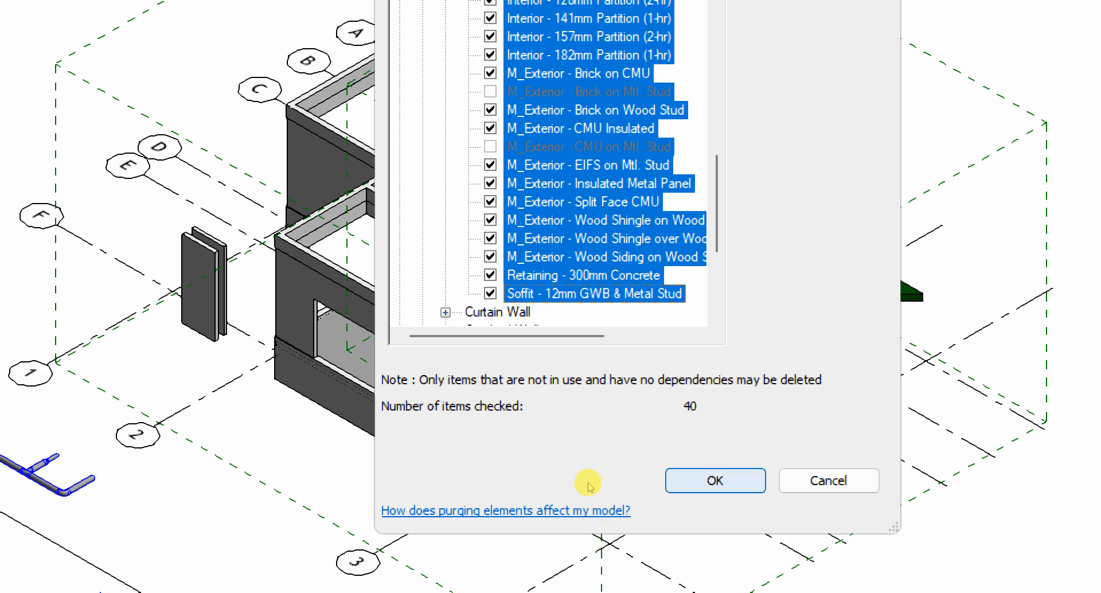
{"action": "key", "text": "Return"}
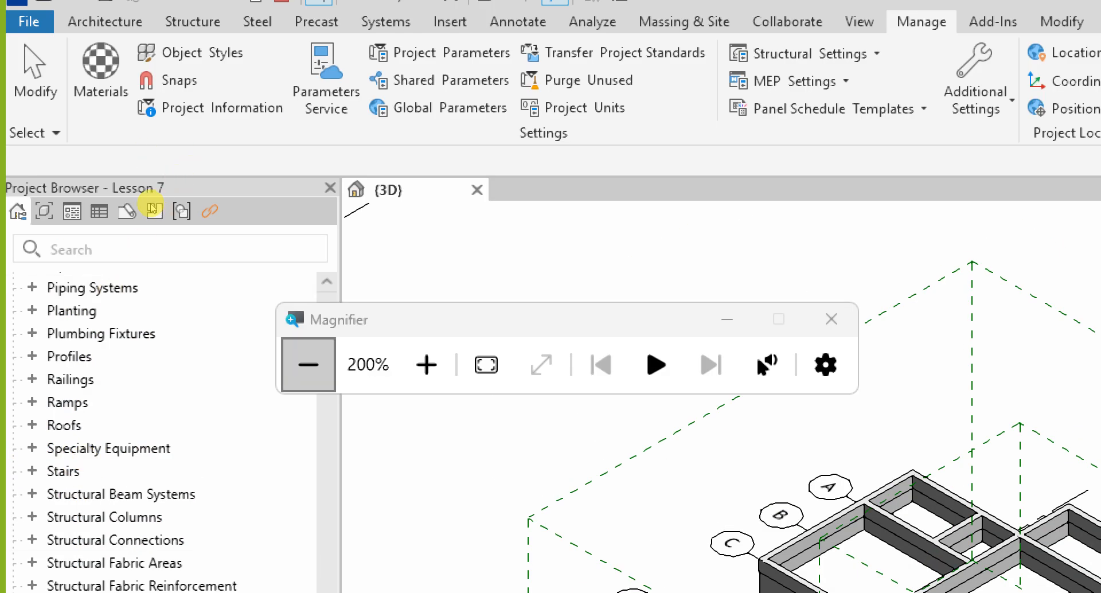
{"action": "left_click", "coordinate": [308, 365]}
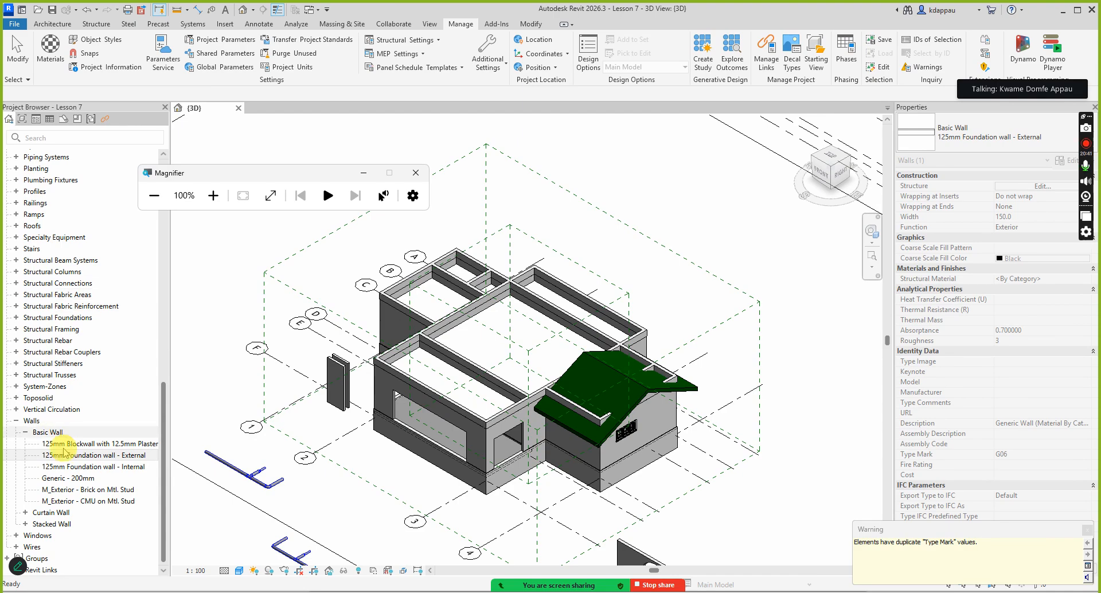
Step: Inspect the remaining Basic Wall types one by one, from the 125mm Blockwall type to M_Exterior - CMU on Mtl. Stud
{"action": "left_click", "coordinate": [61, 446]}
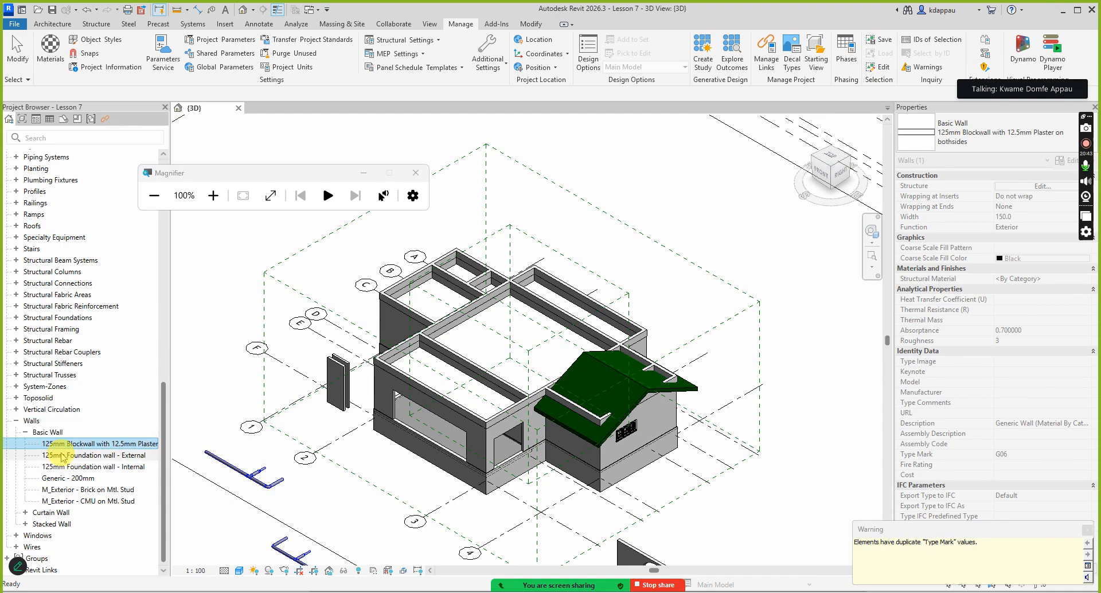
{"action": "left_click", "coordinate": [63, 456]}
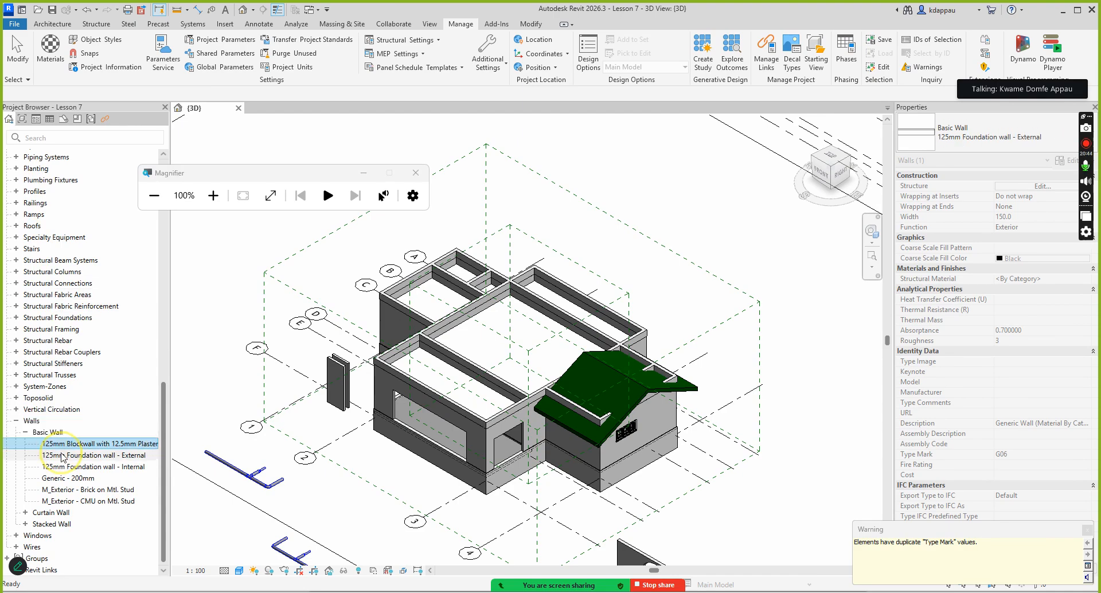
{"action": "left_click", "coordinate": [63, 478]}
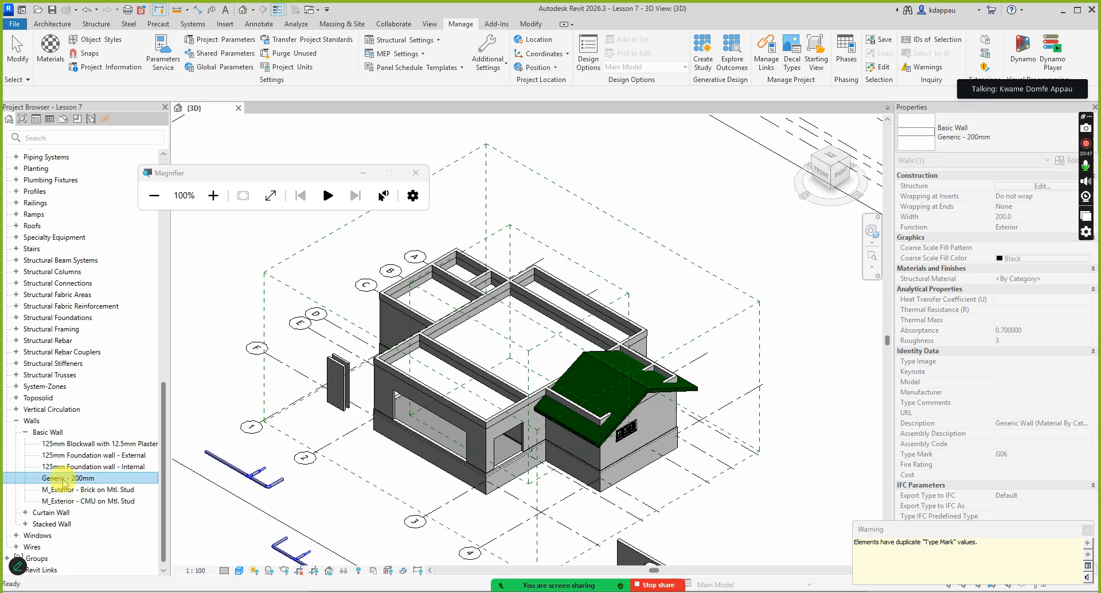
{"action": "left_click", "coordinate": [58, 491]}
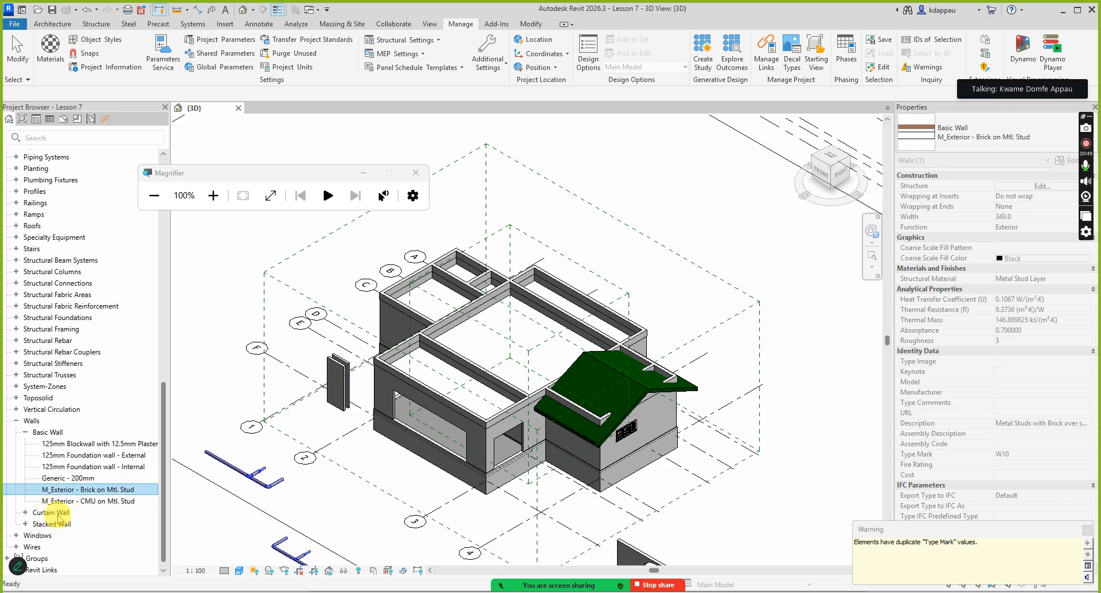
{"action": "left_click", "coordinate": [68, 503]}
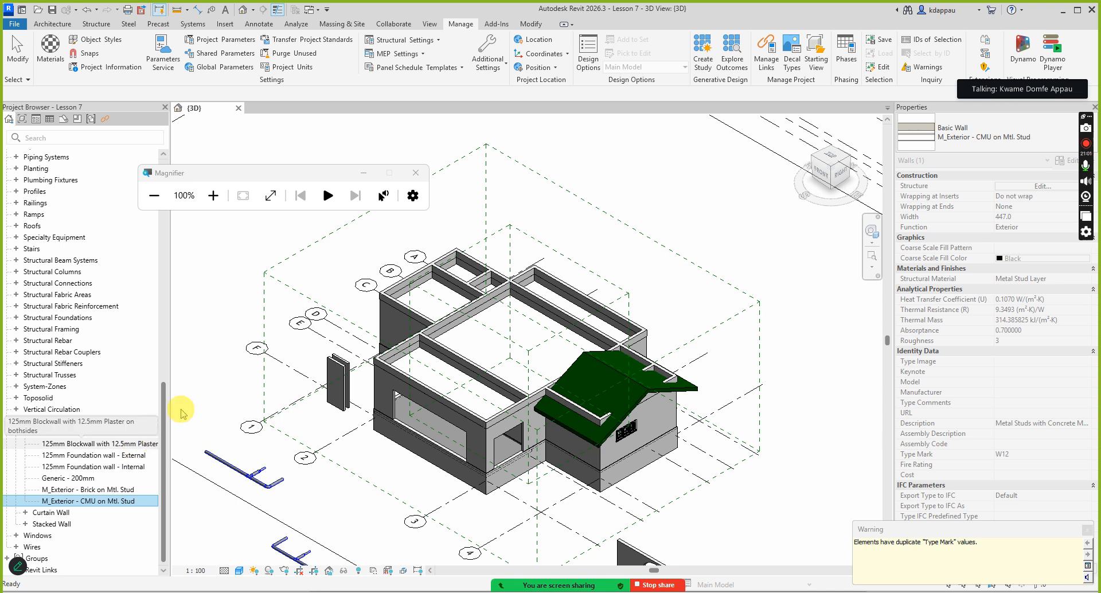
Step: Select all instances in the entire project of the wall type used by the freestanding wall with the arched opening
{"action": "left_click", "coordinate": [209, 384]}
{"action": "scroll", "coordinate": [301, 353], "scroll_direction": "down", "scroll_amount": 3}
{"action": "scroll", "coordinate": [453, 453], "scroll_direction": "up", "scroll_amount": 5}
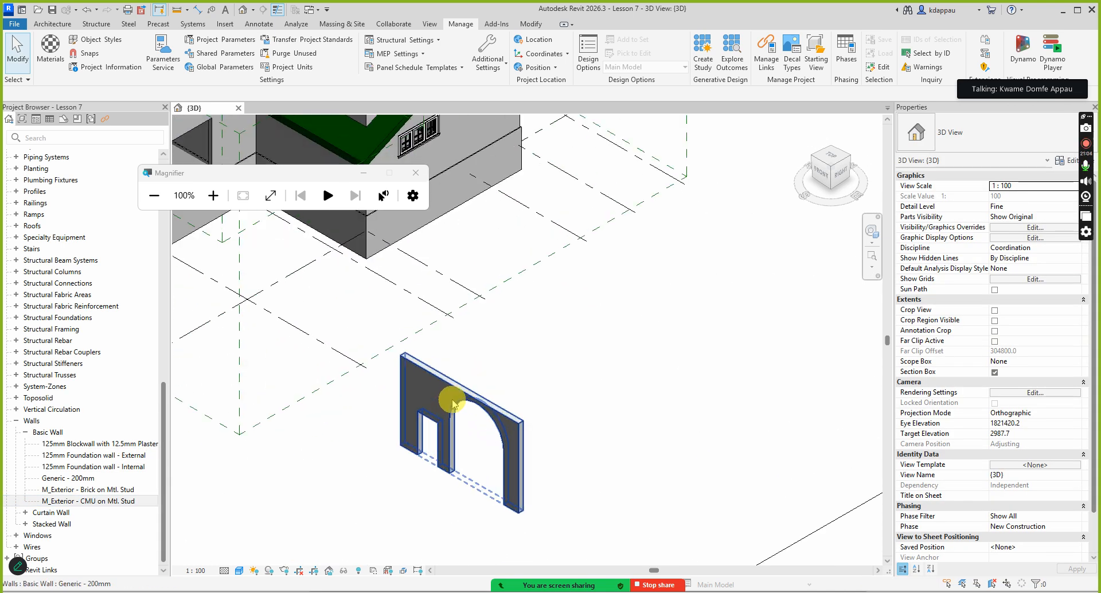
{"action": "left_click", "coordinate": [429, 363]}
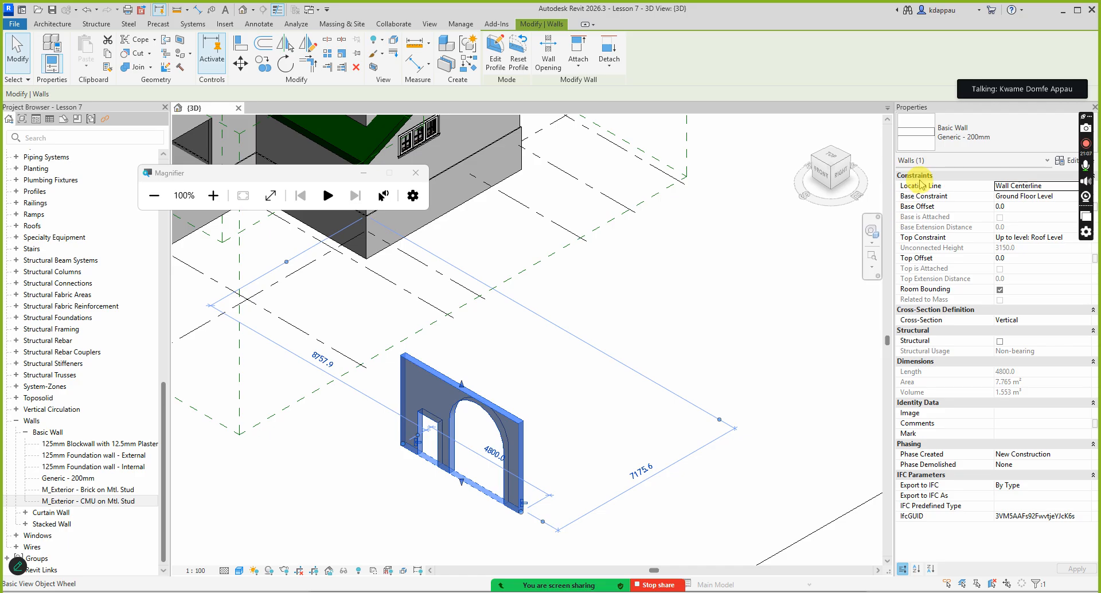
{"action": "right_click", "coordinate": [503, 360]}
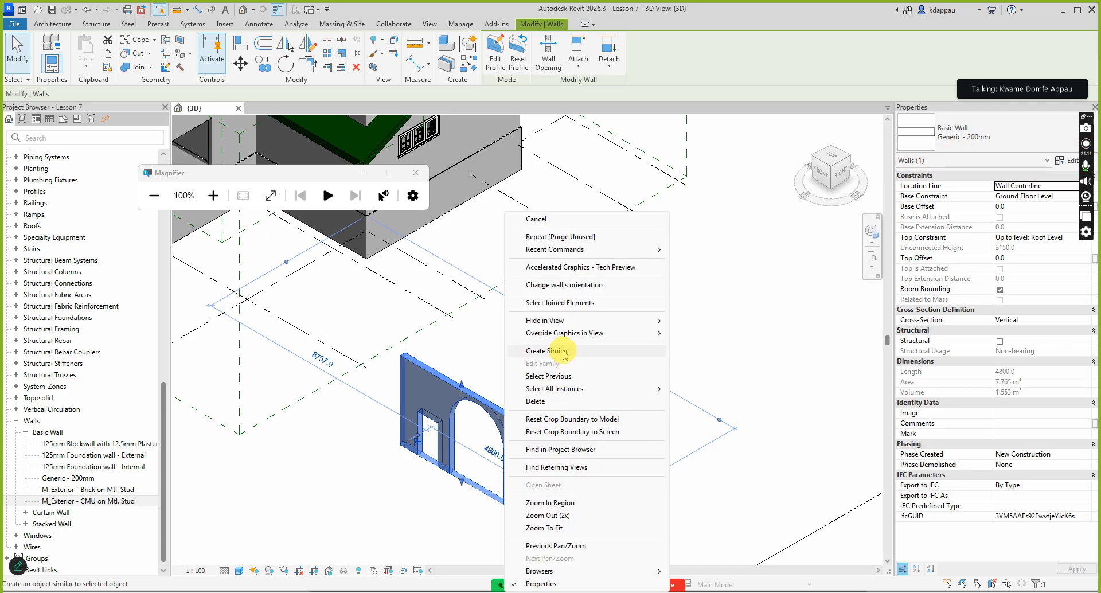
{"action": "mouse_move", "coordinate": [585, 390]}
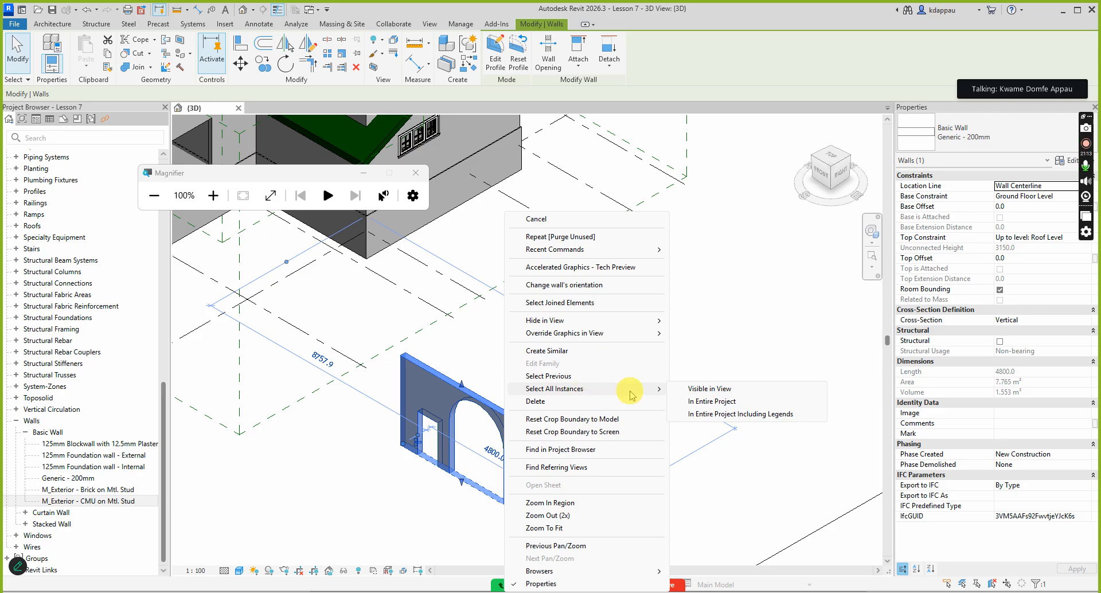
{"action": "left_click", "coordinate": [711, 402]}
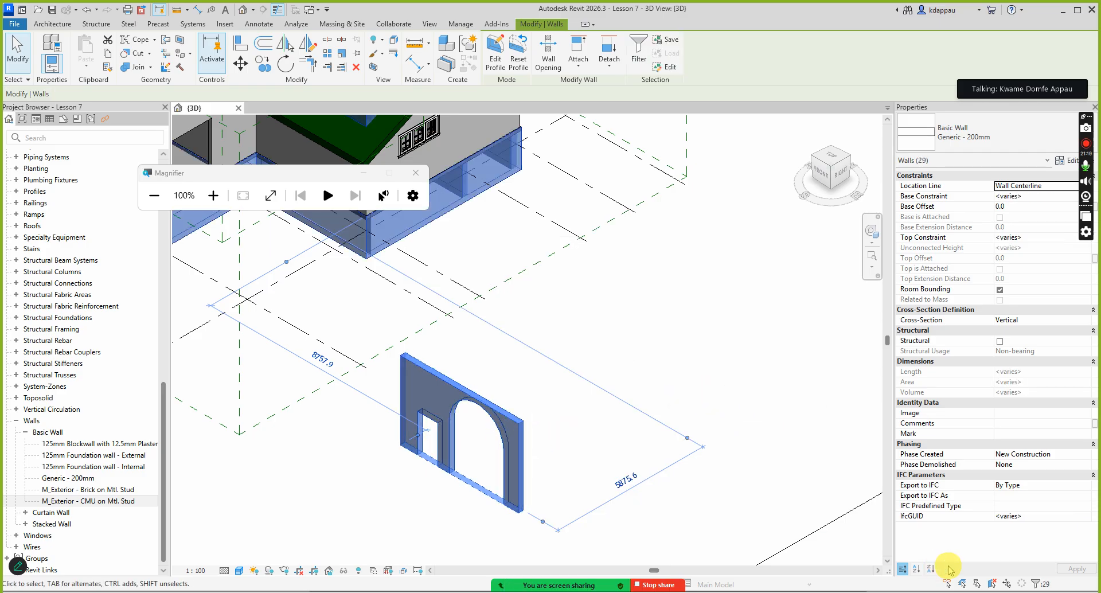
Step: Examine where the selected Generic - 200mm walls occur in the house model, and clear the selection
{"action": "scroll", "coordinate": [659, 459], "scroll_direction": "down", "scroll_amount": 4}
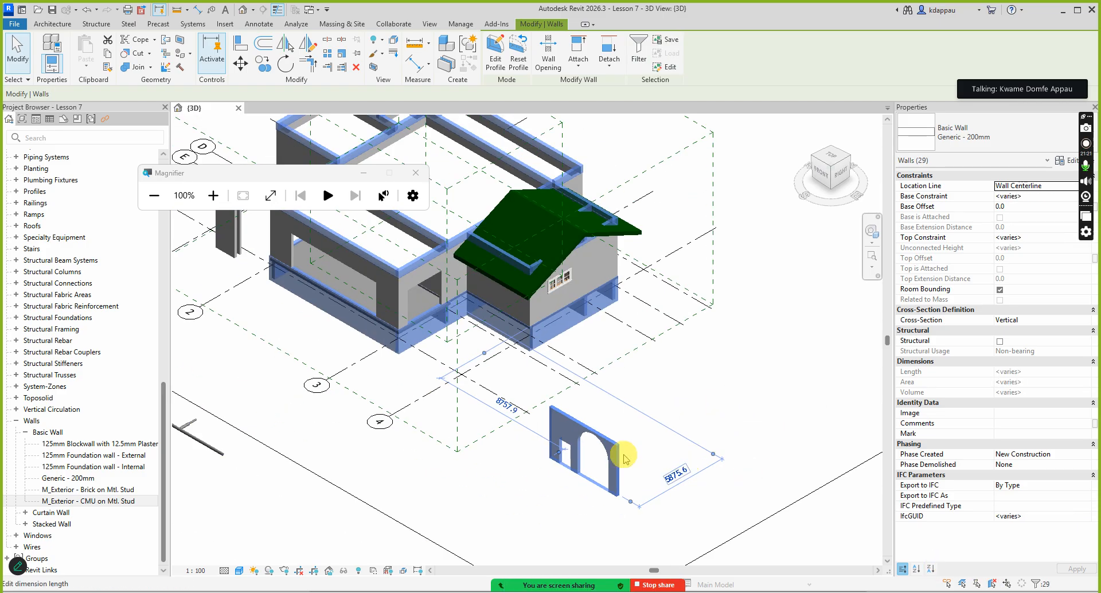
{"action": "scroll", "coordinate": [473, 269], "scroll_direction": "up", "scroll_amount": 1}
{"action": "scroll", "coordinate": [473, 270], "scroll_direction": "up", "scroll_amount": 5}
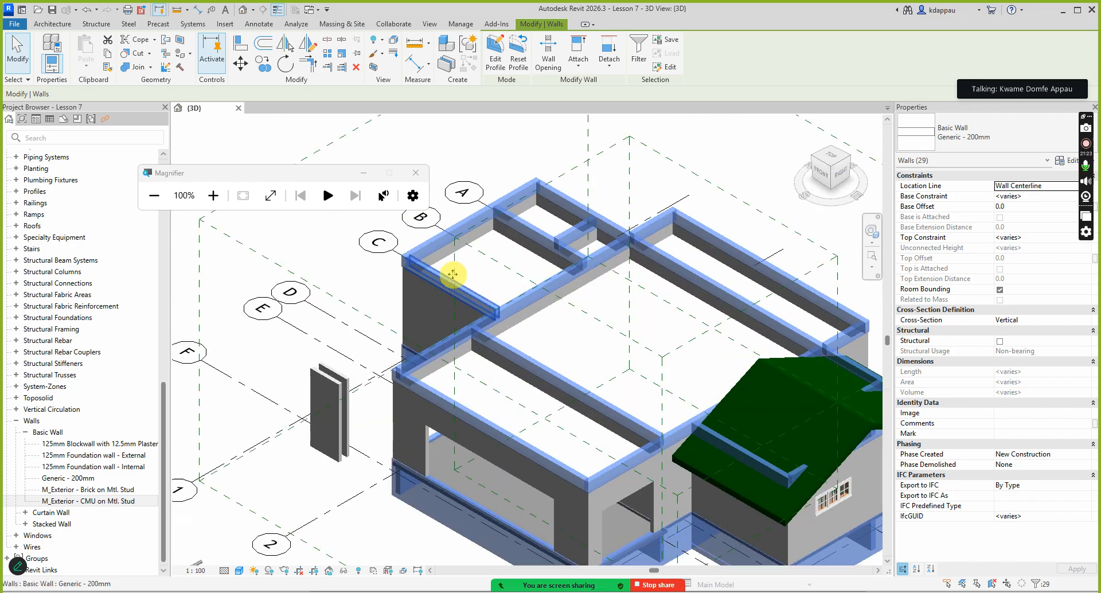
{"action": "scroll", "coordinate": [503, 329], "scroll_direction": "down", "scroll_amount": 6}
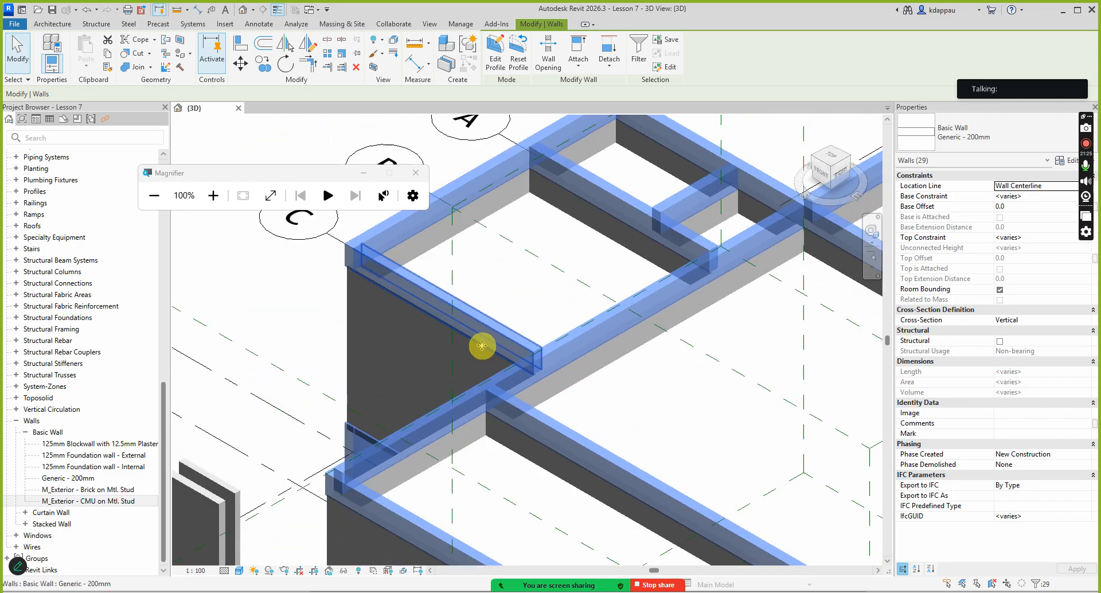
{"action": "scroll", "coordinate": [550, 465], "scroll_direction": "up", "scroll_amount": 6}
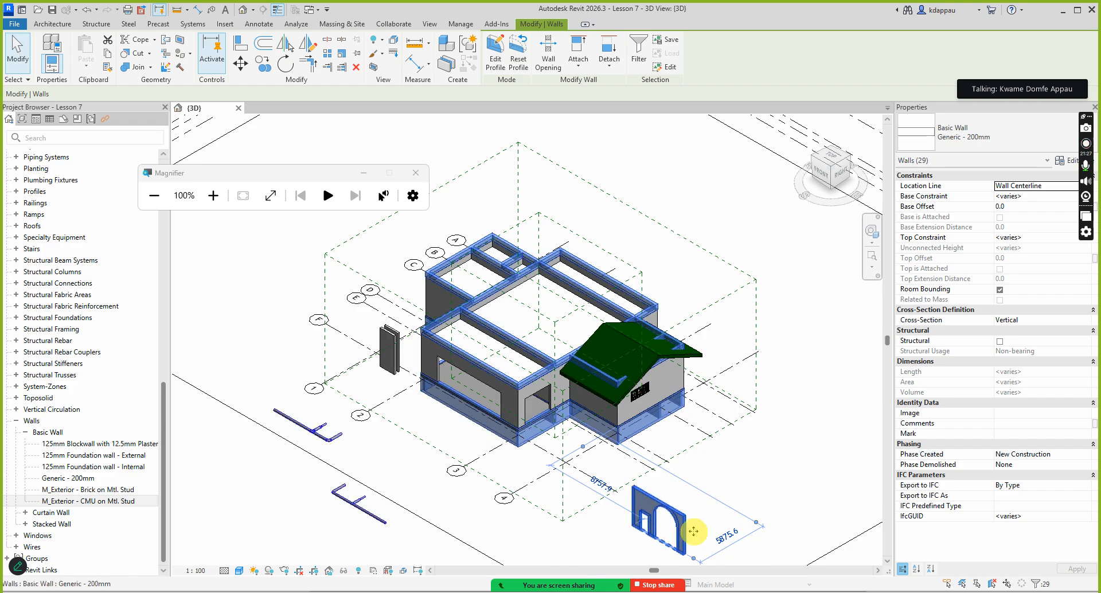
{"action": "scroll", "coordinate": [566, 472], "scroll_direction": "down", "scroll_amount": 3}
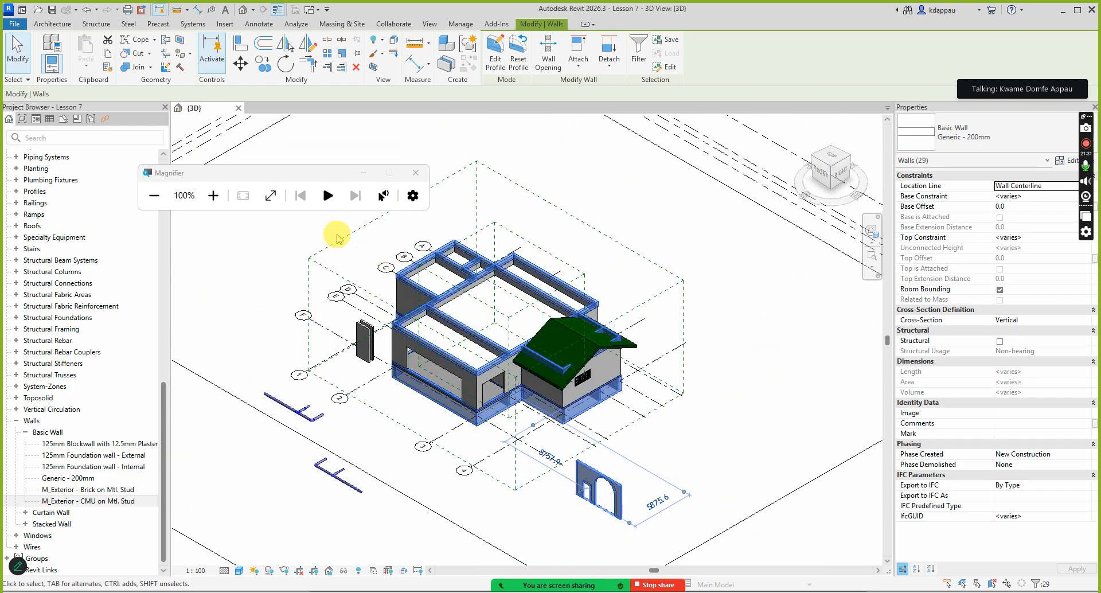
{"action": "left_click_drag", "start_coordinate": [314, 220], "coordinate": [440, 307]}
{"action": "left_click_drag", "start_coordinate": [603, 375], "coordinate": [708, 460]}
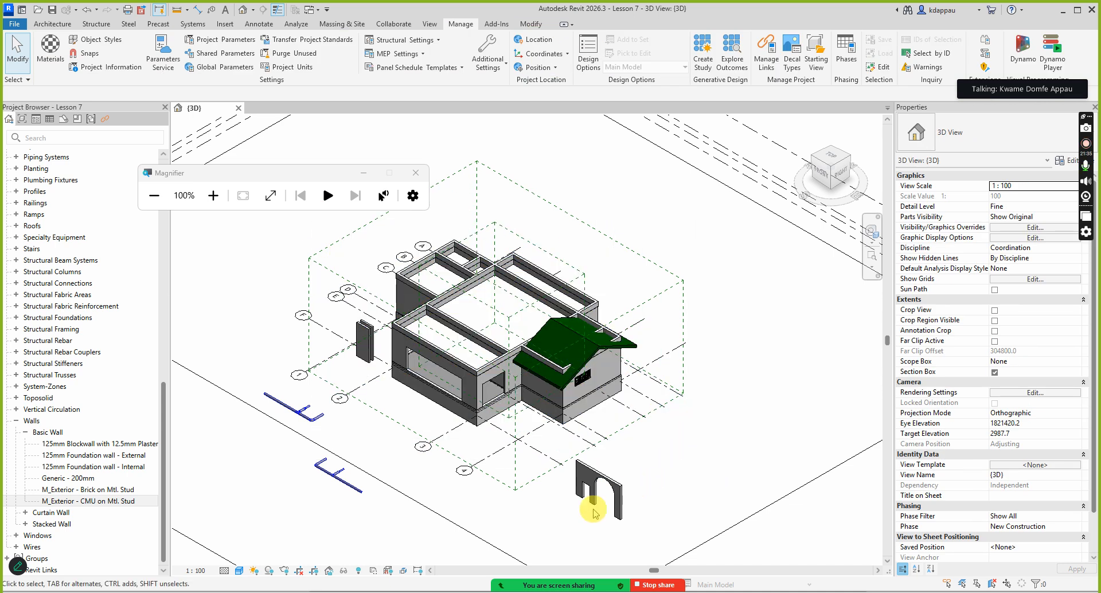
Step: Delete the freestanding Generic - 200mm wall with the door and arched openings in front of the house
{"action": "scroll", "coordinate": [594, 507], "scroll_direction": "up", "scroll_amount": 3}
{"action": "left_click", "coordinate": [602, 482]}
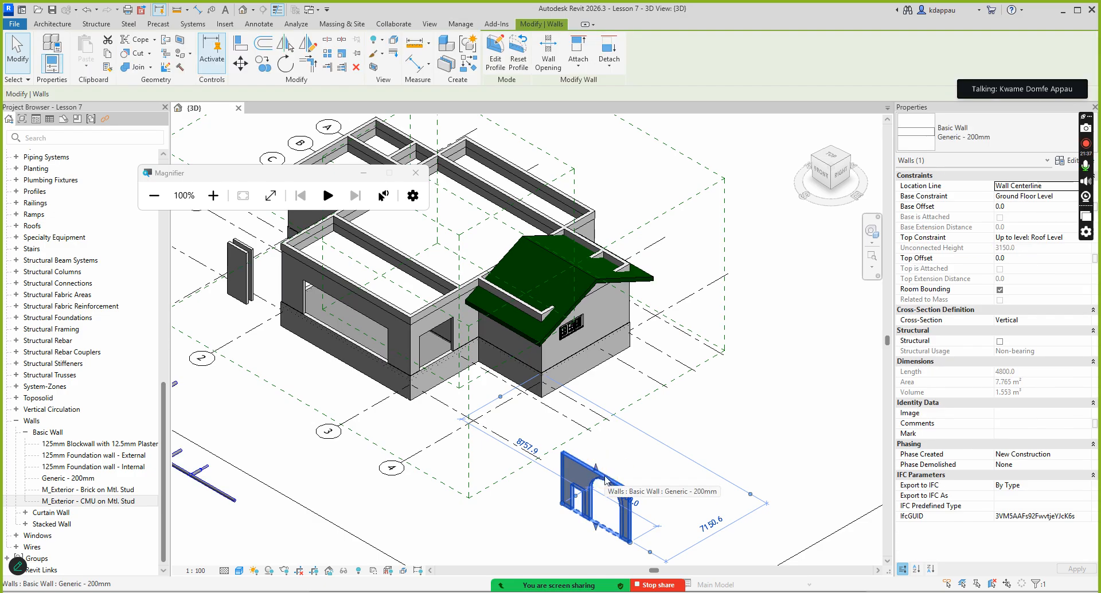
{"action": "key", "text": "Delete"}
{"action": "scroll", "coordinate": [522, 377], "scroll_direction": "down", "scroll_amount": 3}
{"action": "scroll", "coordinate": [498, 382], "scroll_direction": "up", "scroll_amount": 4}
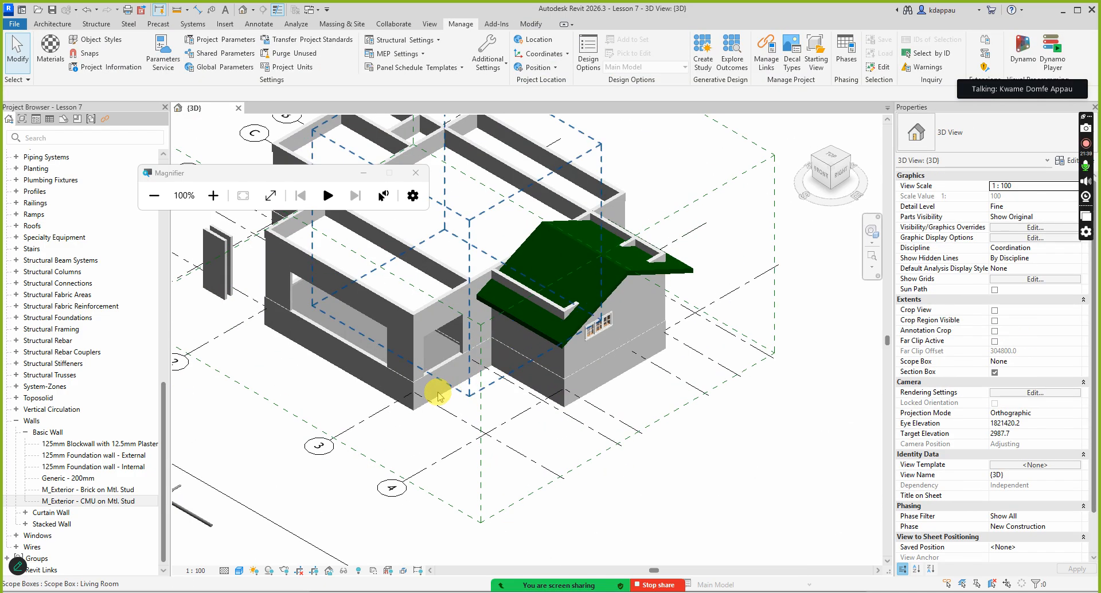
Step: Orient the 3D view of the house to Front
{"action": "scroll", "coordinate": [431, 395], "scroll_direction": "up", "scroll_amount": 2}
{"action": "scroll", "coordinate": [614, 378], "scroll_direction": "down", "scroll_amount": 2}
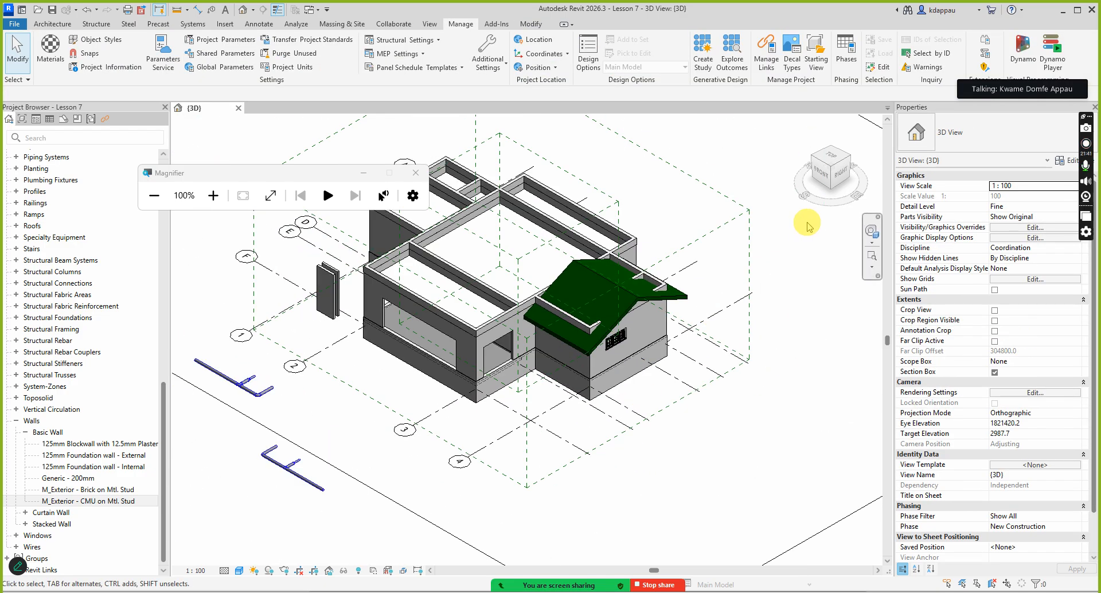
{"action": "left_click", "coordinate": [818, 175]}
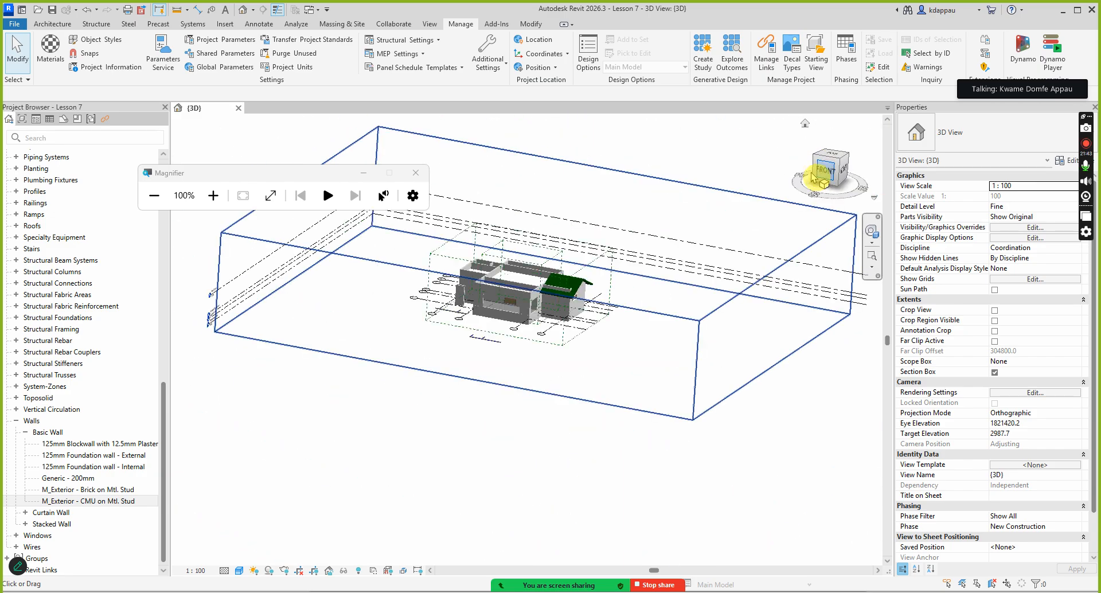
{"action": "scroll", "coordinate": [524, 375], "scroll_direction": "up", "scroll_amount": 6}
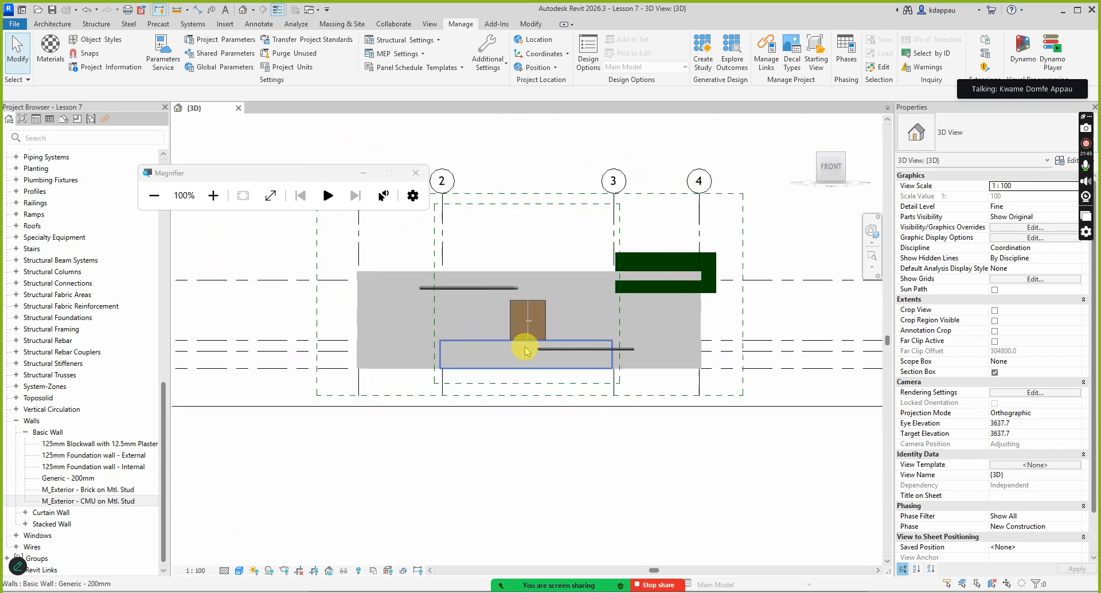
Step: Select the elements at foundation level in the front view and filter the selection to walls only, excluding grids, levels and scope boxes
{"action": "left_click_drag", "start_coordinate": [749, 393], "coordinate": [310, 367]}
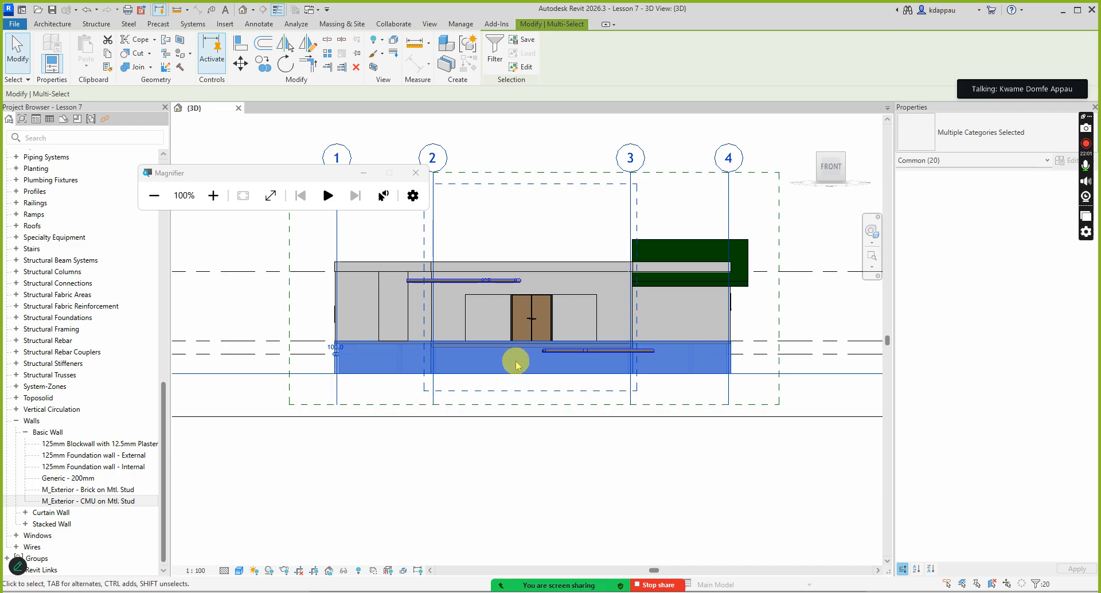
{"action": "left_click", "coordinate": [495, 49]}
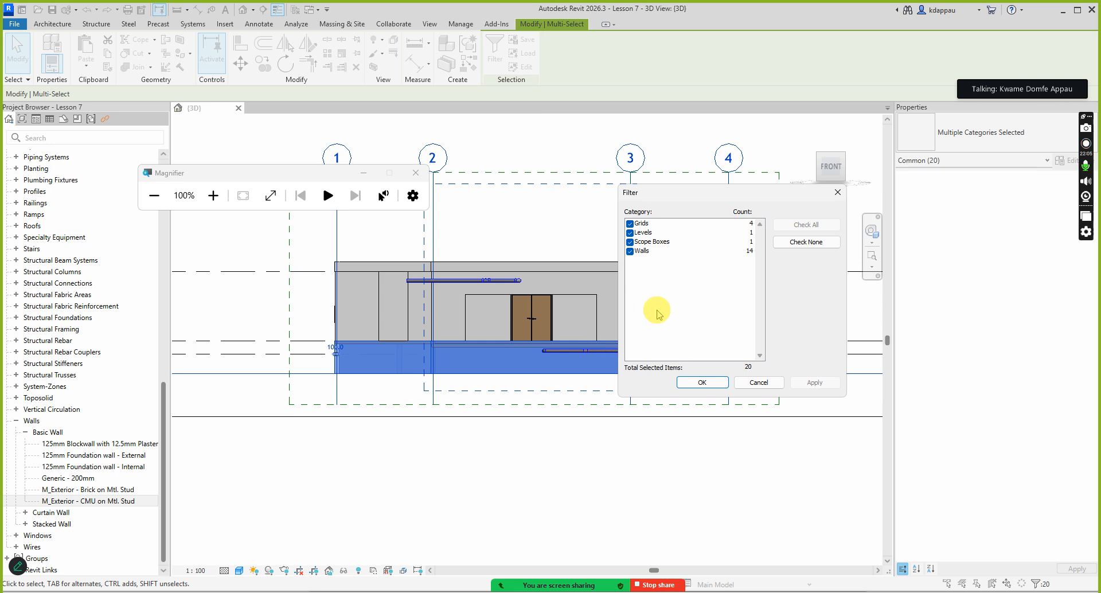
{"action": "left_click", "coordinate": [630, 224]}
{"action": "mouse_move", "coordinate": [567, 573]}
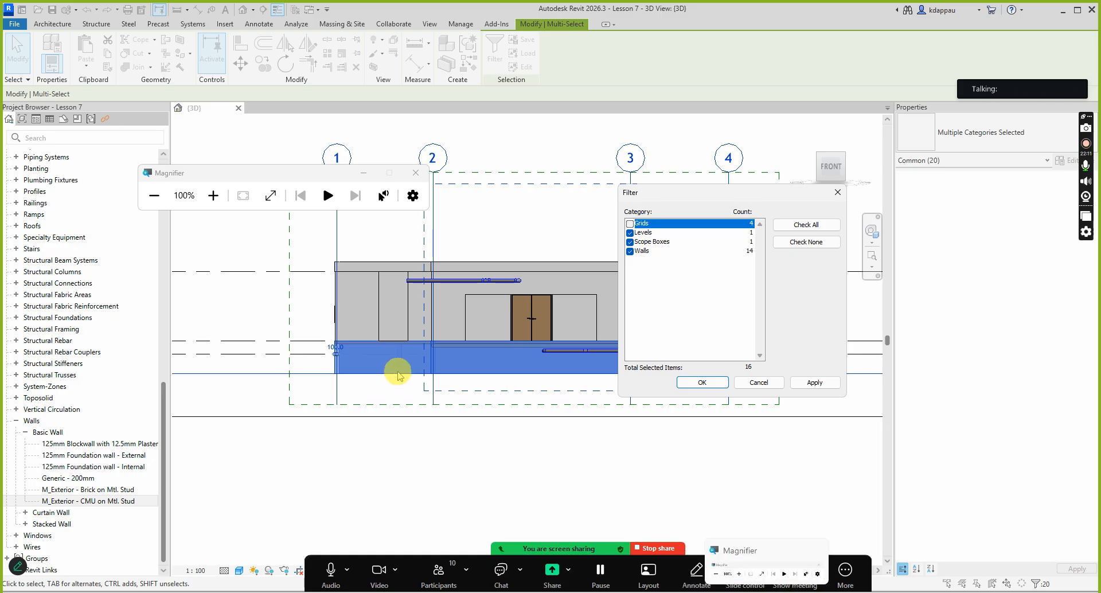
{"action": "left_click", "coordinate": [214, 195]}
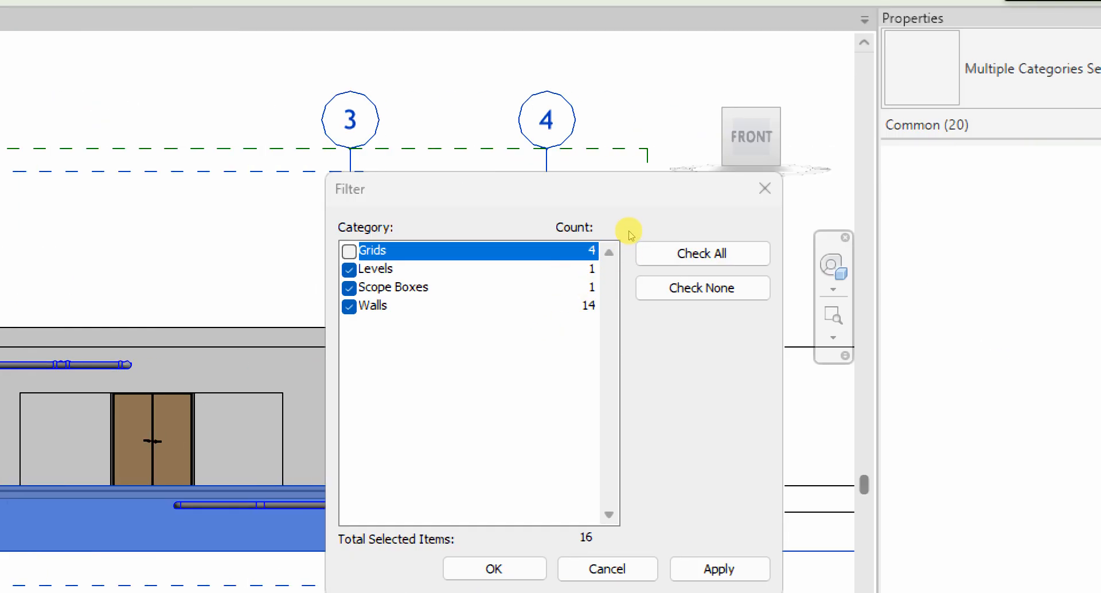
{"action": "left_click", "coordinate": [628, 235]}
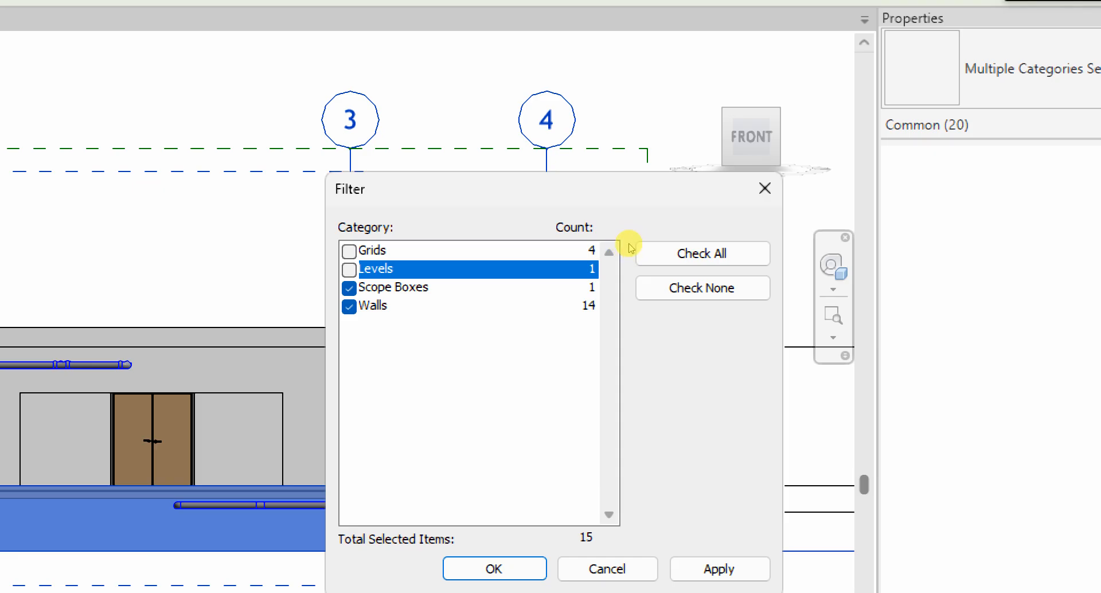
{"action": "left_click", "coordinate": [629, 246]}
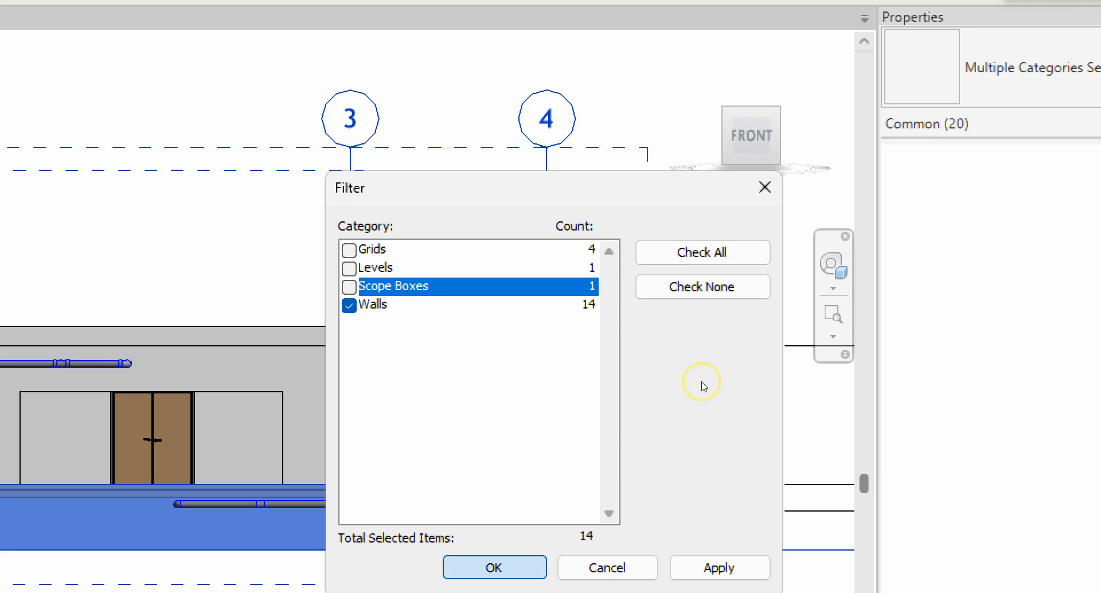
{"action": "key", "text": "Return"}
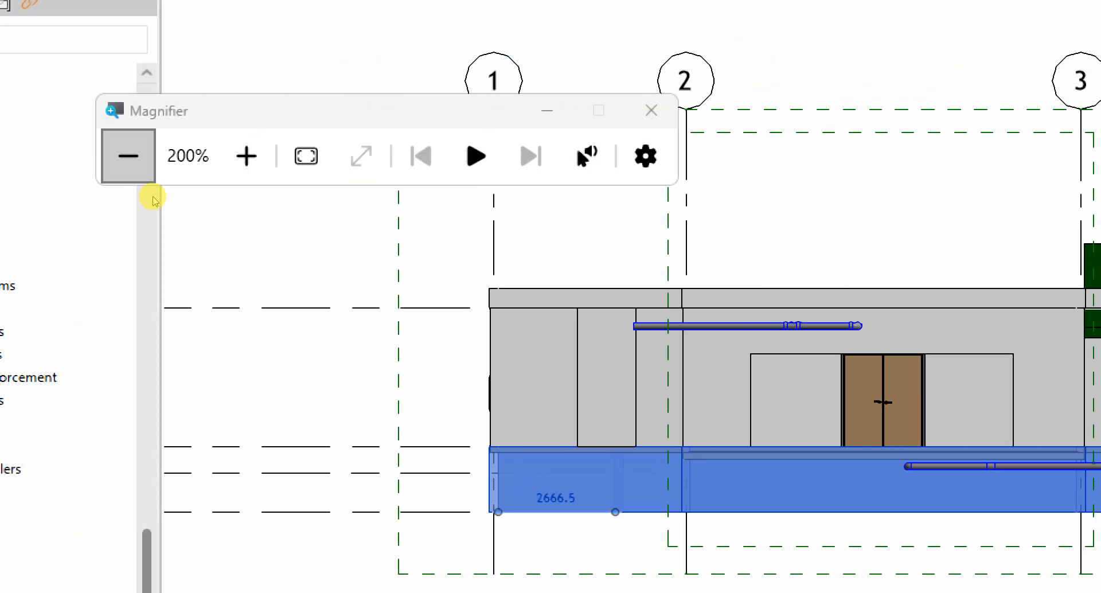
Step: Change the selected foundation walls to the type 125mm Foundation wall - External and clear the selection
{"action": "left_click", "coordinate": [152, 180]}
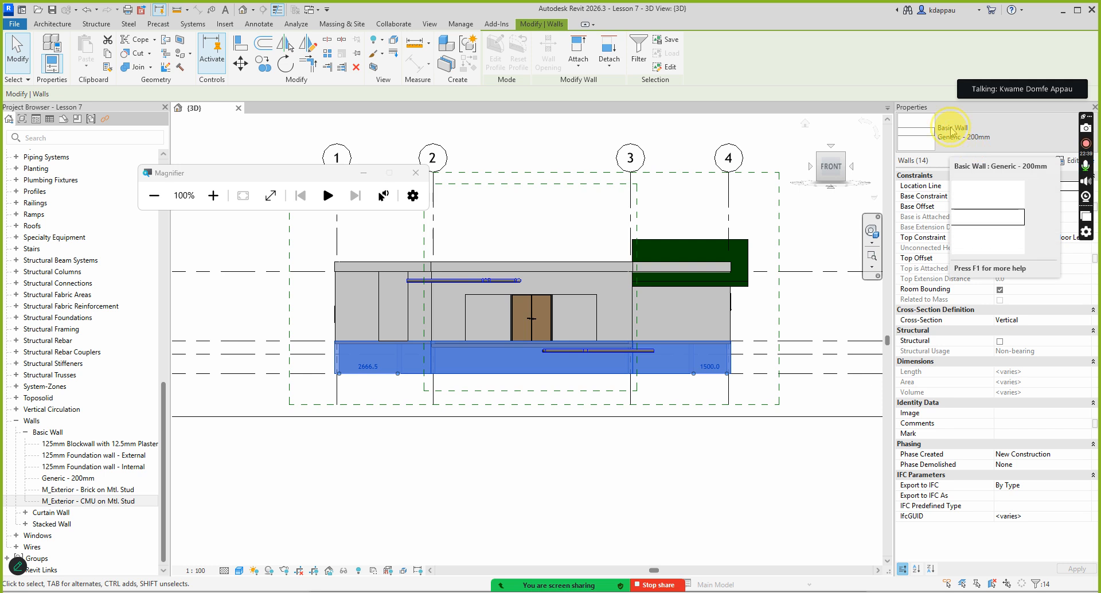
{"action": "left_click", "coordinate": [952, 131]}
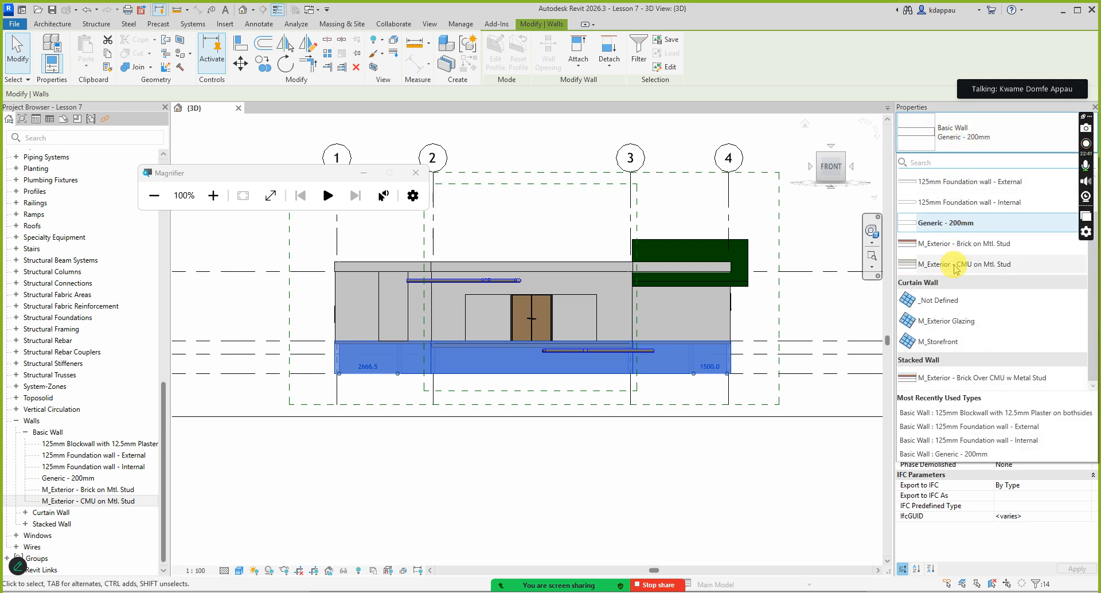
{"action": "left_click", "coordinate": [935, 182]}
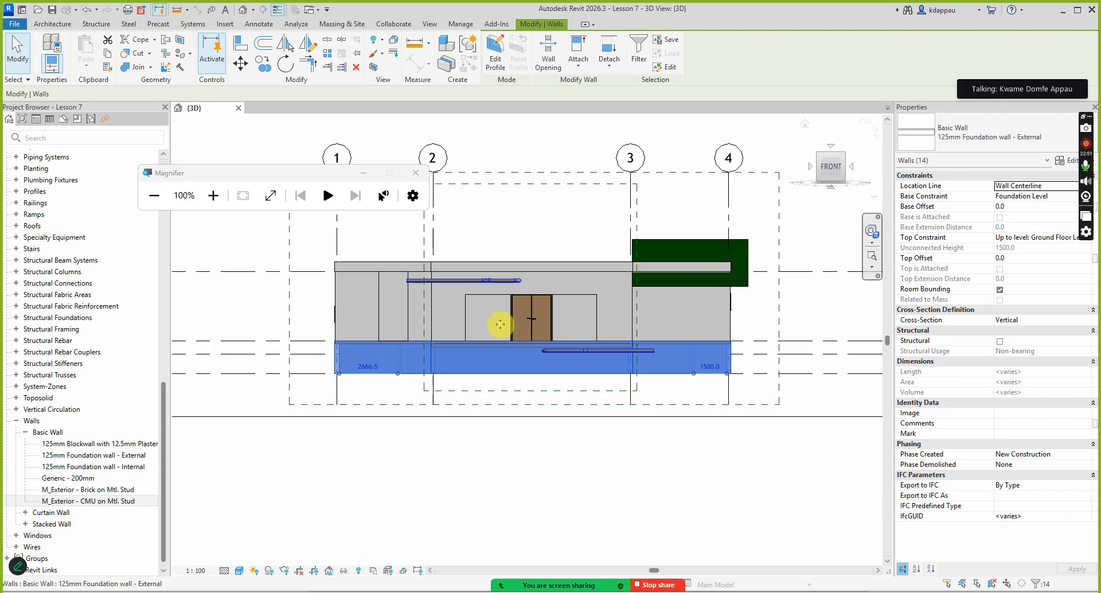
{"action": "left_click", "coordinate": [526, 221]}
Step: Select the roof-level elements, including the parapet walls, in the front view and orient the model to its top-front-right corner
{"action": "left_click_drag", "start_coordinate": [314, 249], "coordinate": [757, 286]}
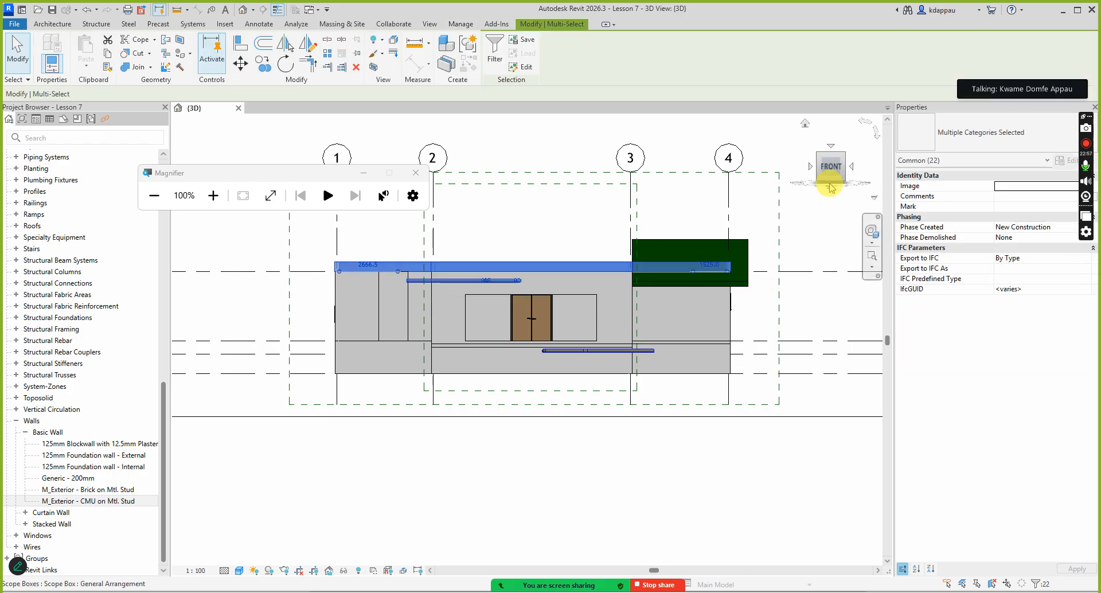
{"action": "left_click", "coordinate": [844, 162]}
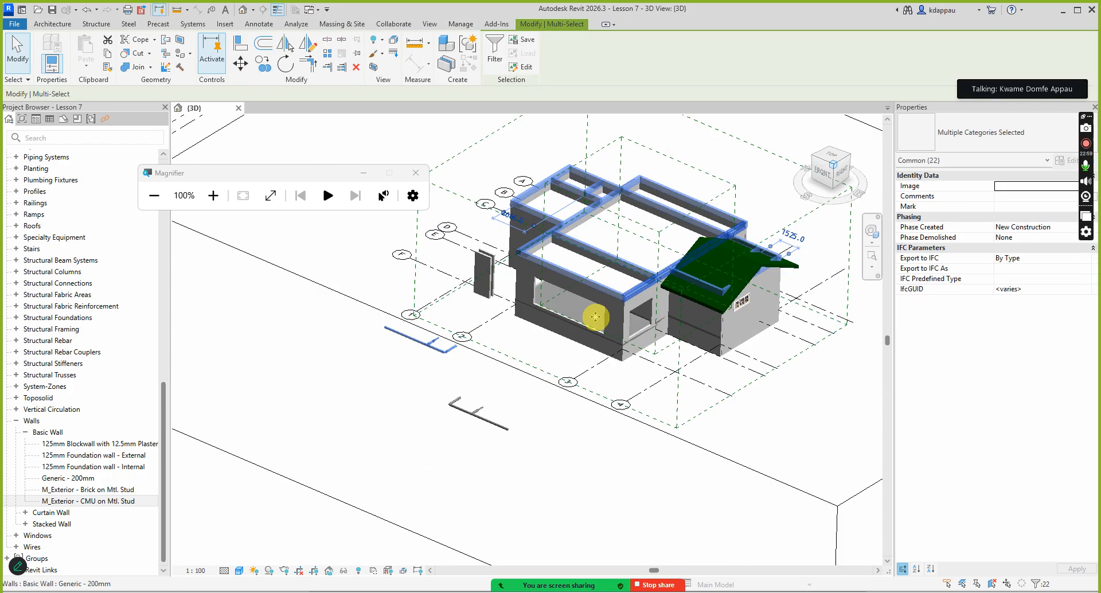
{"action": "scroll", "coordinate": [717, 229], "scroll_direction": "up", "scroll_amount": 3}
{"action": "middle_click_drag", "start_coordinate": [717, 229], "coordinate": [620, 315]}
{"action": "scroll", "coordinate": [349, 365], "scroll_direction": "up", "scroll_amount": 1}
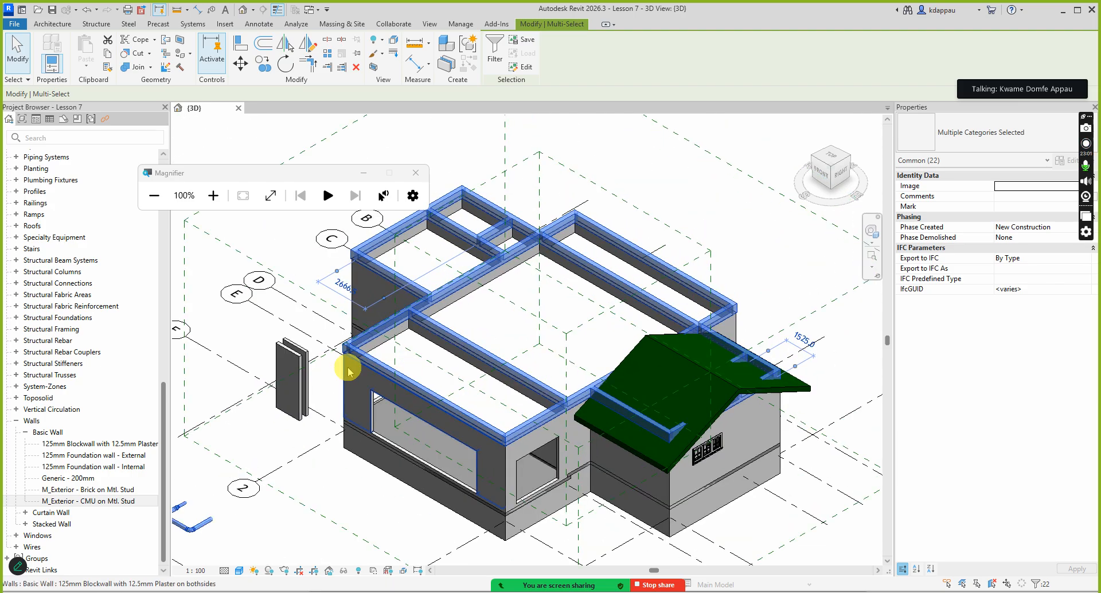
{"action": "scroll", "coordinate": [349, 365], "scroll_direction": "down", "scroll_amount": 3}
{"action": "scroll", "coordinate": [384, 331], "scroll_direction": "up", "scroll_amount": 1}
{"action": "scroll", "coordinate": [385, 331], "scroll_direction": "up", "scroll_amount": 3}
{"action": "scroll", "coordinate": [497, 315], "scroll_direction": "down", "scroll_amount": 2}
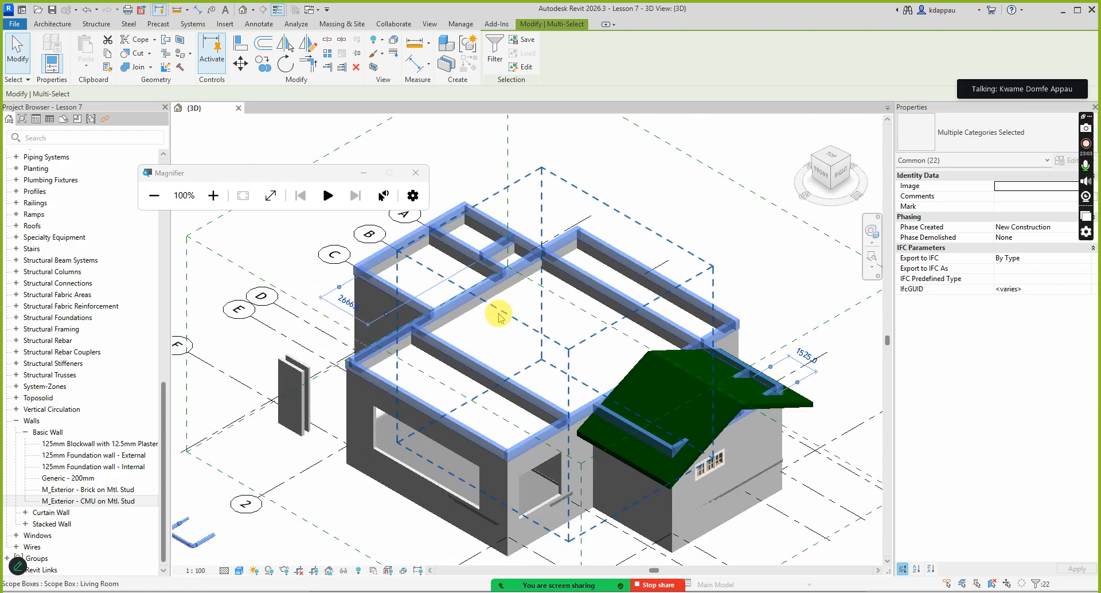
Step: Filter the roof-level selection to walls only, excluding pipe fittings and pipes
{"action": "left_click", "coordinate": [493, 59]}
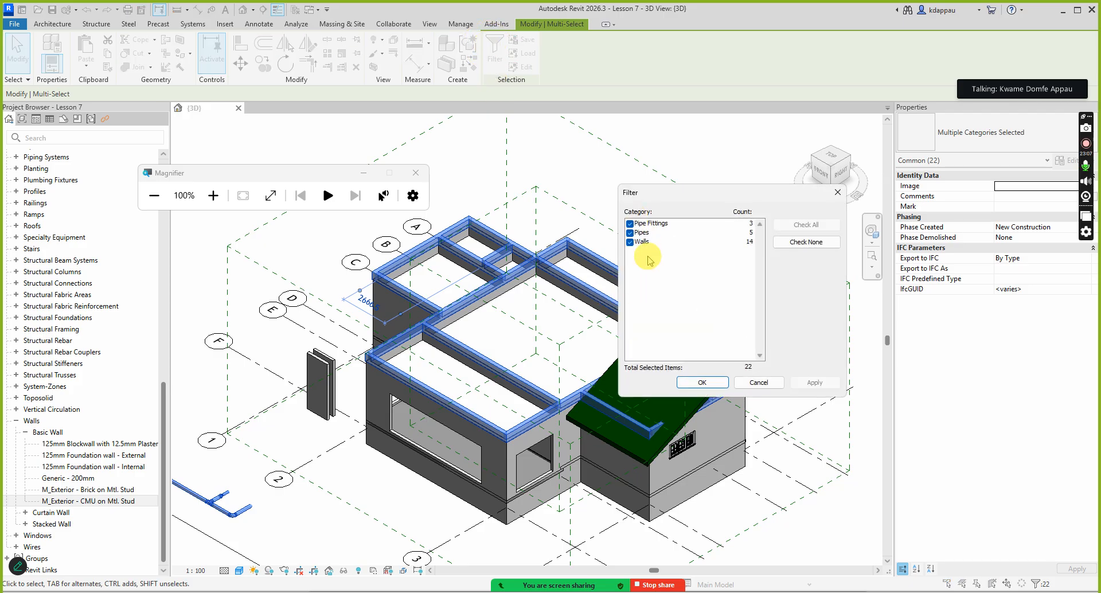
{"action": "left_click", "coordinate": [630, 224]}
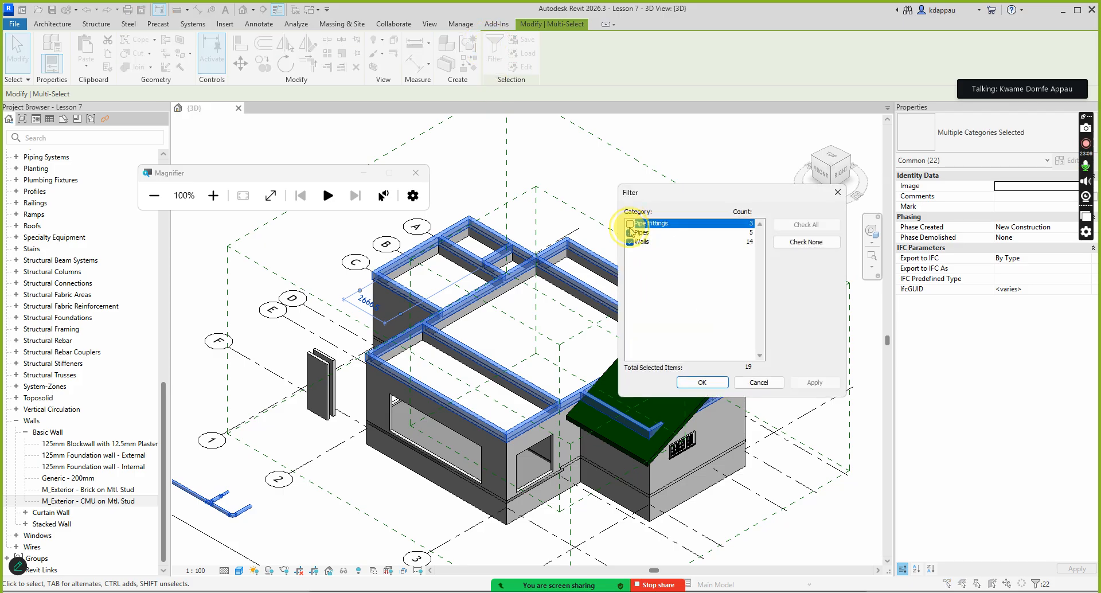
{"action": "left_click", "coordinate": [629, 233]}
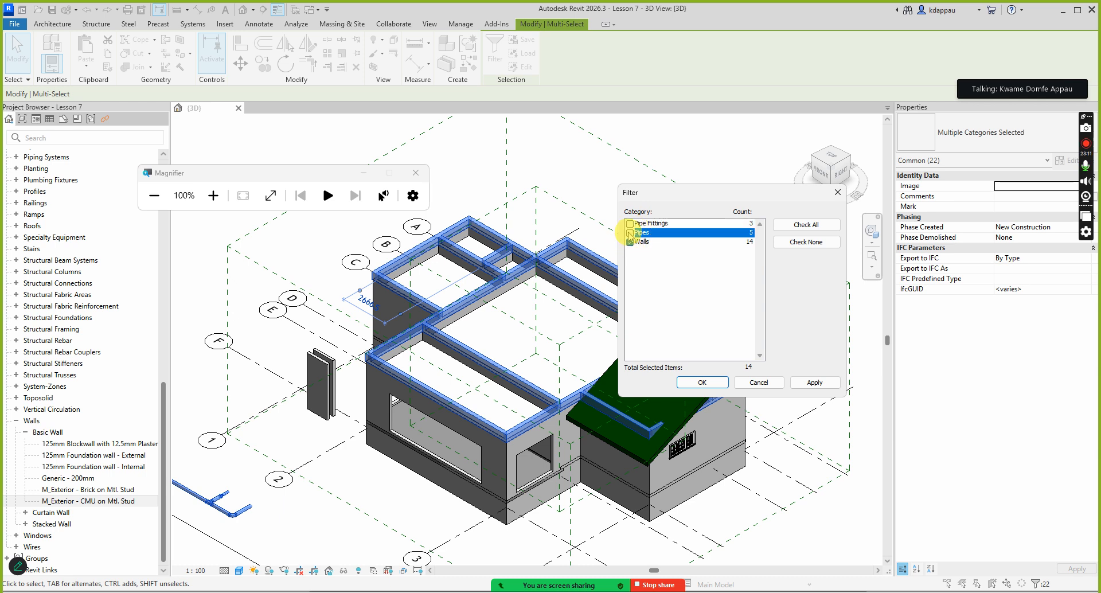
{"action": "left_click", "coordinate": [703, 383]}
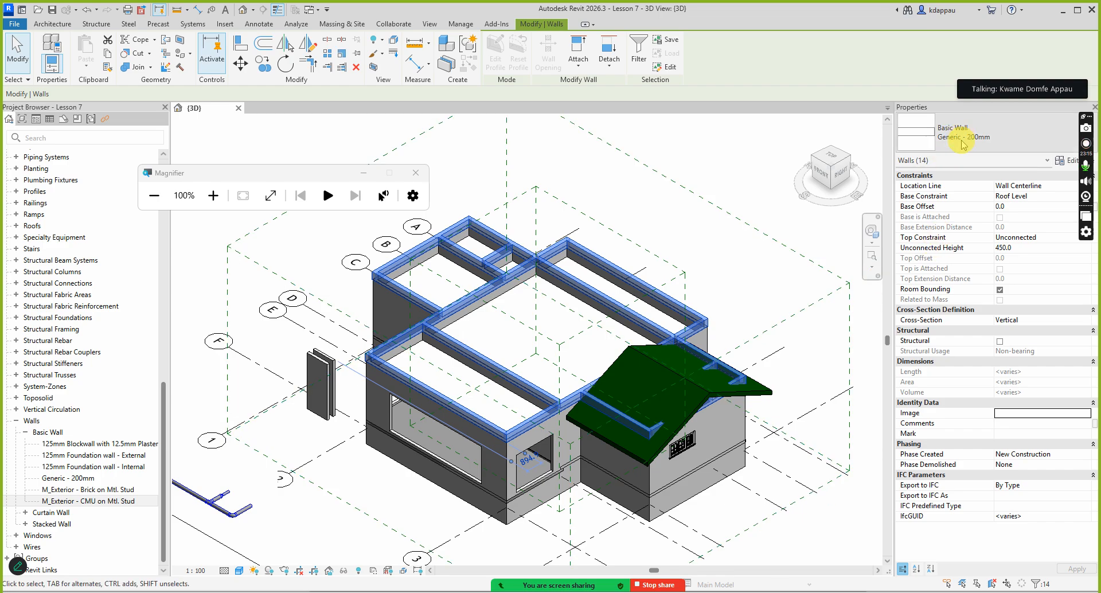
Step: Change the selected parapet walls to the type 125mm Blockwall with 12.5mm Plaster on bothsides and clear the selection
{"action": "left_click", "coordinate": [960, 140]}
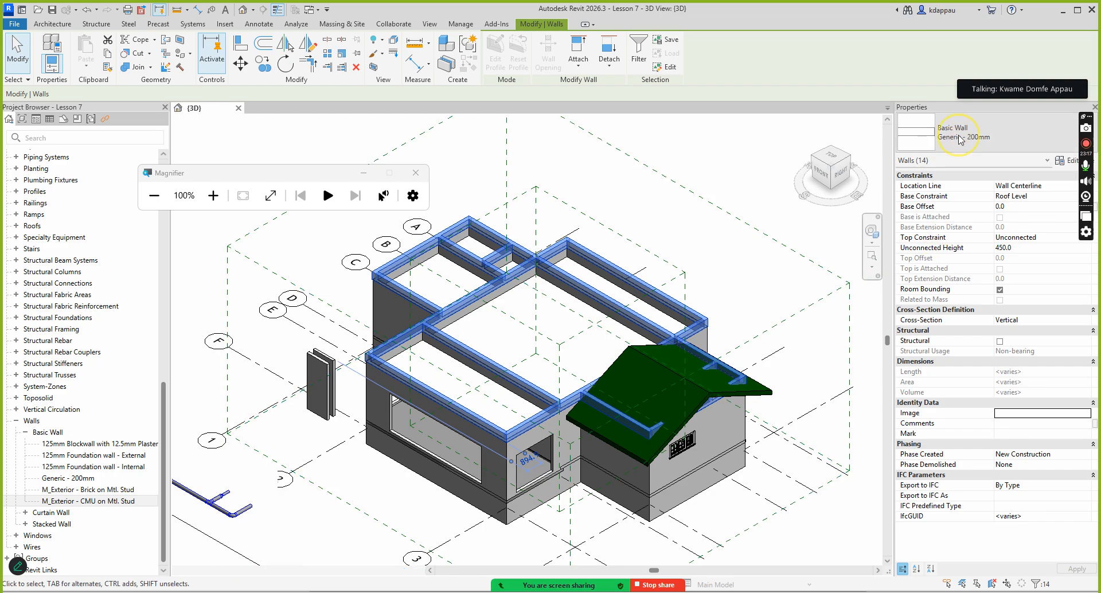
{"action": "scroll", "coordinate": [924, 235], "scroll_direction": "up", "scroll_amount": 1}
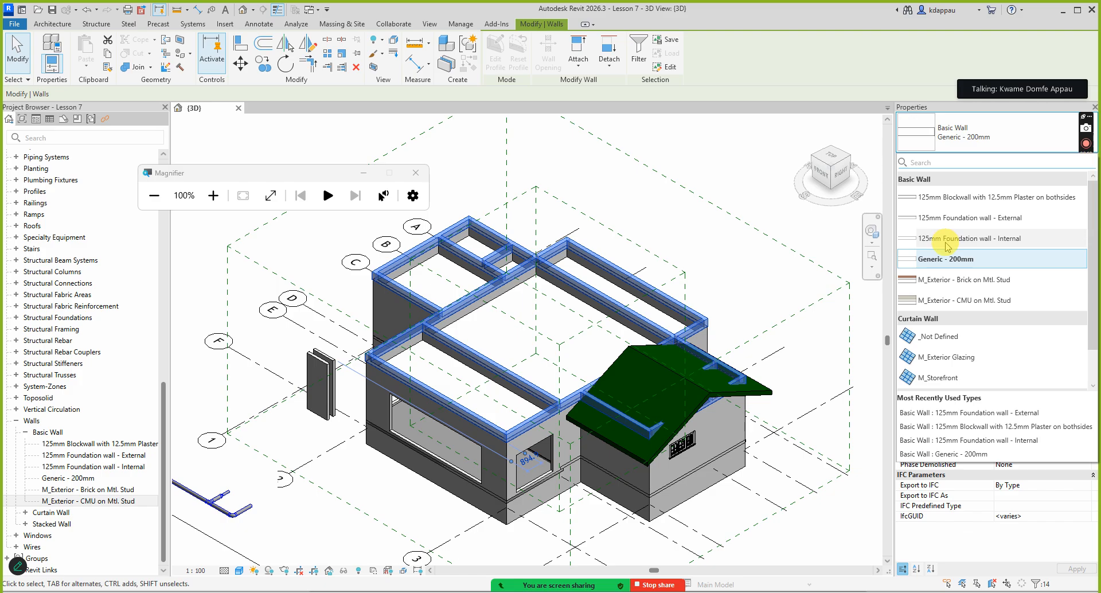
{"action": "left_click", "coordinate": [952, 198]}
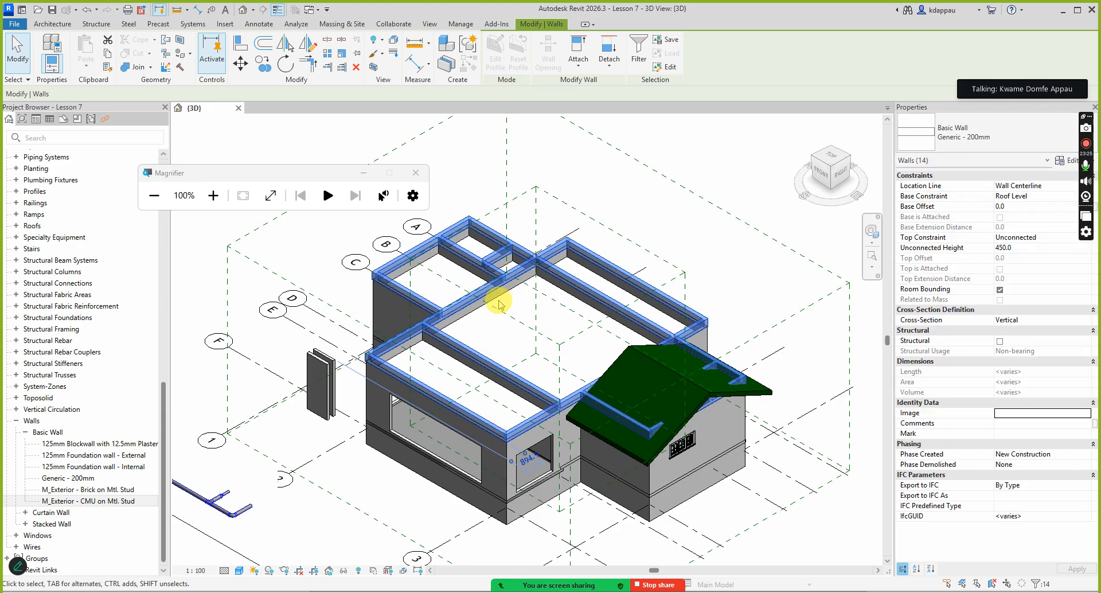
{"action": "left_click", "coordinate": [575, 165]}
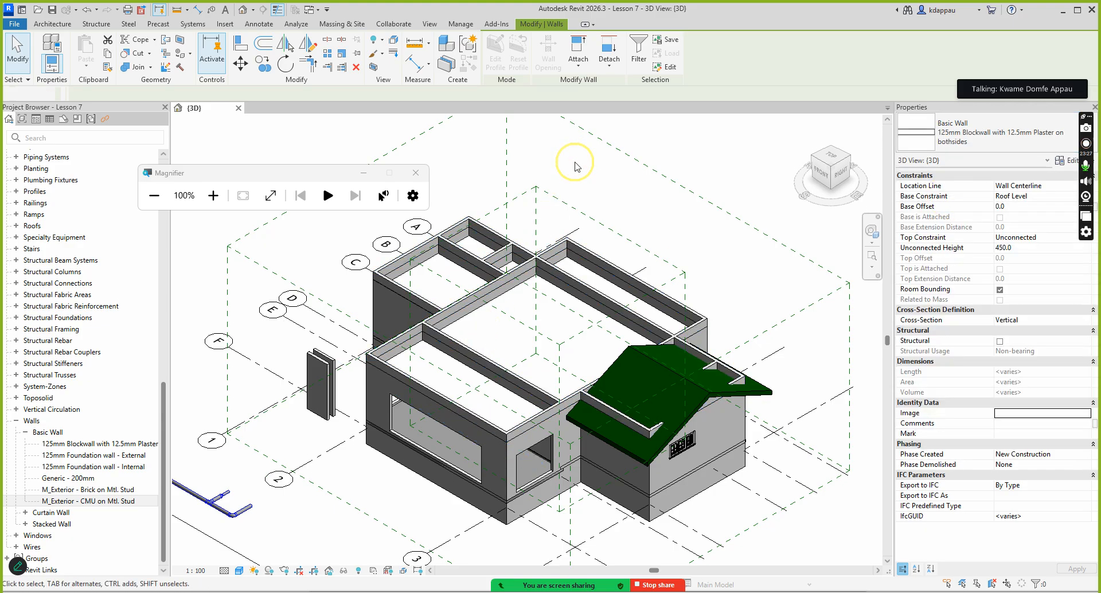
{"action": "scroll", "coordinate": [452, 333], "scroll_direction": "down", "scroll_amount": 3}
{"action": "scroll", "coordinate": [491, 365], "scroll_direction": "up", "scroll_amount": 2}
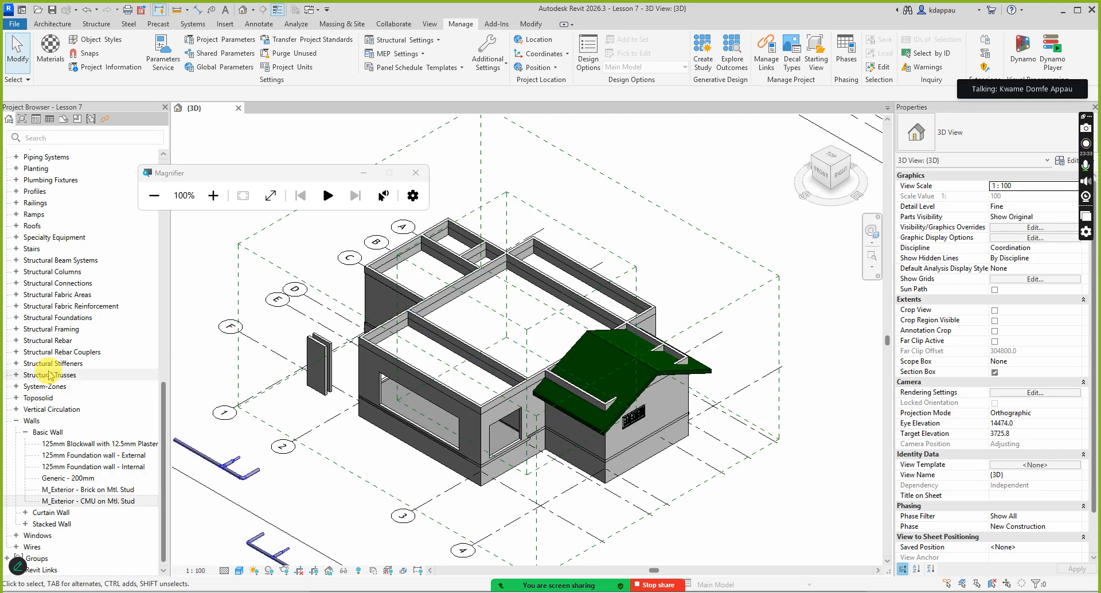
Step: Check the Generic - 200mm wall type for remaining instances in the entire project
{"action": "scroll", "coordinate": [50, 372], "scroll_direction": "up", "scroll_amount": 13}
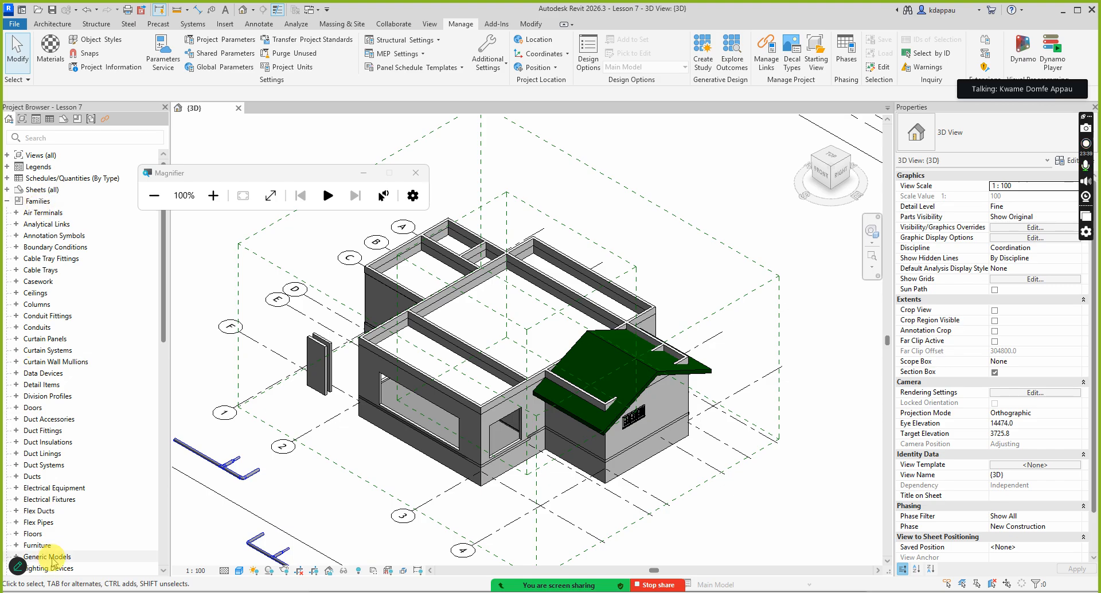
{"action": "scroll", "coordinate": [68, 459], "scroll_direction": "down", "scroll_amount": 12}
{"action": "scroll", "coordinate": [67, 453], "scroll_direction": "down", "scroll_amount": 4}
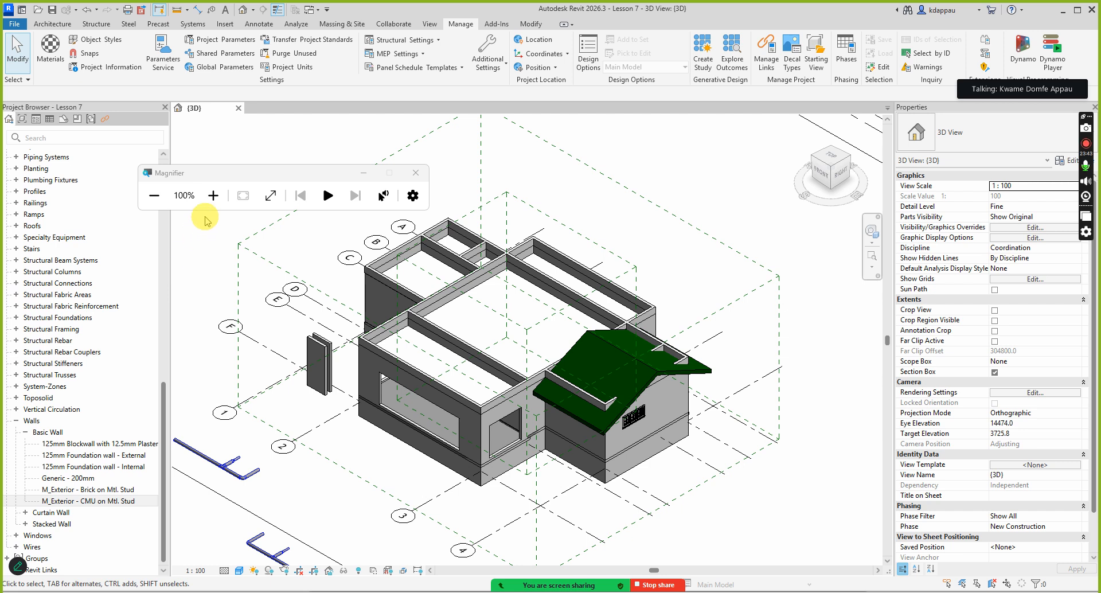
{"action": "left_click", "coordinate": [213, 196]}
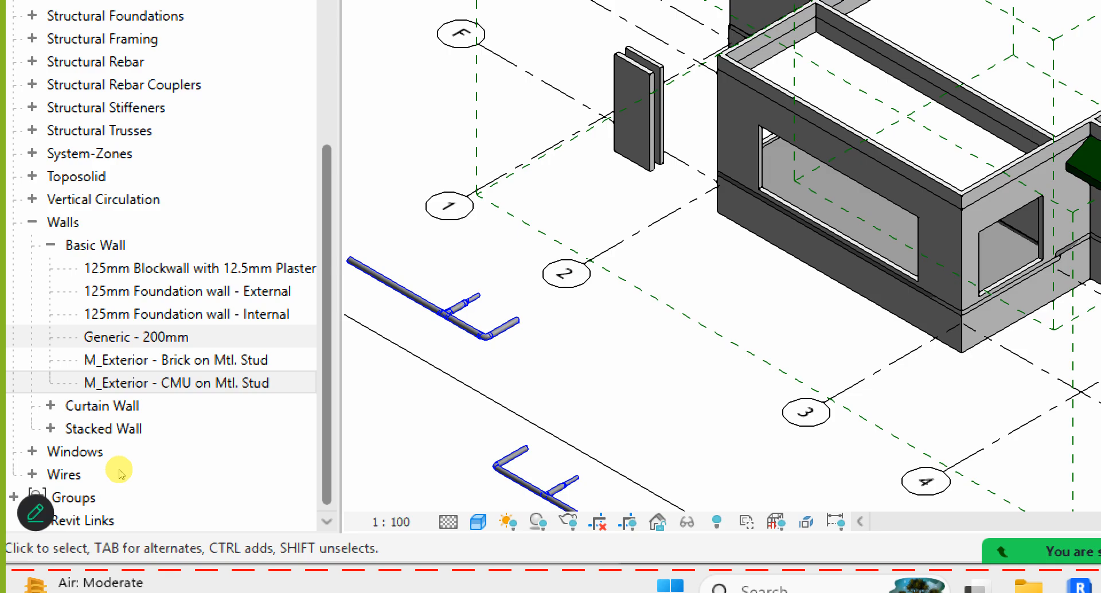
{"action": "left_click", "coordinate": [73, 481]}
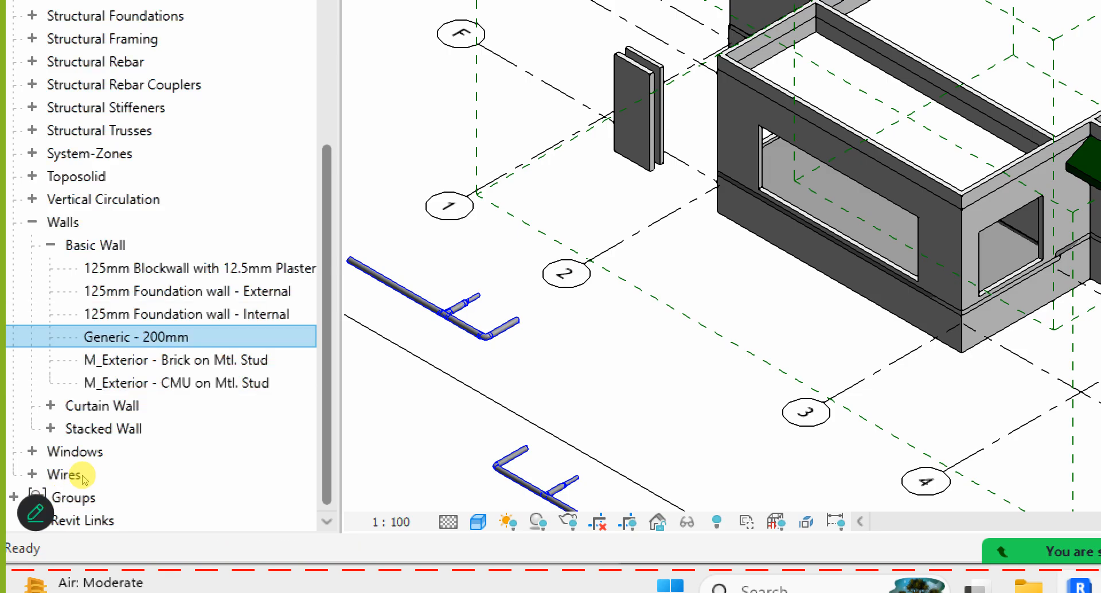
{"action": "right_click", "coordinate": [82, 476]}
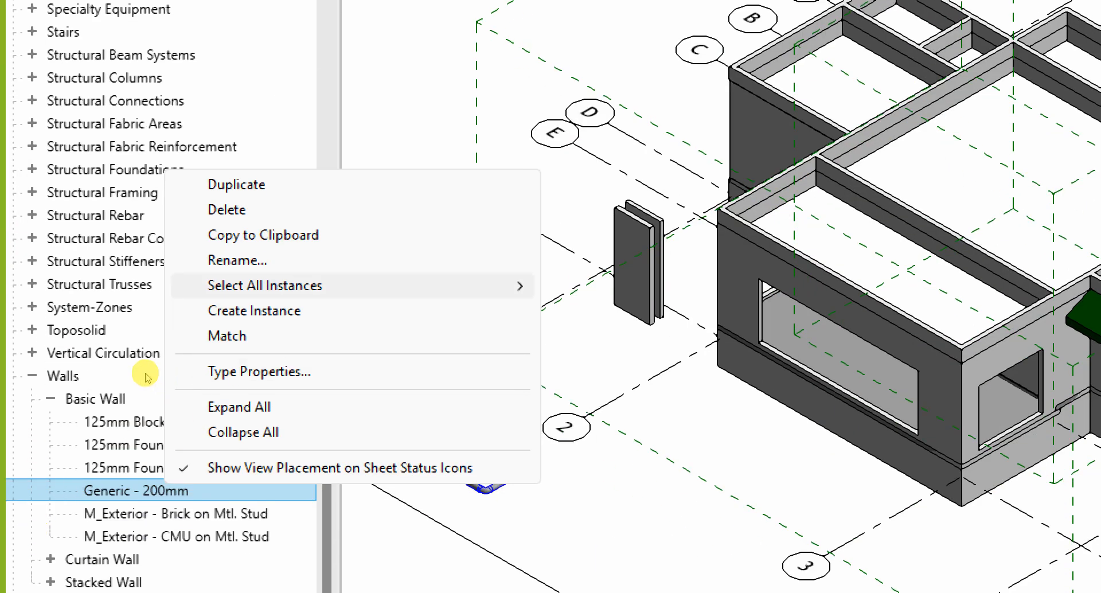
{"action": "mouse_move", "coordinate": [148, 378]}
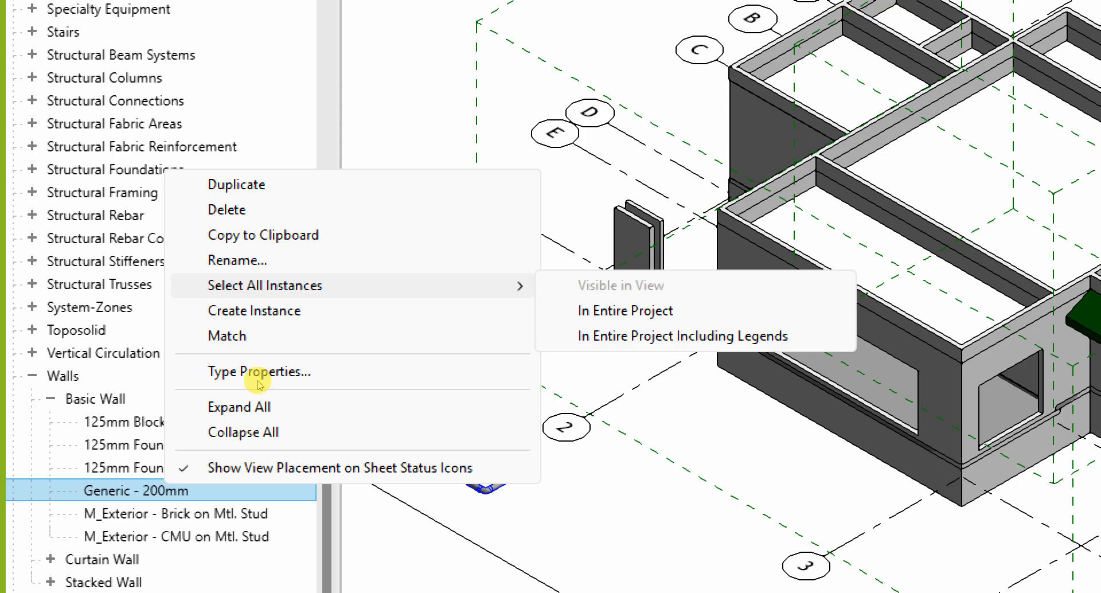
{"action": "left_click", "coordinate": [640, 312]}
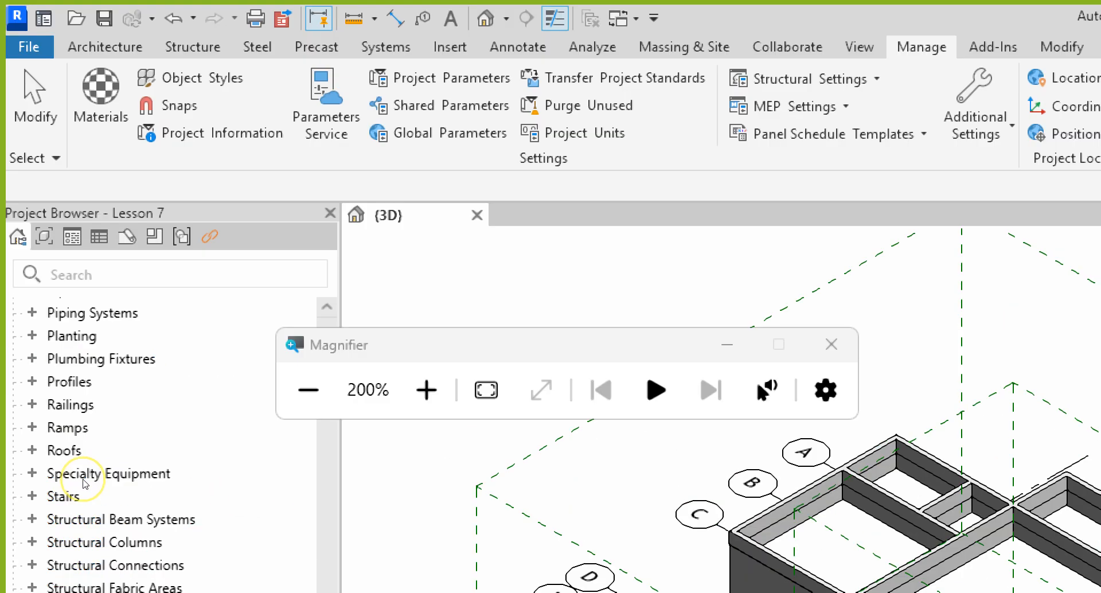
Step: Delete the Generic - 200mm wall type from the Basic Wall family
{"action": "right_click", "coordinate": [166, 337]}
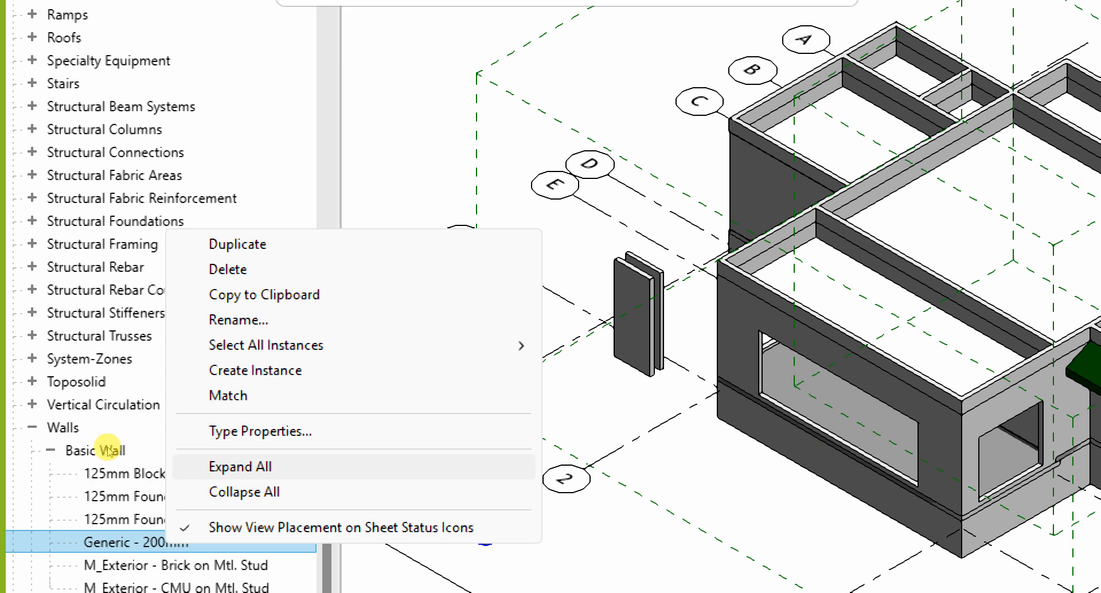
{"action": "key", "text": "Up"}
{"action": "key", "text": "Up"}
{"action": "key", "text": "Up"}
{"action": "key", "text": "Up"}
{"action": "key", "text": "Up"}
{"action": "key", "text": "Up"}
{"action": "key", "text": "Up"}
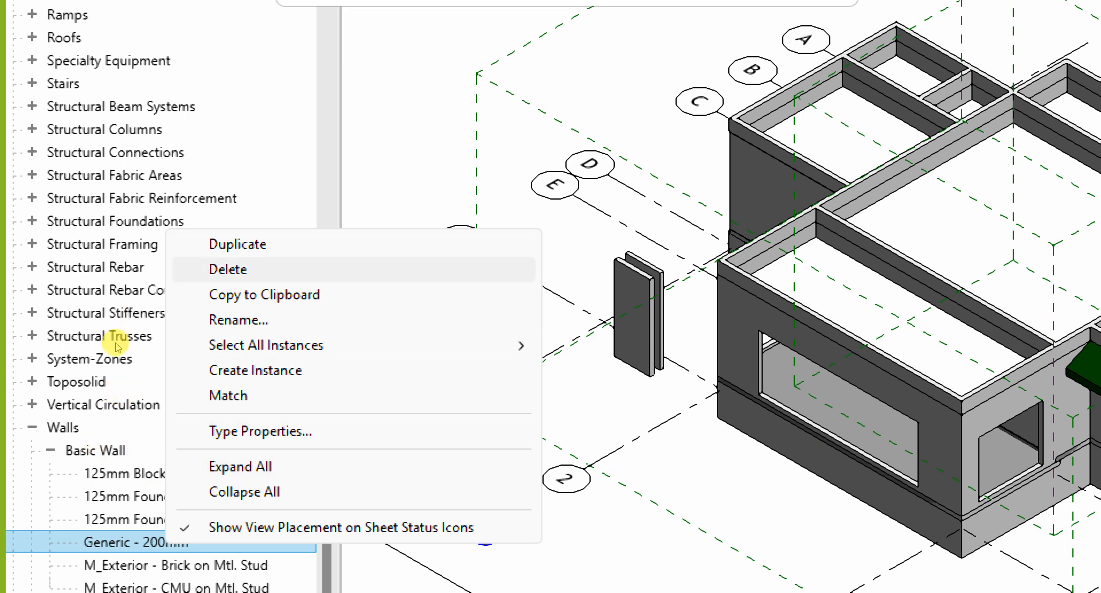
{"action": "key", "text": "Return"}
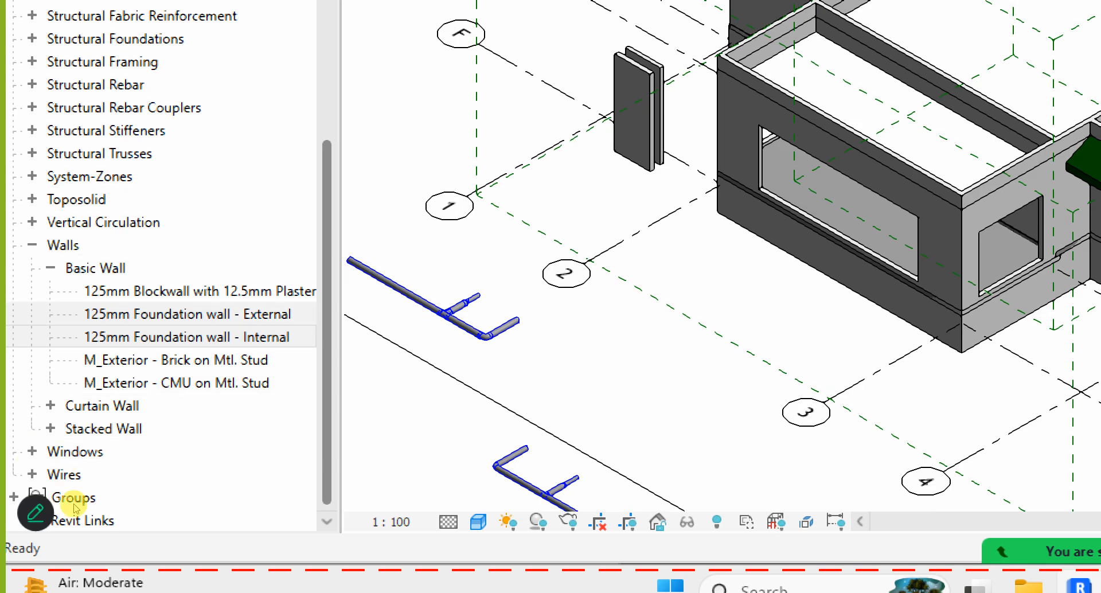
Step: Review the remaining Basic Wall types in the project browser, including M_Exterior - Brick on Mtl. Stud and M_Exterior - CMU on Mtl. Stud
{"action": "key", "text": "Down"}
{"action": "key", "text": "Down"}
{"action": "key", "text": "Down"}
{"action": "key", "text": "Up"}
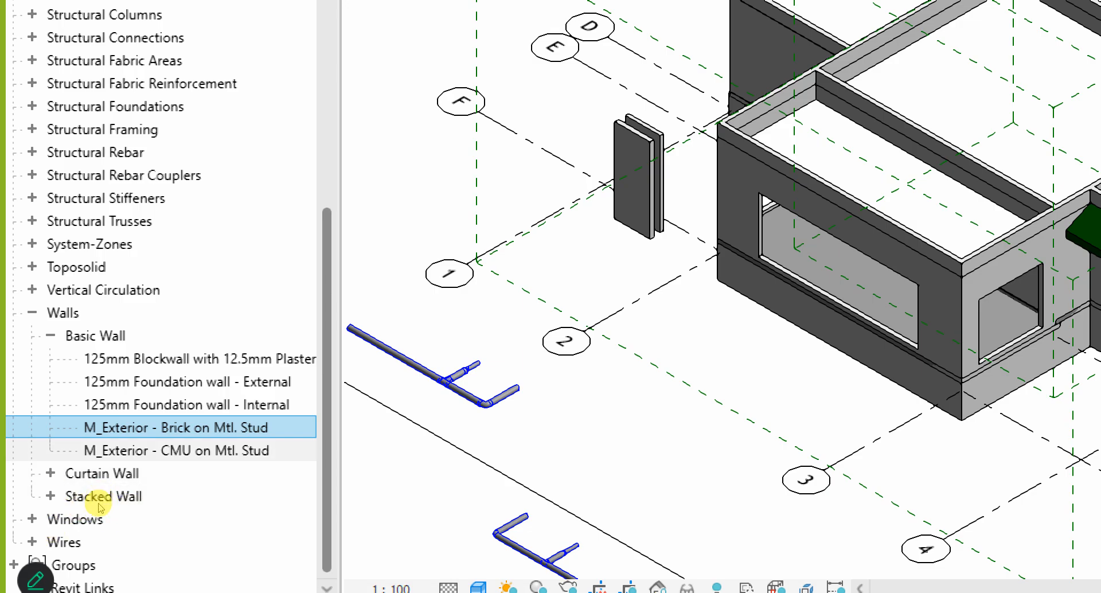
{"action": "left_click", "coordinate": [197, 451]}
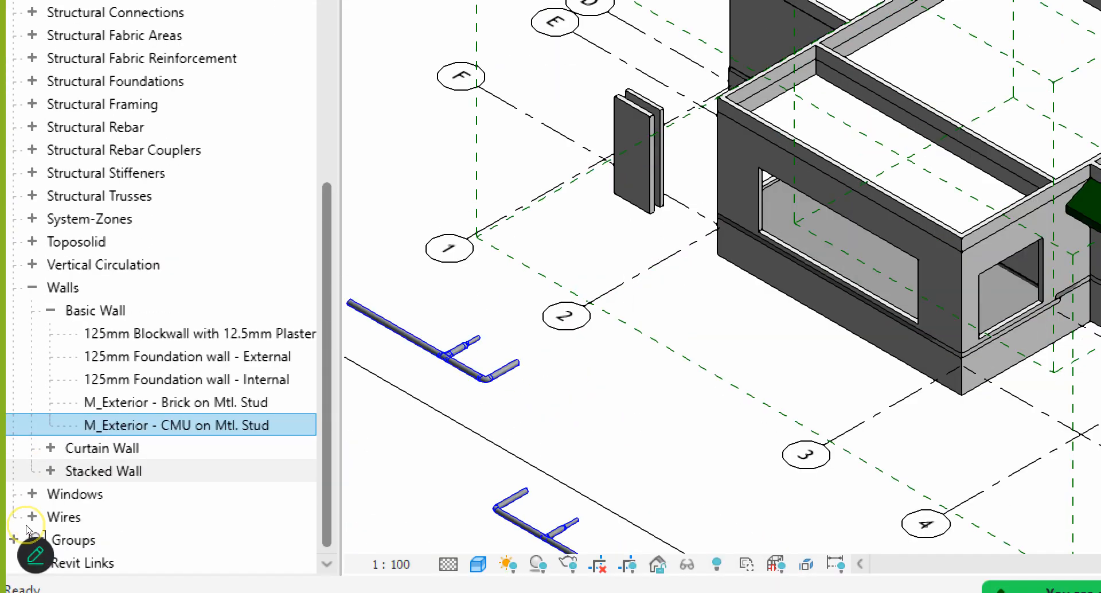
Step: Return to the beginning of the project browser and close the Magnifier
{"action": "left_click", "coordinate": [27, 524]}
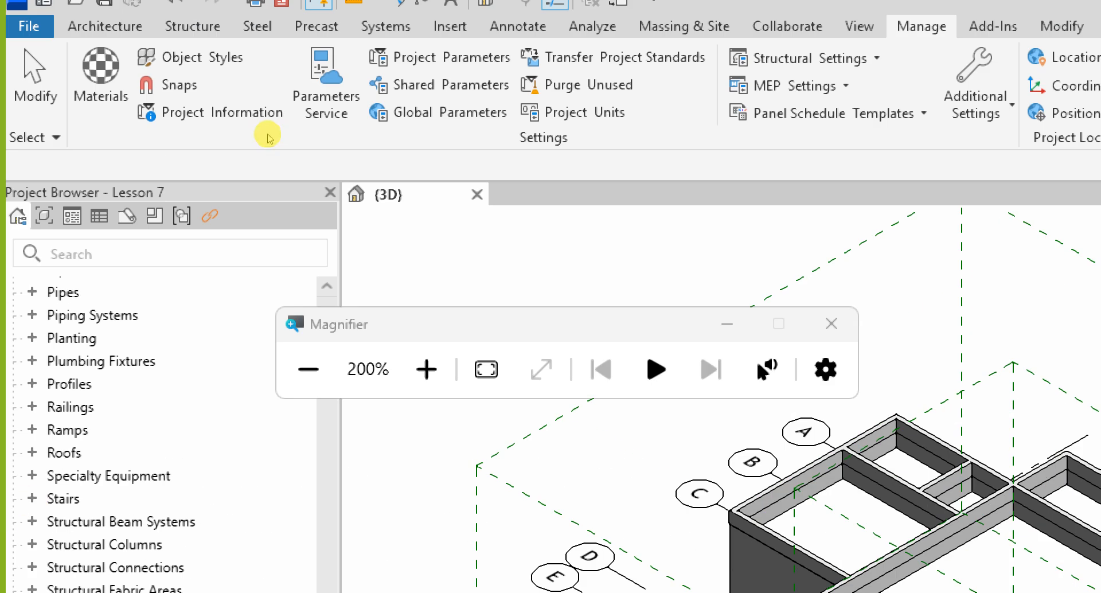
{"action": "scroll", "coordinate": [96, 176], "scroll_direction": "up", "scroll_amount": 12}
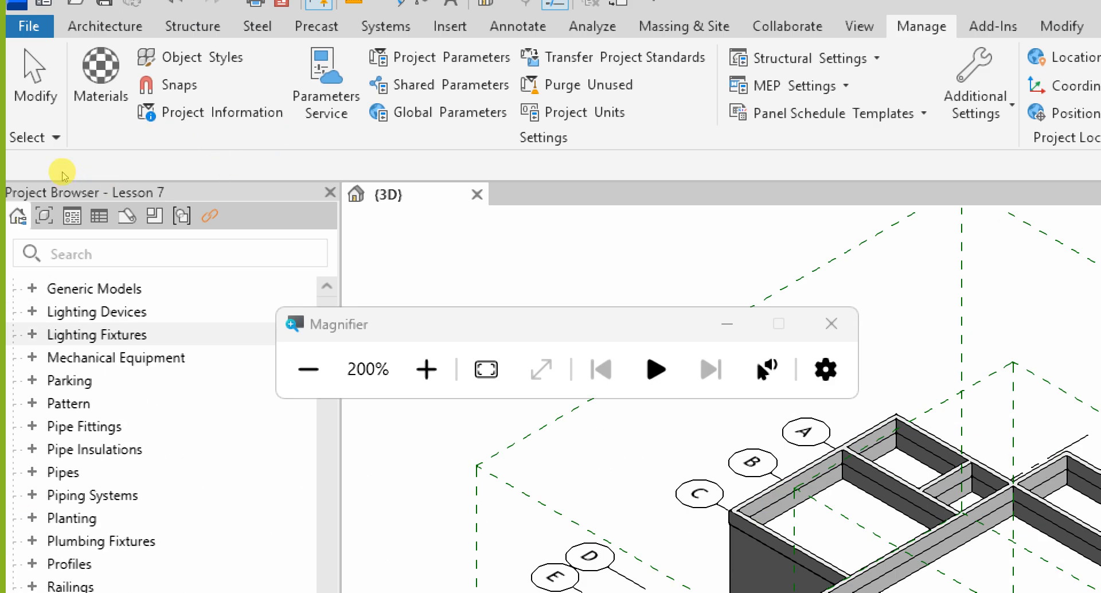
{"action": "scroll", "coordinate": [59, 174], "scroll_direction": "up", "scroll_amount": 2}
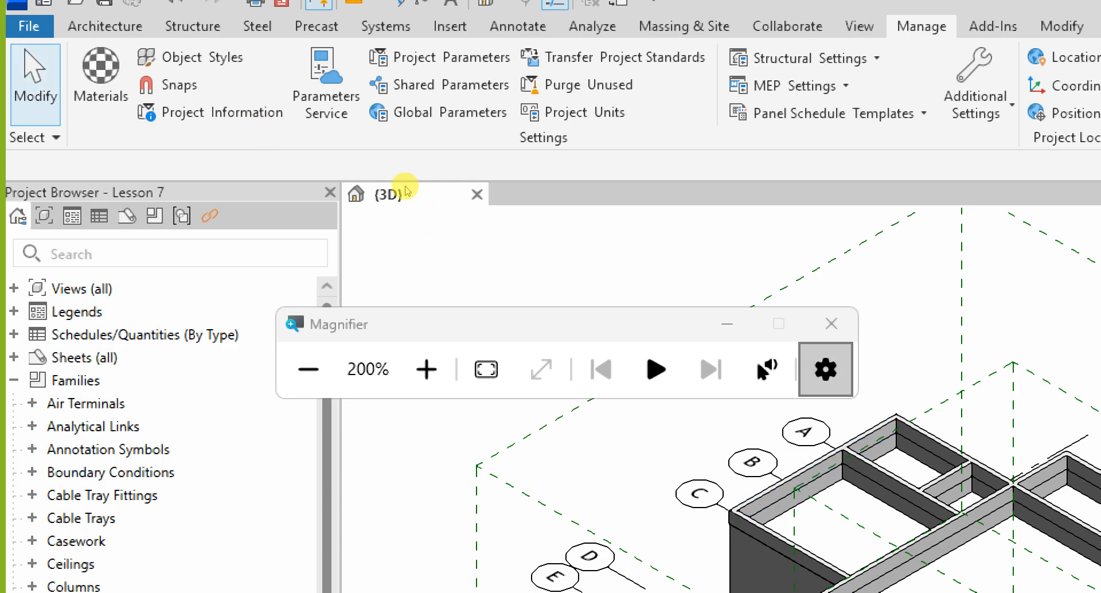
{"action": "left_click", "coordinate": [831, 324]}
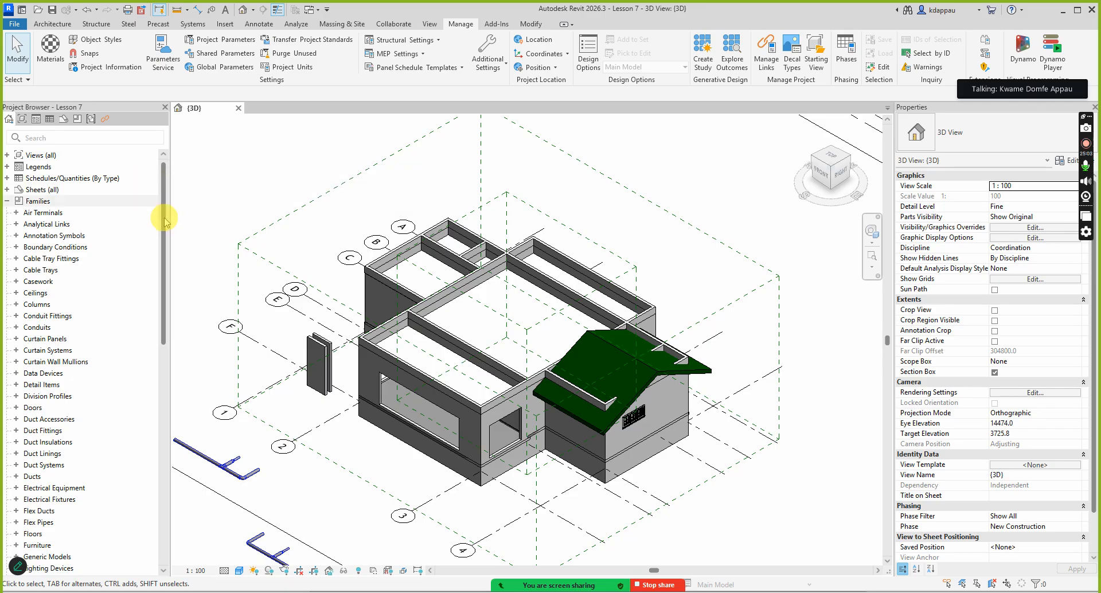
Step: Lower the upper face of the 3D view's section box until only the foundation walls are left in the cut model
{"action": "scroll", "coordinate": [450, 272], "scroll_direction": "down", "scroll_amount": 5}
{"action": "scroll", "coordinate": [452, 274], "scroll_direction": "down", "scroll_amount": 2}
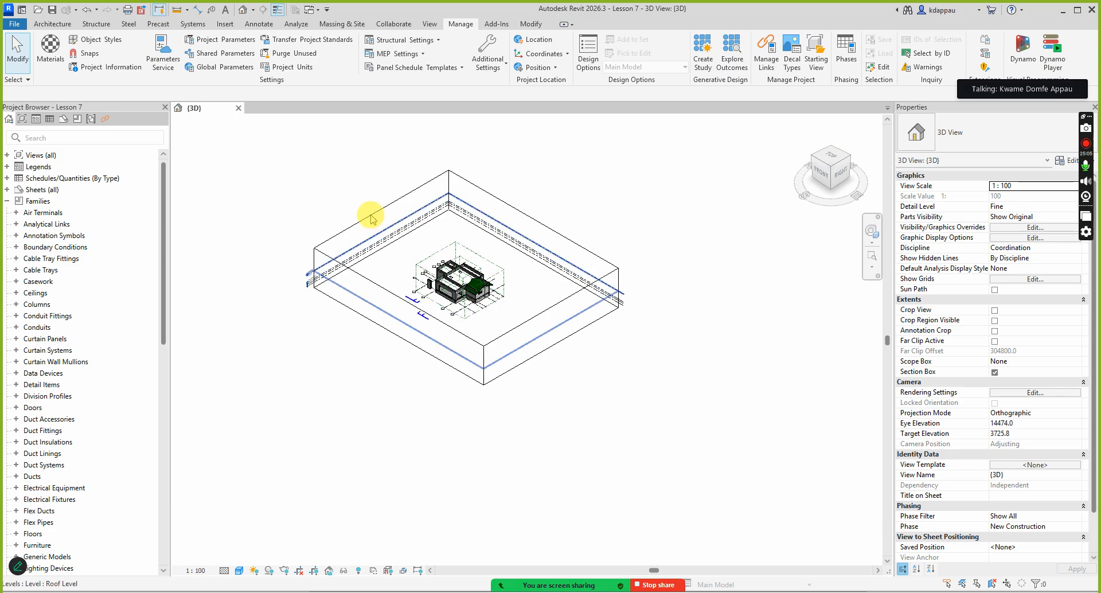
{"action": "left_click", "coordinate": [369, 216]}
{"action": "scroll", "coordinate": [462, 282], "scroll_direction": "up", "scroll_amount": 5}
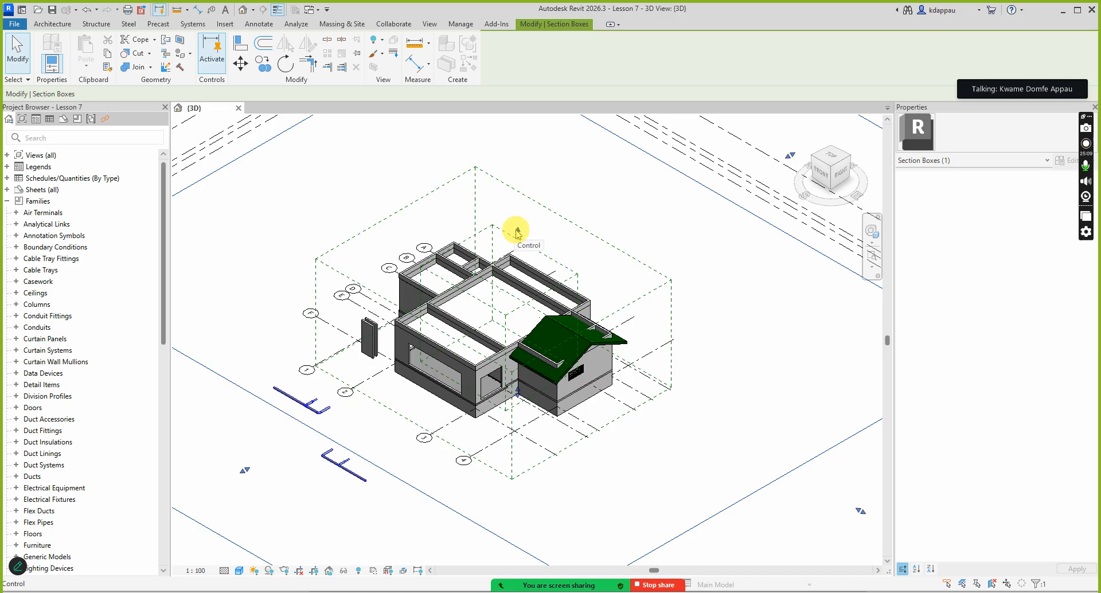
{"action": "left_click_drag", "start_coordinate": [520, 236], "coordinate": [522, 265]}
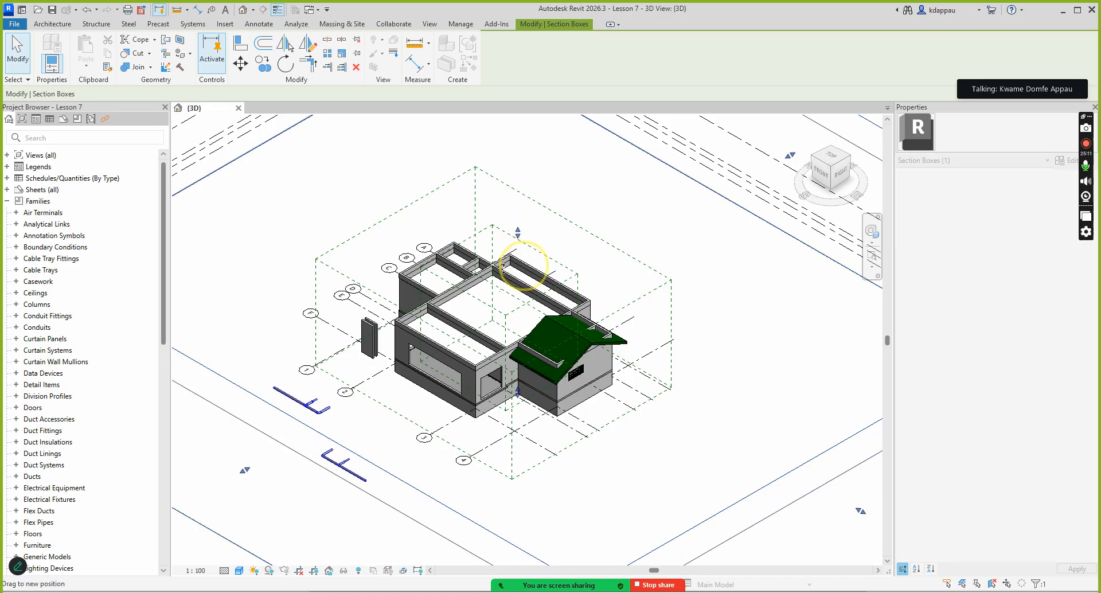
{"action": "scroll", "coordinate": [493, 276], "scroll_direction": "down", "scroll_amount": 1}
{"action": "scroll", "coordinate": [499, 278], "scroll_direction": "up", "scroll_amount": 1}
{"action": "left_click_drag", "start_coordinate": [510, 264], "coordinate": [518, 293]}
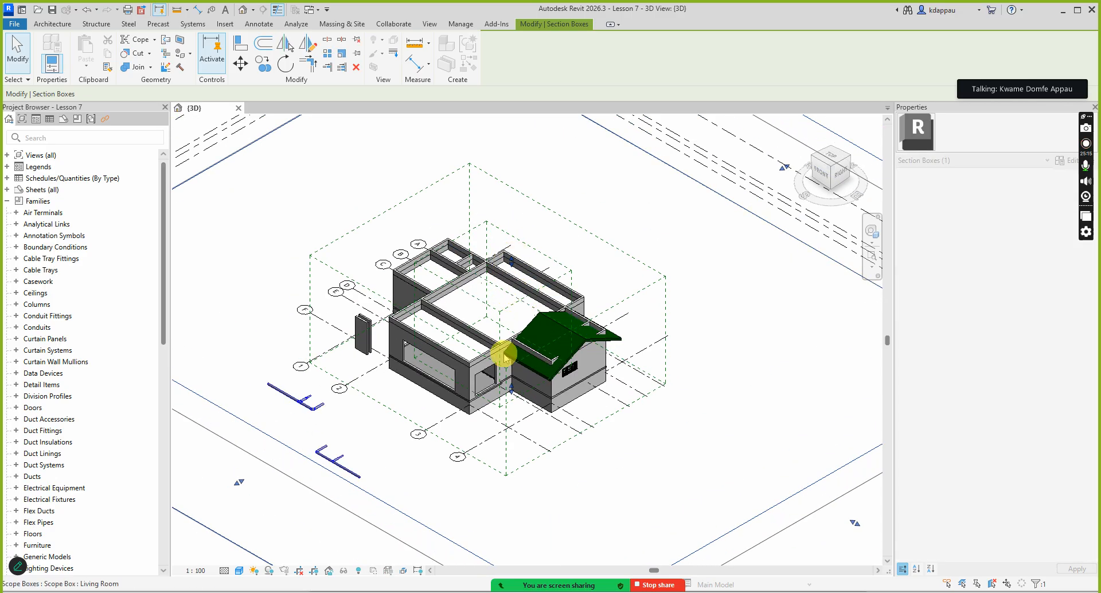
{"action": "scroll", "coordinate": [493, 332], "scroll_direction": "down", "scroll_amount": 2}
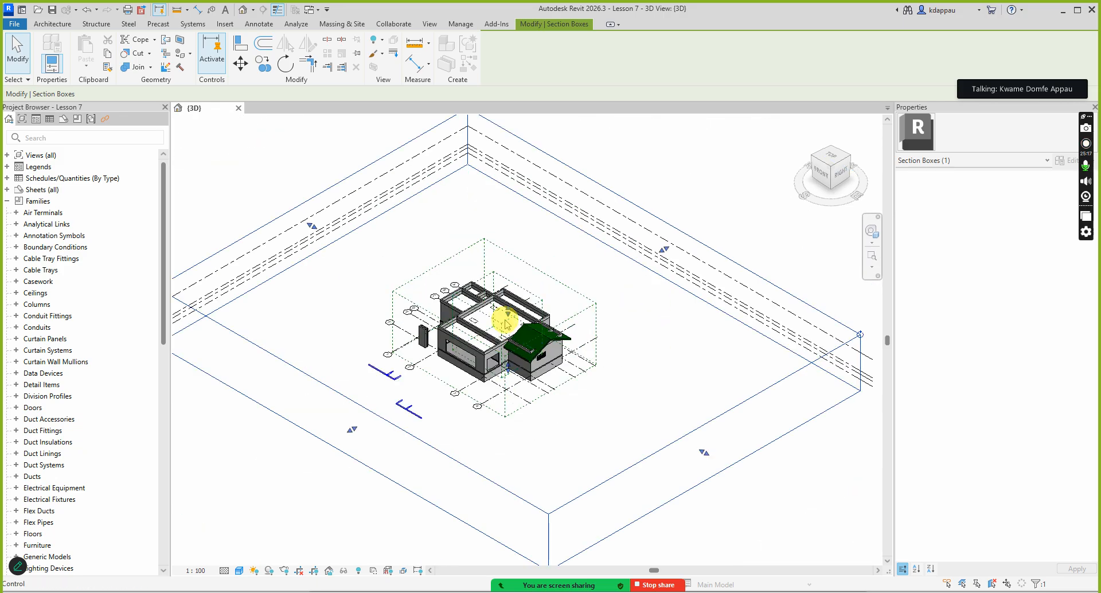
{"action": "scroll", "coordinate": [504, 324], "scroll_direction": "up", "scroll_amount": 3}
{"action": "left_click_drag", "start_coordinate": [513, 302], "coordinate": [514, 304]}
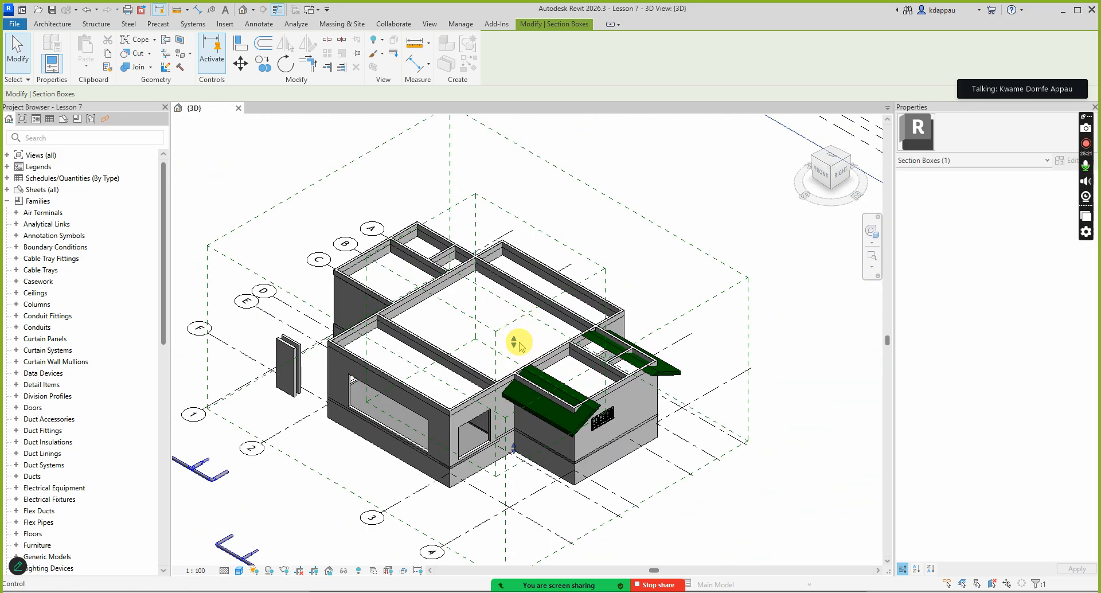
{"action": "scroll", "coordinate": [518, 342], "scroll_direction": "down", "scroll_amount": 1}
{"action": "left_click_drag", "start_coordinate": [515, 341], "coordinate": [514, 388]}
{"action": "scroll", "coordinate": [516, 378], "scroll_direction": "up", "scroll_amount": 3}
{"action": "scroll", "coordinate": [499, 381], "scroll_direction": "down", "scroll_amount": 2}
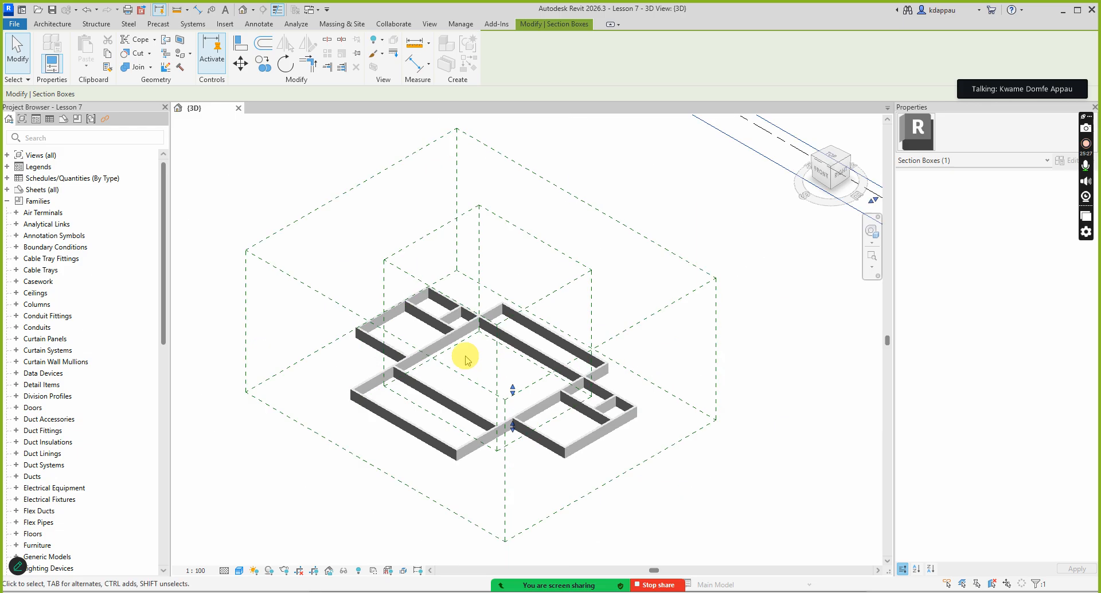
Step: Check the wall type of several outer and cross foundation walls one by one, and clear the selection
{"action": "scroll", "coordinate": [441, 367], "scroll_direction": "up", "scroll_amount": 2}
{"action": "scroll", "coordinate": [491, 390], "scroll_direction": "down", "scroll_amount": 2}
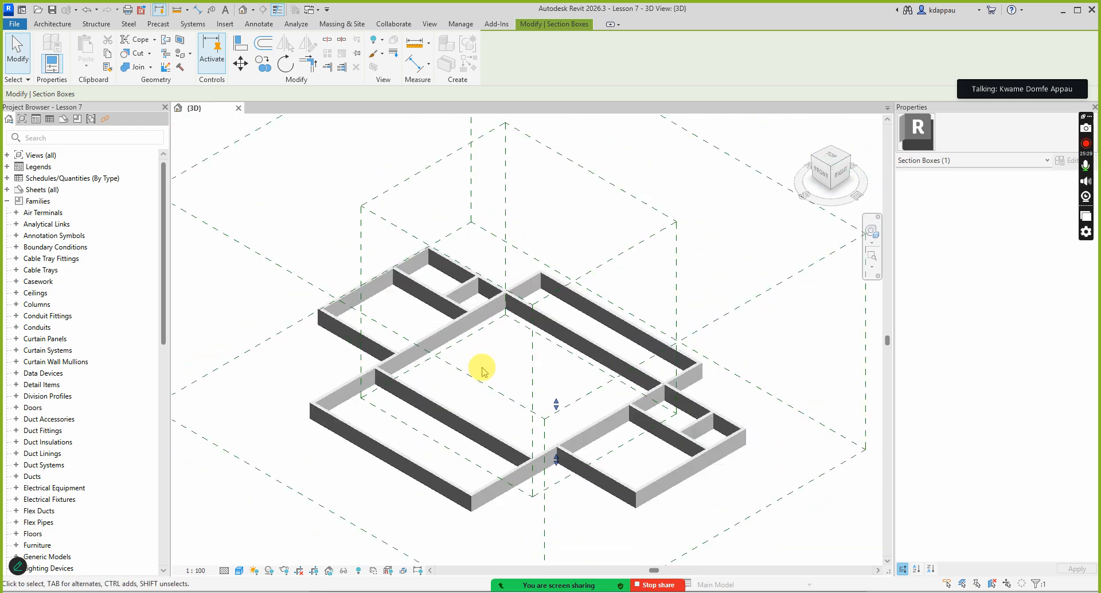
{"action": "scroll", "coordinate": [382, 419], "scroll_direction": "up", "scroll_amount": 2}
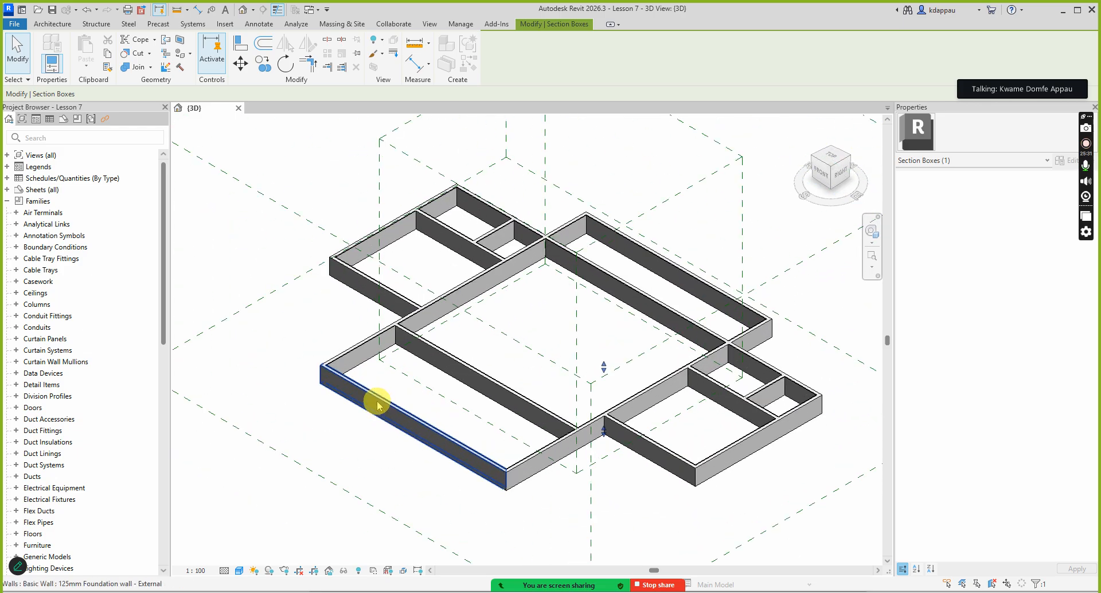
{"action": "left_click", "coordinate": [377, 404]}
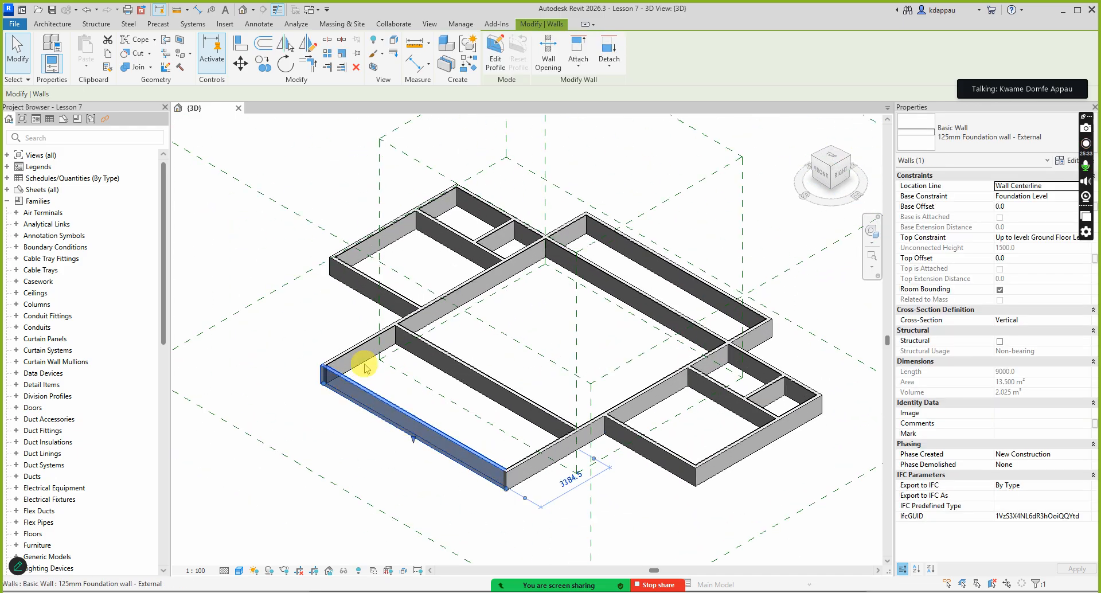
{"action": "left_click", "coordinate": [353, 289]}
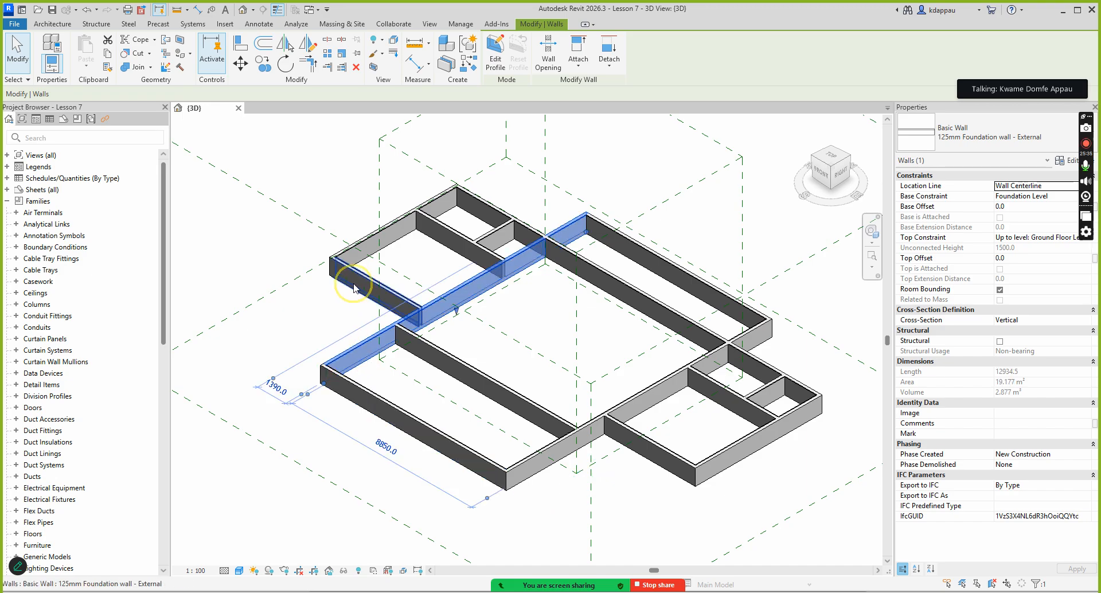
{"action": "left_click", "coordinate": [543, 244]}
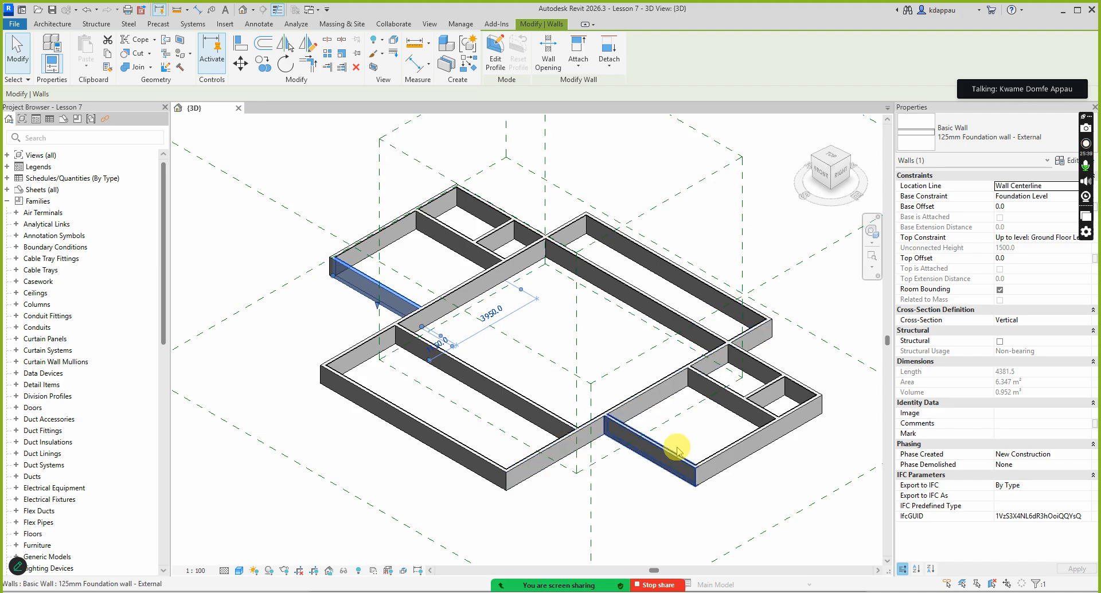
{"action": "scroll", "coordinate": [451, 340], "scroll_direction": "down", "scroll_amount": 2}
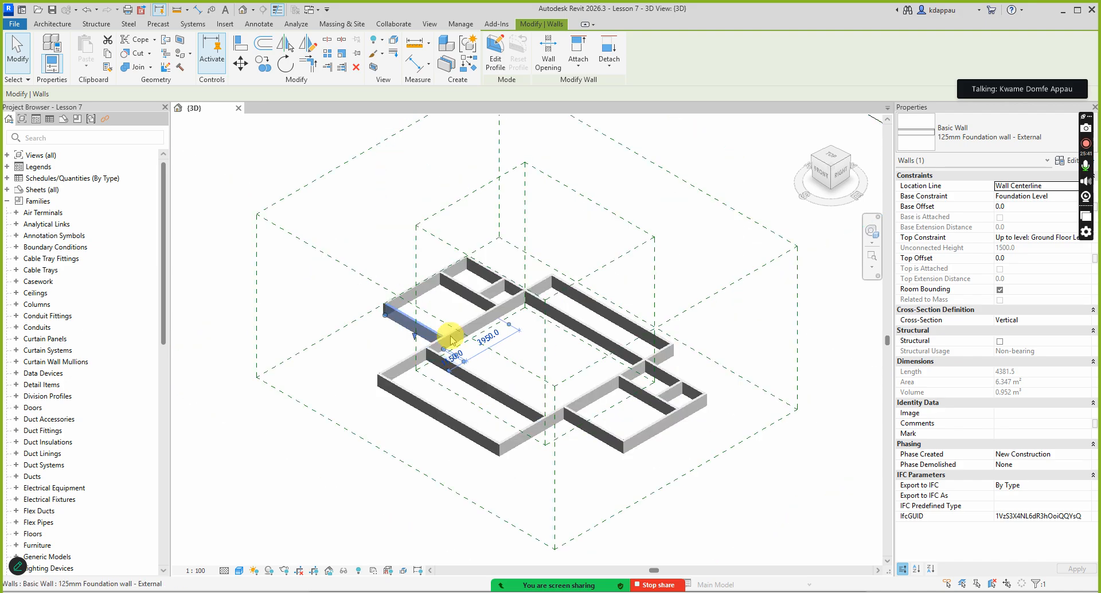
{"action": "scroll", "coordinate": [493, 396], "scroll_direction": "up", "scroll_amount": 3}
{"action": "key", "text": "Escape"}
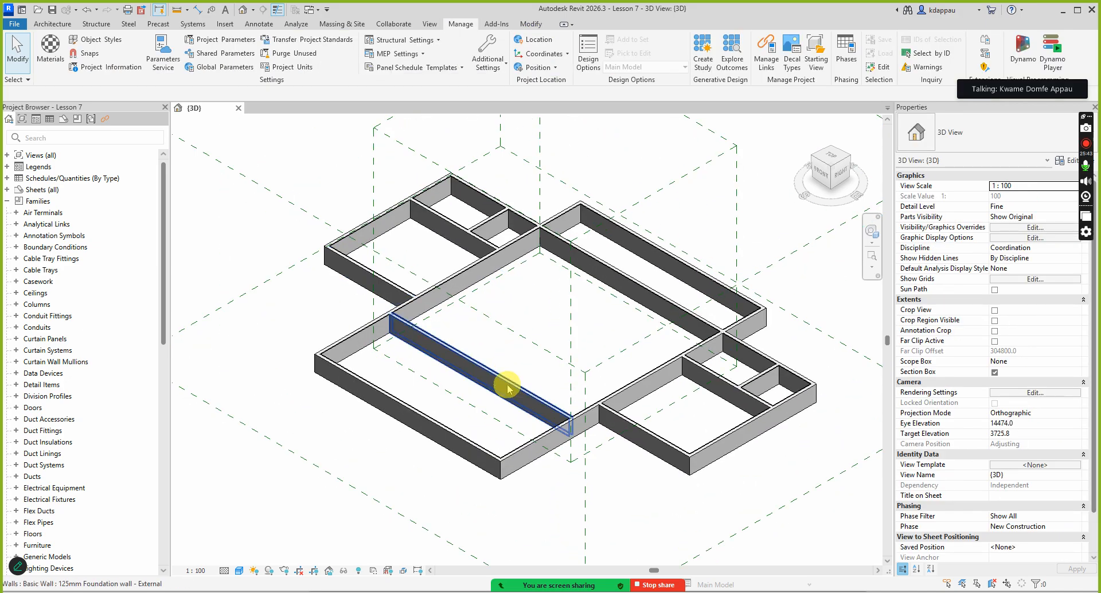
Step: Check the wall type of the interior foundation wall parallel to the long front wall, and clear the selection
{"action": "left_click", "coordinate": [507, 387]}
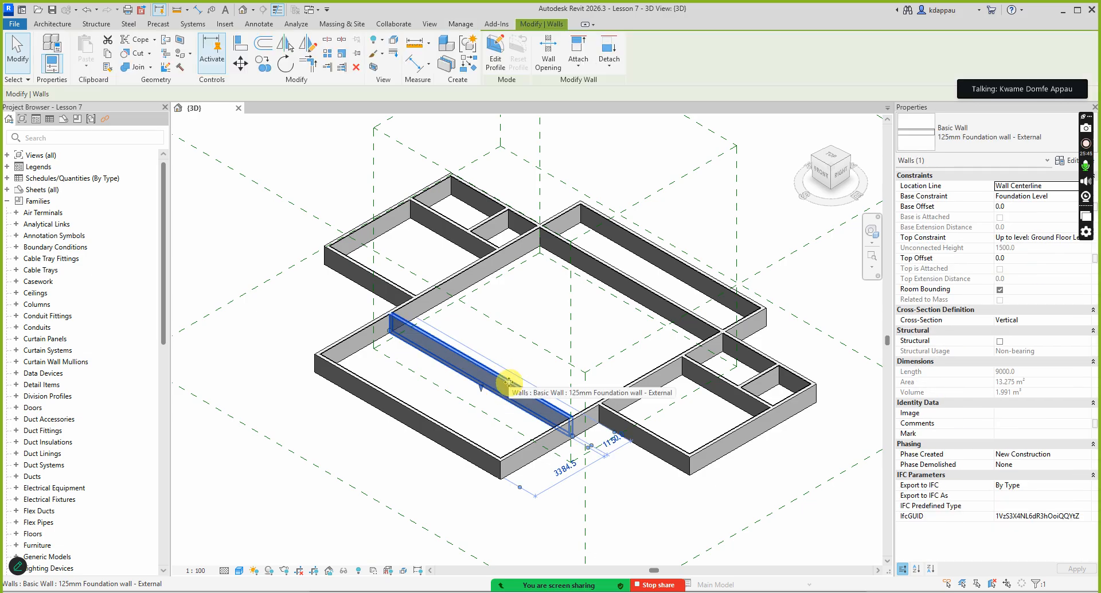
{"action": "left_click", "coordinate": [523, 315]}
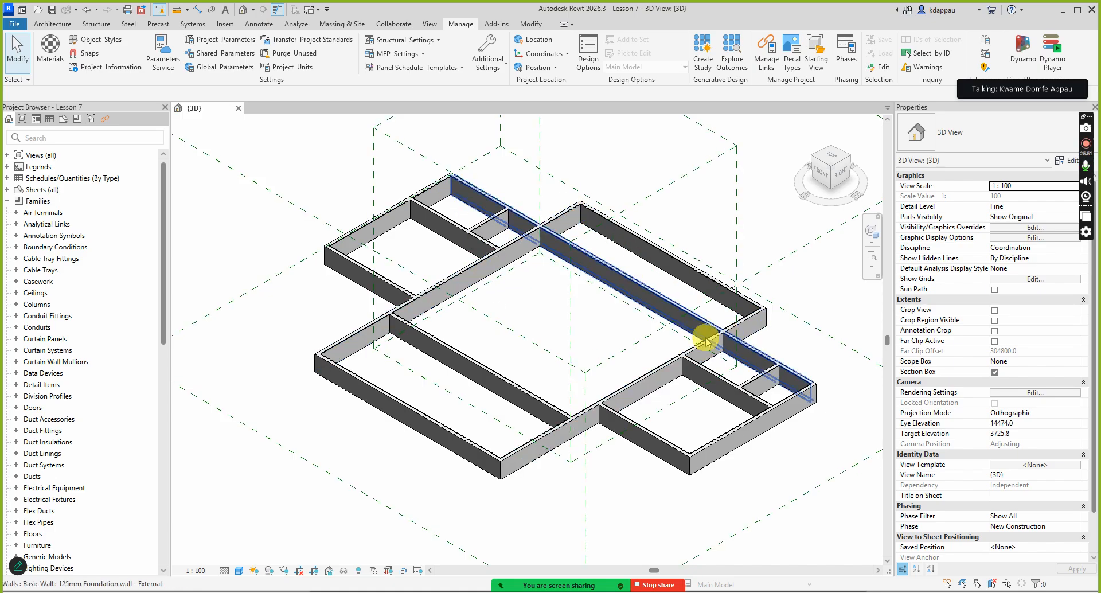
{"action": "scroll", "coordinate": [463, 307], "scroll_direction": "down", "scroll_amount": 3}
{"action": "scroll", "coordinate": [557, 285], "scroll_direction": "up", "scroll_amount": 4}
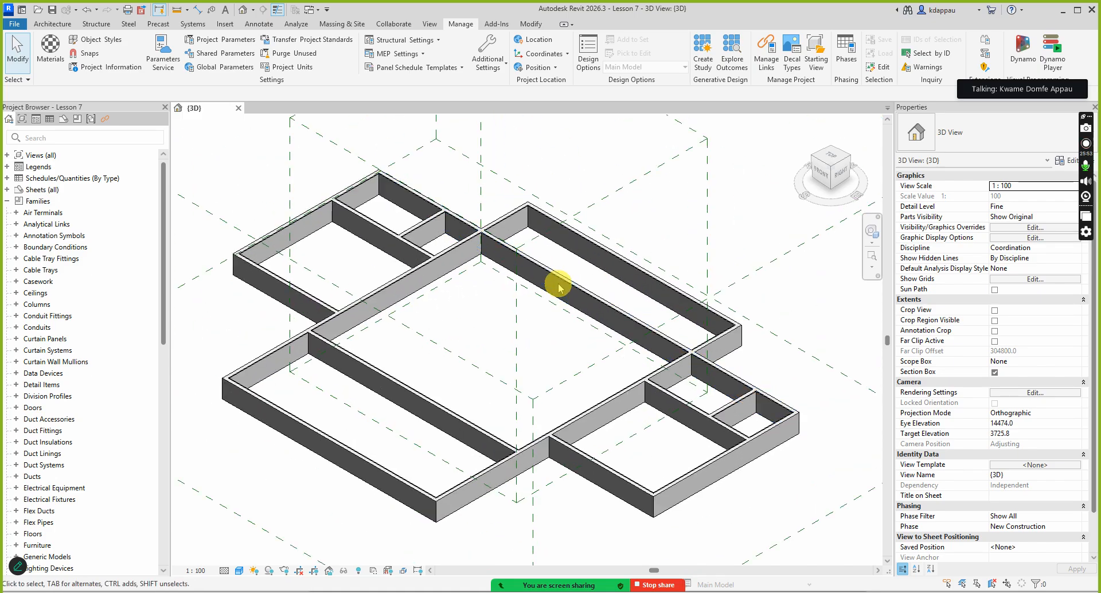
Step: Select the long continuous foundation wall running through the whole building and examine its extent from end to end
{"action": "left_click", "coordinate": [559, 287]}
{"action": "scroll", "coordinate": [373, 322], "scroll_direction": "down", "scroll_amount": 2}
{"action": "scroll", "coordinate": [386, 277], "scroll_direction": "up", "scroll_amount": 2}
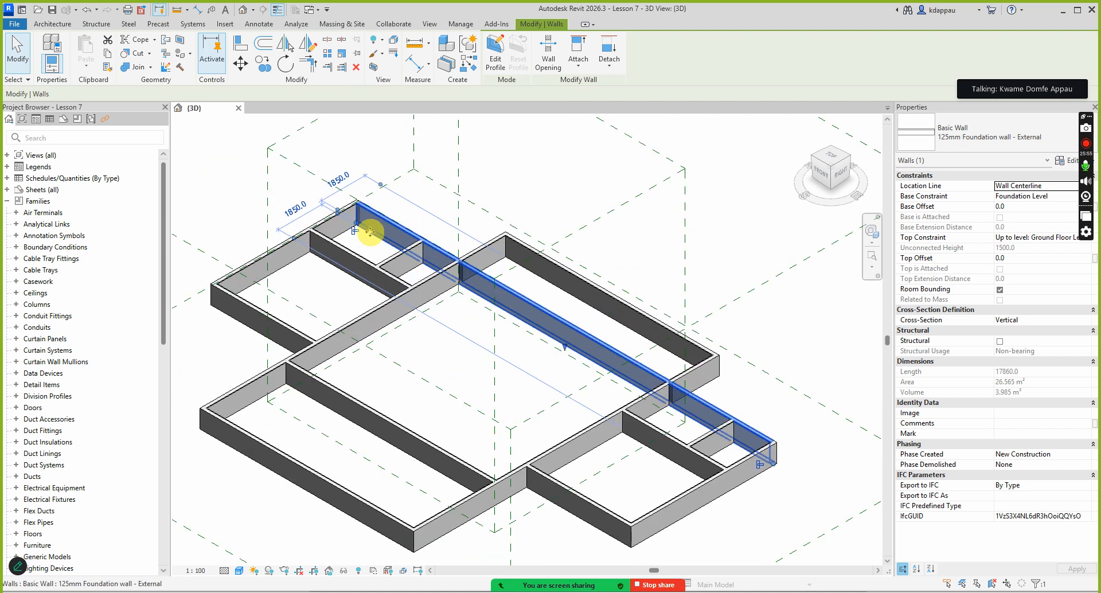
{"action": "scroll", "coordinate": [355, 206], "scroll_direction": "down", "scroll_amount": 2}
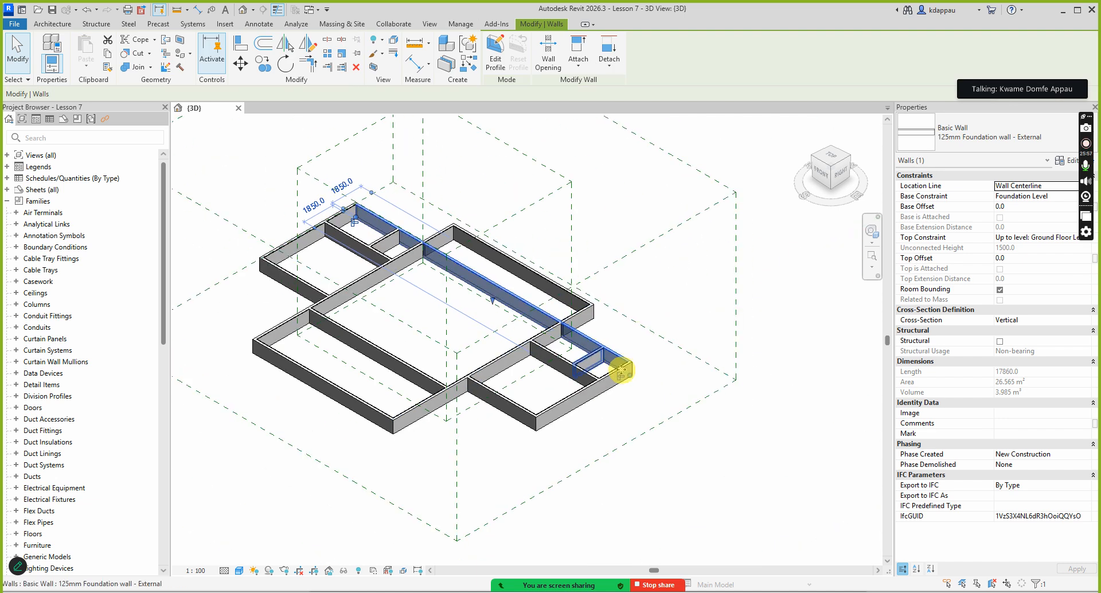
{"action": "scroll", "coordinate": [482, 286], "scroll_direction": "up", "scroll_amount": 4}
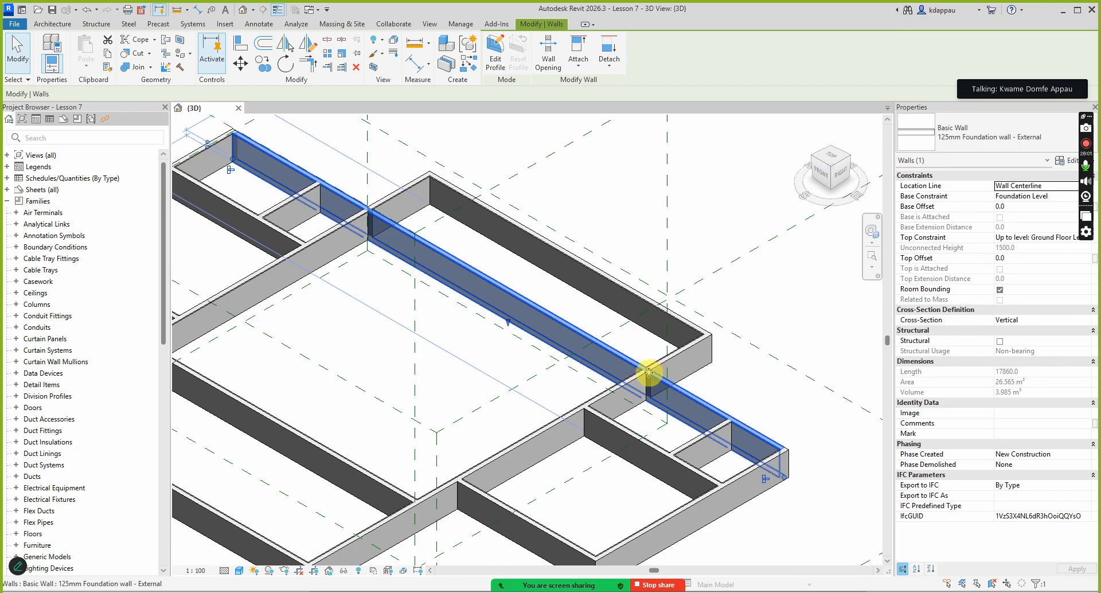
{"action": "scroll", "coordinate": [401, 235], "scroll_direction": "down", "scroll_amount": 3}
{"action": "scroll", "coordinate": [406, 238], "scroll_direction": "up", "scroll_amount": 2}
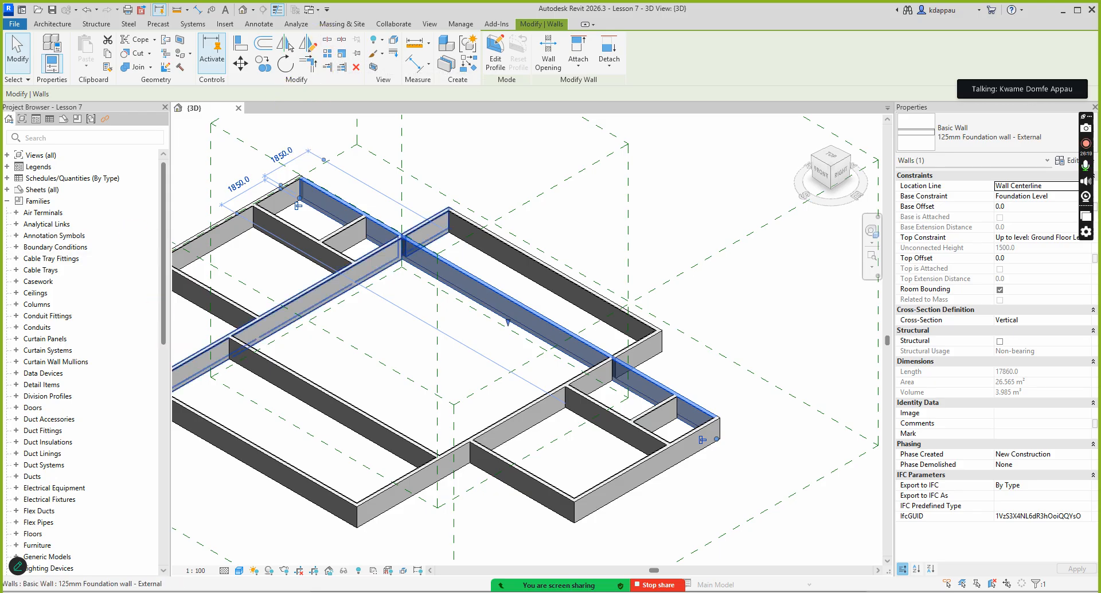
Step: Search Windows for the Magnifier and open it
{"action": "mouse_move", "coordinate": [550, 584]}
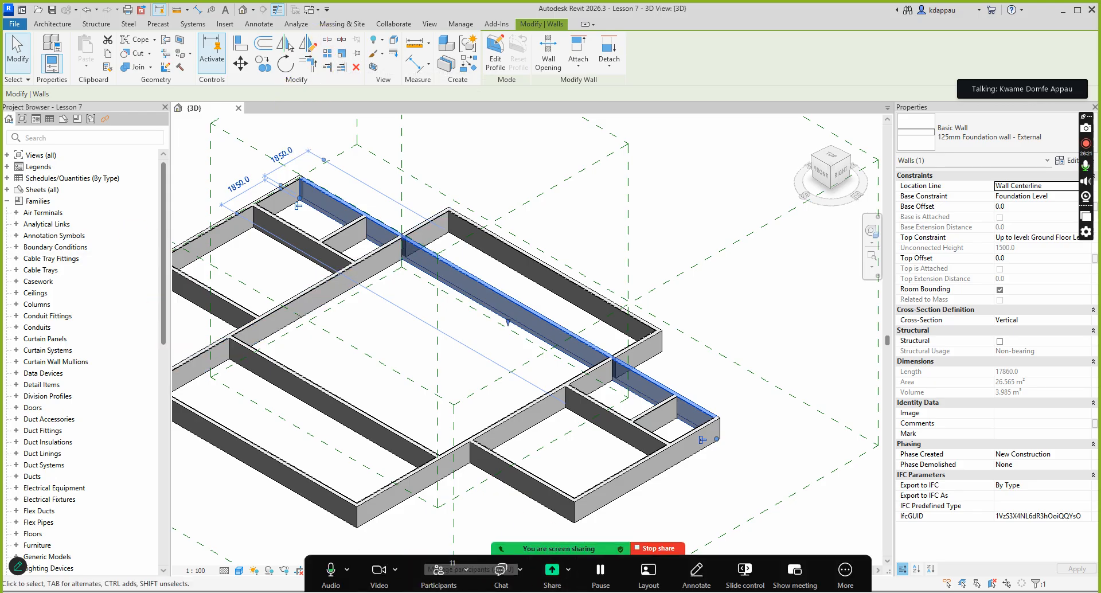
{"action": "key", "text": "super+s"}
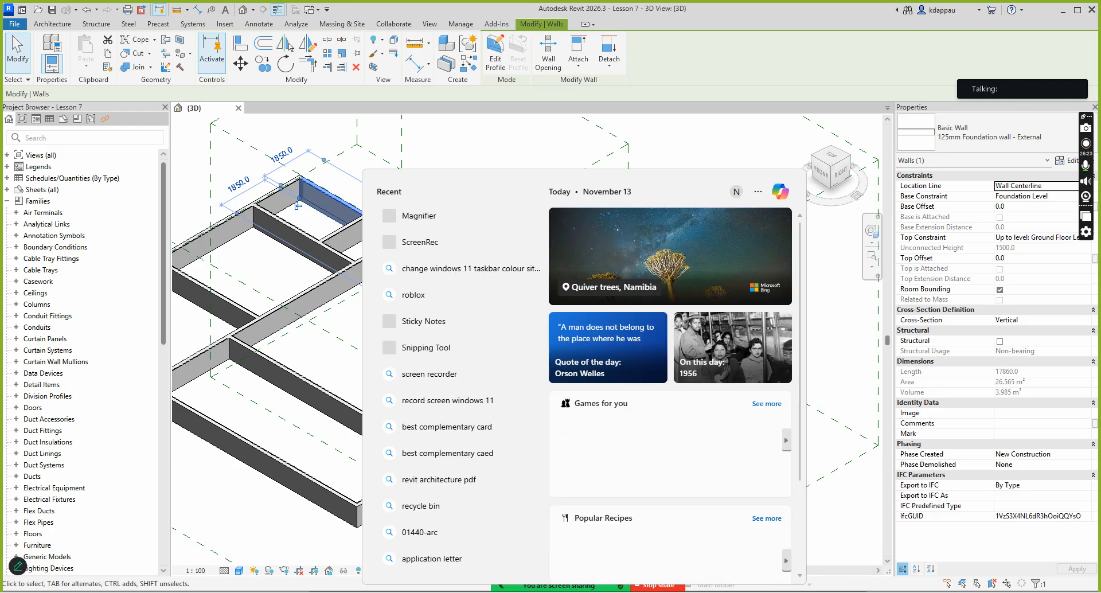
{"action": "type", "text": "ma"}
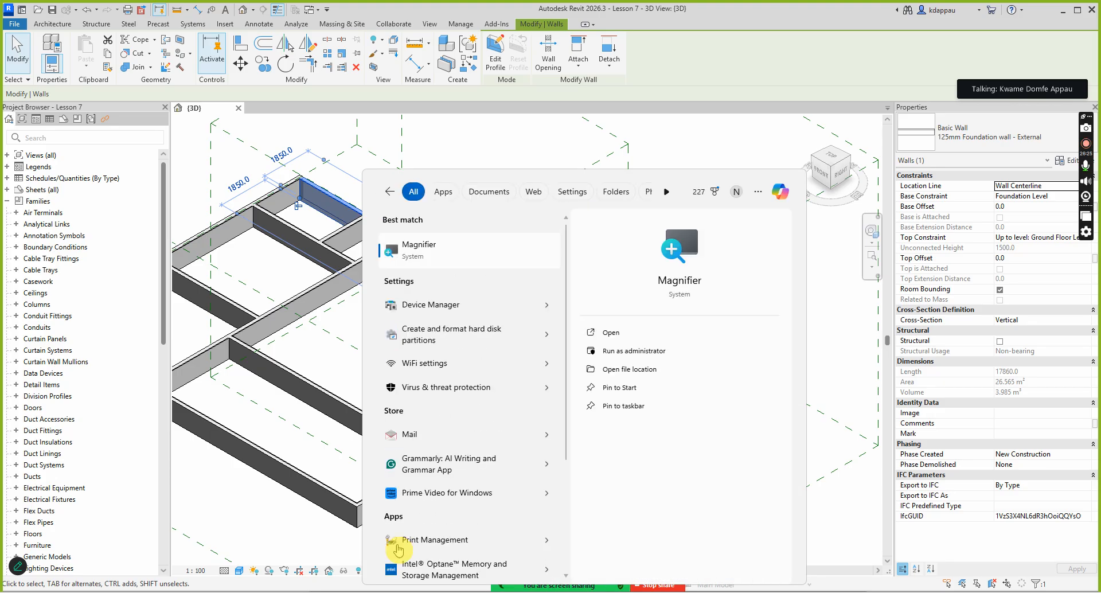
{"action": "type", "text": "g"}
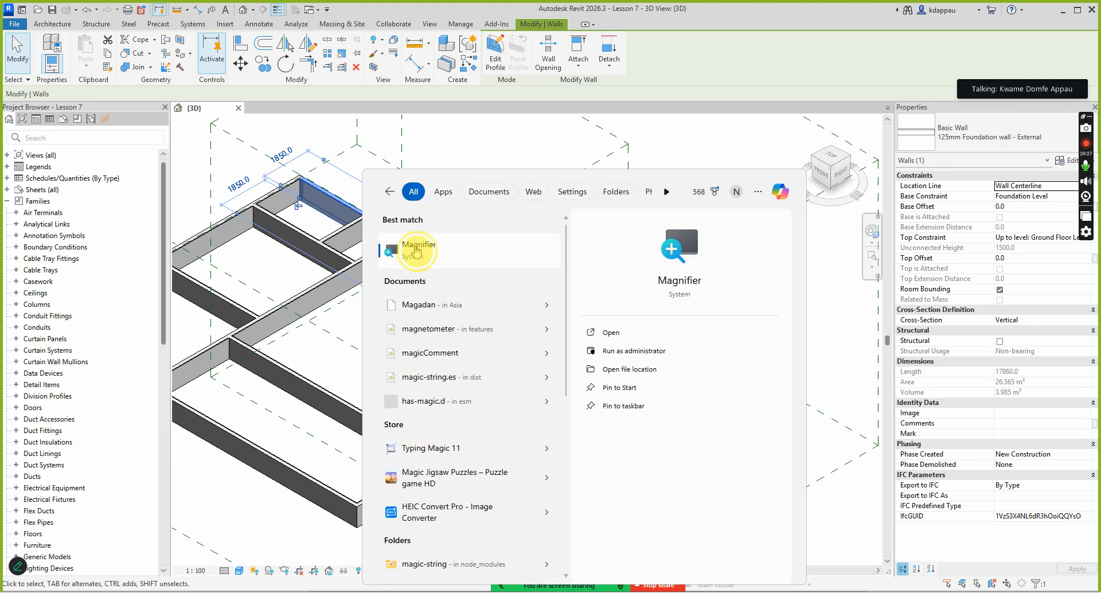
{"action": "left_click", "coordinate": [417, 264]}
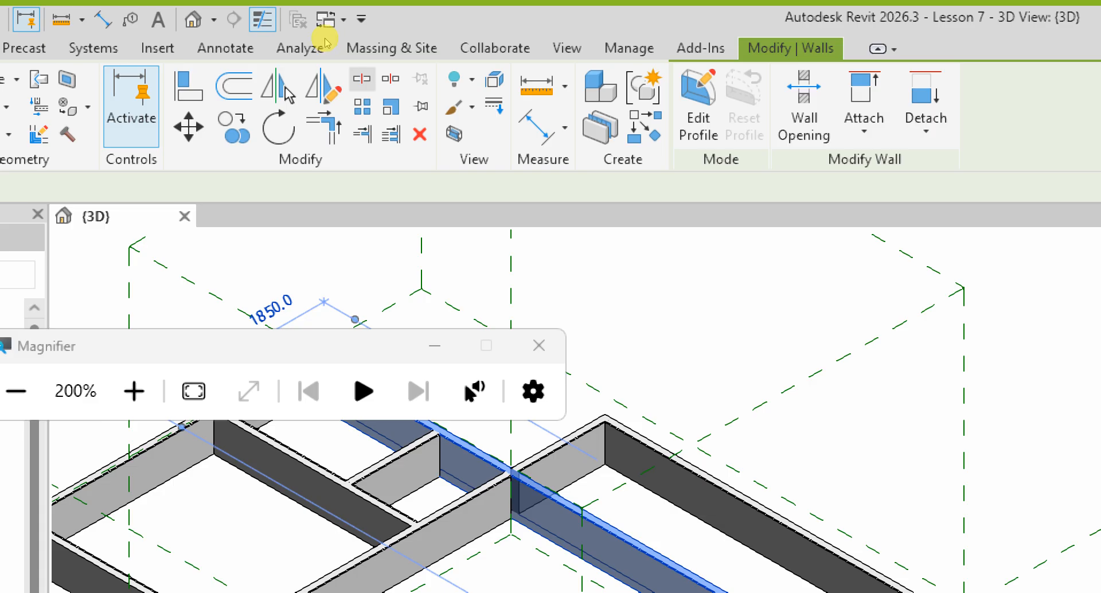
Step: Minimize the Magnifier and split the long continuous foundation wall within its middle stretch using Split Element with Delete Inner Segment enabled
{"action": "key", "text": "s"}
{"action": "key", "text": "l"}
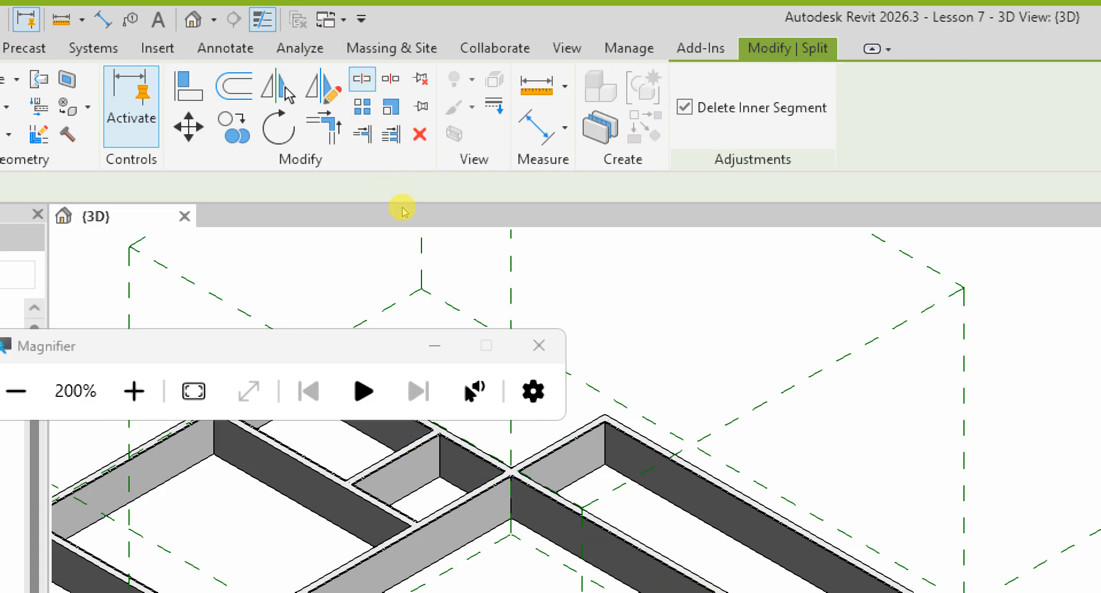
{"action": "key", "text": "z"}
{"action": "key", "text": "f"}
{"action": "left_click", "coordinate": [434, 345]}
{"action": "scroll", "coordinate": [495, 383], "scroll_direction": "up", "scroll_amount": 4}
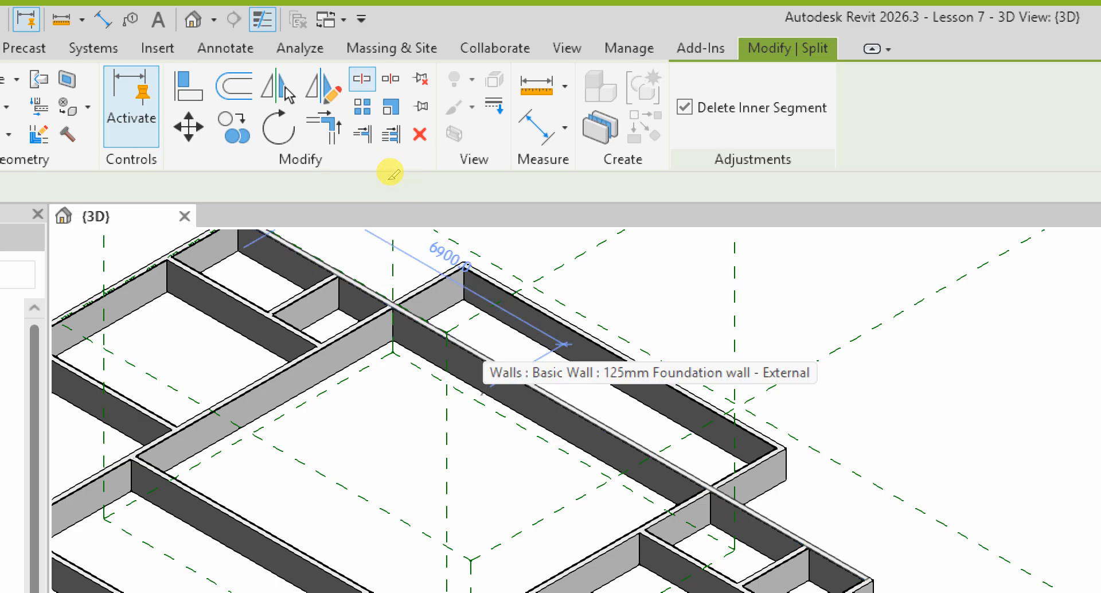
{"action": "left_click", "coordinate": [395, 177]}
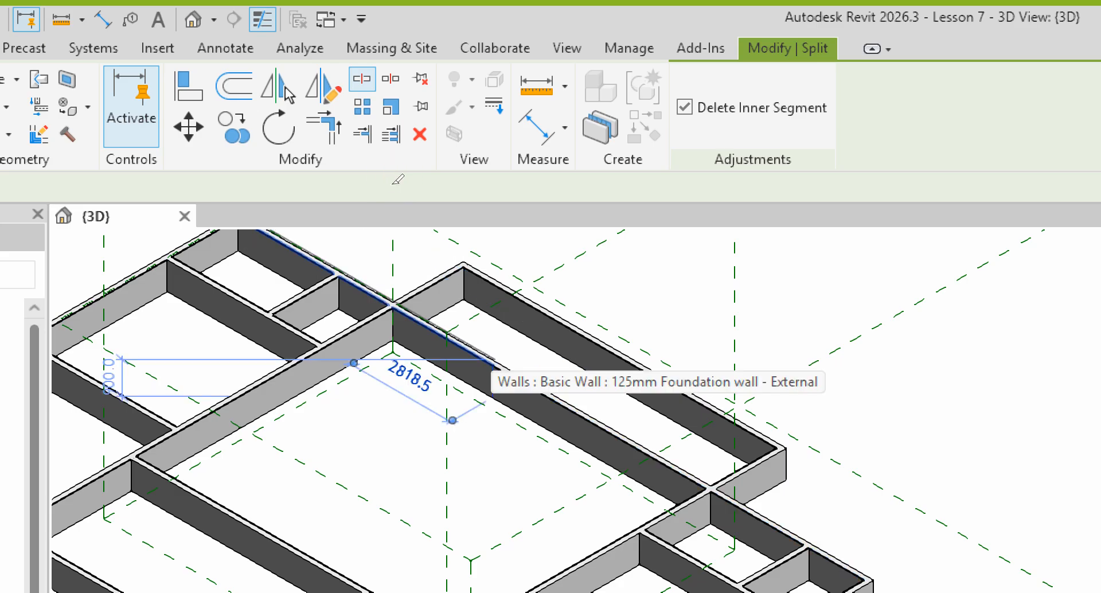
Step: End the split command and select each half of the split foundation wall in turn to check the break
{"action": "key", "text": "Escape"}
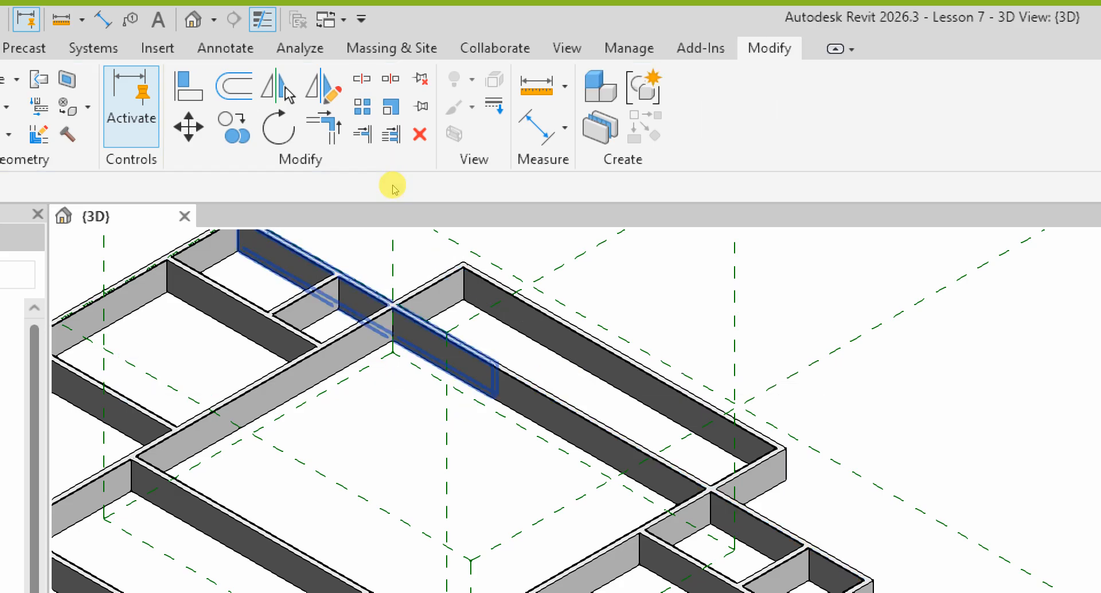
{"action": "scroll", "coordinate": [382, 192], "scroll_direction": "down", "scroll_amount": 2}
{"action": "scroll", "coordinate": [392, 198], "scroll_direction": "up", "scroll_amount": 1}
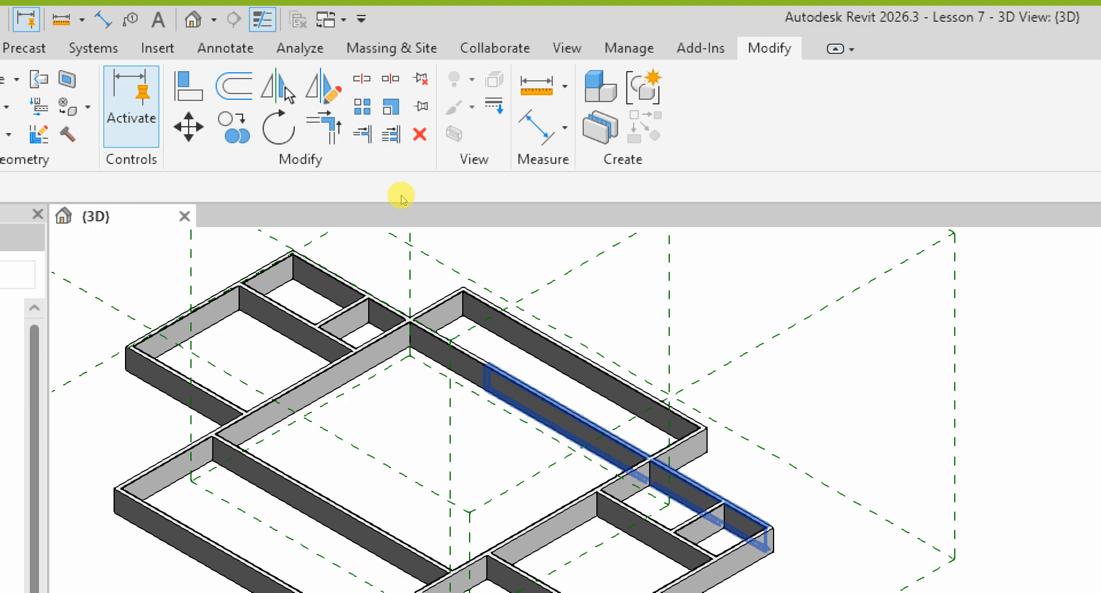
{"action": "left_click", "coordinate": [402, 190]}
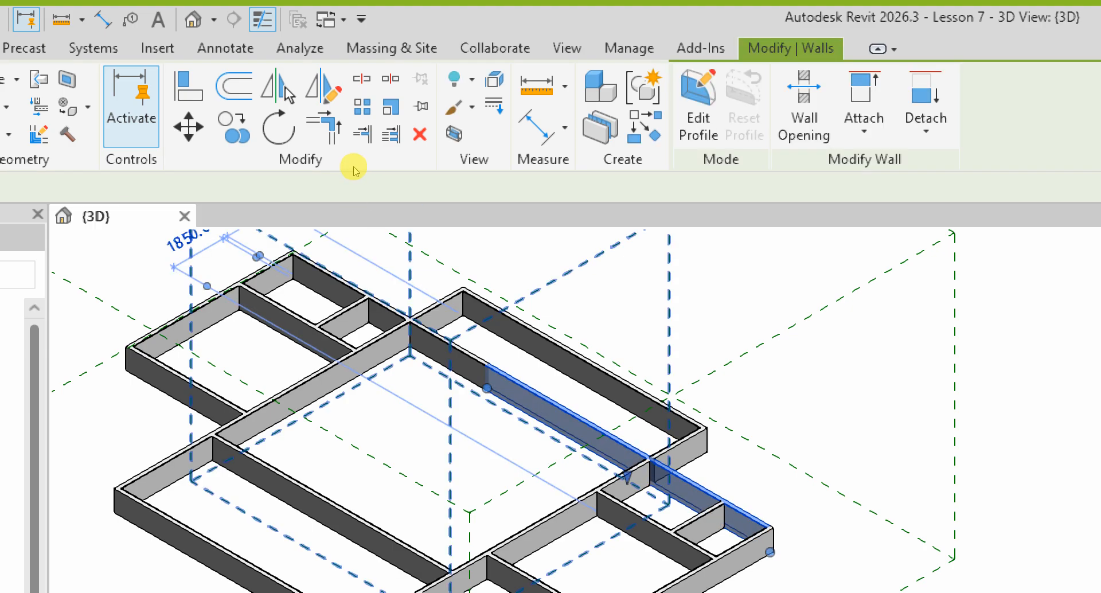
{"action": "left_click", "coordinate": [382, 179]}
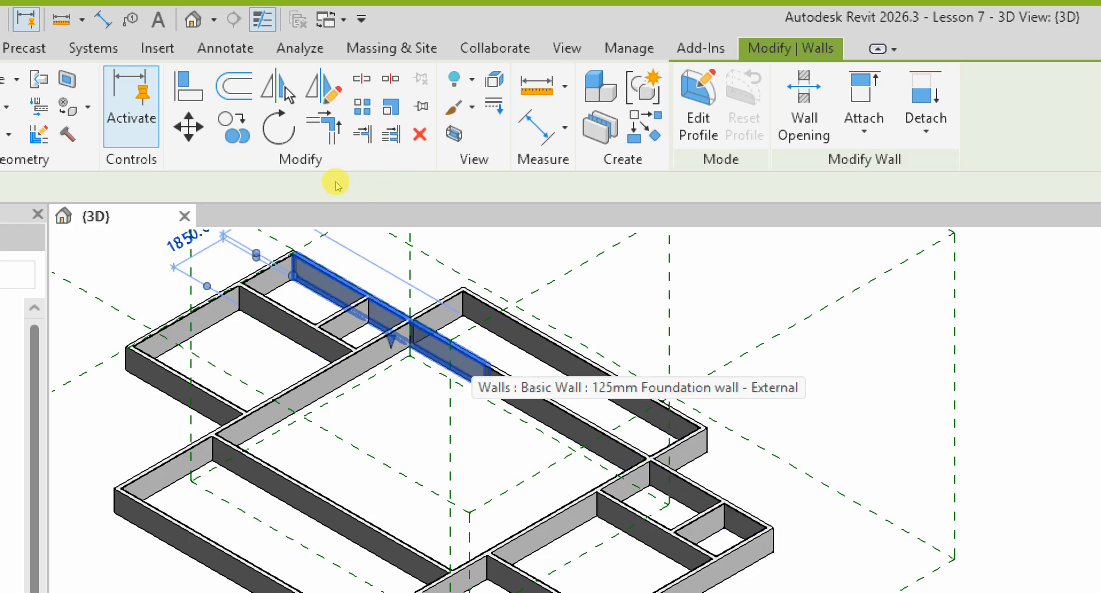
Step: Trim the half without the cantilevered stub back to its crossing foundation wall with Trim/Extend Single Element, keeping the portion outside the central room
{"action": "scroll", "coordinate": [310, 187], "scroll_direction": "down", "scroll_amount": 4}
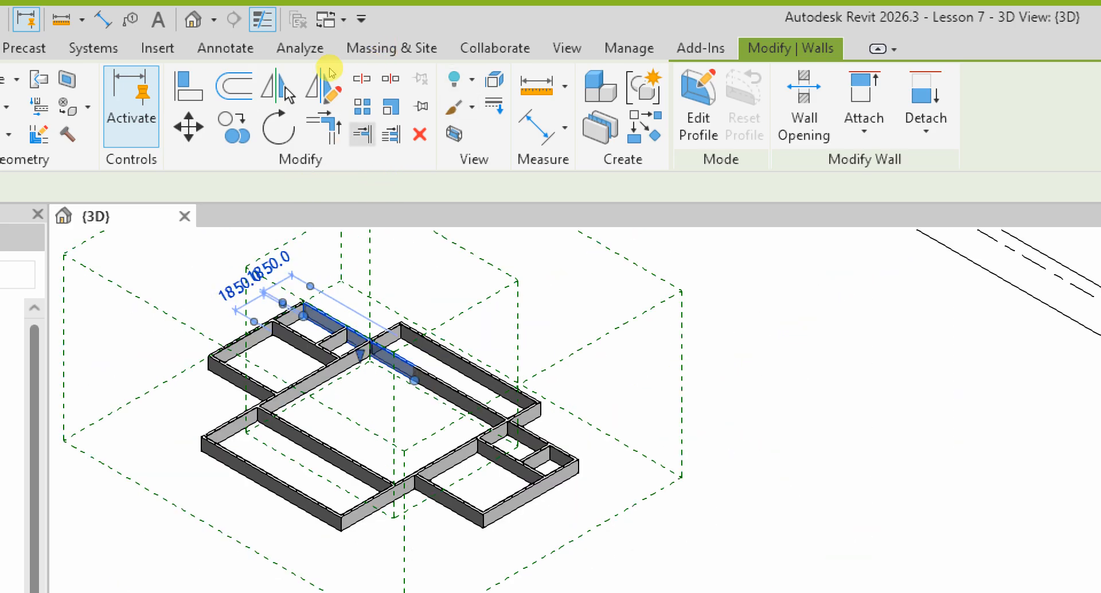
{"action": "left_click", "coordinate": [362, 135]}
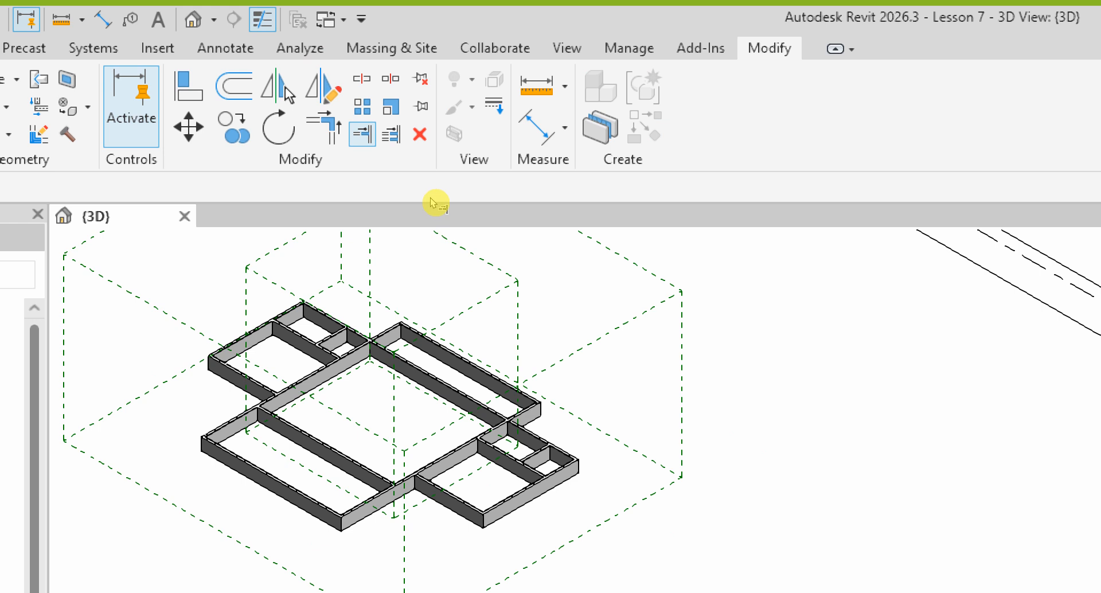
{"action": "scroll", "coordinate": [363, 236], "scroll_direction": "up", "scroll_amount": 5}
{"action": "scroll", "coordinate": [404, 224], "scroll_direction": "up", "scroll_amount": 2}
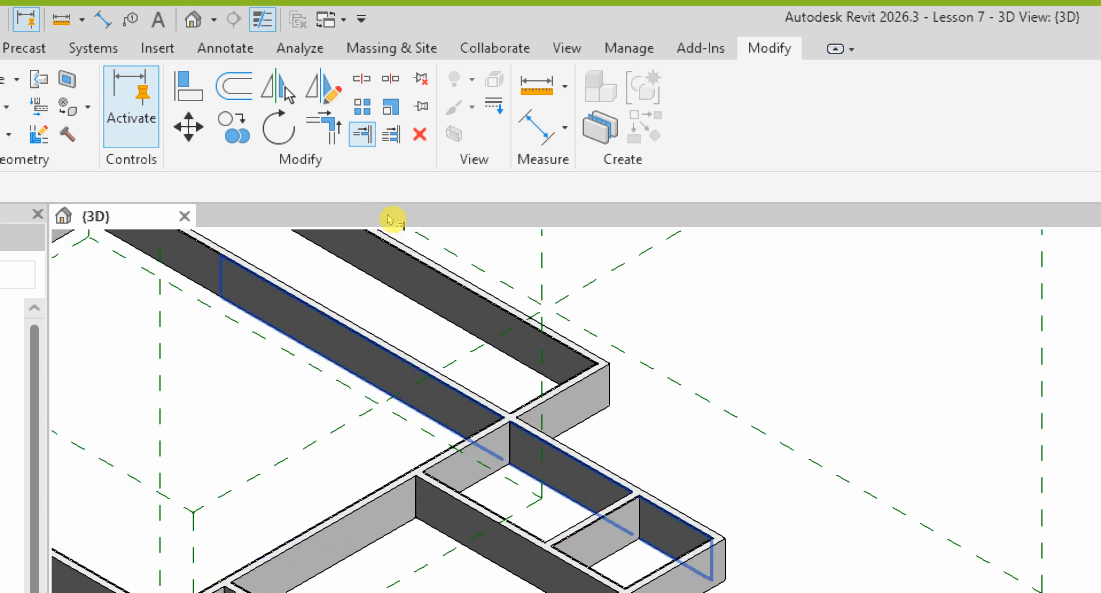
{"action": "scroll", "coordinate": [402, 213], "scroll_direction": "down", "scroll_amount": 3}
{"action": "left_click", "coordinate": [414, 199]}
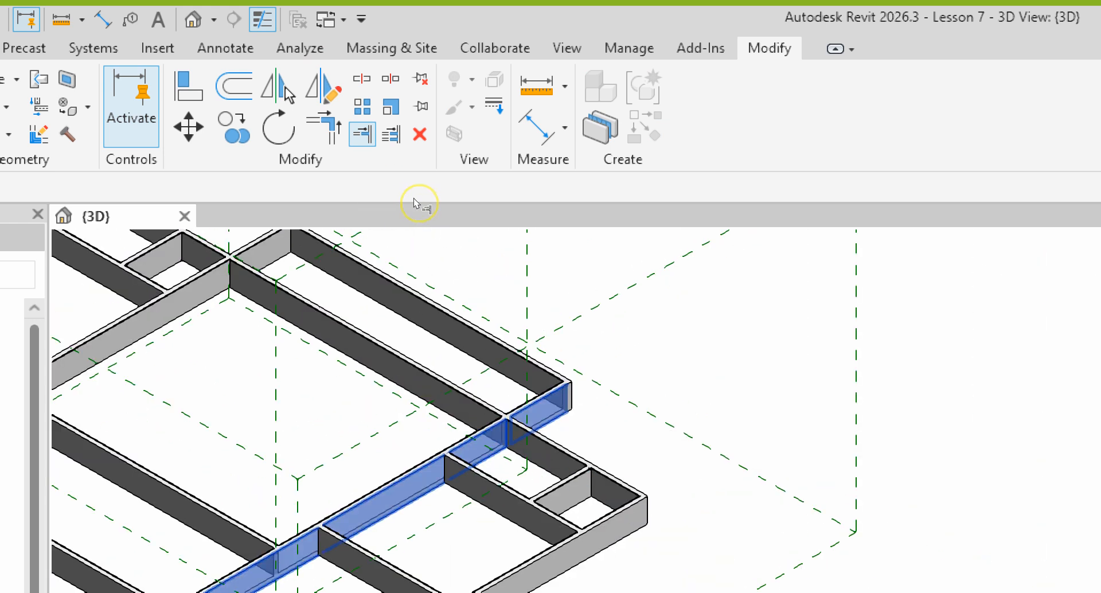
{"action": "left_click", "coordinate": [423, 228]}
{"action": "scroll", "coordinate": [423, 223], "scroll_direction": "down", "scroll_amount": 4}
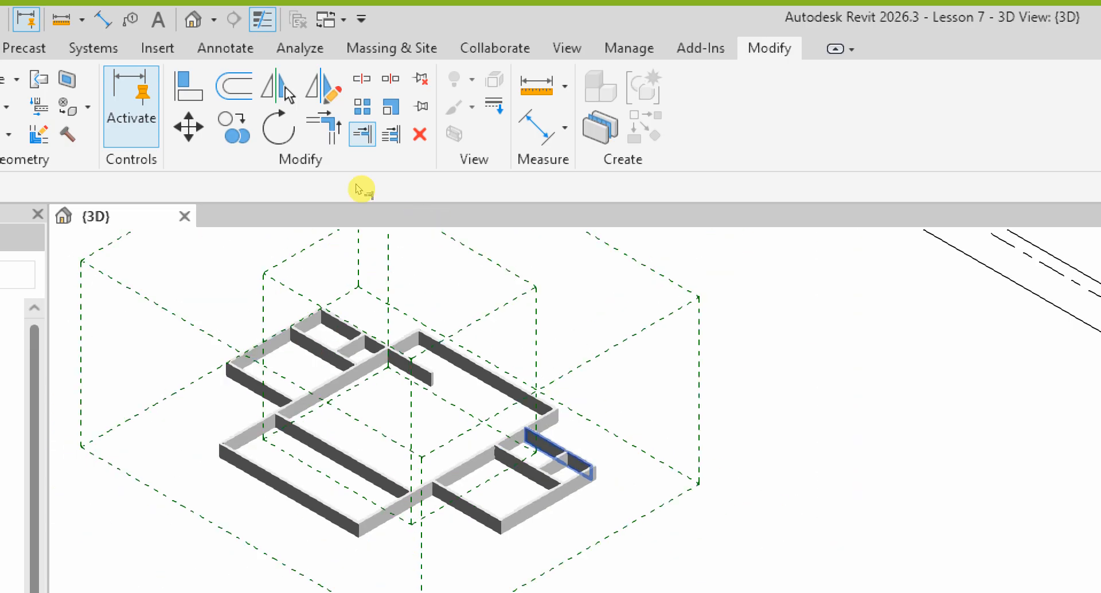
{"action": "scroll", "coordinate": [463, 239], "scroll_direction": "up", "scroll_amount": 4}
{"action": "scroll", "coordinate": [413, 223], "scroll_direction": "down", "scroll_amount": 4}
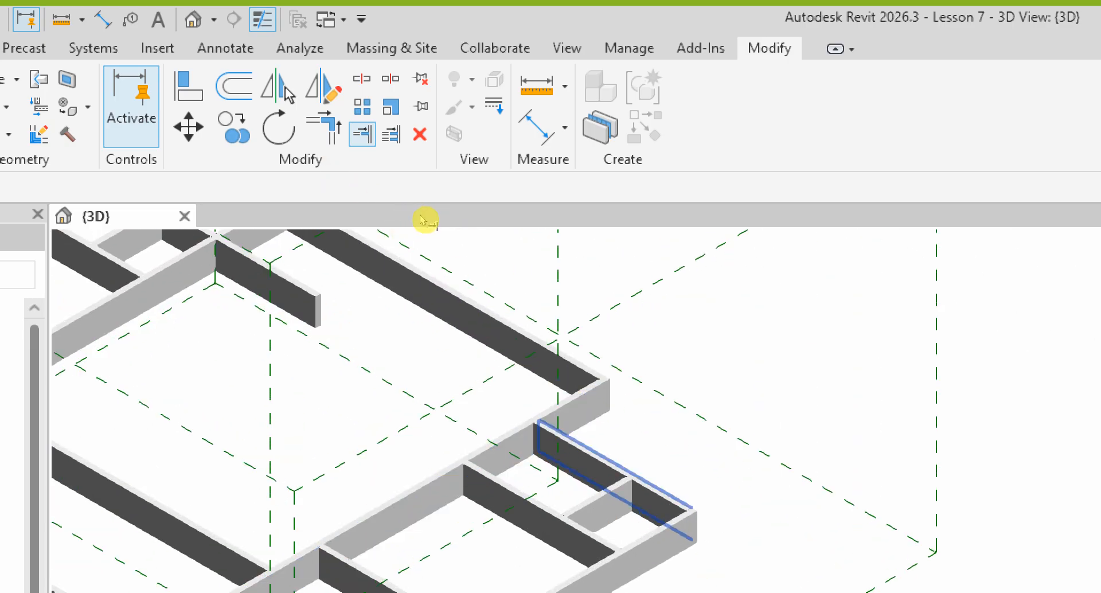
{"action": "scroll", "coordinate": [359, 179], "scroll_direction": "up", "scroll_amount": 5}
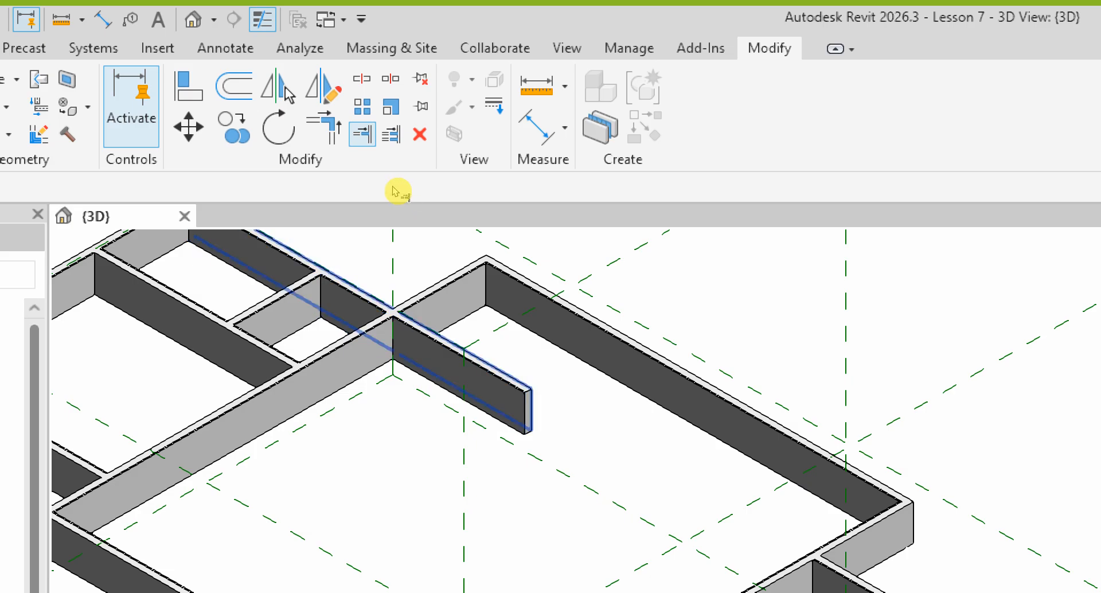
{"action": "key", "text": "Escape"}
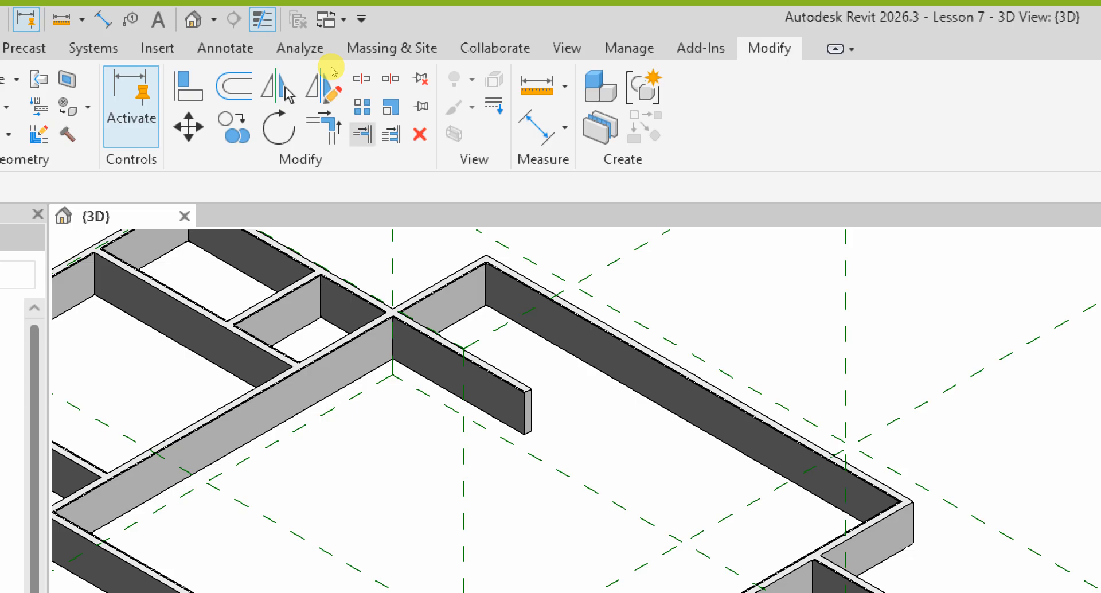
Step: Split the remaining half at its junction with the crossing foundation wall using Split Element, and select the pieces to check them
{"action": "left_click", "coordinate": [362, 78]}
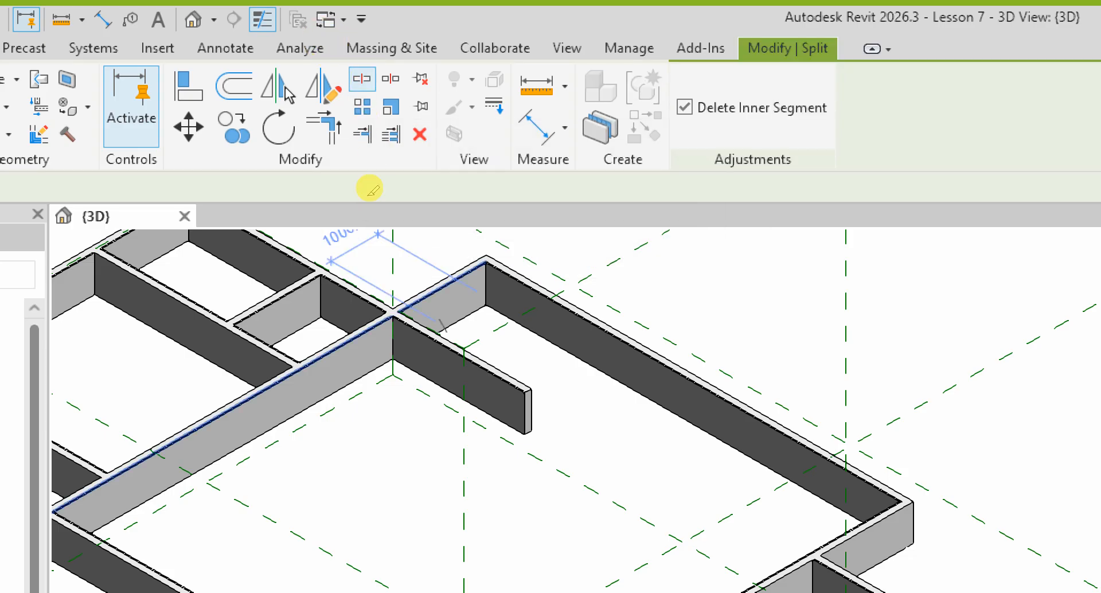
{"action": "left_click", "coordinate": [364, 155]}
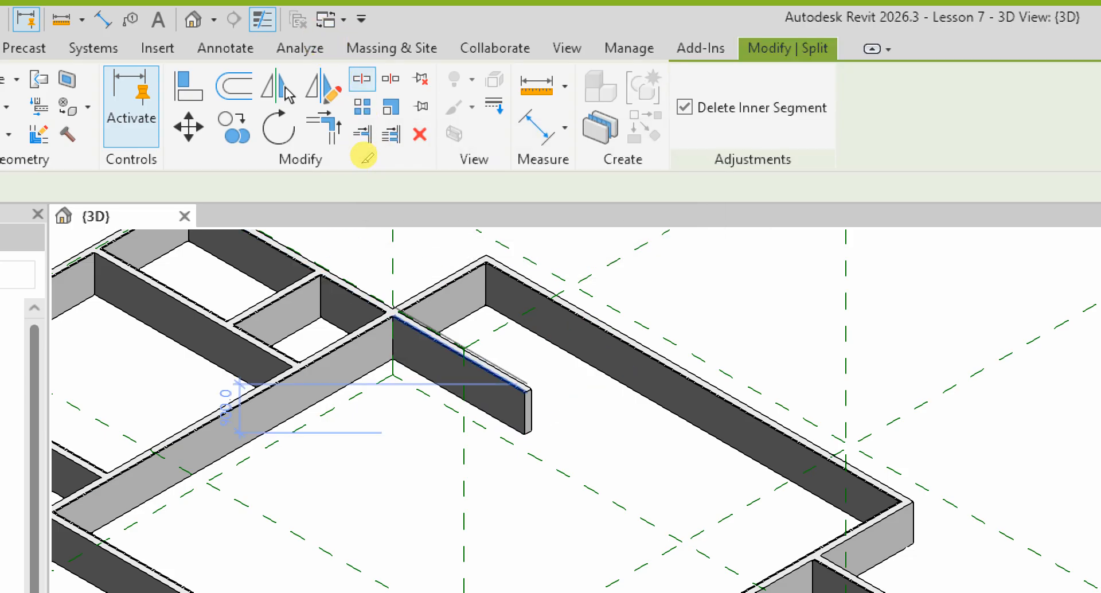
{"action": "key", "text": "Escape"}
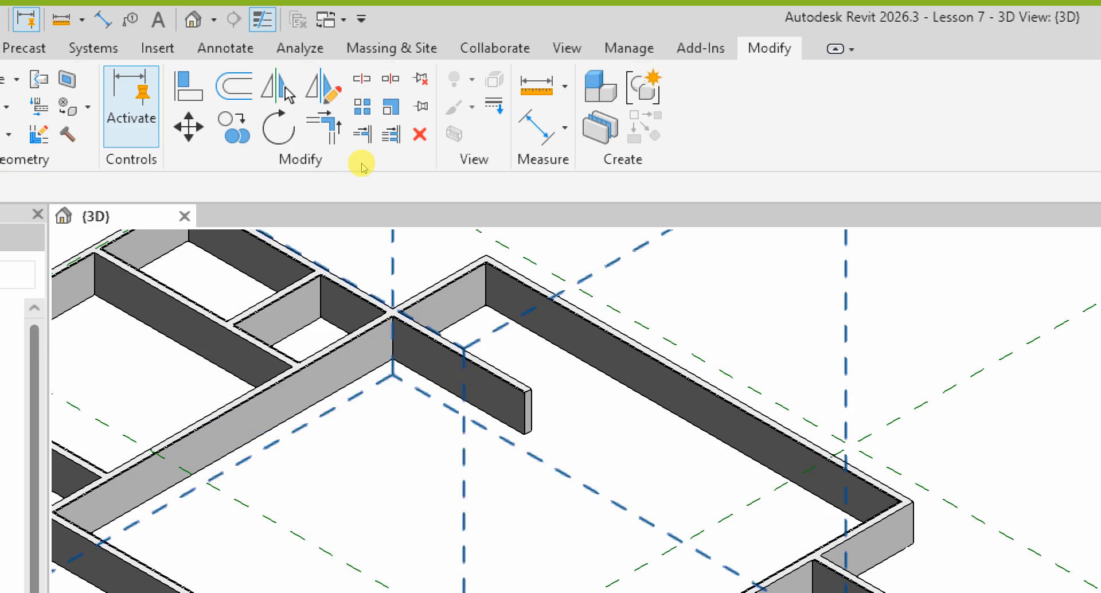
{"action": "left_click", "coordinate": [403, 193]}
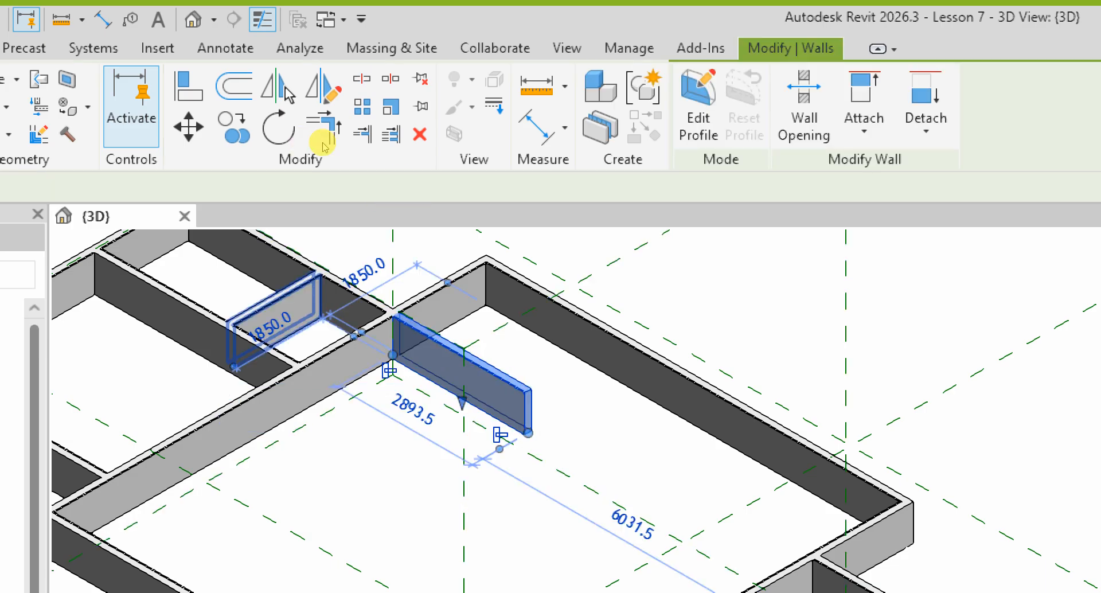
{"action": "left_click", "coordinate": [291, 131]}
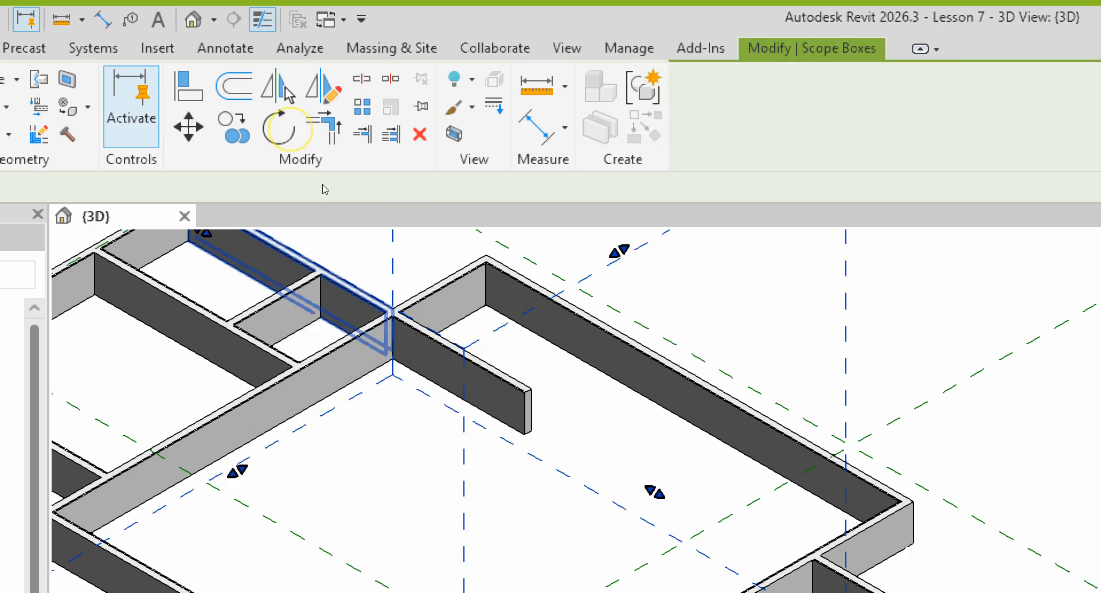
{"action": "left_click", "coordinate": [345, 245]}
{"action": "scroll", "coordinate": [403, 187], "scroll_direction": "down", "scroll_amount": 1}
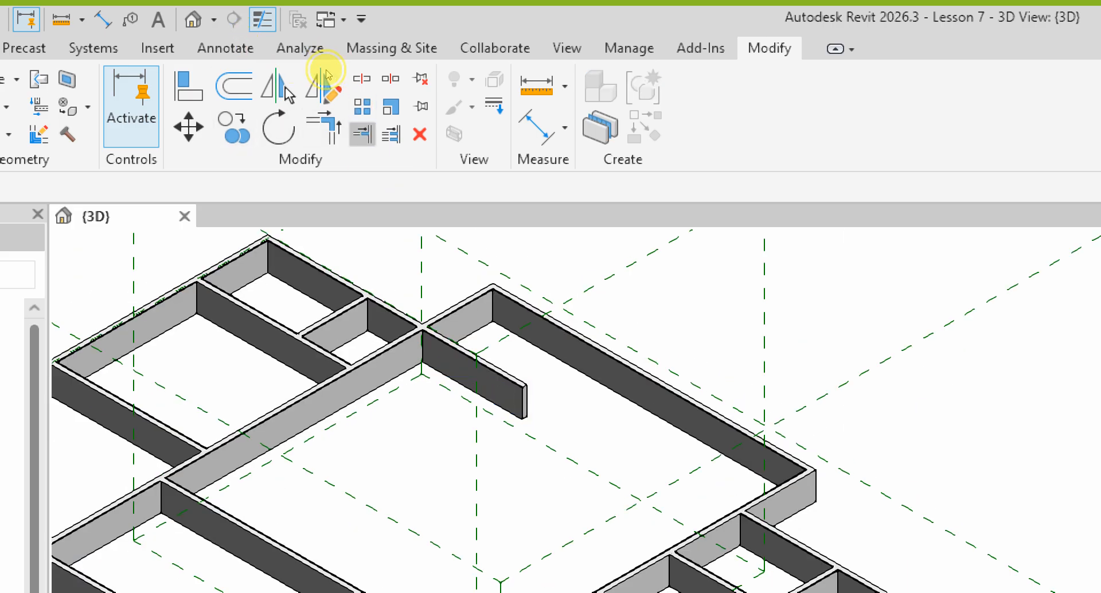
Step: Extend the short inner wall stub across the central room to the opposite crossing foundation wall with Trim/Extend Single Element
{"action": "left_click", "coordinate": [362, 134]}
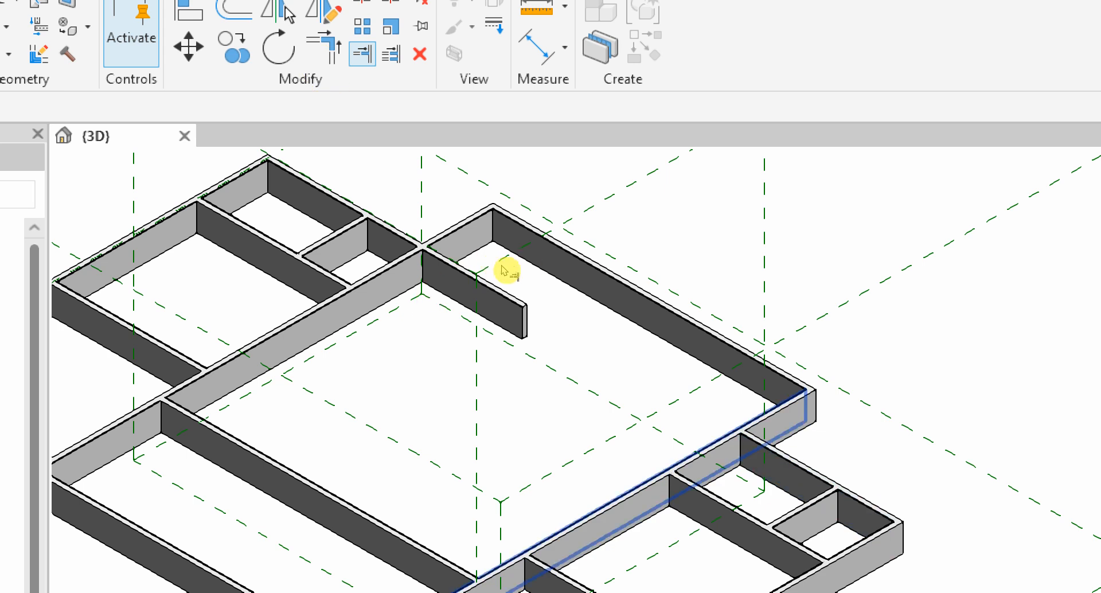
{"action": "left_click", "coordinate": [504, 270]}
{"action": "left_click", "coordinate": [401, 199]}
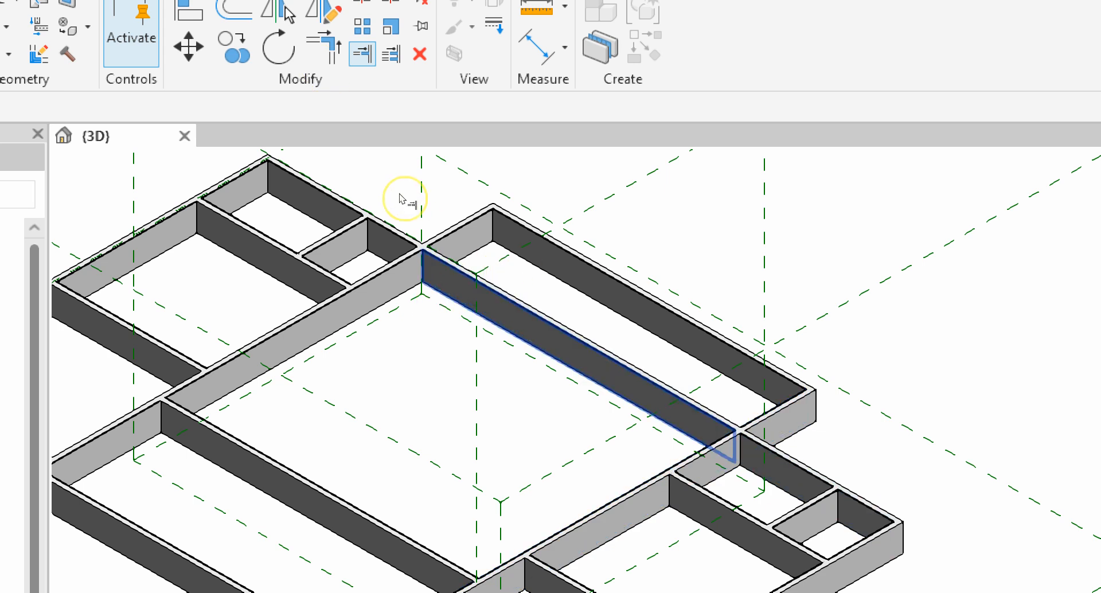
{"action": "key", "text": "Escape"}
{"action": "key", "text": "Escape"}
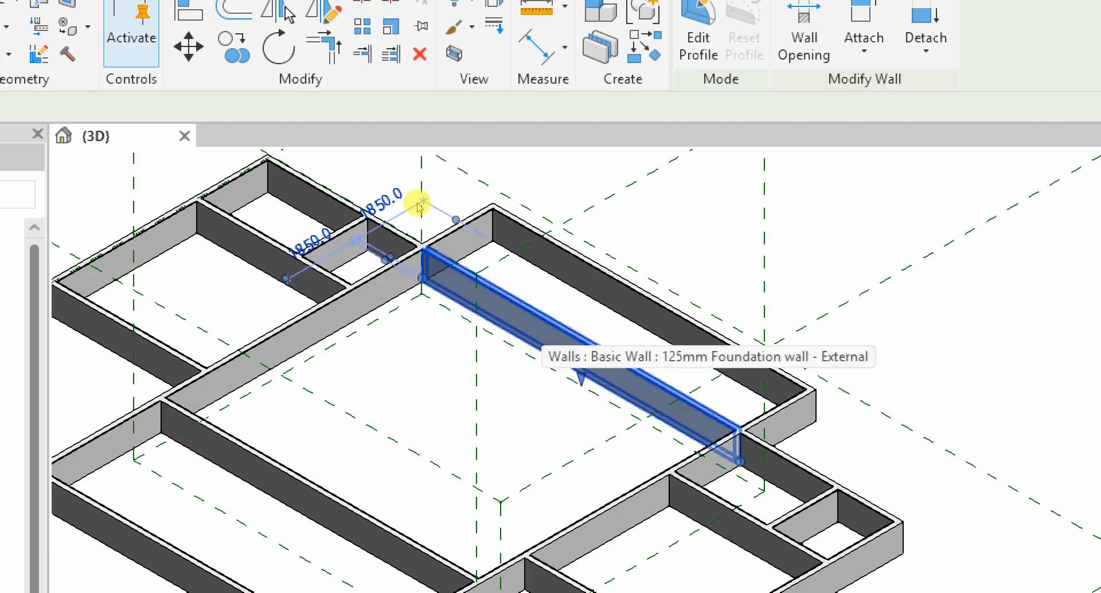
Step: Select the outer segment of the split wall and its neighbouring foundation walls to check where each one ends, and clear the selection
{"action": "left_click", "coordinate": [348, 243]}
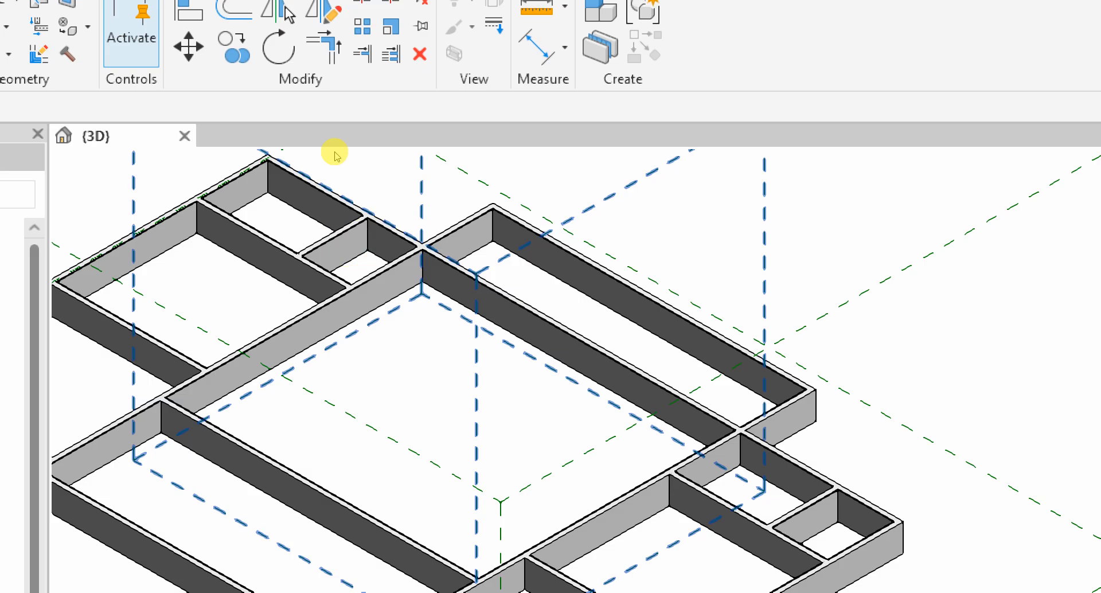
{"action": "left_click", "coordinate": [336, 164]}
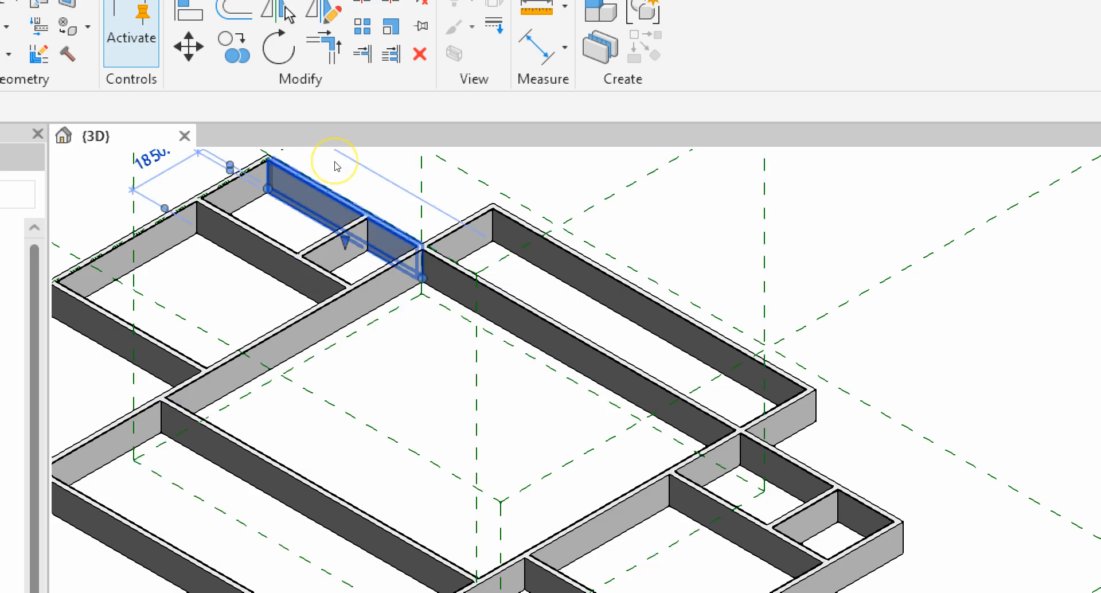
{"action": "left_click", "coordinate": [300, 165]}
{"action": "left_click", "coordinate": [261, 161]}
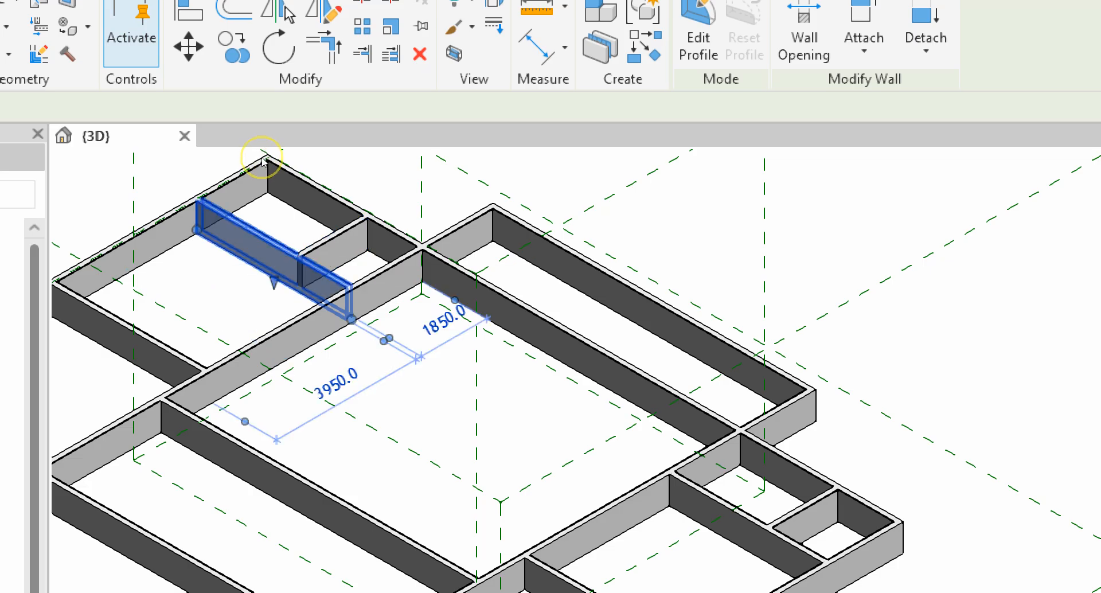
{"action": "scroll", "coordinate": [299, 220], "scroll_direction": "down", "scroll_amount": 5}
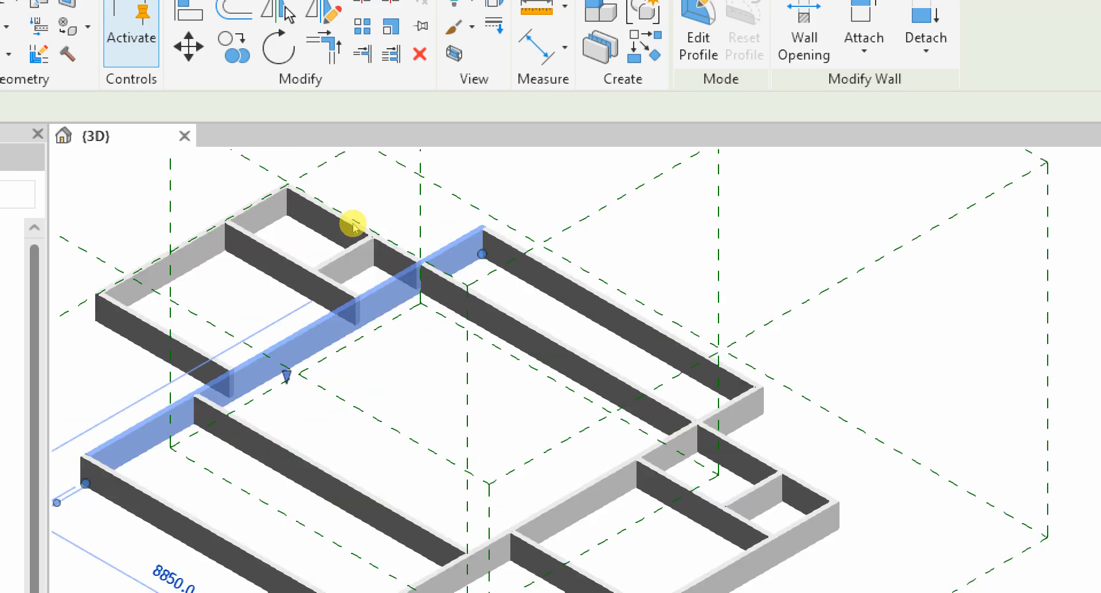
{"action": "scroll", "coordinate": [269, 252], "scroll_direction": "up", "scroll_amount": 3}
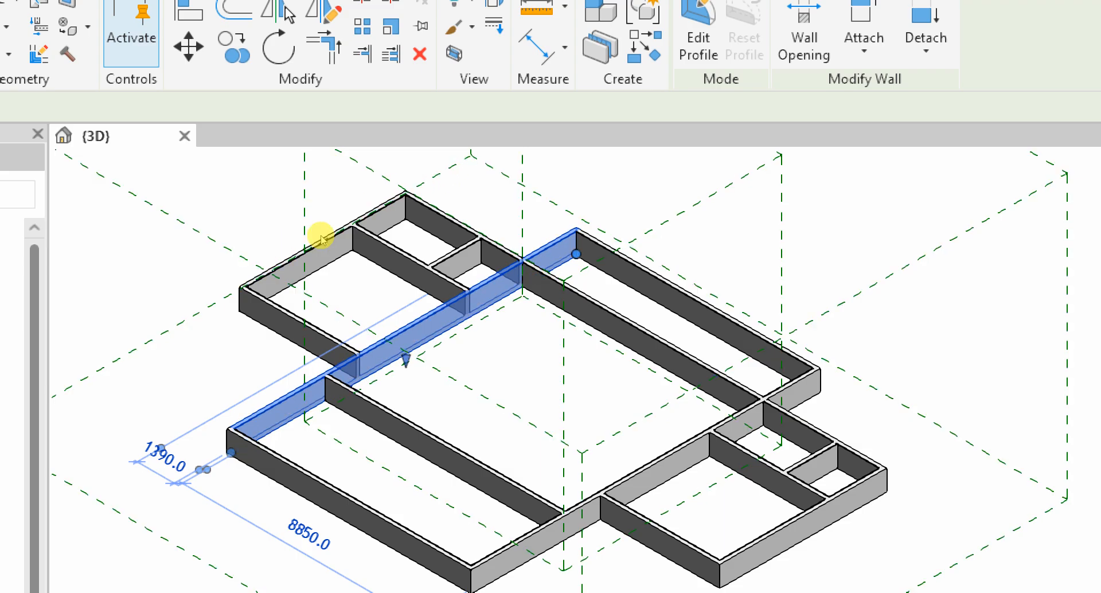
{"action": "scroll", "coordinate": [315, 225], "scroll_direction": "up", "scroll_amount": 2}
{"action": "scroll", "coordinate": [315, 225], "scroll_direction": "down", "scroll_amount": 3}
{"action": "scroll", "coordinate": [327, 207], "scroll_direction": "up", "scroll_amount": 3}
{"action": "scroll", "coordinate": [331, 209], "scroll_direction": "down", "scroll_amount": 3}
{"action": "scroll", "coordinate": [356, 198], "scroll_direction": "up", "scroll_amount": 2}
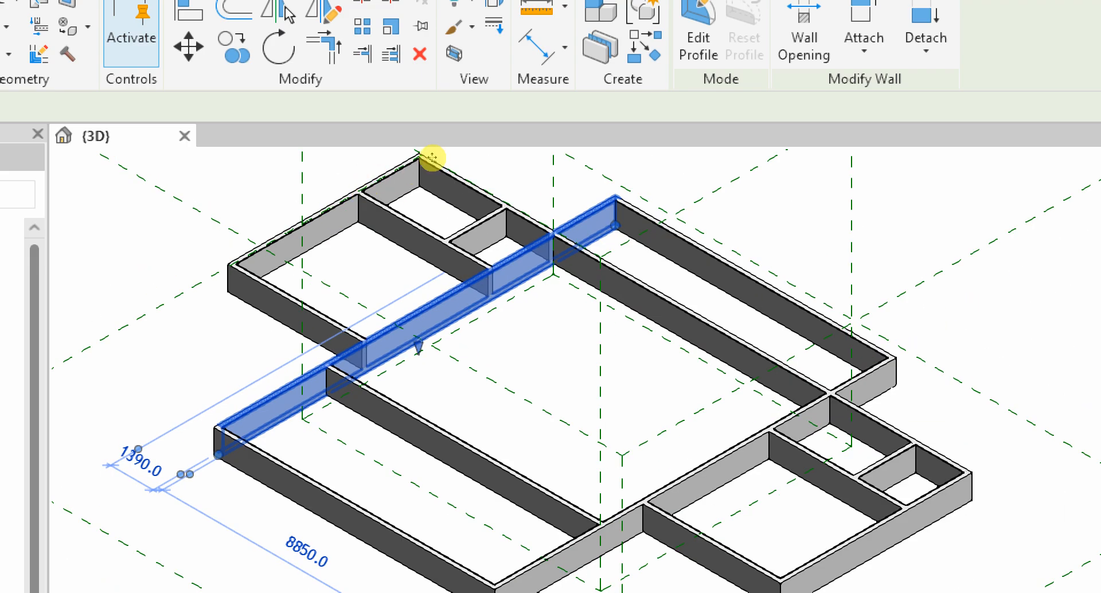
{"action": "left_click", "coordinate": [417, 218]}
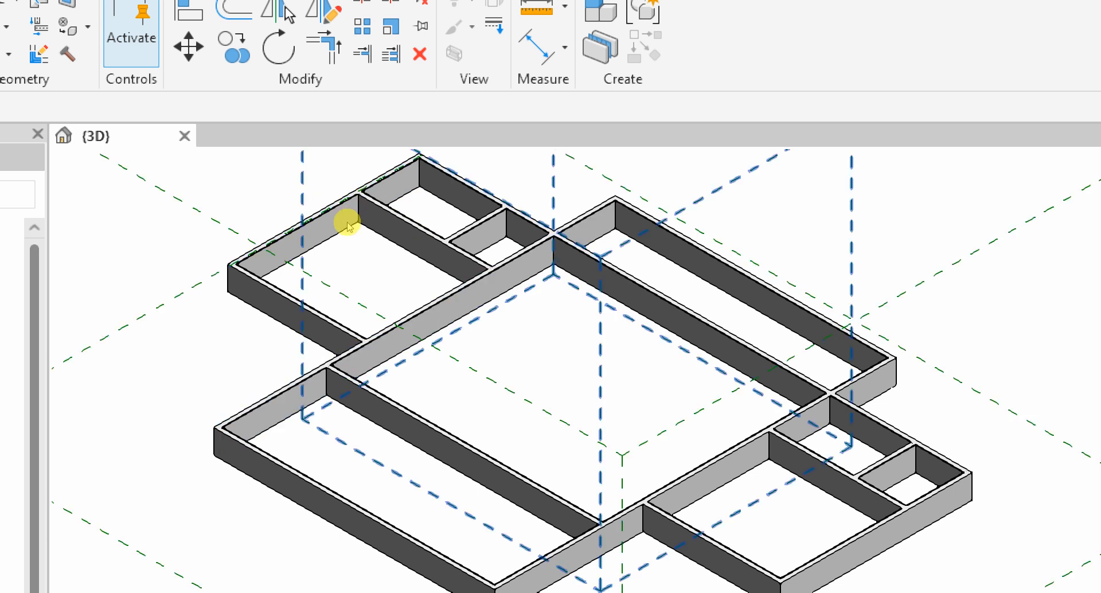
Step: Open the Foundation Layout structural plan and examine its grid
{"action": "scroll", "coordinate": [287, 251], "scroll_direction": "down", "scroll_amount": 5}
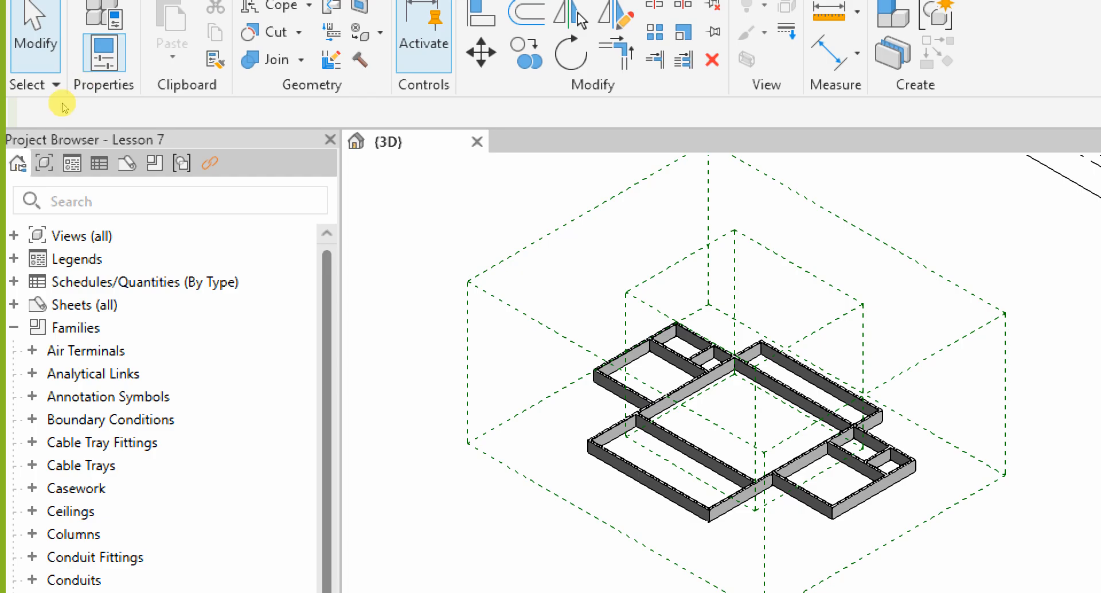
{"action": "left_click", "coordinate": [16, 164]}
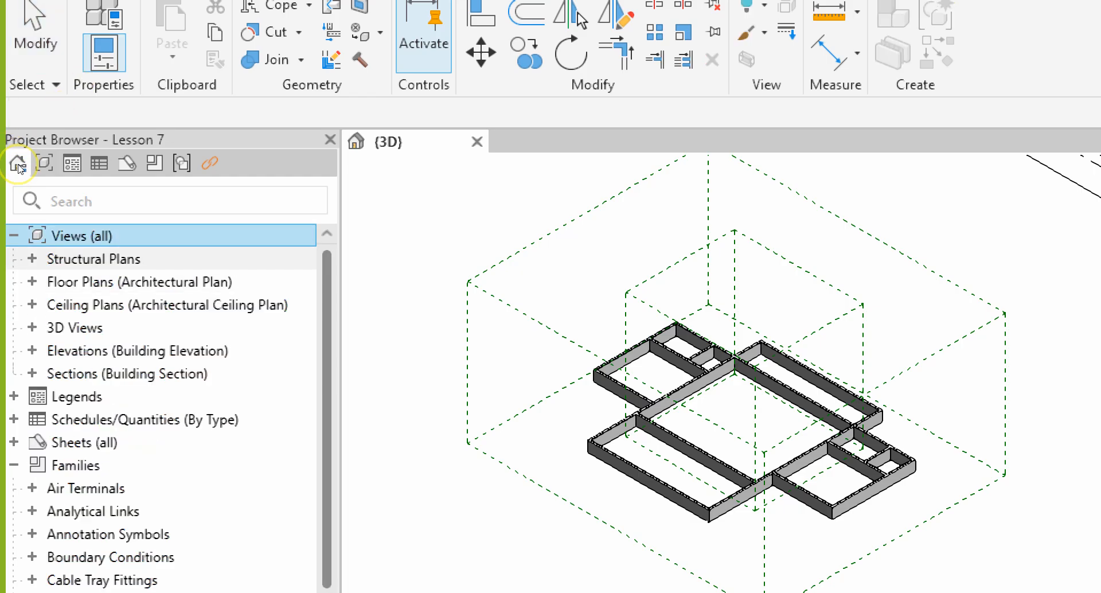
{"action": "left_click", "coordinate": [18, 164]}
{"action": "left_click", "coordinate": [59, 175]}
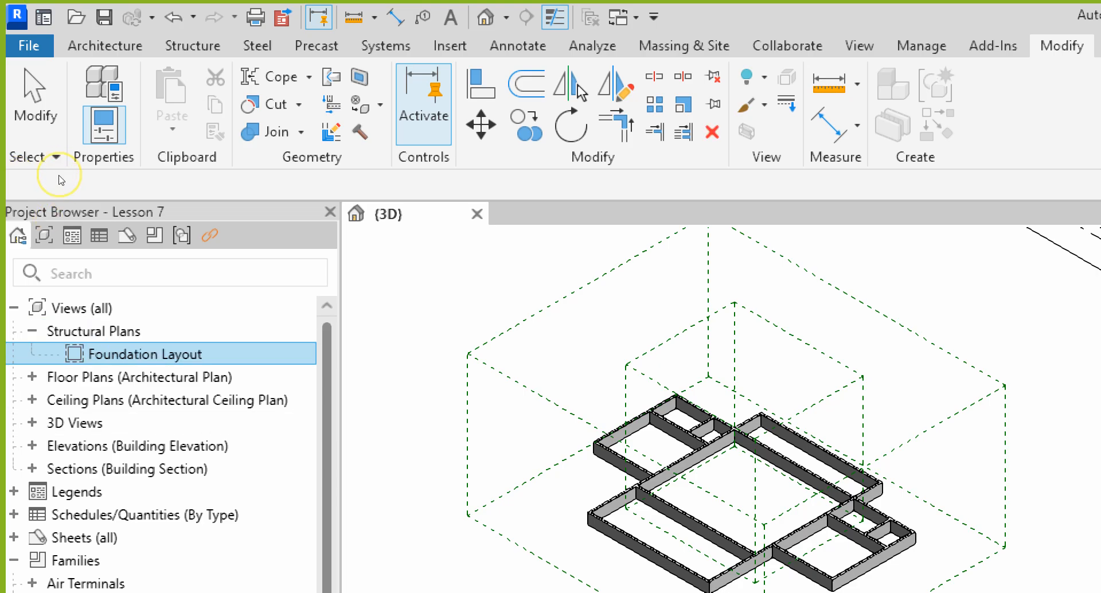
{"action": "double_click", "coordinate": [61, 183]}
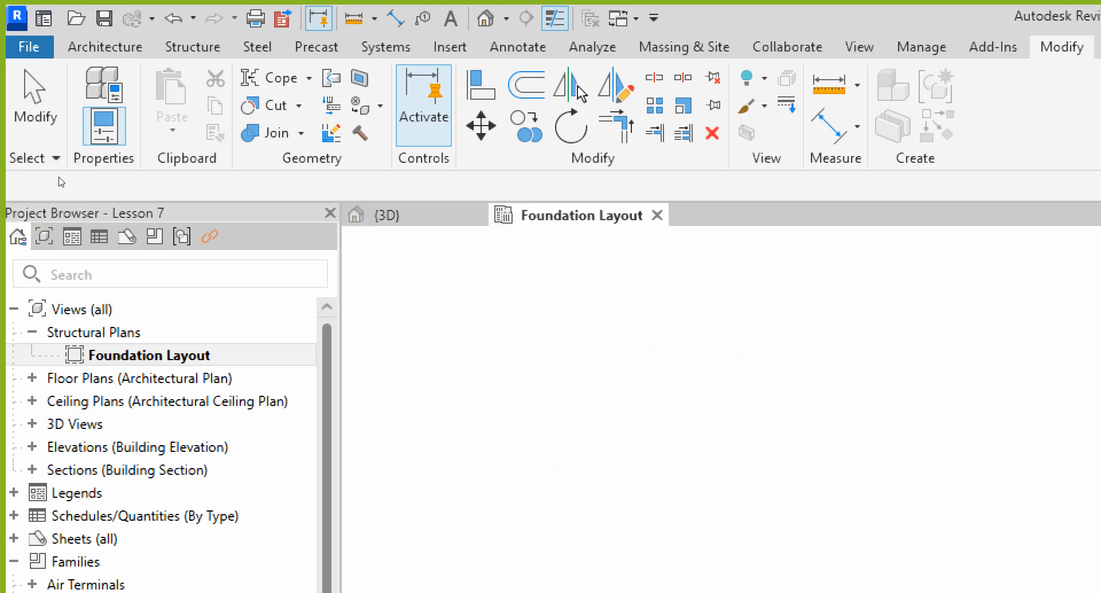
{"action": "scroll", "coordinate": [282, 224], "scroll_direction": "up", "scroll_amount": 7}
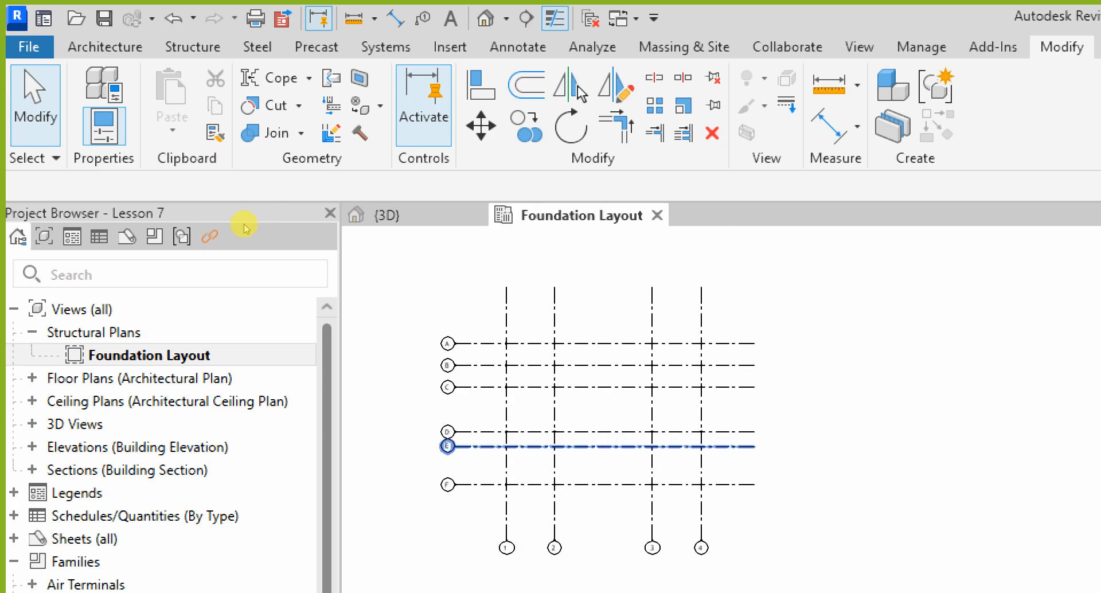
{"action": "scroll", "coordinate": [324, 201], "scroll_direction": "down", "scroll_amount": 3}
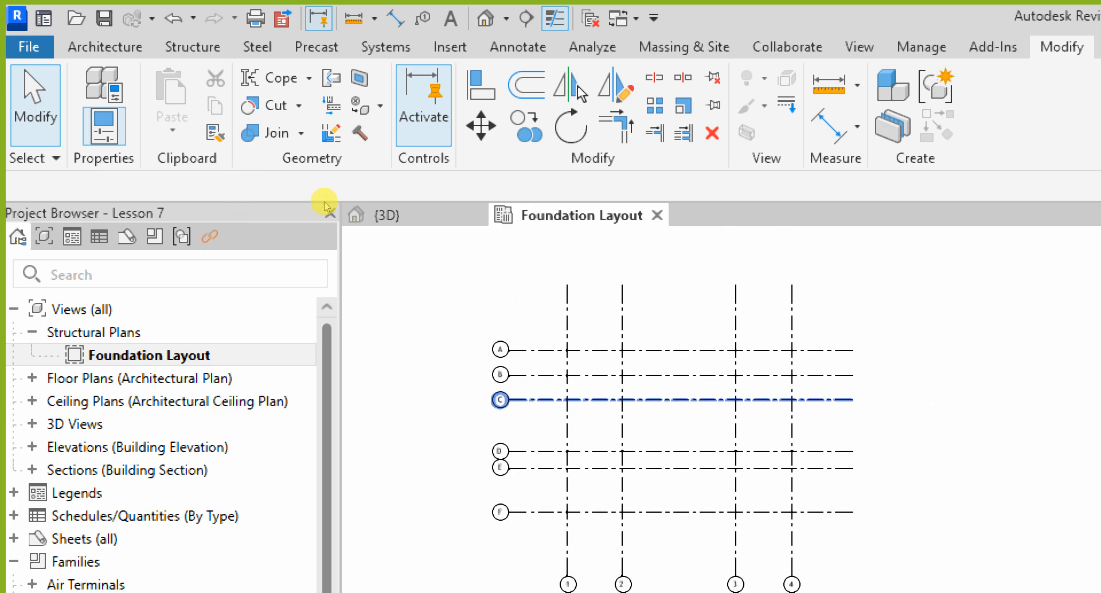
{"action": "scroll", "coordinate": [288, 216], "scroll_direction": "up", "scroll_amount": 1}
{"action": "scroll", "coordinate": [291, 216], "scroll_direction": "down", "scroll_amount": 2}
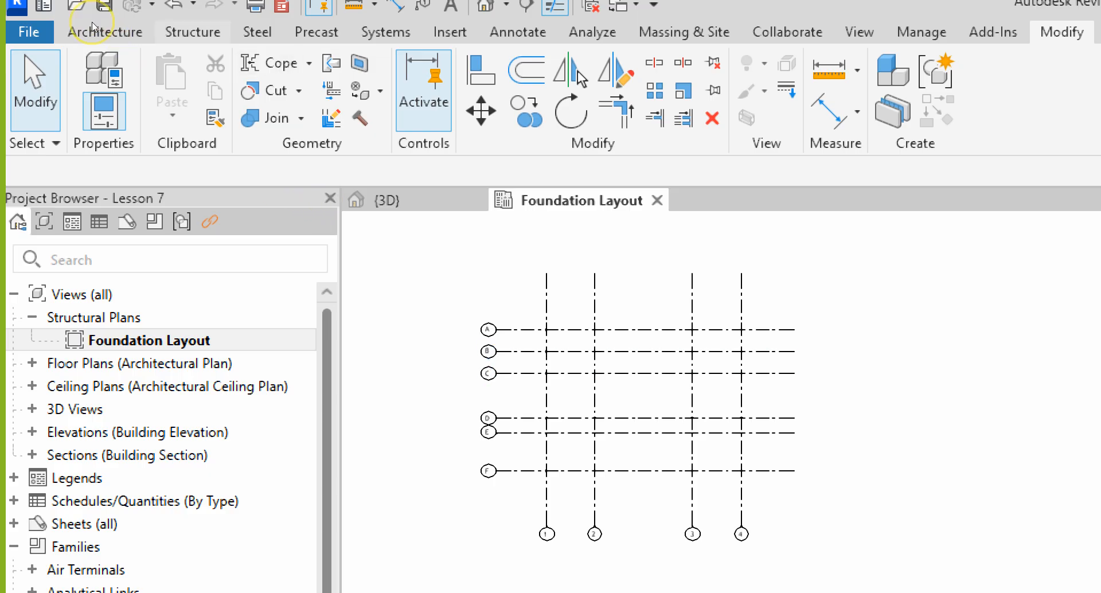
Step: Select all the foundation walls in the 3D view and enable their Structural property
{"action": "left_click", "coordinate": [193, 31]}
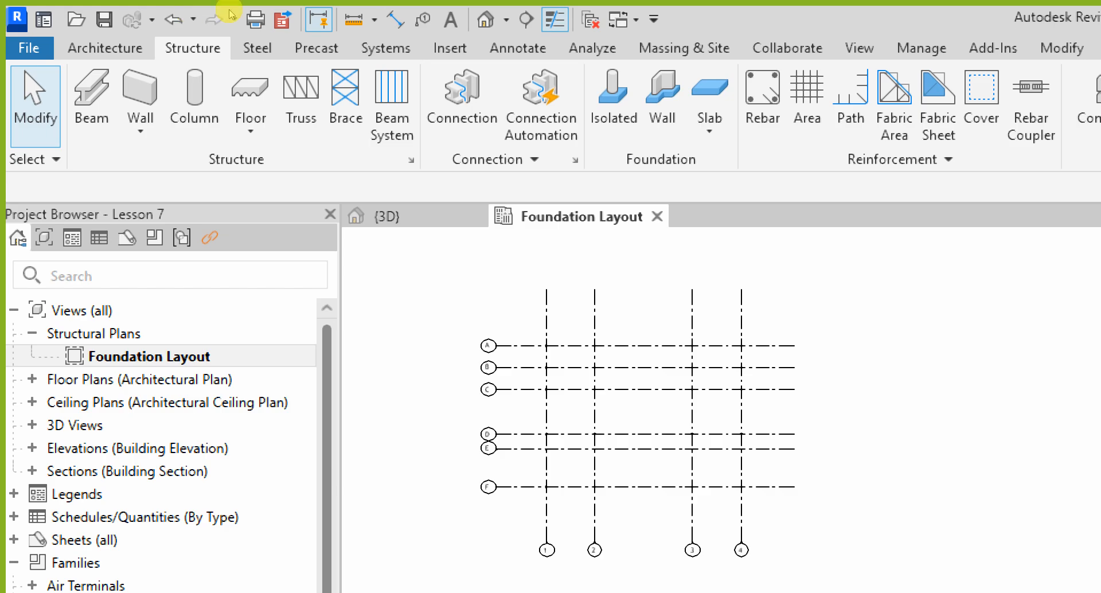
{"action": "left_click", "coordinate": [485, 20]}
{"action": "scroll", "coordinate": [452, 379], "scroll_direction": "down", "scroll_amount": 3}
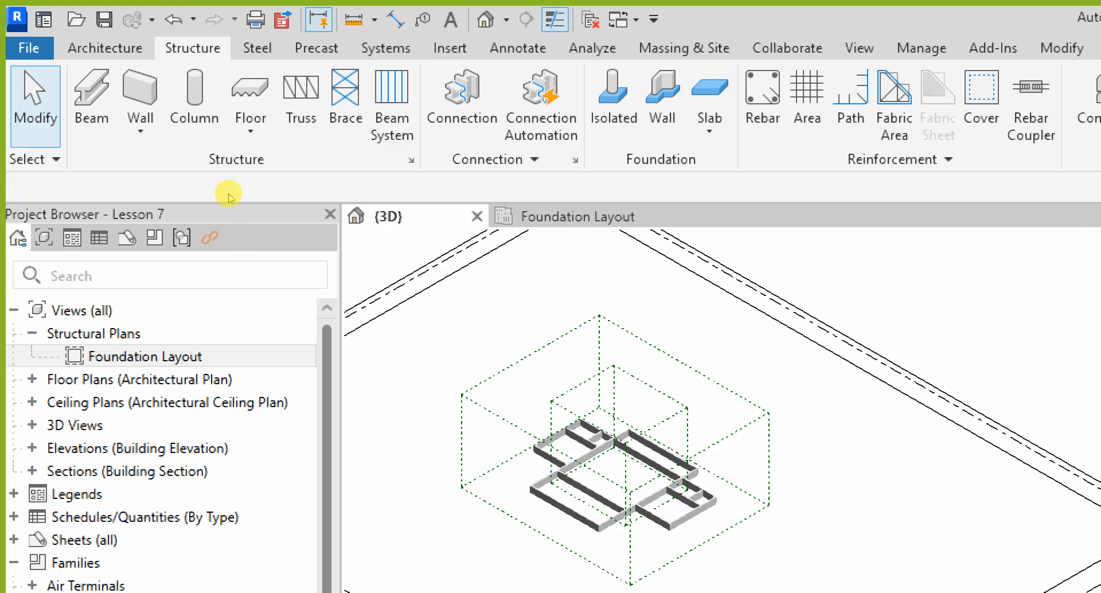
{"action": "scroll", "coordinate": [723, 490], "scroll_direction": "up", "scroll_amount": 2}
{"action": "left_click_drag", "start_coordinate": [445, 367], "coordinate": [744, 558]}
{"action": "scroll", "coordinate": [347, 271], "scroll_direction": "up", "scroll_amount": 2}
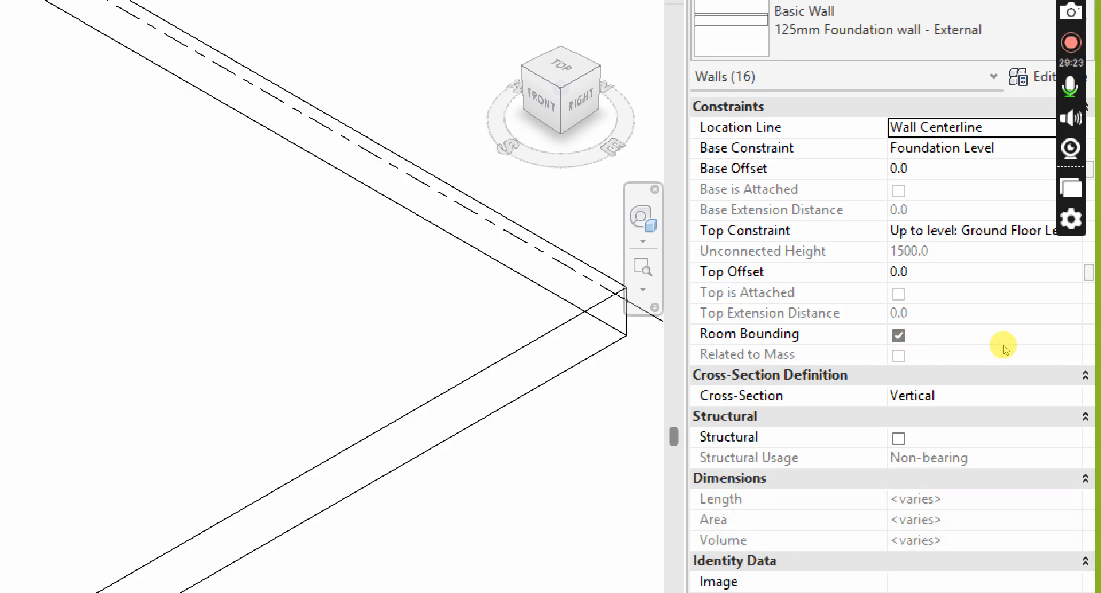
{"action": "left_click", "coordinate": [899, 439]}
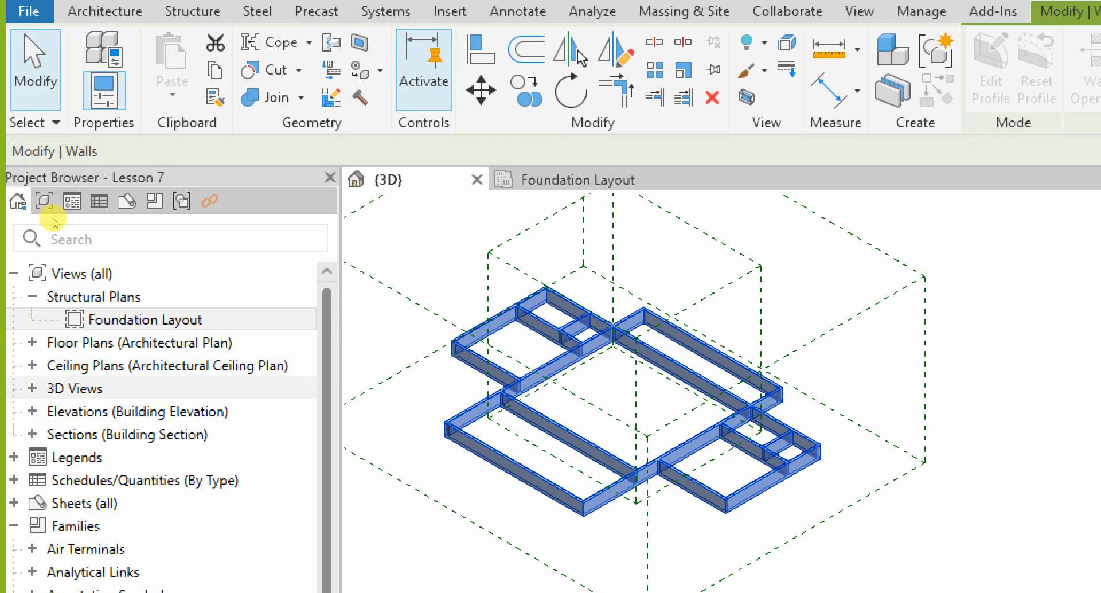
Step: Open the Foundation Layout structural plan, clear the selection, and examine the grid for the foundation walls
{"action": "double_click", "coordinate": [145, 319]}
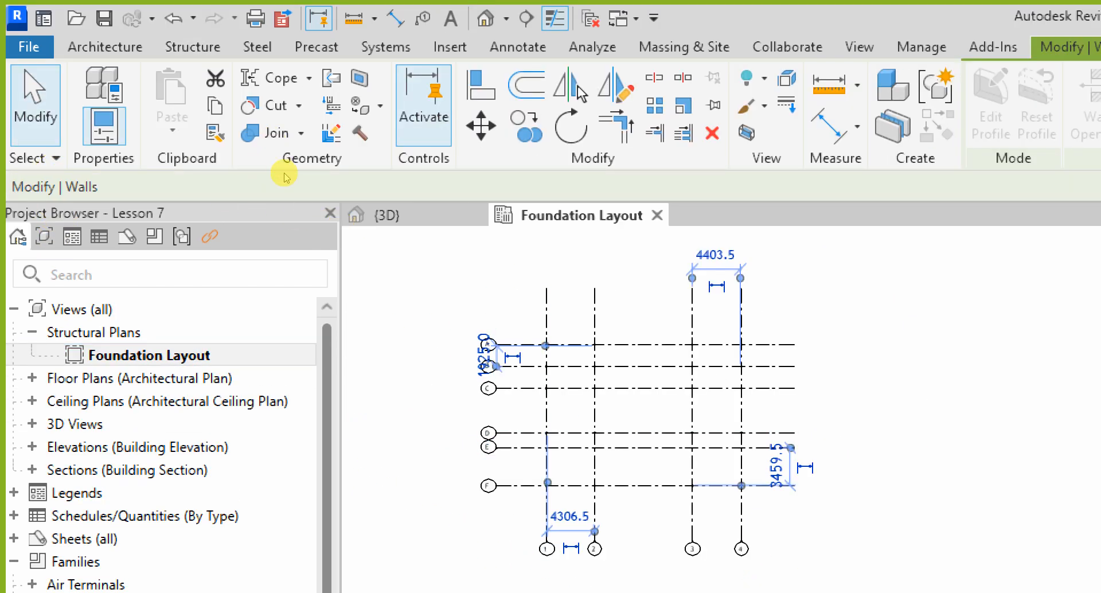
{"action": "scroll", "coordinate": [559, 344], "scroll_direction": "up", "scroll_amount": 6}
{"action": "key", "text": "Escape"}
{"action": "scroll", "coordinate": [622, 471], "scroll_direction": "down", "scroll_amount": 10}
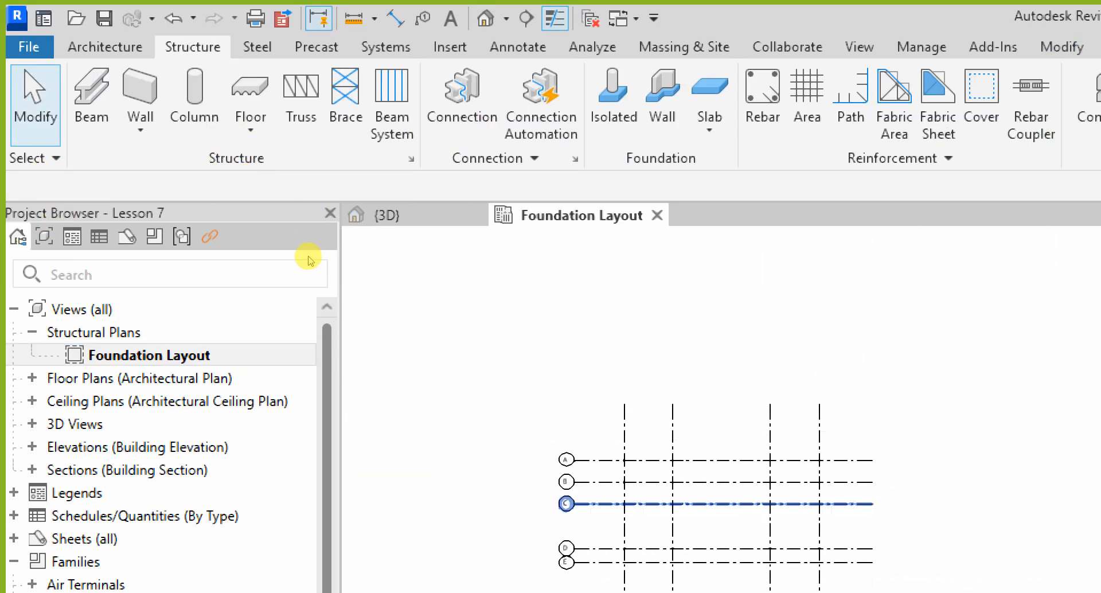
{"action": "scroll", "coordinate": [653, 534], "scroll_direction": "up", "scroll_amount": 4}
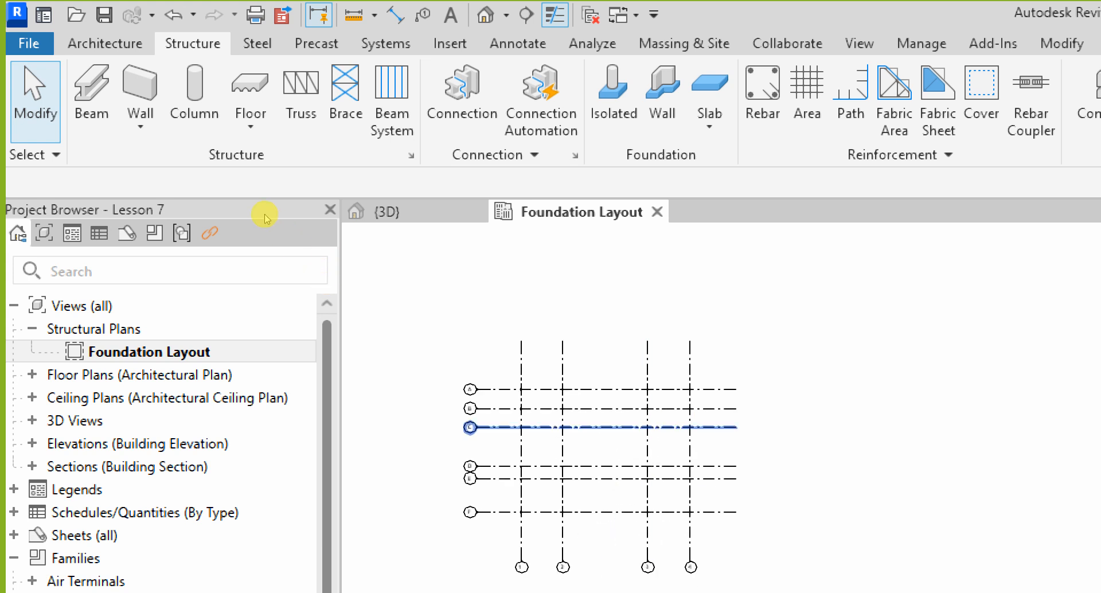
{"action": "scroll", "coordinate": [528, 426], "scroll_direction": "down", "scroll_amount": 2}
{"action": "scroll", "coordinate": [513, 474], "scroll_direction": "up", "scroll_amount": 2}
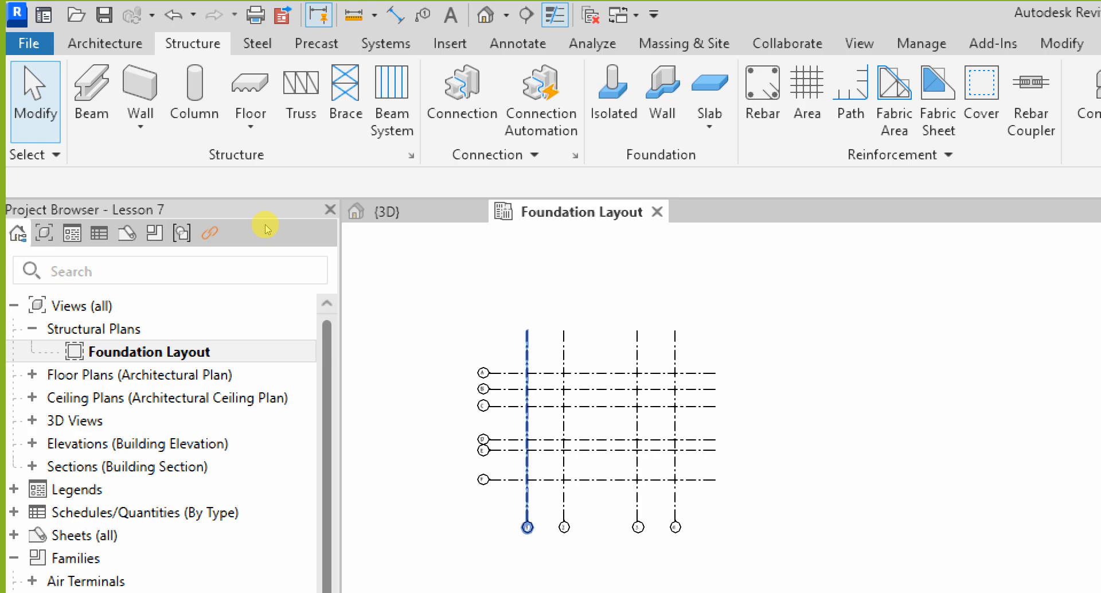
{"action": "scroll", "coordinate": [565, 404], "scroll_direction": "up", "scroll_amount": 2}
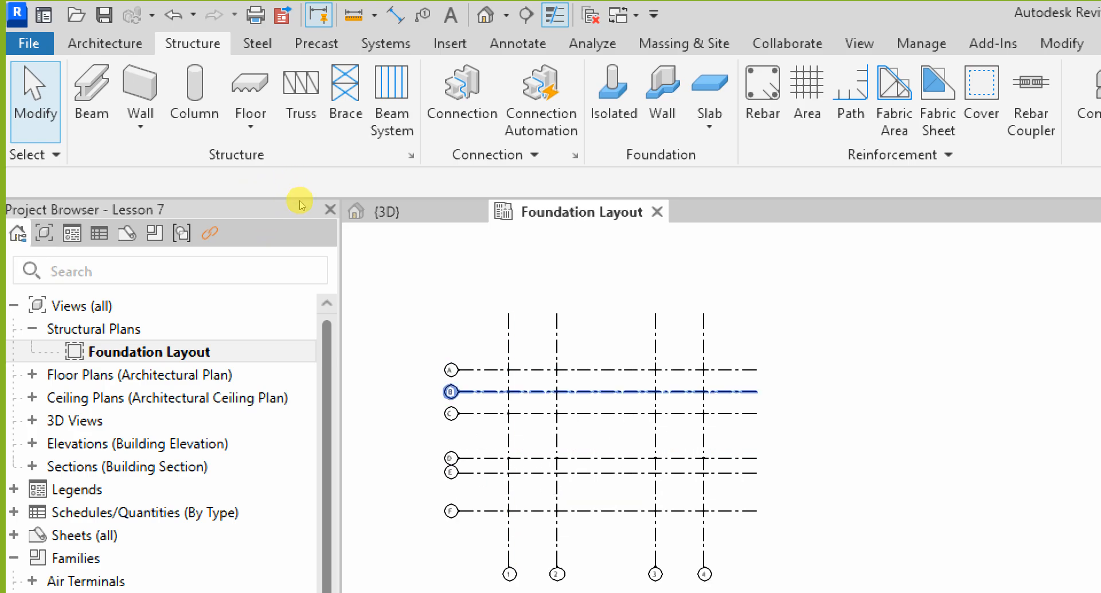
{"action": "scroll", "coordinate": [519, 426], "scroll_direction": "down", "scroll_amount": 4}
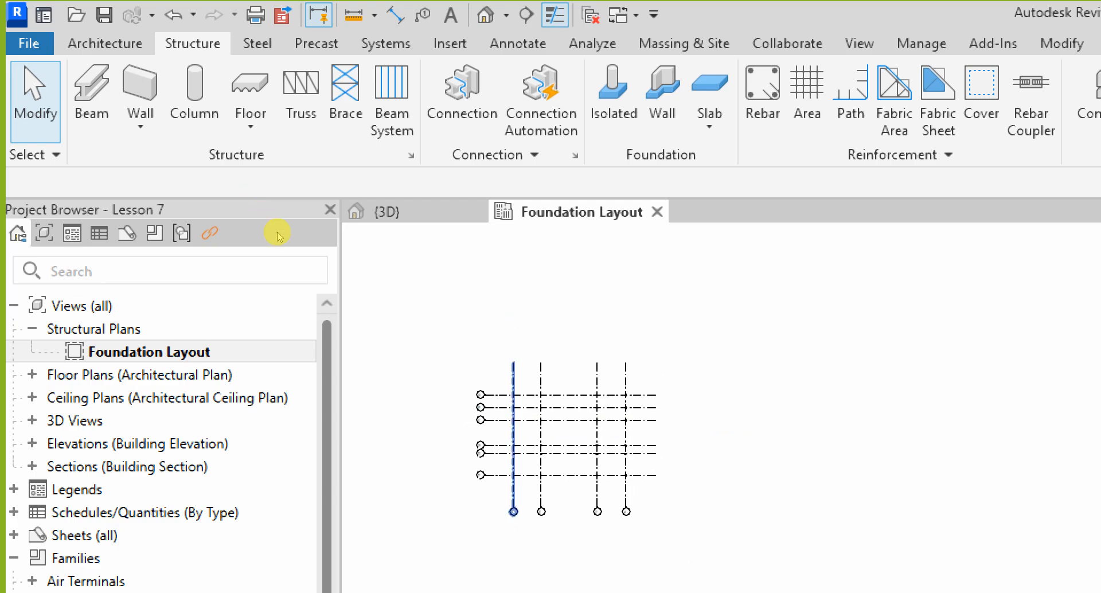
{"action": "scroll", "coordinate": [512, 430], "scroll_direction": "up", "scroll_amount": 3}
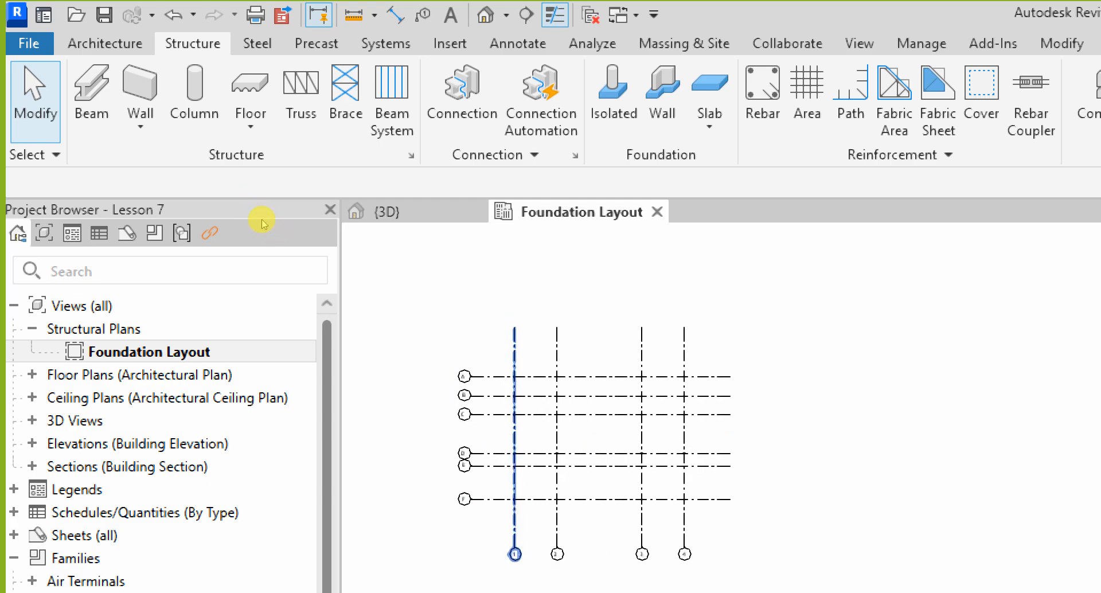
{"action": "scroll", "coordinate": [545, 476], "scroll_direction": "up", "scroll_amount": 2}
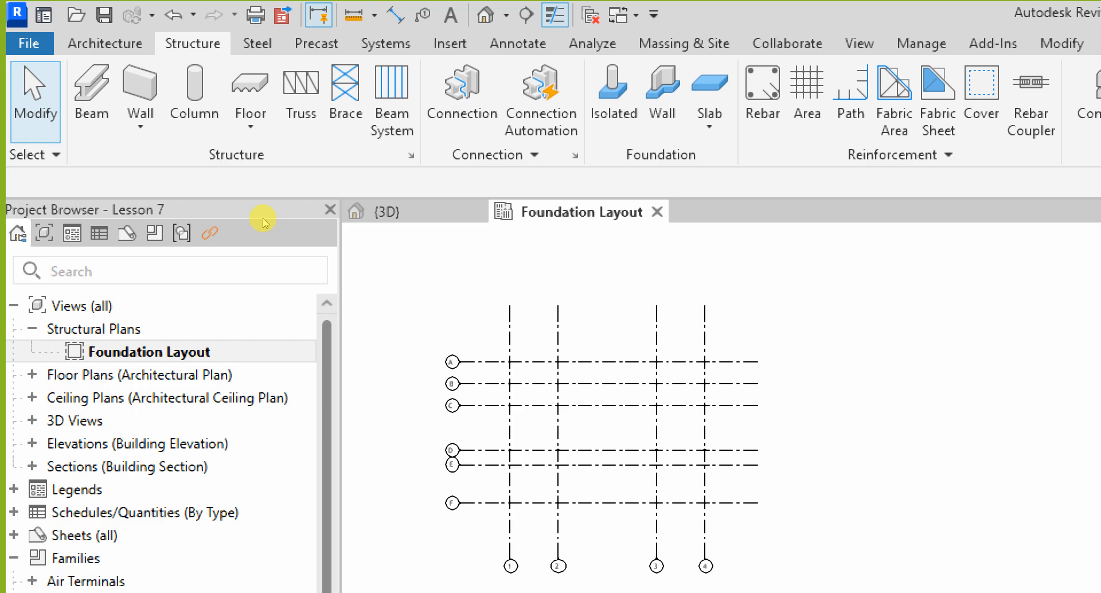
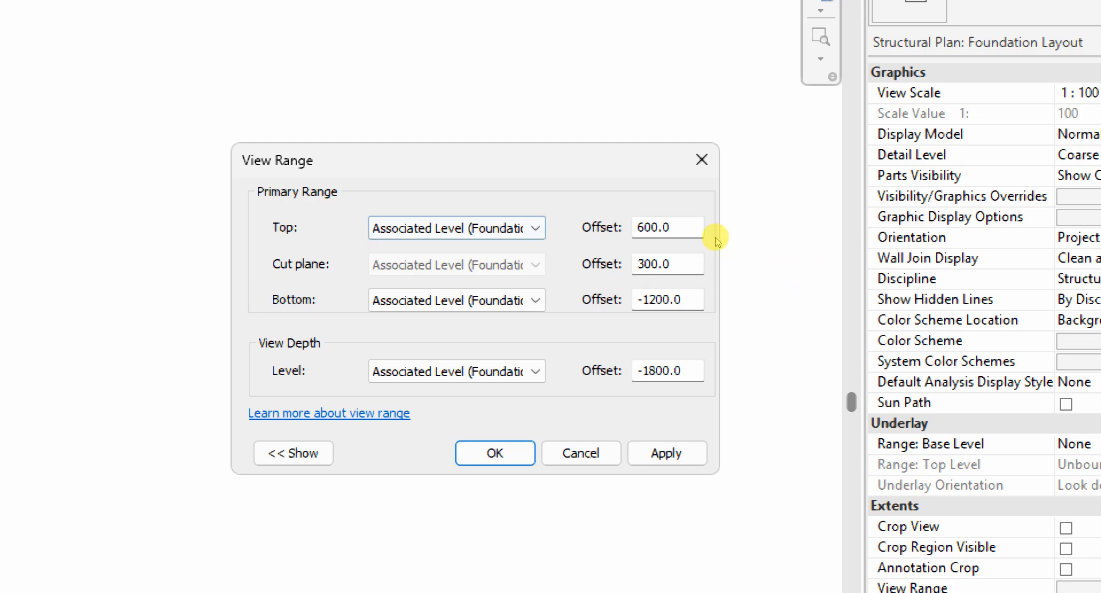
Step: Set the top of the Foundation Layout view range to Ground Floor Level
{"action": "key", "text": "alt+Down"}
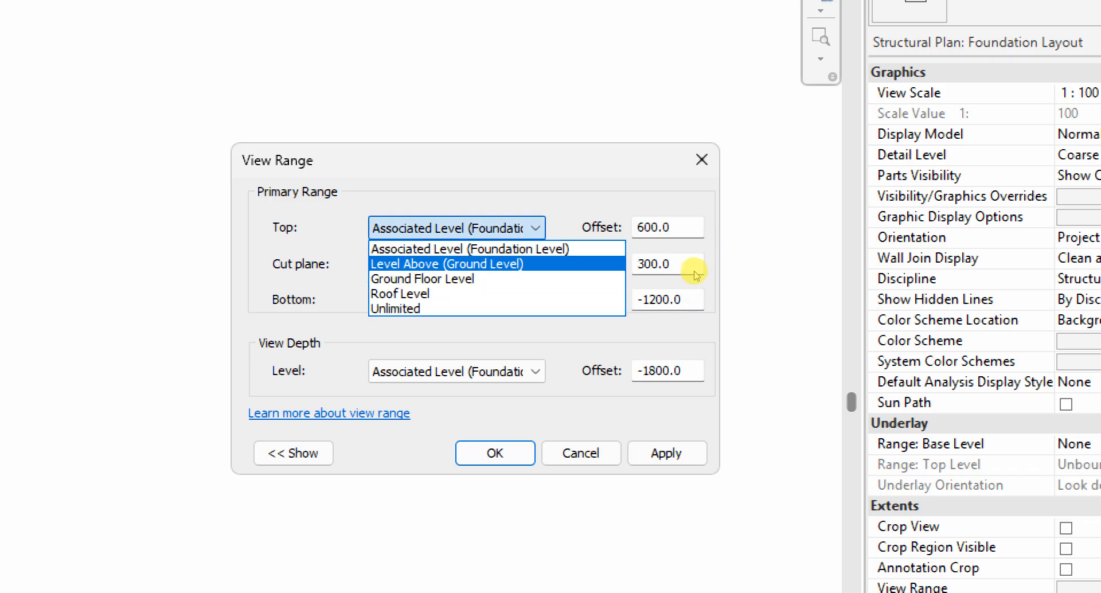
{"action": "key", "text": "Down"}
{"action": "key", "text": "Down"}
{"action": "key", "text": "Up"}
{"action": "key", "text": "Return"}
{"action": "key", "text": "Tab"}
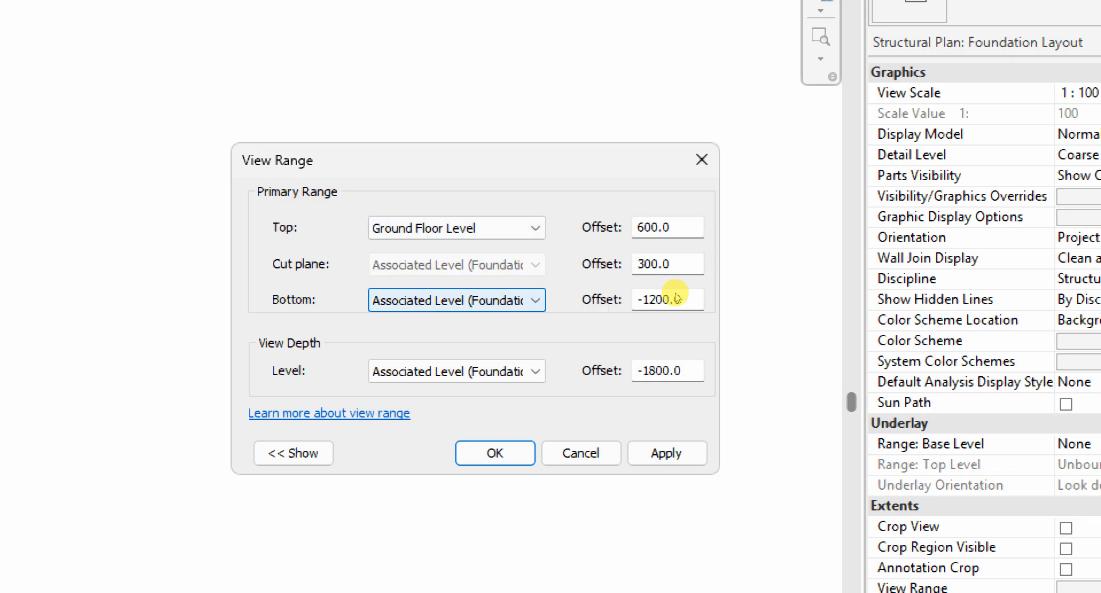
Step: Keep the view range's bottom at Associated Level (Foundation Level) and set its offset to 0
{"action": "key", "text": "alt+Down"}
{"action": "key", "text": "Down"}
{"action": "key", "text": "Down"}
{"action": "key", "text": "Up"}
{"action": "key", "text": "Up"}
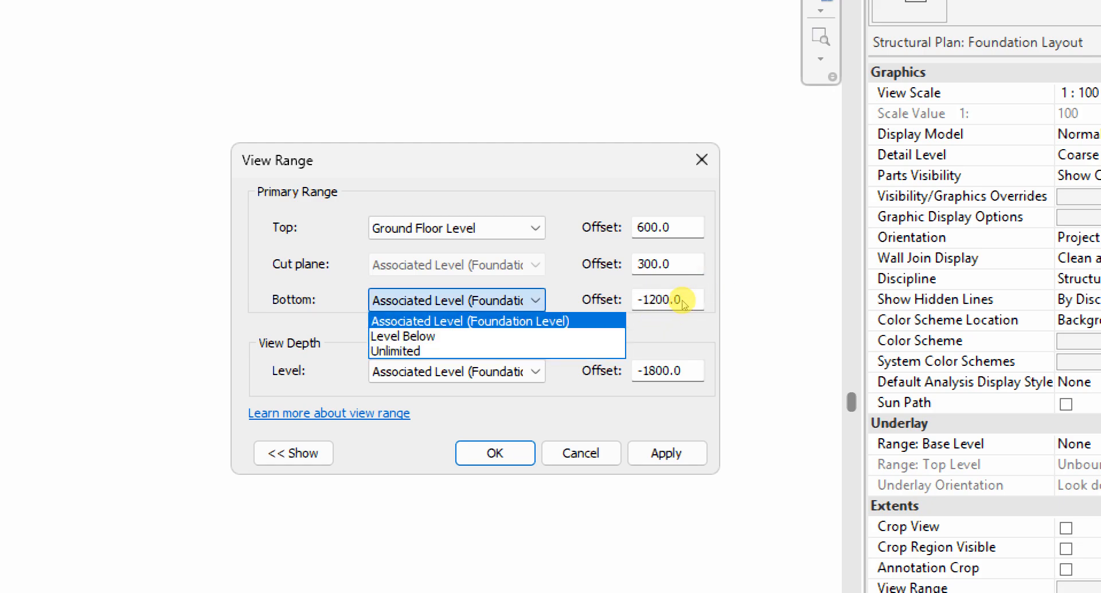
{"action": "left_click", "coordinate": [683, 301]}
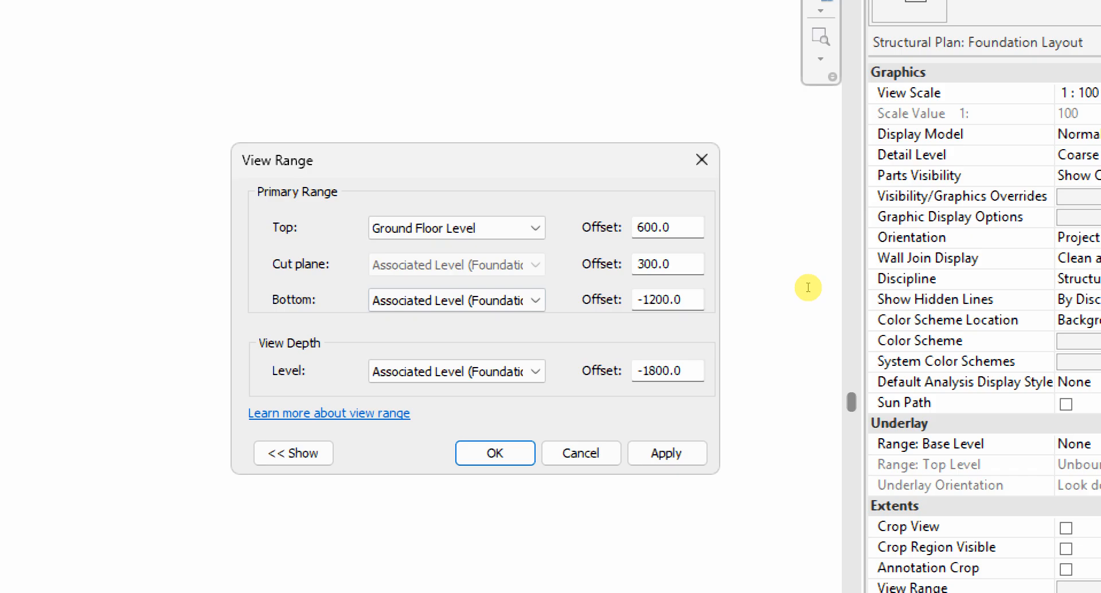
{"action": "left_click", "coordinate": [756, 287]}
{"action": "type", "text": "0"}
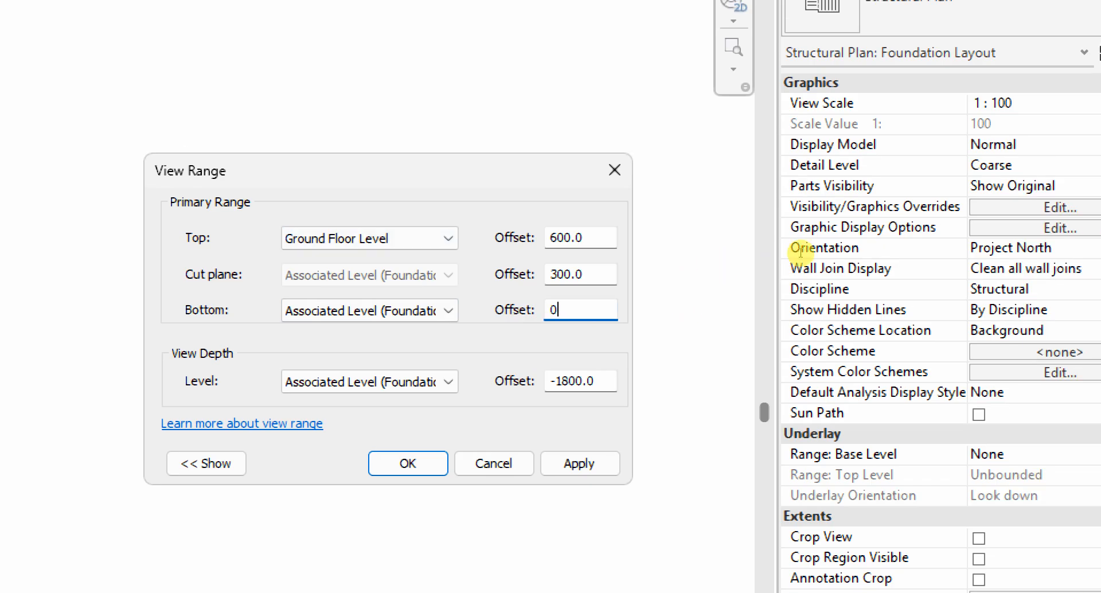
Step: Set the view range's top offset to 0 and its cut plane offset to 450
{"action": "left_click_drag", "start_coordinate": [785, 253], "coordinate": [773, 254]}
{"action": "type", "text": "0"}
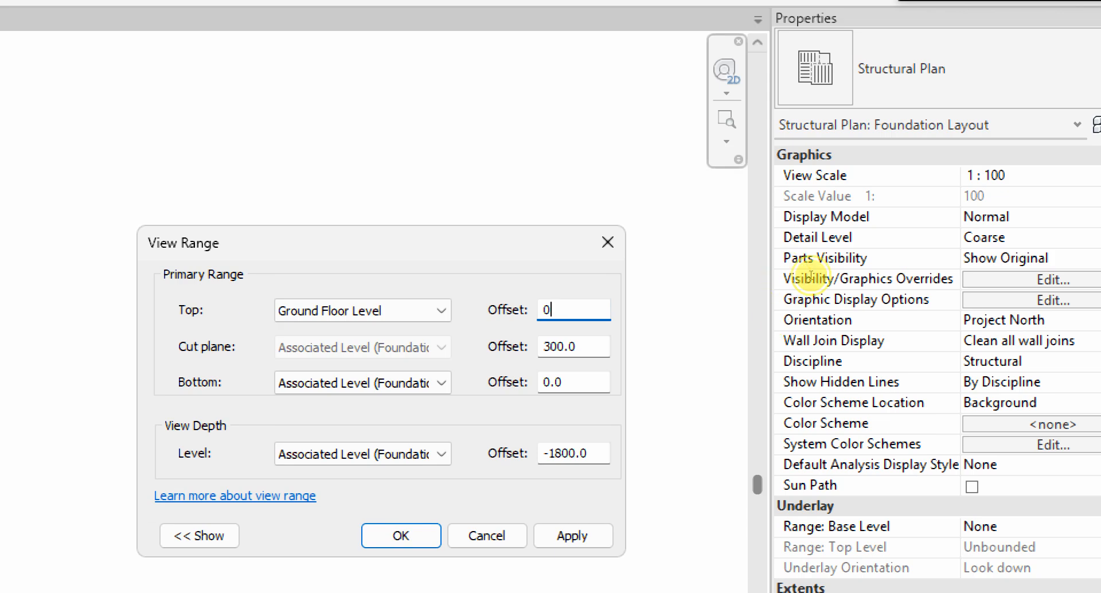
{"action": "key", "text": "Tab"}
{"action": "type", "text": "45"}
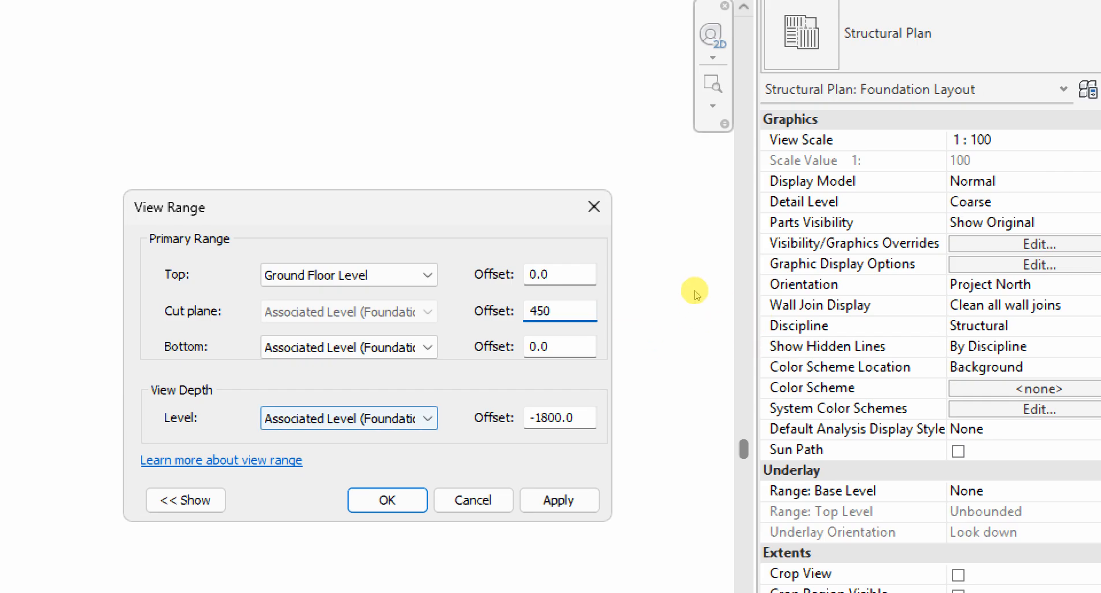
Step: Set the View Depth offset to 0 and accept the view range settings
{"action": "left_click_drag", "start_coordinate": [576, 418], "coordinate": [524, 418]}
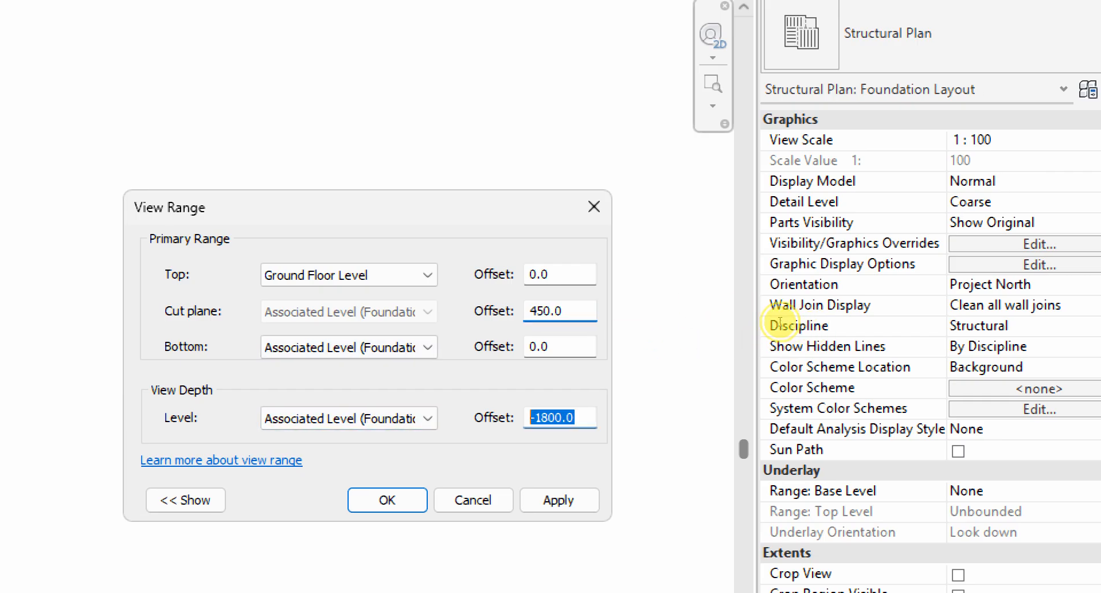
{"action": "type", "text": "0"}
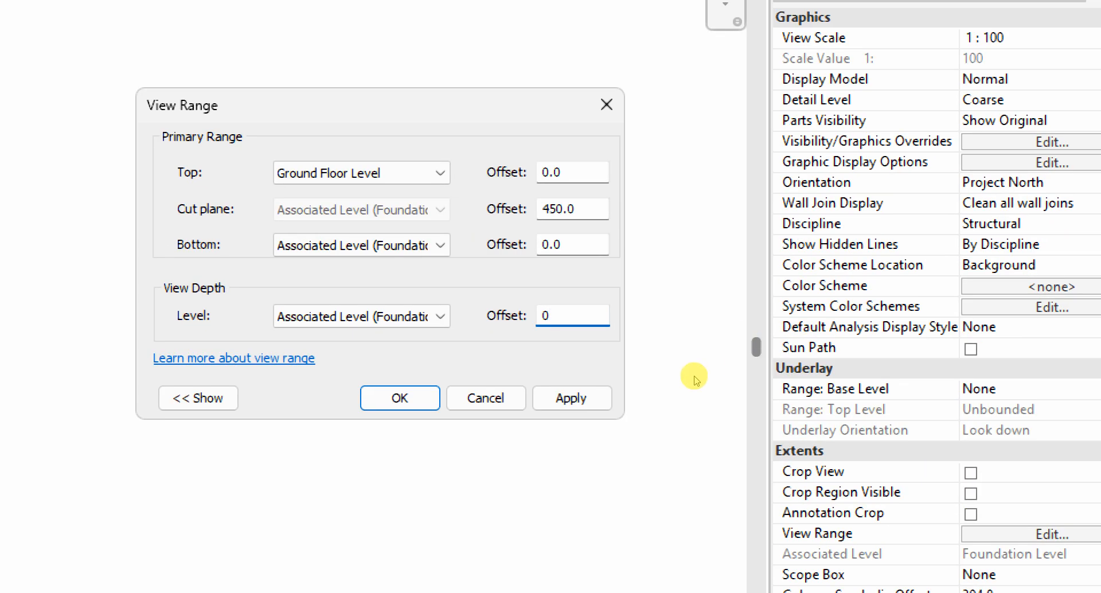
{"action": "key", "text": "Return"}
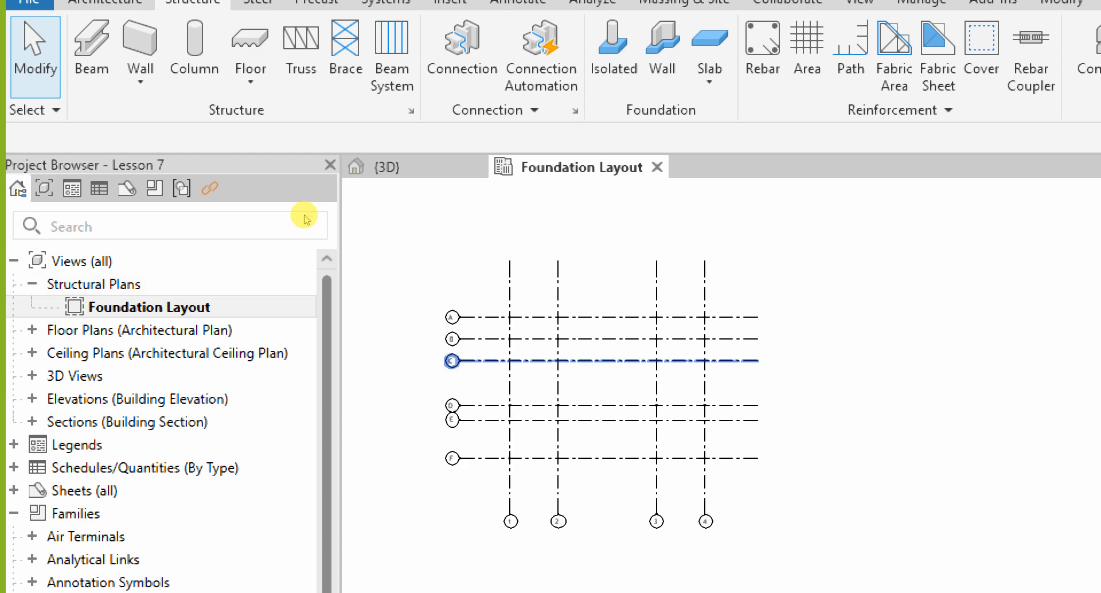
Step: Change the Foundation Layout plan's discipline to Architectural
{"action": "scroll", "coordinate": [571, 352], "scroll_direction": "down", "scroll_amount": 4}
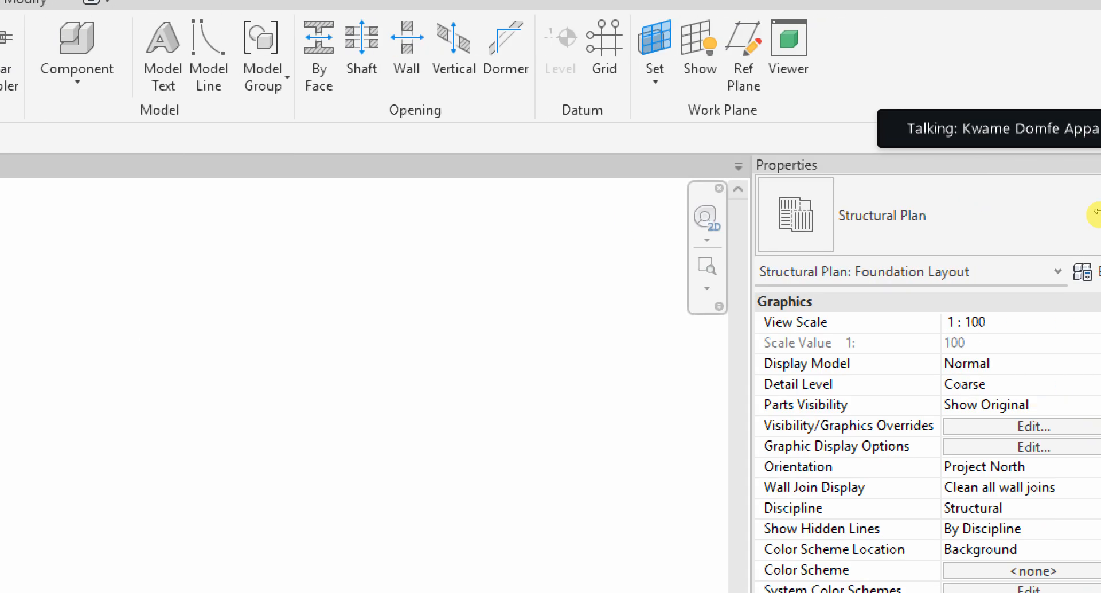
{"action": "scroll", "coordinate": [963, 227], "scroll_direction": "down", "scroll_amount": 1}
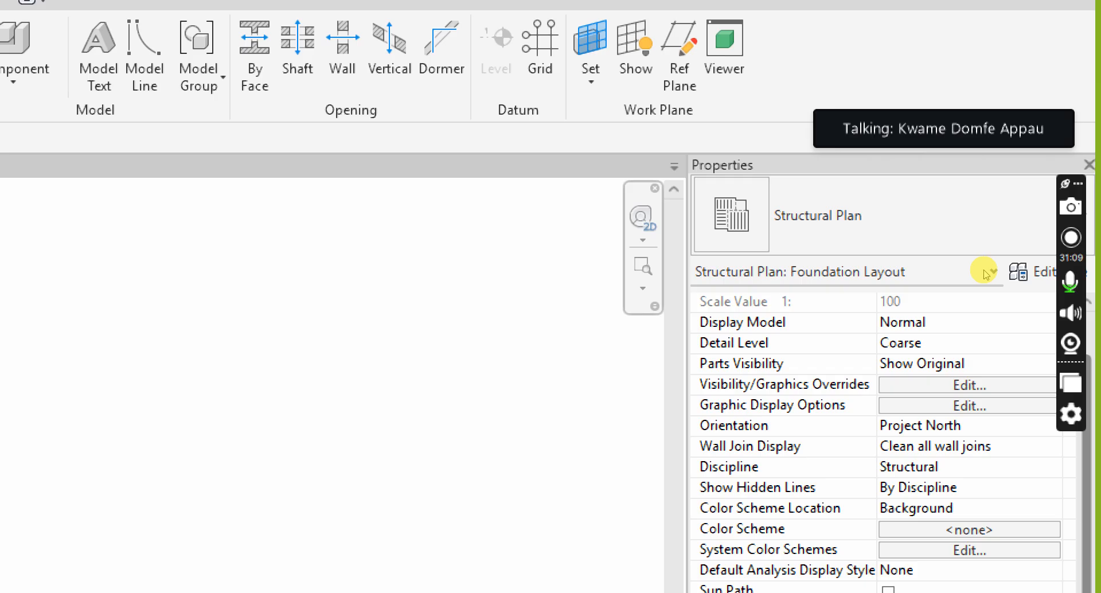
{"action": "left_click", "coordinate": [1034, 250]}
{"action": "left_click", "coordinate": [1035, 257]}
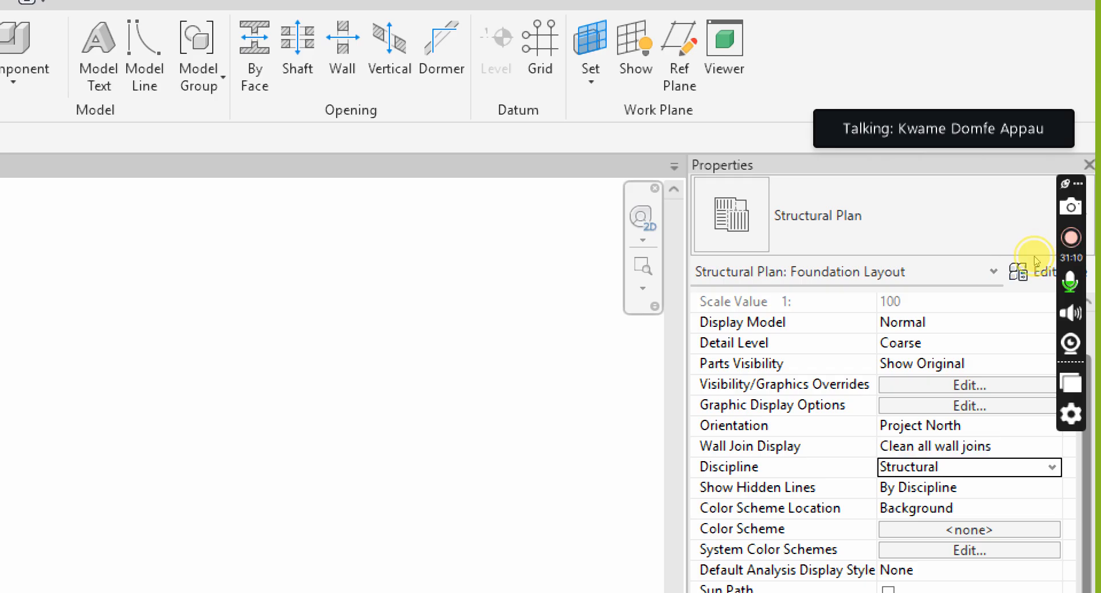
{"action": "left_click", "coordinate": [1076, 262]}
{"action": "left_click", "coordinate": [1008, 270]}
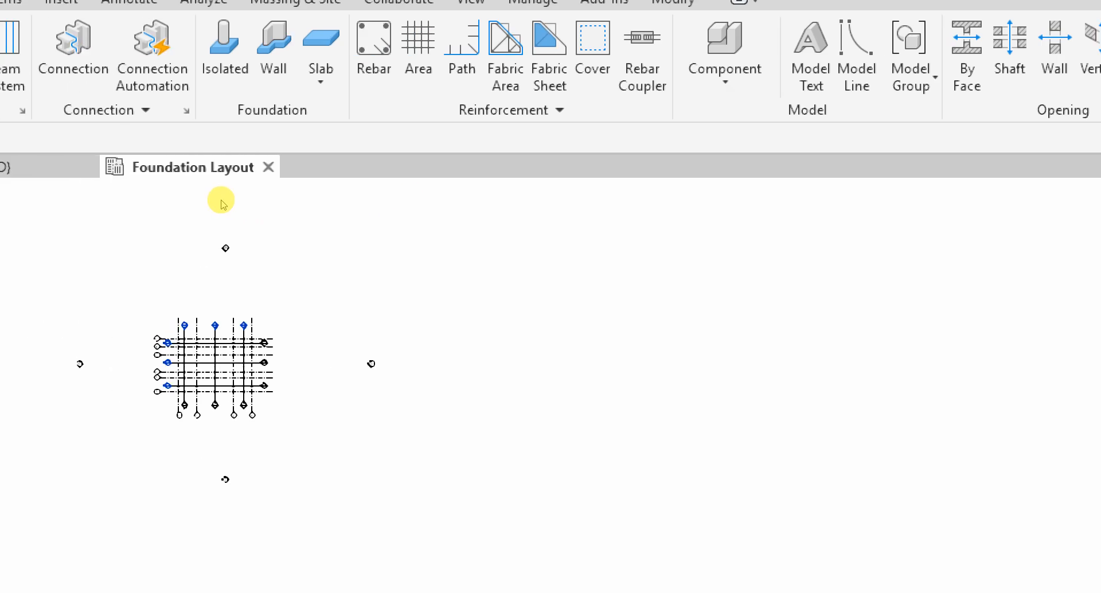
Step: Examine the grids, section lines and elevation markers in the Foundation Layout plan for the foundation walls
{"action": "scroll", "coordinate": [252, 211], "scroll_direction": "up", "scroll_amount": 10}
{"action": "scroll", "coordinate": [484, 212], "scroll_direction": "down", "scroll_amount": 2}
{"action": "scroll", "coordinate": [381, 189], "scroll_direction": "up", "scroll_amount": 8}
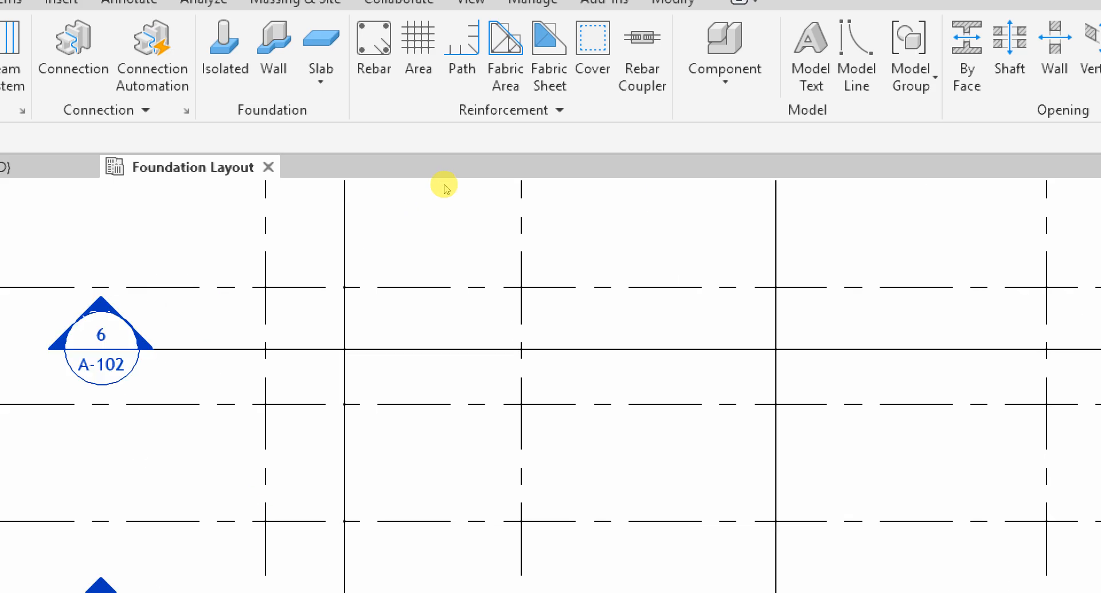
{"action": "scroll", "coordinate": [388, 188], "scroll_direction": "down", "scroll_amount": 10}
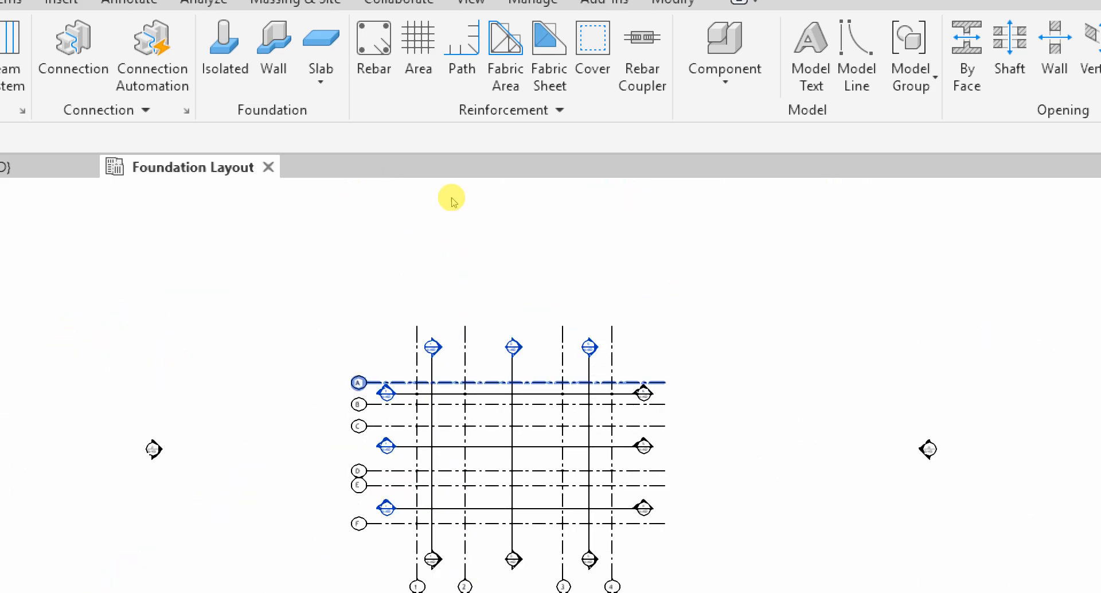
{"action": "scroll", "coordinate": [441, 215], "scroll_direction": "down", "scroll_amount": 3}
{"action": "scroll", "coordinate": [442, 201], "scroll_direction": "up", "scroll_amount": 2}
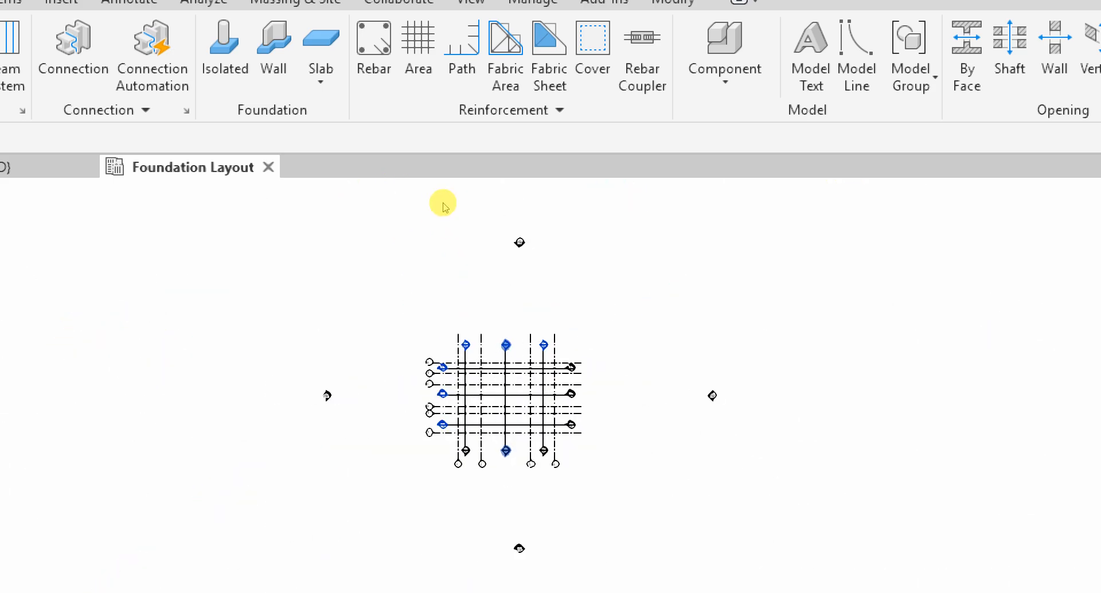
{"action": "scroll", "coordinate": [453, 222], "scroll_direction": "up", "scroll_amount": 4}
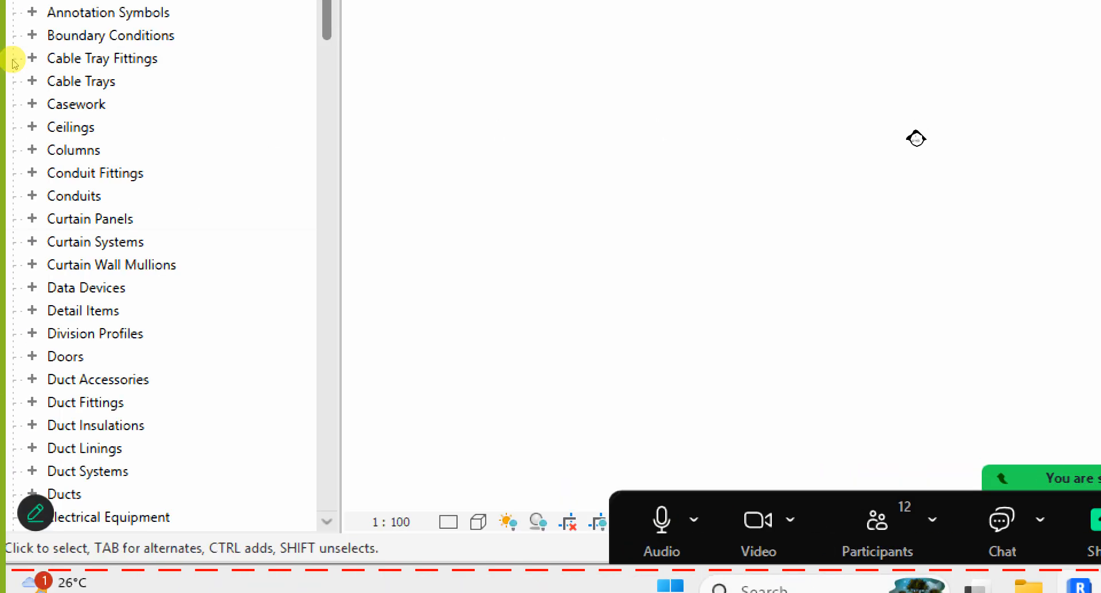
{"action": "scroll", "coordinate": [241, 189], "scroll_direction": "down", "scroll_amount": 3}
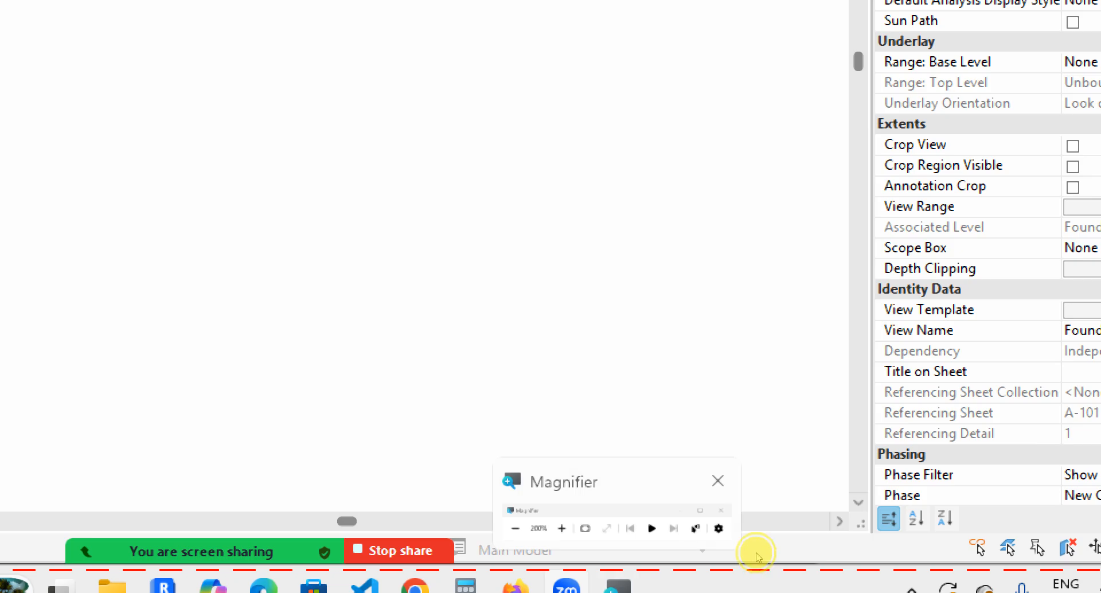
Step: Turn off the screen Magnifier and inspect the grid intersections of the Foundation Layout plan up close
{"action": "mouse_move", "coordinate": [618, 587]}
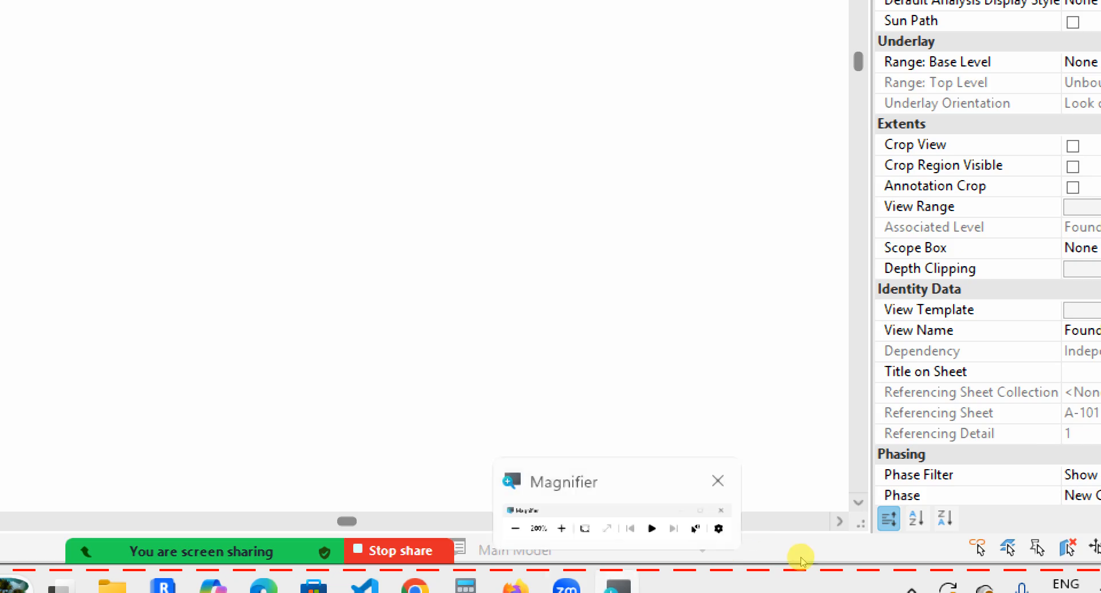
{"action": "key", "text": "super+Escape"}
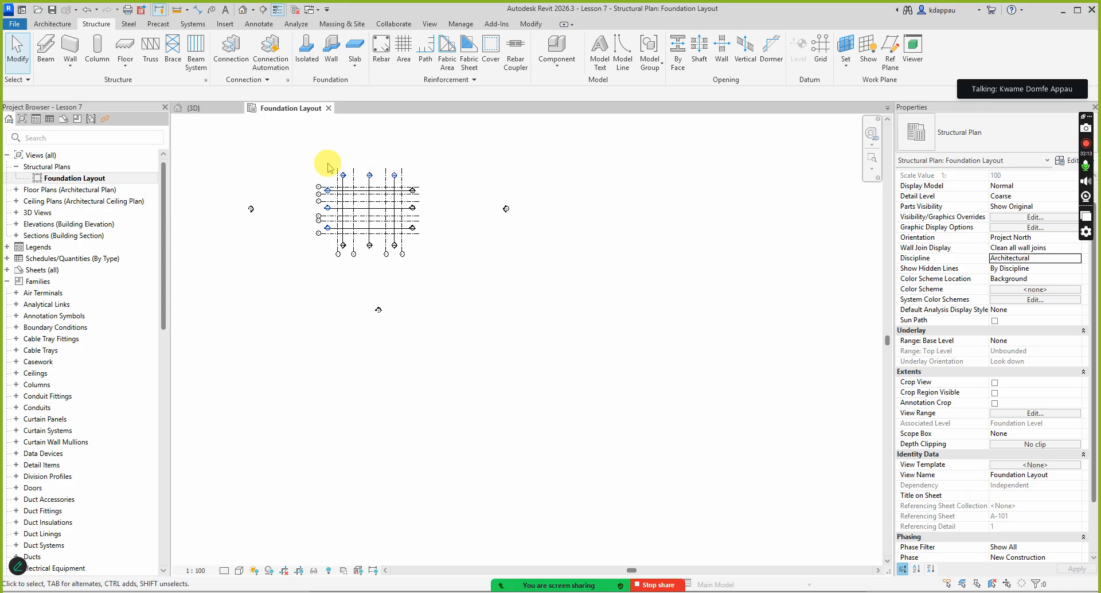
{"action": "scroll", "coordinate": [499, 321], "scroll_direction": "up", "scroll_amount": 6}
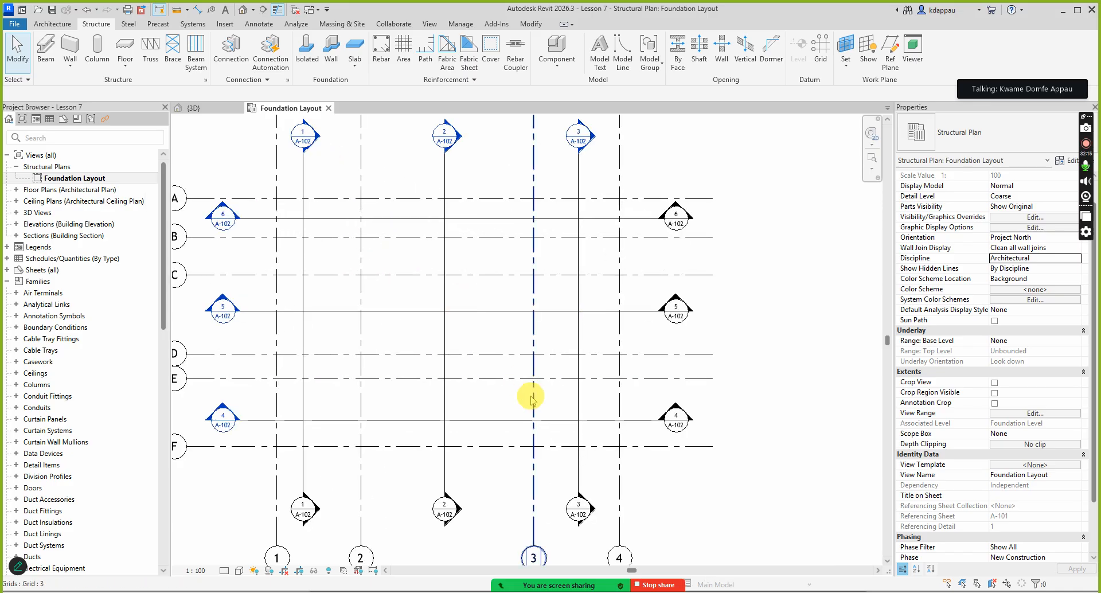
Step: Set the Foundation Layout plan's detail level to Medium
{"action": "scroll", "coordinate": [499, 379], "scroll_direction": "down", "scroll_amount": 4}
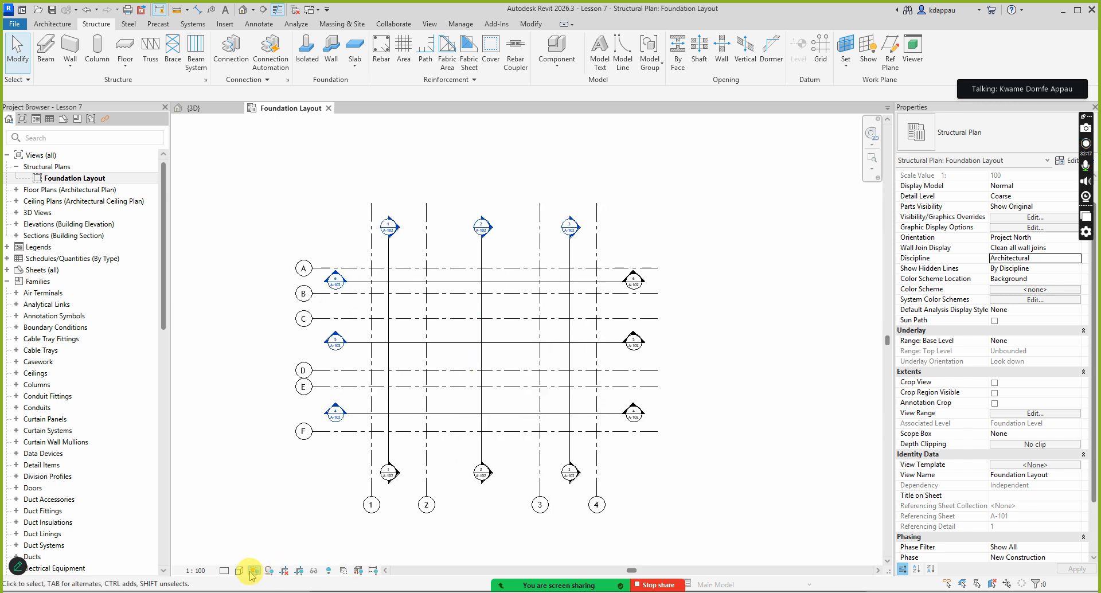
{"action": "left_click", "coordinate": [224, 570]}
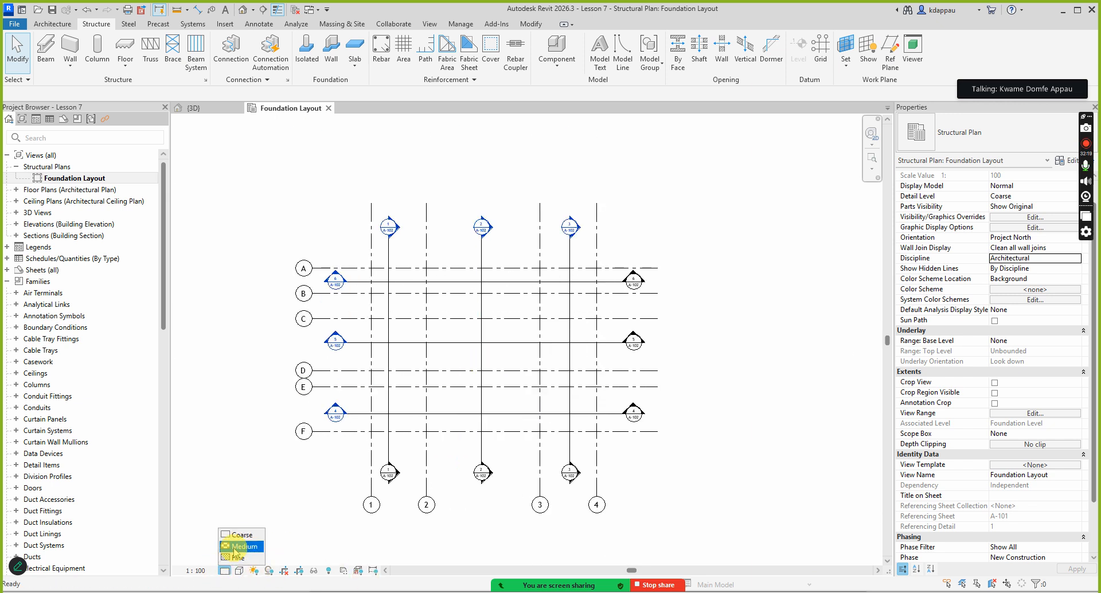
{"action": "left_click", "coordinate": [243, 546]}
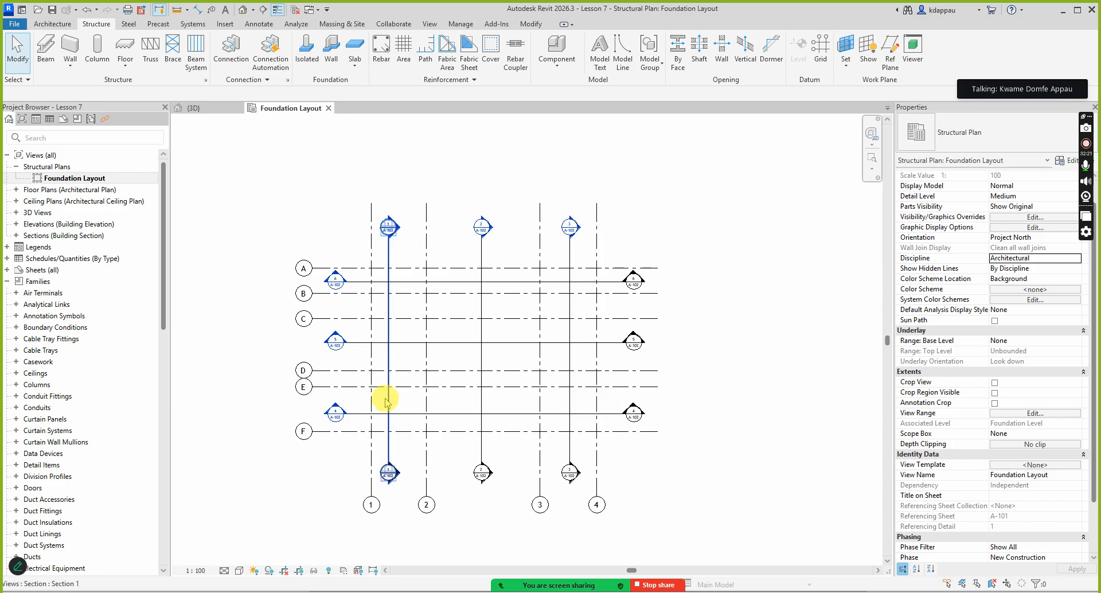
{"action": "scroll", "coordinate": [385, 401], "scroll_direction": "up", "scroll_amount": 3}
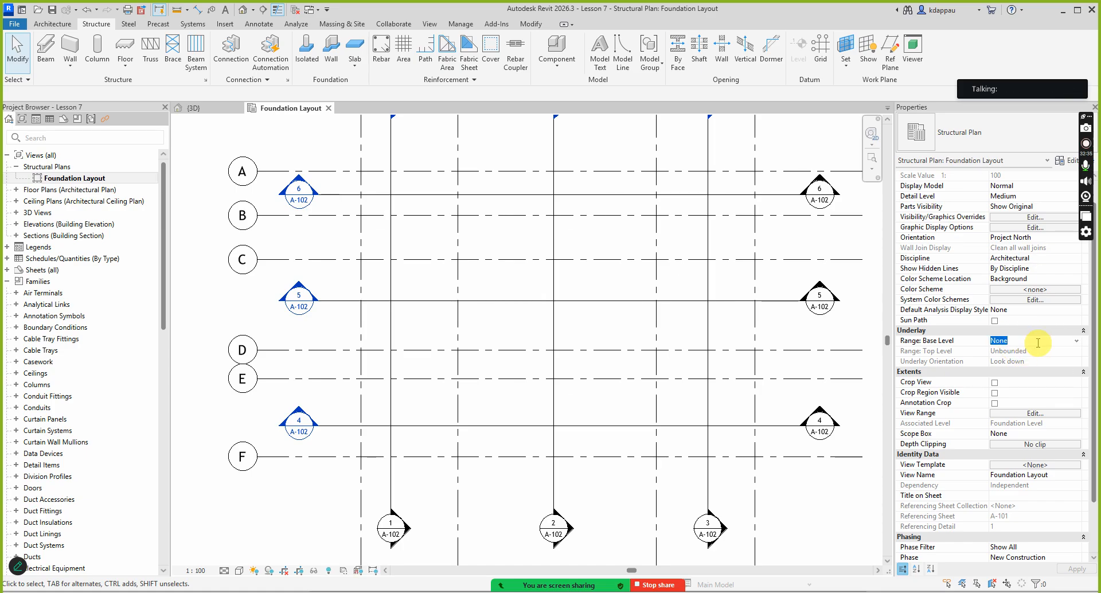
Step: Check the visibility of the Walls category and its subcategories in the Foundation Layout plan's Visibility/Graphic Overrides
{"action": "scroll", "coordinate": [1042, 373], "scroll_direction": "down", "scroll_amount": 2}
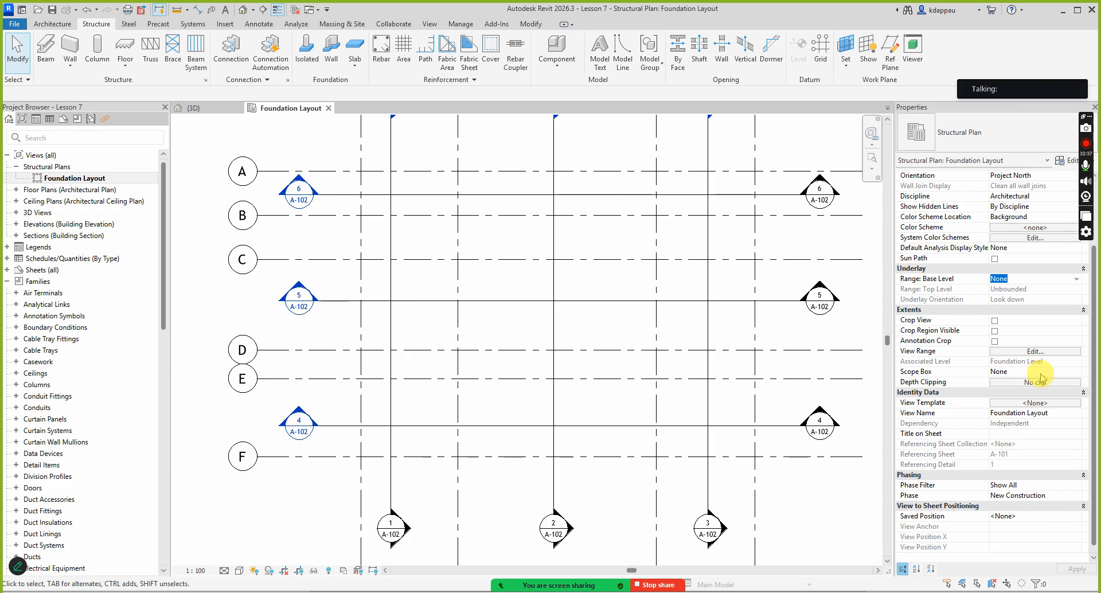
{"action": "scroll", "coordinate": [1038, 370], "scroll_direction": "up", "scroll_amount": 3}
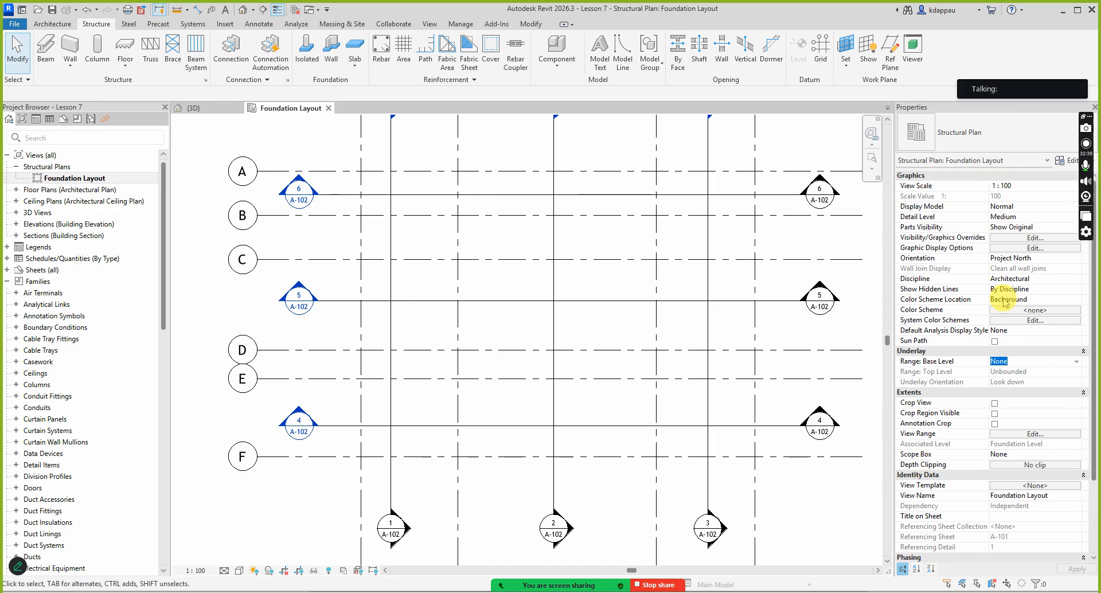
{"action": "left_click", "coordinate": [1030, 242]}
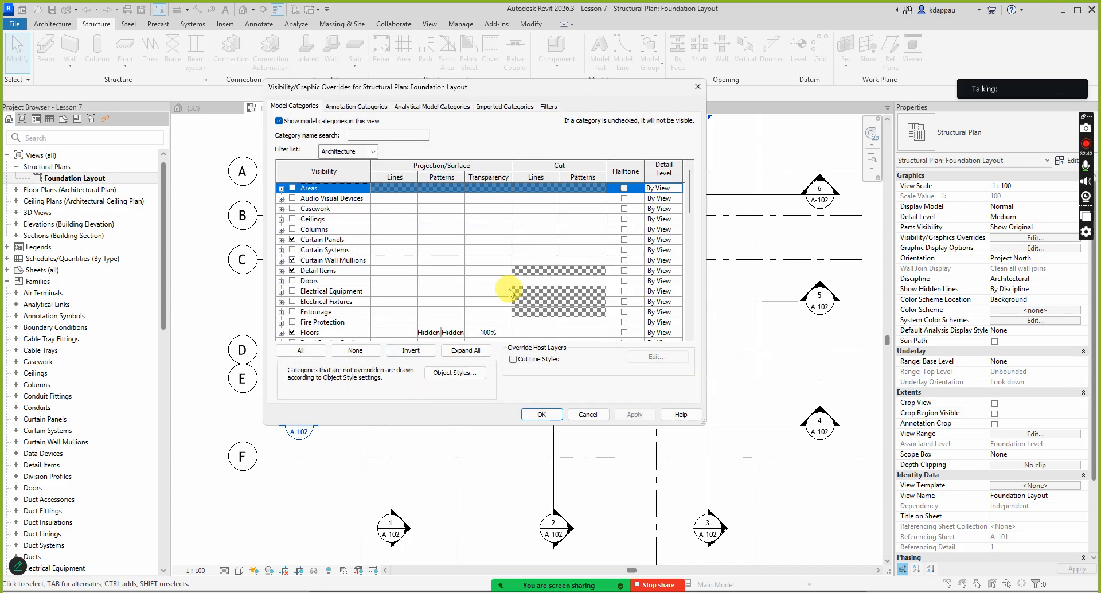
{"action": "left_click_drag", "start_coordinate": [691, 202], "coordinate": [689, 328]}
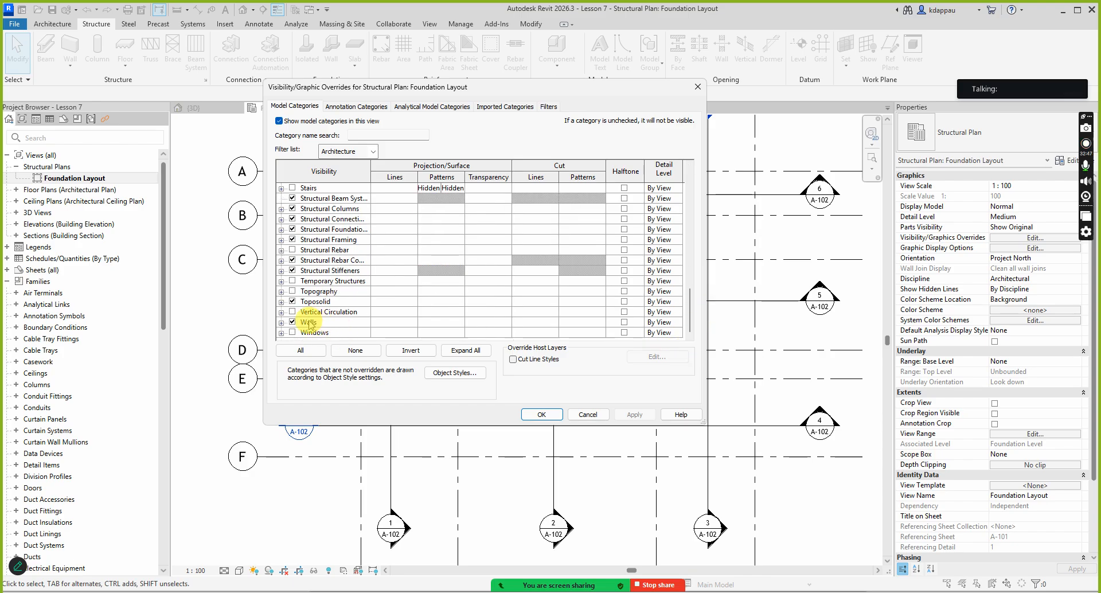
{"action": "left_click", "coordinate": [281, 323]}
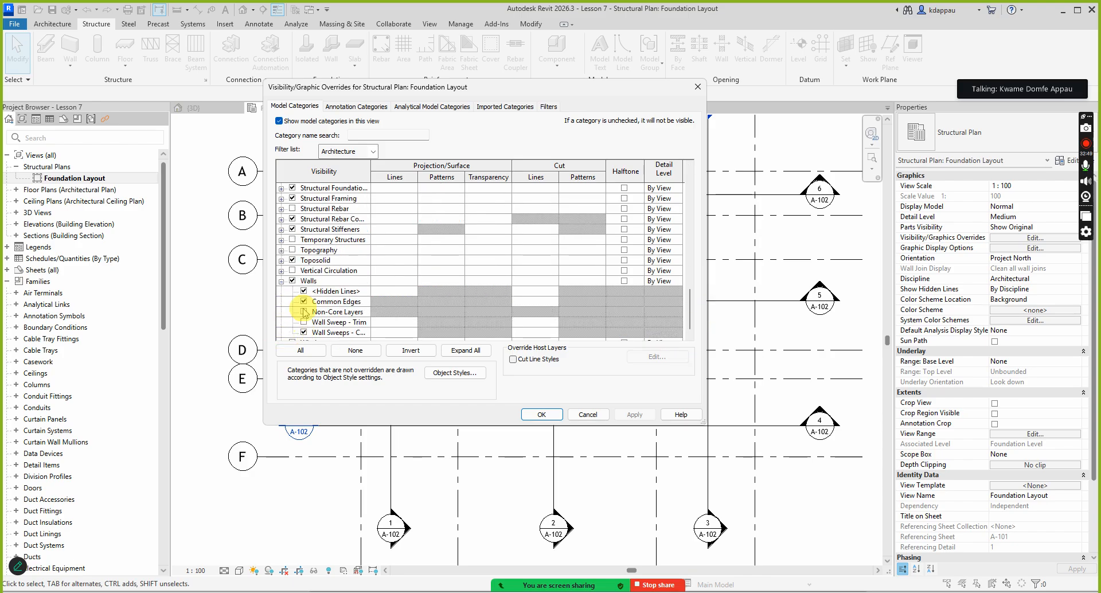
{"action": "scroll", "coordinate": [310, 302], "scroll_direction": "down", "scroll_amount": 2}
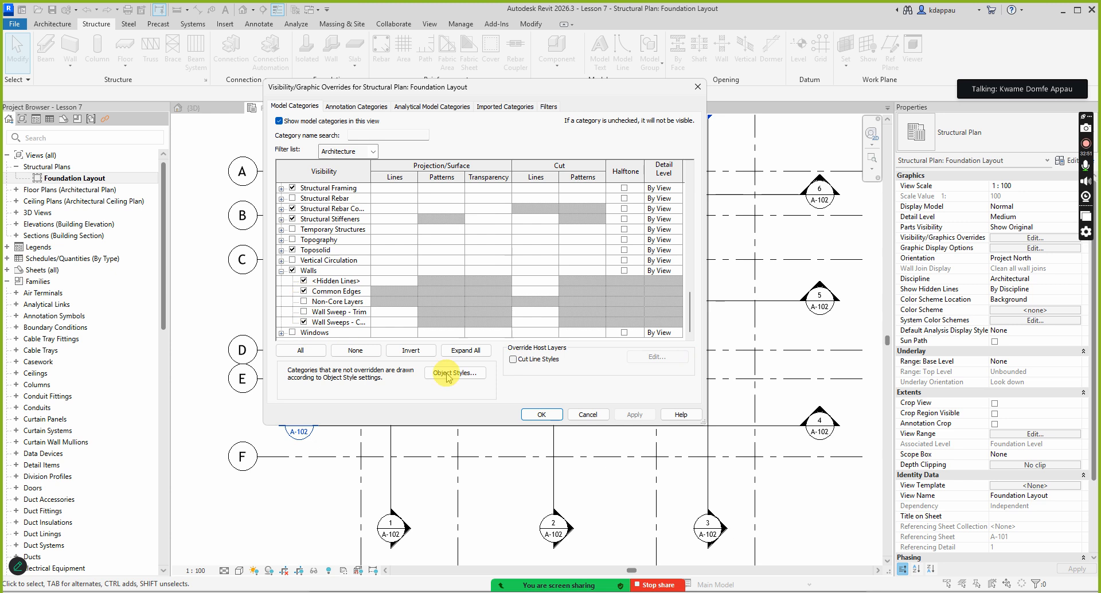
{"action": "left_click", "coordinate": [539, 414]}
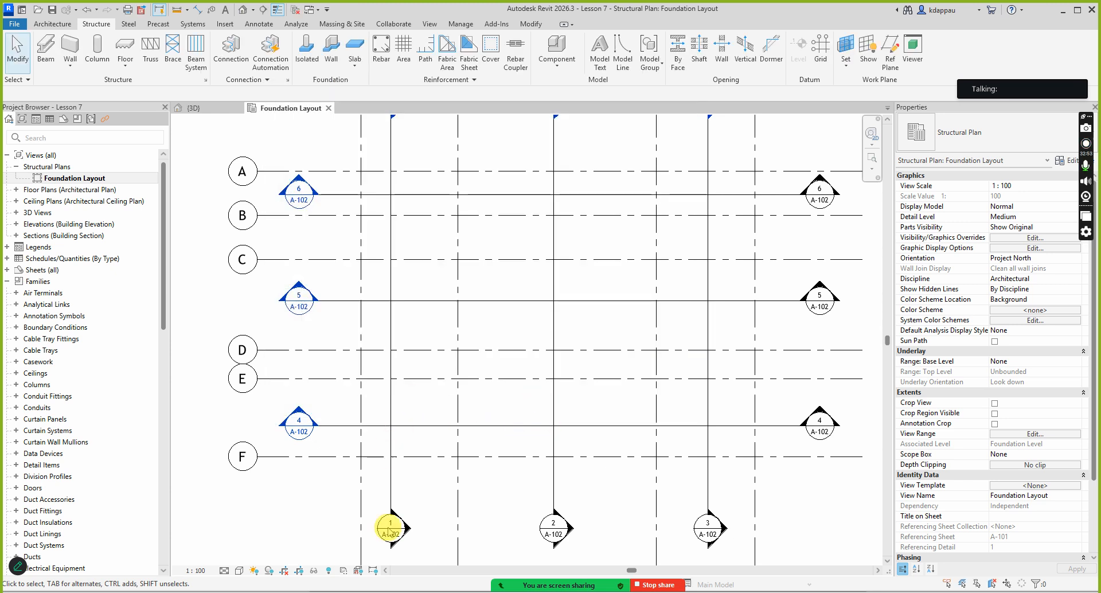
Step: Turn Reveal Hidden Elements on and off to check the Foundation Layout plan for hidden walls
{"action": "left_click", "coordinate": [329, 570]}
{"action": "scroll", "coordinate": [385, 439], "scroll_direction": "down", "scroll_amount": 4}
{"action": "scroll", "coordinate": [418, 418], "scroll_direction": "up", "scroll_amount": 3}
{"action": "left_click", "coordinate": [330, 571]}
{"action": "scroll", "coordinate": [412, 421], "scroll_direction": "down", "scroll_amount": 3}
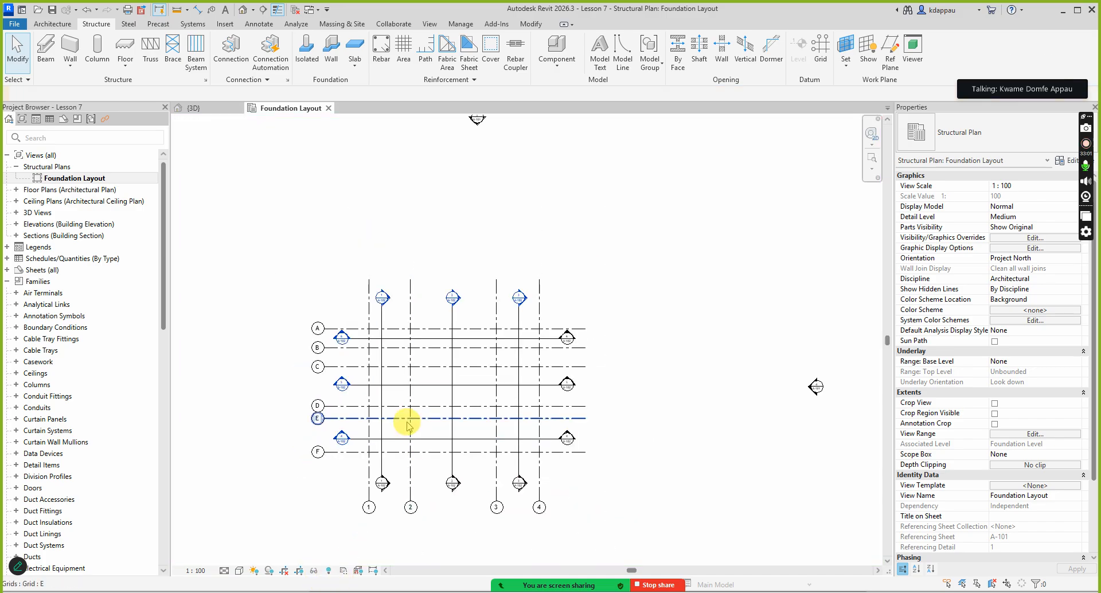
{"action": "scroll", "coordinate": [407, 421], "scroll_direction": "up", "scroll_amount": 3}
{"action": "left_click", "coordinate": [321, 241]}
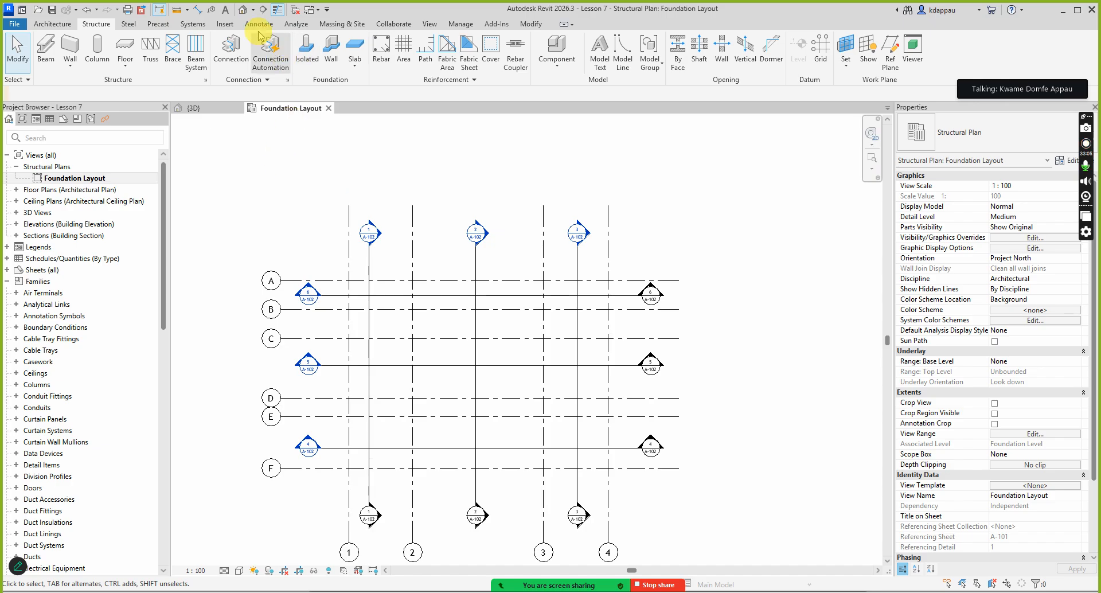
Step: Open the default 3D view and inspect the properties of the long front external foundation wall
{"action": "left_click", "coordinate": [244, 9]}
{"action": "scroll", "coordinate": [356, 246], "scroll_direction": "down", "scroll_amount": 3}
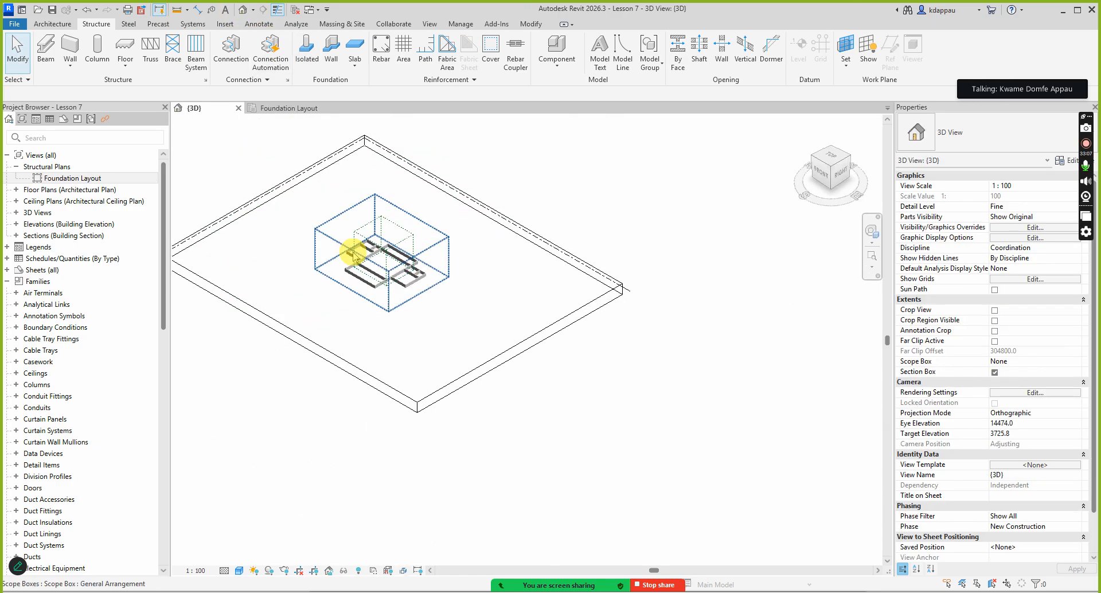
{"action": "scroll", "coordinate": [381, 275], "scroll_direction": "up", "scroll_amount": 3}
{"action": "scroll", "coordinate": [422, 307], "scroll_direction": "up", "scroll_amount": 5}
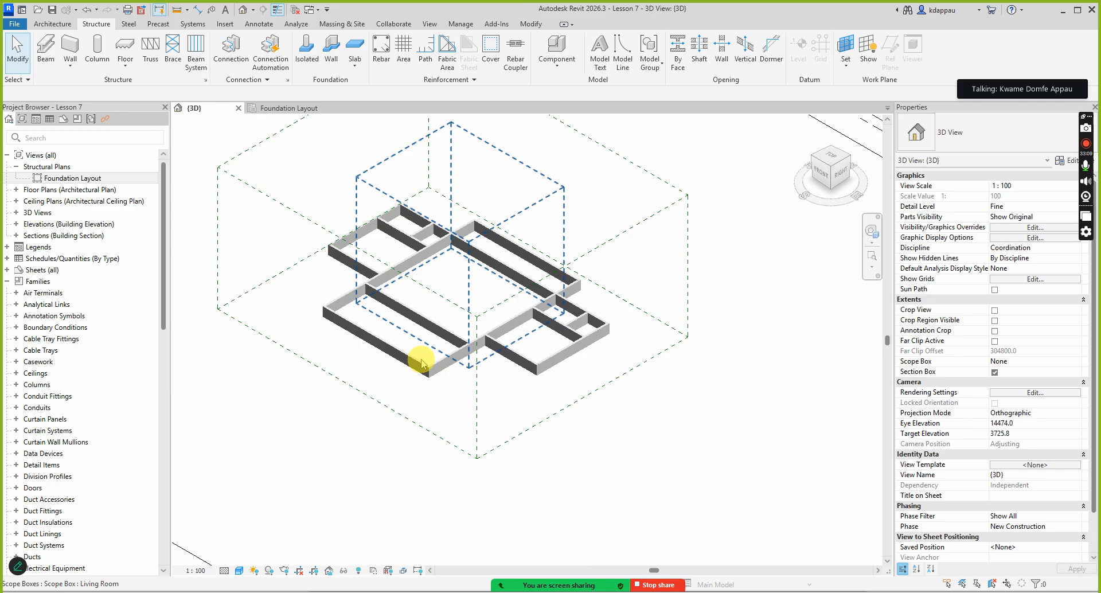
{"action": "left_click", "coordinate": [405, 356]}
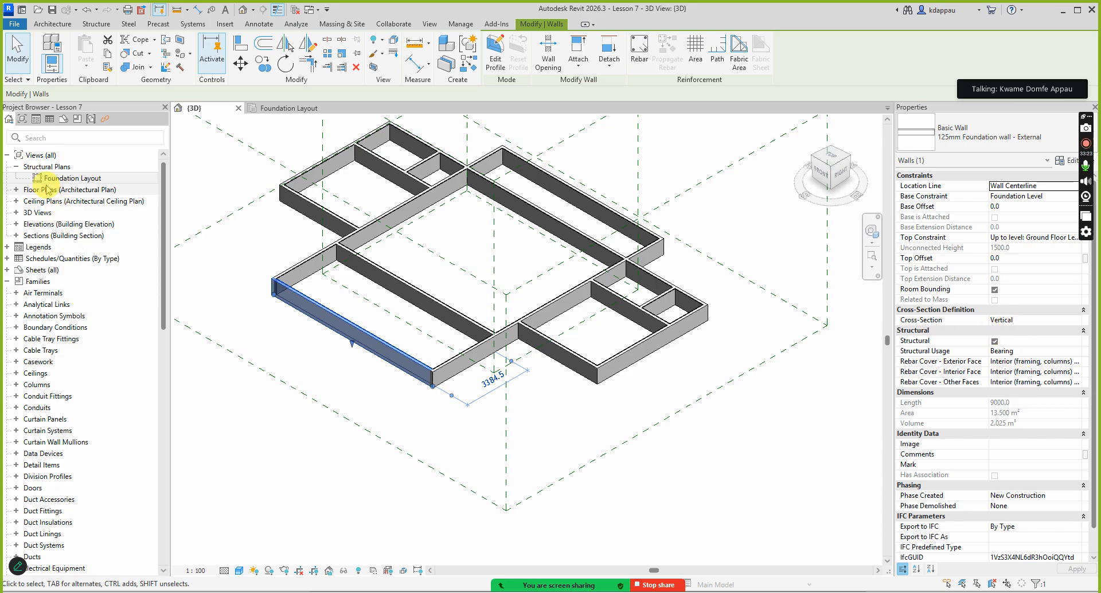
Step: Reopen the Foundation Layout plan and check the grid area for the foundation walls
{"action": "double_click", "coordinate": [47, 179]}
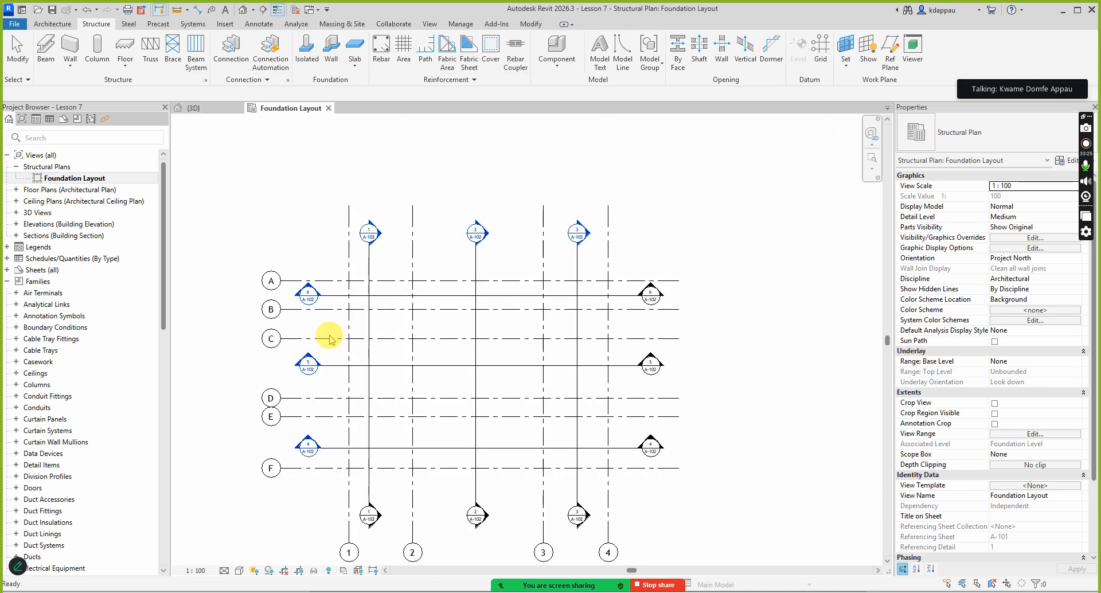
{"action": "scroll", "coordinate": [331, 339], "scroll_direction": "down", "scroll_amount": 2}
{"action": "scroll", "coordinate": [320, 357], "scroll_direction": "up", "scroll_amount": 3}
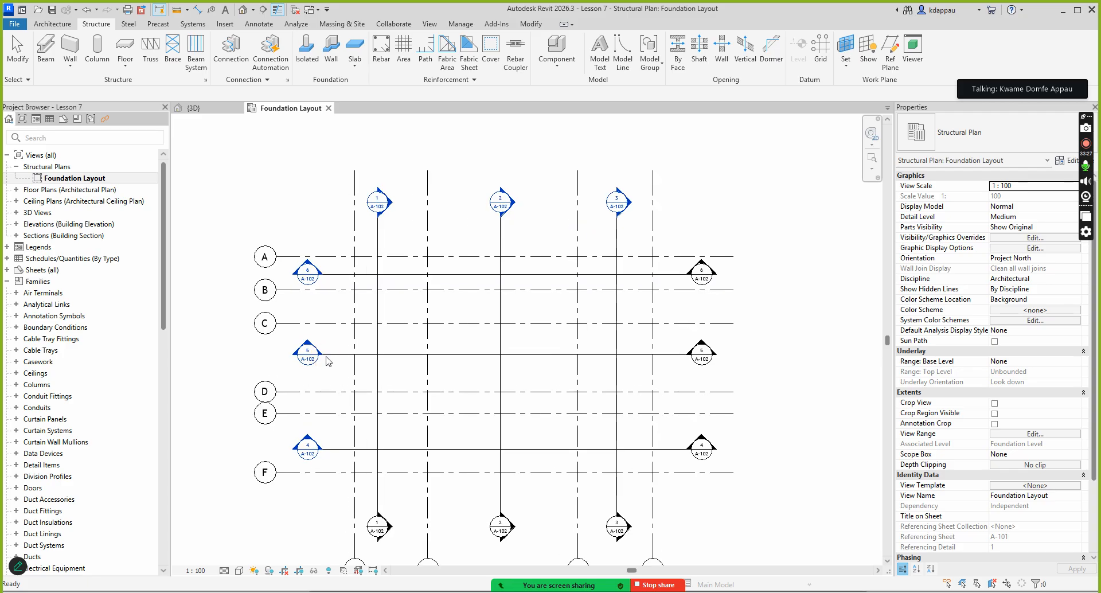
{"action": "scroll", "coordinate": [409, 382], "scroll_direction": "down", "scroll_amount": 2}
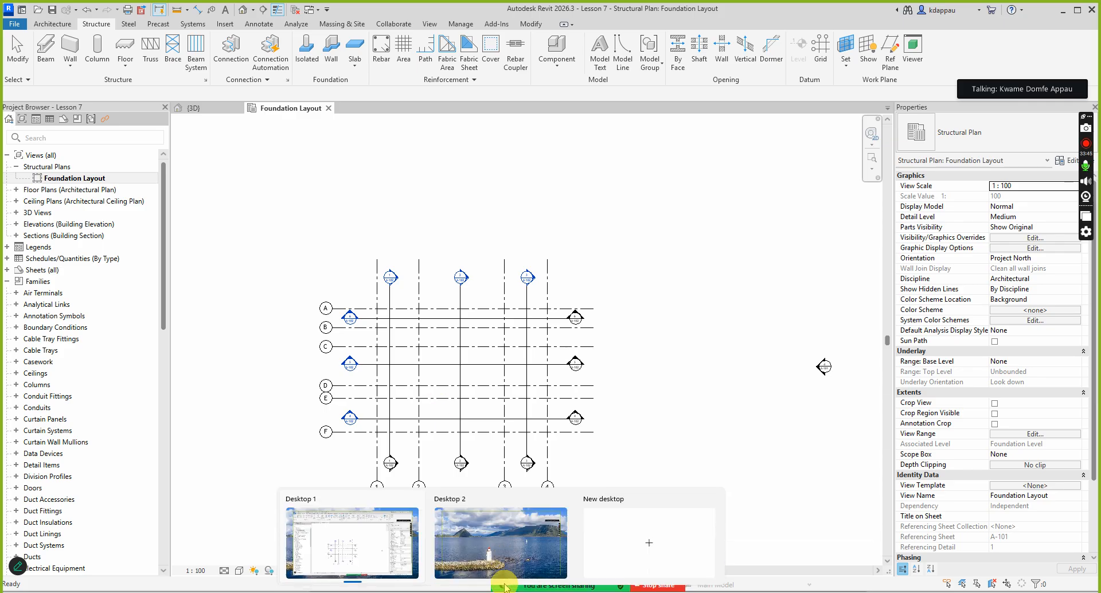
{"action": "mouse_move", "coordinate": [503, 574]}
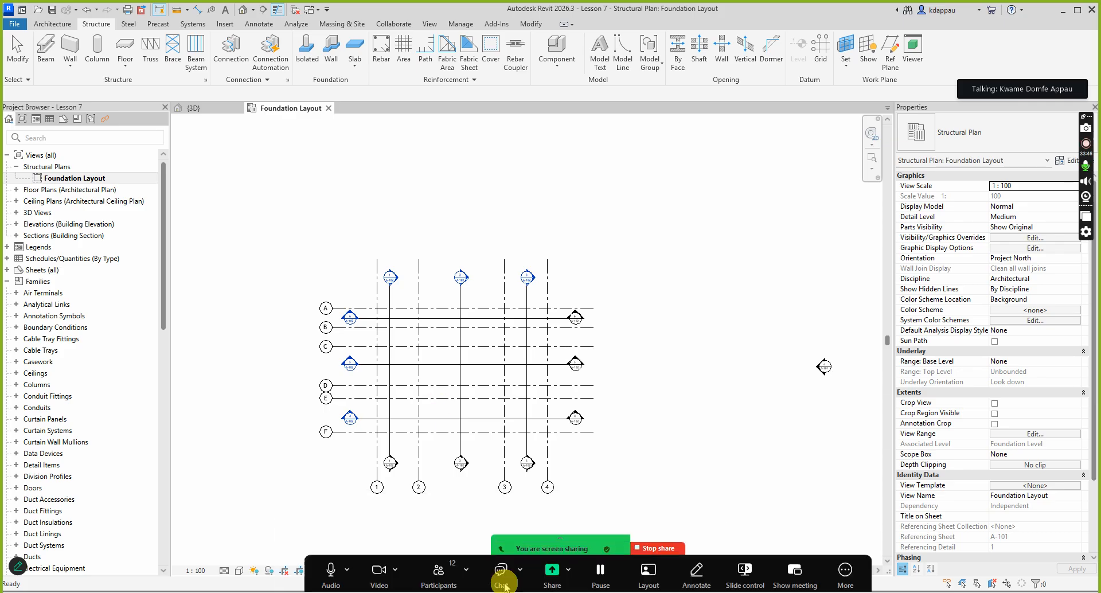
{"action": "left_click", "coordinate": [441, 587]}
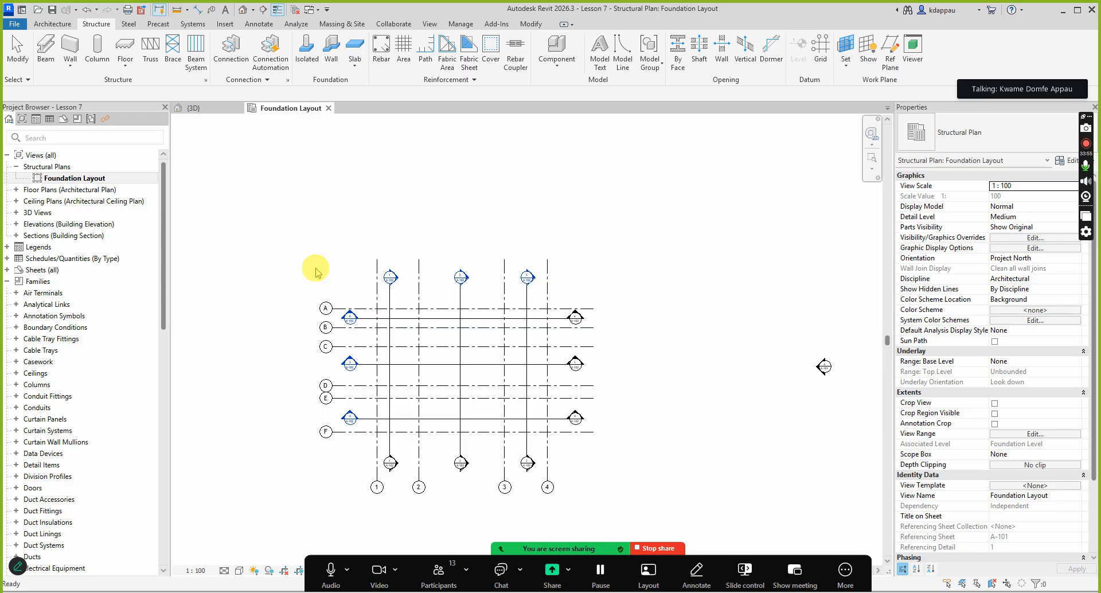
Step: Return to the default 3D view and examine the junctions along the long foundation wall behind the front room
{"action": "left_click", "coordinate": [243, 10]}
{"action": "scroll", "coordinate": [418, 290], "scroll_direction": "down", "scroll_amount": 5}
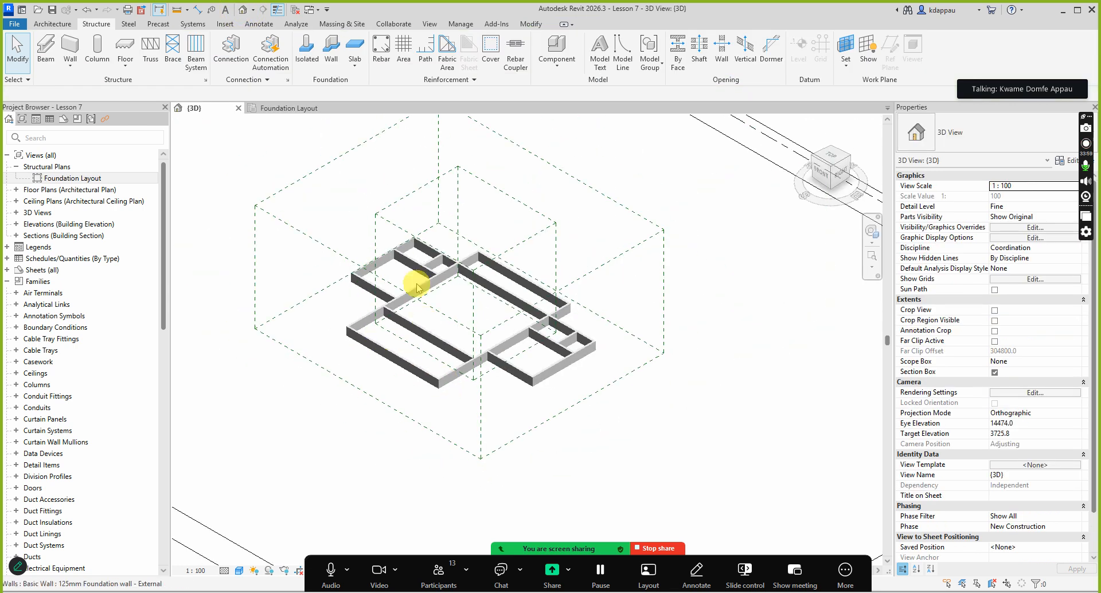
{"action": "scroll", "coordinate": [417, 285], "scroll_direction": "up", "scroll_amount": 3}
{"action": "scroll", "coordinate": [417, 285], "scroll_direction": "down", "scroll_amount": 2}
{"action": "scroll", "coordinate": [339, 312], "scroll_direction": "up", "scroll_amount": 5}
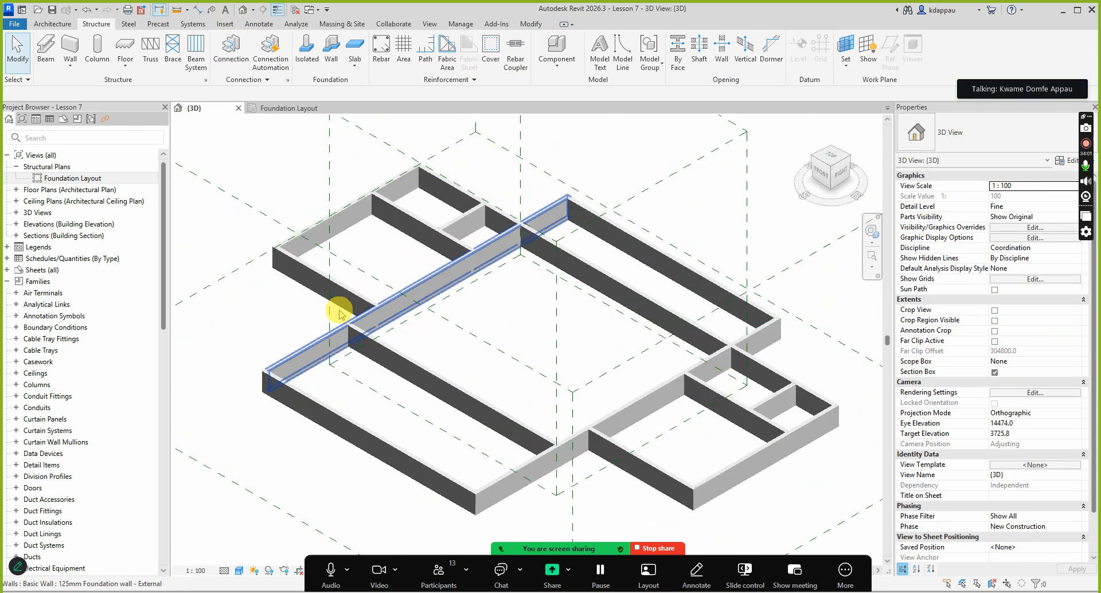
{"action": "scroll", "coordinate": [394, 315], "scroll_direction": "down", "scroll_amount": 3}
{"action": "scroll", "coordinate": [393, 315], "scroll_direction": "up", "scroll_amount": 4}
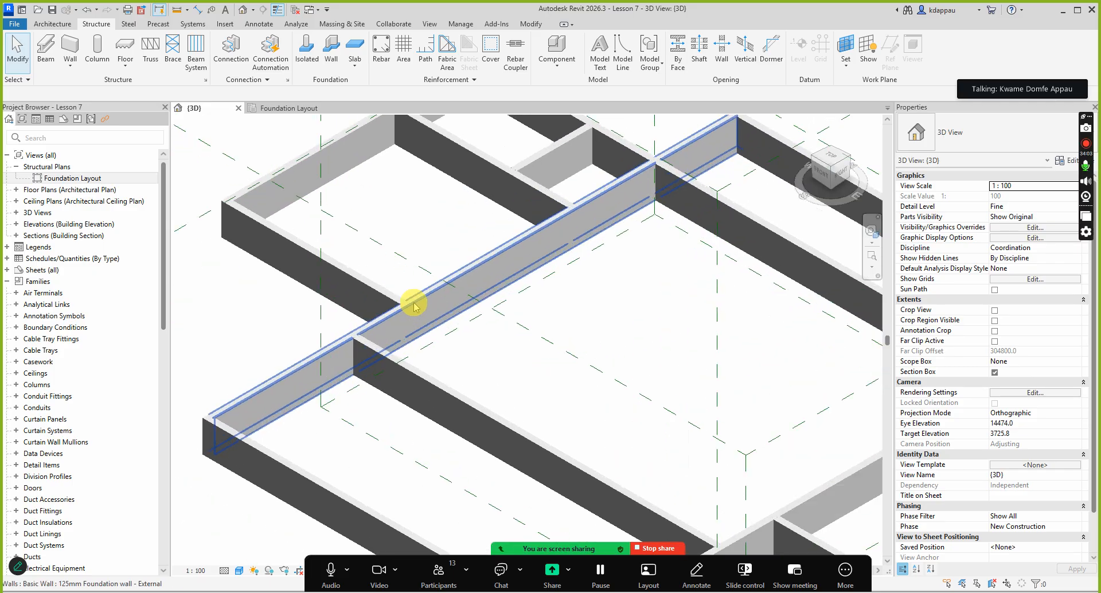
{"action": "left_click", "coordinate": [361, 135]}
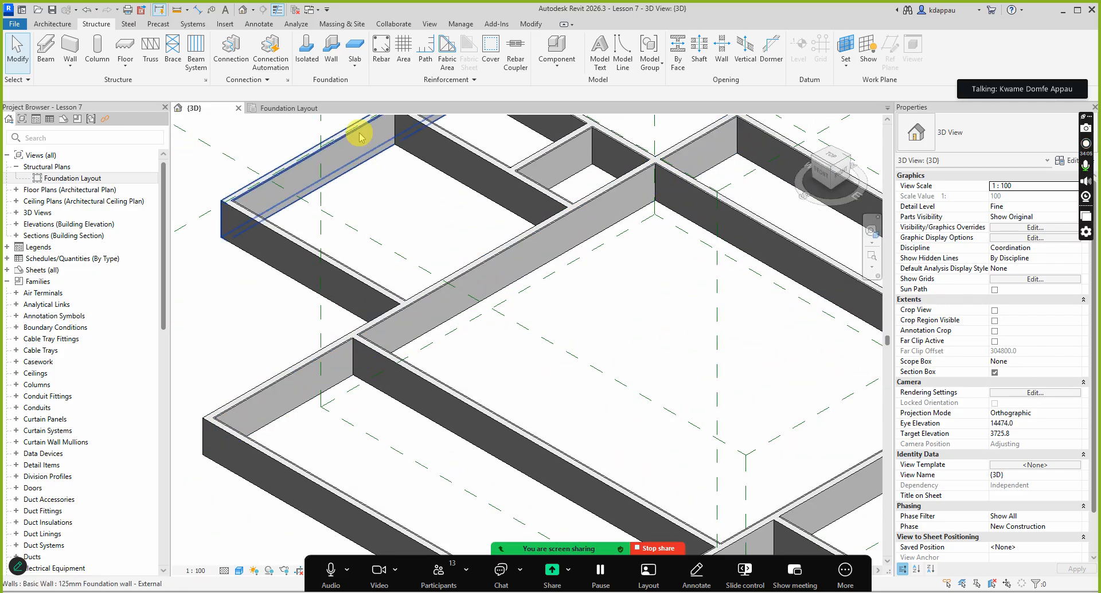
Step: Split the long foundation wall just past its junctions near the front room, with Delete Inner Segment enabled
{"action": "left_click", "coordinate": [531, 25]}
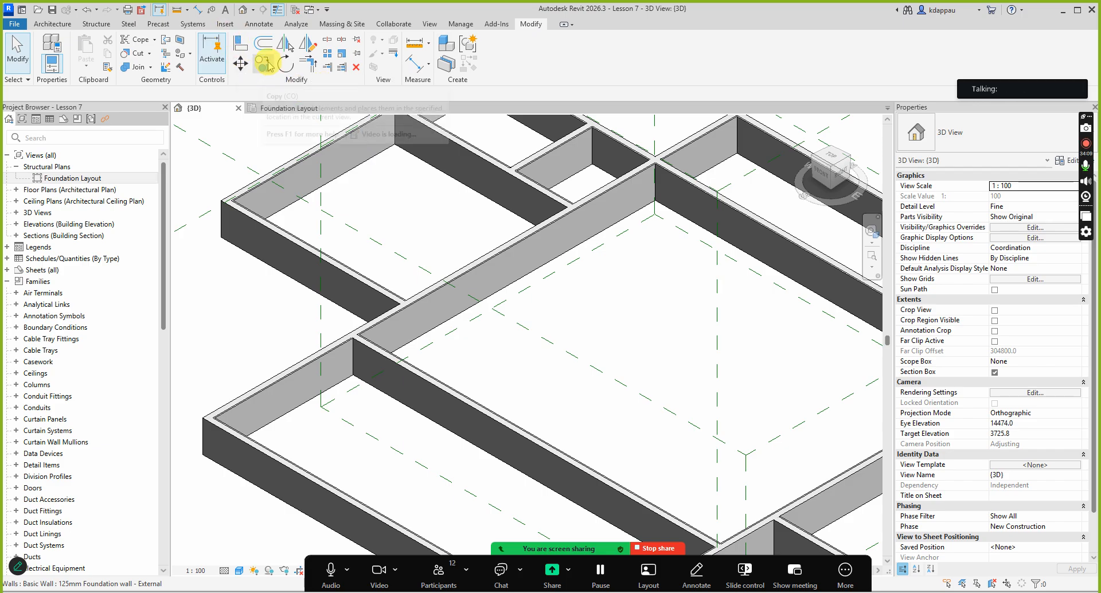
{"action": "left_click", "coordinate": [328, 41]}
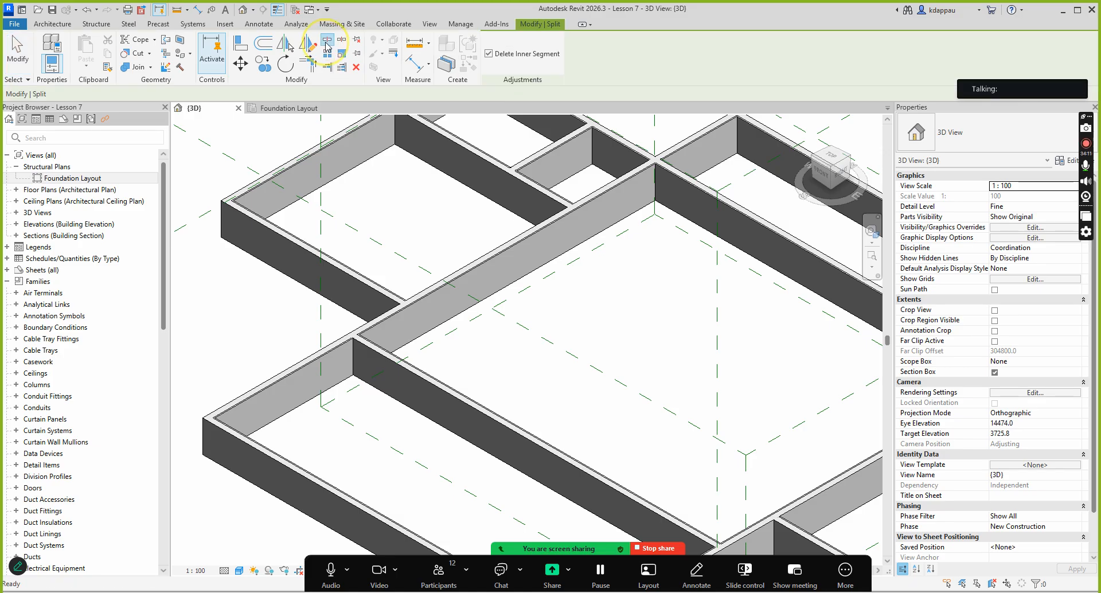
{"action": "scroll", "coordinate": [438, 281], "scroll_direction": "down", "scroll_amount": 3}
{"action": "scroll", "coordinate": [439, 281], "scroll_direction": "up", "scroll_amount": 5}
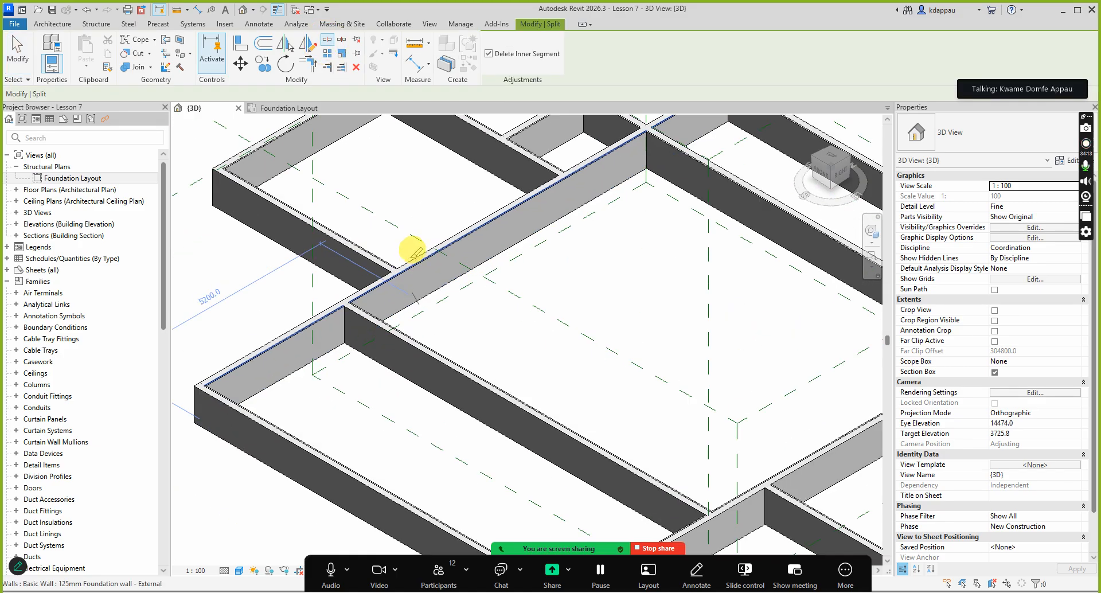
{"action": "scroll", "coordinate": [434, 246], "scroll_direction": "down", "scroll_amount": 4}
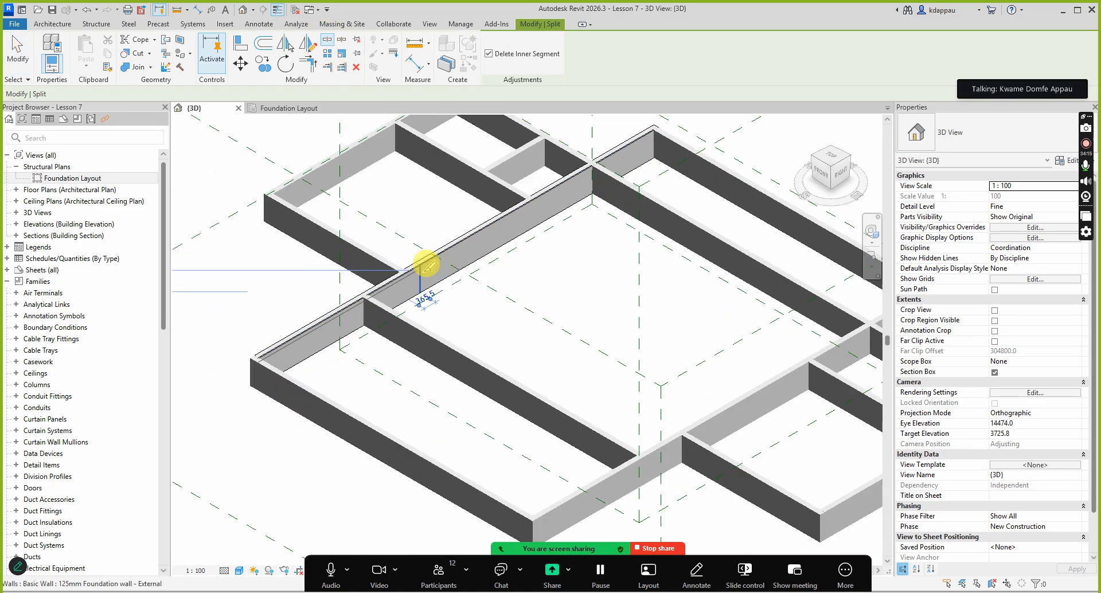
{"action": "scroll", "coordinate": [525, 206], "scroll_direction": "up", "scroll_amount": 5}
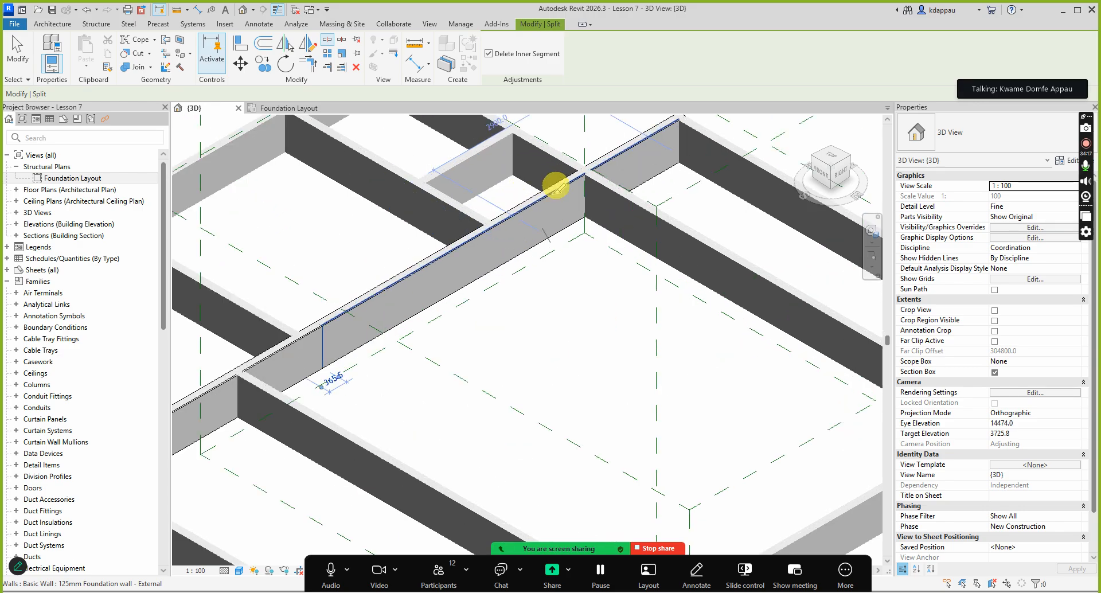
Step: Split the same wall again near the far crossing wall, deleting the inner segment, and undo that second split
{"action": "left_click", "coordinate": [571, 234]}
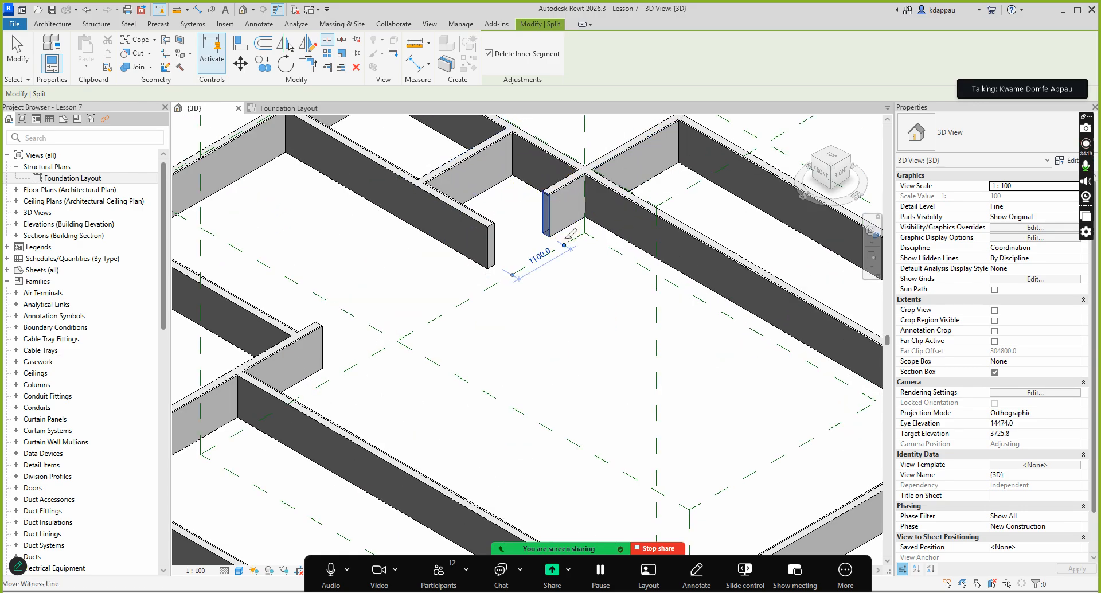
{"action": "key", "text": "Escape"}
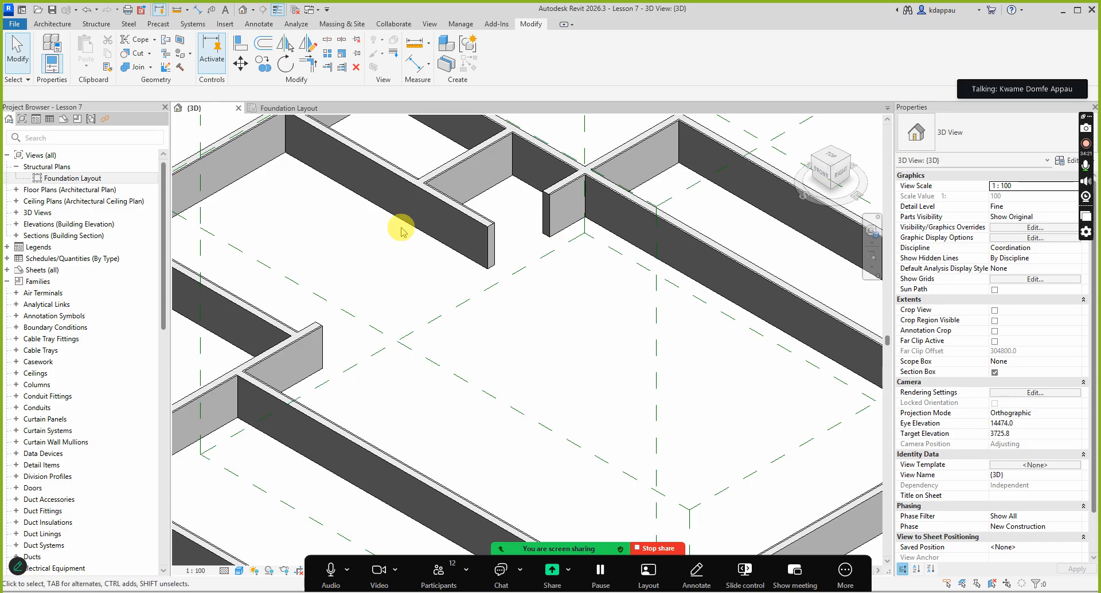
{"action": "left_click", "coordinate": [84, 11]}
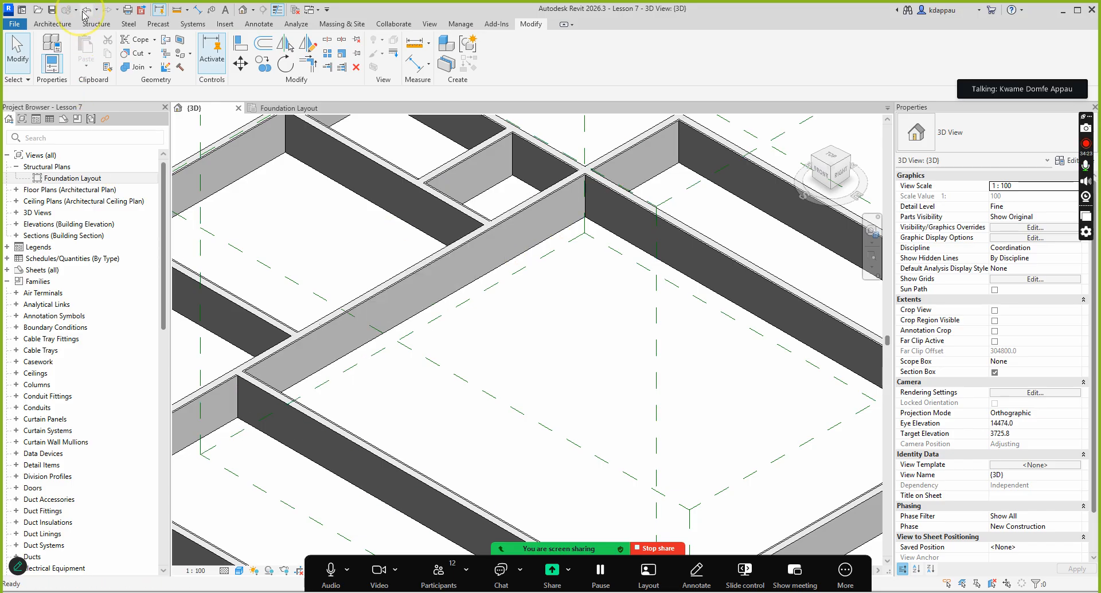
Step: Split the long foundation wall again just before the far crossing wall, with Delete Inner Segment turned off
{"action": "scroll", "coordinate": [446, 284], "scroll_direction": "down", "scroll_amount": 4}
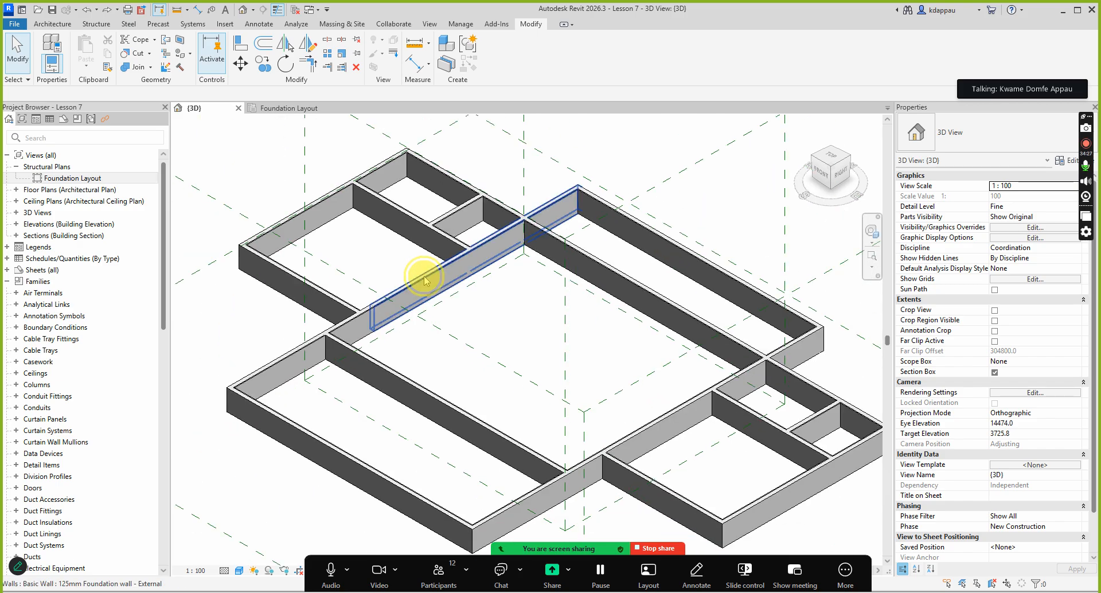
{"action": "left_click", "coordinate": [424, 280]}
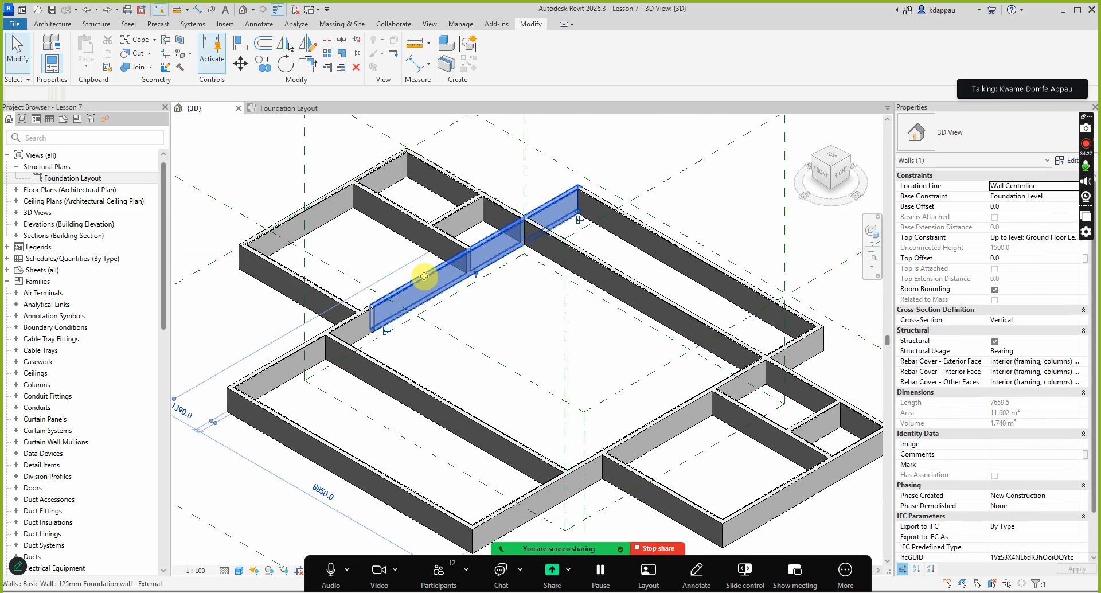
{"action": "left_click", "coordinate": [327, 44]}
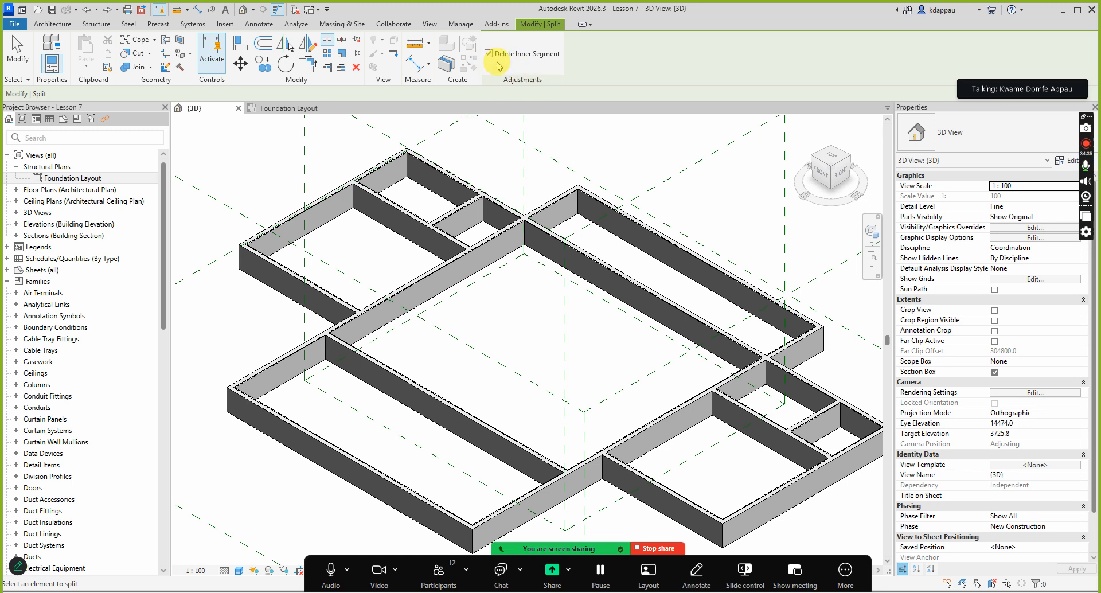
{"action": "left_click", "coordinate": [515, 57]}
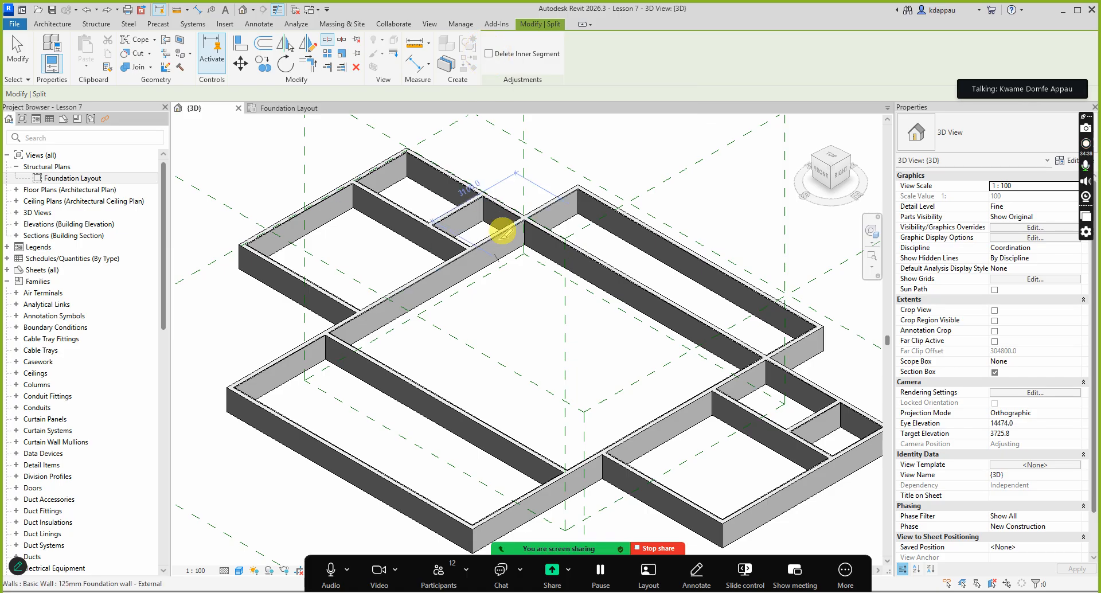
{"action": "scroll", "coordinate": [502, 231], "scroll_direction": "up", "scroll_amount": 4}
{"action": "left_click", "coordinate": [508, 237]}
{"action": "key", "text": "Escape"}
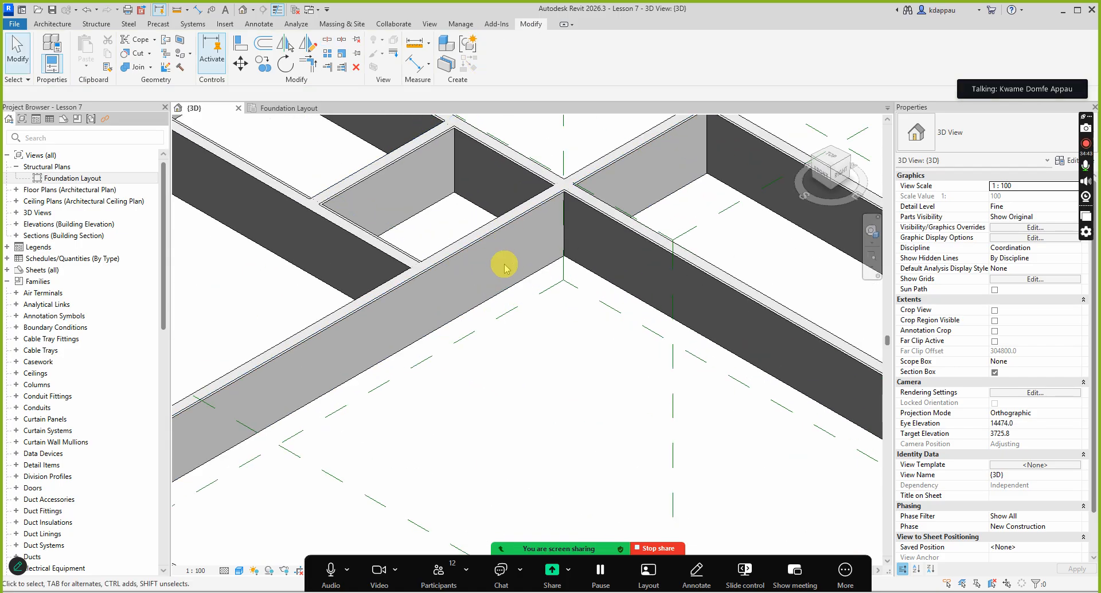
Step: Check the front, middle and far pieces of the split foundation wall by selecting them individually
{"action": "scroll", "coordinate": [457, 290], "scroll_direction": "down", "scroll_amount": 4}
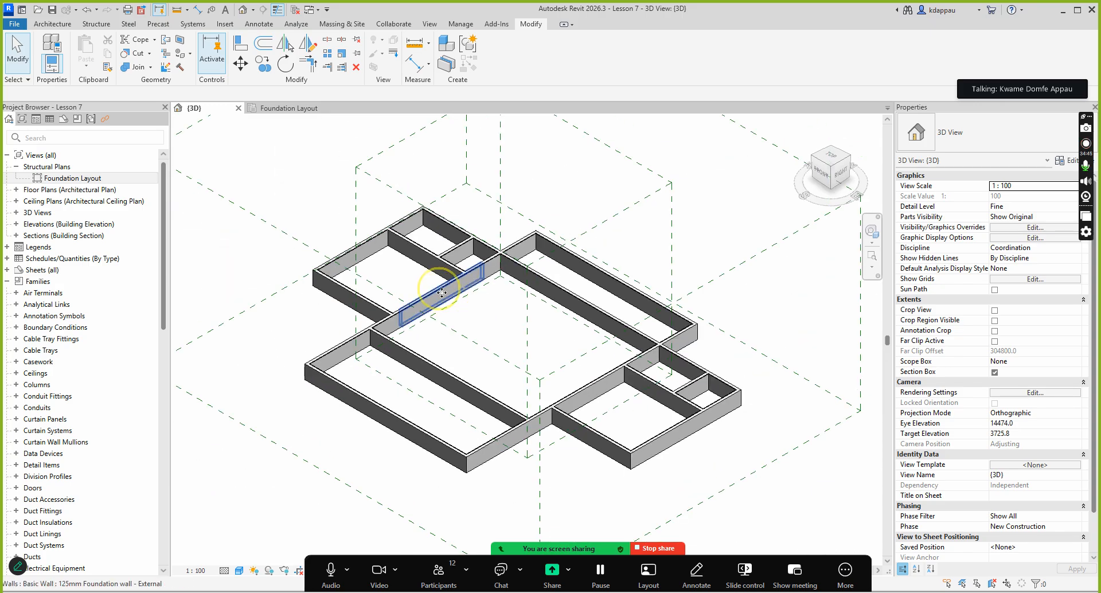
{"action": "left_click", "coordinate": [438, 293]}
{"action": "scroll", "coordinate": [388, 320], "scroll_direction": "up", "scroll_amount": 5}
{"action": "left_click", "coordinate": [365, 329]}
{"action": "scroll", "coordinate": [366, 328], "scroll_direction": "down", "scroll_amount": 3}
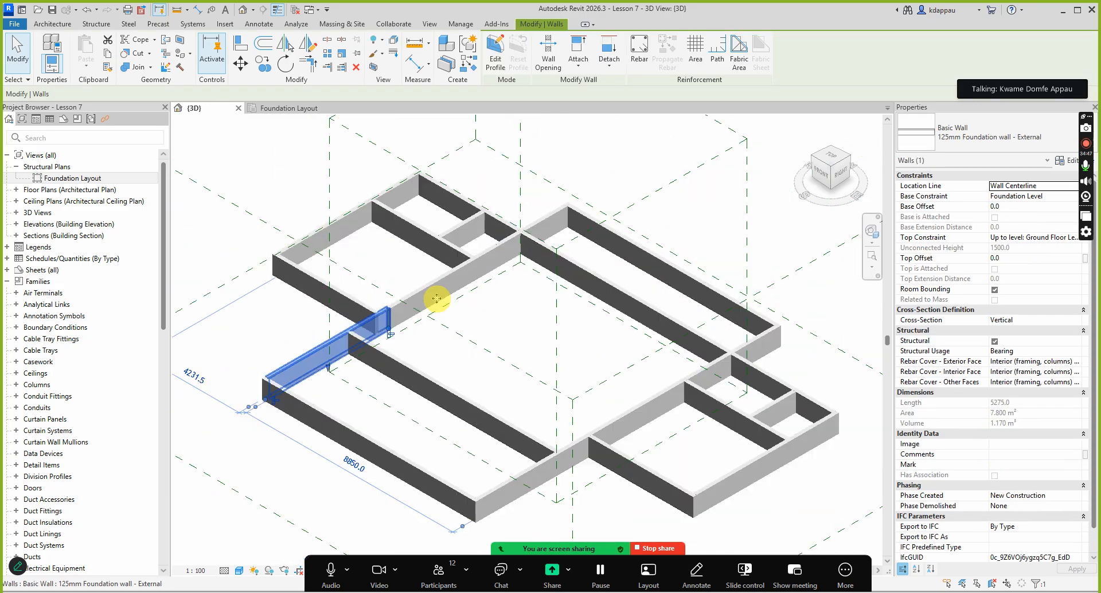
{"action": "scroll", "coordinate": [488, 253], "scroll_direction": "up", "scroll_amount": 3}
{"action": "left_click", "coordinate": [528, 231]}
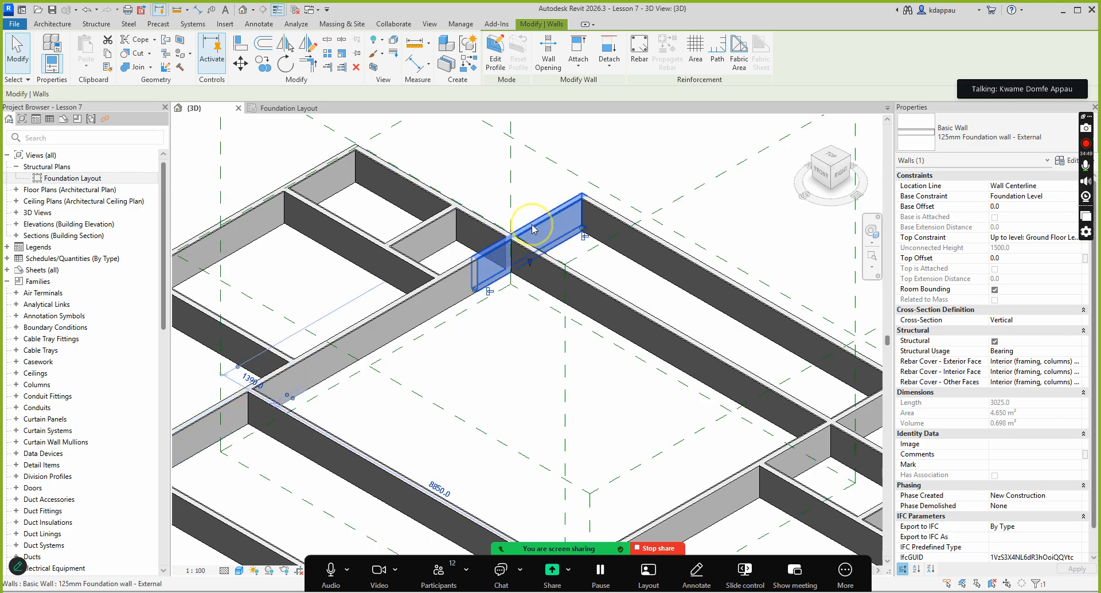
Step: Using Trim/Extend Single Element, trim the far wall segment back to the crossing wall and extend the middle segment to meet it
{"action": "left_click", "coordinate": [328, 68]}
{"action": "scroll", "coordinate": [519, 252], "scroll_direction": "up", "scroll_amount": 4}
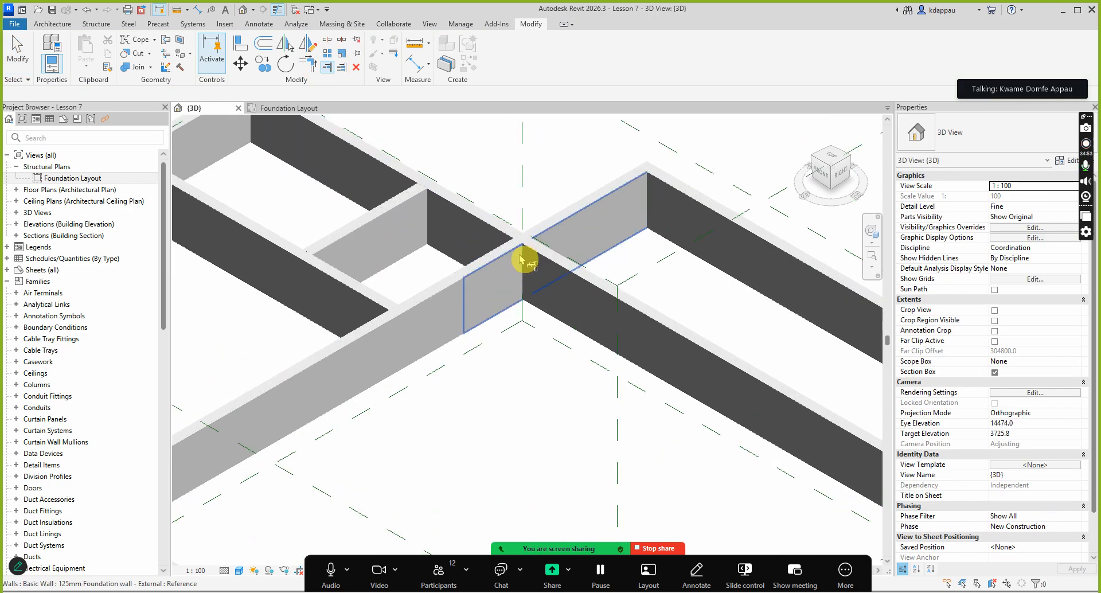
{"action": "left_click", "coordinate": [555, 252]}
{"action": "left_click", "coordinate": [551, 232]}
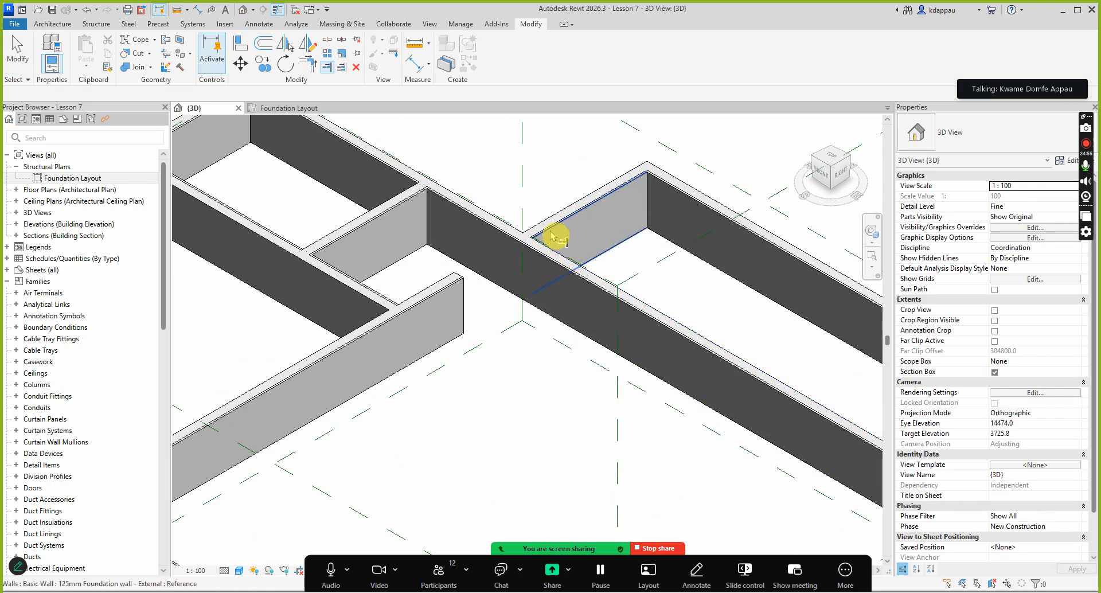
{"action": "scroll", "coordinate": [548, 230], "scroll_direction": "down", "scroll_amount": 1}
{"action": "middle_click_drag", "start_coordinate": [522, 242], "coordinate": [549, 230]}
{"action": "left_click", "coordinate": [518, 215]}
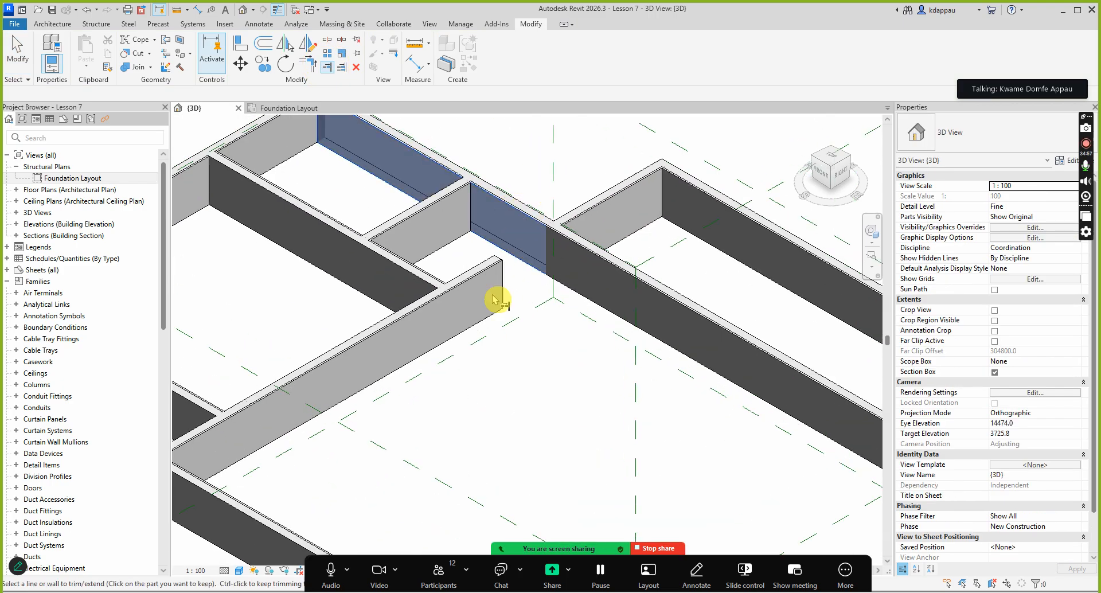
{"action": "left_click", "coordinate": [481, 275]}
Step: Trim the front wall segment at the front room's side wall and extend the middle segment to that wall, unjoining the conflicting elements
{"action": "scroll", "coordinate": [481, 256], "scroll_direction": "down", "scroll_amount": 3}
{"action": "scroll", "coordinate": [393, 336], "scroll_direction": "up", "scroll_amount": 5}
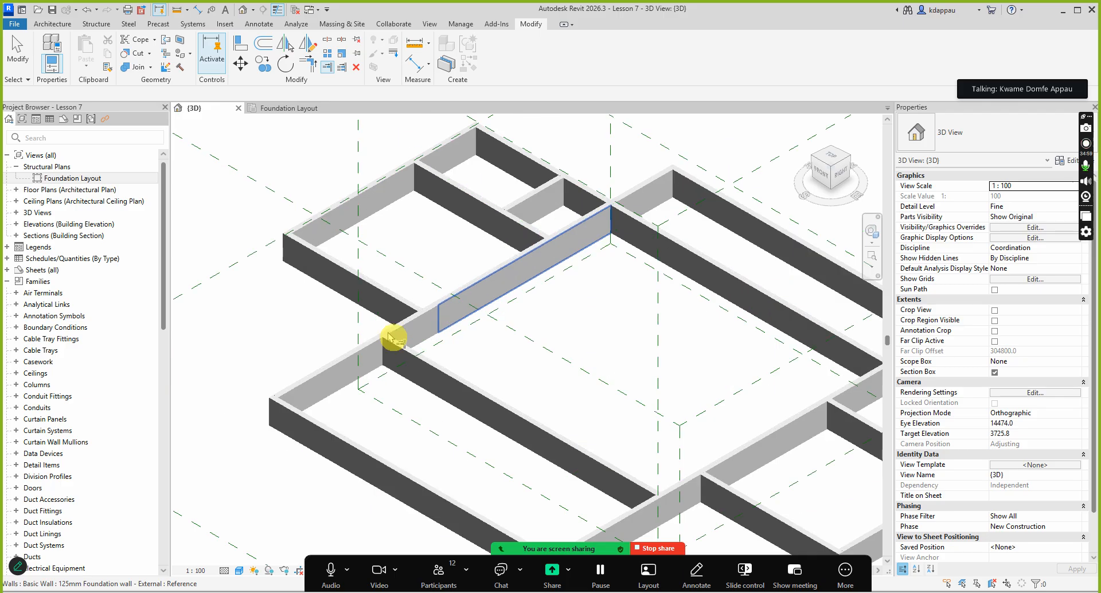
{"action": "left_click", "coordinate": [404, 278]}
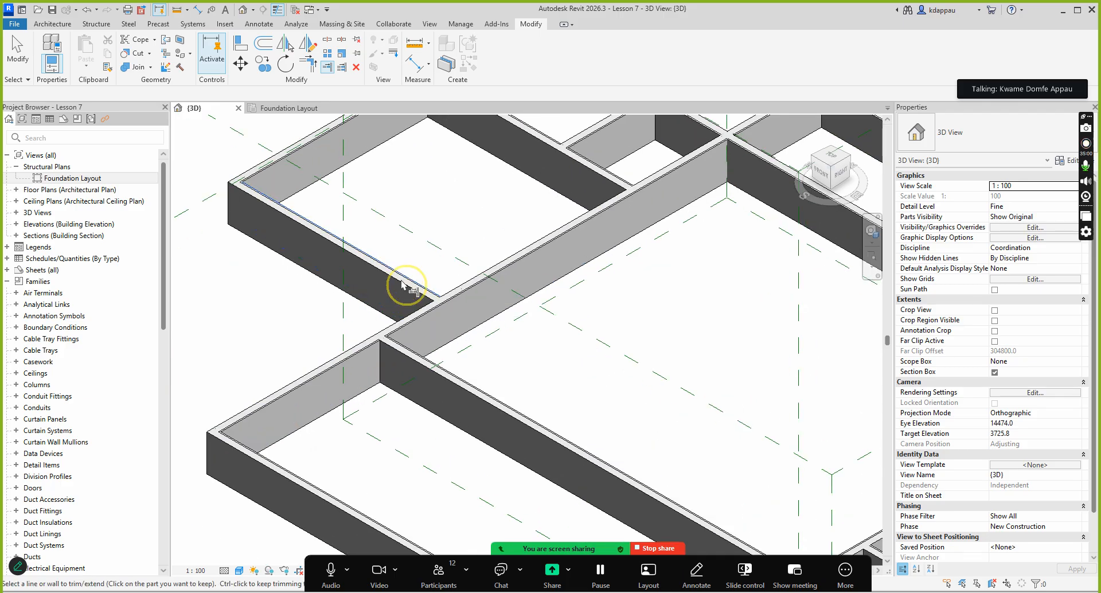
{"action": "left_click", "coordinate": [405, 324]}
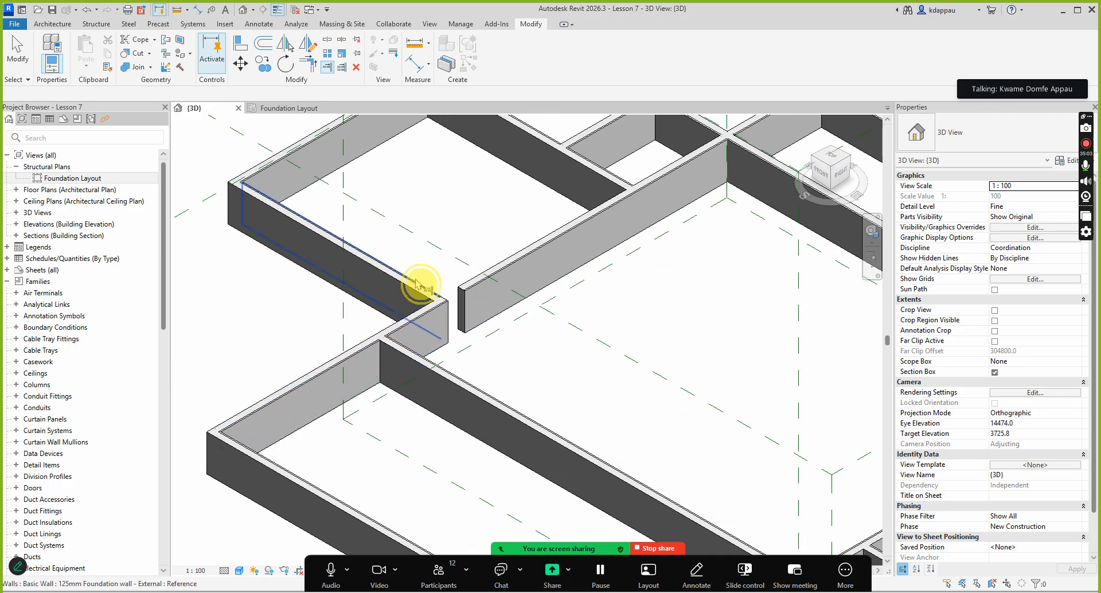
{"action": "left_click", "coordinate": [484, 283]}
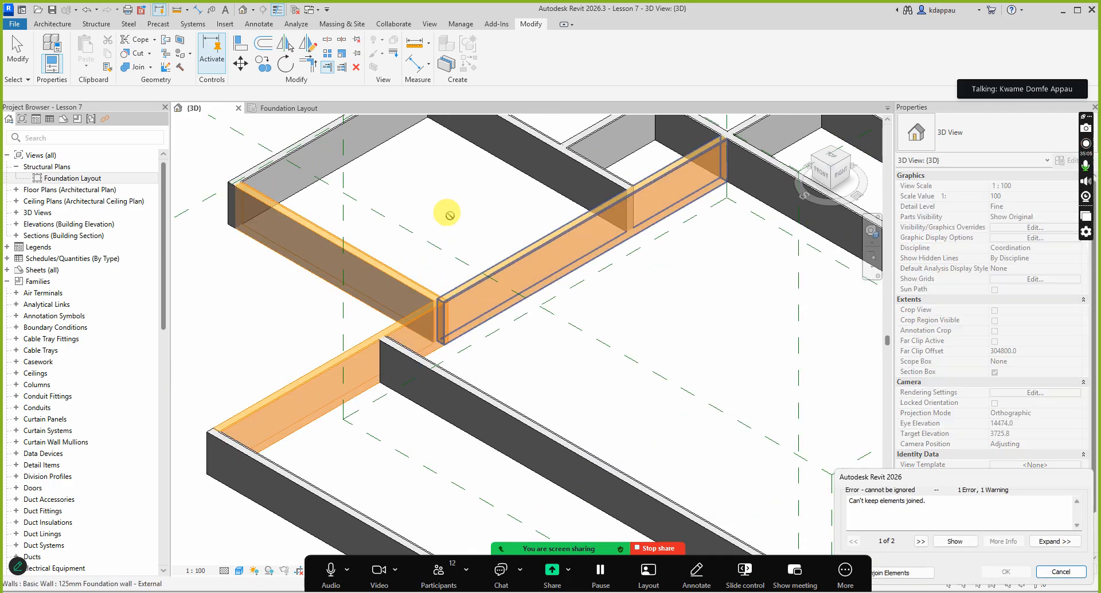
{"action": "left_click", "coordinate": [904, 574]}
{"action": "right_click", "coordinate": [450, 198]}
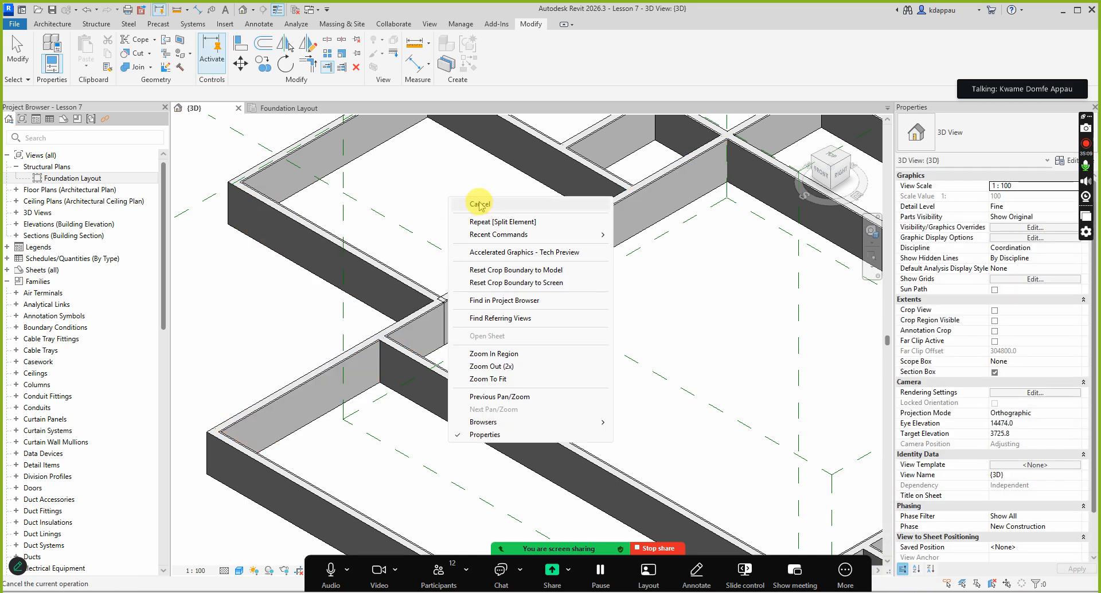
{"action": "left_click", "coordinate": [479, 204]}
Step: Inspect the trimmed middle, far and front segments of the long foundation wall one by one
{"action": "scroll", "coordinate": [474, 218], "scroll_direction": "down", "scroll_amount": 3}
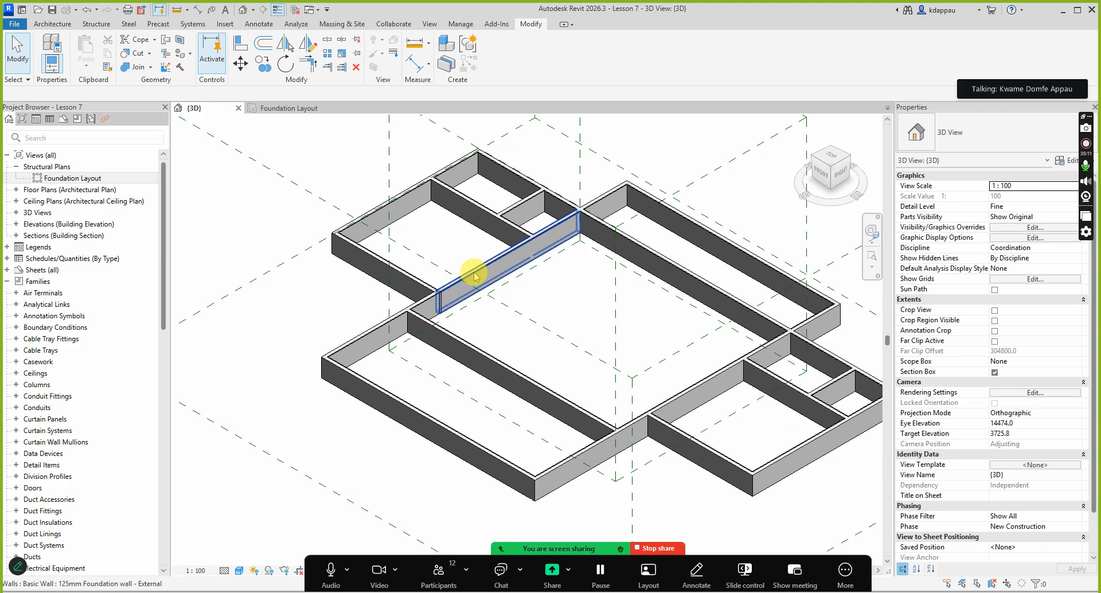
{"action": "left_click", "coordinate": [469, 275]}
{"action": "scroll", "coordinate": [559, 206], "scroll_direction": "up", "scroll_amount": 3}
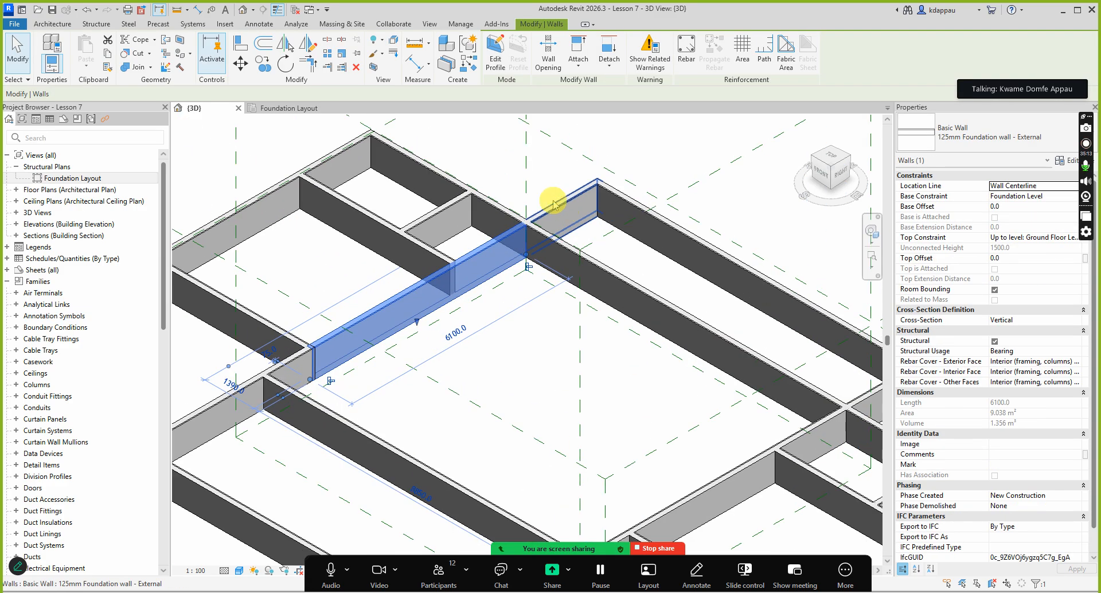
{"action": "left_click", "coordinate": [556, 208]}
{"action": "scroll", "coordinate": [373, 316], "scroll_direction": "down", "scroll_amount": 1}
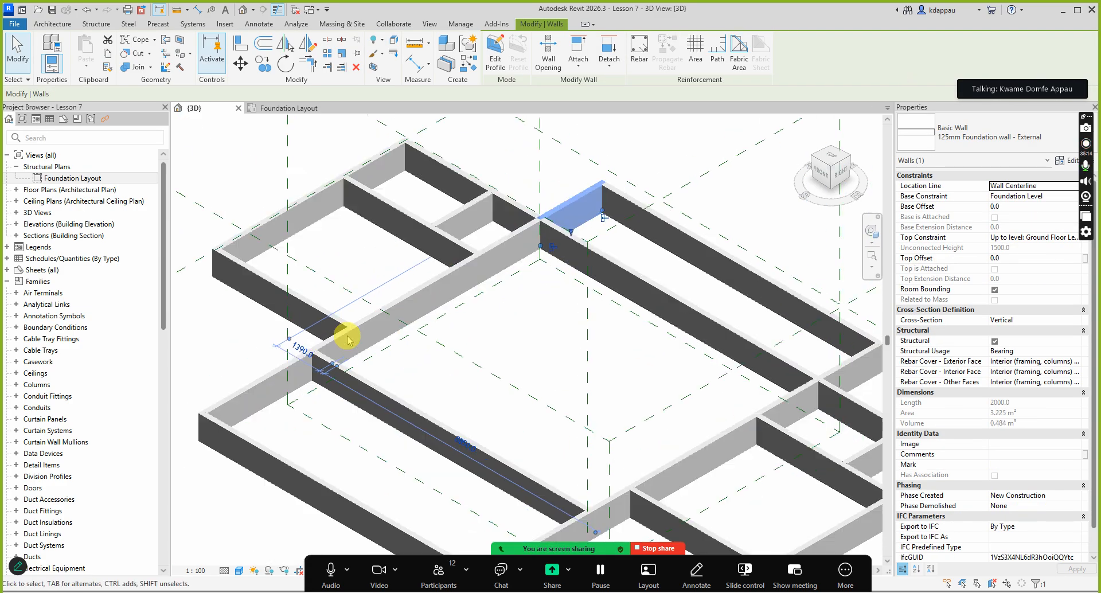
{"action": "left_click", "coordinate": [235, 396]}
{"action": "left_click", "coordinate": [437, 377]}
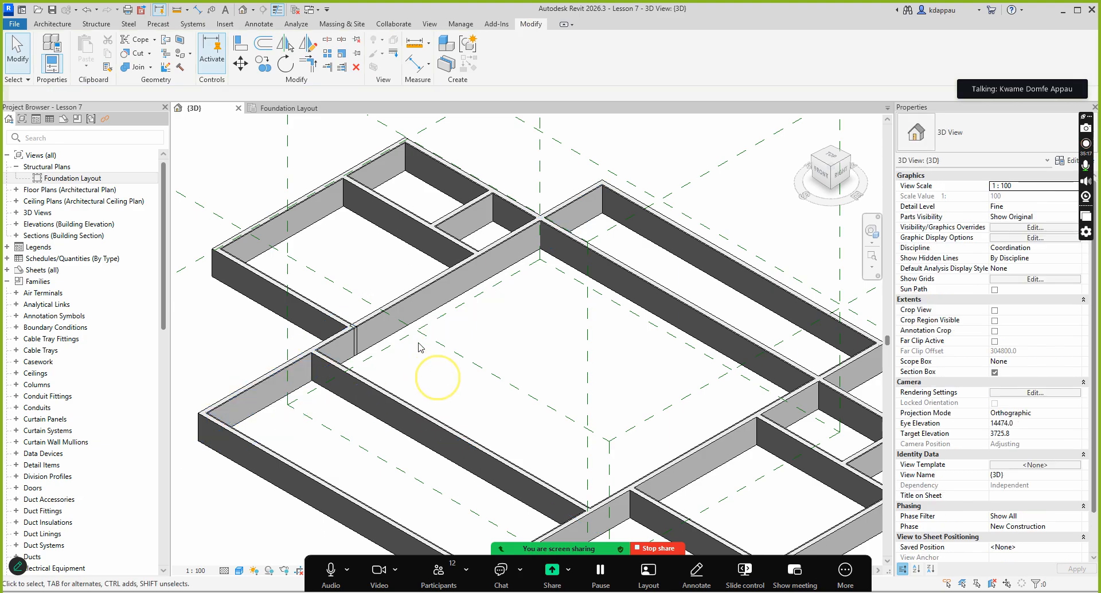
{"action": "scroll", "coordinate": [444, 349], "scroll_direction": "down", "scroll_amount": 2}
{"action": "scroll", "coordinate": [447, 333], "scroll_direction": "up", "scroll_amount": 3}
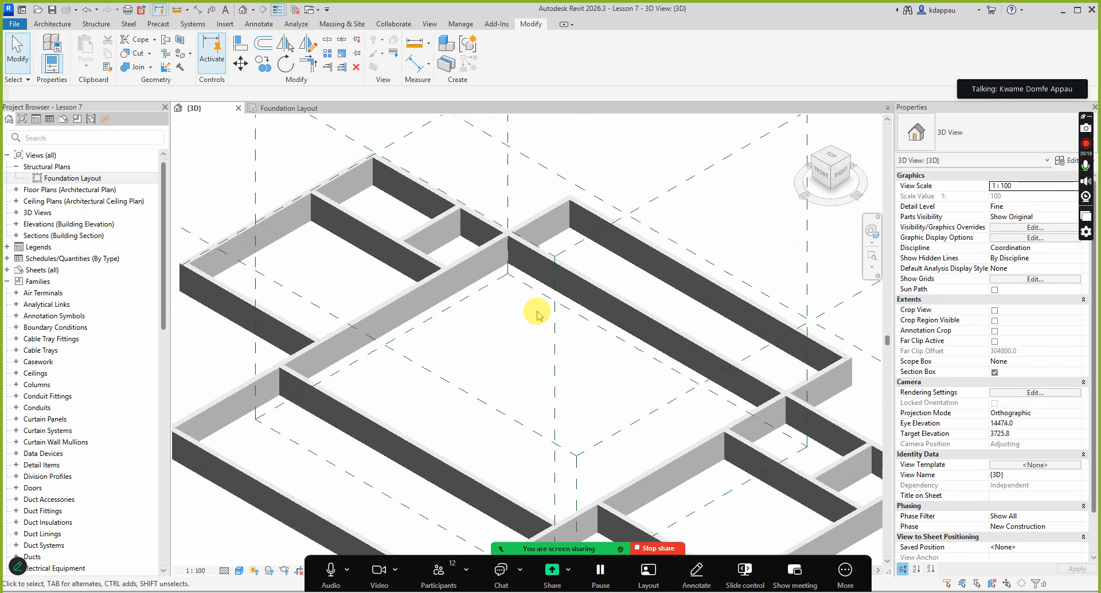
Step: Split the opposite long foundation wall just past the small-room block's near side wall and again before the far crossing wall, keeping every segment
{"action": "left_click", "coordinate": [582, 275]}
{"action": "scroll", "coordinate": [465, 306], "scroll_direction": "down", "scroll_amount": 2}
{"action": "scroll", "coordinate": [558, 381], "scroll_direction": "up", "scroll_amount": 5}
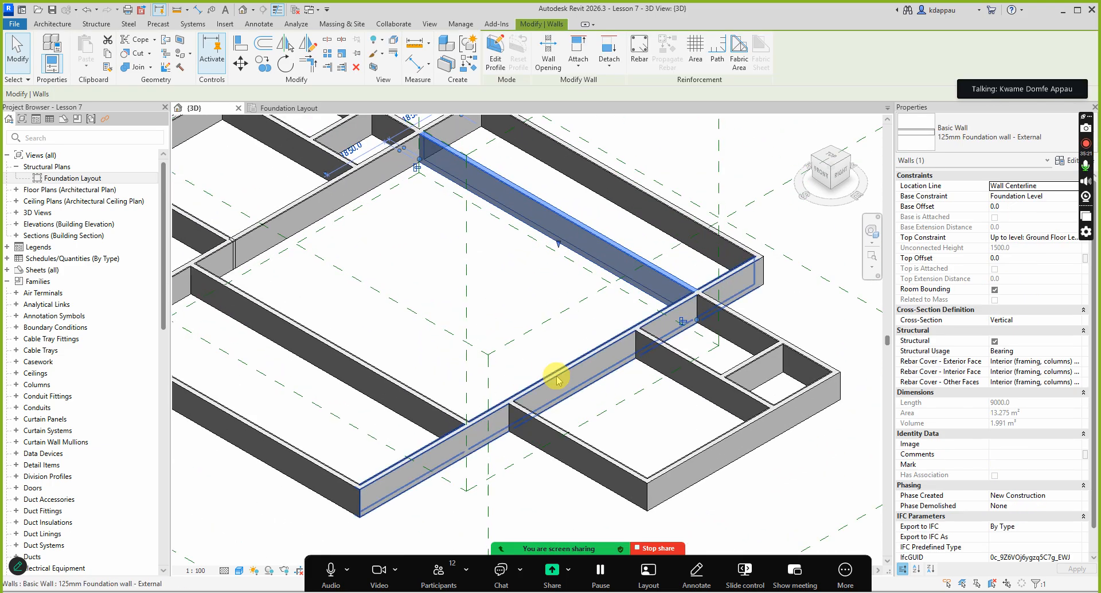
{"action": "left_click", "coordinate": [556, 379]}
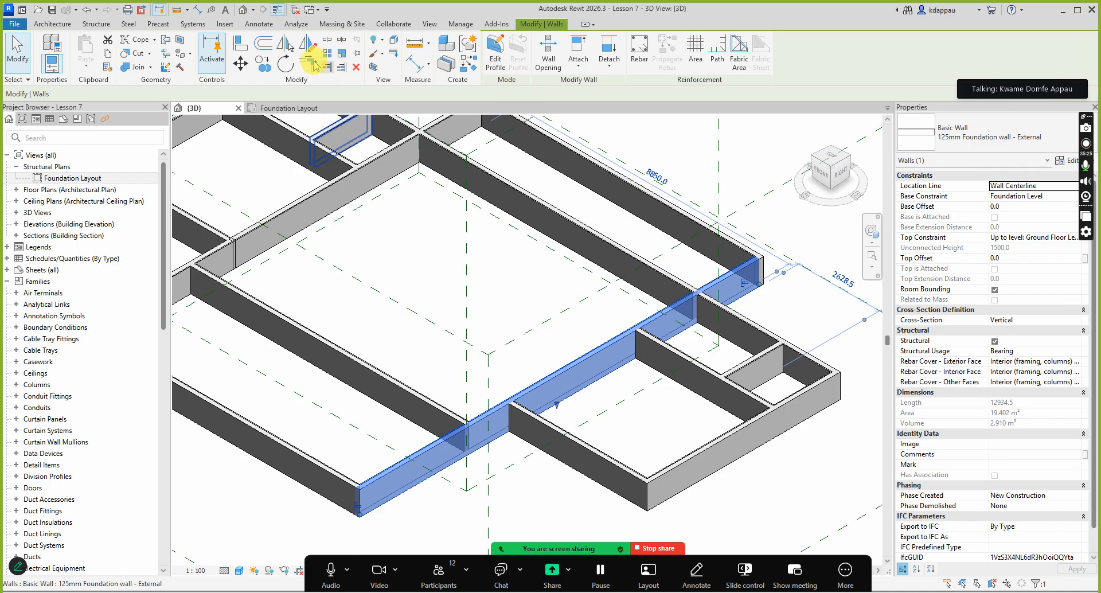
{"action": "left_click", "coordinate": [332, 44]}
{"action": "scroll", "coordinate": [533, 384], "scroll_direction": "up", "scroll_amount": 4}
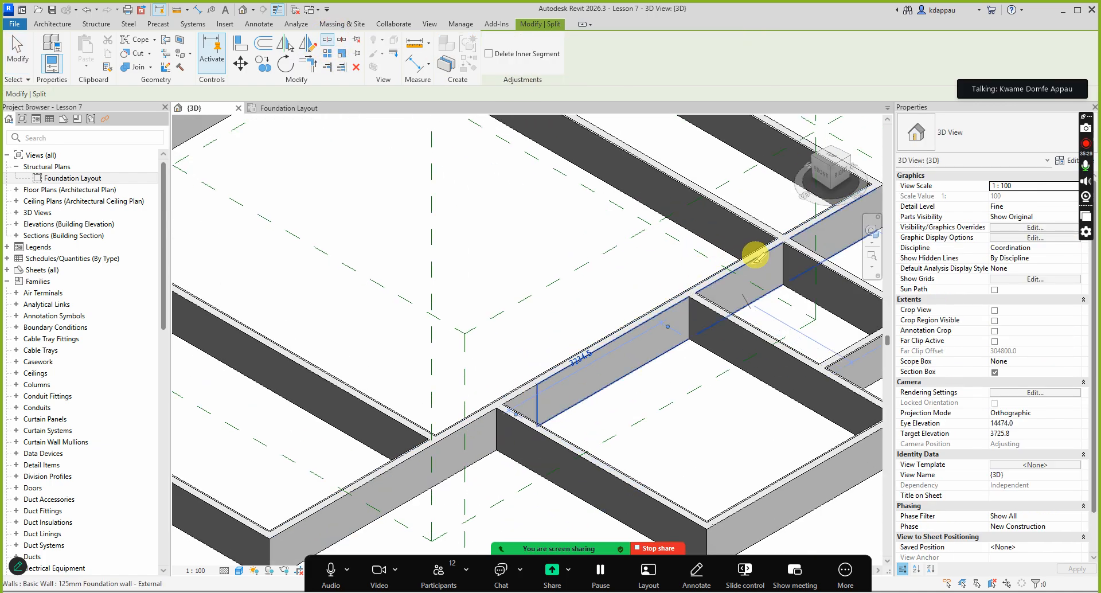
{"action": "right_click", "coordinate": [503, 216]}
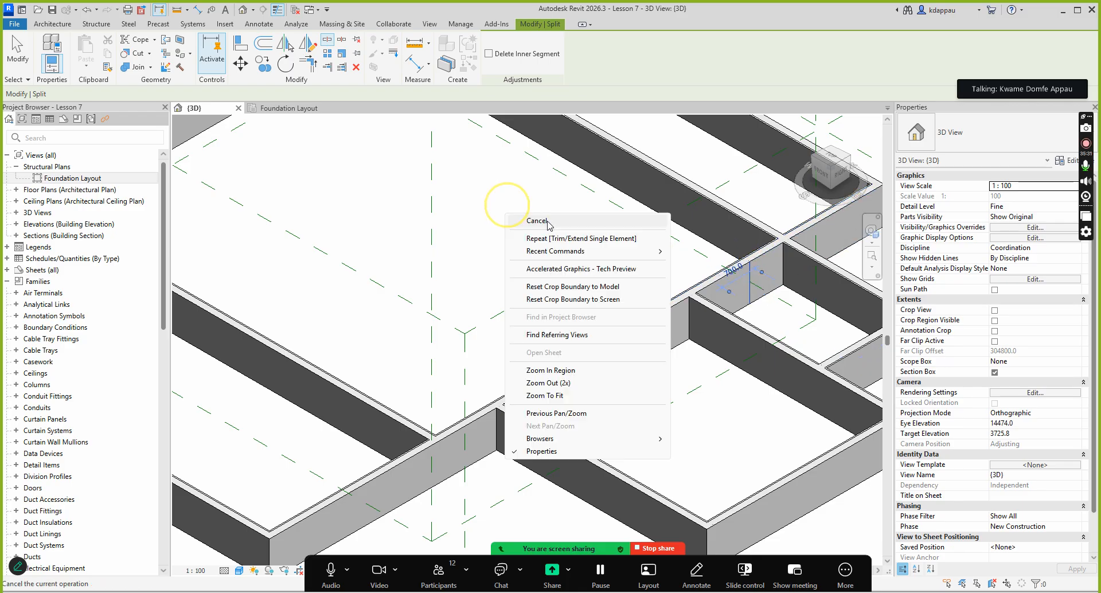
{"action": "right_click", "coordinate": [503, 216]}
{"action": "left_click", "coordinate": [544, 225]}
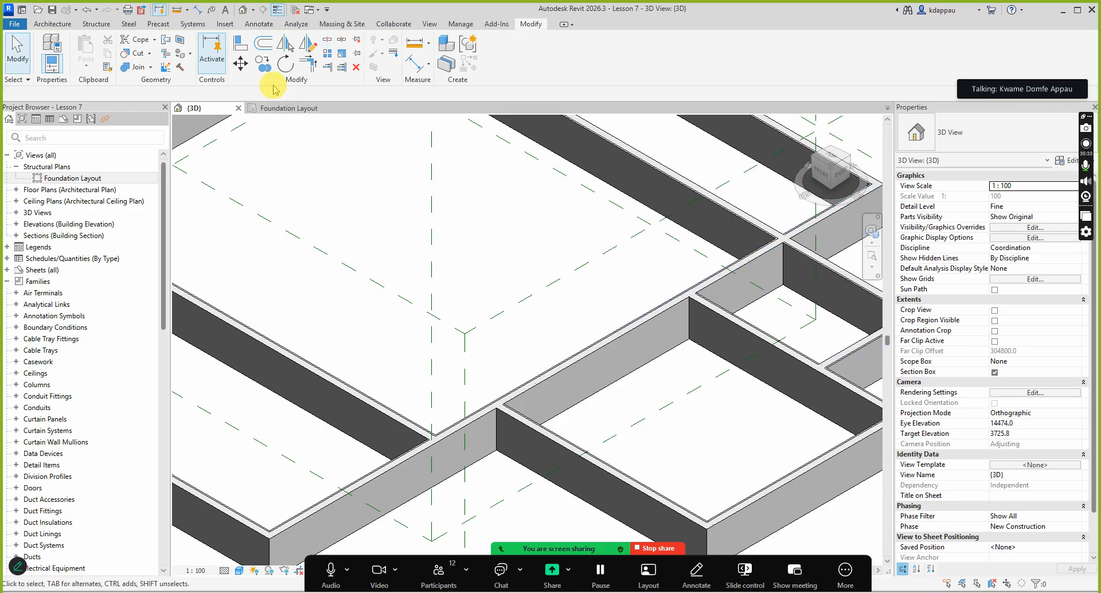
Step: Trim the opposite wall's front segment to the small-room block's near side wall and extend its middle segment to that wall
{"action": "left_click", "coordinate": [326, 67]}
{"action": "scroll", "coordinate": [542, 359], "scroll_direction": "down", "scroll_amount": 3}
{"action": "scroll", "coordinate": [542, 358], "scroll_direction": "up", "scroll_amount": 5}
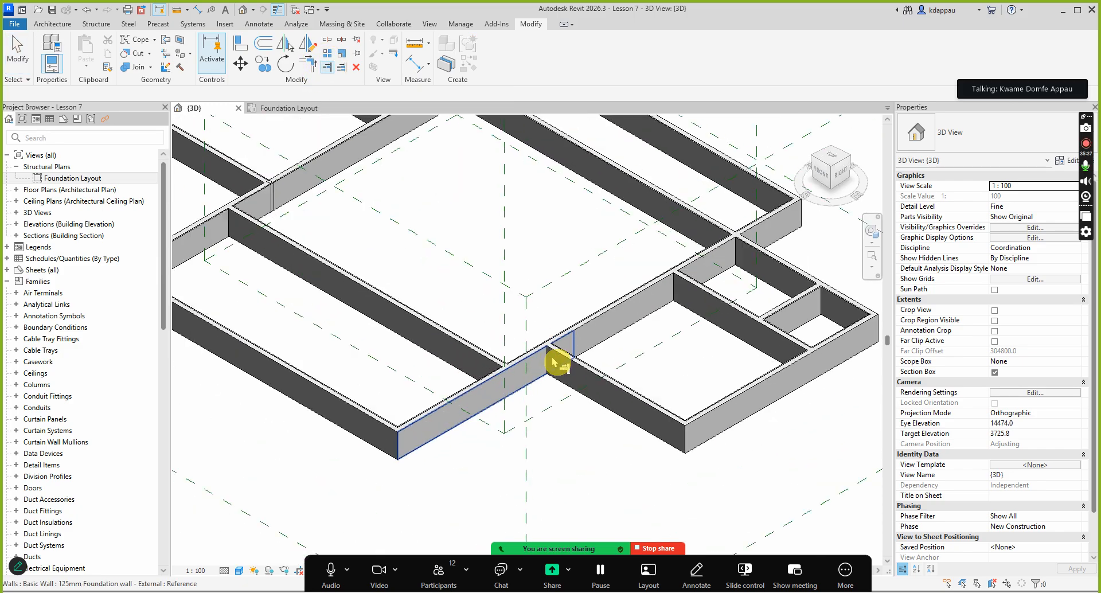
{"action": "left_click", "coordinate": [548, 345]}
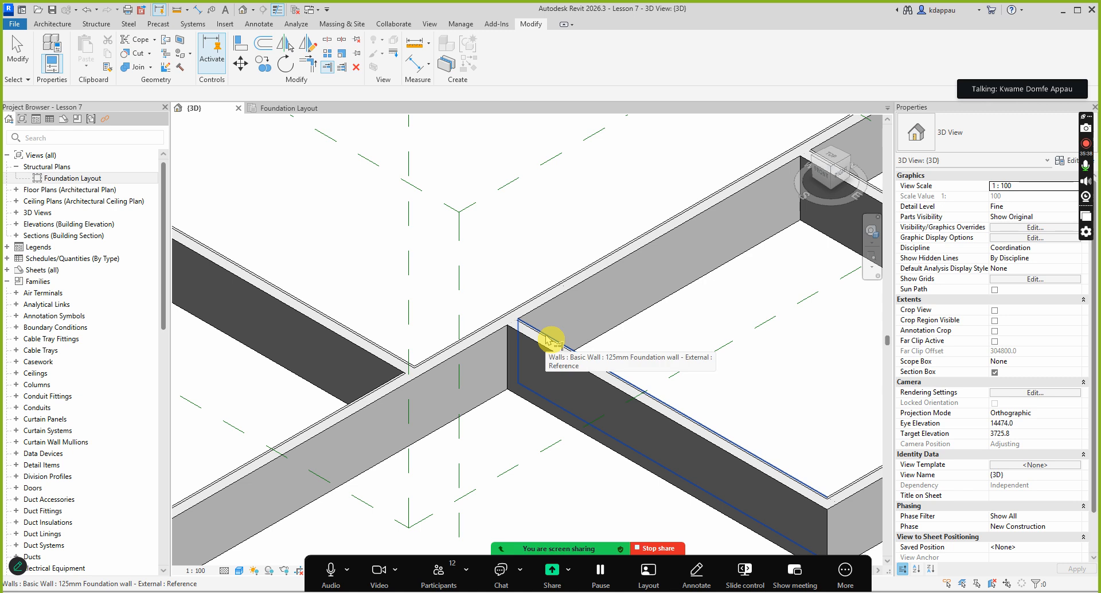
{"action": "left_click", "coordinate": [485, 344]}
{"action": "left_click", "coordinate": [530, 396]}
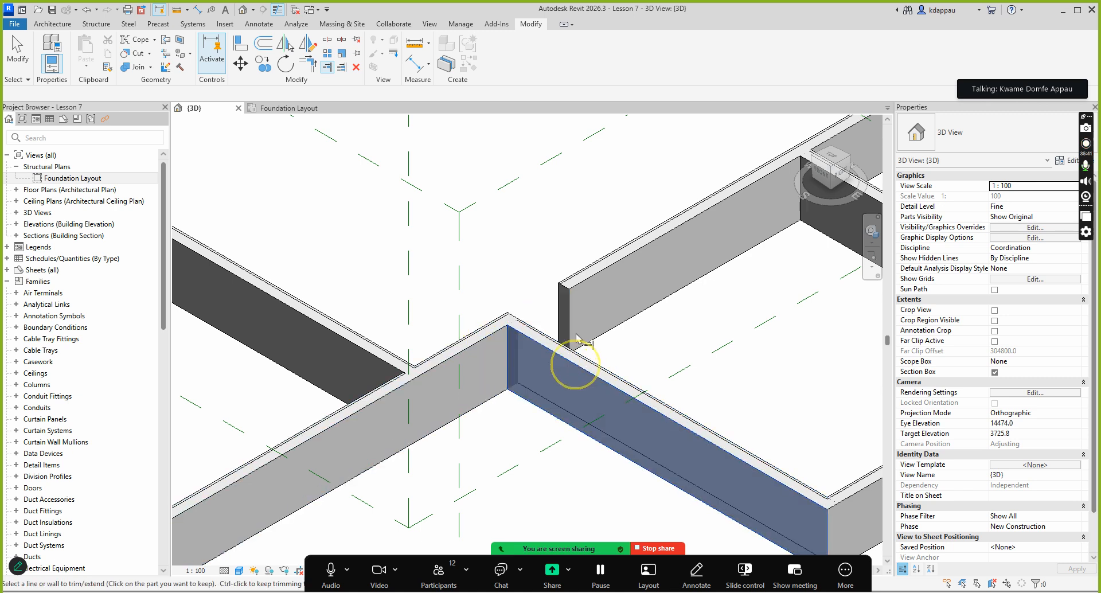
{"action": "left_click", "coordinate": [583, 285]}
Step: Trim the opposite wall's far segment back to the far crossing wall and extend its middle segment to meet it
{"action": "scroll", "coordinate": [450, 445], "scroll_direction": "down", "scroll_amount": 4}
{"action": "scroll", "coordinate": [579, 342], "scroll_direction": "up", "scroll_amount": 3}
{"action": "scroll", "coordinate": [579, 342], "scroll_direction": "up", "scroll_amount": 2}
{"action": "left_click", "coordinate": [686, 337]}
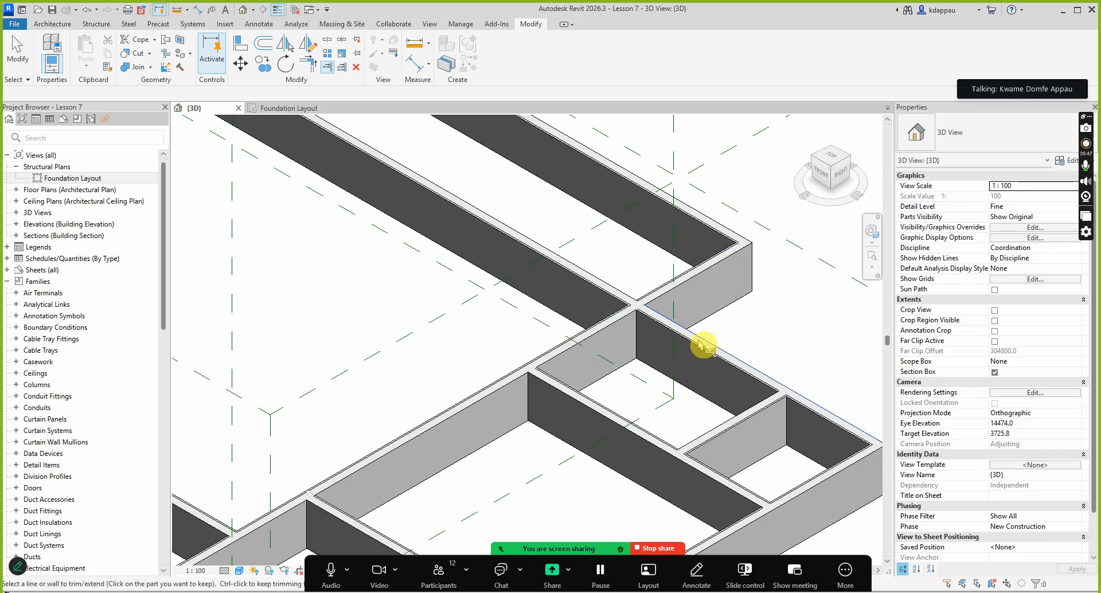
{"action": "left_click", "coordinate": [685, 279]}
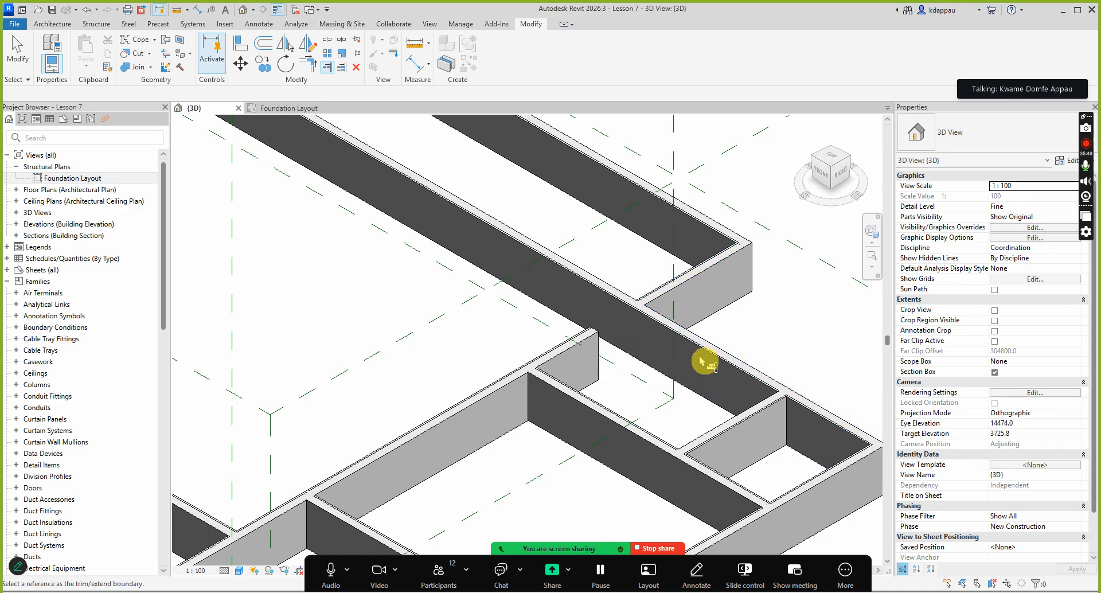
{"action": "left_click", "coordinate": [585, 341]}
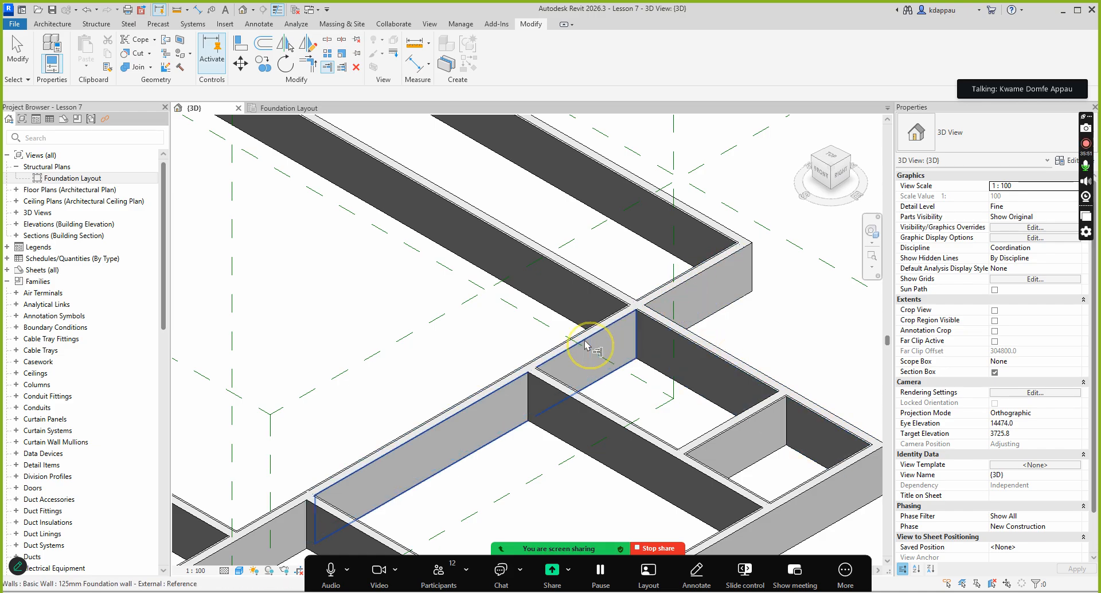
{"action": "right_click", "coordinate": [281, 275]}
{"action": "left_click", "coordinate": [332, 281]}
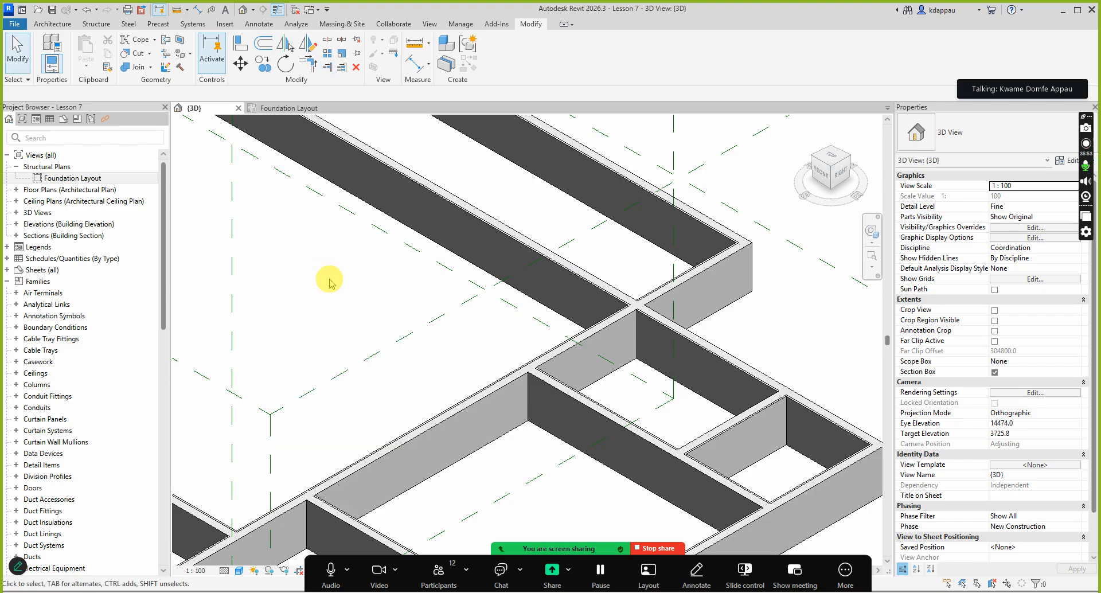
{"action": "scroll", "coordinate": [373, 295], "scroll_direction": "down", "scroll_amount": 3}
{"action": "right_click", "coordinate": [362, 287]}
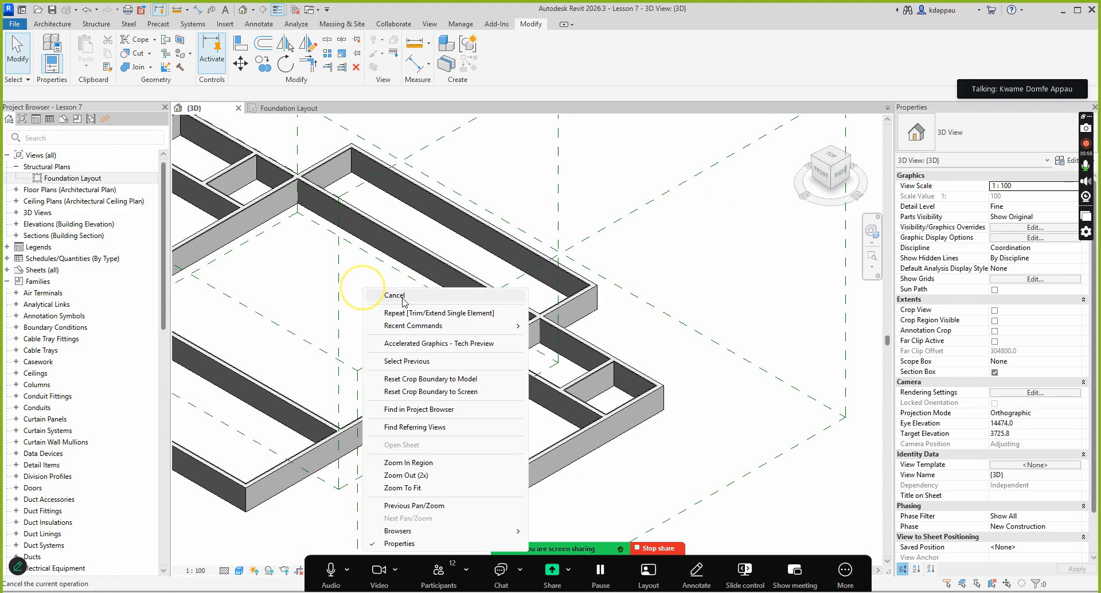
{"action": "left_click", "coordinate": [394, 296]}
{"action": "scroll", "coordinate": [430, 363], "scroll_direction": "down", "scroll_amount": 3}
{"action": "scroll", "coordinate": [344, 302], "scroll_direction": "up", "scroll_amount": 4}
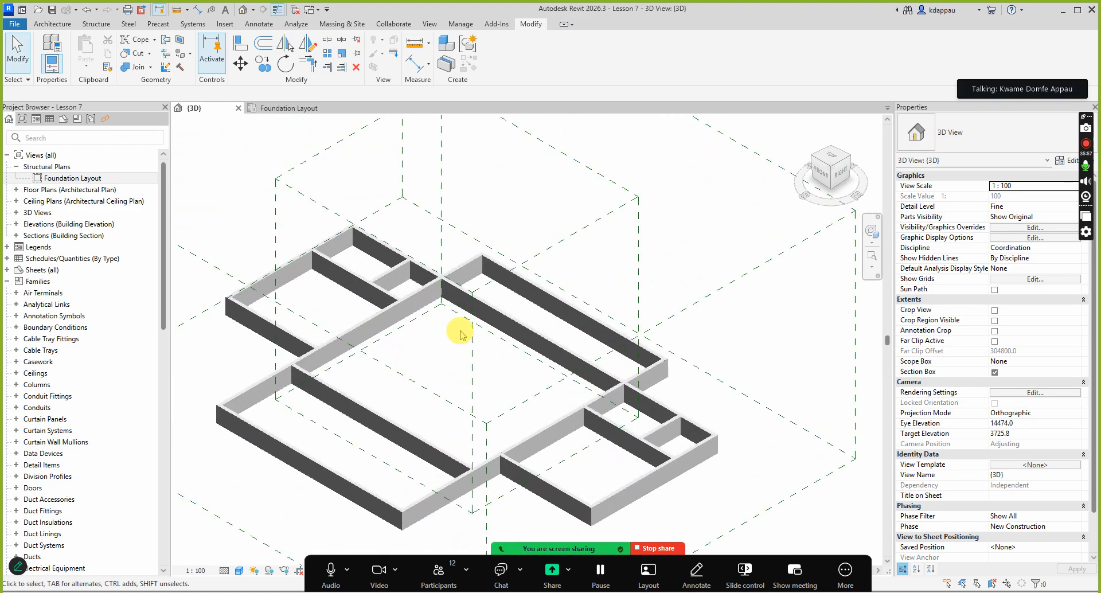
Step: Inspect the inner foundation walls around the far small-room block and the main room by selecting them individually
{"action": "scroll", "coordinate": [459, 322], "scroll_direction": "down", "scroll_amount": 3}
{"action": "scroll", "coordinate": [413, 291], "scroll_direction": "up", "scroll_amount": 3}
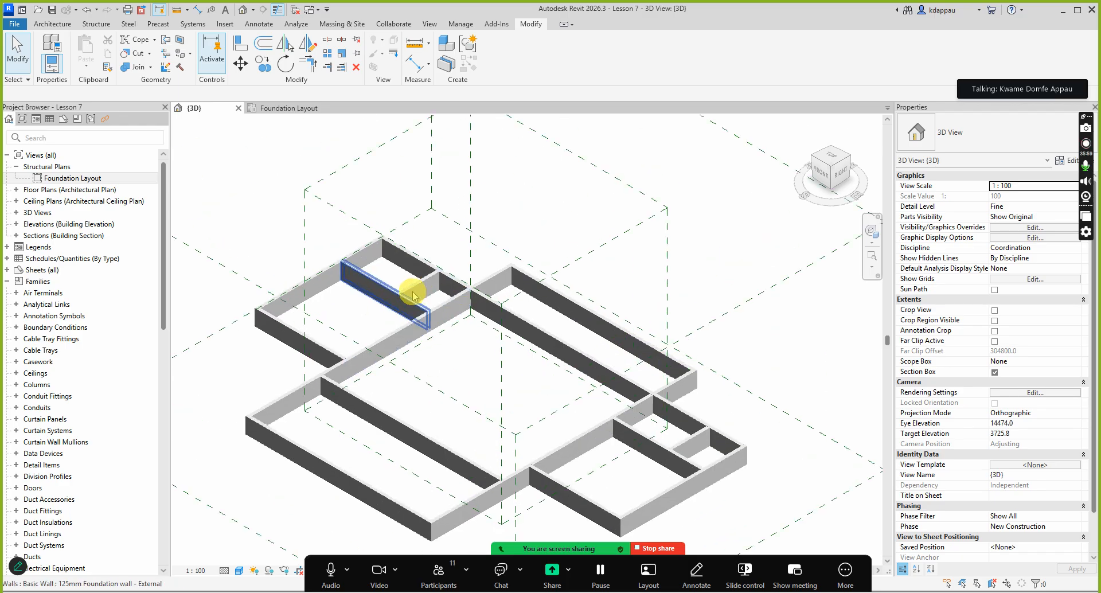
{"action": "left_click", "coordinate": [413, 294]}
{"action": "key", "text": "Escape"}
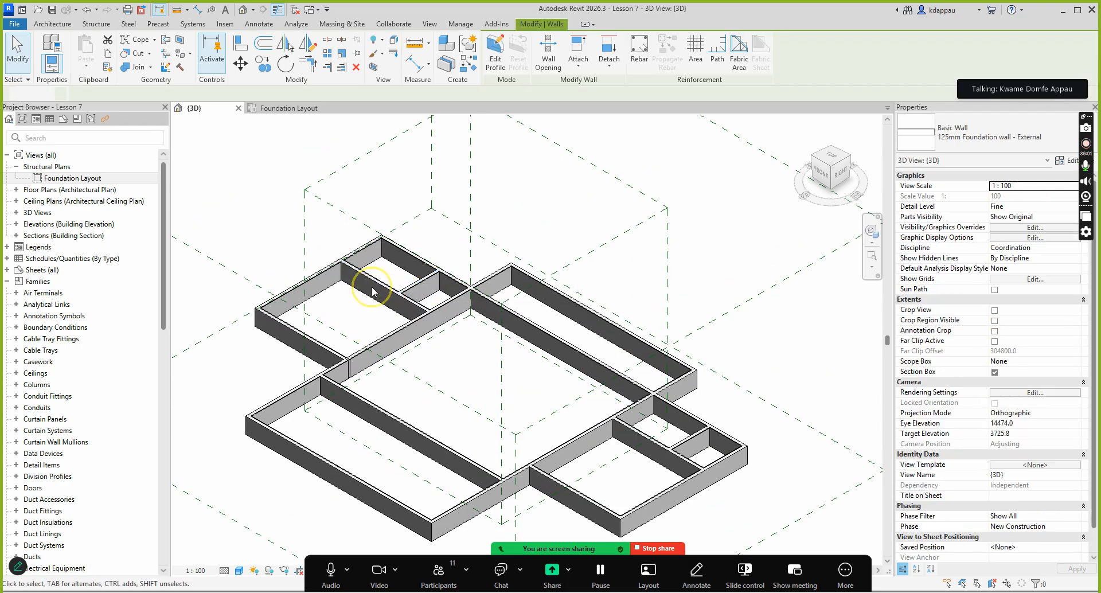
{"action": "left_click", "coordinate": [367, 281]}
{"action": "left_click", "coordinate": [372, 345]}
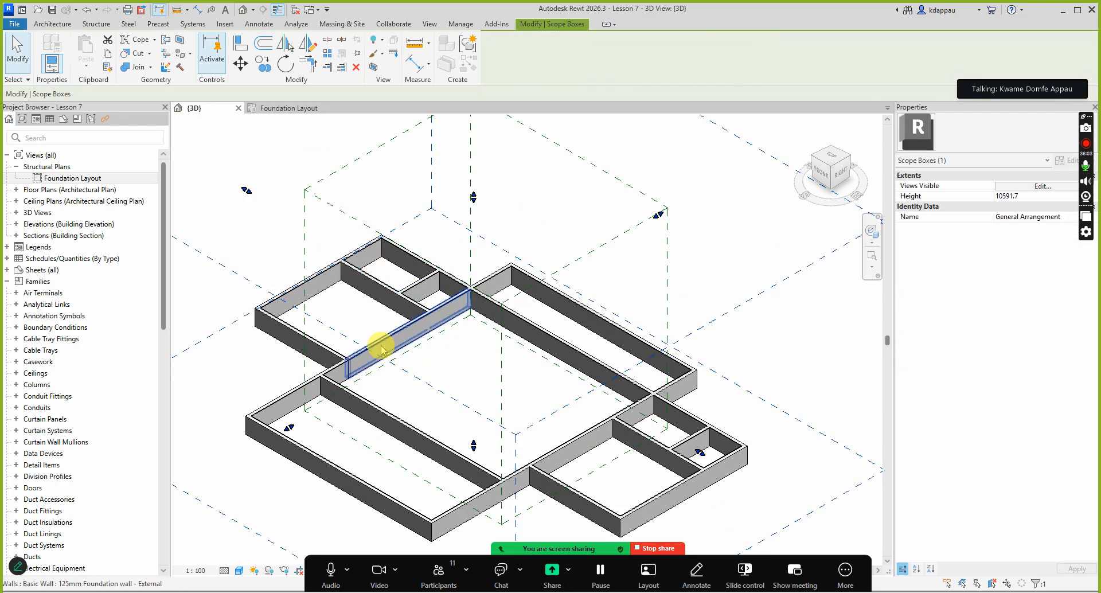
{"action": "left_click", "coordinate": [382, 350]}
{"action": "left_click", "coordinate": [381, 407]}
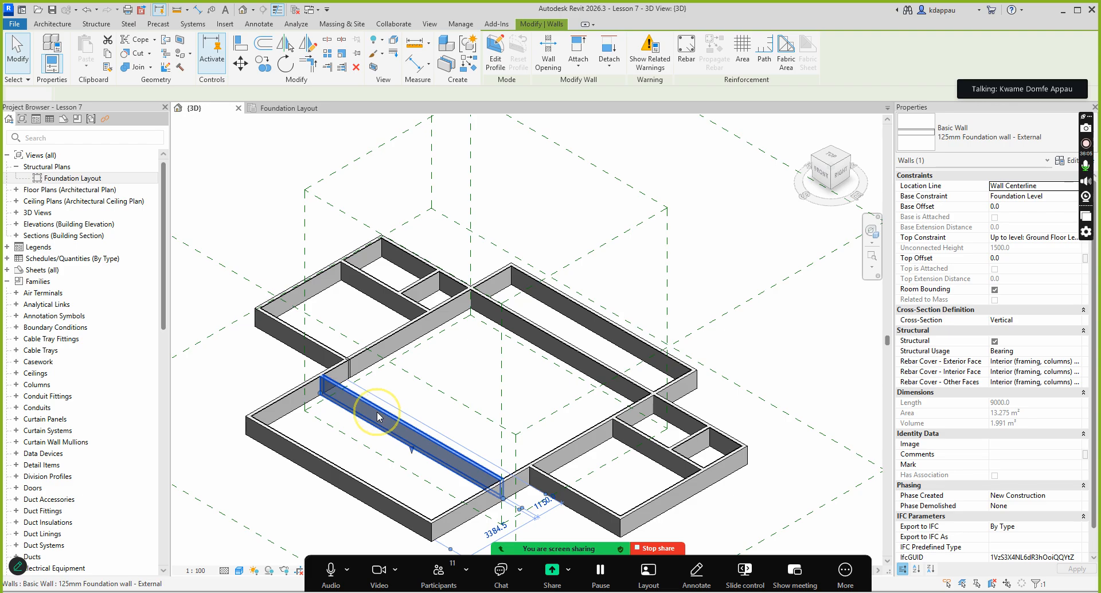
{"action": "left_click", "coordinate": [249, 251]}
Step: Hide the whole Scope Boxes category in the 3D view, using the Living Room scope box
{"action": "scroll", "coordinate": [461, 312], "scroll_direction": "down", "scroll_amount": 2}
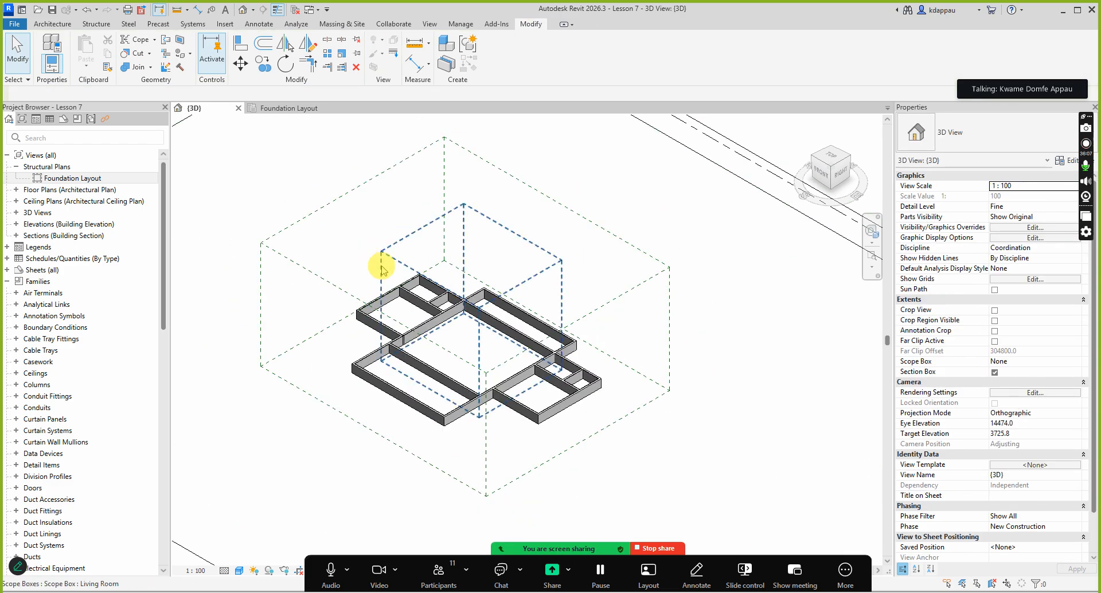
{"action": "scroll", "coordinate": [384, 265], "scroll_direction": "up", "scroll_amount": 1}
{"action": "left_click", "coordinate": [371, 261]}
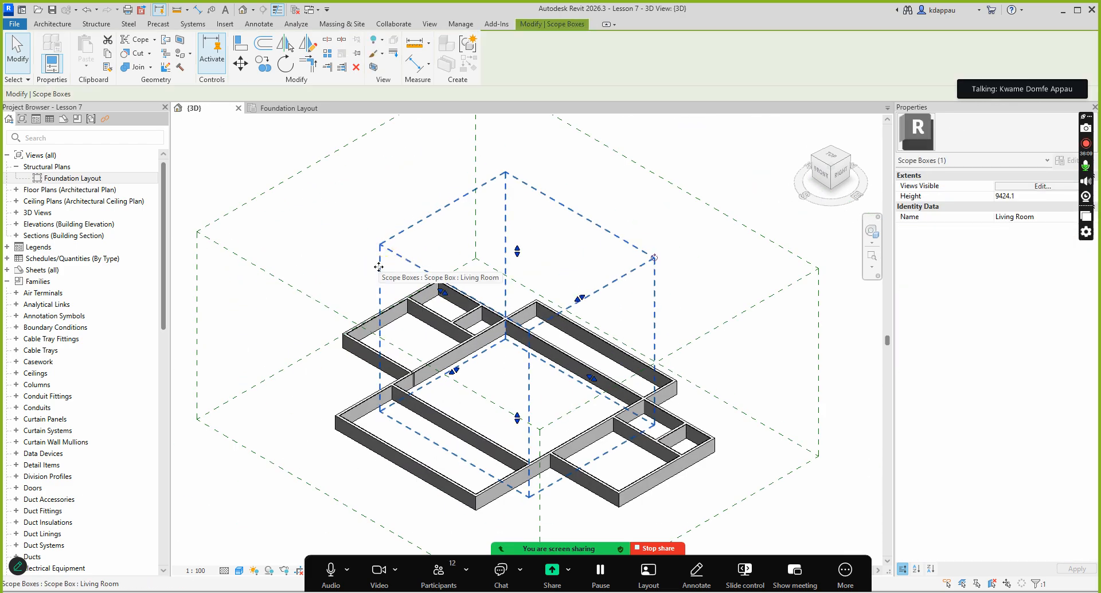
{"action": "right_click", "coordinate": [345, 243]}
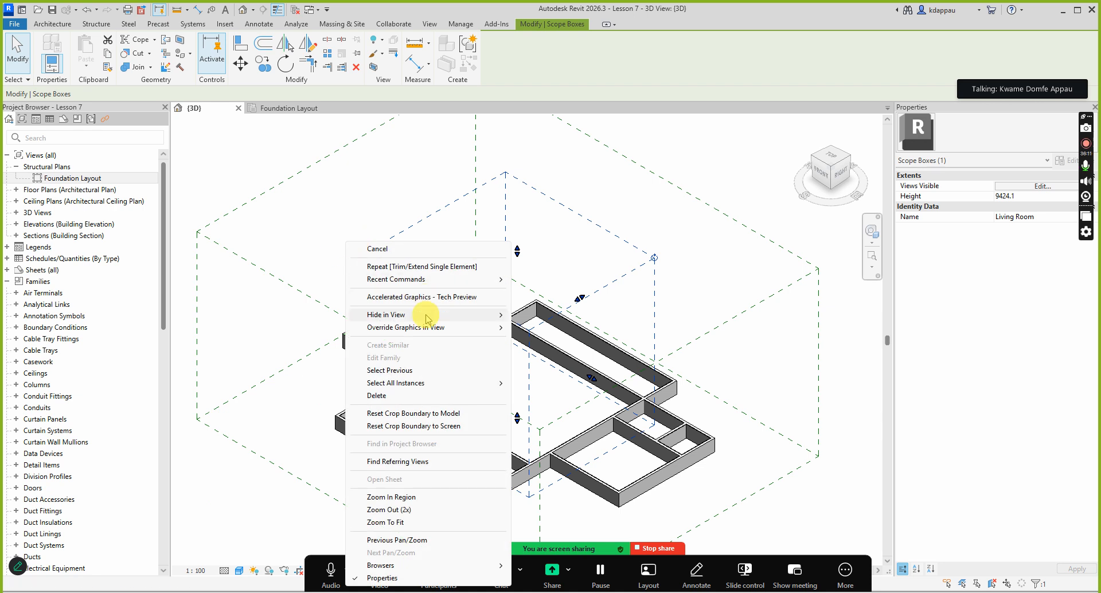
{"action": "mouse_move", "coordinate": [427, 318]}
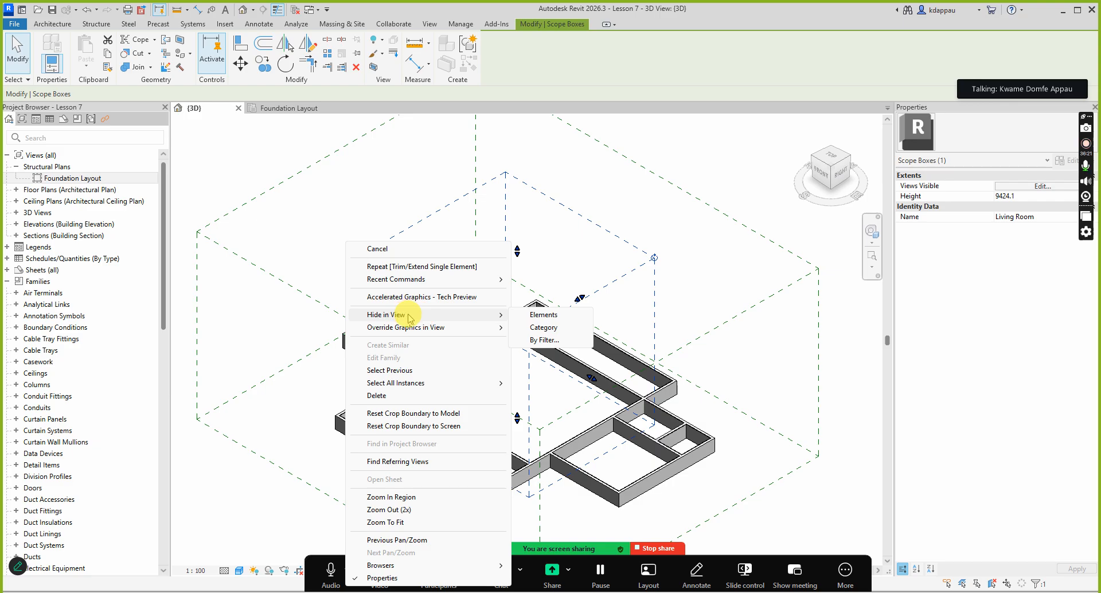
{"action": "left_click", "coordinate": [544, 333]}
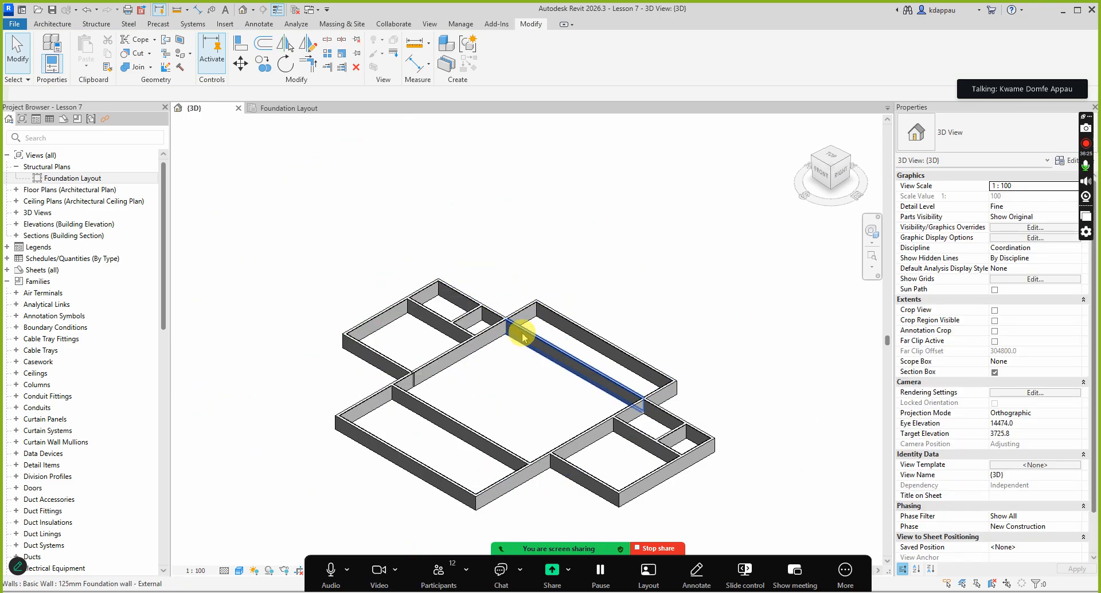
Step: Change the eight inner foundation walls around the main room and inside both small-room blocks to the 125mm Foundation wall - Internal type
{"action": "scroll", "coordinate": [525, 343], "scroll_direction": "down", "scroll_amount": 4}
{"action": "scroll", "coordinate": [541, 399], "scroll_direction": "up", "scroll_amount": 6}
{"action": "scroll", "coordinate": [508, 333], "scroll_direction": "down", "scroll_amount": 3}
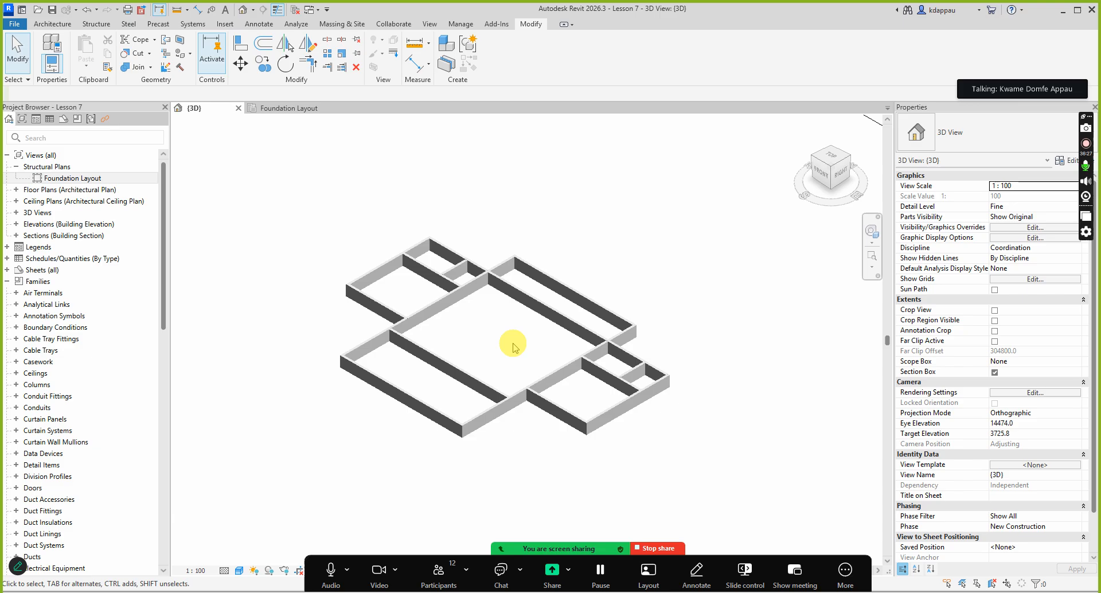
{"action": "scroll", "coordinate": [546, 370], "scroll_direction": "up", "scroll_amount": 3}
{"action": "left_click", "coordinate": [573, 280]}
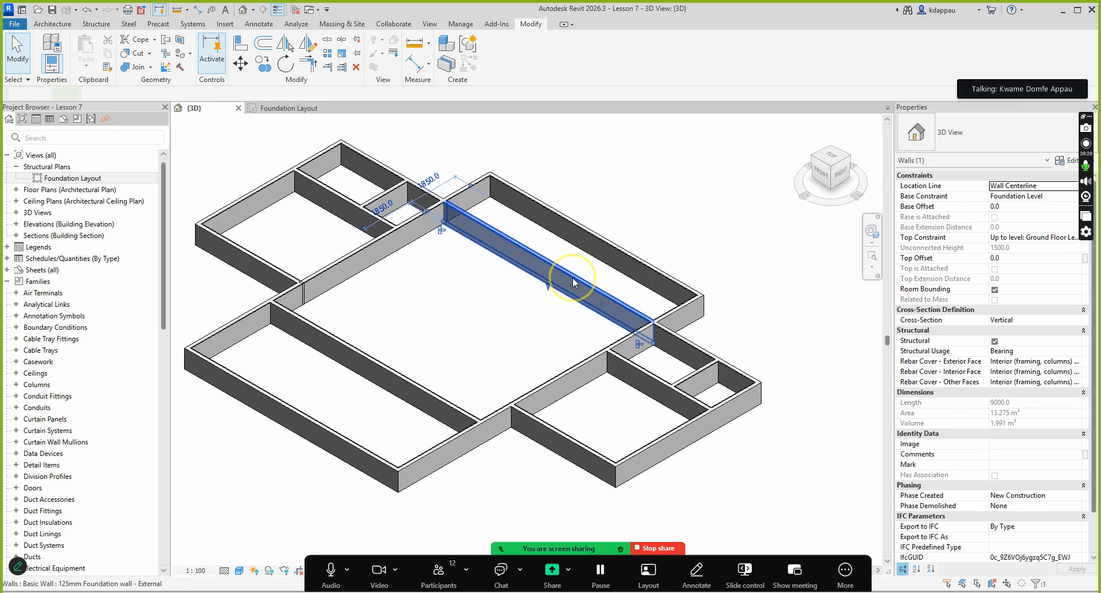
{"action": "left_click", "coordinate": [371, 251], "text": "ctrl"}
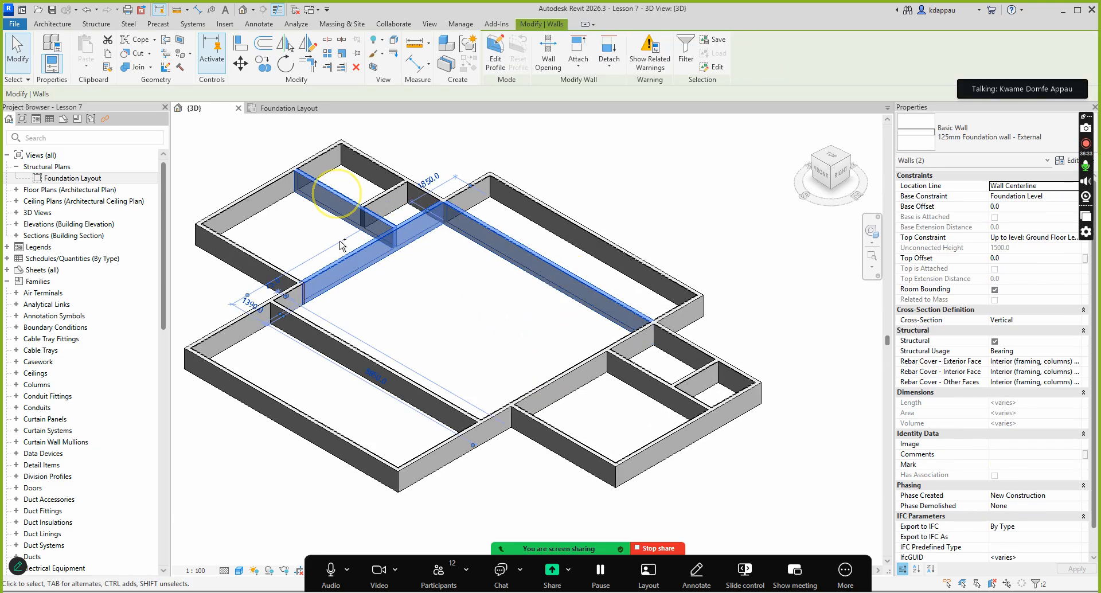
{"action": "left_click", "coordinate": [388, 204], "text": "ctrl"}
{"action": "left_click", "coordinate": [368, 360], "text": "ctrl"}
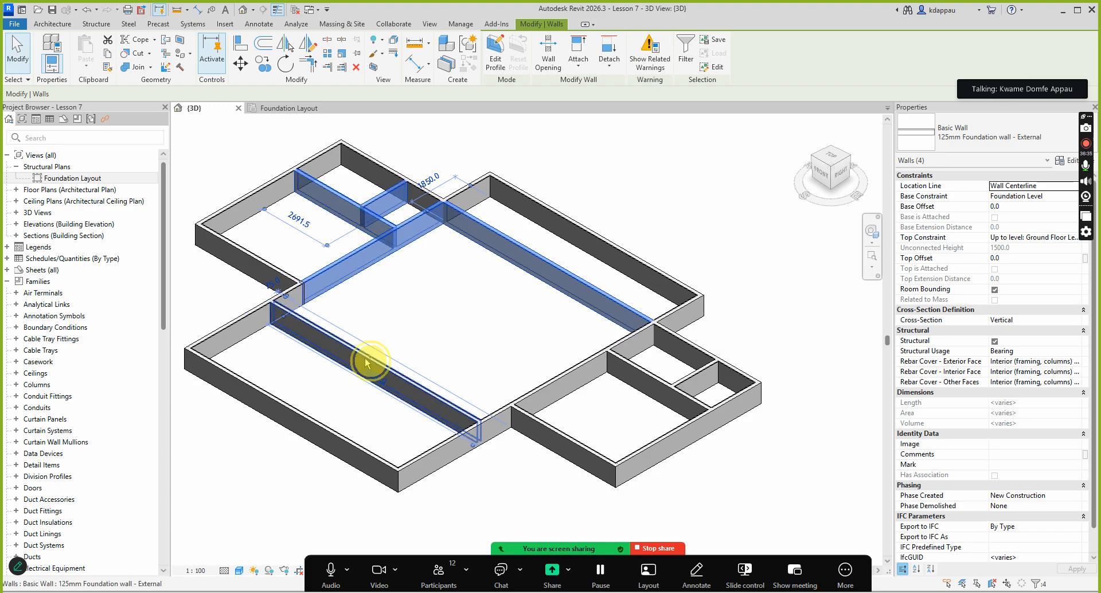
{"action": "left_click", "coordinate": [548, 386], "text": "ctrl"}
{"action": "left_click", "coordinate": [647, 384], "text": "ctrl"}
{"action": "left_click", "coordinate": [694, 378], "text": "ctrl"}
{"action": "left_click", "coordinate": [687, 371], "text": "ctrl"}
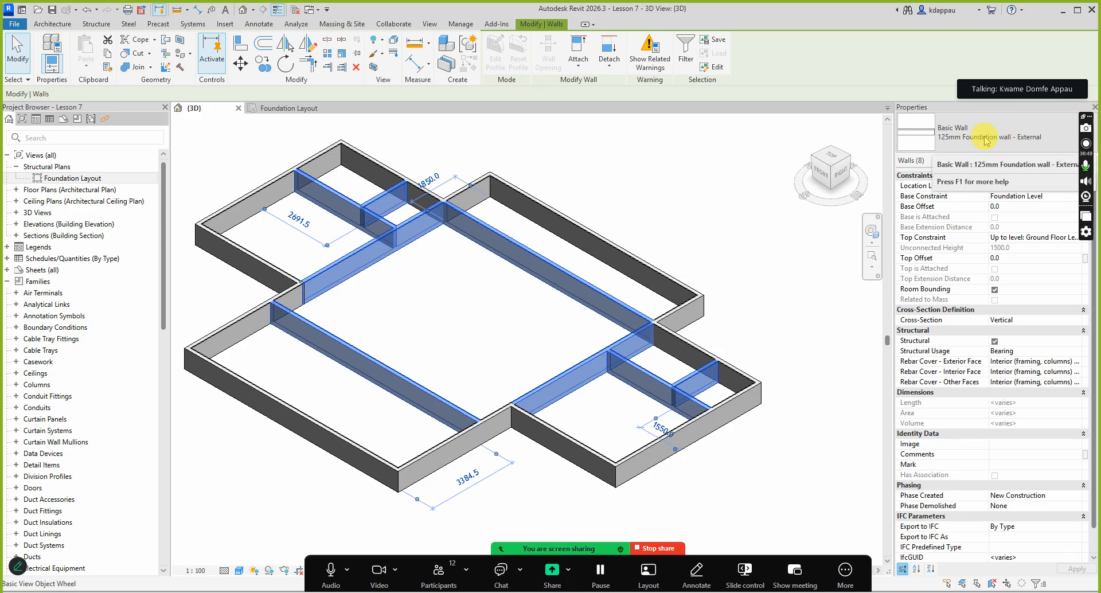
{"action": "left_click", "coordinate": [953, 136]}
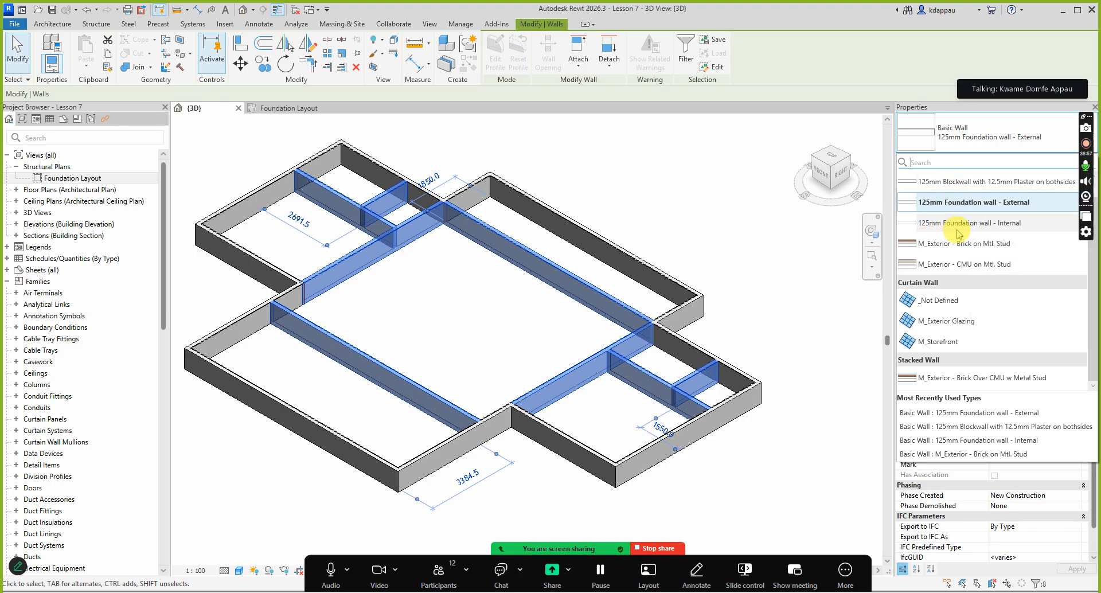
{"action": "left_click", "coordinate": [989, 228]}
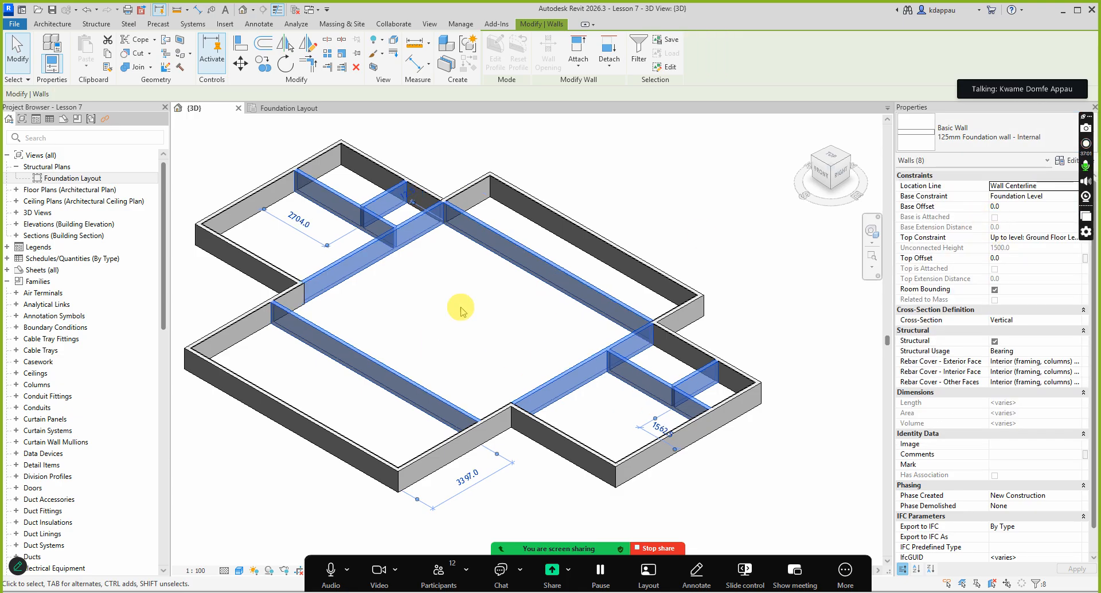
{"action": "left_click", "coordinate": [436, 314]}
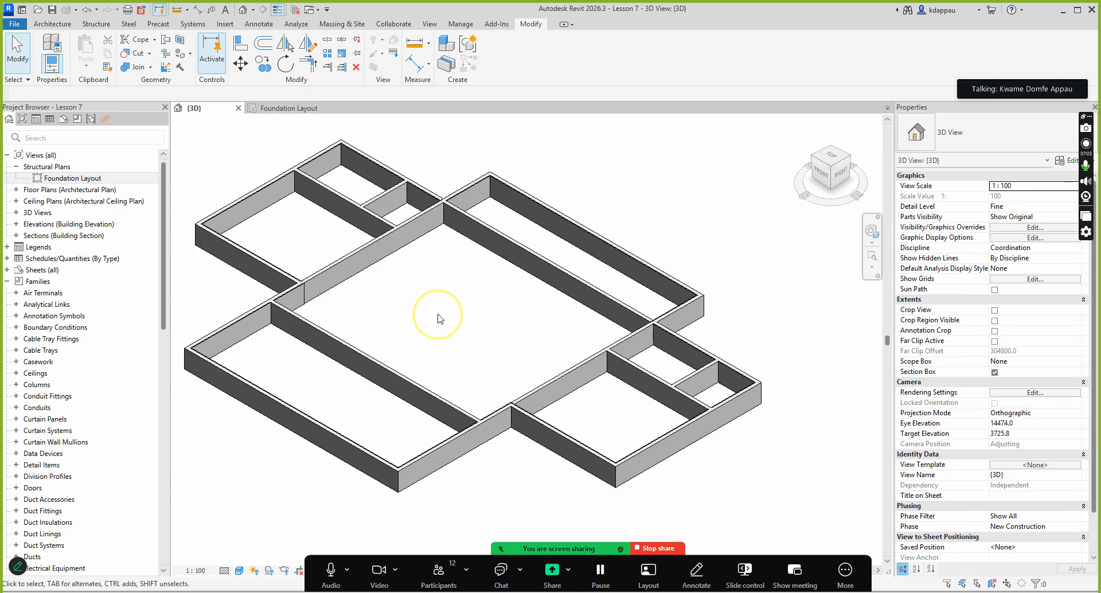
Step: Check which walls use the 125mm Foundation wall - Internal type by selecting all its instances visible in the view
{"action": "left_click", "coordinate": [488, 232]}
{"action": "right_click", "coordinate": [444, 279]}
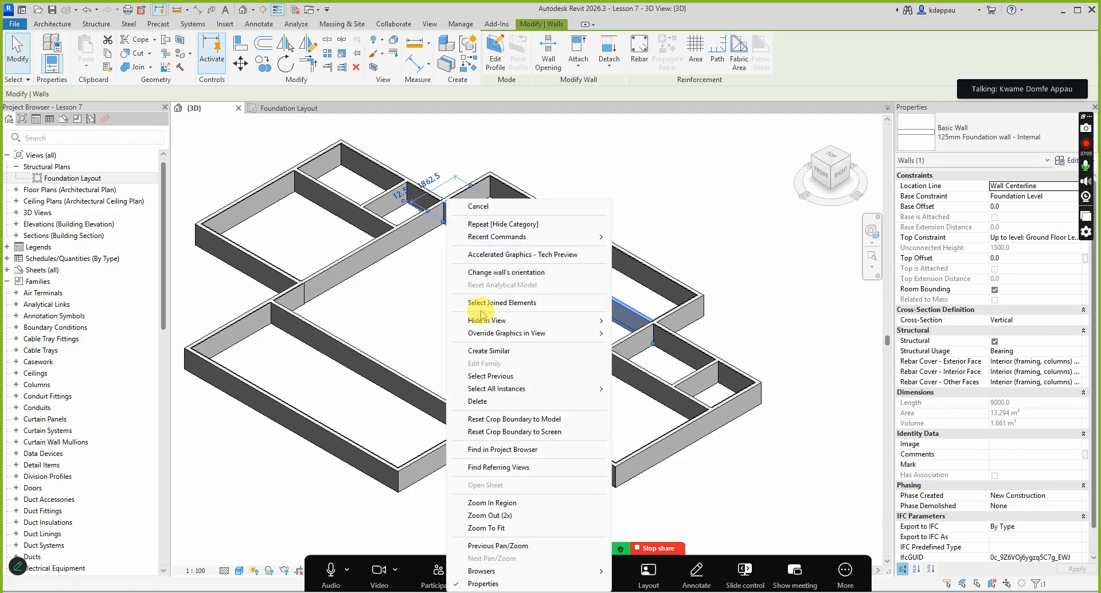
{"action": "mouse_move", "coordinate": [505, 389]}
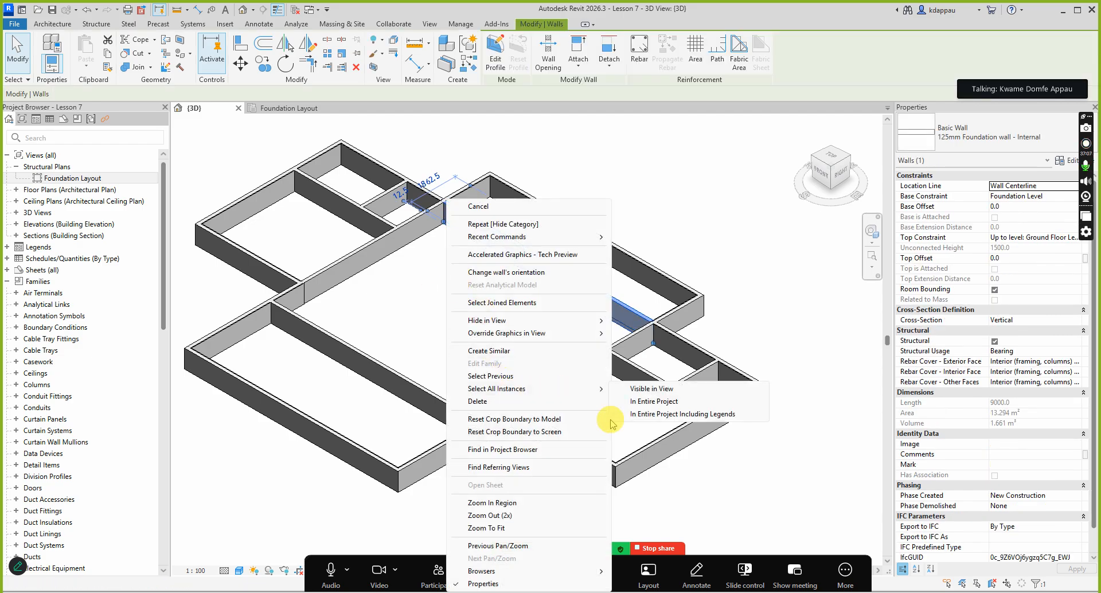
{"action": "left_click", "coordinate": [650, 389]}
{"action": "scroll", "coordinate": [480, 344], "scroll_direction": "down", "scroll_amount": 3}
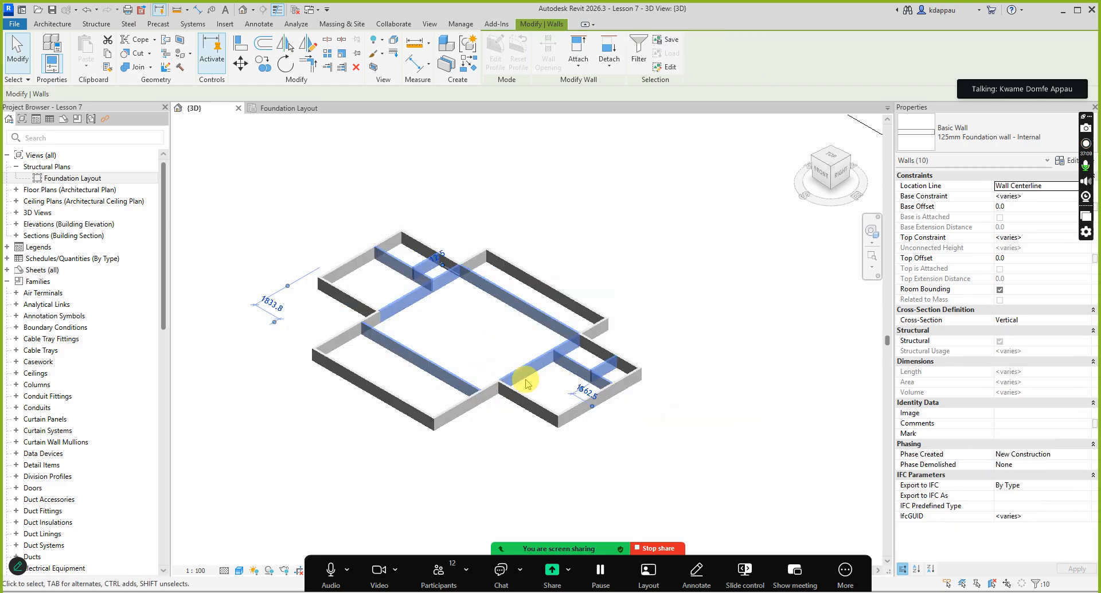
{"action": "key", "text": "Escape"}
{"action": "scroll", "coordinate": [495, 397], "scroll_direction": "up", "scroll_amount": 2}
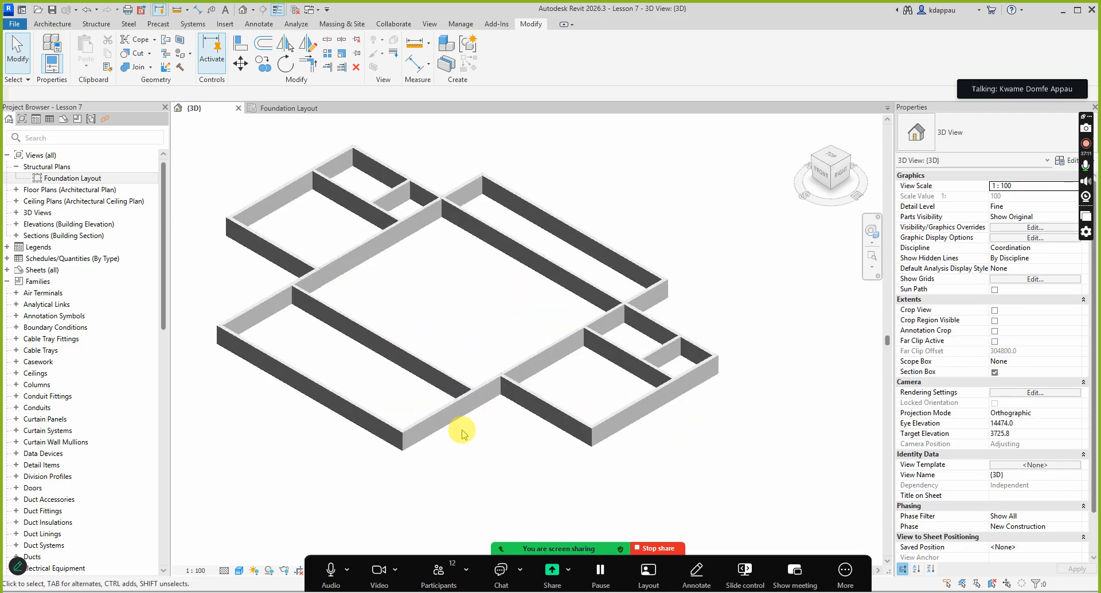
Step: Select all instances of the 125mm Foundation wall - External type, starting from the front outer wall segment
{"action": "left_click", "coordinate": [431, 409]}
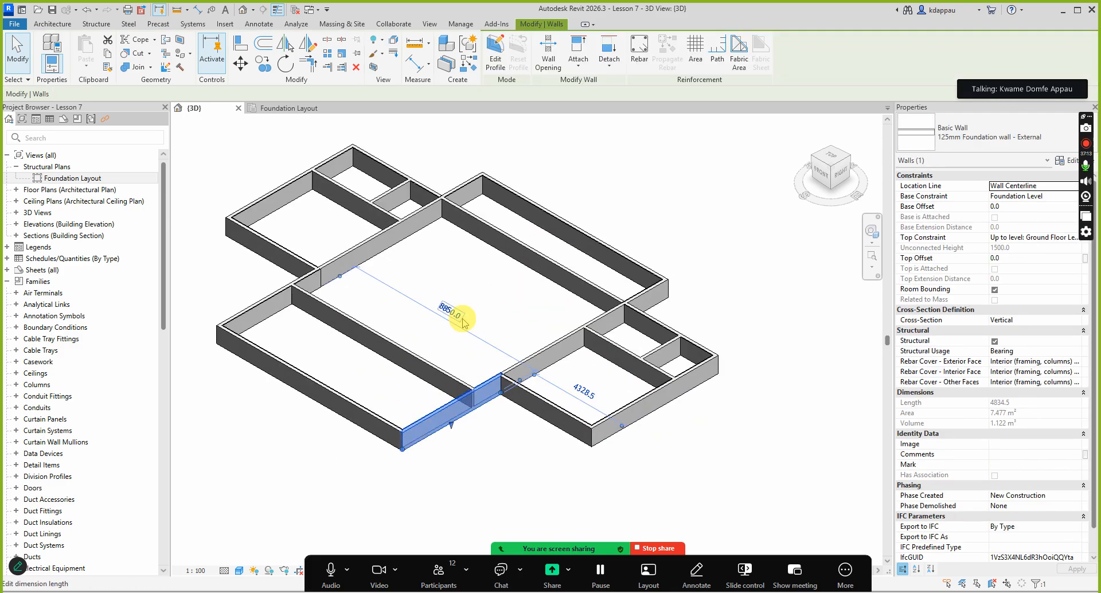
{"action": "right_click", "coordinate": [495, 315]}
{"action": "mouse_move", "coordinate": [572, 390]}
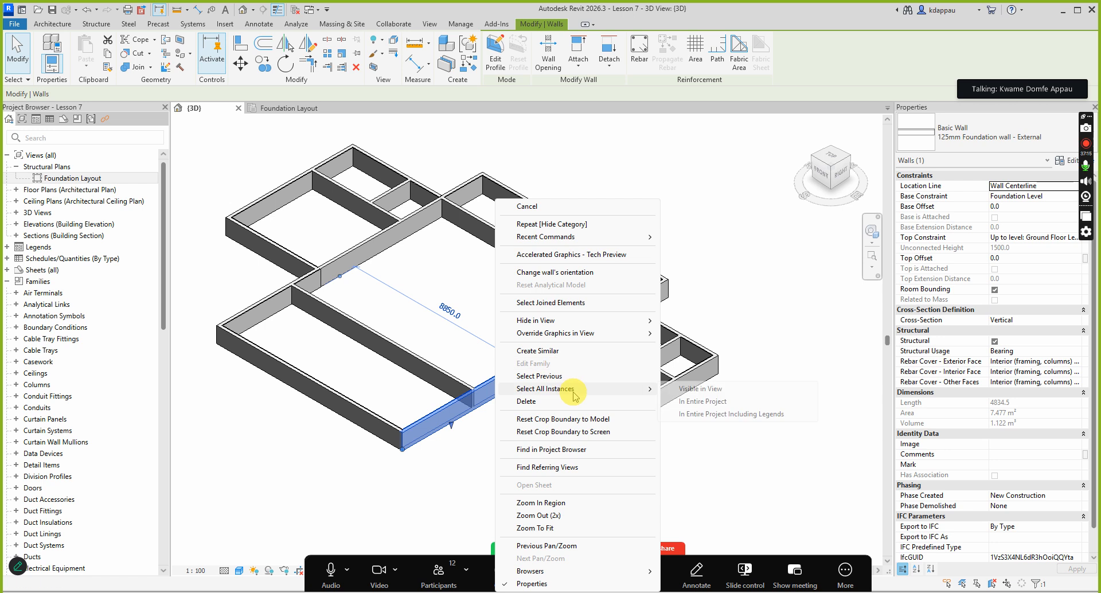
Step: Select all 125mm external foundation walls in the entire project, clear the selection and view the whole layout
{"action": "left_click", "coordinate": [709, 405]}
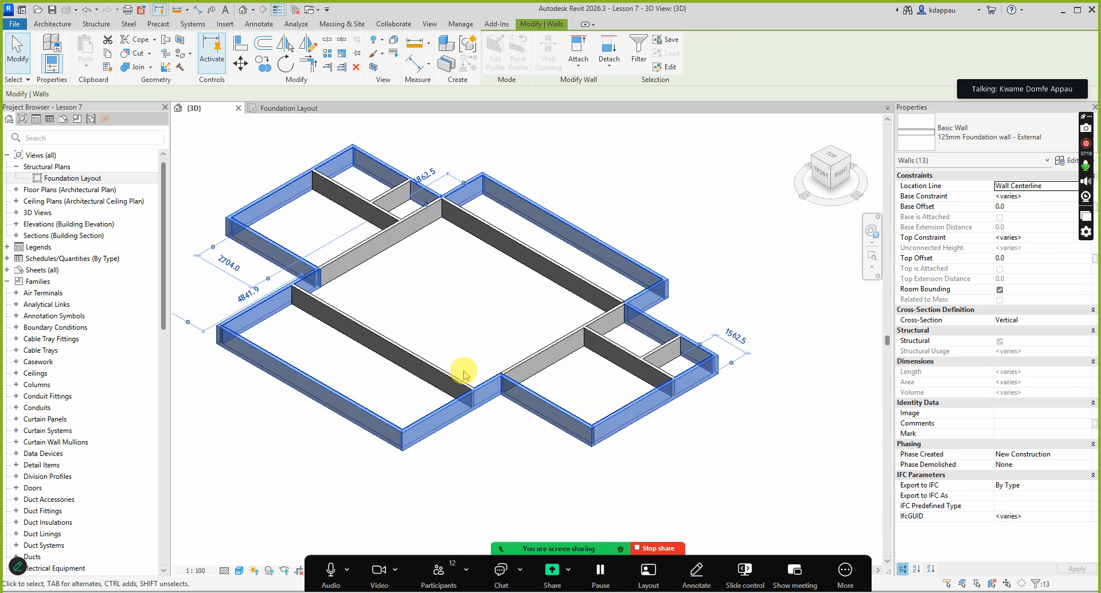
{"action": "left_click", "coordinate": [448, 323]}
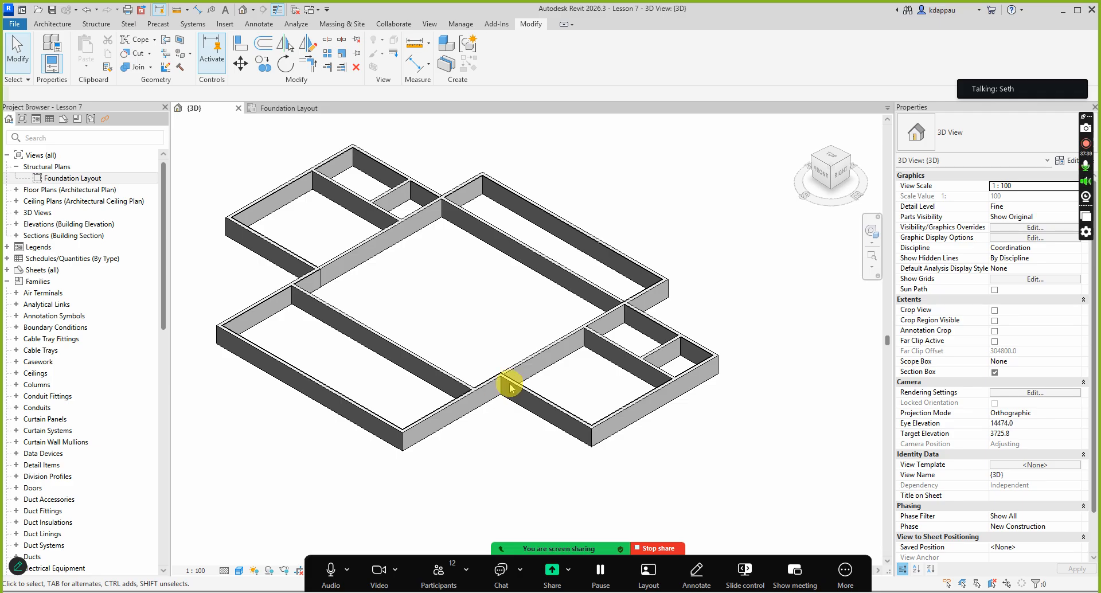
{"action": "scroll", "coordinate": [510, 387], "scroll_direction": "down", "scroll_amount": 5}
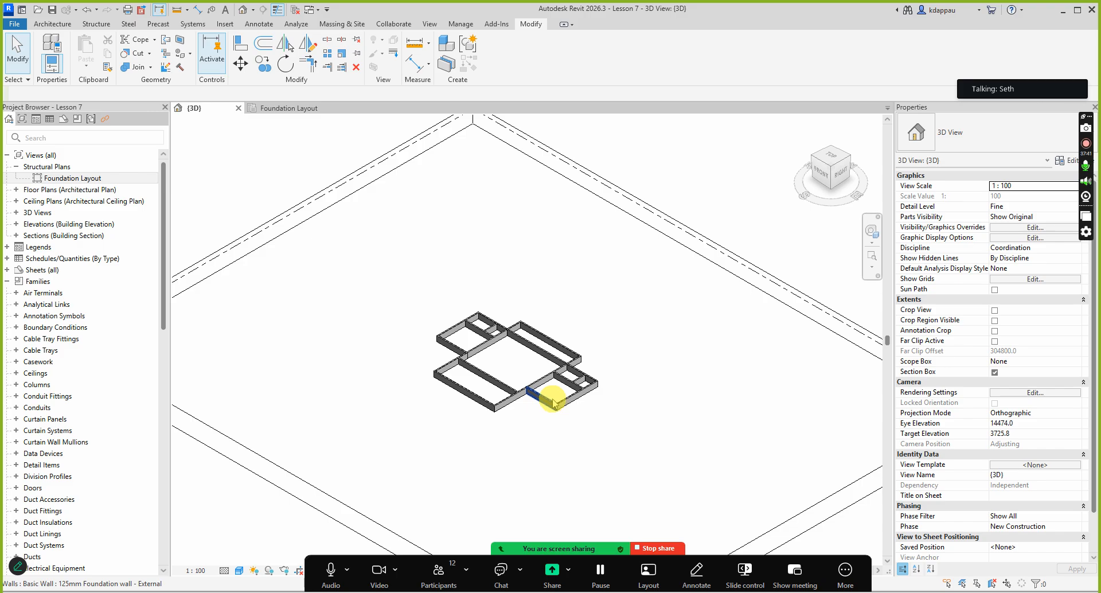
{"action": "scroll", "coordinate": [510, 372], "scroll_direction": "up", "scroll_amount": 3}
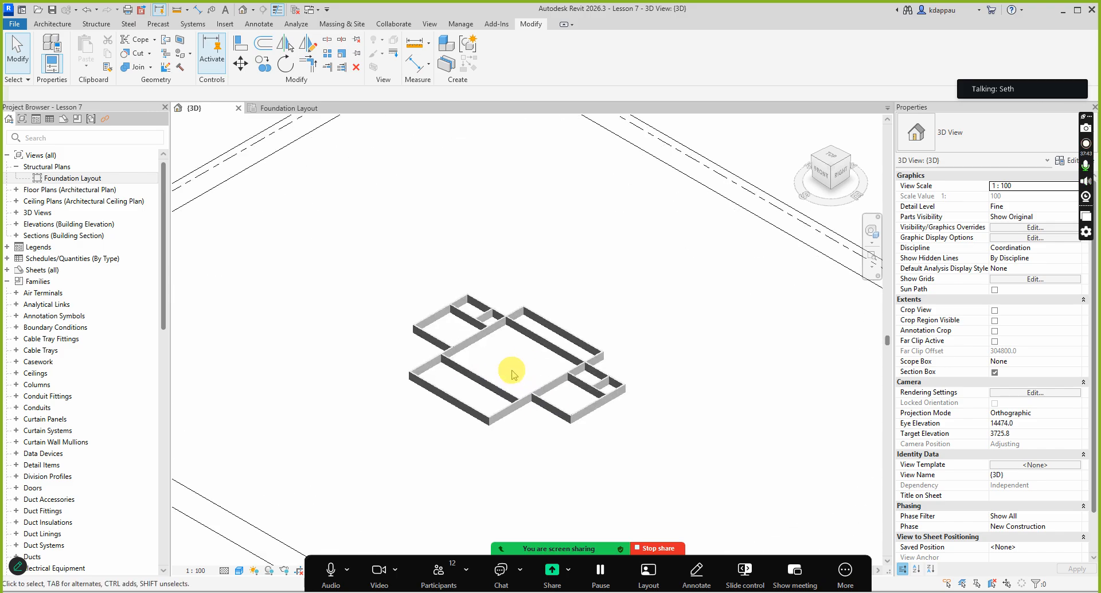
{"action": "scroll", "coordinate": [509, 374], "scroll_direction": "up", "scroll_amount": 1}
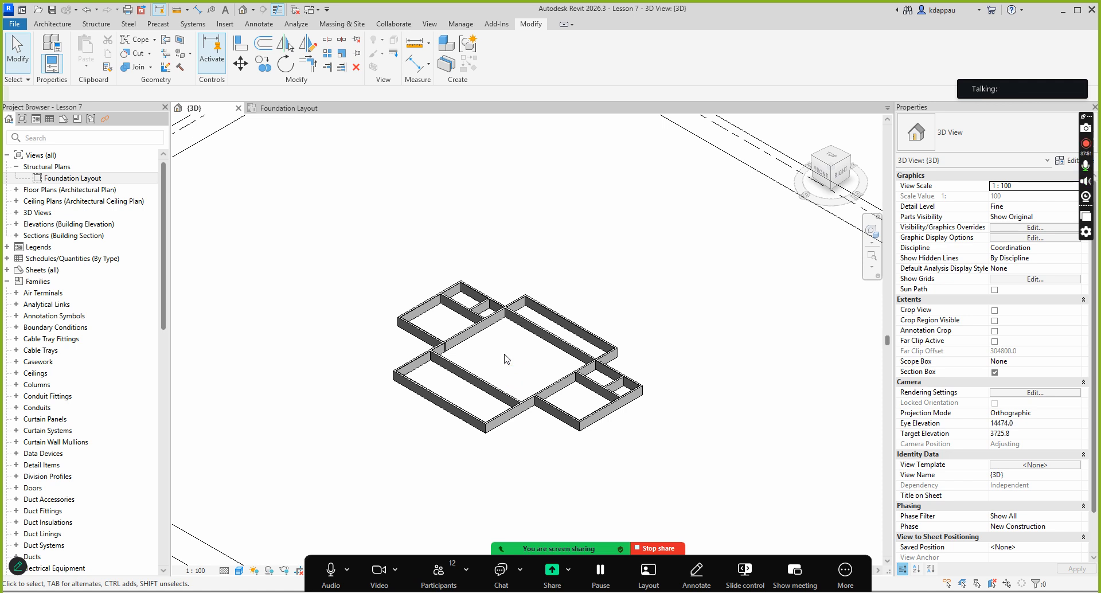
{"action": "scroll", "coordinate": [505, 360], "scroll_direction": "down", "scroll_amount": 2}
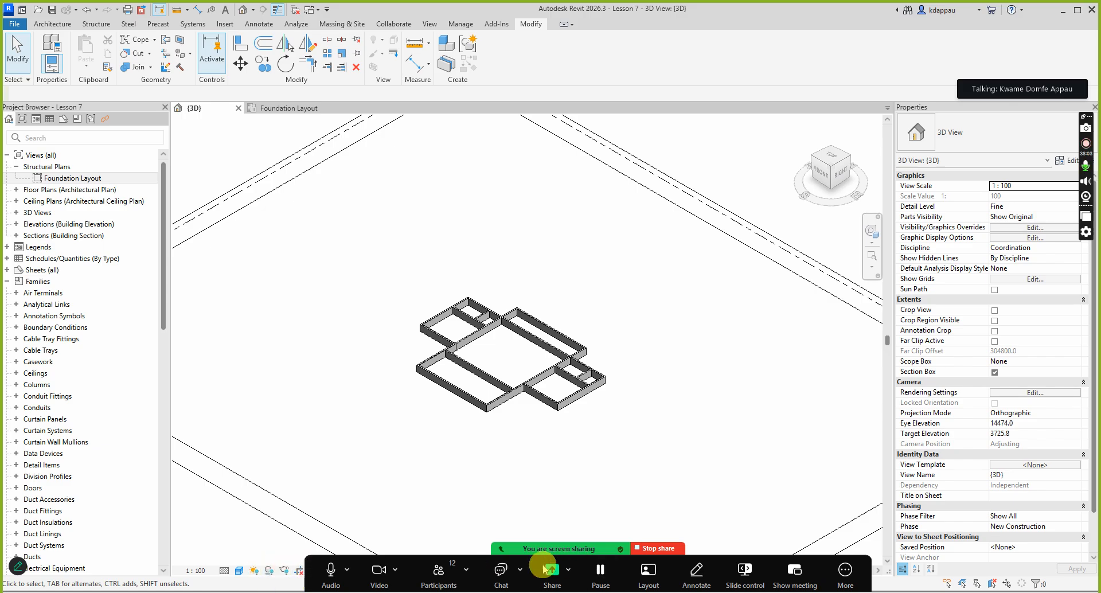
{"action": "left_click", "coordinate": [559, 539]}
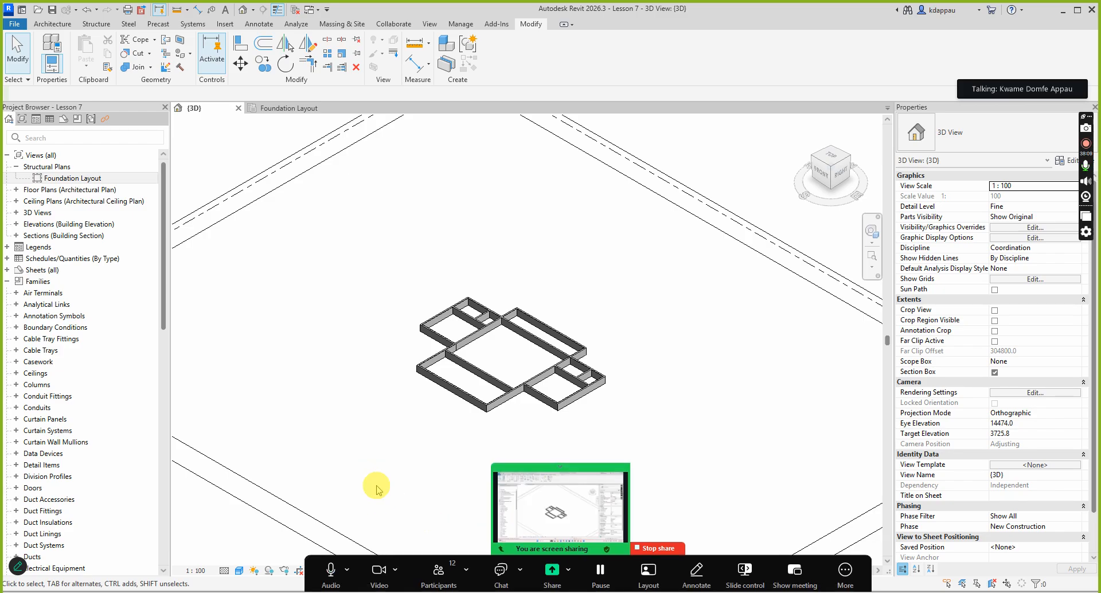
{"action": "left_click", "coordinate": [553, 579]}
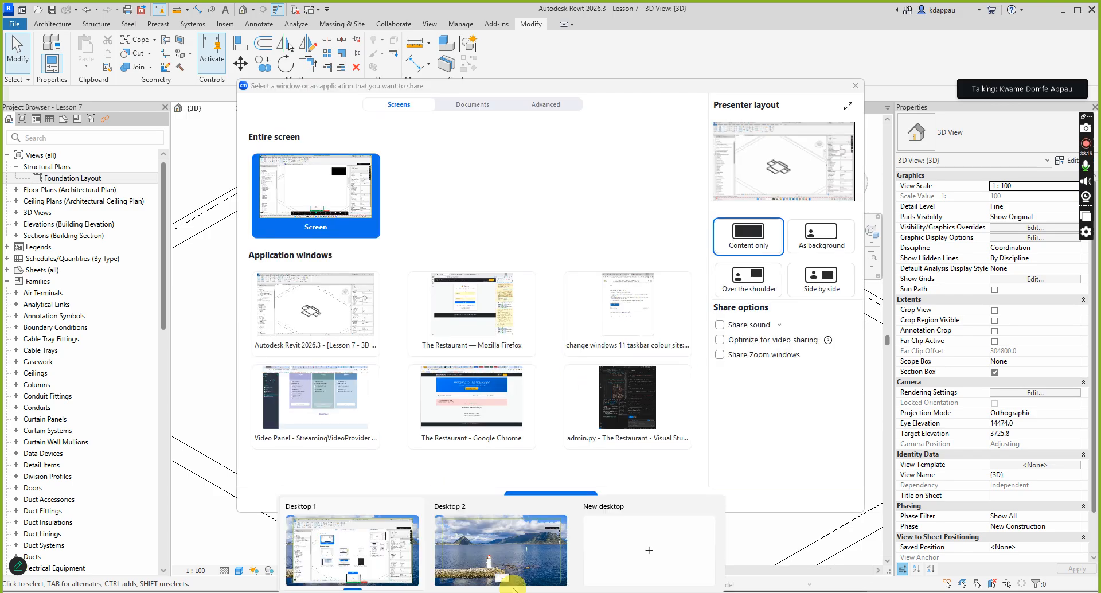
{"action": "mouse_move", "coordinate": [519, 585]}
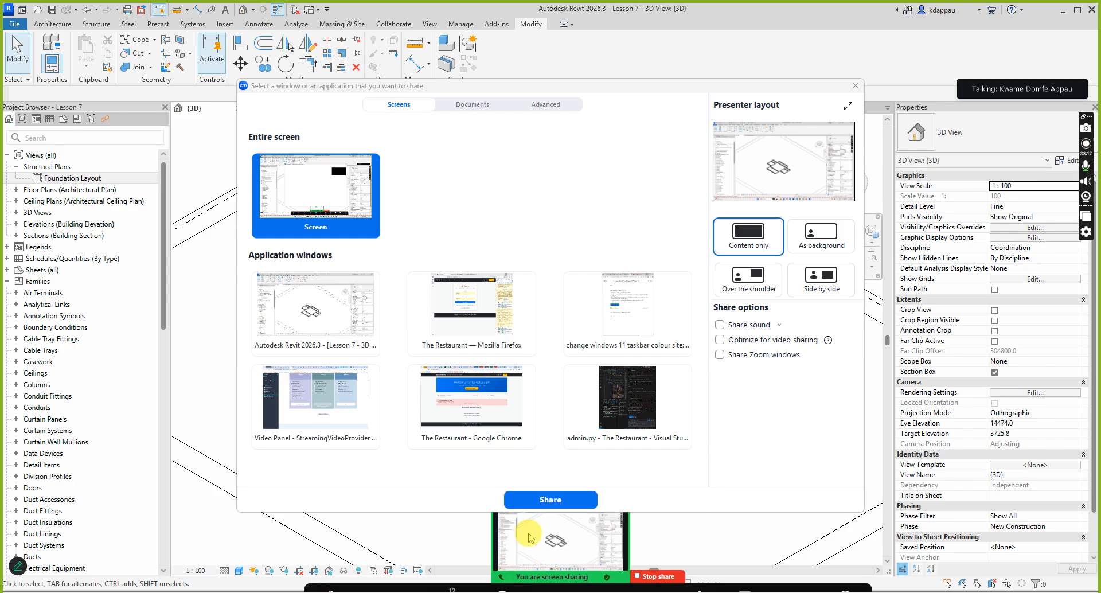
{"action": "left_click", "coordinate": [548, 572]}
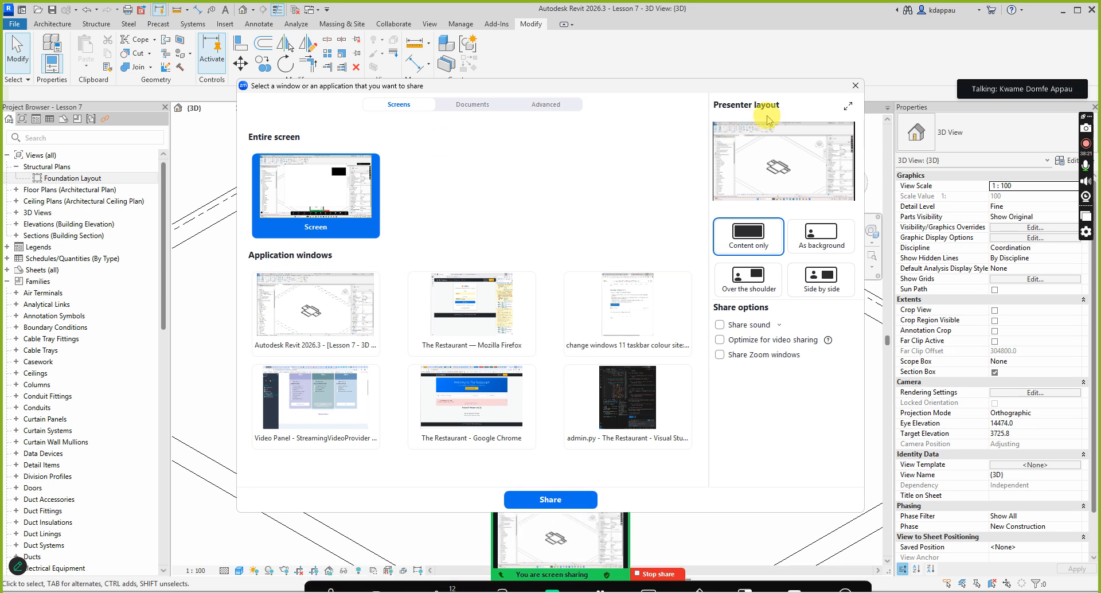
{"action": "left_click", "coordinate": [853, 86]}
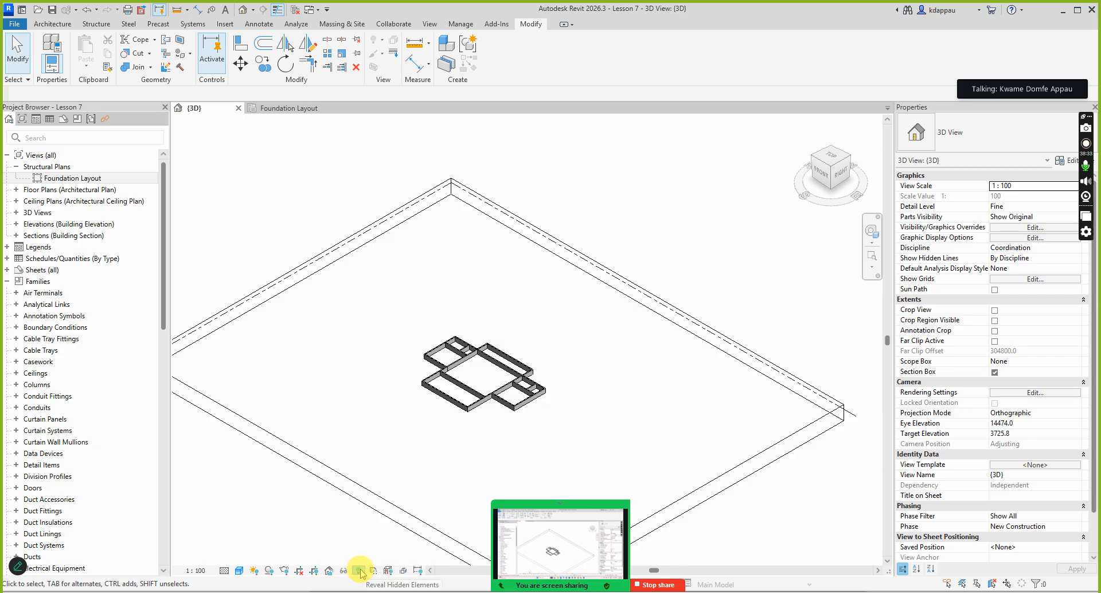
Step: Search Windows for "ma" and open the Magnifier to enlarge the screen
{"action": "mouse_move", "coordinate": [539, 584]}
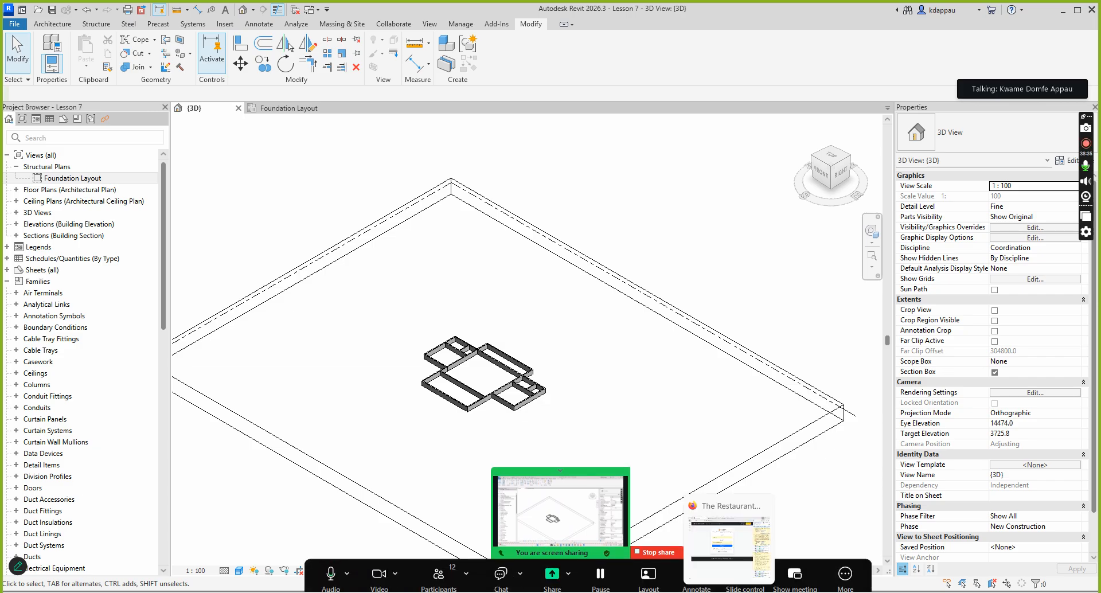
{"action": "left_click", "coordinate": [542, 584]}
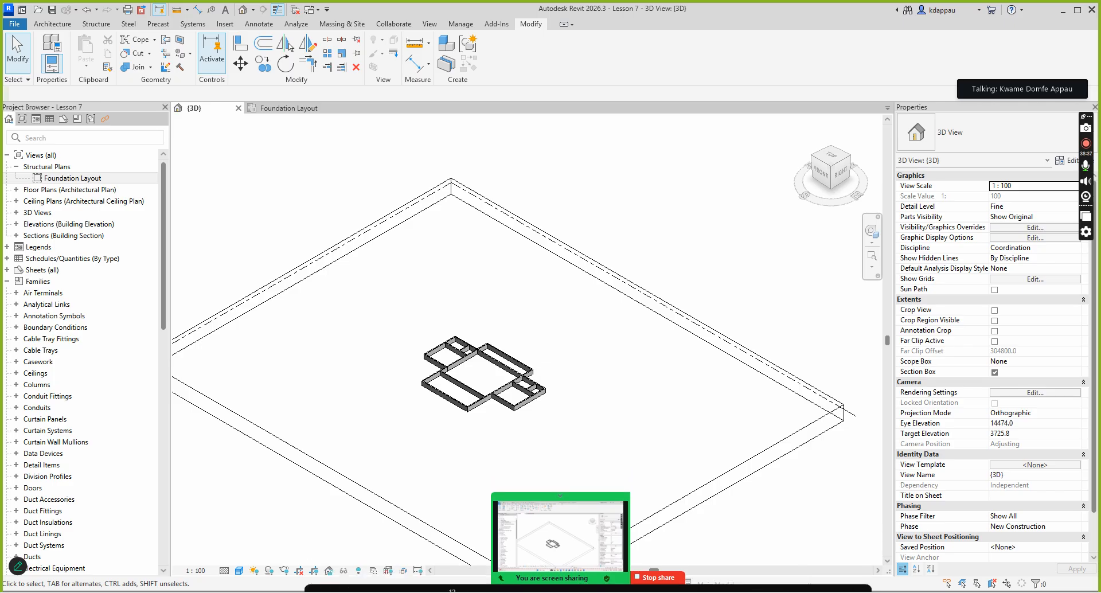
{"action": "type", "text": "ma"}
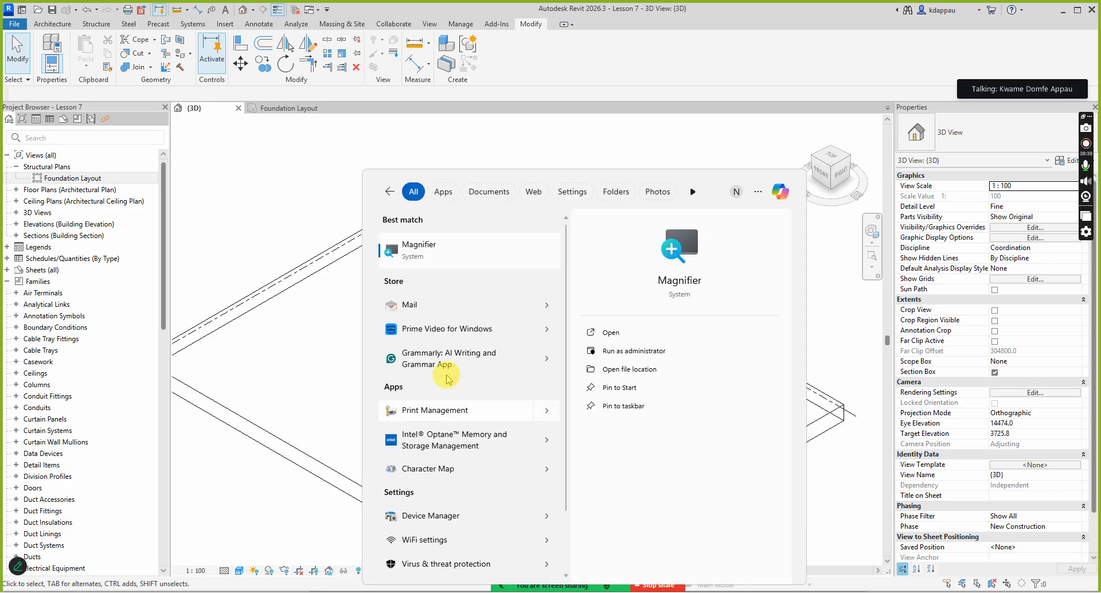
{"action": "left_click", "coordinate": [420, 248]}
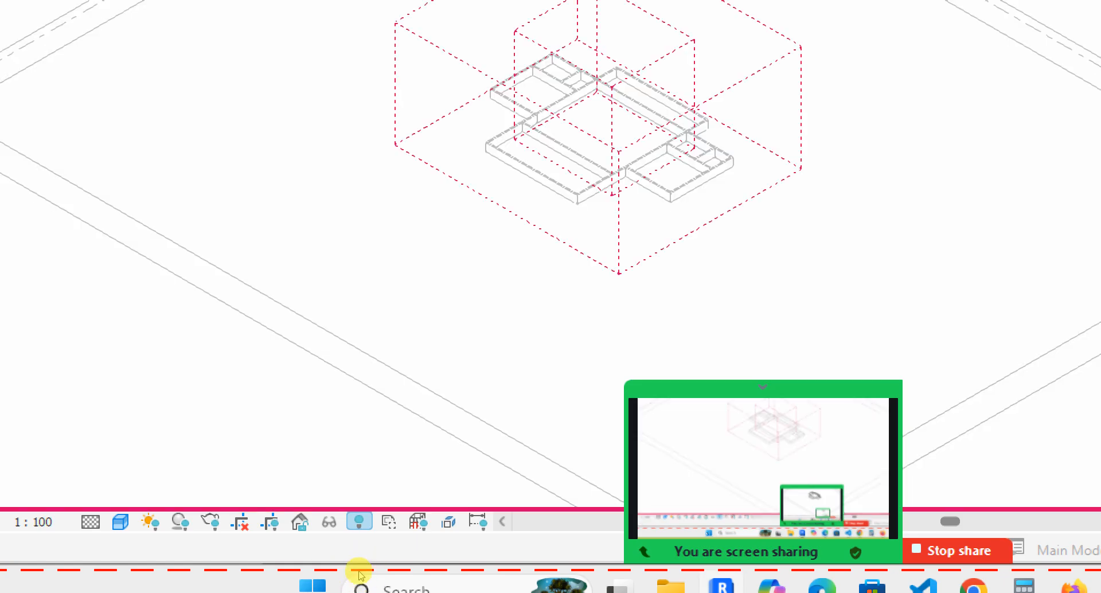
Step: With hidden elements revealed in the 3D view, select the Living Room scope box and unhide the scope box category
{"action": "scroll", "coordinate": [382, 410], "scroll_direction": "down", "scroll_amount": 5}
{"action": "scroll", "coordinate": [429, 394], "scroll_direction": "up", "scroll_amount": 3}
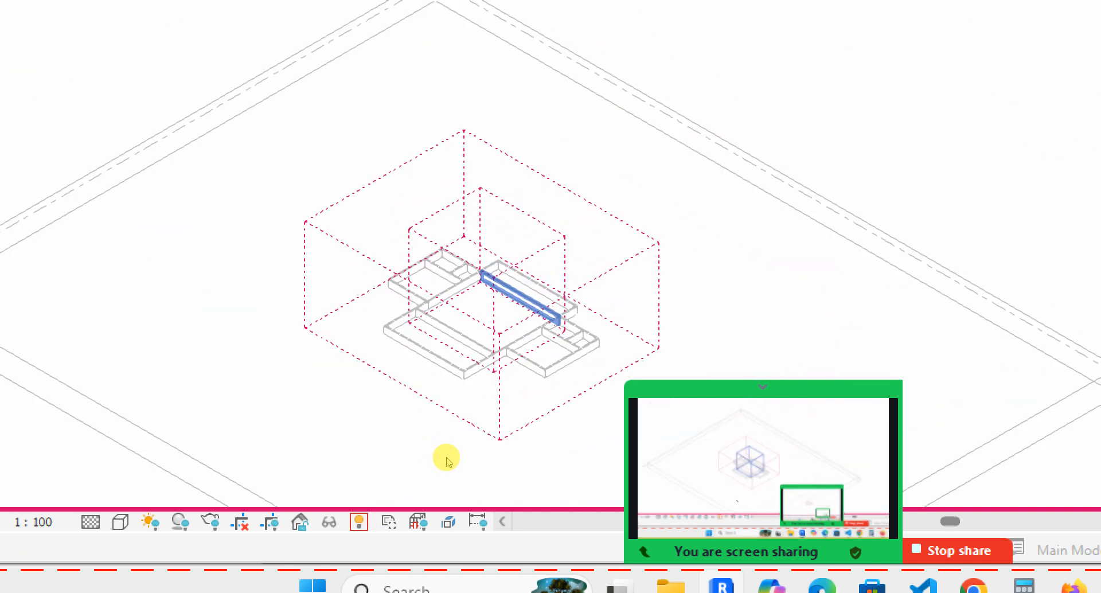
{"action": "scroll", "coordinate": [475, 383], "scroll_direction": "up", "scroll_amount": 2}
{"action": "middle_click_drag", "start_coordinate": [475, 383], "coordinate": [422, 427]}
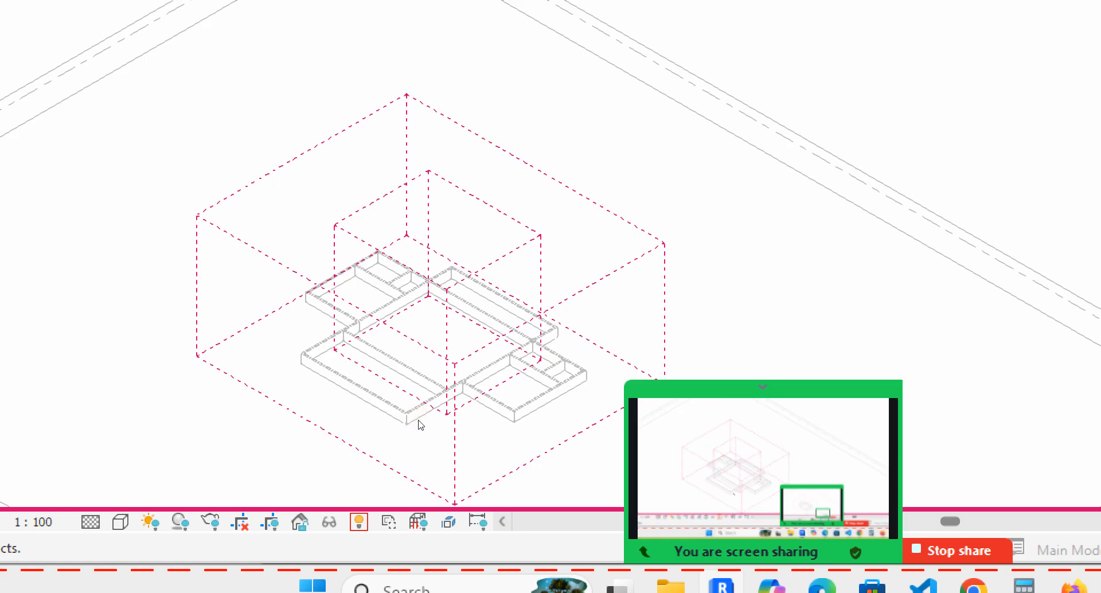
{"action": "left_click", "coordinate": [420, 407]}
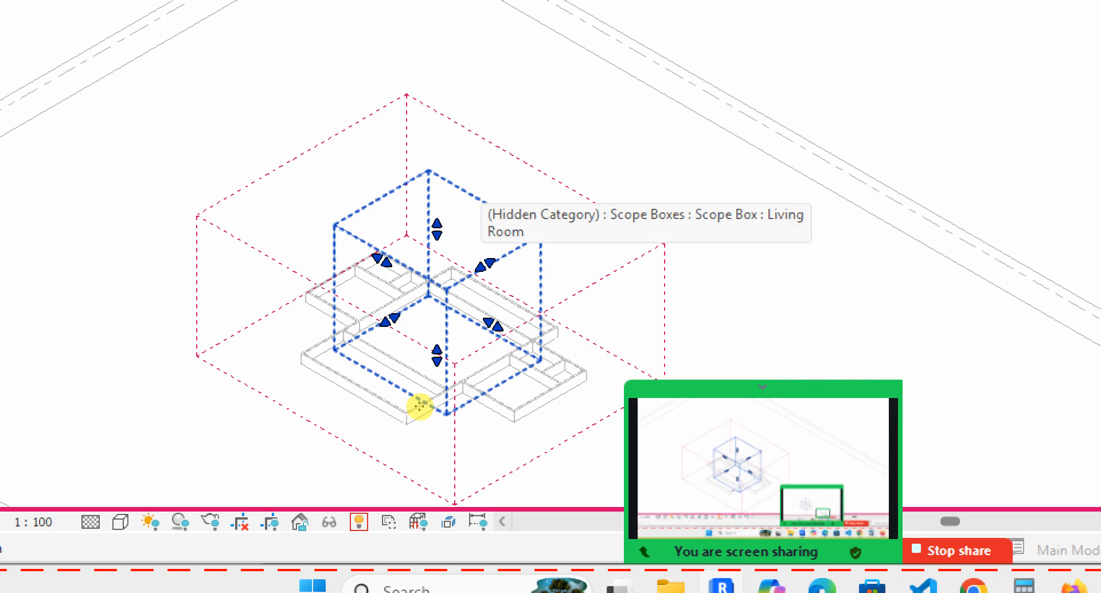
{"action": "left_click", "coordinate": [422, 414]}
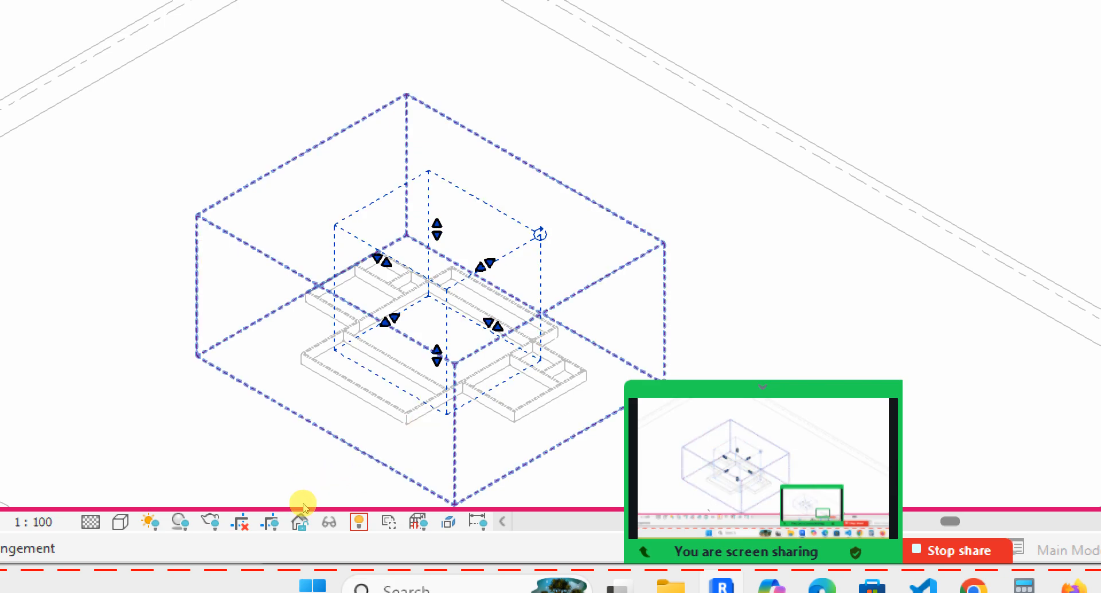
{"action": "right_click", "coordinate": [363, 406]}
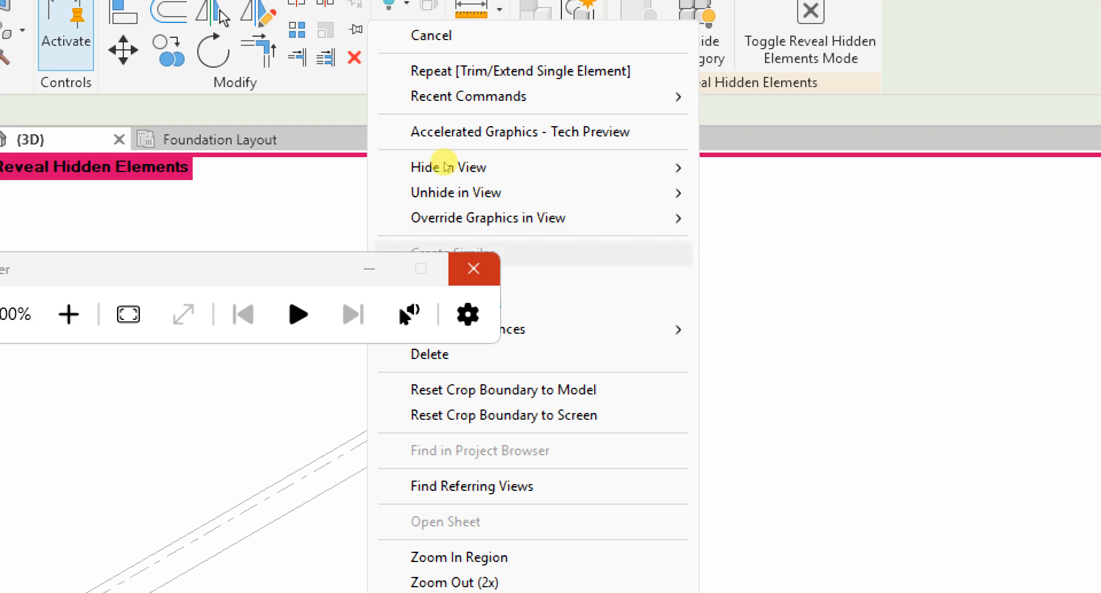
{"action": "mouse_move", "coordinate": [456, 192]}
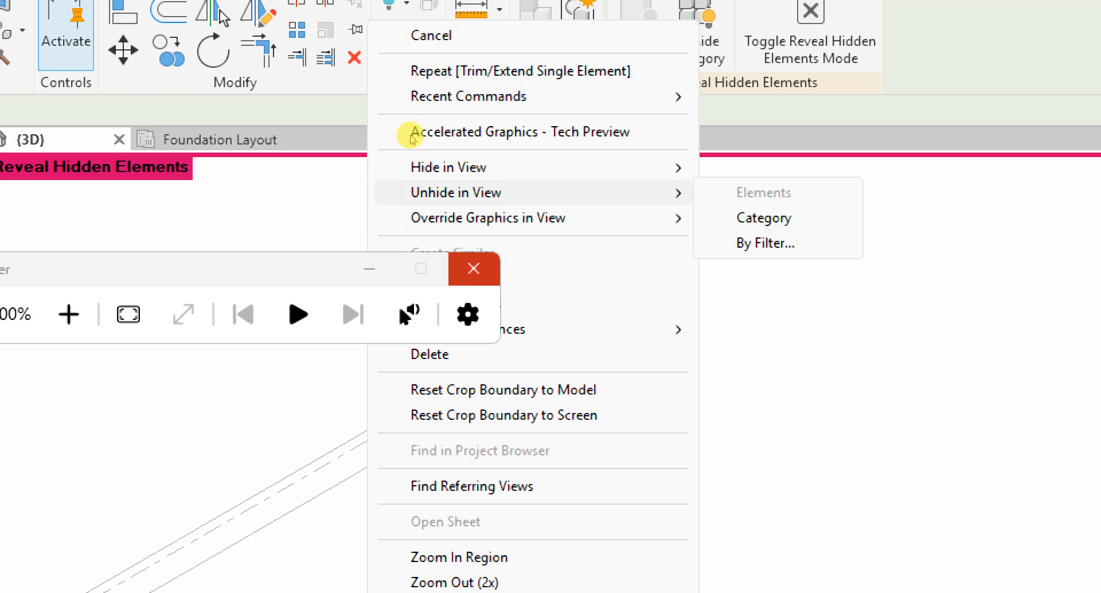
{"action": "left_click", "coordinate": [764, 218]}
Step: Clear the selection and turn off Reveal Hidden Elements in the 3D view
{"action": "scroll", "coordinate": [422, 226], "scroll_direction": "down", "scroll_amount": 5}
{"action": "scroll", "coordinate": [420, 258], "scroll_direction": "down", "scroll_amount": 1}
{"action": "scroll", "coordinate": [403, 312], "scroll_direction": "up", "scroll_amount": 2}
{"action": "left_click", "coordinate": [399, 312]}
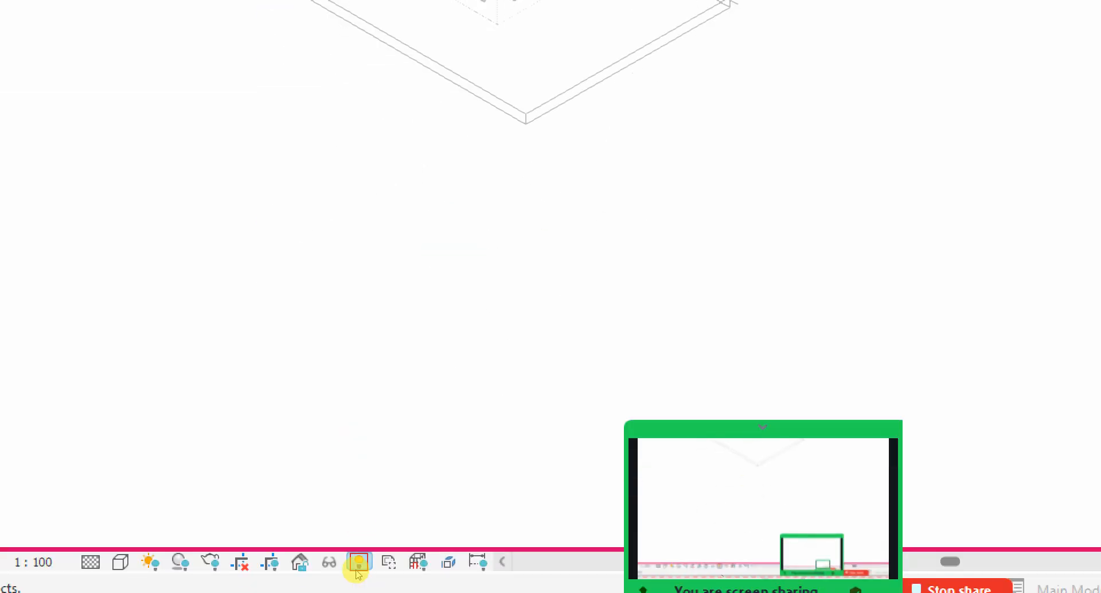
{"action": "left_click", "coordinate": [359, 561]}
Step: Select both scope boxes around the foundation walls and hide them in the 3D view as elements
{"action": "scroll", "coordinate": [400, 370], "scroll_direction": "down", "scroll_amount": 3}
{"action": "scroll", "coordinate": [430, 201], "scroll_direction": "up", "scroll_amount": 5}
{"action": "scroll", "coordinate": [387, 434], "scroll_direction": "up", "scroll_amount": 3}
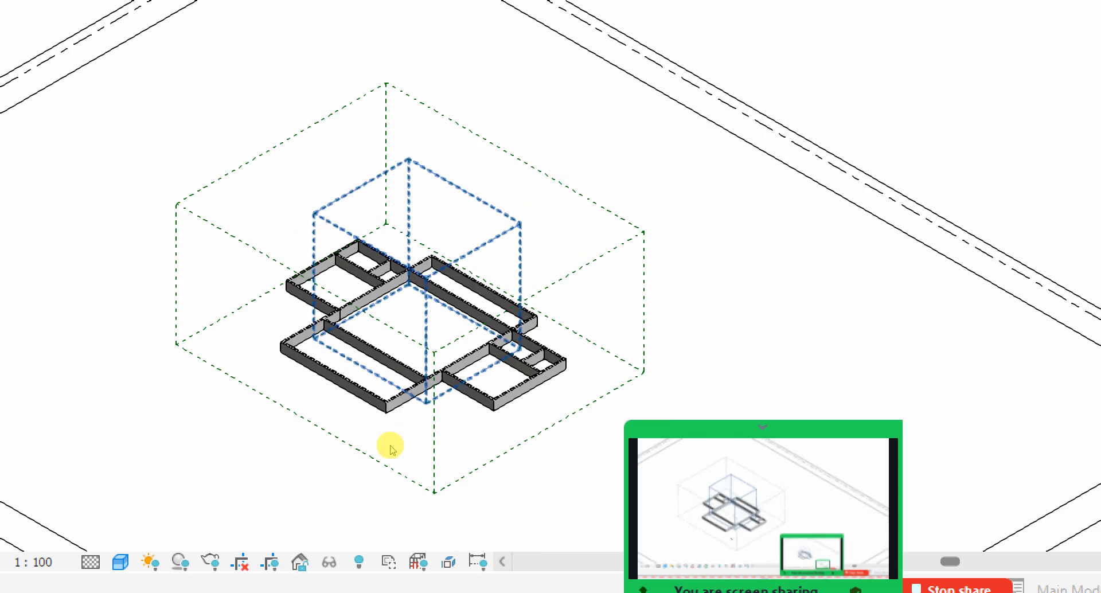
{"action": "scroll", "coordinate": [401, 430], "scroll_direction": "down", "scroll_amount": 3}
{"action": "scroll", "coordinate": [407, 410], "scroll_direction": "up", "scroll_amount": 4}
{"action": "left_click", "coordinate": [402, 404]}
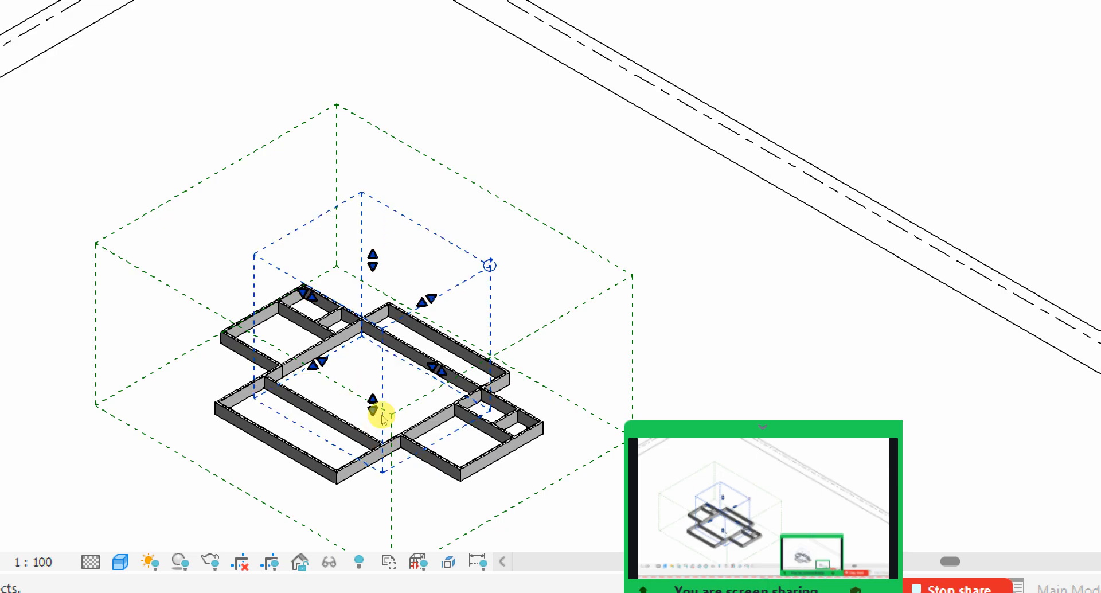
{"action": "left_click", "coordinate": [426, 363]}
{"action": "left_click_drag", "start_coordinate": [425, 353], "coordinate": [383, 410]}
{"action": "right_click", "coordinate": [401, 344]}
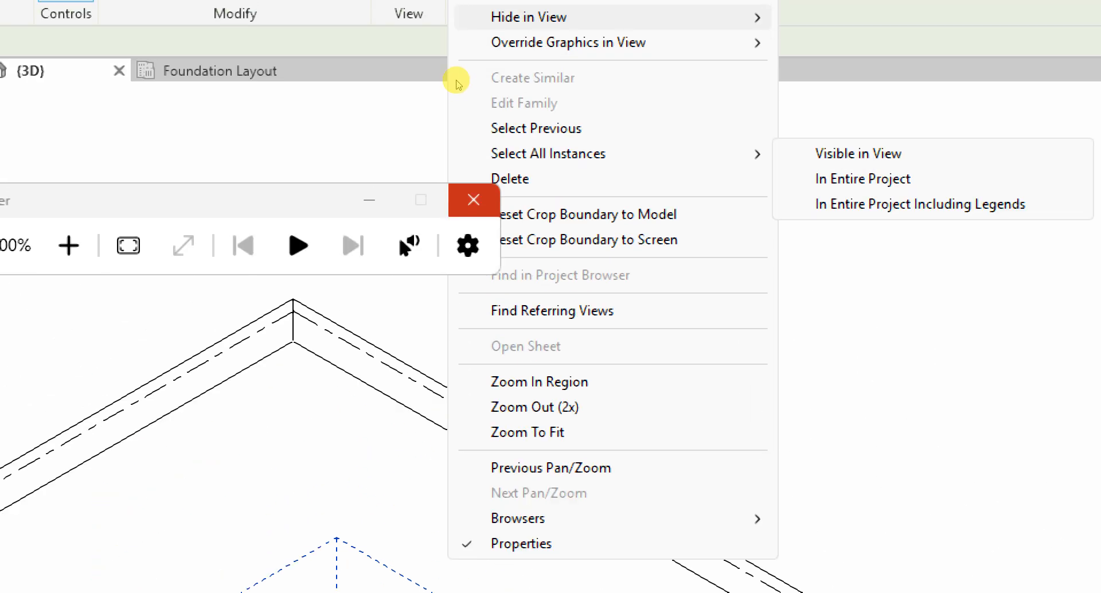
{"action": "mouse_move", "coordinate": [536, 18]}
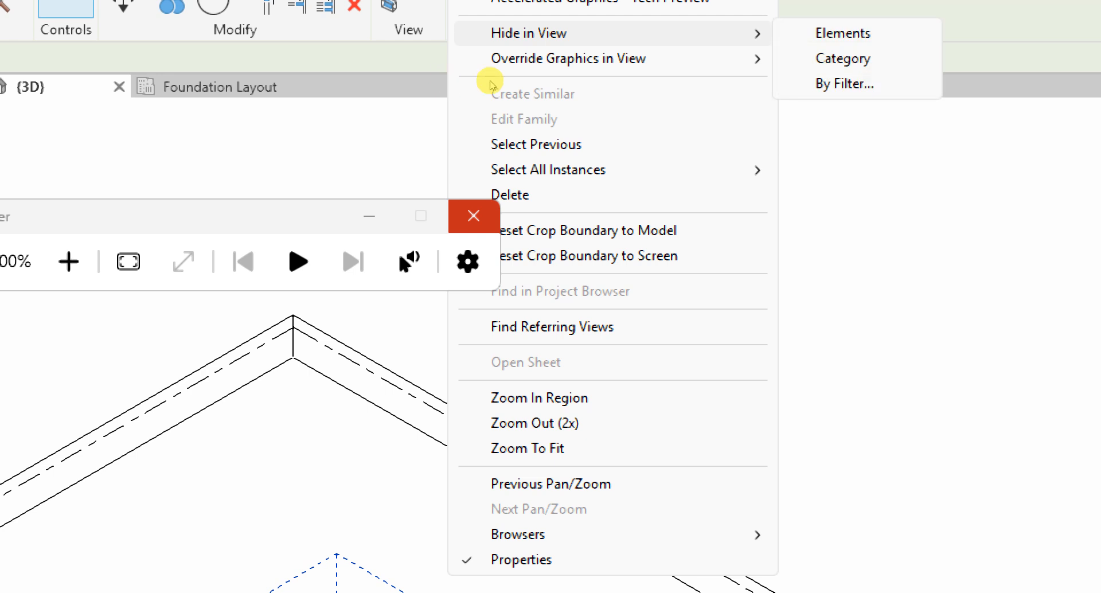
{"action": "left_click", "coordinate": [843, 33]}
Step: Minimise the Magnifier's control window so it does not cover the 3D view
{"action": "scroll", "coordinate": [388, 293], "scroll_direction": "down", "scroll_amount": 7}
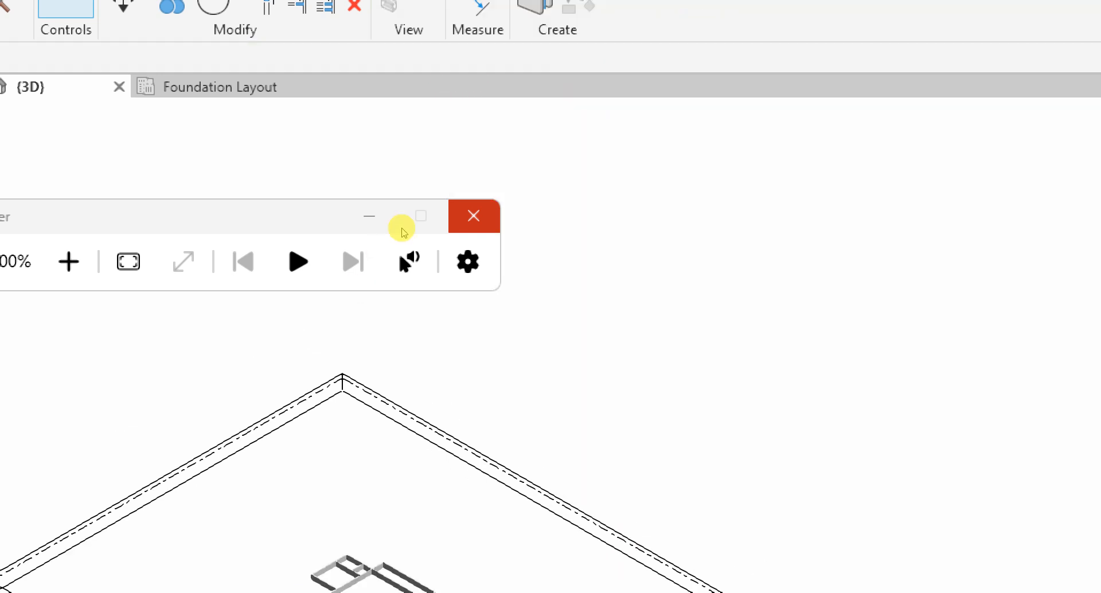
{"action": "scroll", "coordinate": [389, 291], "scroll_direction": "up", "scroll_amount": 2}
{"action": "scroll", "coordinate": [399, 227], "scroll_direction": "up", "scroll_amount": 5}
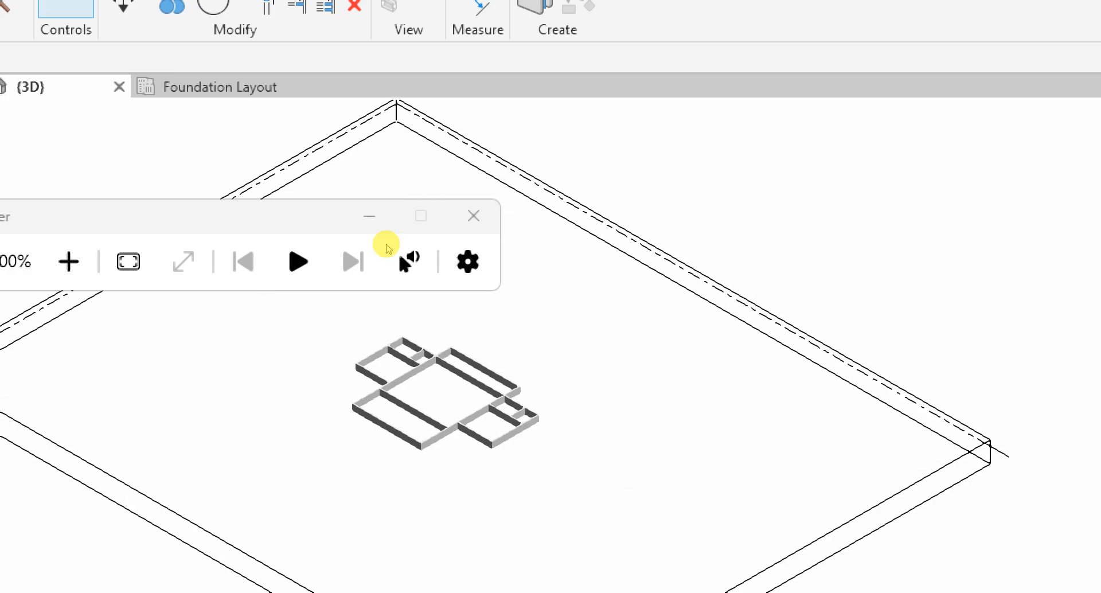
{"action": "scroll", "coordinate": [390, 265], "scroll_direction": "down", "scroll_amount": 5}
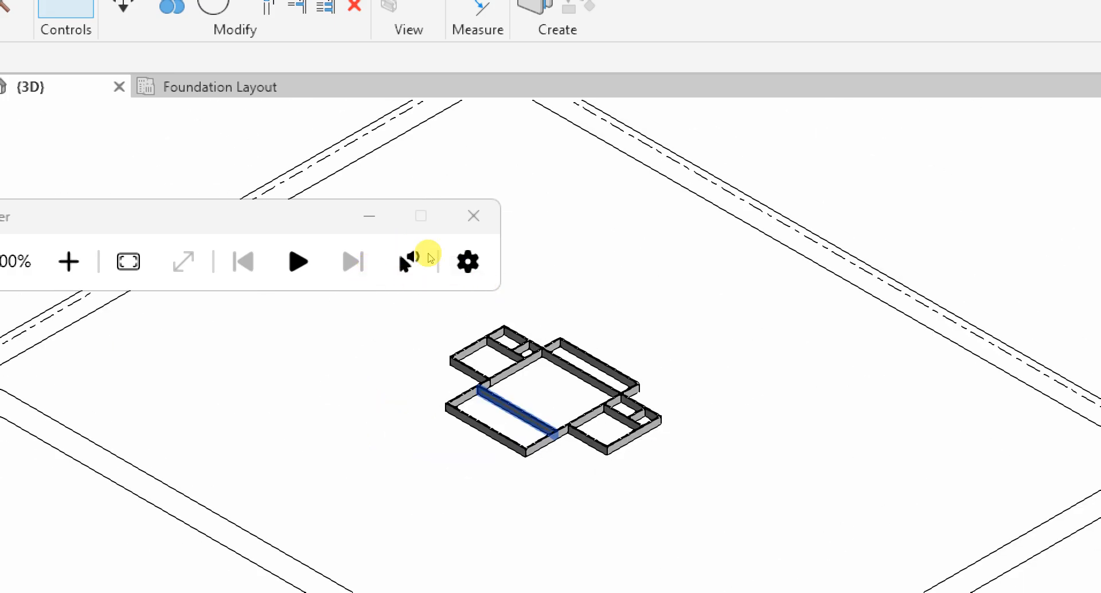
{"action": "left_click", "coordinate": [369, 212]}
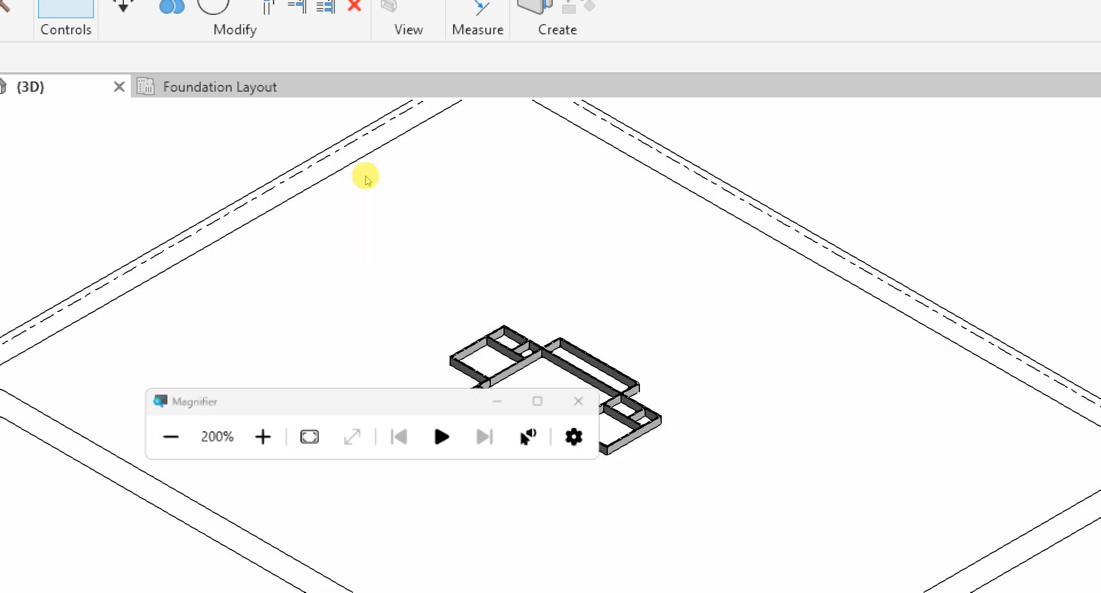
Step: Examine the foundation wall layout in the 3D view up close and against its surrounding boundary lines
{"action": "scroll", "coordinate": [481, 272], "scroll_direction": "up", "scroll_amount": 3}
{"action": "scroll", "coordinate": [433, 238], "scroll_direction": "up", "scroll_amount": 1}
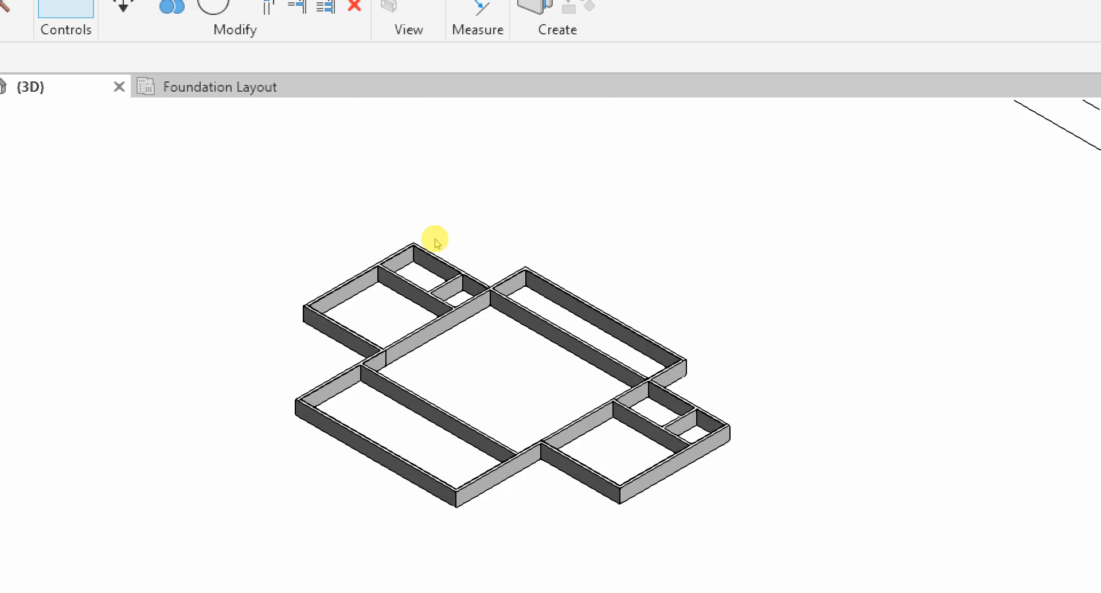
{"action": "scroll", "coordinate": [450, 270], "scroll_direction": "down", "scroll_amount": 3}
{"action": "scroll", "coordinate": [455, 281], "scroll_direction": "up", "scroll_amount": 3}
{"action": "scroll", "coordinate": [356, 192], "scroll_direction": "up", "scroll_amount": 1}
{"action": "scroll", "coordinate": [430, 273], "scroll_direction": "down", "scroll_amount": 3}
{"action": "scroll", "coordinate": [383, 225], "scroll_direction": "up", "scroll_amount": 3}
{"action": "scroll", "coordinate": [428, 245], "scroll_direction": "down", "scroll_amount": 3}
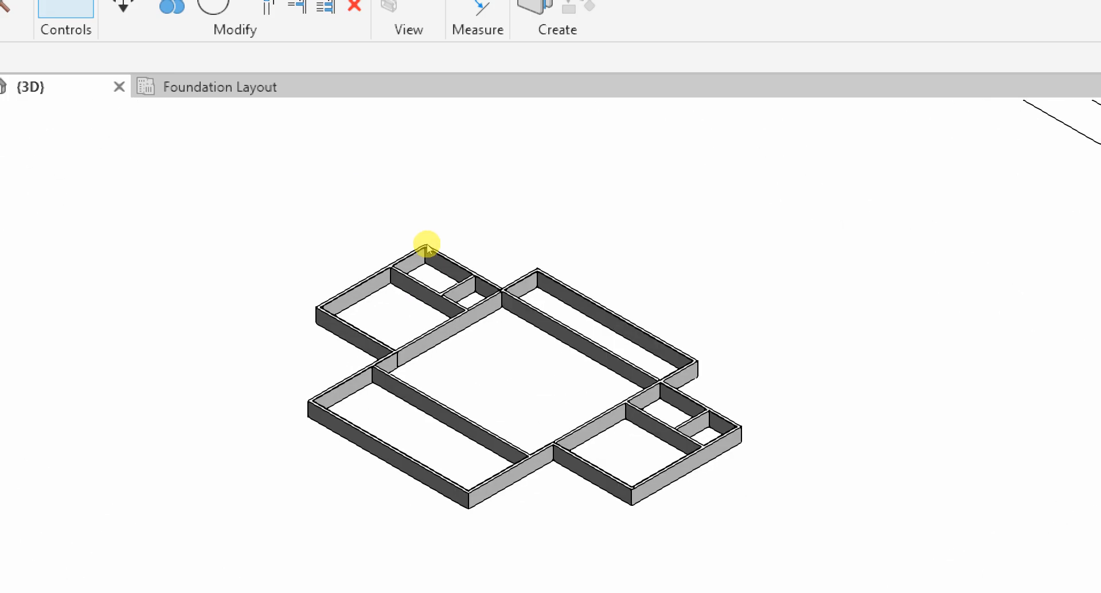
{"action": "scroll", "coordinate": [459, 229], "scroll_direction": "up", "scroll_amount": 2}
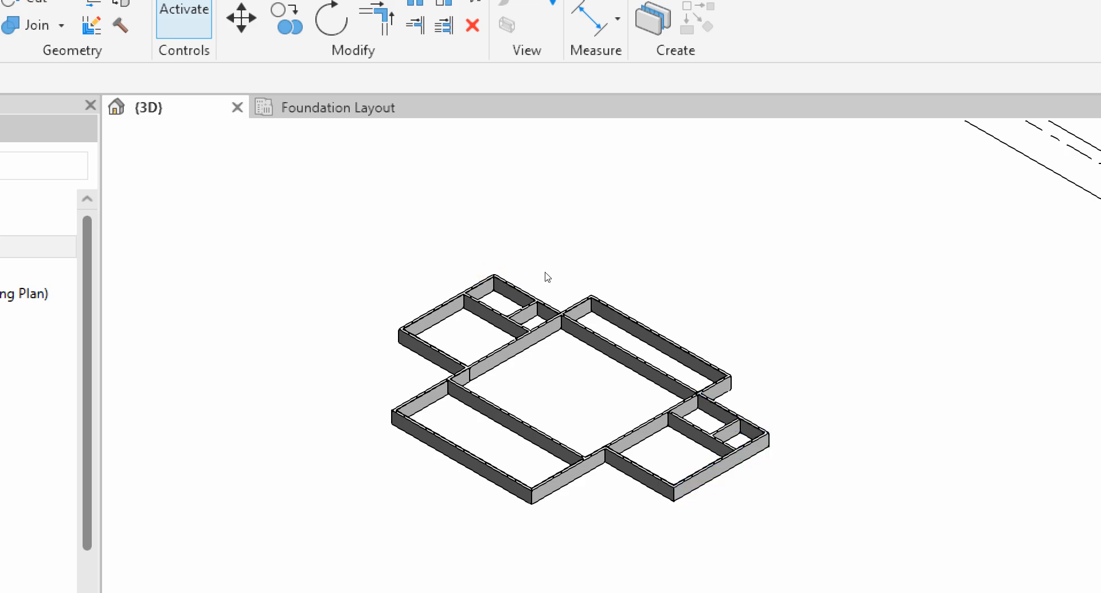
{"action": "left_click", "coordinate": [553, 289]}
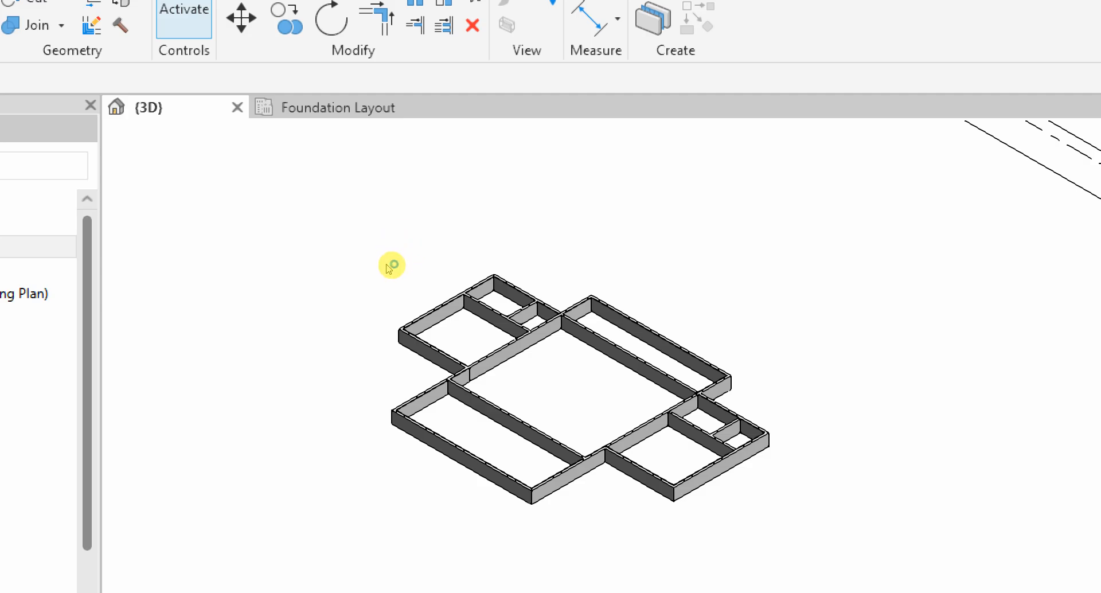
{"action": "scroll", "coordinate": [374, 251], "scroll_direction": "down", "scroll_amount": 3}
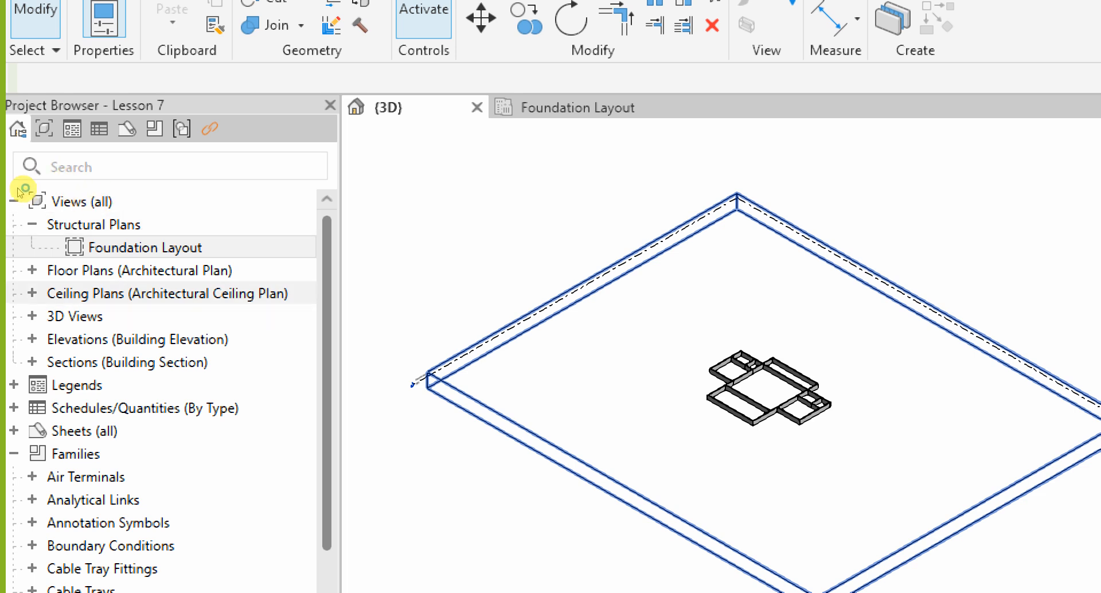
Step: Expand the architectural floor plans and open the Ground Floor Plan view at a scale that shows the whole house
{"action": "left_click", "coordinate": [32, 270]}
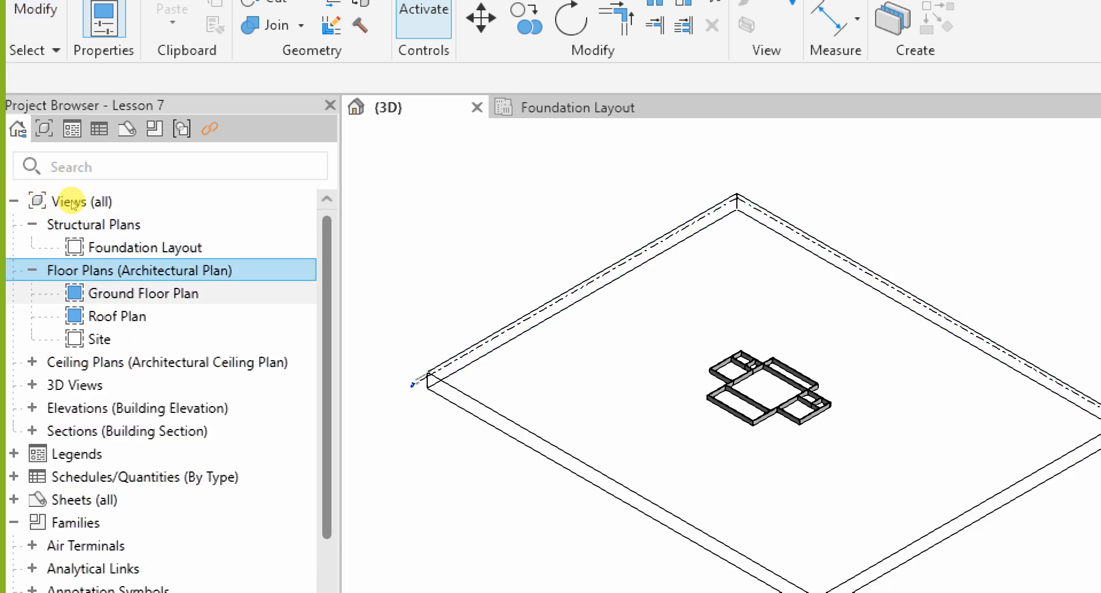
{"action": "left_click", "coordinate": [103, 293]}
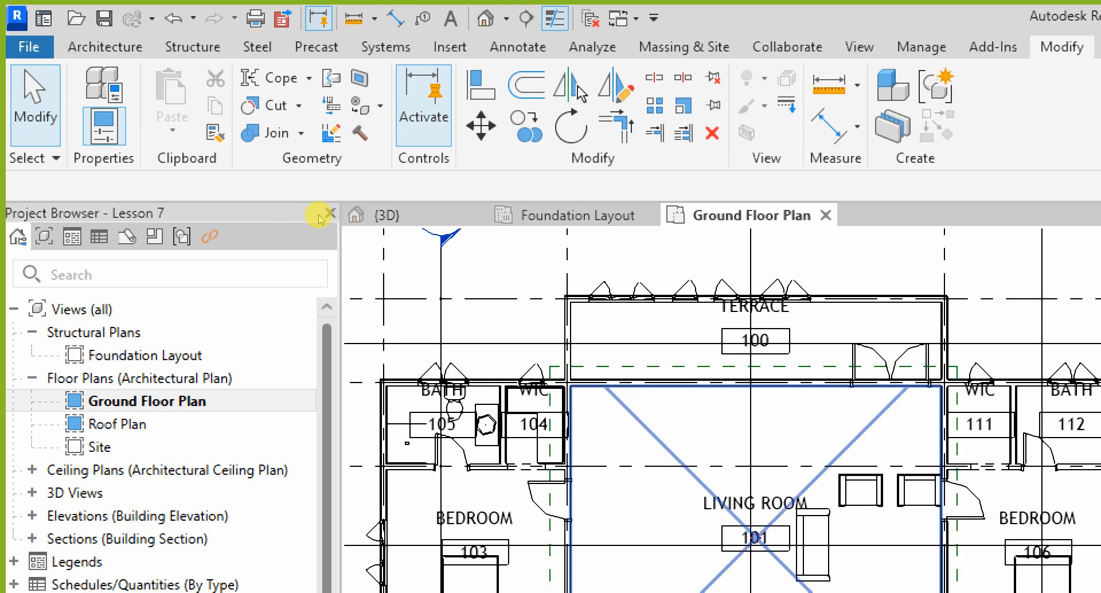
{"action": "scroll", "coordinate": [279, 193], "scroll_direction": "down", "scroll_amount": 3}
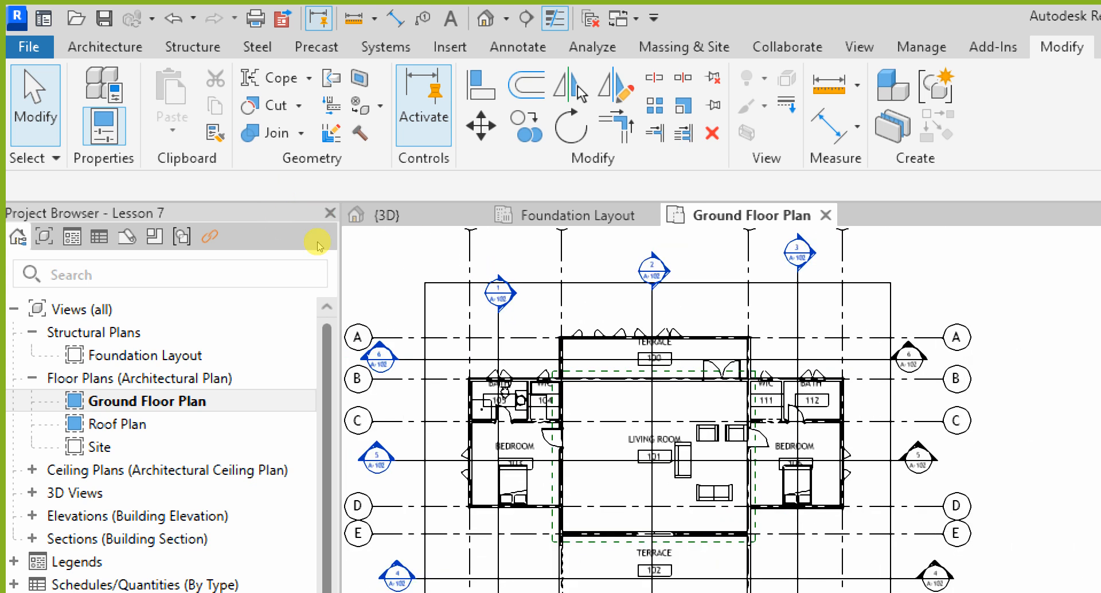
Step: Examine the Ground Floor Plan's room layout, with a closer look at the walls around bath 105 and WIC 104
{"action": "scroll", "coordinate": [319, 306], "scroll_direction": "up", "scroll_amount": 1}
{"action": "scroll", "coordinate": [290, 283], "scroll_direction": "down", "scroll_amount": 3}
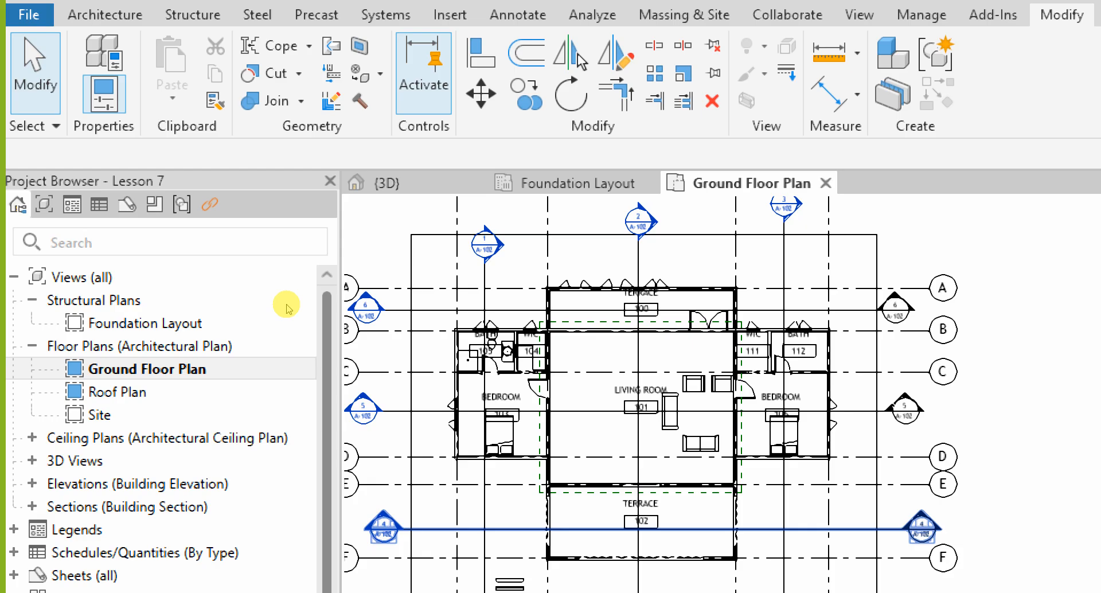
{"action": "scroll", "coordinate": [286, 304], "scroll_direction": "up", "scroll_amount": 4}
{"action": "scroll", "coordinate": [290, 286], "scroll_direction": "down", "scroll_amount": 2}
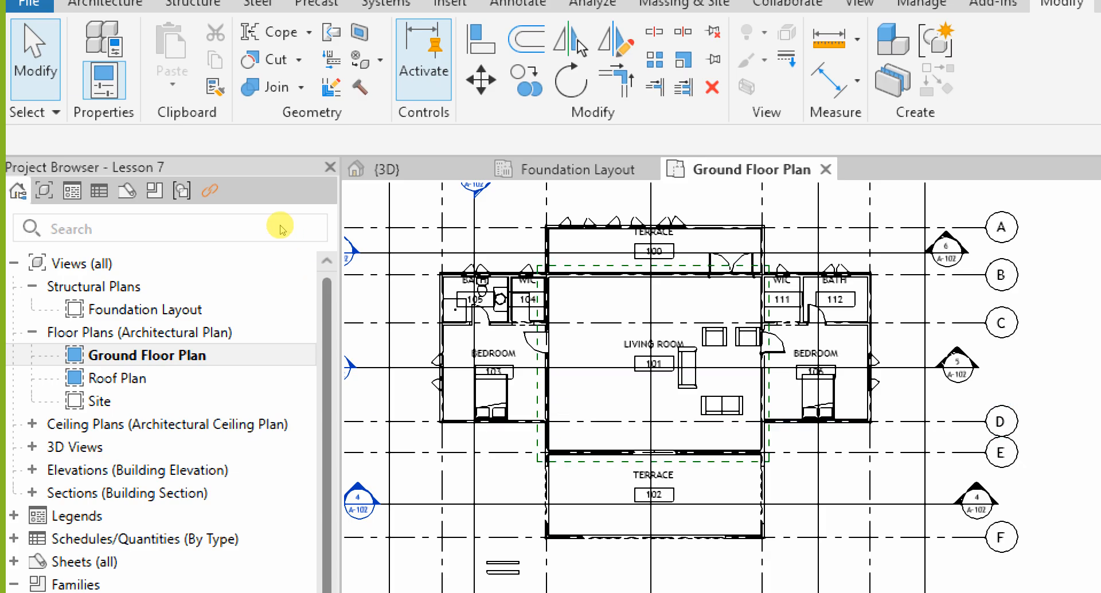
{"action": "scroll", "coordinate": [281, 229], "scroll_direction": "up", "scroll_amount": 1}
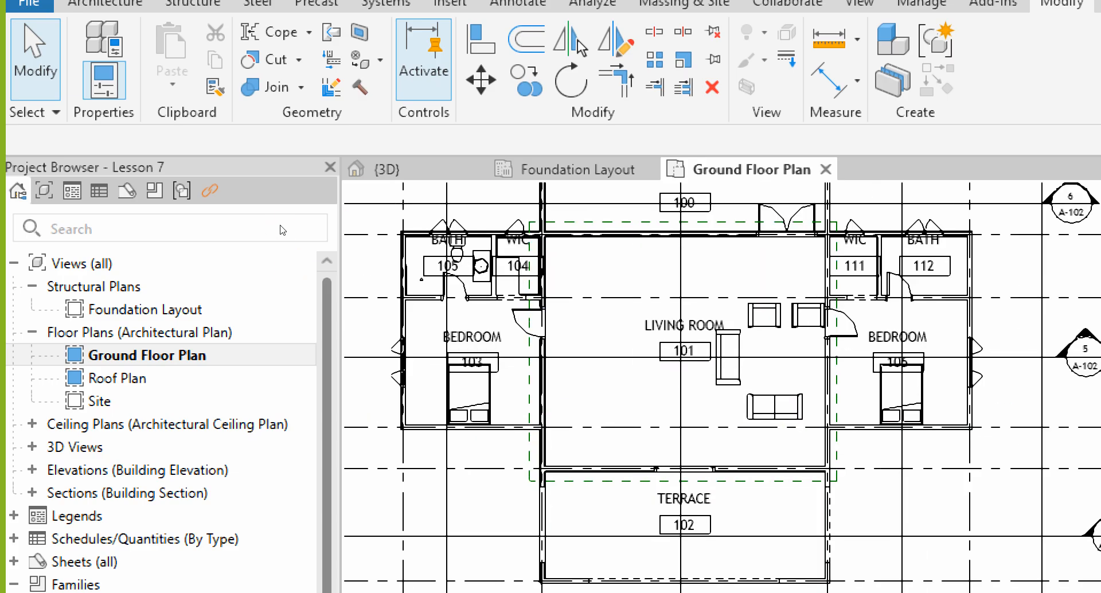
{"action": "scroll", "coordinate": [281, 226], "scroll_direction": "down", "scroll_amount": 2}
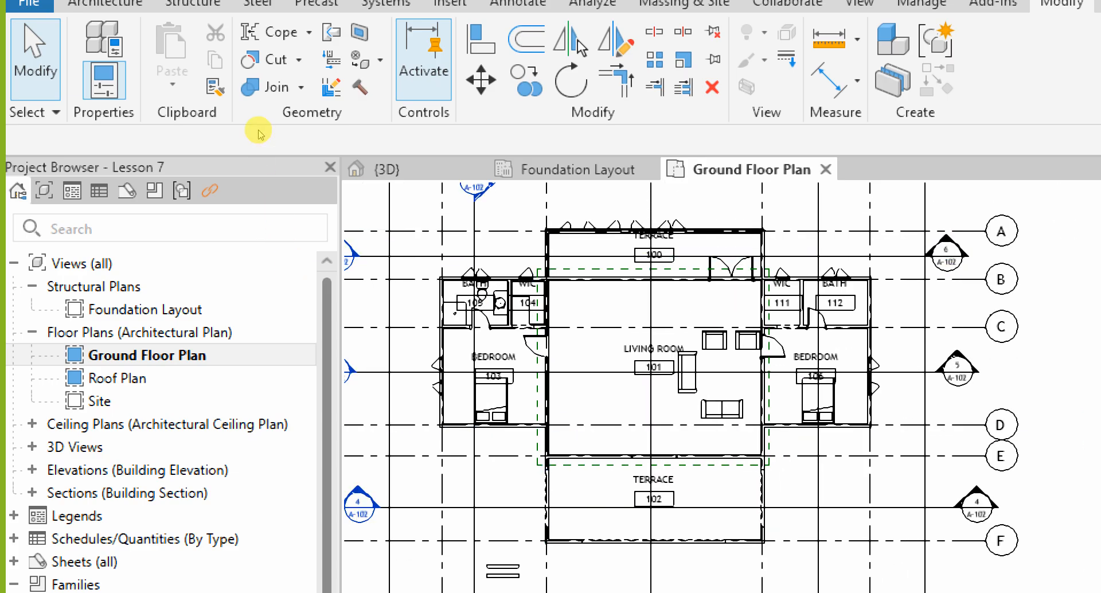
{"action": "scroll", "coordinate": [281, 172], "scroll_direction": "up", "scroll_amount": 3}
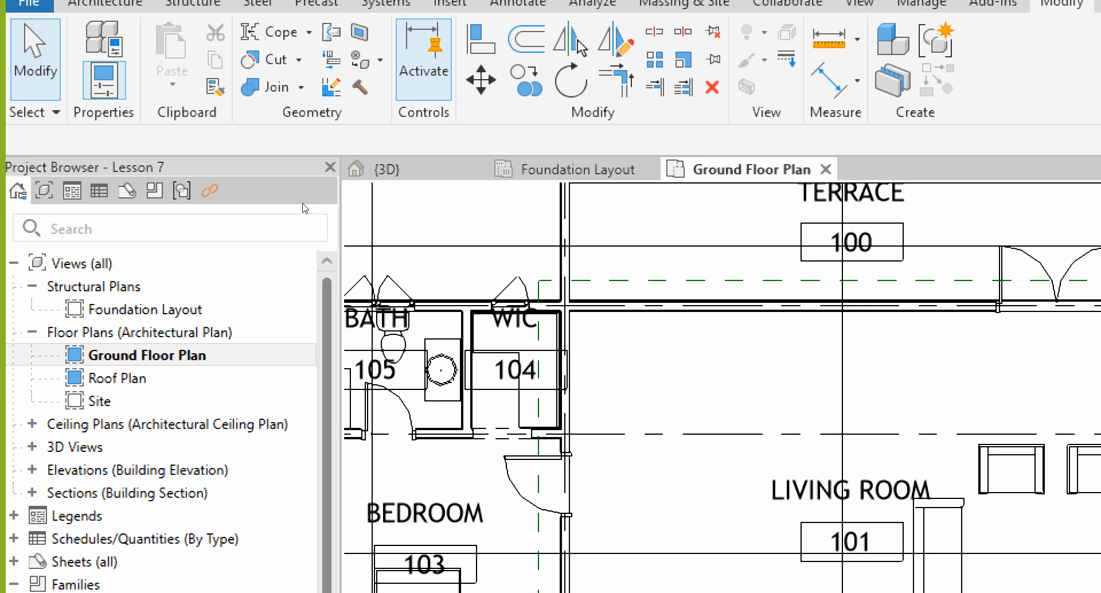
{"action": "scroll", "coordinate": [302, 205], "scroll_direction": "down", "scroll_amount": 2}
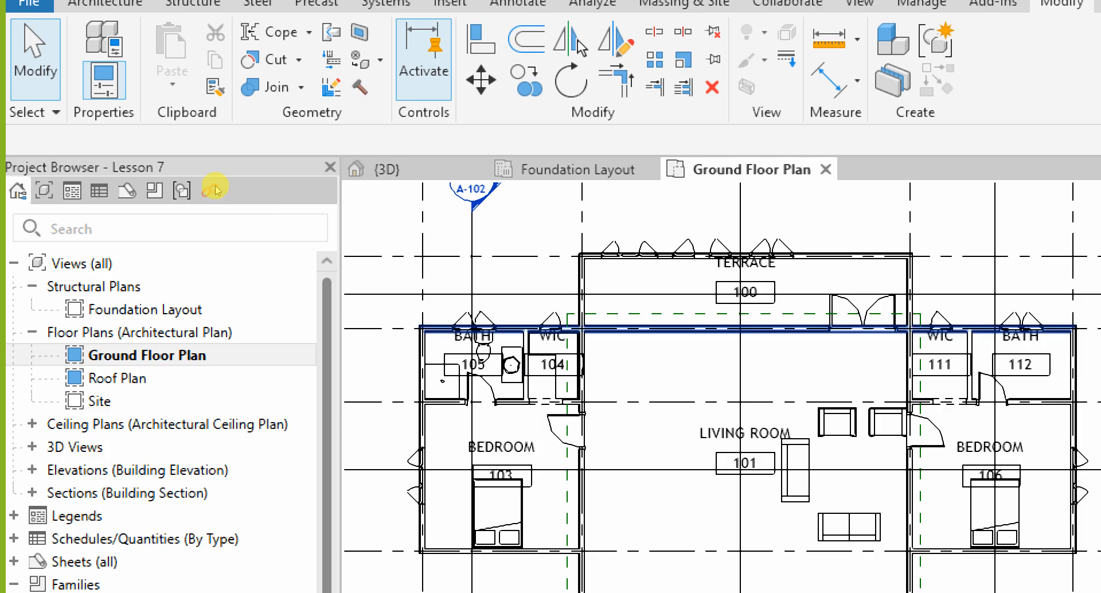
{"action": "scroll", "coordinate": [421, 324], "scroll_direction": "up", "scroll_amount": 2}
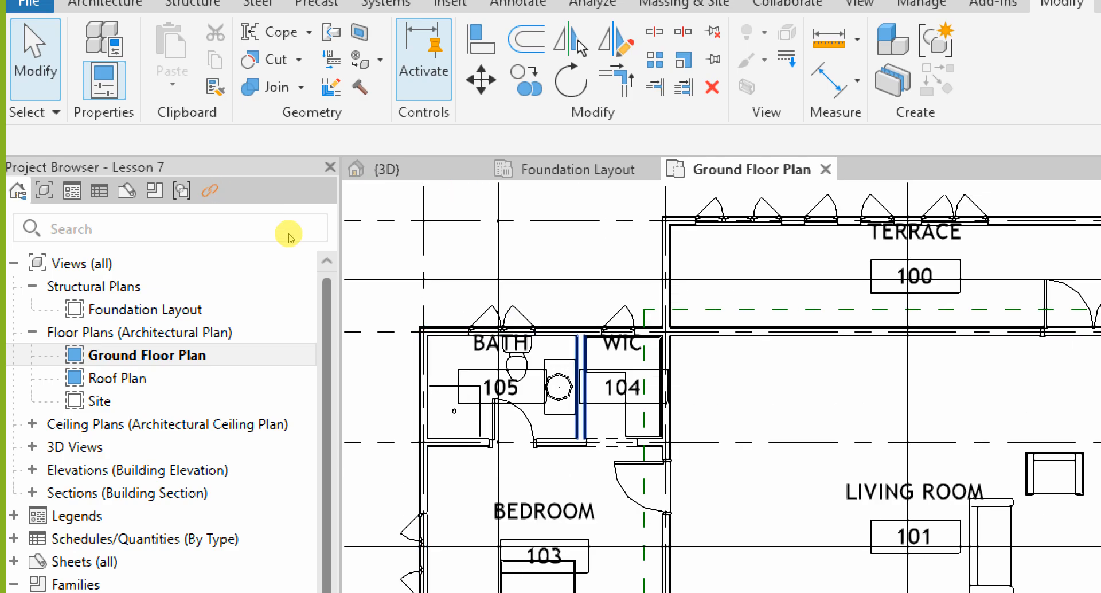
{"action": "scroll", "coordinate": [578, 422], "scroll_direction": "up", "scroll_amount": 2}
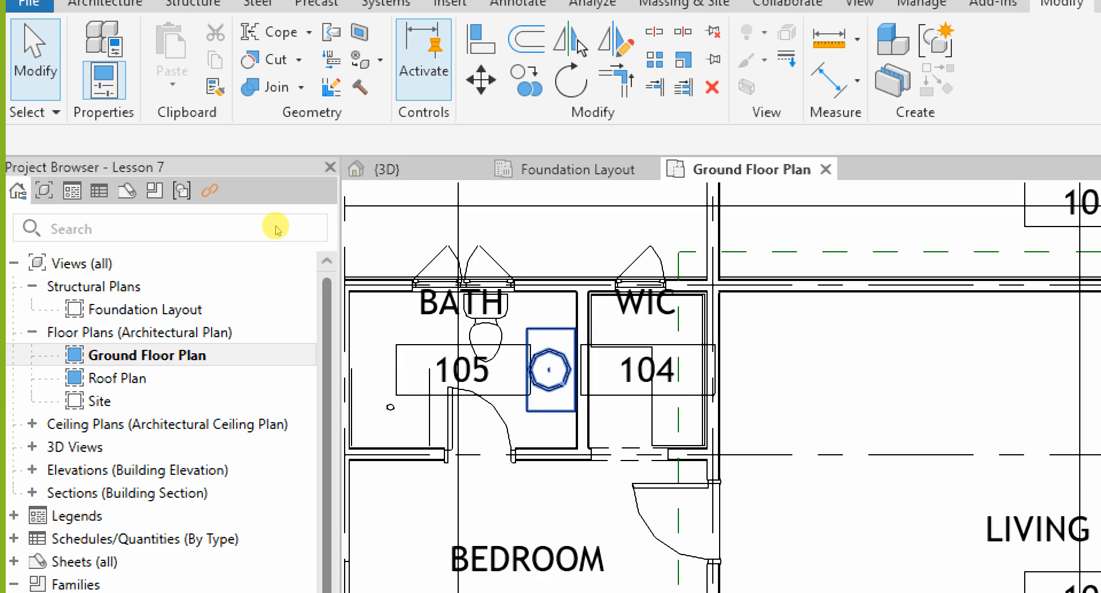
{"action": "scroll", "coordinate": [519, 396], "scroll_direction": "down", "scroll_amount": 3}
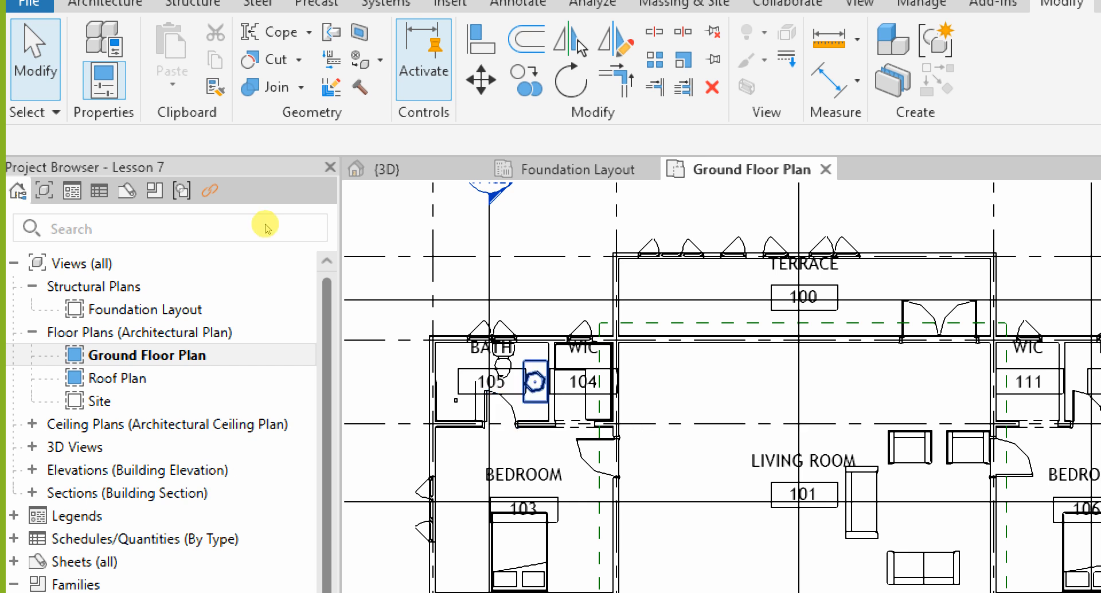
Step: Examine the walls of bedroom 103 and the wall separating it from the living room in the Ground Floor Plan
{"action": "left_click", "coordinate": [324, 272]}
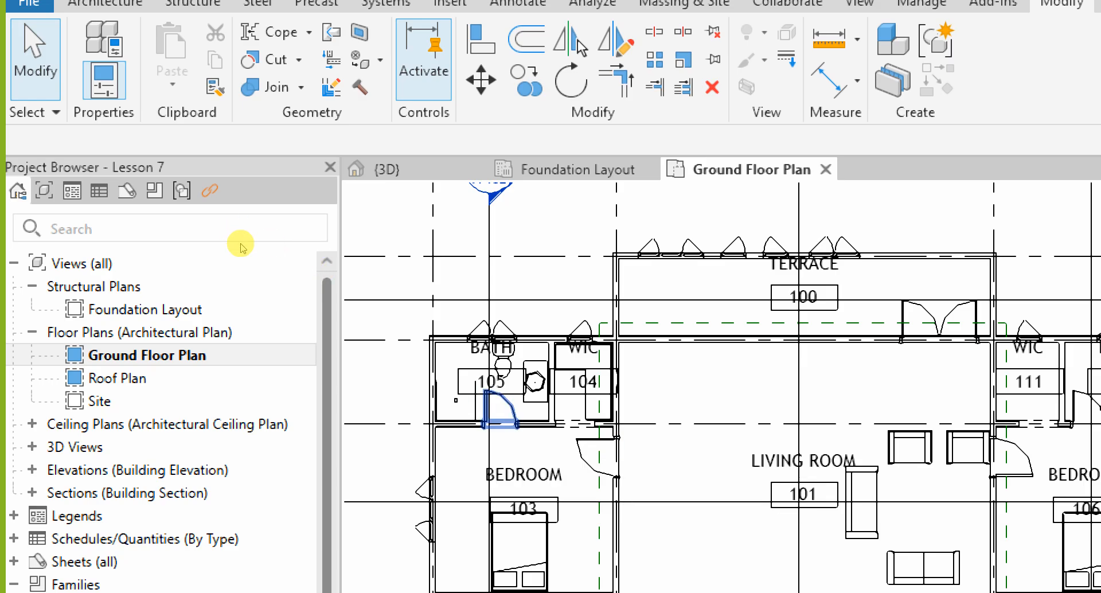
{"action": "scroll", "coordinate": [238, 243], "scroll_direction": "down", "scroll_amount": 2}
{"action": "scroll", "coordinate": [286, 303], "scroll_direction": "up", "scroll_amount": 1}
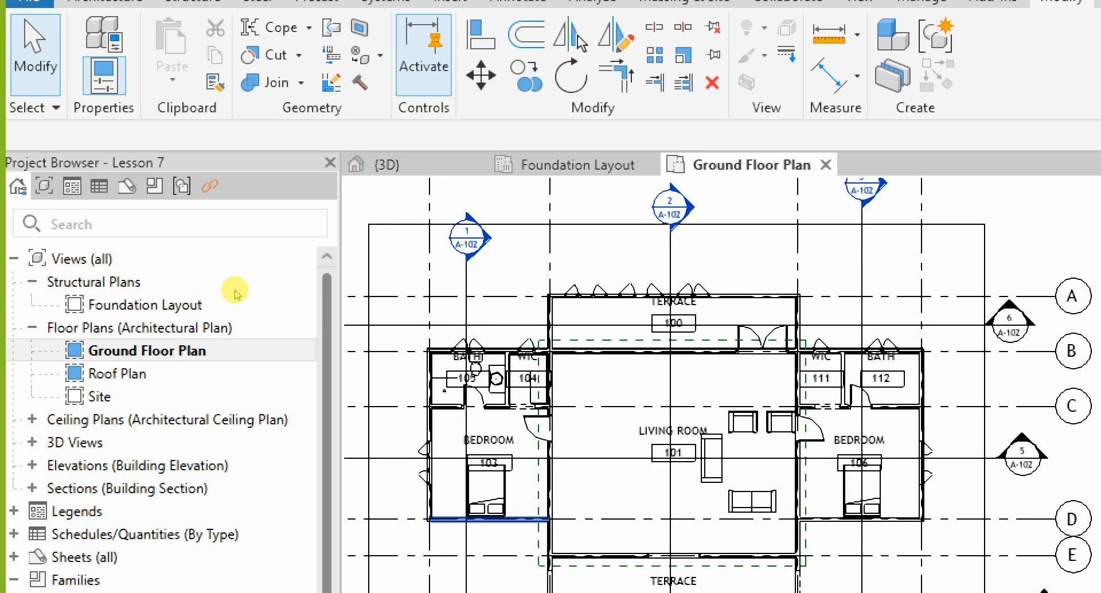
{"action": "scroll", "coordinate": [235, 291], "scroll_direction": "up", "scroll_amount": 1}
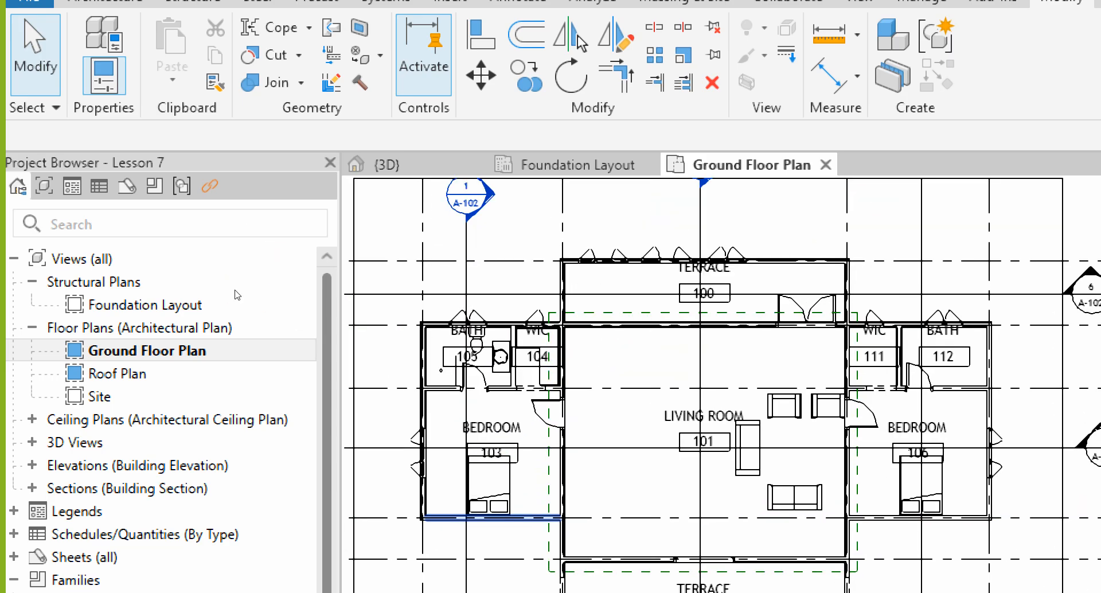
{"action": "scroll", "coordinate": [252, 282], "scroll_direction": "up", "scroll_amount": 1}
{"action": "scroll", "coordinate": [298, 282], "scroll_direction": "down", "scroll_amount": 2}
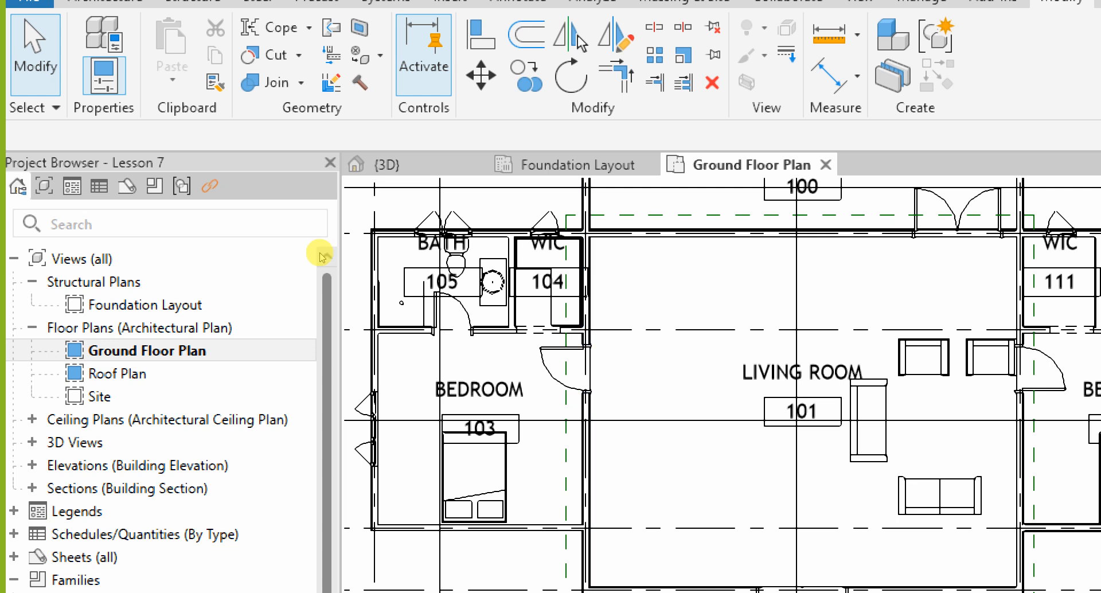
{"action": "scroll", "coordinate": [565, 431], "scroll_direction": "down", "scroll_amount": 2}
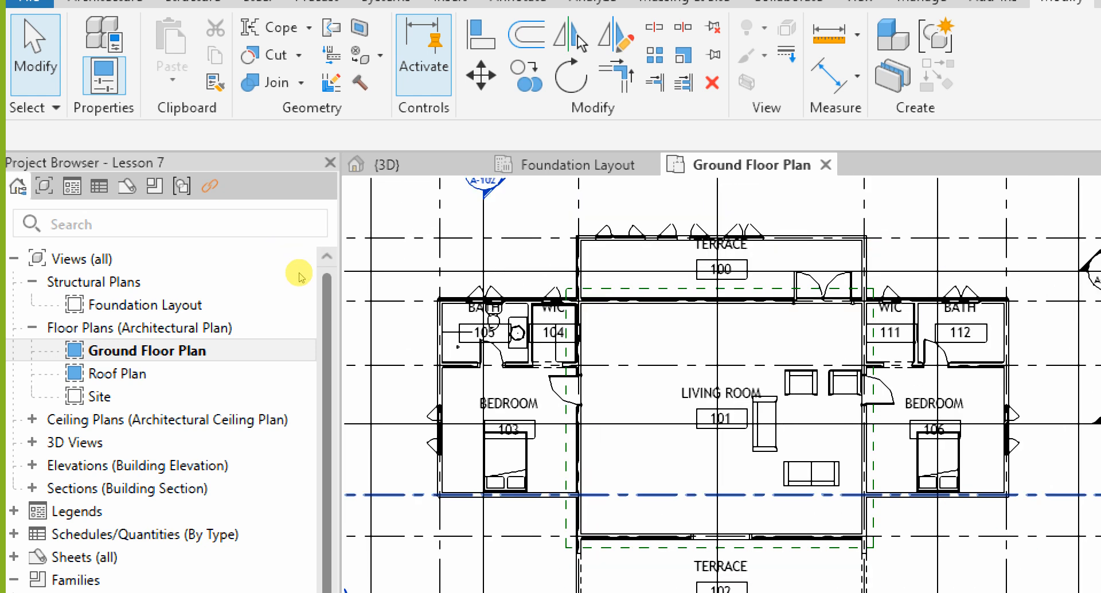
{"action": "scroll", "coordinate": [588, 484], "scroll_direction": "up", "scroll_amount": 2}
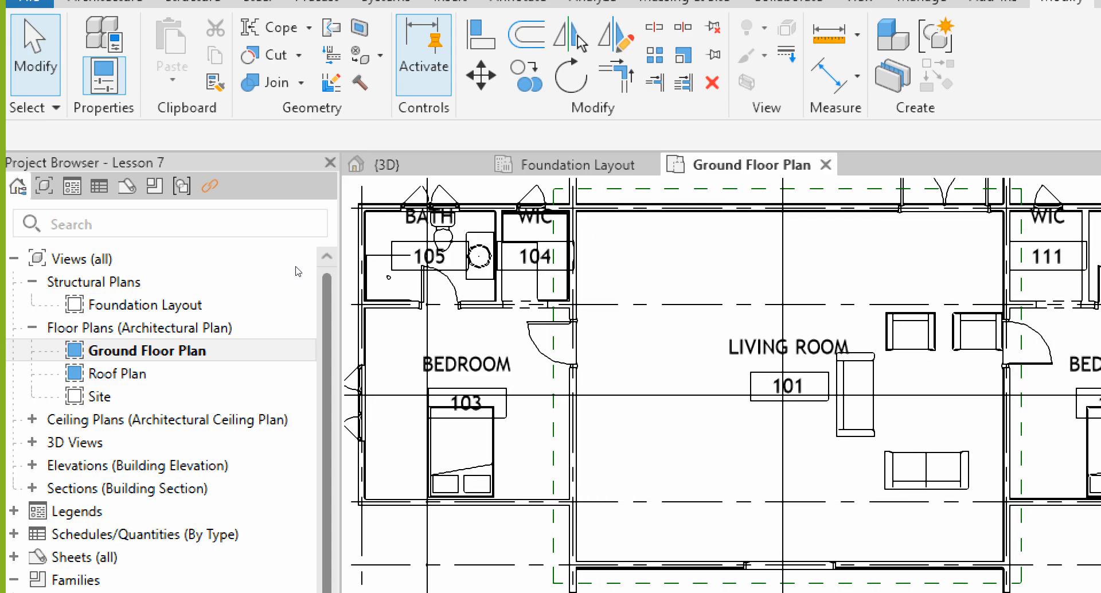
{"action": "left_click", "coordinate": [295, 266]}
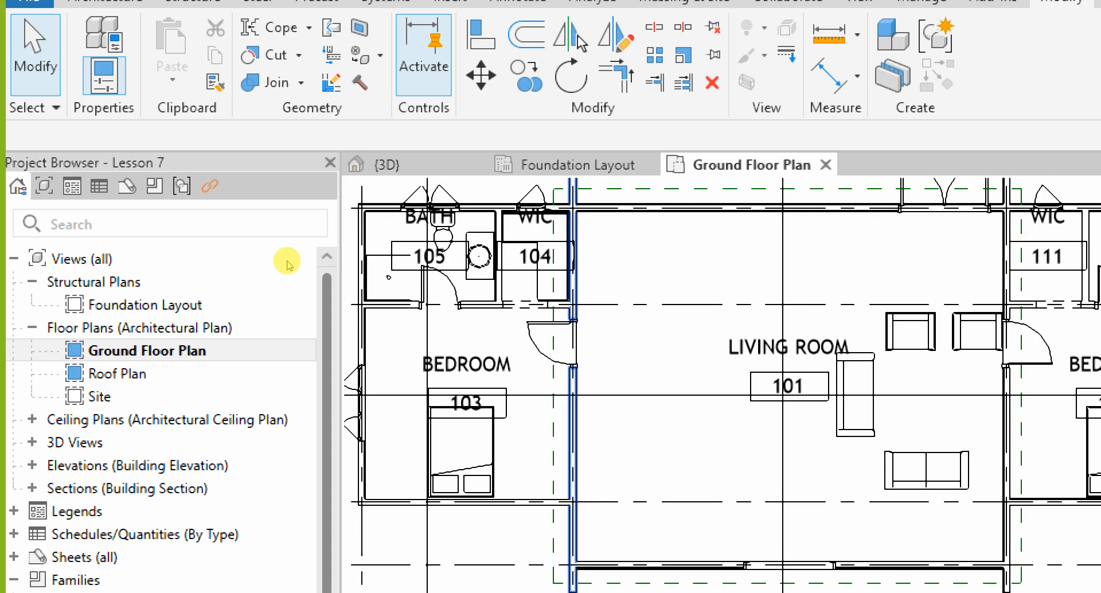
{"action": "scroll", "coordinate": [568, 458], "scroll_direction": "down", "scroll_amount": 1}
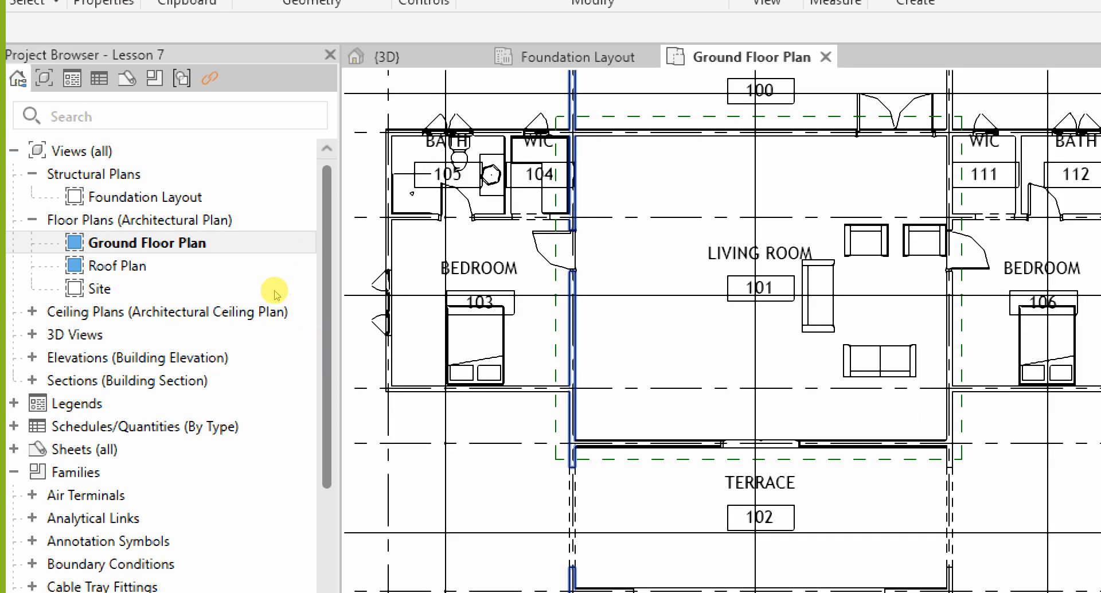
Step: Examine the Ground Floor Plan against its grid lines, section markers and the Living Room scope box
{"action": "scroll", "coordinate": [534, 463], "scroll_direction": "down", "scroll_amount": 8}
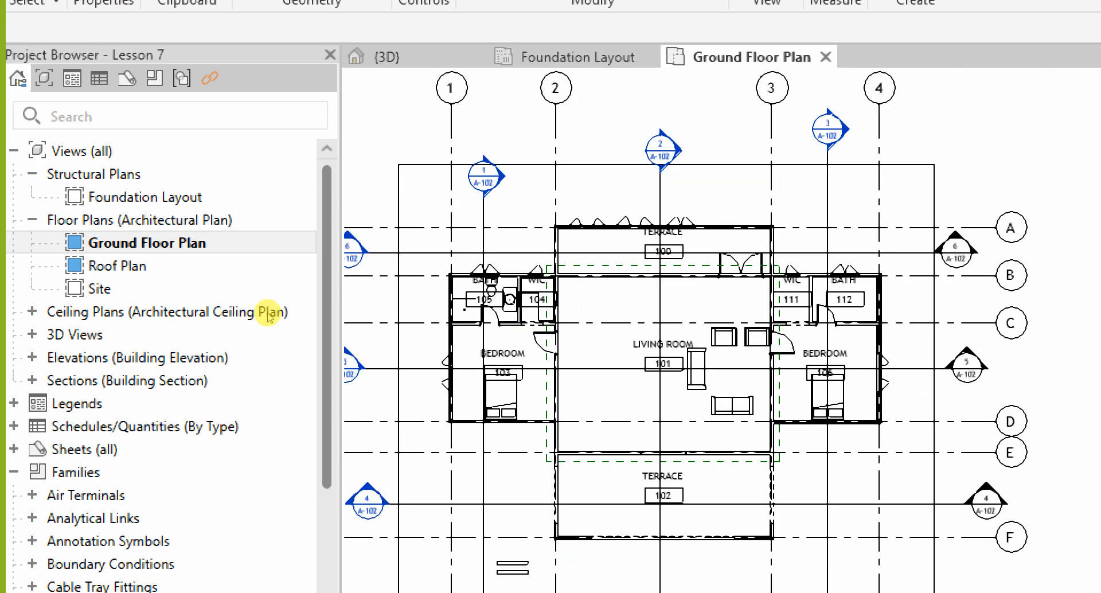
{"action": "scroll", "coordinate": [565, 357], "scroll_direction": "up", "scroll_amount": 3}
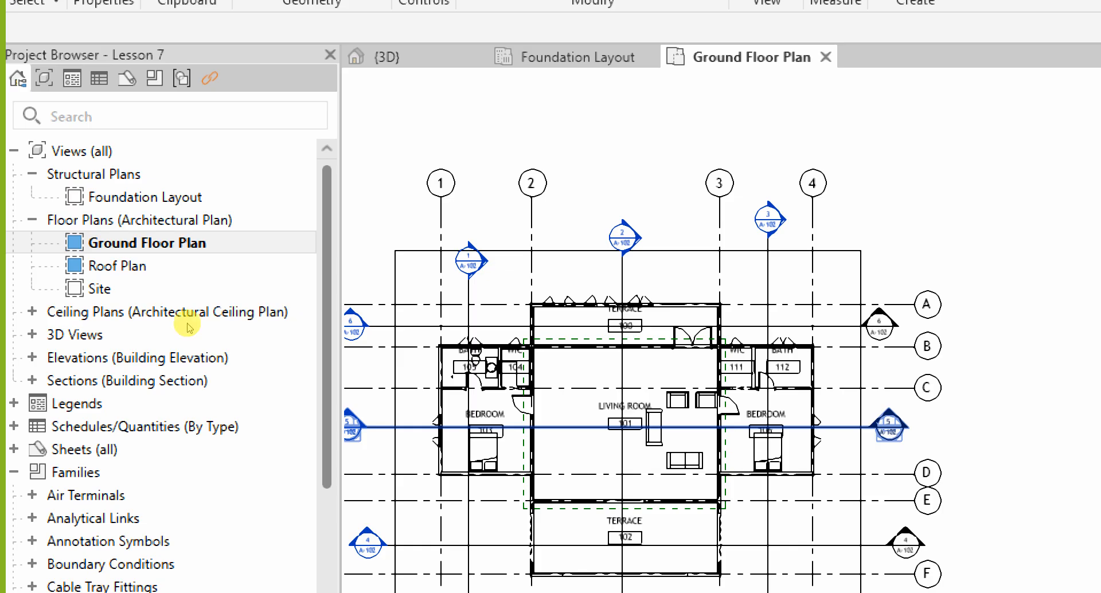
{"action": "scroll", "coordinate": [532, 500], "scroll_direction": "up", "scroll_amount": 1}
{"action": "scroll", "coordinate": [530, 451], "scroll_direction": "up", "scroll_amount": 2}
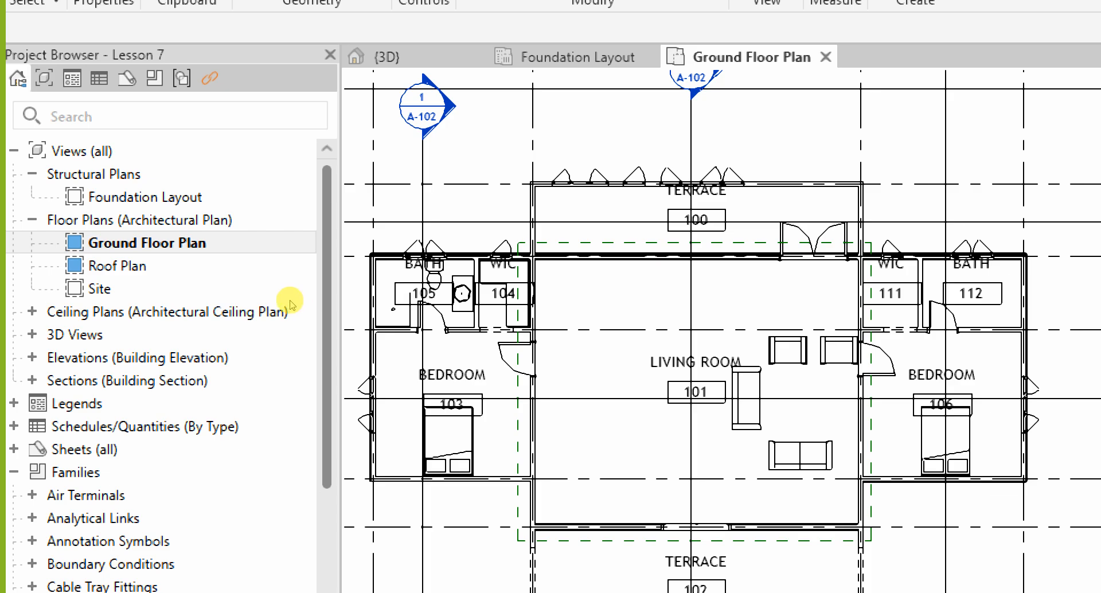
{"action": "scroll", "coordinate": [289, 328], "scroll_direction": "down", "scroll_amount": 8}
{"action": "scroll", "coordinate": [285, 313], "scroll_direction": "up", "scroll_amount": 3}
{"action": "scroll", "coordinate": [272, 310], "scroll_direction": "up", "scroll_amount": 1}
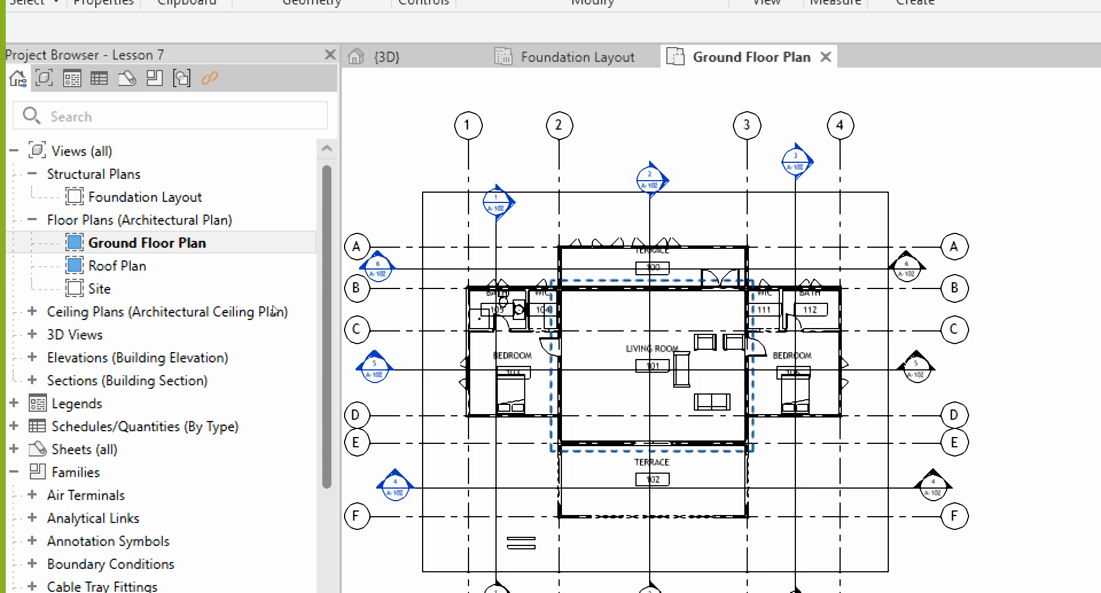
{"action": "scroll", "coordinate": [293, 290], "scroll_direction": "up", "scroll_amount": 1}
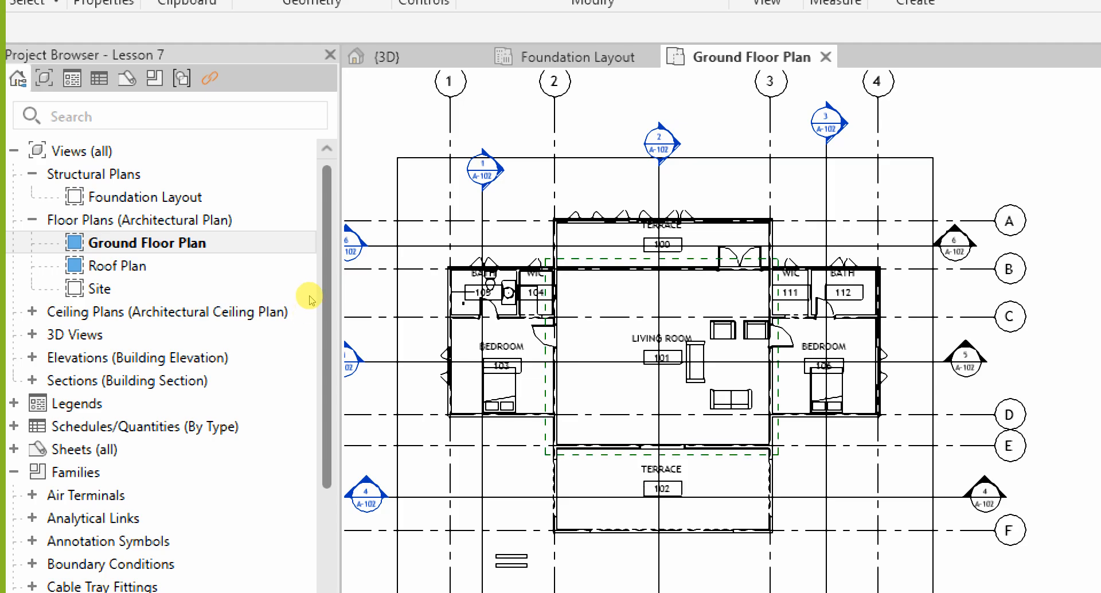
{"action": "scroll", "coordinate": [610, 454], "scroll_direction": "up", "scroll_amount": 2}
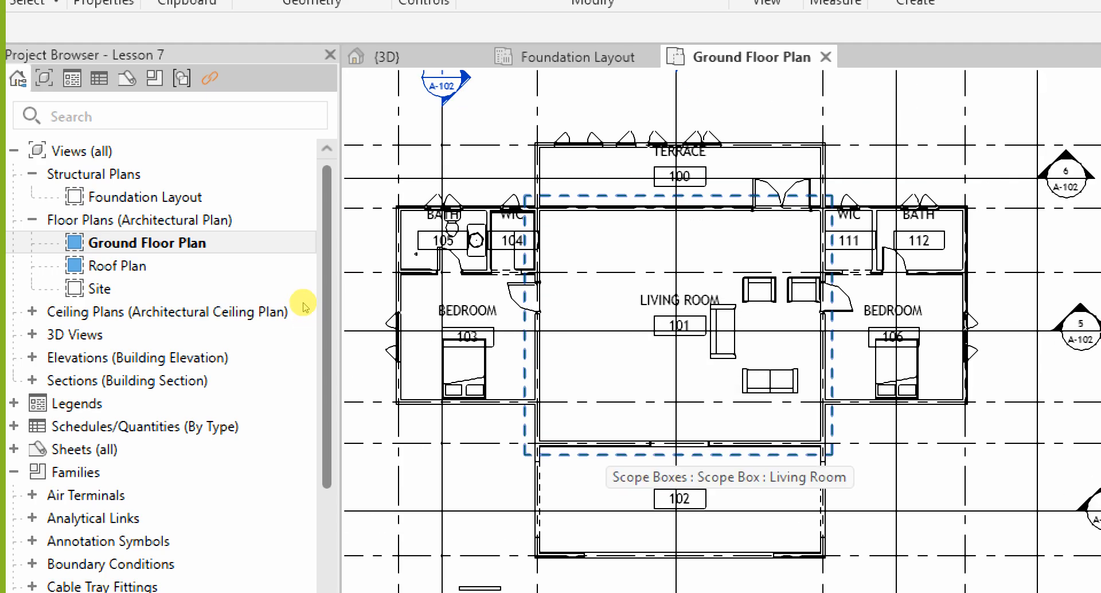
{"action": "scroll", "coordinate": [563, 417], "scroll_direction": "down", "scroll_amount": 2}
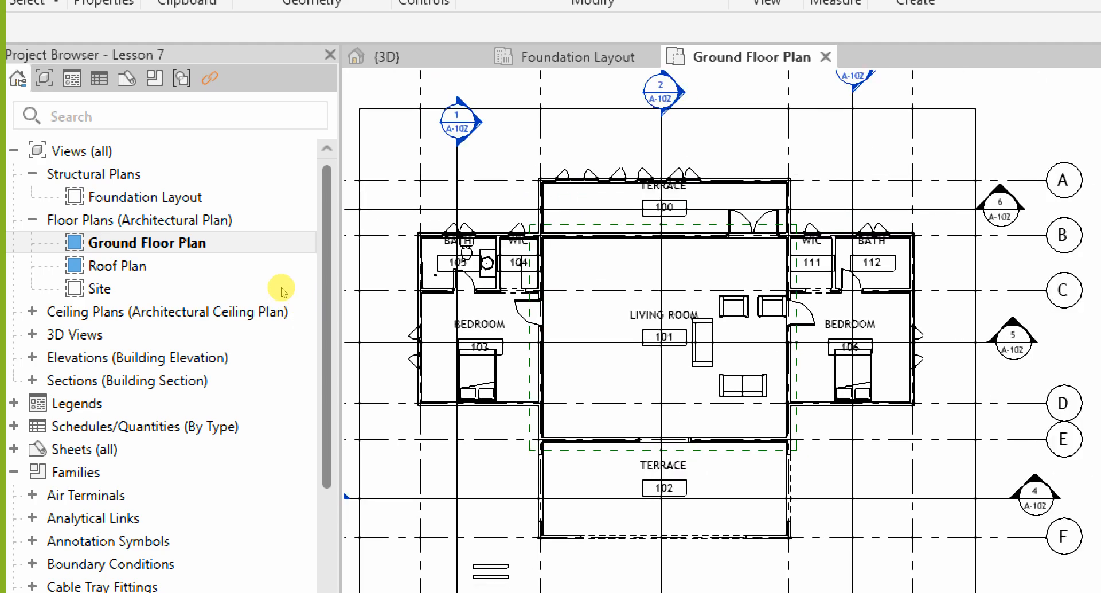
{"action": "scroll", "coordinate": [572, 387], "scroll_direction": "down", "scroll_amount": 5}
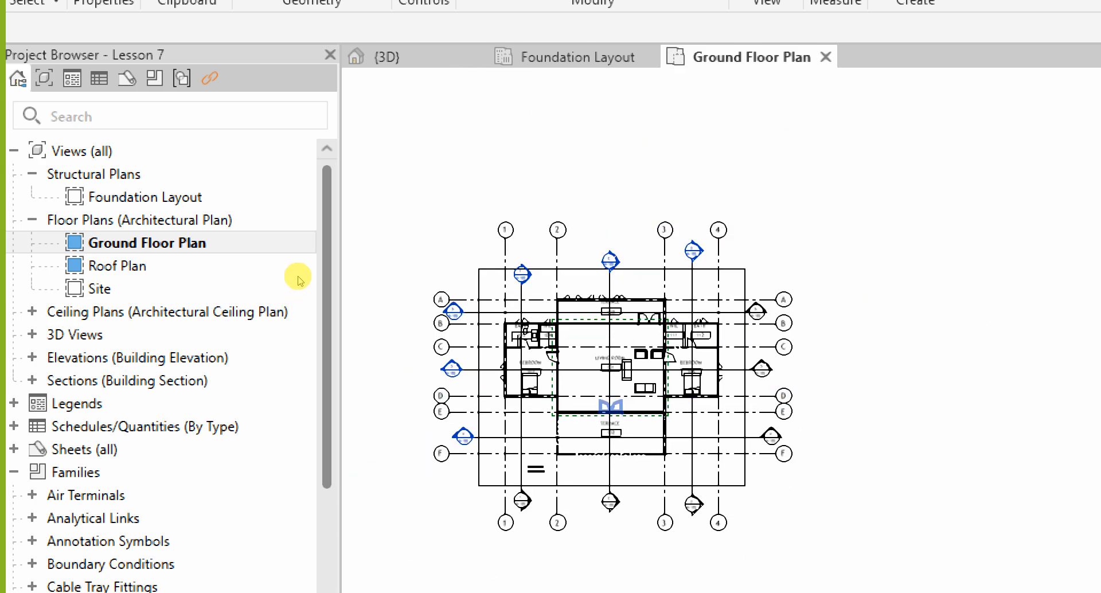
{"action": "scroll", "coordinate": [596, 383], "scroll_direction": "up", "scroll_amount": 4}
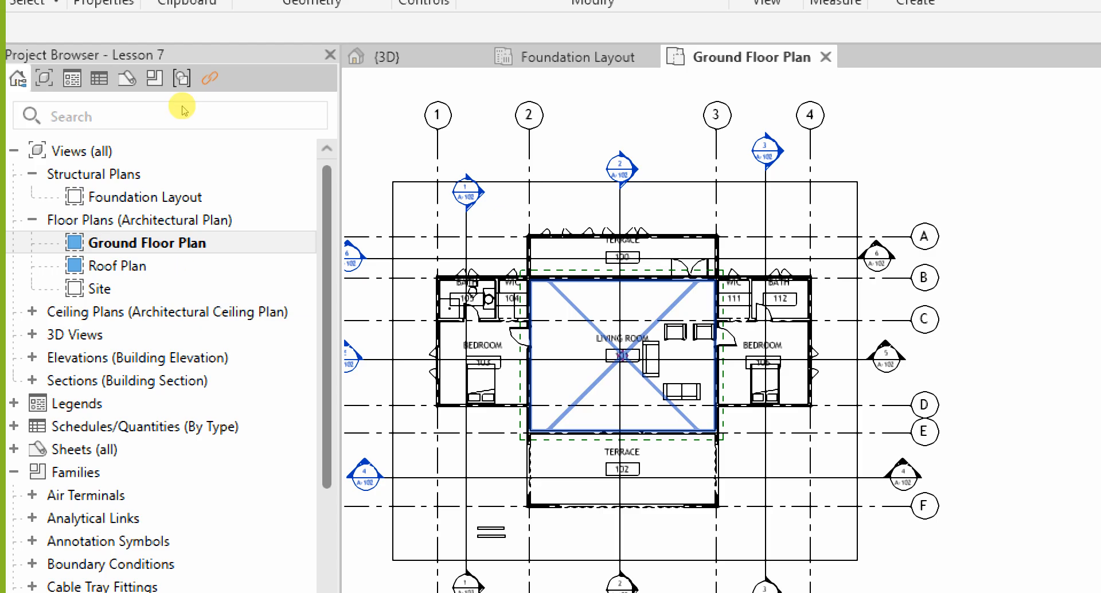
Step: Return to the 3D view and inspect the short foundation wall on one side of the front terrace by selecting and deselecting it
{"action": "key", "text": "Escape"}
{"action": "left_click", "coordinate": [385, 62]}
{"action": "scroll", "coordinate": [533, 346], "scroll_direction": "down", "scroll_amount": 3}
{"action": "scroll", "coordinate": [333, 262], "scroll_direction": "up", "scroll_amount": 10}
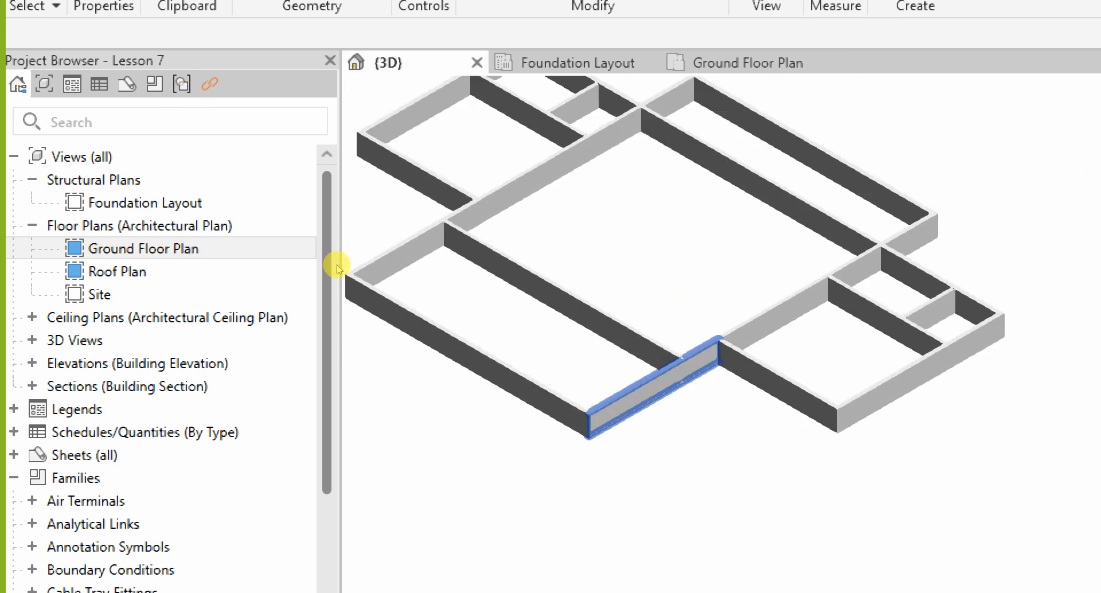
{"action": "left_click", "coordinate": [602, 401]}
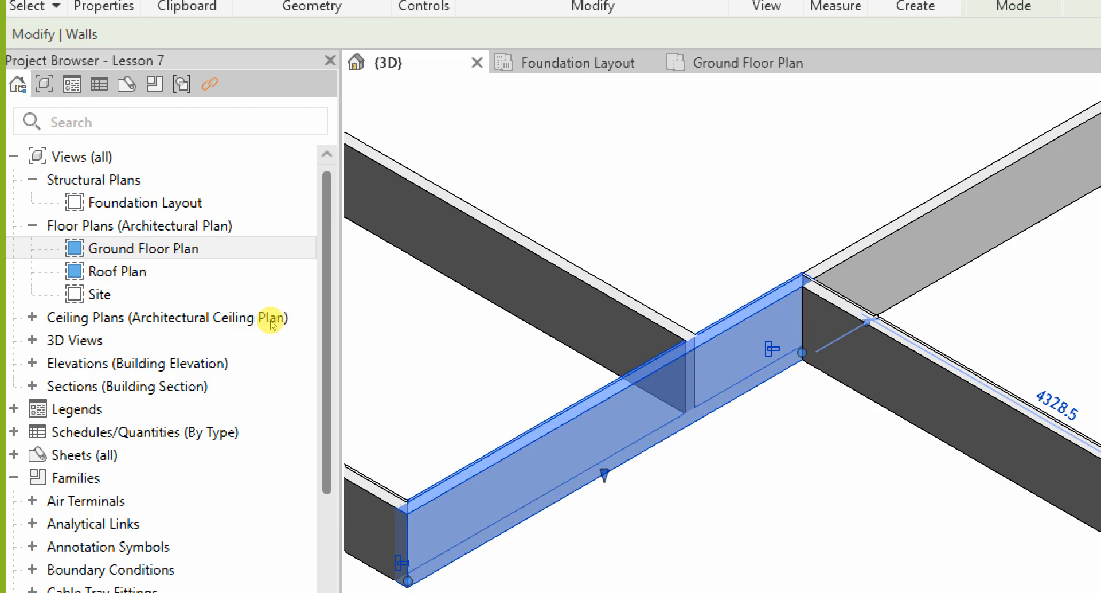
{"action": "key", "text": "Escape"}
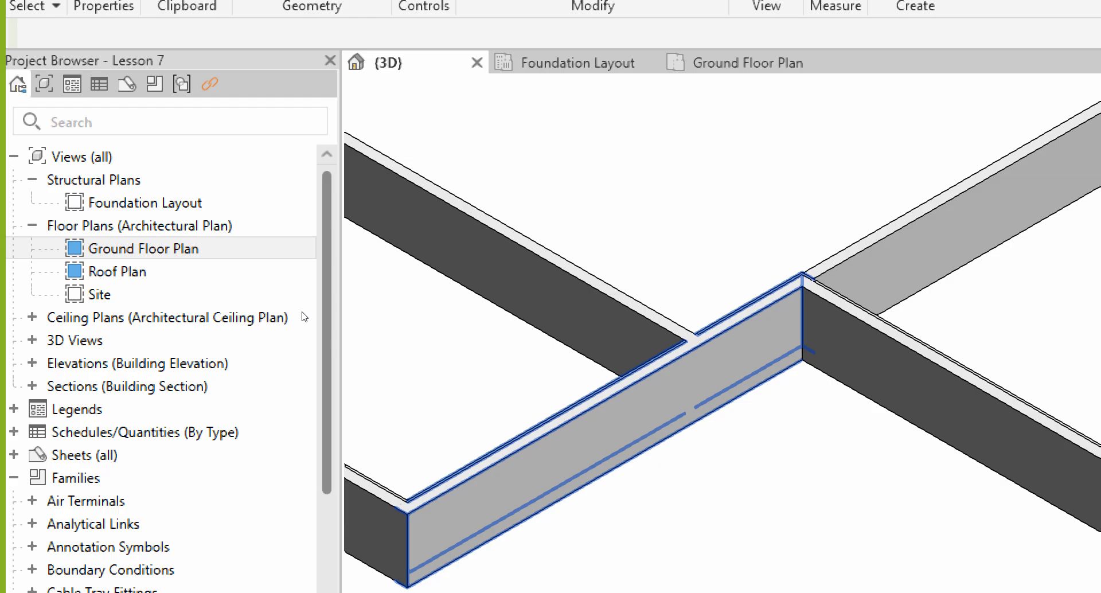
Step: Fit the whole foundation in the 3D view and examine the walls around the terrace and living room up close
{"action": "key", "text": "z"}
{"action": "key", "text": "f"}
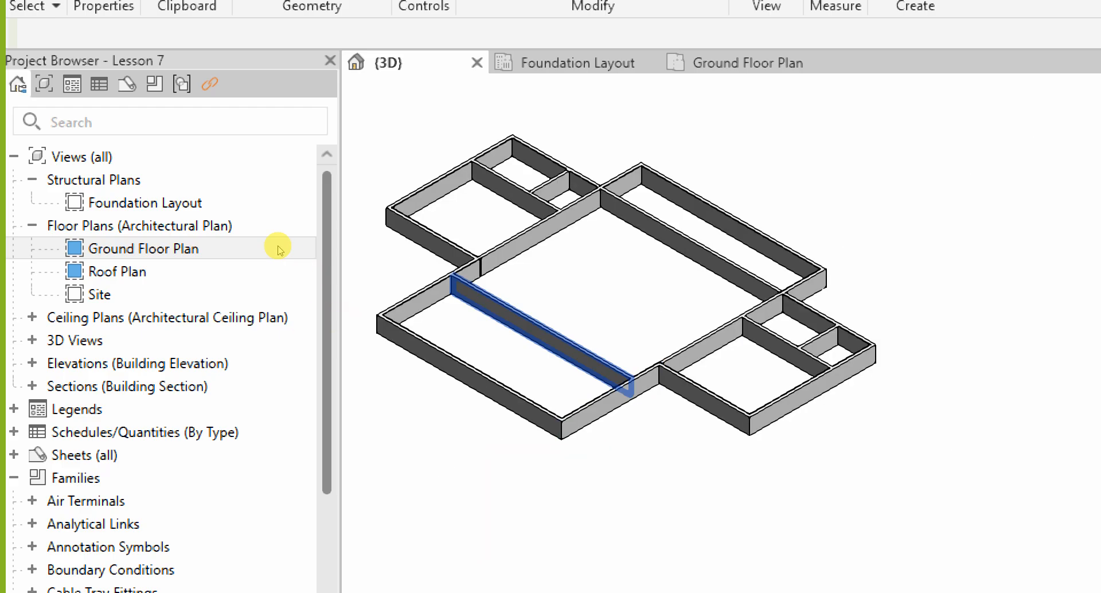
{"action": "left_click", "coordinate": [291, 218]}
{"action": "scroll", "coordinate": [208, 236], "scroll_direction": "up", "scroll_amount": 2}
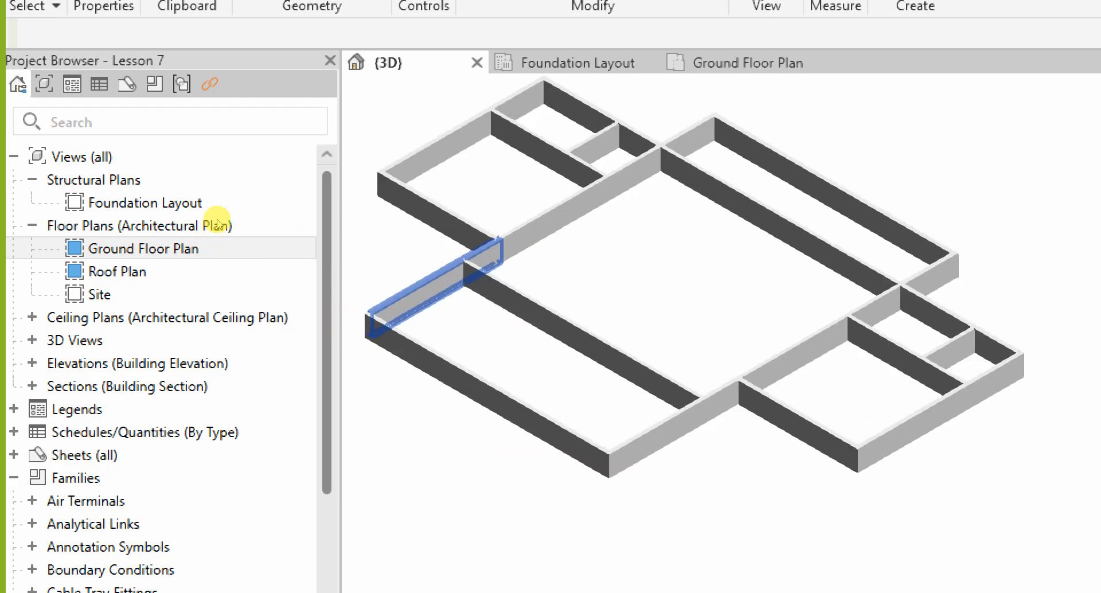
{"action": "scroll", "coordinate": [216, 227], "scroll_direction": "up", "scroll_amount": 3}
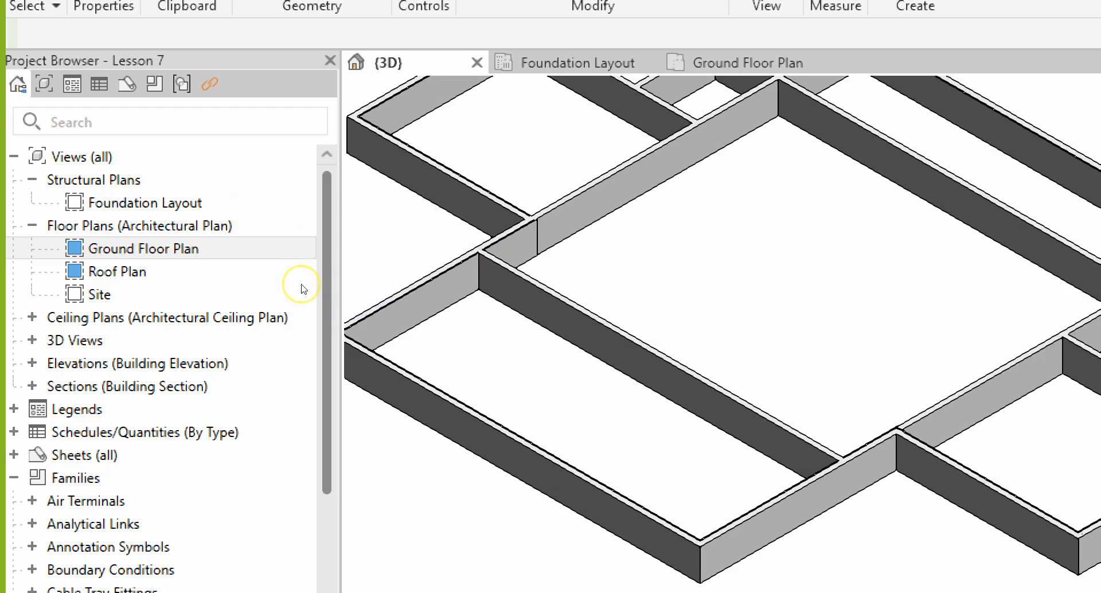
Step: Turn the 3D view to the top orientation and examine the foundation wall layout from above
{"action": "scroll", "coordinate": [299, 280], "scroll_direction": "down", "scroll_amount": 2}
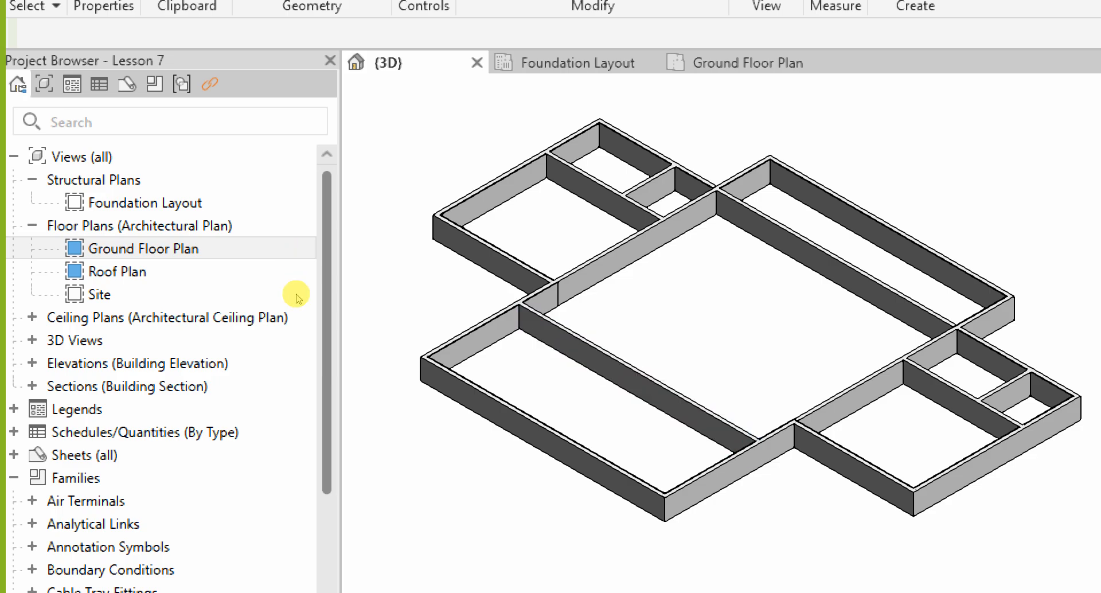
{"action": "scroll", "coordinate": [296, 265], "scroll_direction": "down", "scroll_amount": 1}
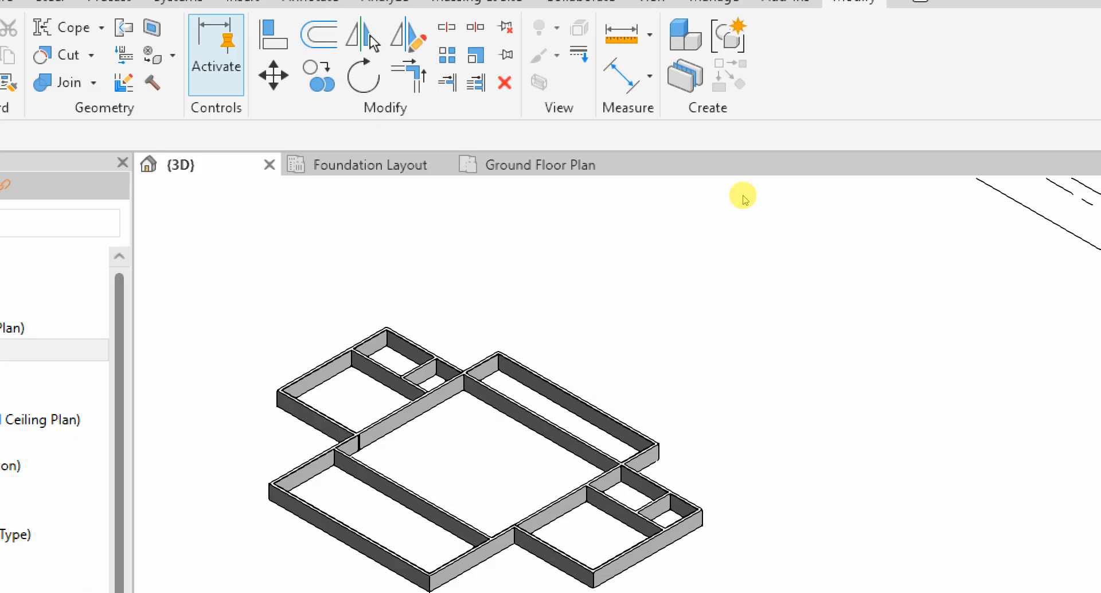
{"action": "left_click", "coordinate": [1034, 259]}
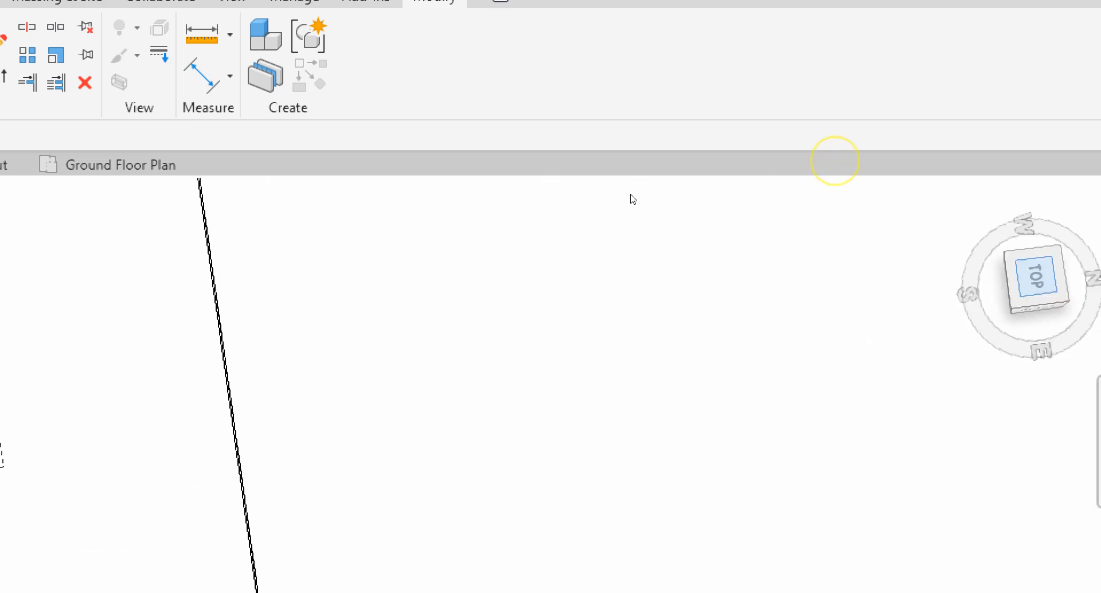
{"action": "scroll", "coordinate": [492, 305], "scroll_direction": "down", "scroll_amount": 2}
{"action": "scroll", "coordinate": [489, 317], "scroll_direction": "up", "scroll_amount": 5}
{"action": "scroll", "coordinate": [450, 281], "scroll_direction": "up", "scroll_amount": 4}
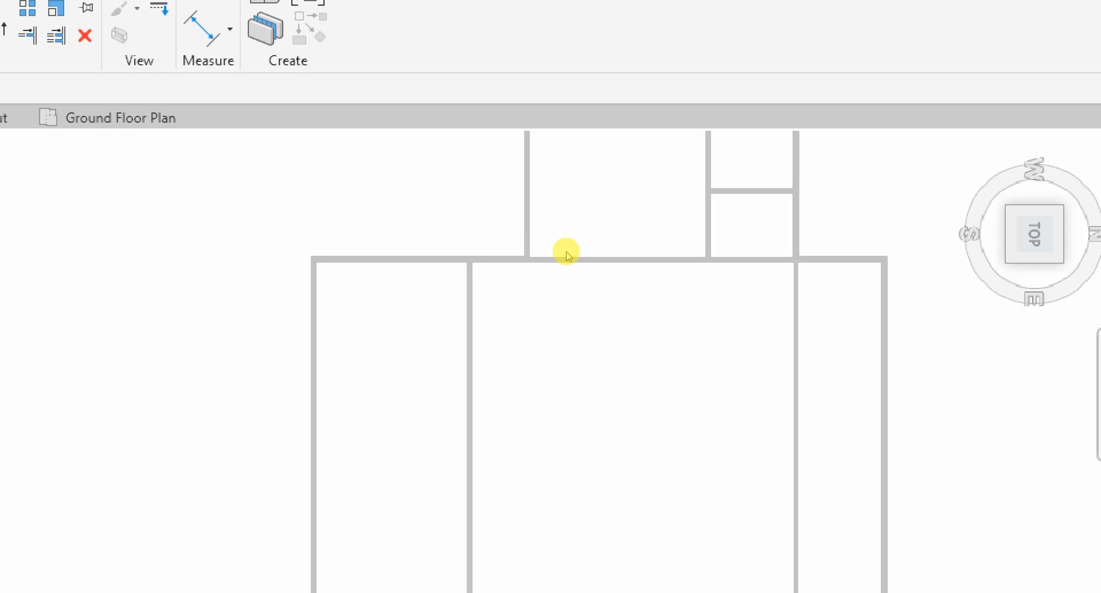
{"action": "left_click", "coordinate": [545, 250]}
{"action": "scroll", "coordinate": [539, 287], "scroll_direction": "down", "scroll_amount": 5}
{"action": "scroll", "coordinate": [539, 323], "scroll_direction": "up", "scroll_amount": 3}
{"action": "left_click", "coordinate": [525, 271]}
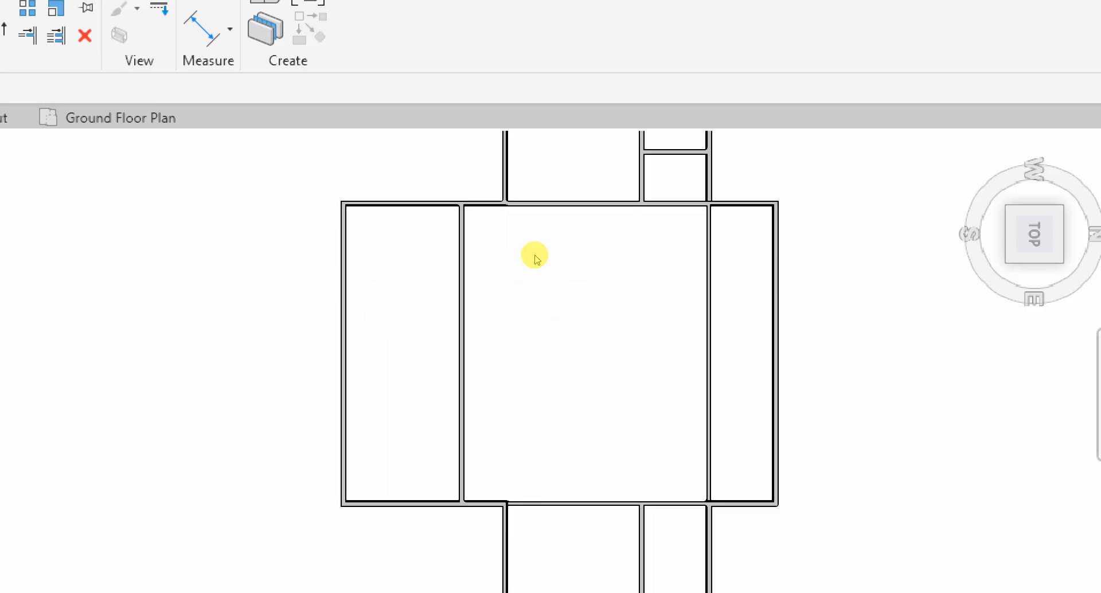
Step: Select the internal foundation wall between the front terrace and living room and inspect its type's layer structure and thickness
{"action": "left_click", "coordinate": [546, 251]}
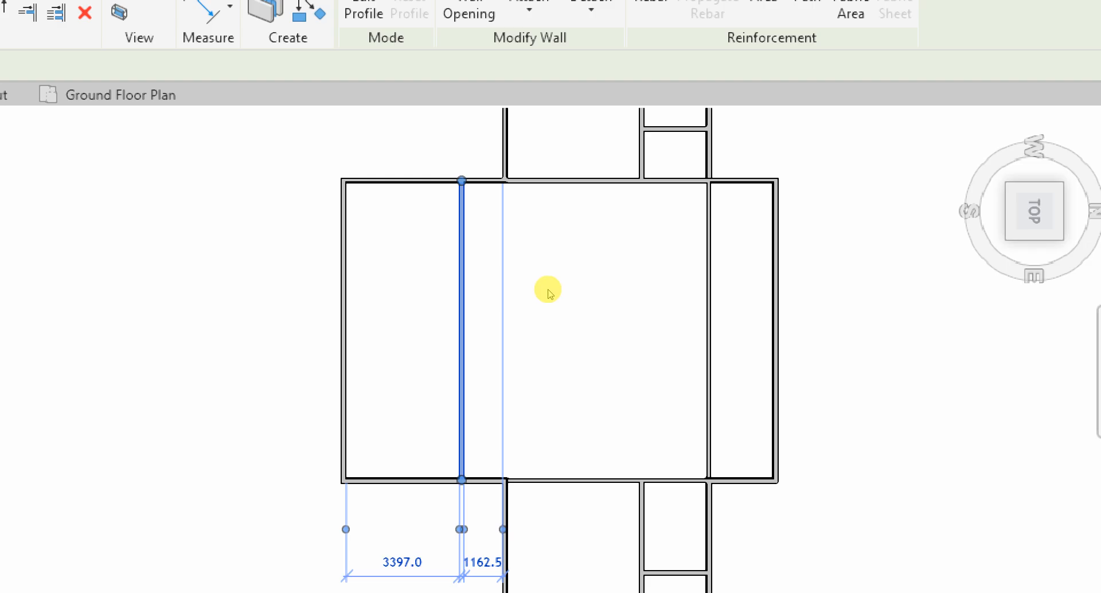
{"action": "left_click", "coordinate": [516, 259]}
{"action": "left_click", "coordinate": [543, 261]}
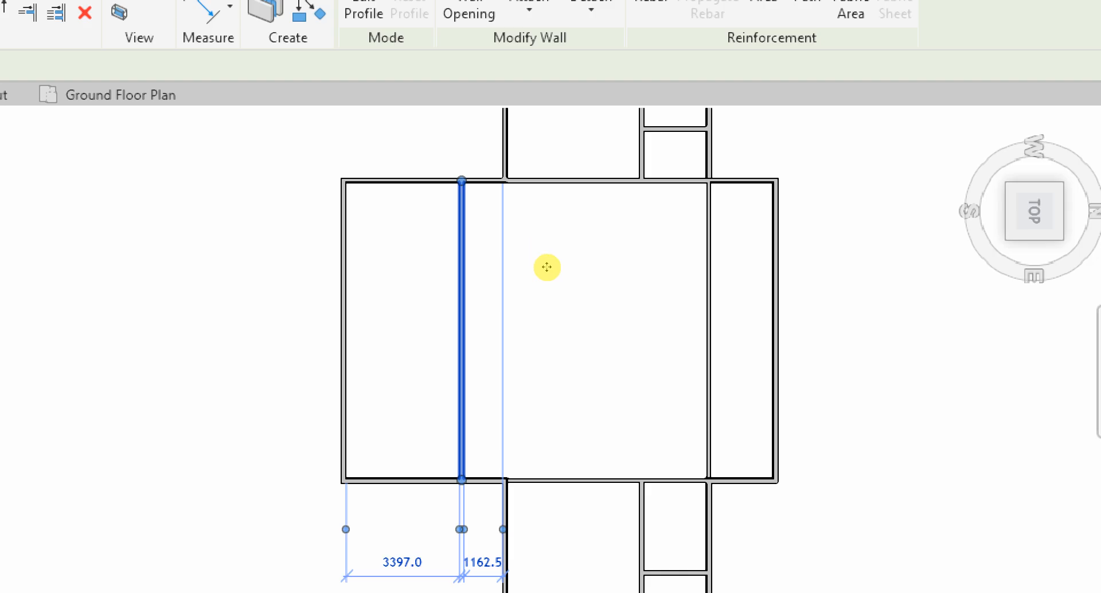
{"action": "scroll", "coordinate": [546, 278], "scroll_direction": "down", "scroll_amount": 3}
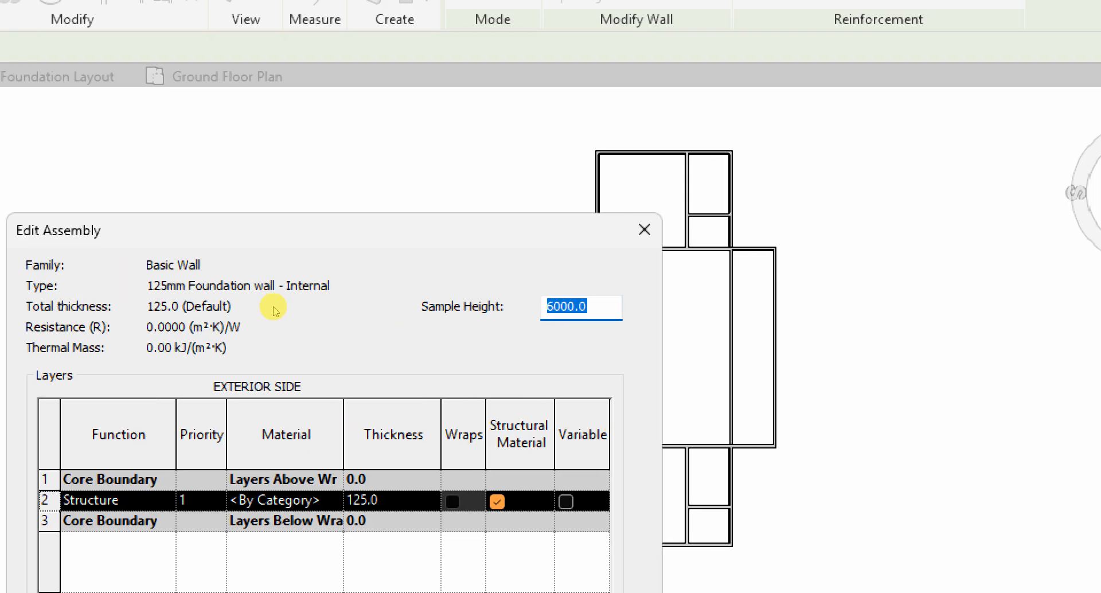
{"action": "key", "text": "Tab"}
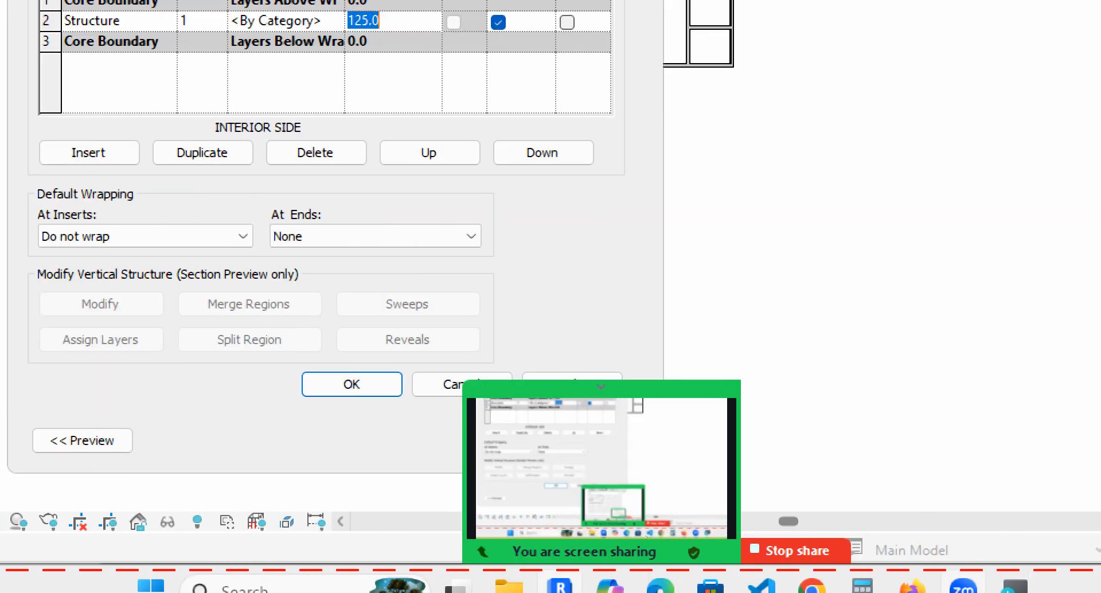
Step: Switch to Magnifier, set its zoom to 100%, and cancel the wall's assembly editing back in Revit
{"action": "left_click", "coordinate": [1014, 587]}
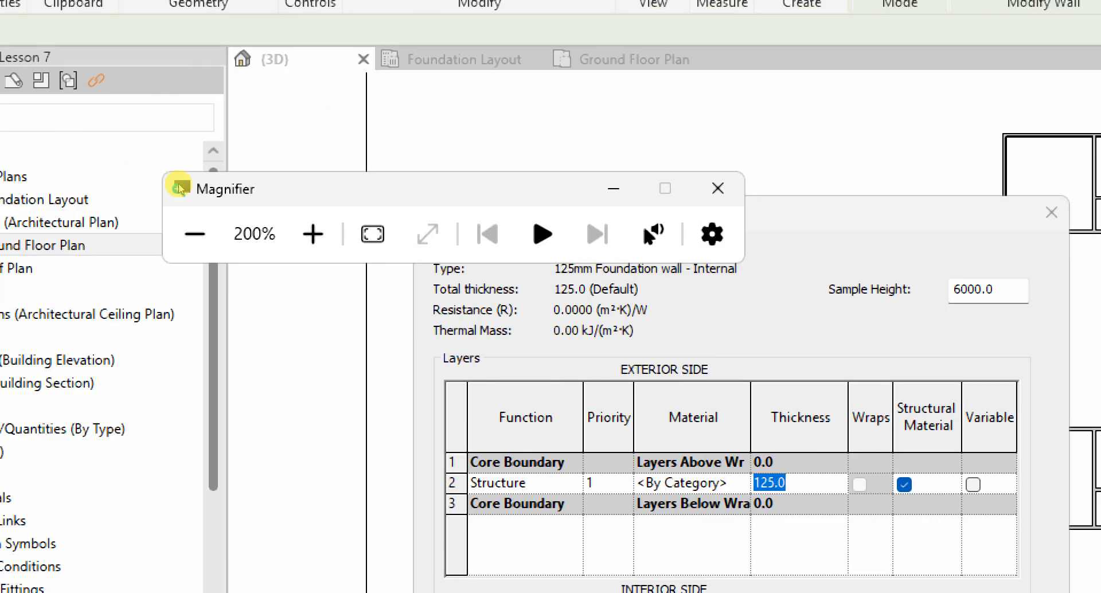
{"action": "left_click", "coordinate": [167, 208]}
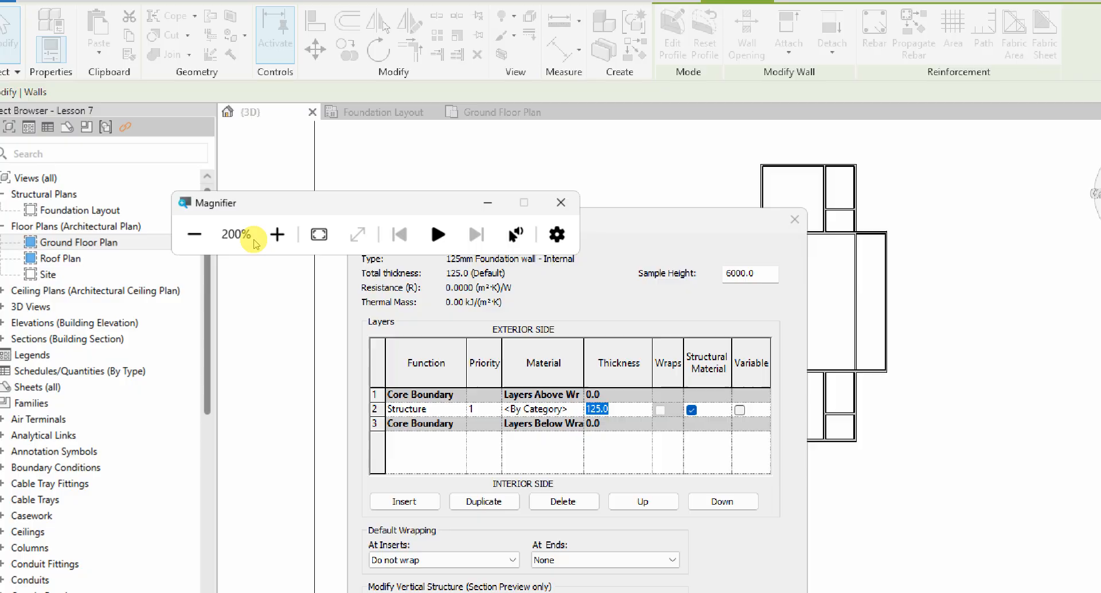
{"action": "left_click", "coordinate": [626, 426]}
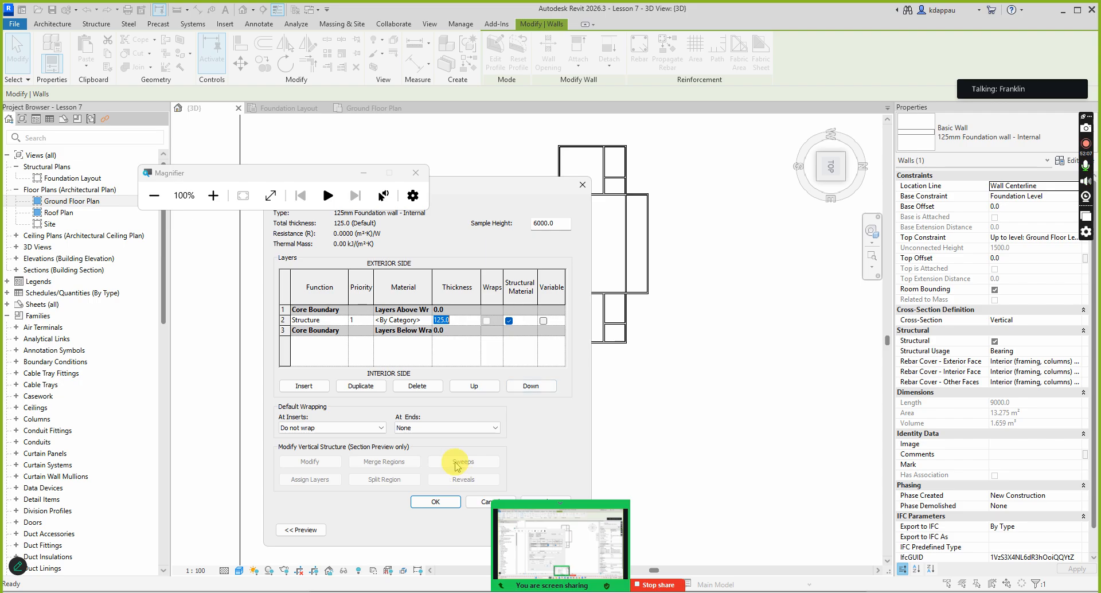
{"action": "left_click", "coordinate": [474, 507]}
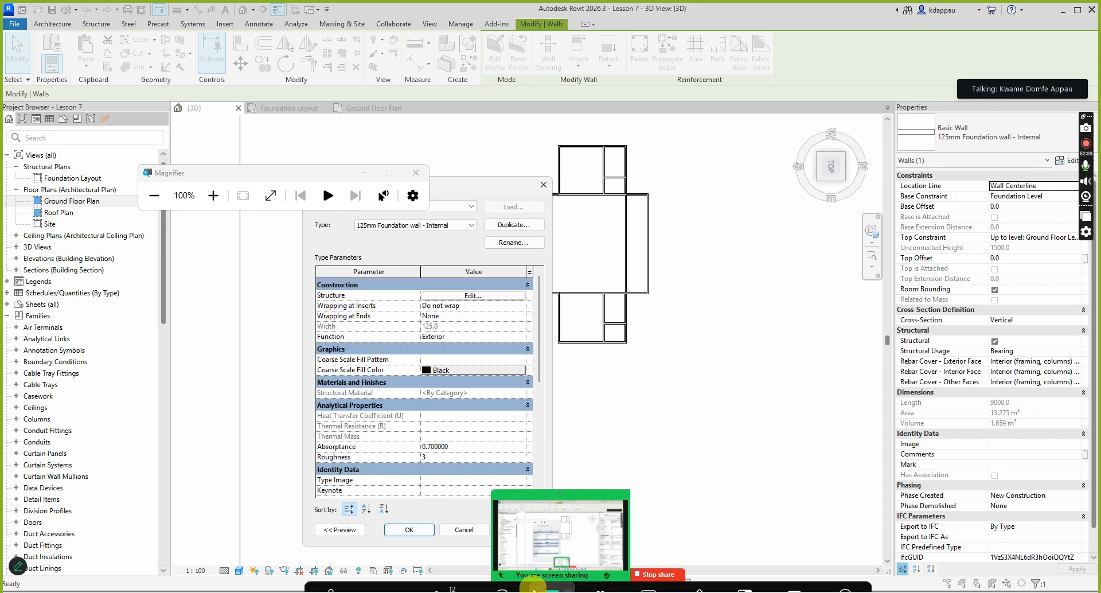
Step: Check the Zoom meeting's screen-sharing choices and participant list, and close both without changing anything
{"action": "left_click", "coordinate": [550, 570]}
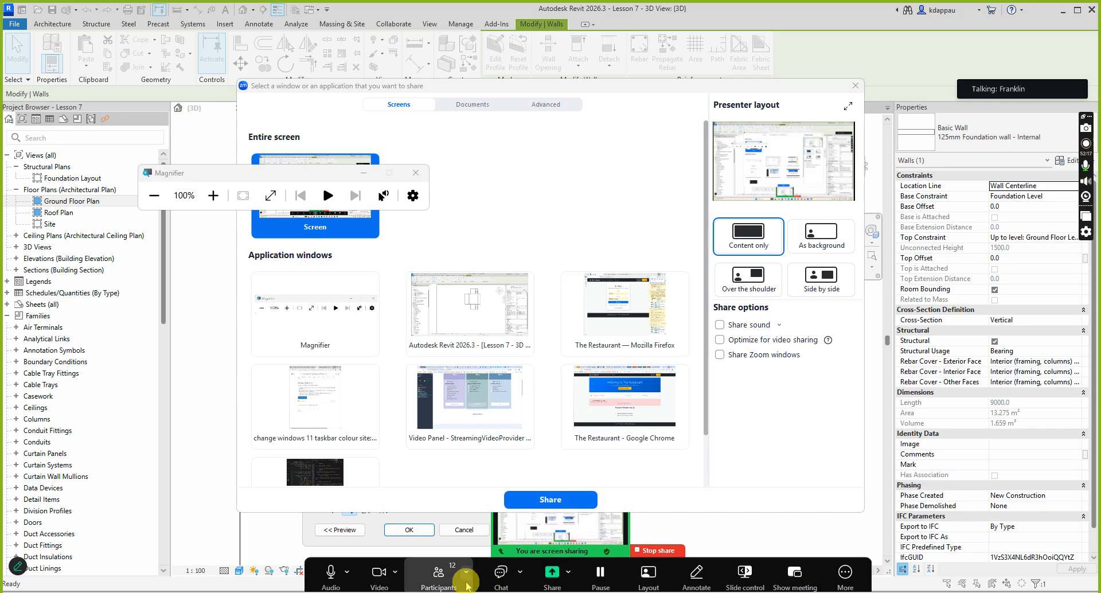
{"action": "left_click", "coordinate": [436, 572]}
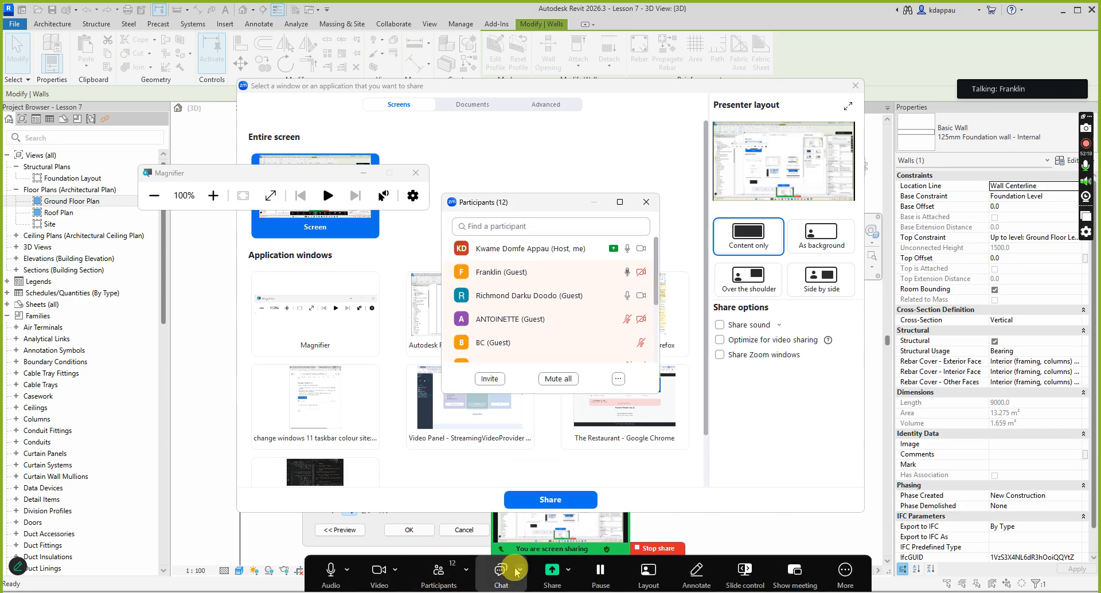
{"action": "left_click", "coordinate": [550, 570]}
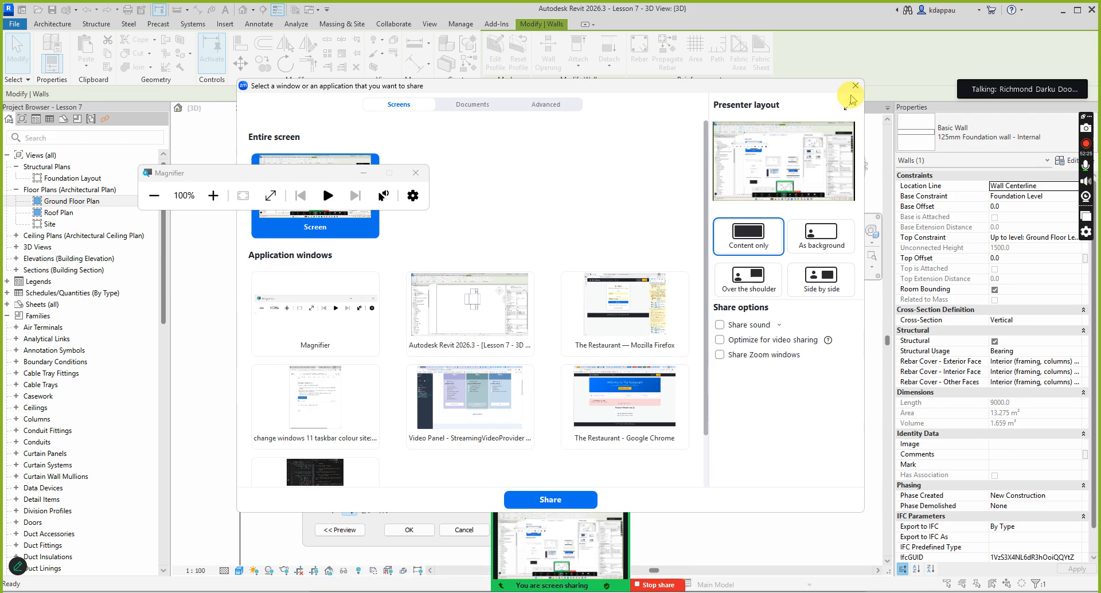
{"action": "left_click", "coordinate": [854, 87]}
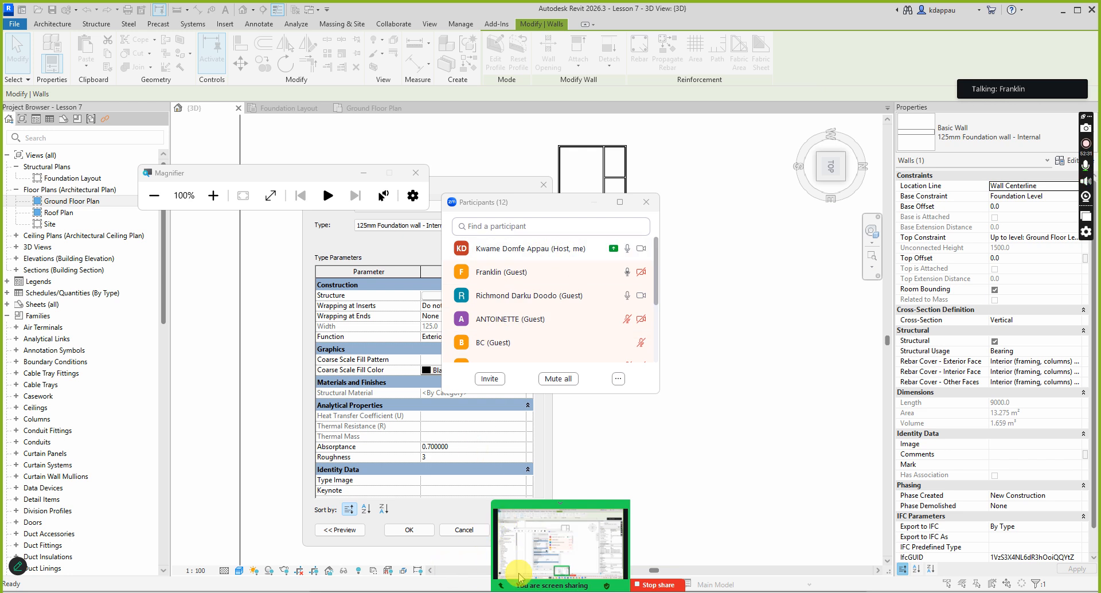
{"action": "mouse_move", "coordinate": [534, 540]}
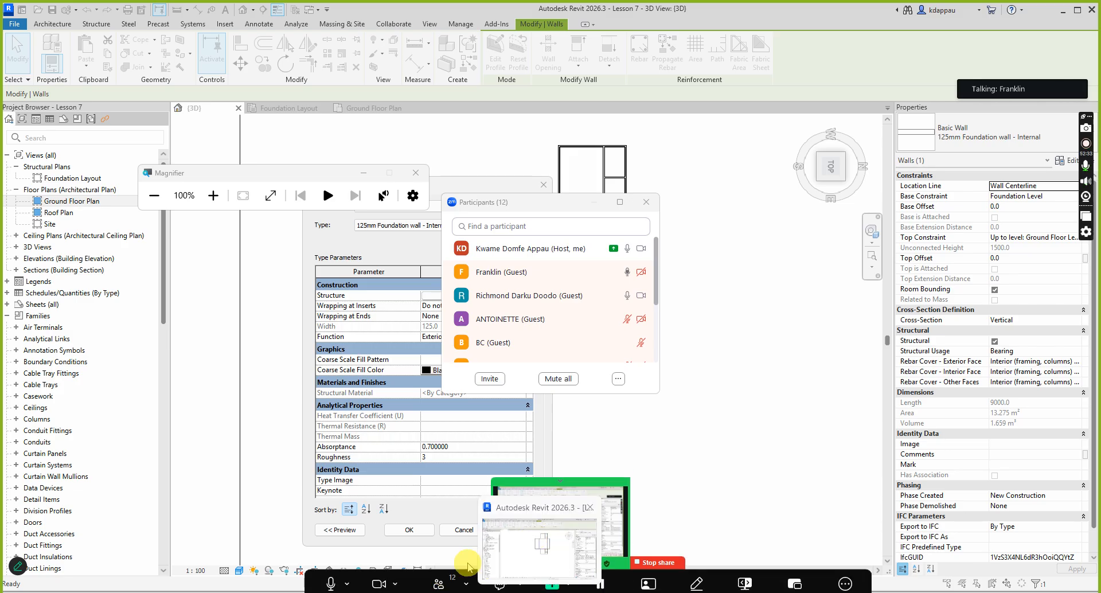
{"action": "left_click", "coordinate": [433, 578]}
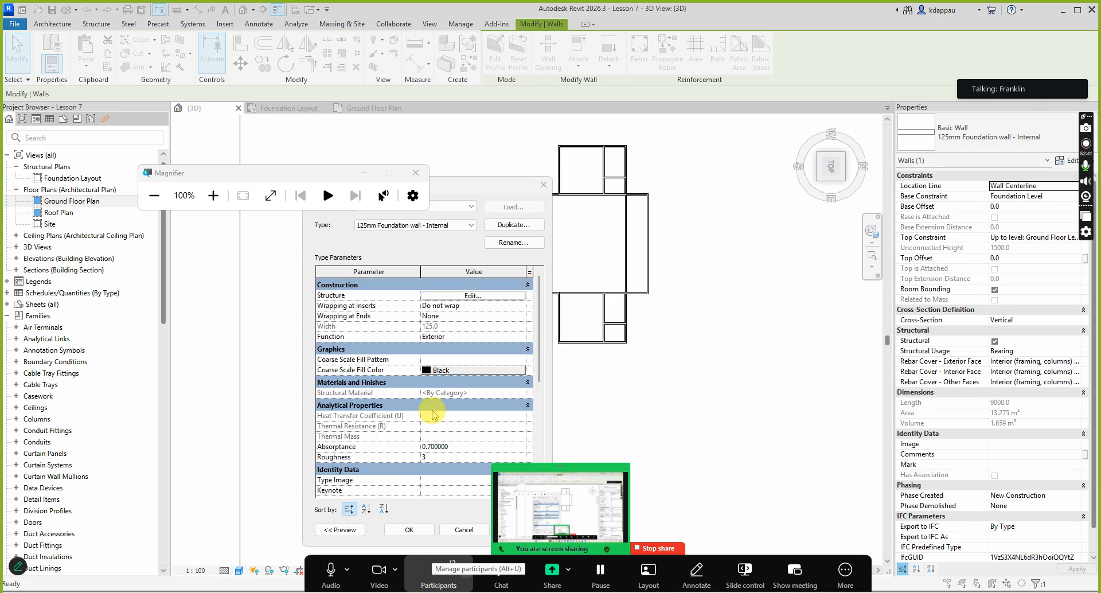
Step: Cancel the wall's type properties, deselect the wall, and examine the whole foundation layout from above
{"action": "left_click", "coordinate": [462, 529]}
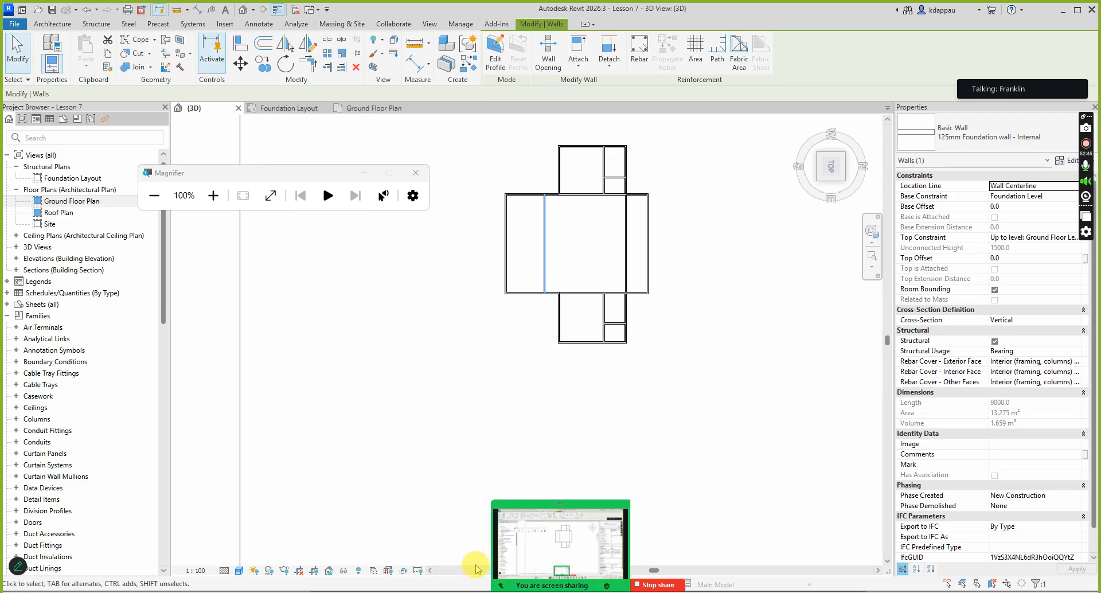
{"action": "left_click", "coordinate": [518, 411]}
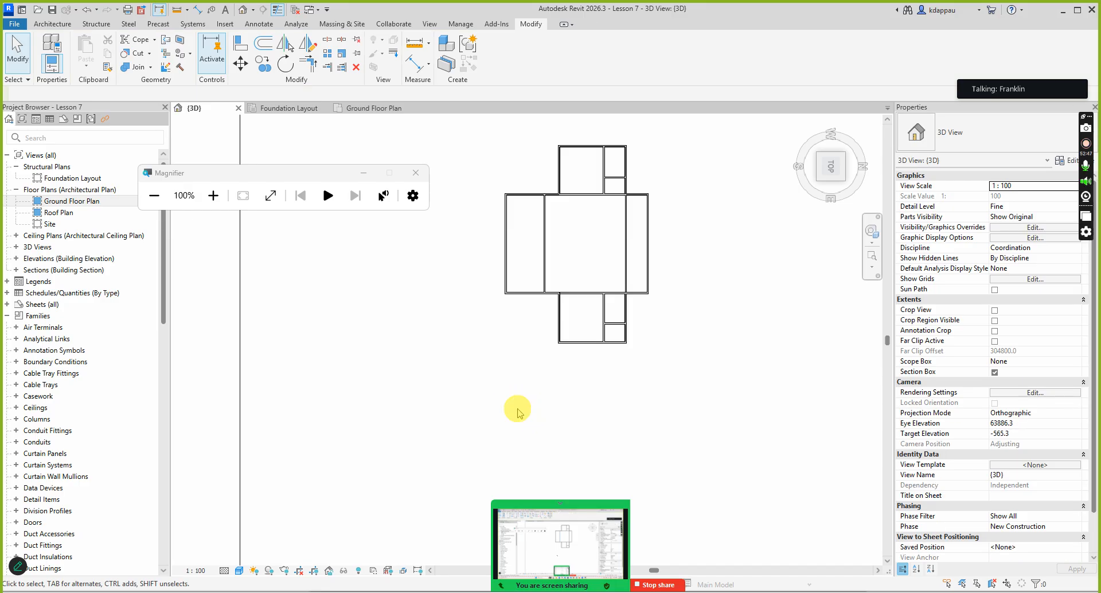
{"action": "scroll", "coordinate": [519, 410], "scroll_direction": "down", "scroll_amount": 3}
{"action": "scroll", "coordinate": [562, 256], "scroll_direction": "up", "scroll_amount": 4}
{"action": "scroll", "coordinate": [620, 301], "scroll_direction": "up", "scroll_amount": 2}
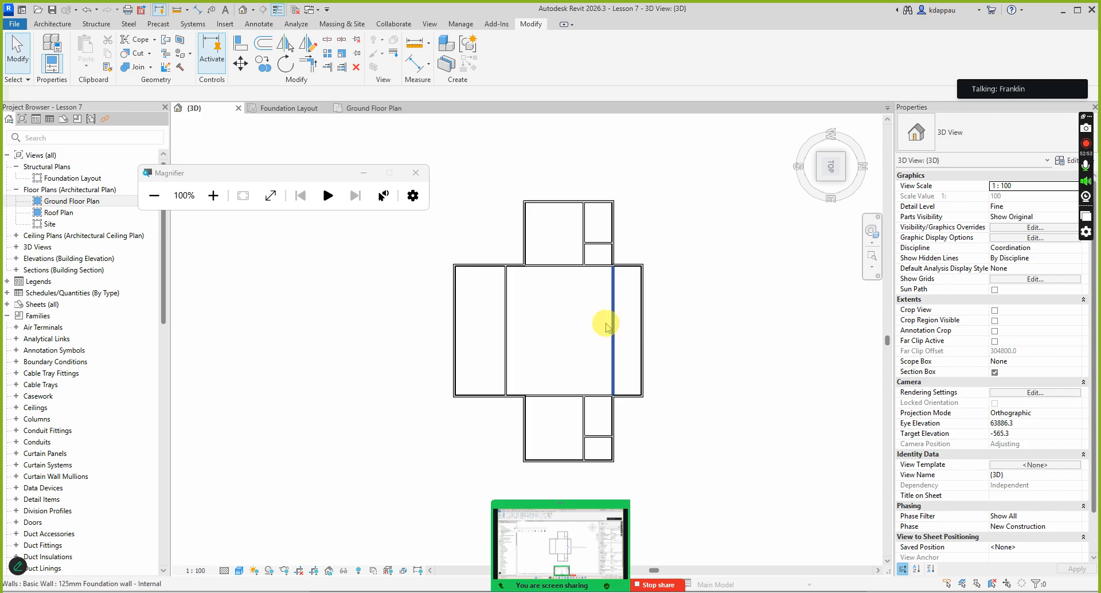
{"action": "left_click", "coordinate": [560, 504]}
{"action": "left_click", "coordinate": [436, 488]}
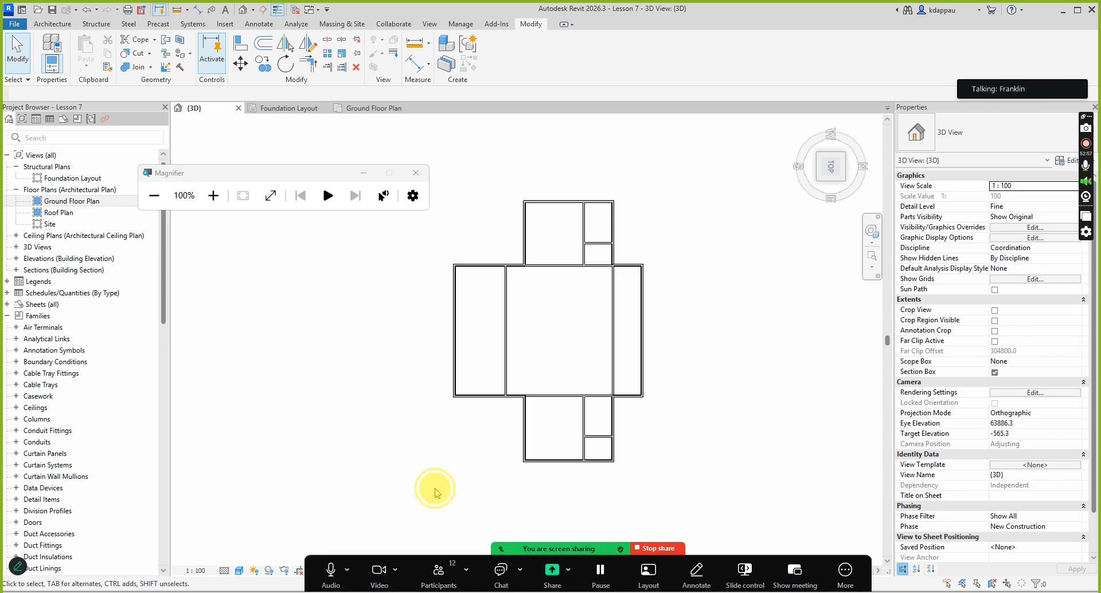
{"action": "left_click", "coordinate": [435, 489]}
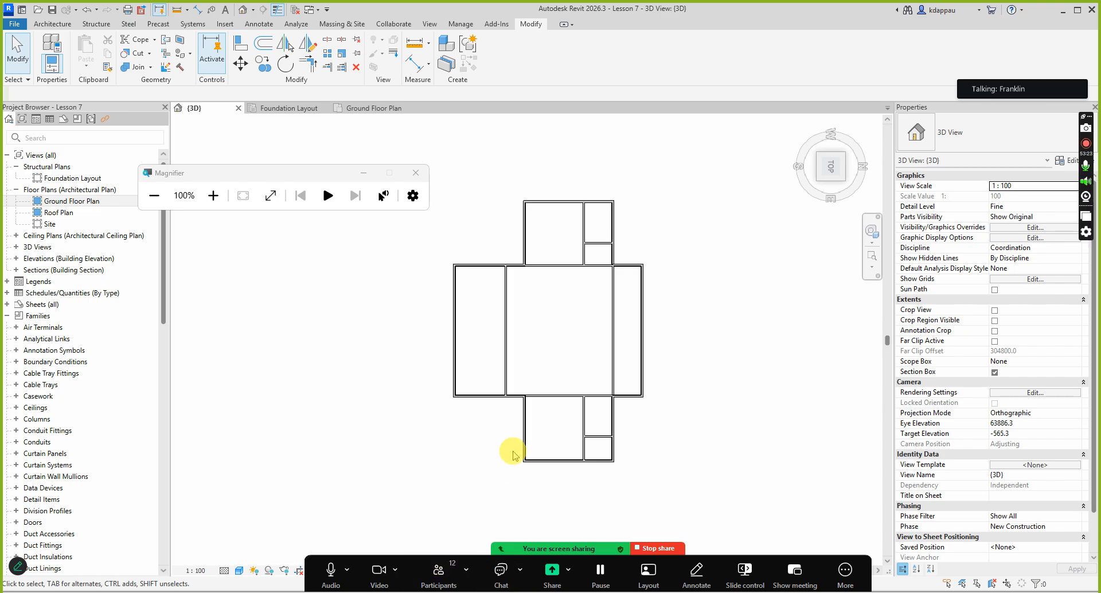
{"action": "left_click", "coordinate": [559, 356]}
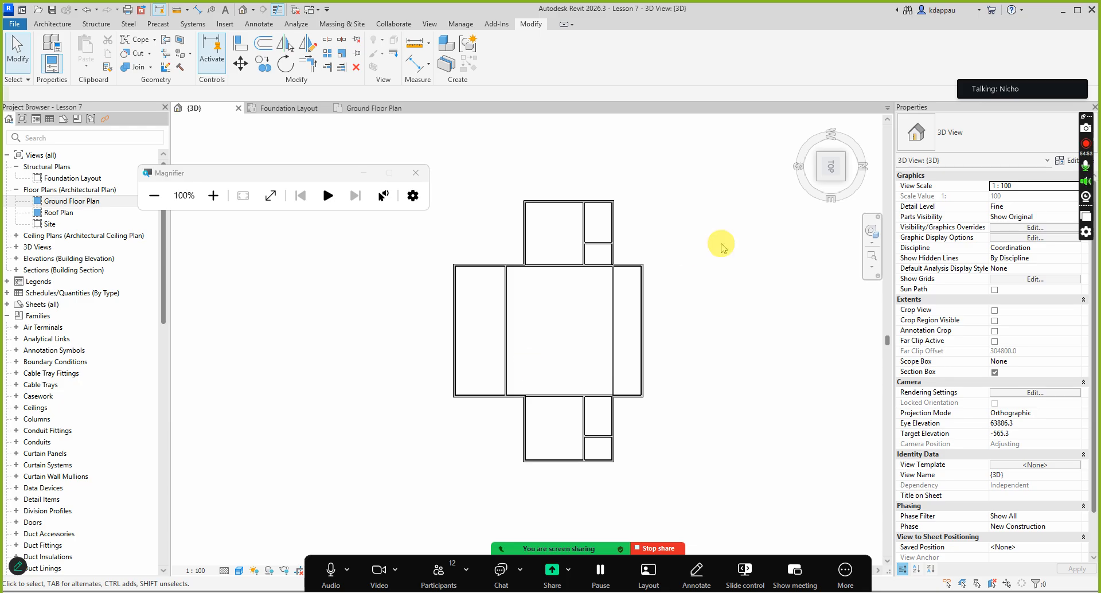
Step: Turn the 3D view to the front-right isometric orientation, enlarge the foundation walls, and minimize Magnifier
{"action": "left_click", "coordinate": [822, 186]}
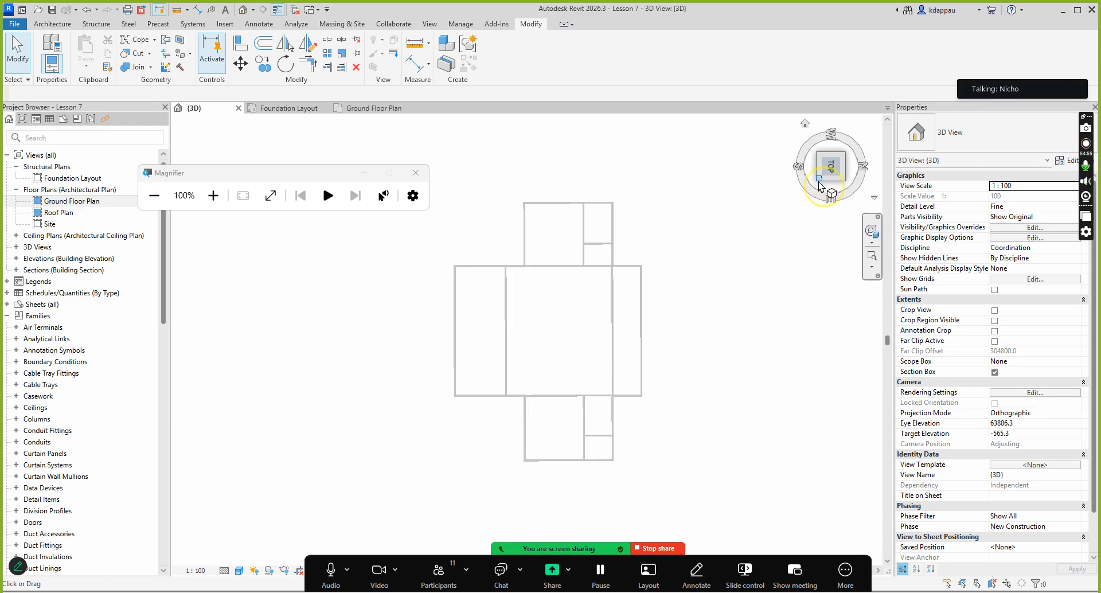
{"action": "scroll", "coordinate": [500, 367], "scroll_direction": "up", "scroll_amount": 5}
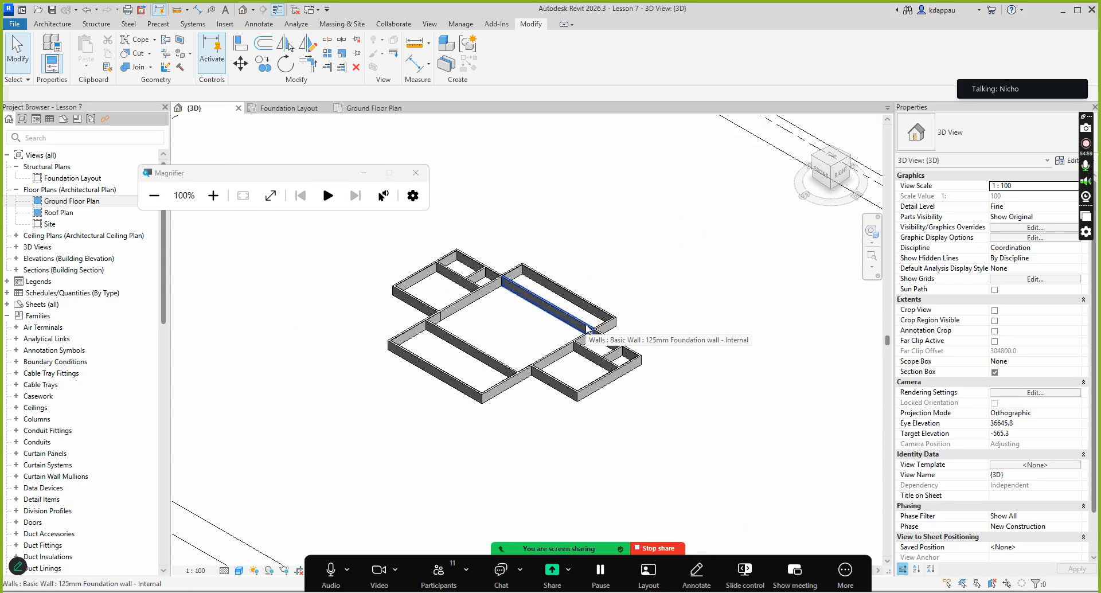
{"action": "scroll", "coordinate": [501, 309], "scroll_direction": "up", "scroll_amount": 3}
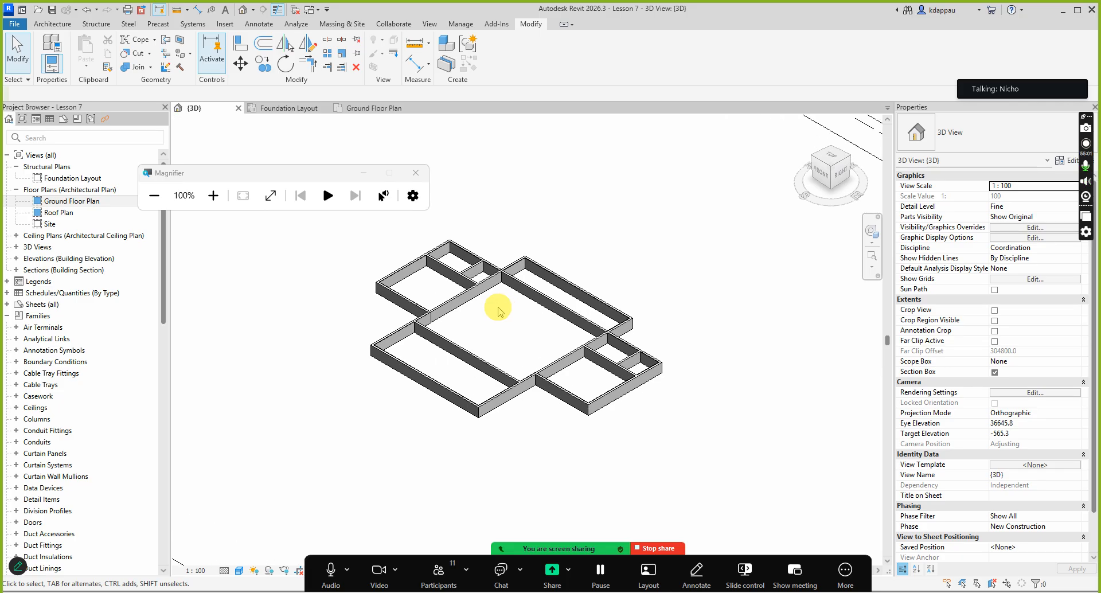
{"action": "scroll", "coordinate": [536, 347], "scroll_direction": "up", "scroll_amount": 2}
{"action": "scroll", "coordinate": [536, 347], "scroll_direction": "down", "scroll_amount": 2}
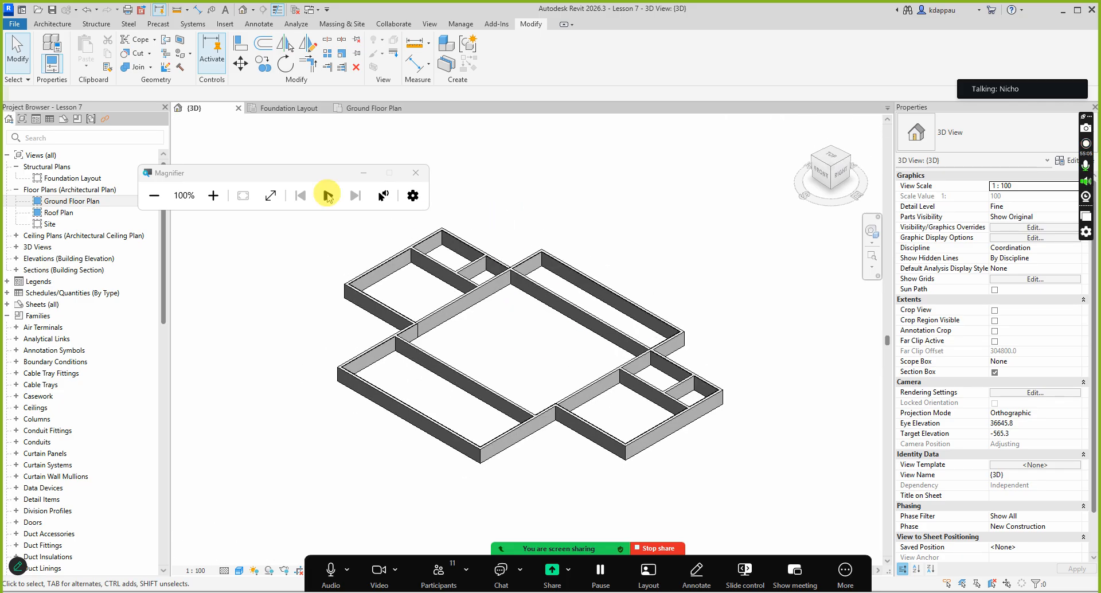
{"action": "left_click", "coordinate": [363, 173]}
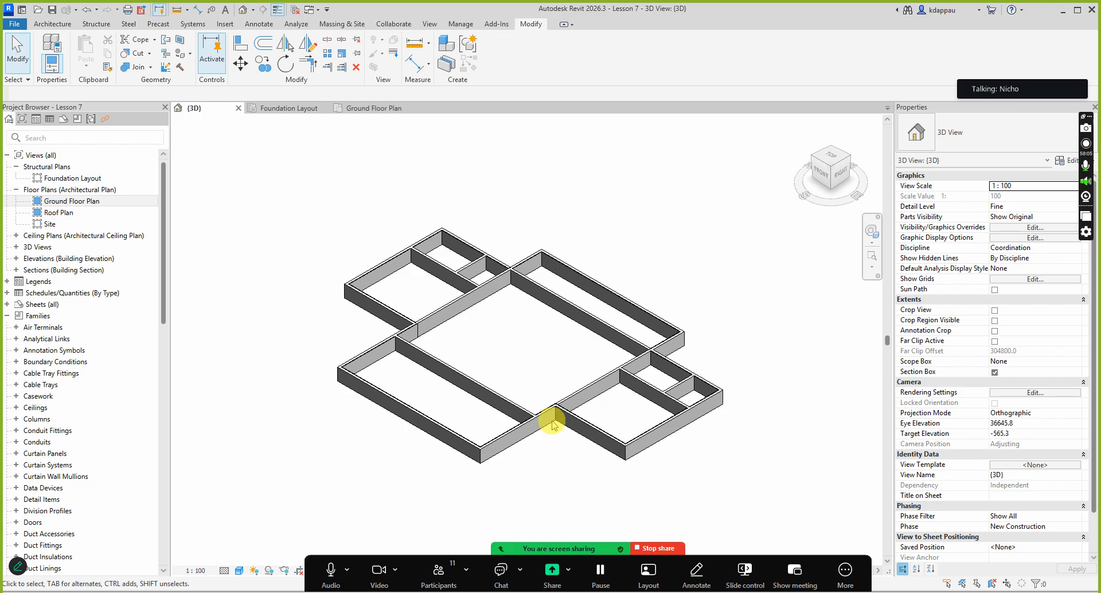
{"action": "left_click", "coordinate": [527, 356]}
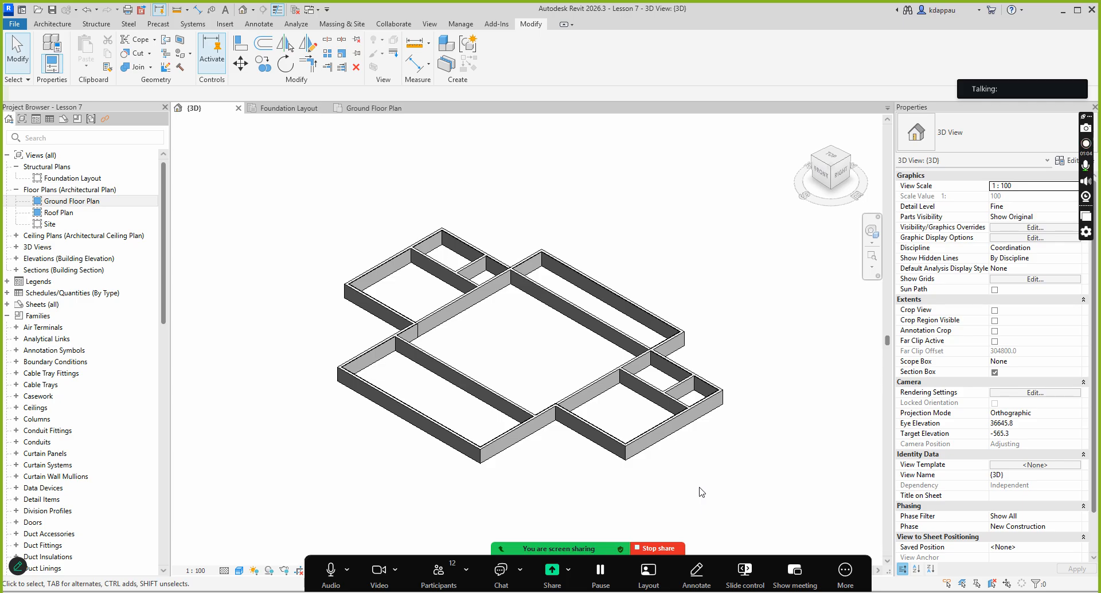
Step: Open the Zoom meeting's participant list and look through the attendees
{"action": "left_click", "coordinate": [440, 576]}
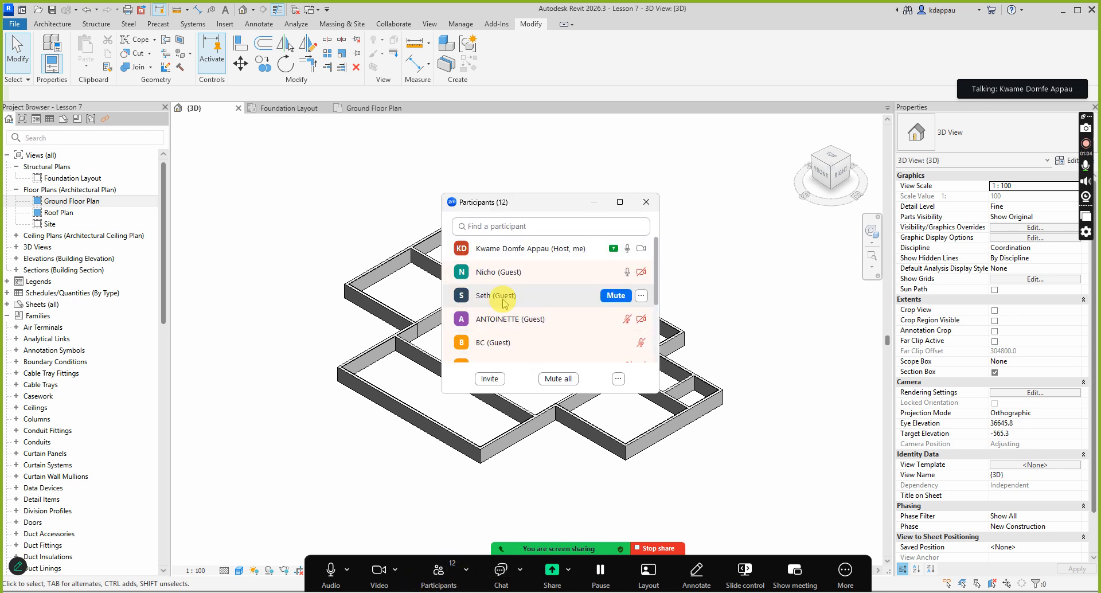
{"action": "scroll", "coordinate": [507, 310], "scroll_direction": "down", "scroll_amount": 3}
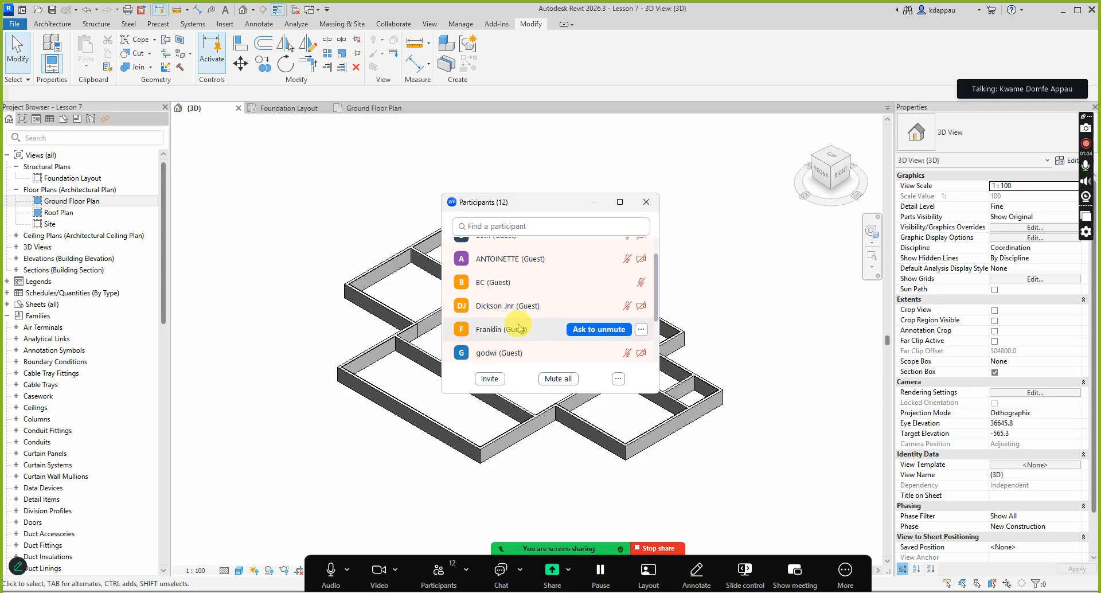
{"action": "scroll", "coordinate": [516, 332], "scroll_direction": "down", "scroll_amount": 2}
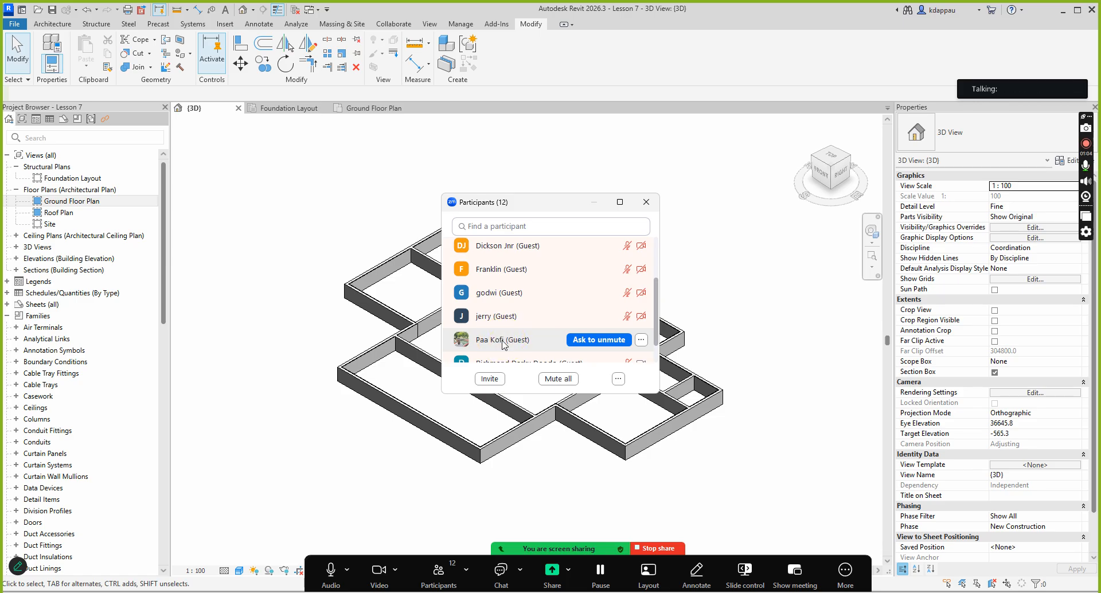
{"action": "scroll", "coordinate": [503, 344], "scroll_direction": "up", "scroll_amount": 1}
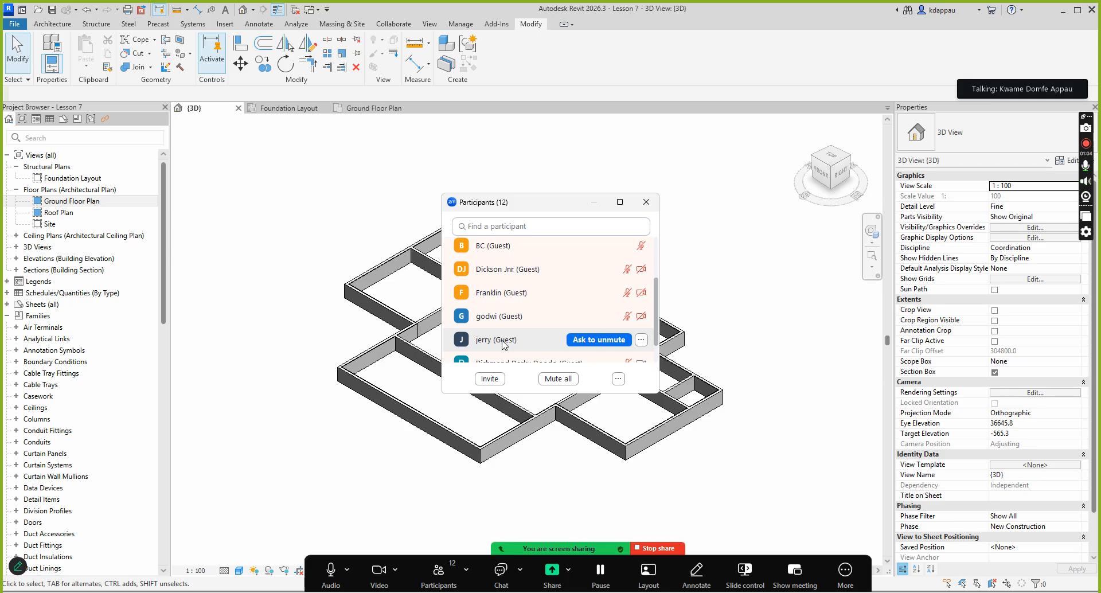
Step: Close the Zoom participant list and examine the foundation walls in 3D at a larger scale
{"action": "left_click", "coordinate": [433, 576]}
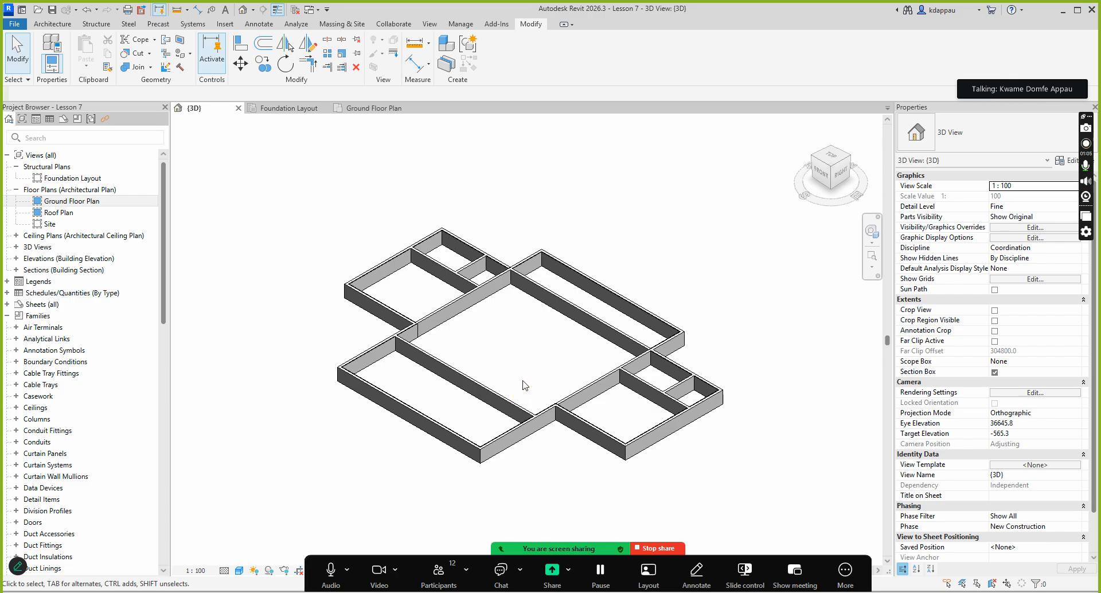
{"action": "left_click", "coordinate": [516, 354]}
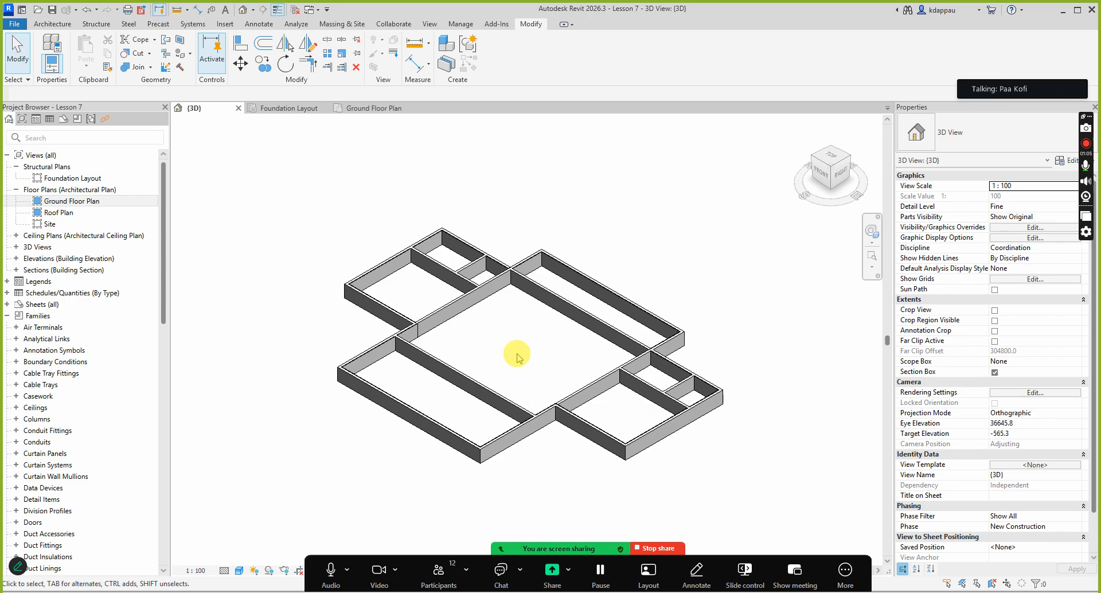
{"action": "scroll", "coordinate": [517, 354], "scroll_direction": "up", "scroll_amount": 2}
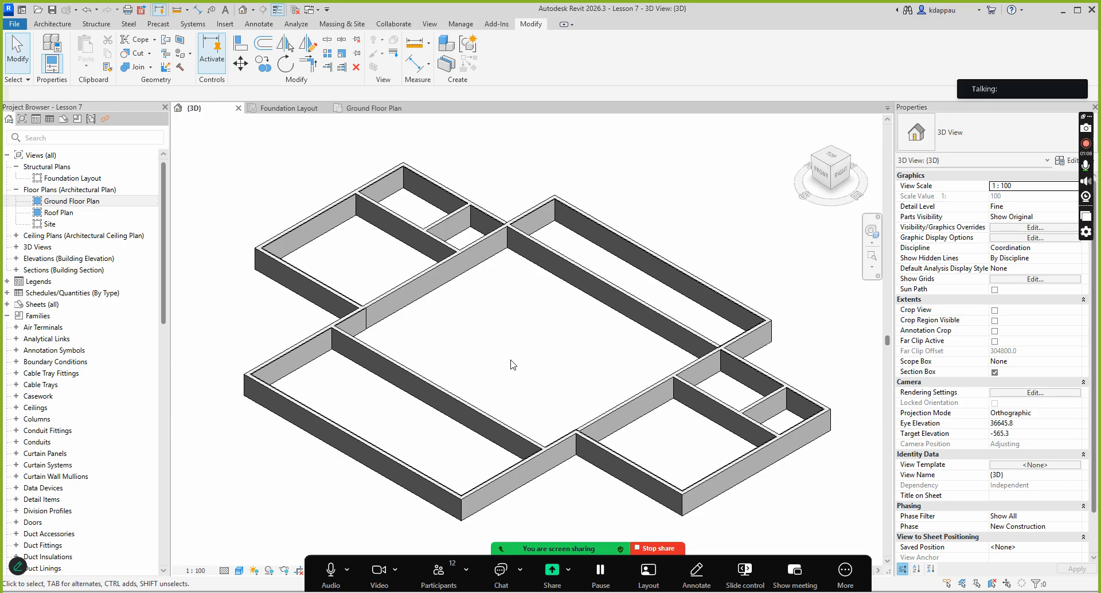
Step: Open the Zoom meeting's participant list, look through the guests, and close the list
{"action": "left_click", "coordinate": [442, 570]}
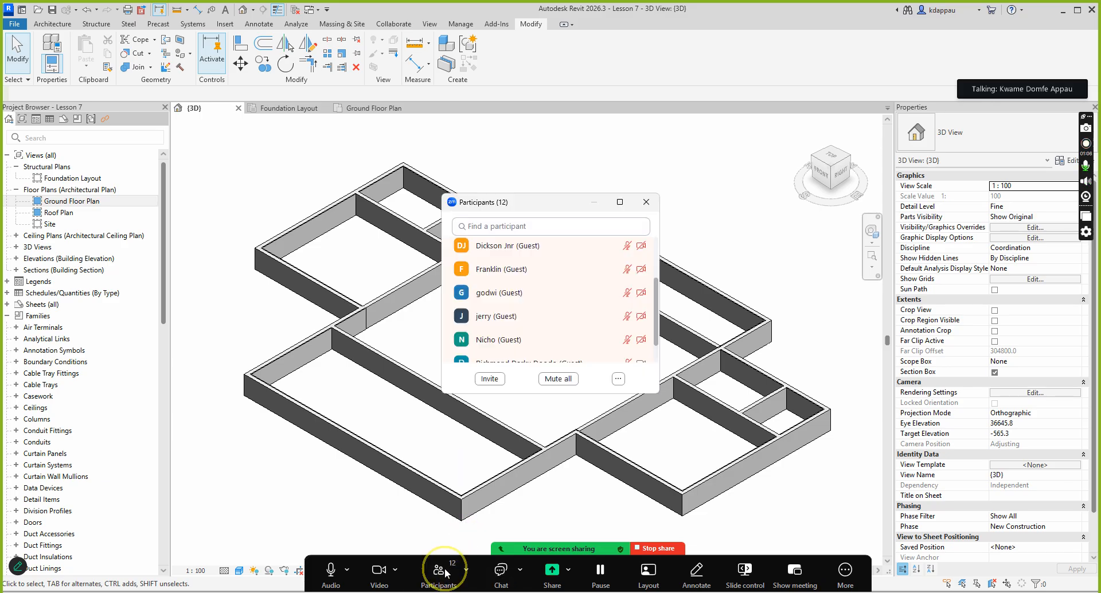
{"action": "mouse_move", "coordinate": [499, 293]}
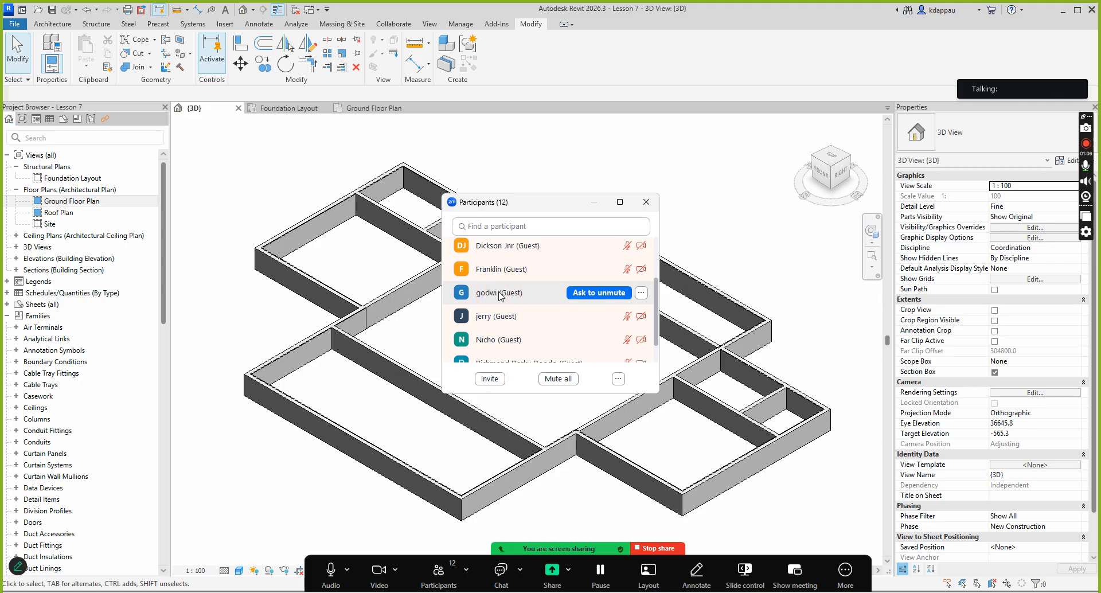
{"action": "scroll", "coordinate": [499, 295], "scroll_direction": "down", "scroll_amount": 1}
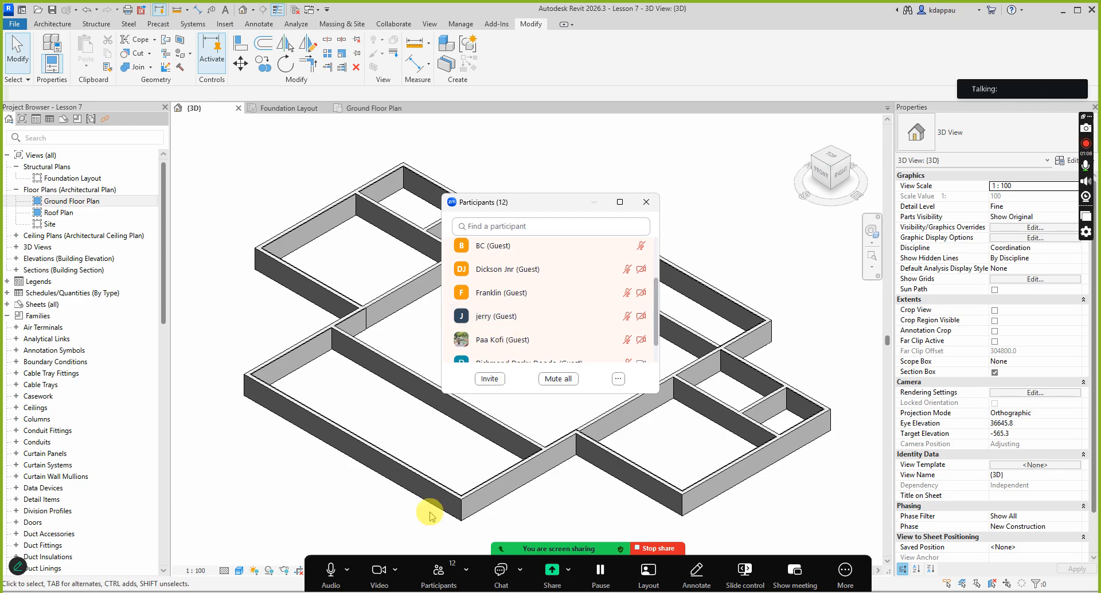
{"action": "left_click", "coordinate": [422, 584]}
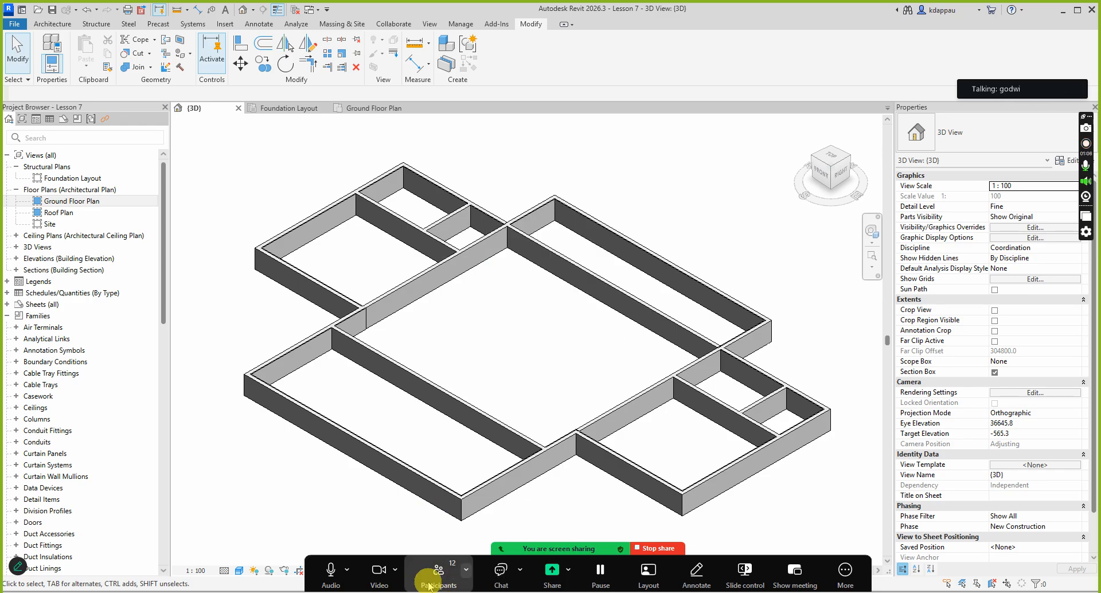
{"action": "left_click", "coordinate": [429, 585]}
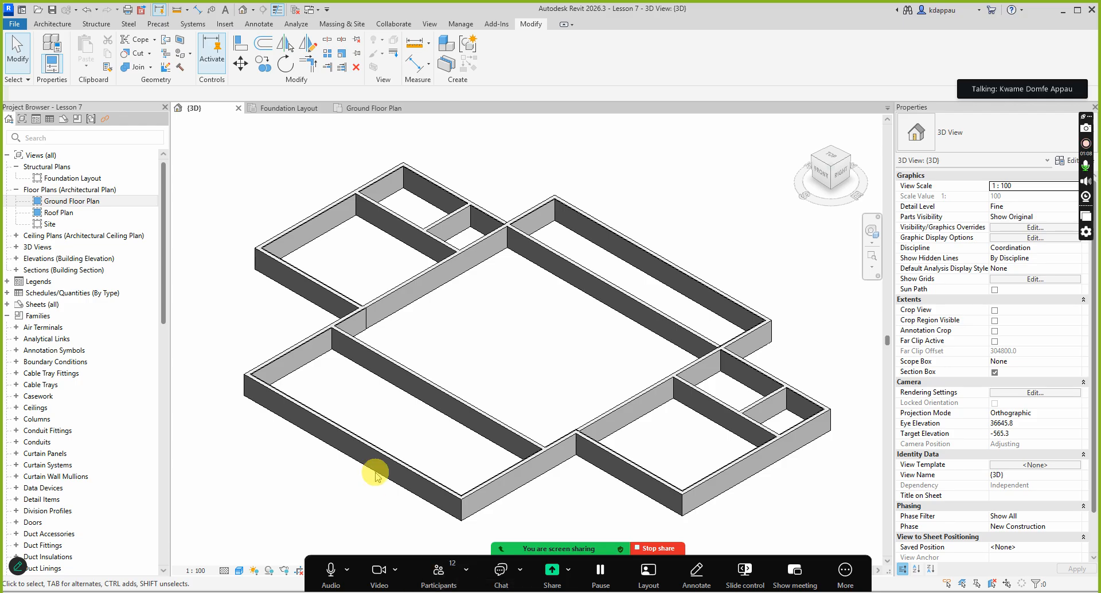
{"action": "scroll", "coordinate": [394, 423], "scroll_direction": "down", "scroll_amount": 2}
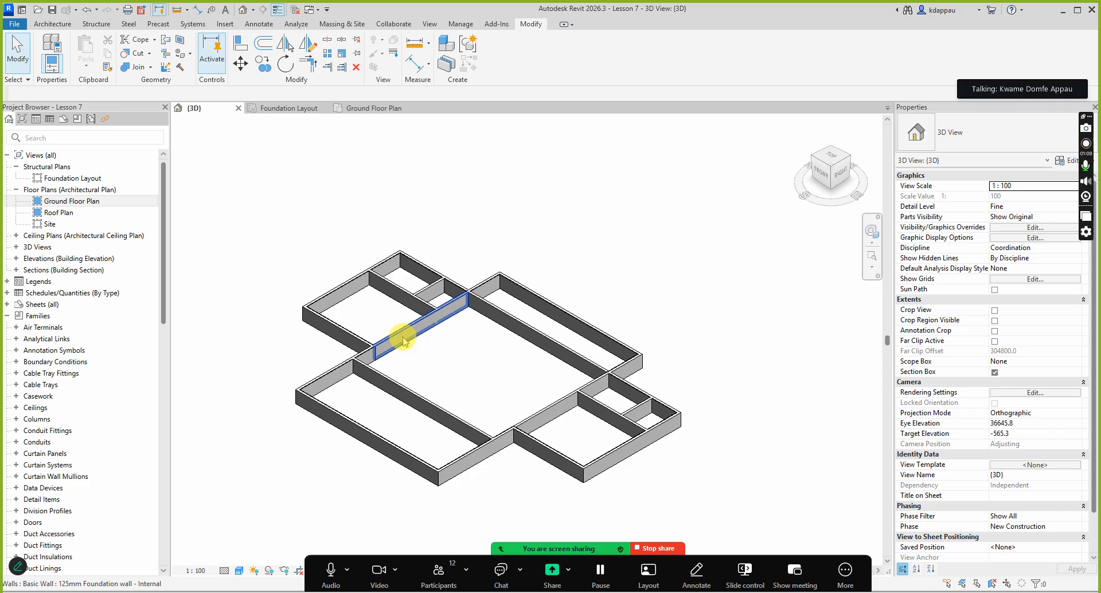
{"action": "scroll", "coordinate": [429, 372], "scroll_direction": "down", "scroll_amount": 2}
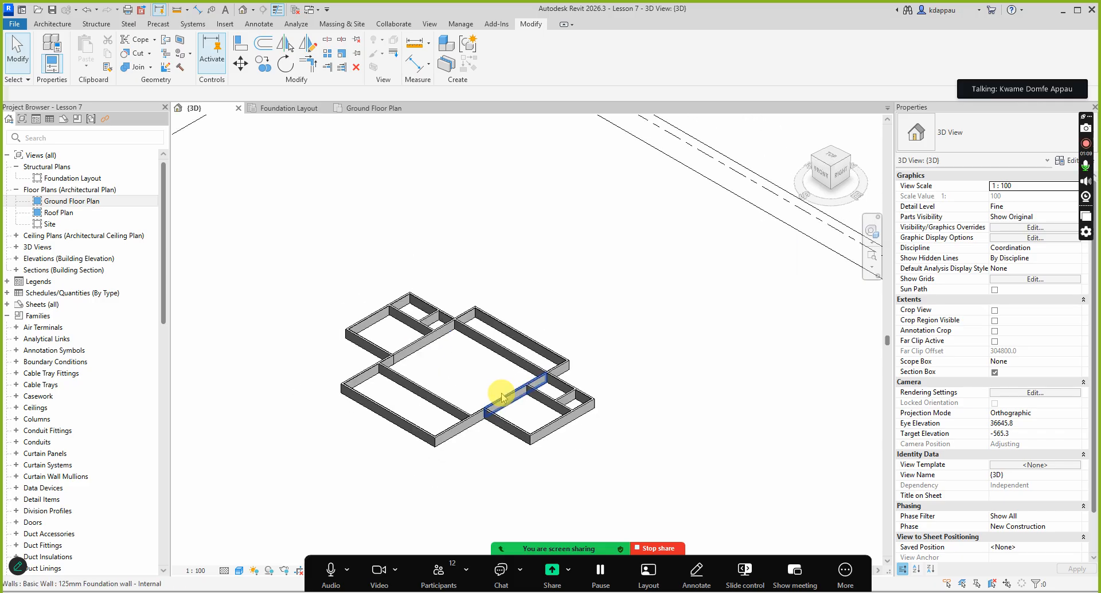
{"action": "scroll", "coordinate": [501, 387], "scroll_direction": "up", "scroll_amount": 2}
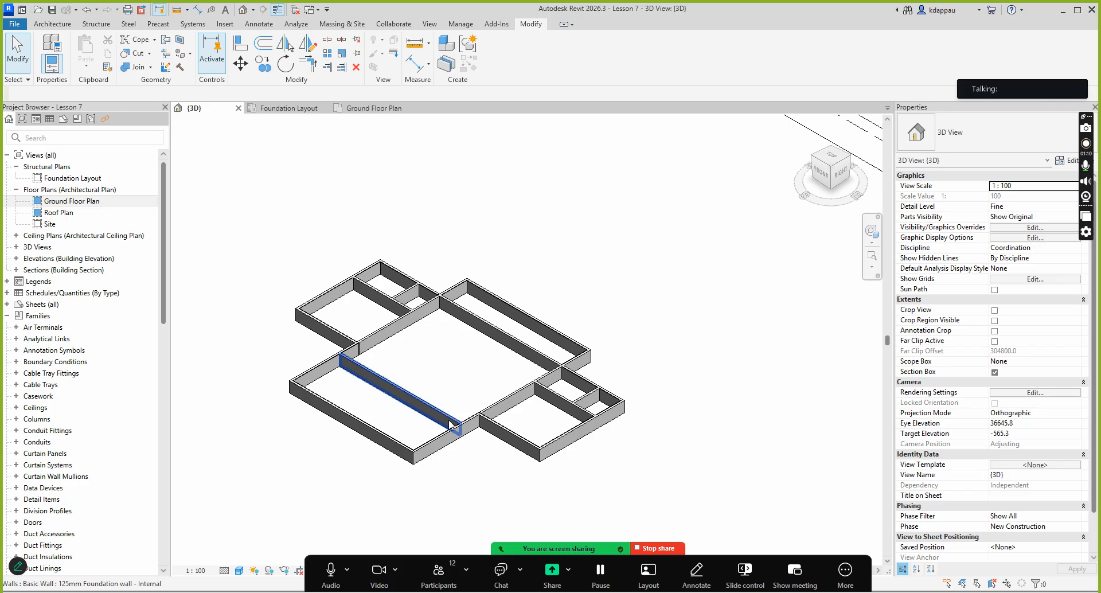
Step: Check the remaining attendees further down the meeting's participant list, and dismiss it without changing anything
{"action": "left_click", "coordinate": [438, 570]}
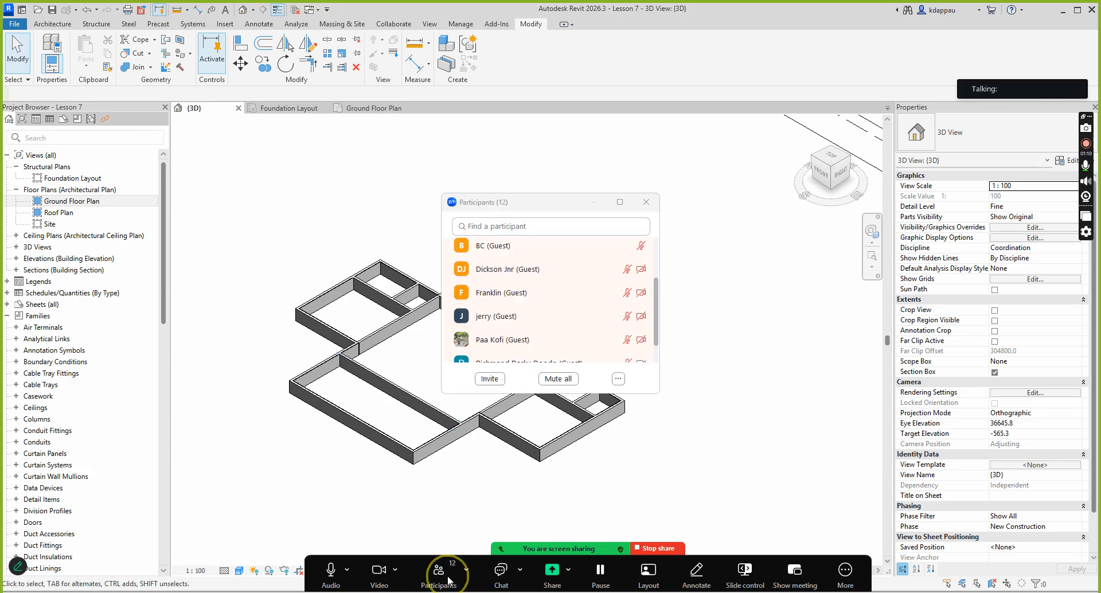
{"action": "mouse_move", "coordinate": [497, 338]}
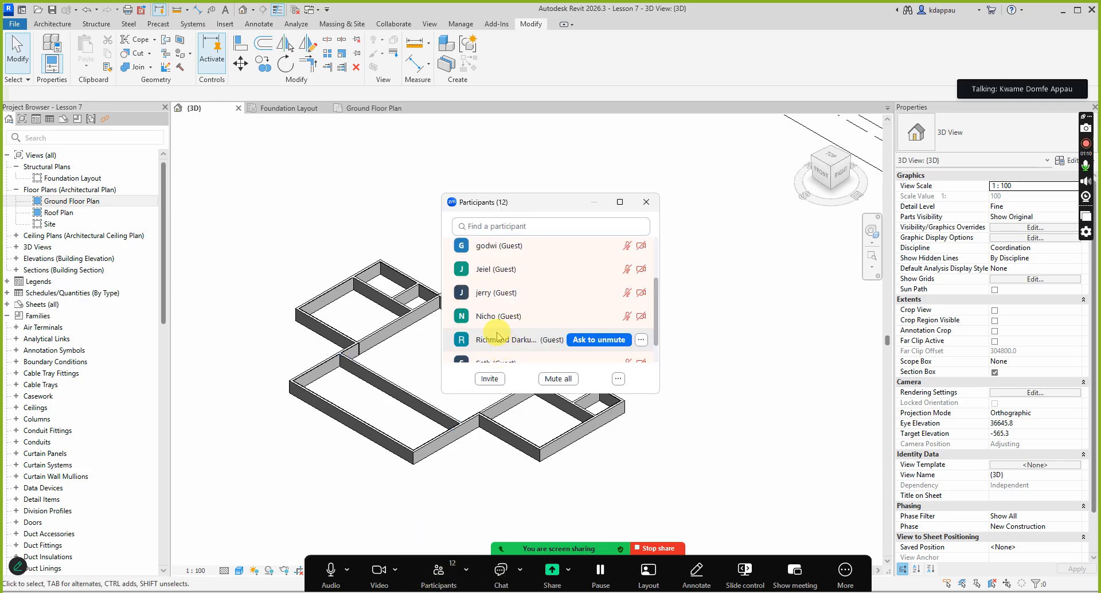
{"action": "scroll", "coordinate": [497, 331], "scroll_direction": "down", "scroll_amount": 1}
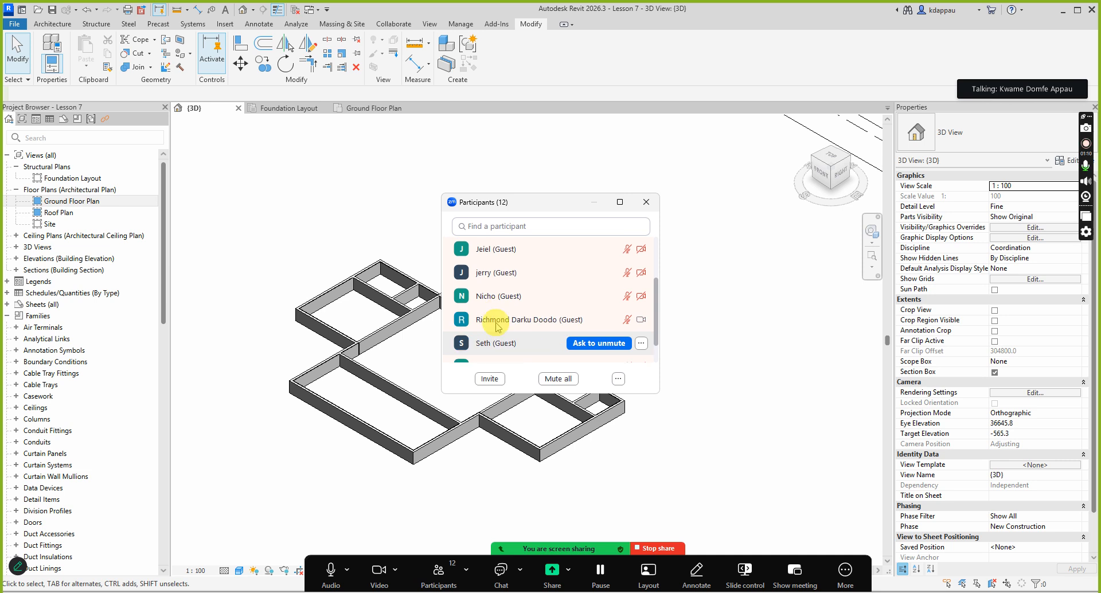
{"action": "scroll", "coordinate": [497, 323], "scroll_direction": "up", "scroll_amount": 1}
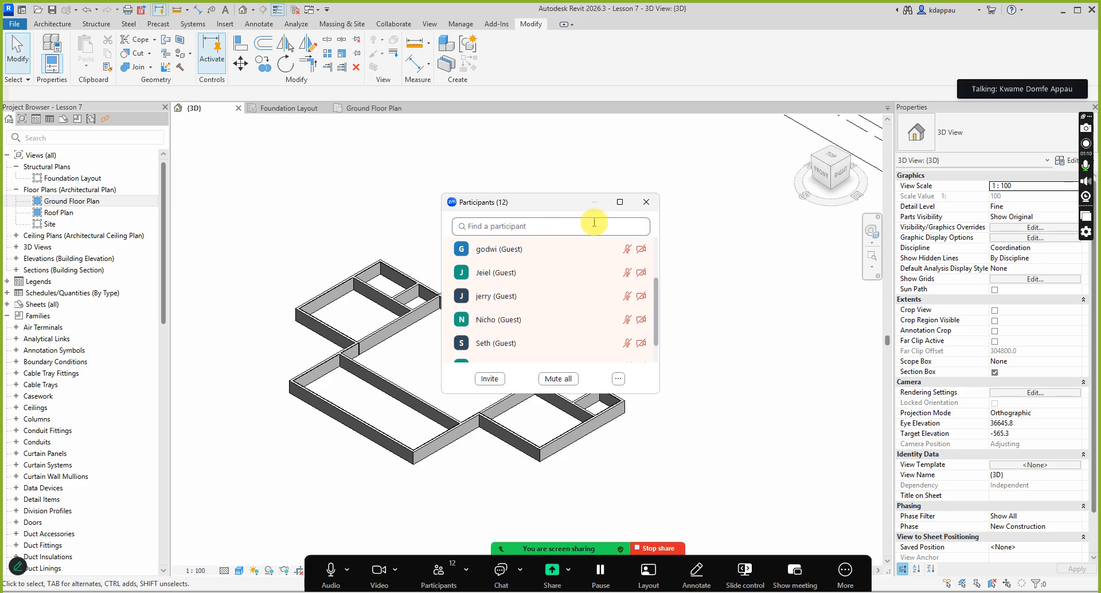
{"action": "left_click", "coordinate": [434, 583]}
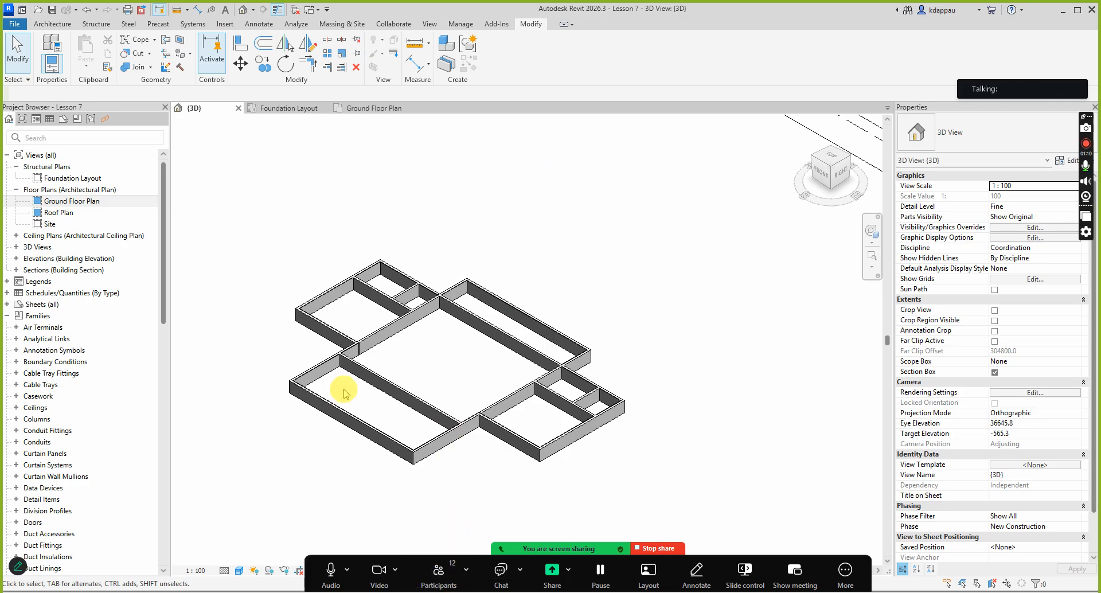
Step: Examine the foundation wall junction beside the long narrow rear room up close, and return to the whole foundation
{"action": "scroll", "coordinate": [453, 307], "scroll_direction": "up", "scroll_amount": 5}
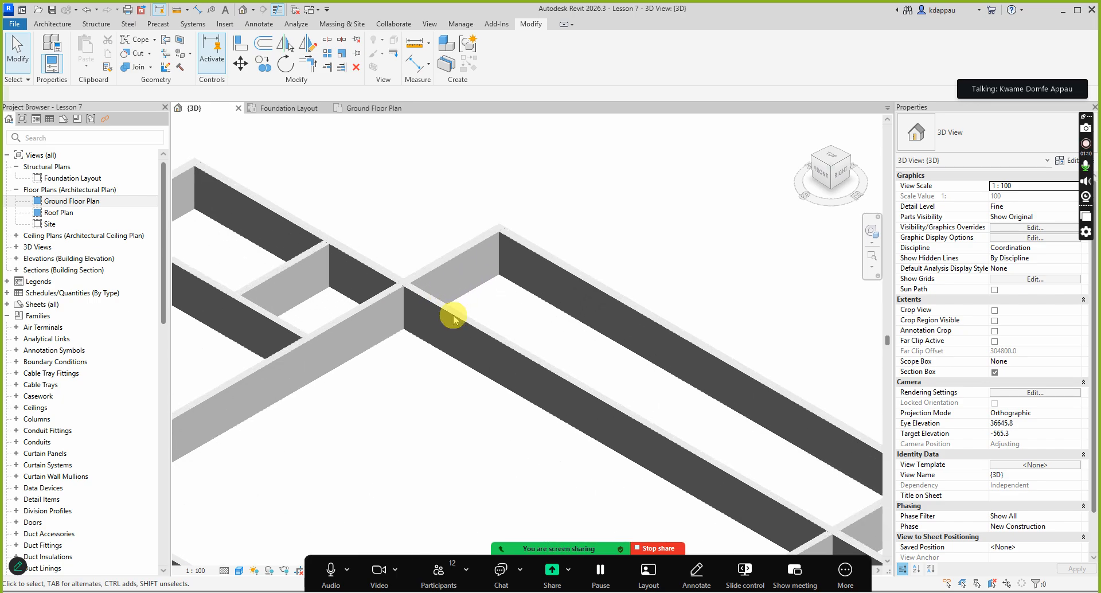
{"action": "scroll", "coordinate": [462, 363], "scroll_direction": "down", "scroll_amount": 3}
{"action": "scroll", "coordinate": [474, 352], "scroll_direction": "up", "scroll_amount": 3}
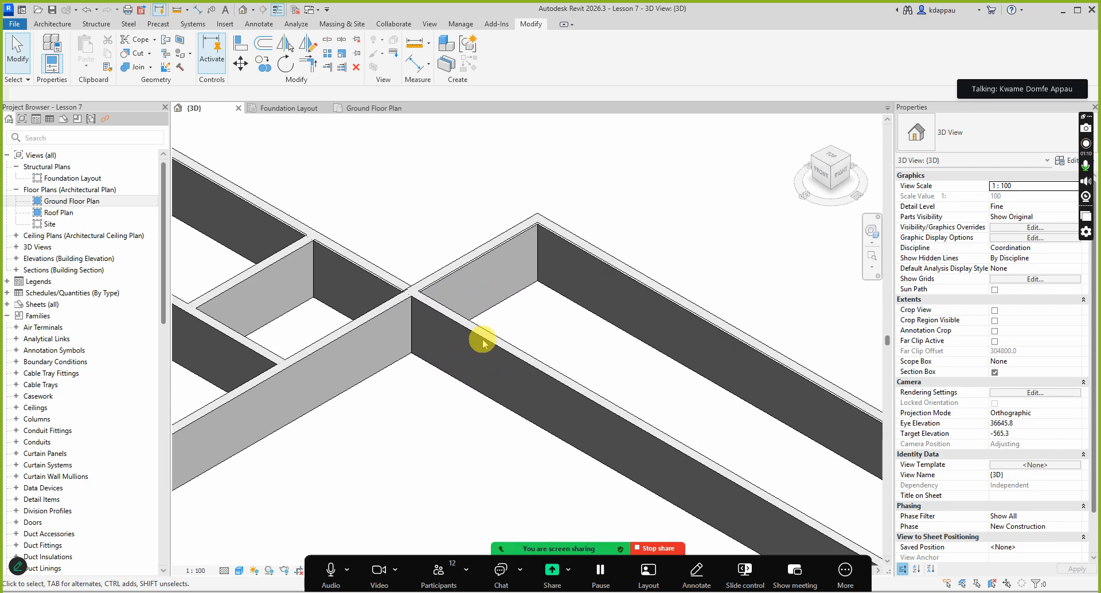
{"action": "scroll", "coordinate": [482, 340], "scroll_direction": "down", "scroll_amount": 5}
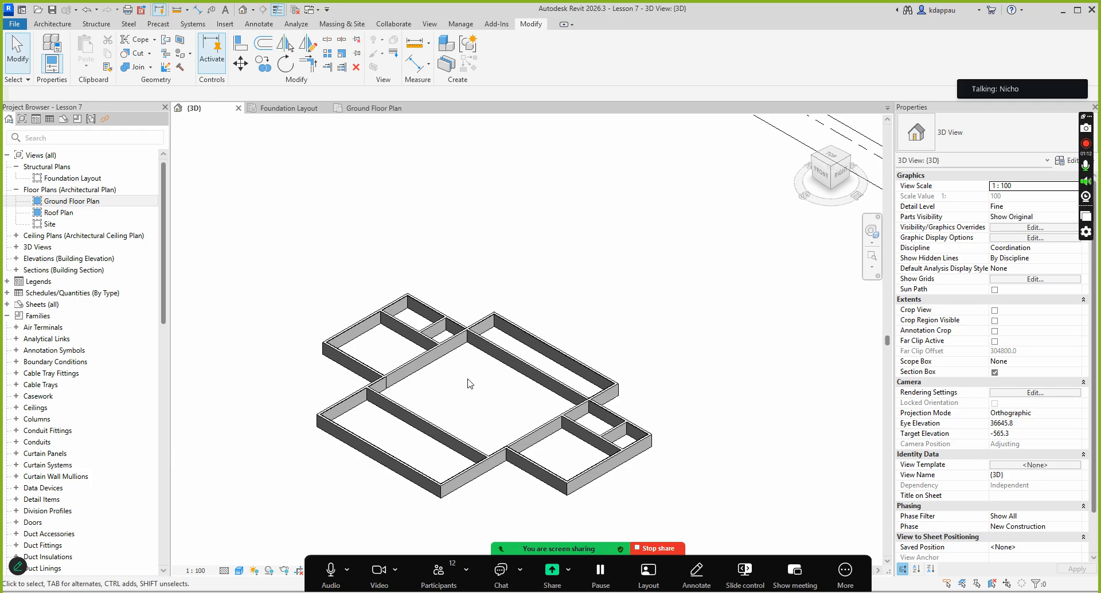
Step: Reopen the participant list, go back to its host entry, check the attendees' microphone states, and close it
{"action": "left_click", "coordinate": [437, 575]}
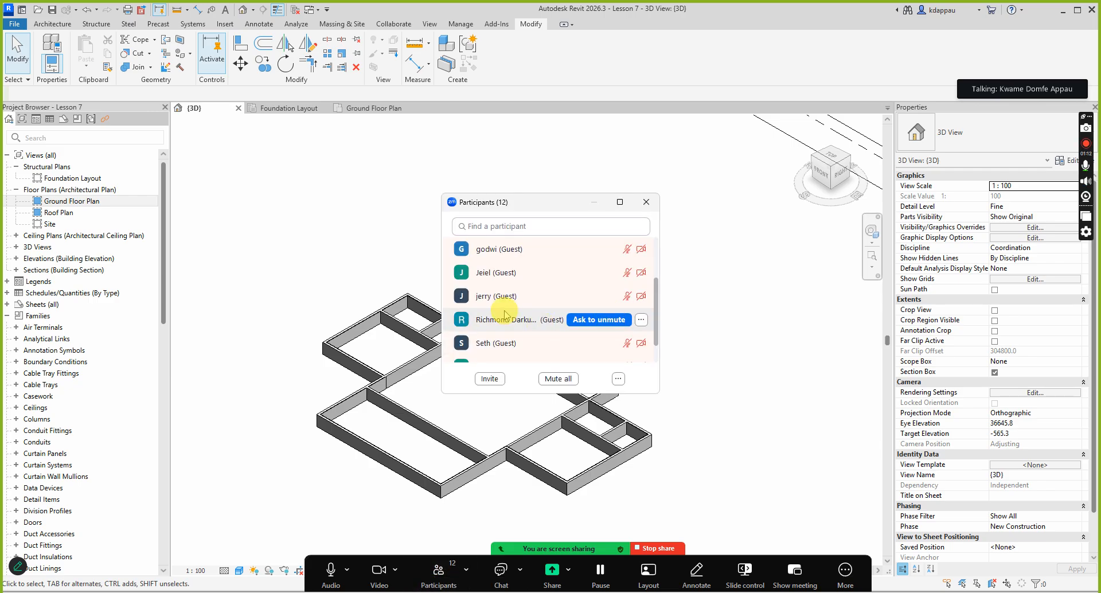
{"action": "scroll", "coordinate": [504, 309], "scroll_direction": "up", "scroll_amount": 3}
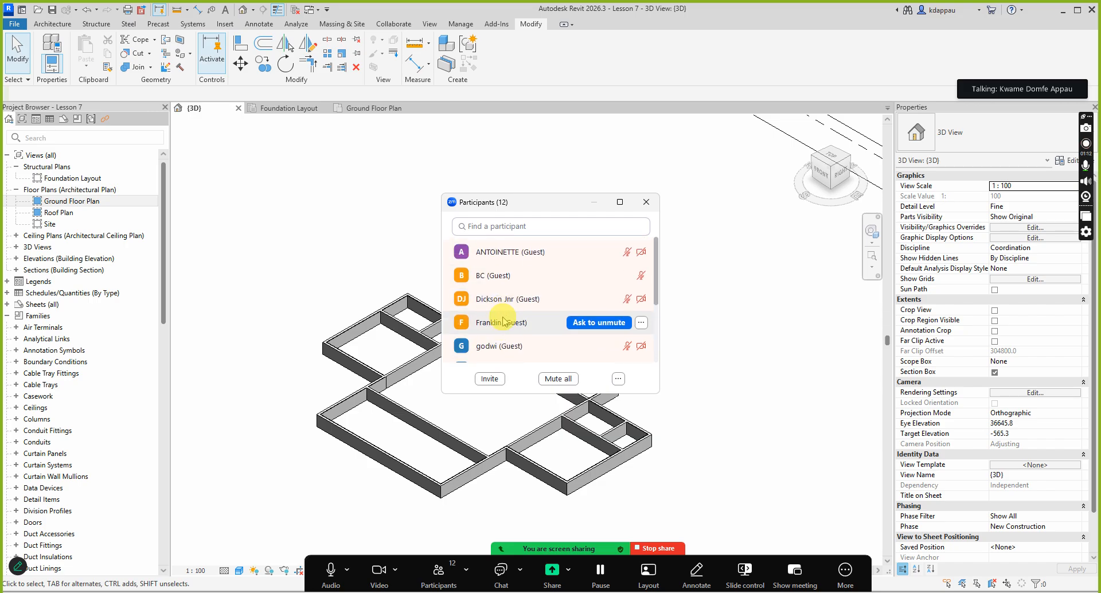
{"action": "scroll", "coordinate": [504, 318], "scroll_direction": "up", "scroll_amount": 1}
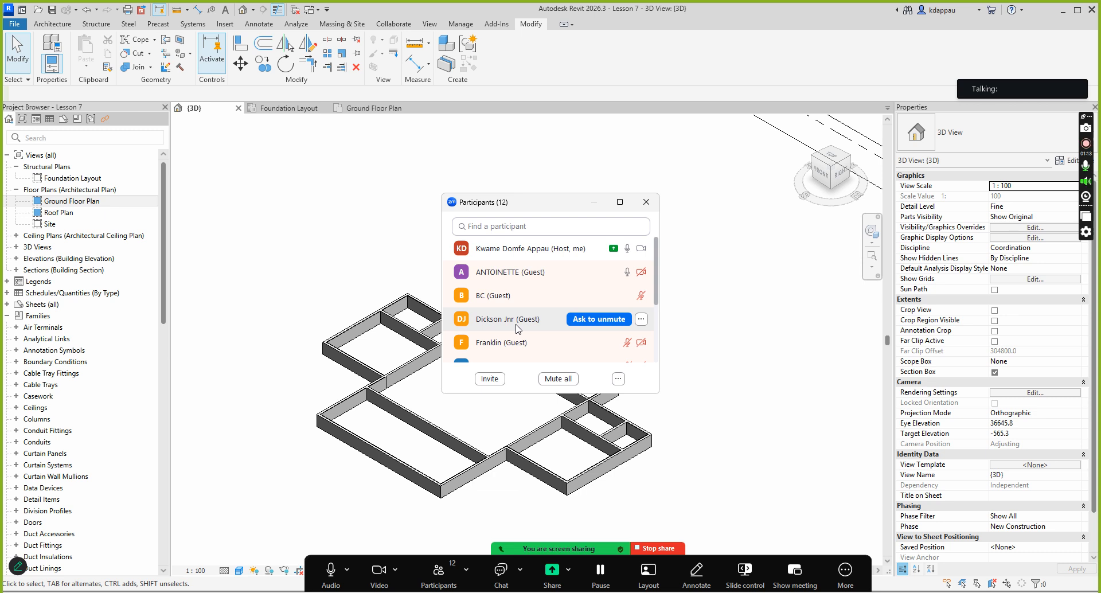
{"action": "left_click", "coordinate": [518, 325]}
{"action": "left_click", "coordinate": [518, 324]}
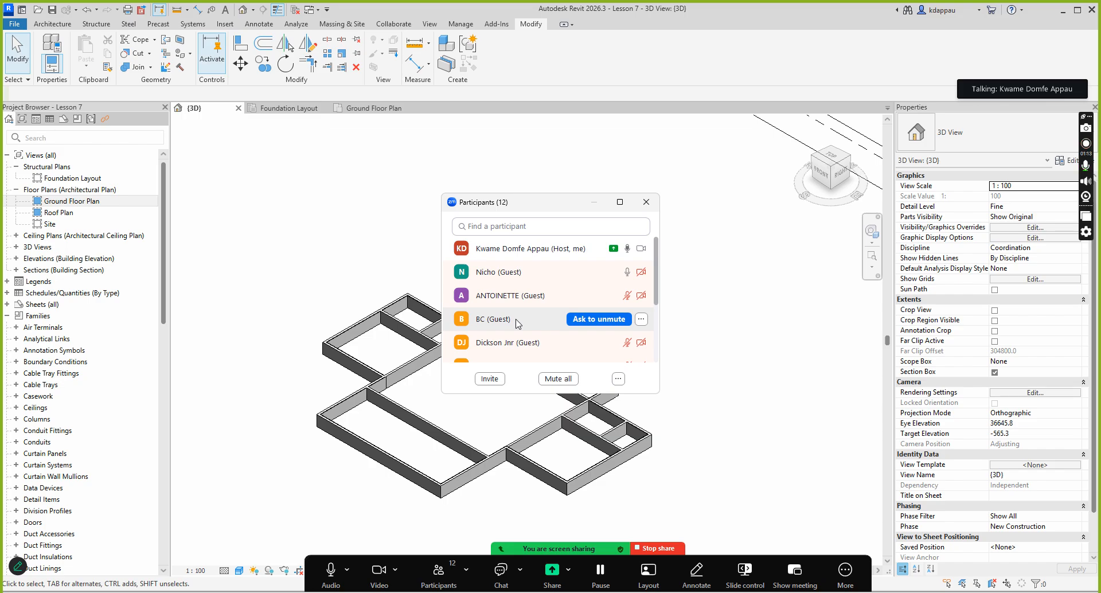
{"action": "left_click", "coordinate": [453, 560]}
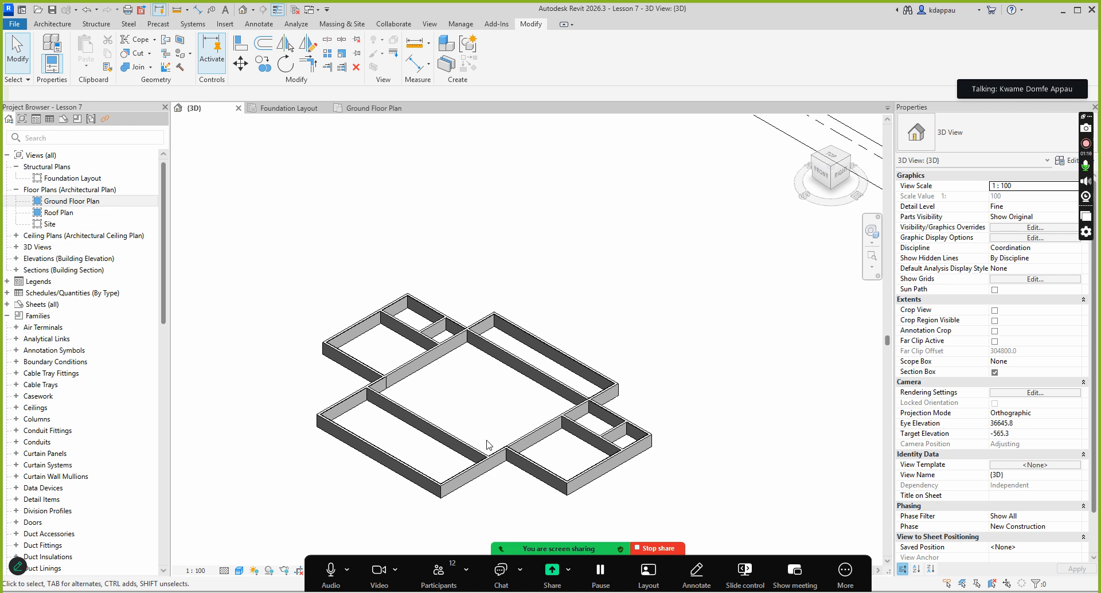
Step: Turn off the 3D view's section box so the complete building is displayed
{"action": "left_click", "coordinate": [487, 444]}
{"action": "scroll", "coordinate": [458, 386], "scroll_direction": "down", "scroll_amount": 5}
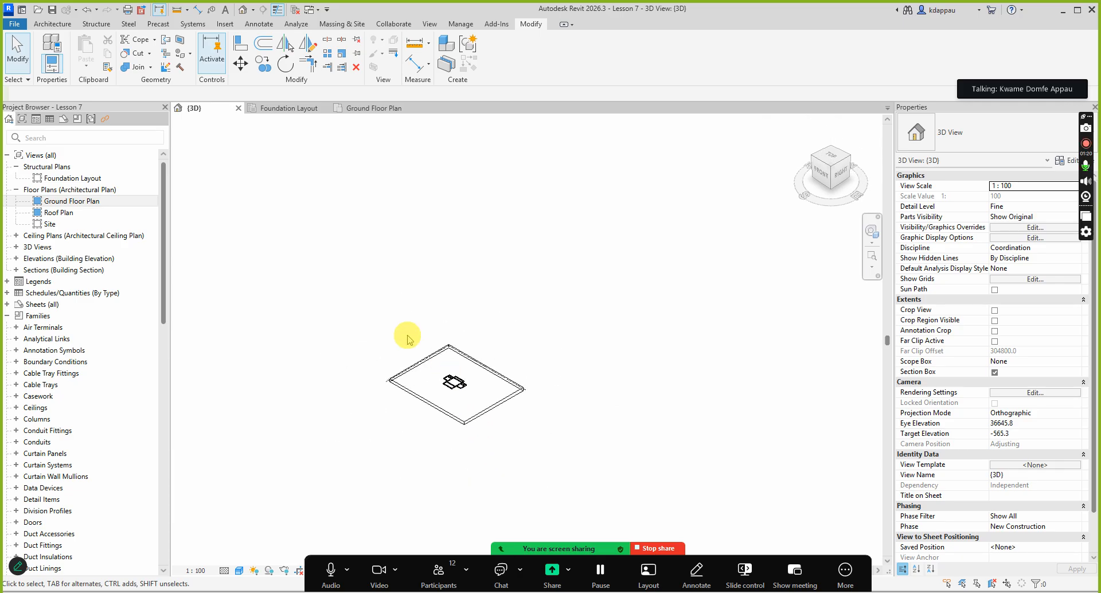
{"action": "scroll", "coordinate": [416, 383], "scroll_direction": "up", "scroll_amount": 3}
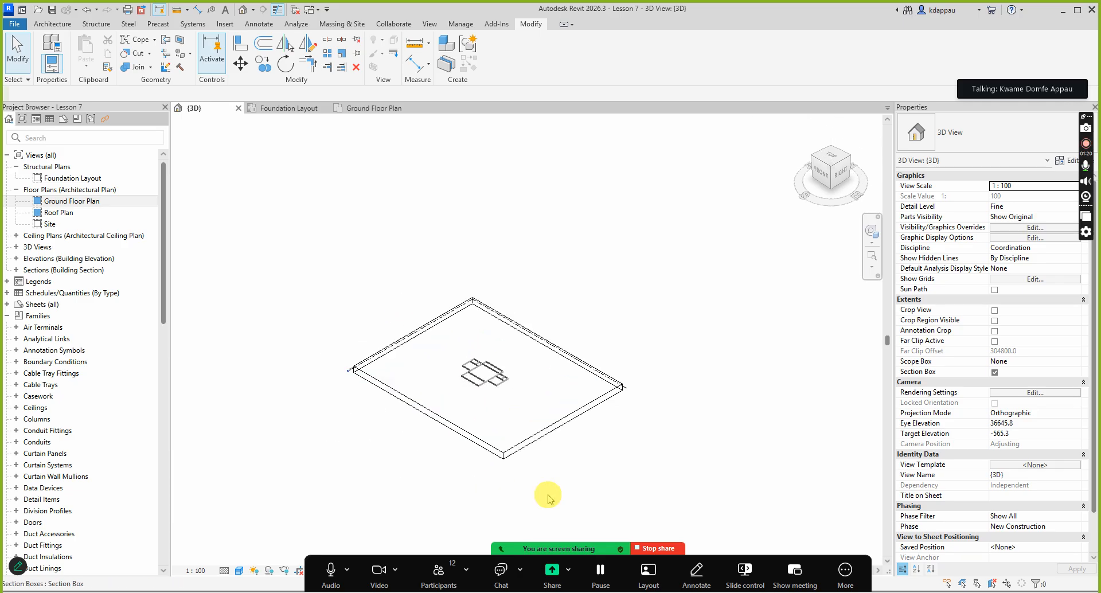
{"action": "left_click", "coordinate": [995, 372]}
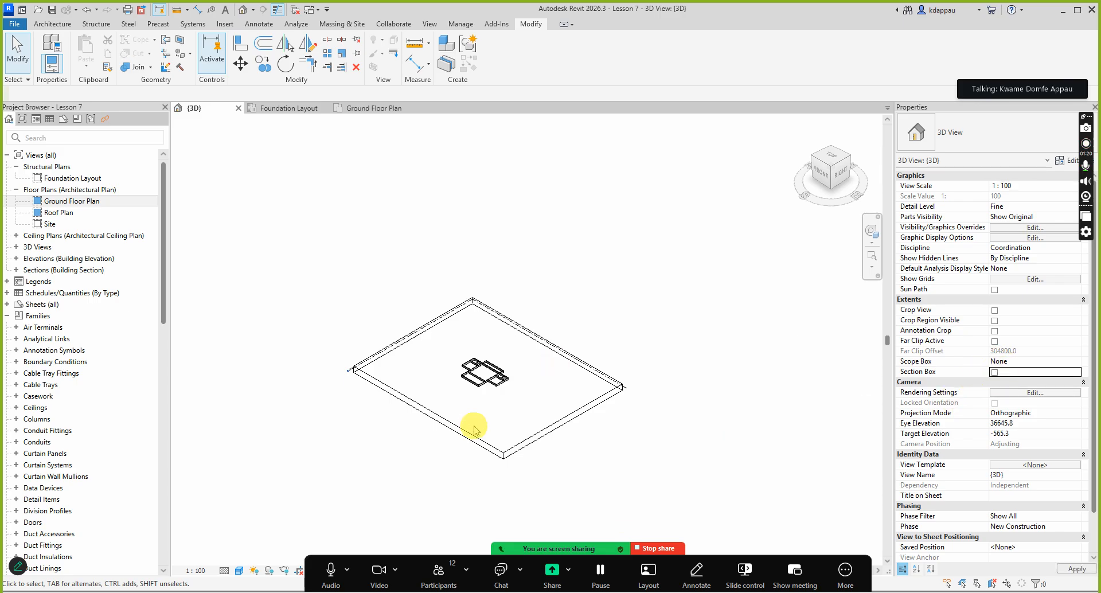
Step: Select the 125mm external foundation wall below the small front opening to inspect its properties
{"action": "scroll", "coordinate": [479, 367], "scroll_direction": "up", "scroll_amount": 5}
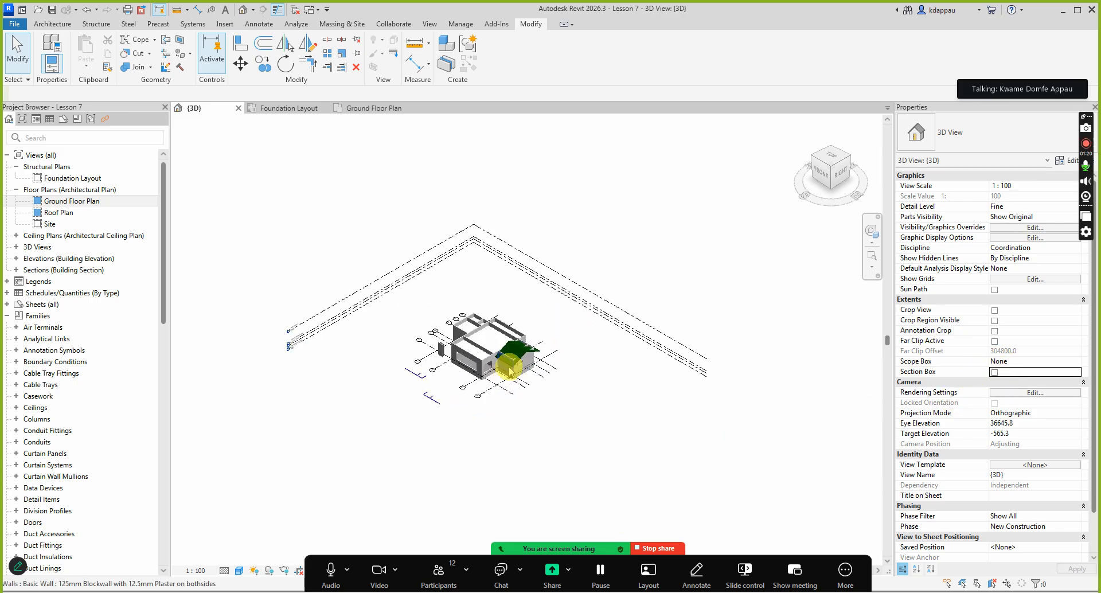
{"action": "scroll", "coordinate": [481, 331], "scroll_direction": "up", "scroll_amount": 4}
{"action": "scroll", "coordinate": [438, 344], "scroll_direction": "down", "scroll_amount": 1}
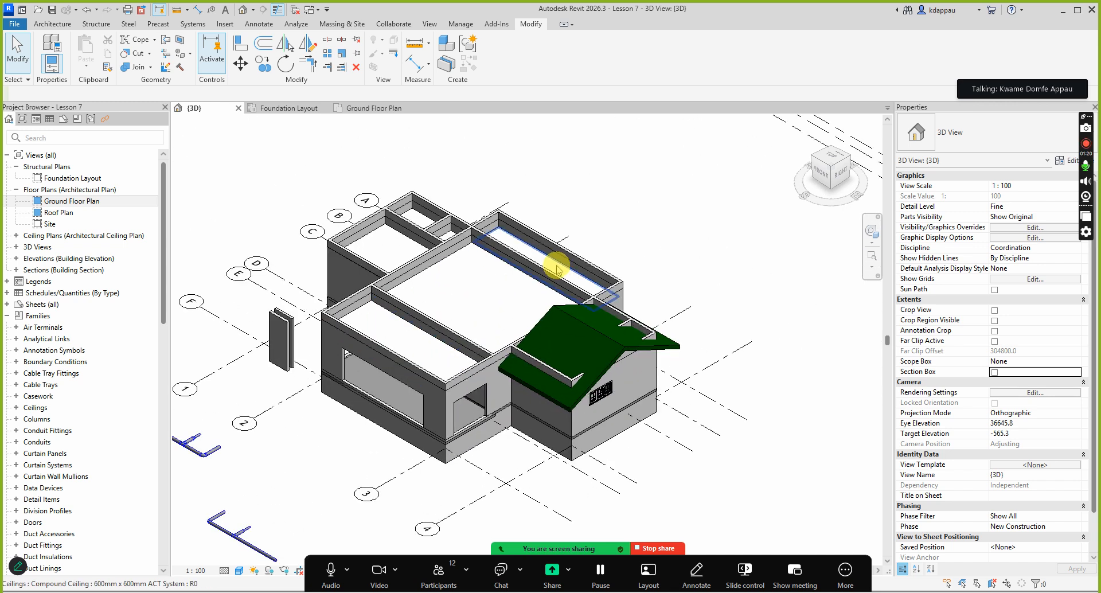
{"action": "scroll", "coordinate": [469, 445], "scroll_direction": "up", "scroll_amount": 3}
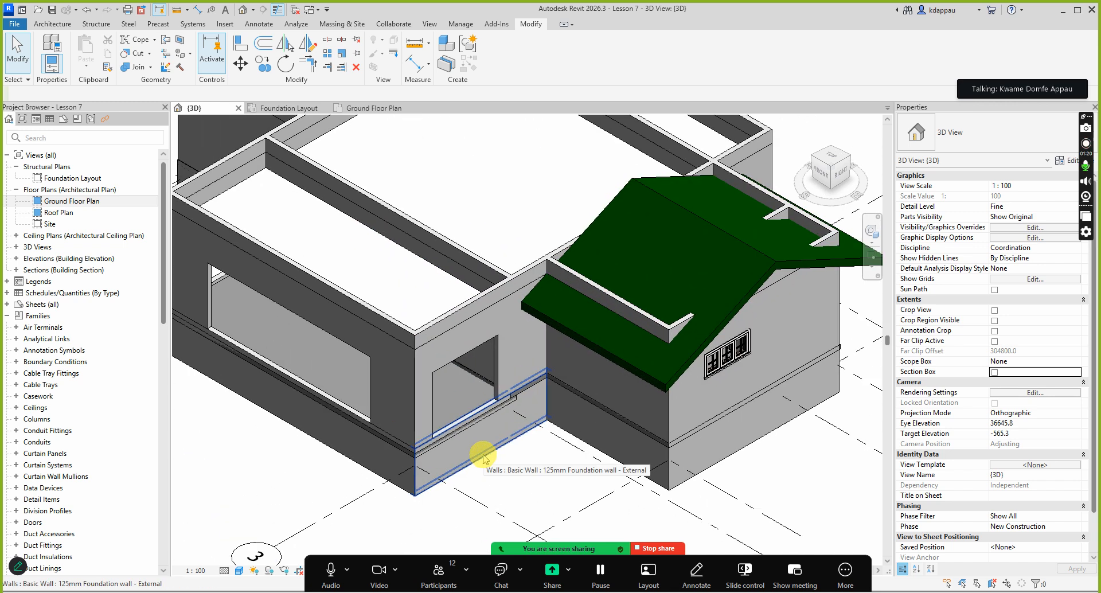
{"action": "left_click", "coordinate": [483, 458]}
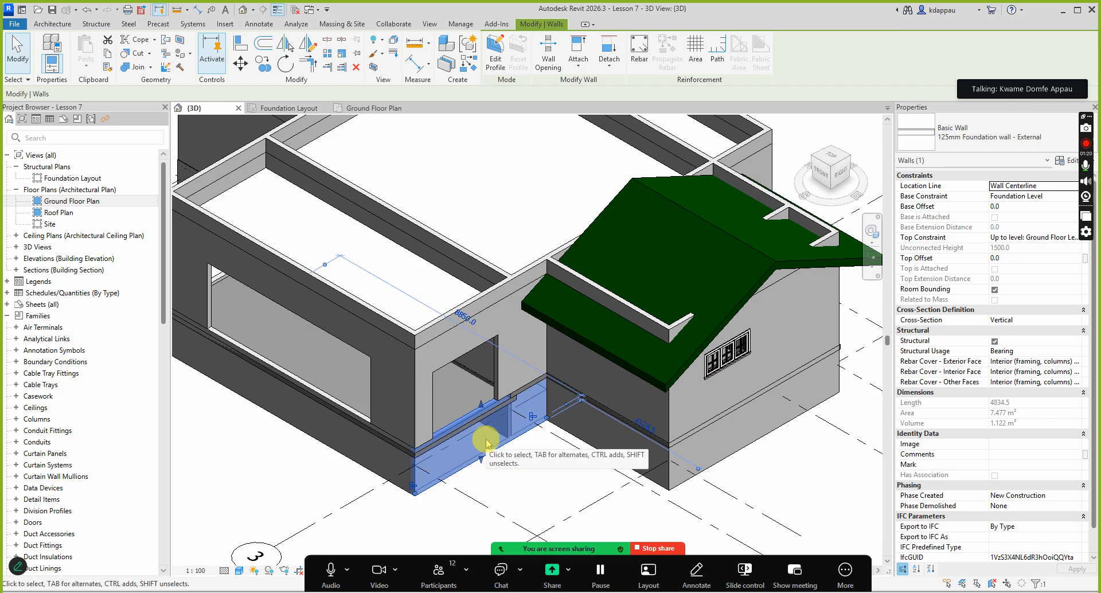
Step: Select the 50mm Mortar Screed floor inside the front room and examine its edge at the corner opening
{"action": "left_click", "coordinate": [464, 374]}
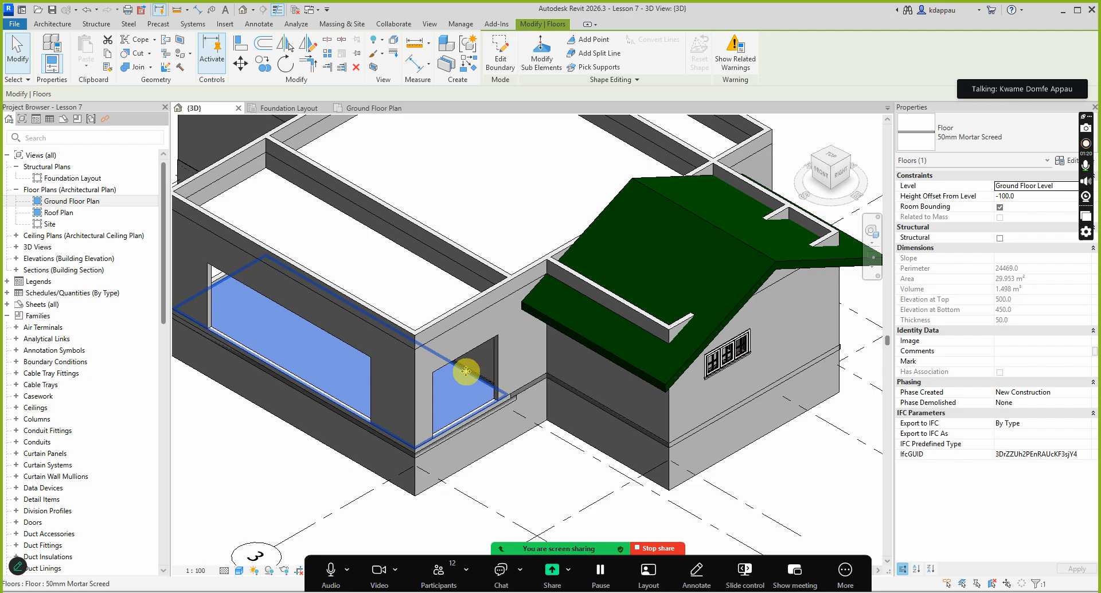
{"action": "scroll", "coordinate": [498, 413], "scroll_direction": "up", "scroll_amount": 3}
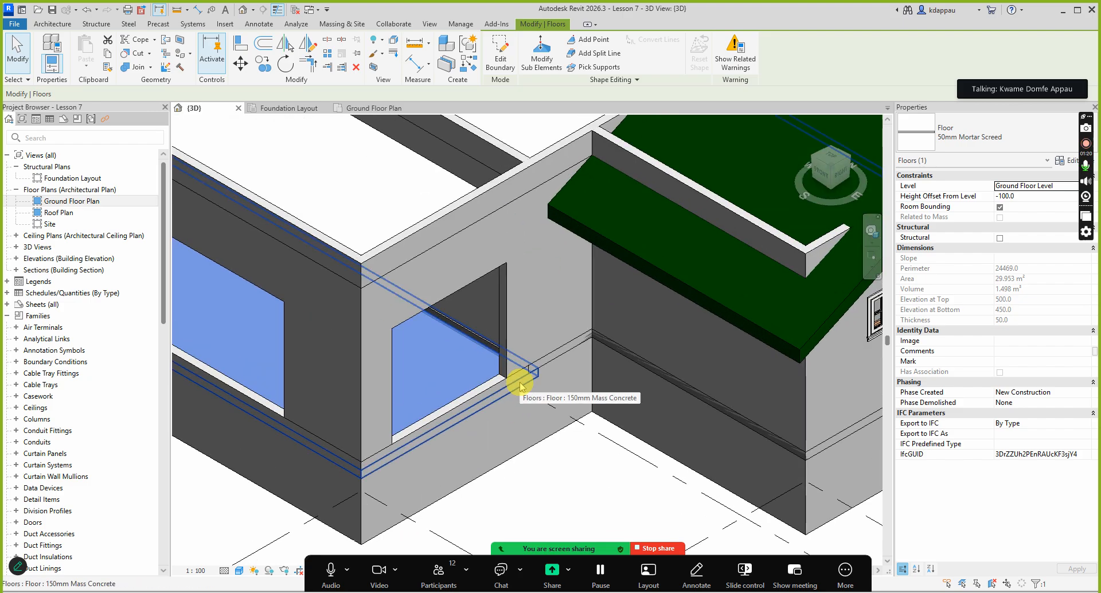
{"action": "scroll", "coordinate": [456, 374], "scroll_direction": "down", "scroll_amount": 2}
{"action": "scroll", "coordinate": [458, 356], "scroll_direction": "up", "scroll_amount": 3}
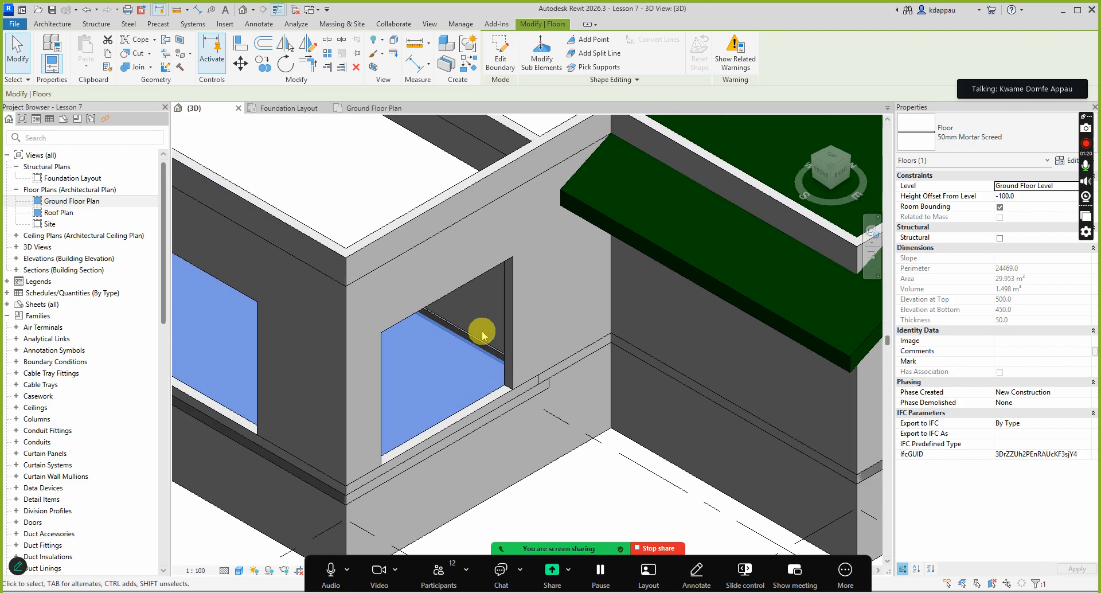
{"action": "scroll", "coordinate": [477, 410], "scroll_direction": "down", "scroll_amount": 1}
{"action": "scroll", "coordinate": [476, 411], "scroll_direction": "down", "scroll_amount": 2}
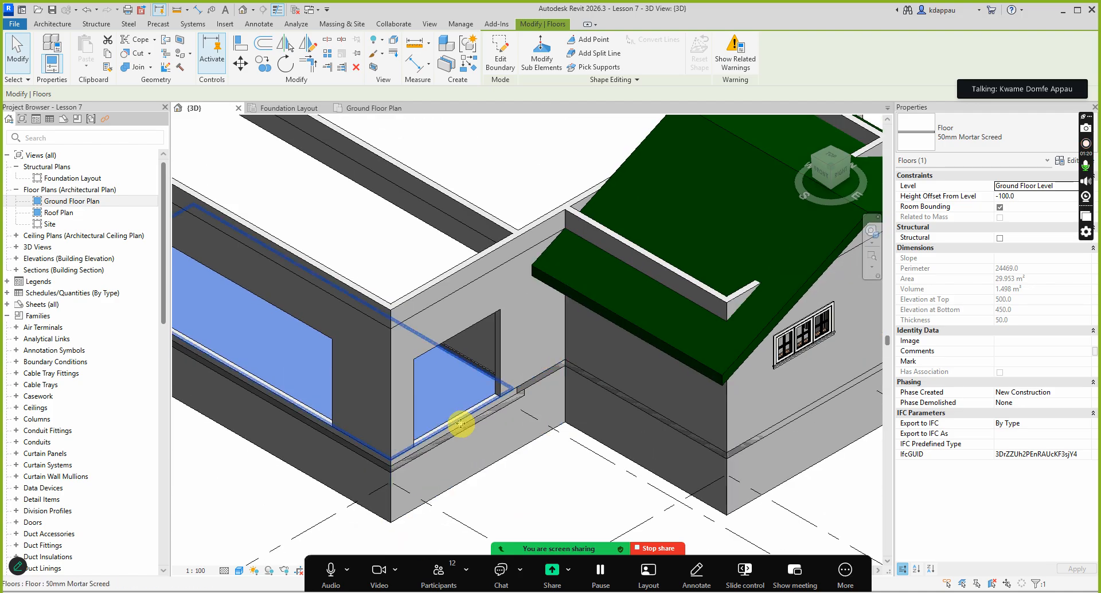
Step: Clear the floor selection, show the 3D view's hidden elements with Reveal Hidden Elements, and dismiss the save reminder without saving
{"action": "scroll", "coordinate": [455, 427], "scroll_direction": "down", "scroll_amount": 5}
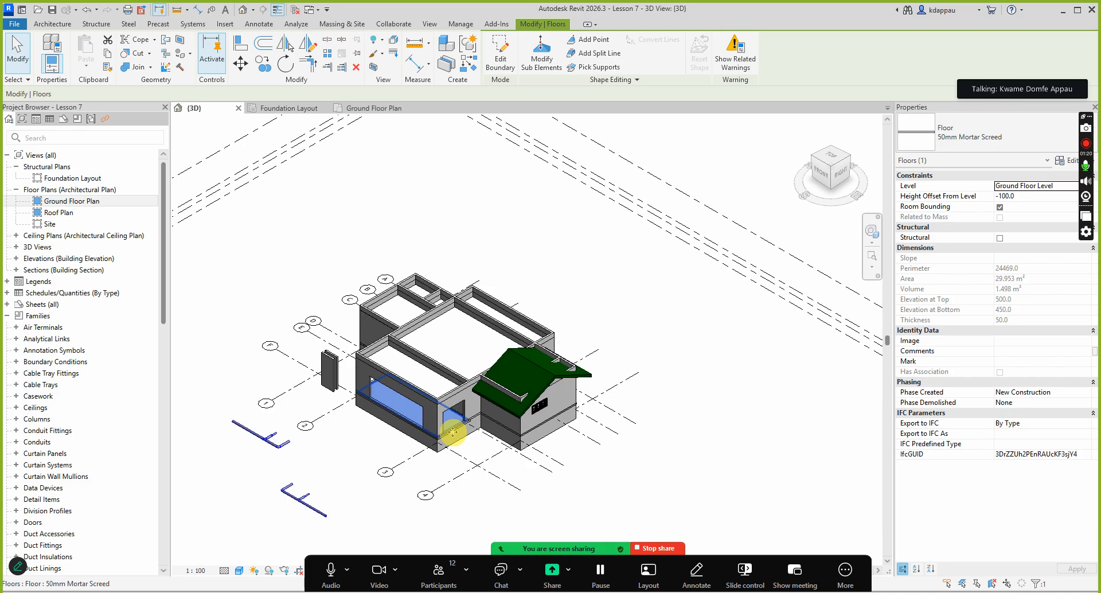
{"action": "scroll", "coordinate": [483, 406], "scroll_direction": "down", "scroll_amount": 1}
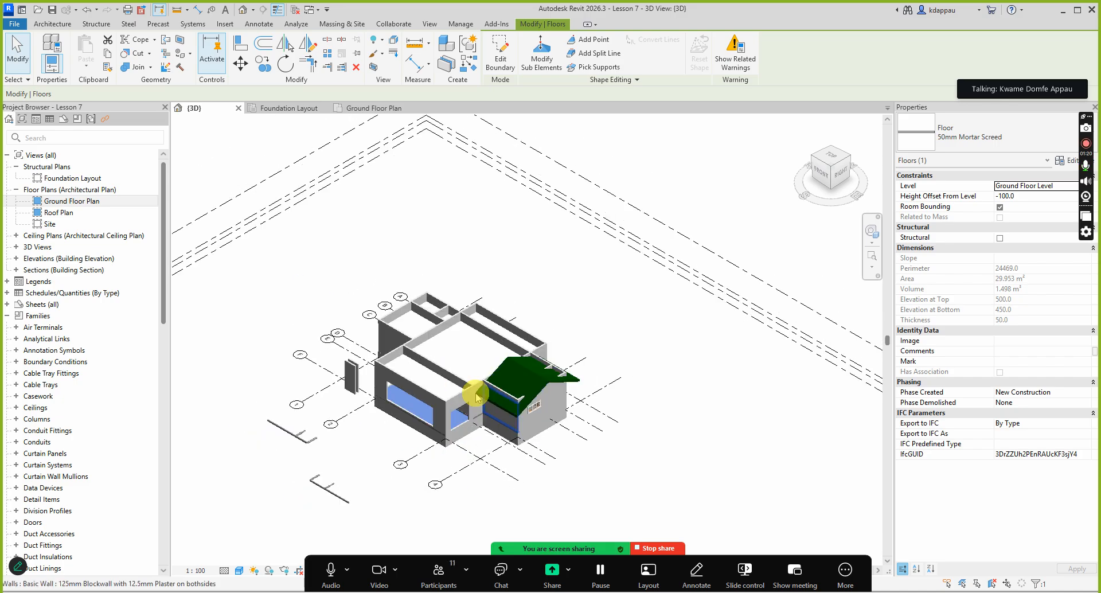
{"action": "left_click", "coordinate": [316, 537]}
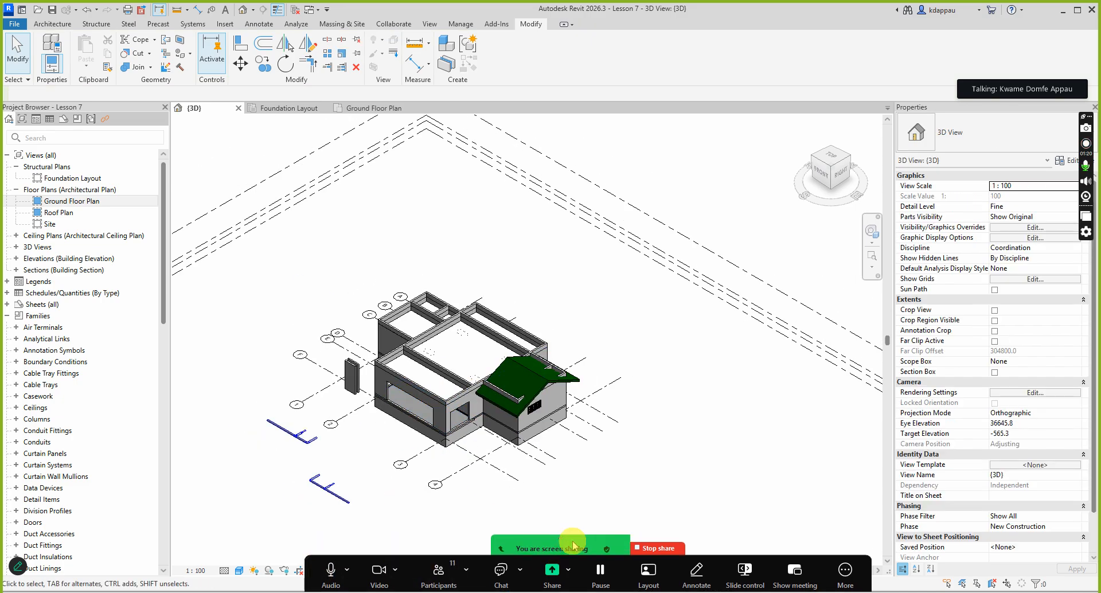
{"action": "left_click", "coordinate": [358, 571]}
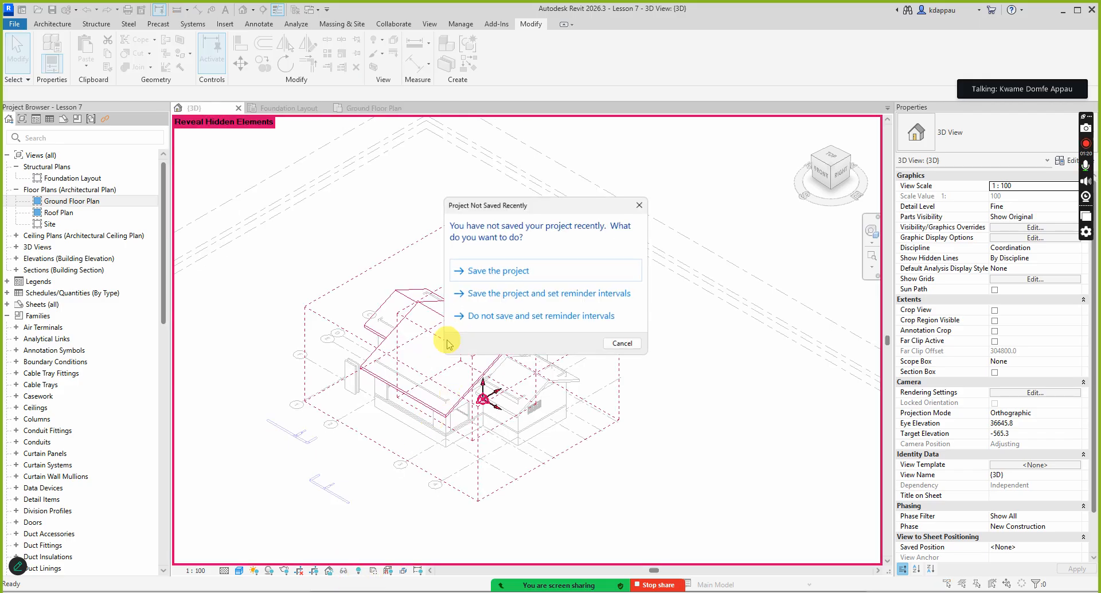
{"action": "left_click", "coordinate": [624, 345]}
Step: Unhide the large main roof and the smaller rear roof in the 3D view, and leave Reveal Hidden Elements mode
{"action": "scroll", "coordinate": [435, 309], "scroll_direction": "up", "scroll_amount": 5}
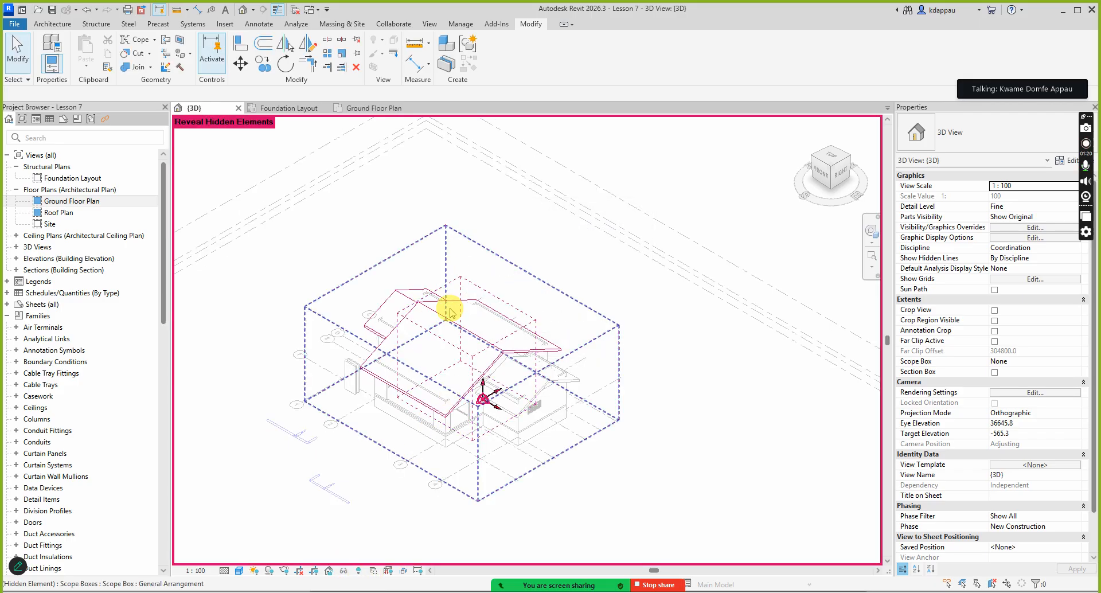
{"action": "left_click", "coordinate": [417, 320]}
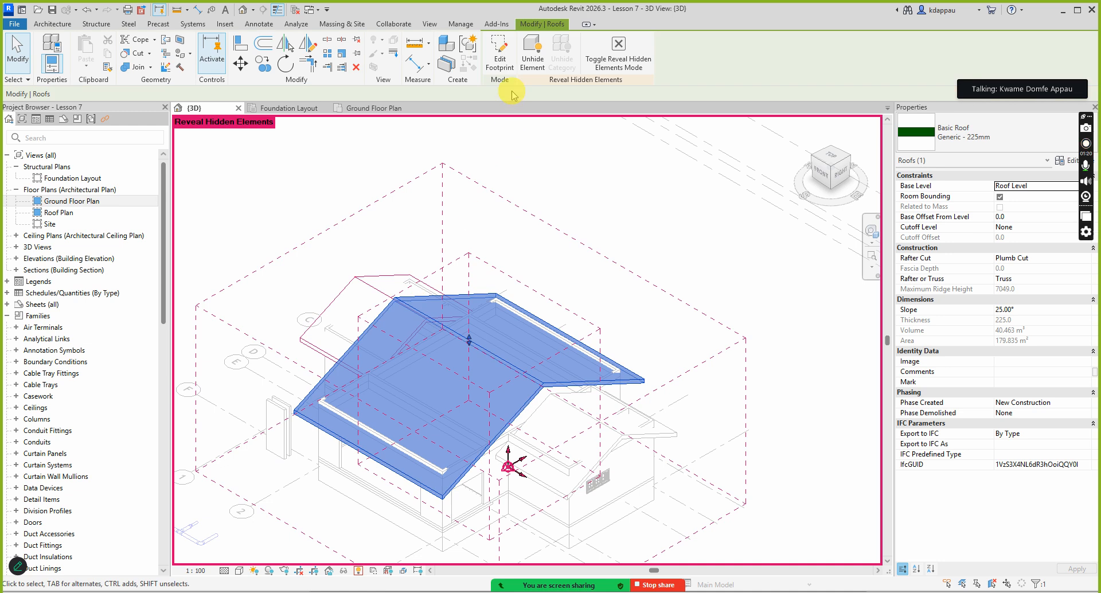
{"action": "left_click", "coordinate": [390, 282]}
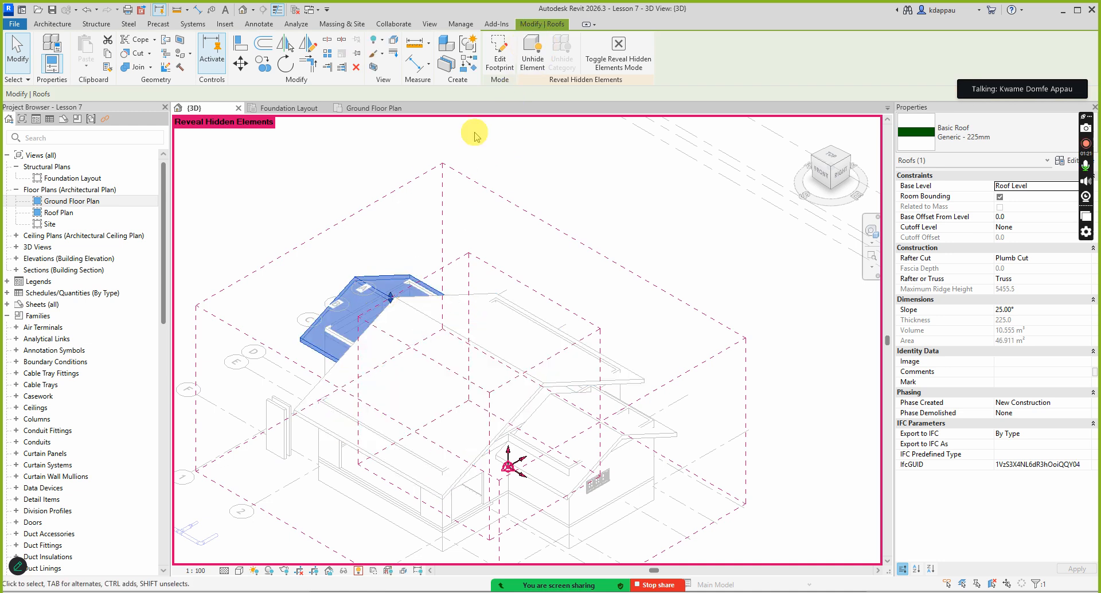
{"action": "left_click", "coordinate": [531, 48]}
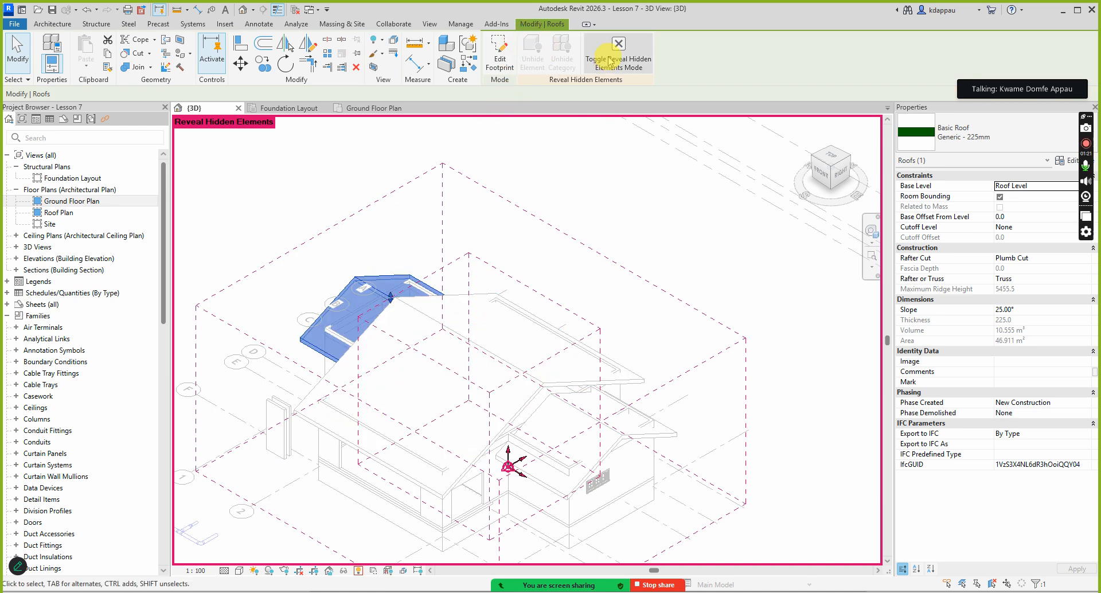
{"action": "left_click", "coordinate": [335, 250]}
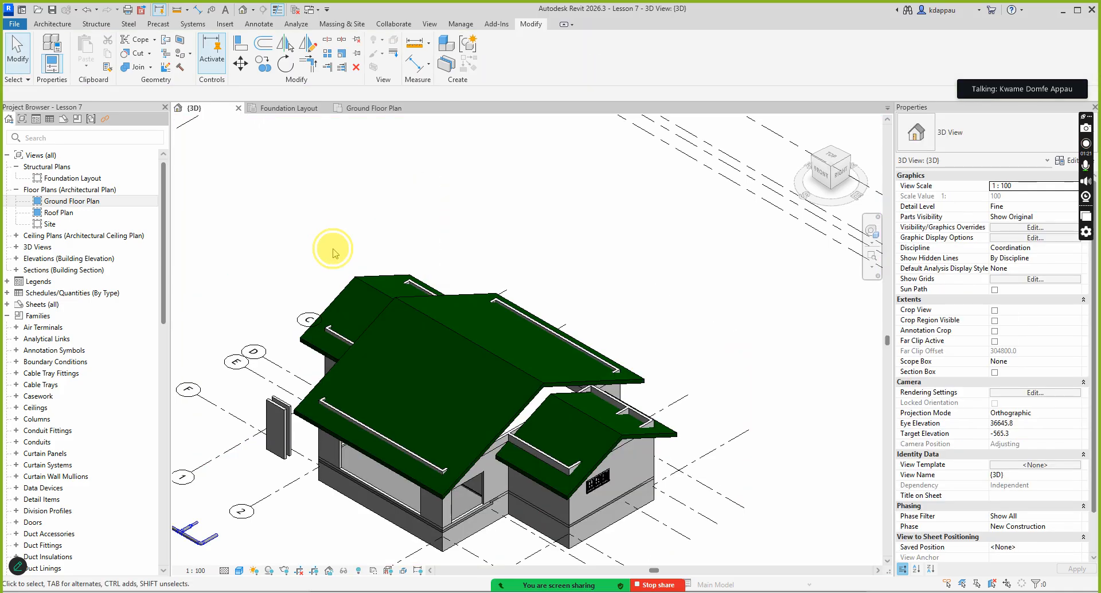
Step: Examine the fully roofed building from its front-right and front-left corners, including the junction between the main roof and the lower roof
{"action": "scroll", "coordinate": [357, 270], "scroll_direction": "down", "scroll_amount": 2}
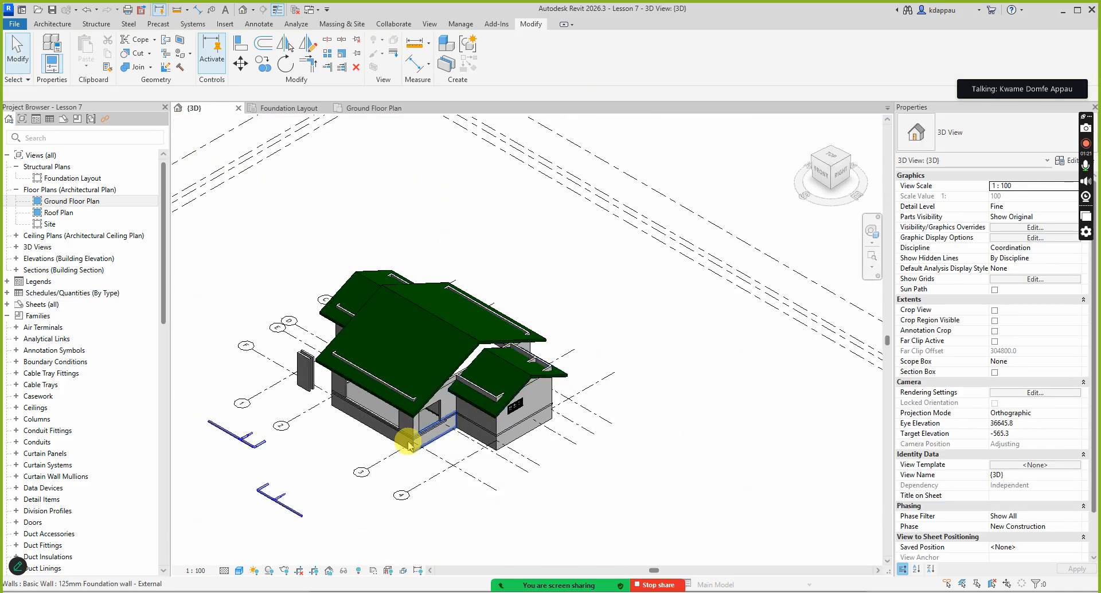
{"action": "scroll", "coordinate": [396, 442], "scroll_direction": "up", "scroll_amount": 2}
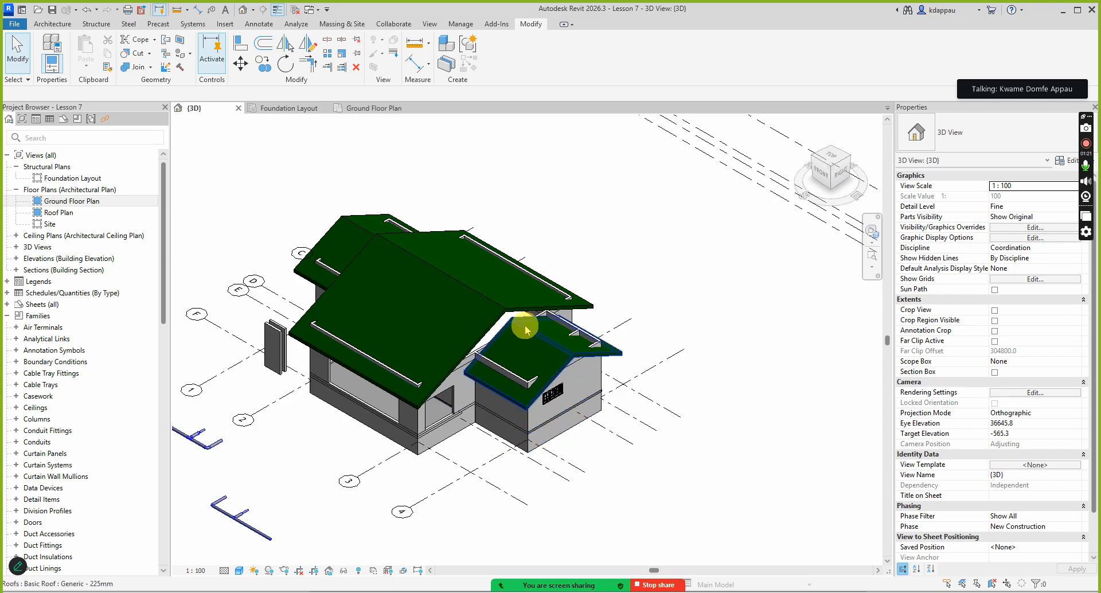
{"action": "scroll", "coordinate": [479, 397], "scroll_direction": "up", "scroll_amount": 2}
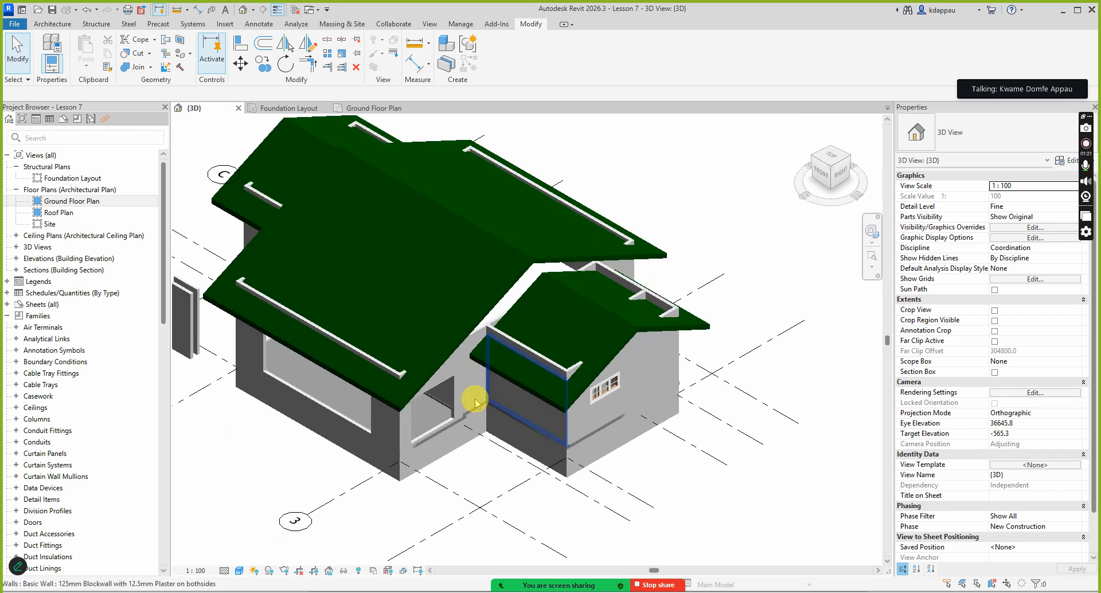
{"action": "left_click", "coordinate": [812, 163]}
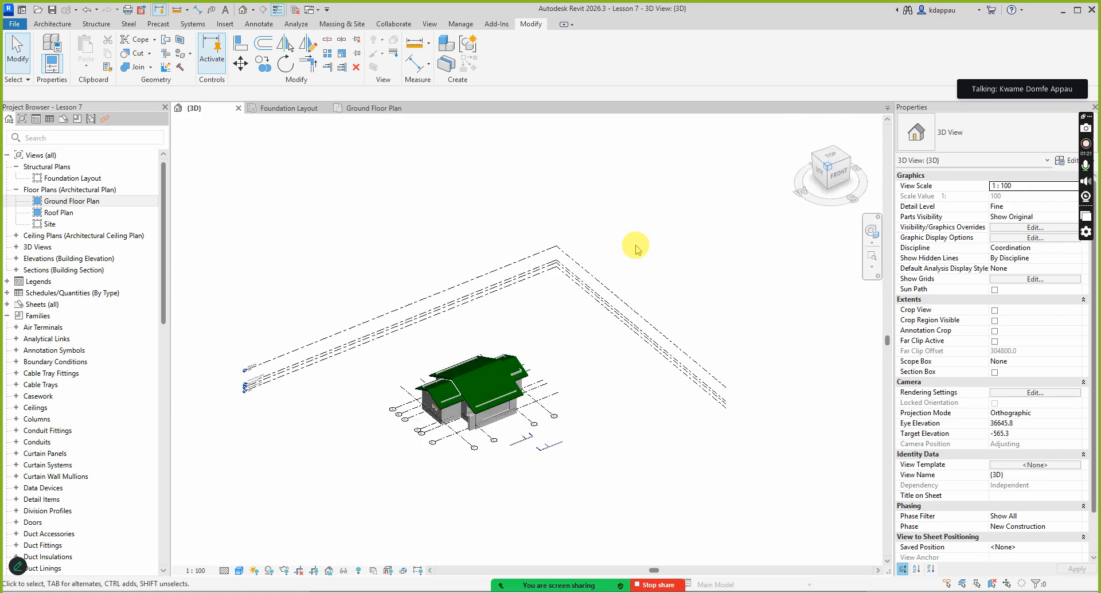
{"action": "scroll", "coordinate": [469, 406], "scroll_direction": "up", "scroll_amount": 6}
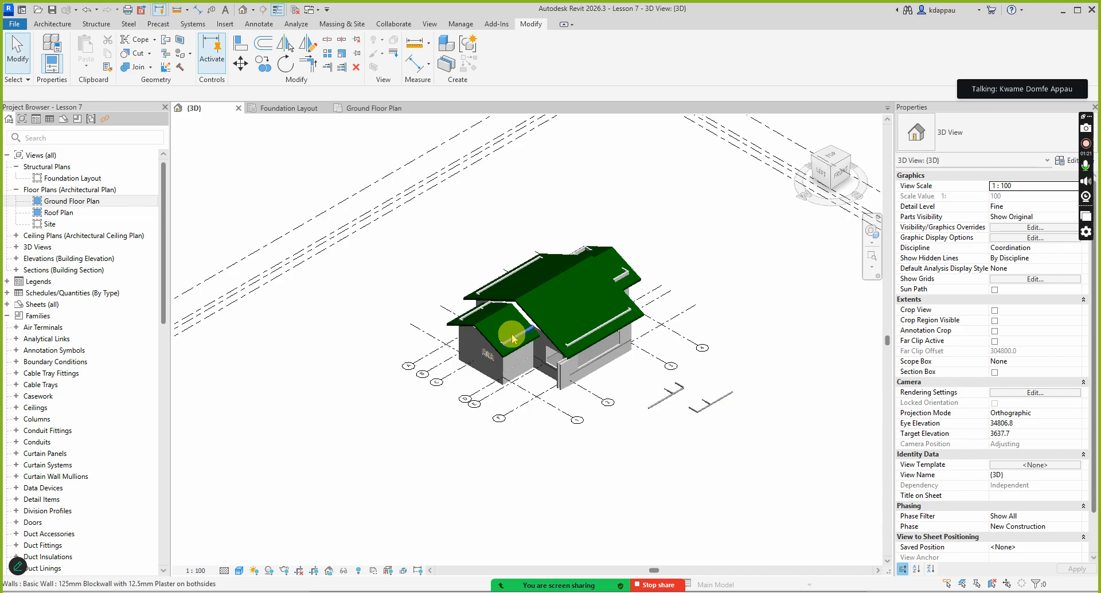
{"action": "scroll", "coordinate": [386, 405], "scroll_direction": "down", "scroll_amount": 4}
{"action": "scroll", "coordinate": [566, 386], "scroll_direction": "up", "scroll_amount": 4}
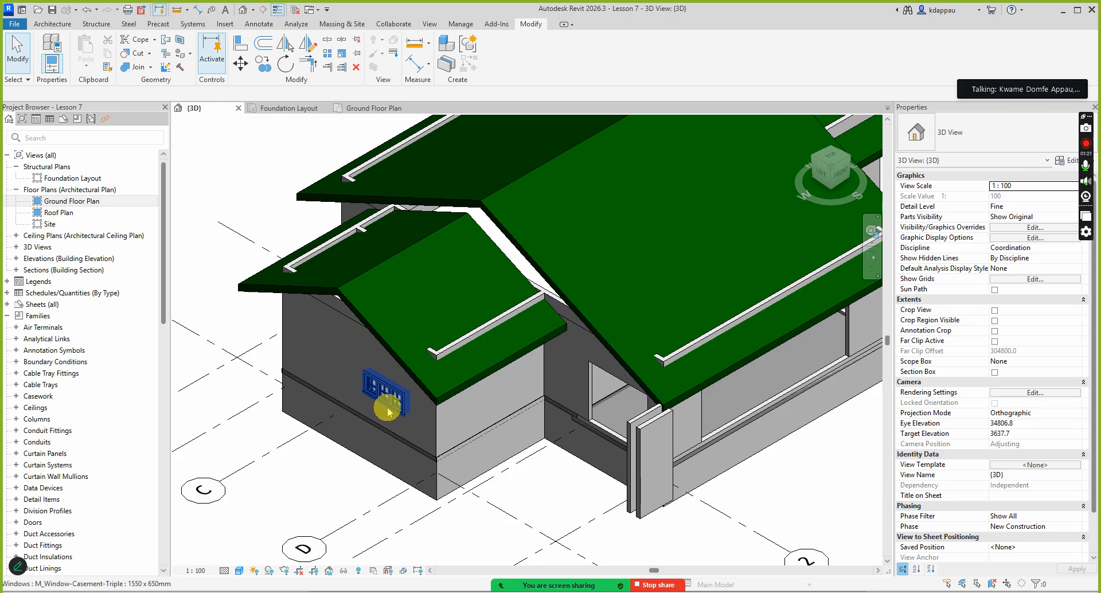
{"action": "scroll", "coordinate": [387, 408], "scroll_direction": "down", "scroll_amount": 5}
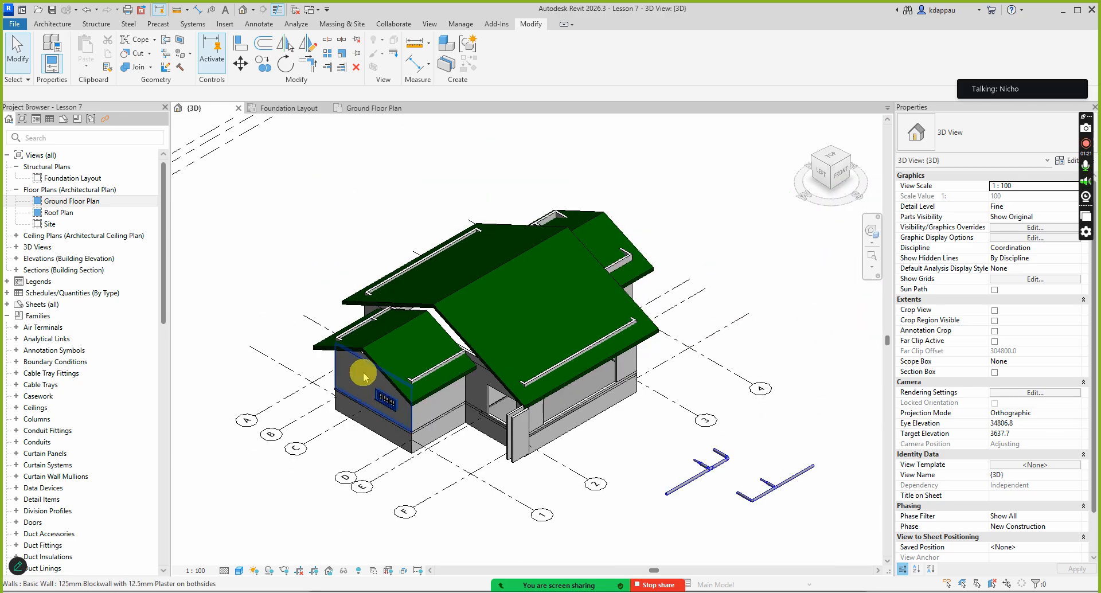
{"action": "left_click", "coordinate": [280, 267]}
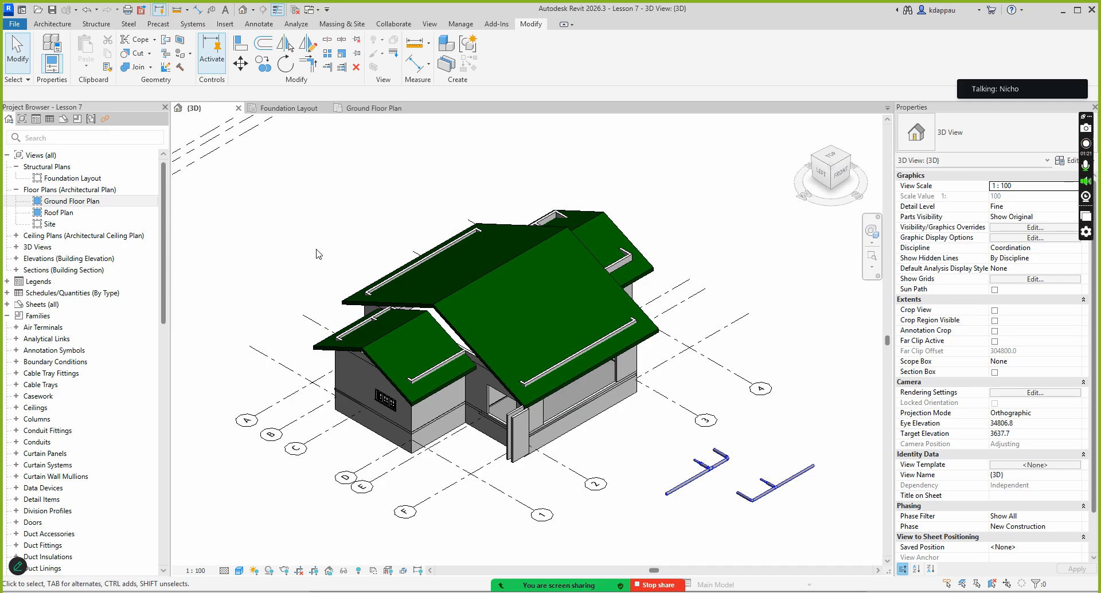
{"action": "scroll", "coordinate": [321, 289], "scroll_direction": "up", "scroll_amount": 1}
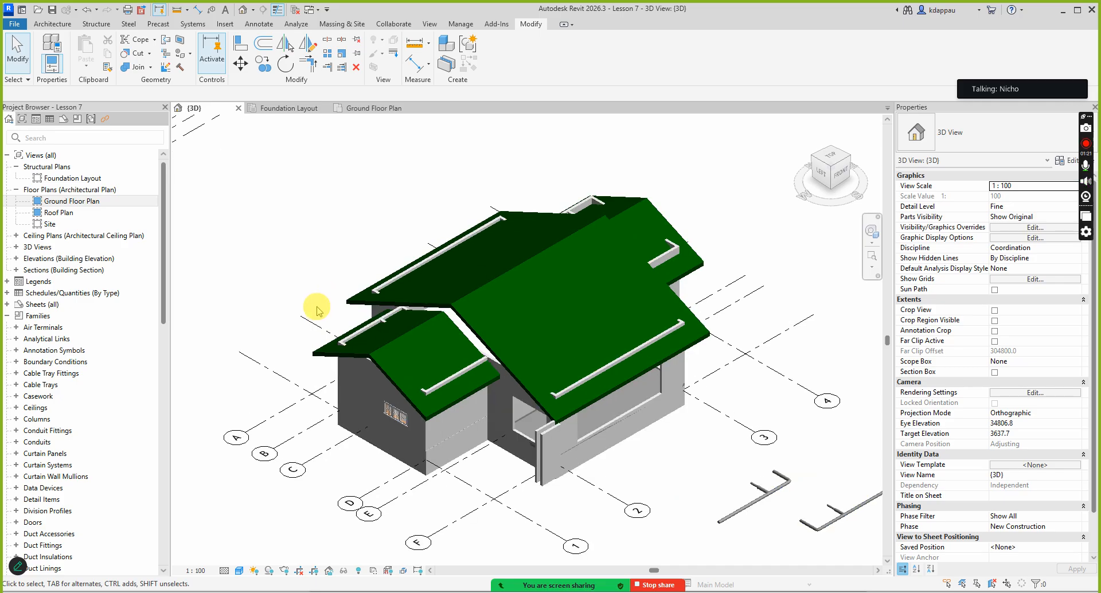
{"action": "scroll", "coordinate": [698, 297], "scroll_direction": "up", "scroll_amount": 3}
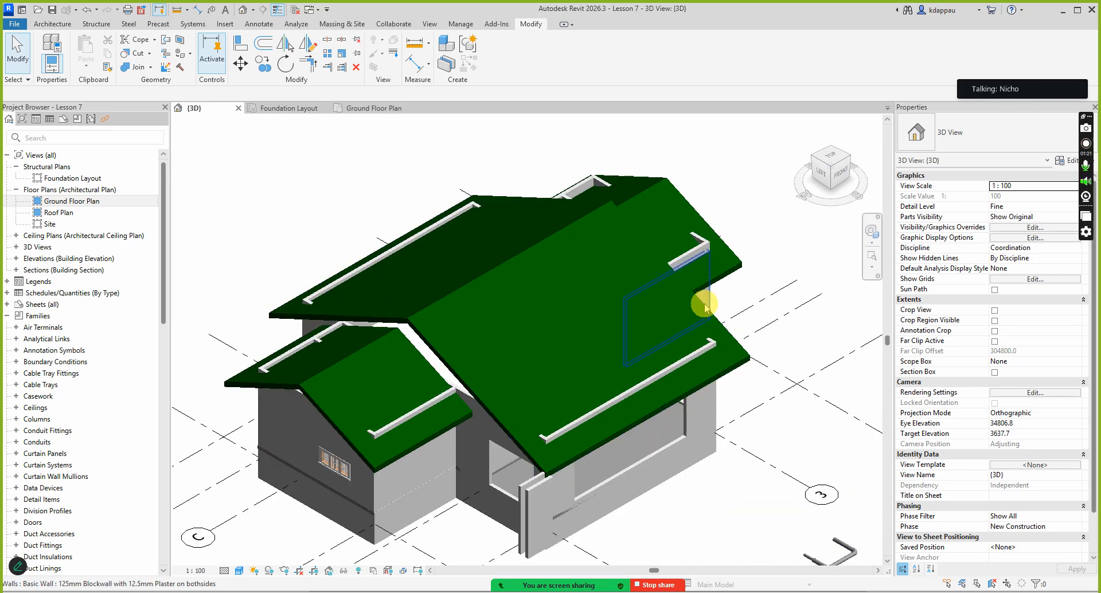
{"action": "left_click", "coordinate": [308, 215]}
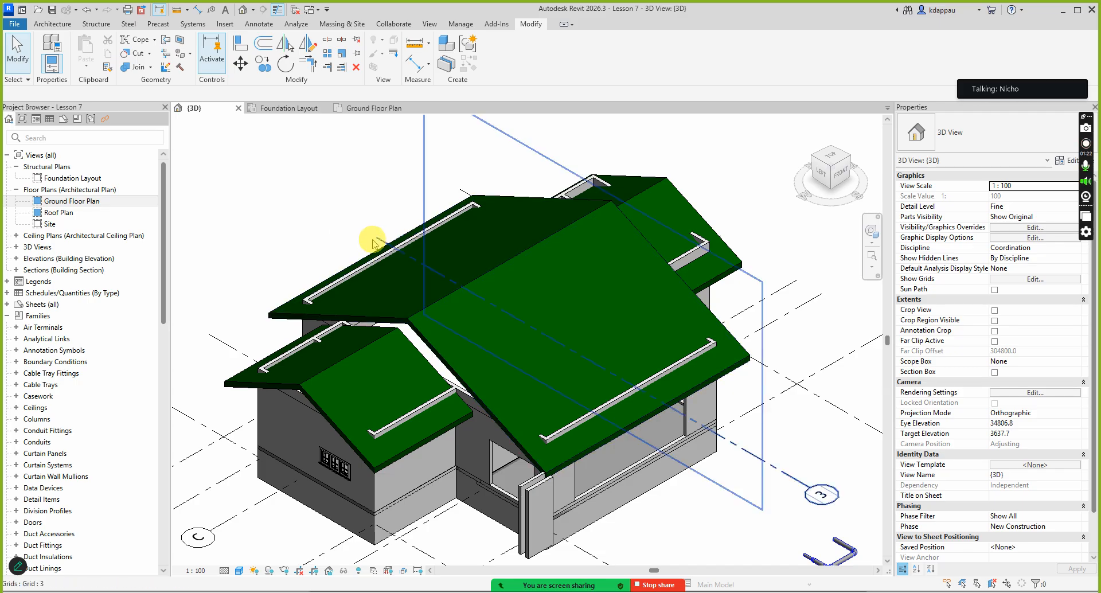
{"action": "scroll", "coordinate": [373, 241], "scroll_direction": "down", "scroll_amount": 1}
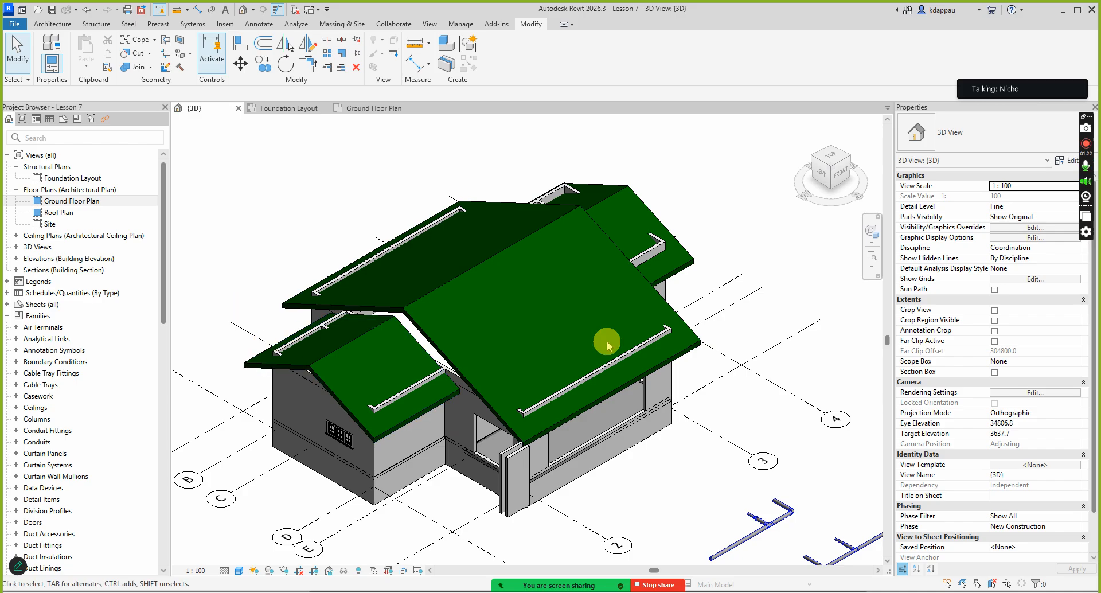
Step: Return to the front-right view of the building and undo the unhiding of the two roofs and the Reveal Hidden Elements mode
{"action": "left_click", "coordinate": [848, 160]}
{"action": "scroll", "coordinate": [504, 350], "scroll_direction": "up", "scroll_amount": 5}
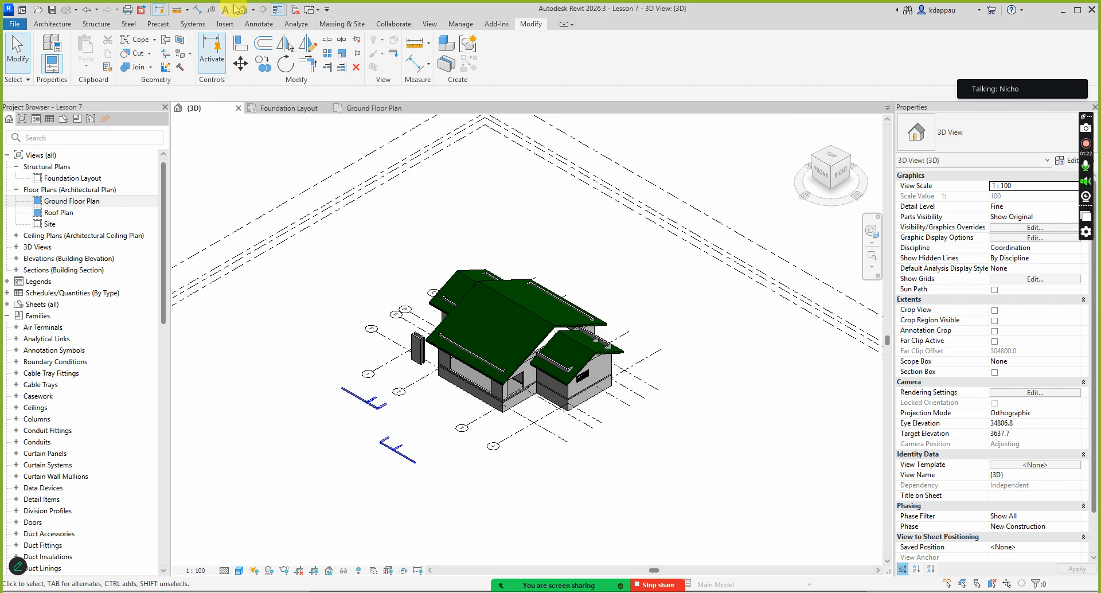
{"action": "left_click", "coordinate": [87, 15]}
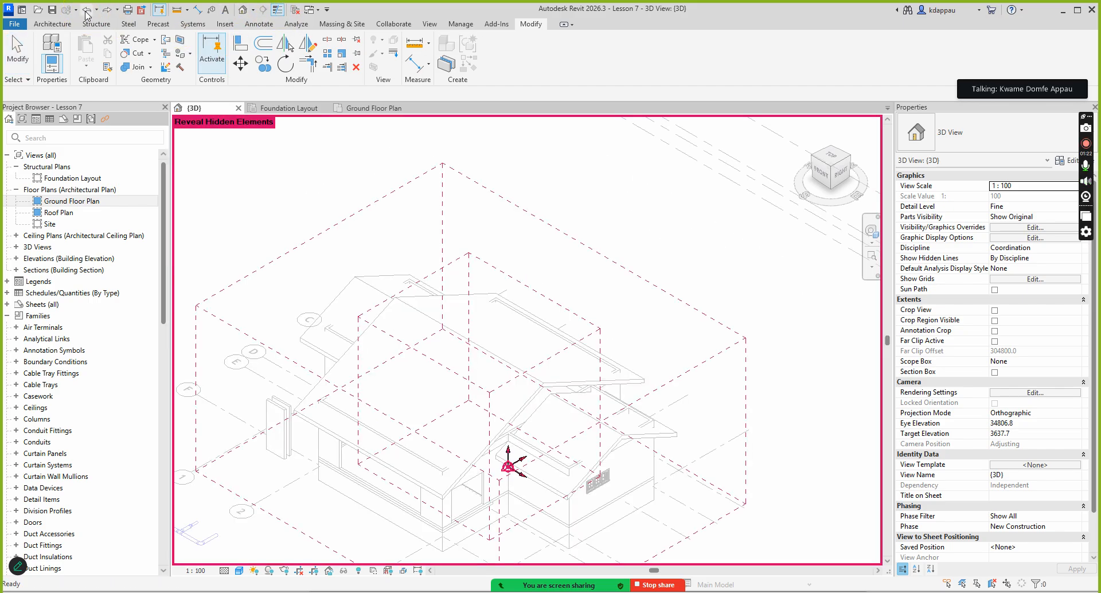
{"action": "left_click", "coordinate": [87, 15]}
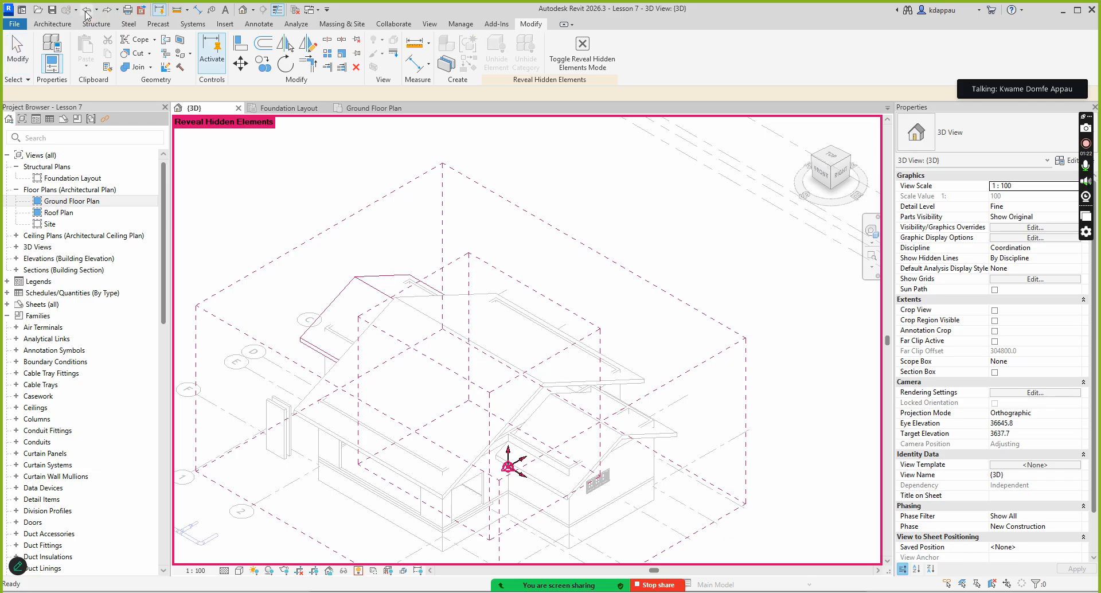
{"action": "left_click", "coordinate": [85, 10]}
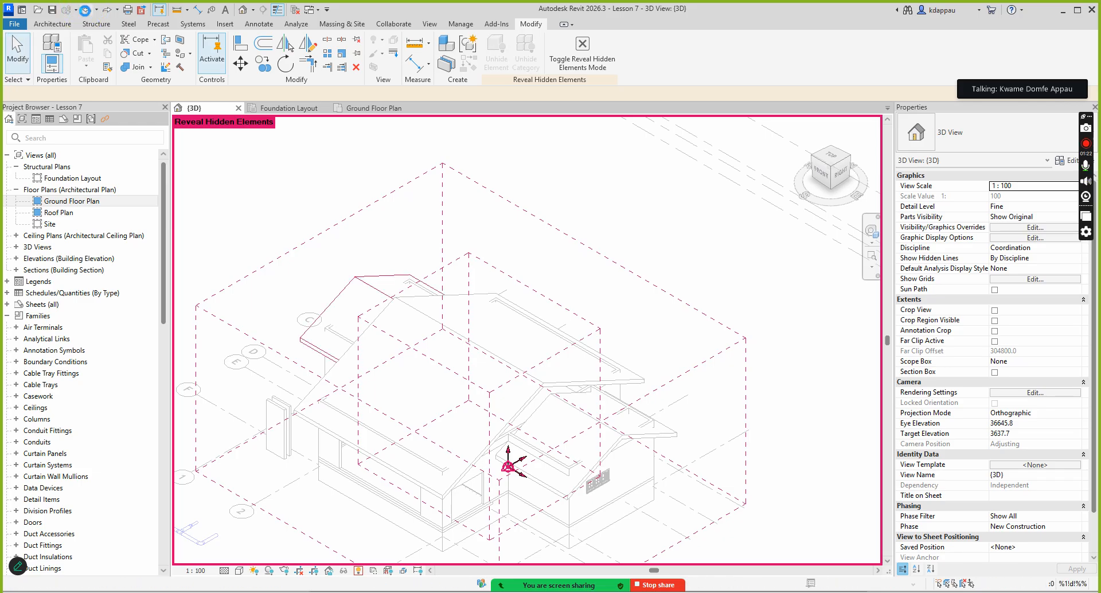
{"action": "left_click", "coordinate": [87, 15]}
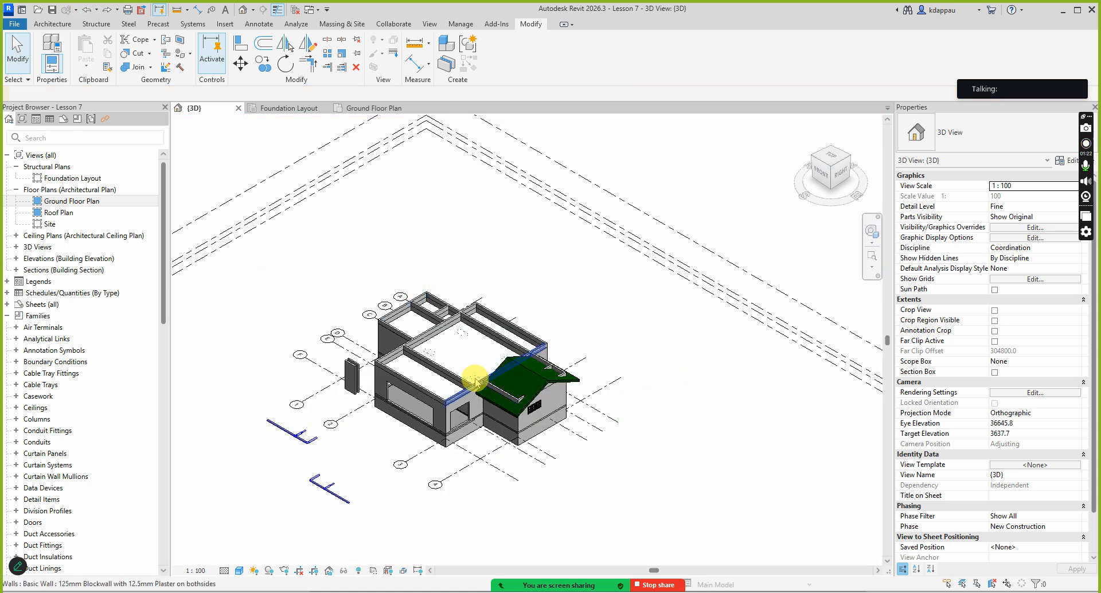
Step: Examine the wall layout of the unroofed rooms and the remaining small roof at the front of the building
{"action": "scroll", "coordinate": [475, 381], "scroll_direction": "up", "scroll_amount": 6}
{"action": "scroll", "coordinate": [272, 390], "scroll_direction": "down", "scroll_amount": 1}
{"action": "scroll", "coordinate": [448, 368], "scroll_direction": "down", "scroll_amount": 2}
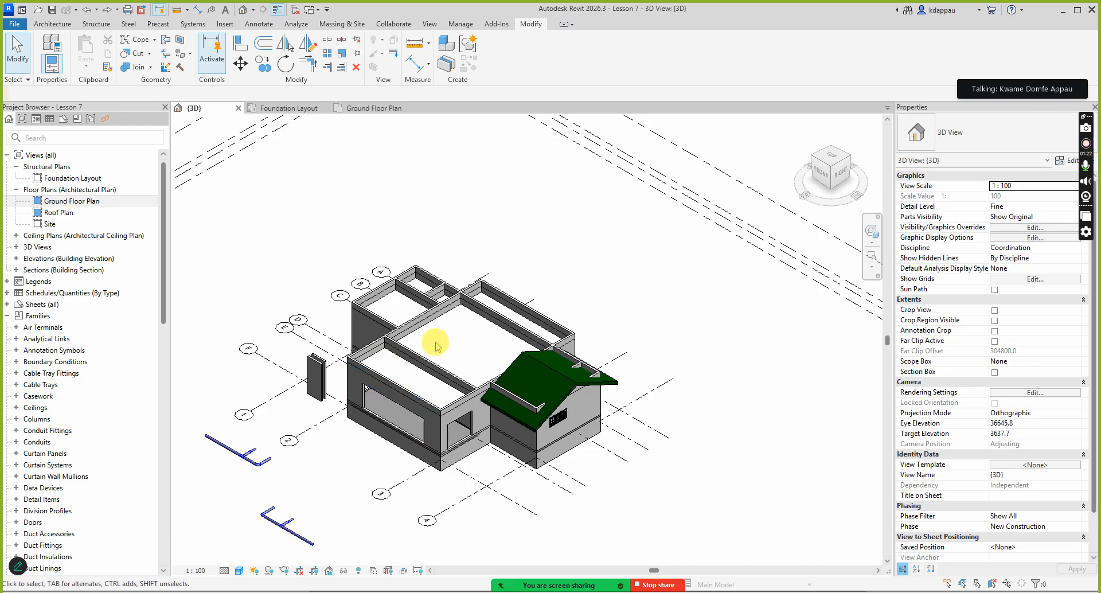
{"action": "scroll", "coordinate": [432, 341], "scroll_direction": "up", "scroll_amount": 2}
{"action": "scroll", "coordinate": [447, 313], "scroll_direction": "up", "scroll_amount": 3}
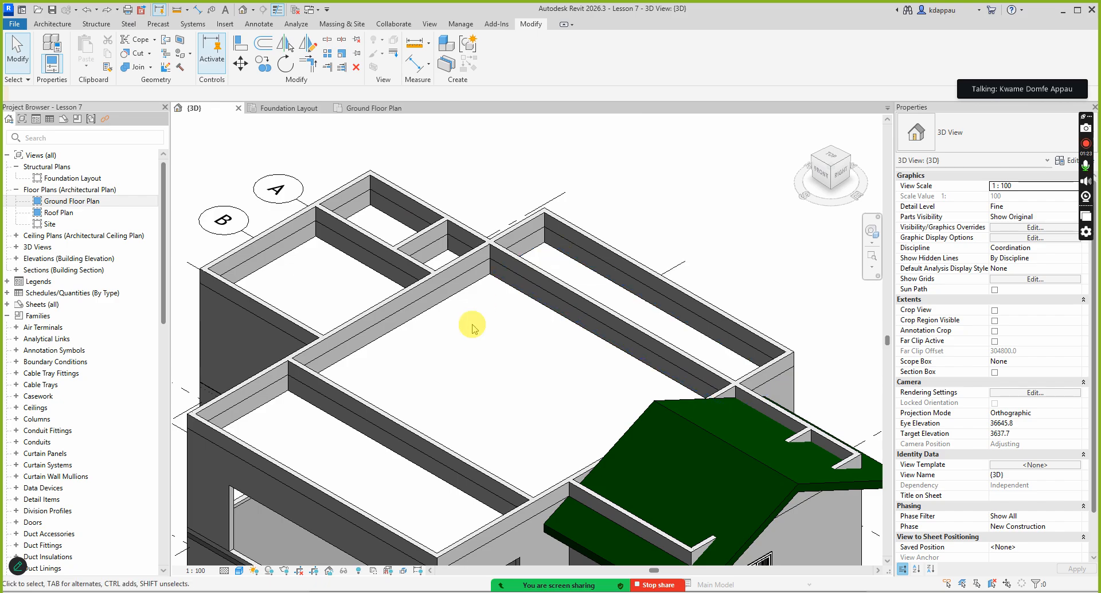
{"action": "scroll", "coordinate": [465, 319], "scroll_direction": "down", "scroll_amount": 5}
{"action": "scroll", "coordinate": [461, 344], "scroll_direction": "down", "scroll_amount": 2}
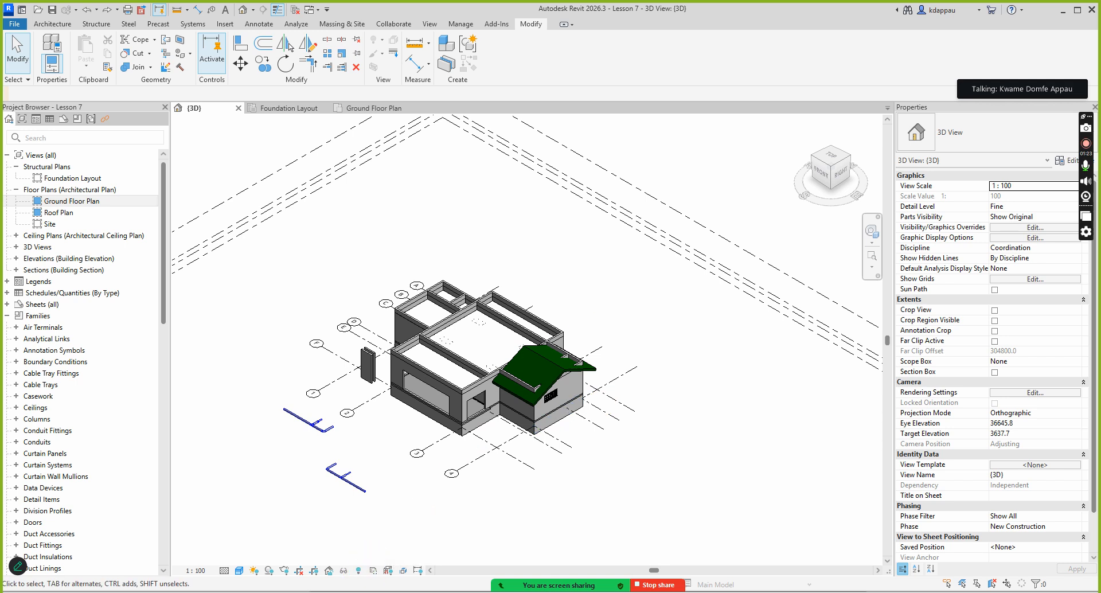
Step: Magnify the screen to 200% with Magnifier and turn on Reveal Hidden Elements for the 3D view
{"action": "key", "text": "super+plus"}
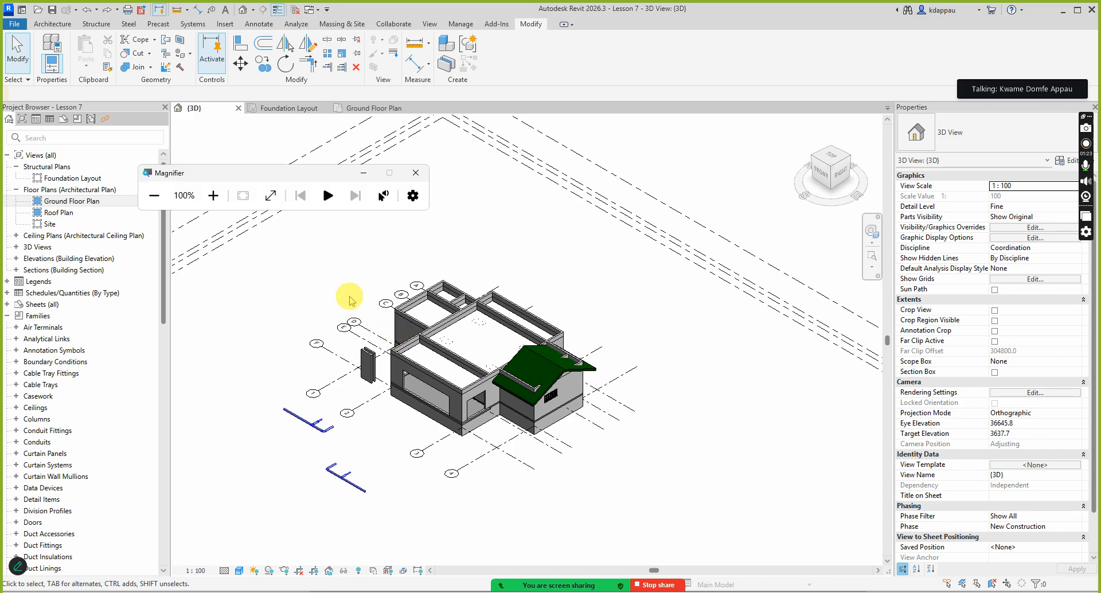
{"action": "left_click", "coordinate": [214, 195]}
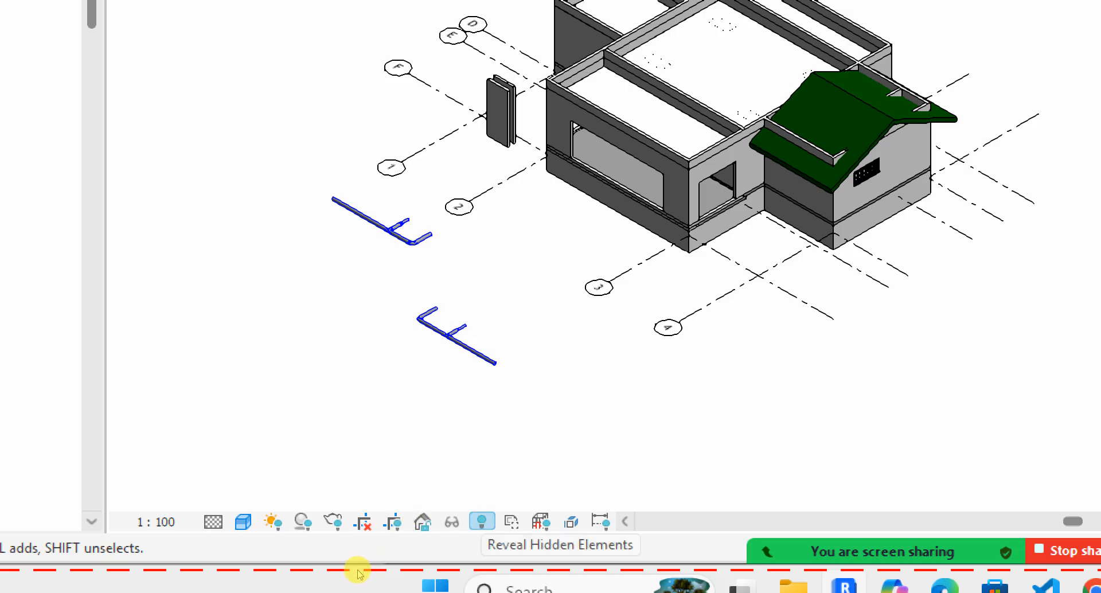
{"action": "left_click", "coordinate": [482, 521]}
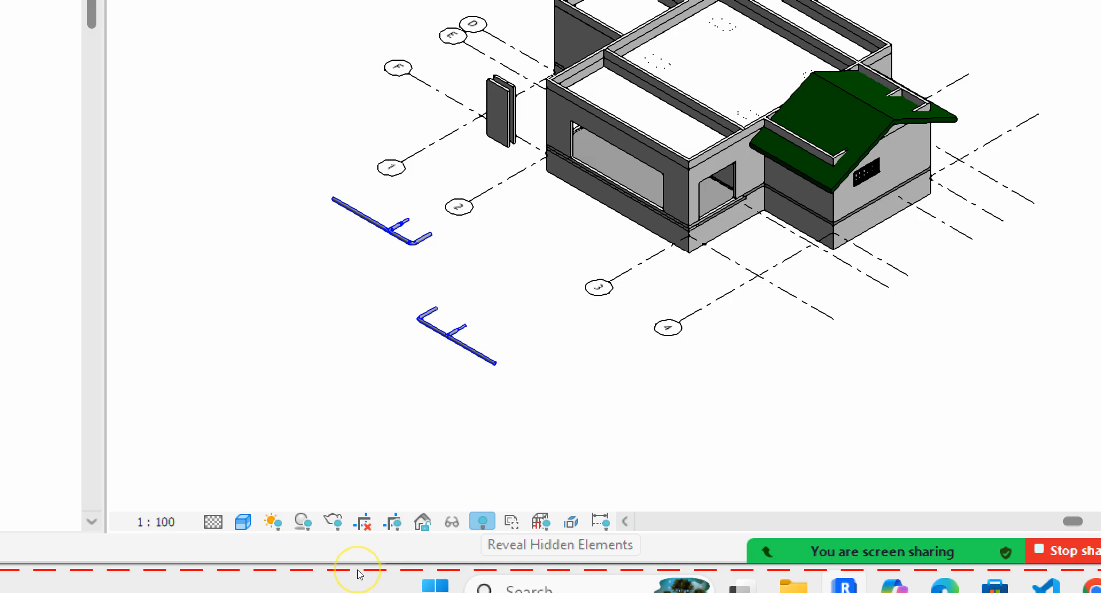
Step: Unhide the smaller rear roof as an element in the 3D view while Reveal Hidden Elements is on
{"action": "scroll", "coordinate": [408, 413], "scroll_direction": "down", "scroll_amount": 3}
{"action": "scroll", "coordinate": [483, 394], "scroll_direction": "up", "scroll_amount": 3}
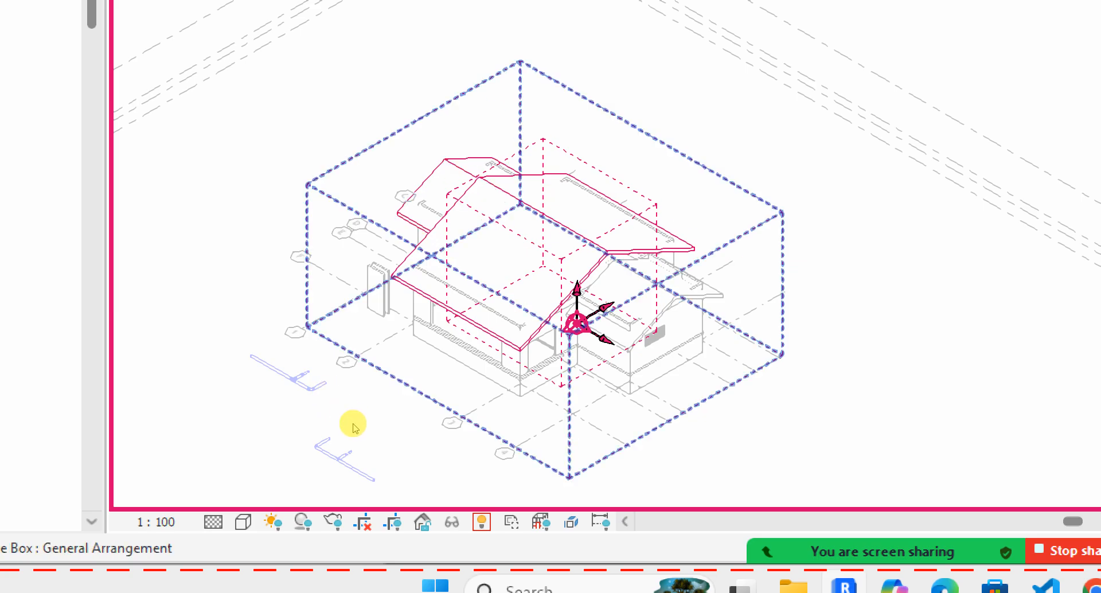
{"action": "left_click", "coordinate": [334, 399]}
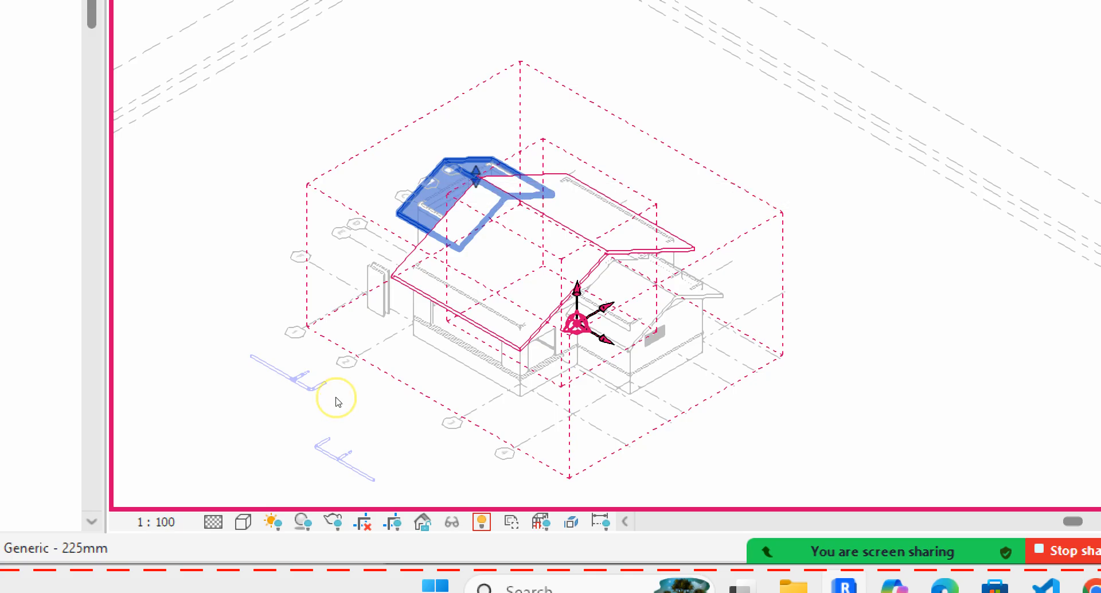
{"action": "right_click", "coordinate": [344, 389]}
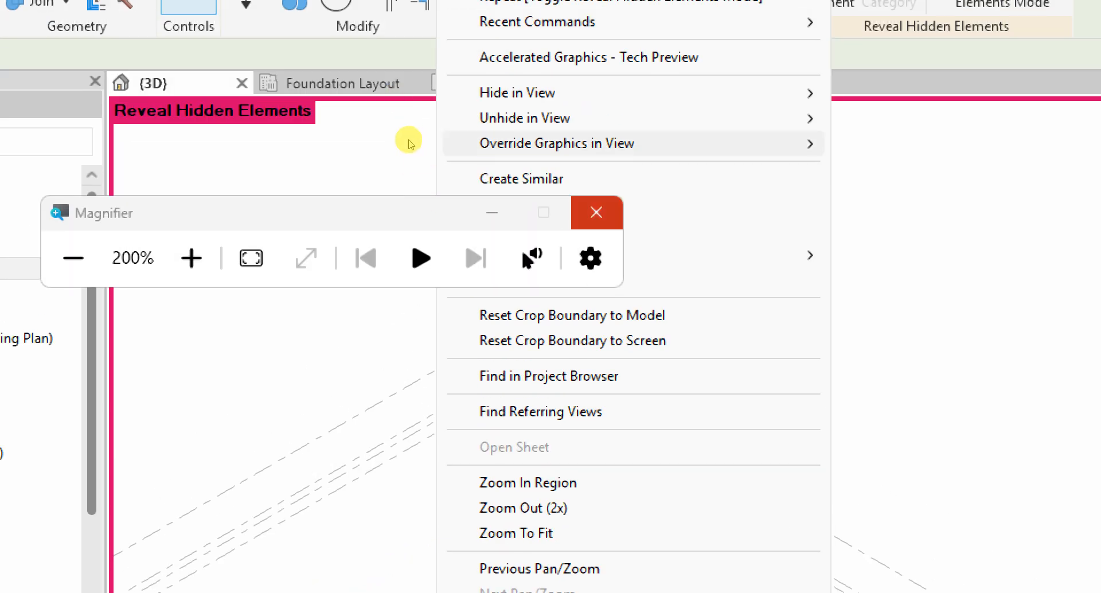
{"action": "mouse_move", "coordinate": [566, 128]}
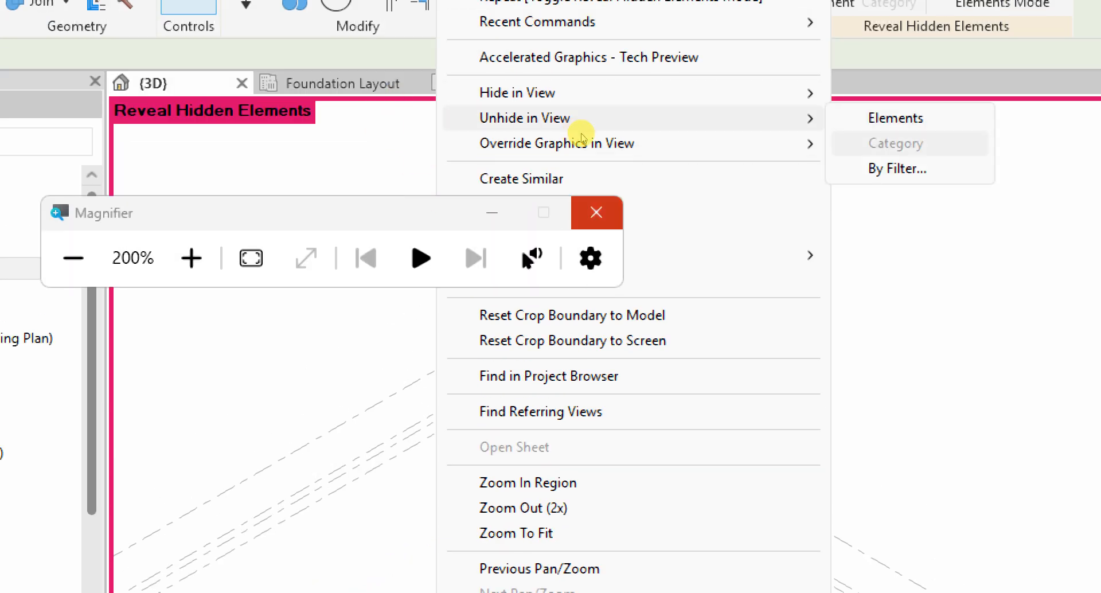
{"action": "left_click", "coordinate": [566, 126]}
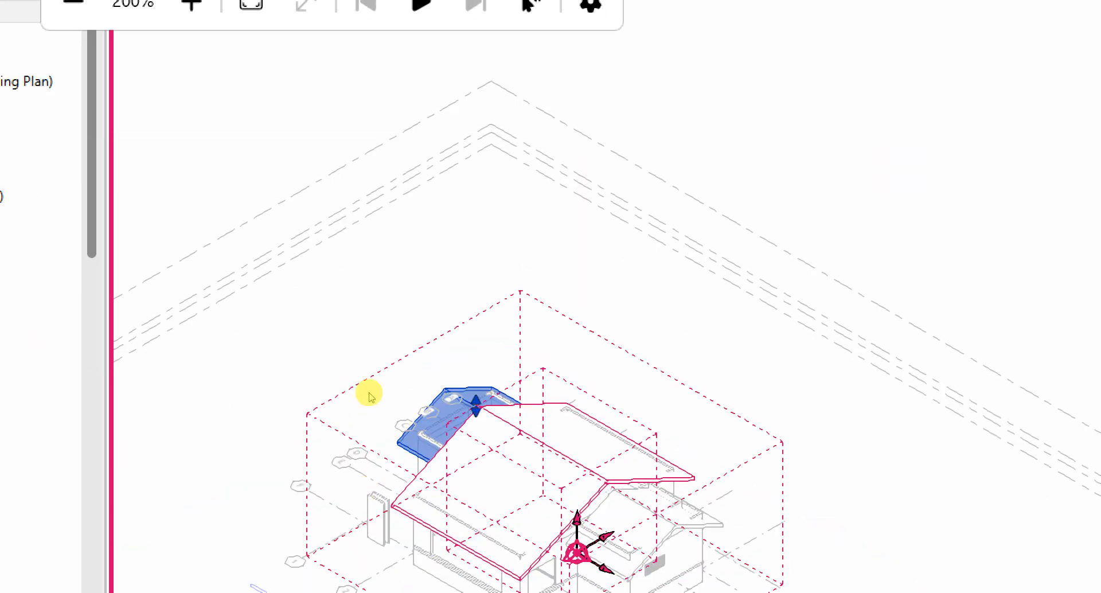
{"action": "left_click", "coordinate": [453, 434]}
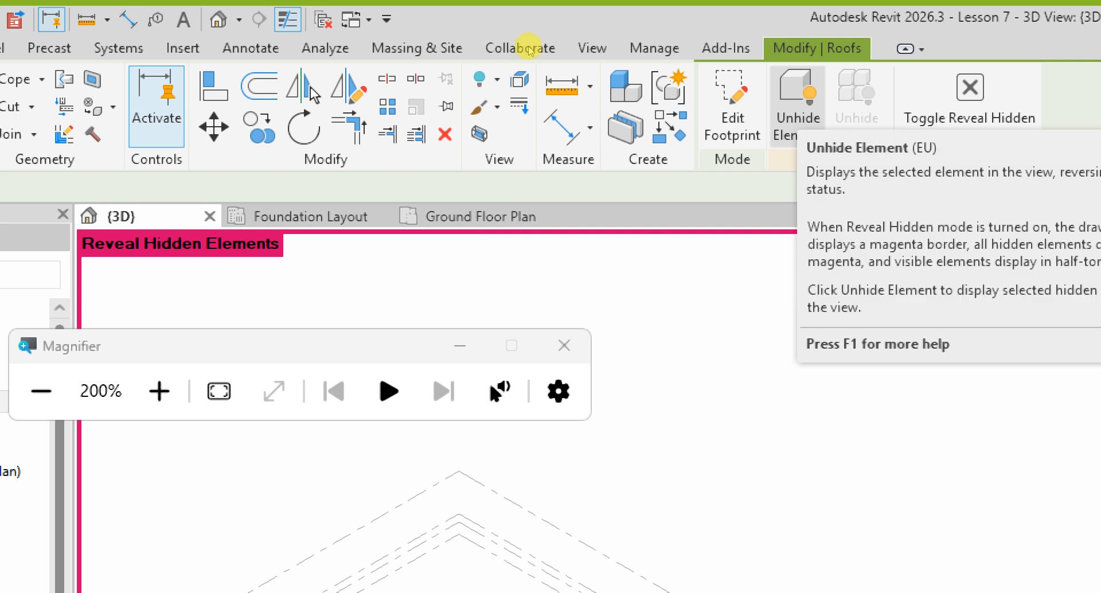
{"action": "left_click", "coordinate": [797, 104]}
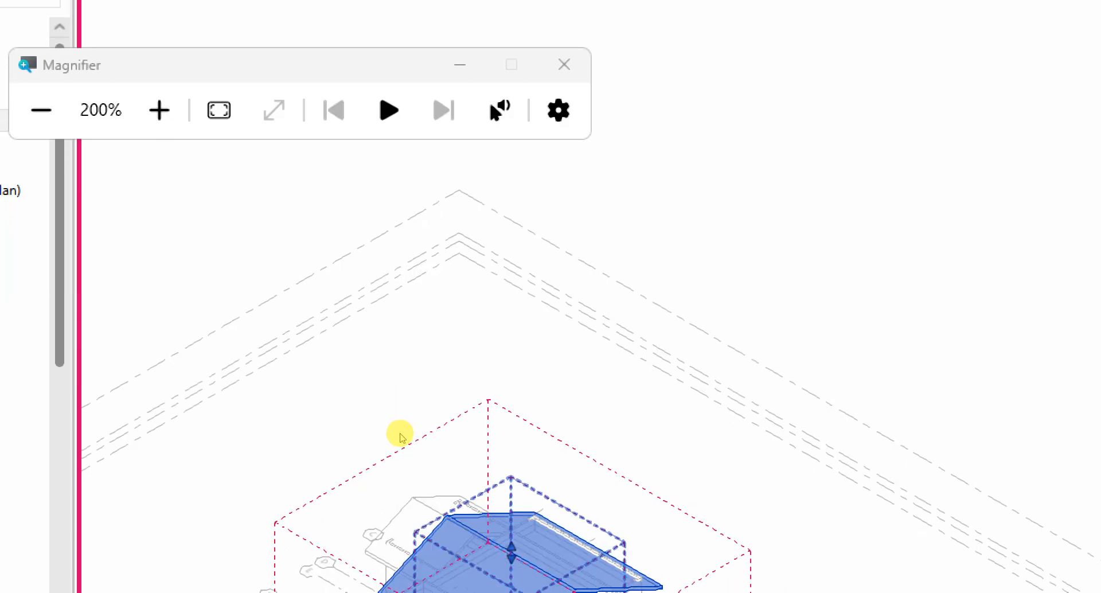
Step: Unhide the large main roof in the 3D view
{"action": "left_click", "coordinate": [311, 344]}
{"action": "scroll", "coordinate": [337, 302], "scroll_direction": "down", "scroll_amount": 5}
{"action": "scroll", "coordinate": [310, 454], "scroll_direction": "up", "scroll_amount": 4}
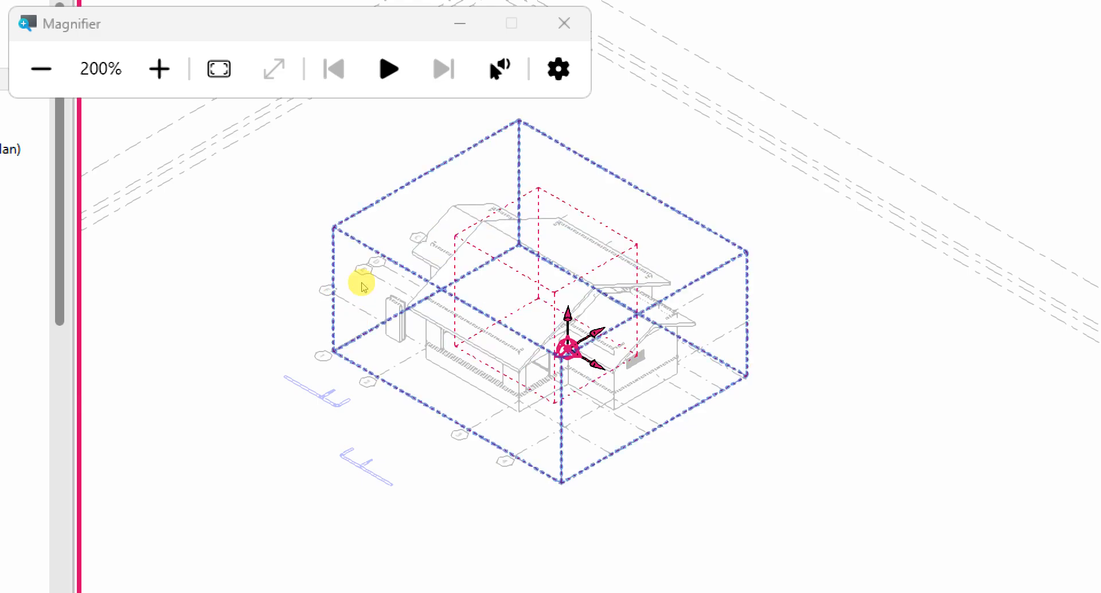
{"action": "scroll", "coordinate": [365, 247], "scroll_direction": "up", "scroll_amount": 3}
{"action": "scroll", "coordinate": [413, 310], "scroll_direction": "down", "scroll_amount": 2}
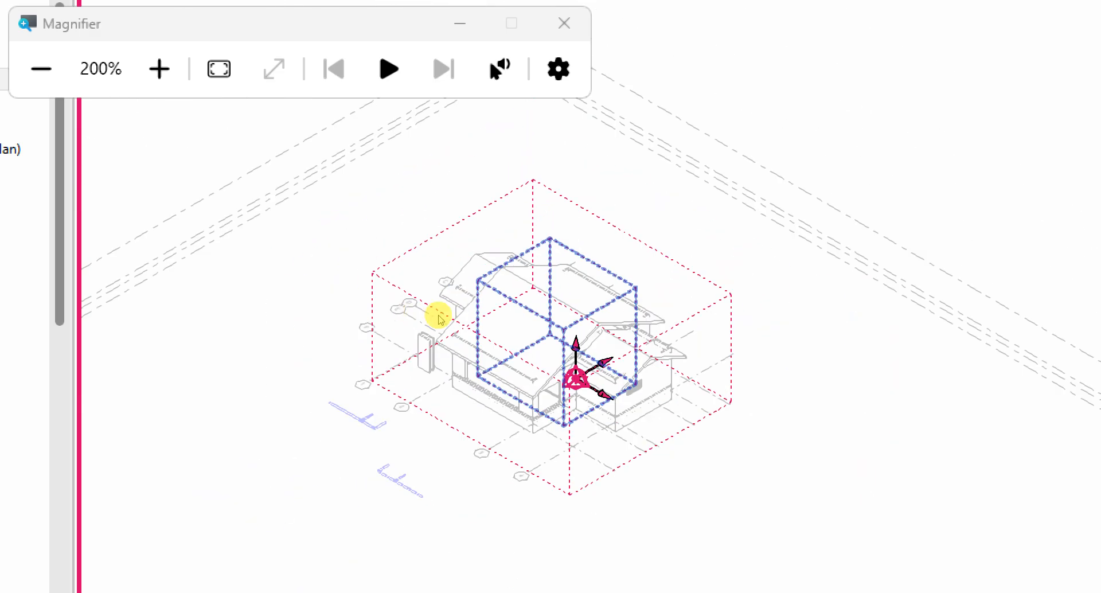
{"action": "scroll", "coordinate": [453, 315], "scroll_direction": "up", "scroll_amount": 1}
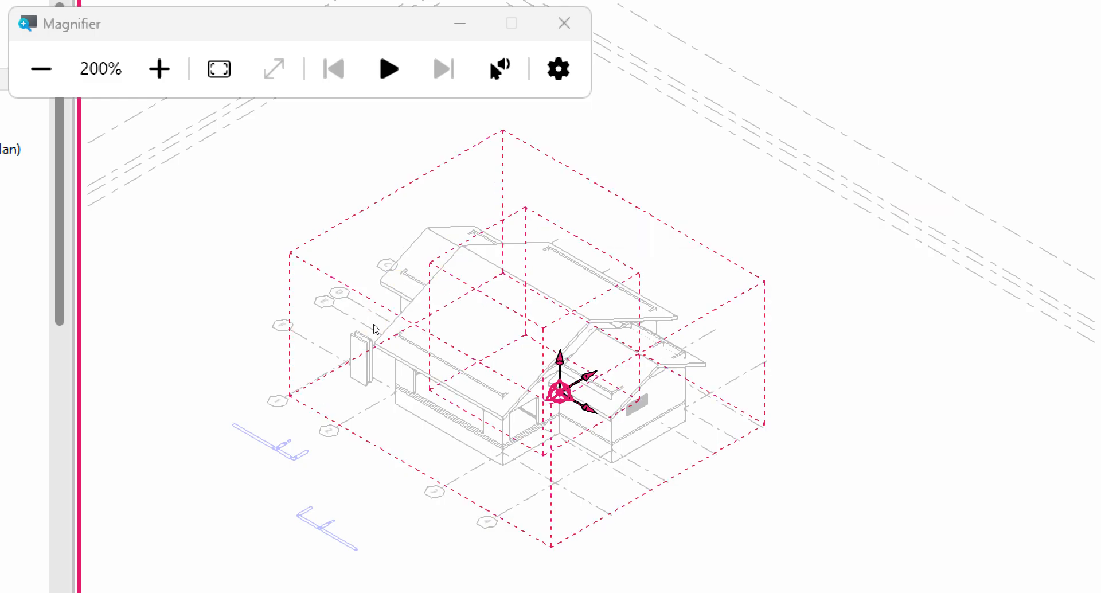
Step: Unhide the outer scope box around the building and turn off Reveal Hidden Elements mode
{"action": "left_click", "coordinate": [428, 251]}
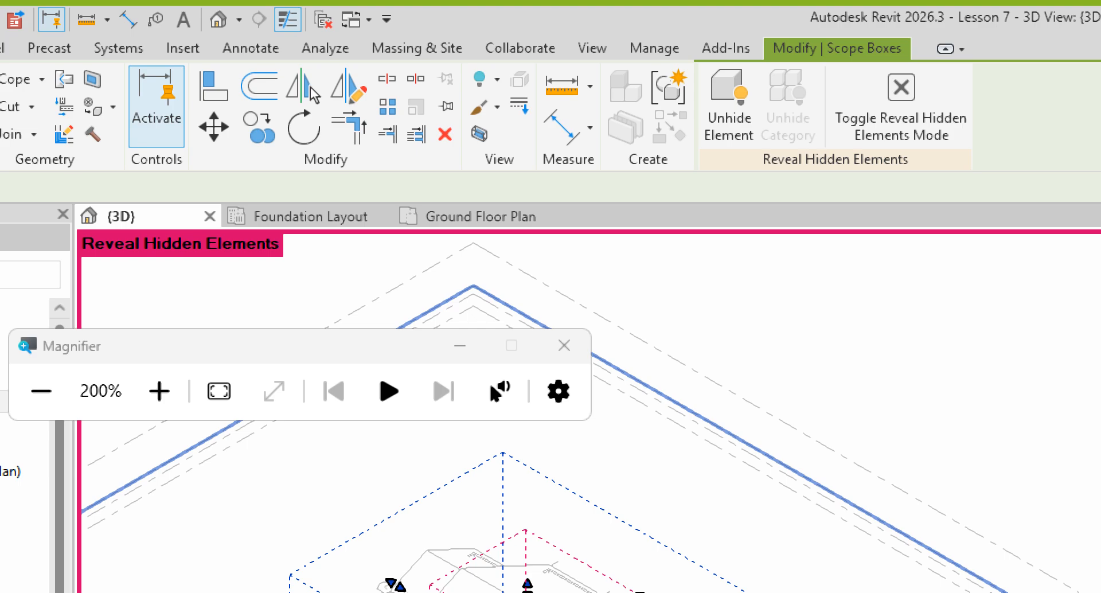
{"action": "key", "text": "Escape"}
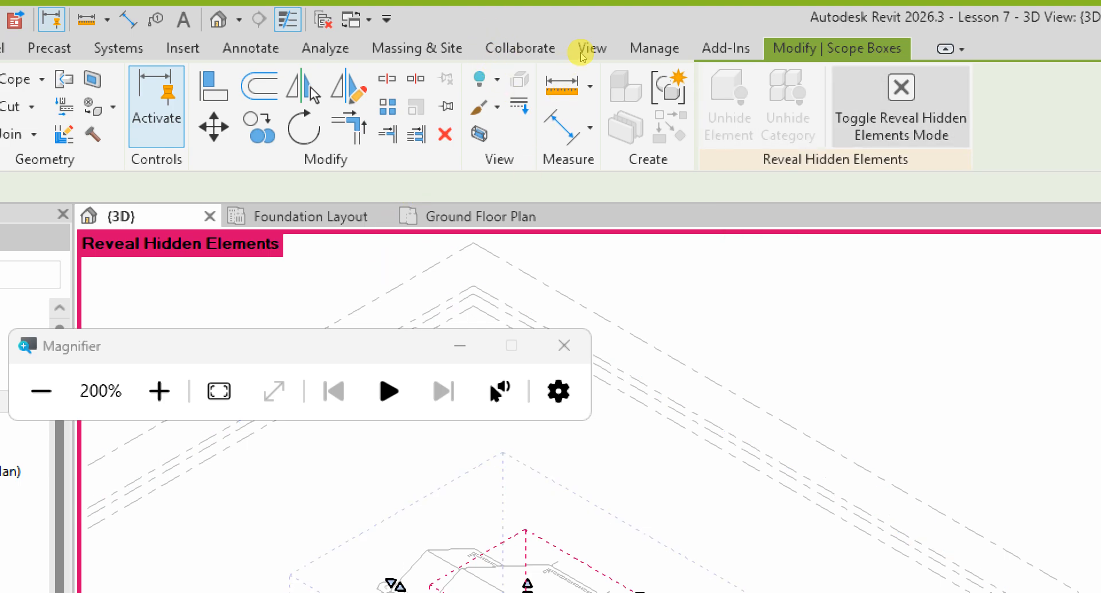
{"action": "scroll", "coordinate": [447, 247], "scroll_direction": "down", "scroll_amount": 7}
{"action": "scroll", "coordinate": [414, 281], "scroll_direction": "up", "scroll_amount": 4}
{"action": "scroll", "coordinate": [426, 235], "scroll_direction": "up", "scroll_amount": 3}
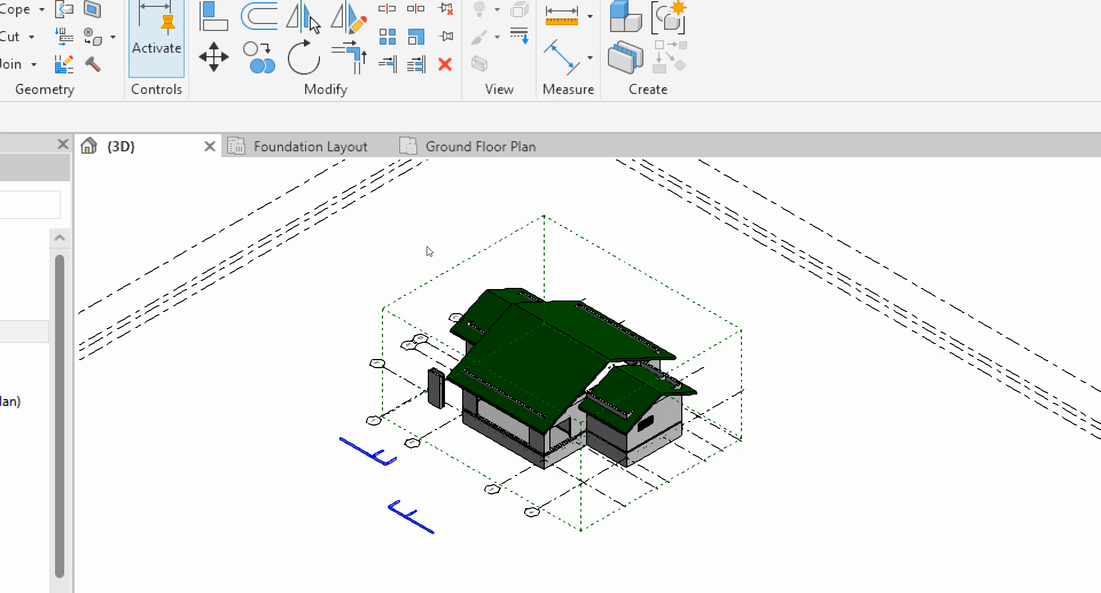
{"action": "scroll", "coordinate": [394, 239], "scroll_direction": "up", "scroll_amount": 3}
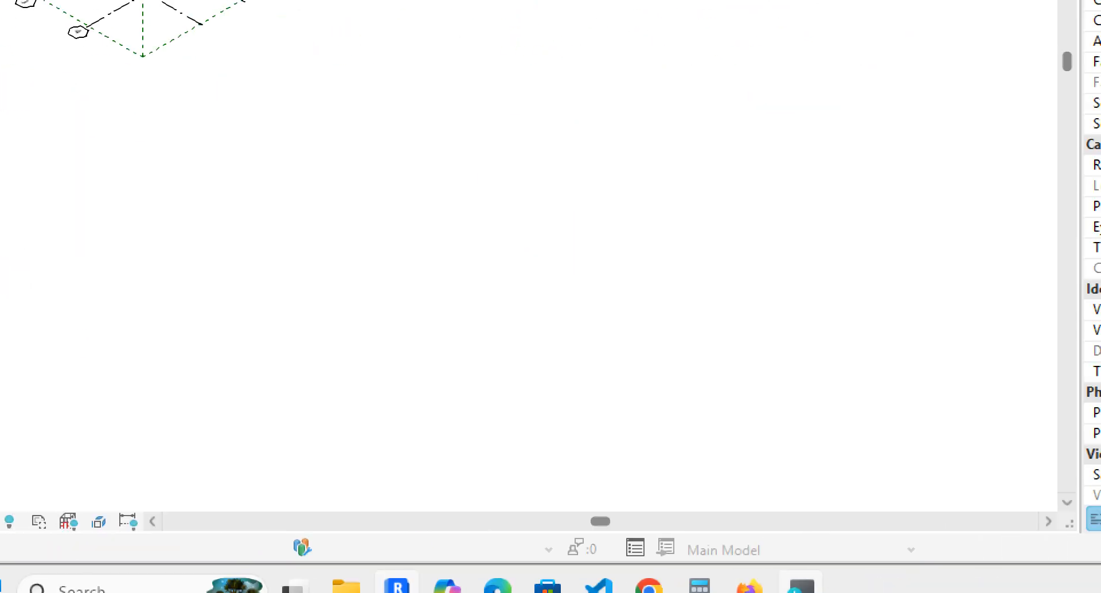
Step: Reset the screen magnification to 100% and minimize the Magnifier window
{"action": "left_click", "coordinate": [802, 585]}
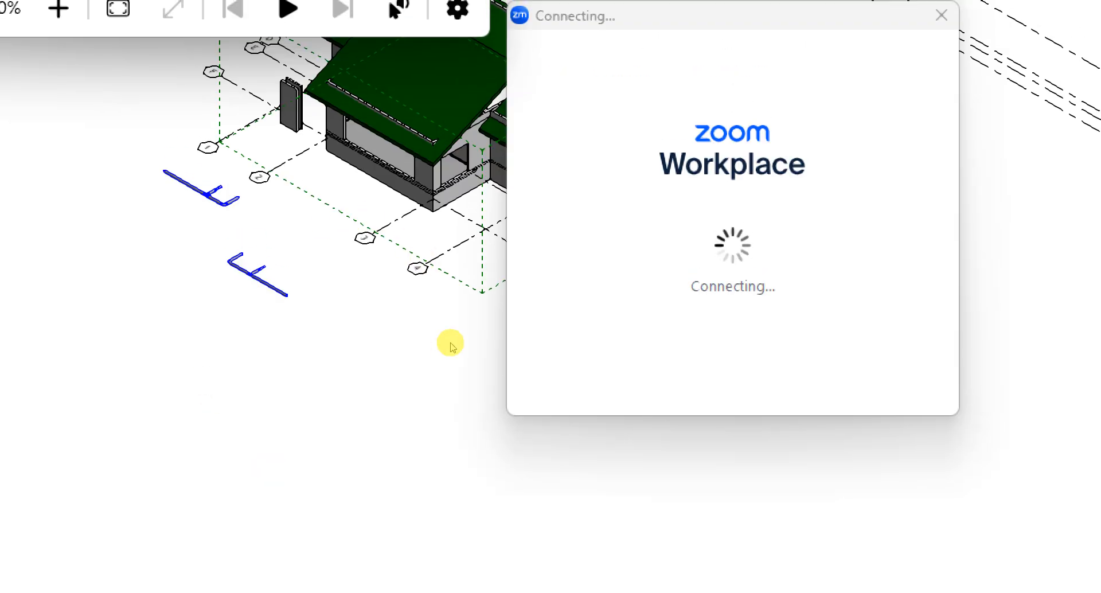
{"action": "key", "text": "super+minus"}
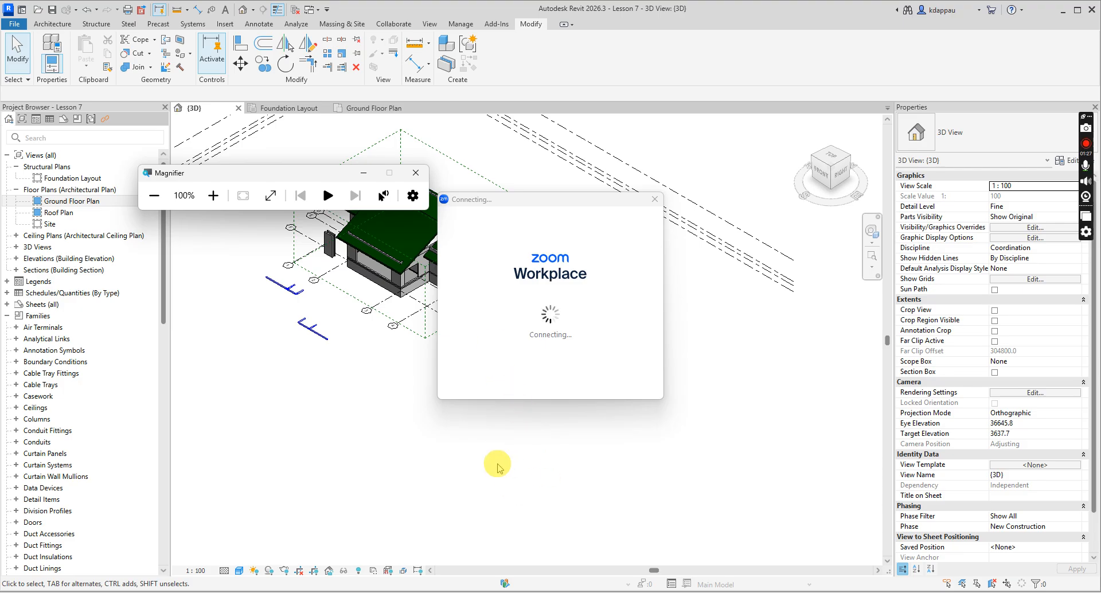
{"action": "left_click", "coordinate": [497, 465]}
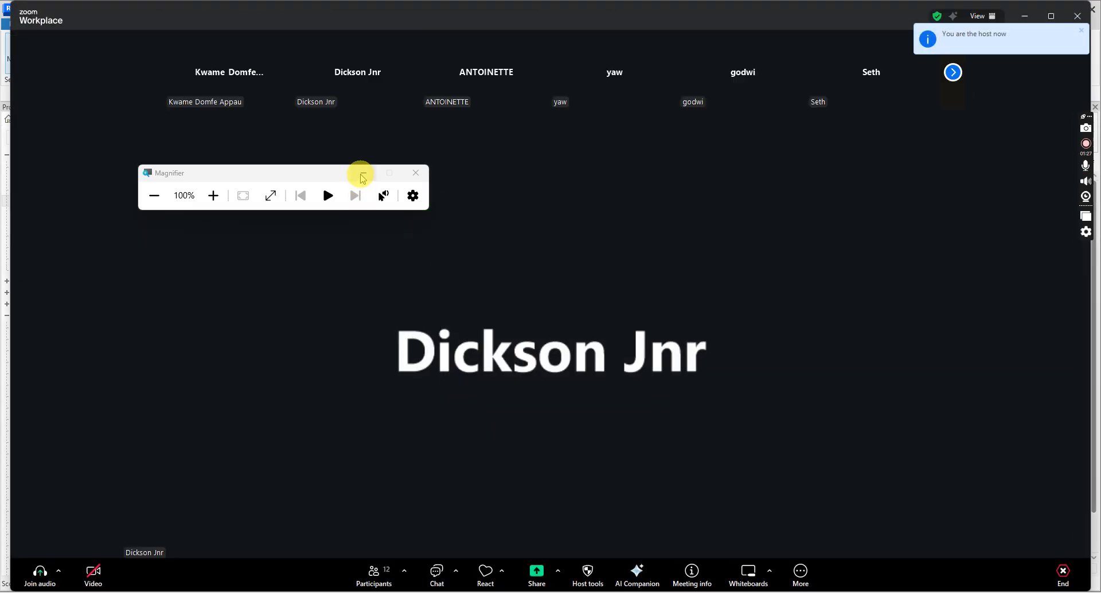
{"action": "left_click", "coordinate": [363, 175]}
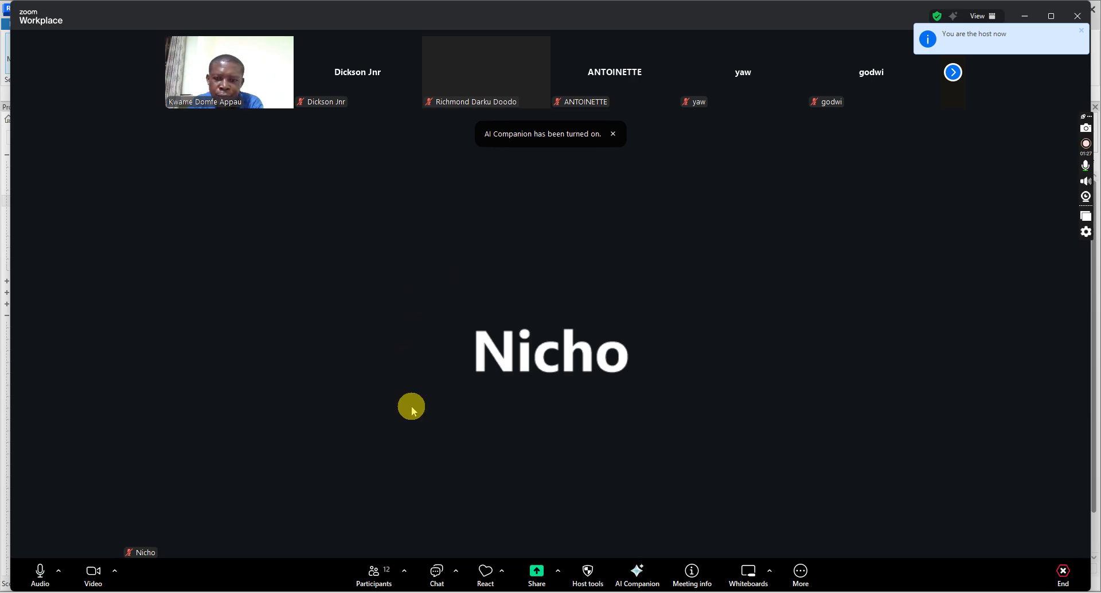
Step: Look through the participant list in the Zoom Workplace meeting and close the list
{"action": "left_click", "coordinate": [380, 571]}
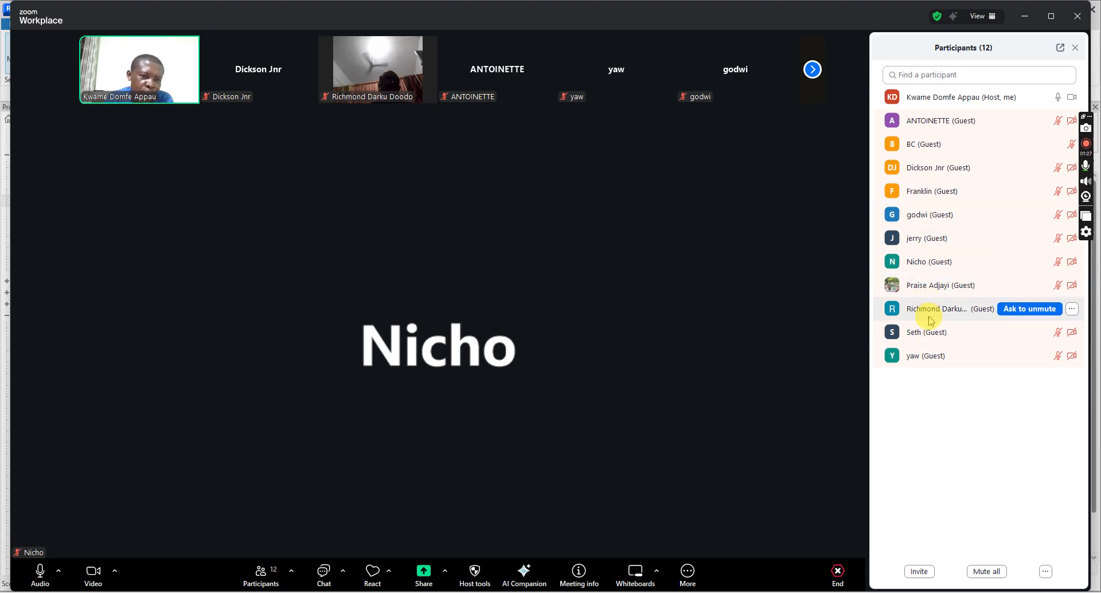
{"action": "left_click", "coordinate": [926, 291]}
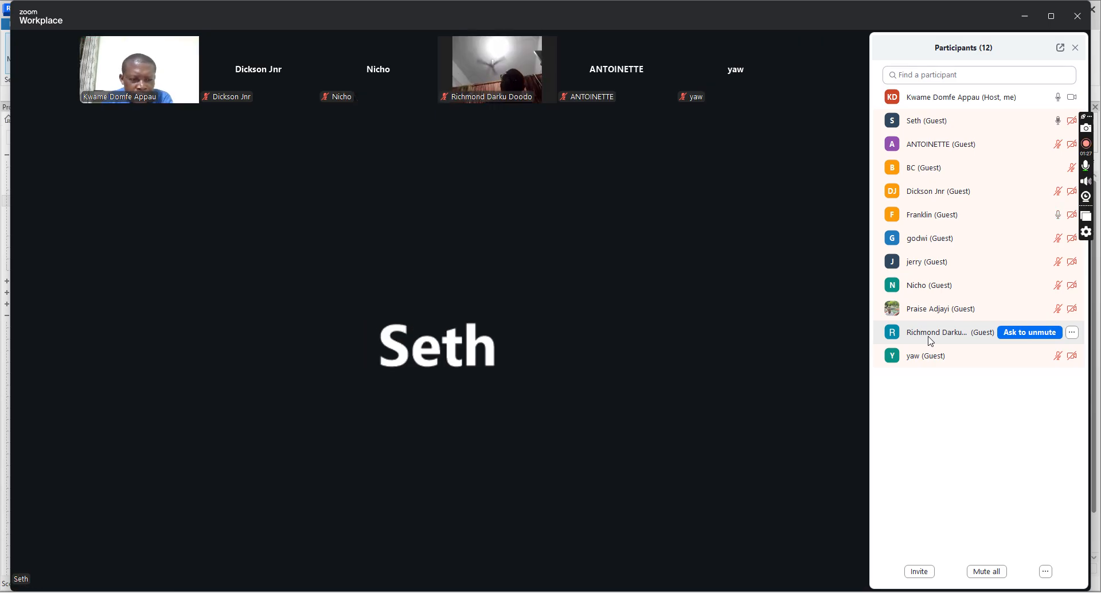
{"action": "left_click", "coordinate": [927, 337]}
{"action": "left_click", "coordinate": [927, 336]}
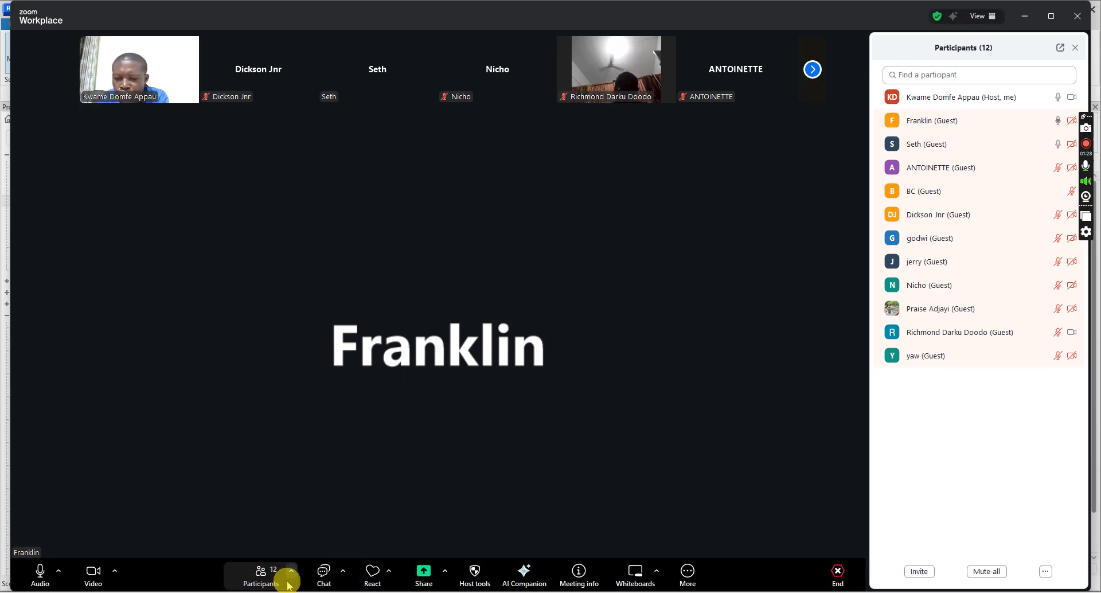
{"action": "left_click", "coordinate": [270, 576]}
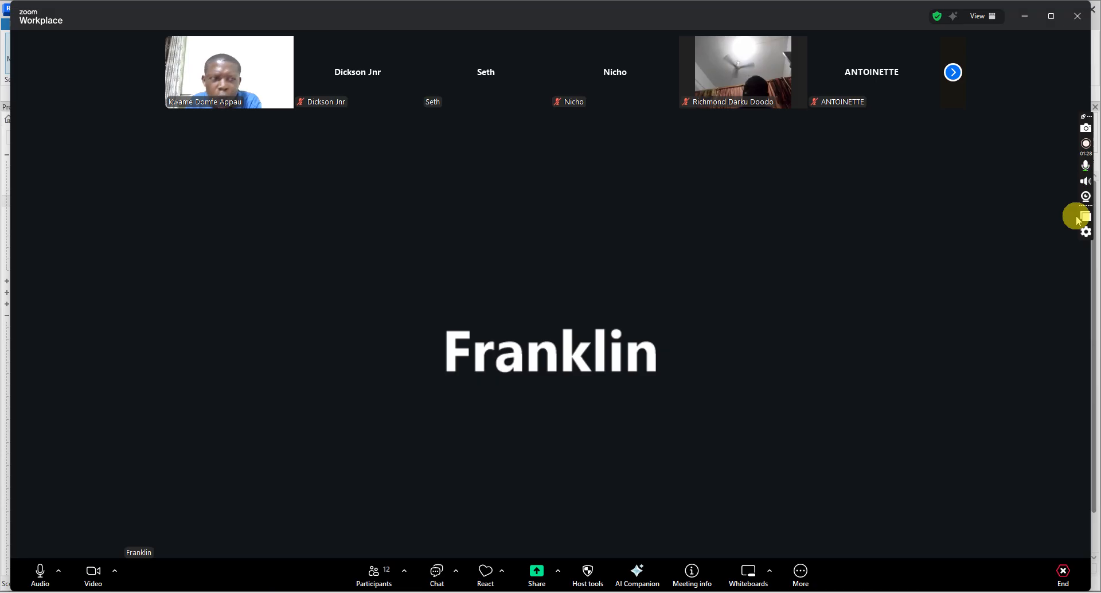
Step: Minimize the meeting window to return to Revit and view the fully roofed building up close
{"action": "left_click", "coordinate": [1025, 16]}
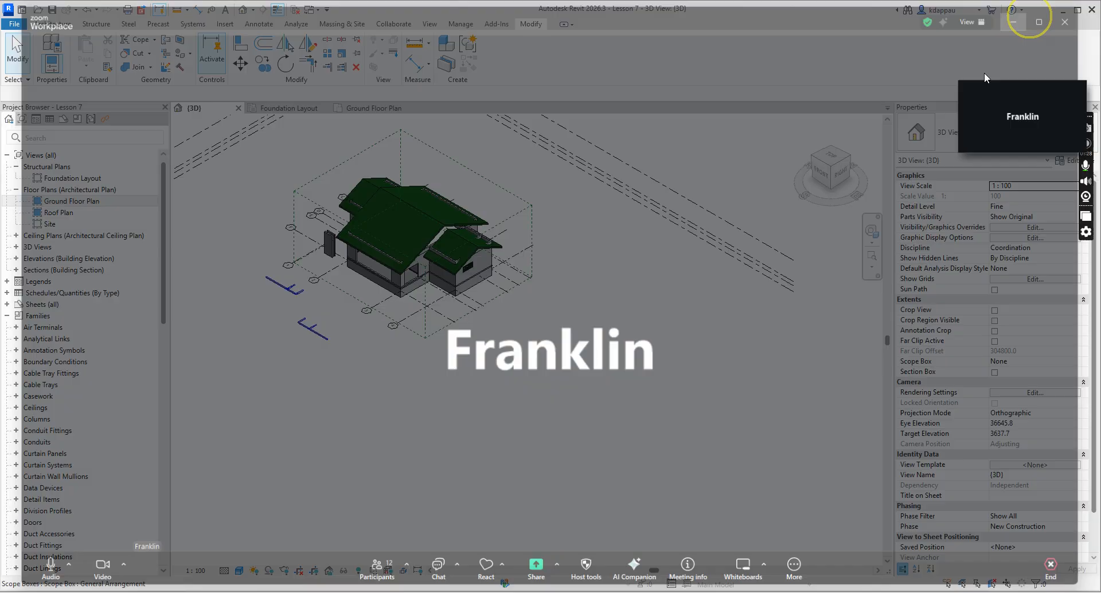
{"action": "scroll", "coordinate": [353, 176], "scroll_direction": "up", "scroll_amount": 5}
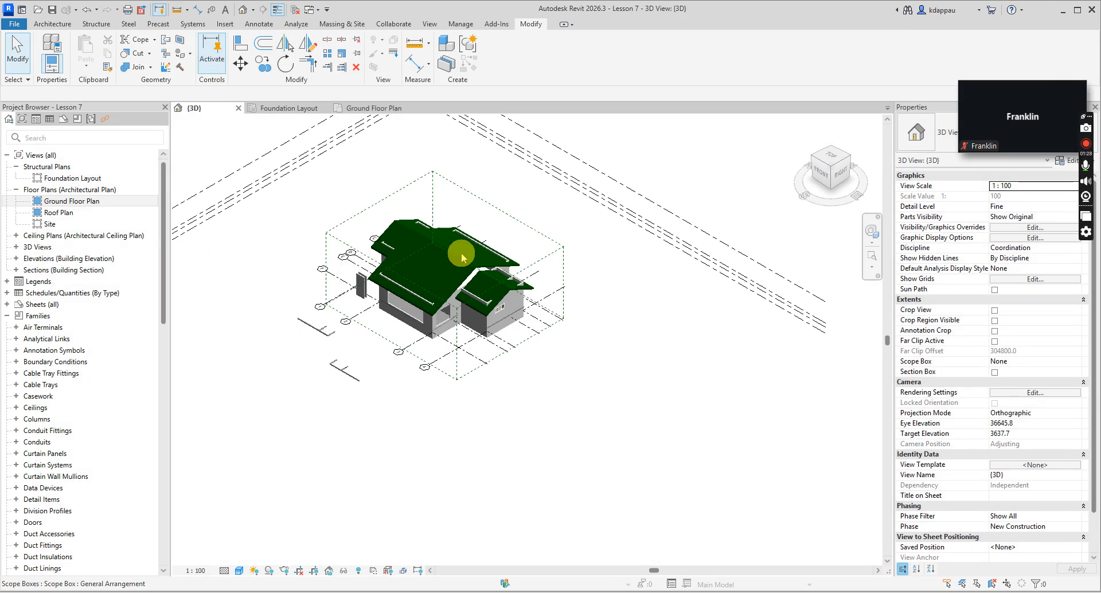
{"action": "scroll", "coordinate": [367, 229], "scroll_direction": "up", "scroll_amount": 3}
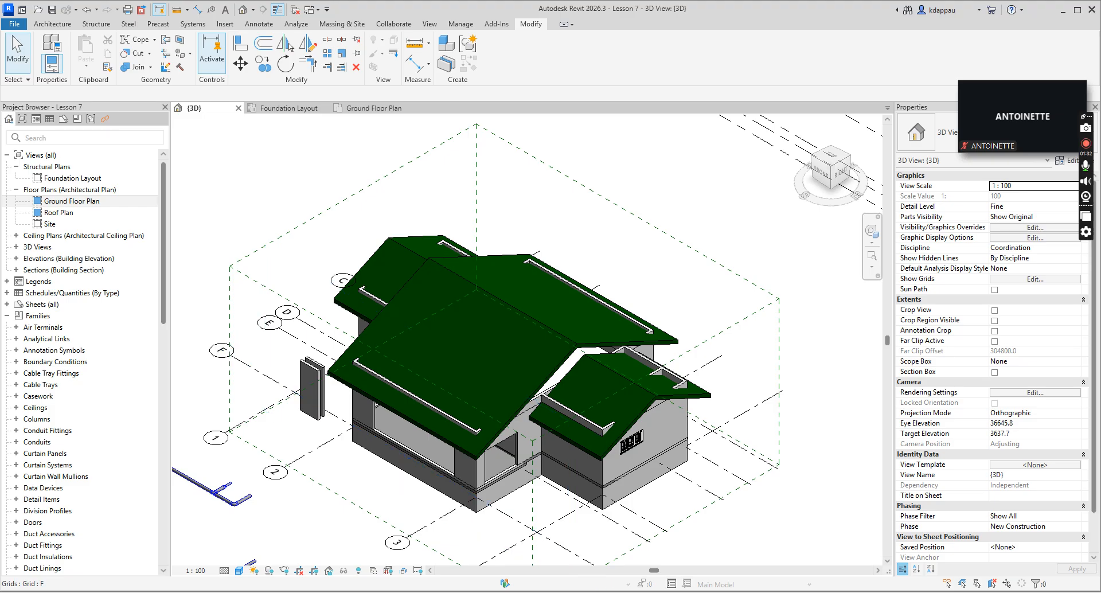
Step: Restore the Zoom meeting window and share the entire screen with the participants
{"action": "mouse_move", "coordinate": [1032, 140]}
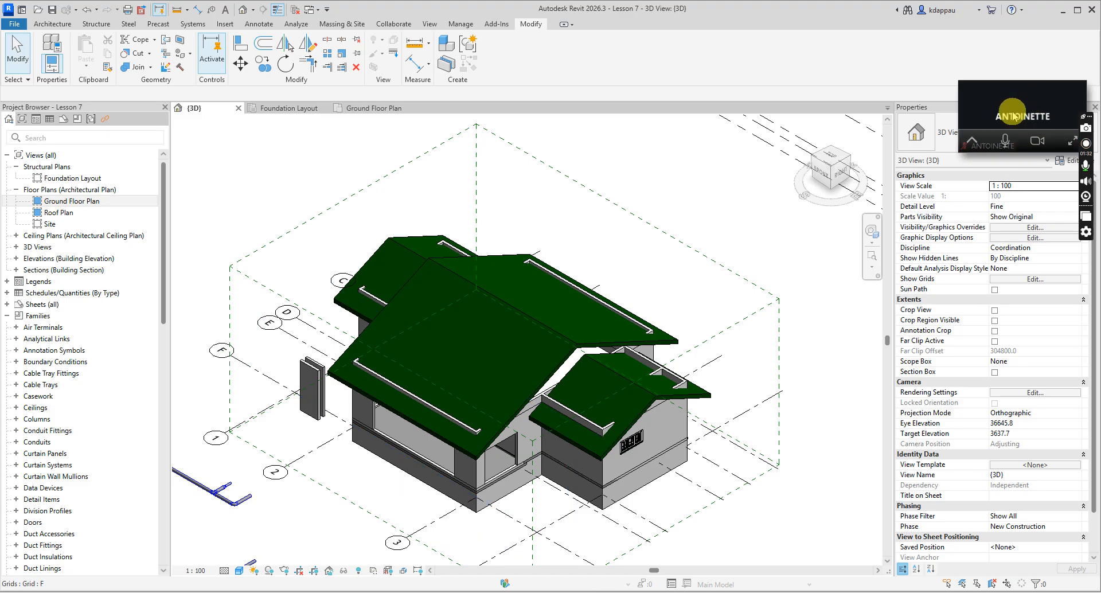
{"action": "left_click", "coordinate": [1070, 144]}
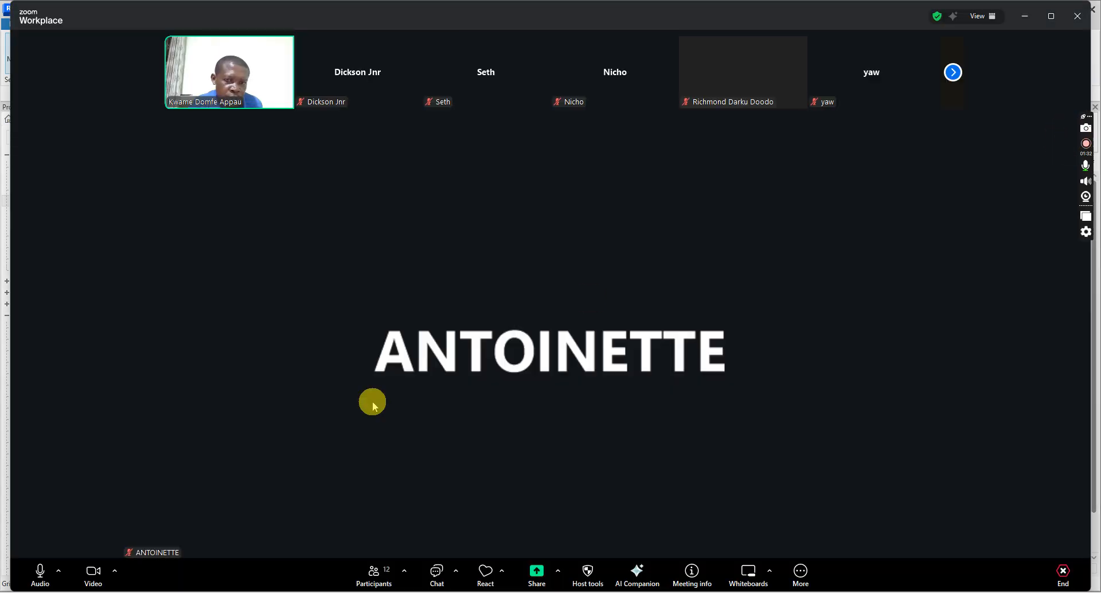
{"action": "left_click", "coordinate": [538, 573]}
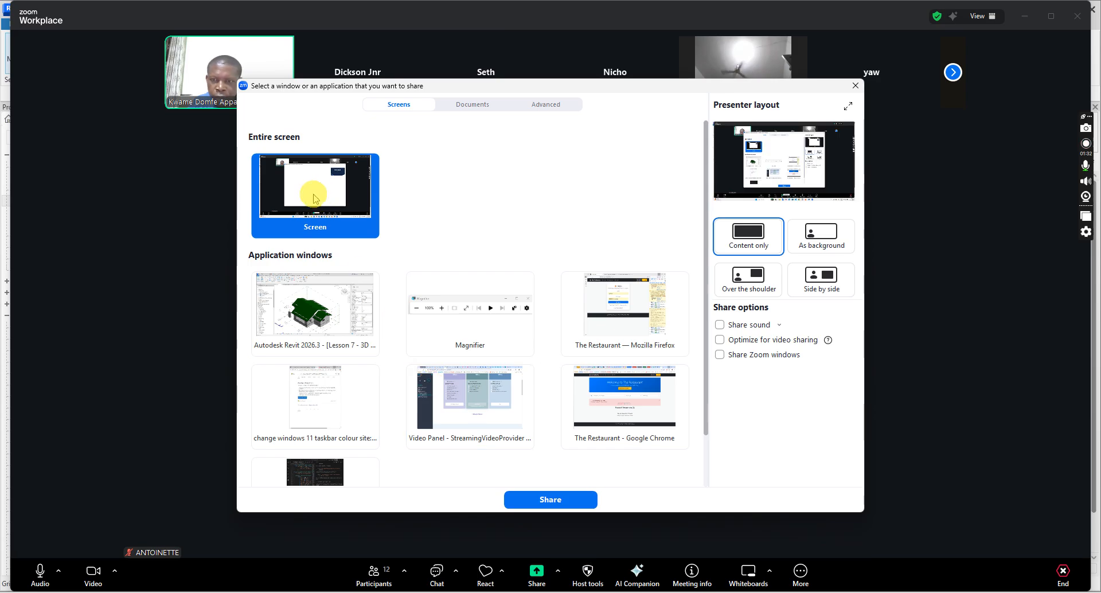
{"action": "left_click", "coordinate": [537, 509]}
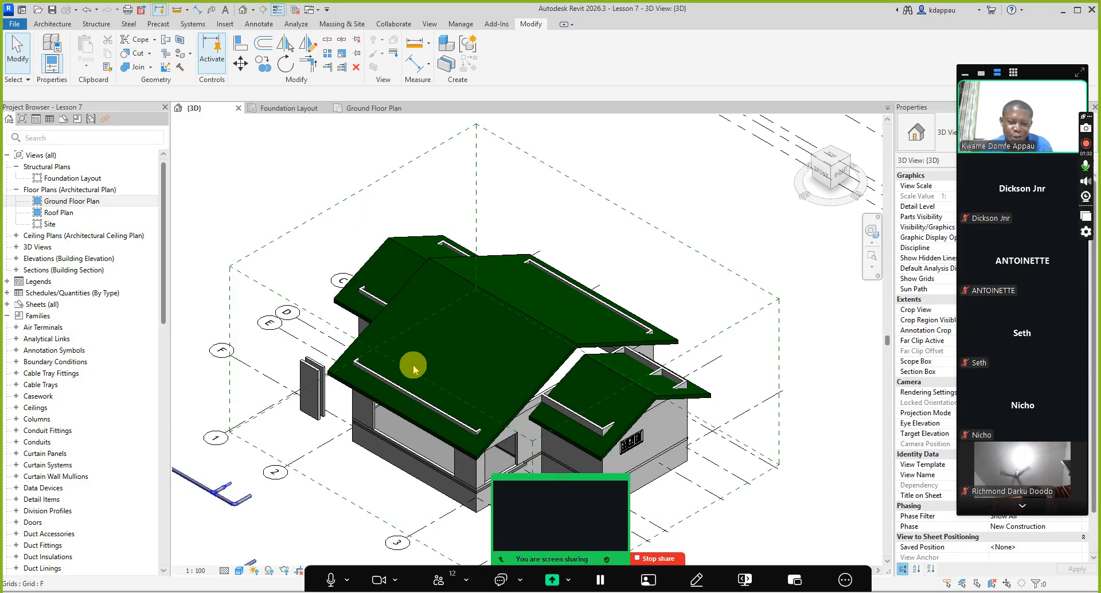
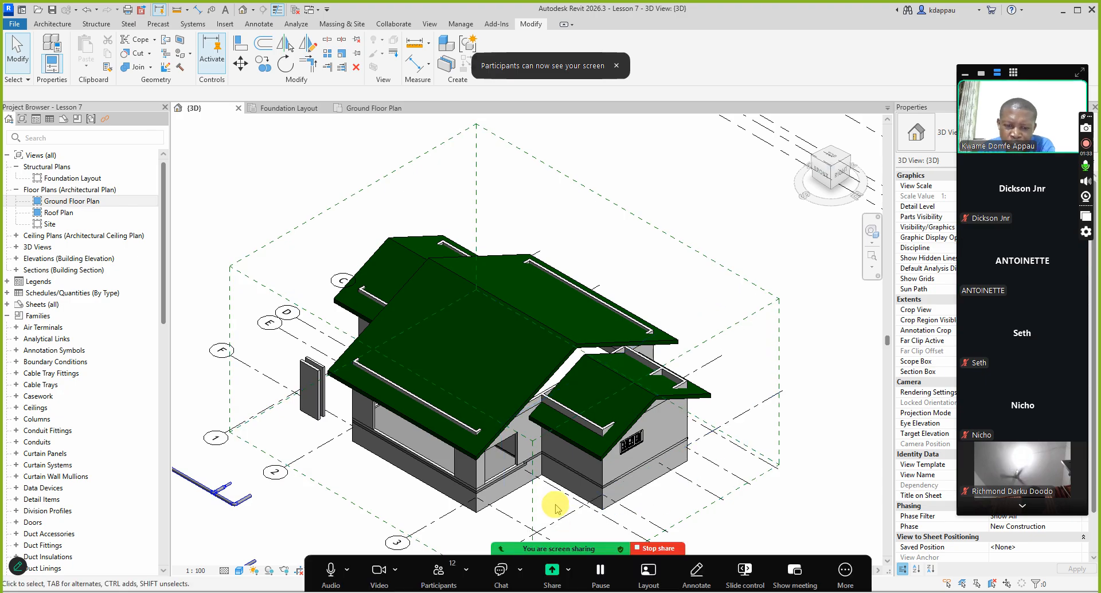
Step: Examine in 3D where the main roof and the smaller side roof meet, and the walls projecting through them
{"action": "scroll", "coordinate": [462, 338], "scroll_direction": "down", "scroll_amount": 2}
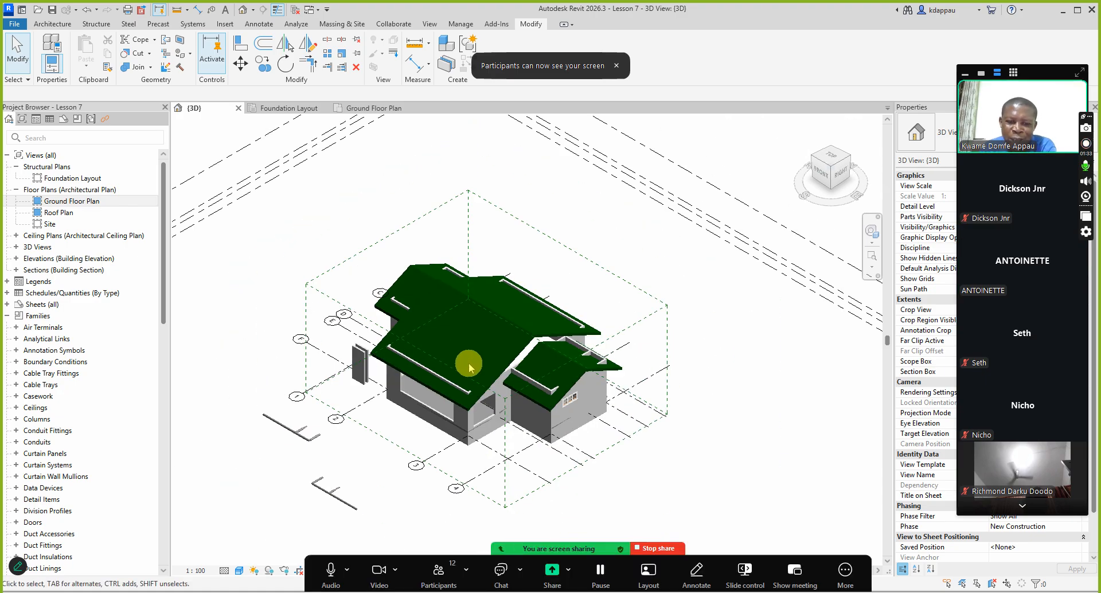
{"action": "scroll", "coordinate": [517, 410], "scroll_direction": "up", "scroll_amount": 5}
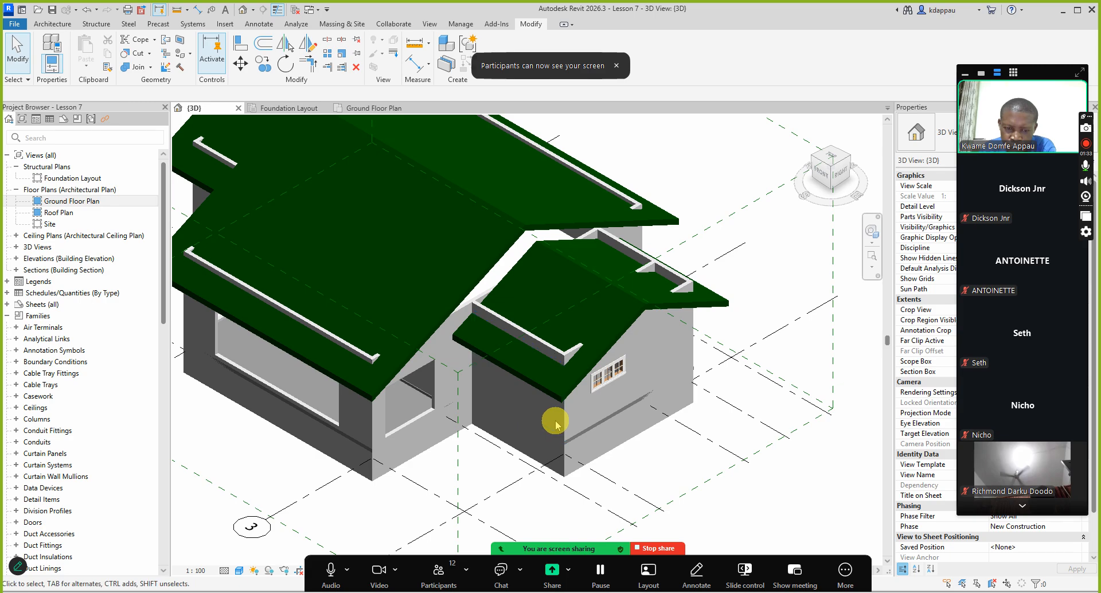
{"action": "scroll", "coordinate": [559, 429], "scroll_direction": "down", "scroll_amount": 3}
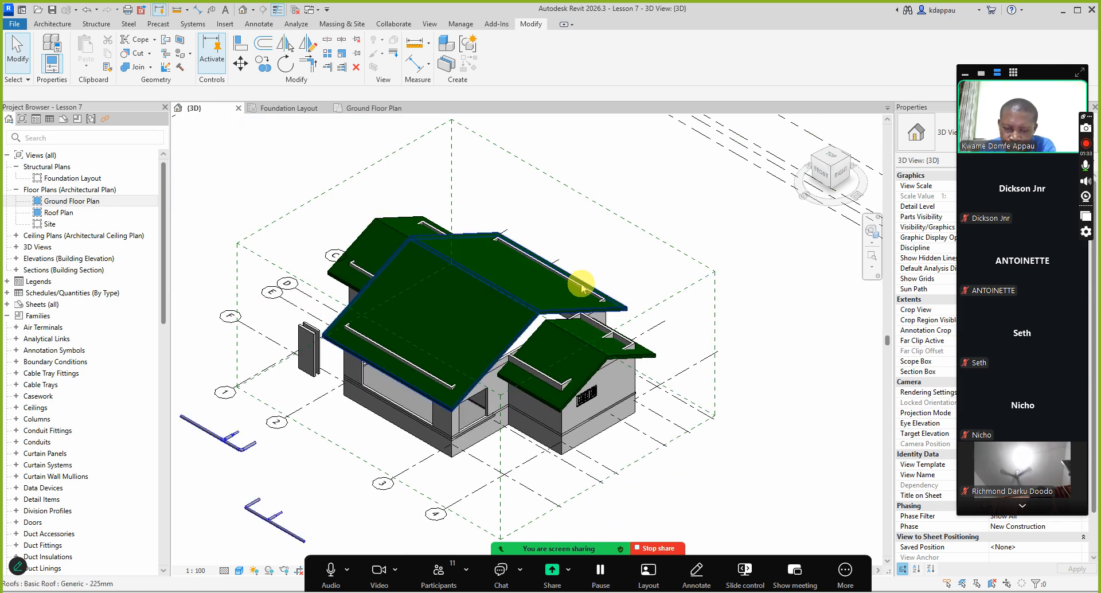
{"action": "scroll", "coordinate": [588, 399], "scroll_direction": "up", "scroll_amount": 5}
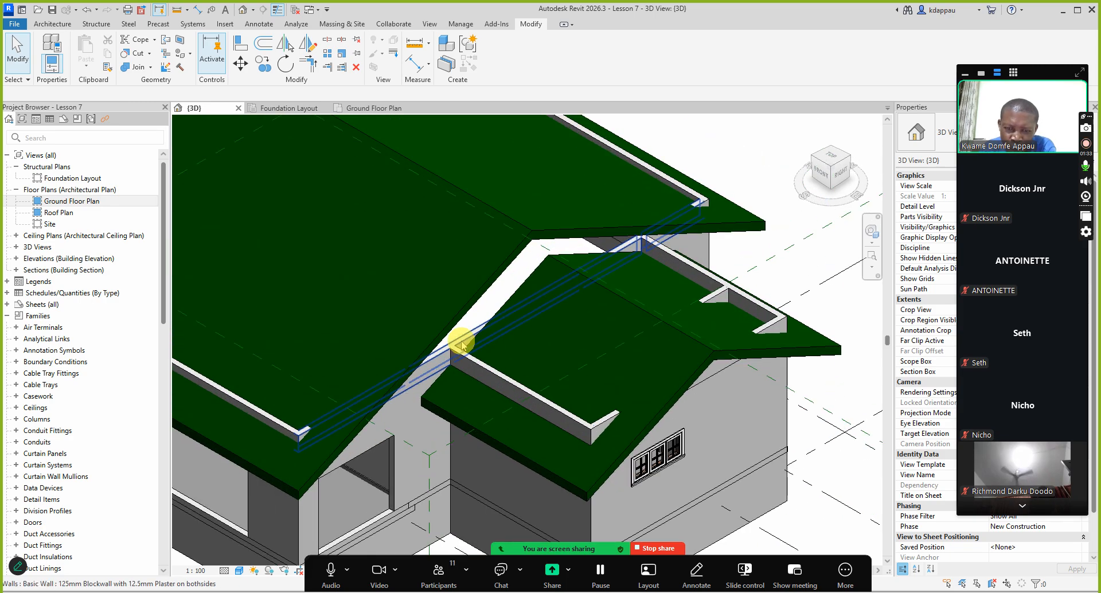
{"action": "left_click", "coordinate": [463, 344]}
{"action": "scroll", "coordinate": [461, 341], "scroll_direction": "down", "scroll_amount": 4}
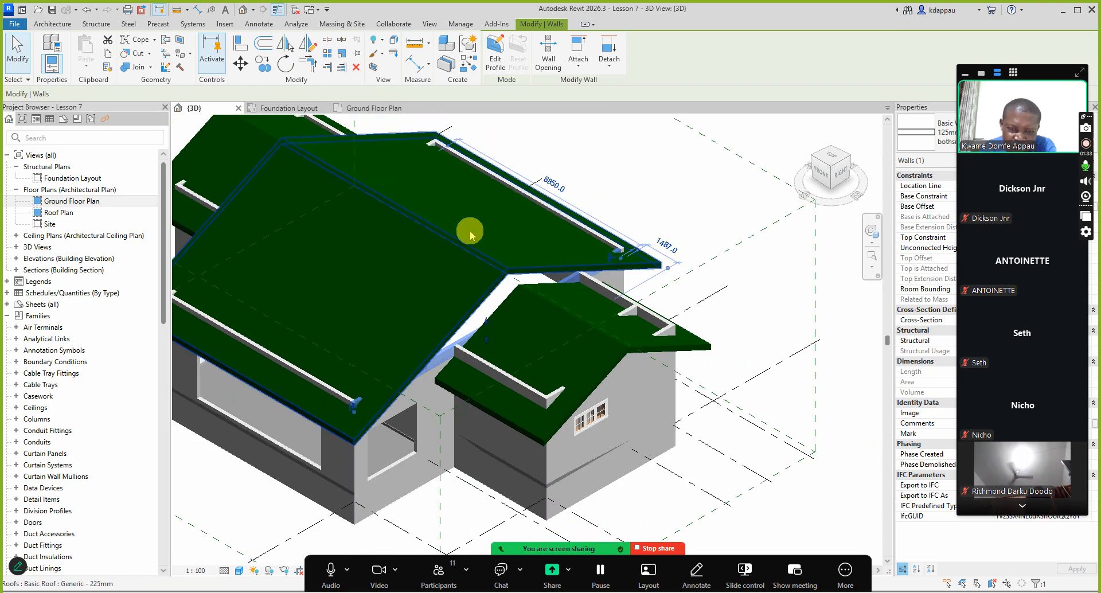
{"action": "scroll", "coordinate": [523, 358], "scroll_direction": "down", "scroll_amount": 3}
{"action": "scroll", "coordinate": [530, 357], "scroll_direction": "up", "scroll_amount": 5}
{"action": "scroll", "coordinate": [530, 356], "scroll_direction": "up", "scroll_amount": 3}
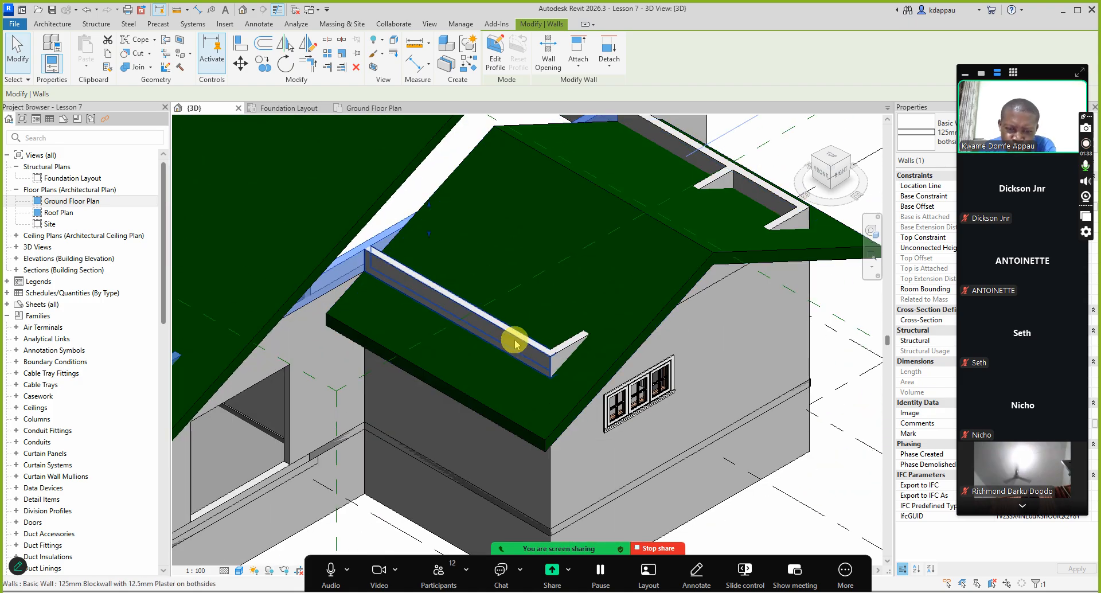
{"action": "scroll", "coordinate": [539, 345], "scroll_direction": "down", "scroll_amount": 3}
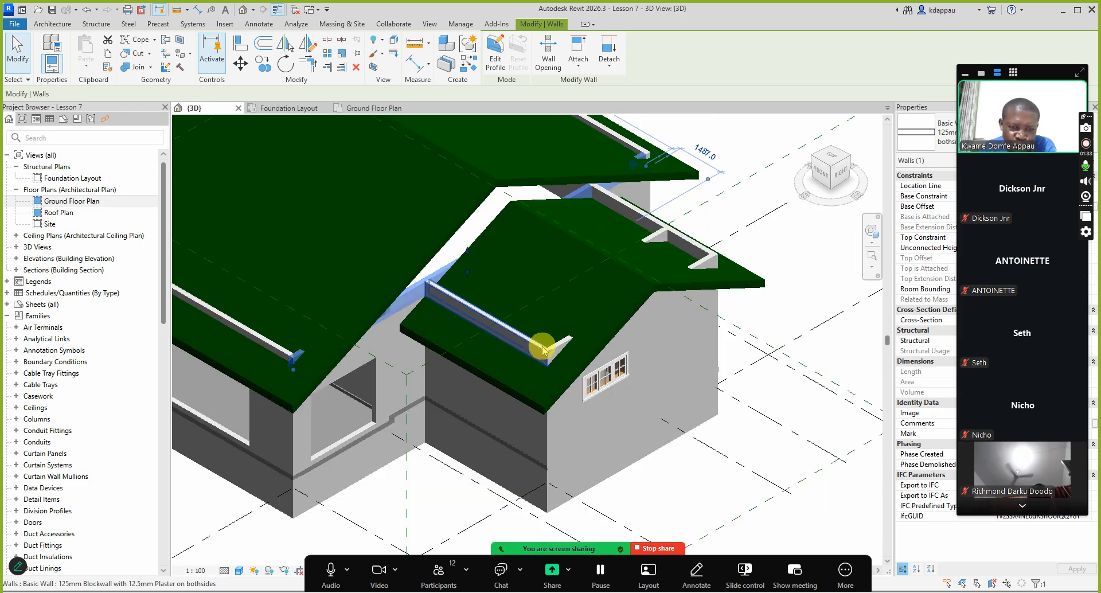
{"action": "scroll", "coordinate": [542, 347], "scroll_direction": "up", "scroll_amount": 2}
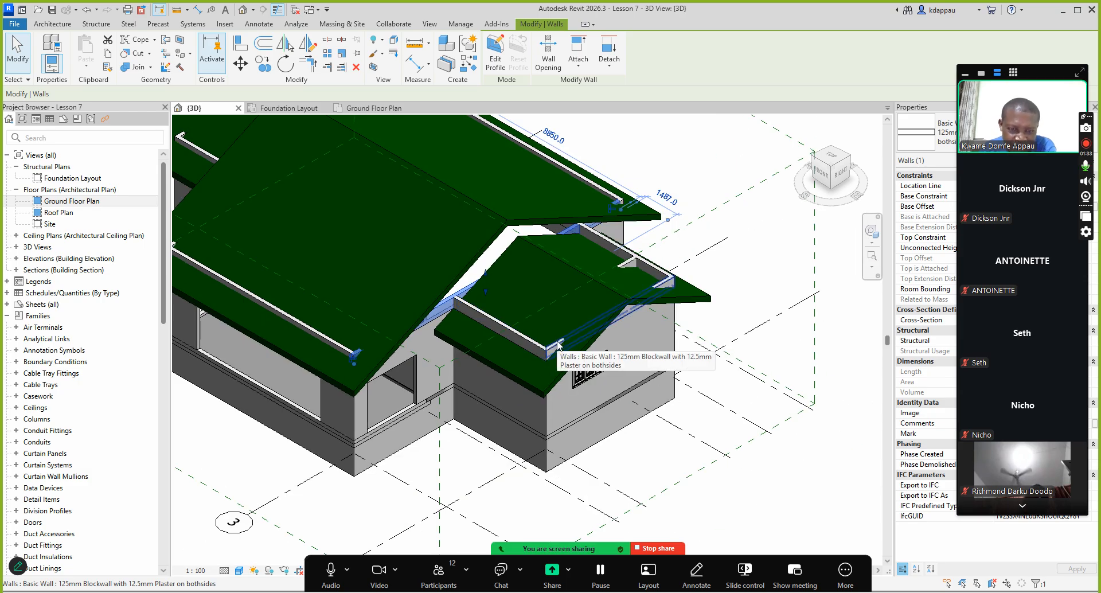
{"action": "scroll", "coordinate": [559, 341], "scroll_direction": "down", "scroll_amount": 4}
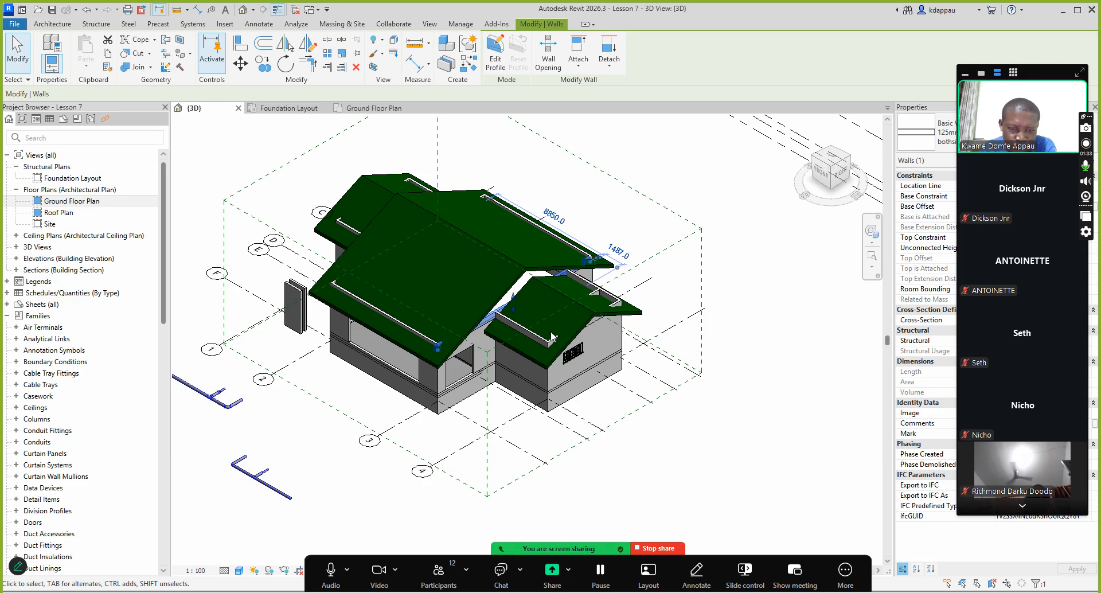
{"action": "left_click", "coordinate": [574, 189]}
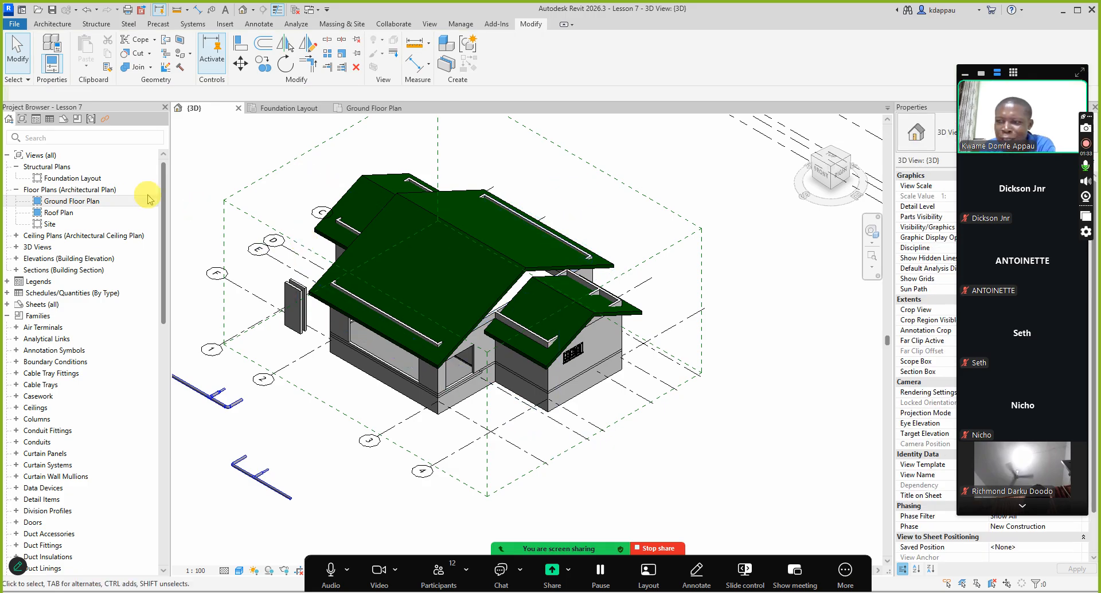
Step: Open the Ground Floor Plan and, from its section marker between grids 3 and 4, open Section 3
{"action": "double_click", "coordinate": [106, 201]}
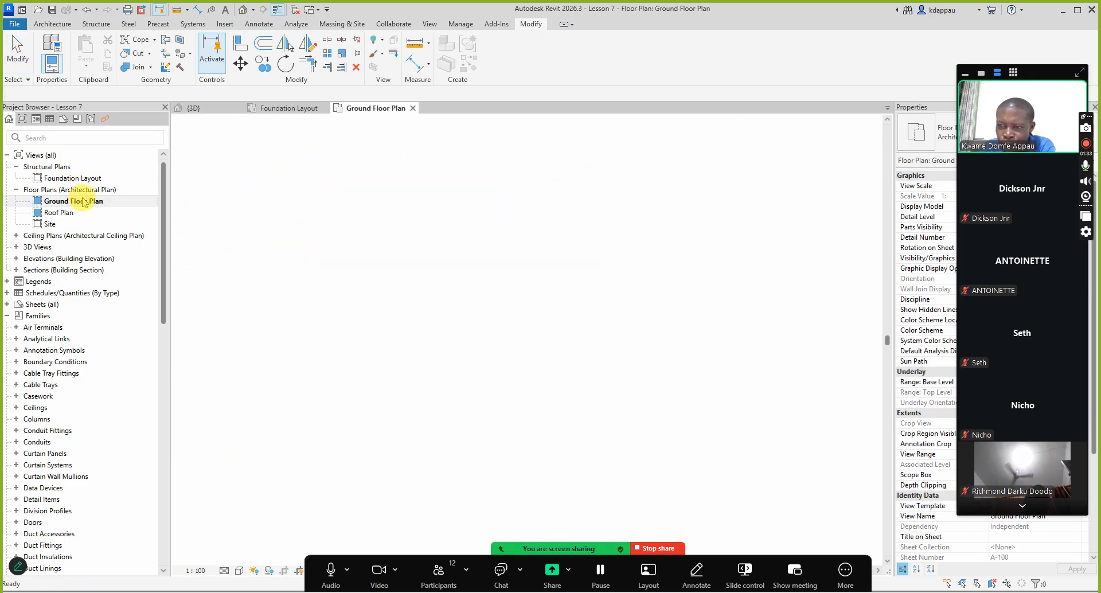
{"action": "scroll", "coordinate": [445, 319], "scroll_direction": "down", "scroll_amount": 4}
{"action": "scroll", "coordinate": [427, 271], "scroll_direction": "up", "scroll_amount": 4}
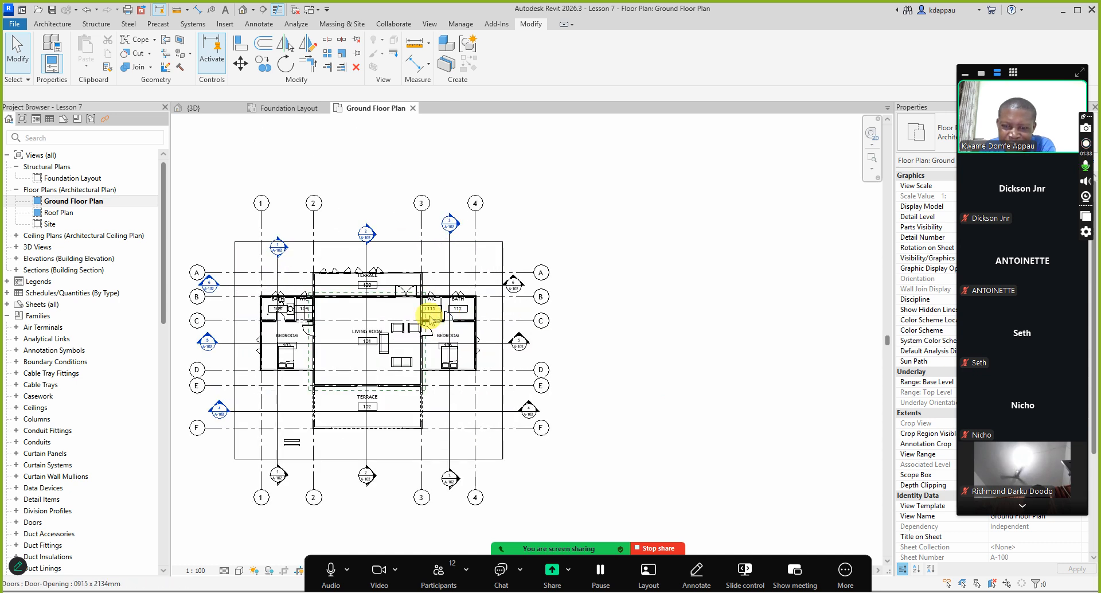
{"action": "scroll", "coordinate": [422, 309], "scroll_direction": "up", "scroll_amount": 2}
{"action": "scroll", "coordinate": [349, 304], "scroll_direction": "down", "scroll_amount": 2}
{"action": "scroll", "coordinate": [413, 298], "scroll_direction": "up", "scroll_amount": 2}
{"action": "scroll", "coordinate": [419, 293], "scroll_direction": "down", "scroll_amount": 2}
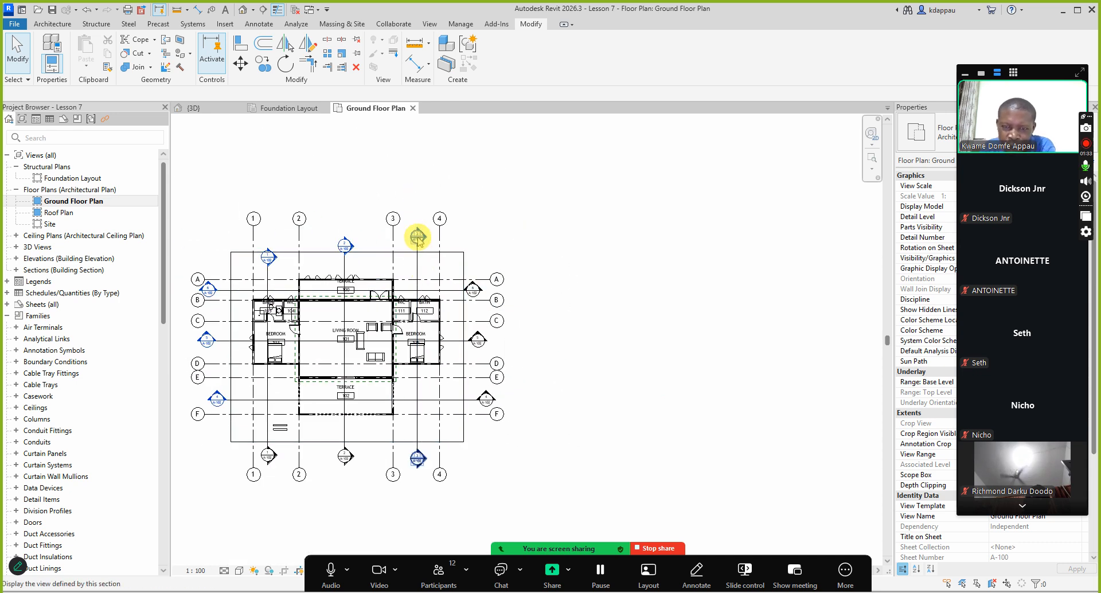
{"action": "double_click", "coordinate": [417, 236]}
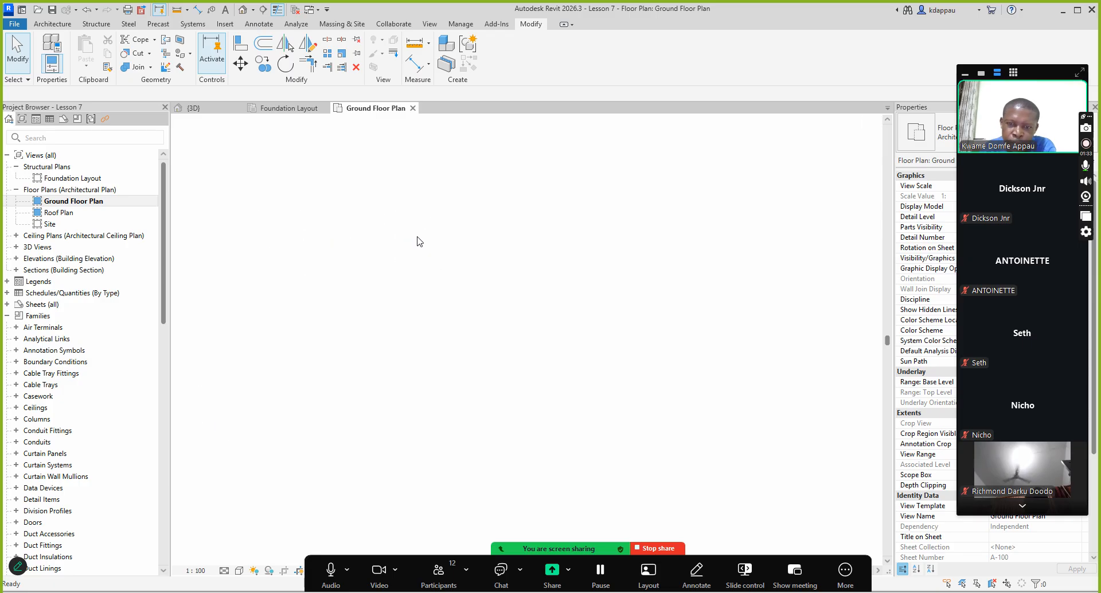
Step: Examine in Section 3 how the roof crosses the outer wall and the Roof Level line near grid B
{"action": "scroll", "coordinate": [413, 344], "scroll_direction": "up", "scroll_amount": 5}
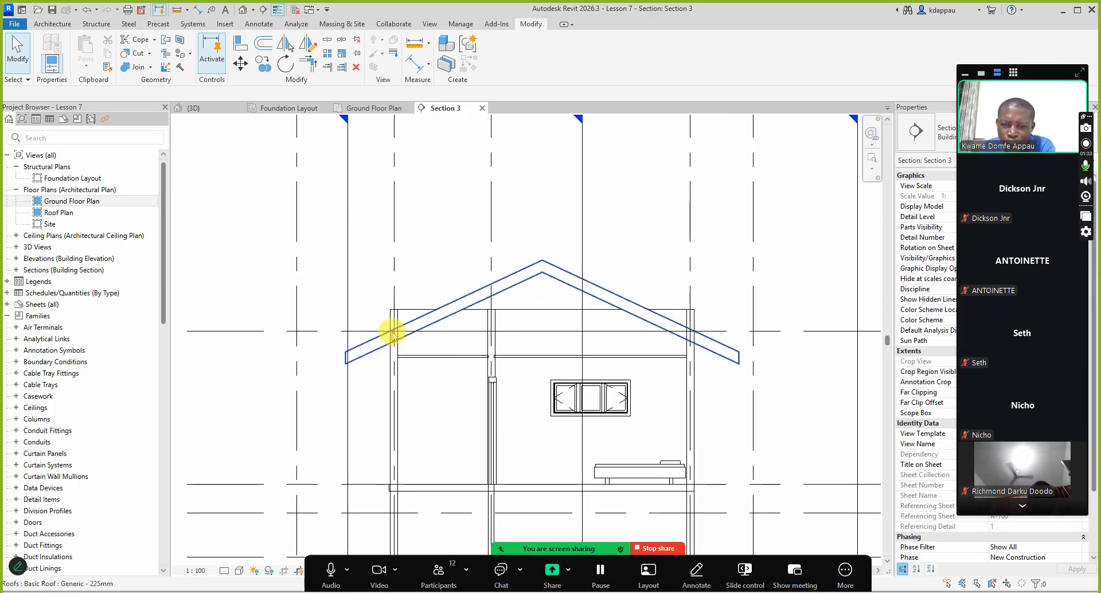
{"action": "left_click", "coordinate": [368, 371]}
{"action": "scroll", "coordinate": [381, 357], "scroll_direction": "down", "scroll_amount": 5}
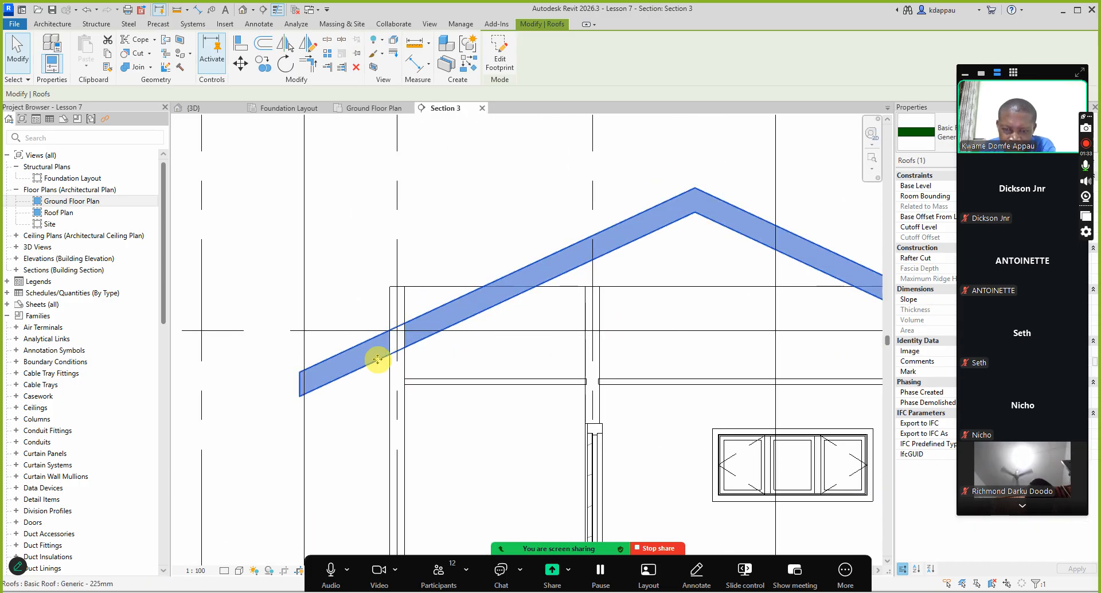
{"action": "scroll", "coordinate": [464, 331], "scroll_direction": "up", "scroll_amount": 2}
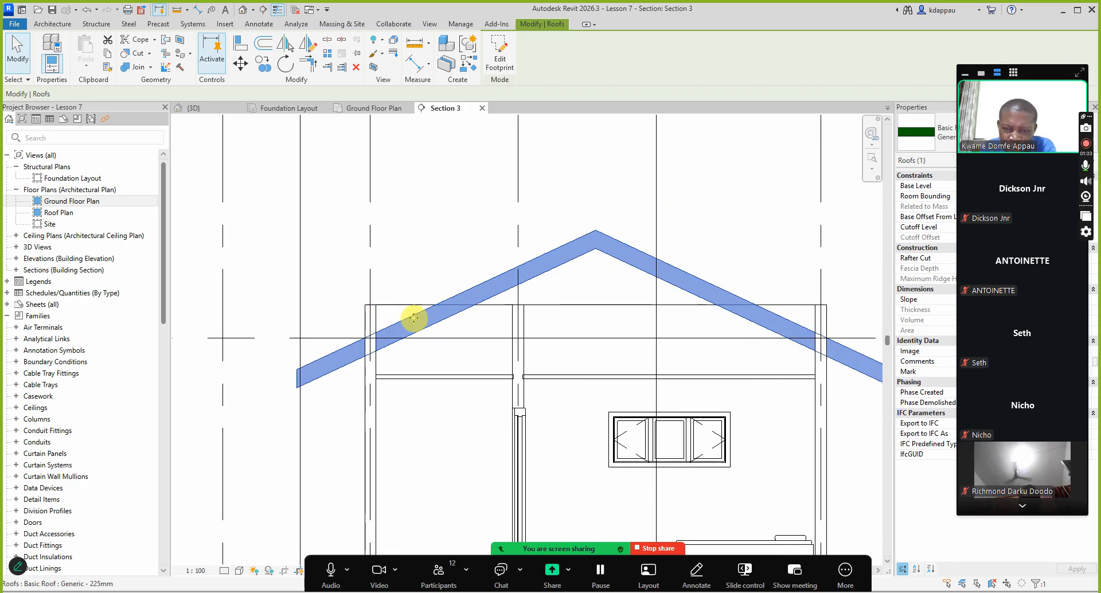
{"action": "left_click", "coordinate": [340, 290]}
{"action": "scroll", "coordinate": [342, 298], "scroll_direction": "up", "scroll_amount": 5}
{"action": "scroll", "coordinate": [367, 360], "scroll_direction": "down", "scroll_amount": 6}
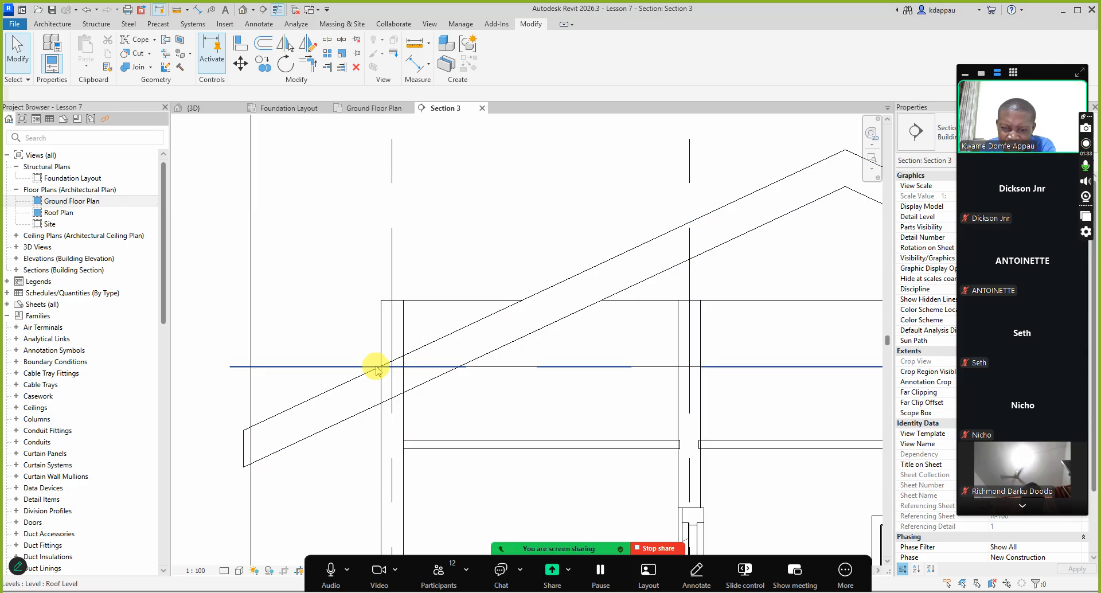
{"action": "left_click", "coordinate": [352, 372]}
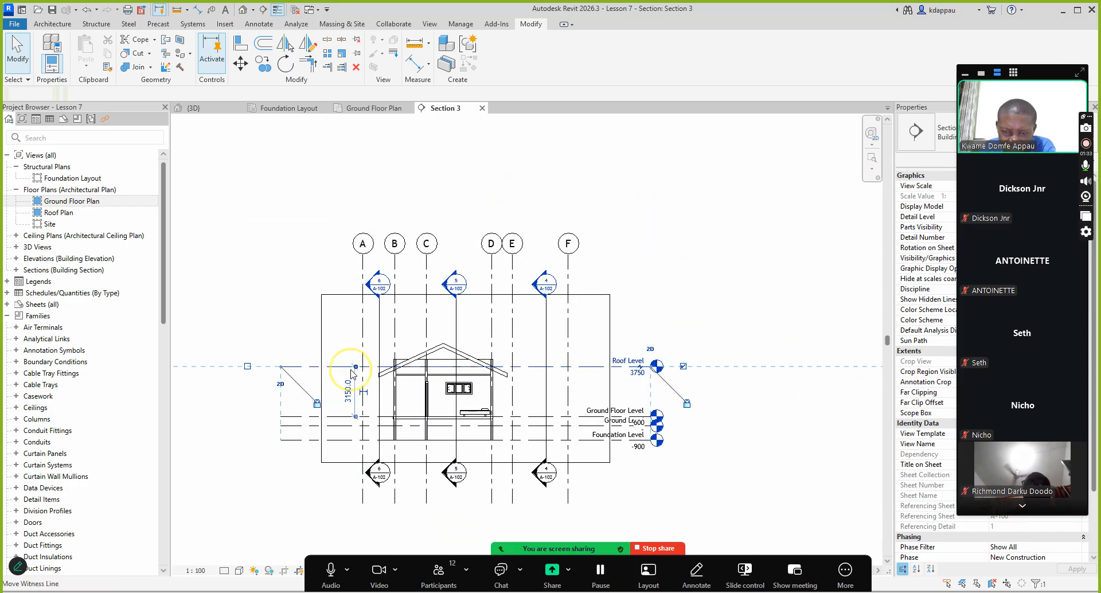
{"action": "scroll", "coordinate": [382, 355], "scroll_direction": "up", "scroll_amount": 4}
{"action": "left_click", "coordinate": [384, 350]}
{"action": "scroll", "coordinate": [373, 341], "scroll_direction": "up", "scroll_amount": 3}
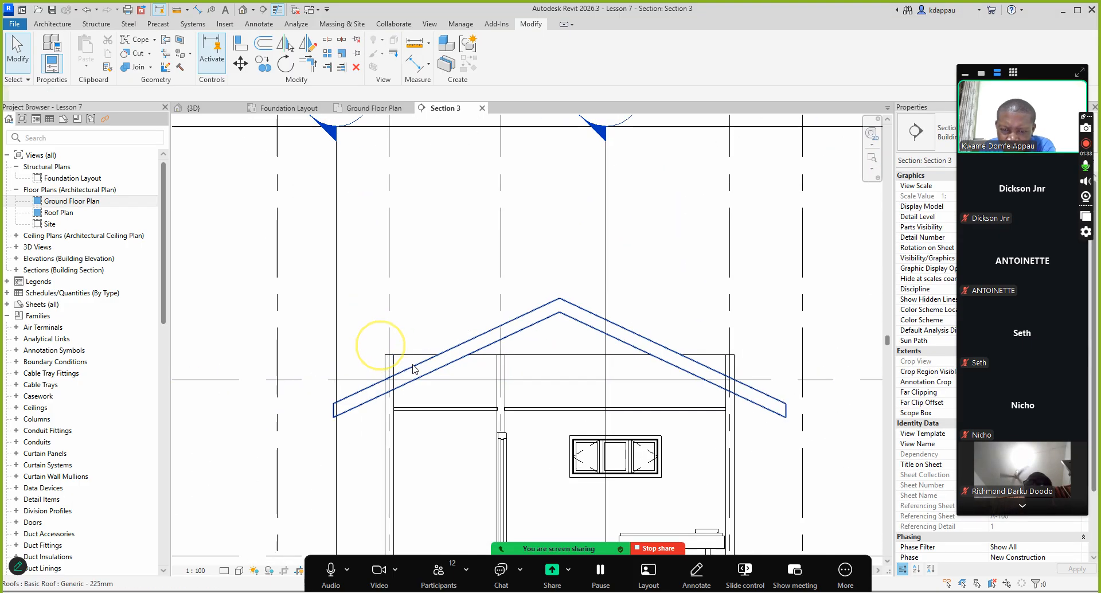
{"action": "left_click", "coordinate": [401, 354]}
{"action": "left_click", "coordinate": [403, 303]}
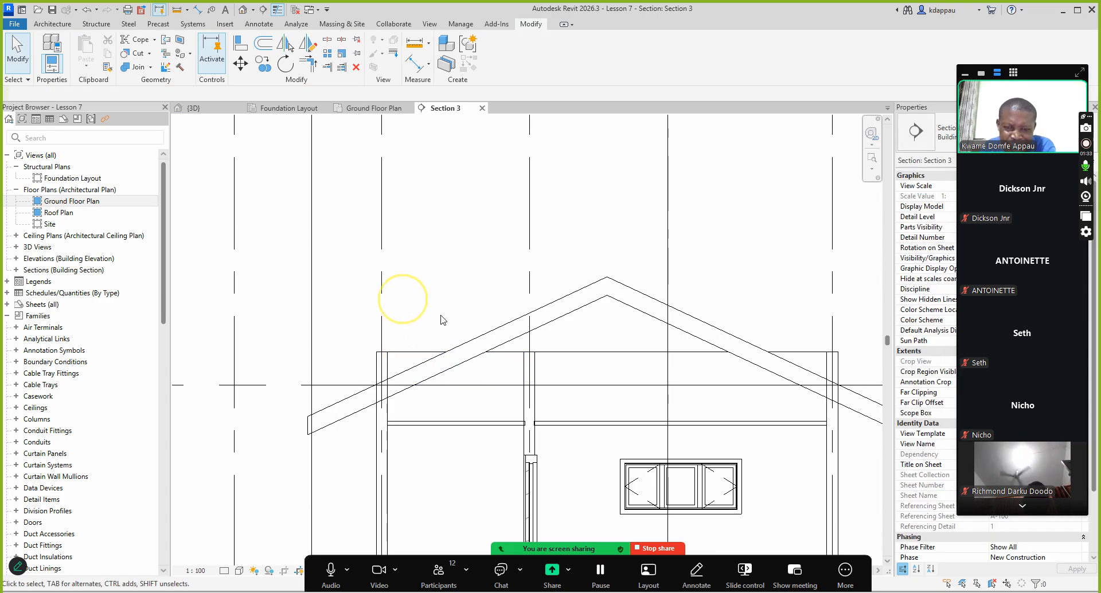
Step: Move the roof vertically up along grid B so its underside meets the top of the outer wall
{"action": "left_click", "coordinate": [471, 340]}
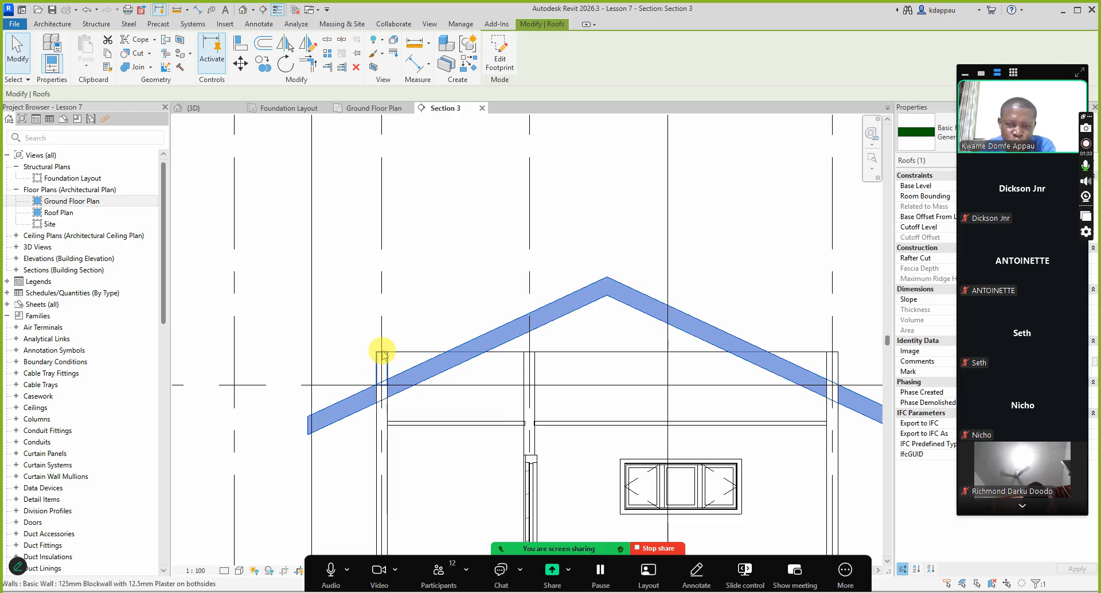
{"action": "scroll", "coordinate": [384, 367], "scroll_direction": "up", "scroll_amount": 4}
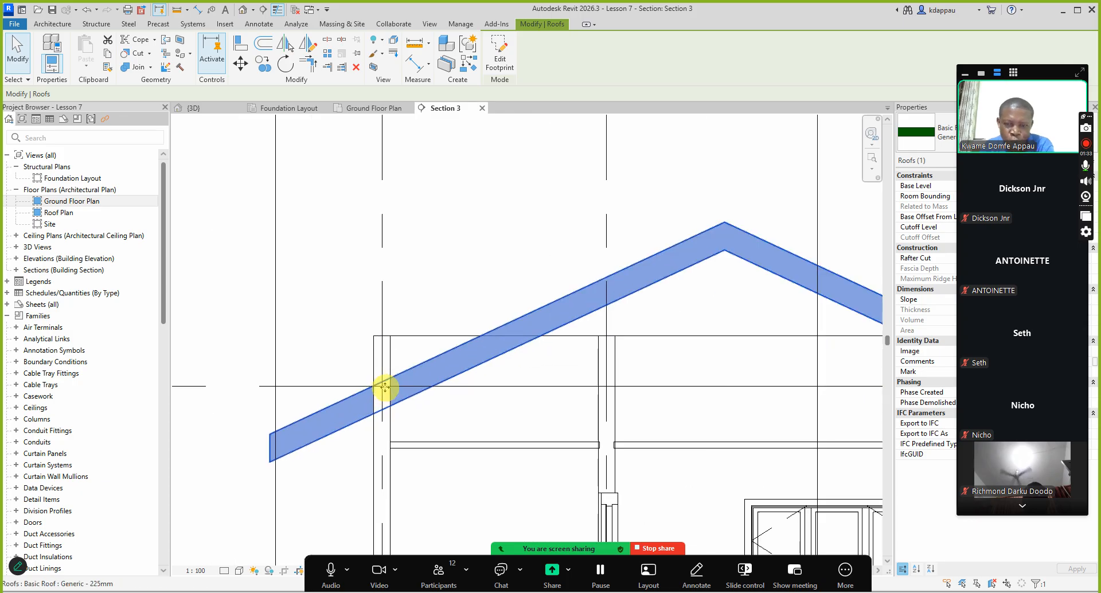
{"action": "key", "text": "v"}
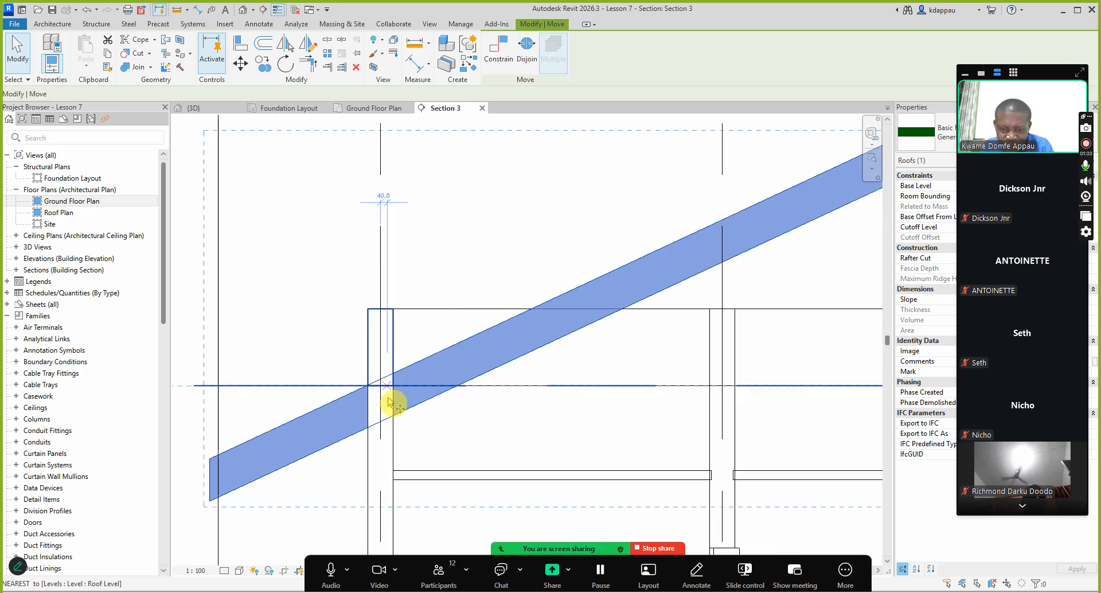
{"action": "left_click", "coordinate": [382, 423]}
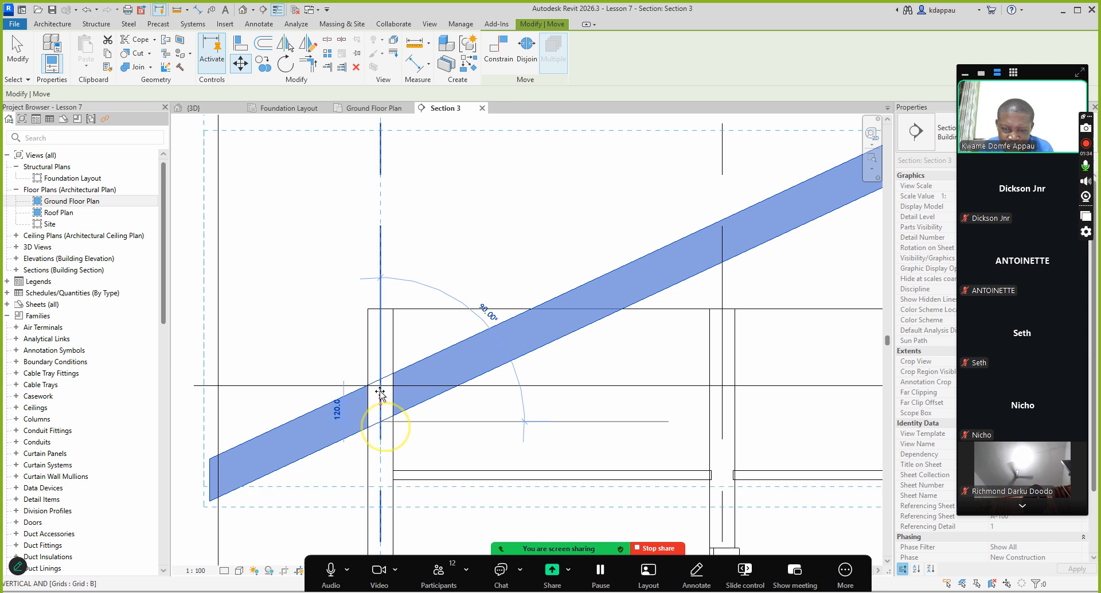
{"action": "left_click", "coordinate": [382, 307]}
{"action": "key", "text": "Escape"}
Step: Inspect how the raised roof sits on the wall tops at both sides of the section
{"action": "scroll", "coordinate": [365, 318], "scroll_direction": "down", "scroll_amount": 3}
{"action": "scroll", "coordinate": [585, 339], "scroll_direction": "down", "scroll_amount": 3}
{"action": "scroll", "coordinate": [602, 337], "scroll_direction": "up", "scroll_amount": 1}
{"action": "scroll", "coordinate": [462, 334], "scroll_direction": "down", "scroll_amount": 2}
{"action": "scroll", "coordinate": [410, 314], "scroll_direction": "up", "scroll_amount": 4}
{"action": "scroll", "coordinate": [411, 314], "scroll_direction": "up", "scroll_amount": 4}
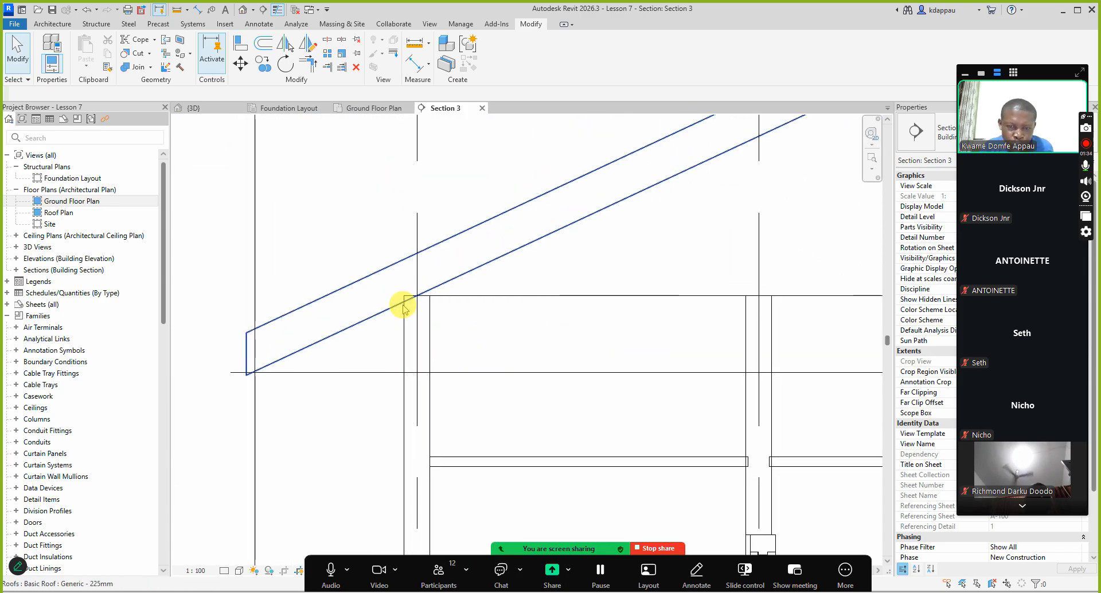
{"action": "scroll", "coordinate": [404, 308], "scroll_direction": "down", "scroll_amount": 4}
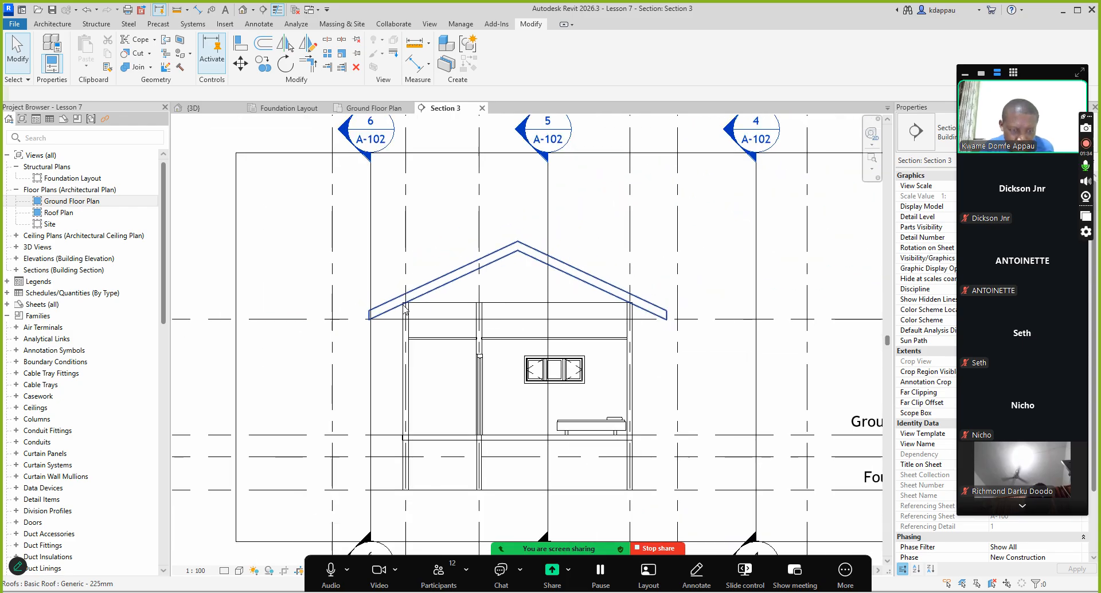
{"action": "left_click", "coordinate": [407, 314]}
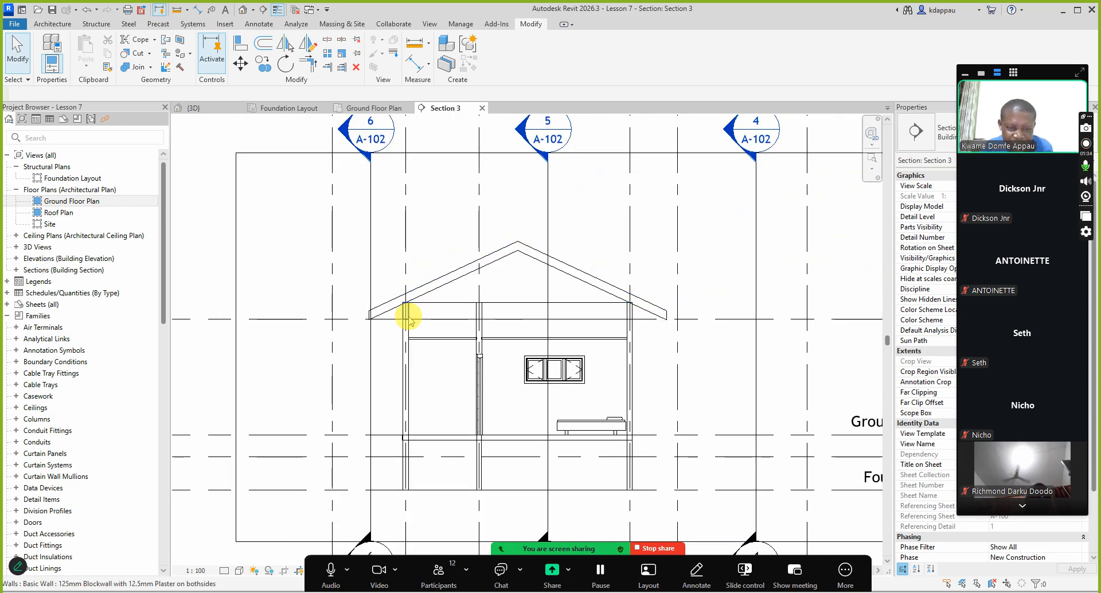
{"action": "scroll", "coordinate": [409, 318], "scroll_direction": "down", "scroll_amount": 2}
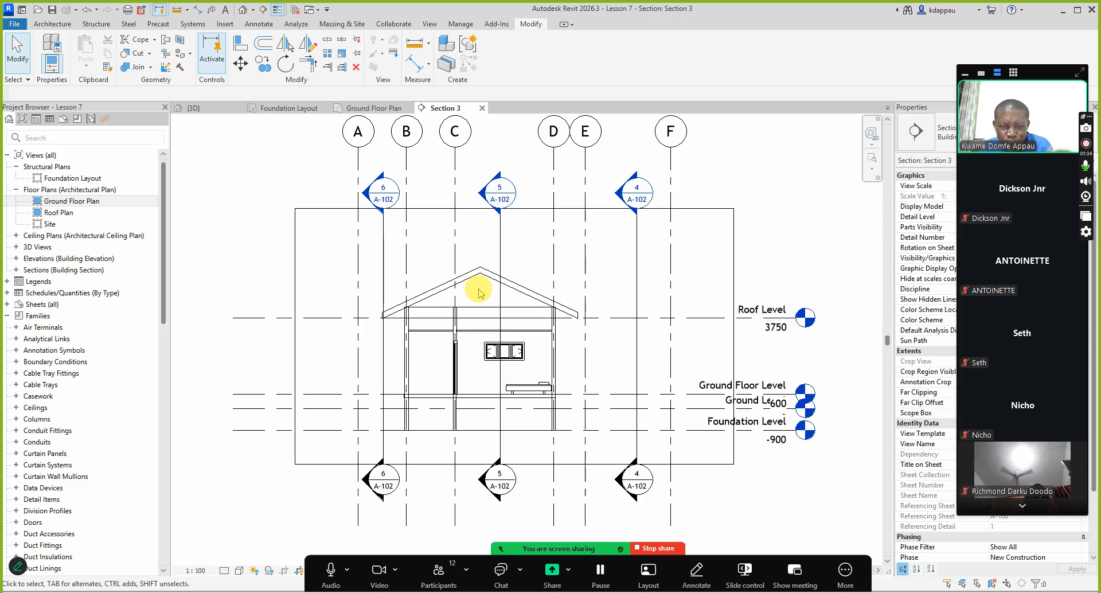
Step: Select the raised roof in Section 3 and collapse the meeting's video panel to uncover the roof's properties
{"action": "scroll", "coordinate": [477, 289], "scroll_direction": "up", "scroll_amount": 2}
{"action": "left_click", "coordinate": [457, 274]}
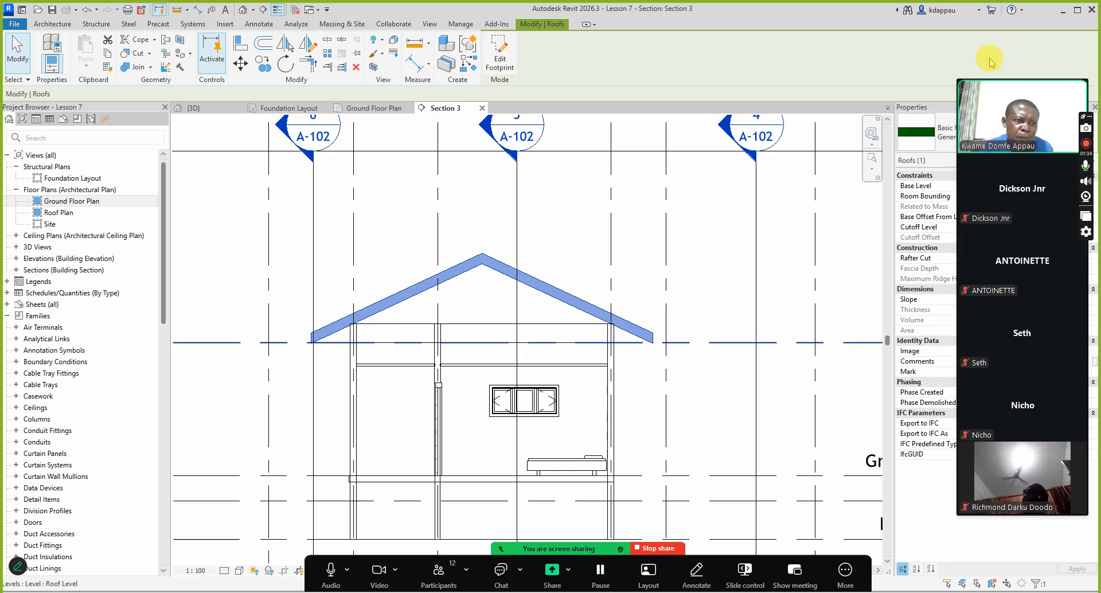
{"action": "left_click", "coordinate": [969, 81]}
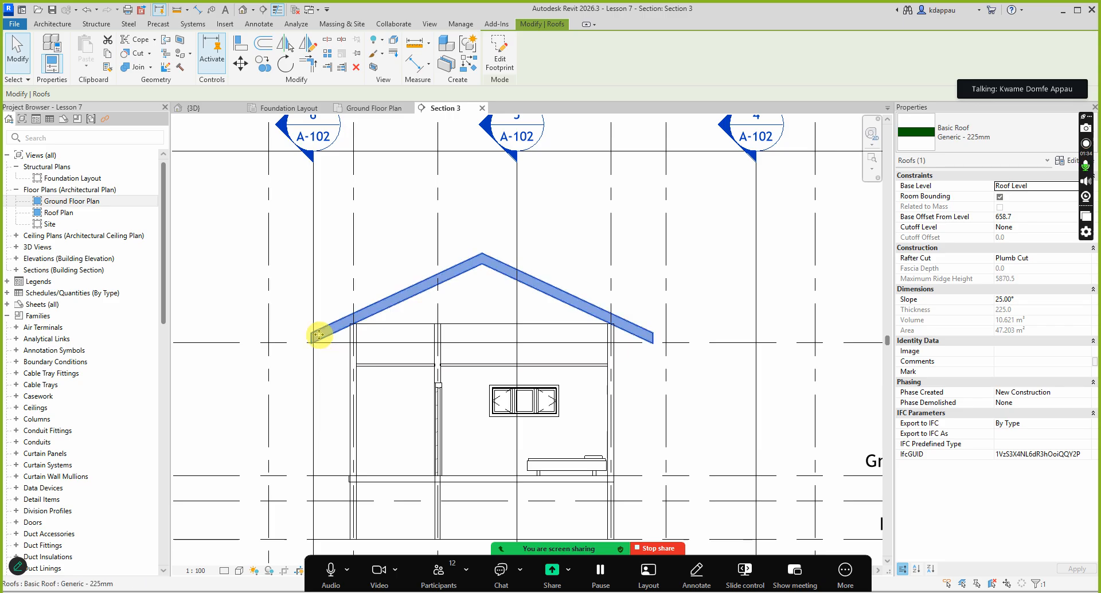
{"action": "scroll", "coordinate": [319, 344], "scroll_direction": "up", "scroll_amount": 1}
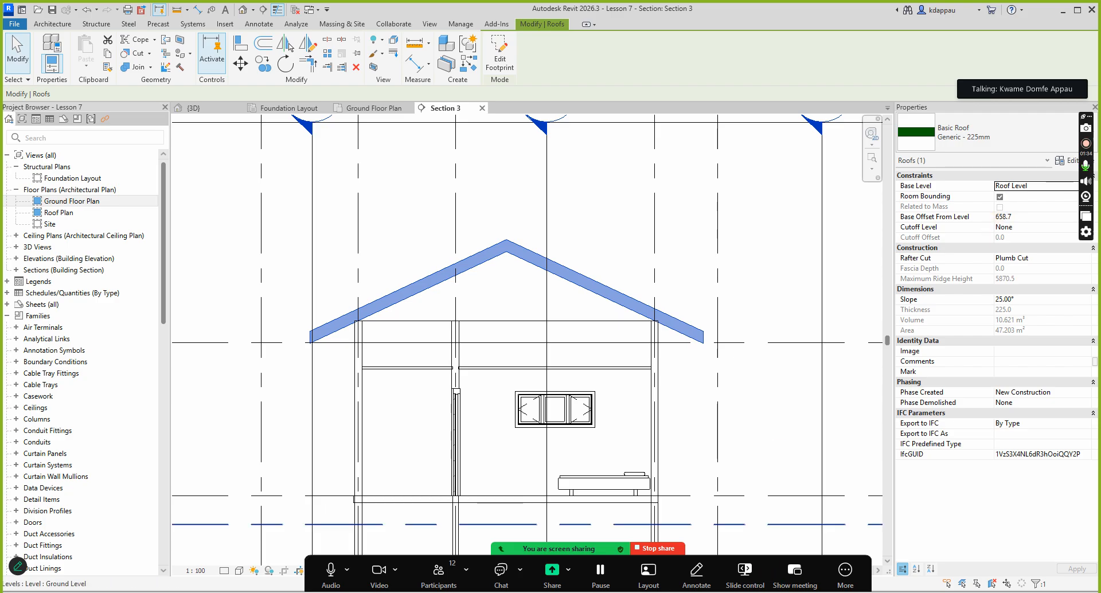
Step: Magnify the screen and set the selected Section 3 roof's Base Offset From Level to 600, then deselect the roof
{"action": "key", "text": "super+plus"}
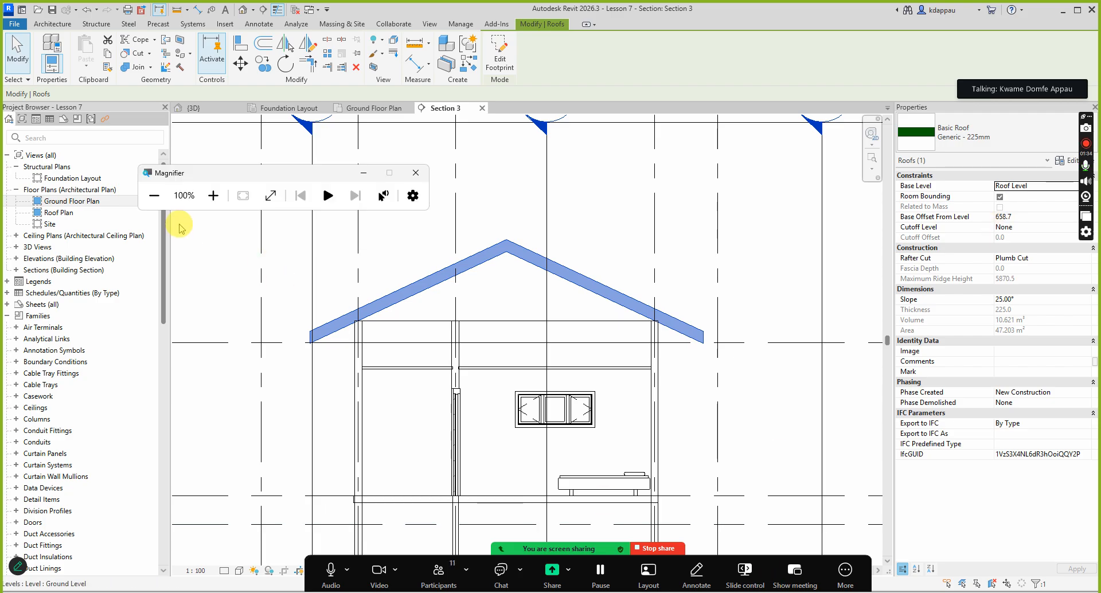
{"action": "left_click", "coordinate": [214, 195]}
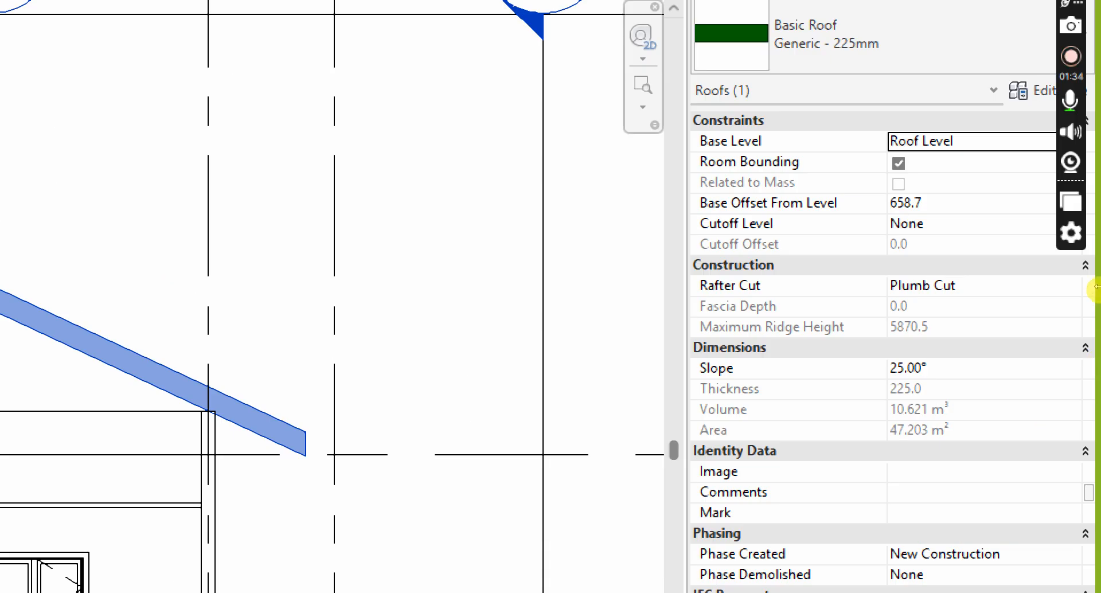
{"action": "left_click", "coordinate": [1029, 218]}
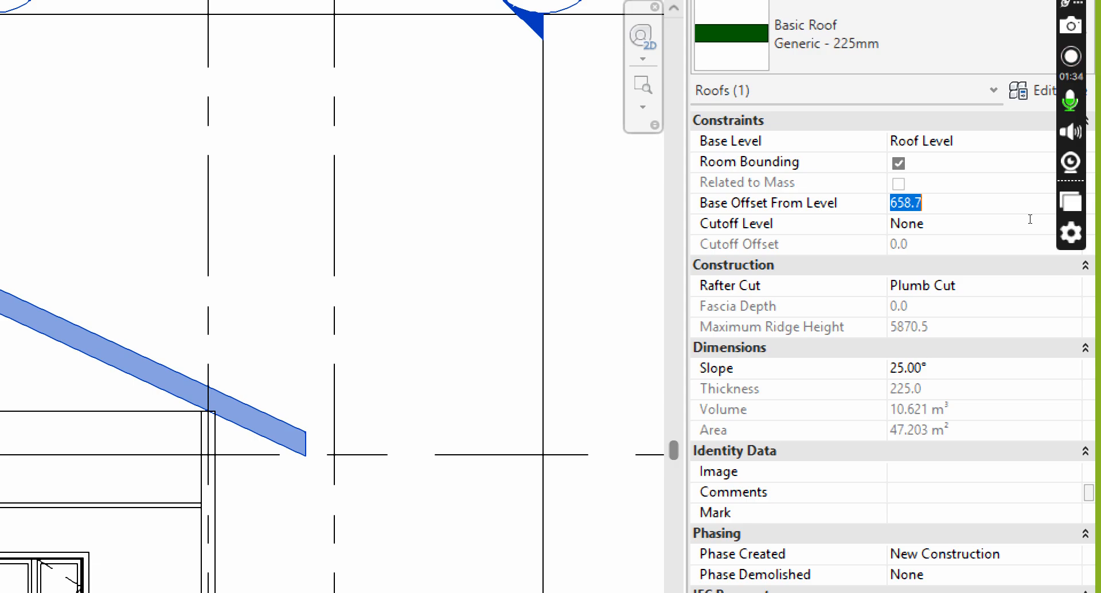
{"action": "type", "text": "600"}
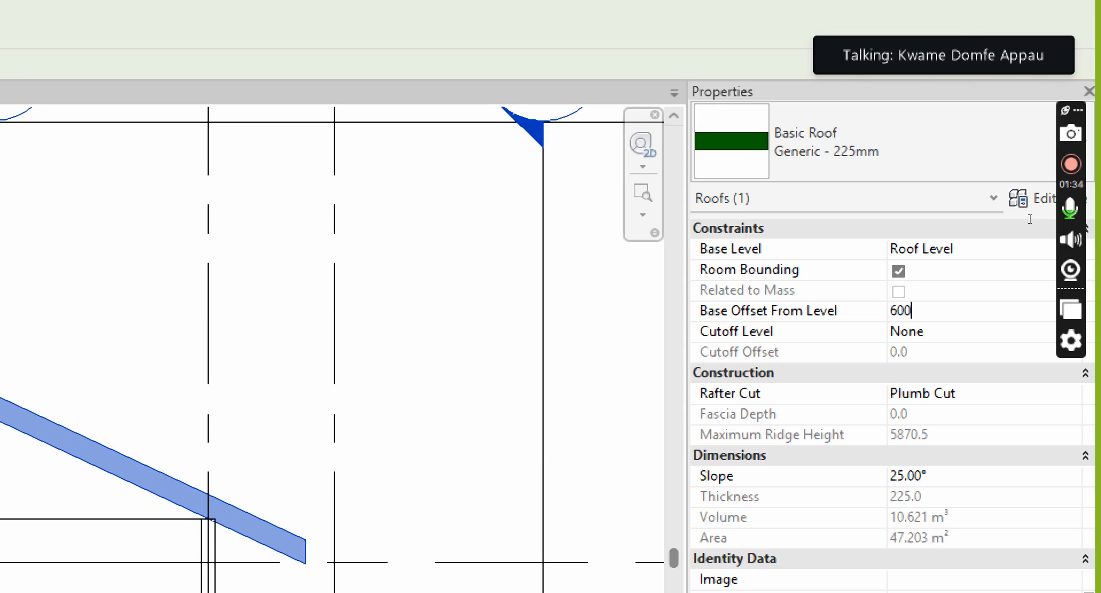
{"action": "key", "text": "Return"}
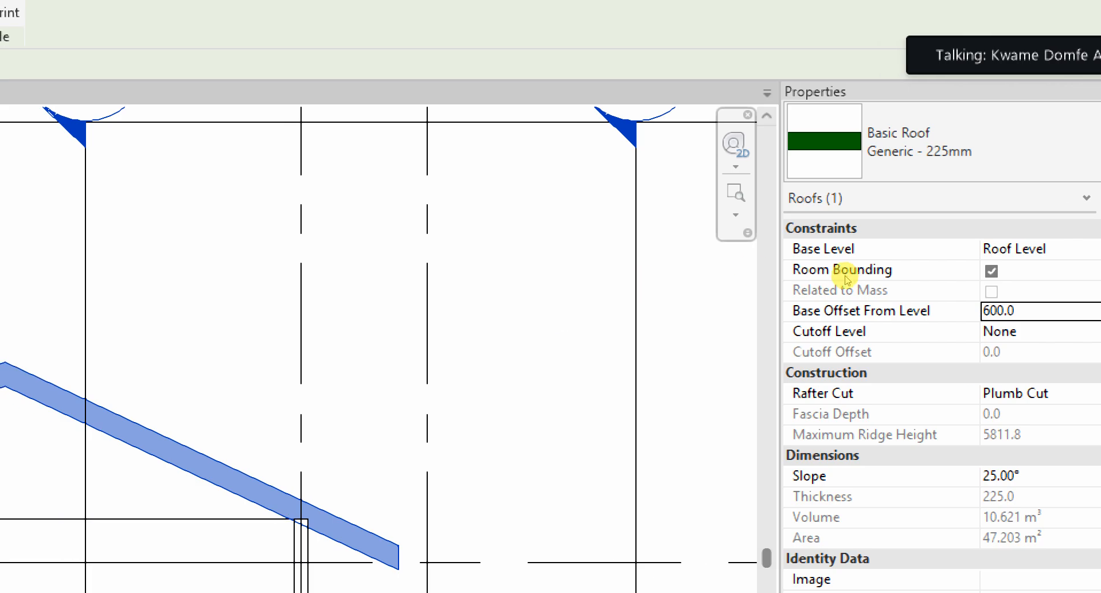
{"action": "scroll", "coordinate": [745, 264], "scroll_direction": "down", "scroll_amount": 3}
{"action": "scroll", "coordinate": [696, 278], "scroll_direction": "up", "scroll_amount": 1}
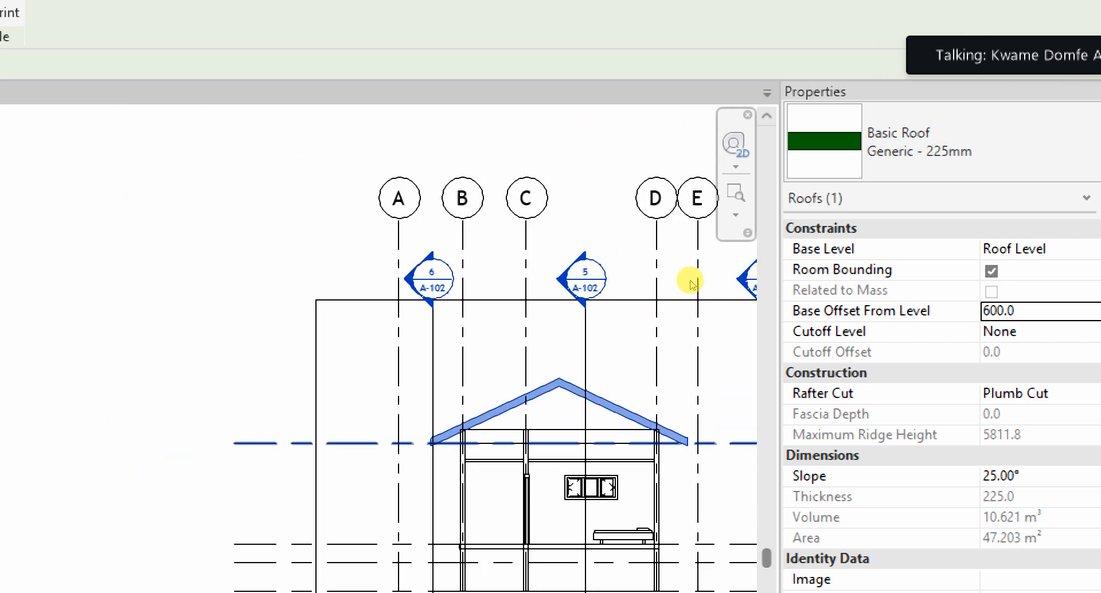
{"action": "left_click", "coordinate": [680, 247]}
{"action": "scroll", "coordinate": [766, 270], "scroll_direction": "up", "scroll_amount": 3}
{"action": "scroll", "coordinate": [763, 268], "scroll_direction": "down", "scroll_amount": 3}
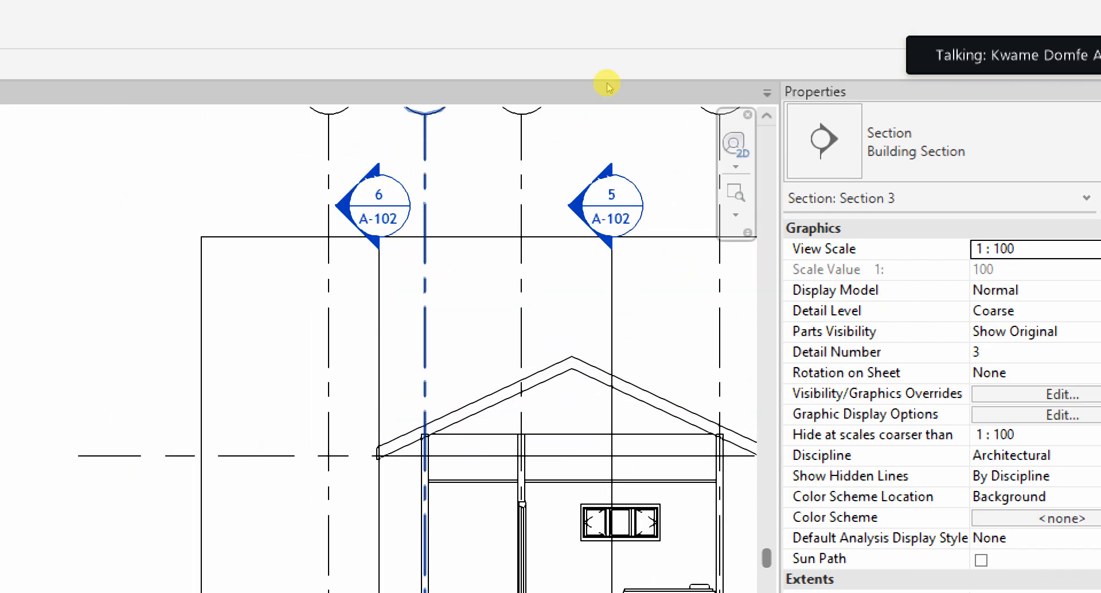
{"action": "scroll", "coordinate": [631, 246], "scroll_direction": "down", "scroll_amount": 3}
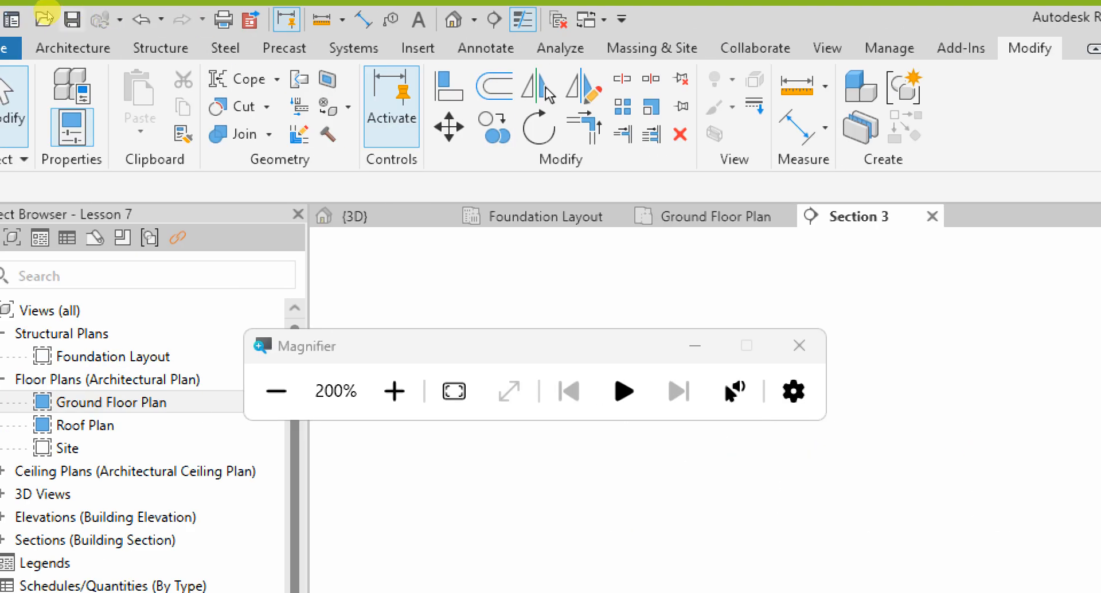
Step: Switch to the 3D view and move the Magnifier window clear of the building's roofs
{"action": "left_click", "coordinate": [247, 13]}
{"action": "scroll", "coordinate": [237, 177], "scroll_direction": "down", "scroll_amount": 4}
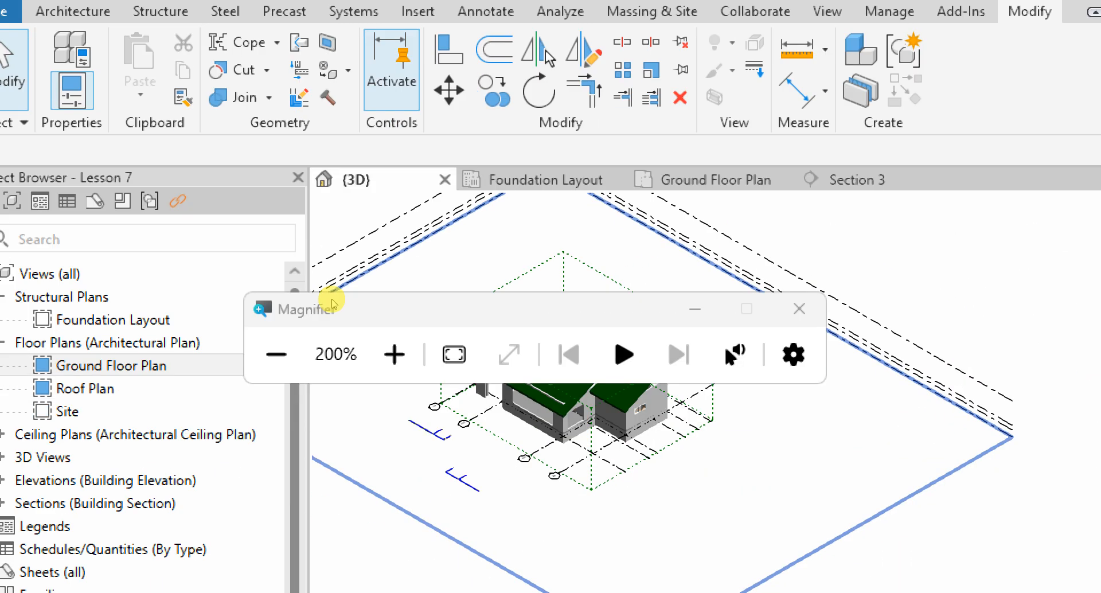
{"action": "scroll", "coordinate": [333, 299], "scroll_direction": "up", "scroll_amount": 1}
{"action": "middle_click_drag", "start_coordinate": [332, 300], "coordinate": [298, 246]}
{"action": "left_click", "coordinate": [695, 309]}
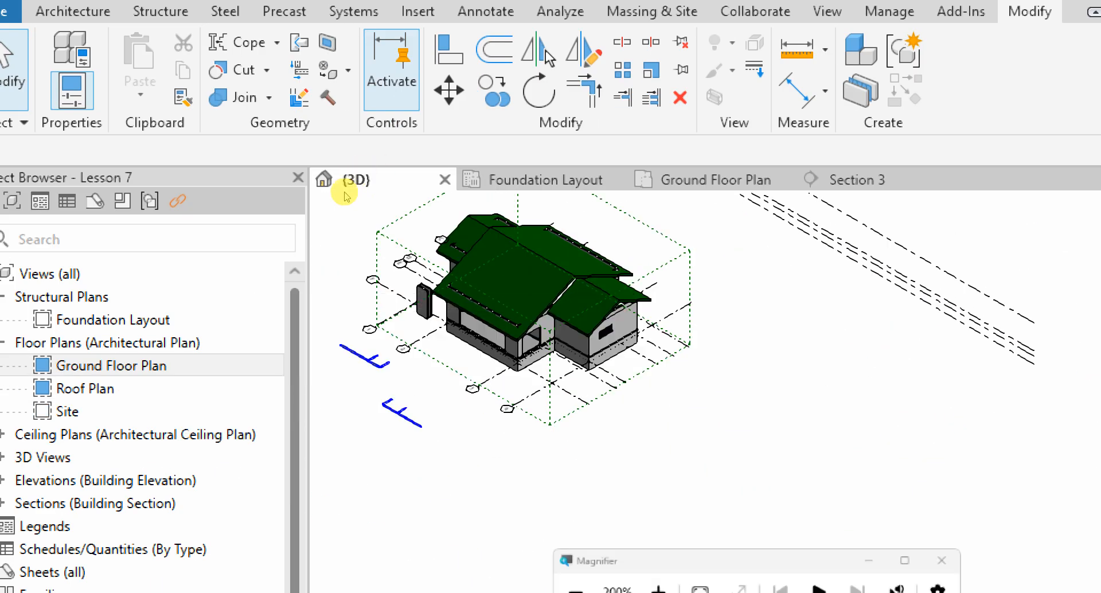
{"action": "middle_click_drag", "start_coordinate": [482, 216], "coordinate": [539, 401]}
{"action": "scroll", "coordinate": [545, 447], "scroll_direction": "up", "scroll_amount": 6}
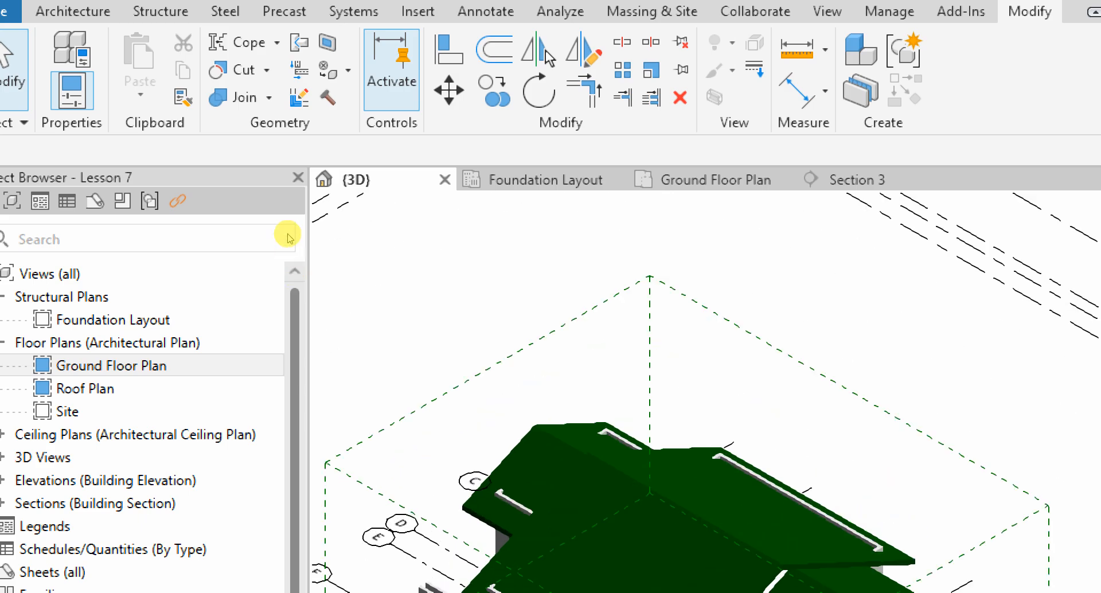
Step: Set the Base Offset From Level of the smaller roof at the rear of the building to 600
{"action": "left_click", "coordinate": [539, 439]}
{"action": "scroll", "coordinate": [410, 316], "scroll_direction": "down", "scroll_amount": 3}
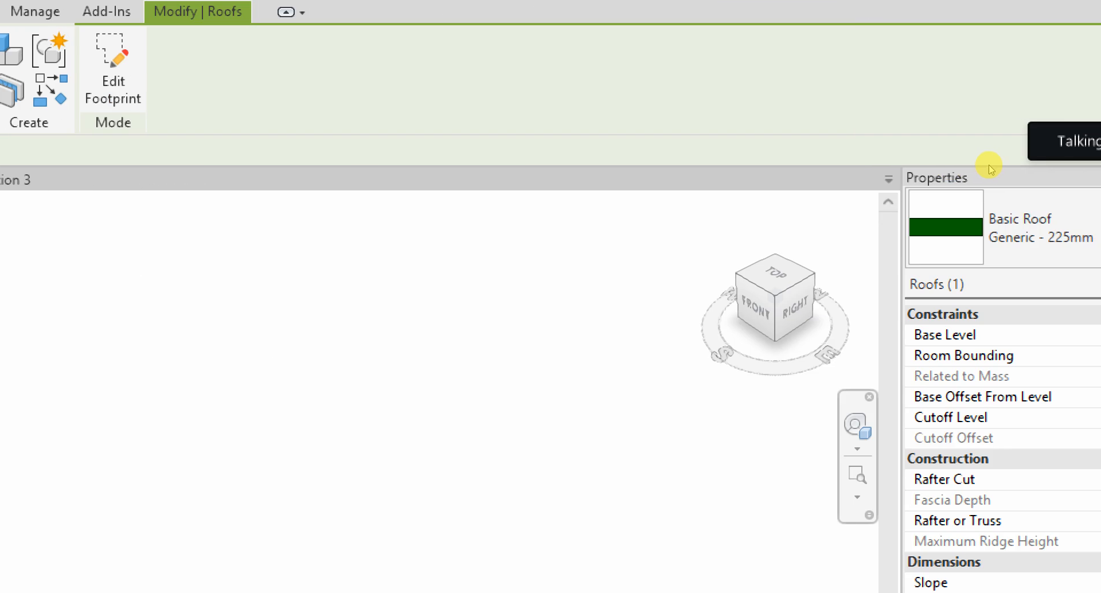
{"action": "left_click", "coordinate": [942, 397]}
{"action": "type", "text": "600"}
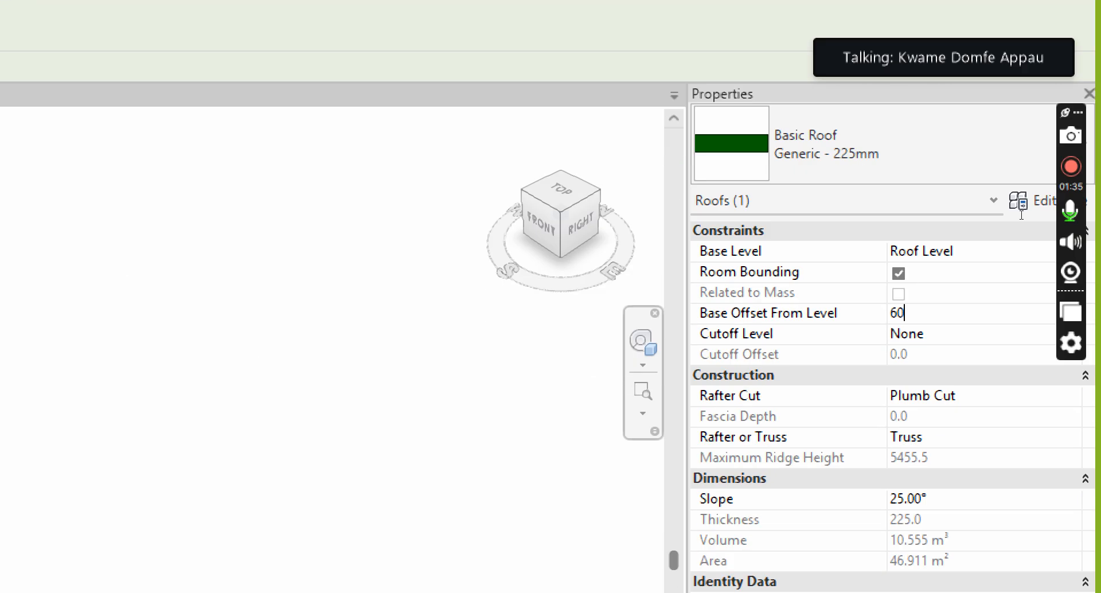
{"action": "left_click", "coordinate": [625, 266]}
Step: Set the large main roof's Base Offset From Level to 600 and deselect it
{"action": "scroll", "coordinate": [803, 205], "scroll_direction": "down", "scroll_amount": 8}
{"action": "scroll", "coordinate": [751, 210], "scroll_direction": "up", "scroll_amount": 5}
{"action": "scroll", "coordinate": [784, 220], "scroll_direction": "up", "scroll_amount": 8}
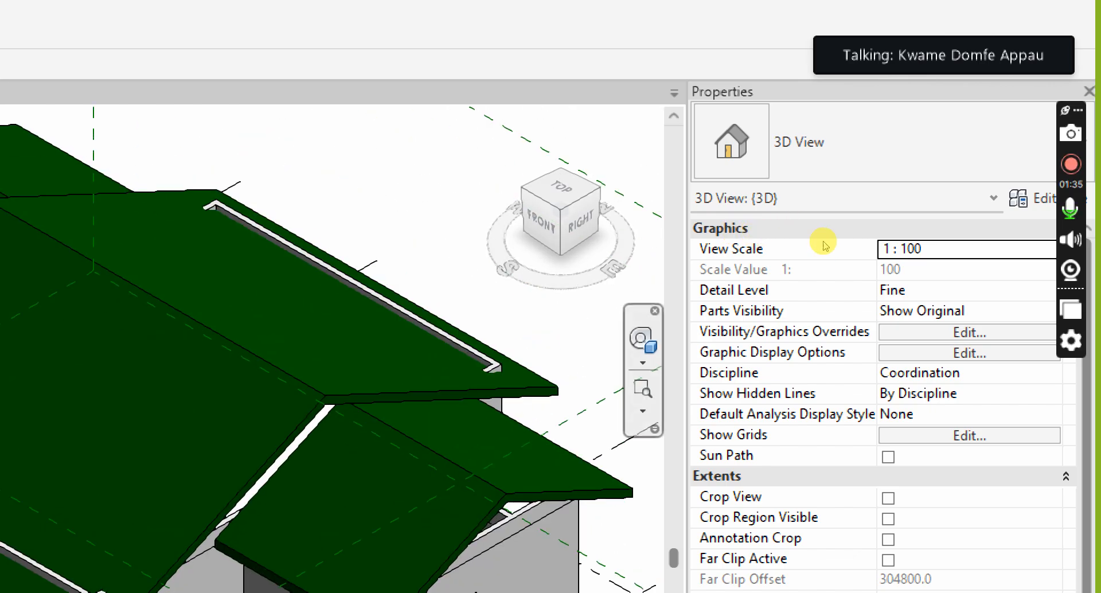
{"action": "left_click", "coordinate": [820, 262]}
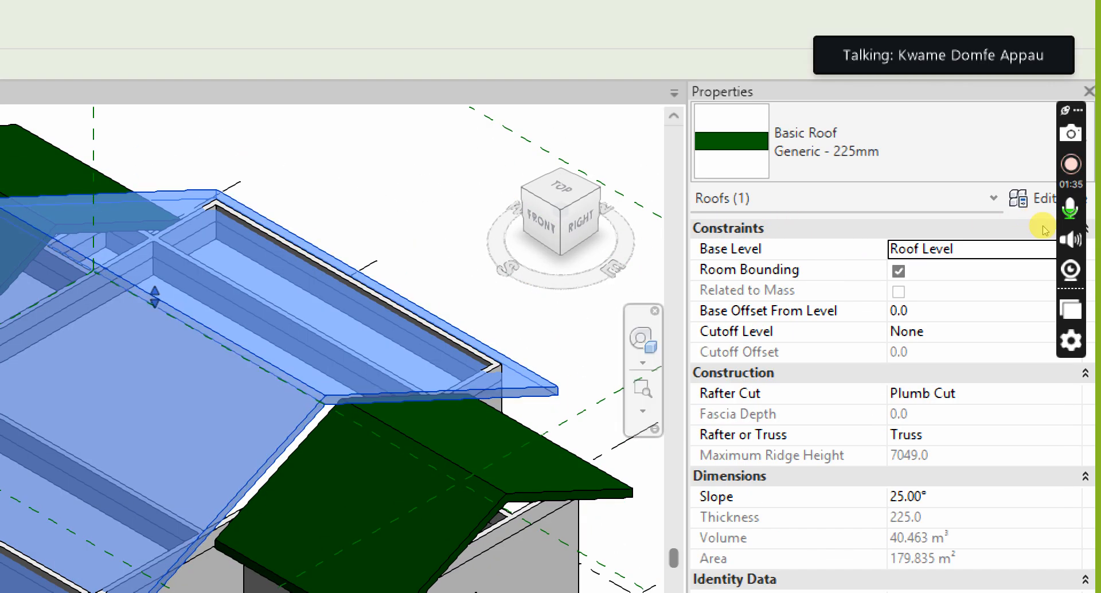
{"action": "left_click", "coordinate": [1024, 221]}
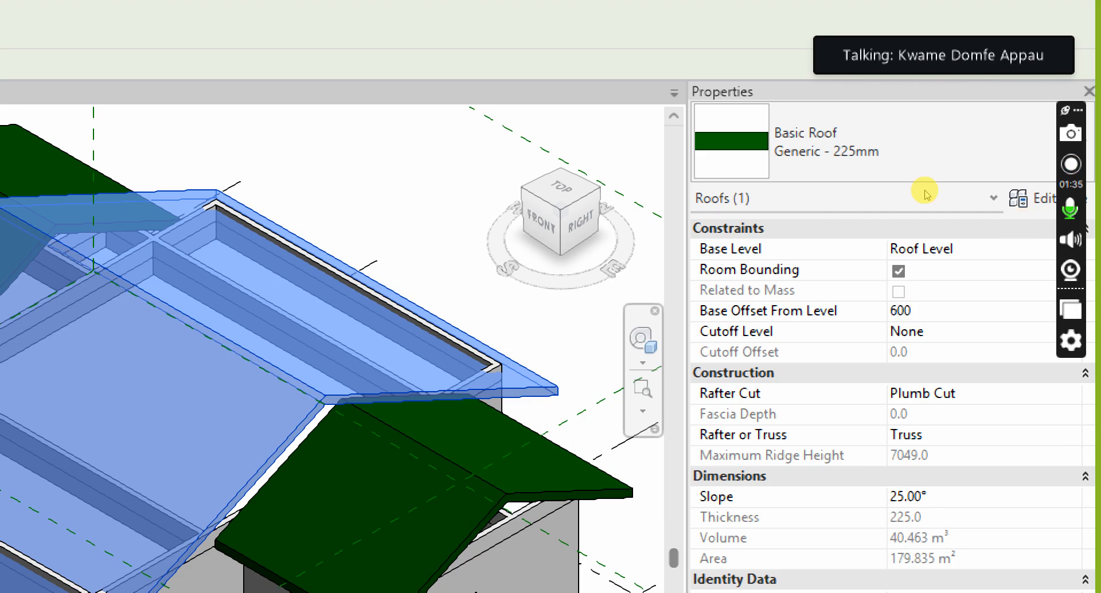
{"action": "left_click", "coordinate": [754, 161]}
{"action": "scroll", "coordinate": [784, 182], "scroll_direction": "down", "scroll_amount": 3}
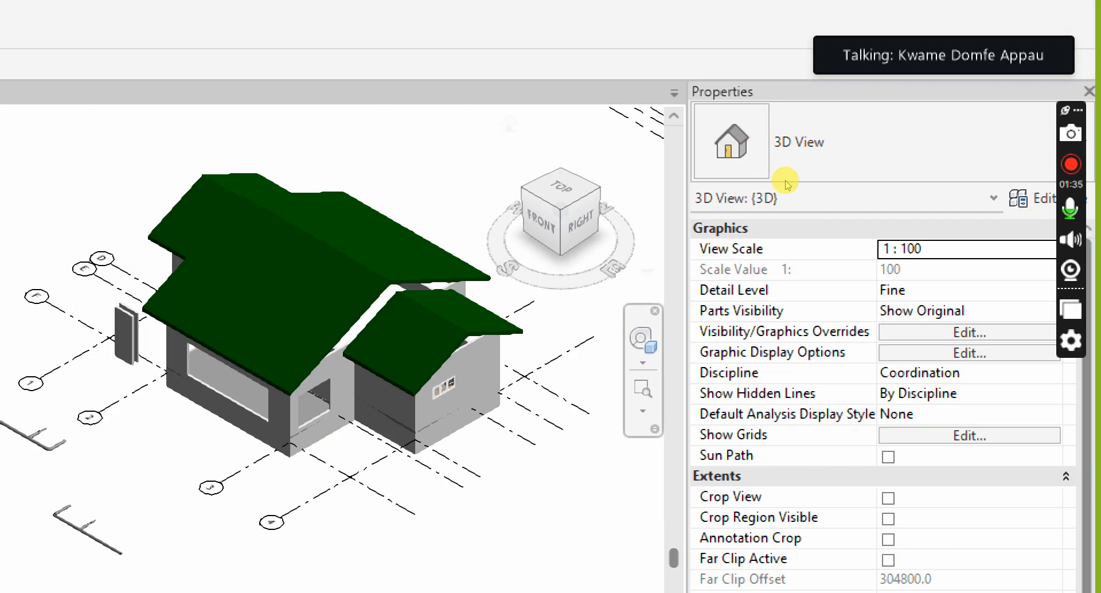
Step: View the building from its right side and compare the base levels and offsets of the two overlapping smaller gable roofs
{"action": "scroll", "coordinate": [784, 182], "scroll_direction": "down", "scroll_amount": 2}
{"action": "left_click_drag", "start_coordinate": [843, 178], "coordinate": [816, 176]}
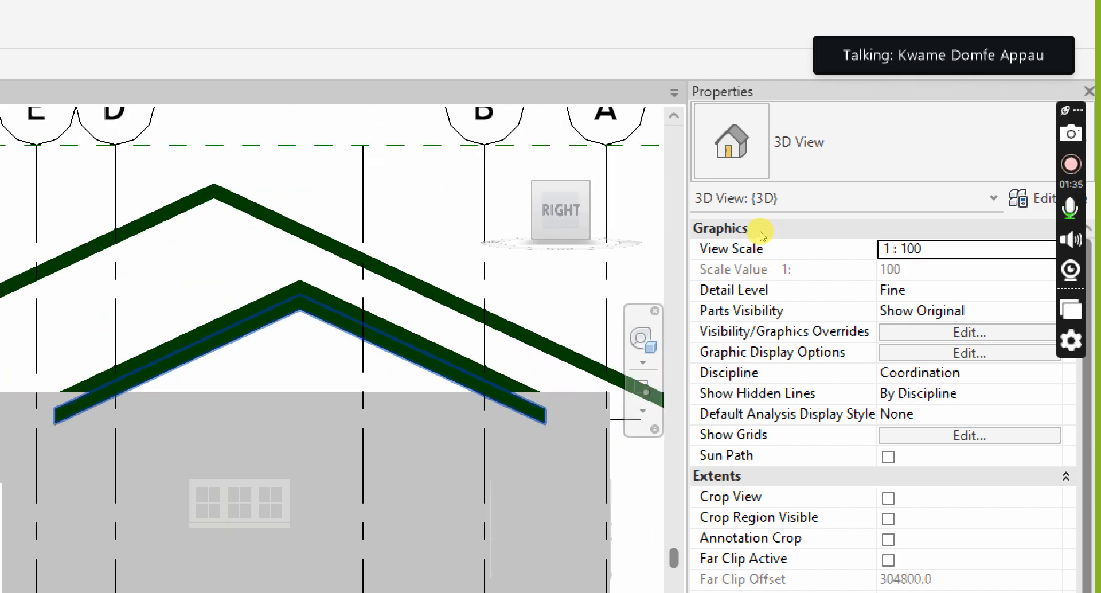
{"action": "left_click", "coordinate": [763, 225]}
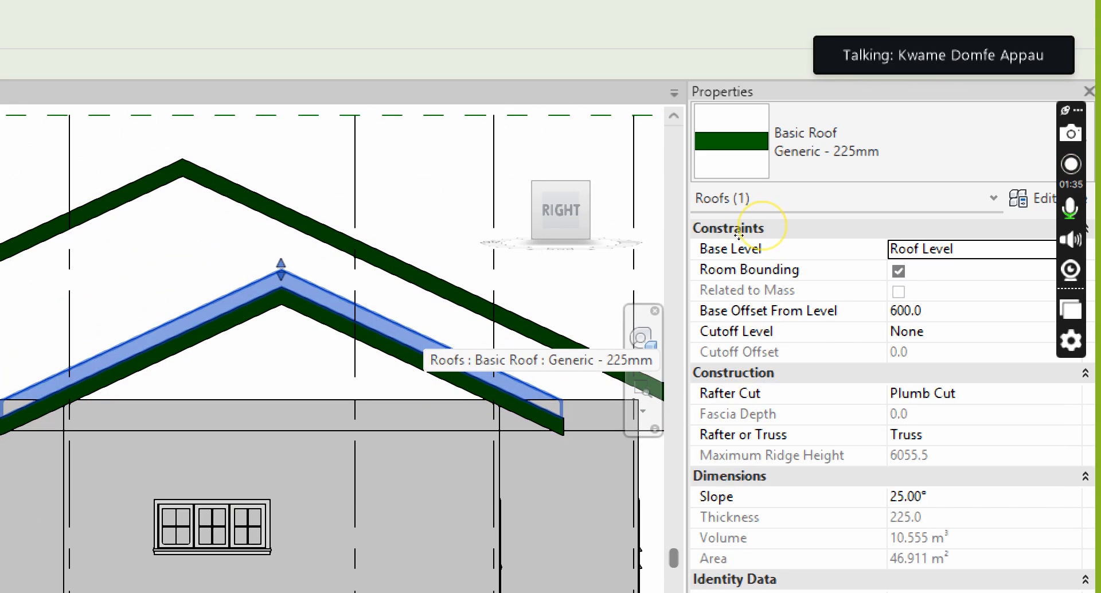
{"action": "left_click", "coordinate": [682, 216]}
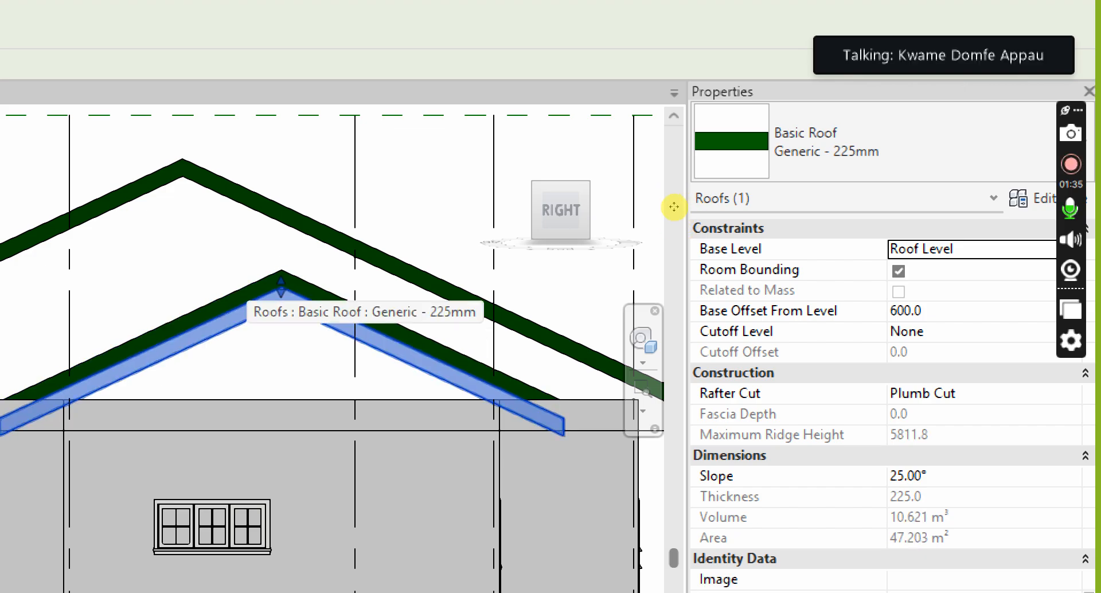
{"action": "left_click", "coordinate": [672, 210]}
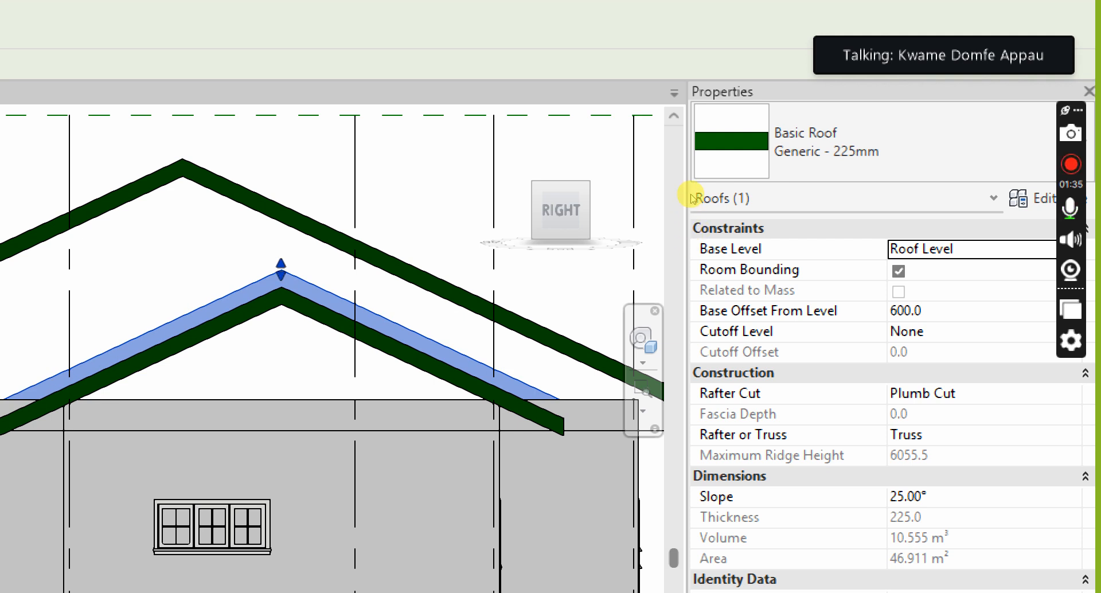
{"action": "left_click", "coordinate": [737, 239]}
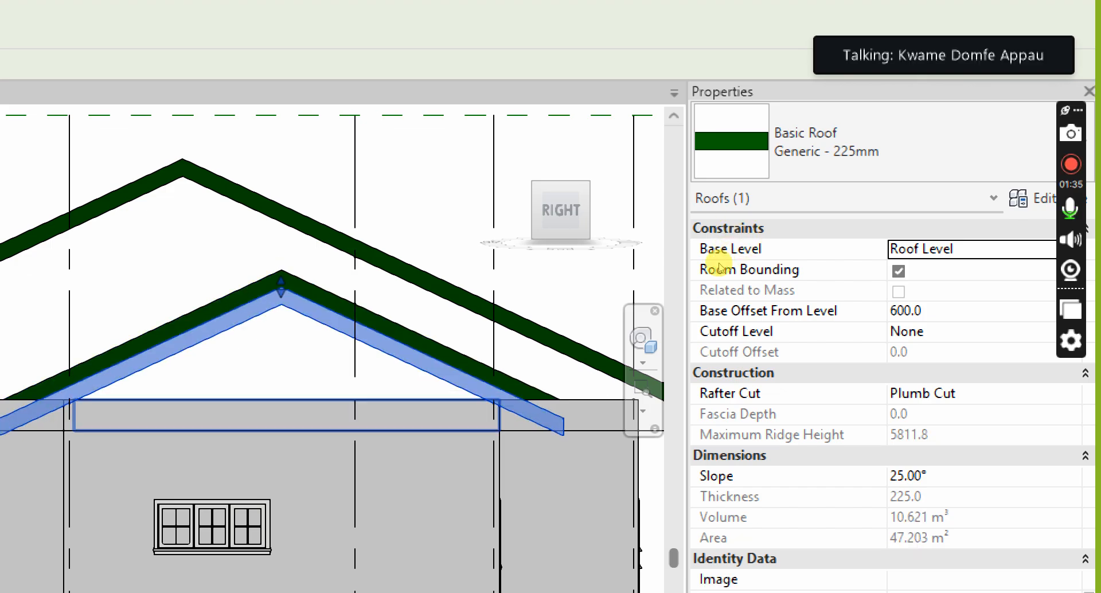
{"action": "left_click", "coordinate": [643, 202]}
{"action": "left_click", "coordinate": [653, 212]}
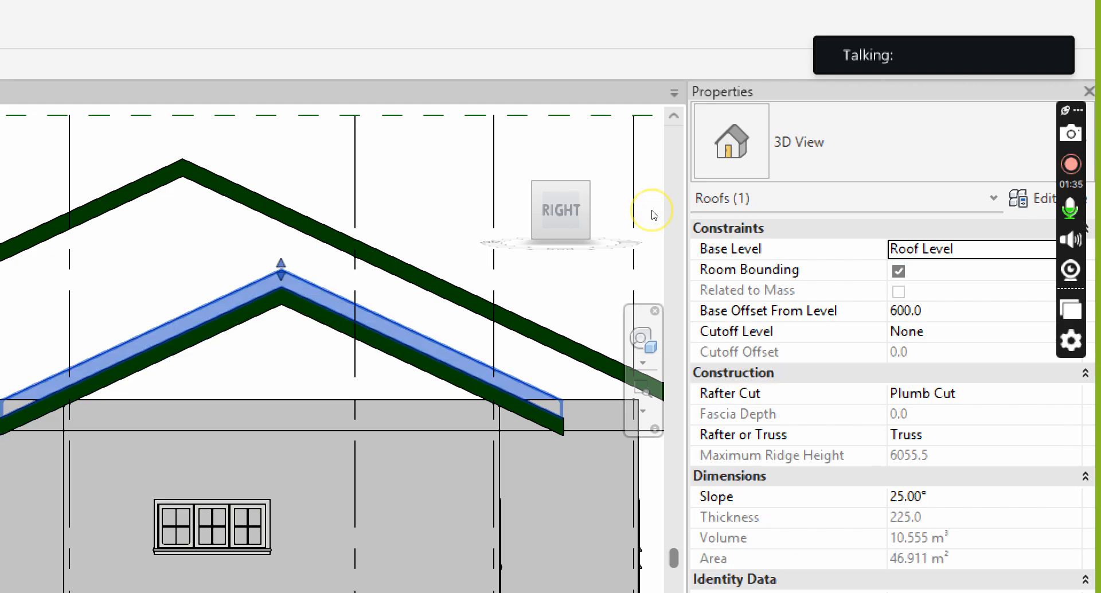
{"action": "left_click", "coordinate": [677, 223]}
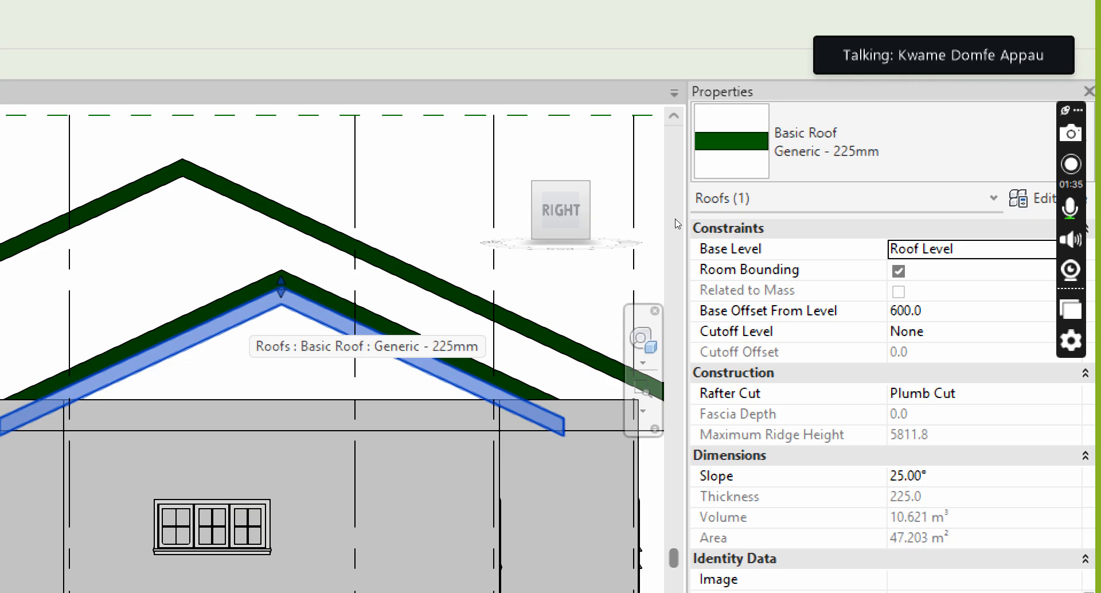
{"action": "left_click", "coordinate": [661, 216]}
{"action": "left_click", "coordinate": [660, 215]}
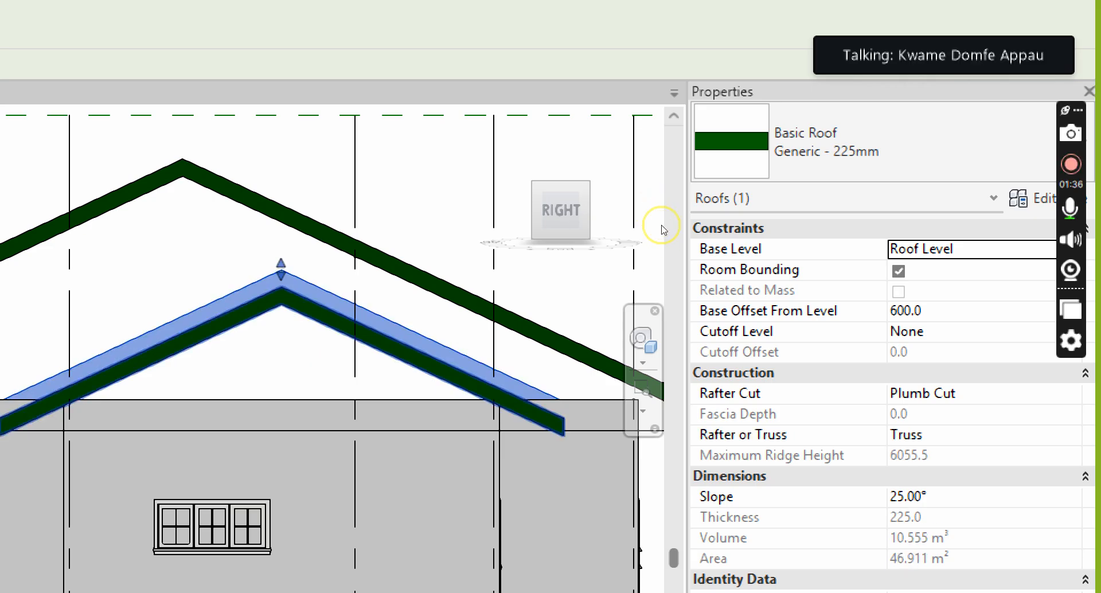
{"action": "left_click", "coordinate": [662, 229]}
{"action": "left_click", "coordinate": [655, 213]}
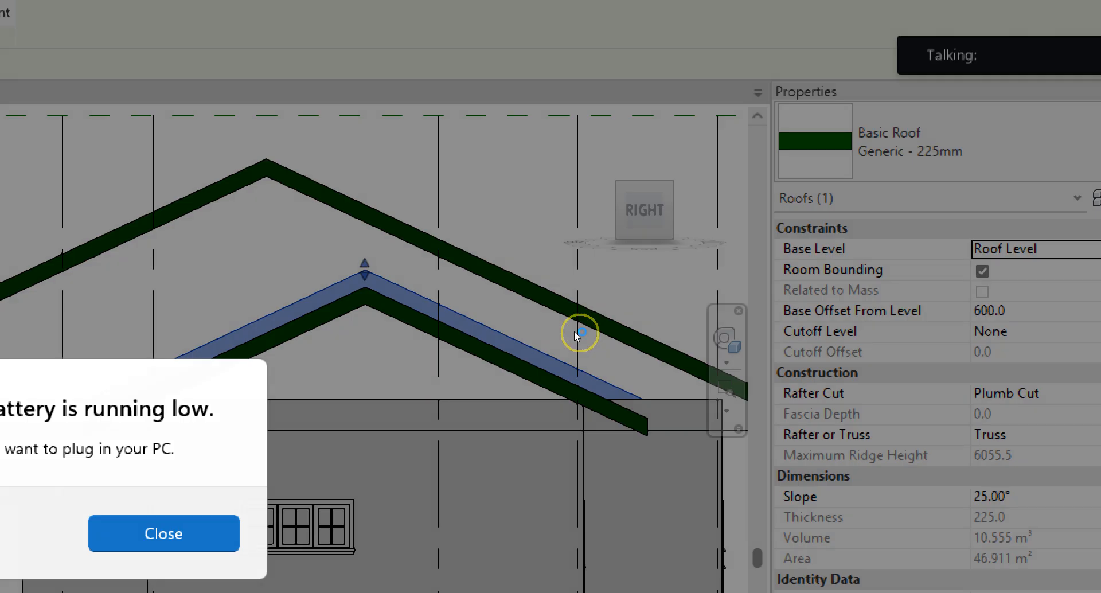
Step: Dismiss the low-battery notice and compare the construction and dimension properties of the two smaller gable roofs
{"action": "left_click", "coordinate": [575, 333]}
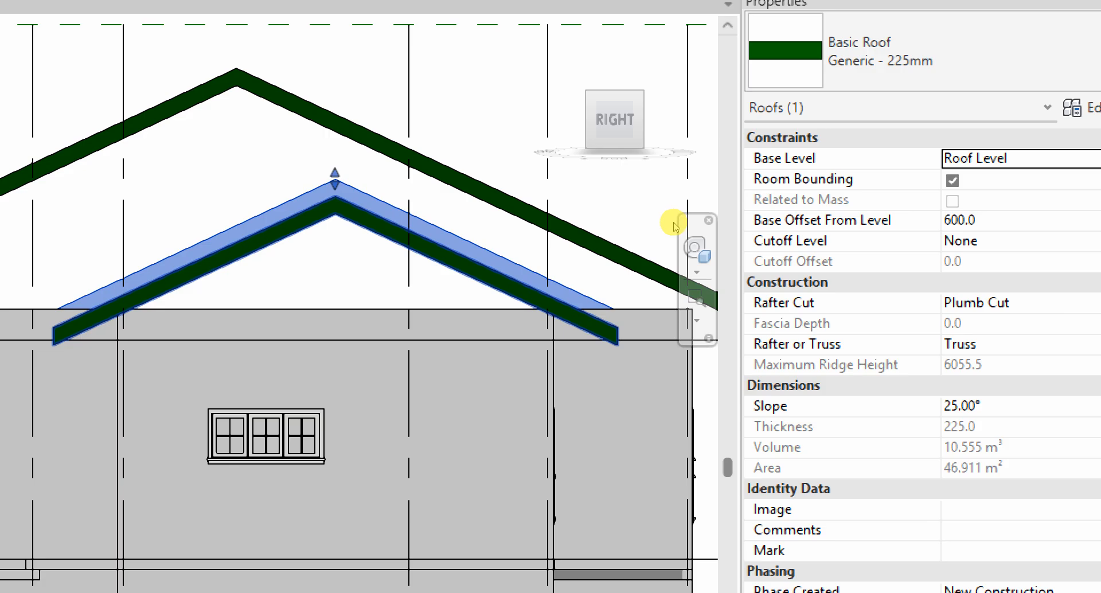
{"action": "left_click", "coordinate": [674, 227]}
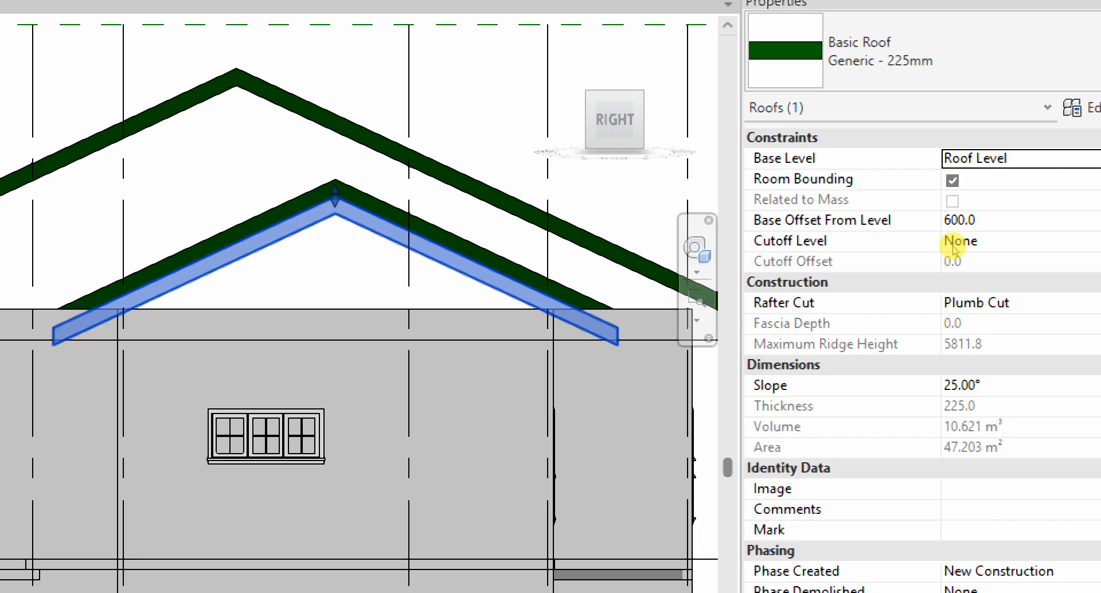
{"action": "left_click", "coordinate": [634, 222]}
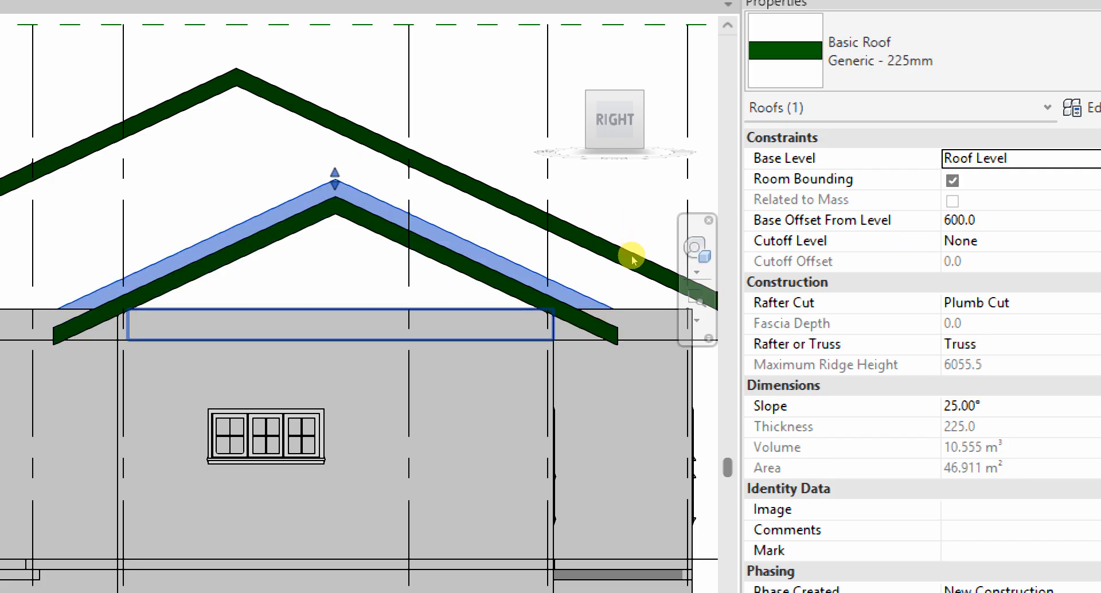
{"action": "left_click", "coordinate": [634, 246]}
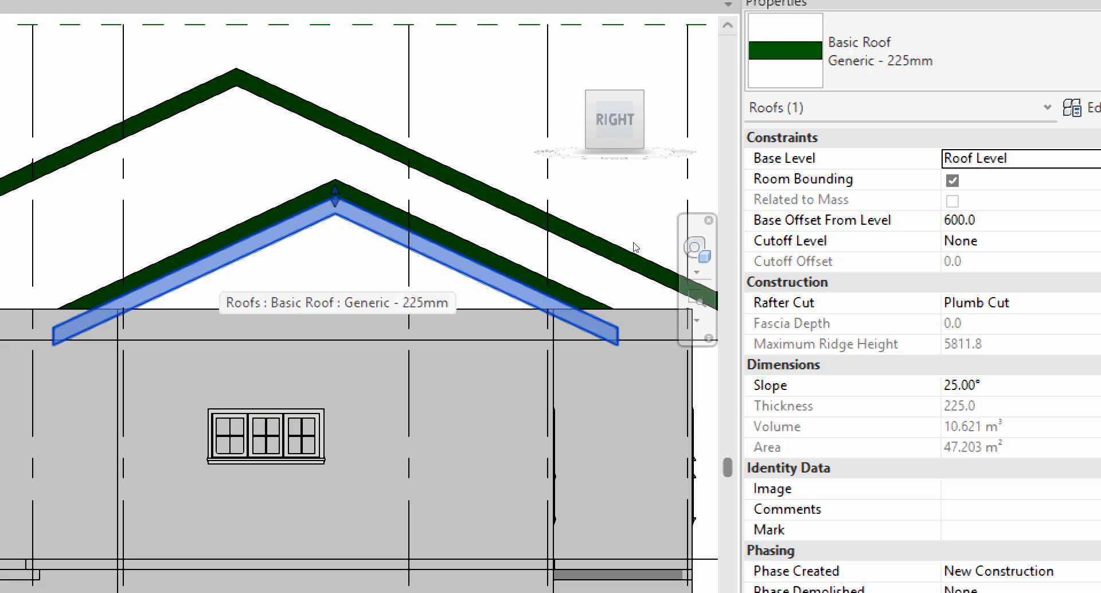
{"action": "left_click", "coordinate": [627, 221]}
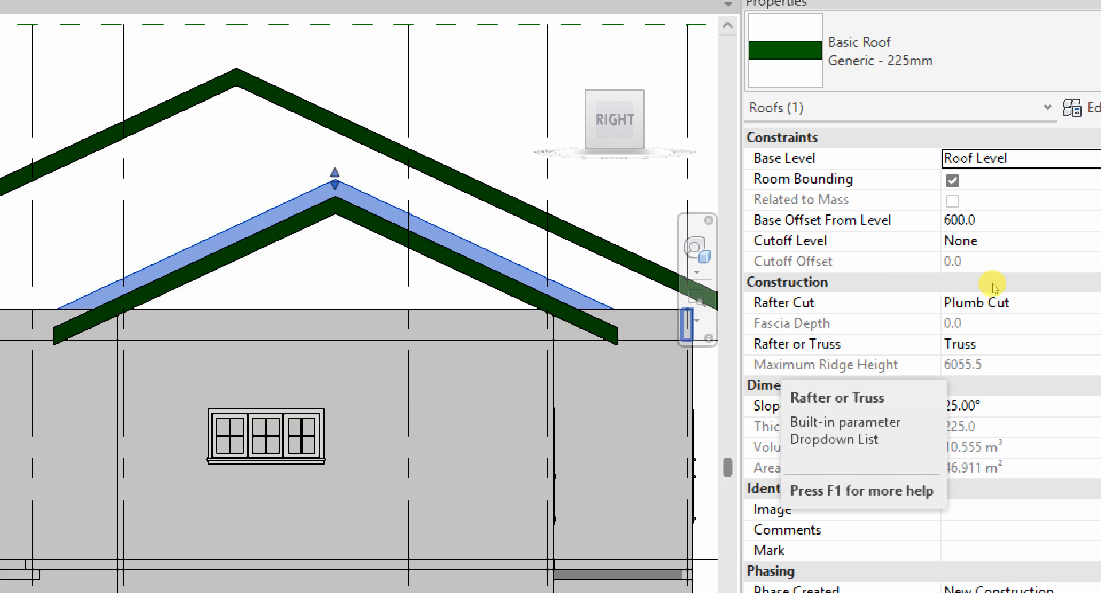
{"action": "left_click", "coordinate": [668, 222]}
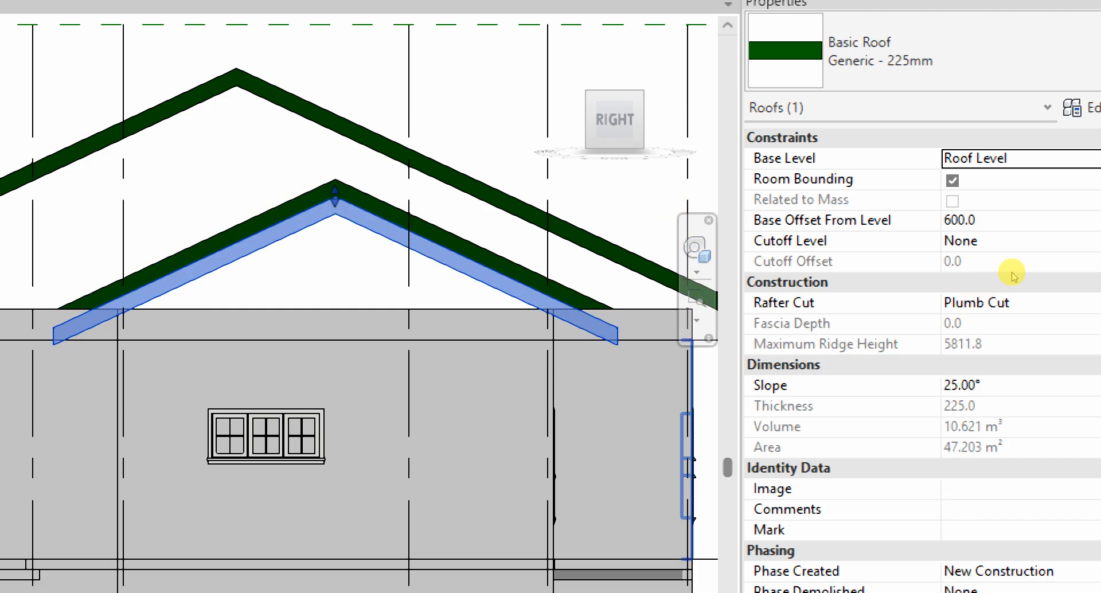
Step: Examine the Rafter or Truss options of the higher of the two overlapping smaller gable roofs and deselect it
{"action": "left_click", "coordinate": [644, 217]}
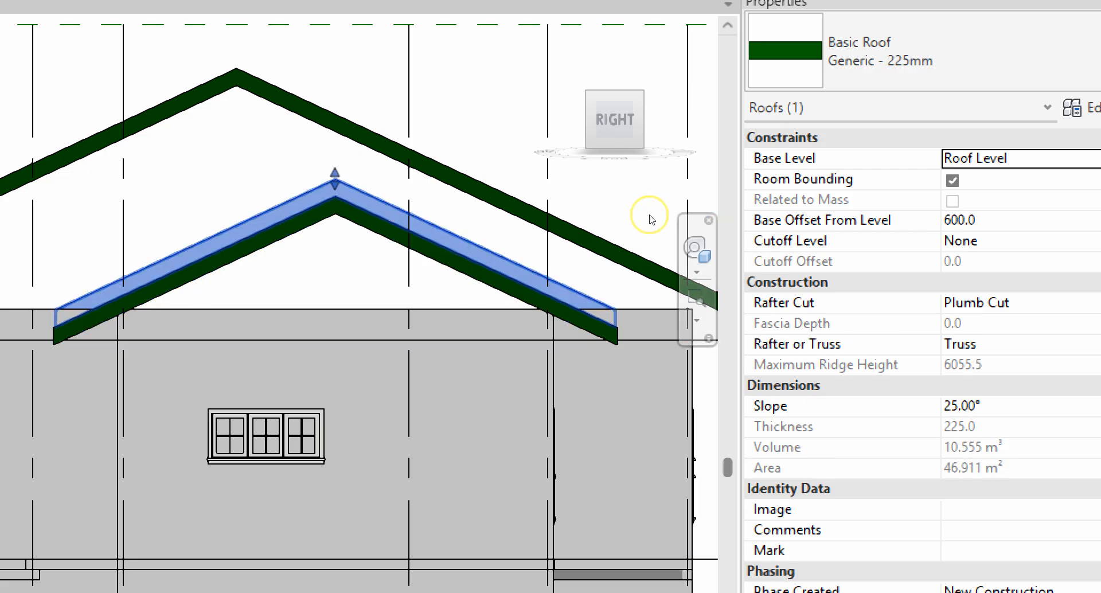
{"action": "left_click", "coordinate": [1037, 283]}
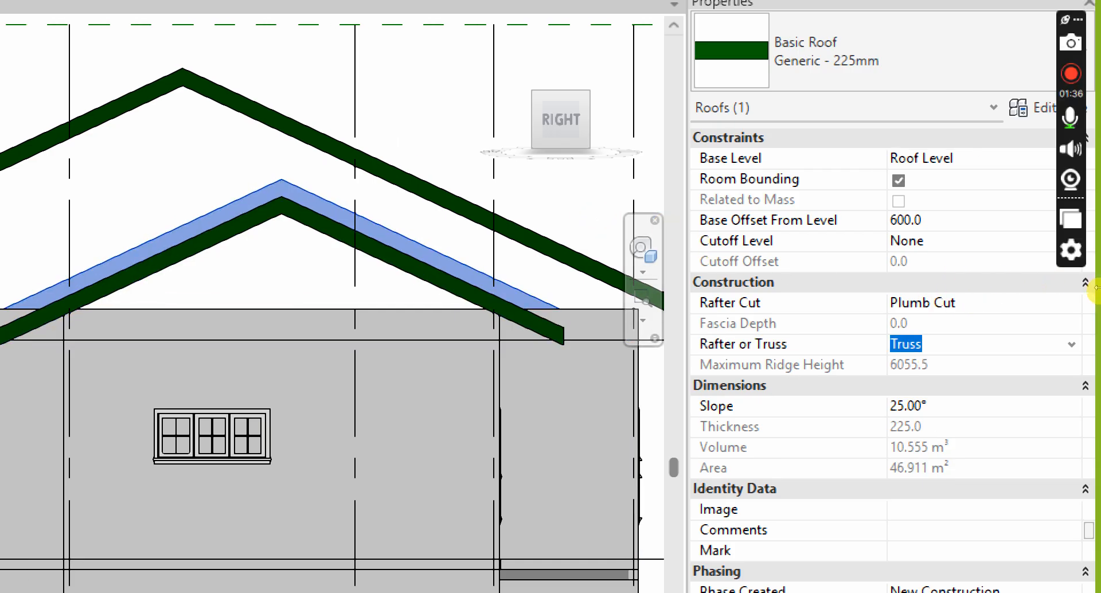
{"action": "left_click", "coordinate": [1086, 284]}
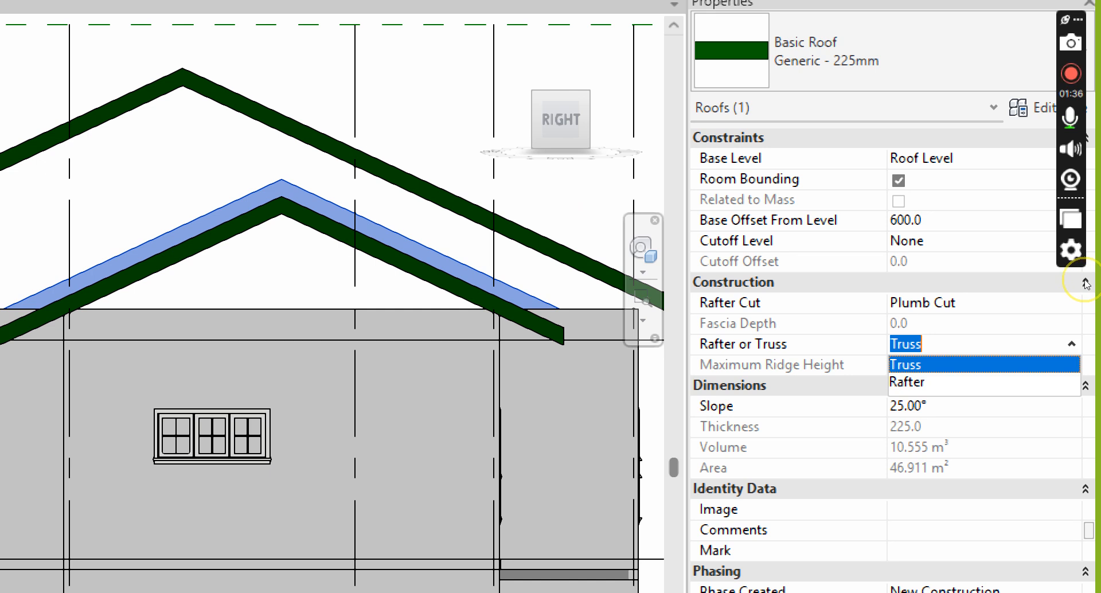
{"action": "left_click", "coordinate": [977, 271]}
{"action": "left_click", "coordinate": [545, 188]}
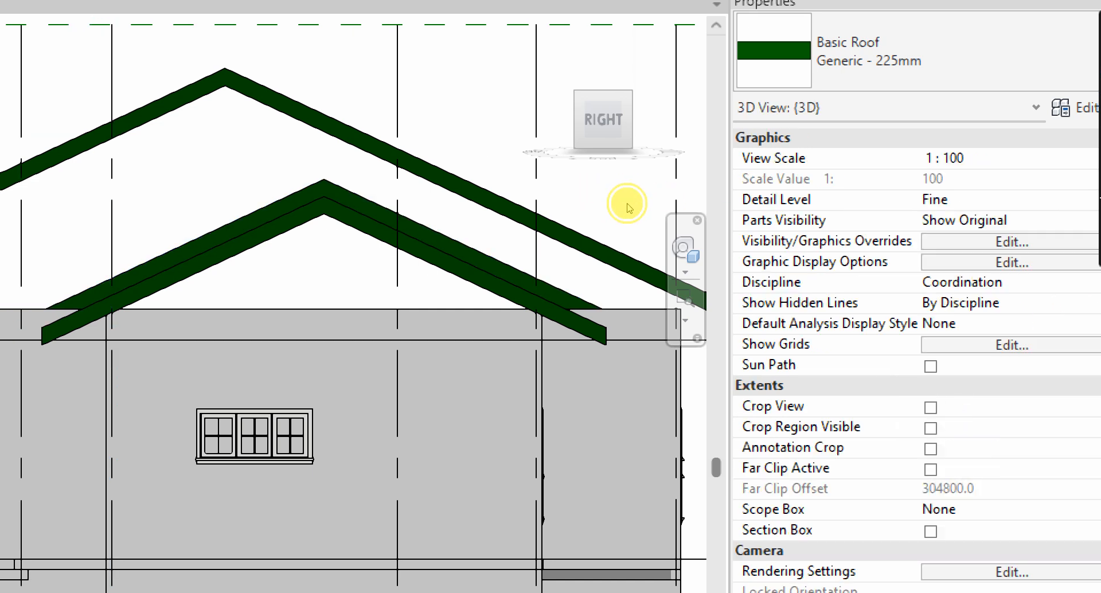
Step: Move the lower smaller gable roof vertically up until it lines up with the higher one, and select both to check their alignment
{"action": "left_click", "coordinate": [665, 230]}
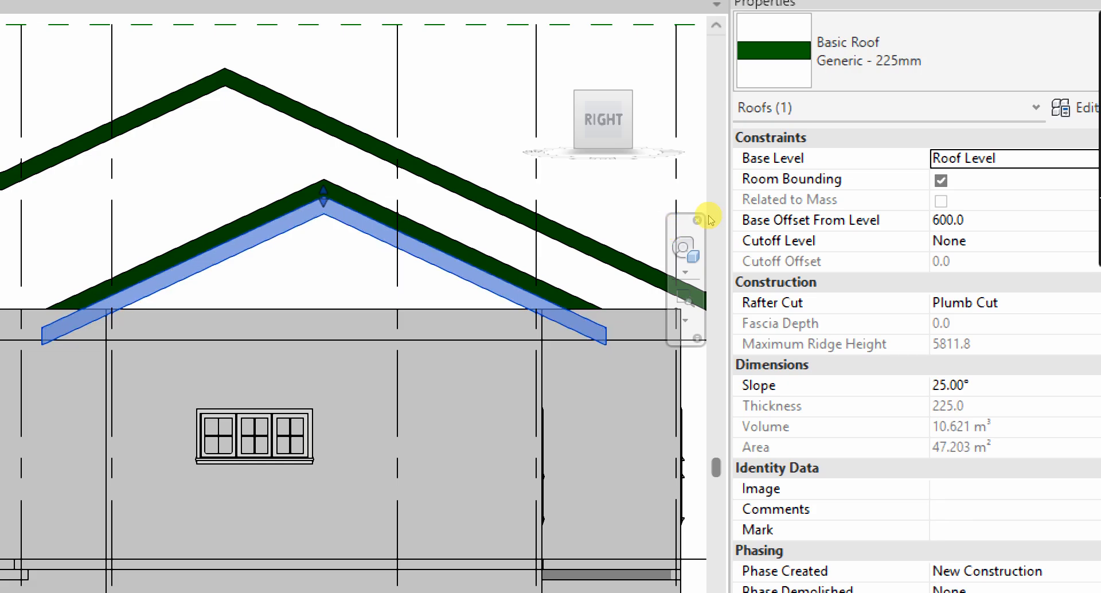
{"action": "scroll", "coordinate": [673, 195], "scroll_direction": "up", "scroll_amount": 4}
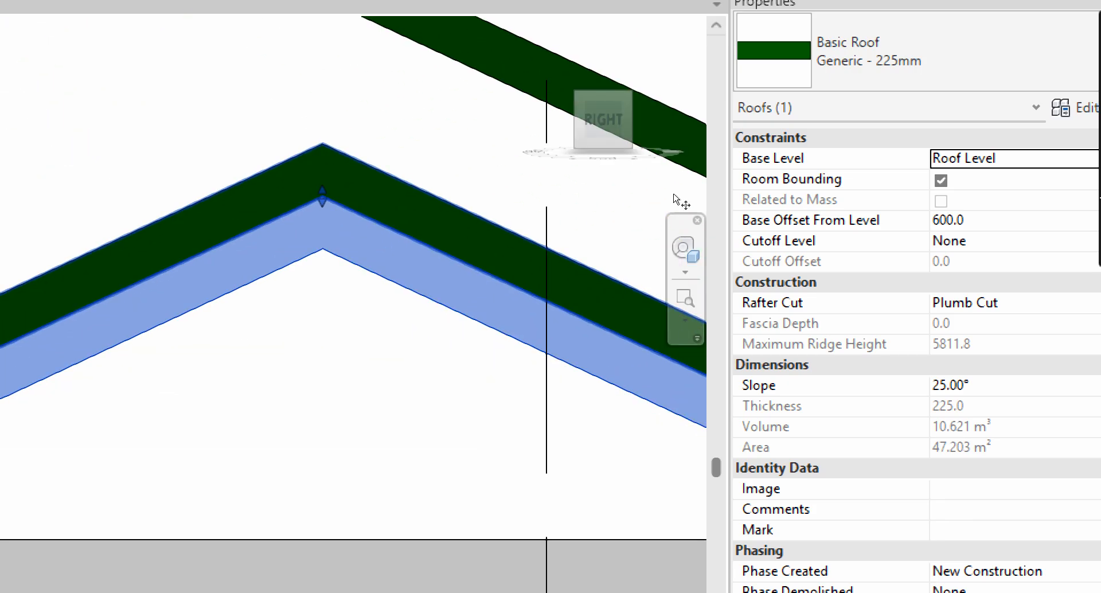
{"action": "left_click", "coordinate": [684, 210]}
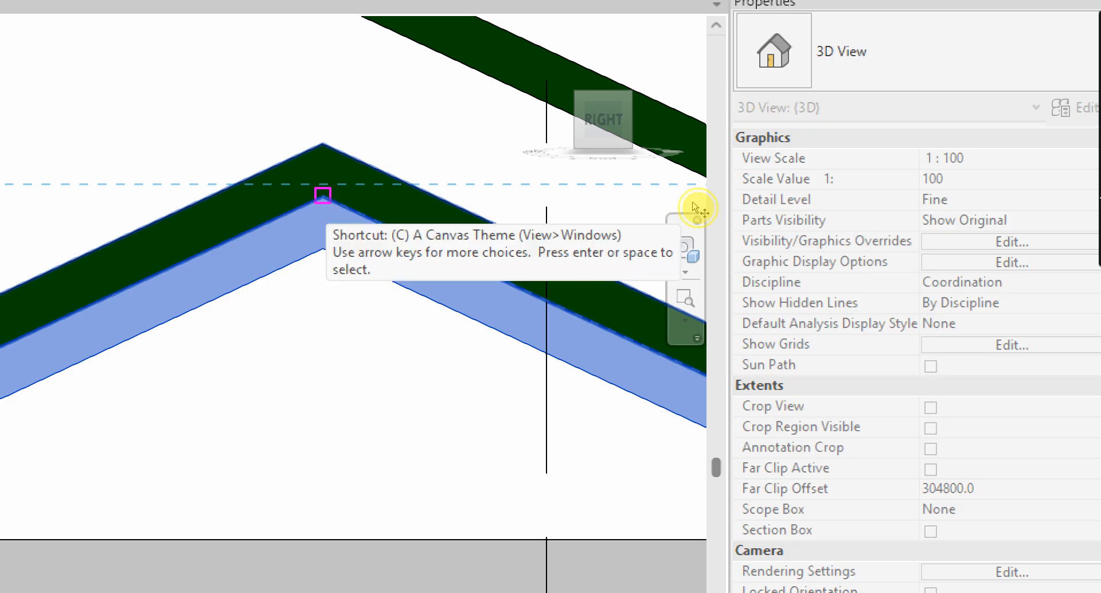
{"action": "left_click", "coordinate": [695, 207]}
{"action": "left_click", "coordinate": [692, 177]}
{"action": "left_click", "coordinate": [712, 268]}
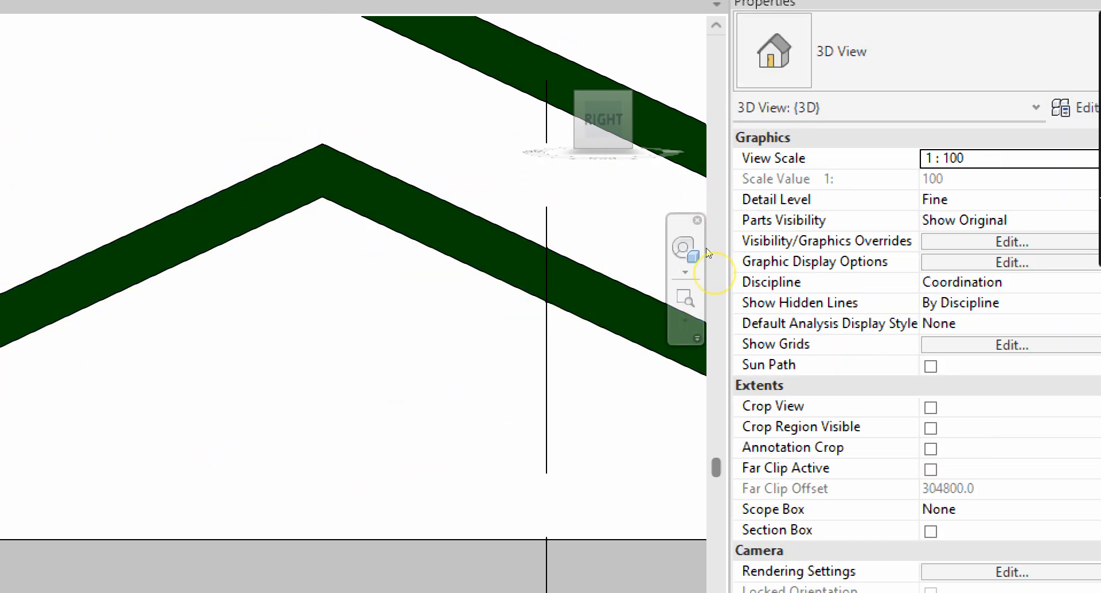
{"action": "scroll", "coordinate": [695, 263], "scroll_direction": "down", "scroll_amount": 5}
{"action": "left_click_drag", "start_coordinate": [688, 239], "coordinate": [673, 221]}
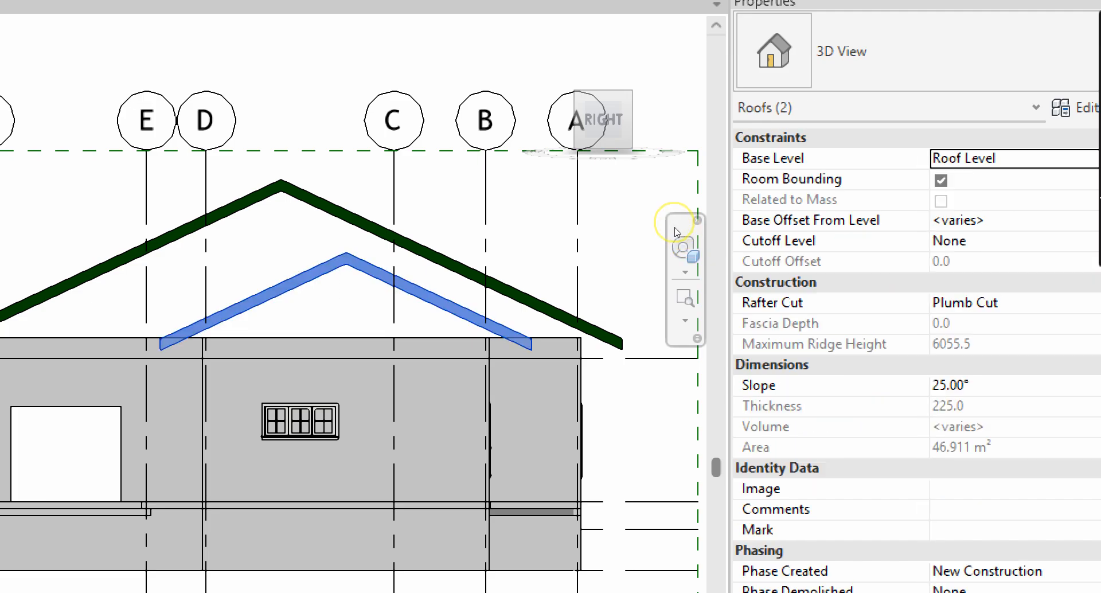
{"action": "left_click", "coordinate": [661, 233]}
Step: View the building in 3D and inspect the constraints of the low Roof Level wall beneath the smaller front gable roof
{"action": "scroll", "coordinate": [676, 235], "scroll_direction": "down", "scroll_amount": 3}
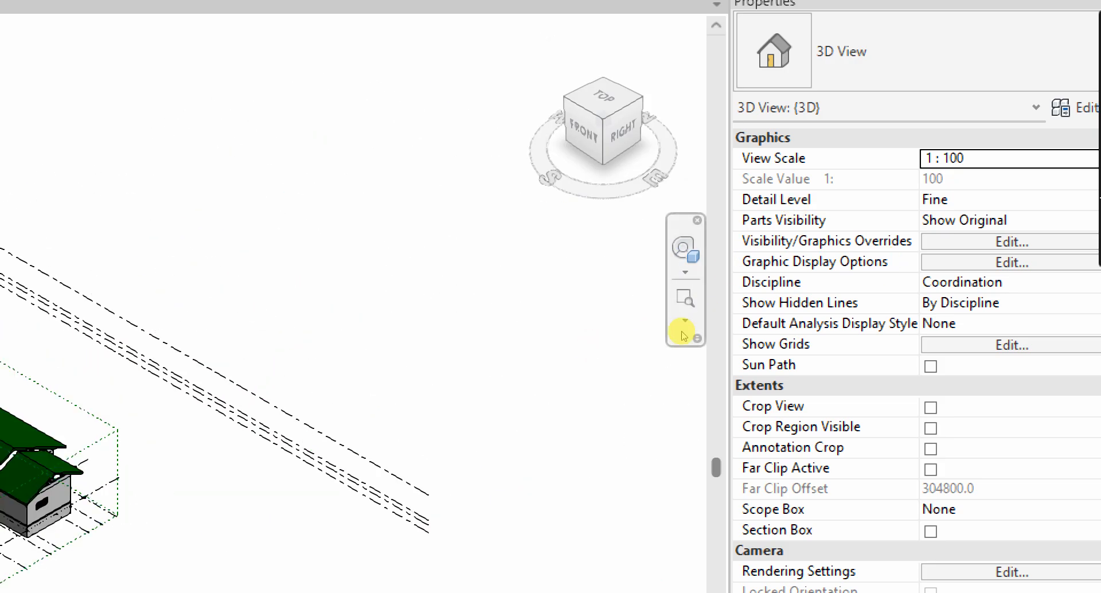
{"action": "scroll", "coordinate": [975, 219], "scroll_direction": "down", "scroll_amount": 2}
{"action": "scroll", "coordinate": [574, 333], "scroll_direction": "down", "scroll_amount": 5}
{"action": "scroll", "coordinate": [654, 299], "scroll_direction": "up", "scroll_amount": 2}
{"action": "scroll", "coordinate": [673, 302], "scroll_direction": "up", "scroll_amount": 6}
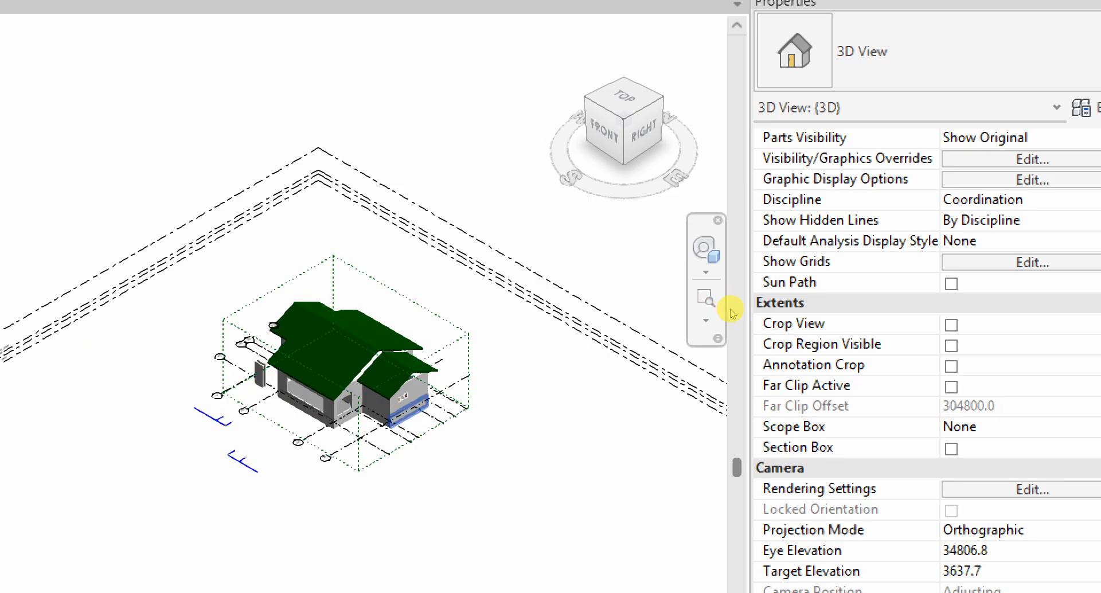
{"action": "scroll", "coordinate": [721, 291], "scroll_direction": "up", "scroll_amount": 5}
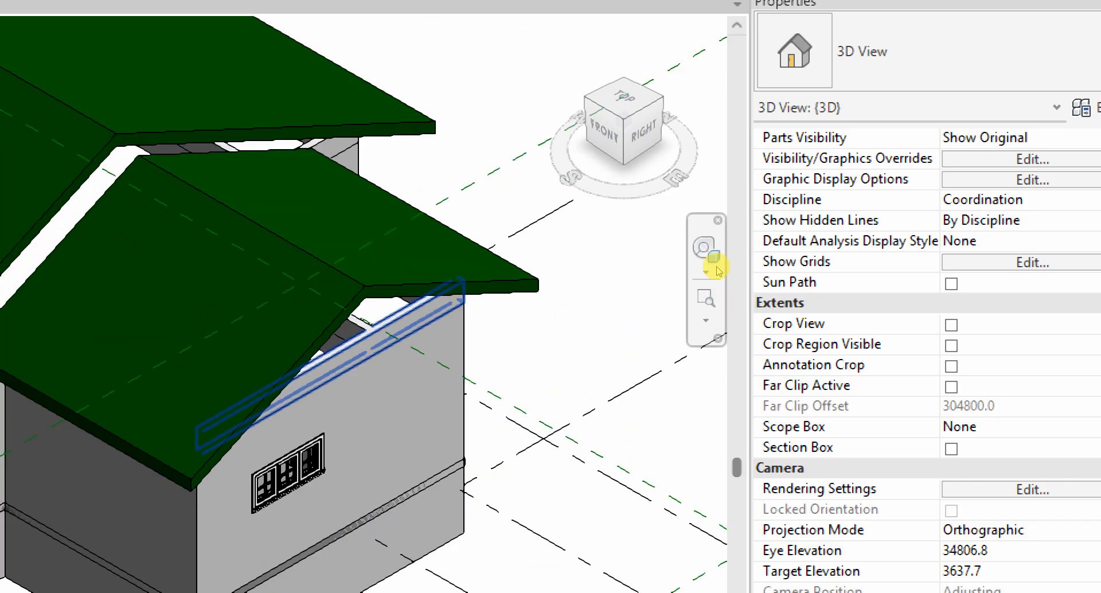
{"action": "left_click", "coordinate": [717, 266]}
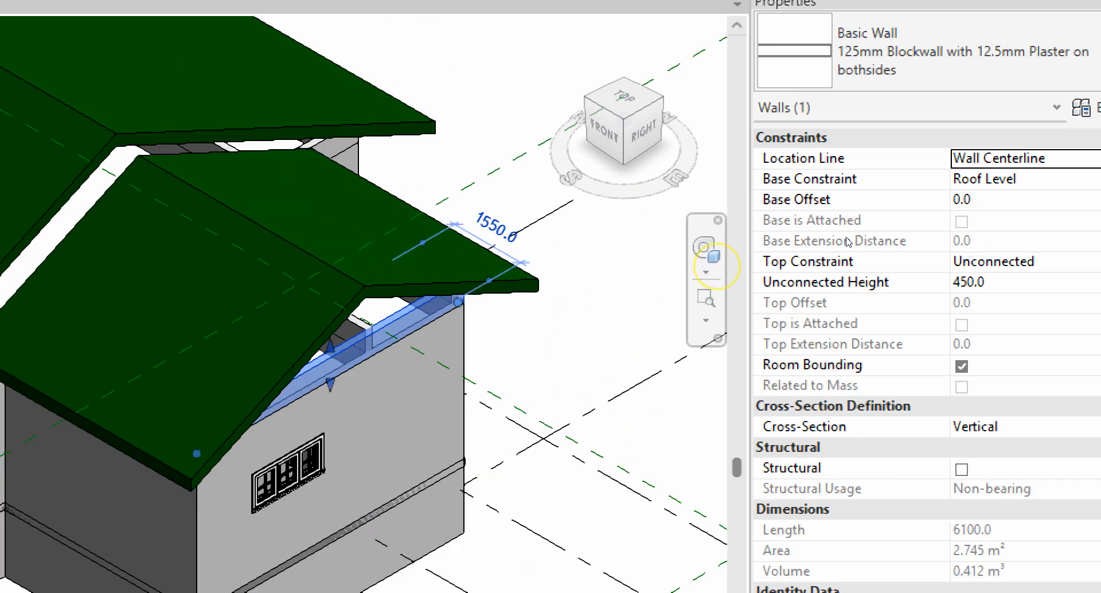
{"action": "left_click", "coordinate": [843, 170]}
Step: View the building from its right side, inspect the low Roof Level wall beneath the large main roof, and deselect it
{"action": "scroll", "coordinate": [782, 251], "scroll_direction": "down", "scroll_amount": 6}
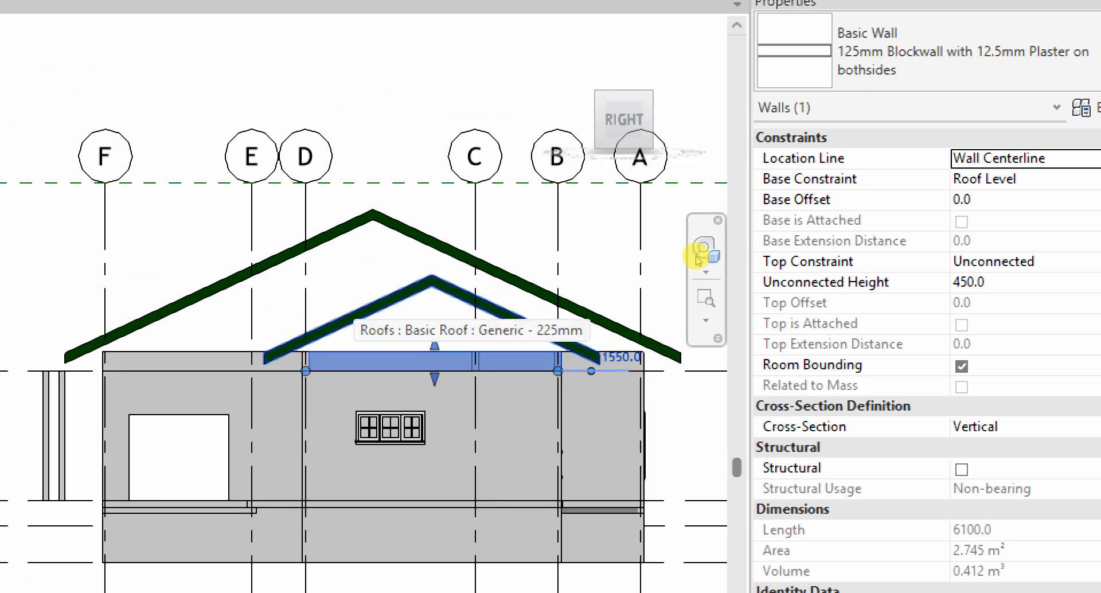
{"action": "left_click", "coordinate": [617, 277]}
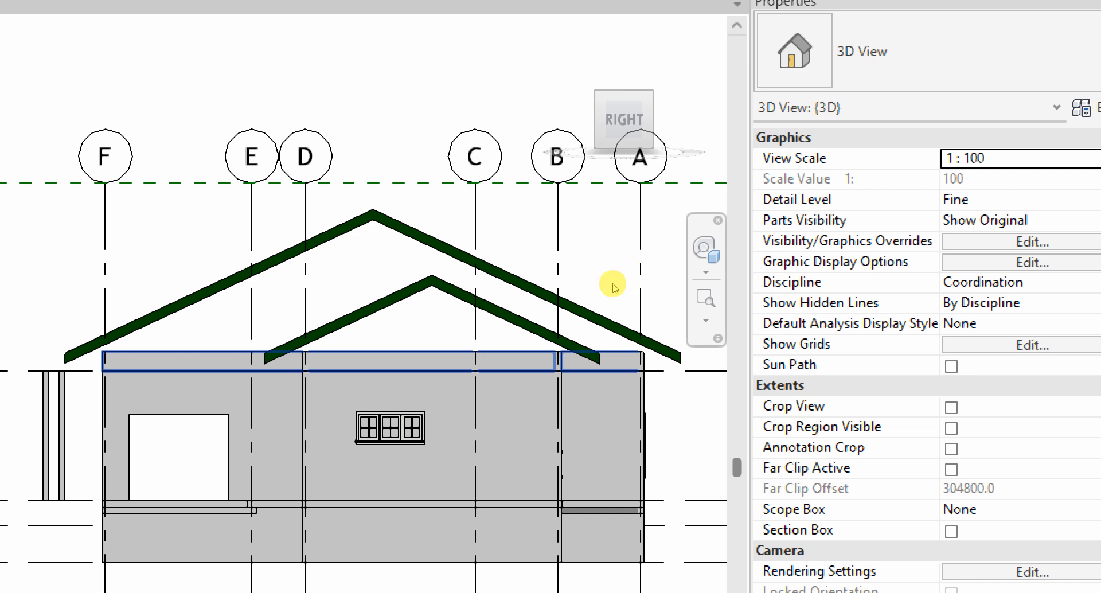
{"action": "left_click", "coordinate": [617, 282]}
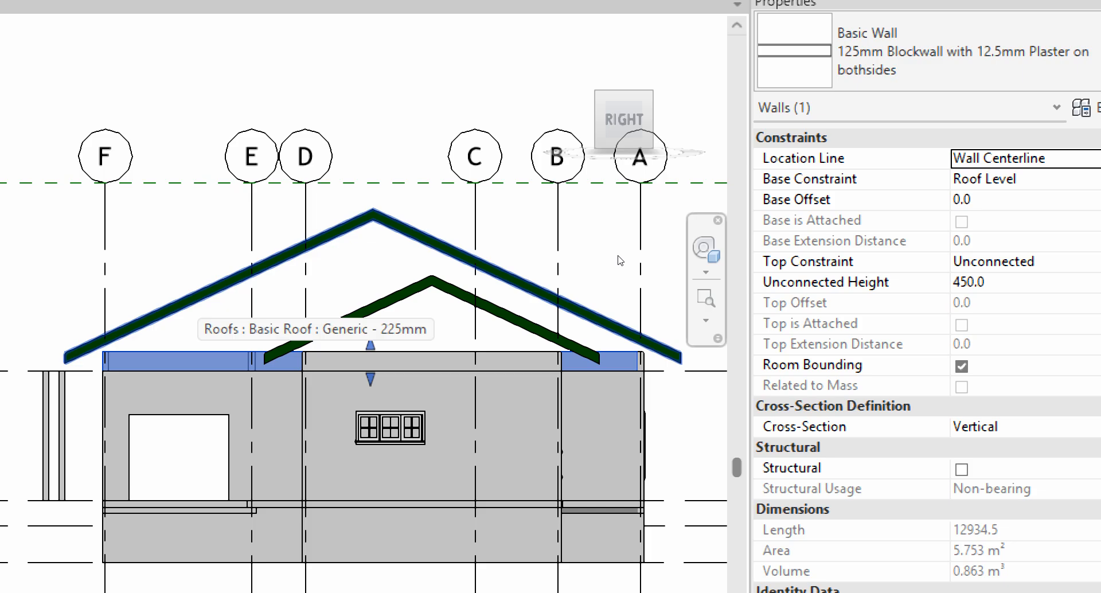
{"action": "scroll", "coordinate": [196, 298], "scroll_direction": "down", "scroll_amount": 3}
{"action": "left_click", "coordinate": [724, 167]}
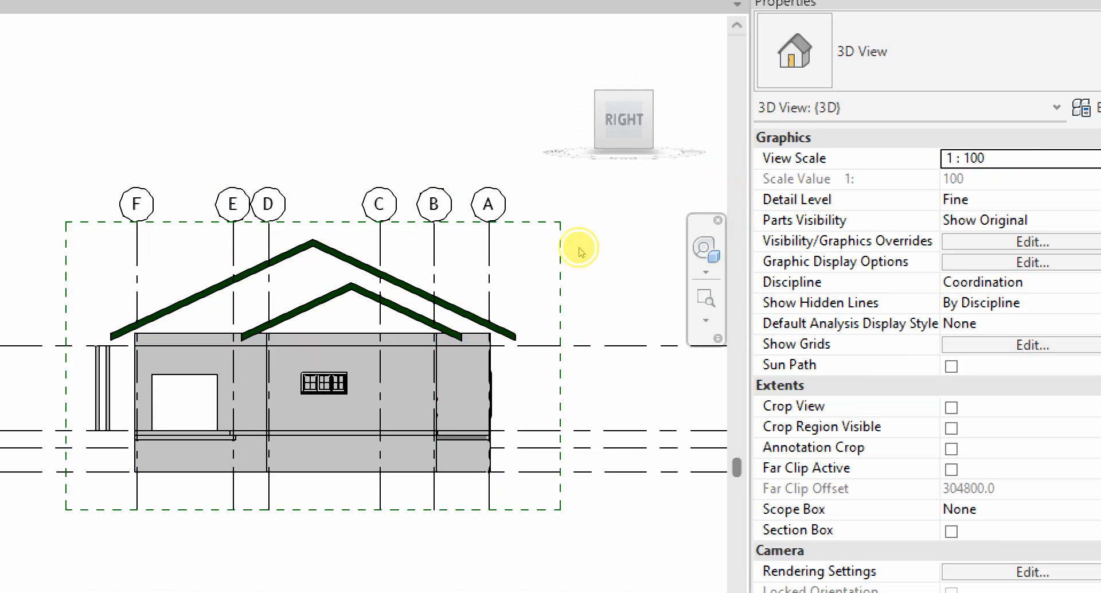
Step: Select the row of elements along the Roof Level and filter out the Roofs category so only the walls stay selected
{"action": "mouse_move", "coordinate": [703, 287]}
{"action": "left_mouse_down"}
{"action": "mouse_move", "coordinate": [750, 288]}
{"action": "mouse_move", "coordinate": [708, 285]}
{"action": "left_mouse_up"}
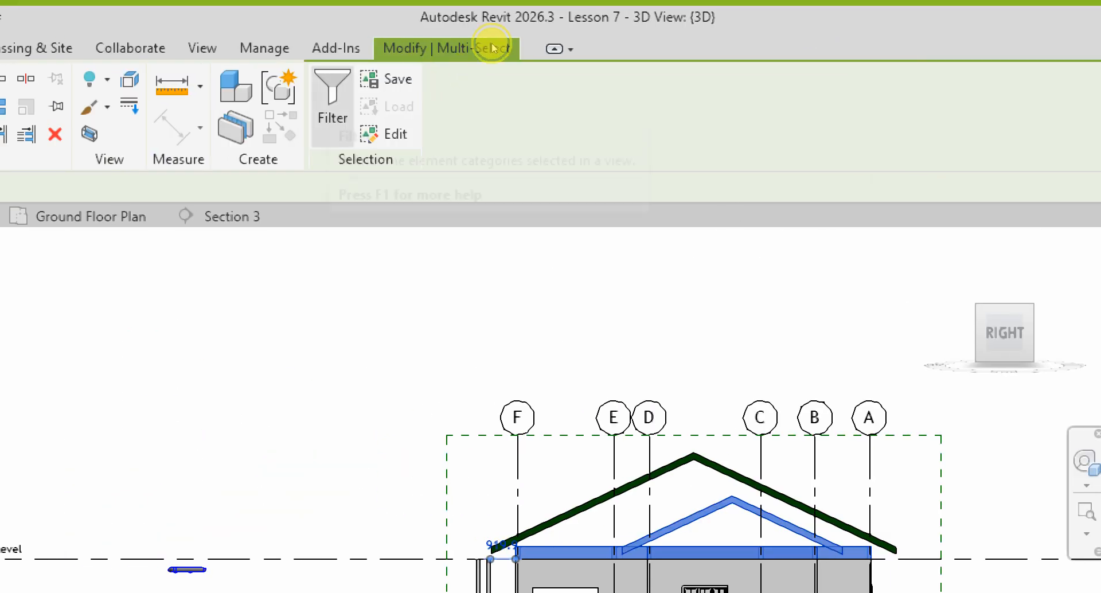
{"action": "left_click", "coordinate": [333, 106]}
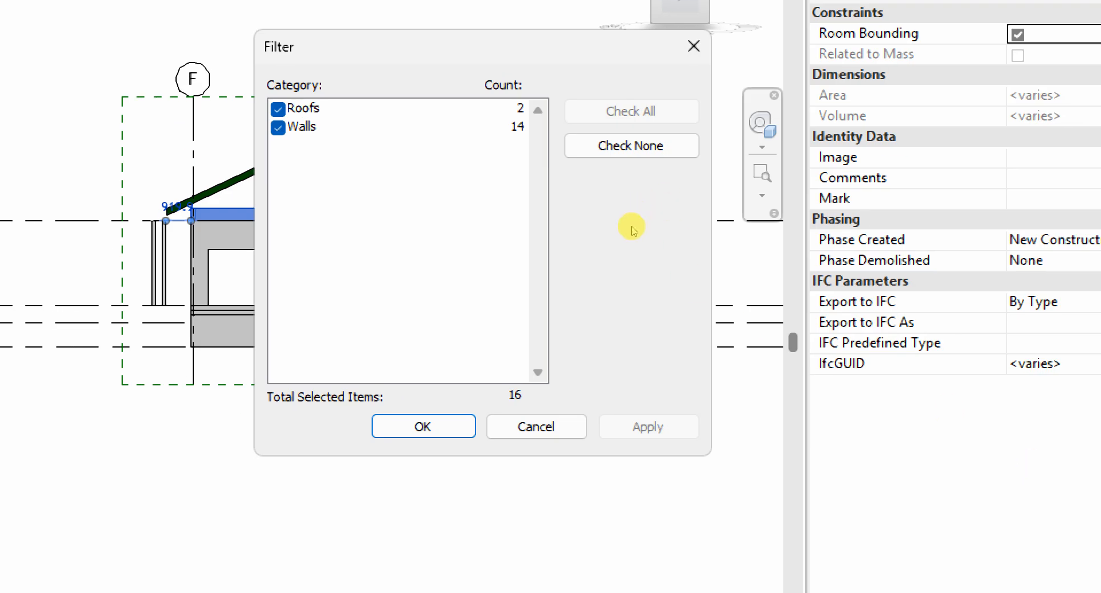
{"action": "left_click", "coordinate": [278, 109]}
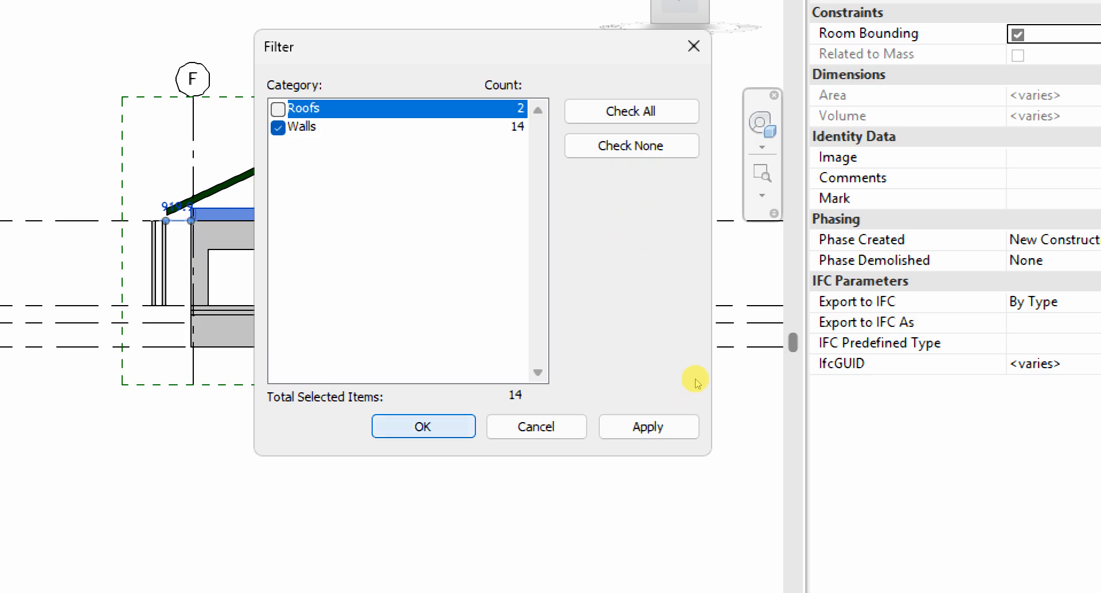
{"action": "key", "text": "Return"}
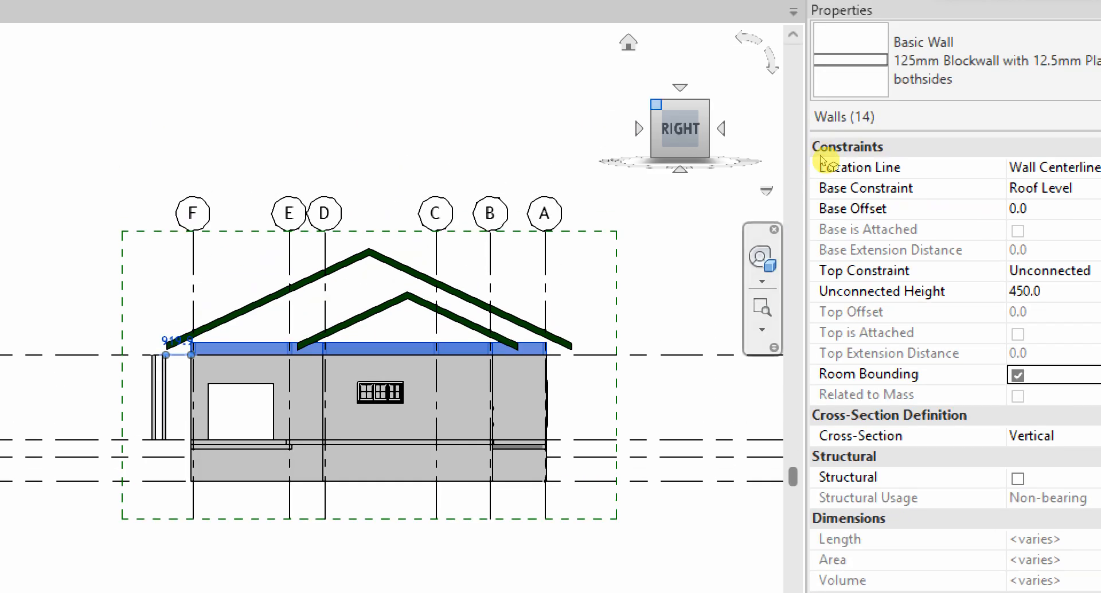
Step: Attach the tops of the selected Roof Level walls to the large main roof and accept the warnings
{"action": "left_click", "coordinate": [656, 105]}
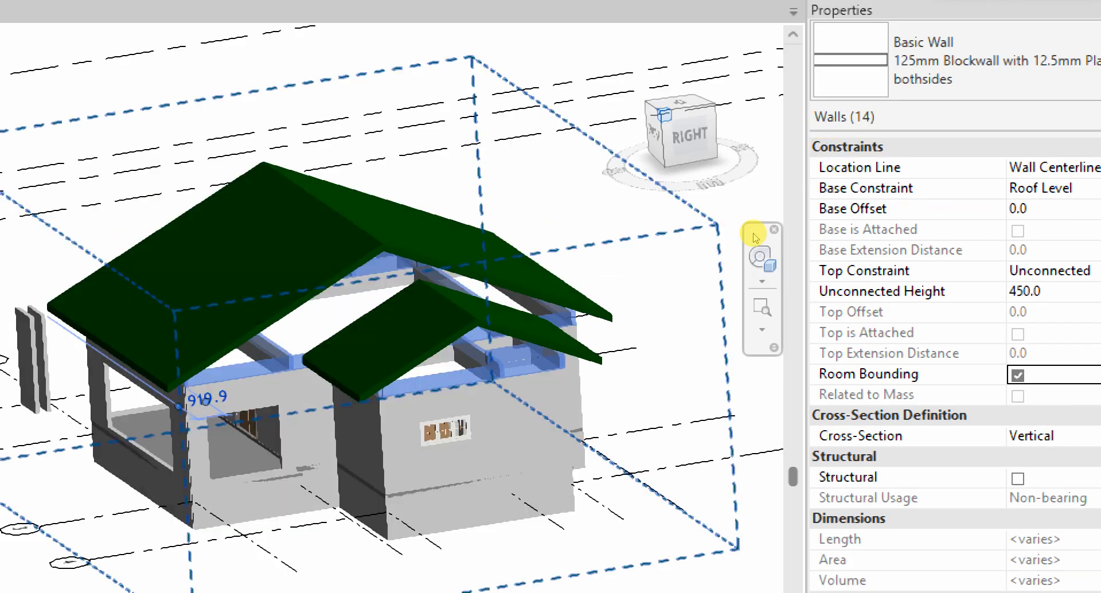
{"action": "scroll", "coordinate": [718, 258], "scroll_direction": "down", "scroll_amount": 7}
{"action": "scroll", "coordinate": [668, 319], "scroll_direction": "up", "scroll_amount": 5}
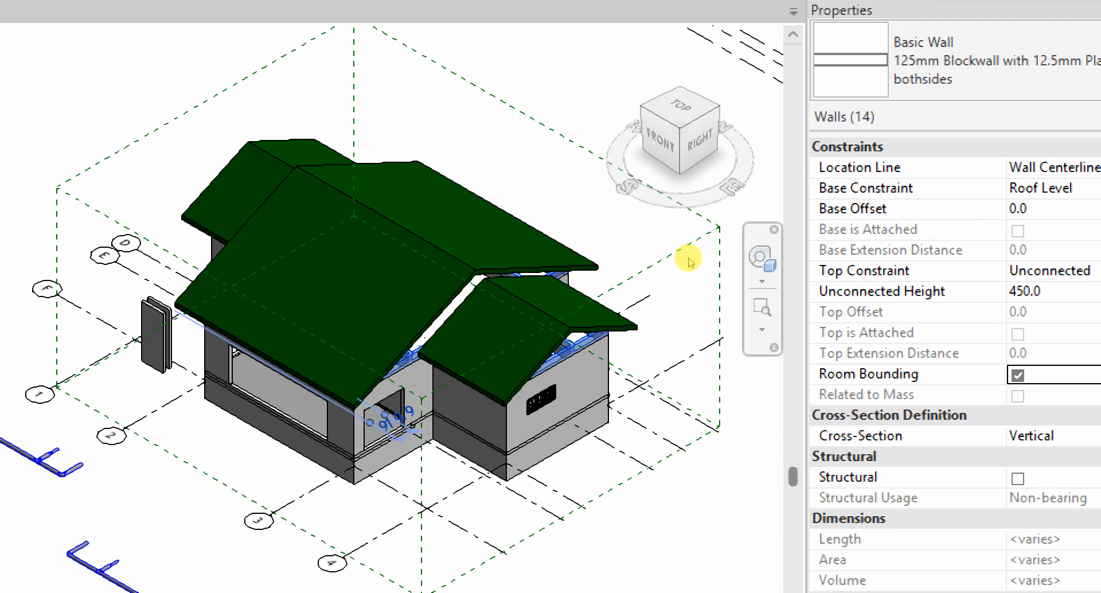
{"action": "scroll", "coordinate": [710, 254], "scroll_direction": "down", "scroll_amount": 3}
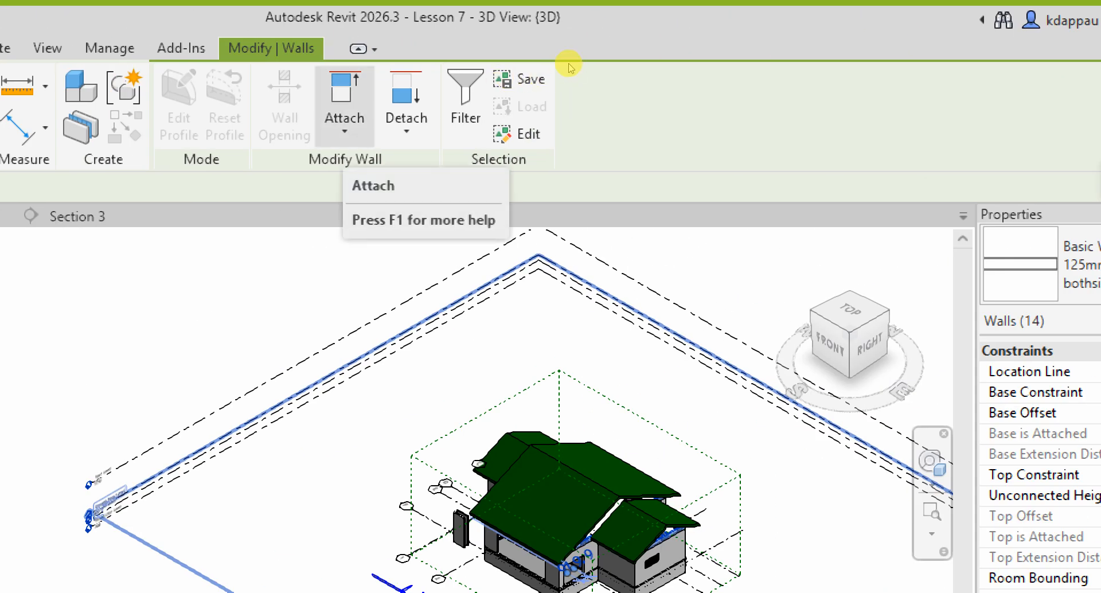
{"action": "left_click", "coordinate": [344, 123]}
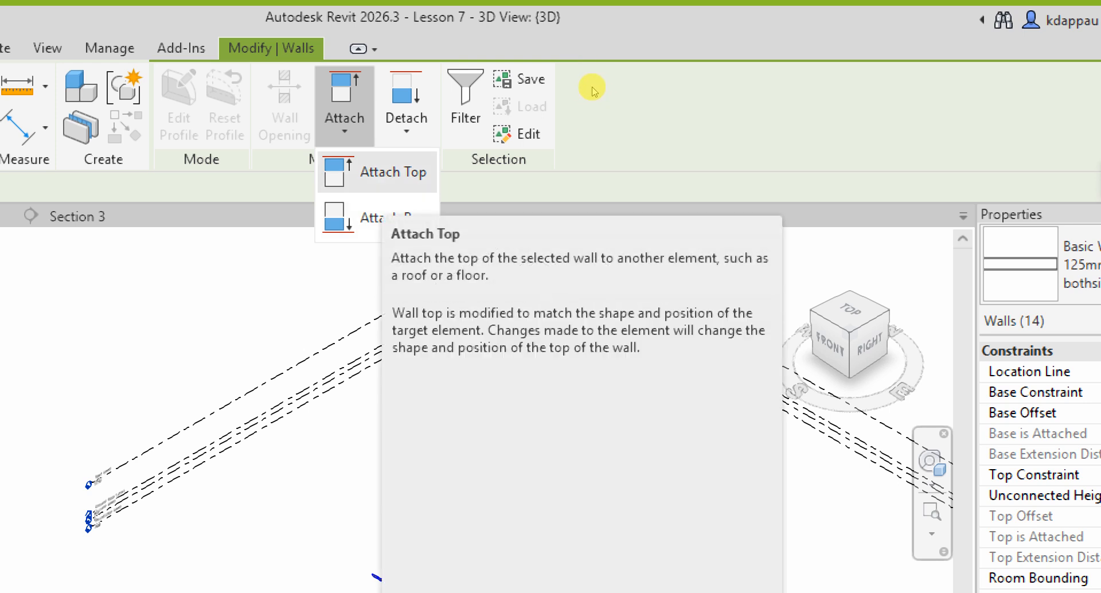
{"action": "key", "text": "Escape"}
{"action": "key", "text": "Escape"}
{"action": "scroll", "coordinate": [687, 192], "scroll_direction": "down", "scroll_amount": 4}
{"action": "scroll", "coordinate": [728, 246], "scroll_direction": "up", "scroll_amount": 3}
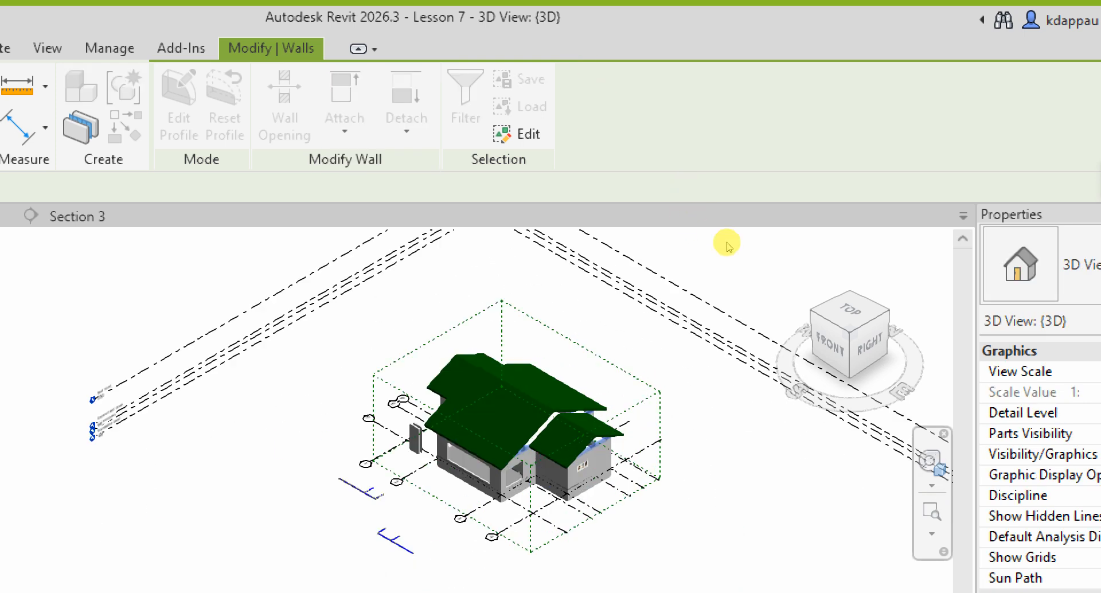
{"action": "scroll", "coordinate": [727, 246], "scroll_direction": "up", "scroll_amount": 3}
{"action": "key", "text": "ctrl+Left"}
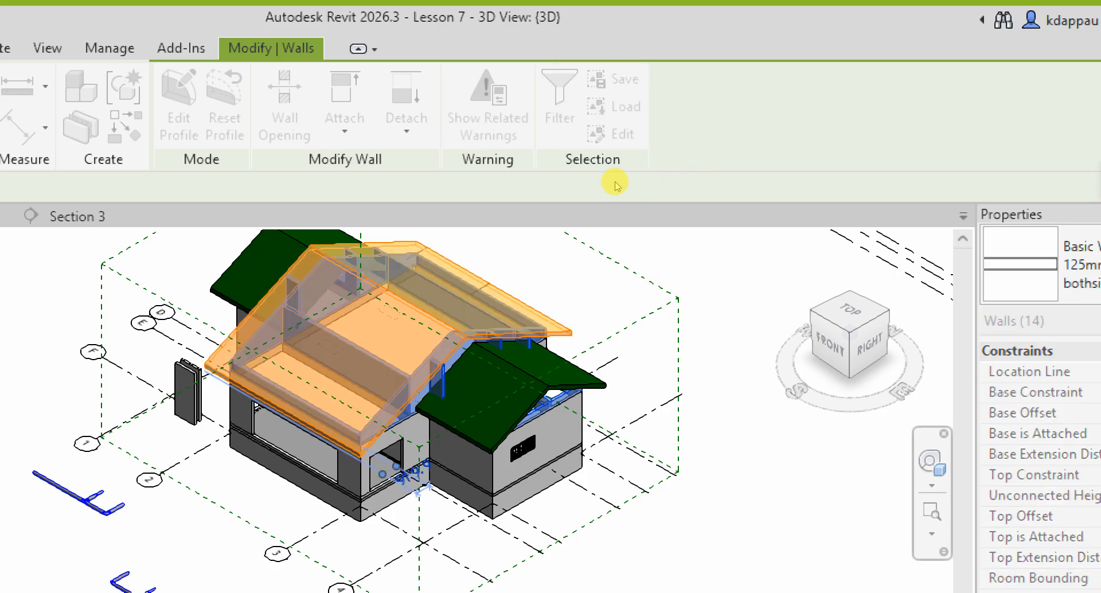
{"action": "scroll", "coordinate": [615, 182], "scroll_direction": "up", "scroll_amount": 2}
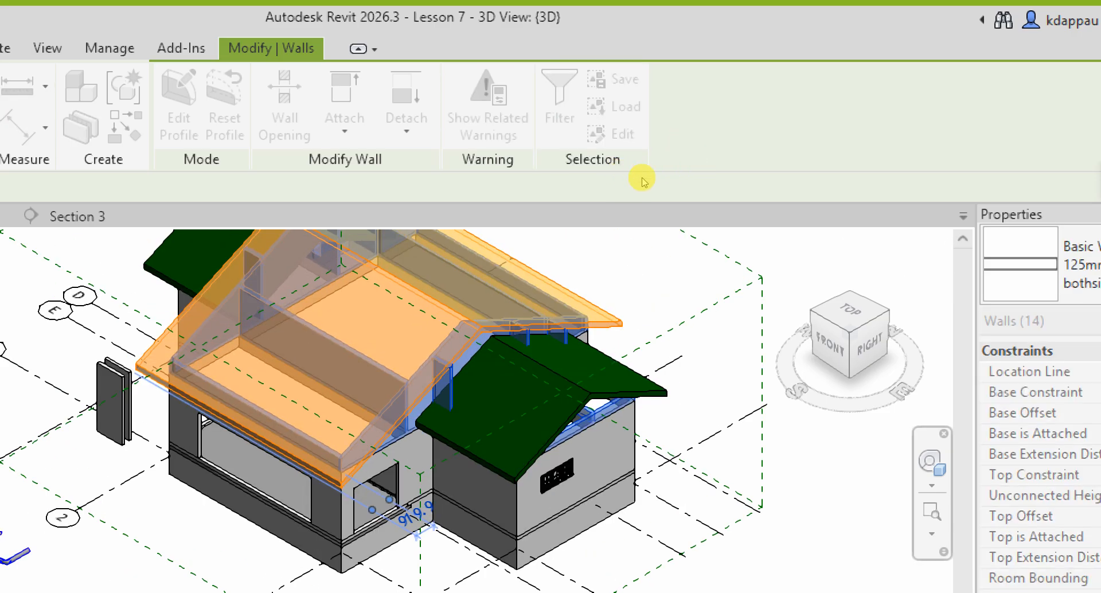
{"action": "scroll", "coordinate": [700, 177], "scroll_direction": "down", "scroll_amount": 5}
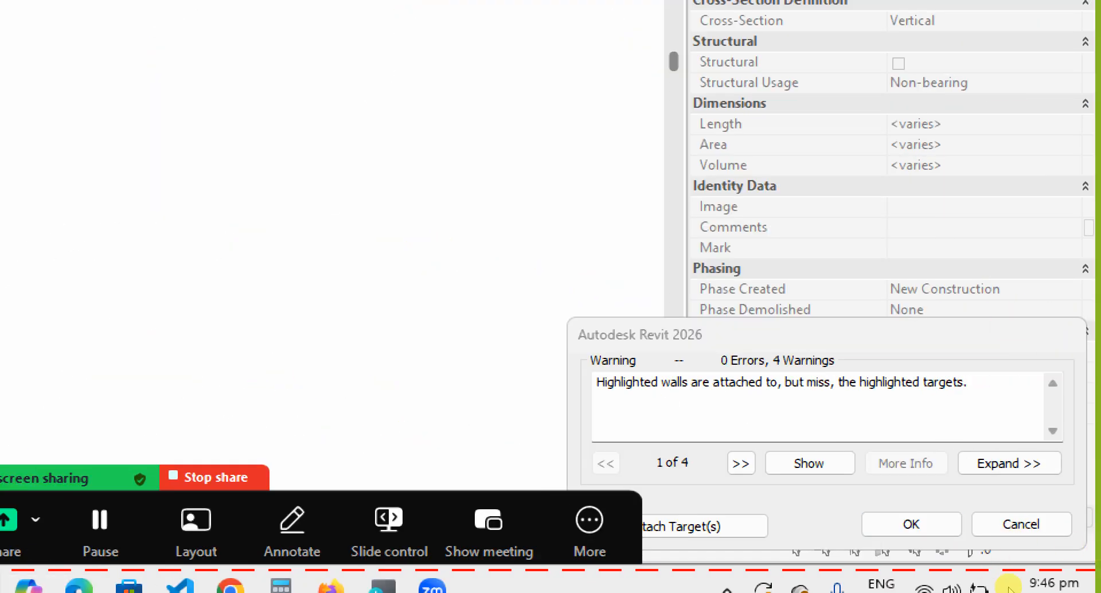
{"action": "left_click", "coordinate": [911, 524]}
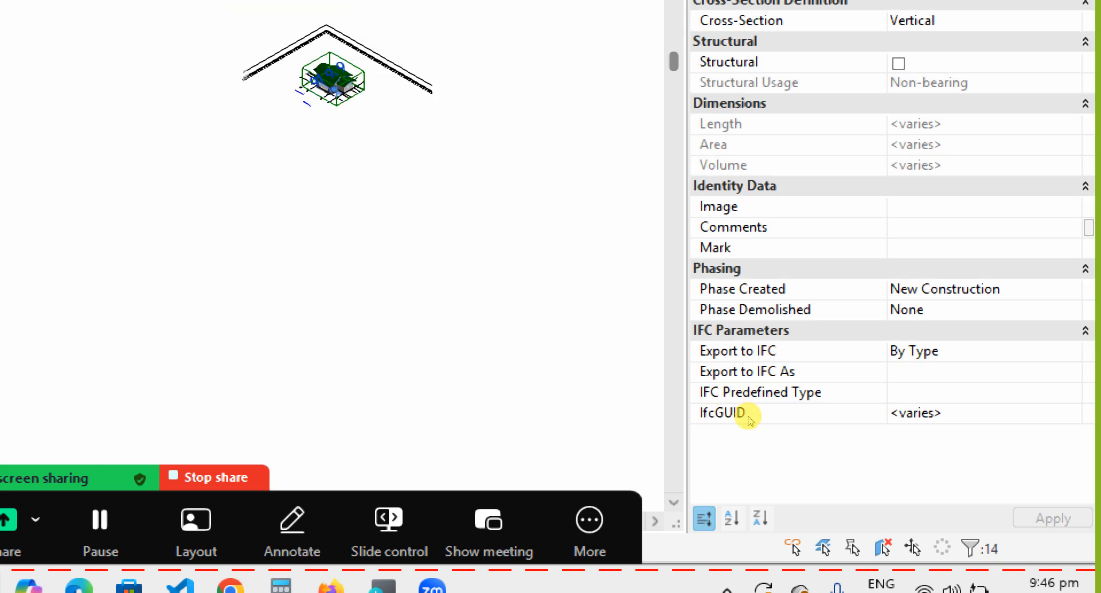
Step: Attach the tops of the same walls to the smaller gable roof beside the right-hand windowed wall and accept the warnings
{"action": "scroll", "coordinate": [718, 389], "scroll_direction": "up", "scroll_amount": 12}
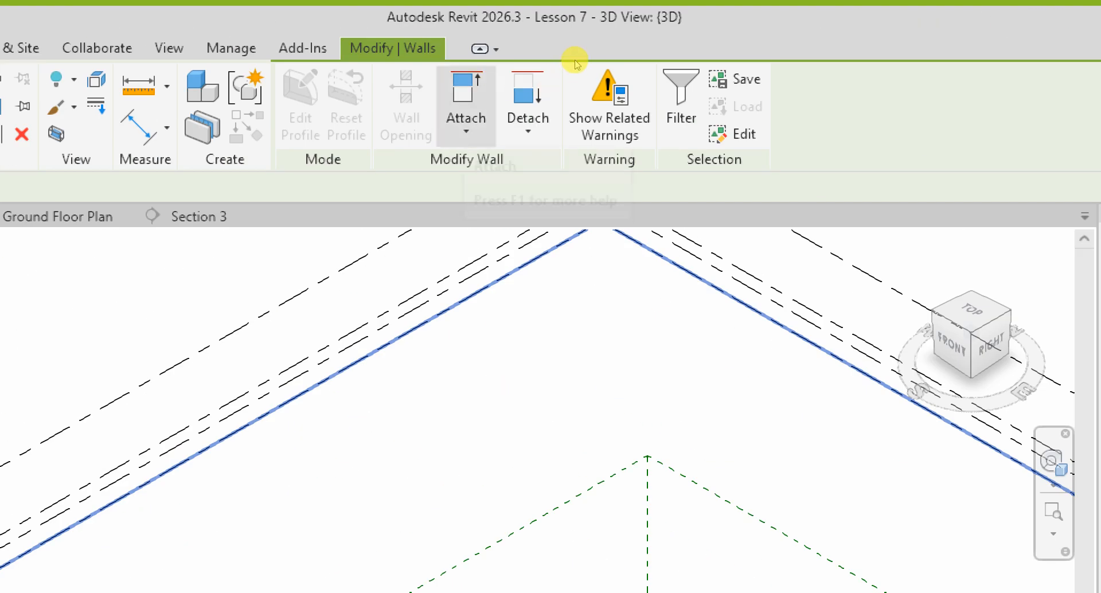
{"action": "left_click", "coordinate": [466, 109]}
{"action": "left_click", "coordinate": [515, 172]}
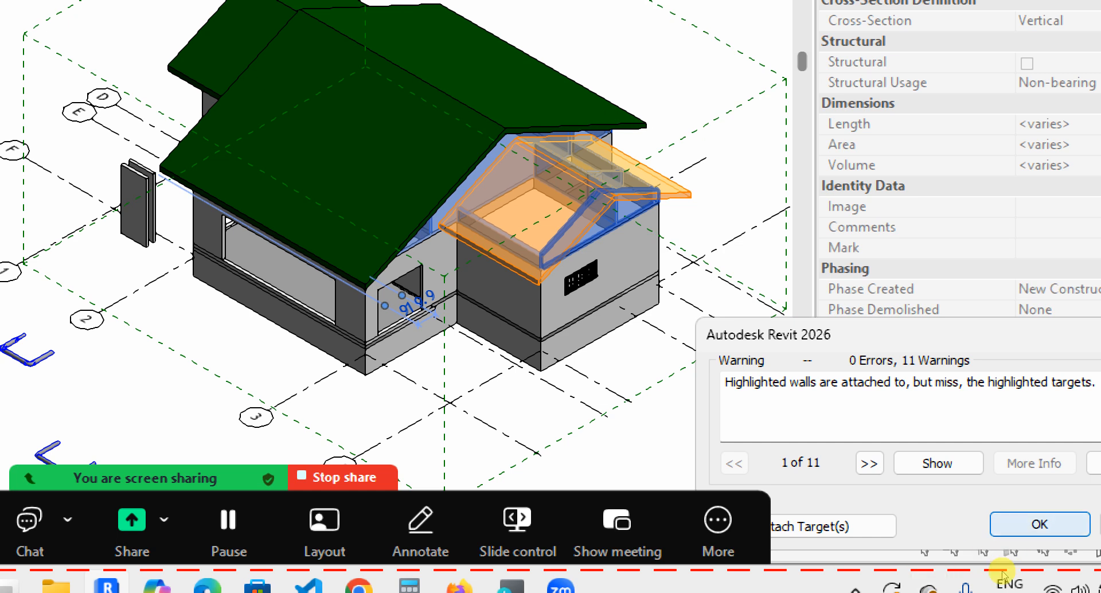
{"action": "left_click", "coordinate": [1023, 525]}
{"action": "scroll", "coordinate": [717, 262], "scroll_direction": "down", "scroll_amount": 3}
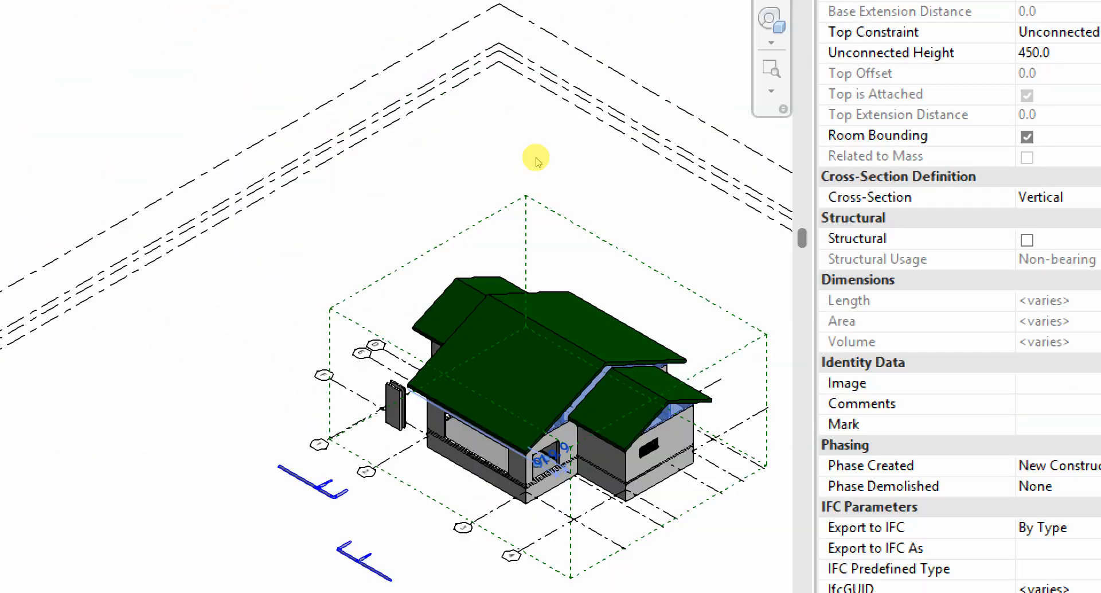
Step: Attach the tops of the selected Roof Level walls to the large main roof again, accept the warnings, and deselect them
{"action": "scroll", "coordinate": [659, 344], "scroll_direction": "up", "scroll_amount": 2}
{"action": "scroll", "coordinate": [670, 356], "scroll_direction": "down", "scroll_amount": 2}
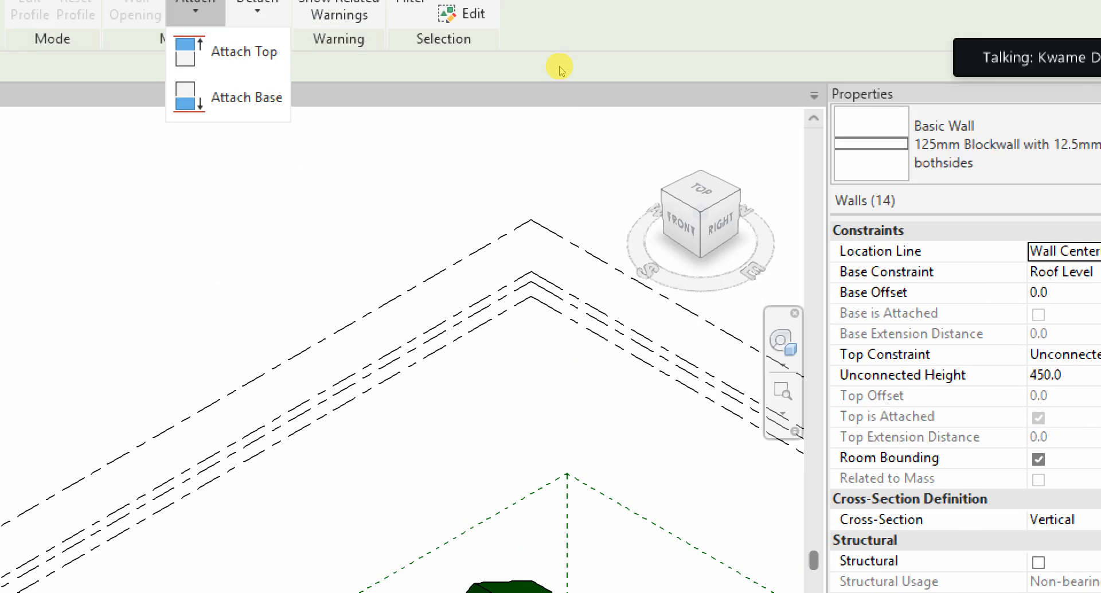
{"action": "left_click", "coordinate": [585, 92]}
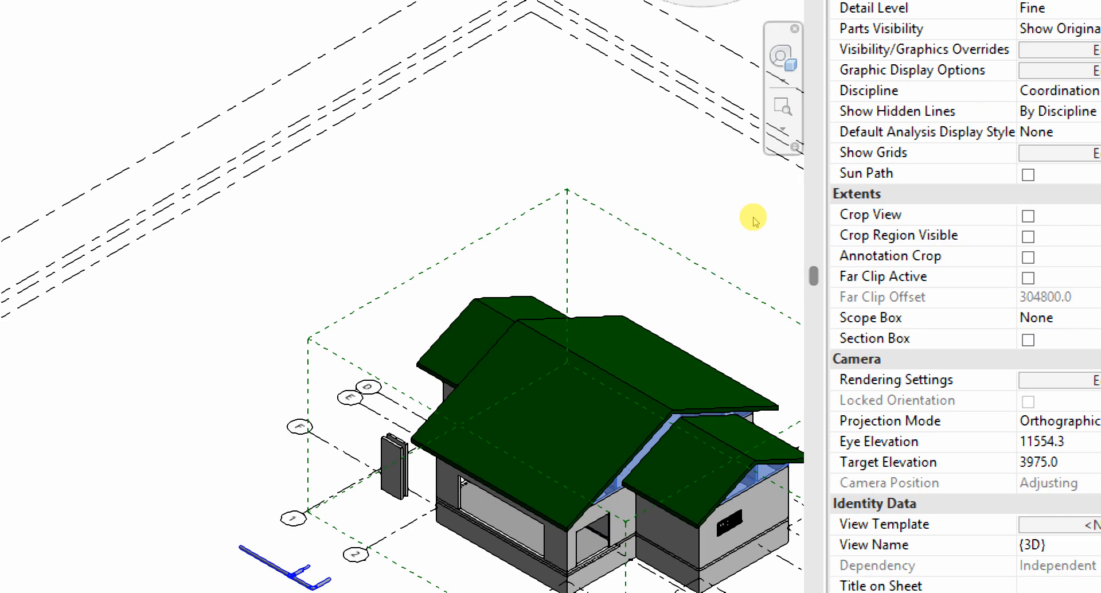
{"action": "left_click", "coordinate": [713, 361]}
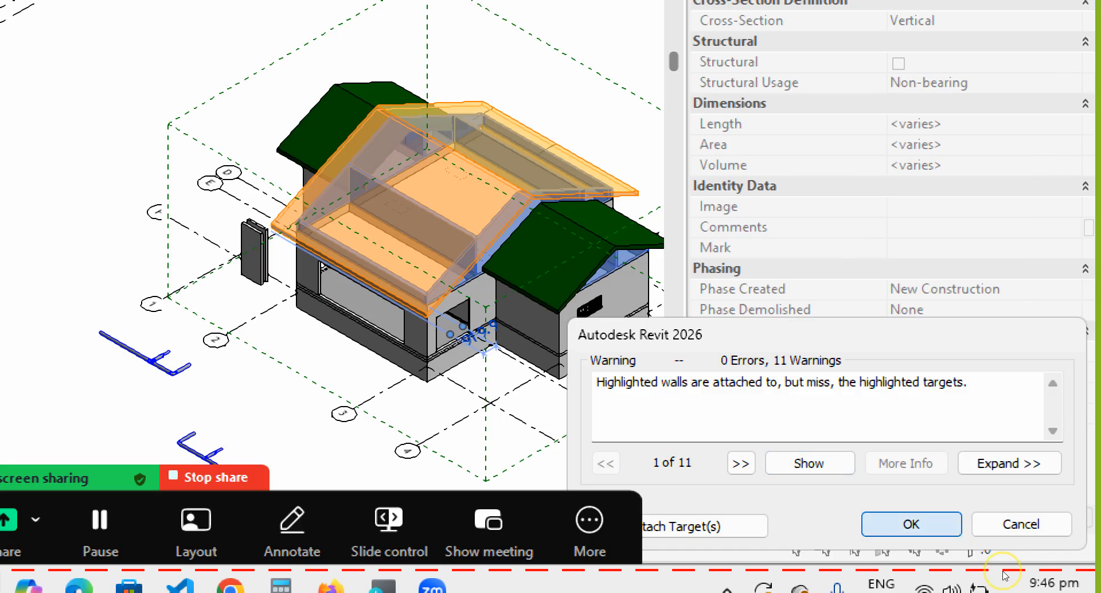
{"action": "left_click", "coordinate": [911, 524]}
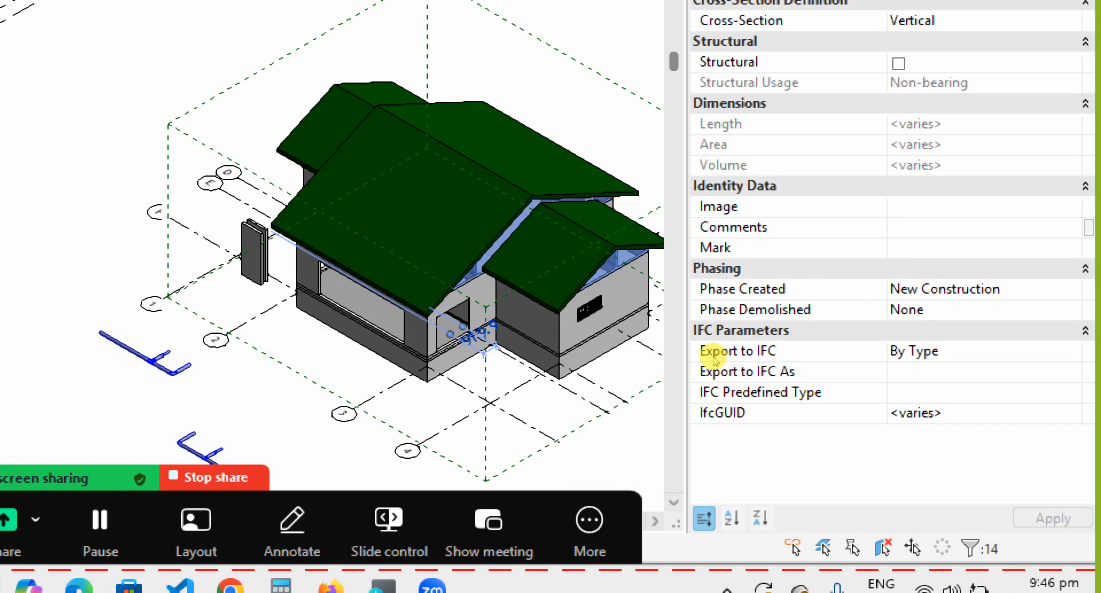
{"action": "left_click", "coordinate": [672, 373]}
Step: Orbit around the building to examine how the attached walls meet the roofs, and return to the front-right isometric view
{"action": "scroll", "coordinate": [748, 405], "scroll_direction": "down", "scroll_amount": 2}
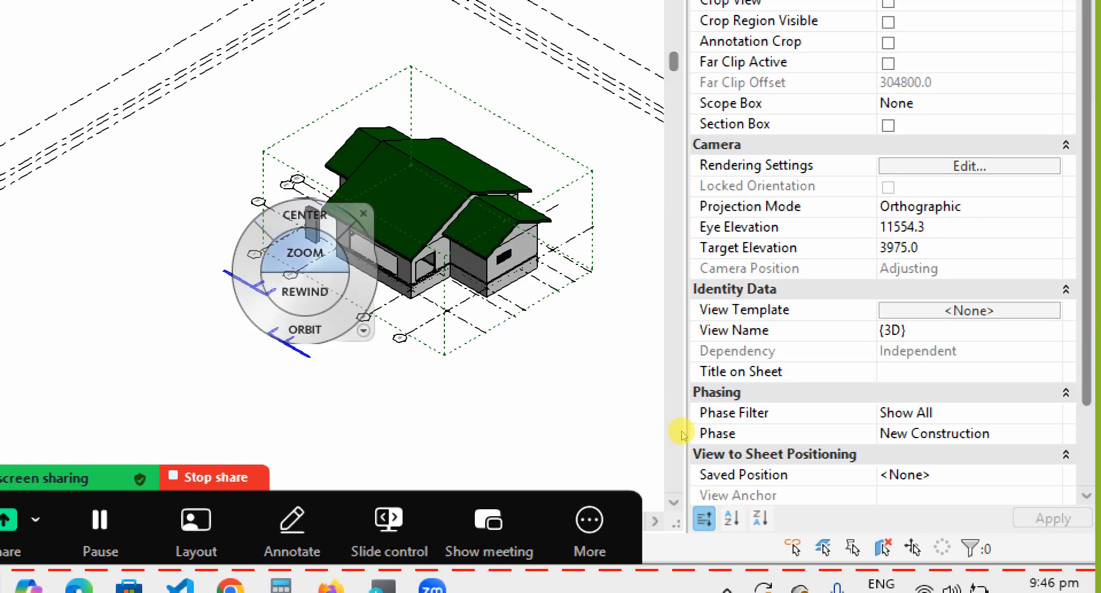
{"action": "left_click_drag", "start_coordinate": [677, 443], "coordinate": [512, 430]}
{"action": "scroll", "coordinate": [293, 459], "scroll_direction": "down", "scroll_amount": 4}
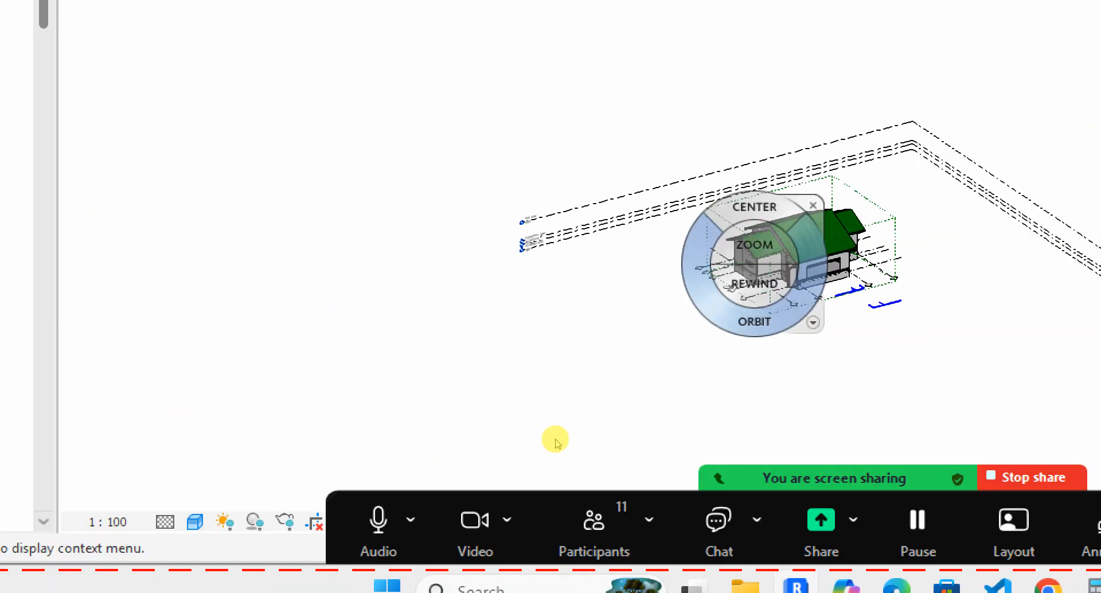
{"action": "scroll", "coordinate": [553, 439], "scroll_direction": "up", "scroll_amount": 7}
{"action": "left_click", "coordinate": [521, 410]}
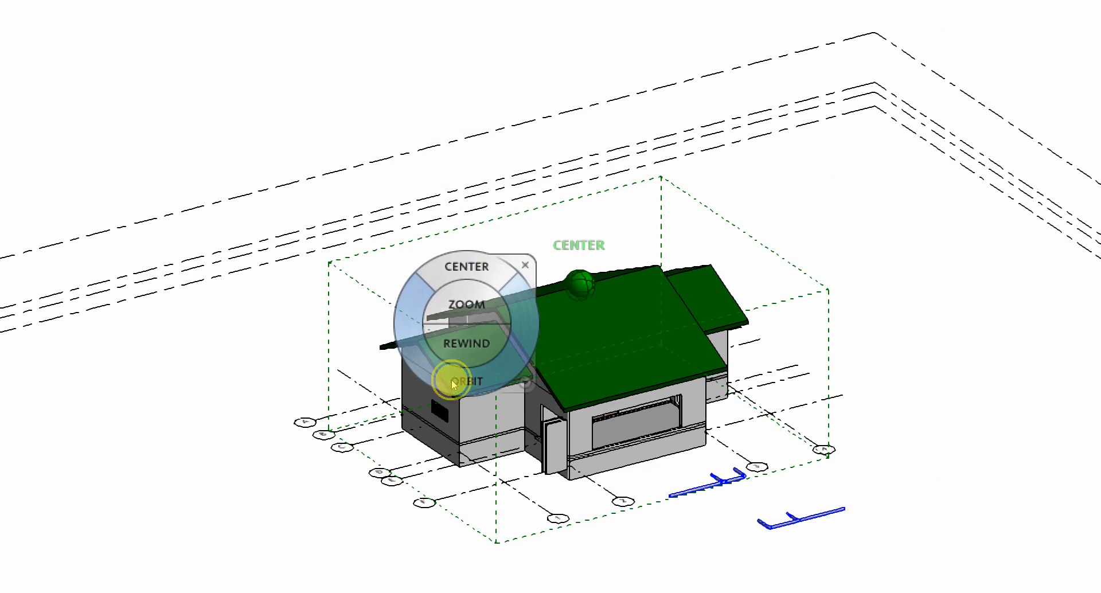
{"action": "left_click_drag", "start_coordinate": [453, 383], "coordinate": [1038, 319]}
{"action": "left_click_drag", "start_coordinate": [858, 318], "coordinate": [457, 384]}
{"action": "left_click_drag", "start_coordinate": [265, 329], "coordinate": [270, 351]}
{"action": "left_click", "coordinate": [501, 223]}
{"action": "left_click", "coordinate": [502, 228]}
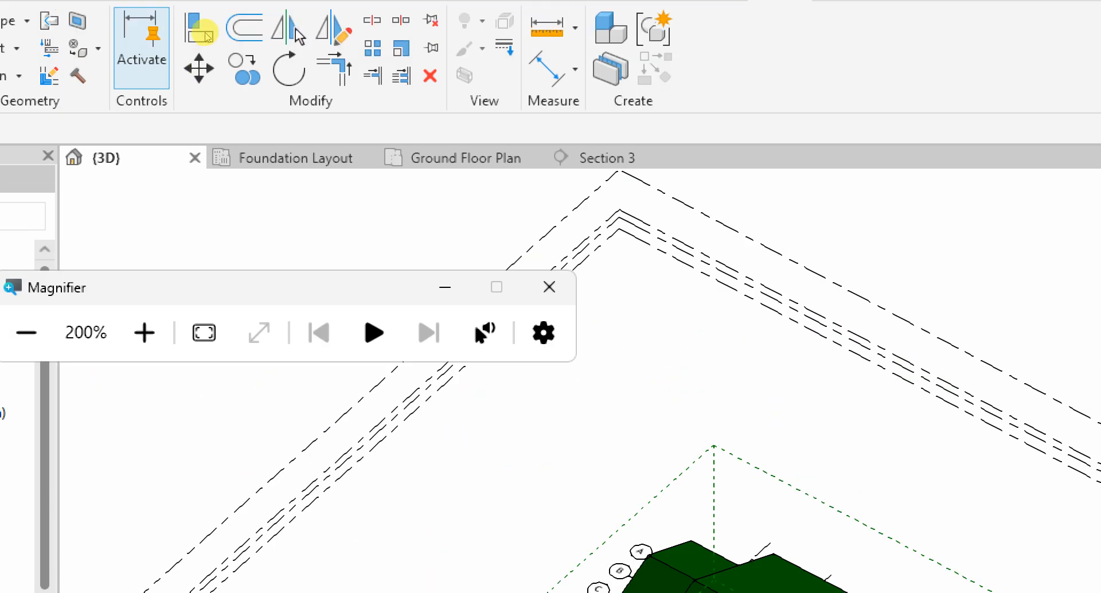
{"action": "left_click", "coordinate": [153, 188]}
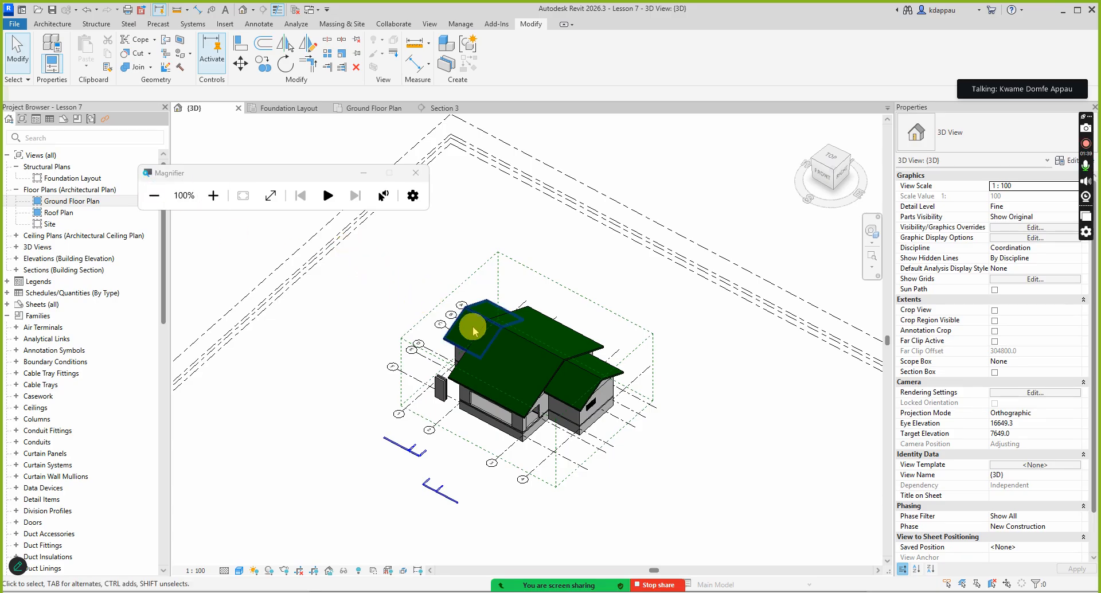
Step: Override the Roofs category's surface transparency to 100% in the 3D view's visibility/graphics settings
{"action": "scroll", "coordinate": [585, 338], "scroll_direction": "up", "scroll_amount": 3}
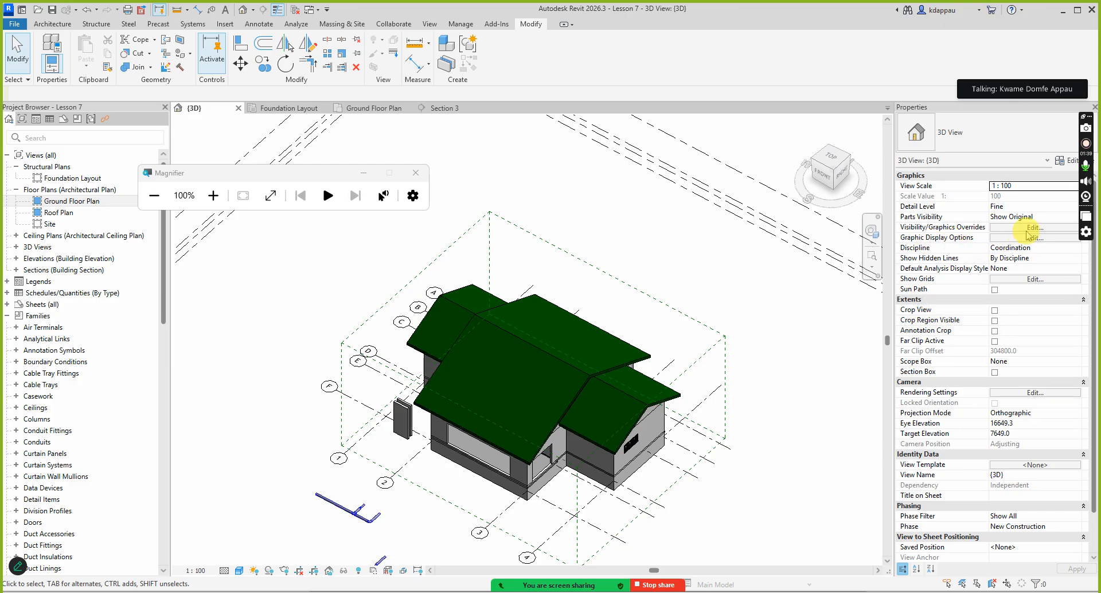
{"action": "left_click", "coordinate": [1032, 227]}
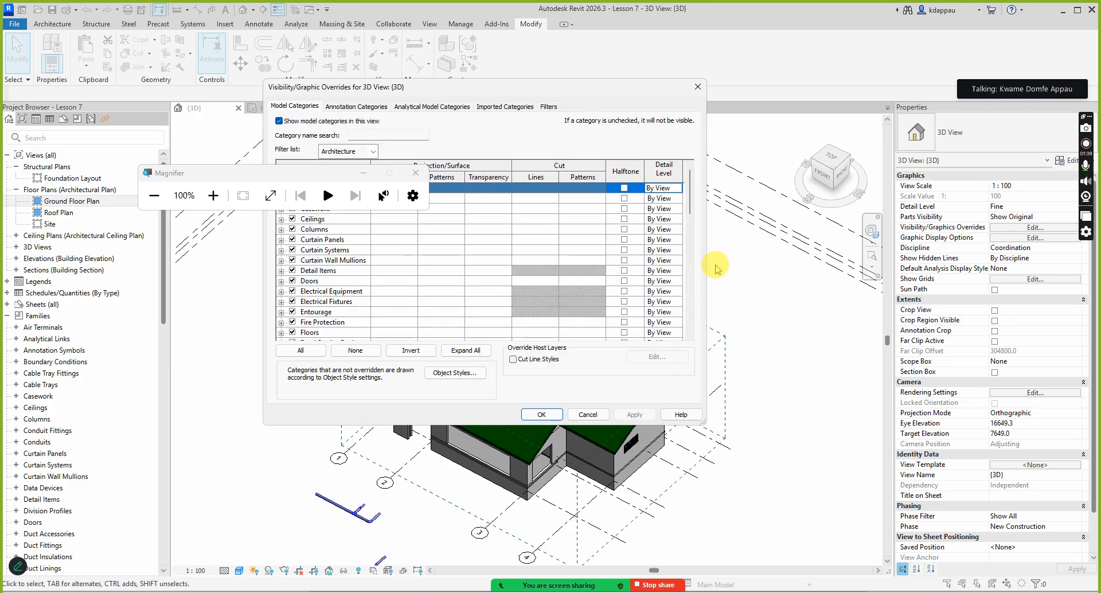
{"action": "left_click_drag", "start_coordinate": [689, 207], "coordinate": [689, 299]}
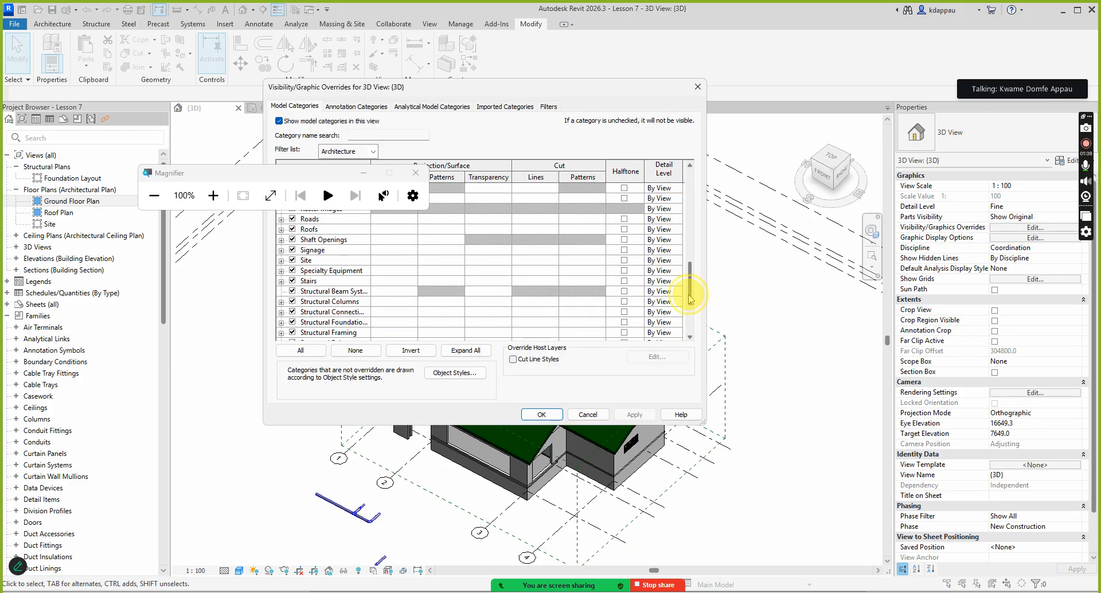
{"action": "scroll", "coordinate": [350, 284], "scroll_direction": "up", "scroll_amount": 2}
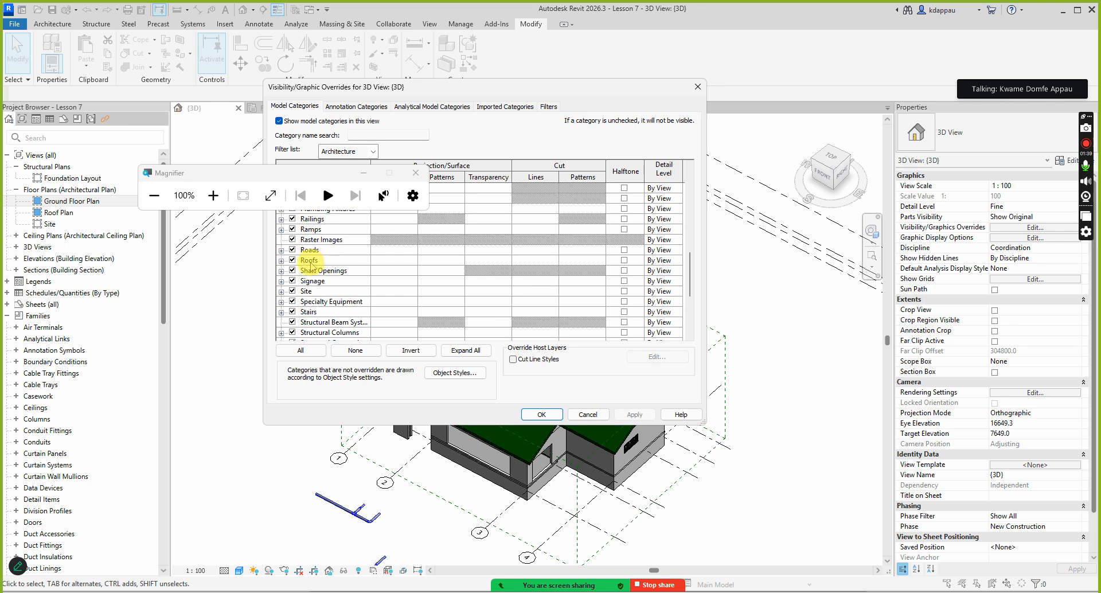
{"action": "left_click", "coordinate": [310, 261]}
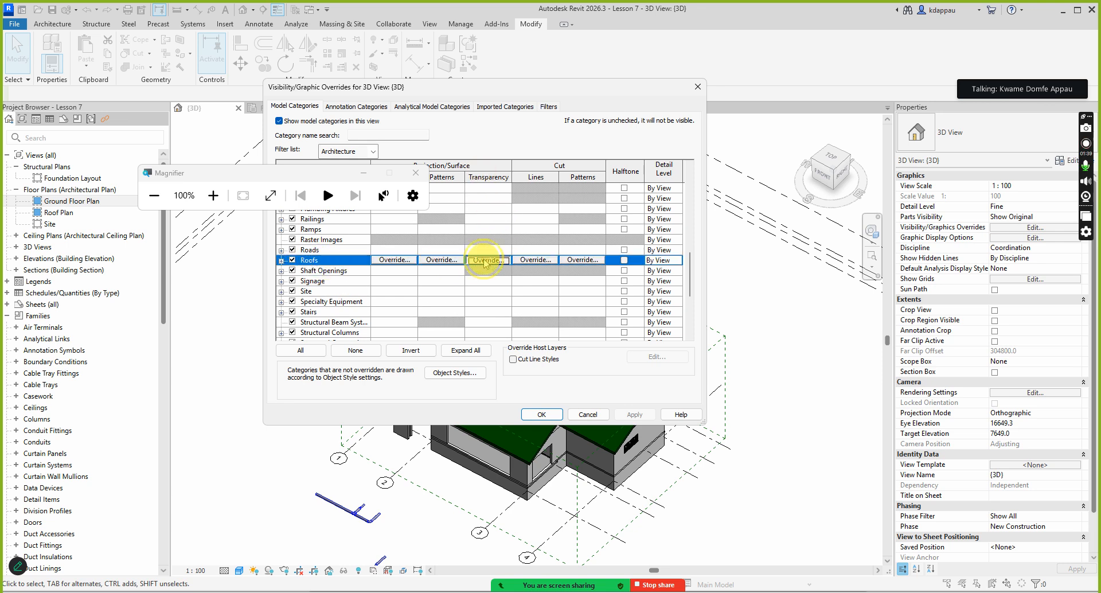
{"action": "left_click", "coordinate": [484, 261]}
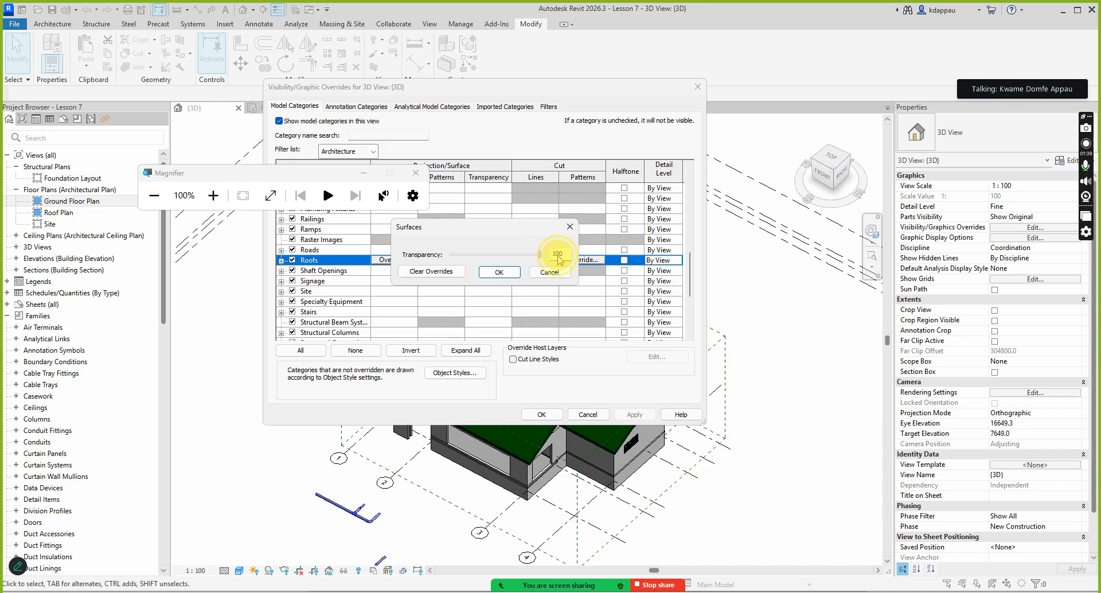
{"action": "left_click", "coordinate": [499, 274]}
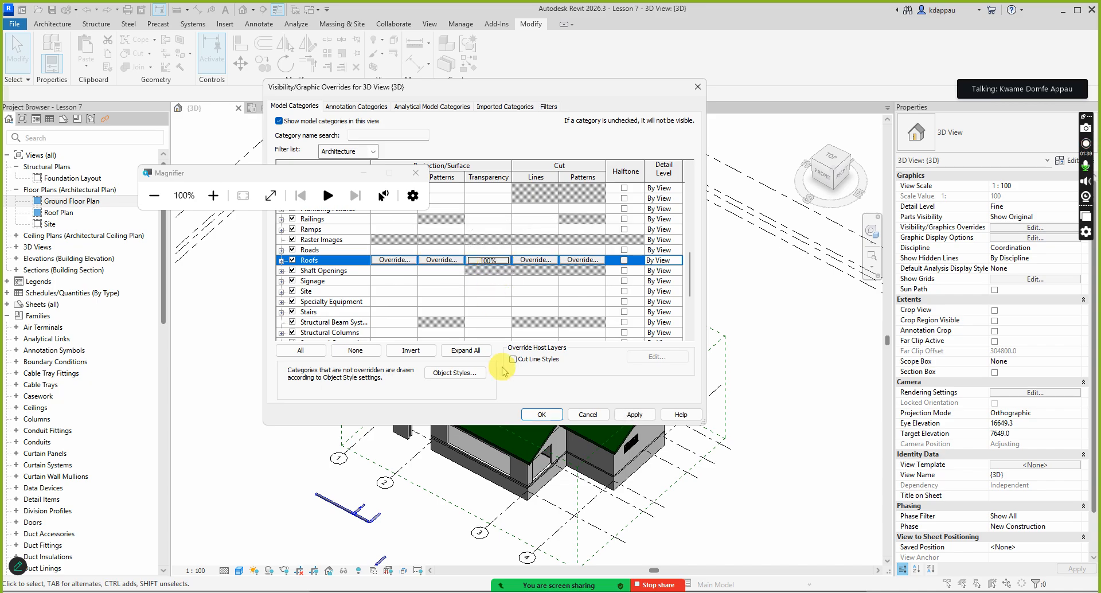
{"action": "left_click", "coordinate": [541, 414]}
Step: Examine the Roof Level walls beneath the transparent roofs, selecting individual internal and gable walls to check their shape, and clear the selection
{"action": "scroll", "coordinate": [559, 408], "scroll_direction": "up", "scroll_amount": 2}
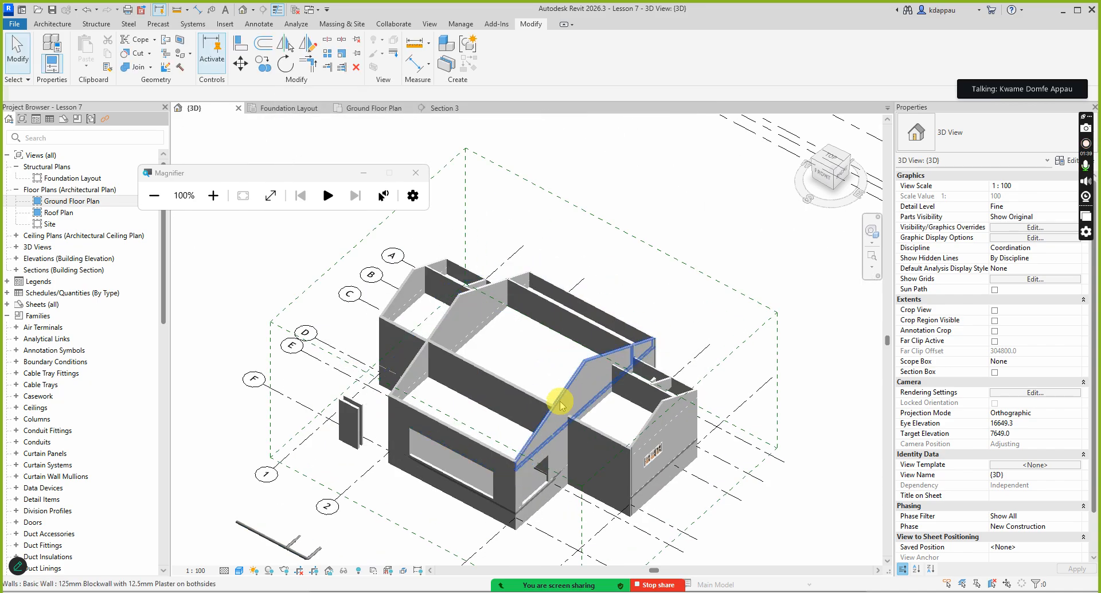
{"action": "scroll", "coordinate": [565, 343], "scroll_direction": "up", "scroll_amount": 6}
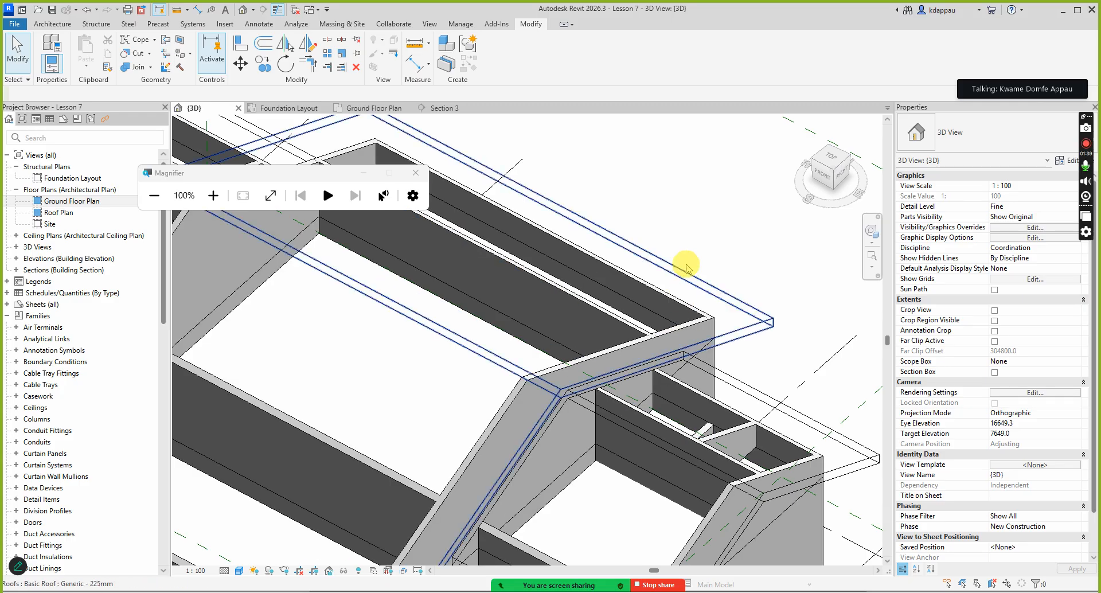
{"action": "scroll", "coordinate": [688, 255], "scroll_direction": "down", "scroll_amount": 8}
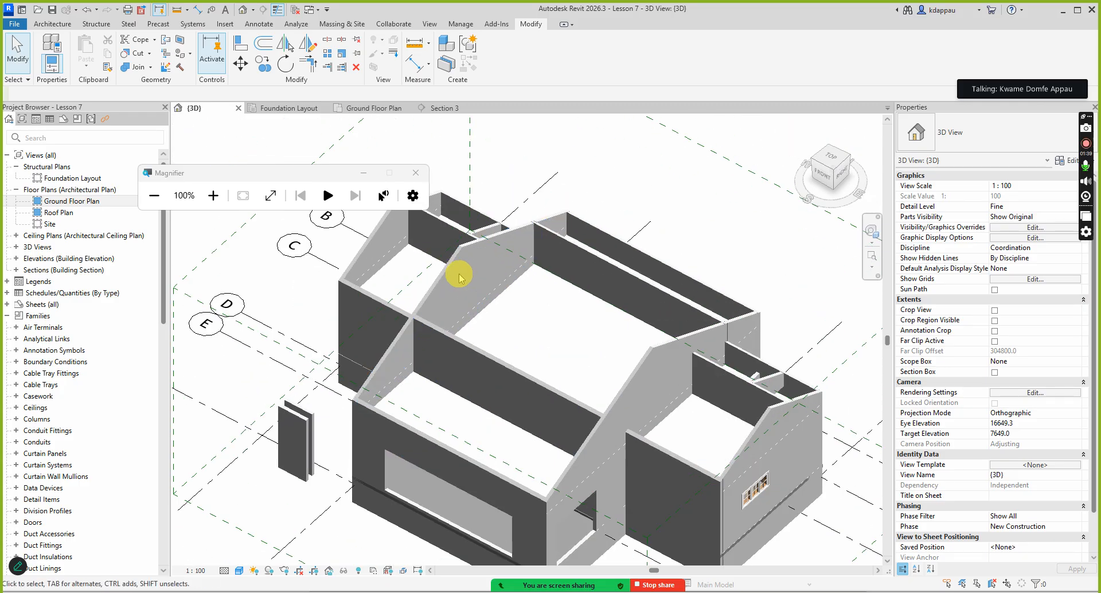
{"action": "scroll", "coordinate": [567, 314], "scroll_direction": "up", "scroll_amount": 5}
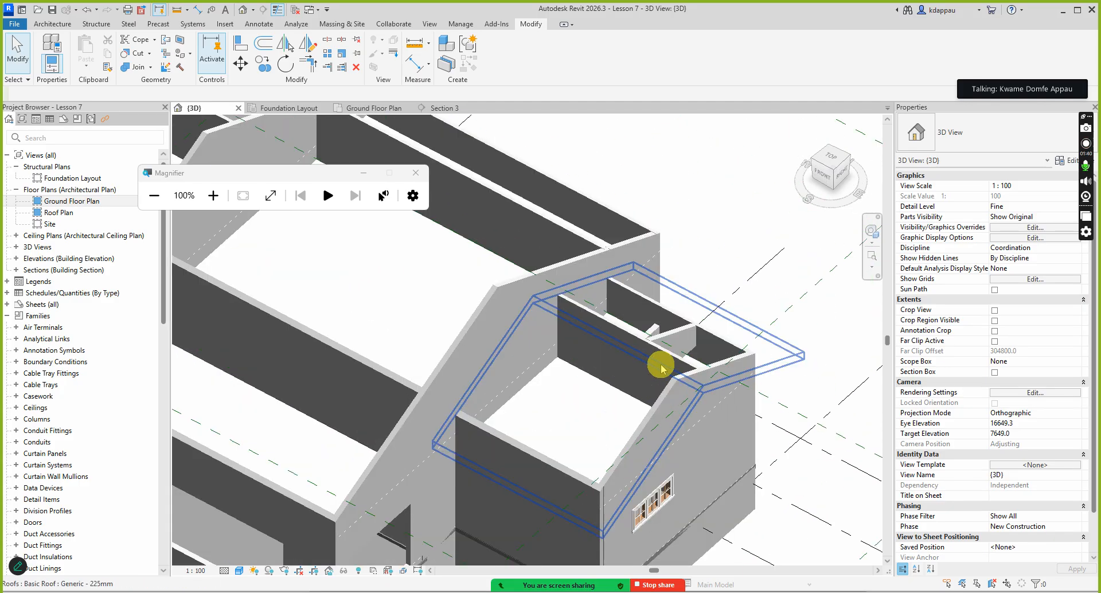
{"action": "left_click", "coordinate": [675, 361]}
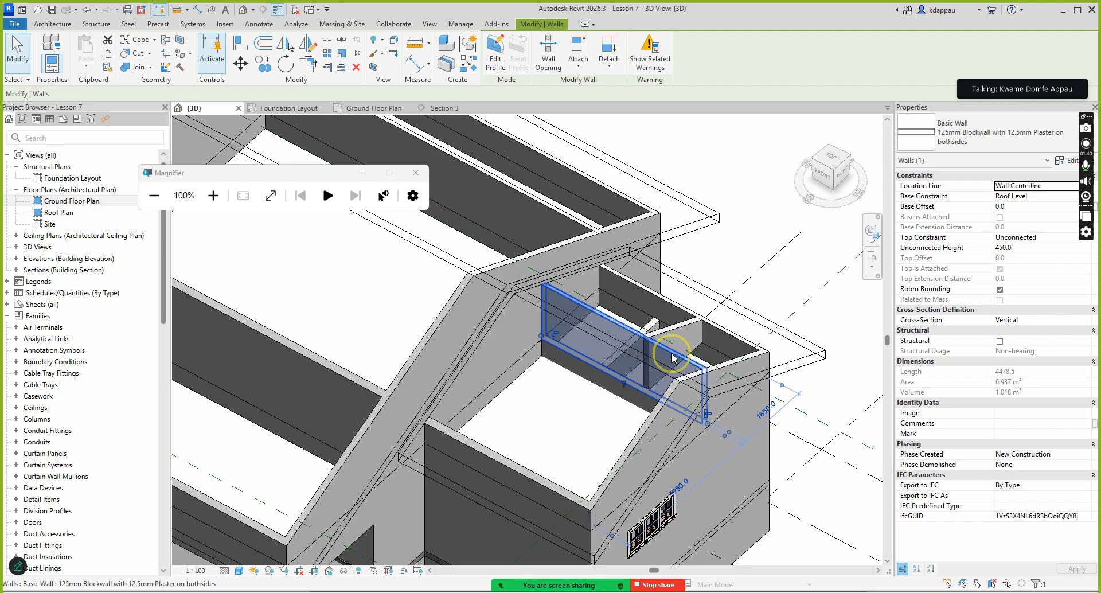
{"action": "scroll", "coordinate": [648, 292], "scroll_direction": "down", "scroll_amount": 3}
{"action": "left_click", "coordinate": [525, 315]}
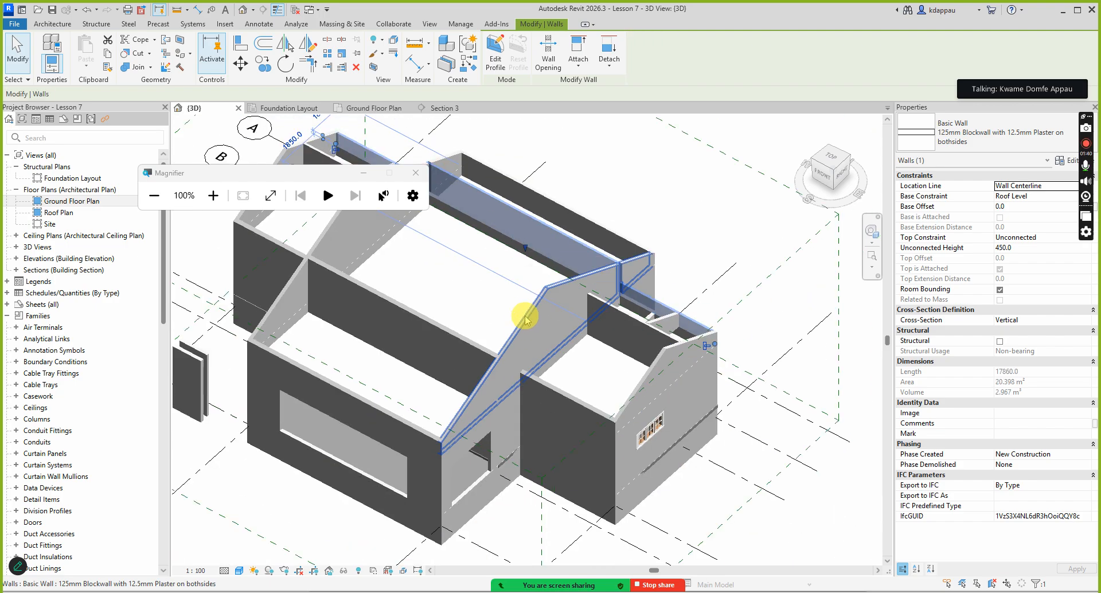
{"action": "scroll", "coordinate": [393, 319], "scroll_direction": "down", "scroll_amount": 2}
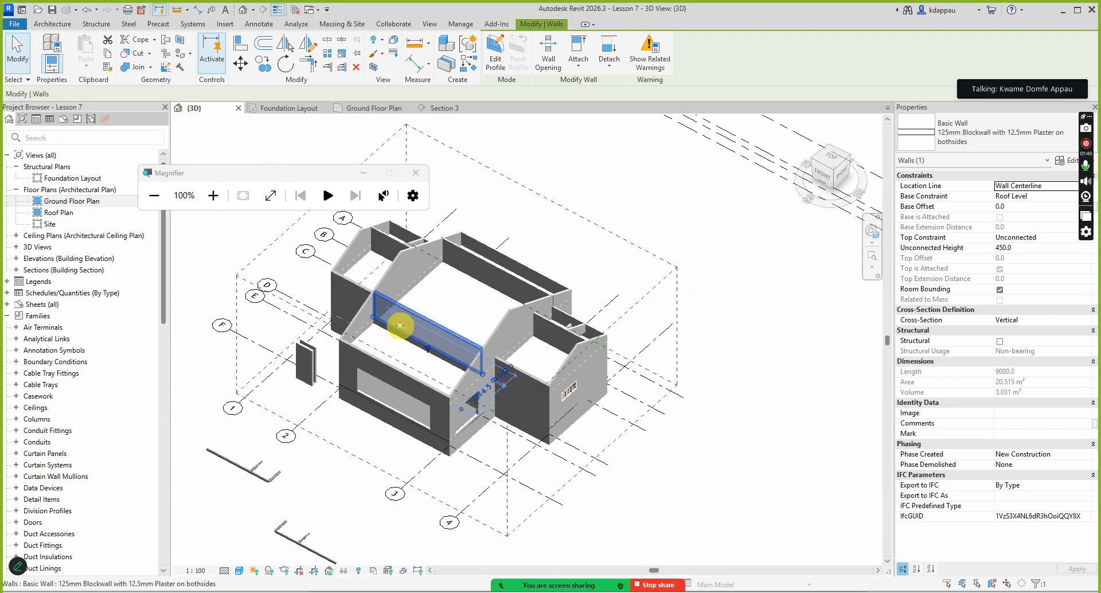
{"action": "scroll", "coordinate": [430, 355], "scroll_direction": "down", "scroll_amount": 2}
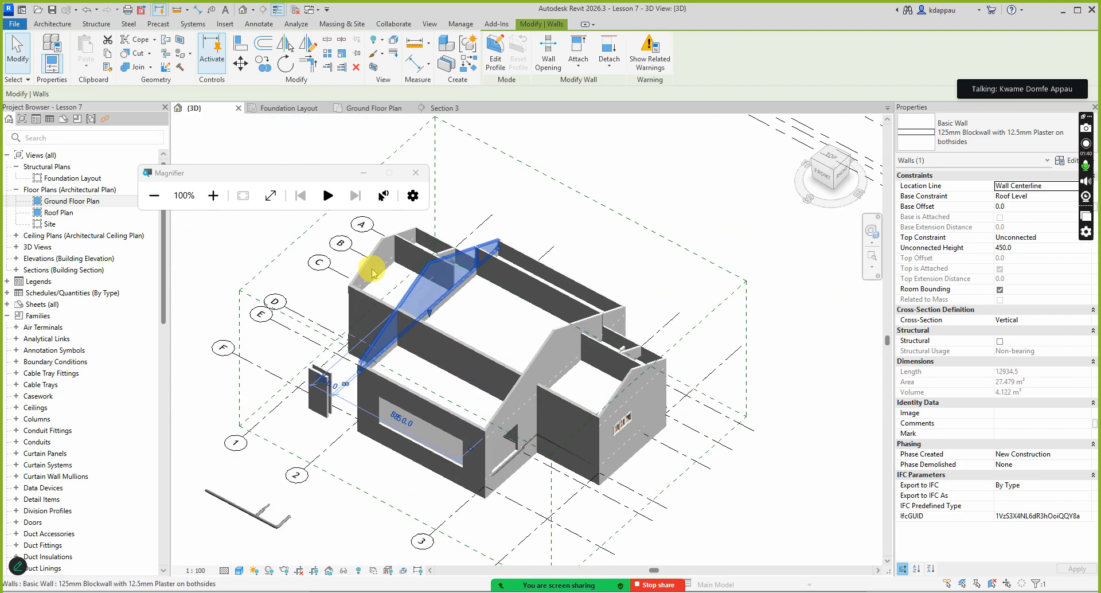
{"action": "scroll", "coordinate": [369, 264], "scroll_direction": "up", "scroll_amount": 4}
{"action": "left_click", "coordinate": [369, 270]}
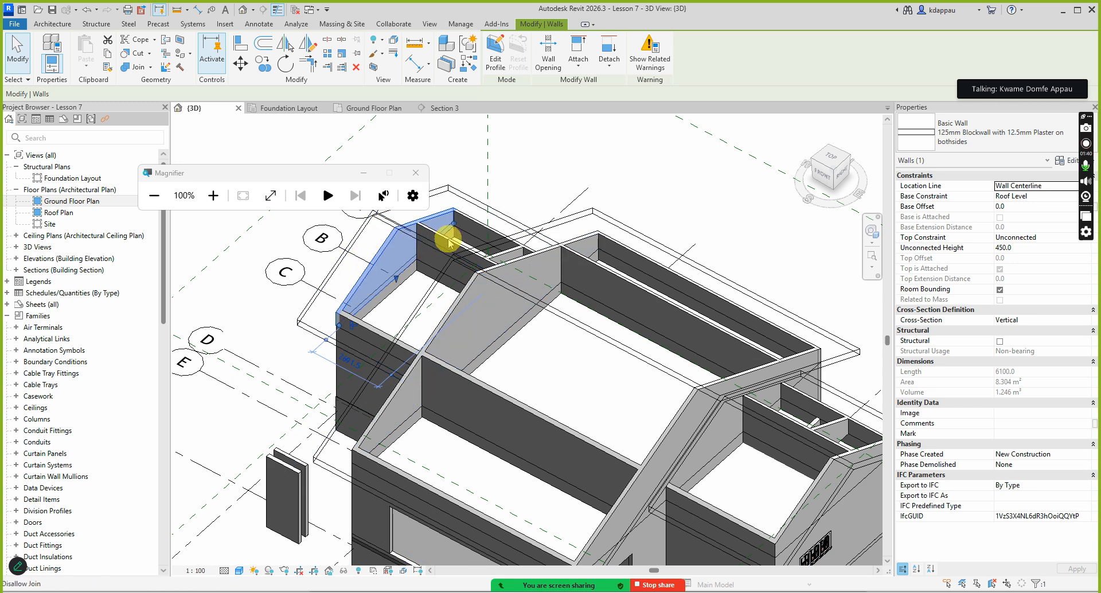
{"action": "scroll", "coordinate": [437, 247], "scroll_direction": "down", "scroll_amount": 3}
{"action": "left_click", "coordinate": [500, 211]}
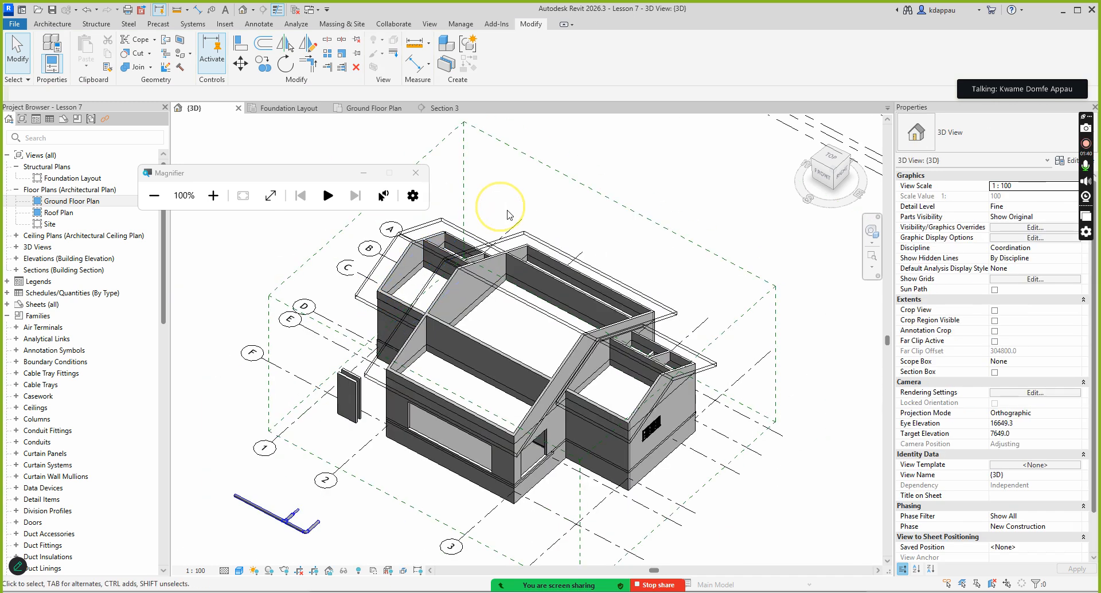
Step: View the building from its right-back corner and examine the junction of the main and smaller gables, selecting the foundation wall and large main roof
{"action": "left_click", "coordinate": [850, 162]}
{"action": "scroll", "coordinate": [583, 311], "scroll_direction": "up", "scroll_amount": 4}
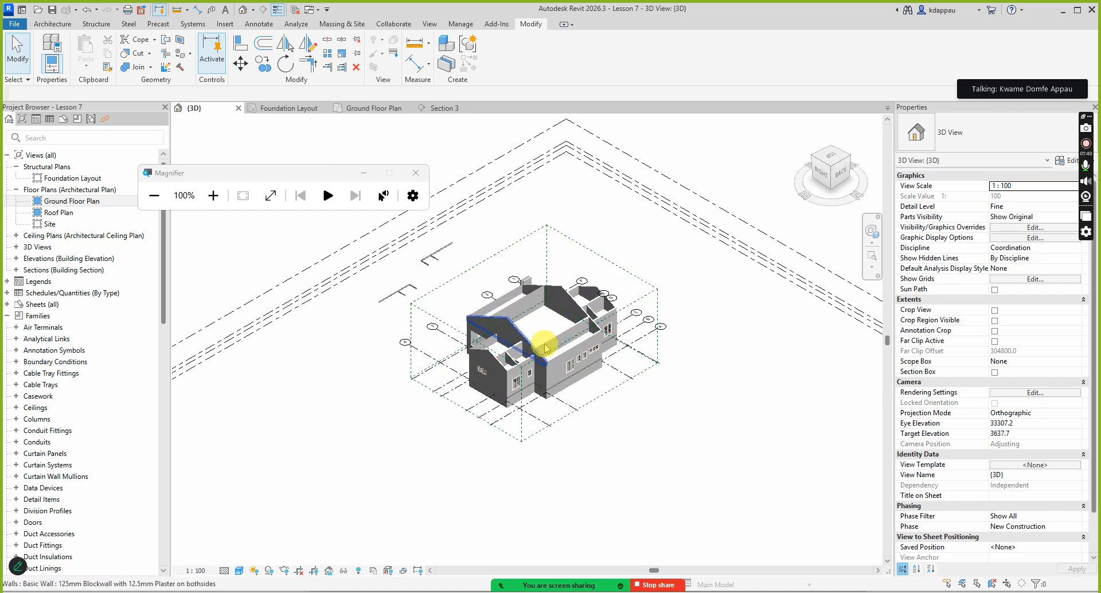
{"action": "scroll", "coordinate": [584, 306], "scroll_direction": "up", "scroll_amount": 3}
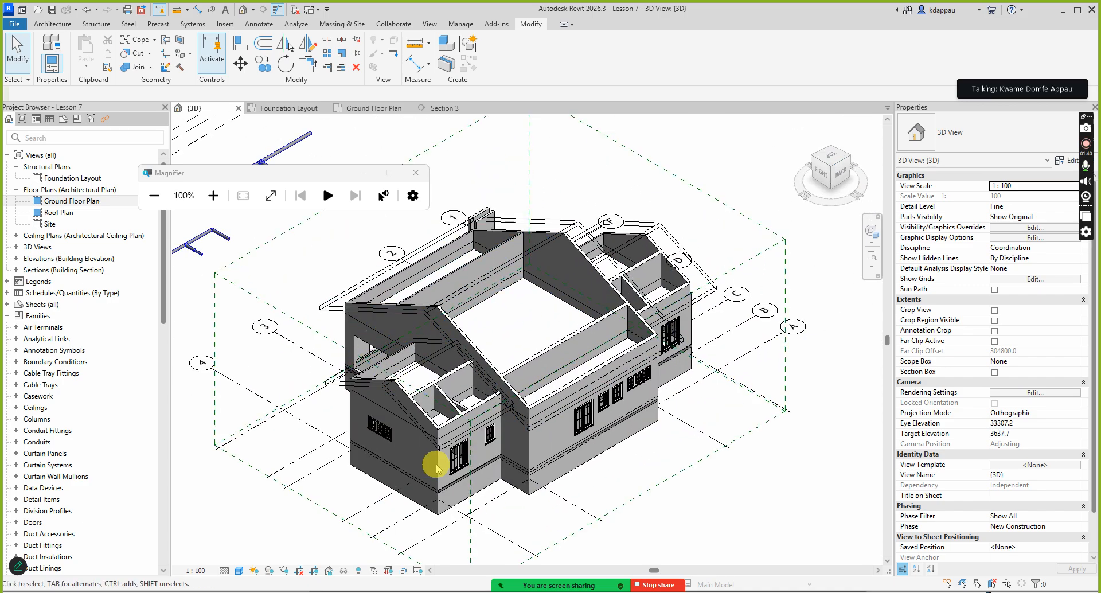
{"action": "mouse_move", "coordinate": [492, 585]}
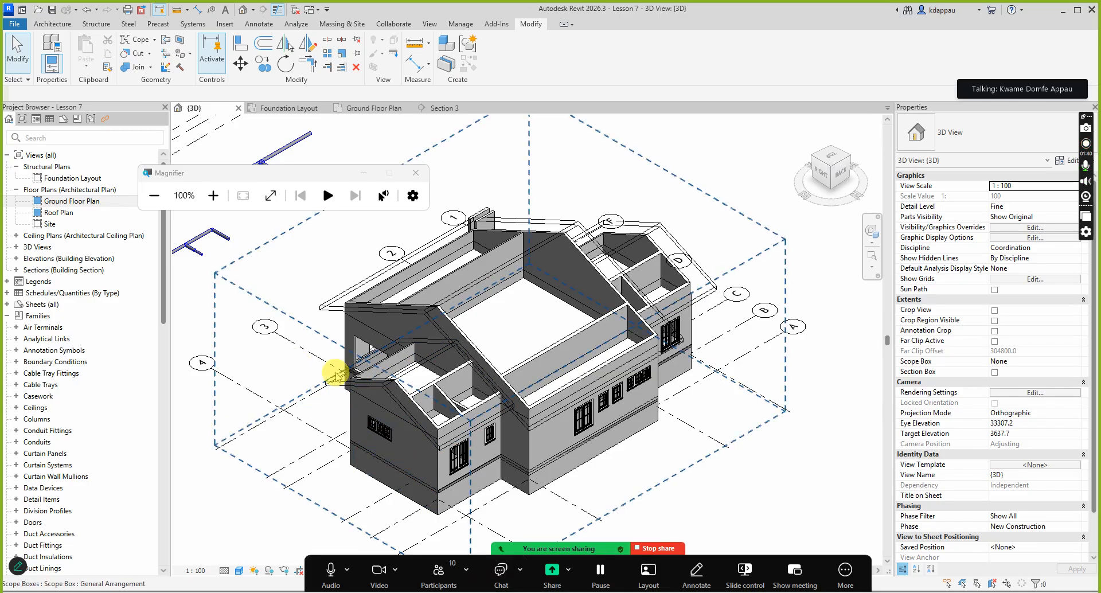
{"action": "scroll", "coordinate": [344, 367], "scroll_direction": "down", "scroll_amount": 2}
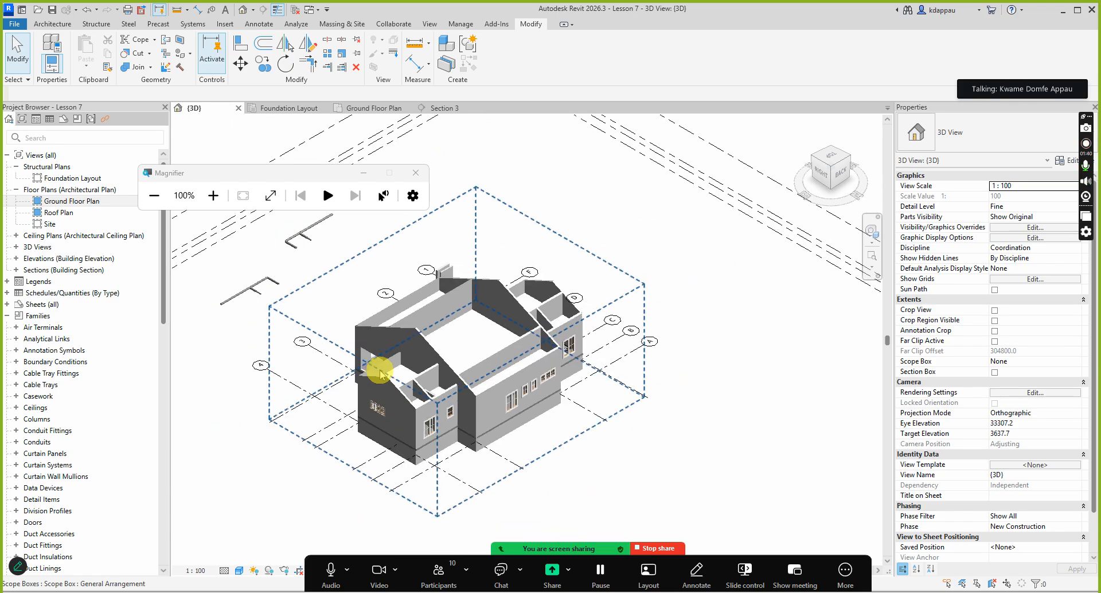
{"action": "scroll", "coordinate": [432, 328], "scroll_direction": "up", "scroll_amount": 2}
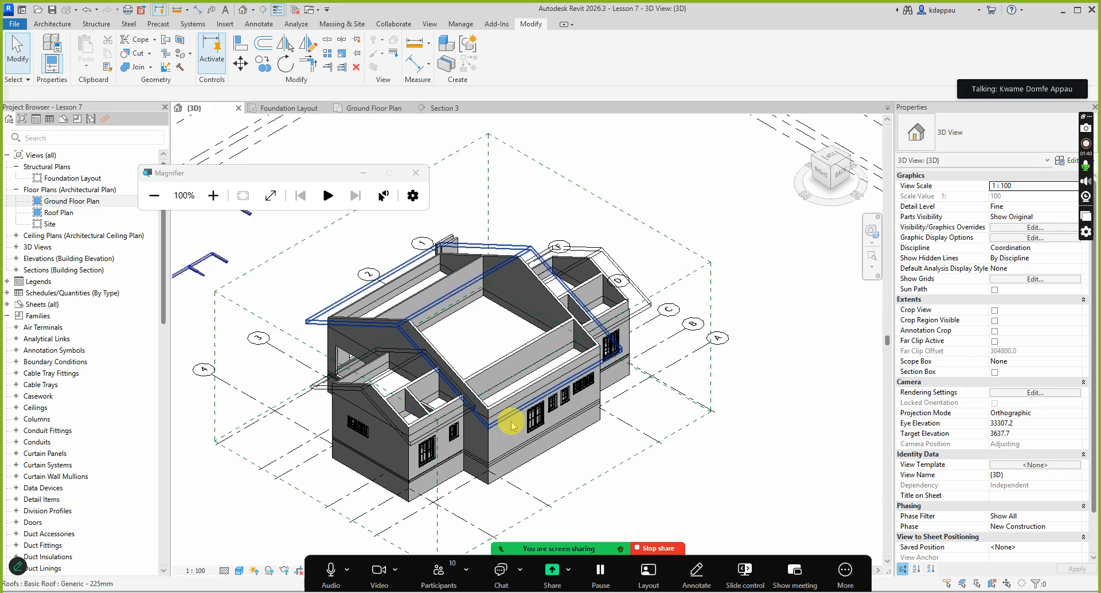
{"action": "scroll", "coordinate": [504, 476], "scroll_direction": "up", "scroll_amount": 4}
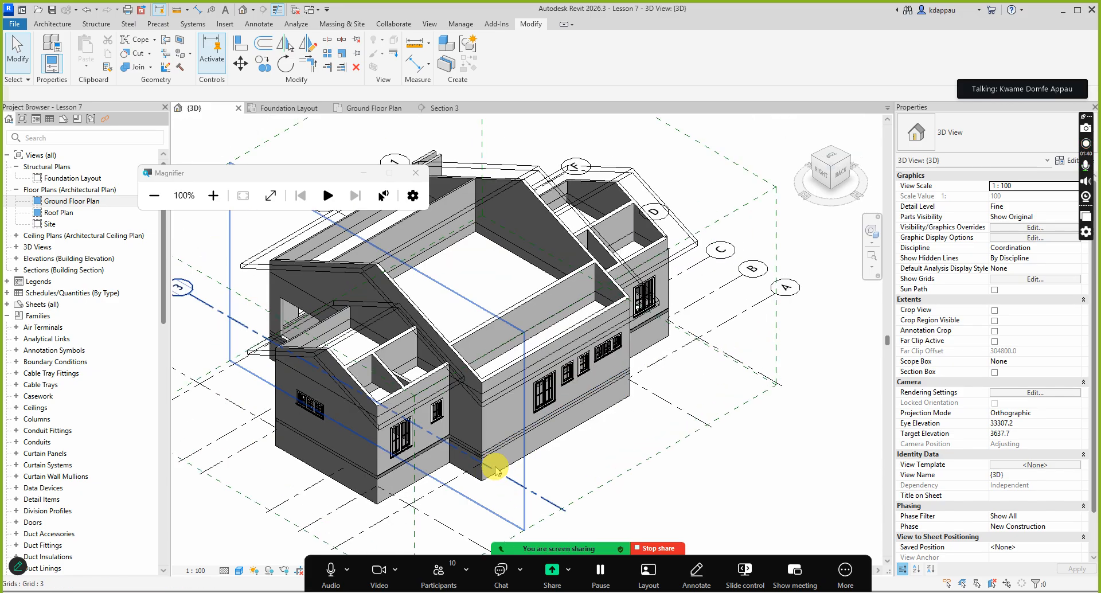
{"action": "left_click", "coordinate": [512, 469]}
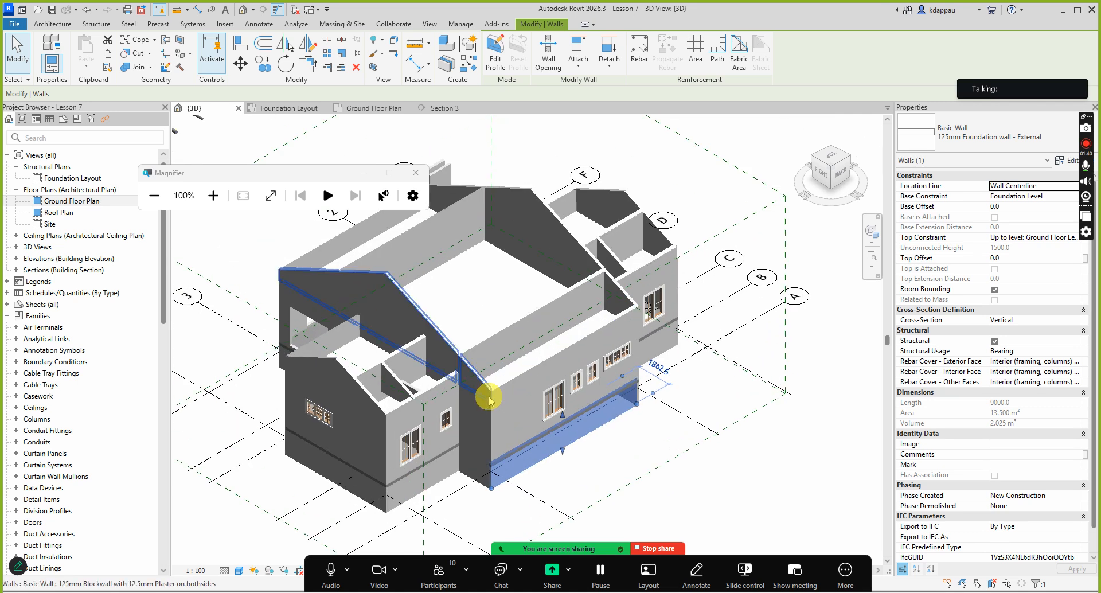
{"action": "scroll", "coordinate": [476, 430], "scroll_direction": "up", "scroll_amount": 3}
{"action": "left_click", "coordinate": [472, 408]}
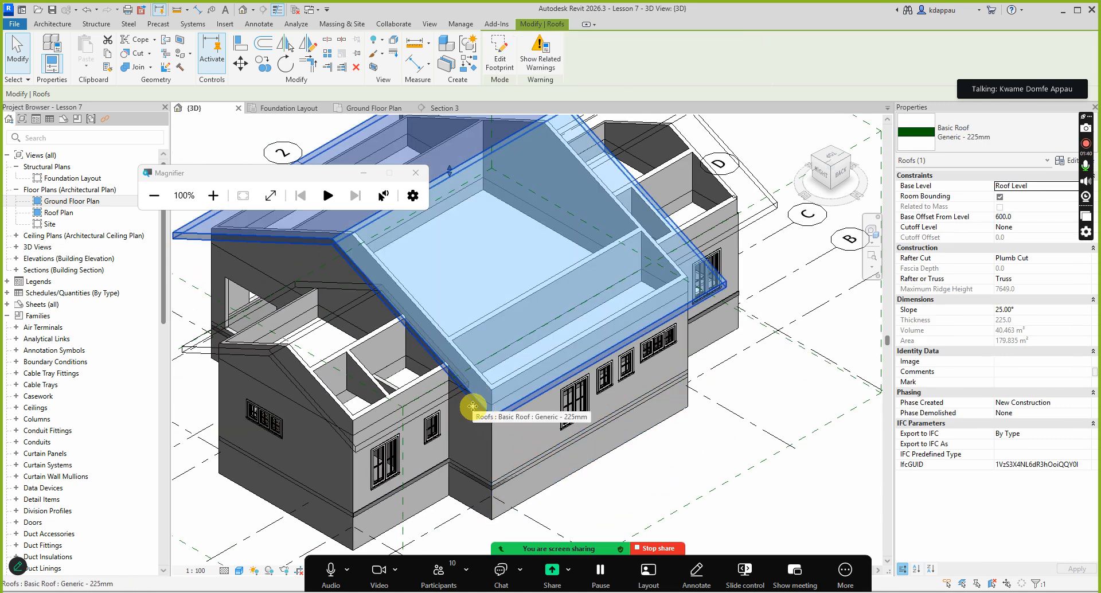
{"action": "scroll", "coordinate": [466, 447], "scroll_direction": "down", "scroll_amount": 2}
{"action": "scroll", "coordinate": [389, 381], "scroll_direction": "up", "scroll_amount": 5}
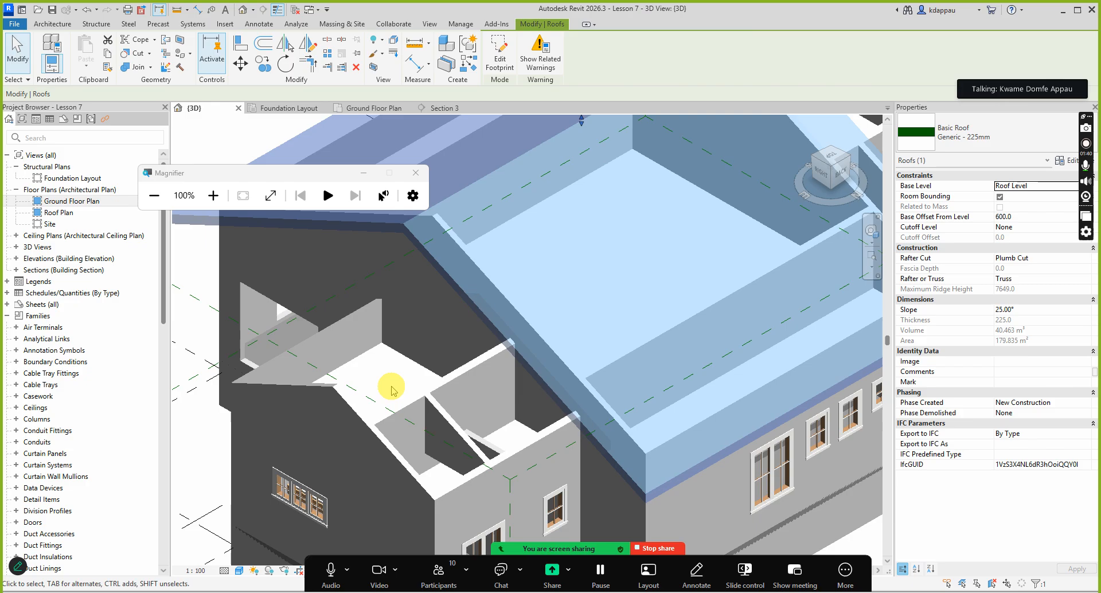
Step: Select the 600mm x 600mm ACT System ceiling inside the smaller gable wing and examine the building's walls around it
{"action": "left_click", "coordinate": [357, 361]}
{"action": "scroll", "coordinate": [380, 408], "scroll_direction": "down", "scroll_amount": 4}
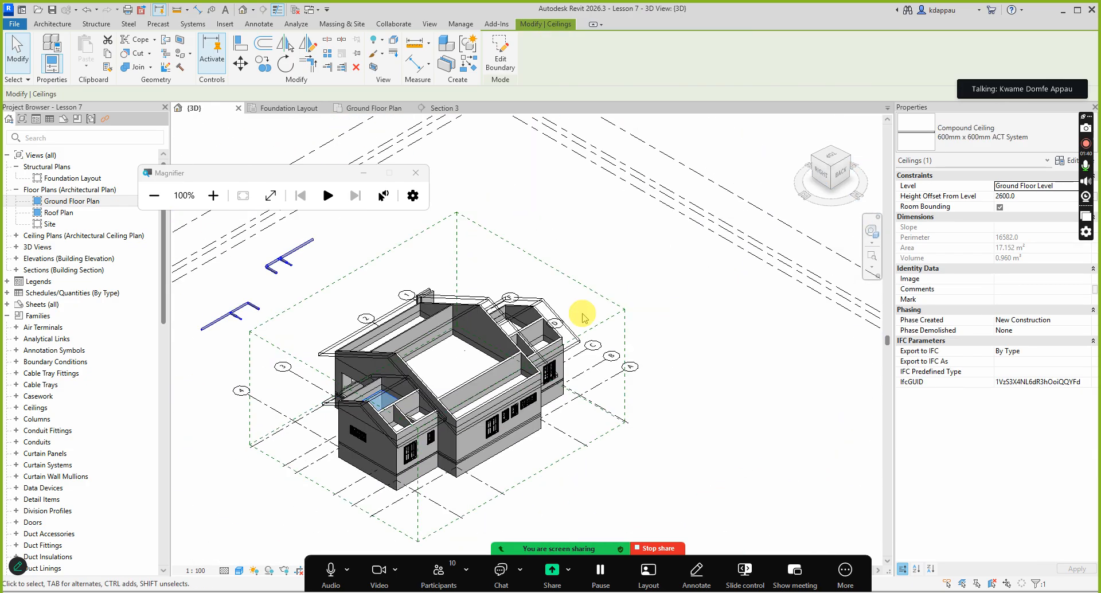
{"action": "scroll", "coordinate": [435, 358], "scroll_direction": "up", "scroll_amount": 3}
{"action": "scroll", "coordinate": [435, 360], "scroll_direction": "down", "scroll_amount": 2}
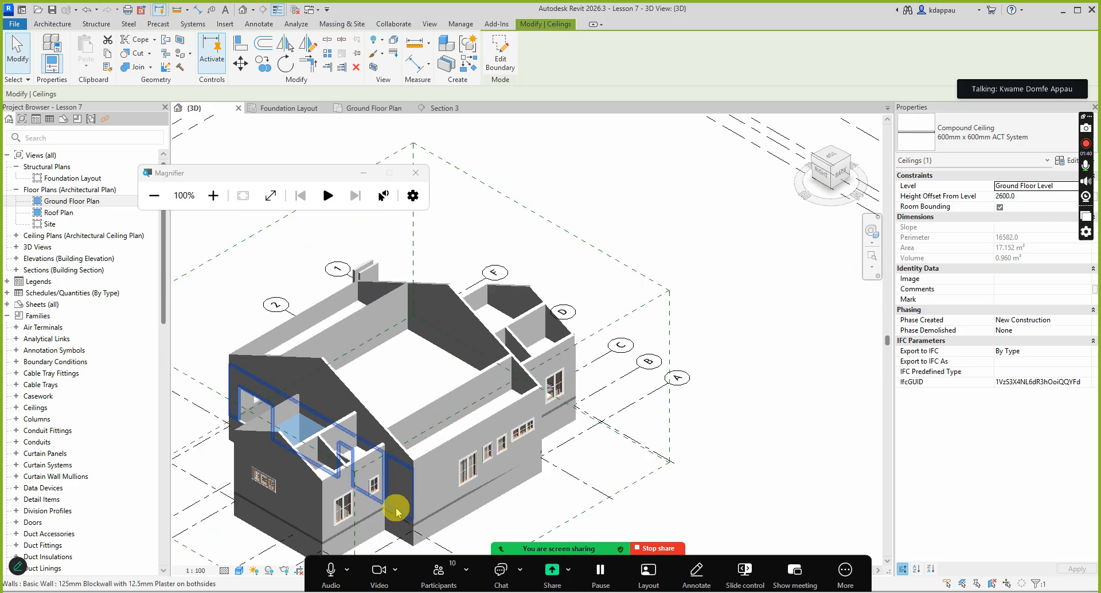
{"action": "scroll", "coordinate": [396, 511], "scroll_direction": "up", "scroll_amount": 3}
{"action": "scroll", "coordinate": [449, 443], "scroll_direction": "down", "scroll_amount": 3}
{"action": "scroll", "coordinate": [448, 442], "scroll_direction": "down", "scroll_amount": 2}
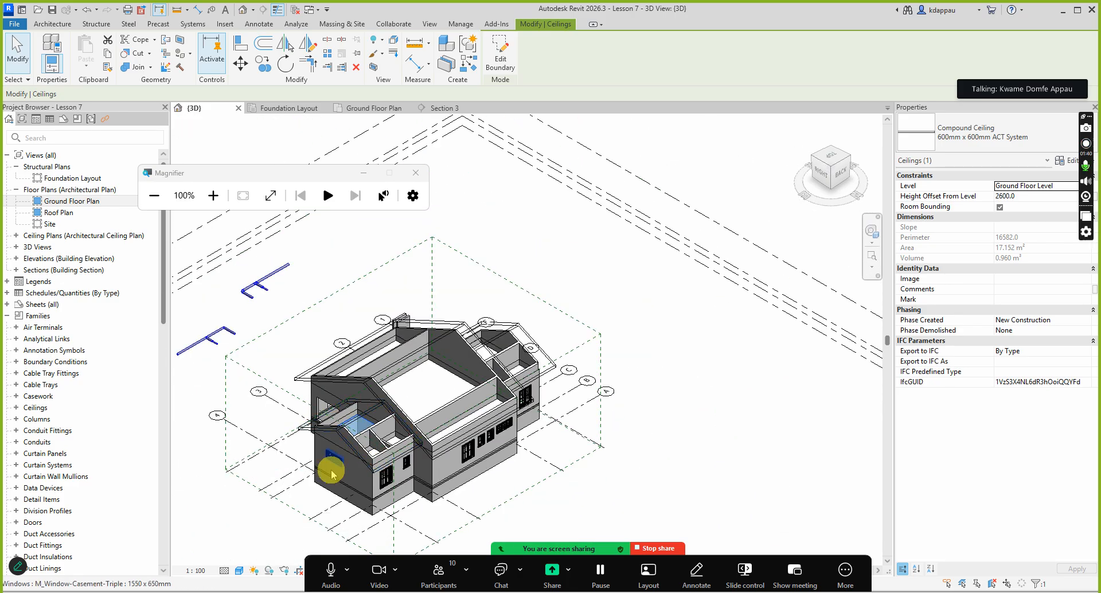
{"action": "scroll", "coordinate": [315, 497], "scroll_direction": "up", "scroll_amount": 2}
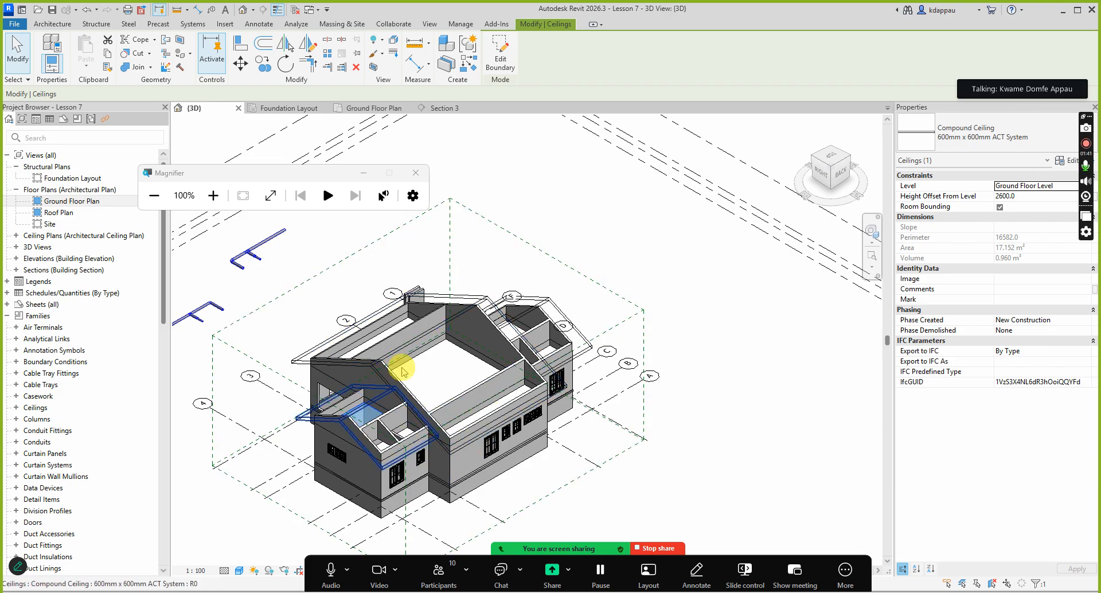
{"action": "left_click", "coordinate": [522, 372]}
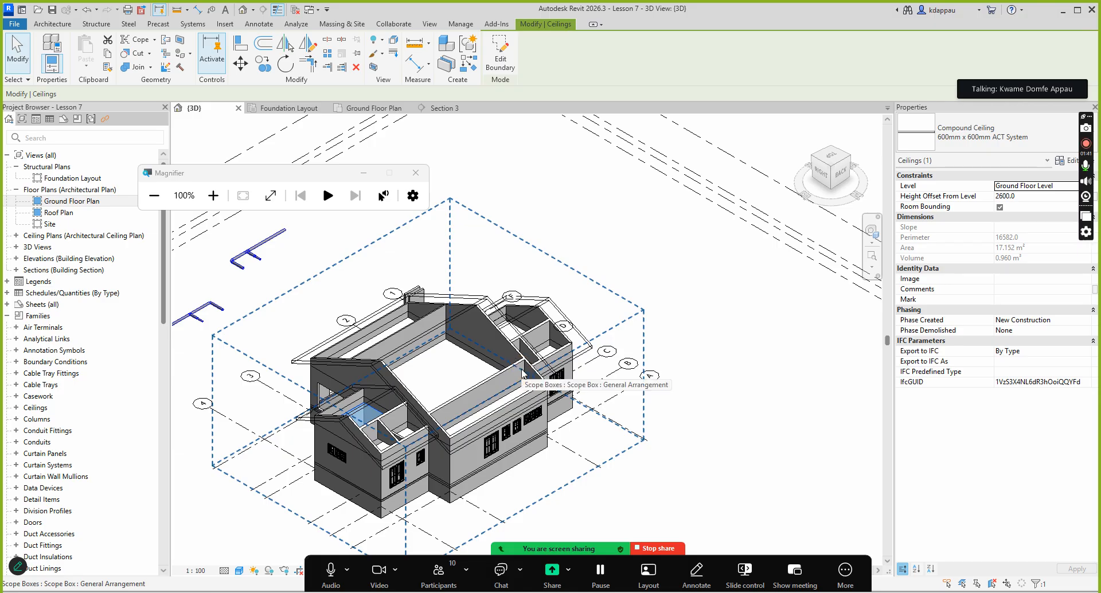
Step: Inspect the windowed side walls and internal partitions from the building's right-back corner in the 3D view
{"action": "scroll", "coordinate": [493, 444], "scroll_direction": "down", "scroll_amount": 5}
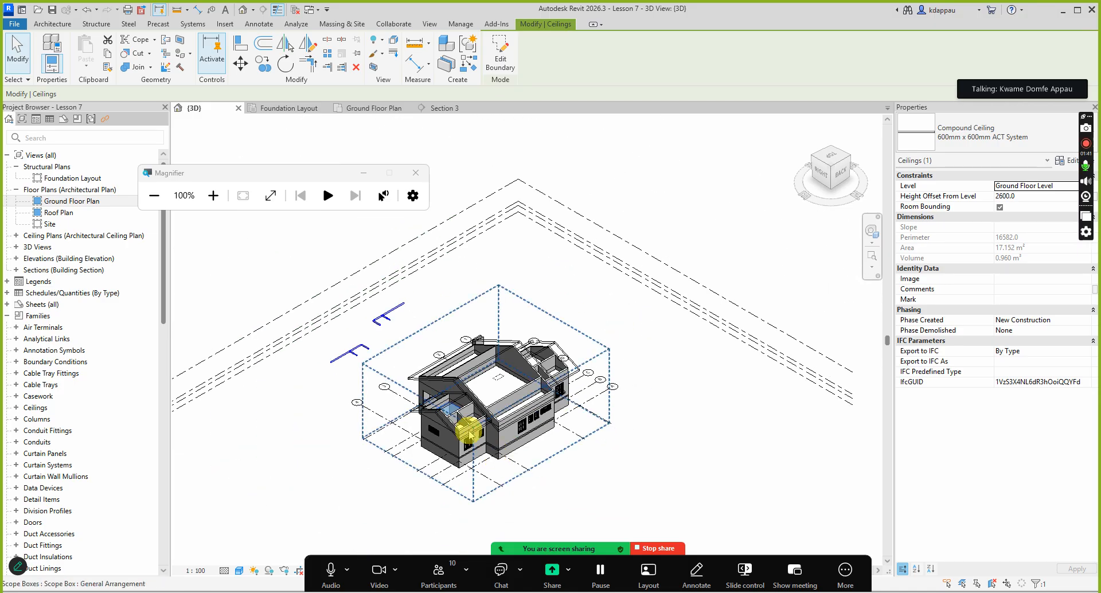
{"action": "scroll", "coordinate": [470, 435], "scroll_direction": "up", "scroll_amount": 5}
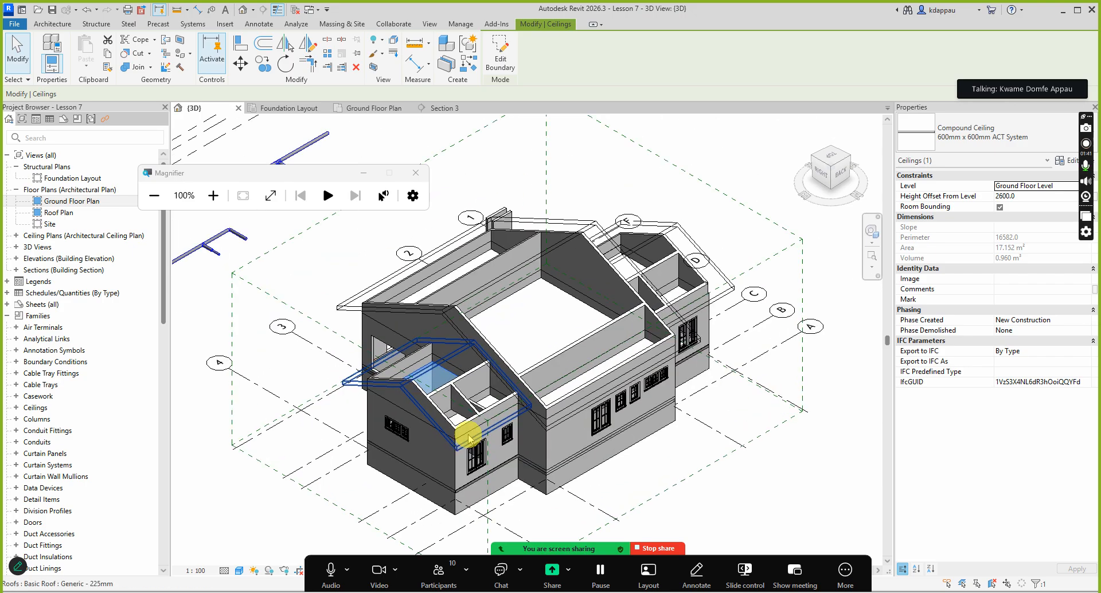
{"action": "scroll", "coordinate": [469, 439], "scroll_direction": "down", "scroll_amount": 2}
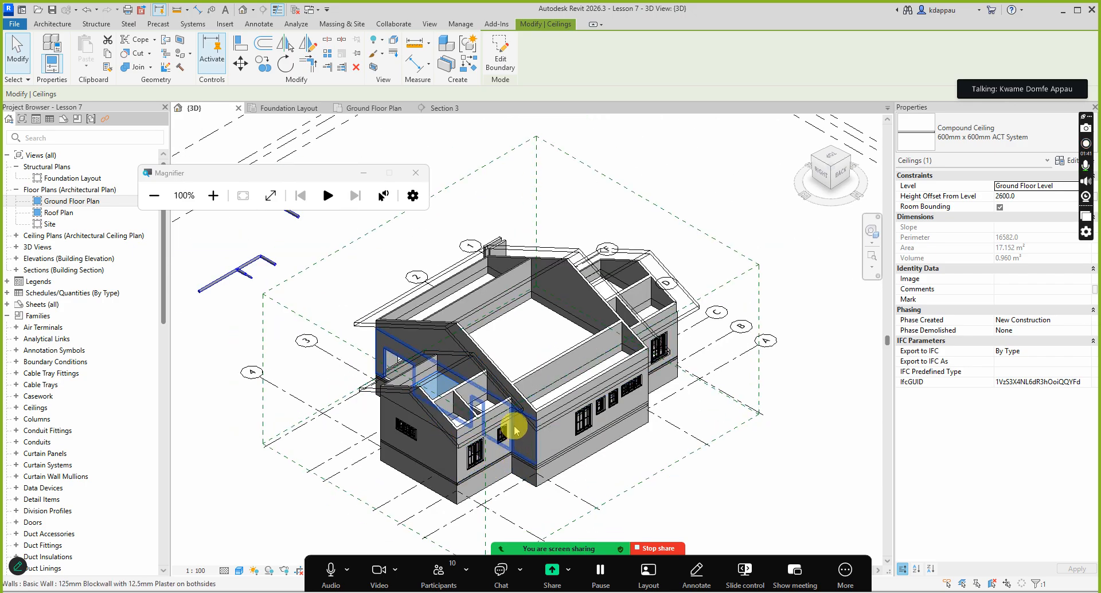
{"action": "scroll", "coordinate": [514, 429], "scroll_direction": "down", "scroll_amount": 3}
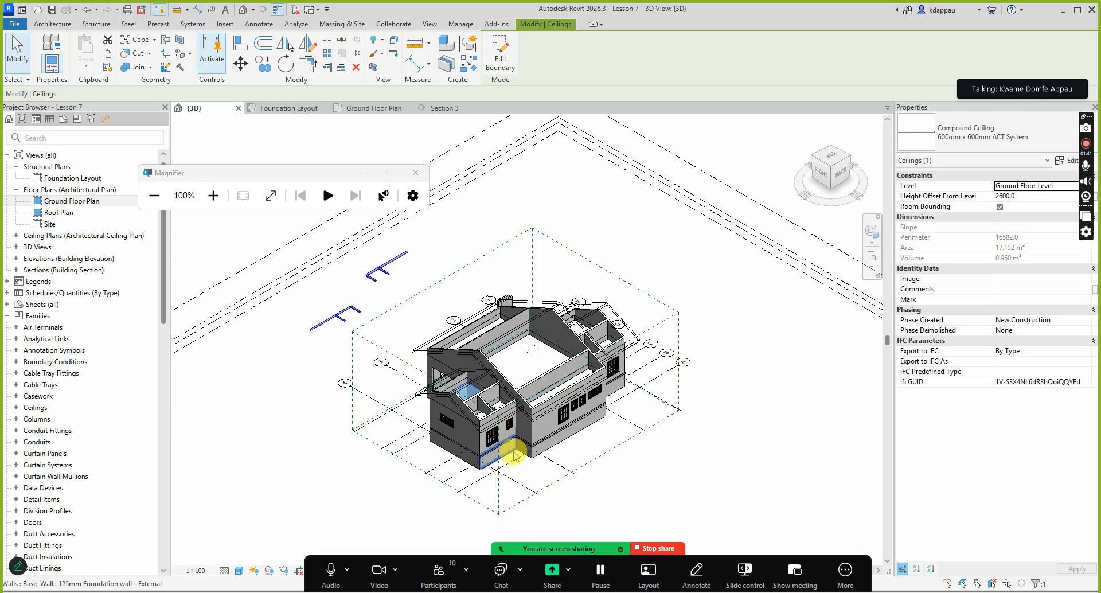
{"action": "scroll", "coordinate": [509, 460], "scroll_direction": "up", "scroll_amount": 5}
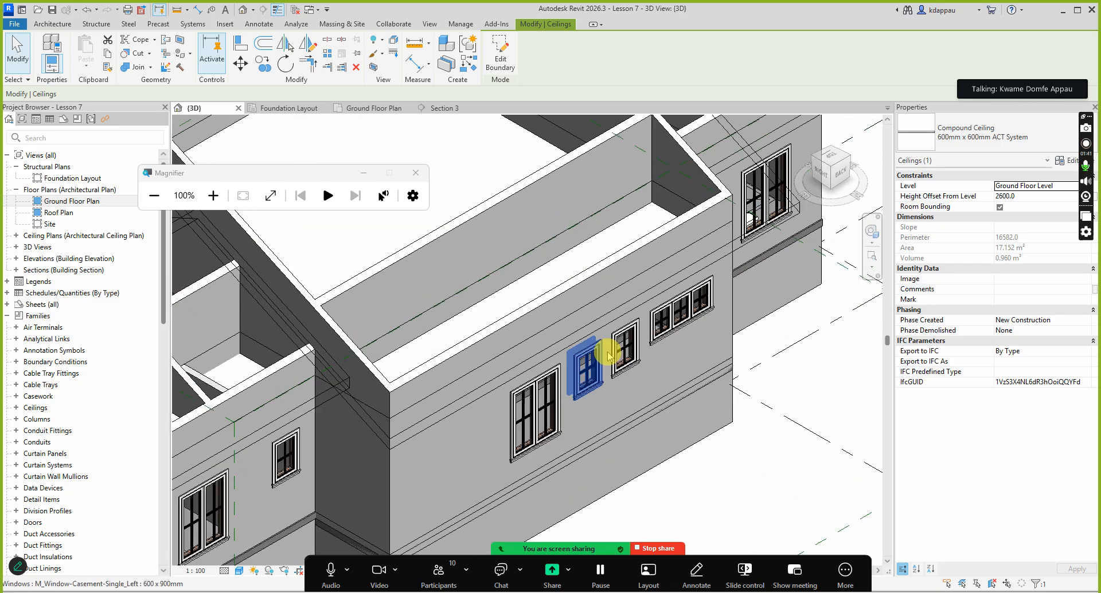
{"action": "scroll", "coordinate": [609, 355], "scroll_direction": "down", "scroll_amount": 3}
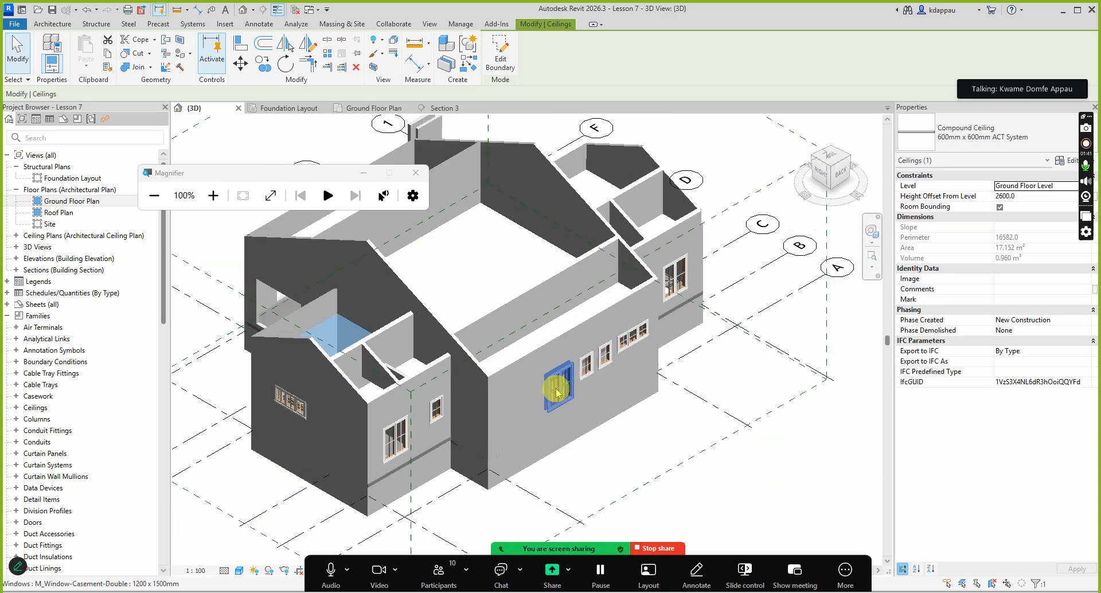
{"action": "scroll", "coordinate": [556, 392], "scroll_direction": "down", "scroll_amount": 1}
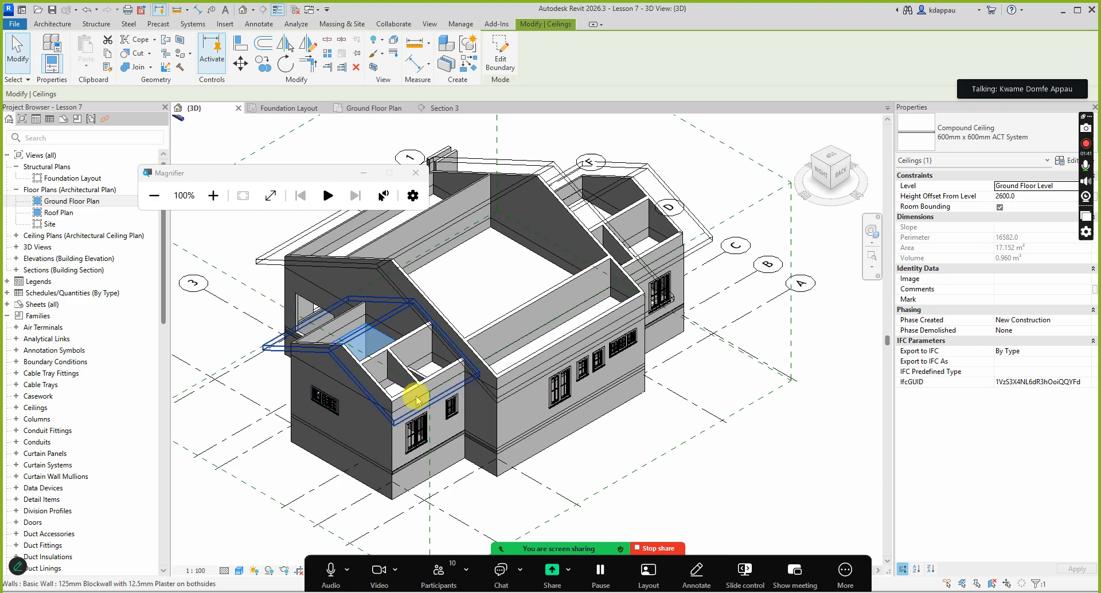
{"action": "scroll", "coordinate": [432, 406], "scroll_direction": "up", "scroll_amount": 2}
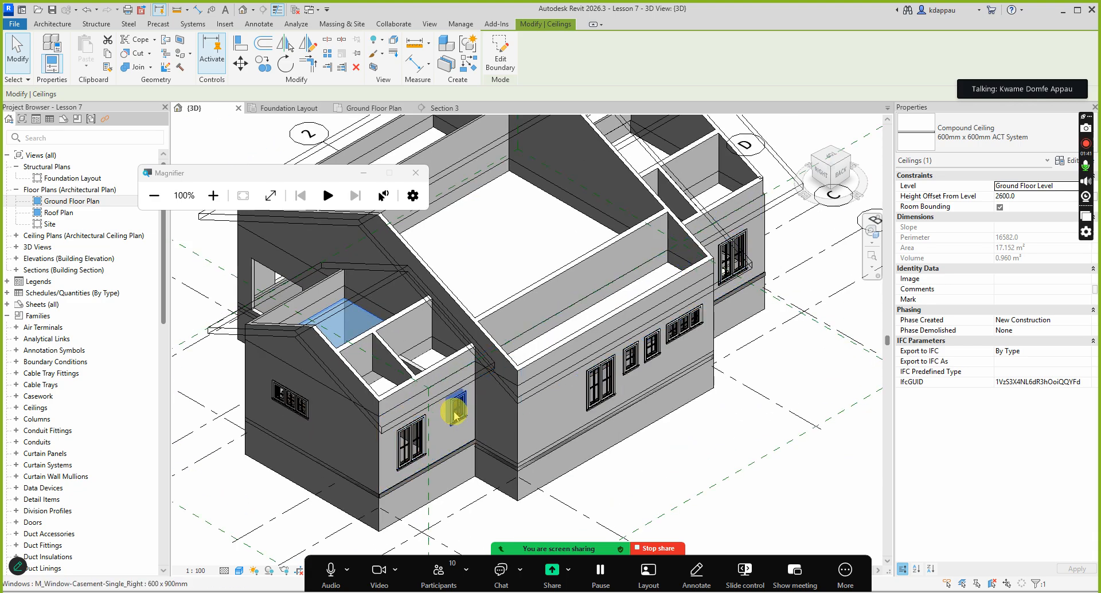
{"action": "scroll", "coordinate": [455, 412], "scroll_direction": "down", "scroll_amount": 3}
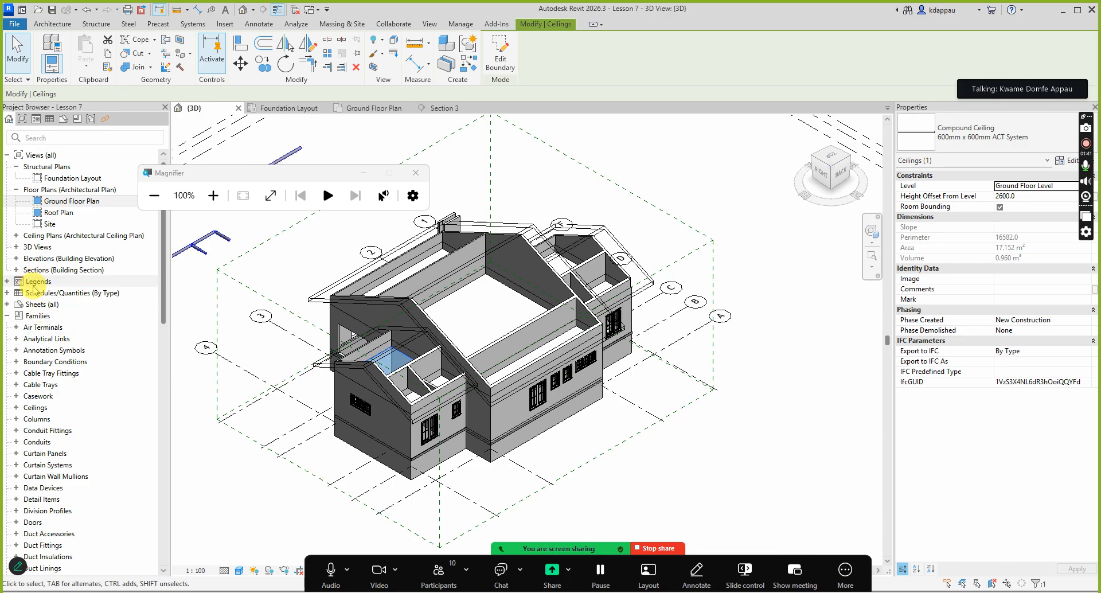
Step: Open the Ground Floor Plan view and examine the fixtures in Bath 105 and WIC 104
{"action": "double_click", "coordinate": [57, 202]}
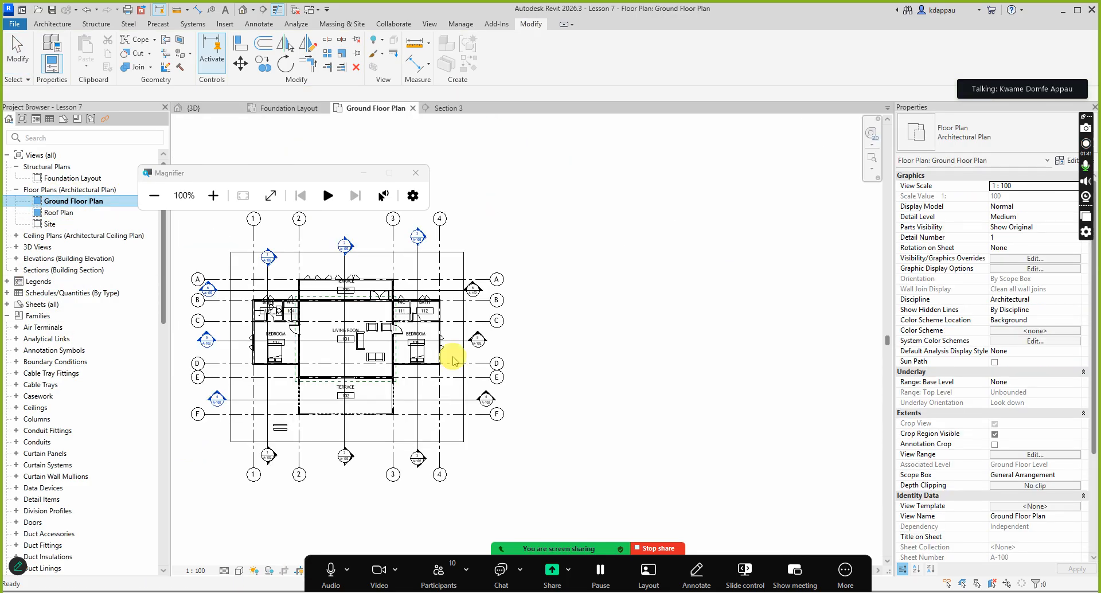
{"action": "scroll", "coordinate": [418, 320], "scroll_direction": "up", "scroll_amount": 10}
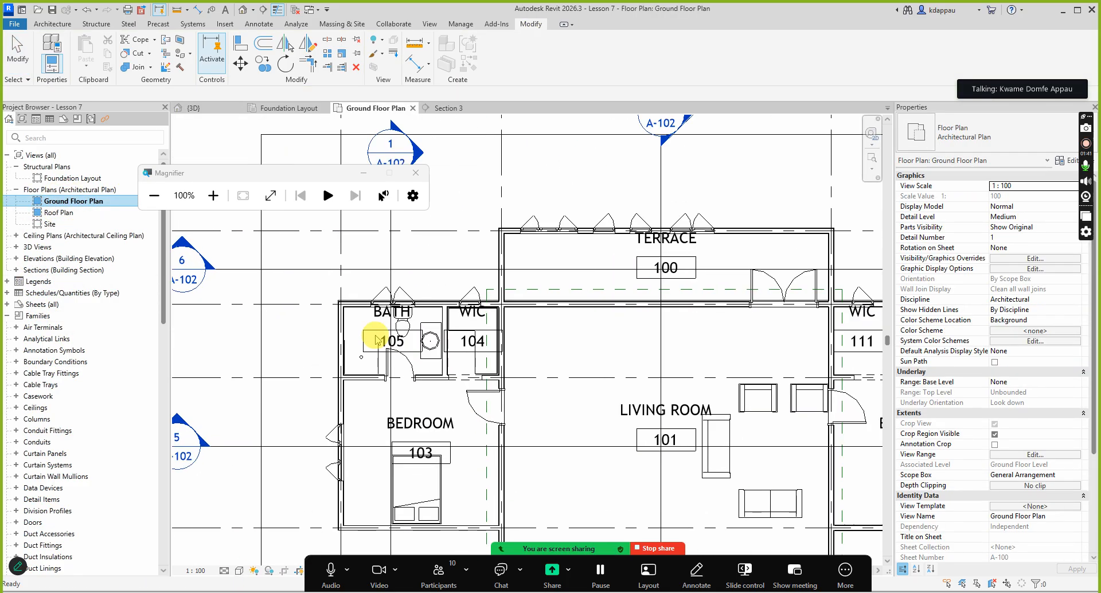
{"action": "scroll", "coordinate": [425, 314], "scroll_direction": "up", "scroll_amount": 2}
{"action": "scroll", "coordinate": [453, 344], "scroll_direction": "down", "scroll_amount": 3}
{"action": "scroll", "coordinate": [486, 373], "scroll_direction": "up", "scroll_amount": 3}
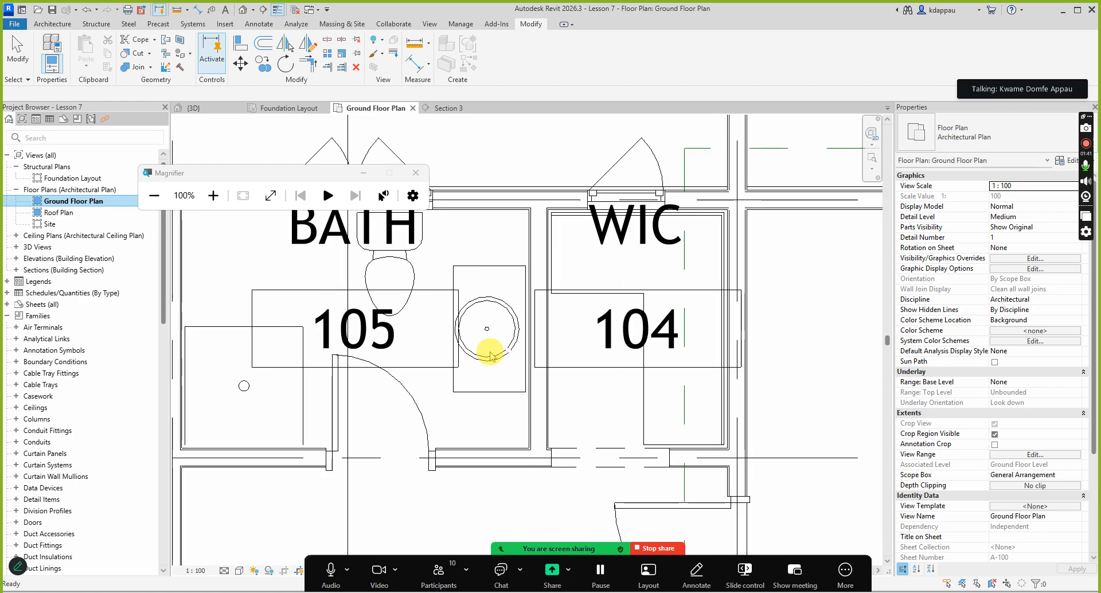
{"action": "scroll", "coordinate": [490, 355], "scroll_direction": "down", "scroll_amount": 4}
{"action": "scroll", "coordinate": [378, 395], "scroll_direction": "up", "scroll_amount": 3}
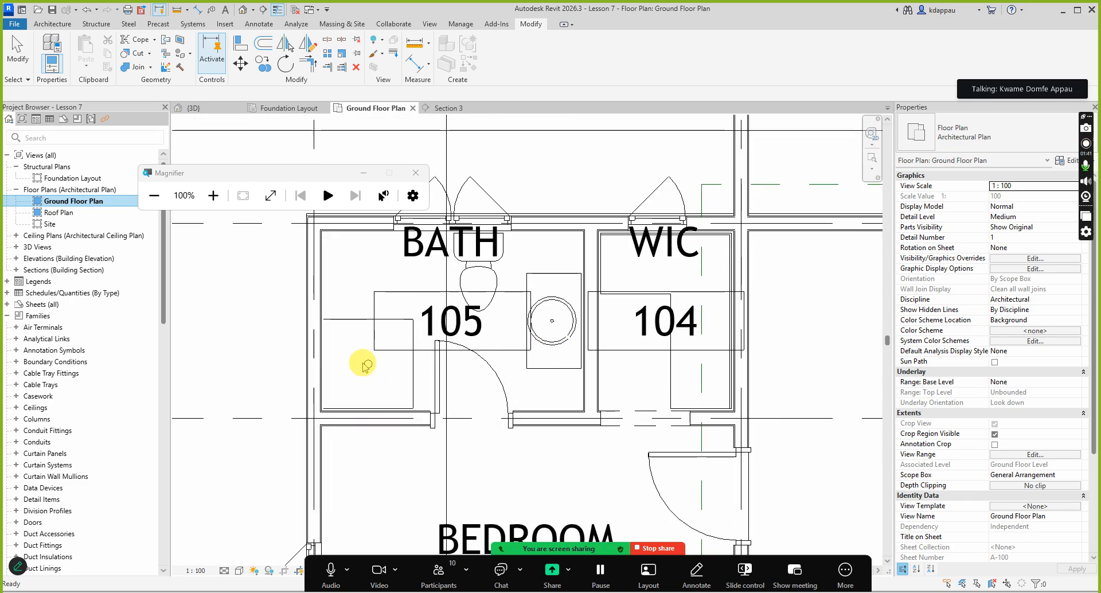
Step: Examine the furnishing of Living Room 101 and the rooms of the opposite wing: Bedroom 106, WIC 111 and Bath 112
{"action": "left_click", "coordinate": [366, 366]}
{"action": "scroll", "coordinate": [366, 365], "scroll_direction": "down", "scroll_amount": 5}
{"action": "scroll", "coordinate": [571, 417], "scroll_direction": "up", "scroll_amount": 4}
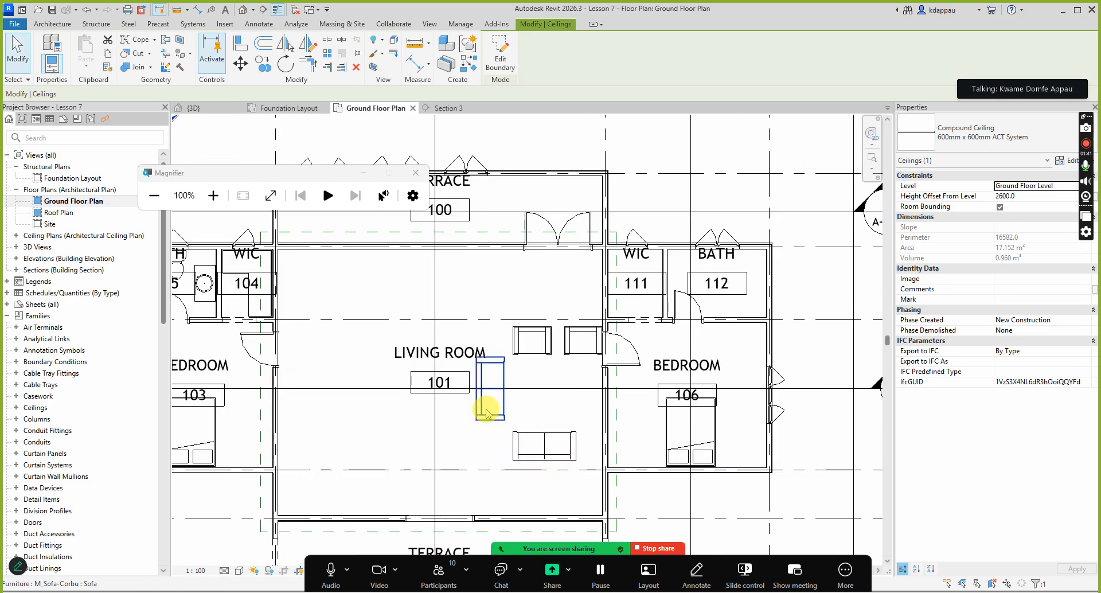
{"action": "scroll", "coordinate": [570, 386], "scroll_direction": "down", "scroll_amount": 3}
{"action": "scroll", "coordinate": [622, 455], "scroll_direction": "up", "scroll_amount": 3}
{"action": "scroll", "coordinate": [594, 254], "scroll_direction": "up", "scroll_amount": 1}
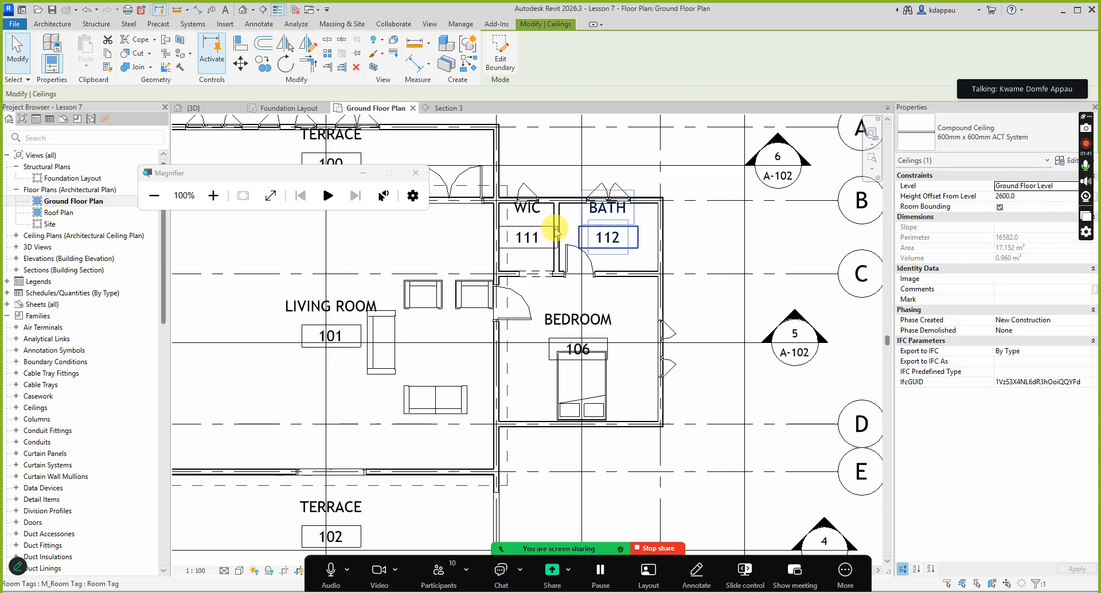
{"action": "scroll", "coordinate": [552, 386], "scroll_direction": "down", "scroll_amount": 3}
{"action": "scroll", "coordinate": [441, 250], "scroll_direction": "up", "scroll_amount": 1}
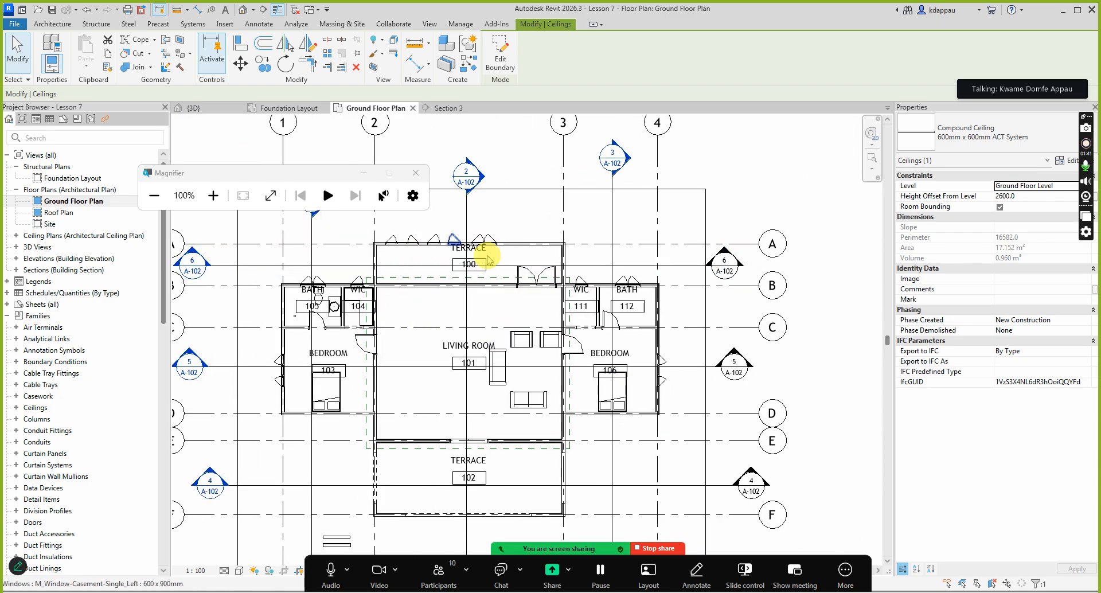
{"action": "scroll", "coordinate": [595, 385], "scroll_direction": "down", "scroll_amount": 3}
{"action": "scroll", "coordinate": [610, 377], "scroll_direction": "up", "scroll_amount": 2}
{"action": "scroll", "coordinate": [502, 239], "scroll_direction": "up", "scroll_amount": 1}
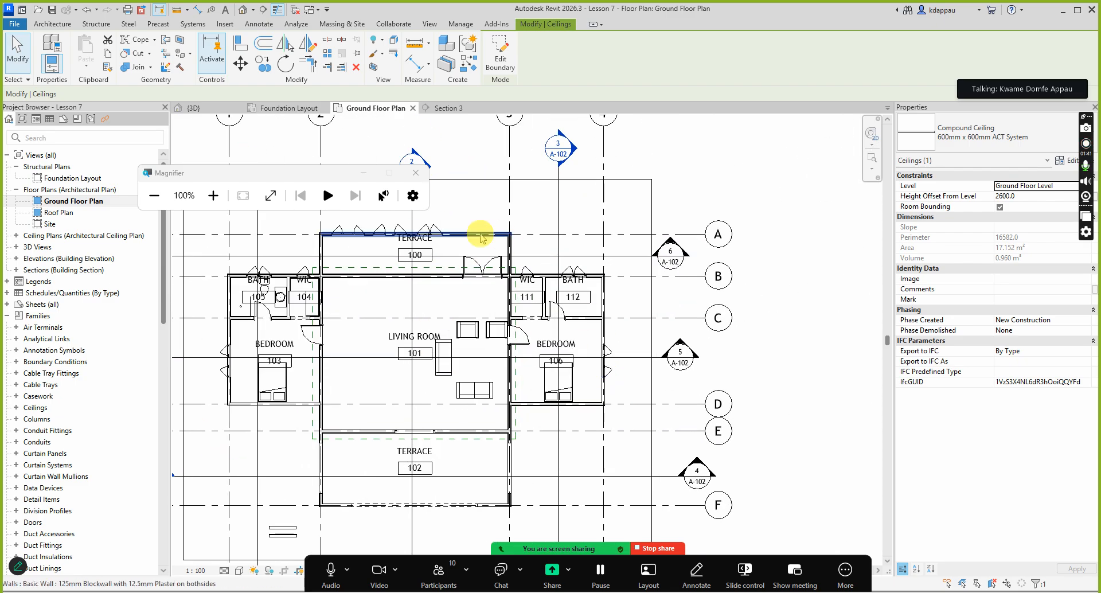
Step: Review the whole ground floor layout, comparing WIC 111 and Bath 112 with the fitted-out WIC 104 and Bath 105
{"action": "scroll", "coordinate": [530, 387], "scroll_direction": "down", "scroll_amount": 3}
{"action": "scroll", "coordinate": [531, 387], "scroll_direction": "down", "scroll_amount": 1}
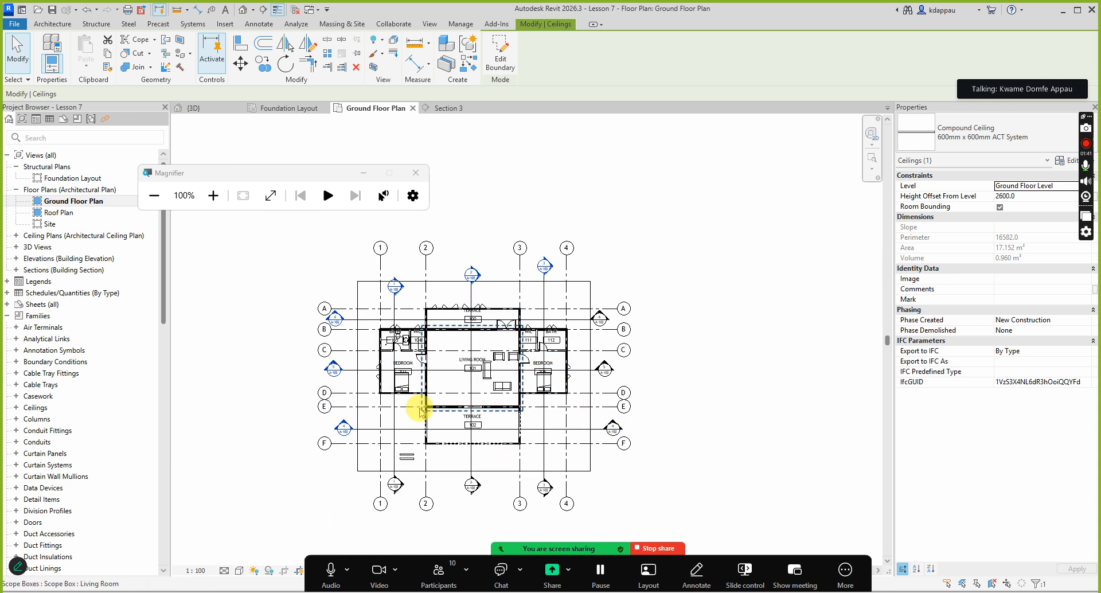
{"action": "scroll", "coordinate": [472, 424], "scroll_direction": "up", "scroll_amount": 1}
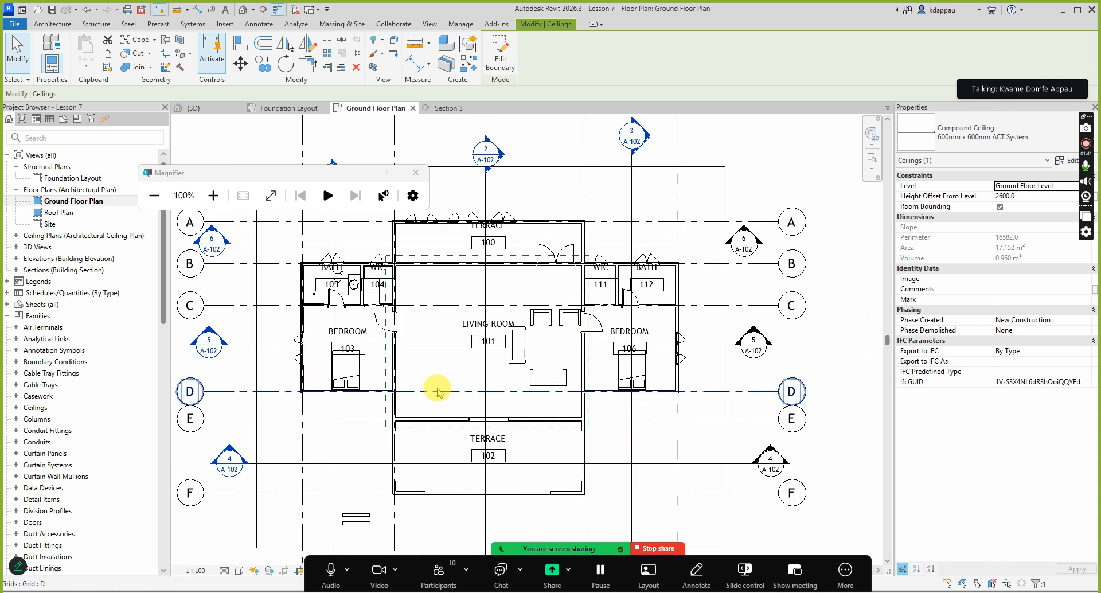
{"action": "scroll", "coordinate": [424, 372], "scroll_direction": "up", "scroll_amount": 1}
{"action": "scroll", "coordinate": [560, 307], "scroll_direction": "up", "scroll_amount": 2}
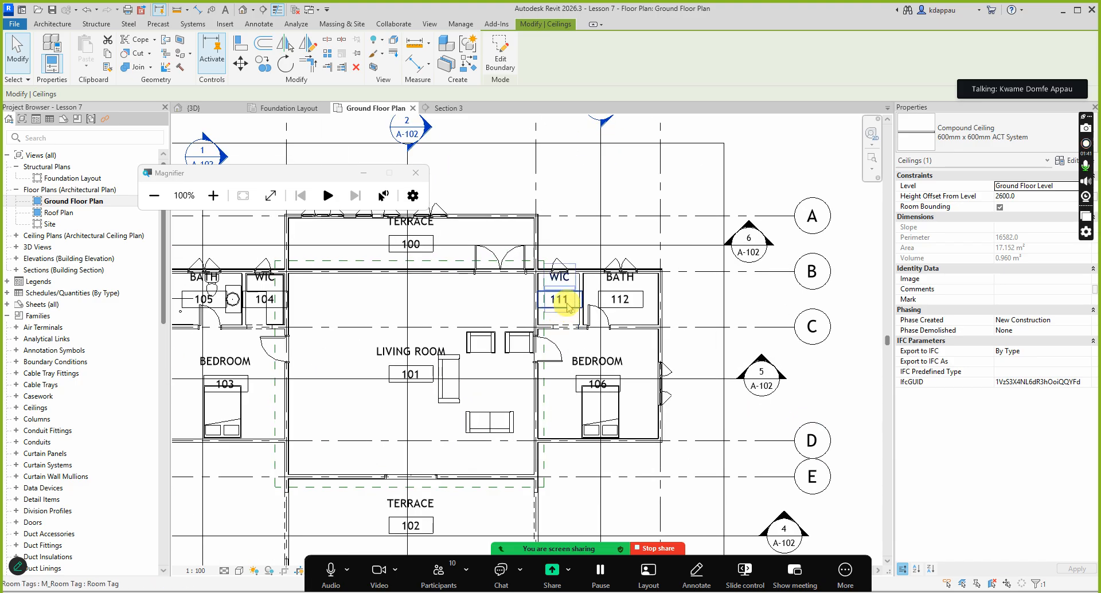
{"action": "scroll", "coordinate": [544, 376], "scroll_direction": "down", "scroll_amount": 2}
{"action": "scroll", "coordinate": [505, 312], "scroll_direction": "up", "scroll_amount": 3}
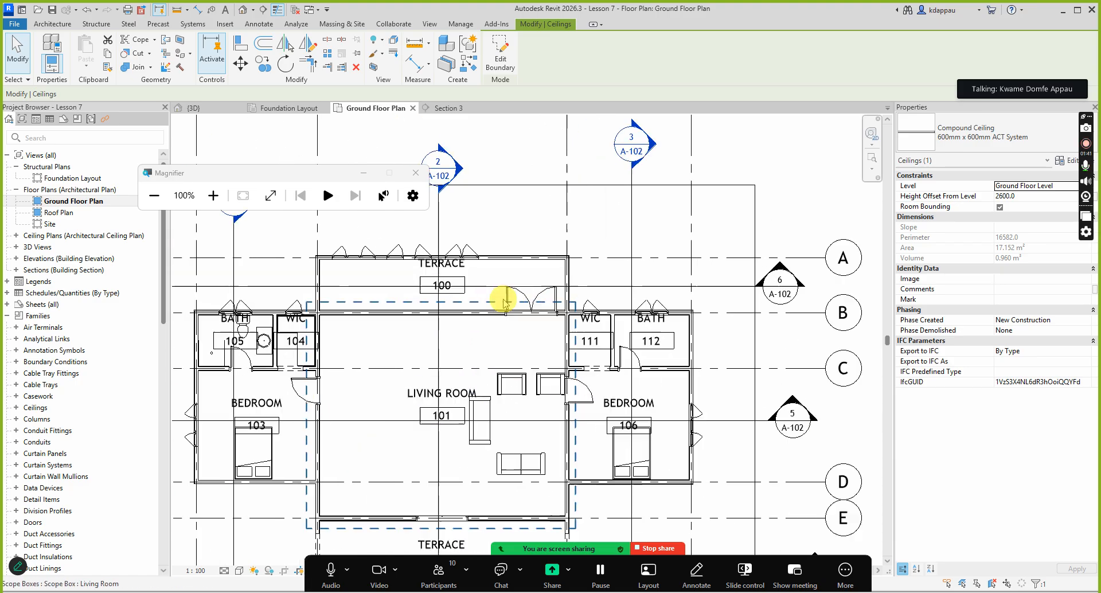
{"action": "scroll", "coordinate": [508, 300], "scroll_direction": "down", "scroll_amount": 2}
{"action": "scroll", "coordinate": [299, 317], "scroll_direction": "up", "scroll_amount": 3}
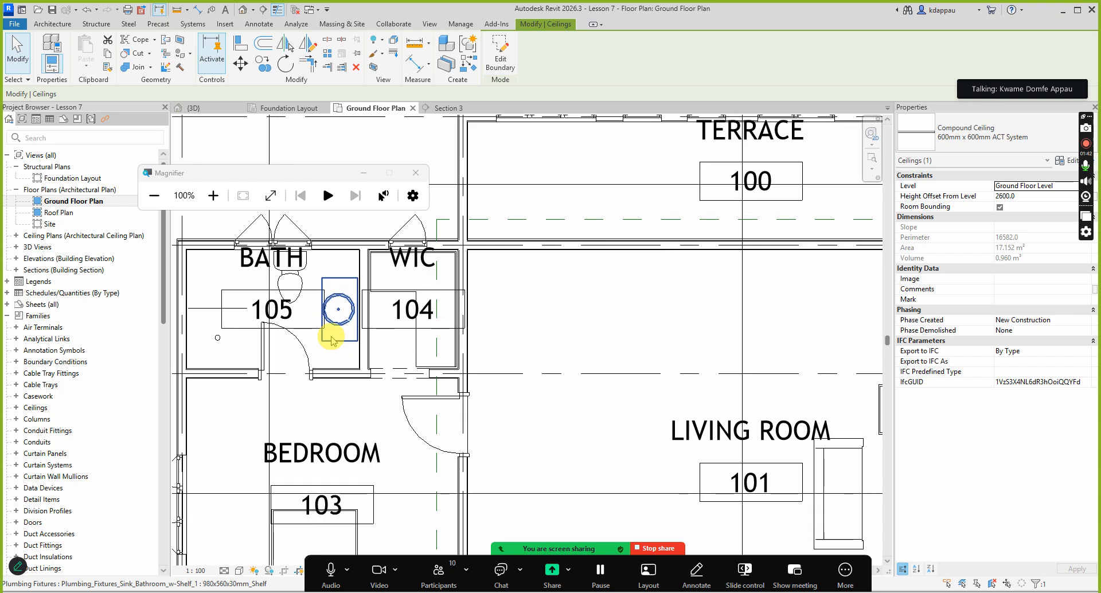
{"action": "scroll", "coordinate": [357, 379], "scroll_direction": "down", "scroll_amount": 1}
{"action": "scroll", "coordinate": [357, 379], "scroll_direction": "down", "scroll_amount": 3}
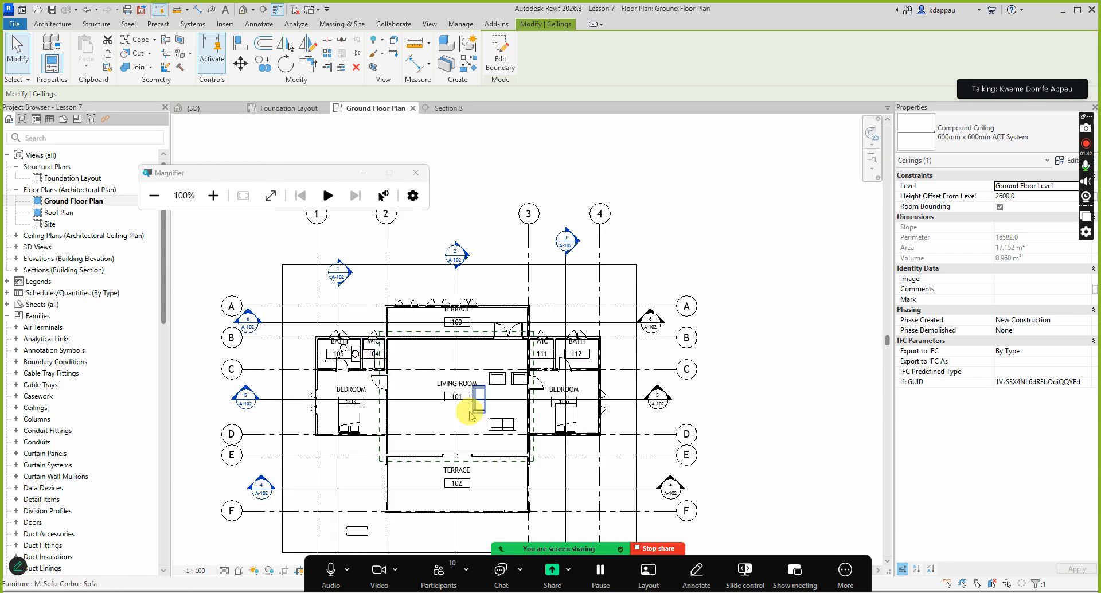
{"action": "scroll", "coordinate": [492, 391], "scroll_direction": "down", "scroll_amount": 1}
{"action": "scroll", "coordinate": [494, 391], "scroll_direction": "down", "scroll_amount": 2}
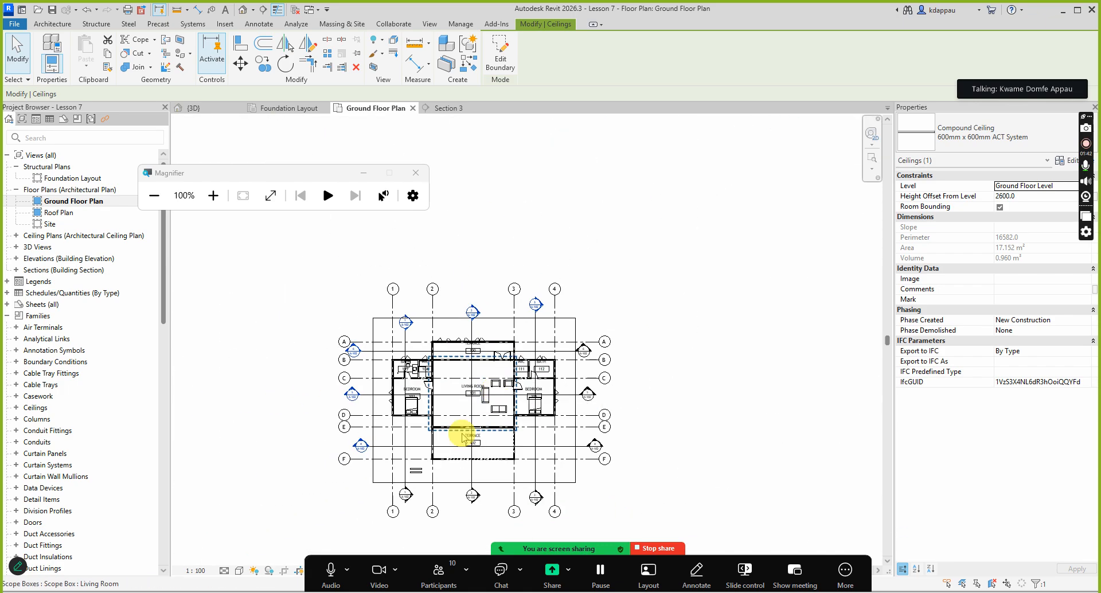
{"action": "scroll", "coordinate": [462, 434], "scroll_direction": "up", "scroll_amount": 2}
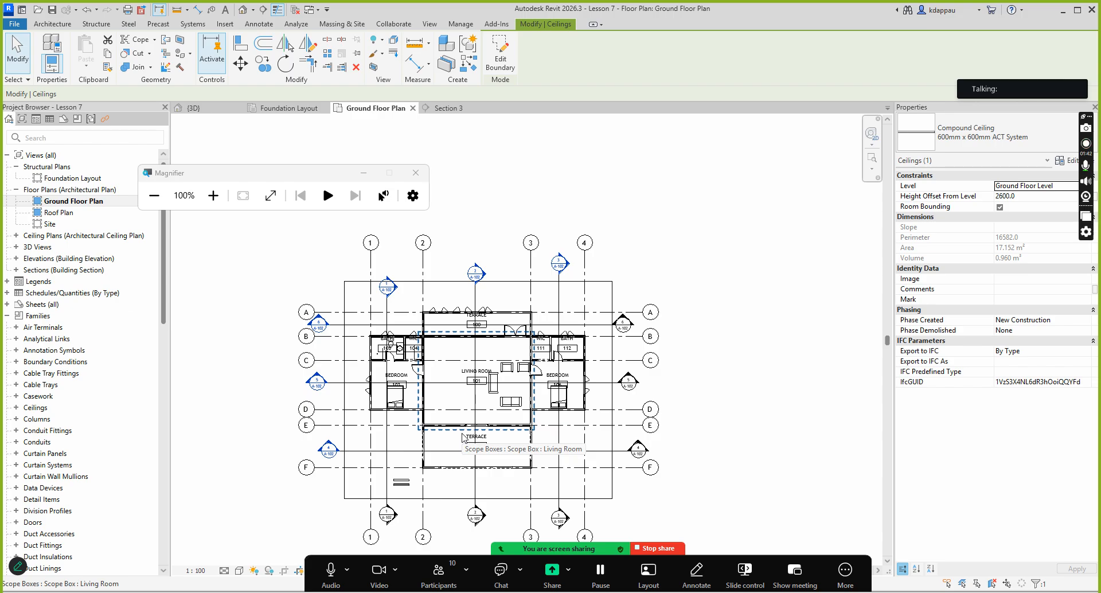
Step: Check the screen-sharing meeting's participant list and close it again
{"action": "left_click", "coordinate": [451, 573]}
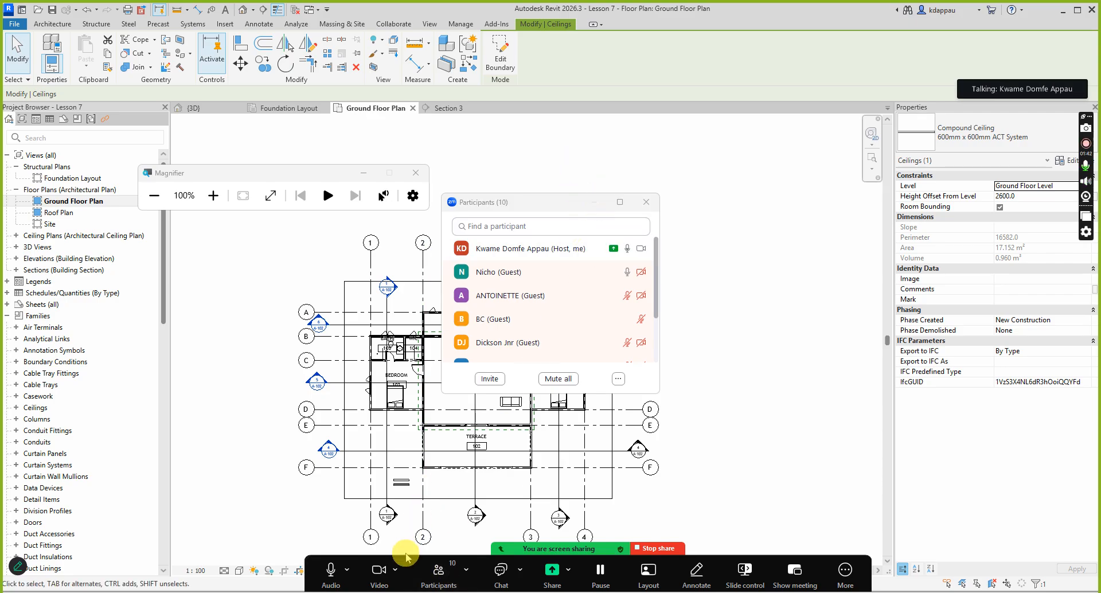
{"action": "left_click", "coordinate": [437, 580]}
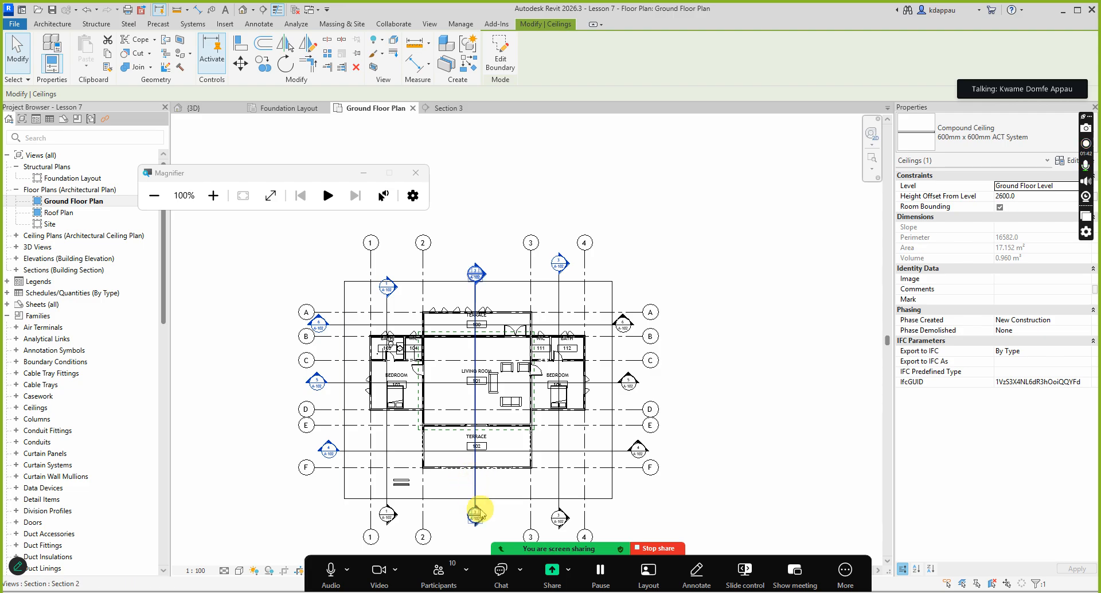
Step: Shorten the Section 2 line slightly at its end below Terrace 102 and clear the selection
{"action": "scroll", "coordinate": [476, 499], "scroll_direction": "up", "scroll_amount": 2}
{"action": "left_click", "coordinate": [473, 480]}
{"action": "scroll", "coordinate": [472, 483], "scroll_direction": "up", "scroll_amount": 6}
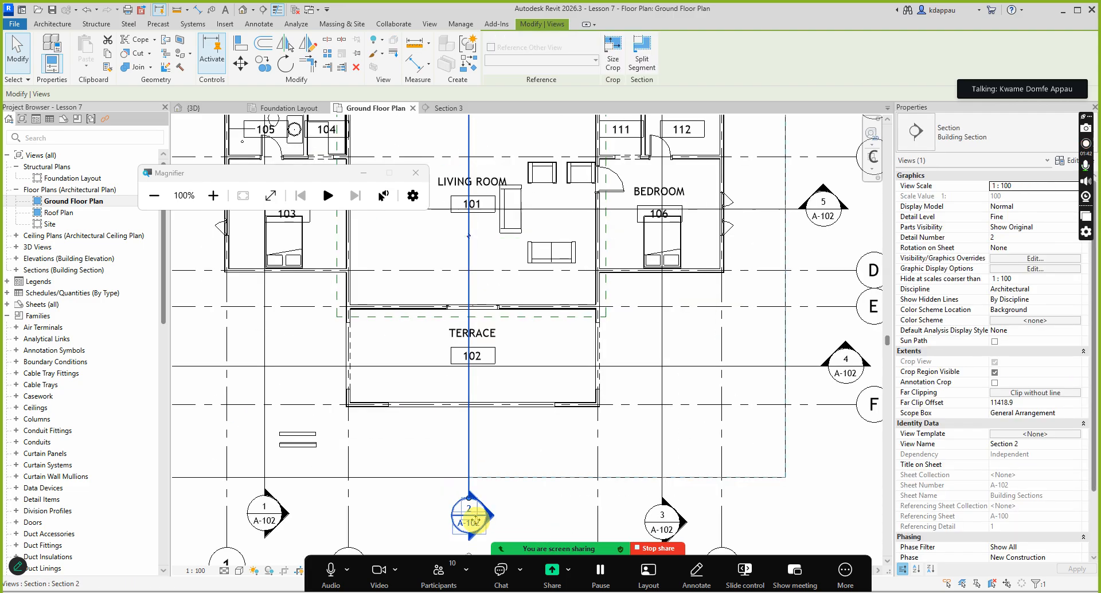
{"action": "left_click_drag", "start_coordinate": [464, 489], "coordinate": [462, 440]}
{"action": "left_click", "coordinate": [510, 411]}
{"action": "scroll", "coordinate": [479, 457], "scroll_direction": "down", "scroll_amount": 8}
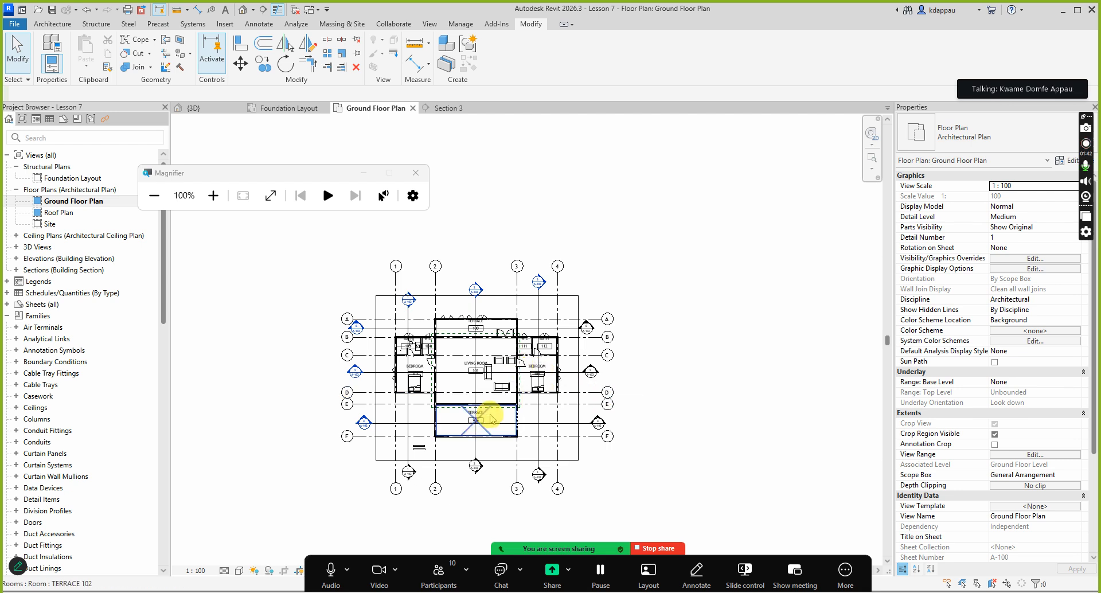
{"action": "scroll", "coordinate": [496, 402], "scroll_direction": "down", "scroll_amount": 3}
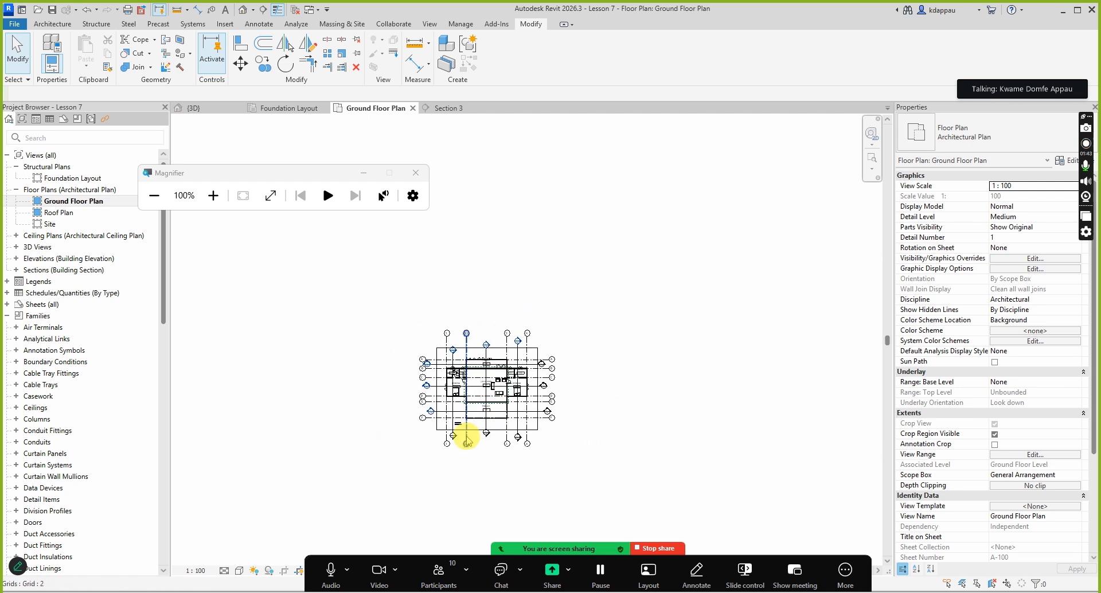
Step: Collapse the Families branch in the project browser and select Sheets (all)
{"action": "scroll", "coordinate": [473, 442], "scroll_direction": "up", "scroll_amount": 2}
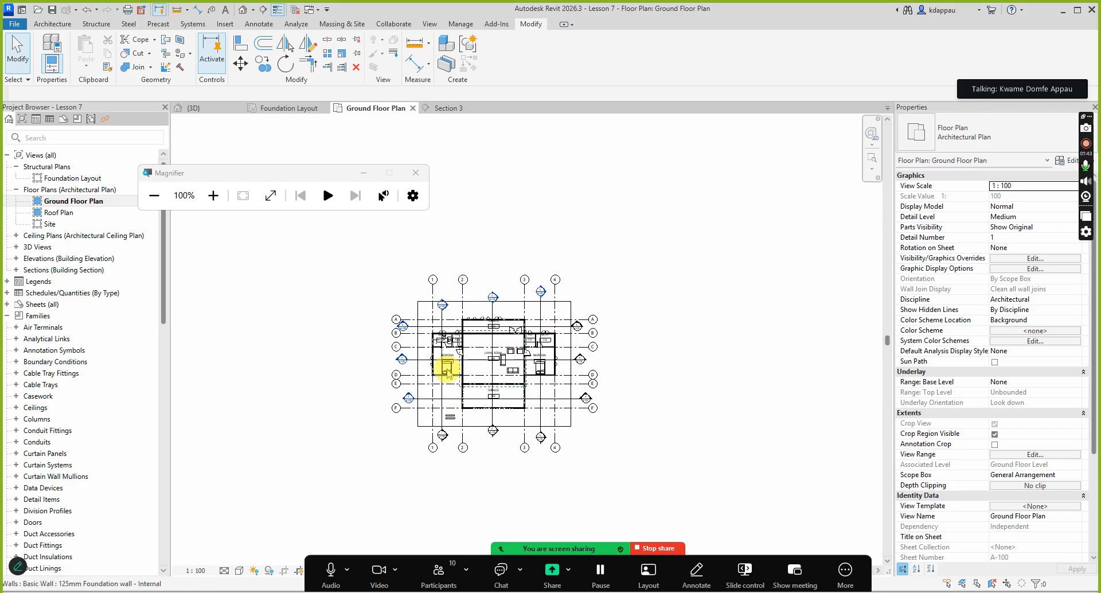
{"action": "scroll", "coordinate": [478, 398], "scroll_direction": "up", "scroll_amount": 1}
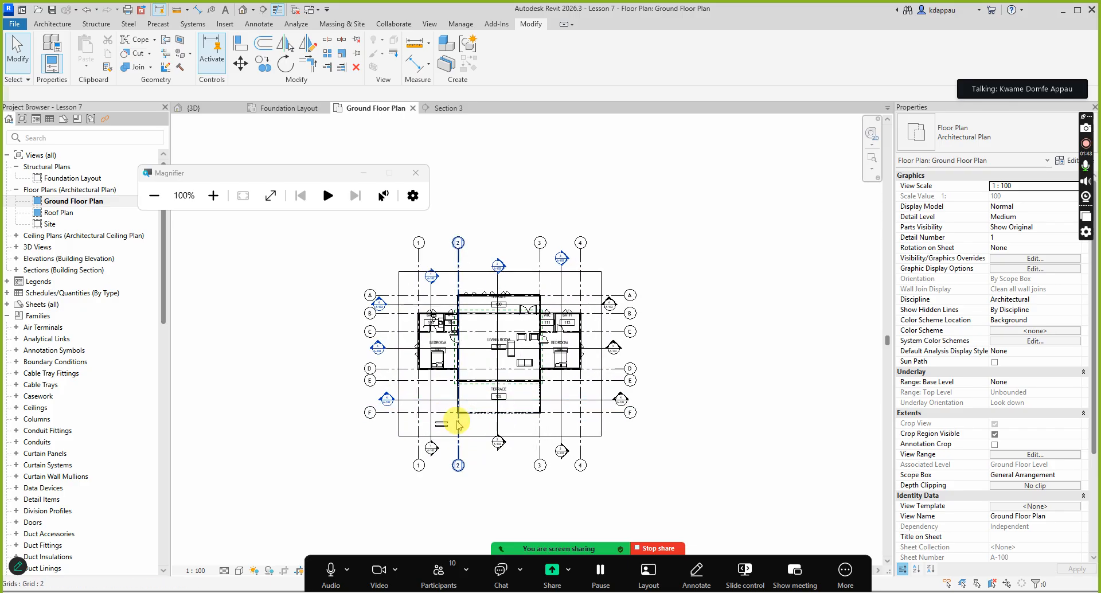
{"action": "left_click_drag", "start_coordinate": [162, 313], "coordinate": [166, 559]}
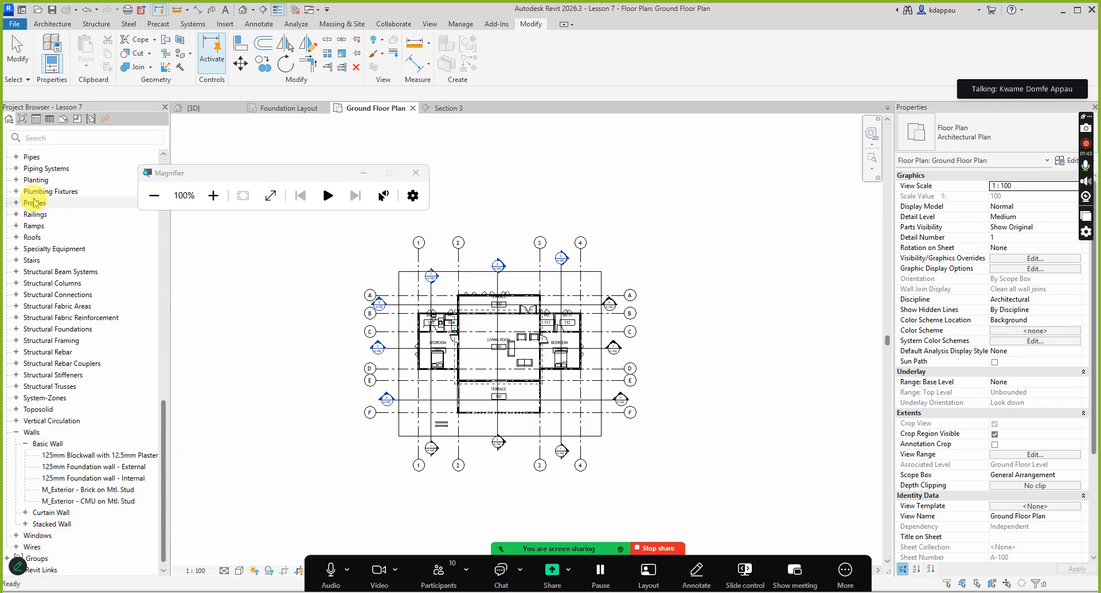
{"action": "scroll", "coordinate": [35, 202], "scroll_direction": "up", "scroll_amount": 15}
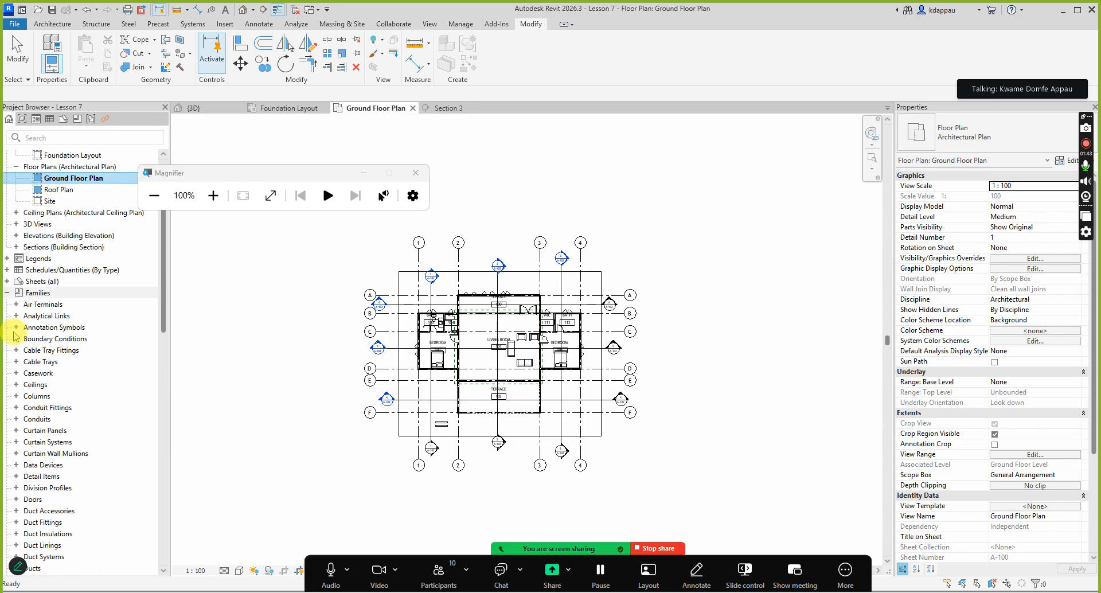
{"action": "left_click", "coordinate": [17, 294]}
{"action": "left_click", "coordinate": [7, 293]}
{"action": "left_click", "coordinate": [34, 304]}
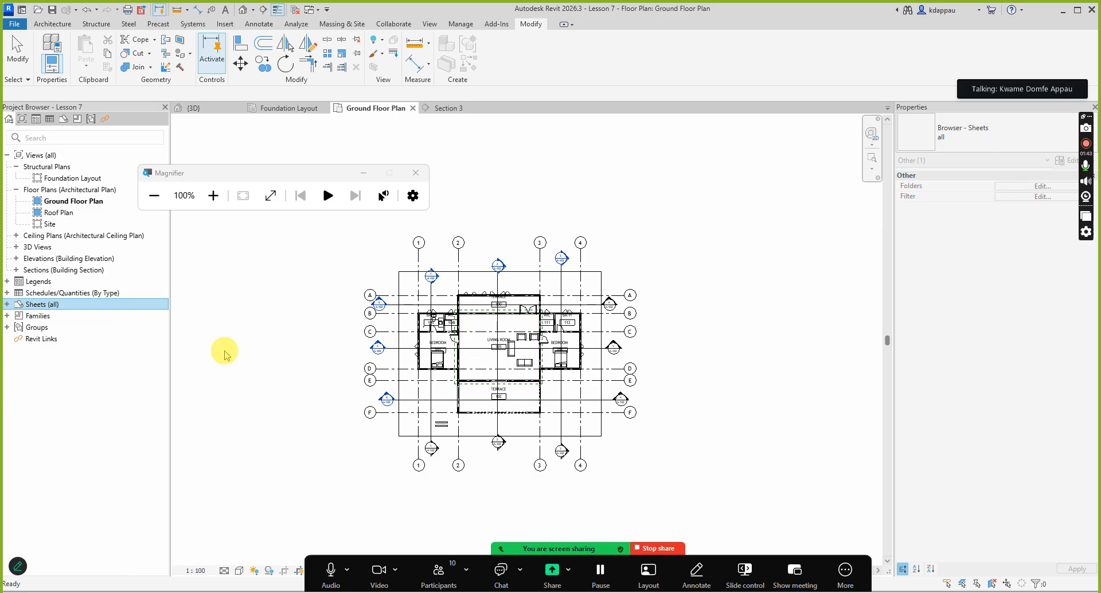
Step: Magnify the screen to 200% and start a new sheet under Sheets (all), highlighting the A1 metric titleblock
{"action": "right_click", "coordinate": [39, 308]}
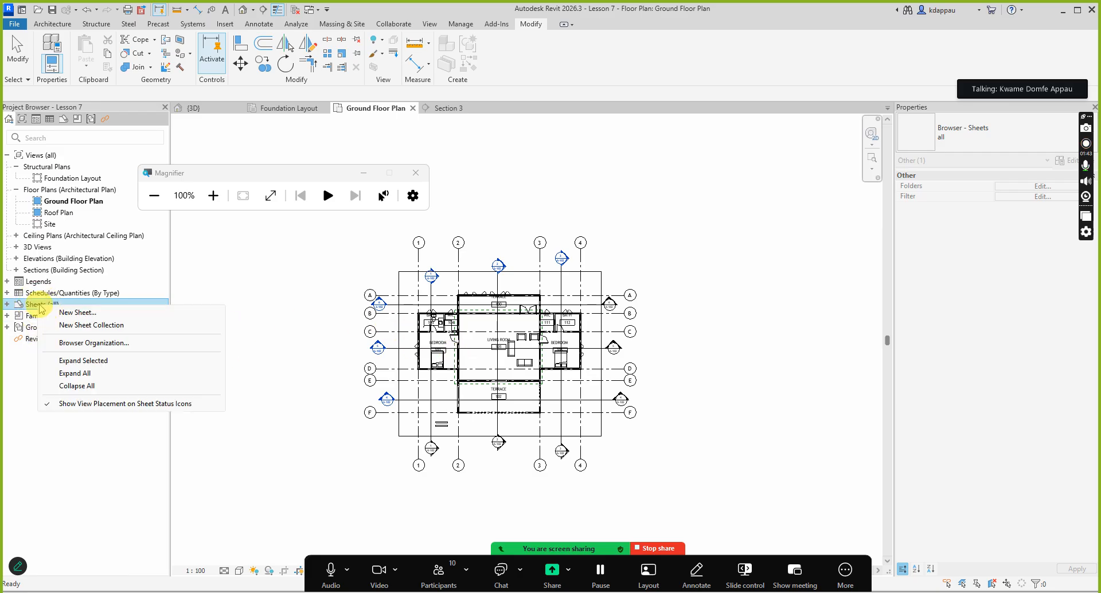
{"action": "left_click", "coordinate": [208, 197]}
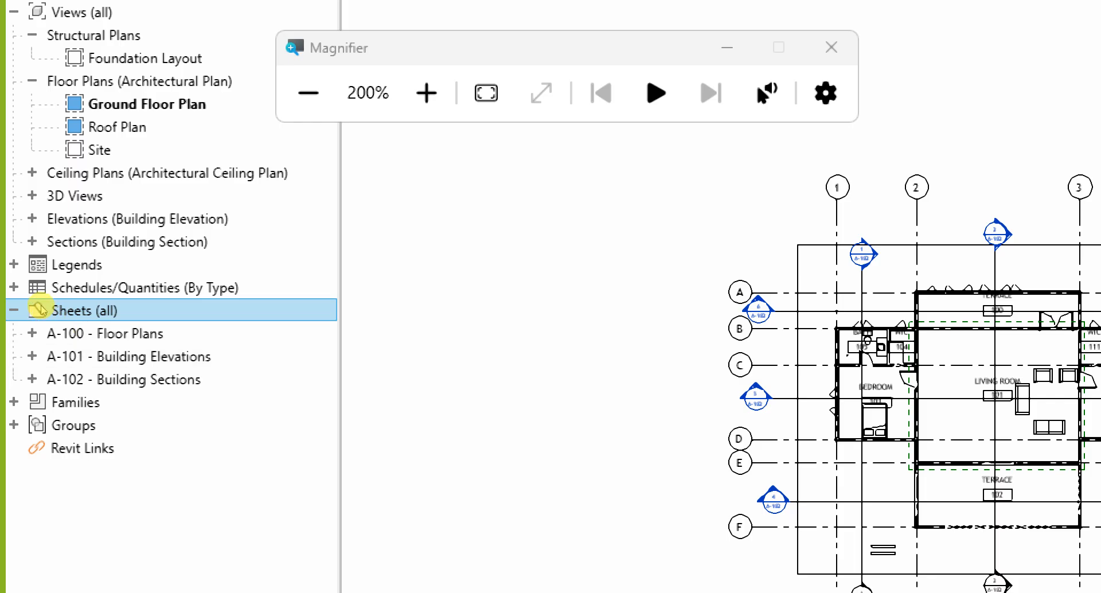
{"action": "right_click", "coordinate": [82, 139]}
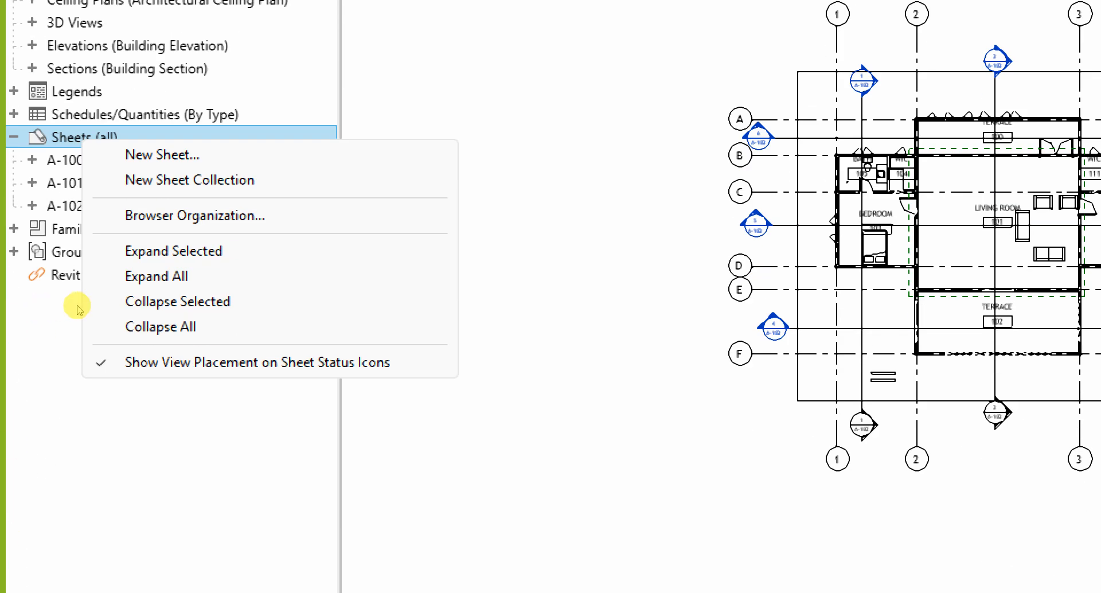
{"action": "key", "text": "Return"}
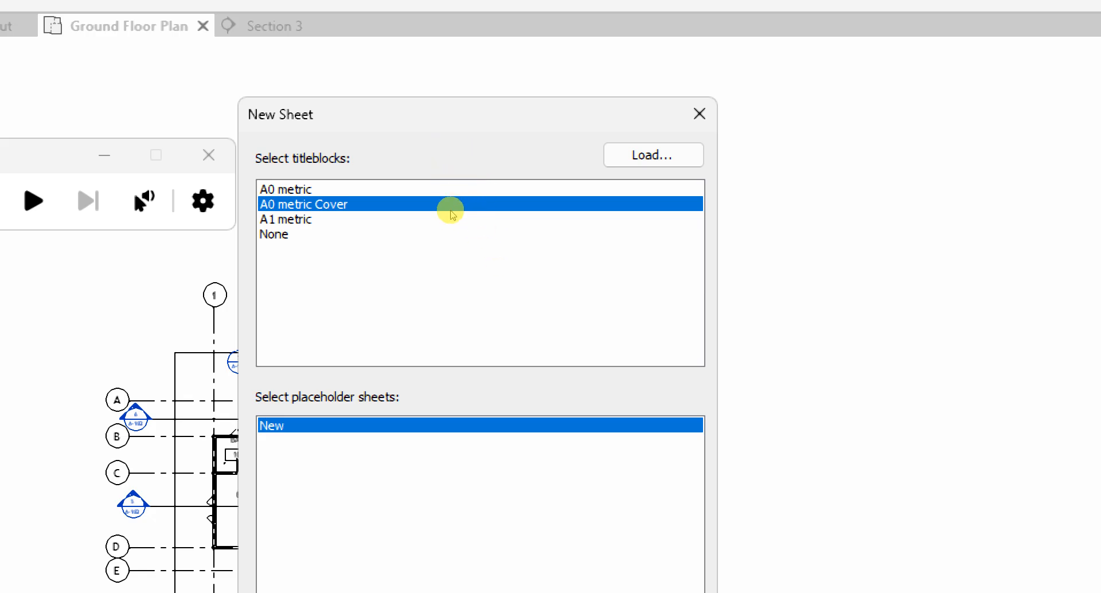
{"action": "key", "text": "Down"}
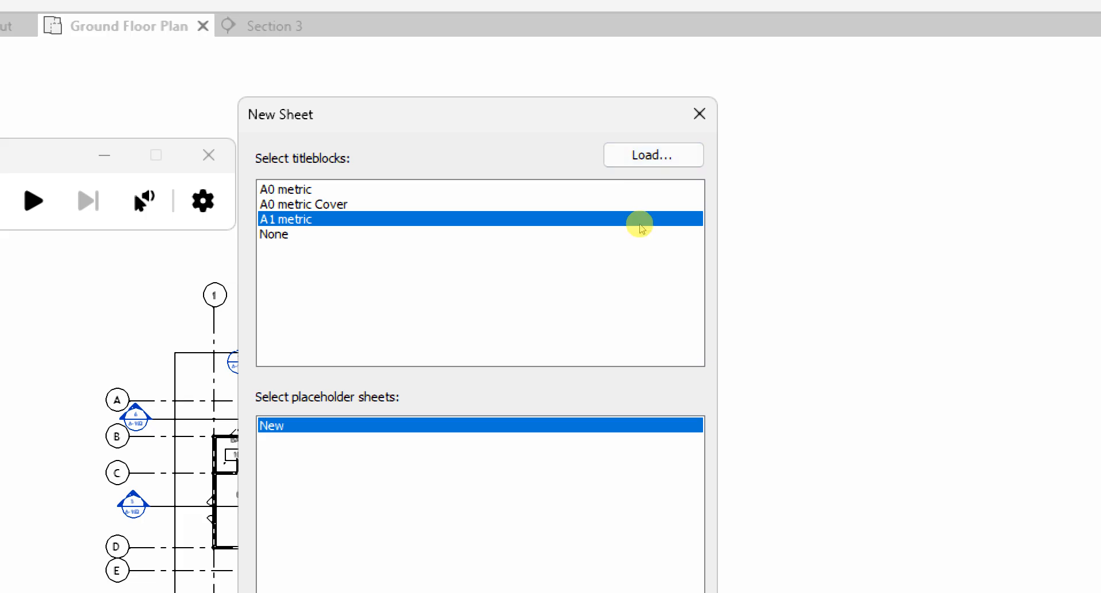
Step: Start loading another titleblock family and browse the RVT 2026 libraries to the English UK Titleblocks folder
{"action": "left_click", "coordinate": [635, 162]}
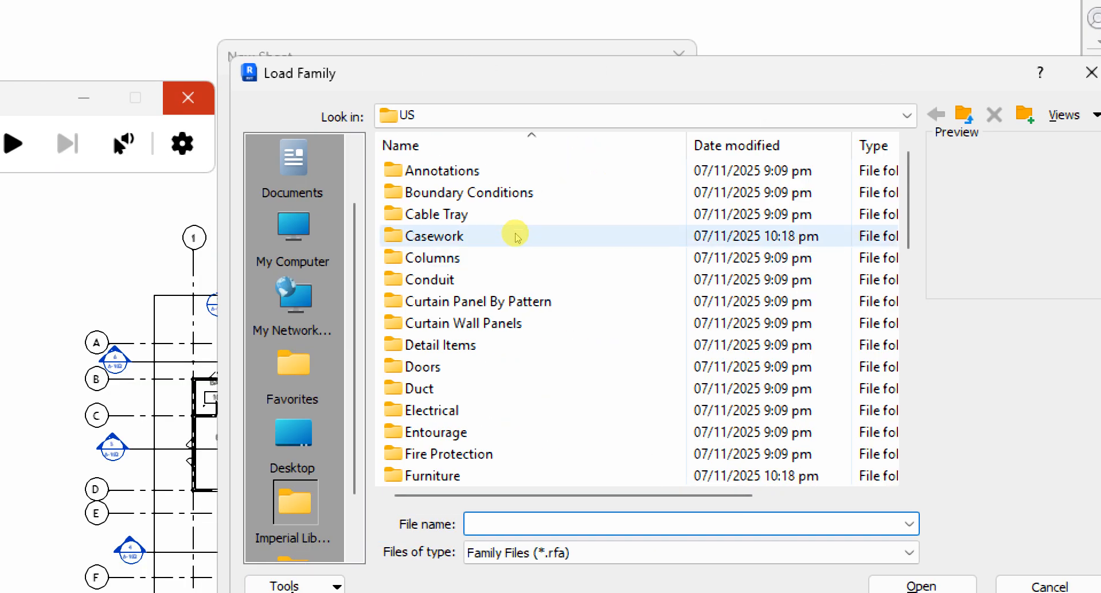
{"action": "left_click", "coordinate": [907, 116]}
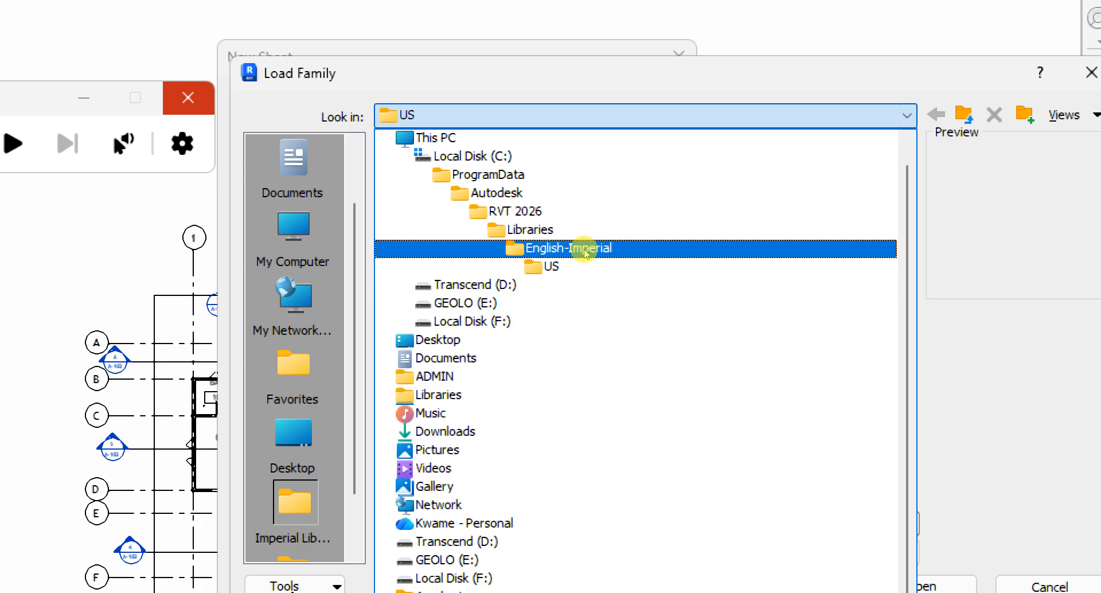
{"action": "left_click", "coordinate": [570, 217]}
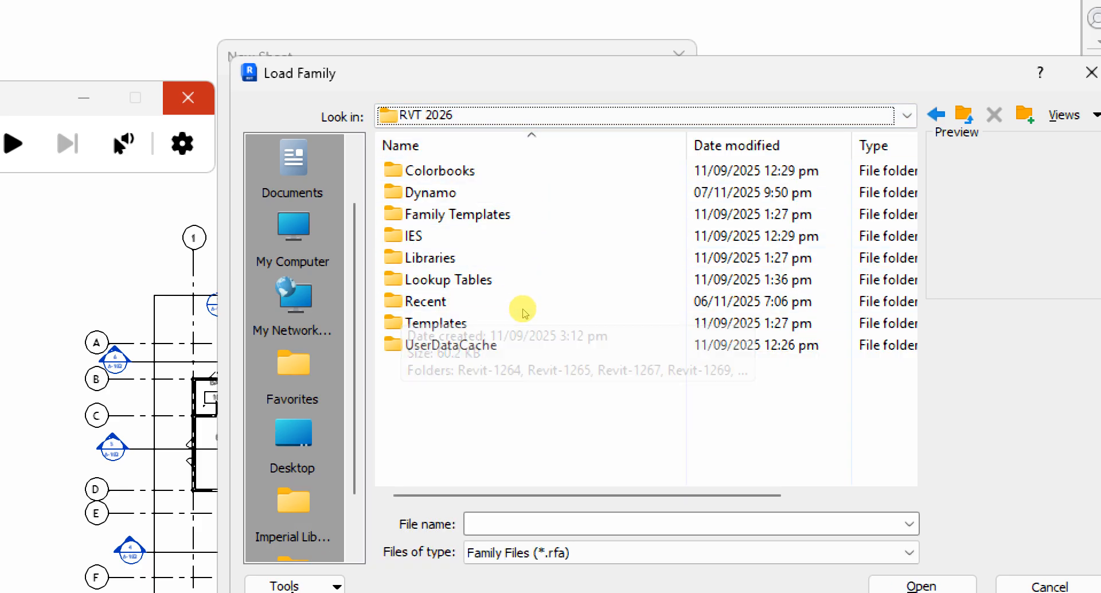
{"action": "double_click", "coordinate": [530, 256]}
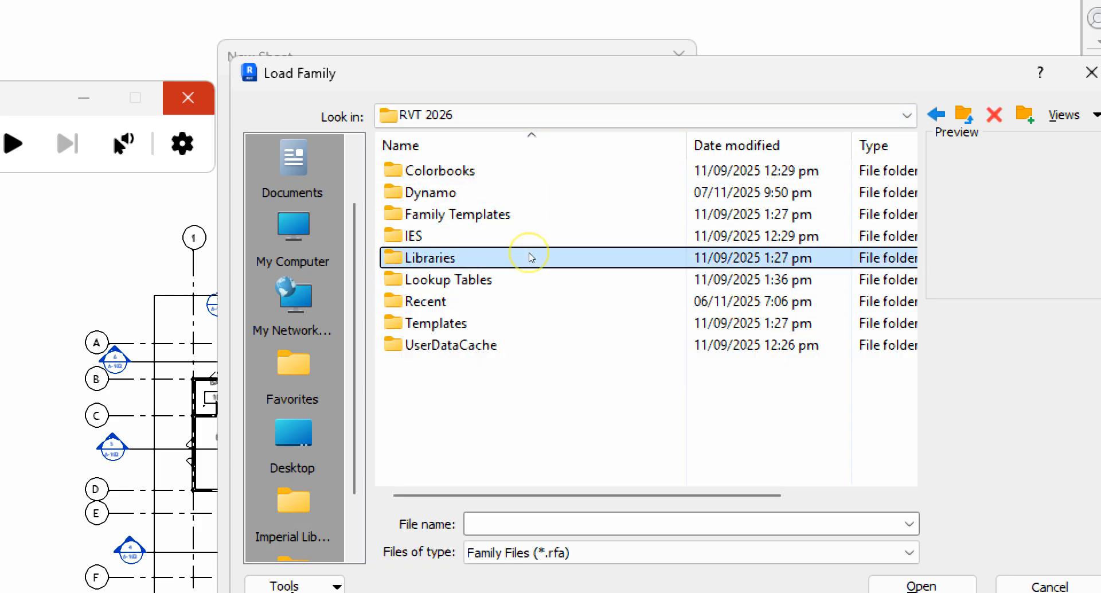
{"action": "left_click", "coordinate": [539, 259]}
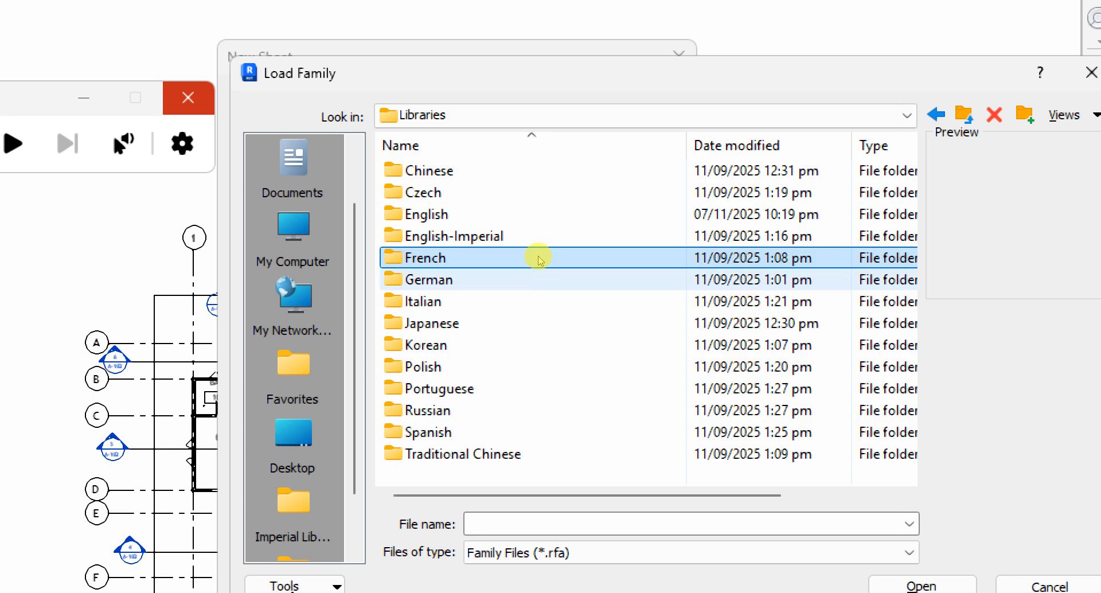
{"action": "left_click", "coordinate": [529, 220]}
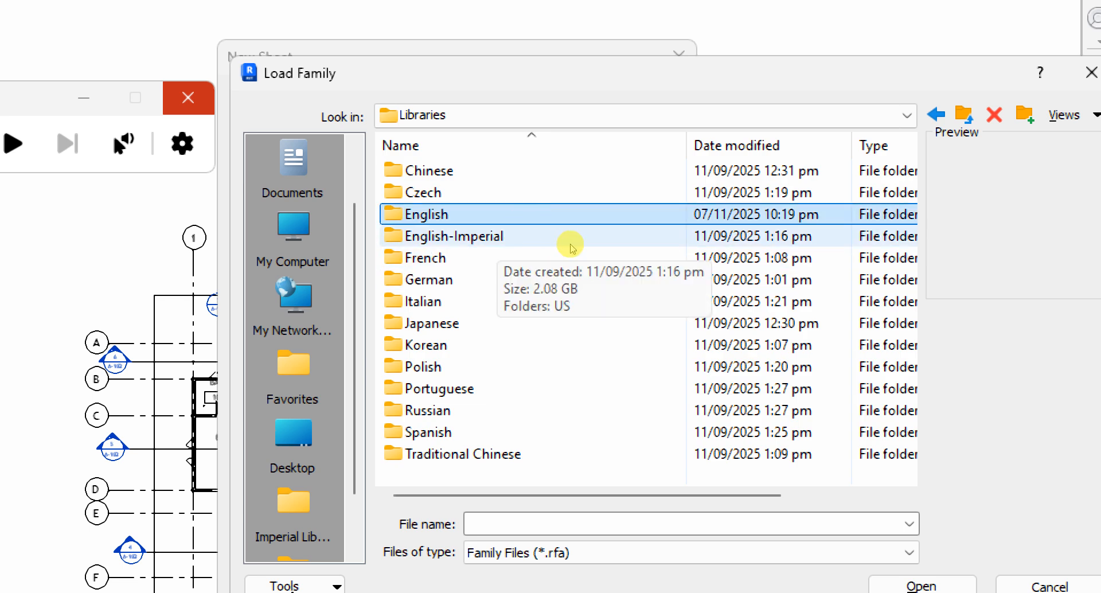
{"action": "double_click", "coordinate": [523, 229]}
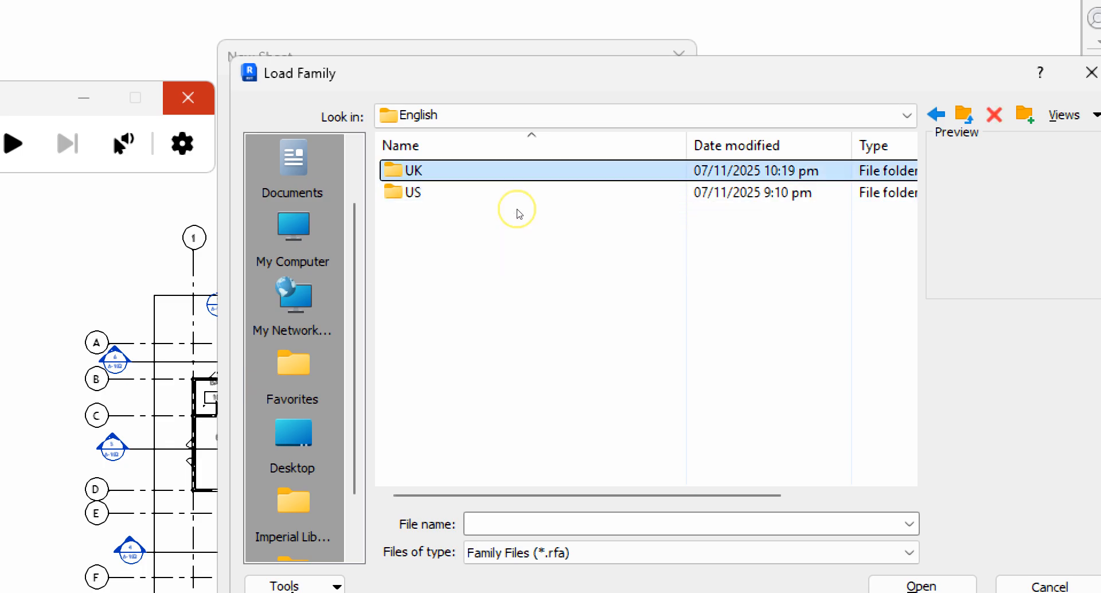
{"action": "double_click", "coordinate": [519, 213]}
{"action": "scroll", "coordinate": [548, 263], "scroll_direction": "down", "scroll_amount": 3}
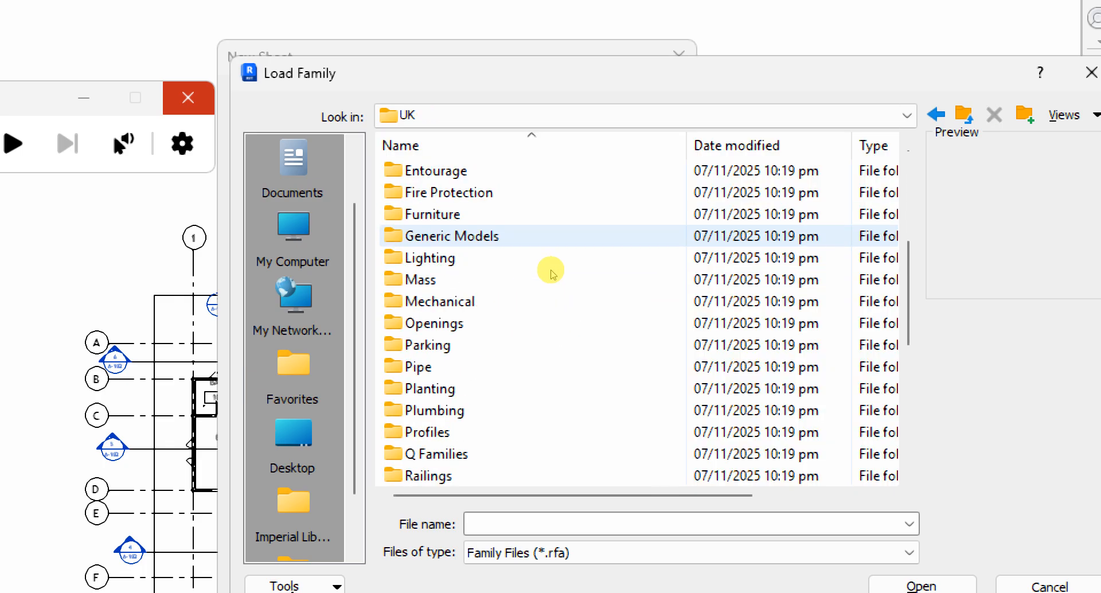
{"action": "scroll", "coordinate": [550, 274], "scroll_direction": "down", "scroll_amount": 6}
{"action": "left_click", "coordinate": [438, 431]}
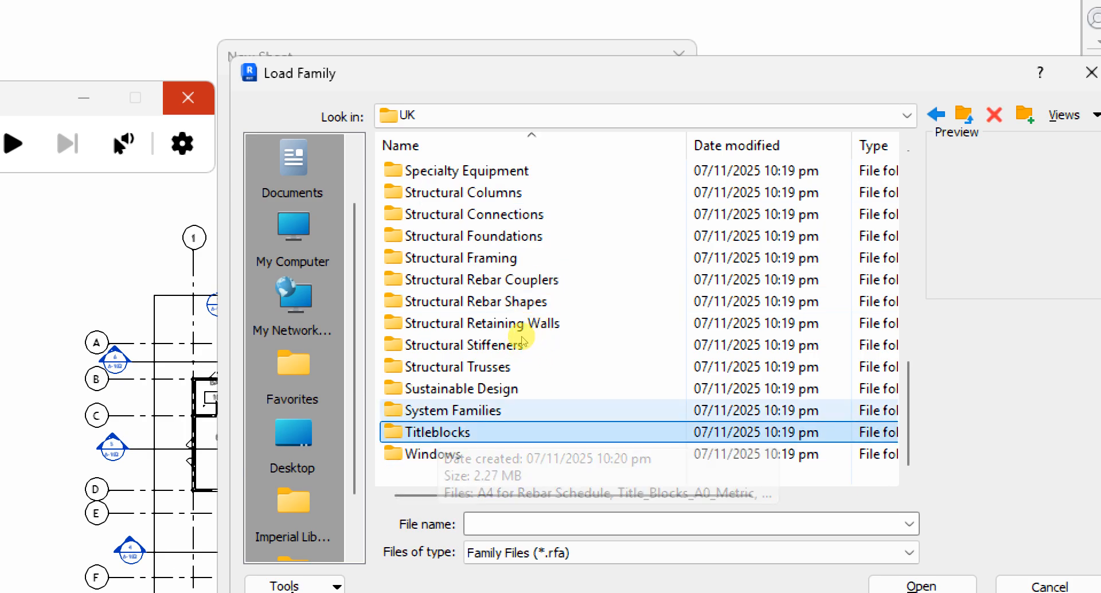
{"action": "key", "text": "Return"}
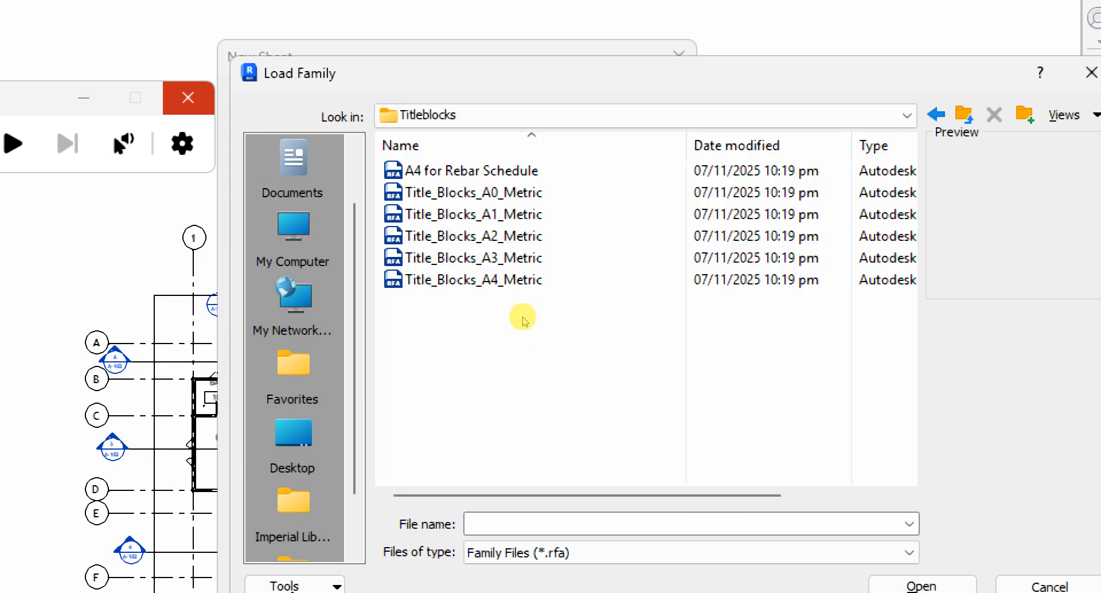
Step: Preview the titleblock families of different paper sizes and load Title_Blocks_A3_Metric
{"action": "left_click", "coordinate": [538, 275]}
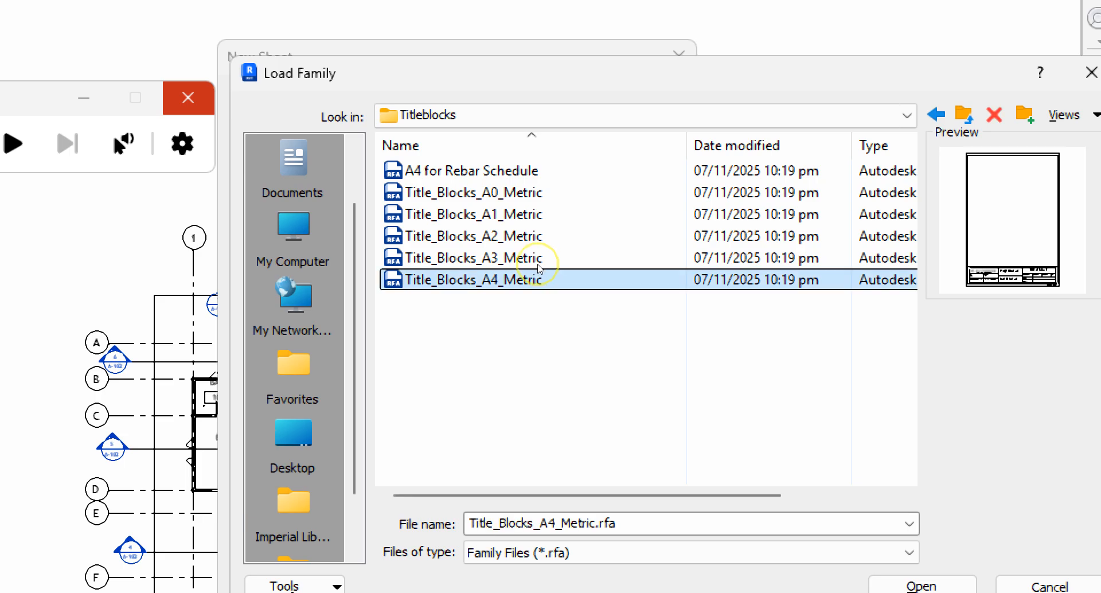
{"action": "left_click", "coordinate": [538, 259]}
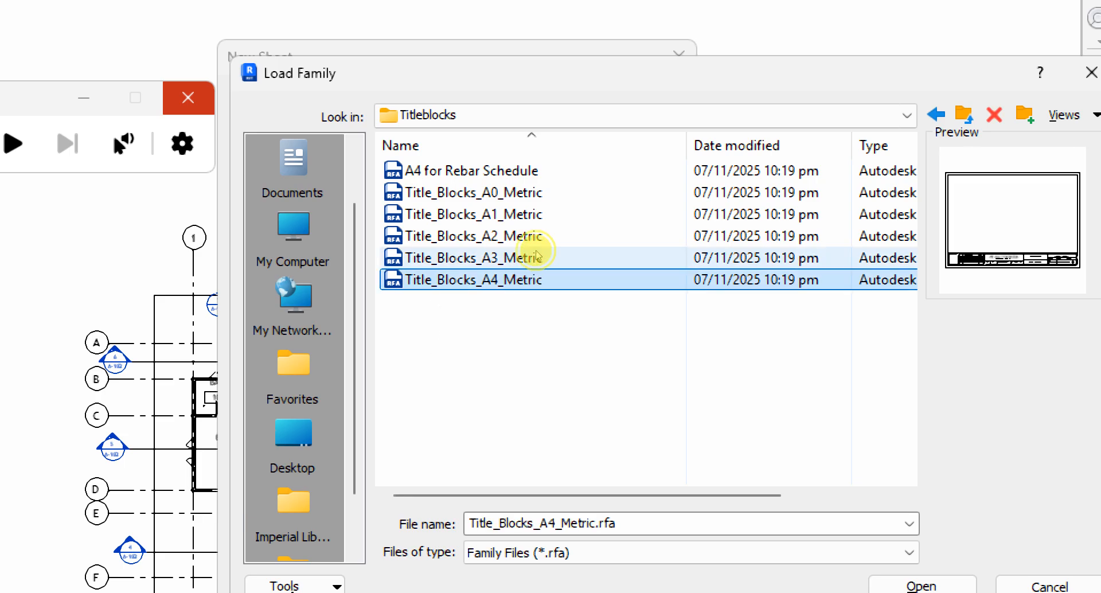
{"action": "left_click", "coordinate": [539, 237]}
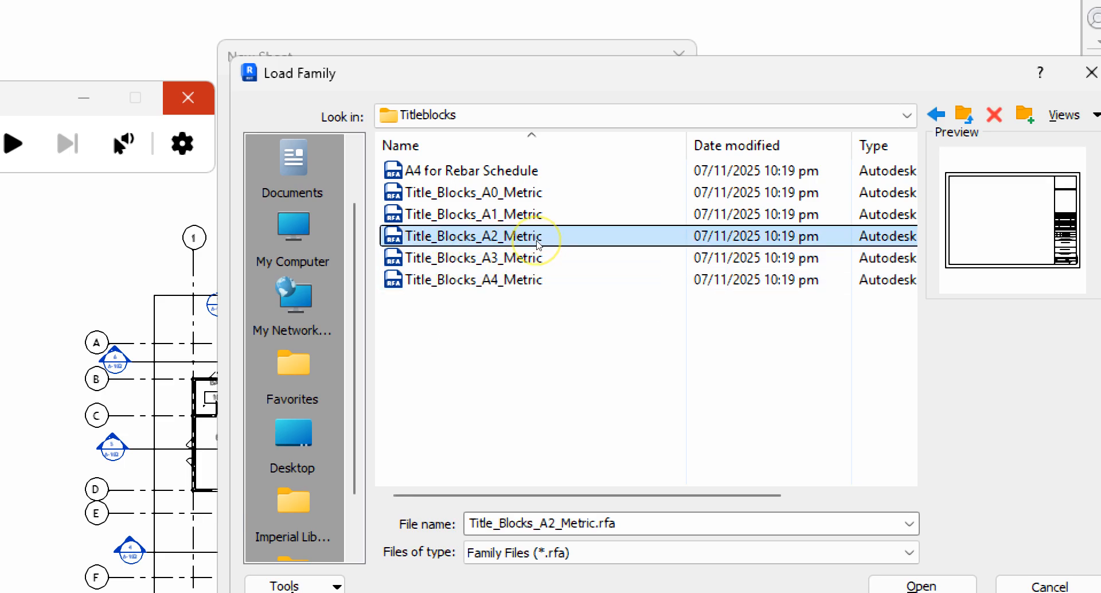
{"action": "left_click", "coordinate": [543, 217]}
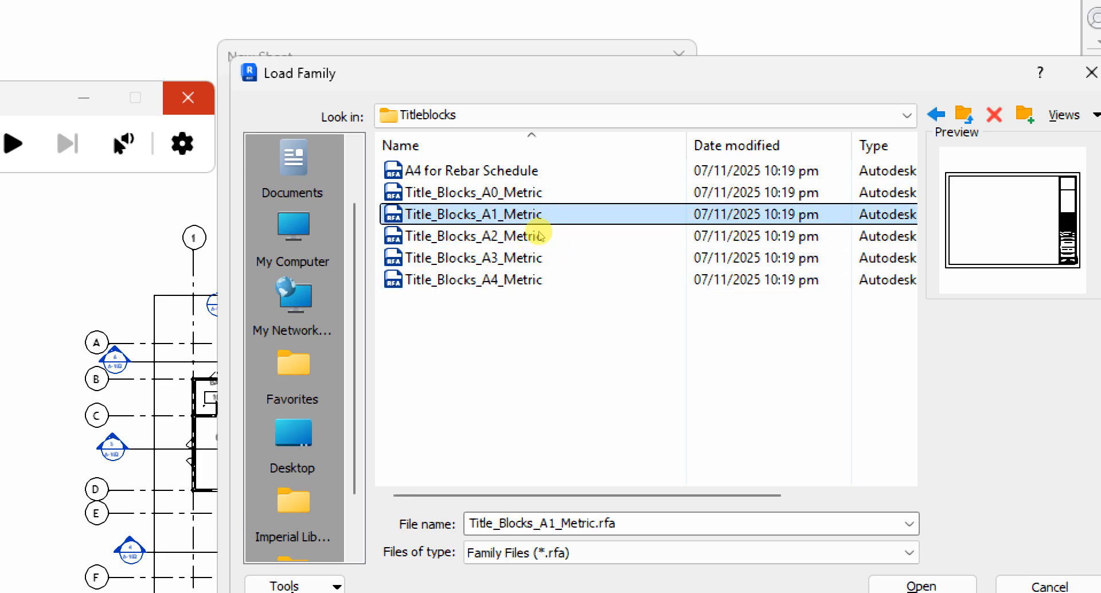
{"action": "left_click", "coordinate": [541, 193]}
{"action": "key", "text": "Up"}
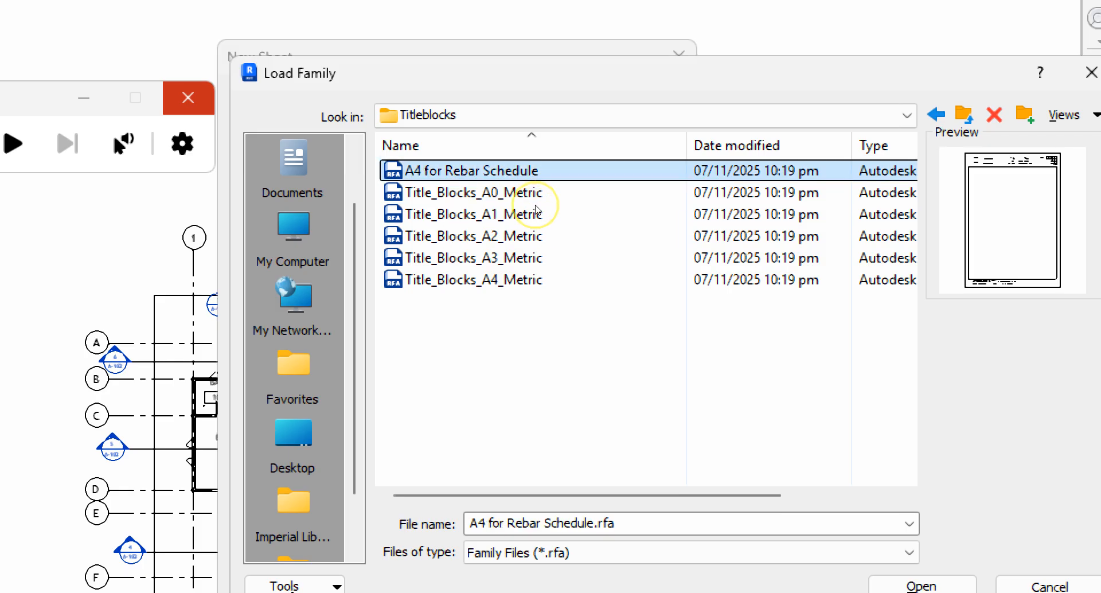
{"action": "left_click", "coordinate": [546, 258]}
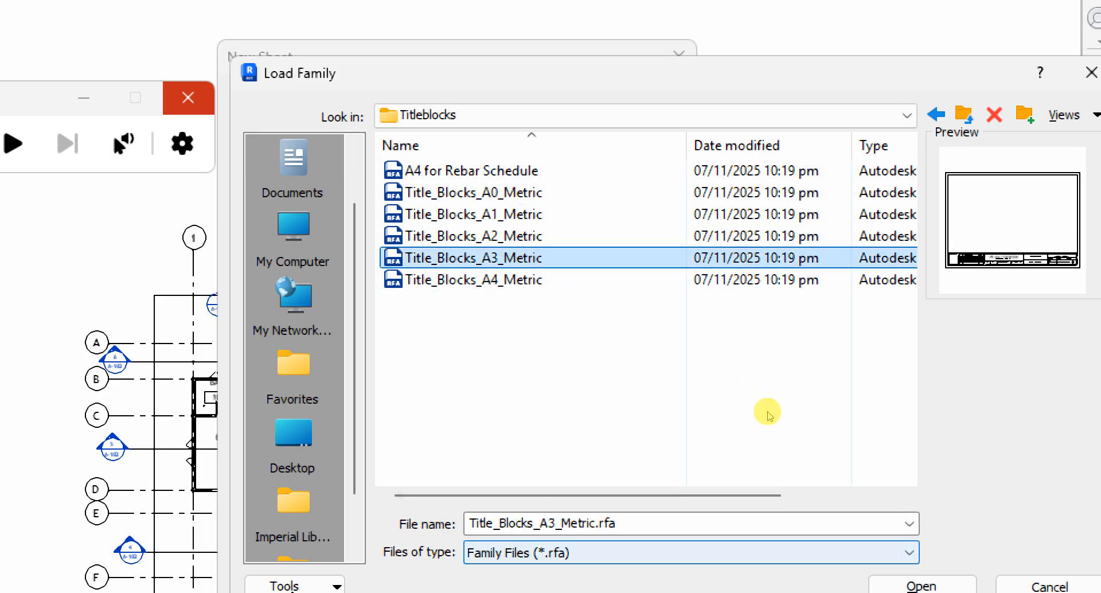
{"action": "key", "text": "Return"}
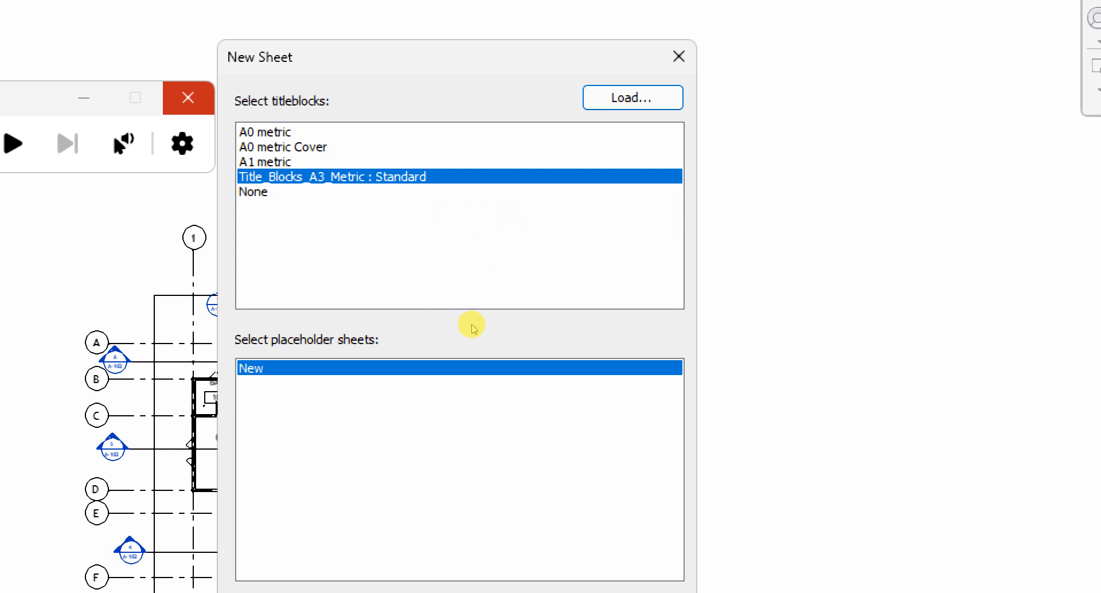
Step: Create the new sheet with the Title_Blocks_A3_Metric : Standard titleblock
{"action": "key", "text": "Return"}
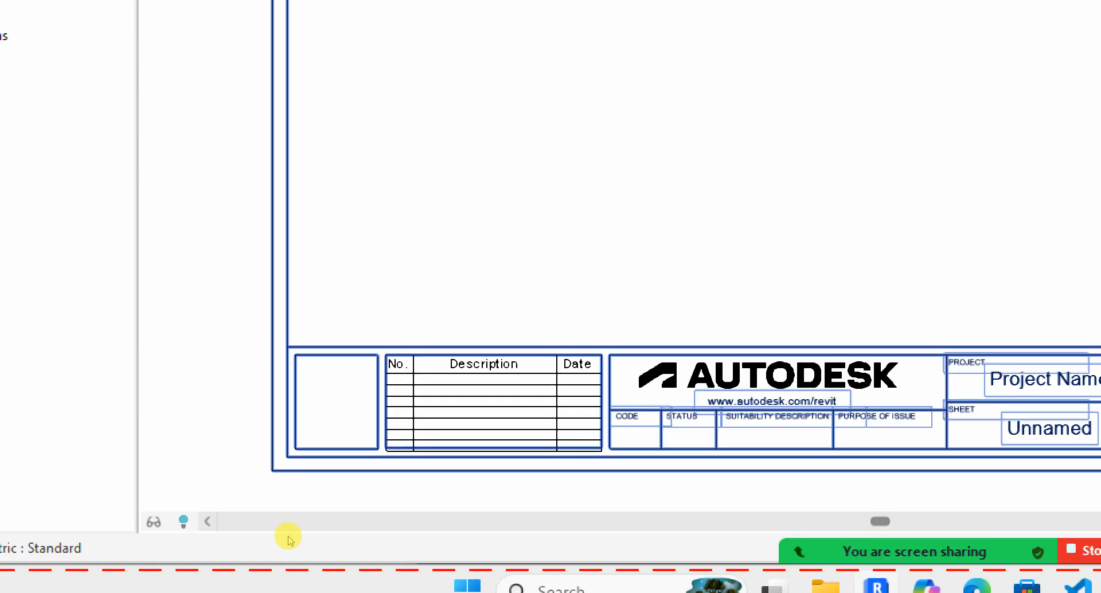
{"action": "scroll", "coordinate": [291, 493], "scroll_direction": "down", "scroll_amount": 4}
{"action": "scroll", "coordinate": [401, 480], "scroll_direction": "up", "scroll_amount": 1}
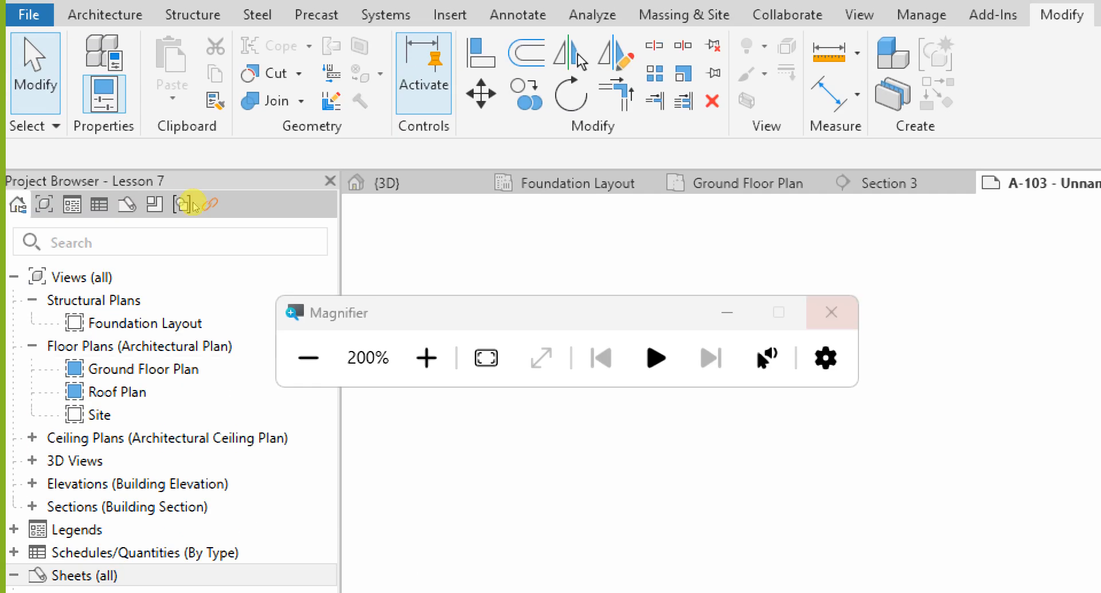
{"action": "left_click", "coordinate": [309, 357]}
{"action": "scroll", "coordinate": [268, 334], "scroll_direction": "down", "scroll_amount": 4}
{"action": "scroll", "coordinate": [225, 480], "scroll_direction": "up", "scroll_amount": 3}
{"action": "scroll", "coordinate": [332, 388], "scroll_direction": "up", "scroll_amount": 4}
{"action": "scroll", "coordinate": [381, 368], "scroll_direction": "down", "scroll_amount": 2}
{"action": "scroll", "coordinate": [367, 367], "scroll_direction": "up", "scroll_amount": 2}
{"action": "scroll", "coordinate": [366, 365], "scroll_direction": "up", "scroll_amount": 1}
{"action": "scroll", "coordinate": [455, 342], "scroll_direction": "down", "scroll_amount": 3}
{"action": "scroll", "coordinate": [430, 319], "scroll_direction": "up", "scroll_amount": 2}
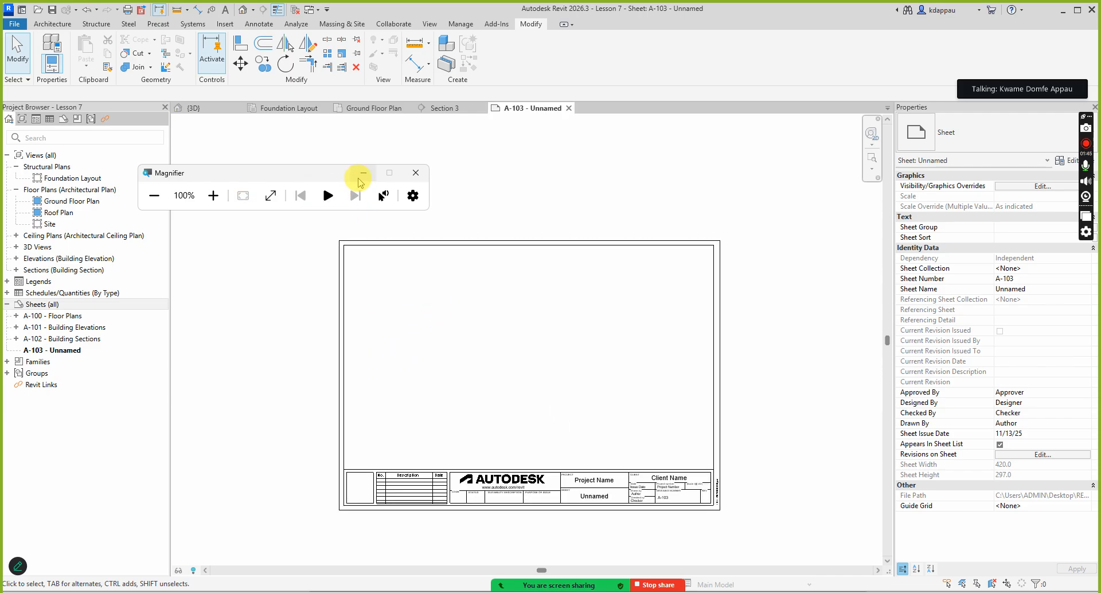
{"action": "left_click", "coordinate": [363, 178]}
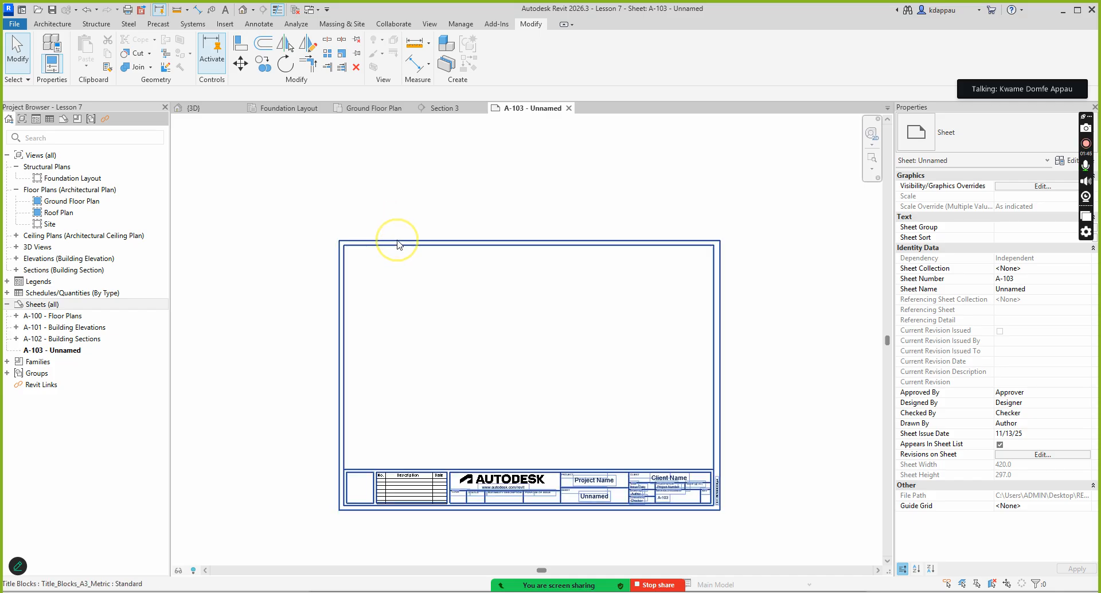
Step: Select the title block on sheet A-103 and examine its identity data and the fields in its layout
{"action": "left_click", "coordinate": [397, 248]}
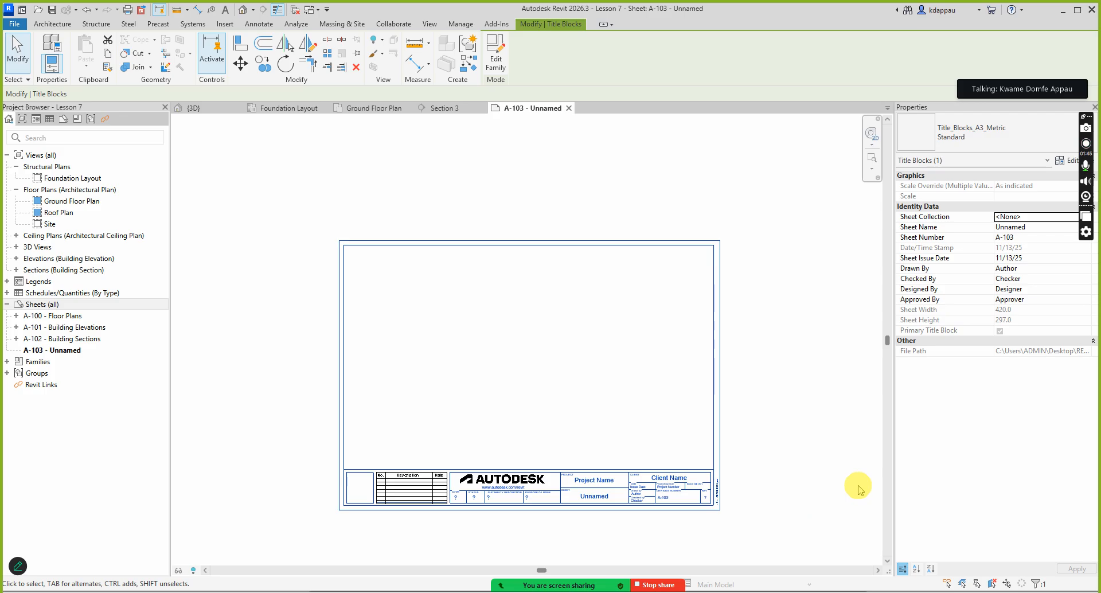
{"action": "left_click", "coordinate": [723, 592]}
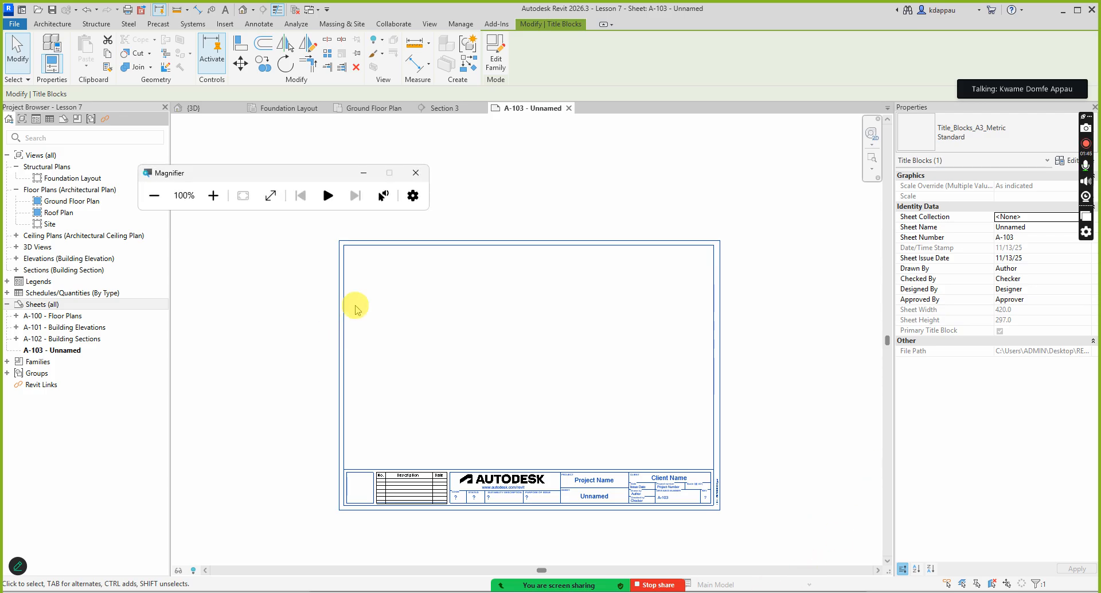
{"action": "left_click", "coordinate": [214, 195]}
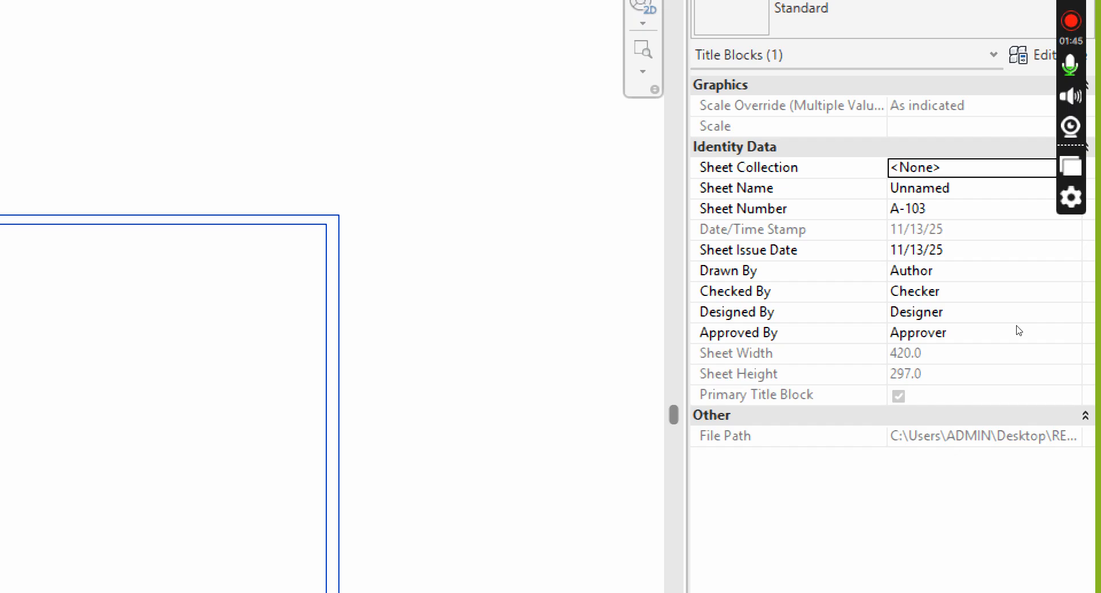
{"action": "left_click", "coordinate": [981, 330]}
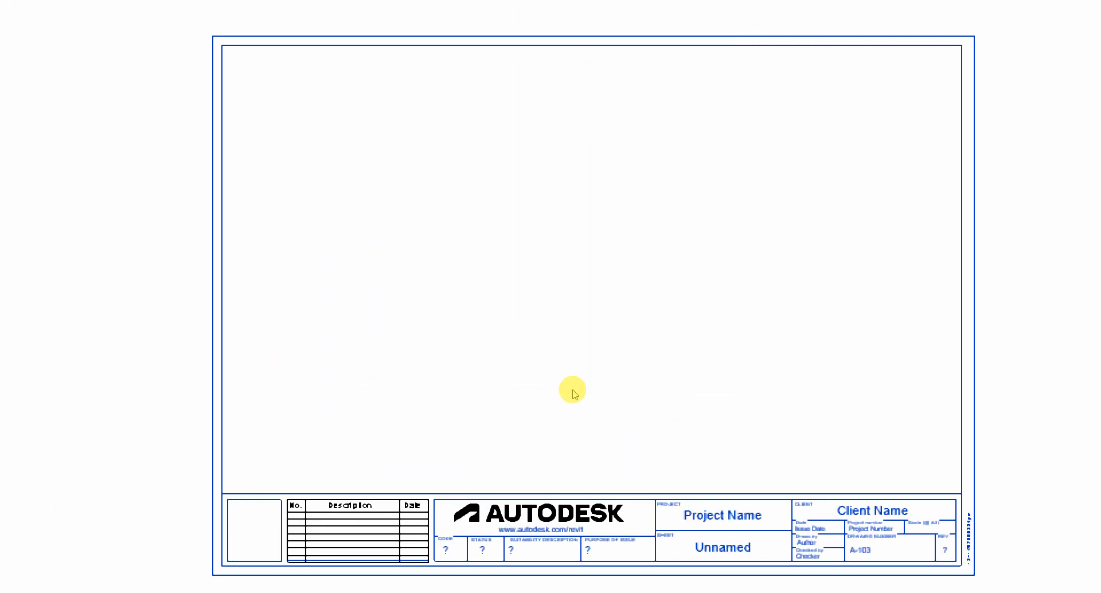
{"action": "left_click", "coordinate": [633, 408]}
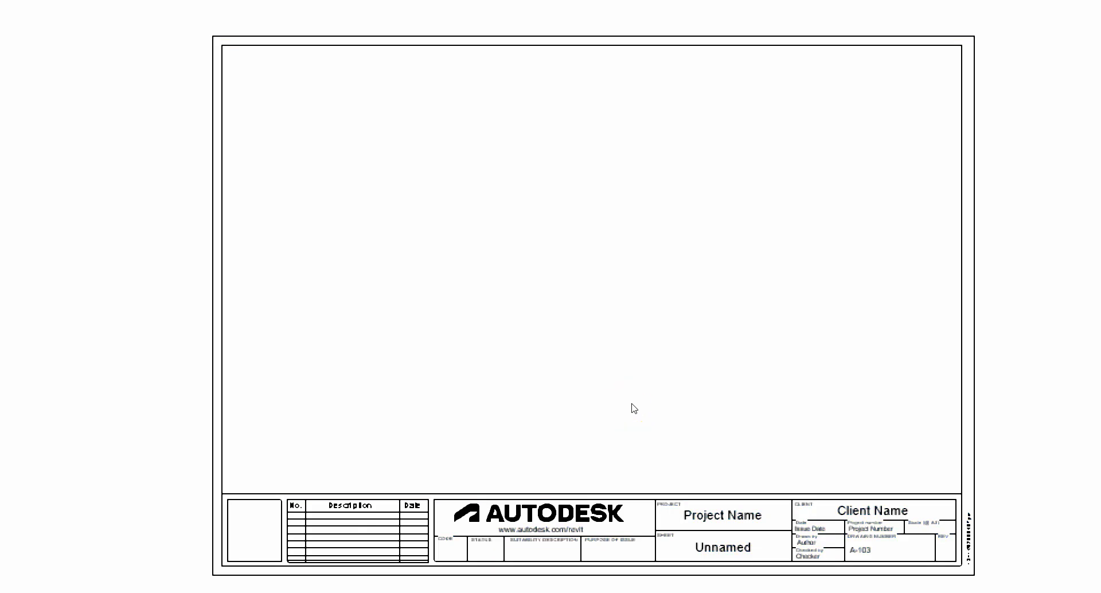
{"action": "left_click", "coordinate": [609, 400]}
{"action": "scroll", "coordinate": [379, 462], "scroll_direction": "down", "scroll_amount": 2}
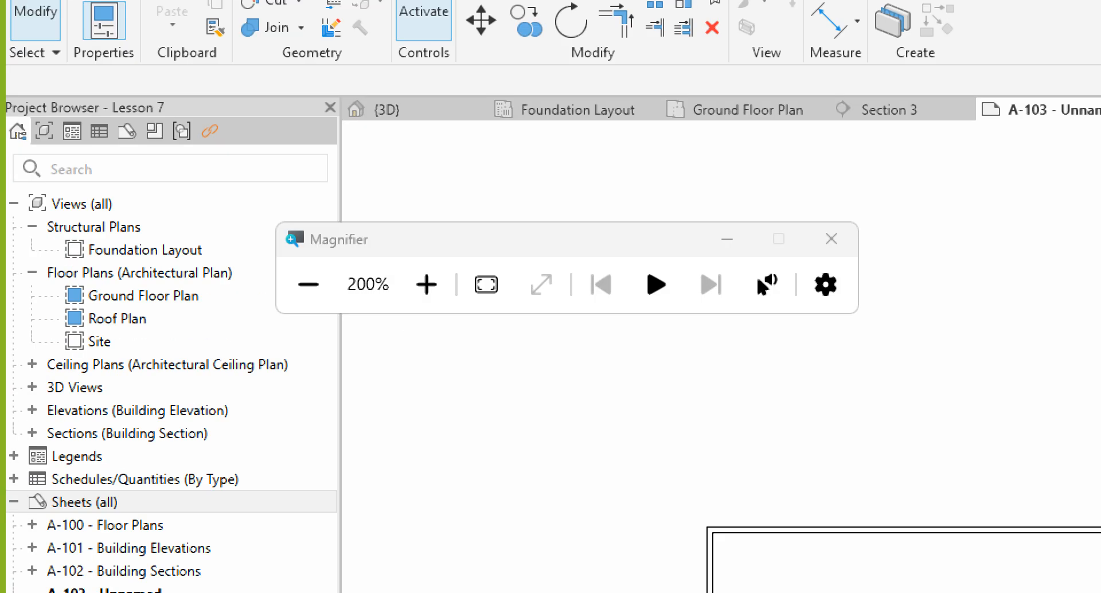
{"action": "key", "text": "super+minus"}
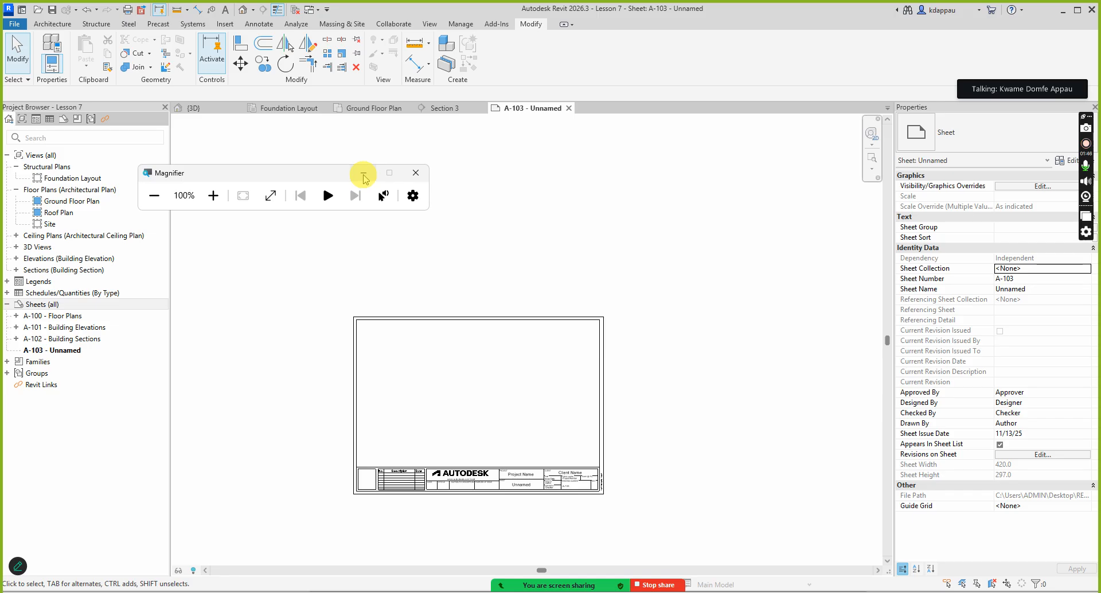
{"action": "left_click", "coordinate": [364, 179]}
{"action": "scroll", "coordinate": [444, 507], "scroll_direction": "up", "scroll_amount": 2}
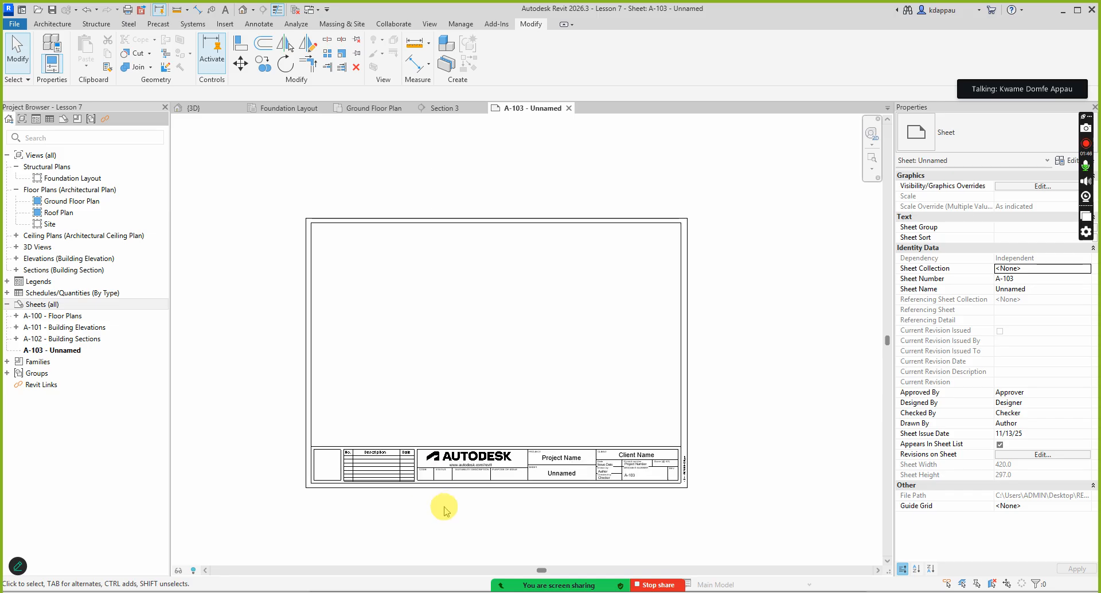
{"action": "scroll", "coordinate": [418, 507], "scroll_direction": "up", "scroll_amount": 1}
{"action": "scroll", "coordinate": [472, 353], "scroll_direction": "up", "scroll_amount": 1}
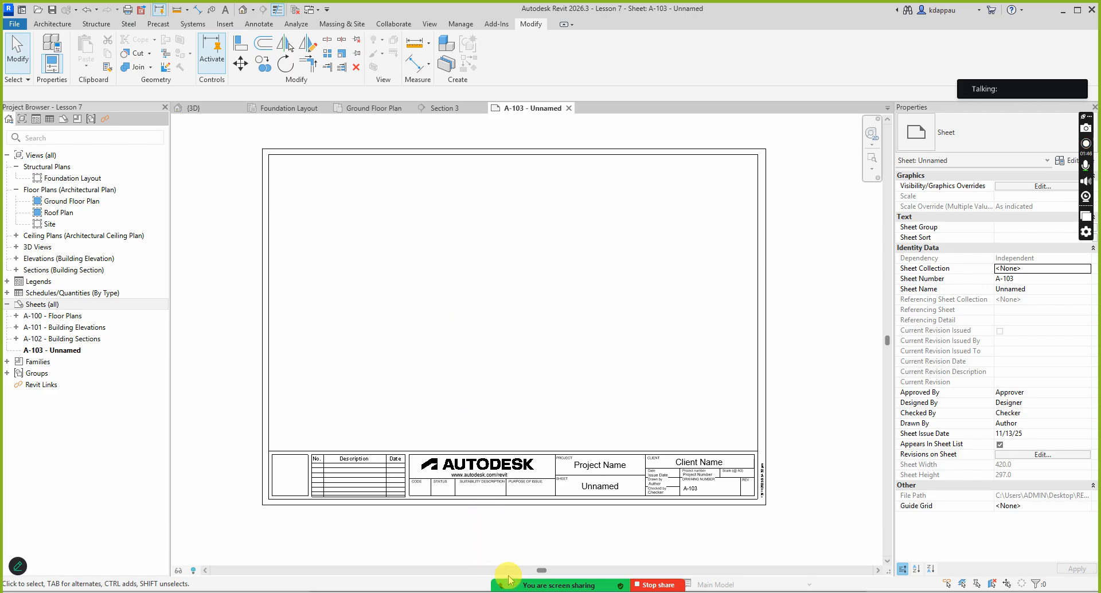
Step: Check the participants list of the running video meeting and close it again
{"action": "mouse_move", "coordinate": [512, 586]}
{"action": "left_click", "coordinate": [451, 580]}
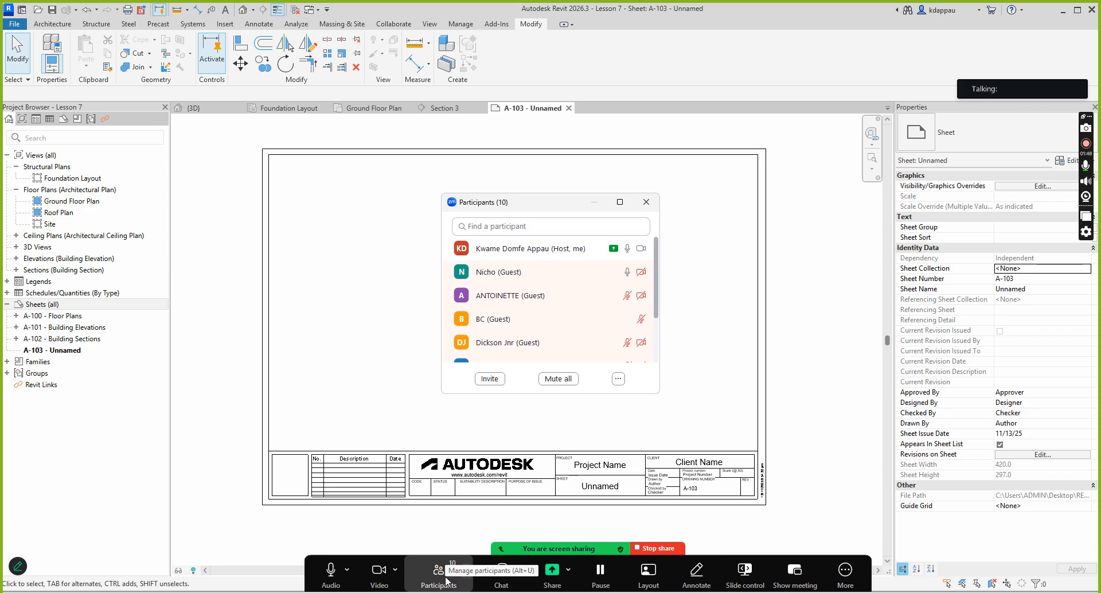
{"action": "left_click", "coordinate": [446, 581]}
{"action": "left_click", "coordinate": [446, 581]}
{"action": "mouse_move", "coordinate": [549, 336]}
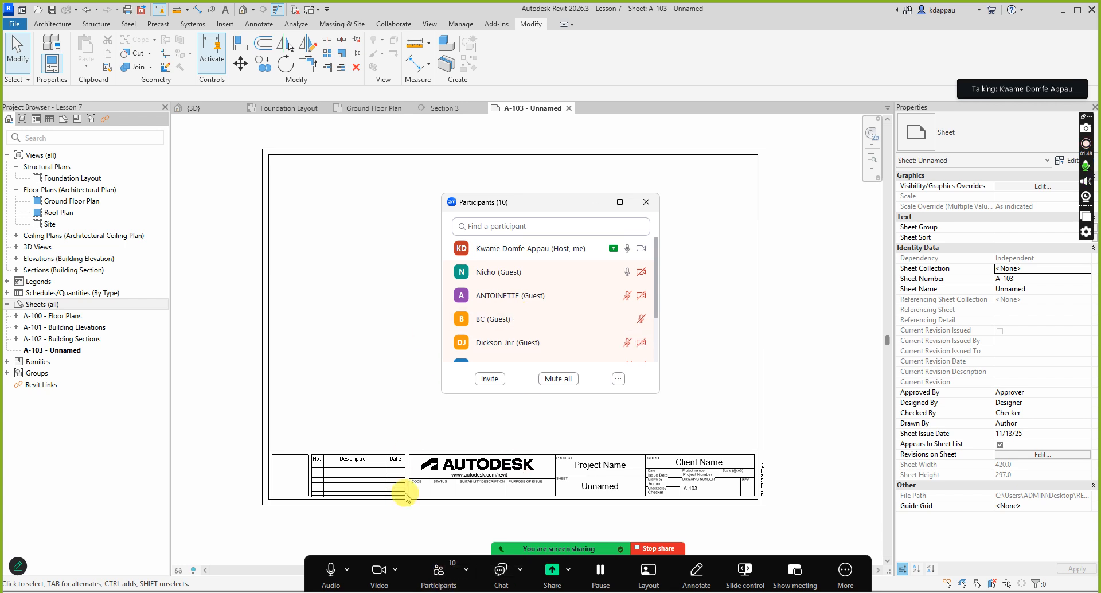
{"action": "left_click", "coordinate": [440, 562]}
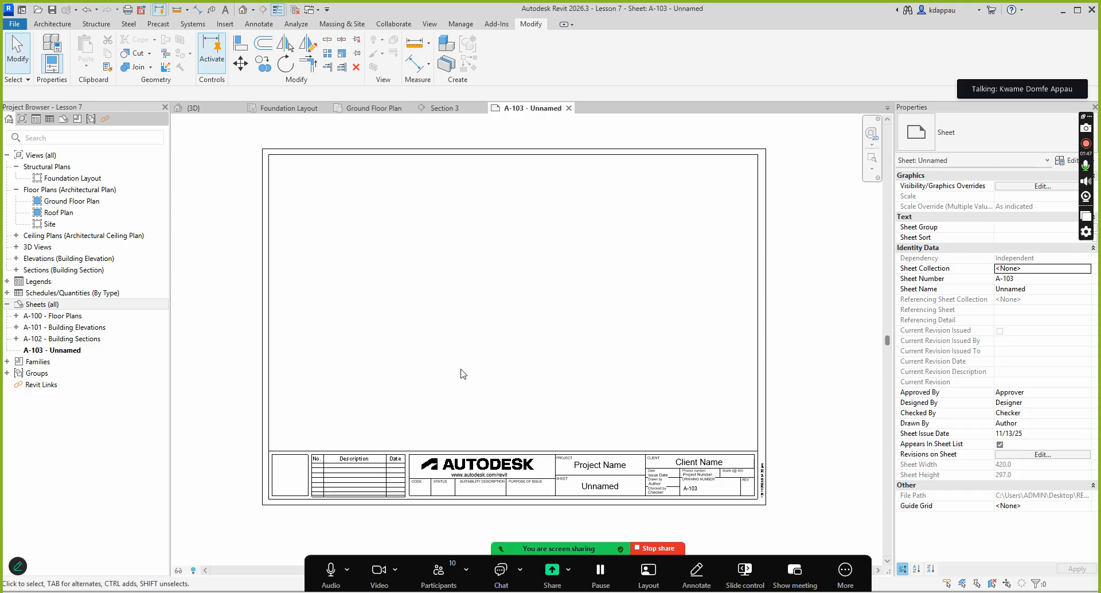
{"action": "left_click", "coordinate": [15, 24]}
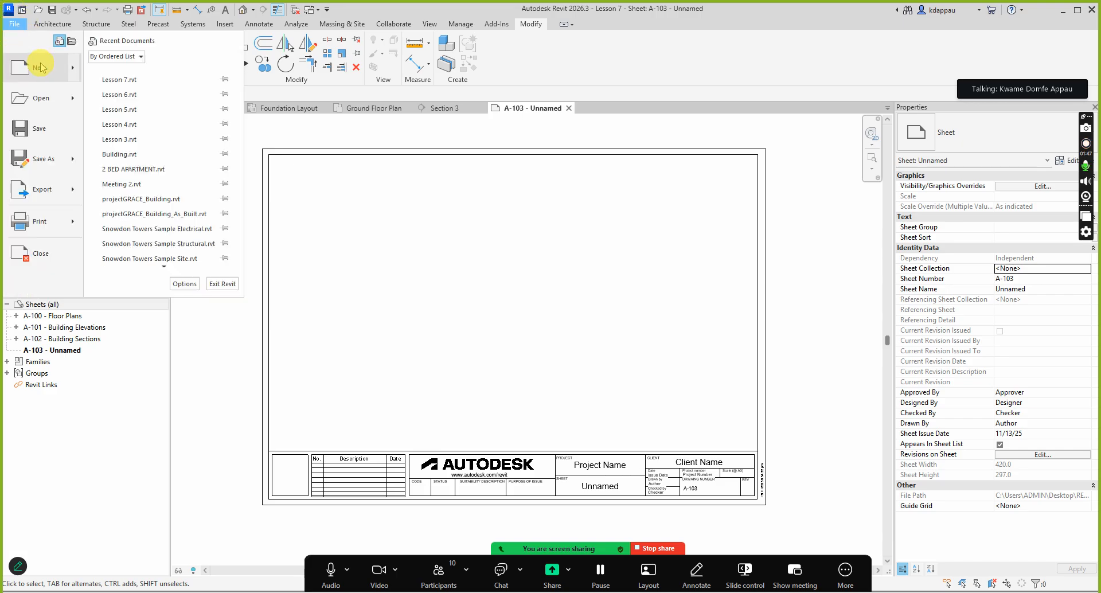
{"action": "mouse_move", "coordinate": [41, 68]}
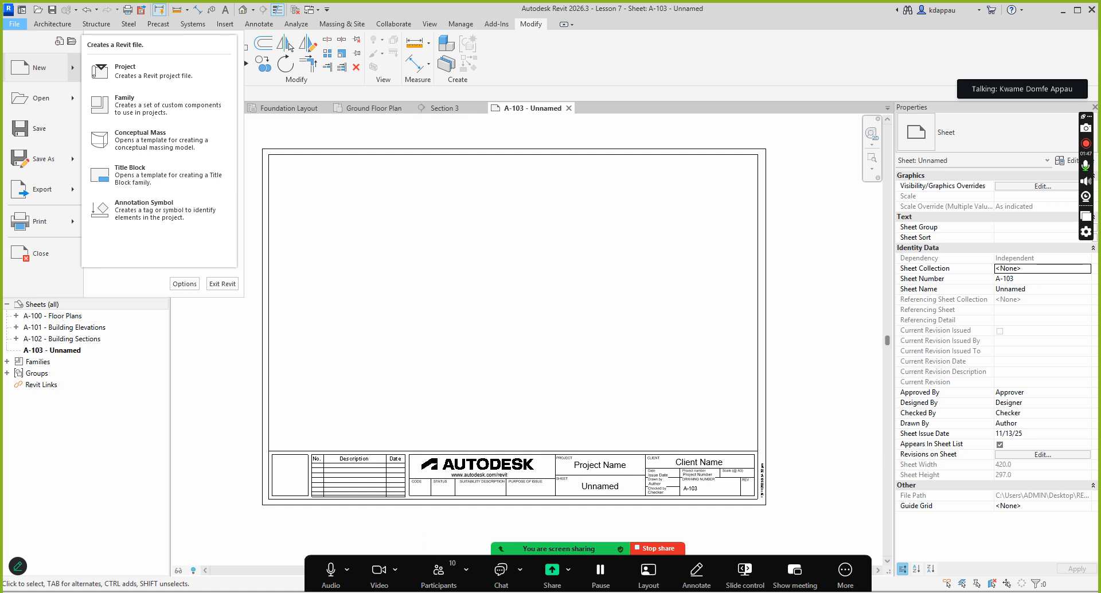
{"action": "key", "text": "super+plus"}
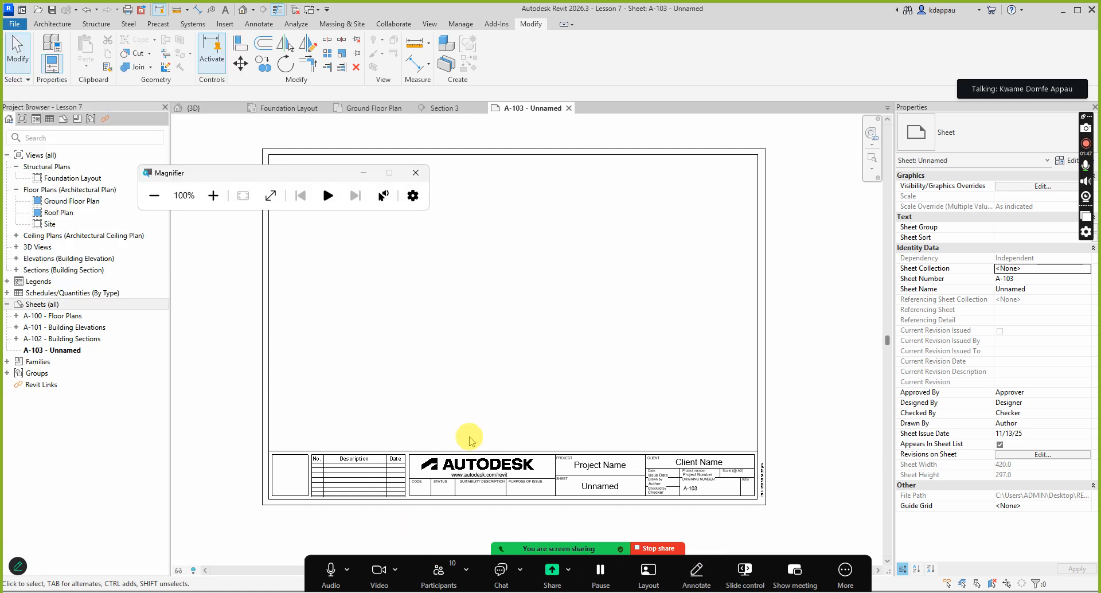
{"action": "left_click", "coordinate": [213, 196]}
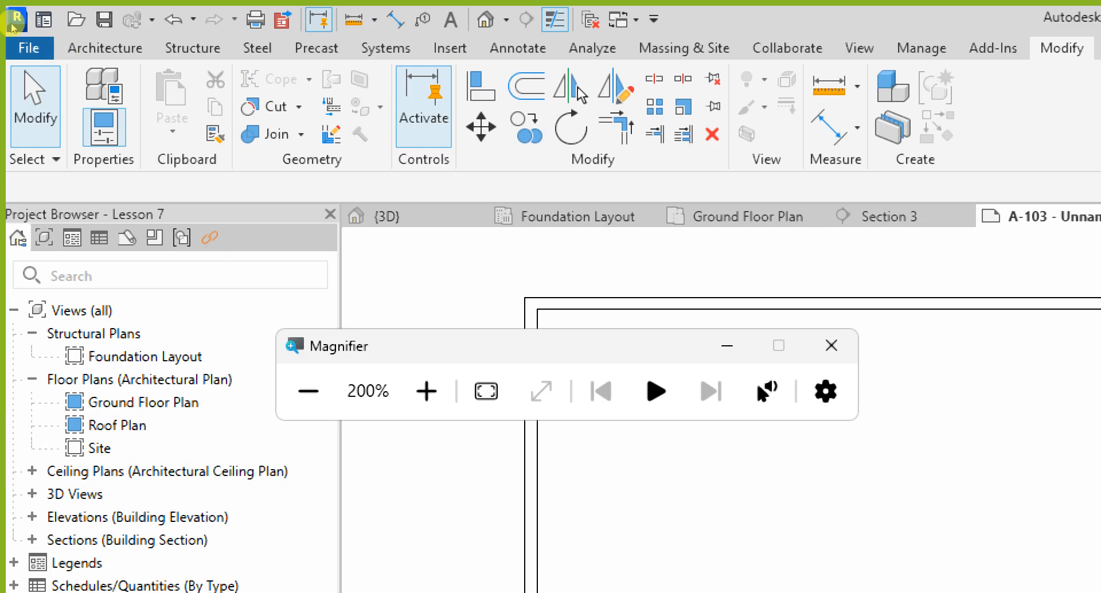
{"action": "left_click", "coordinate": [29, 48]}
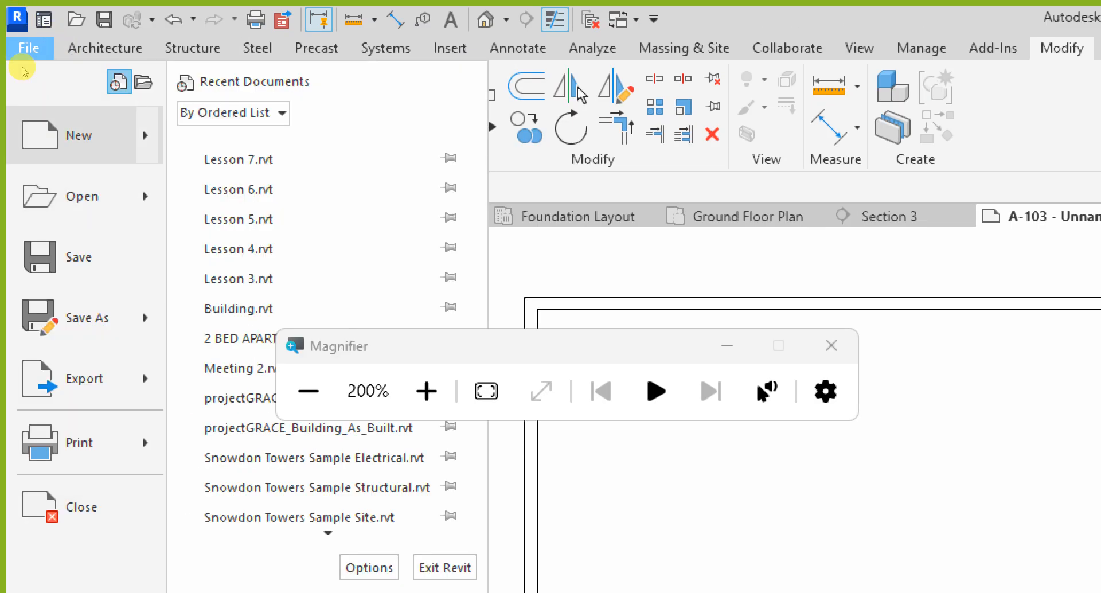
{"action": "mouse_move", "coordinate": [31, 105]}
{"action": "left_click_drag", "start_coordinate": [440, 338], "coordinate": [659, 324]}
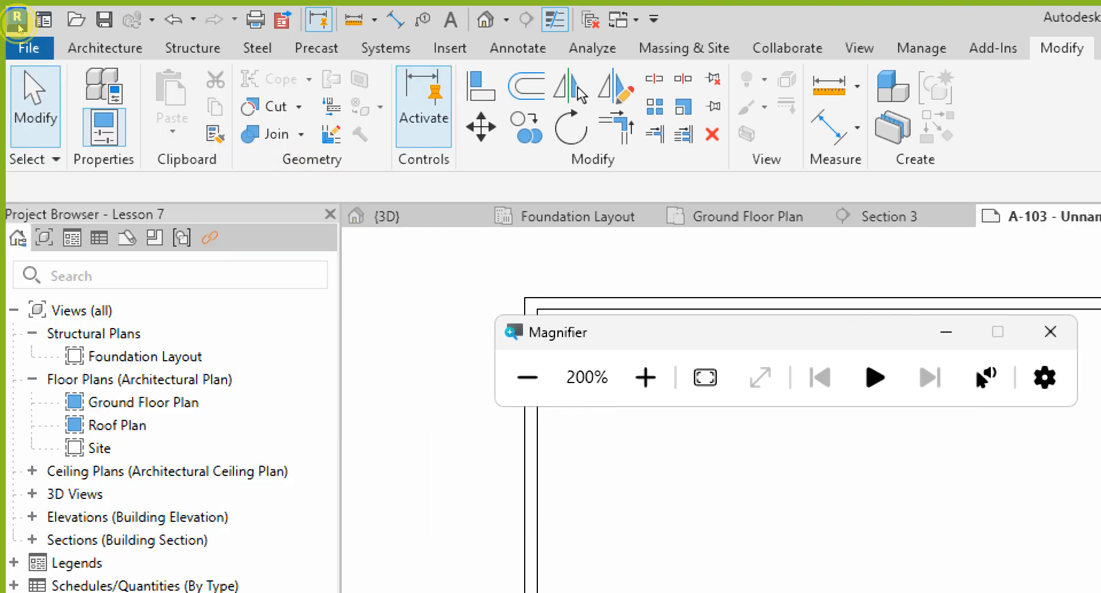
Step: Start a new title block family so that its template can be chosen
{"action": "left_click", "coordinate": [29, 47]}
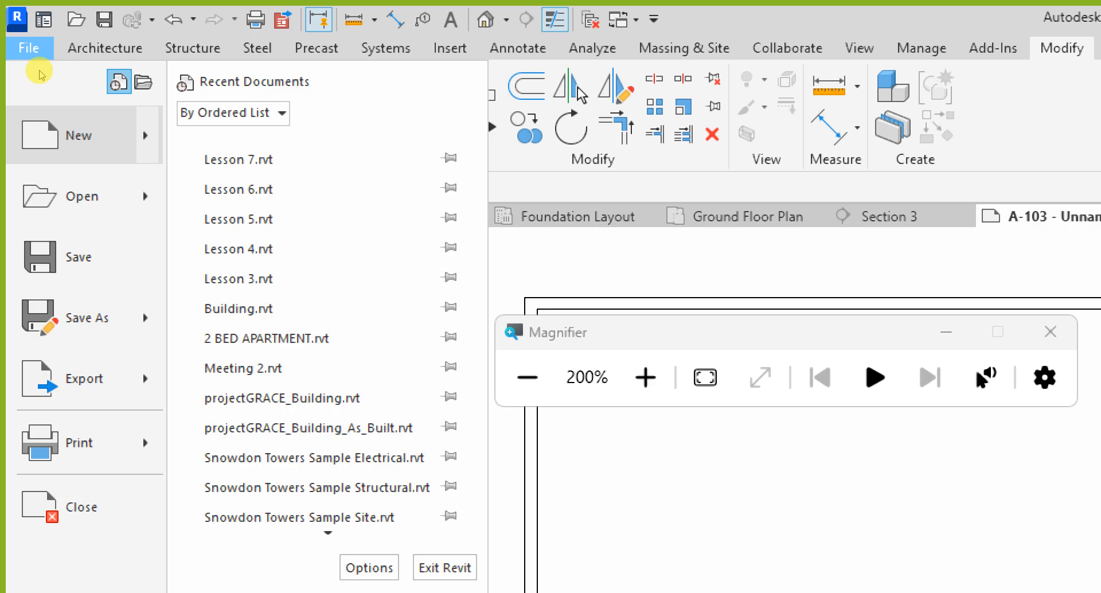
{"action": "mouse_move", "coordinate": [37, 109]}
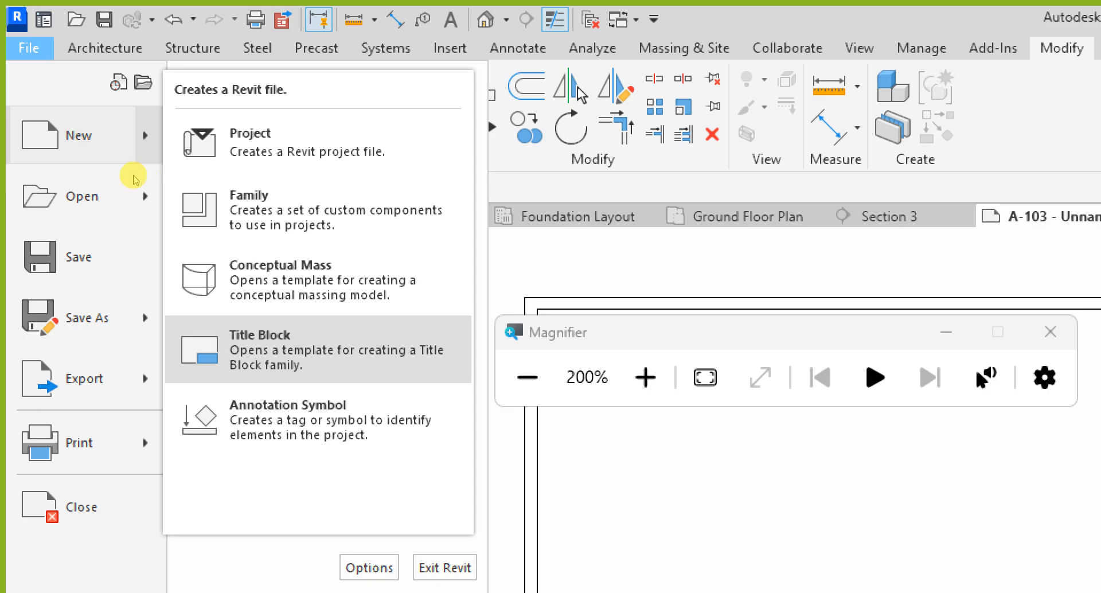
{"action": "left_click", "coordinate": [294, 354]}
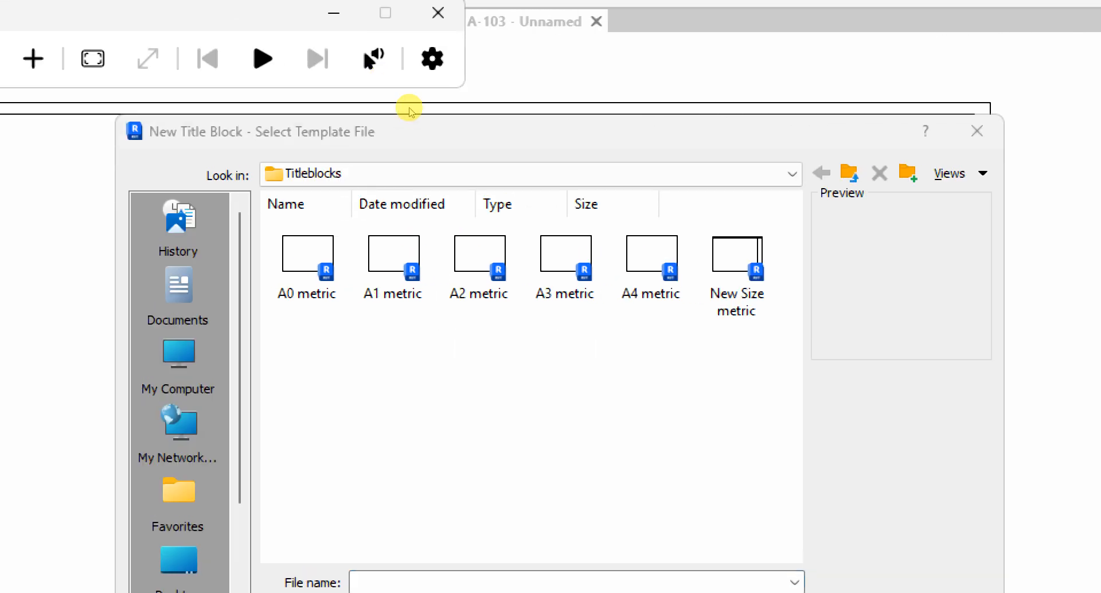
Step: Check where the Titleblocks template folder sits in the folder hierarchy
{"action": "left_click", "coordinate": [450, 176]}
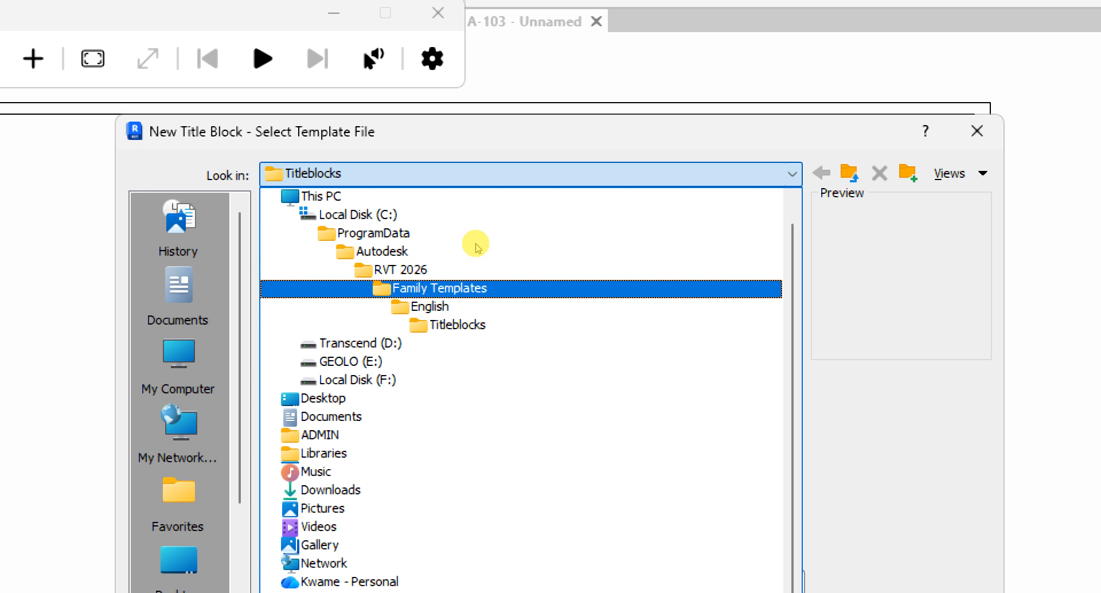
{"action": "key", "text": "Down"}
{"action": "key", "text": "Down"}
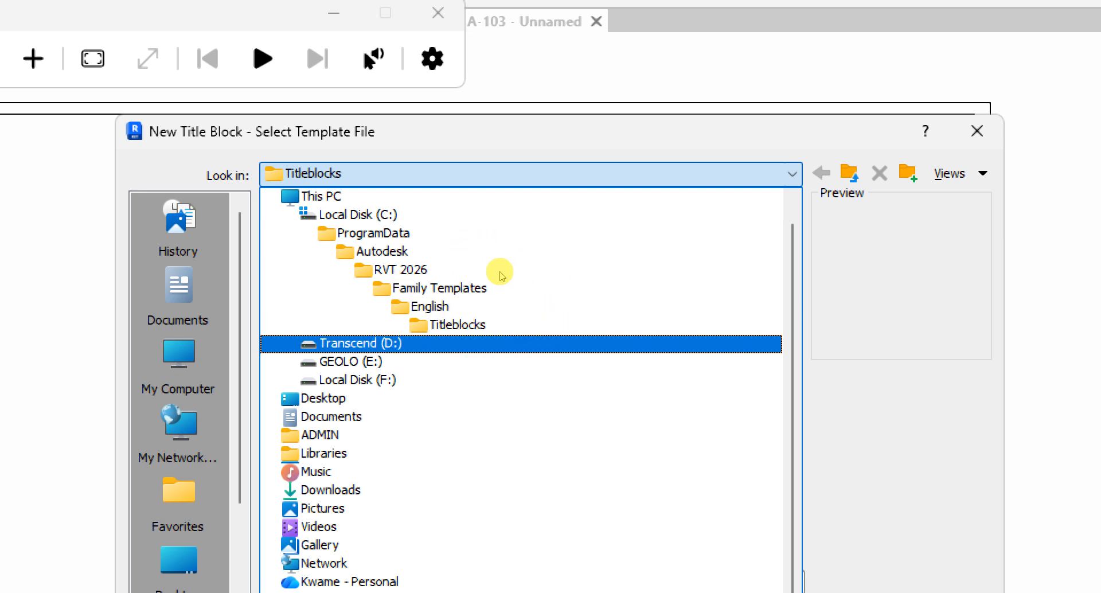
{"action": "key", "text": "Return"}
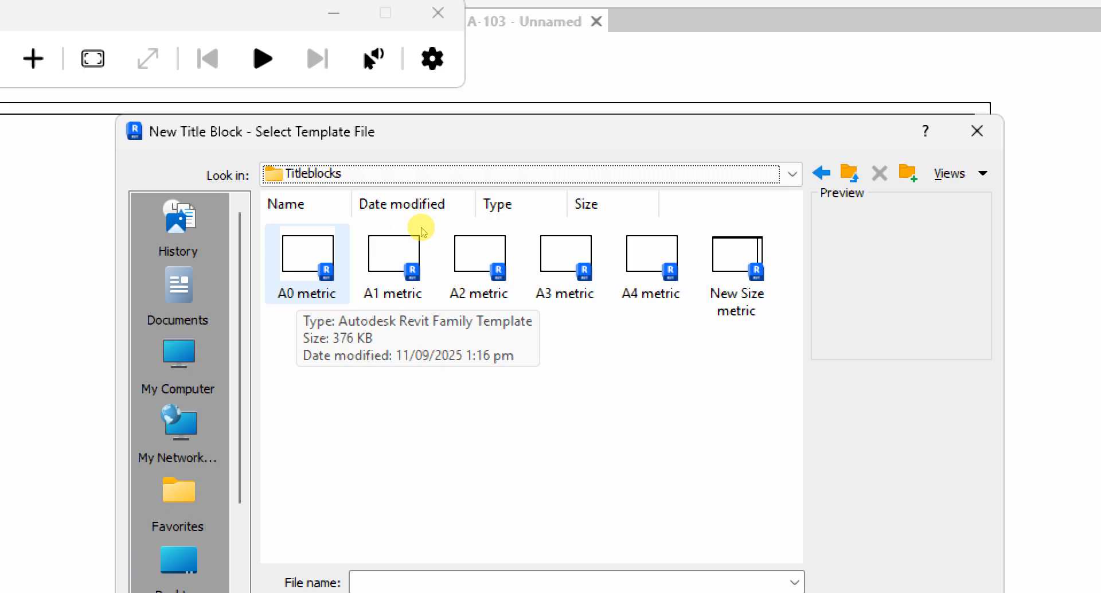
Step: Preview the title block templates one by one, from A0 metric through A4 metric to New Size metric
{"action": "left_click", "coordinate": [421, 229]}
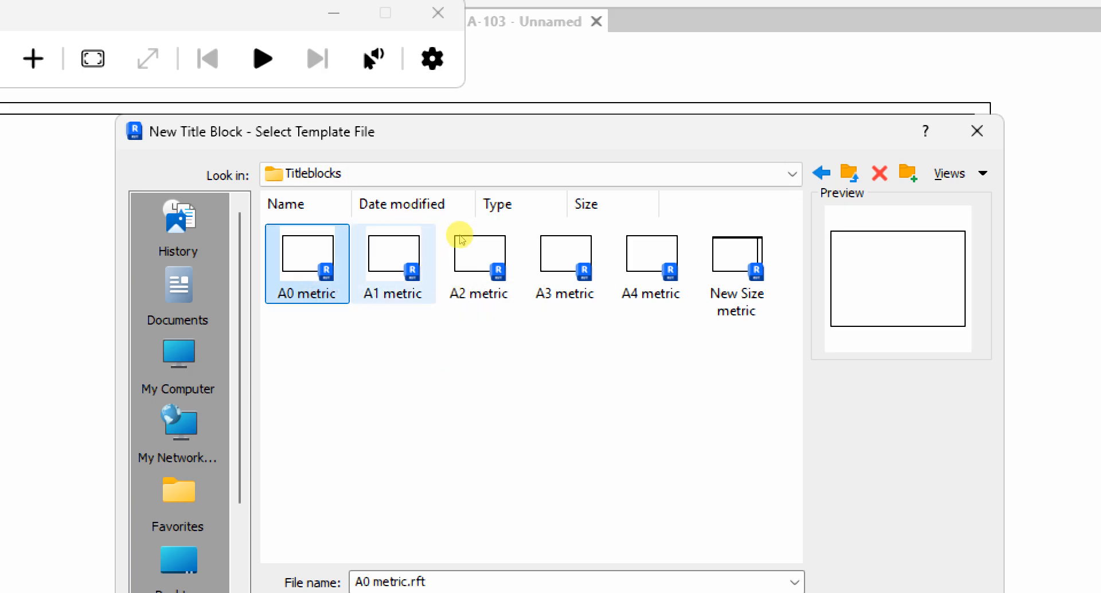
{"action": "left_click", "coordinate": [467, 220]}
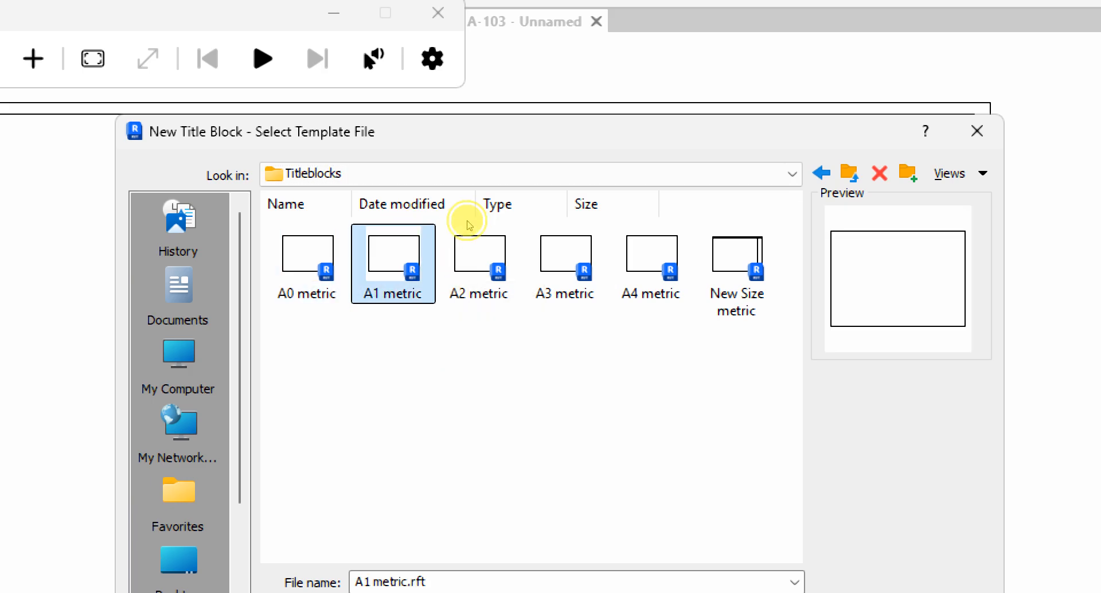
{"action": "left_click", "coordinate": [504, 224]}
{"action": "left_click", "coordinate": [560, 225]}
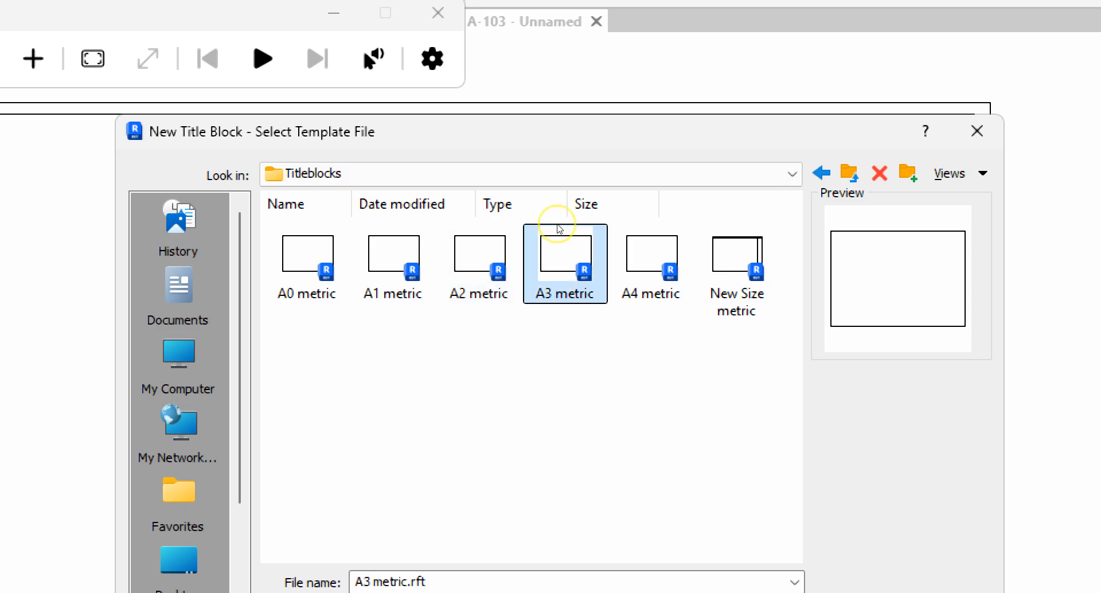
{"action": "left_click", "coordinate": [593, 228]}
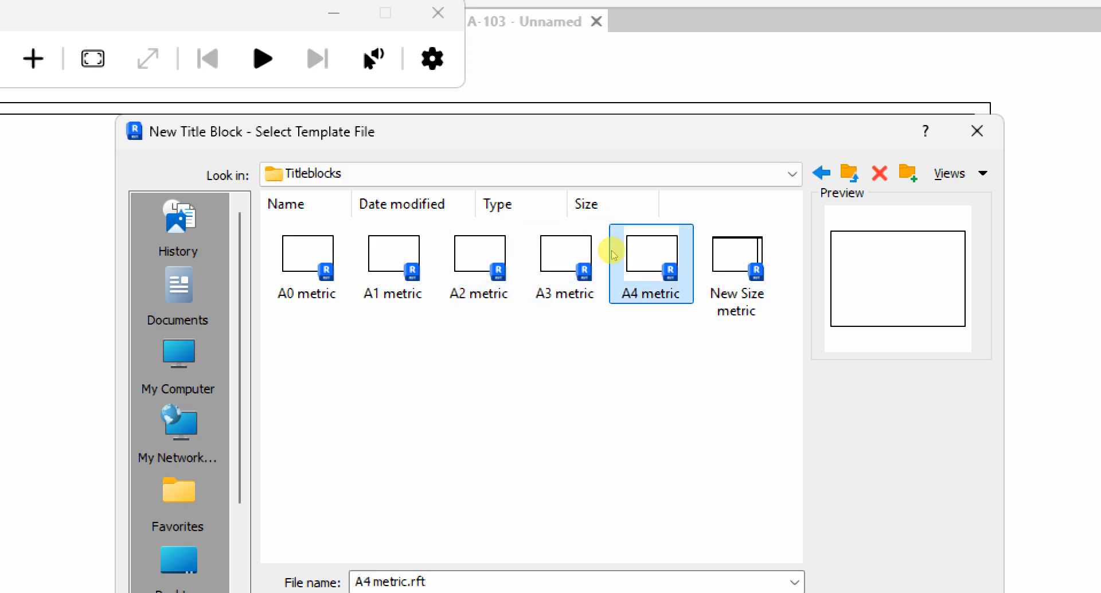
{"action": "left_click", "coordinate": [634, 228]}
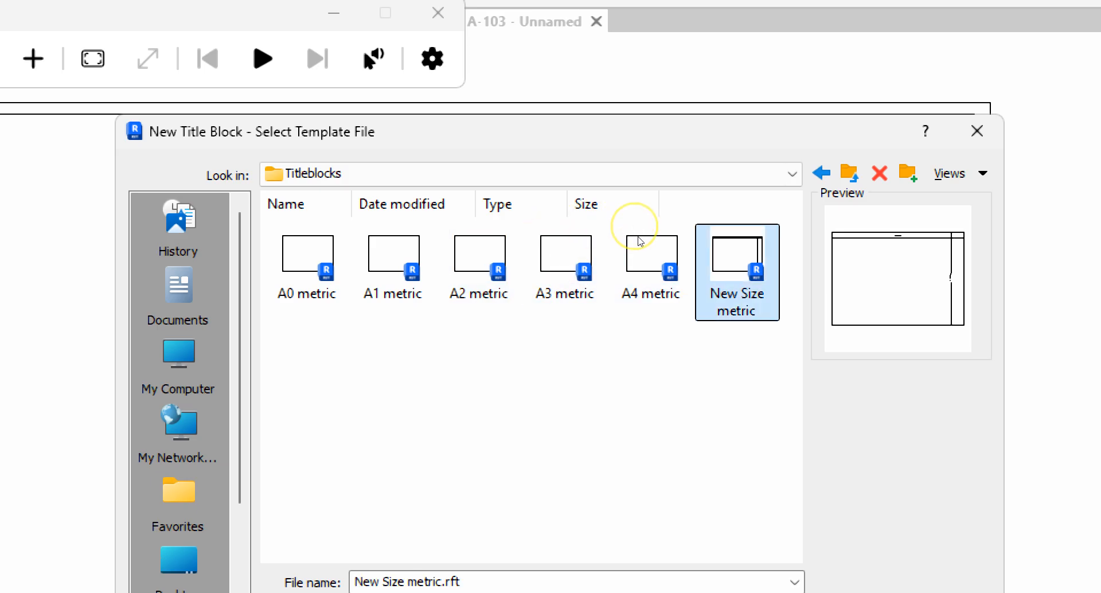
Step: Create the title block family from the A3 metric template and view its blank sheet outline
{"action": "left_click", "coordinate": [548, 228]}
{"action": "key", "text": "Return"}
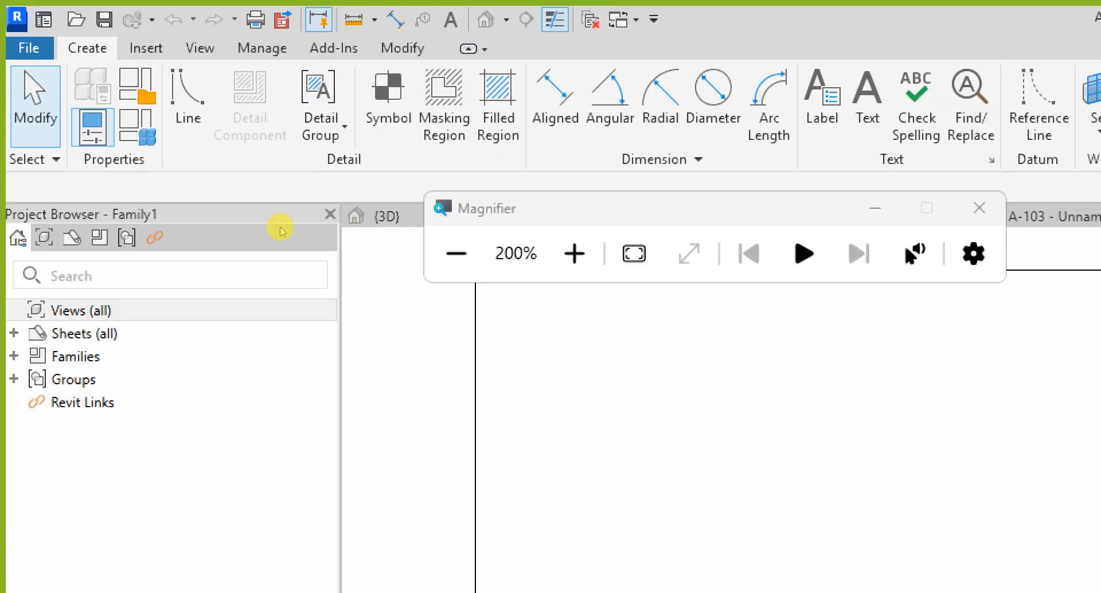
{"action": "key", "text": "super+minus"}
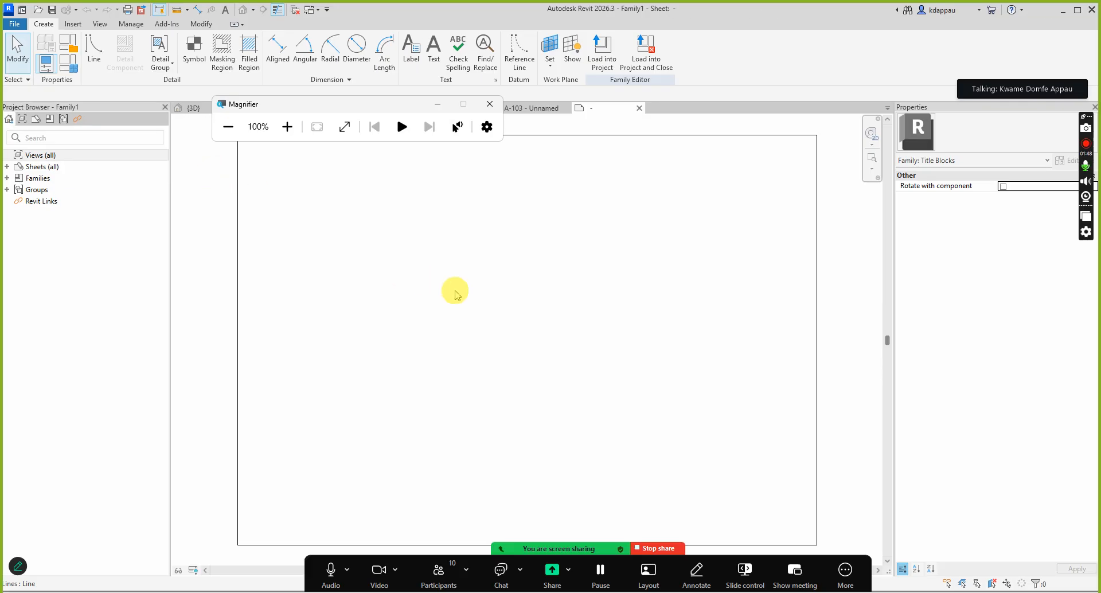
{"action": "scroll", "coordinate": [507, 343], "scroll_direction": "down", "scroll_amount": 2}
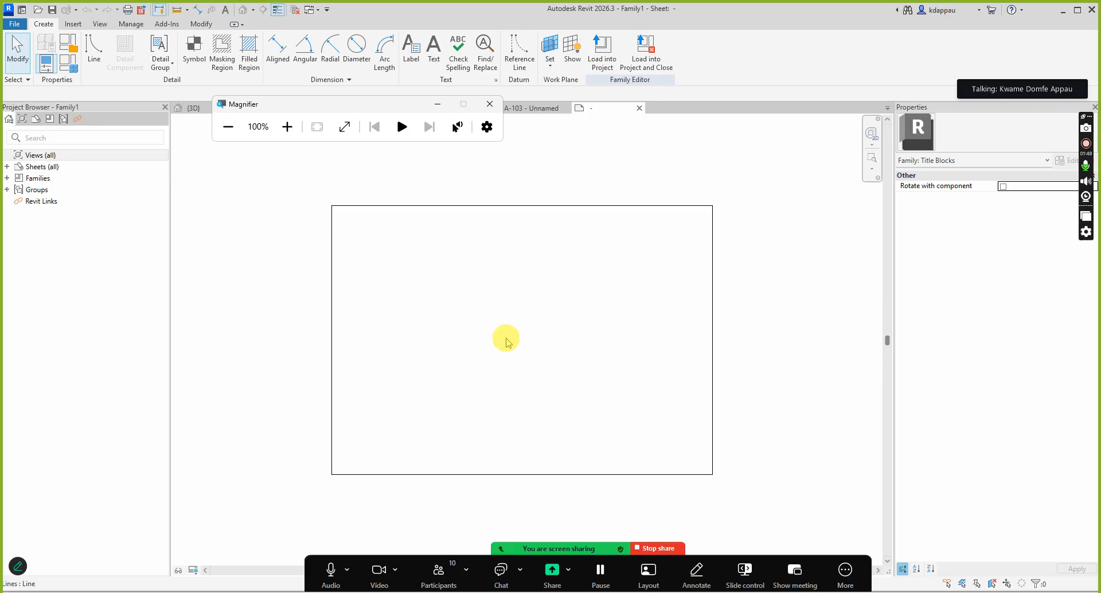
{"action": "scroll", "coordinate": [507, 341], "scroll_direction": "up", "scroll_amount": 1}
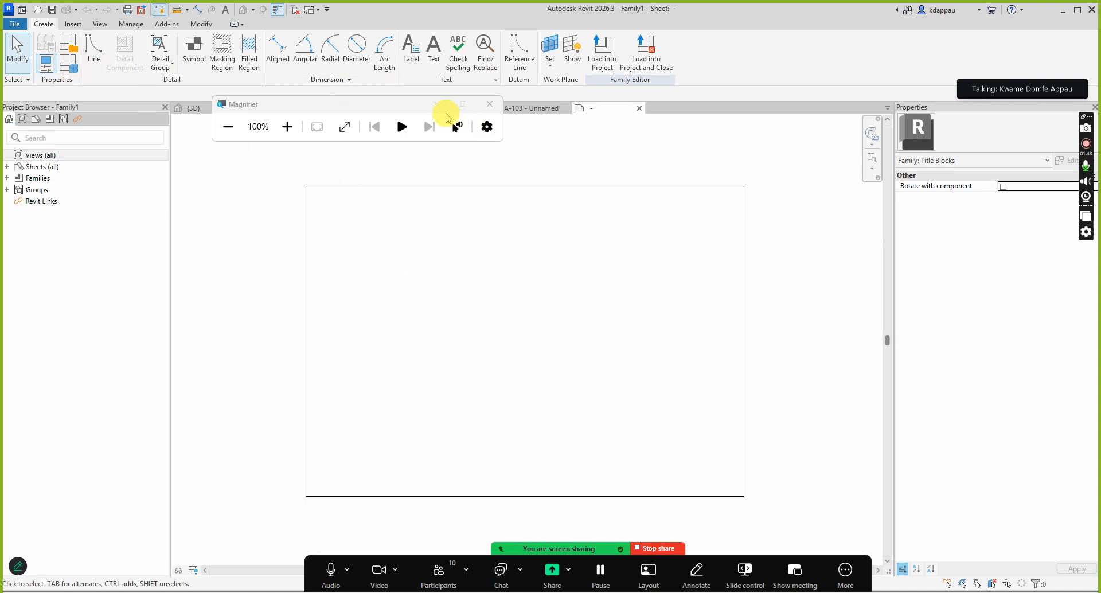
Step: Close up the Magnifier window, glance at the Ground Floor Plan view and return to the title block family
{"action": "left_click", "coordinate": [438, 106]}
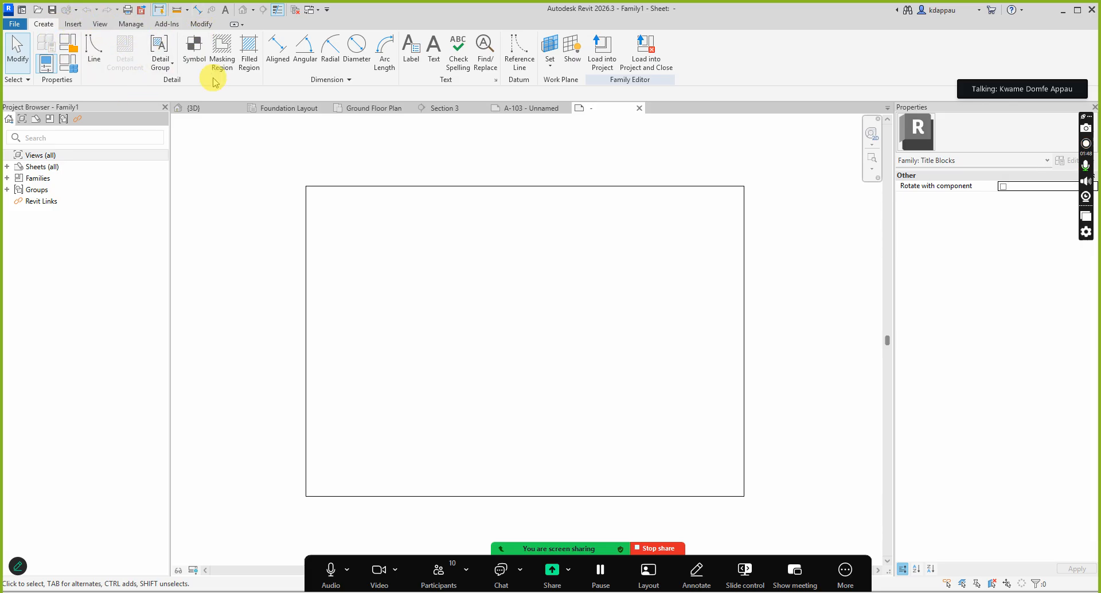
{"action": "left_click", "coordinate": [371, 115]}
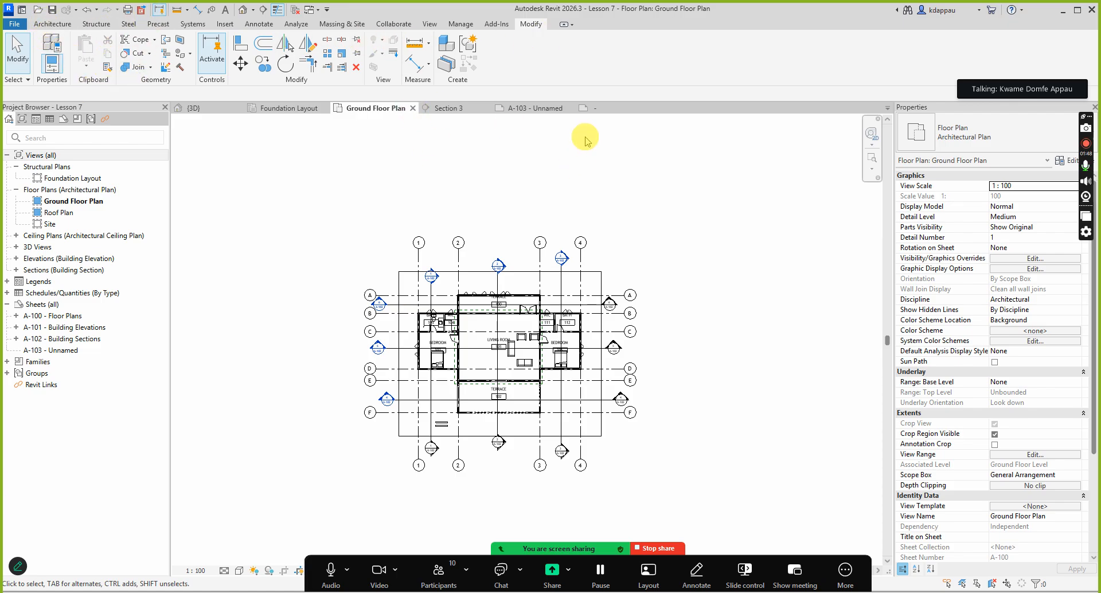
{"action": "left_click", "coordinate": [593, 112]}
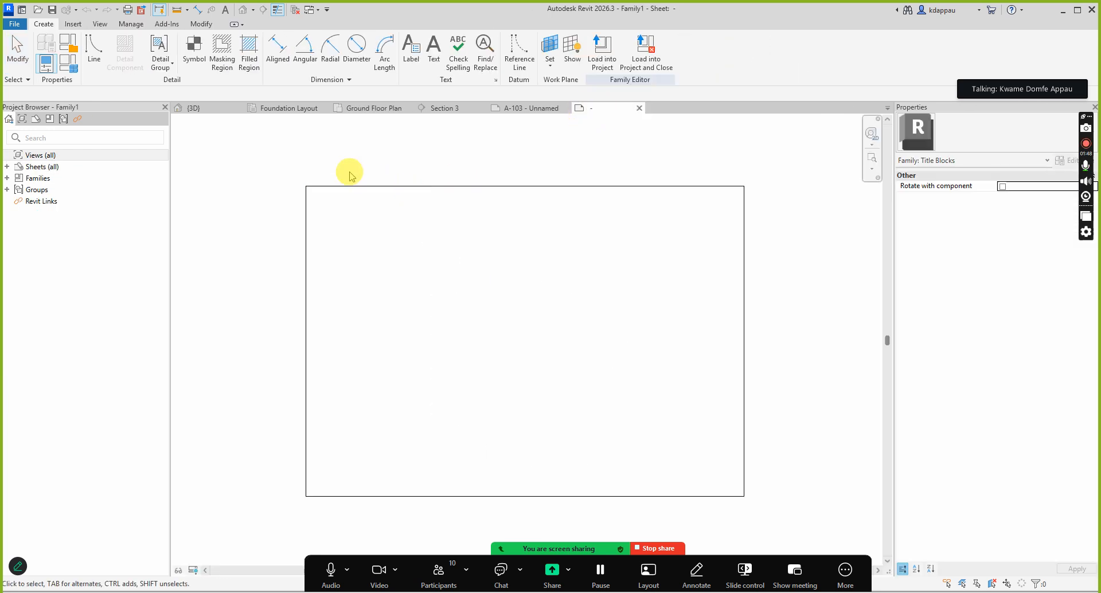
{"action": "scroll", "coordinate": [443, 217], "scroll_direction": "down", "scroll_amount": 2}
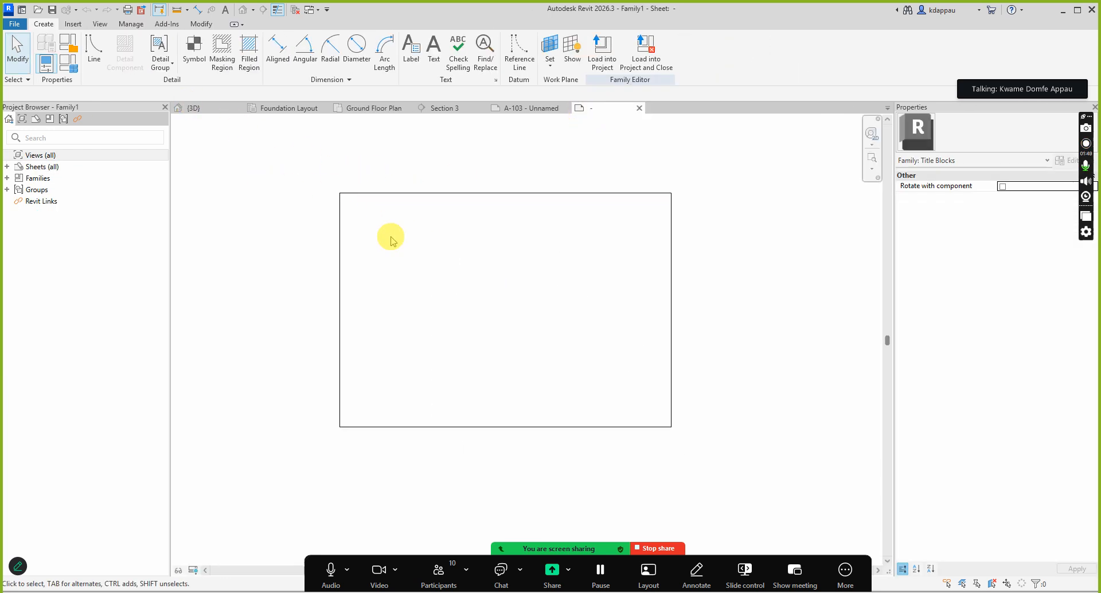
{"action": "scroll", "coordinate": [498, 232], "scroll_direction": "up", "scroll_amount": 1}
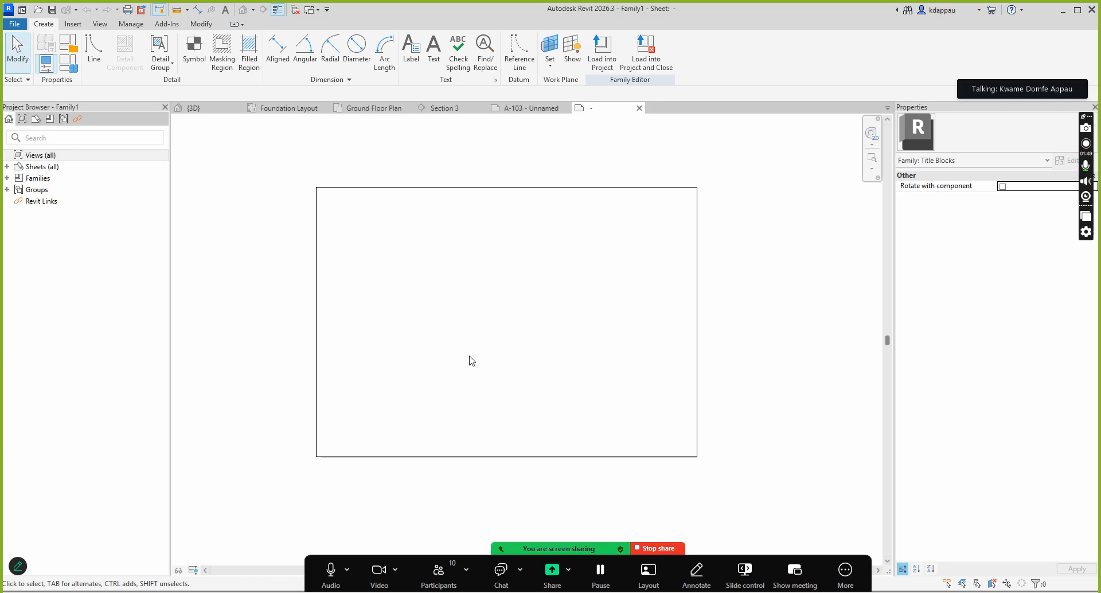
{"action": "left_click", "coordinate": [385, 319]}
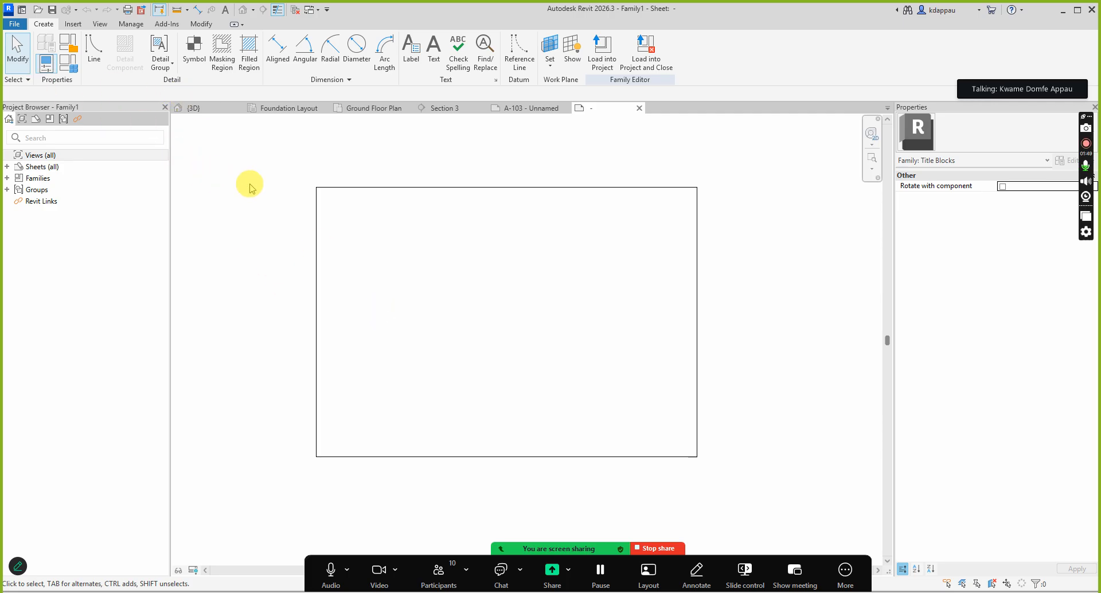
{"action": "left_click", "coordinate": [479, 352]}
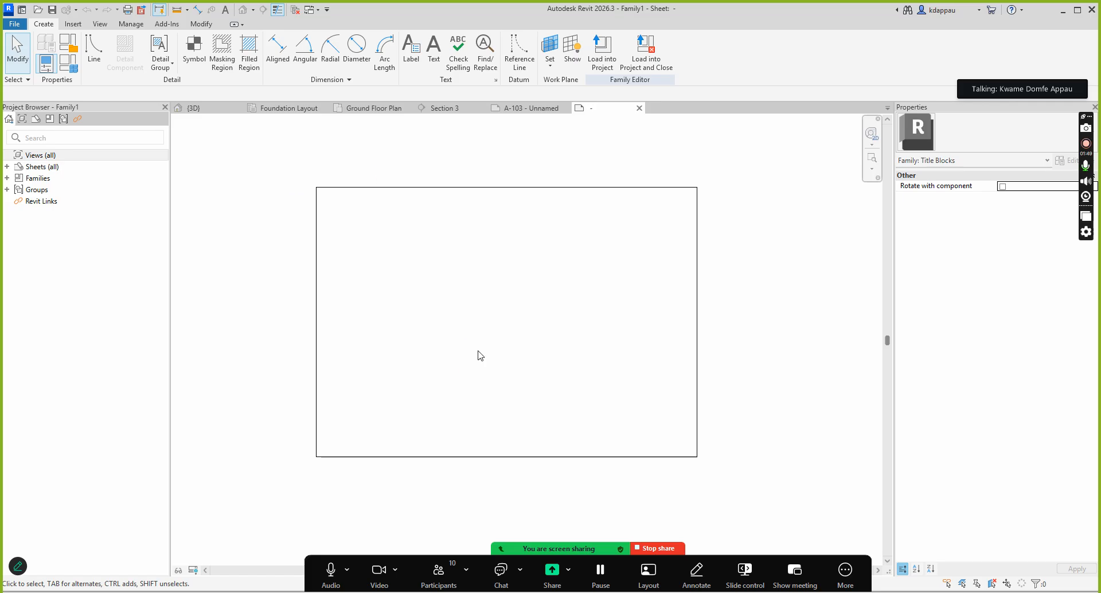
{"action": "left_click", "coordinate": [480, 355]}
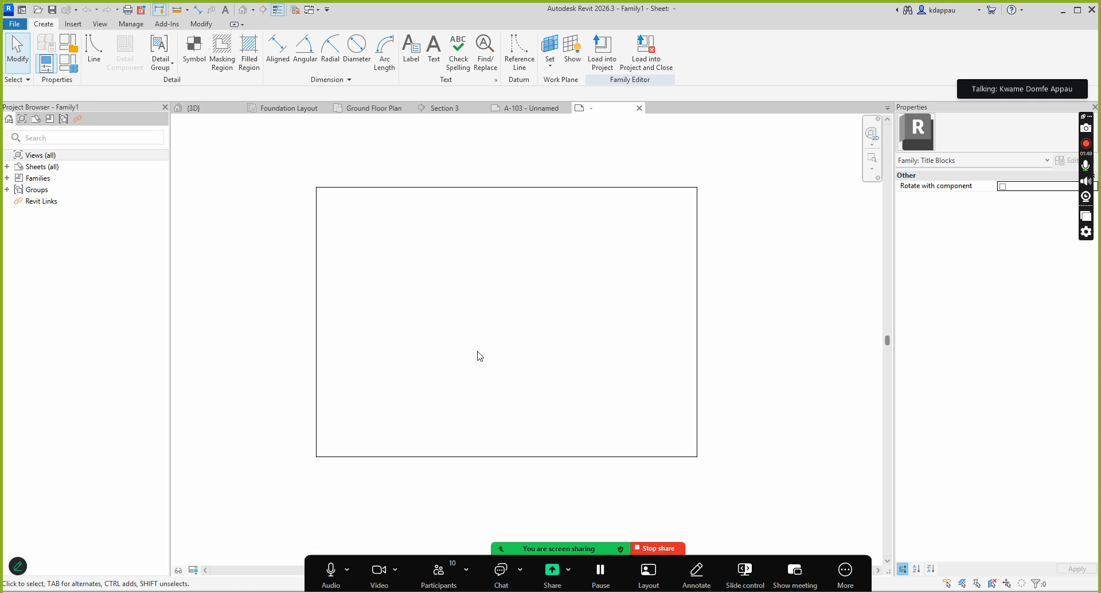
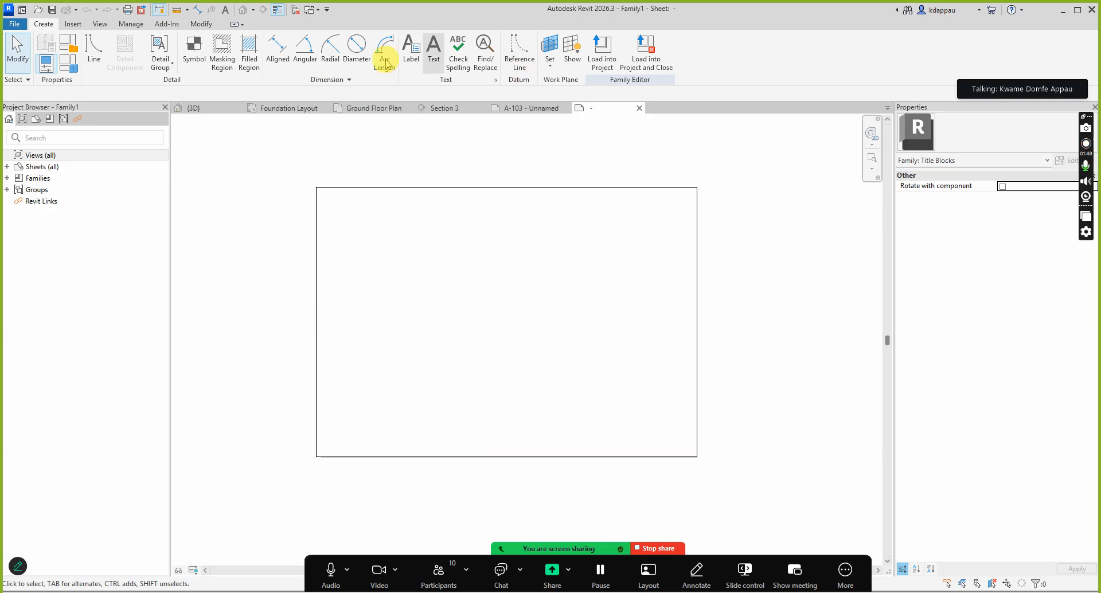
{"action": "scroll", "coordinate": [430, 324], "scroll_direction": "down", "scroll_amount": 1}
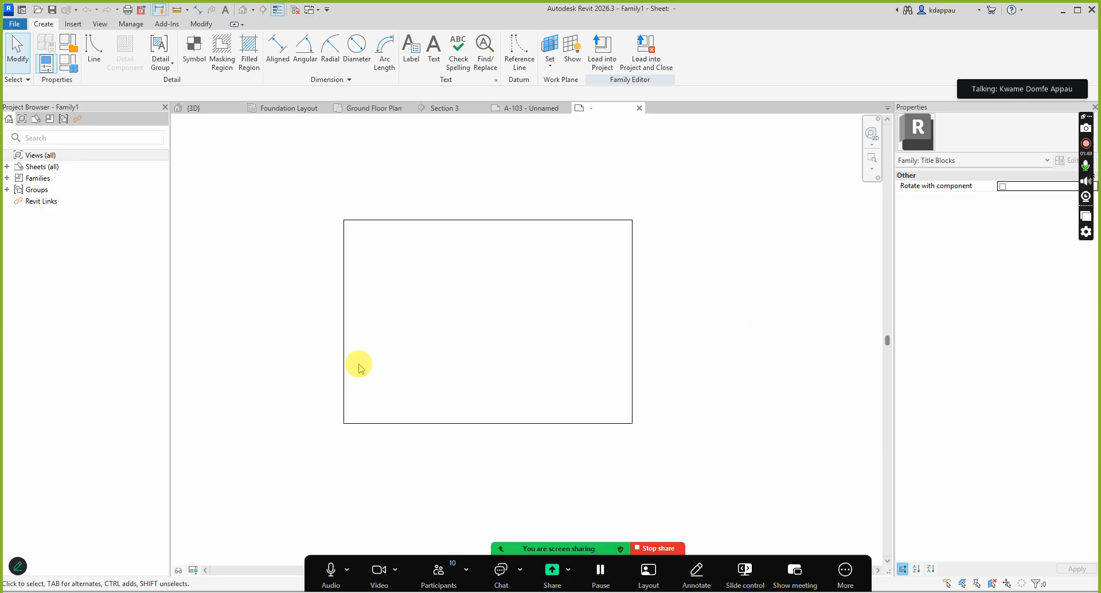
{"action": "scroll", "coordinate": [491, 345], "scroll_direction": "up", "scroll_amount": 1}
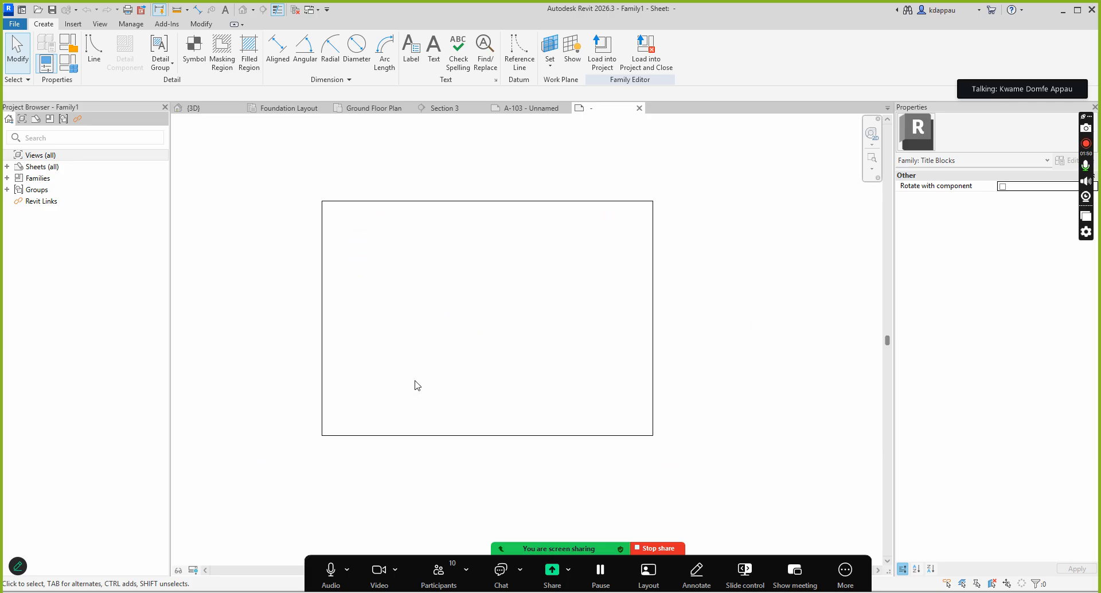
Step: Check the width and height of the sheet outline using its vertical and horizontal edges
{"action": "left_click", "coordinate": [658, 344]}
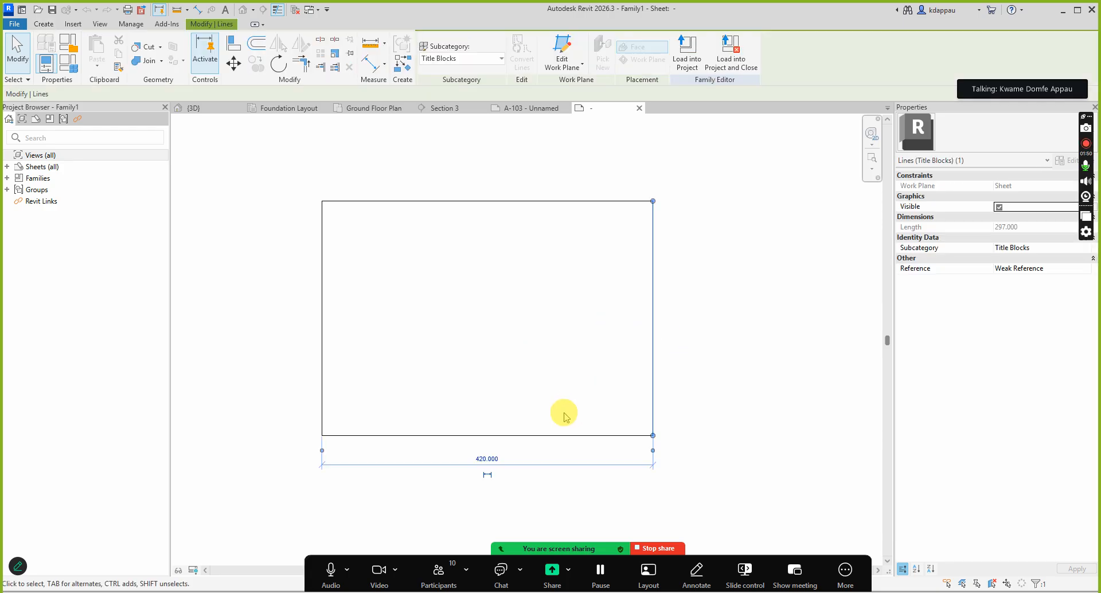
{"action": "left_click", "coordinate": [486, 459]}
{"action": "left_click", "coordinate": [469, 502]}
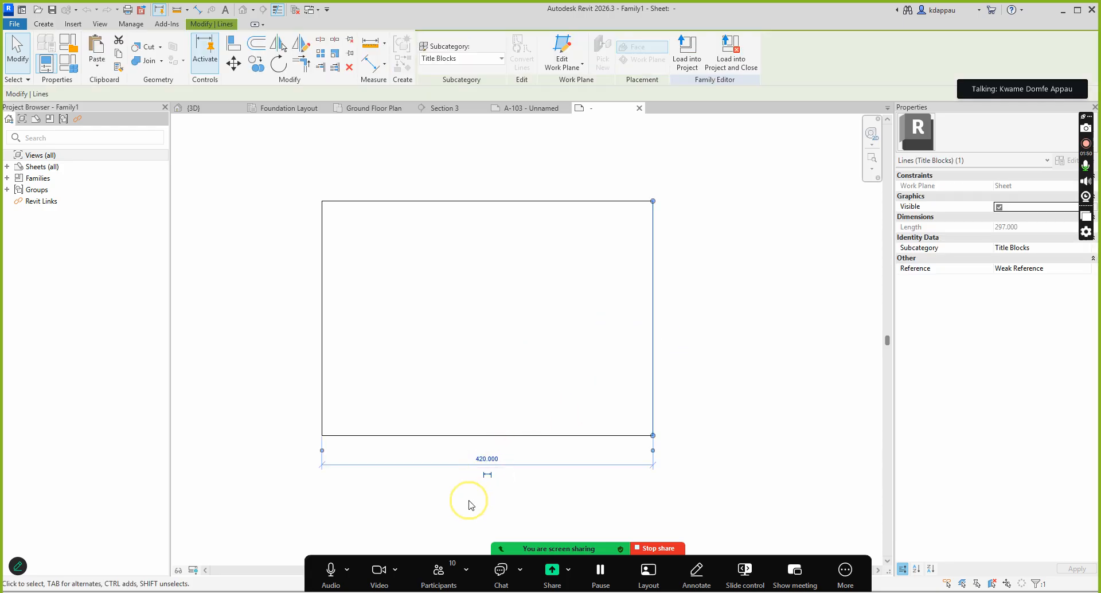
{"action": "left_click", "coordinate": [562, 201]}
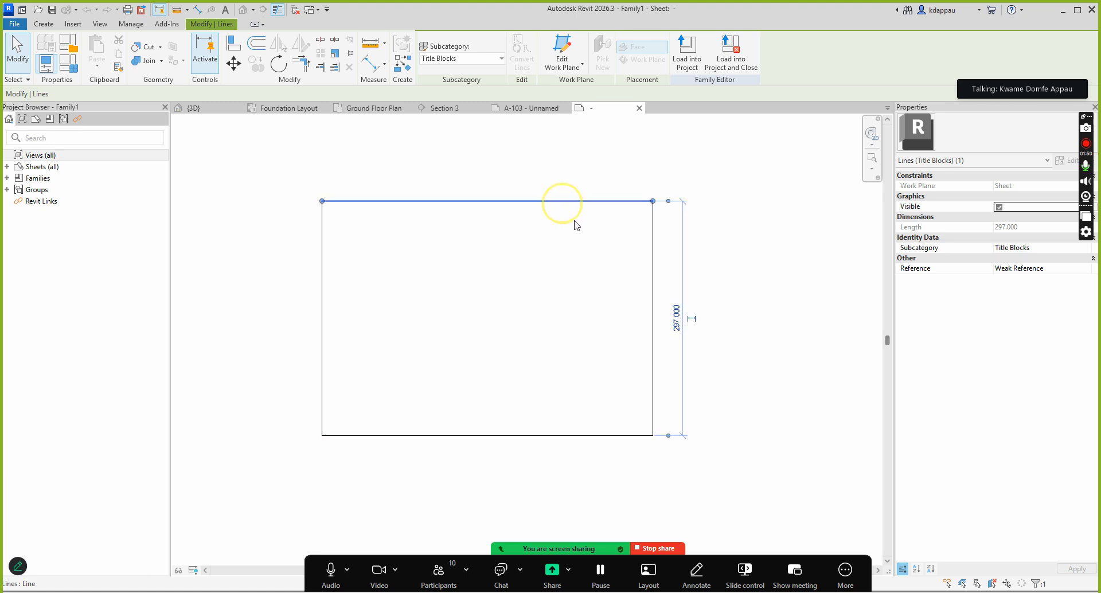
{"action": "left_click", "coordinate": [675, 320]}
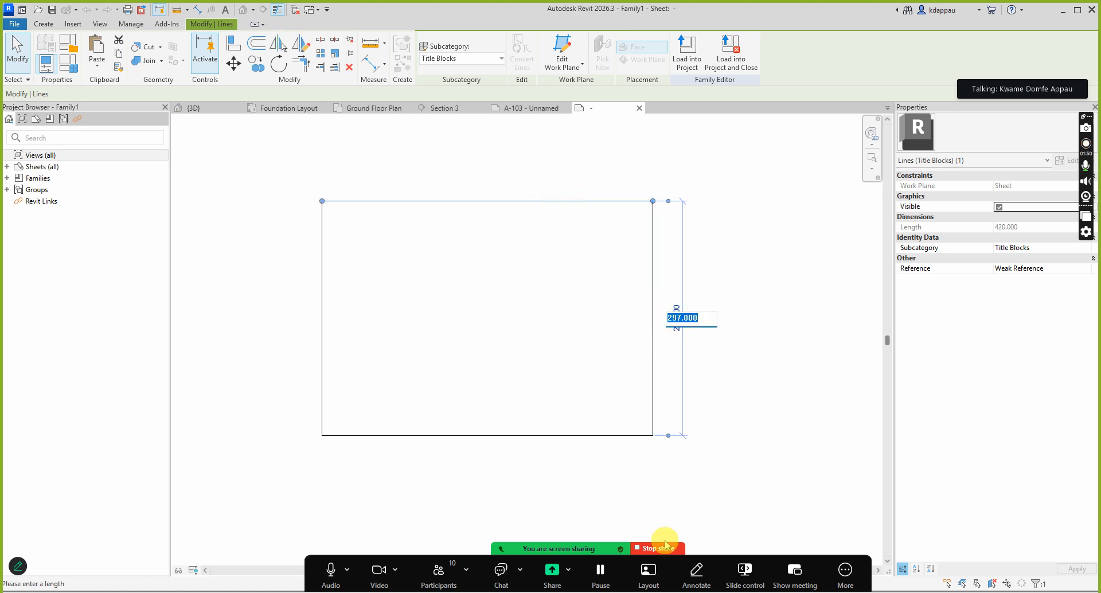
Step: Magnify the screen to 200%, re-examine the outline's dimensions up close, and restore the normal 100% display
{"action": "key", "text": "super+plus"}
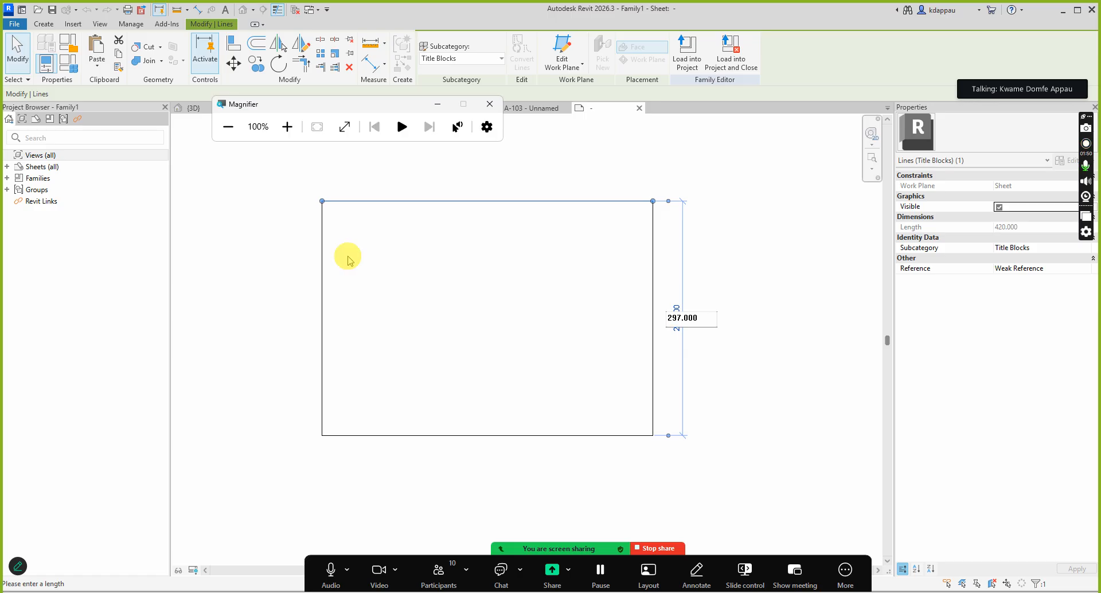
{"action": "left_click", "coordinate": [287, 127]}
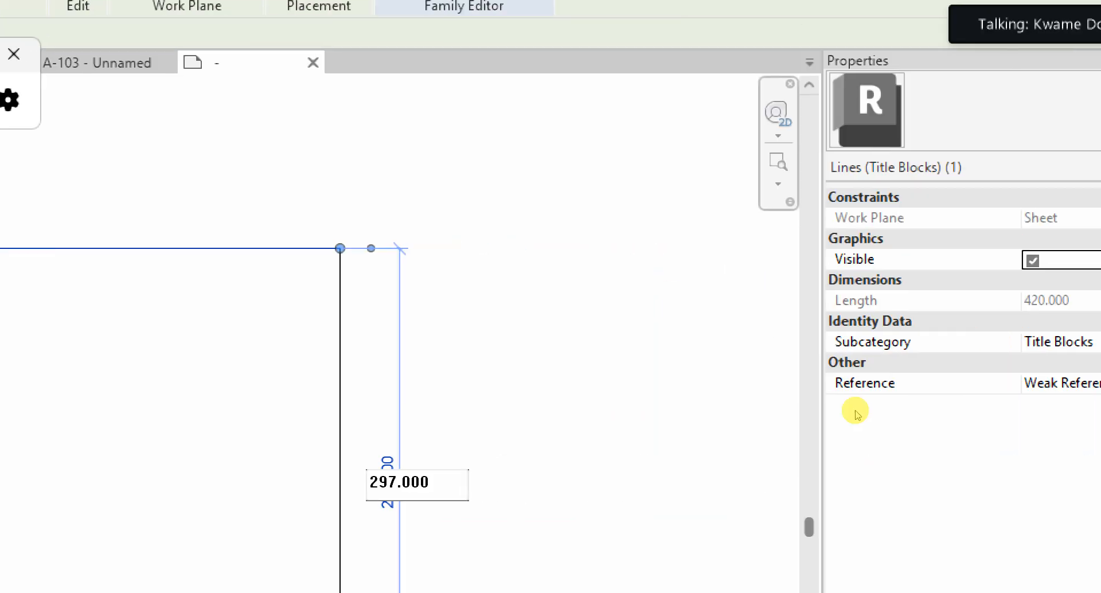
{"action": "left_click", "coordinate": [747, 357]}
{"action": "scroll", "coordinate": [747, 357], "scroll_direction": "down", "scroll_amount": 8}
{"action": "scroll", "coordinate": [628, 392], "scroll_direction": "up", "scroll_amount": 3}
{"action": "left_click", "coordinate": [632, 329]}
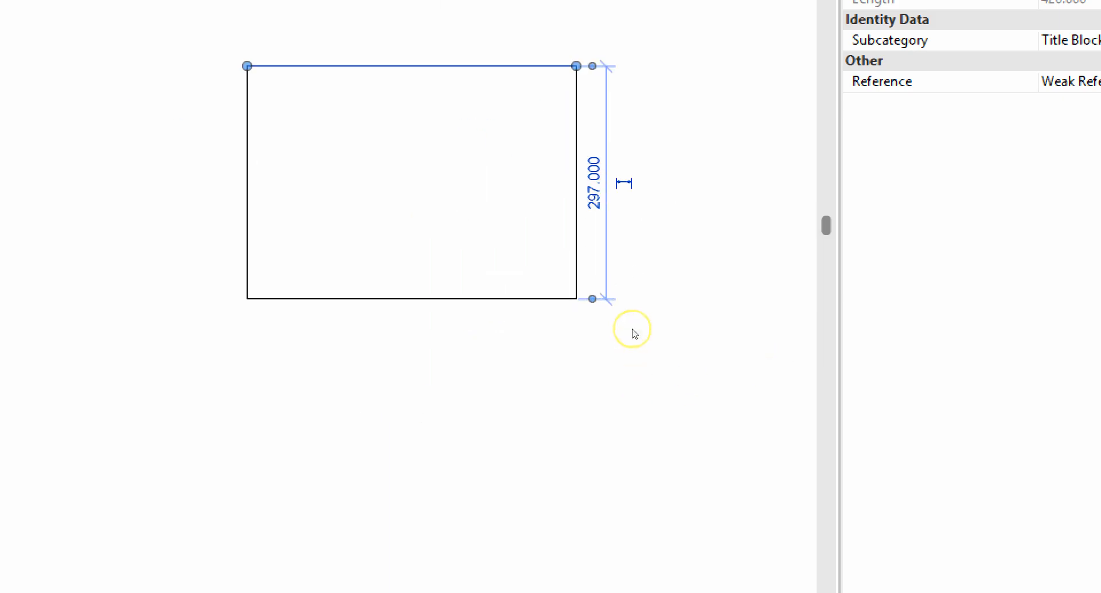
{"action": "left_click", "coordinate": [598, 326]}
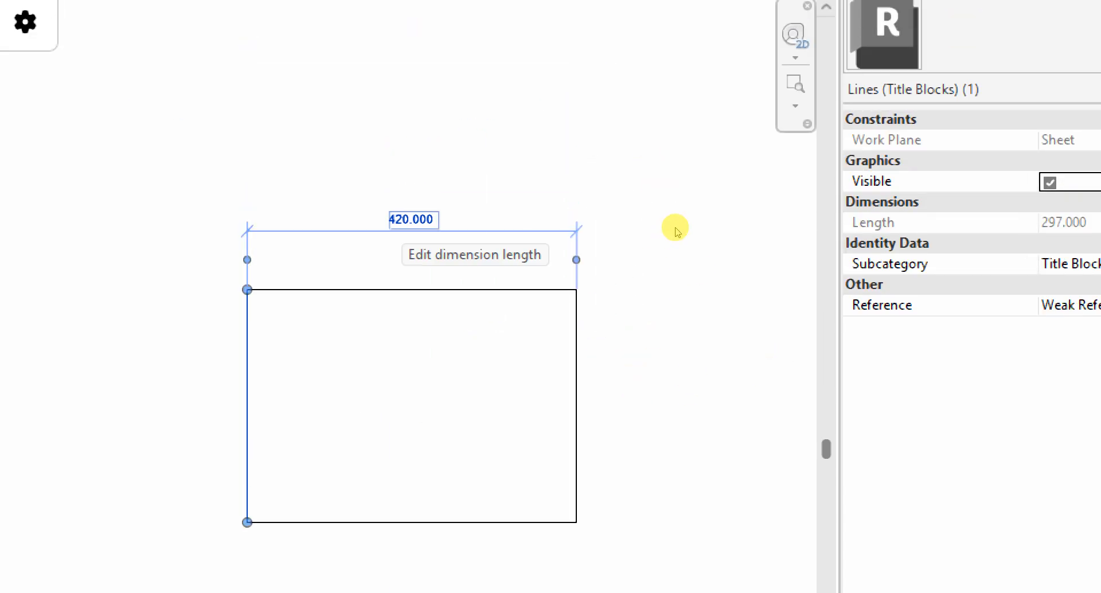
{"action": "left_click", "coordinate": [587, 344]}
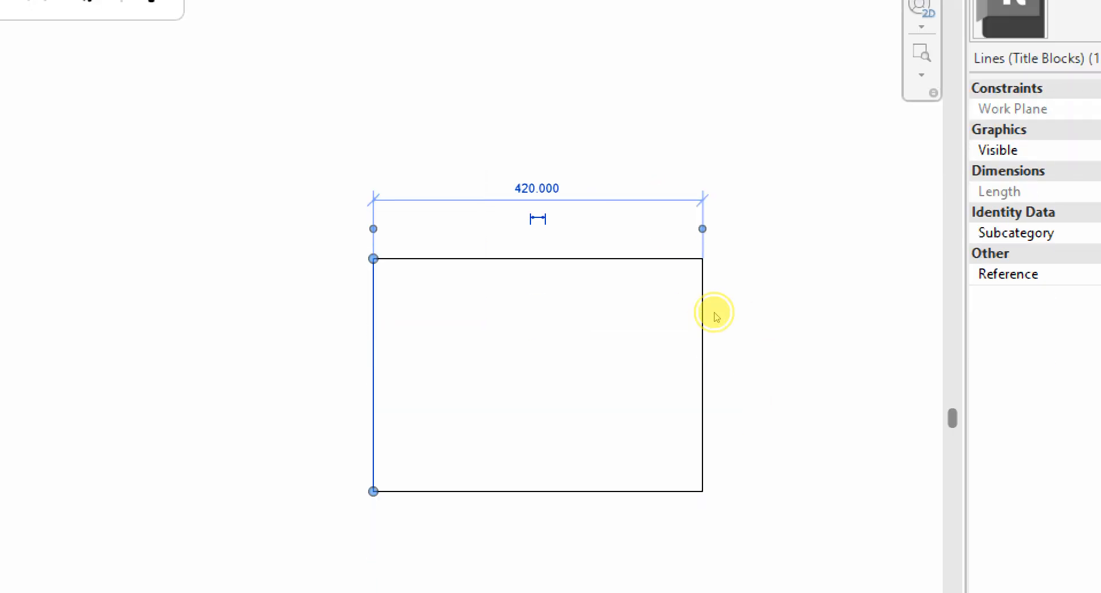
{"action": "left_click", "coordinate": [683, 312]}
{"action": "scroll", "coordinate": [597, 280], "scroll_direction": "down", "scroll_amount": 2}
{"action": "scroll", "coordinate": [664, 316], "scroll_direction": "up", "scroll_amount": 3}
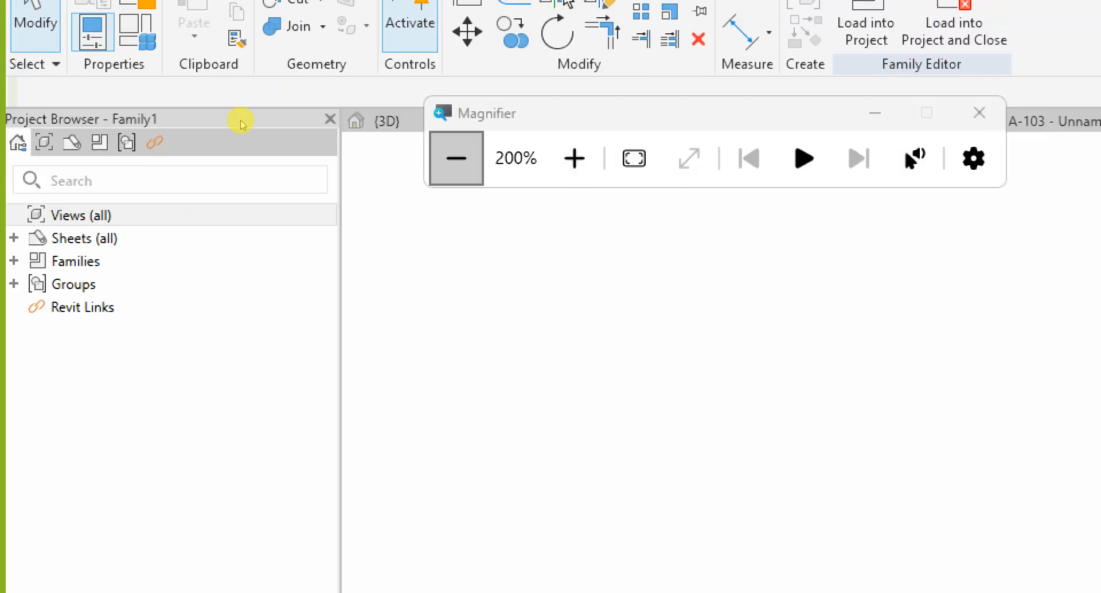
{"action": "left_click", "coordinate": [237, 122]}
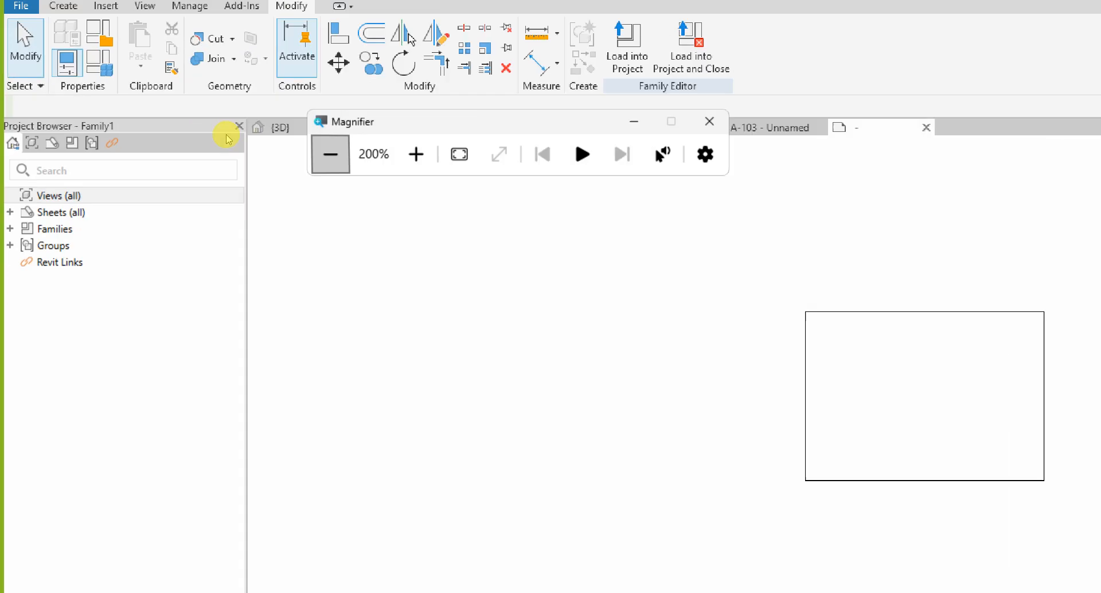
{"action": "scroll", "coordinate": [774, 264], "scroll_direction": "up", "scroll_amount": 4}
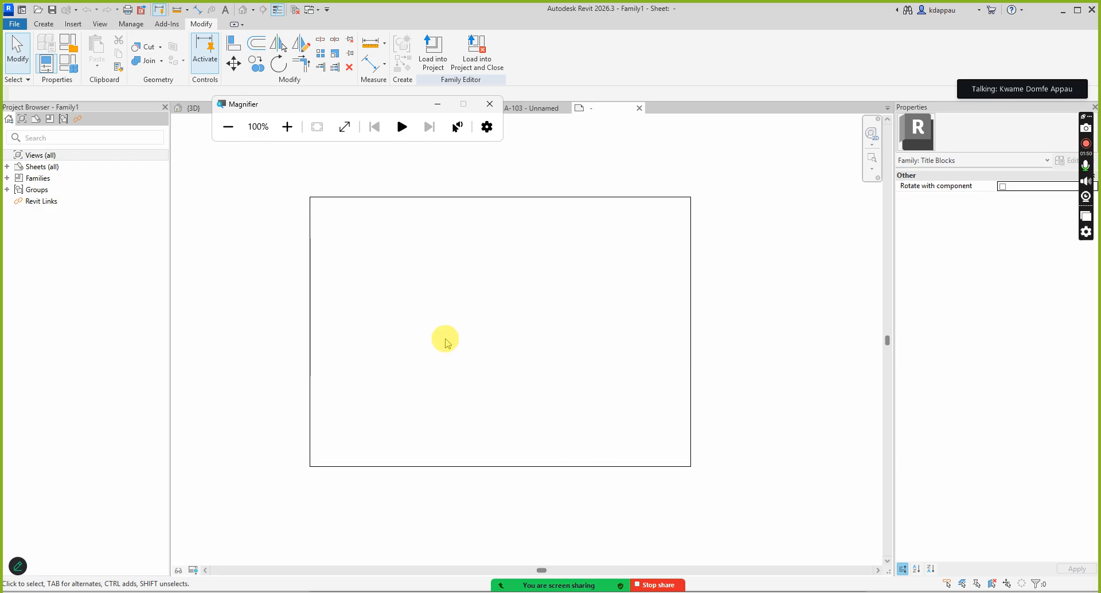
{"action": "left_click", "coordinate": [386, 285]}
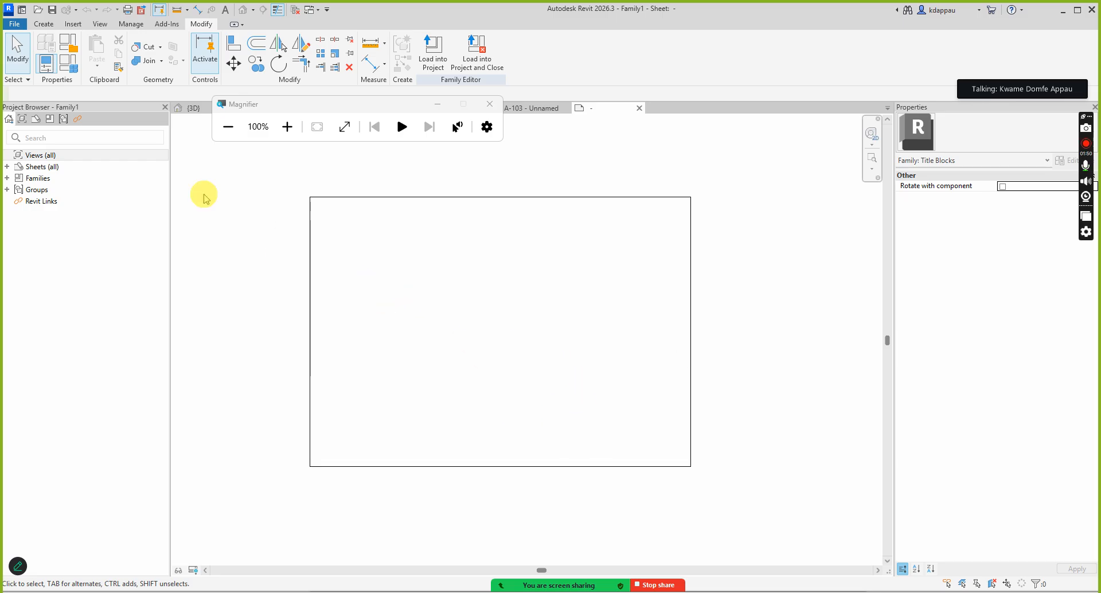
Step: Draw border lines from the picked outline edges, offset inward 7.5 from the right, top and bottom edges and 15 from the left edge
{"action": "left_click", "coordinate": [43, 26]}
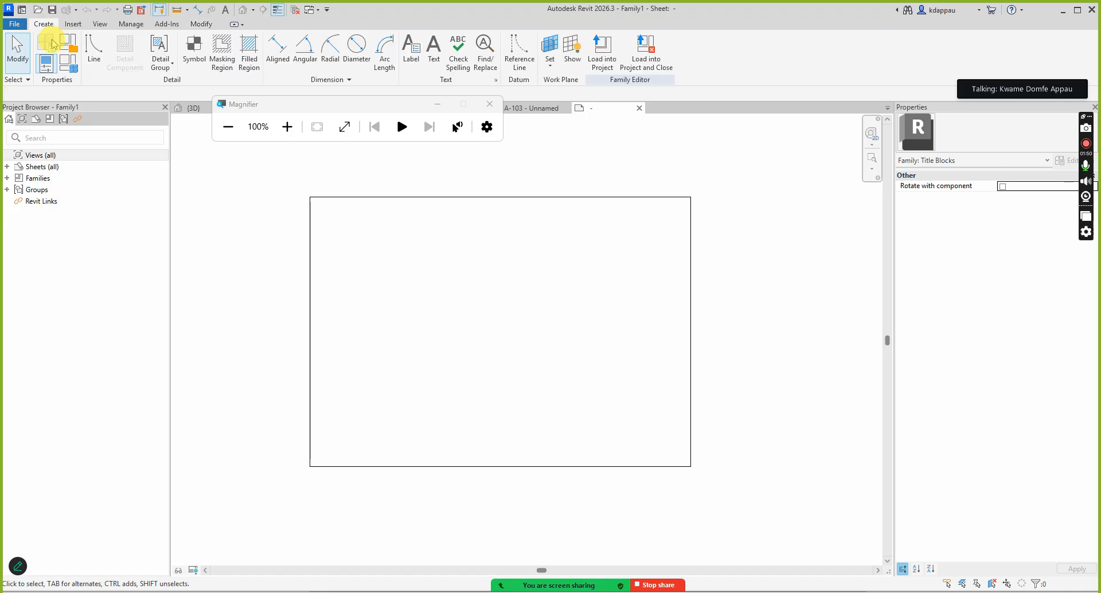
{"action": "left_click", "coordinate": [92, 52]}
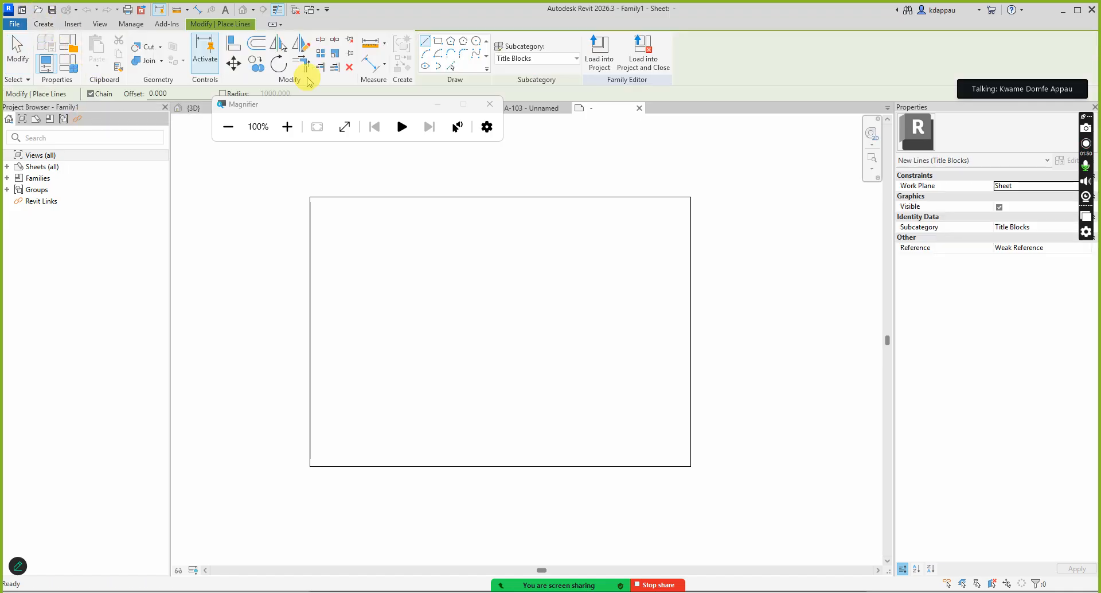
{"action": "left_click", "coordinate": [424, 43]}
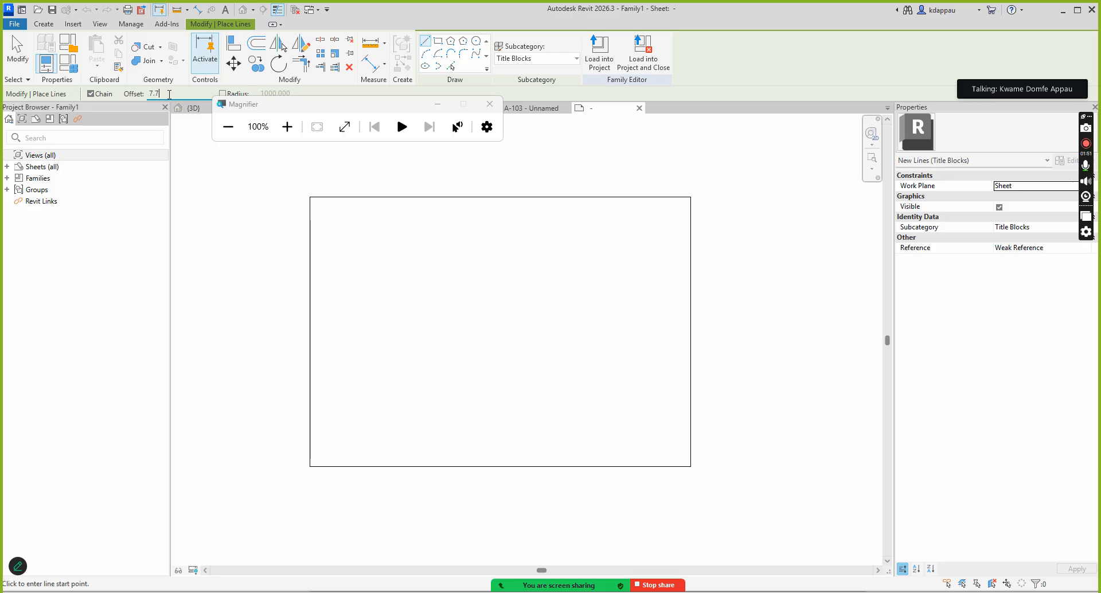
{"action": "type", "text": "500"}
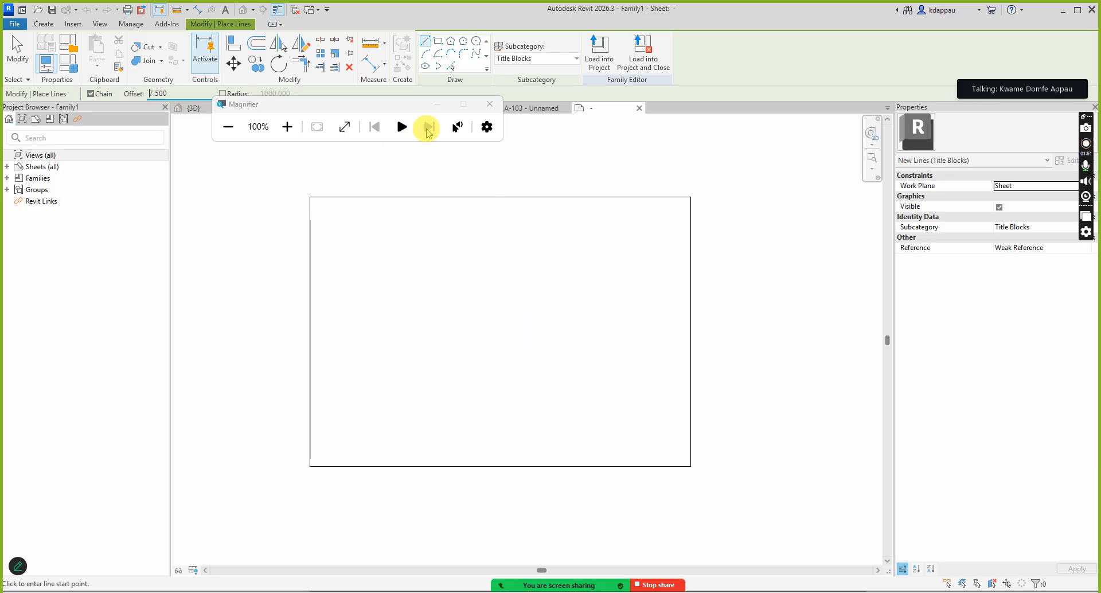
{"action": "left_click", "coordinate": [451, 67]}
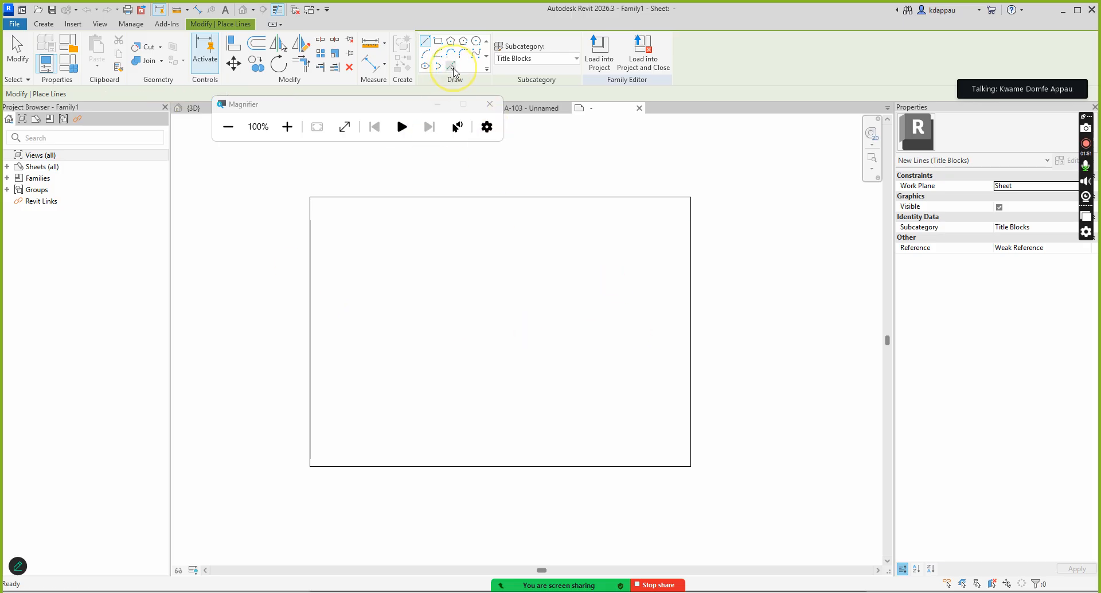
{"action": "left_click", "coordinate": [686, 309]}
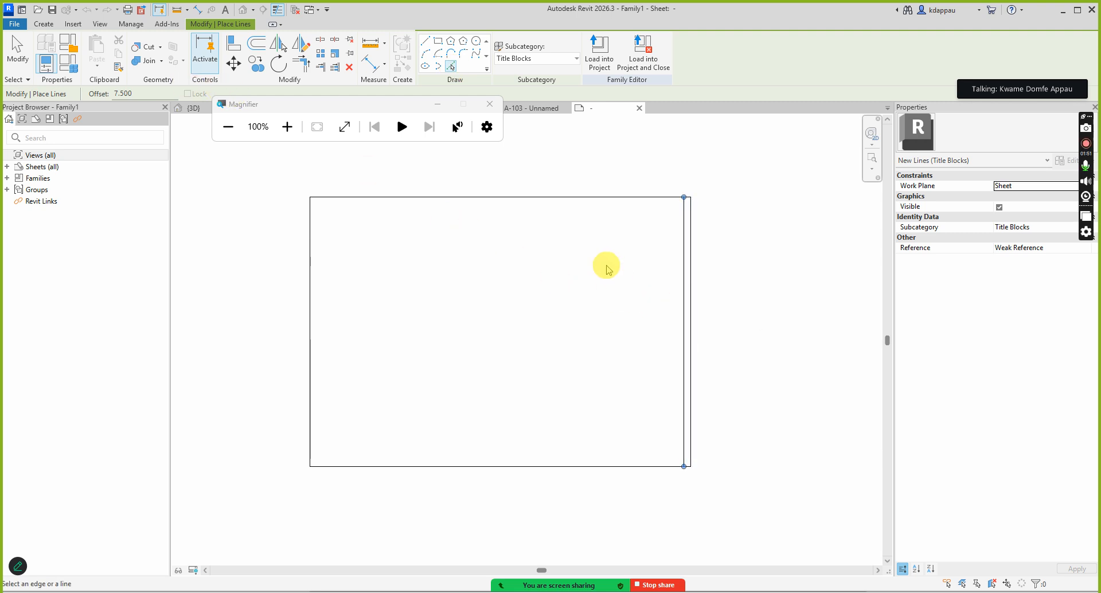
{"action": "left_click", "coordinate": [565, 200]}
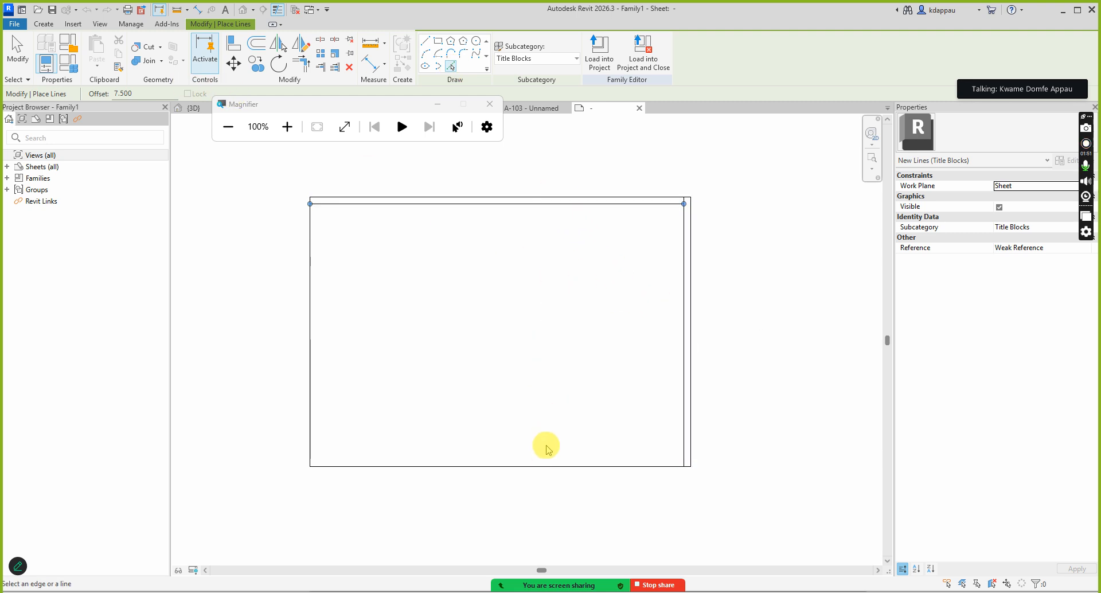
{"action": "left_click", "coordinate": [544, 462]}
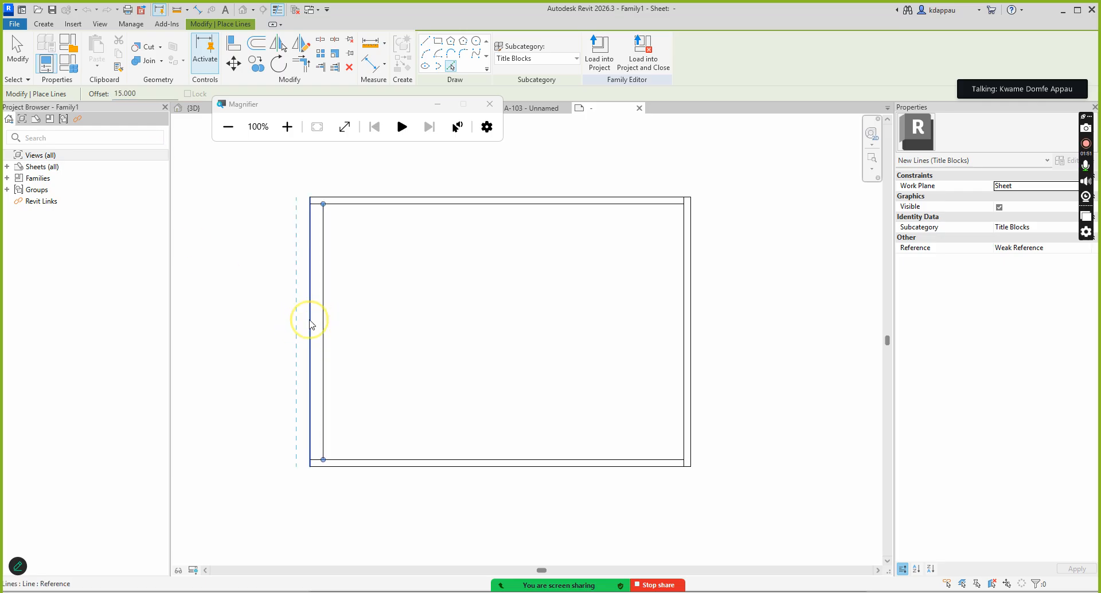
{"action": "right_click", "coordinate": [217, 248]}
{"action": "right_click", "coordinate": [246, 245]}
{"action": "right_click", "coordinate": [245, 245]}
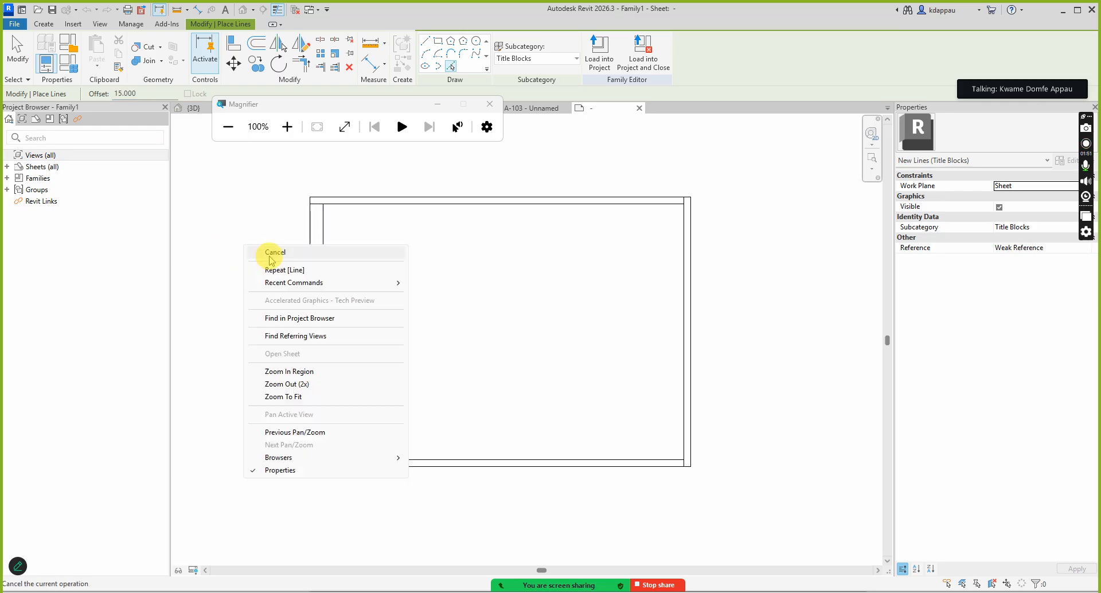
{"action": "left_click", "coordinate": [272, 253]}
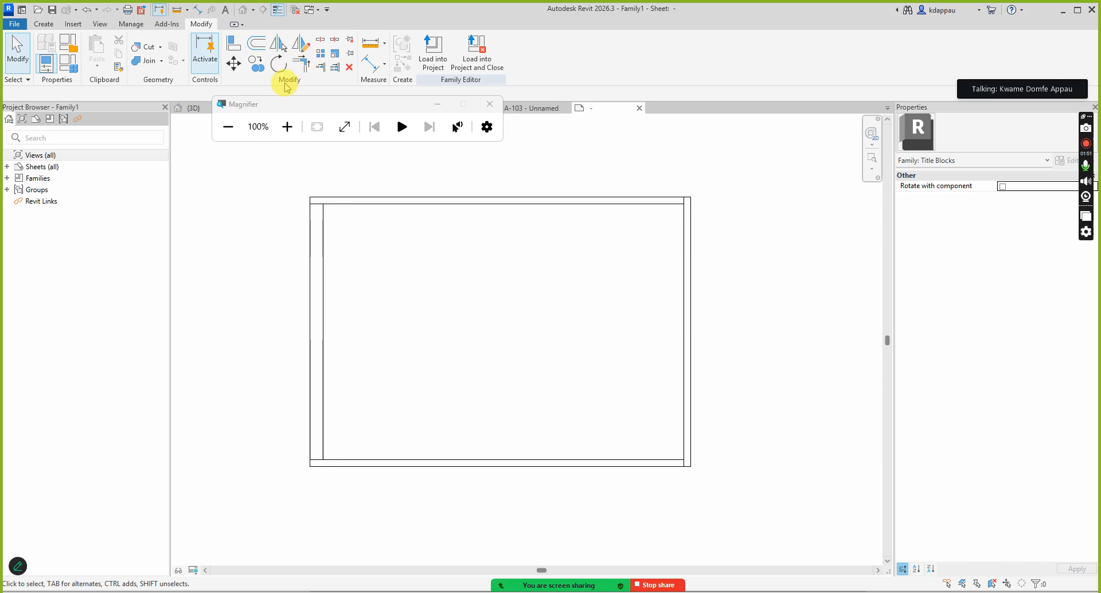
Step: Trim the offset border lines to one another so they form closed corners at all four corners of the inner rectangle
{"action": "left_click", "coordinate": [302, 64]}
{"action": "scroll", "coordinate": [325, 231], "scroll_direction": "up", "scroll_amount": 3}
{"action": "scroll", "coordinate": [322, 233], "scroll_direction": "down", "scroll_amount": 3}
{"action": "scroll", "coordinate": [642, 230], "scroll_direction": "up", "scroll_amount": 3}
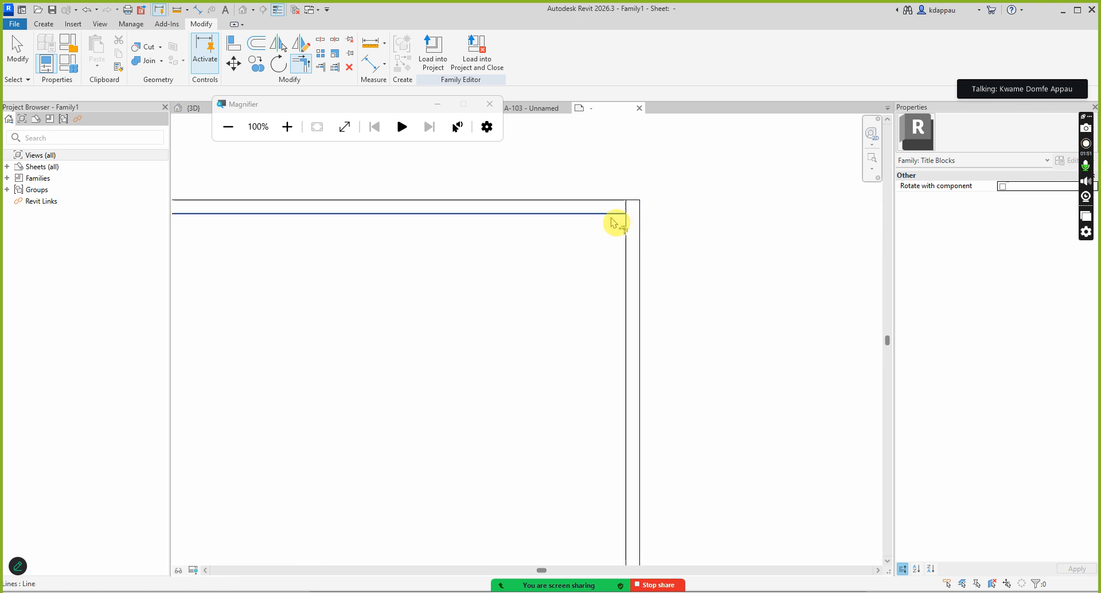
{"action": "scroll", "coordinate": [629, 183], "scroll_direction": "down", "scroll_amount": 2}
{"action": "scroll", "coordinate": [597, 450], "scroll_direction": "up", "scroll_amount": 3}
{"action": "left_click", "coordinate": [632, 458]}
{"action": "left_click", "coordinate": [660, 450]}
{"action": "scroll", "coordinate": [637, 422], "scroll_direction": "down", "scroll_amount": 3}
{"action": "scroll", "coordinate": [459, 436], "scroll_direction": "up", "scroll_amount": 3}
{"action": "left_click", "coordinate": [411, 419]}
{"action": "left_click", "coordinate": [375, 402]}
{"action": "right_click", "coordinate": [443, 344]}
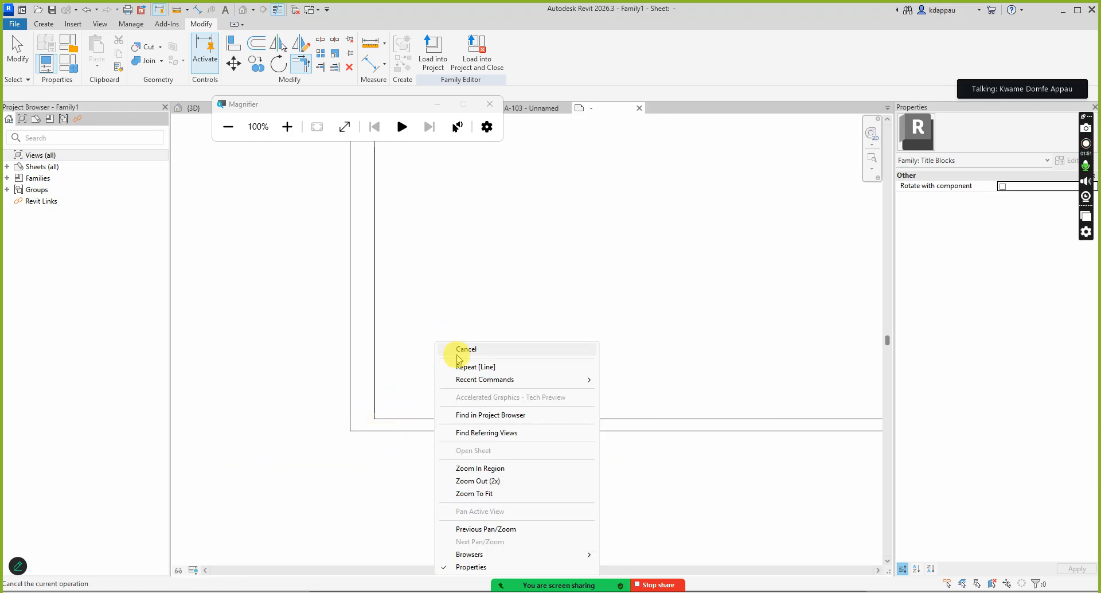
{"action": "left_click", "coordinate": [453, 349]}
{"action": "scroll", "coordinate": [438, 378], "scroll_direction": "down", "scroll_amount": 3}
{"action": "scroll", "coordinate": [437, 376], "scroll_direction": "down", "scroll_amount": 4}
{"action": "scroll", "coordinate": [508, 328], "scroll_direction": "up", "scroll_amount": 3}
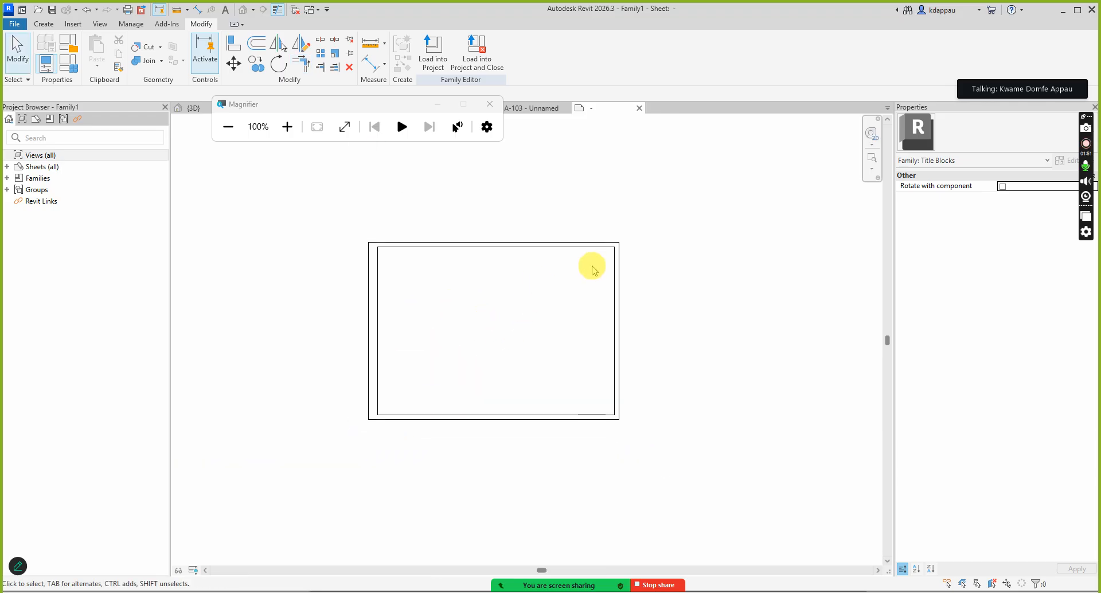
{"action": "scroll", "coordinate": [597, 261], "scroll_direction": "up", "scroll_amount": 3}
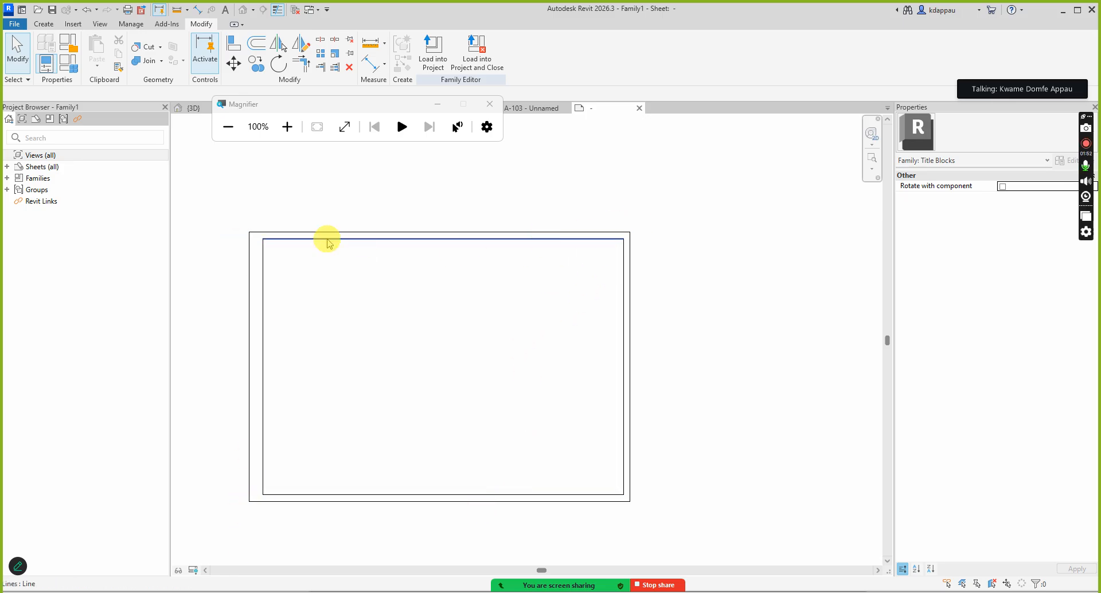
Step: Select the chain of four outer sheet outline lines and change their subcategory to <Invisible lines>
{"action": "key", "text": "Tab"}
{"action": "left_click", "coordinate": [632, 370]}
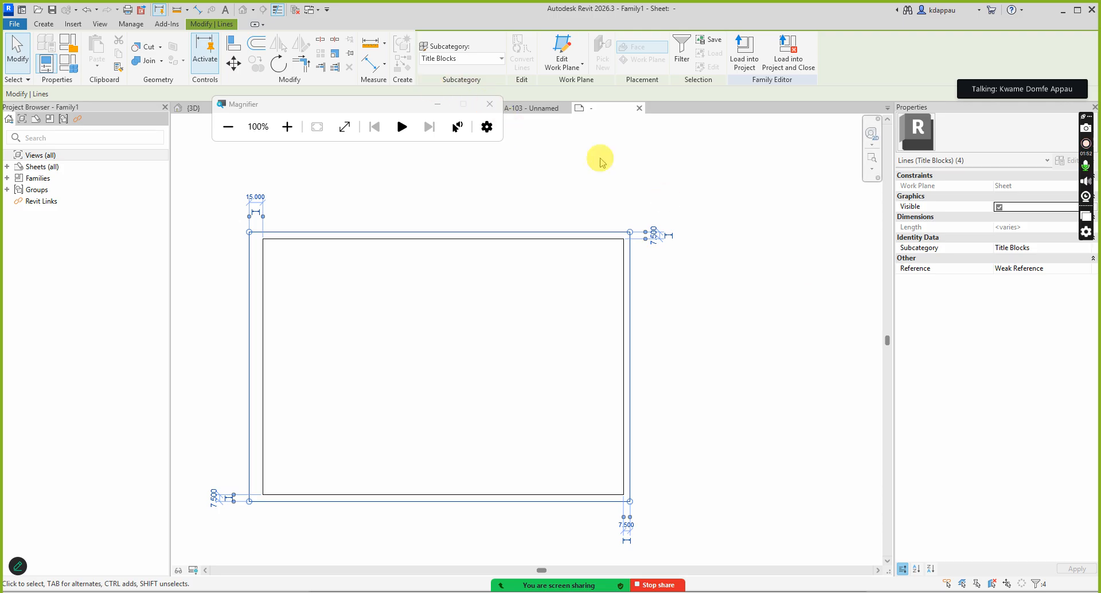
{"action": "left_click", "coordinate": [474, 59]}
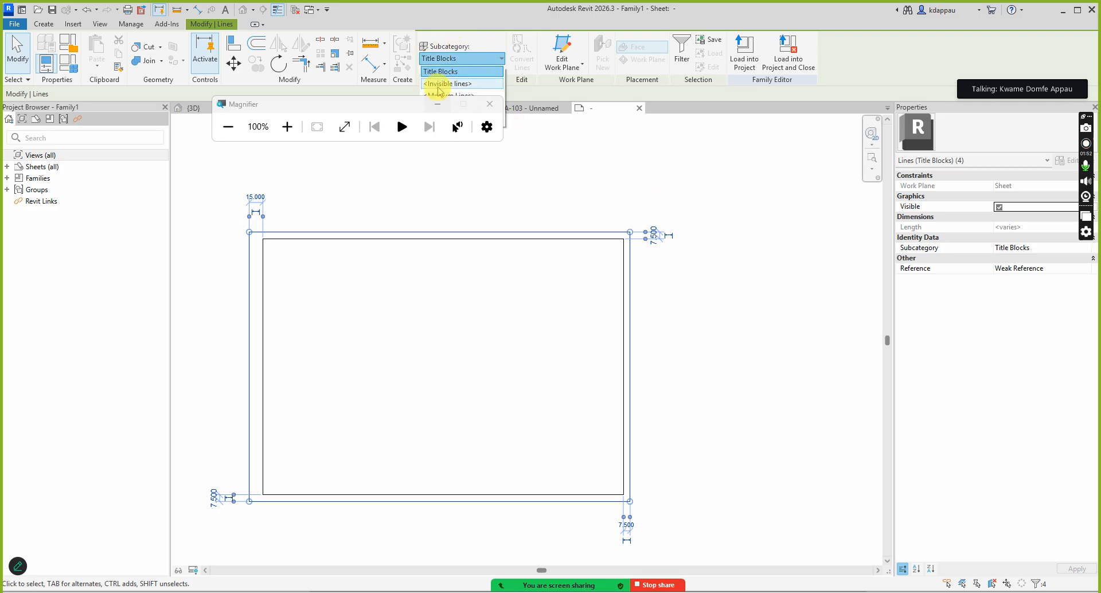
{"action": "left_click", "coordinate": [449, 84]}
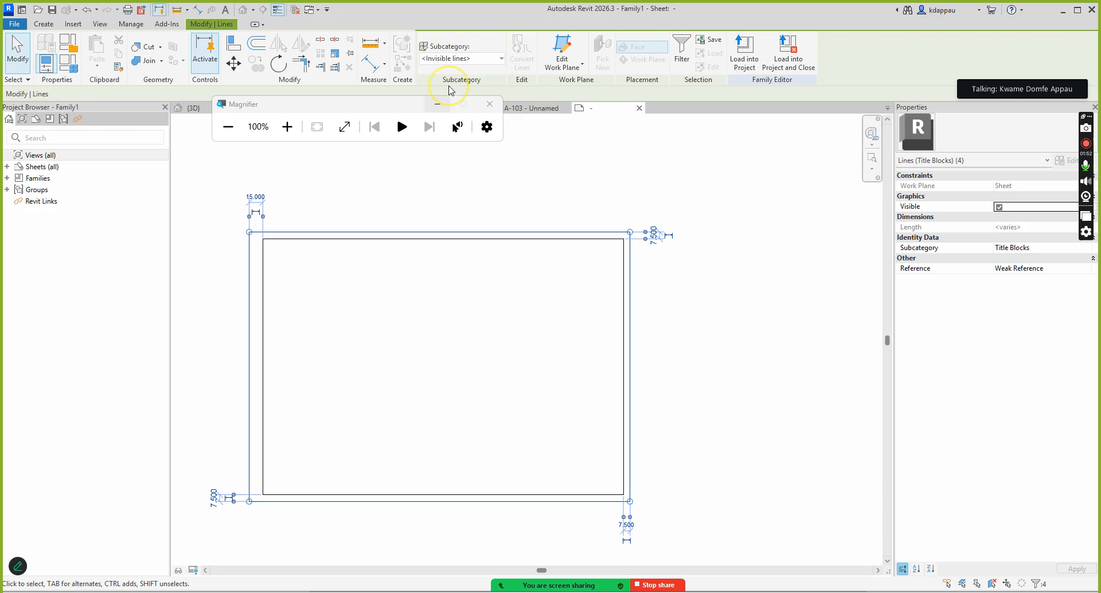
{"action": "left_click", "coordinate": [444, 367]}
{"action": "scroll", "coordinate": [559, 320], "scroll_direction": "down", "scroll_amount": 1}
{"action": "scroll", "coordinate": [583, 264], "scroll_direction": "up", "scroll_amount": 8}
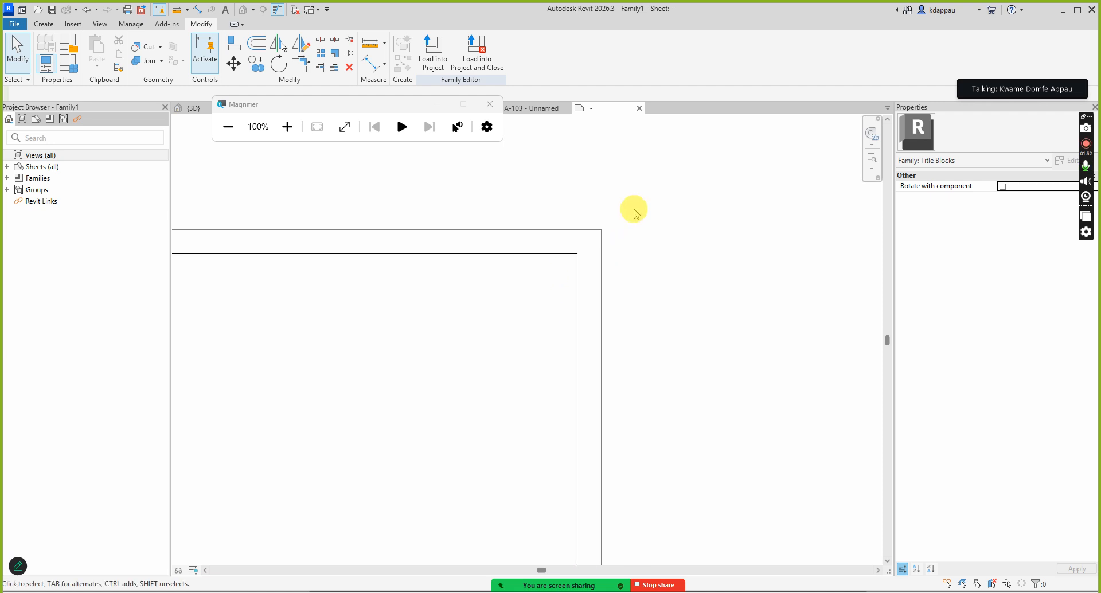
{"action": "scroll", "coordinate": [587, 276], "scroll_direction": "down", "scroll_amount": 7}
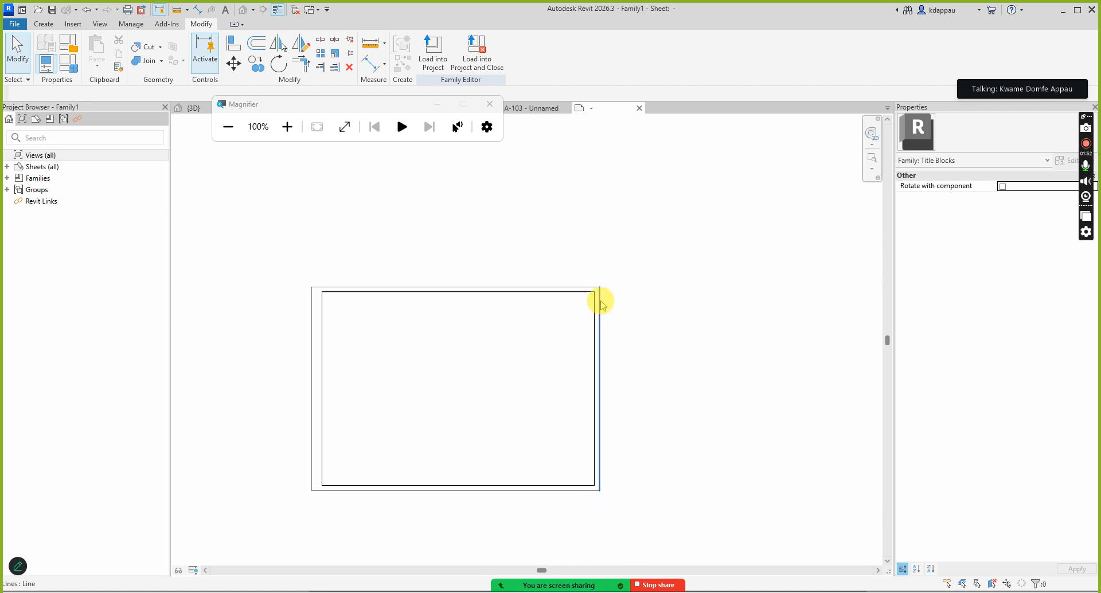
{"action": "scroll", "coordinate": [518, 378], "scroll_direction": "up", "scroll_amount": 2}
{"action": "scroll", "coordinate": [555, 311], "scroll_direction": "down", "scroll_amount": 1}
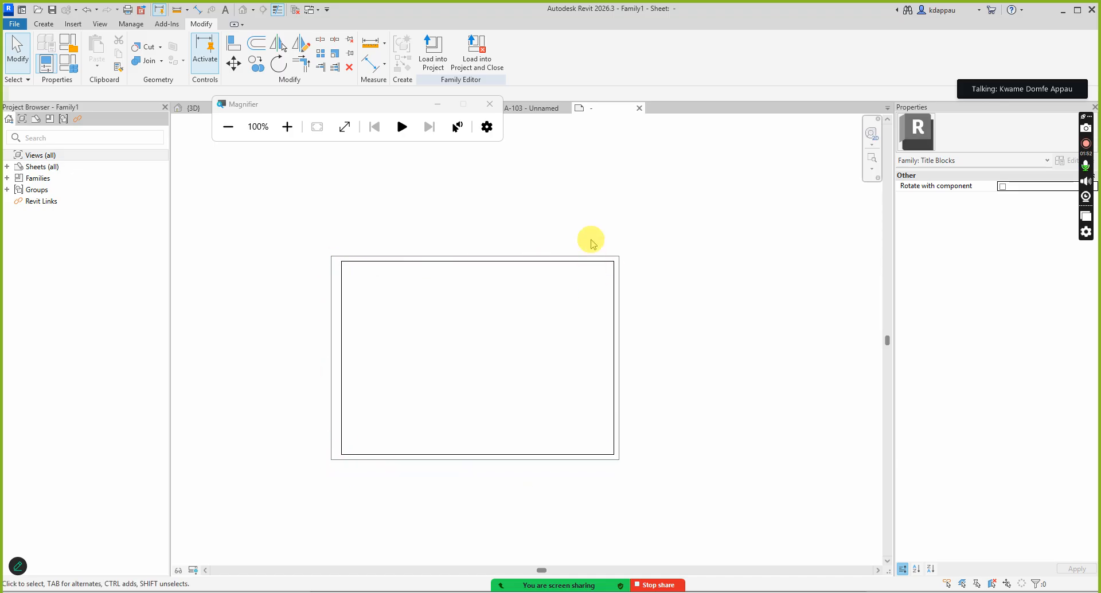
Step: Save the family as A3 Title Block in a new KDA Library folder inside REVIT ESSENTIALS TRAINING
{"action": "left_click", "coordinate": [53, 14]}
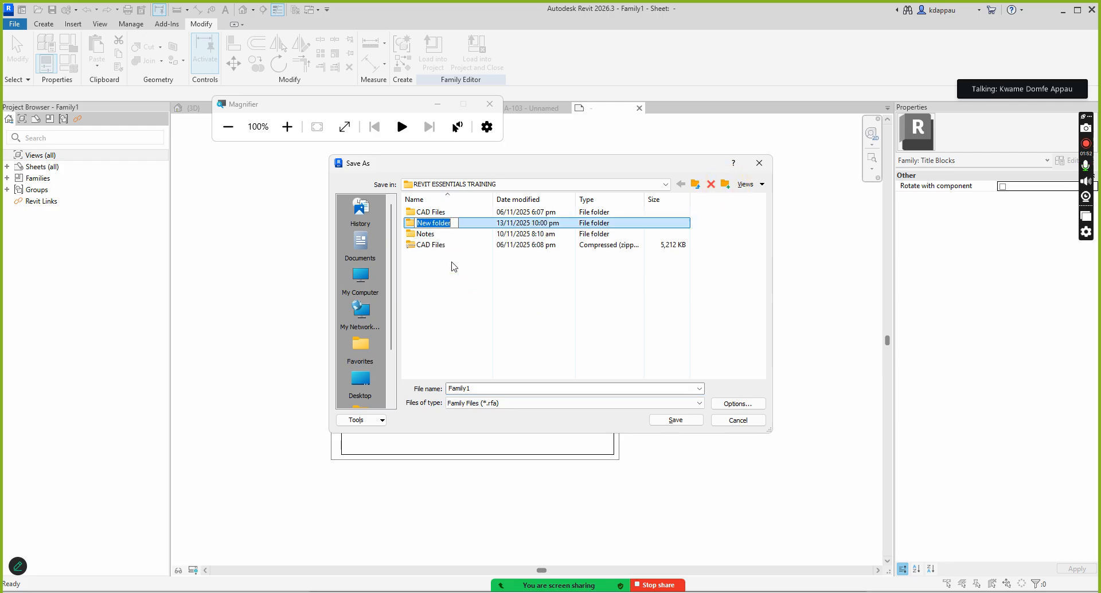
{"action": "type", "text": "DA Library"}
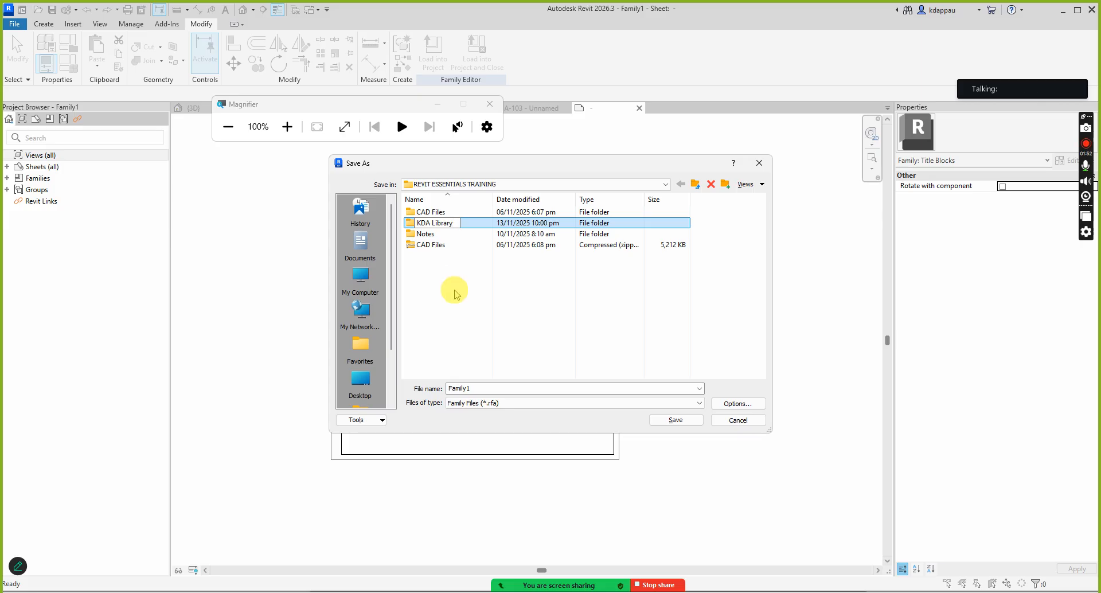
{"action": "left_click", "coordinate": [457, 296]}
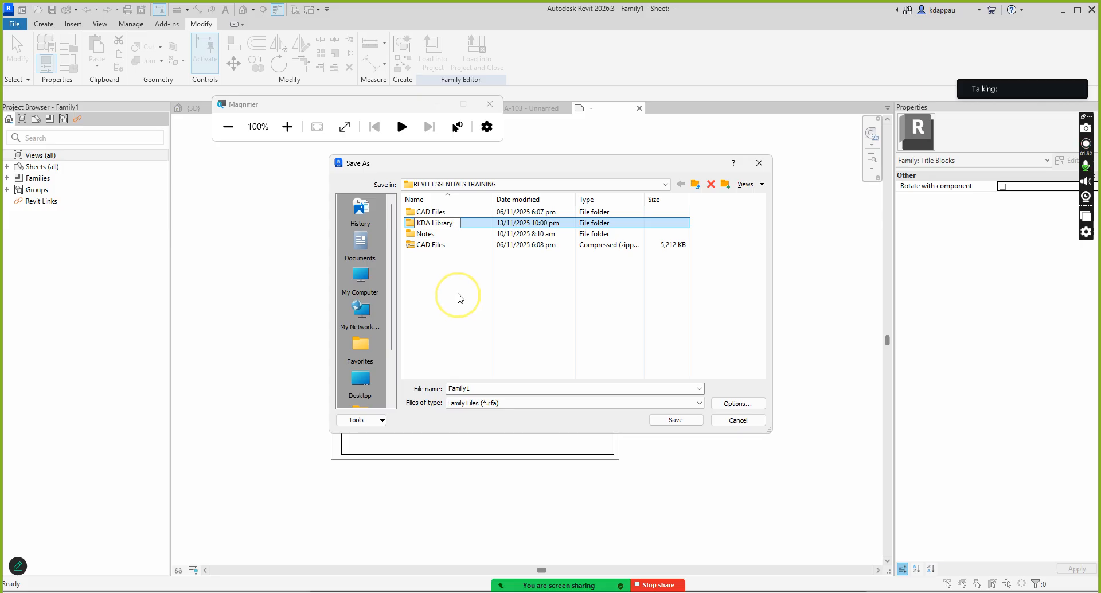
{"action": "double_click", "coordinate": [442, 224]}
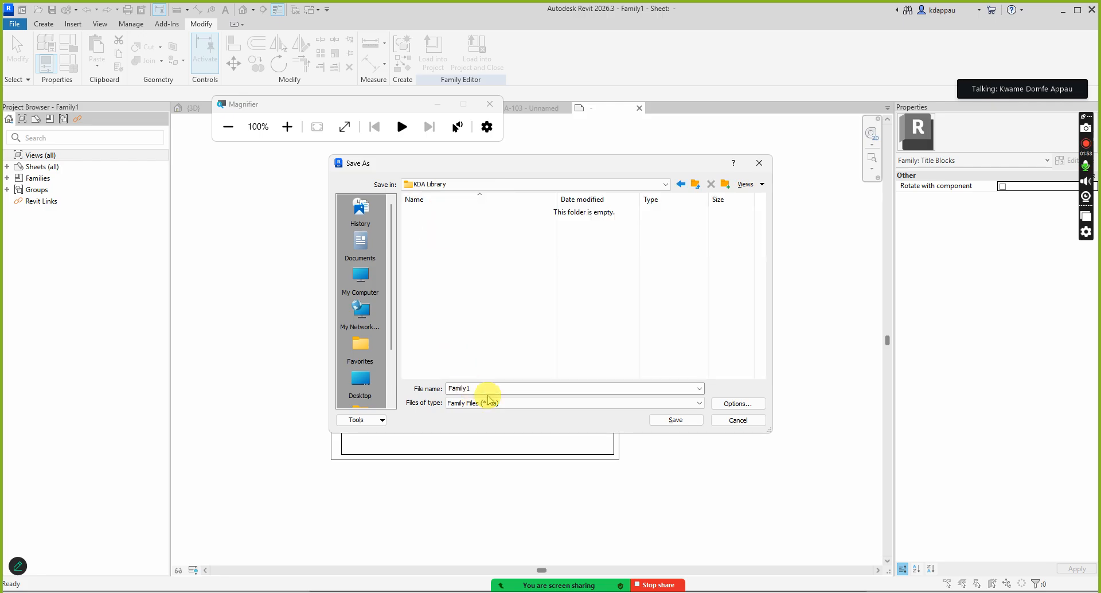
{"action": "double_click", "coordinate": [483, 388]}
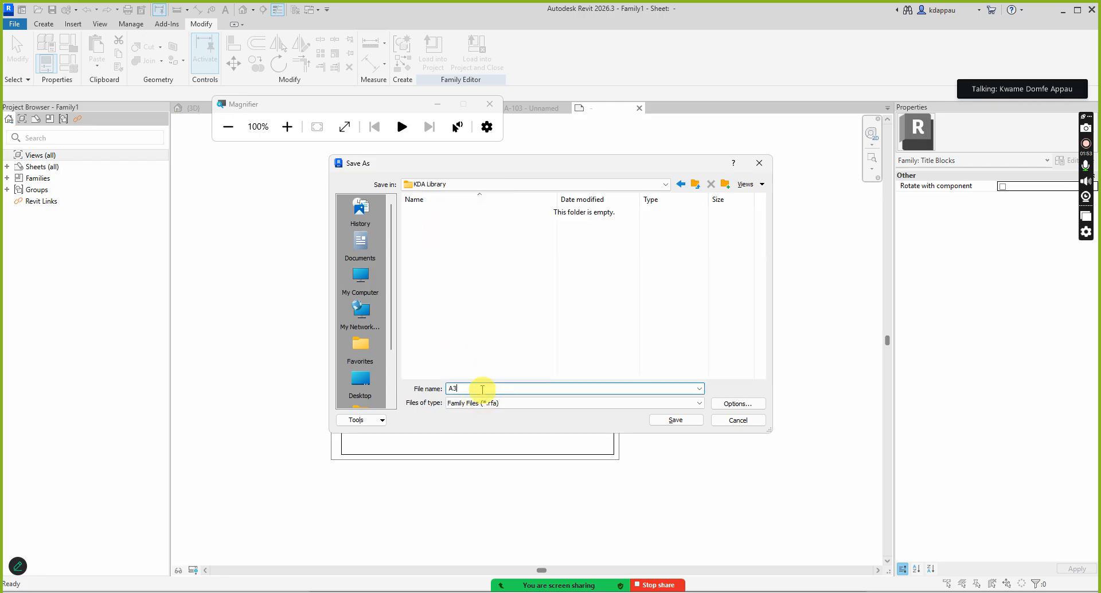
{"action": "type", "text": "A3 Title Block"}
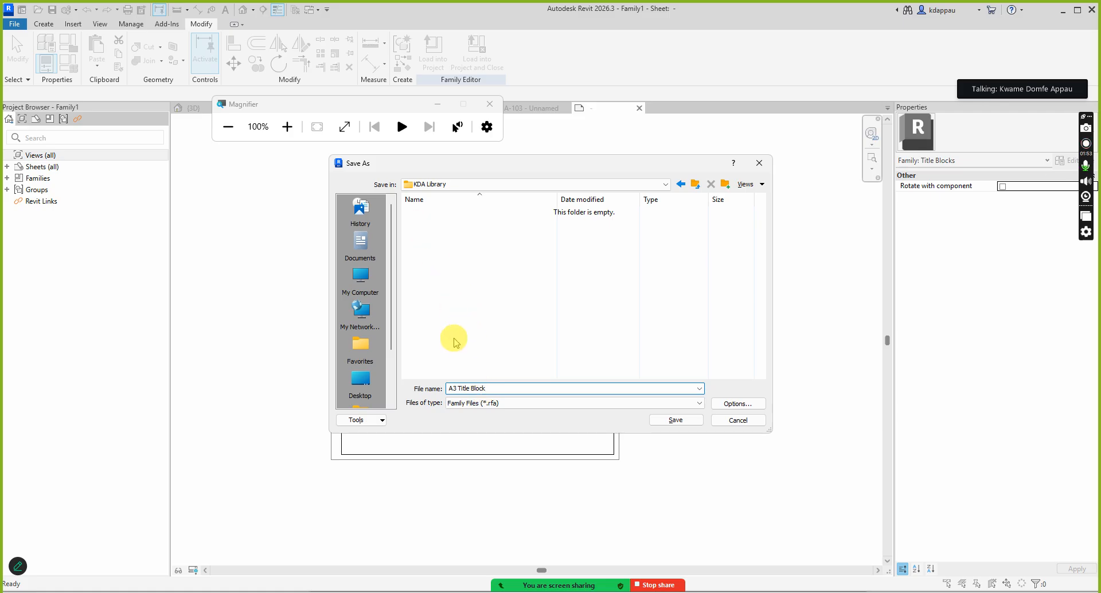
{"action": "left_click", "coordinate": [671, 420]}
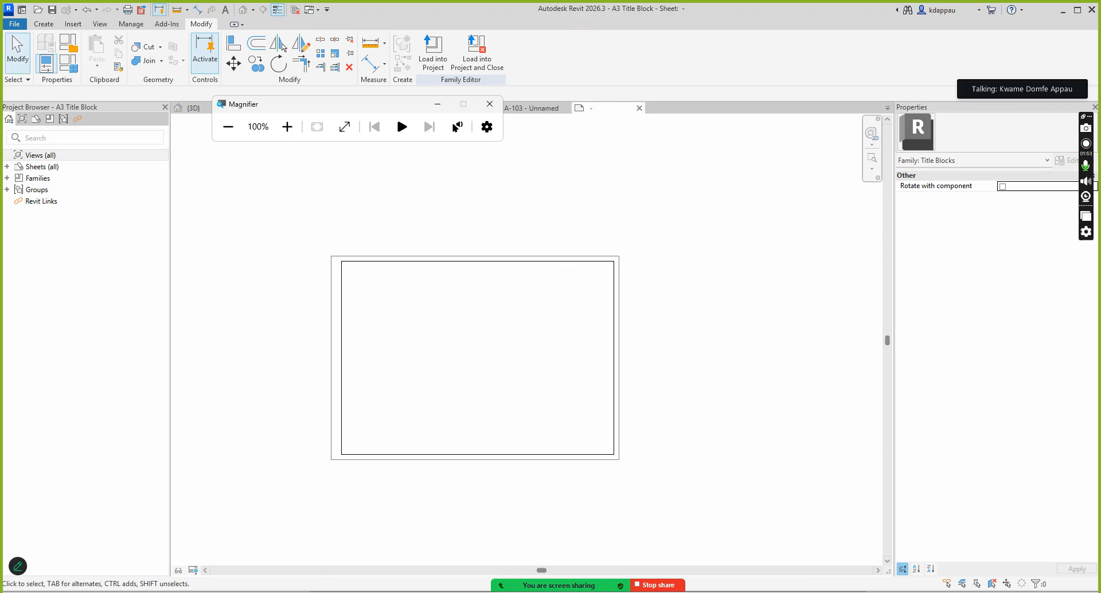
Step: Magnify the screen to 200% to examine the border and invisible outline, and restore the 100% display
{"action": "left_click", "coordinate": [742, 592]}
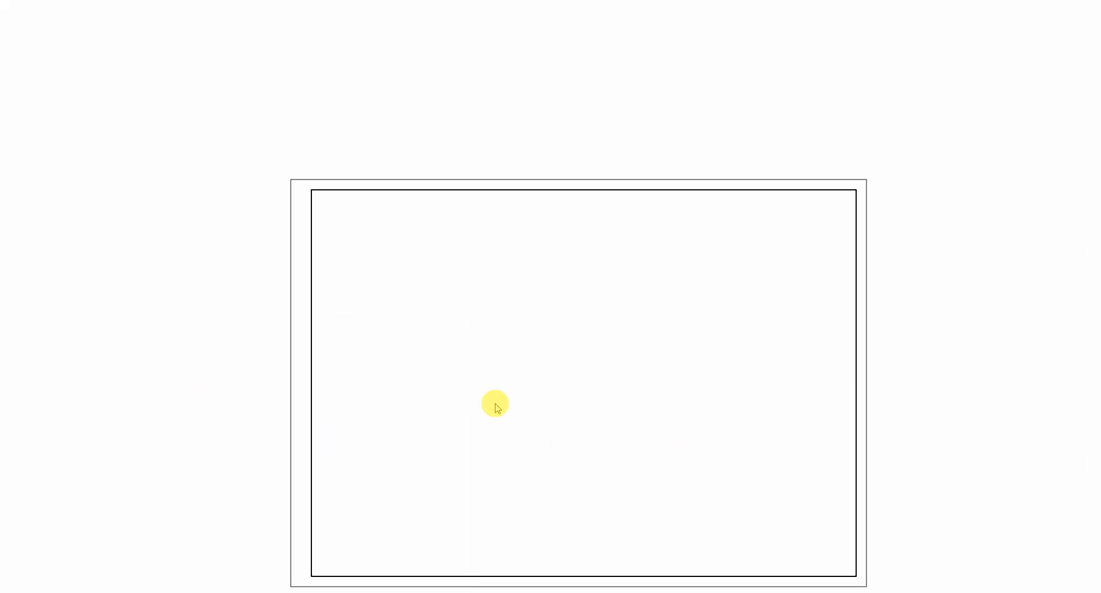
{"action": "scroll", "coordinate": [457, 312], "scroll_direction": "down", "scroll_amount": 3}
{"action": "scroll", "coordinate": [584, 356], "scroll_direction": "up", "scroll_amount": 1}
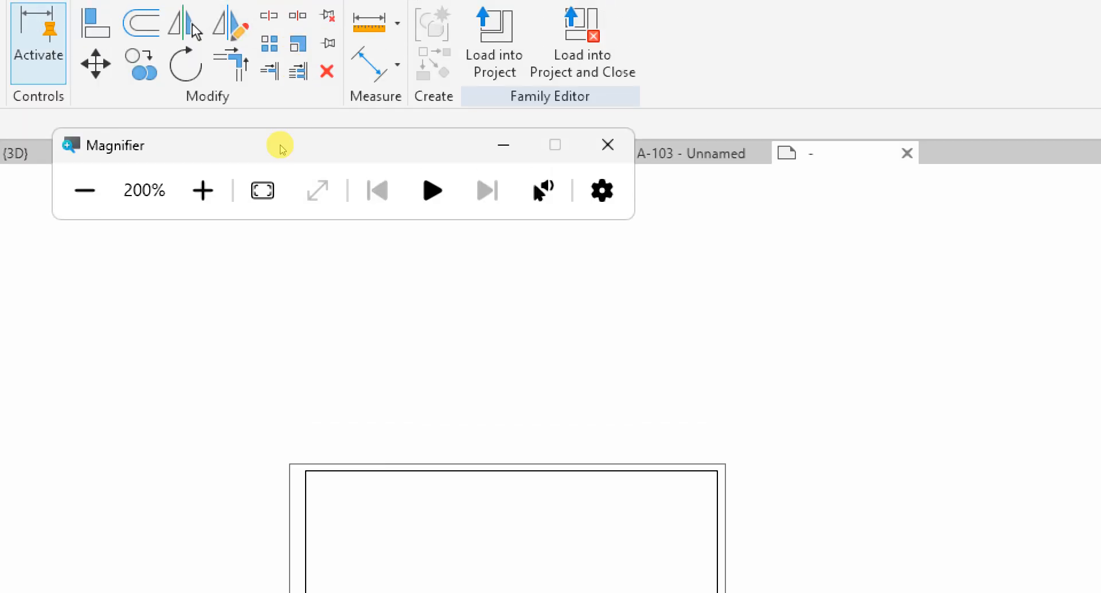
{"action": "key", "text": "super+minus"}
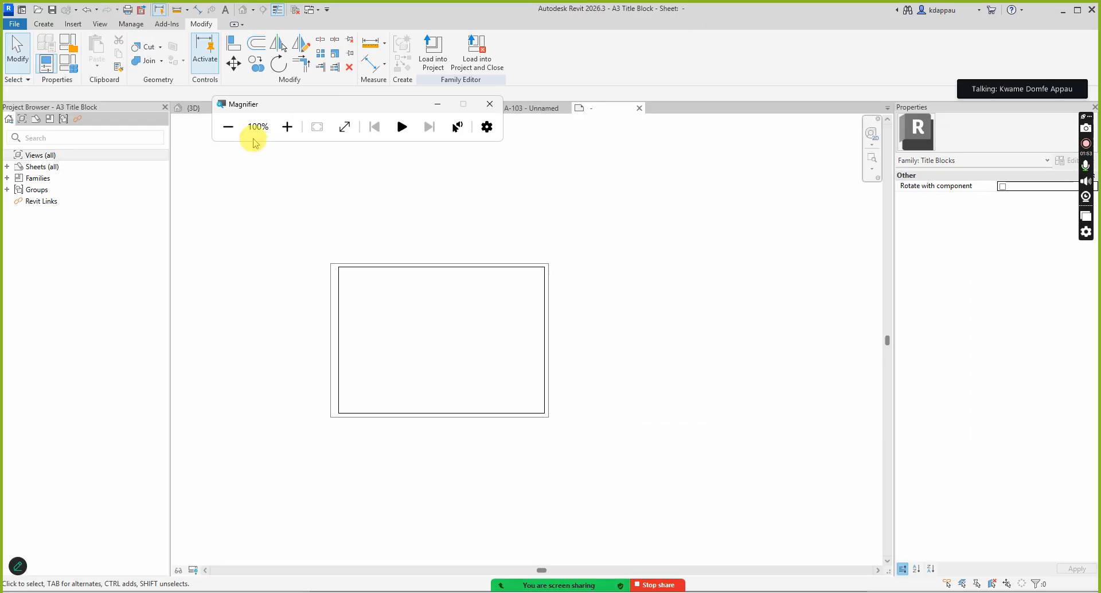
Step: Draw a vertical line from the top border to the bottom border, about 70 in from the right border
{"action": "left_click", "coordinate": [42, 24]}
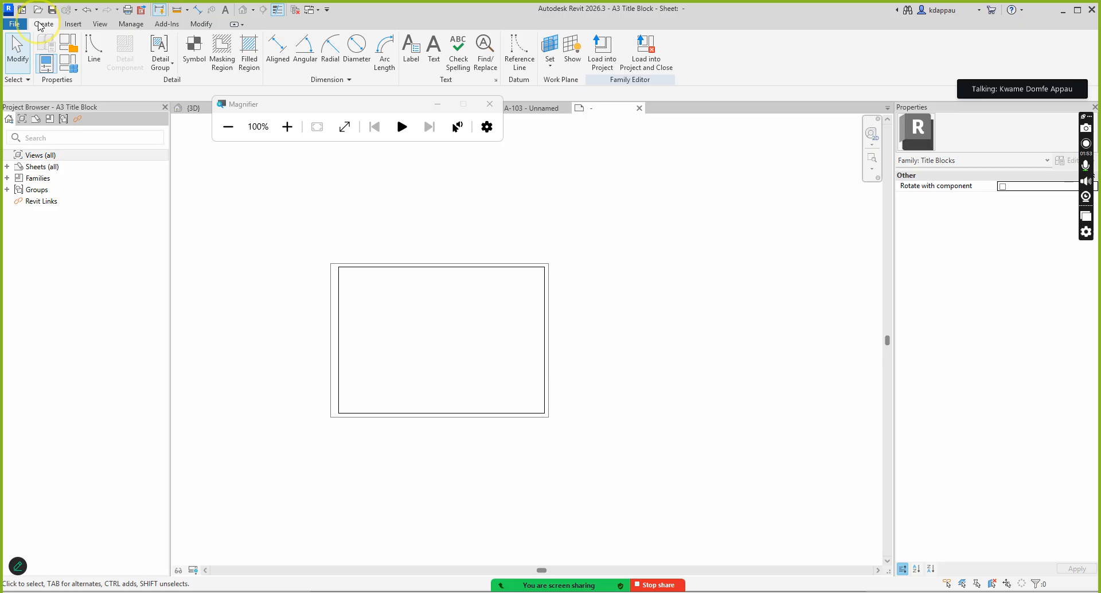
{"action": "left_click", "coordinate": [93, 57]}
{"action": "scroll", "coordinate": [529, 307], "scroll_direction": "up", "scroll_amount": 3}
{"action": "left_click", "coordinate": [491, 235]}
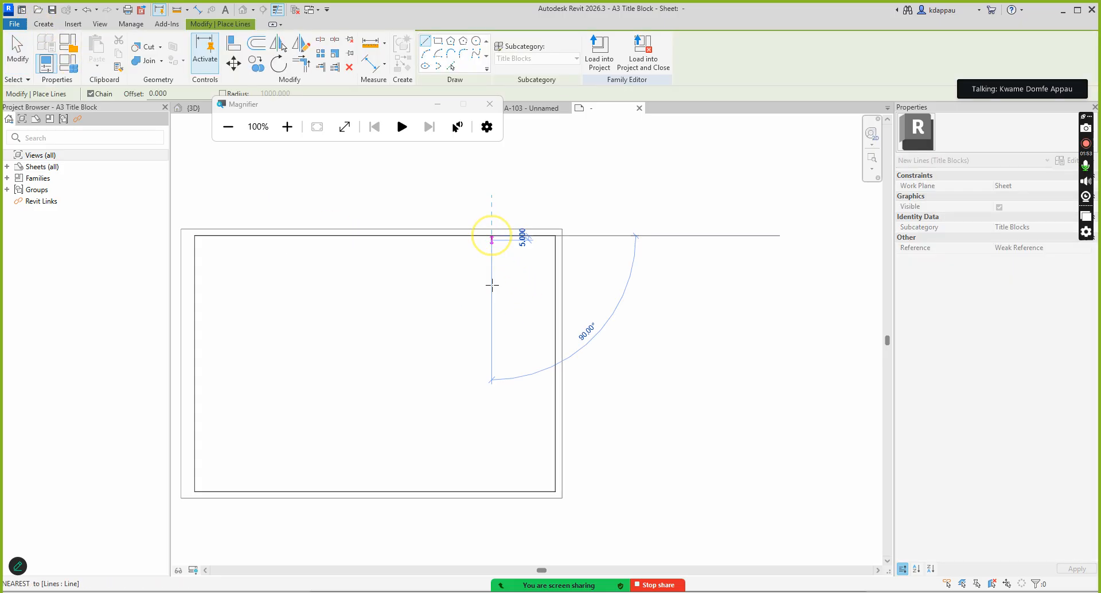
{"action": "left_click", "coordinate": [491, 491]}
{"action": "right_click", "coordinate": [377, 328]}
{"action": "left_click", "coordinate": [437, 343]}
{"action": "right_click", "coordinate": [401, 318]}
{"action": "left_click", "coordinate": [421, 326]}
Step: Set the vertical line's distance from the right border to 75
{"action": "left_click", "coordinate": [492, 331]}
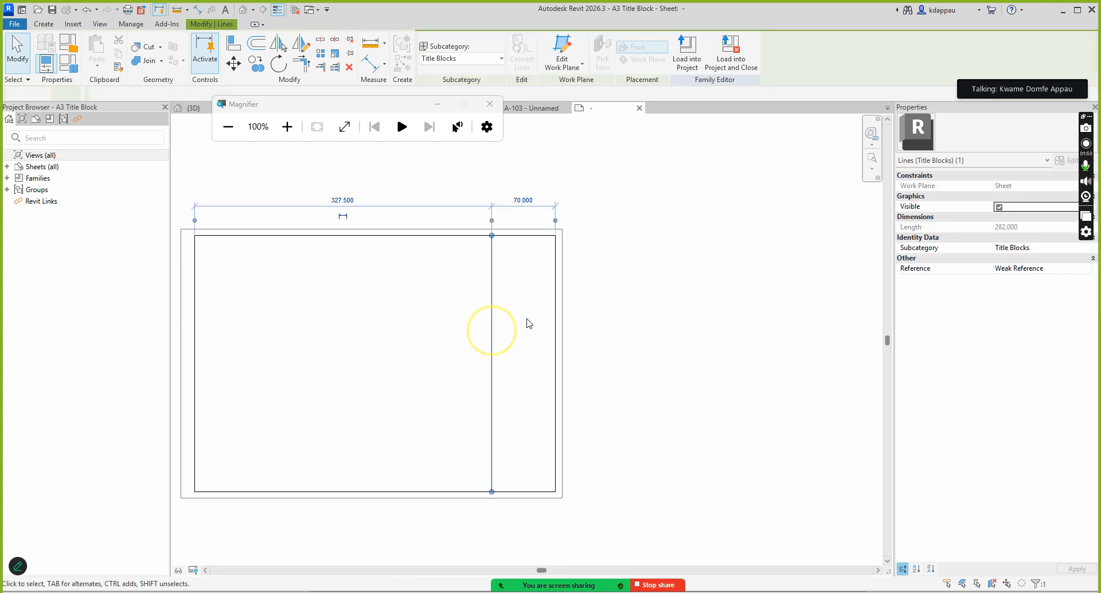
{"action": "left_click", "coordinate": [525, 198]}
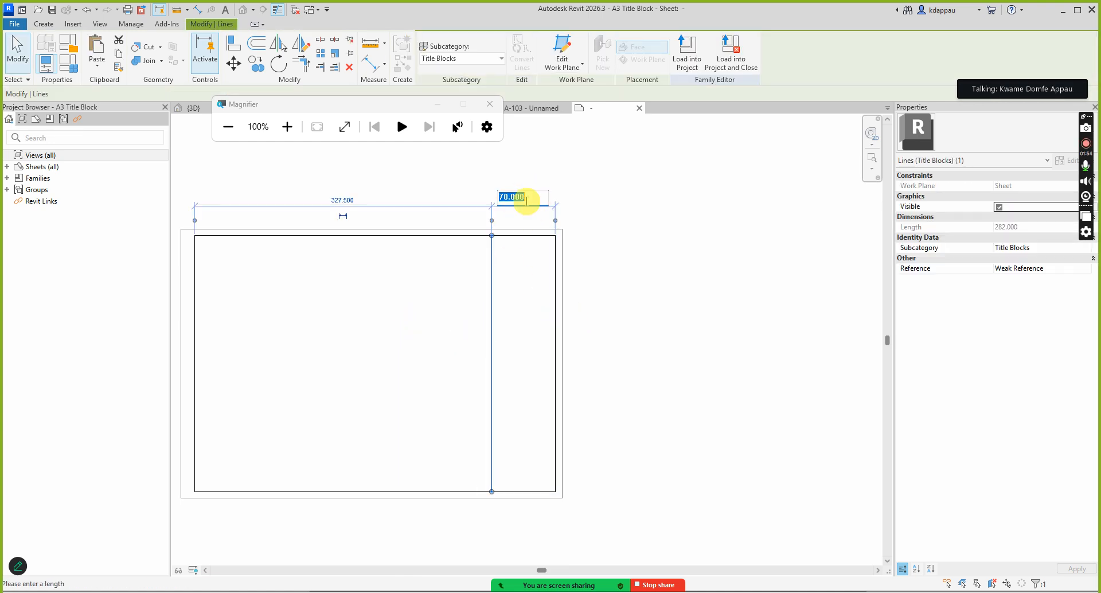
{"action": "type", "text": "75"}
{"action": "key", "text": "Return"}
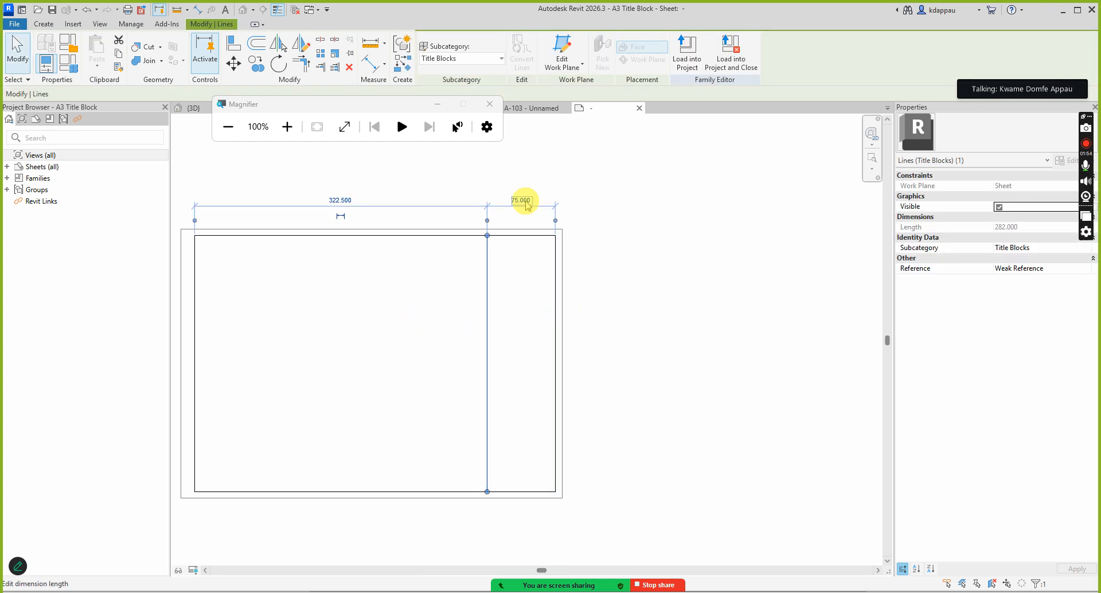
{"action": "left_click", "coordinate": [424, 325]}
{"action": "scroll", "coordinate": [440, 367], "scroll_direction": "down", "scroll_amount": 2}
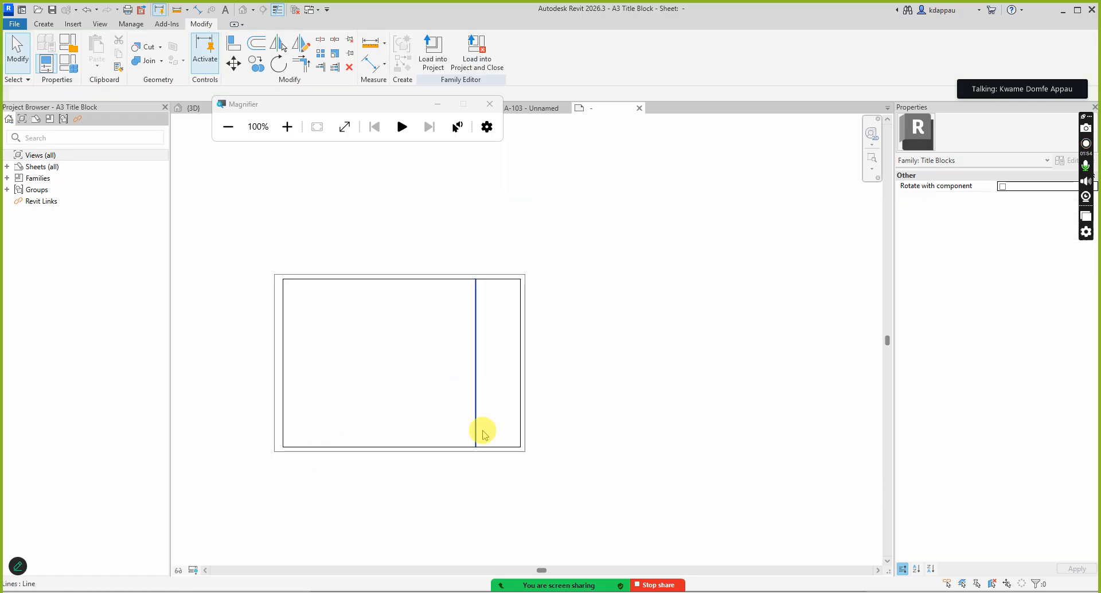
{"action": "scroll", "coordinate": [538, 425], "scroll_direction": "up", "scroll_amount": 1}
{"action": "scroll", "coordinate": [473, 316], "scroll_direction": "up", "scroll_amount": 1}
{"action": "scroll", "coordinate": [475, 313], "scroll_direction": "down", "scroll_amount": 1}
{"action": "scroll", "coordinate": [475, 313], "scroll_direction": "up", "scroll_amount": 1}
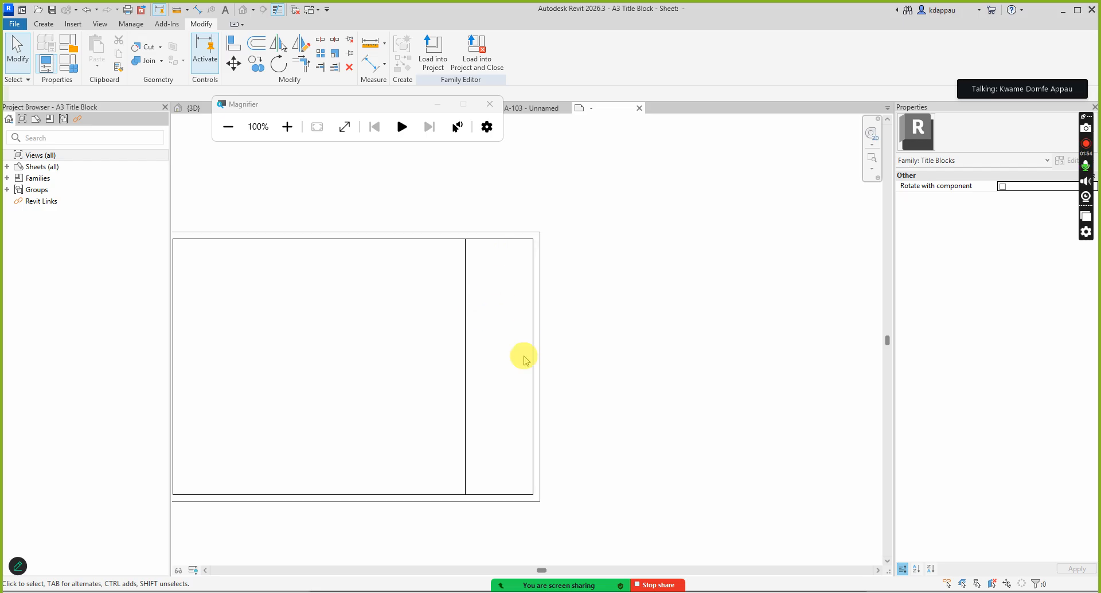
{"action": "scroll", "coordinate": [523, 422], "scroll_direction": "down", "scroll_amount": 2}
{"action": "scroll", "coordinate": [523, 423], "scroll_direction": "down", "scroll_amount": 1}
{"action": "scroll", "coordinate": [478, 394], "scroll_direction": "up", "scroll_amount": 1}
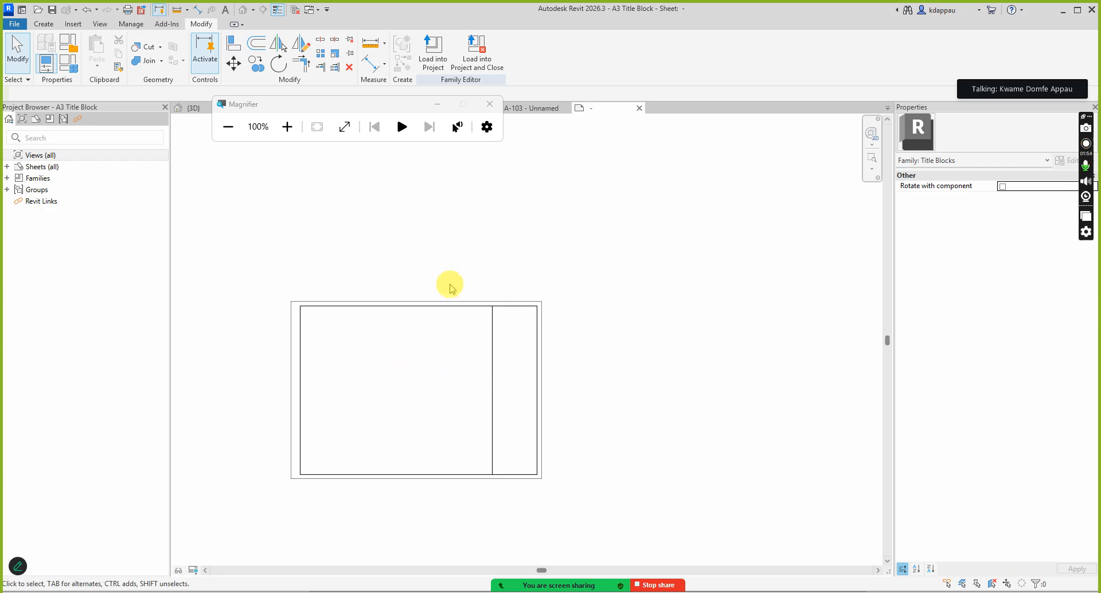
Step: Create a rectangular filled region about 90 by 45 in the empty space to the right of the sheet outline
{"action": "left_click", "coordinate": [44, 23]}
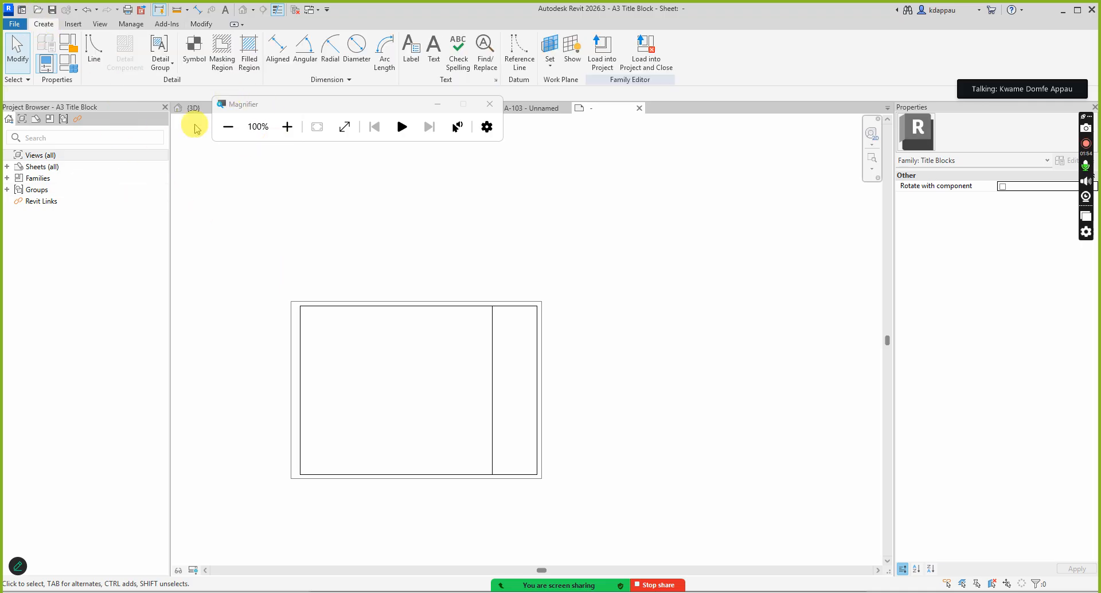
{"action": "left_click", "coordinate": [250, 46]}
{"action": "scroll", "coordinate": [573, 342], "scroll_direction": "up", "scroll_amount": 4}
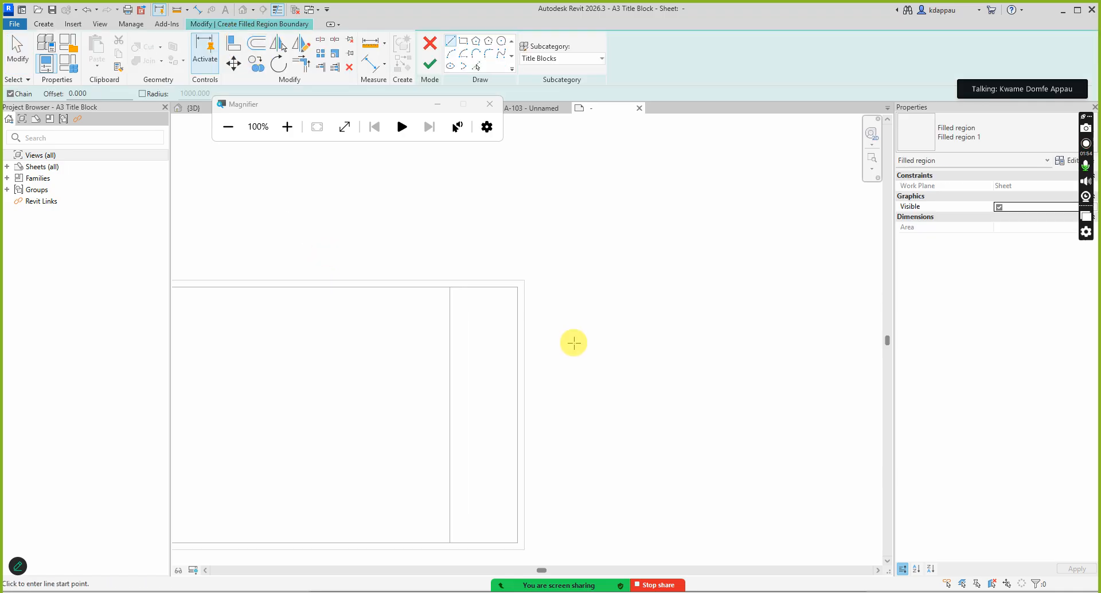
{"action": "left_click", "coordinate": [557, 336]}
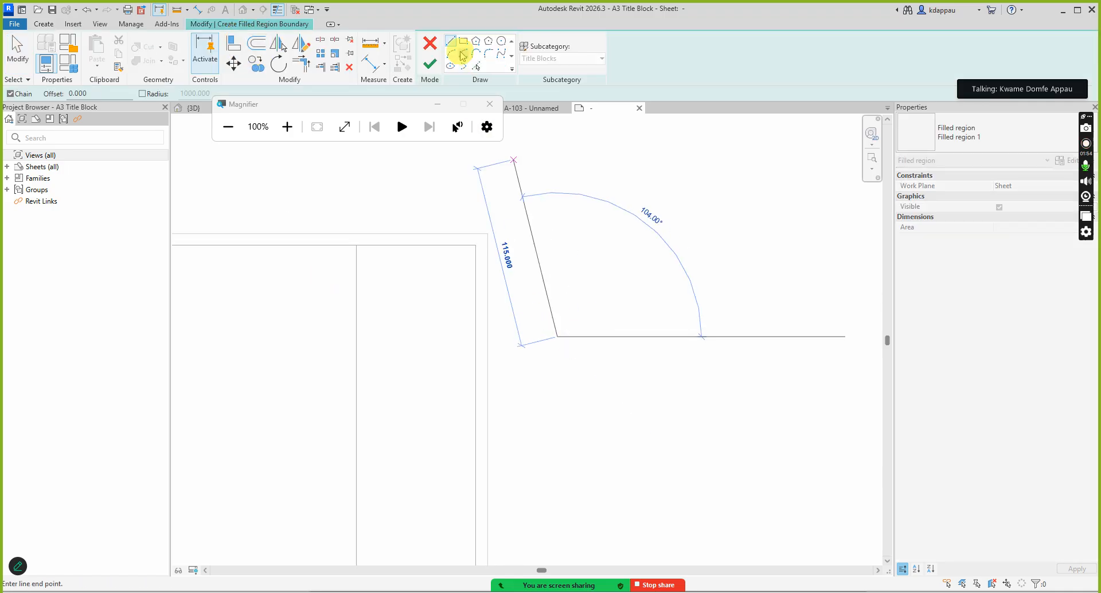
{"action": "left_click", "coordinate": [463, 40]}
{"action": "left_click", "coordinate": [539, 337]}
{"action": "left_click", "coordinate": [667, 408]}
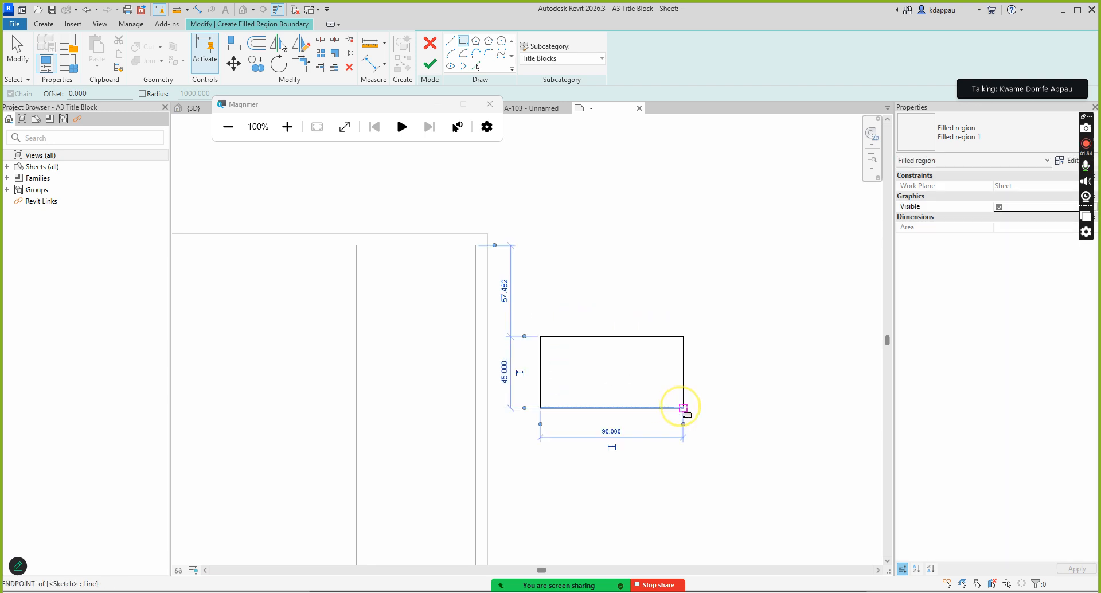
{"action": "right_click", "coordinate": [550, 245]}
{"action": "left_click", "coordinate": [591, 252]}
{"action": "right_click", "coordinate": [574, 244]}
{"action": "left_click", "coordinate": [591, 250]}
{"action": "right_click", "coordinate": [568, 226]}
{"action": "left_click", "coordinate": [608, 235]}
{"action": "scroll", "coordinate": [529, 281], "scroll_direction": "down", "scroll_amount": 2}
{"action": "scroll", "coordinate": [630, 332], "scroll_direction": "up", "scroll_amount": 1}
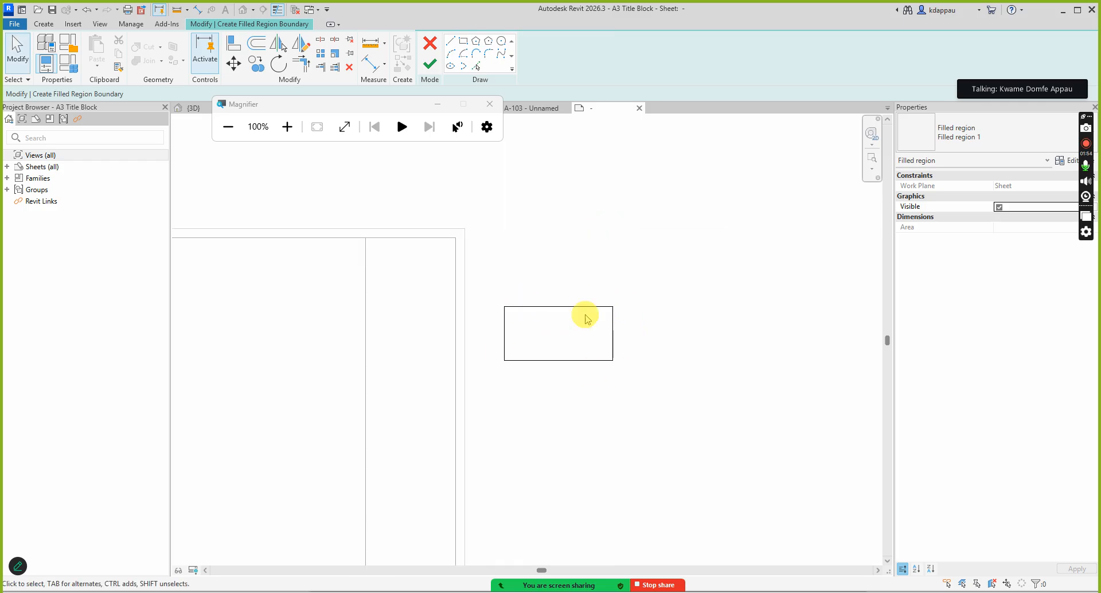
{"action": "left_click", "coordinate": [429, 63]}
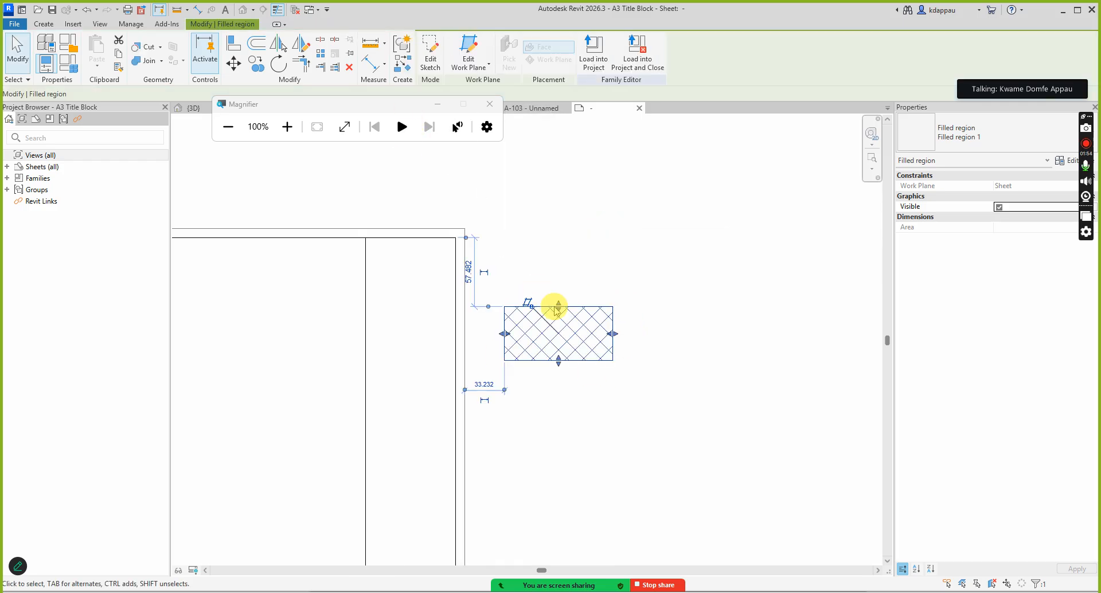
{"action": "left_click", "coordinate": [555, 263]}
{"action": "scroll", "coordinate": [573, 331], "scroll_direction": "up", "scroll_amount": 1}
{"action": "scroll", "coordinate": [572, 331], "scroll_direction": "up", "scroll_amount": 1}
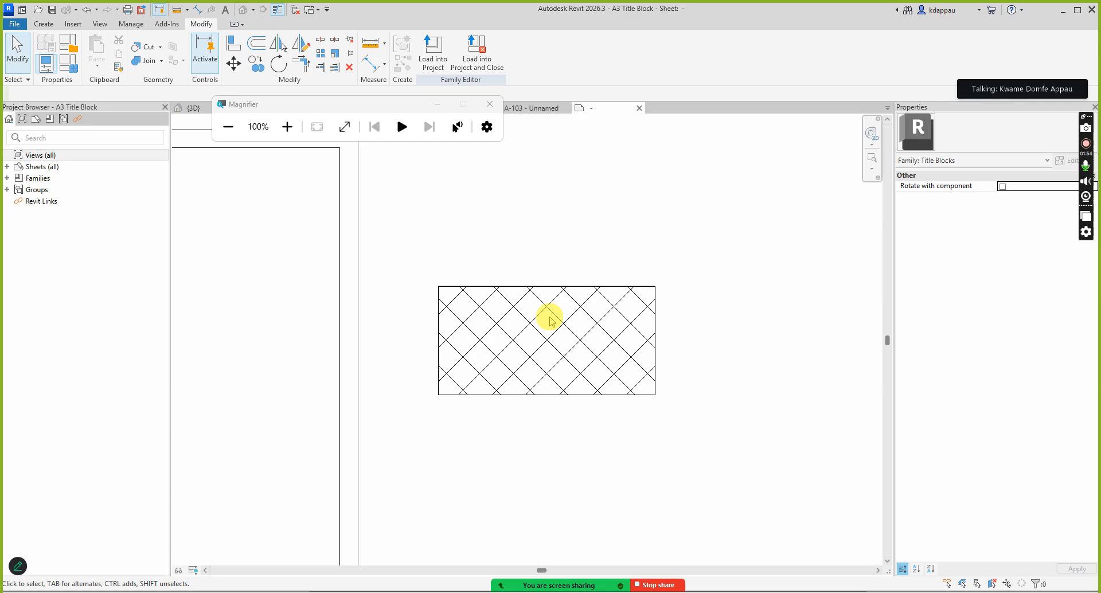
Step: Set the foreground fill pattern of the filled region type beside the sheet outline to Solid fill
{"action": "scroll", "coordinate": [573, 321], "scroll_direction": "down", "scroll_amount": 3}
{"action": "scroll", "coordinate": [585, 337], "scroll_direction": "up", "scroll_amount": 1}
{"action": "scroll", "coordinate": [576, 342], "scroll_direction": "up", "scroll_amount": 2}
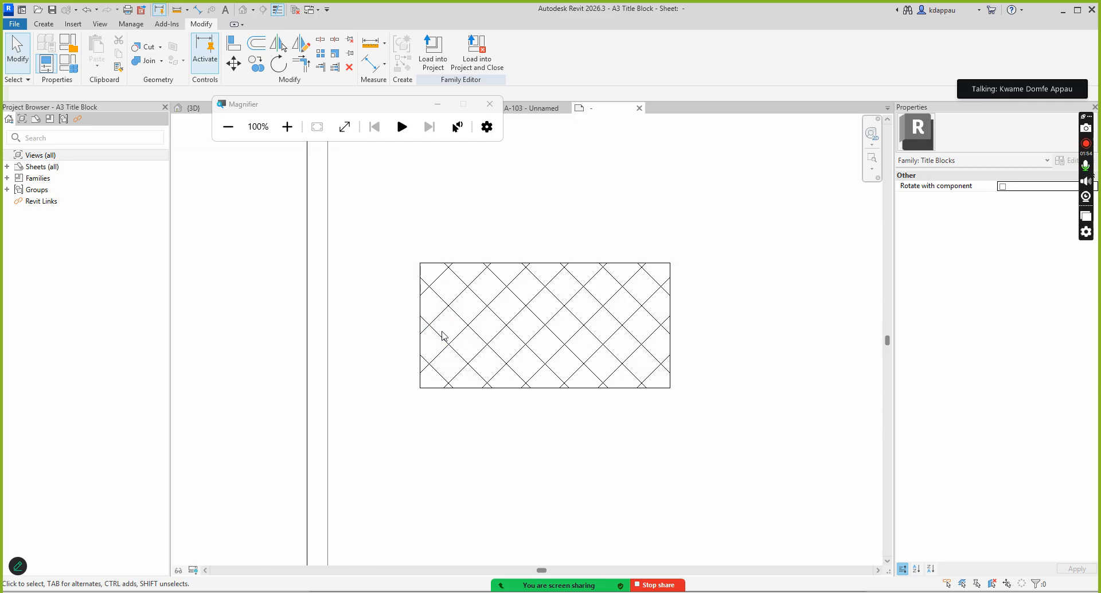
{"action": "left_click", "coordinate": [443, 332]}
{"action": "scroll", "coordinate": [512, 351], "scroll_direction": "down", "scroll_amount": 3}
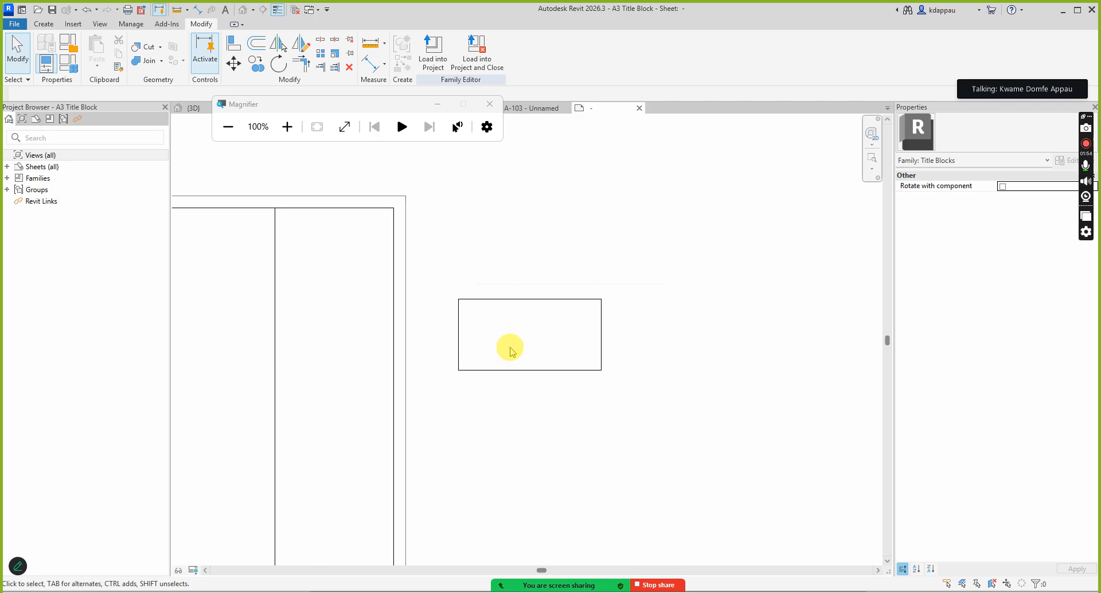
{"action": "left_click", "coordinate": [518, 310]}
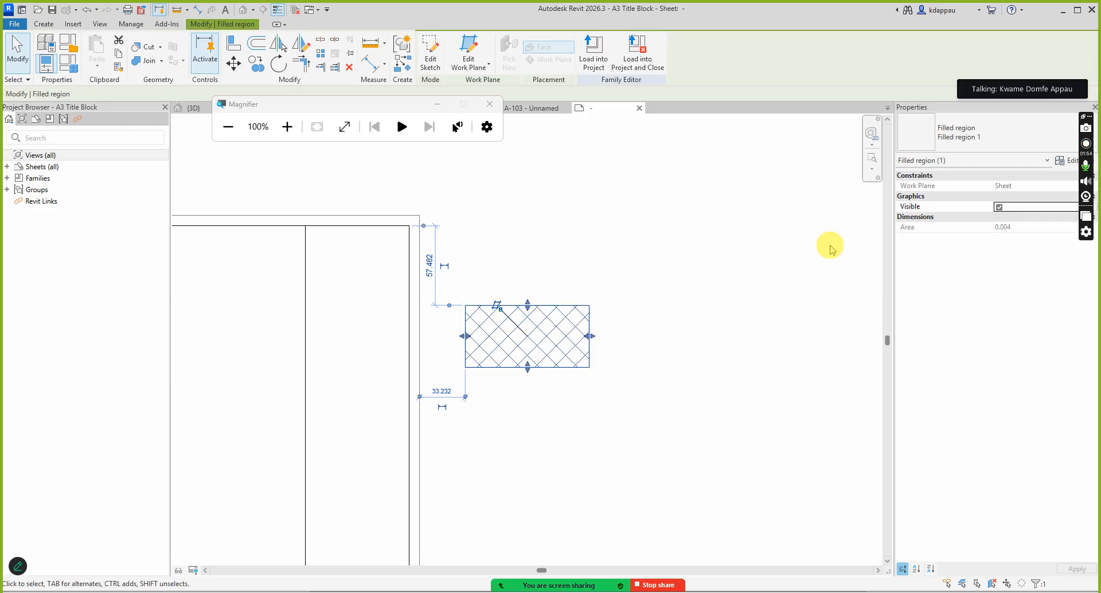
{"action": "left_click", "coordinate": [969, 161]}
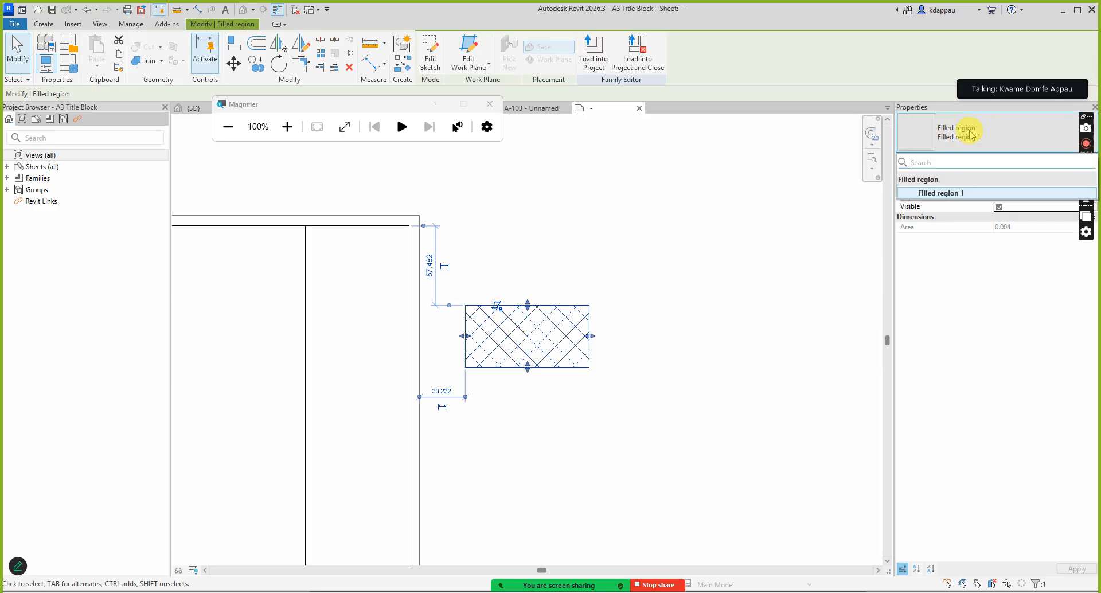
{"action": "left_click", "coordinate": [954, 194]}
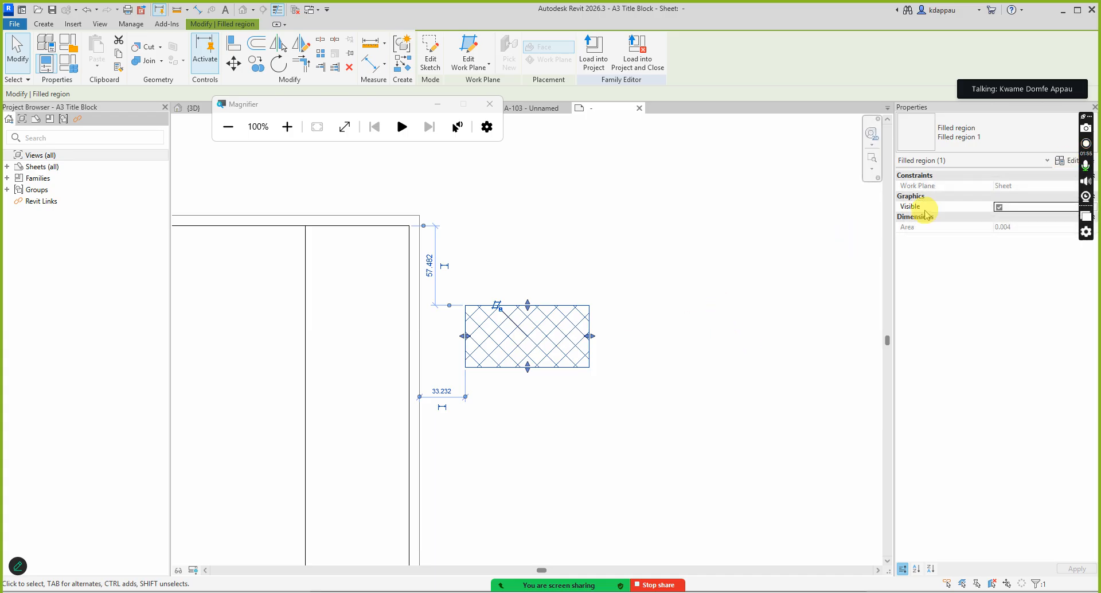
{"action": "left_click", "coordinate": [1070, 160]}
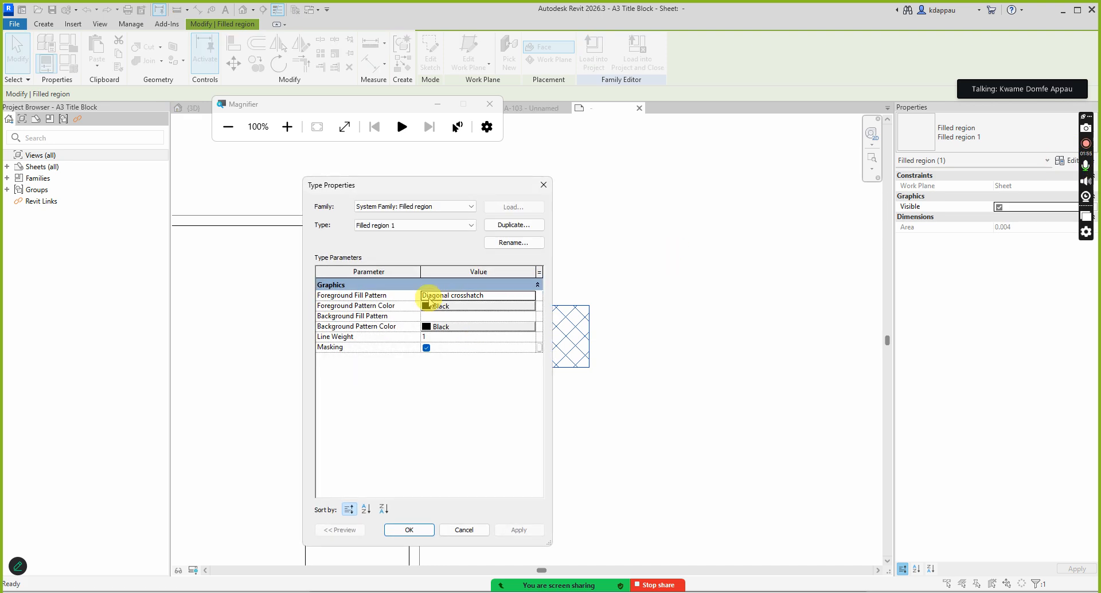
{"action": "left_click", "coordinate": [493, 296]}
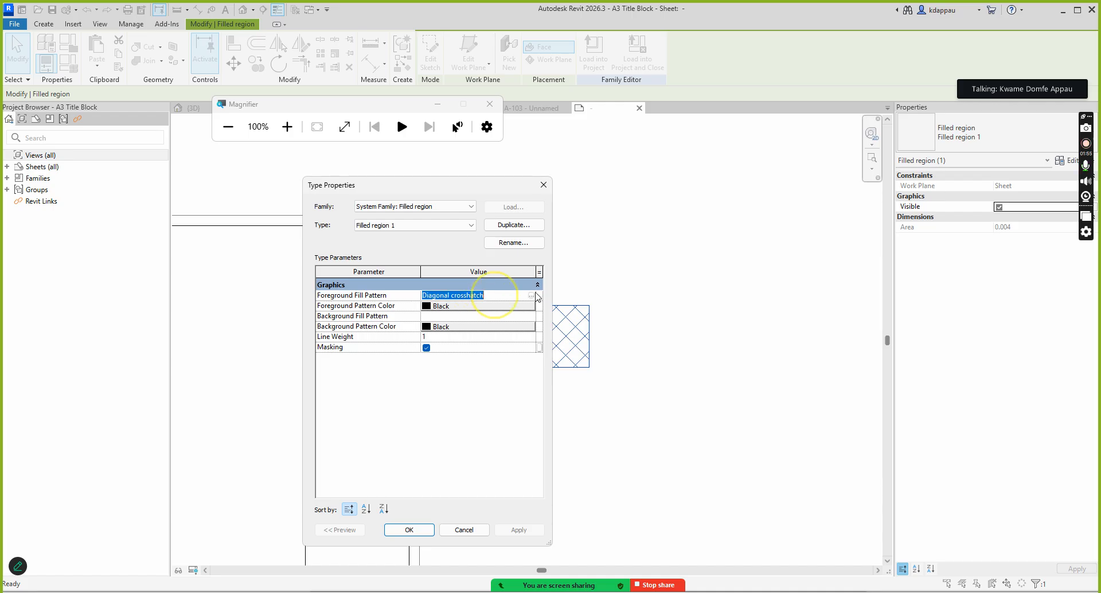
{"action": "left_click", "coordinate": [532, 297]}
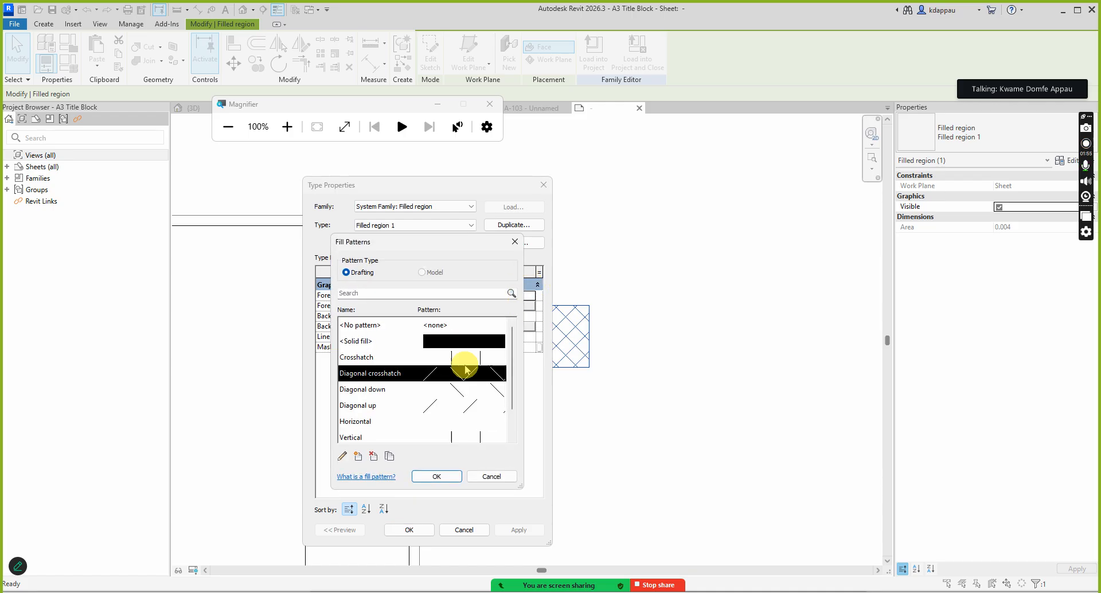
{"action": "left_click", "coordinate": [431, 342]}
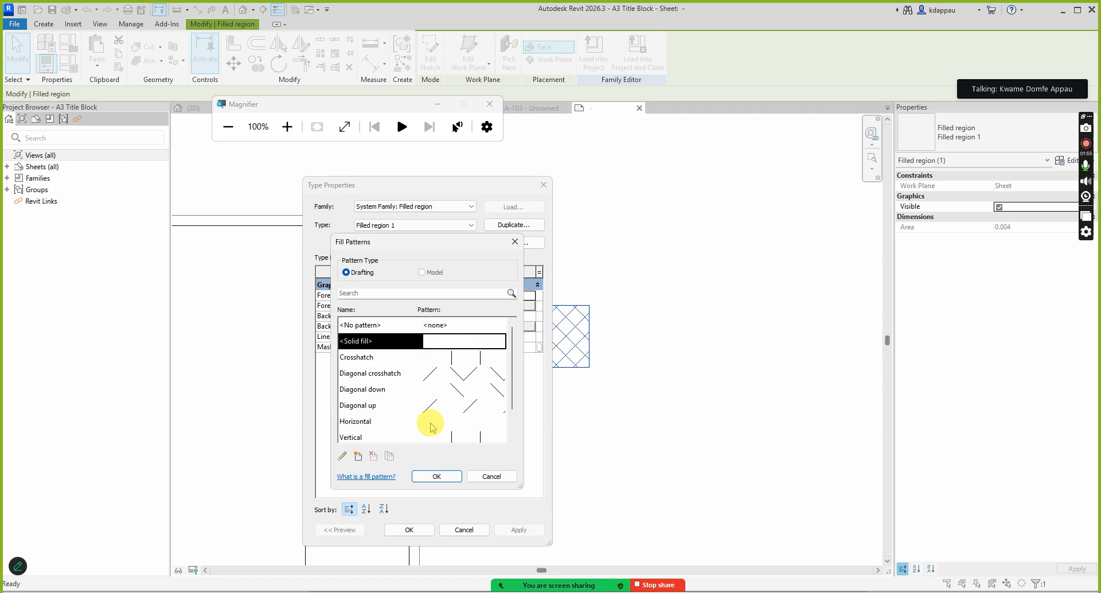
{"action": "left_click", "coordinate": [437, 477]}
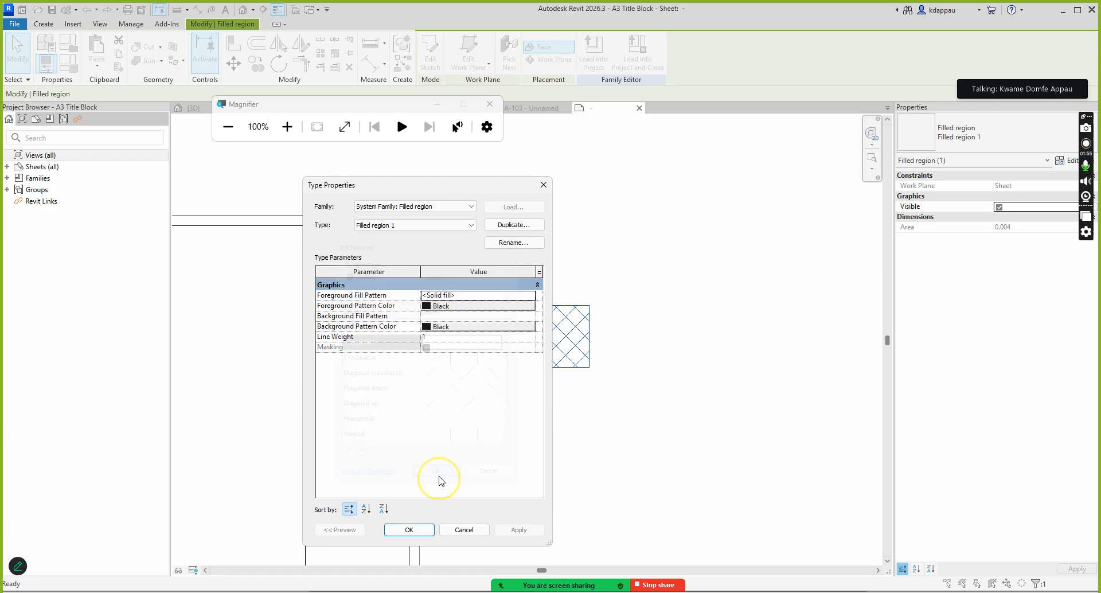
{"action": "left_click", "coordinate": [409, 530]}
{"action": "left_click", "coordinate": [497, 485]}
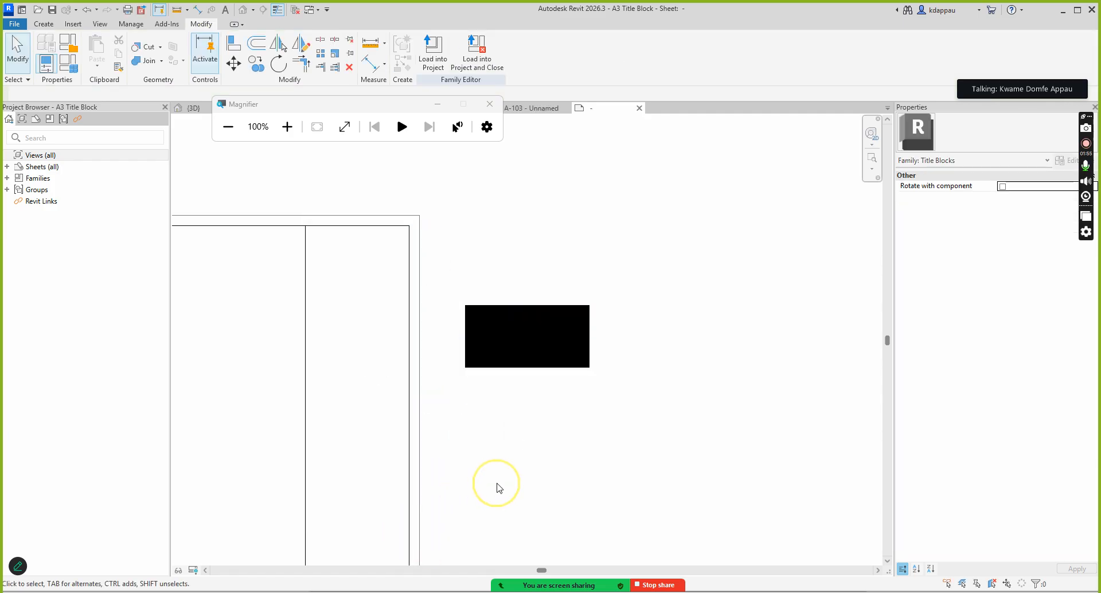
Step: Set the foreground pattern color of the solid filled region's type to Red
{"action": "scroll", "coordinate": [524, 419], "scroll_direction": "up", "scroll_amount": 1}
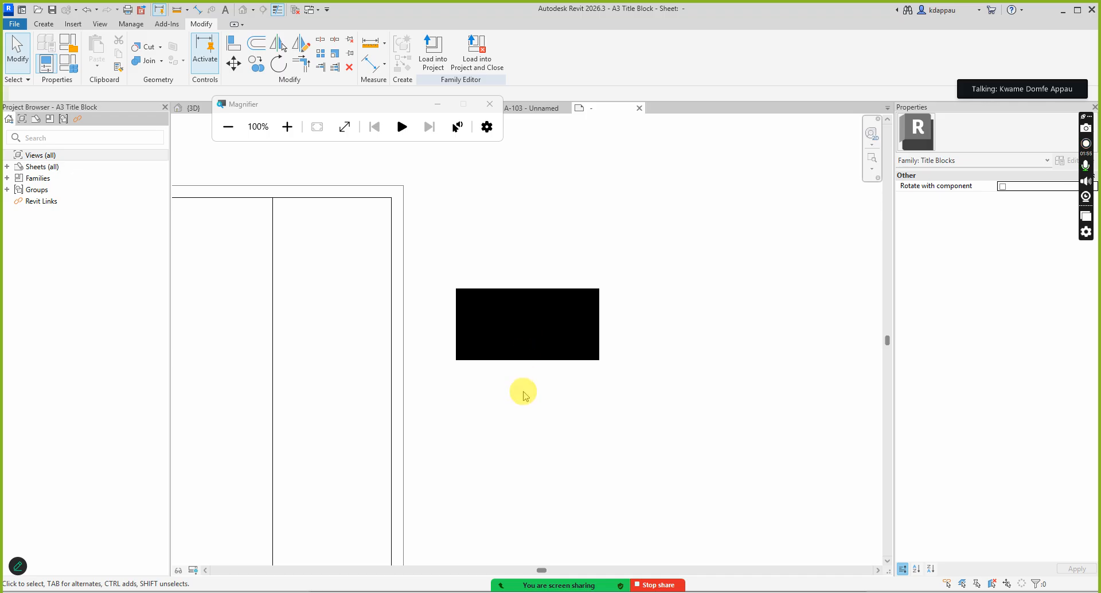
{"action": "left_click", "coordinate": [509, 293]}
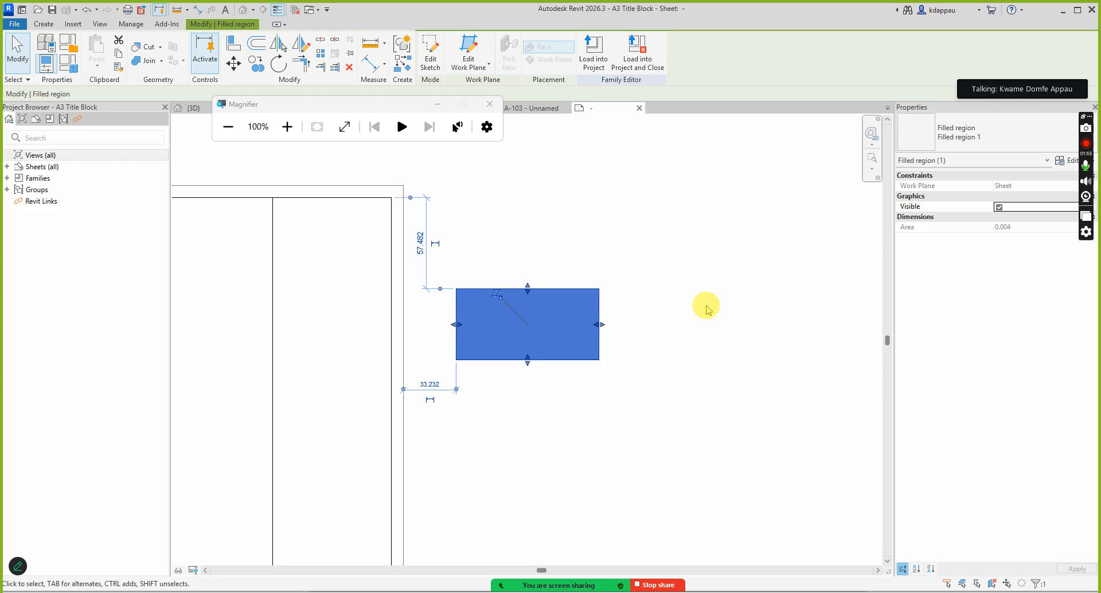
{"action": "left_click", "coordinate": [1070, 161]}
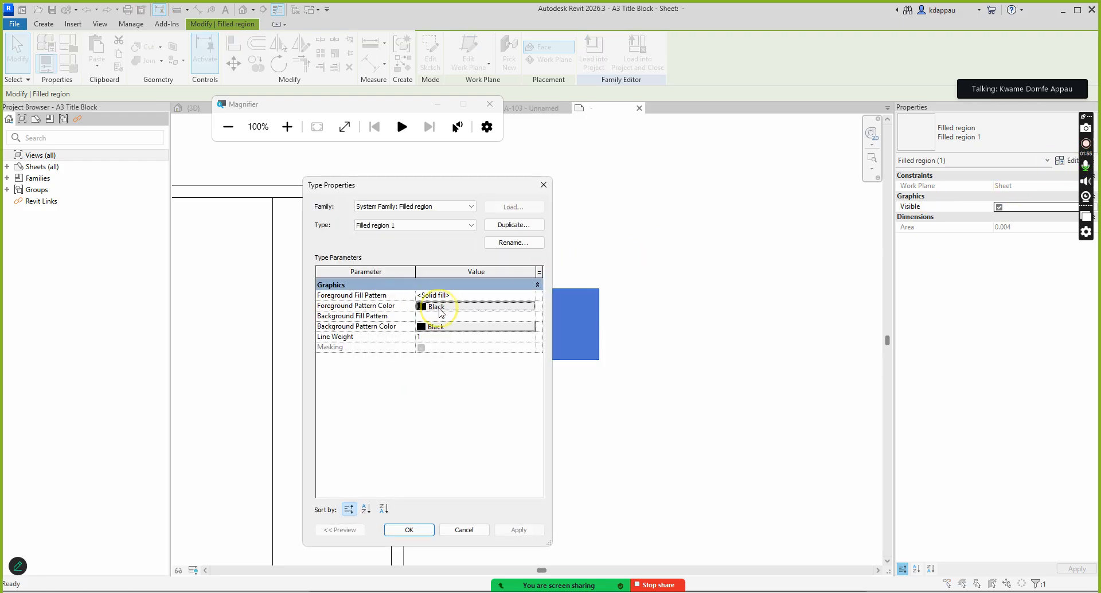
{"action": "left_click", "coordinate": [439, 308]}
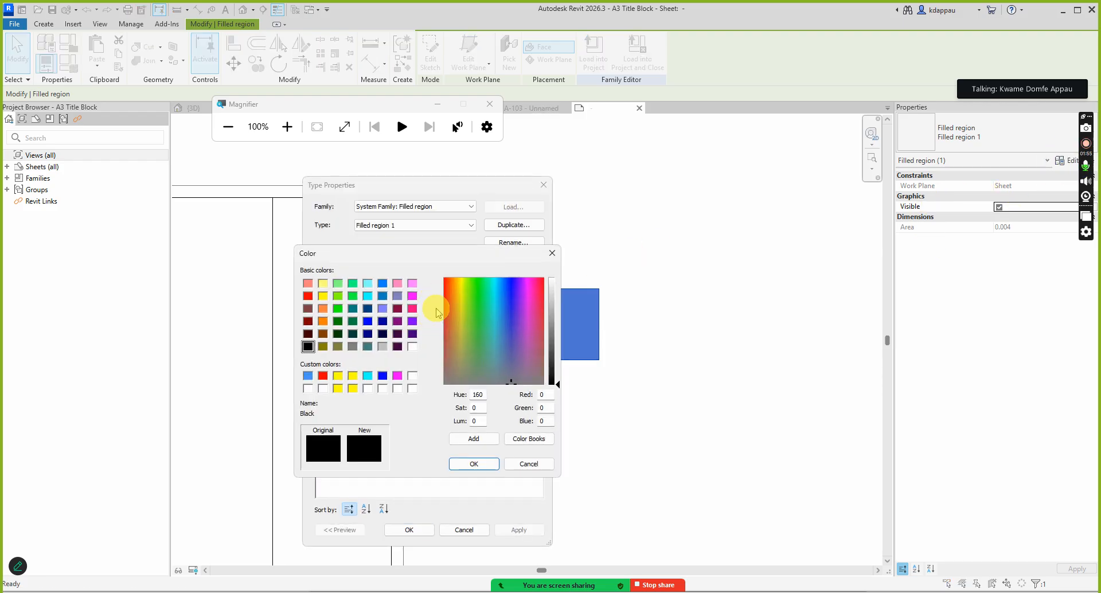
{"action": "left_click", "coordinate": [308, 297]}
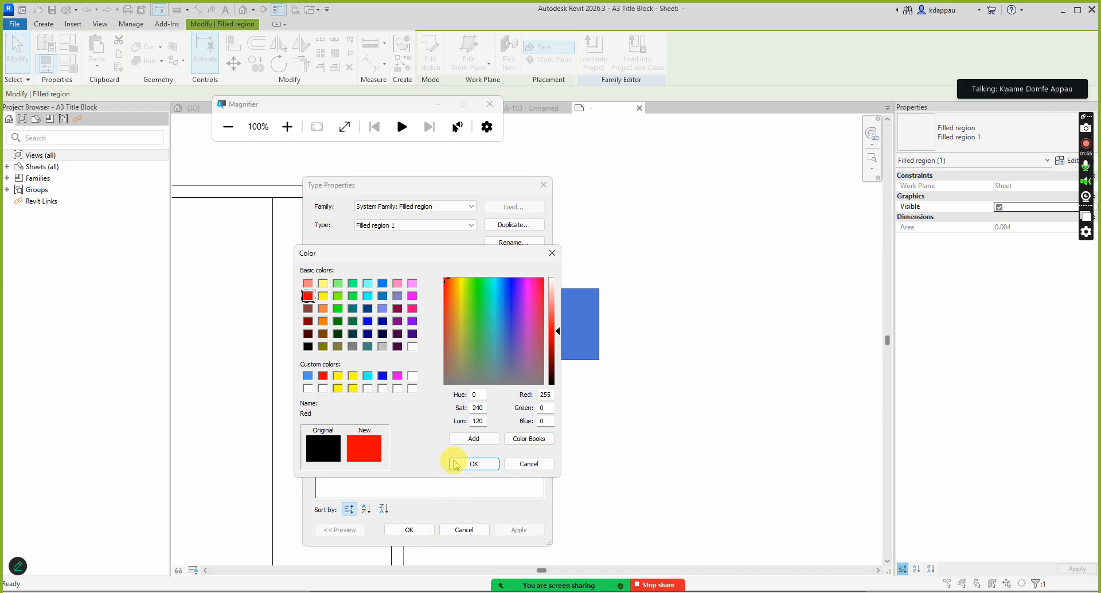
{"action": "left_click", "coordinate": [474, 463]}
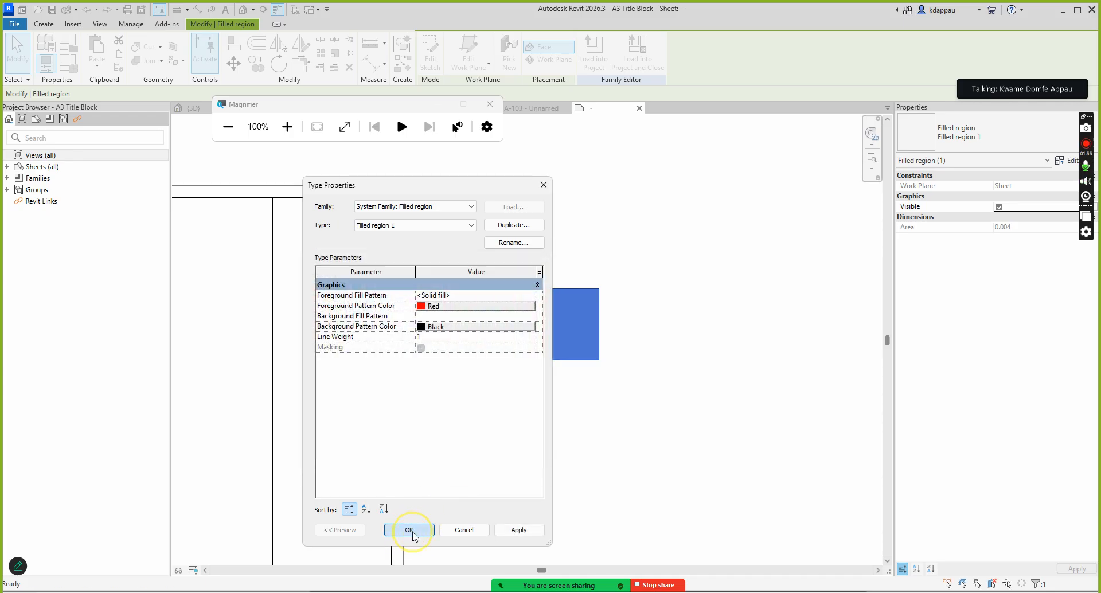
{"action": "left_click", "coordinate": [409, 530]}
{"action": "left_click", "coordinate": [528, 464]}
{"action": "scroll", "coordinate": [504, 340], "scroll_direction": "up", "scroll_amount": 1}
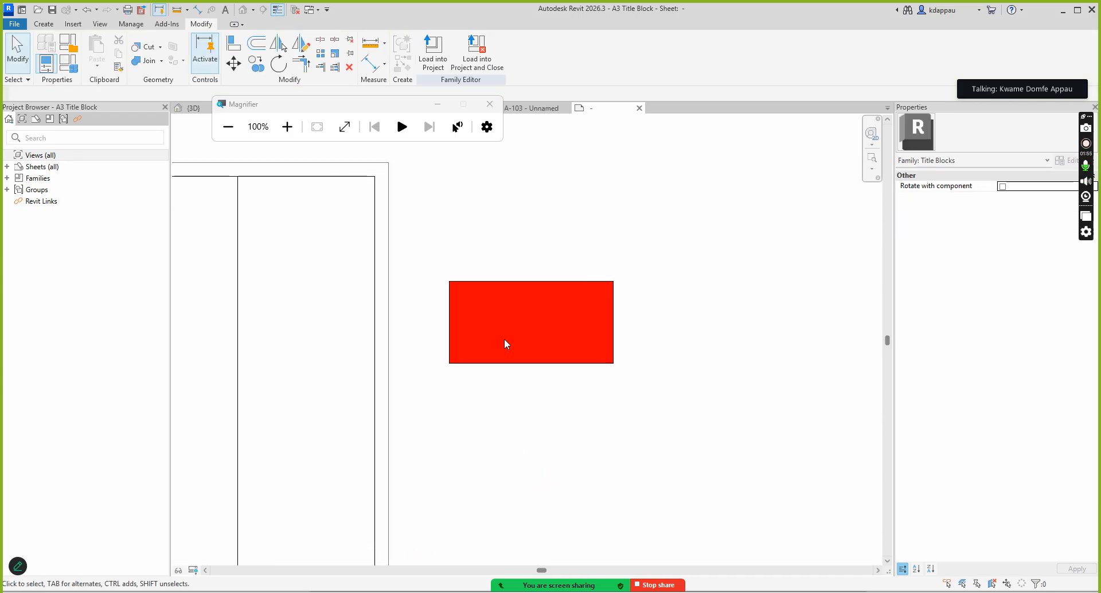
{"action": "scroll", "coordinate": [507, 344], "scroll_direction": "down", "scroll_amount": 2}
{"action": "scroll", "coordinate": [442, 307], "scroll_direction": "up", "scroll_amount": 1}
{"action": "scroll", "coordinate": [552, 290], "scroll_direction": "down", "scroll_amount": 1}
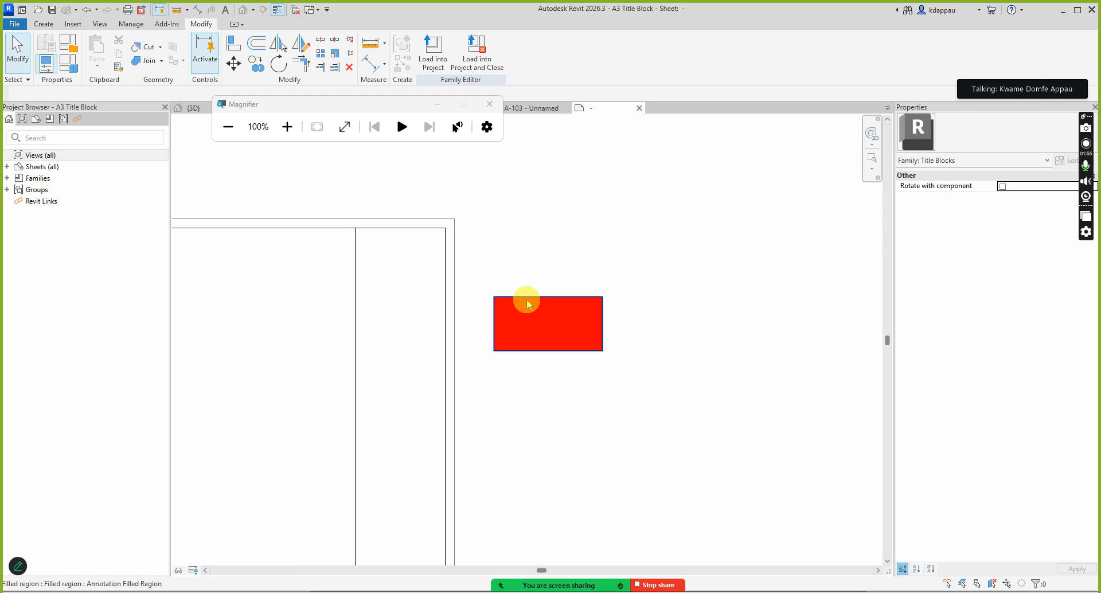
{"action": "scroll", "coordinate": [528, 304], "scroll_direction": "up", "scroll_amount": 2}
{"action": "left_click", "coordinate": [524, 299]}
{"action": "scroll", "coordinate": [534, 292], "scroll_direction": "down", "scroll_amount": 2}
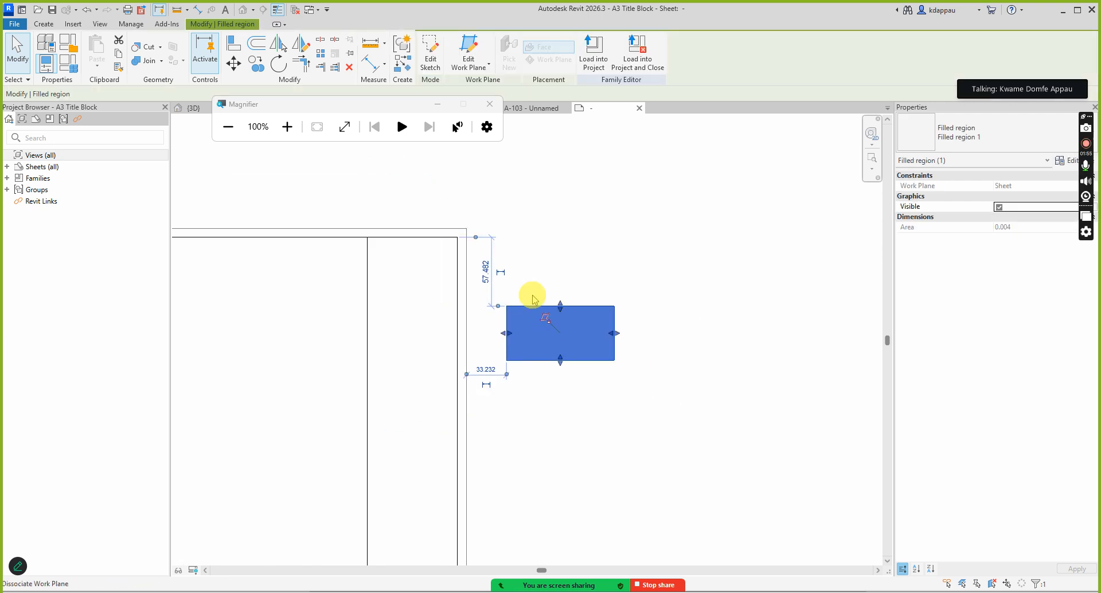
{"action": "left_click", "coordinate": [541, 263]}
{"action": "scroll", "coordinate": [553, 297], "scroll_direction": "up", "scroll_amount": 1}
{"action": "scroll", "coordinate": [557, 305], "scroll_direction": "down", "scroll_amount": 2}
{"action": "scroll", "coordinate": [555, 306], "scroll_direction": "up", "scroll_amount": 2}
Step: Create a similar red filled region as a narrow rectangular strip along the vertical line's right side, from the top border to the bottom border
{"action": "left_click", "coordinate": [554, 310]}
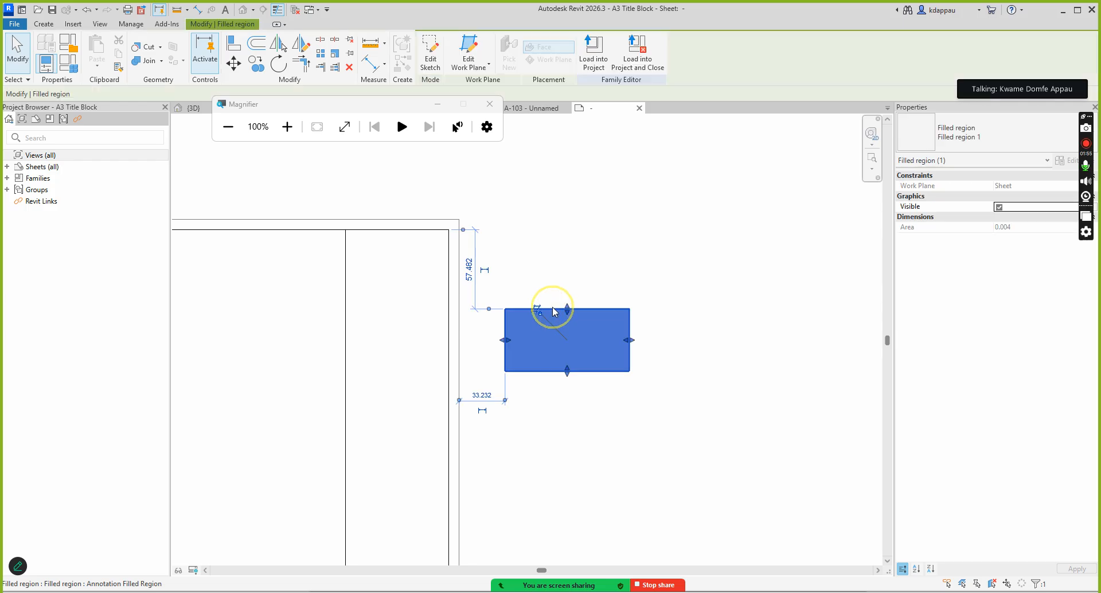
{"action": "right_click", "coordinate": [559, 250]}
{"action": "left_click", "coordinate": [602, 323]}
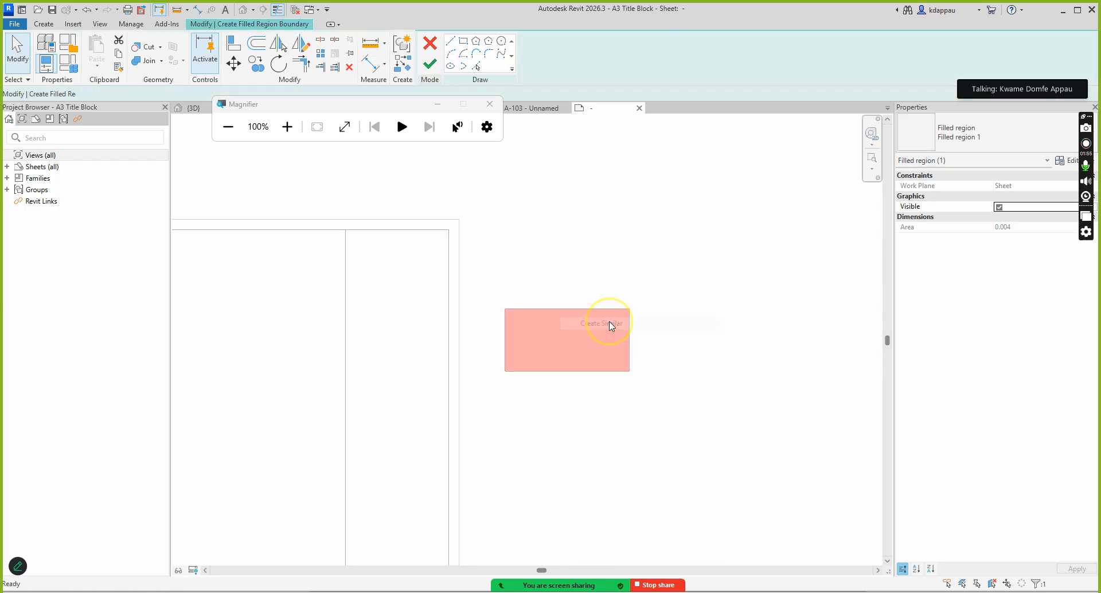
{"action": "scroll", "coordinate": [336, 233], "scroll_direction": "up", "scroll_amount": 1}
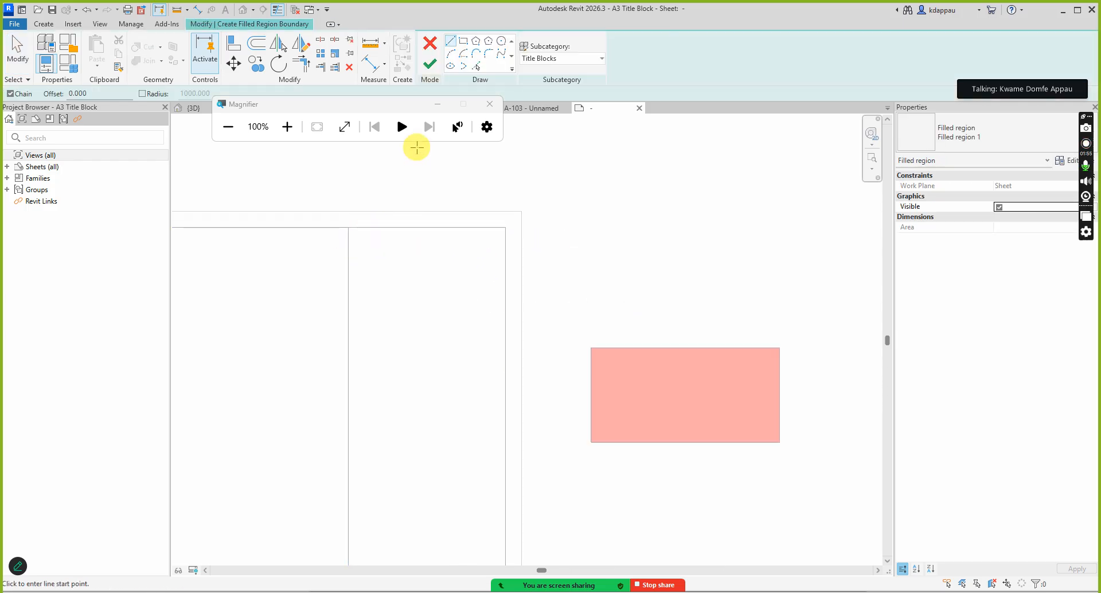
{"action": "left_click", "coordinate": [464, 45]}
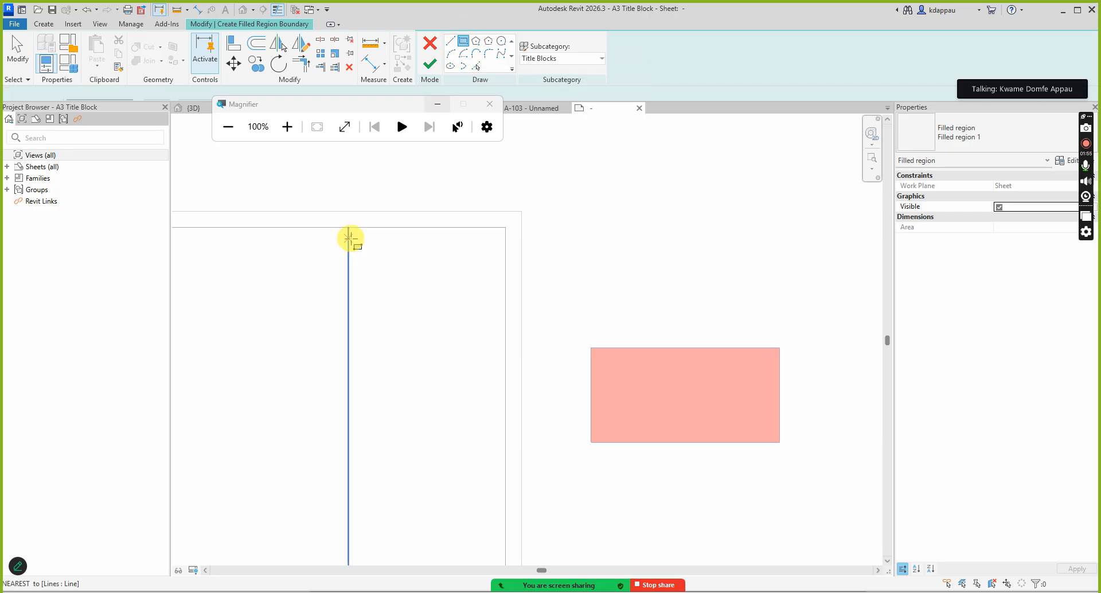
{"action": "scroll", "coordinate": [347, 232], "scroll_direction": "up", "scroll_amount": 1}
{"action": "left_click", "coordinate": [345, 218]}
{"action": "scroll", "coordinate": [359, 241], "scroll_direction": "down", "scroll_amount": 5}
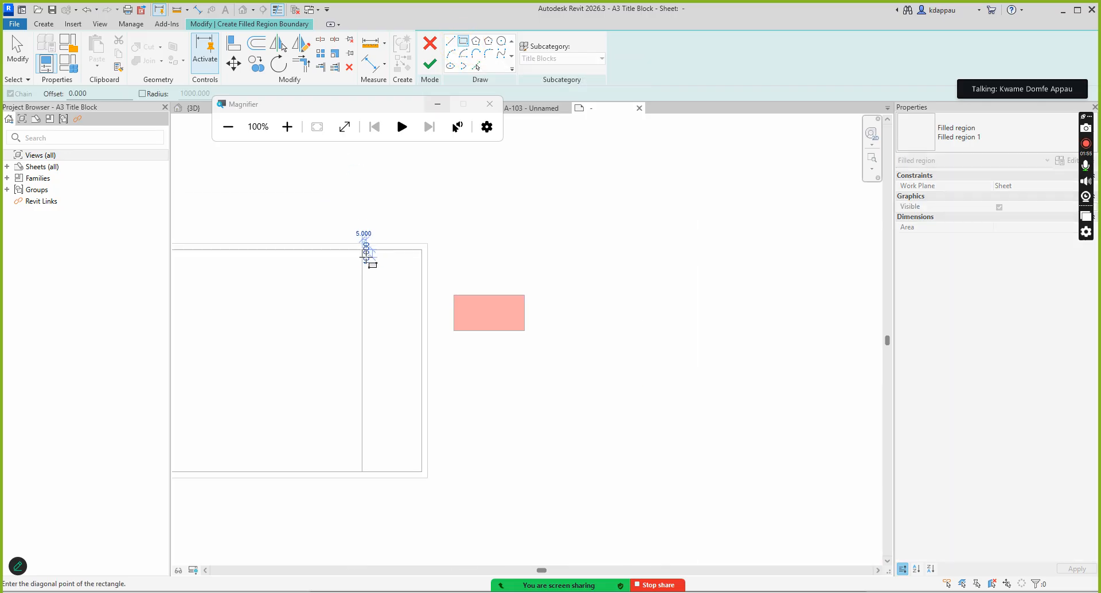
{"action": "scroll", "coordinate": [356, 379], "scroll_direction": "up", "scroll_amount": 2}
{"action": "scroll", "coordinate": [359, 392], "scroll_direction": "up", "scroll_amount": 2}
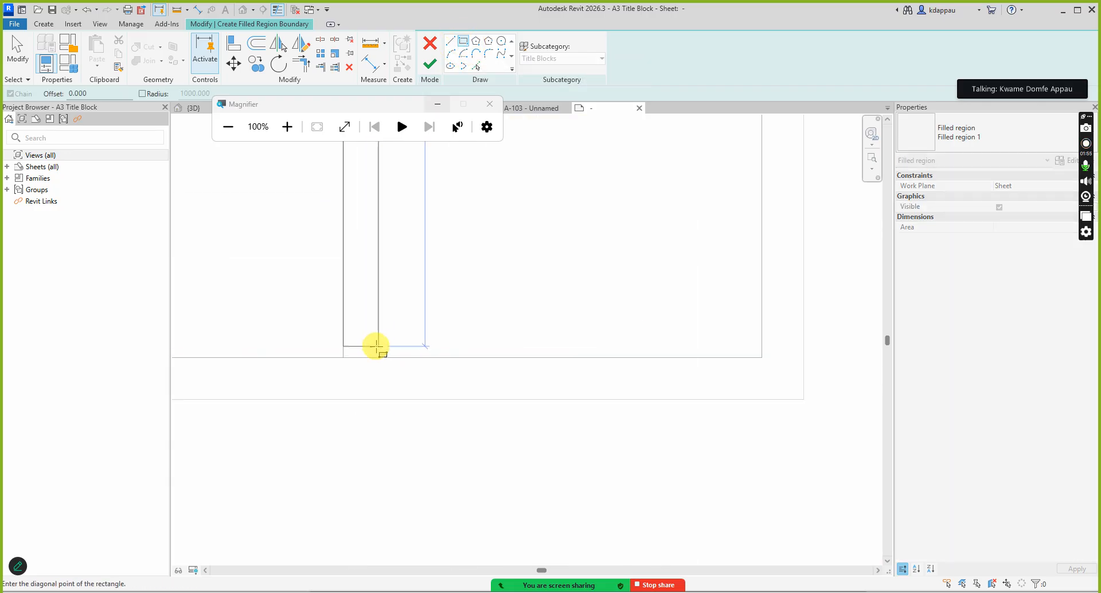
{"action": "left_click", "coordinate": [362, 358]}
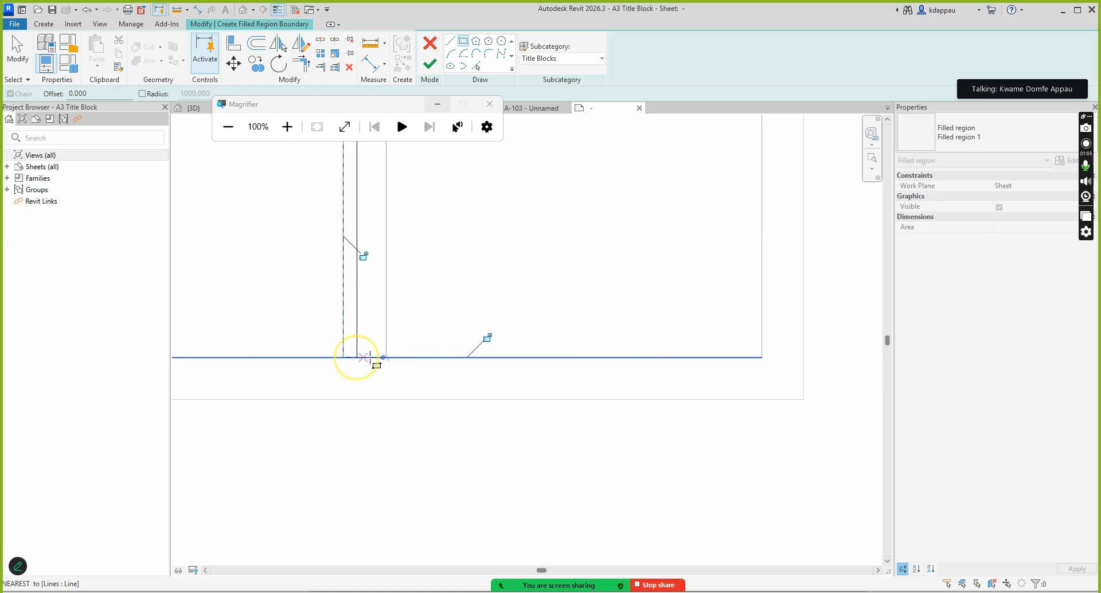
{"action": "right_click", "coordinate": [445, 199]}
{"action": "right_click", "coordinate": [483, 201]}
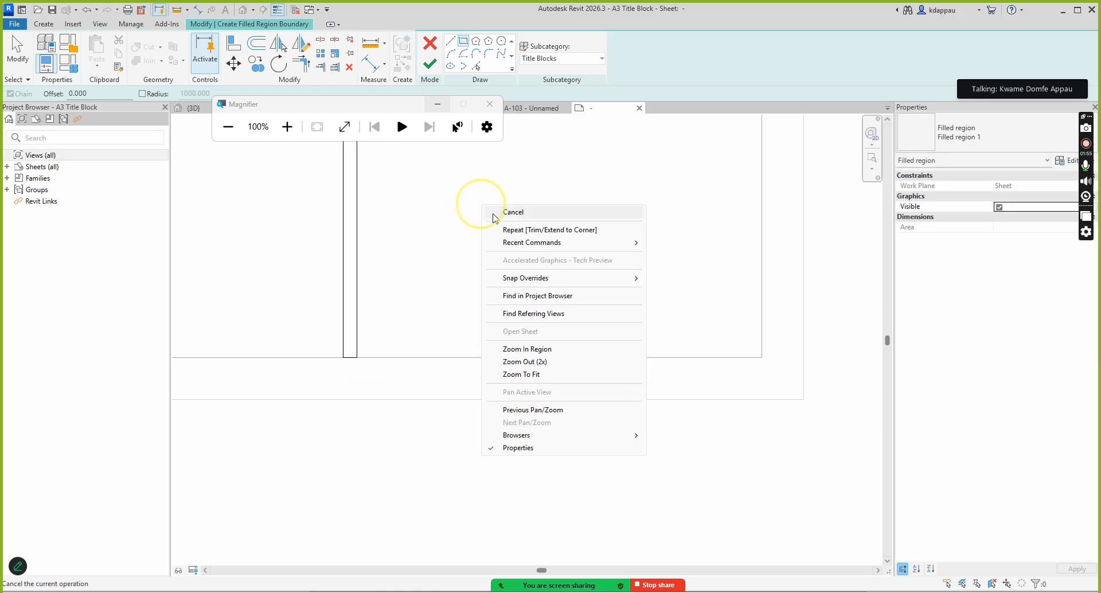
{"action": "left_click", "coordinate": [499, 213]}
{"action": "scroll", "coordinate": [430, 355], "scroll_direction": "down", "scroll_amount": 2}
{"action": "scroll", "coordinate": [421, 238], "scroll_direction": "up", "scroll_amount": 5}
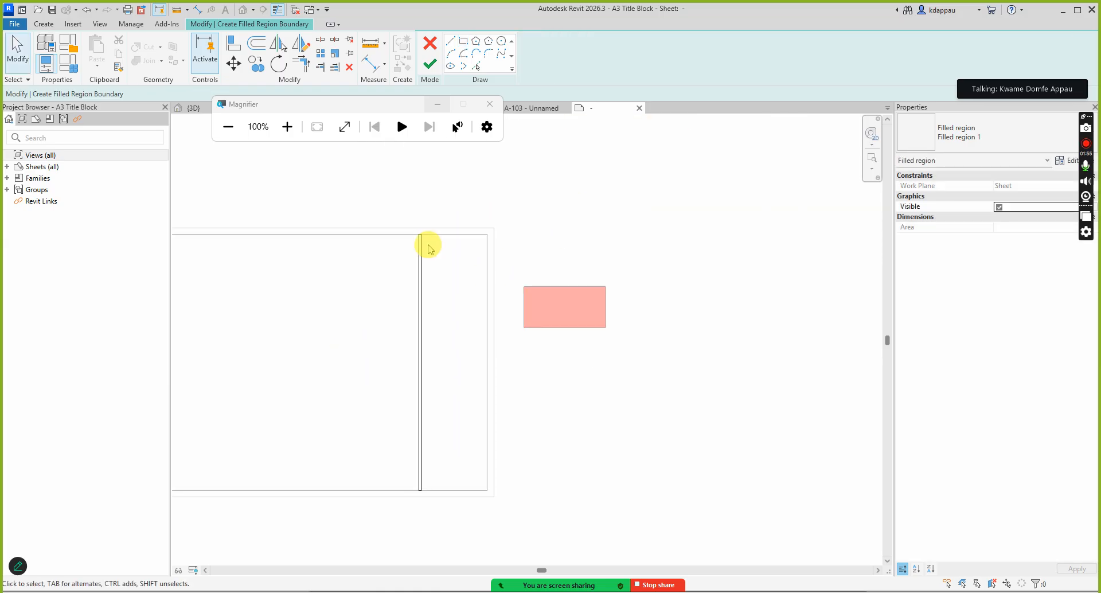
{"action": "left_click", "coordinate": [430, 67]}
{"action": "left_click", "coordinate": [531, 246]}
{"action": "scroll", "coordinate": [525, 248], "scroll_direction": "down", "scroll_amount": 4}
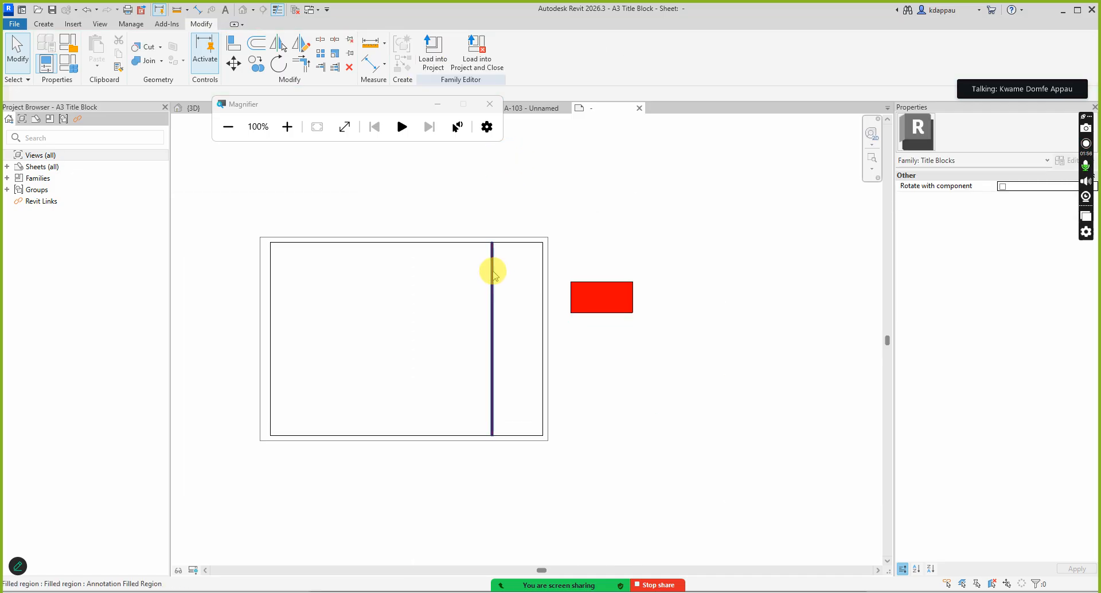
Step: Delete the sample red filled region in the empty space to the right of the sheet outline
{"action": "scroll", "coordinate": [481, 461], "scroll_direction": "up", "scroll_amount": 2}
{"action": "scroll", "coordinate": [504, 423], "scroll_direction": "down", "scroll_amount": 2}
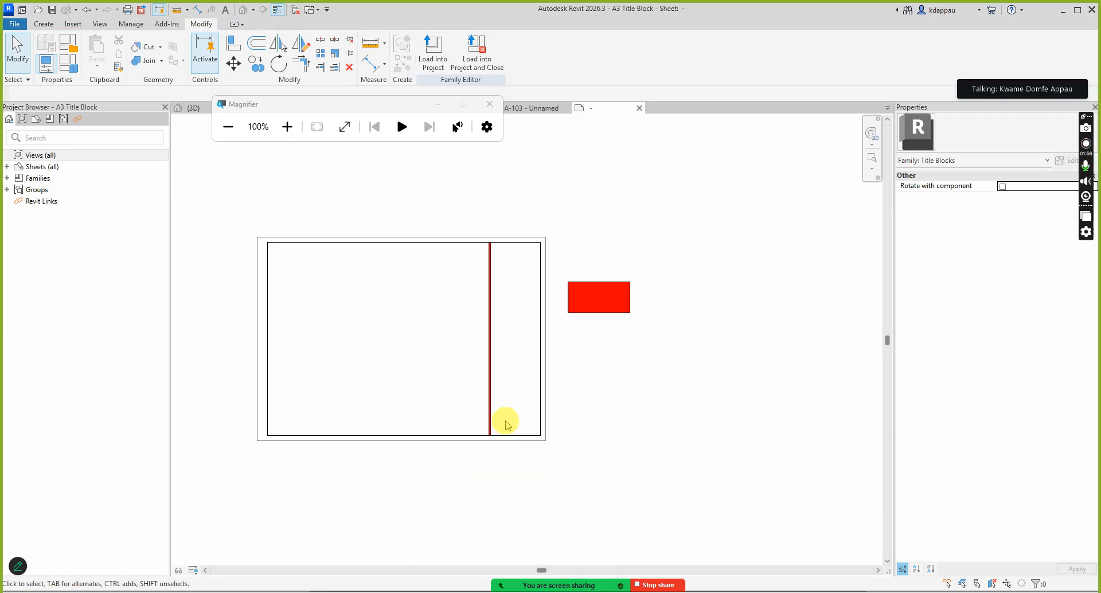
{"action": "left_click", "coordinate": [579, 284]}
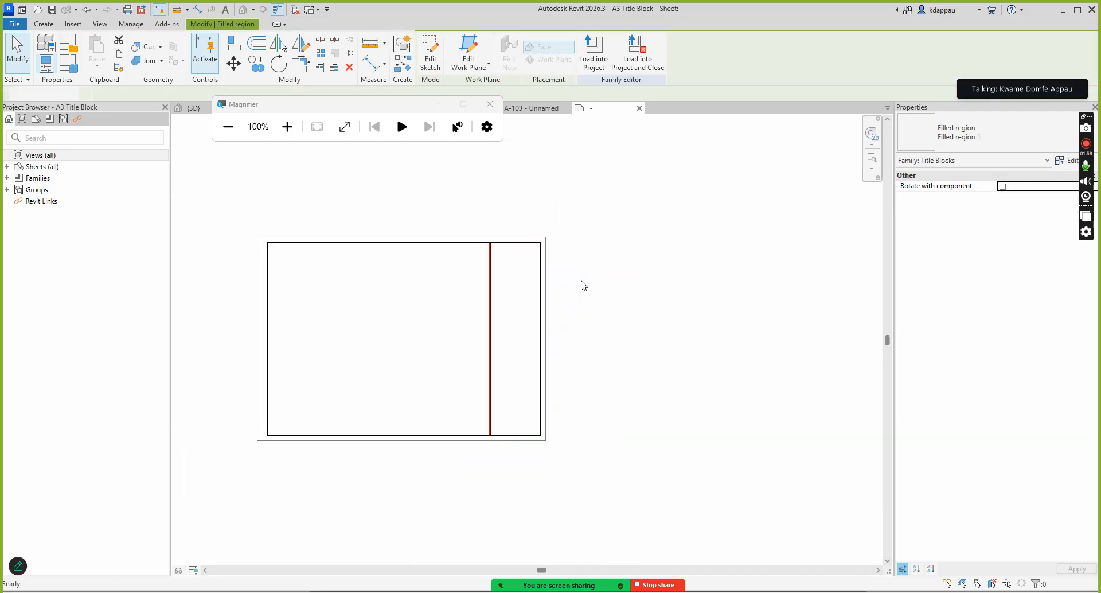
{"action": "left_click", "coordinate": [583, 286]}
{"action": "scroll", "coordinate": [487, 258], "scroll_direction": "up", "scroll_amount": 4}
{"action": "scroll", "coordinate": [488, 250], "scroll_direction": "up", "scroll_amount": 4}
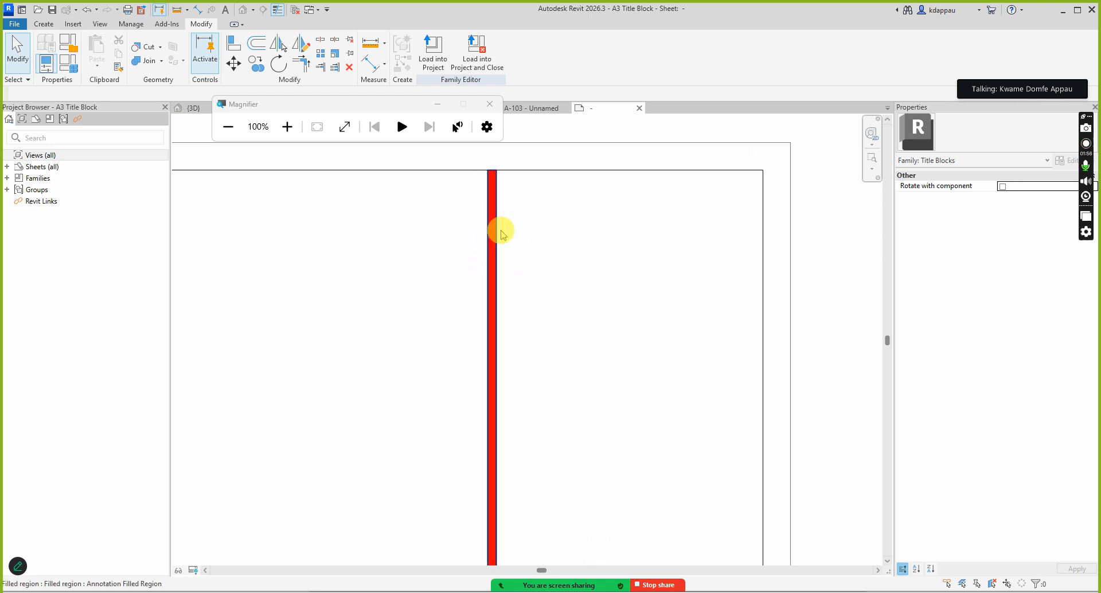
{"action": "left_click", "coordinate": [493, 268]}
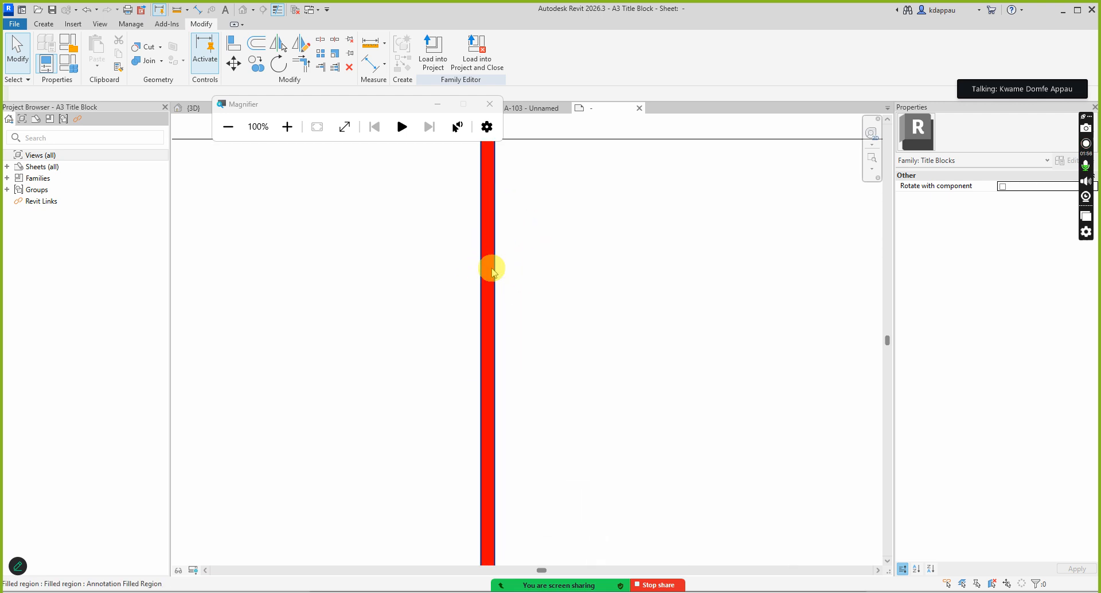
{"action": "scroll", "coordinate": [487, 309], "scroll_direction": "down", "scroll_amount": 2}
{"action": "scroll", "coordinate": [484, 226], "scroll_direction": "up", "scroll_amount": 2}
{"action": "scroll", "coordinate": [504, 271], "scroll_direction": "up", "scroll_amount": 1}
{"action": "scroll", "coordinate": [495, 300], "scroll_direction": "down", "scroll_amount": 2}
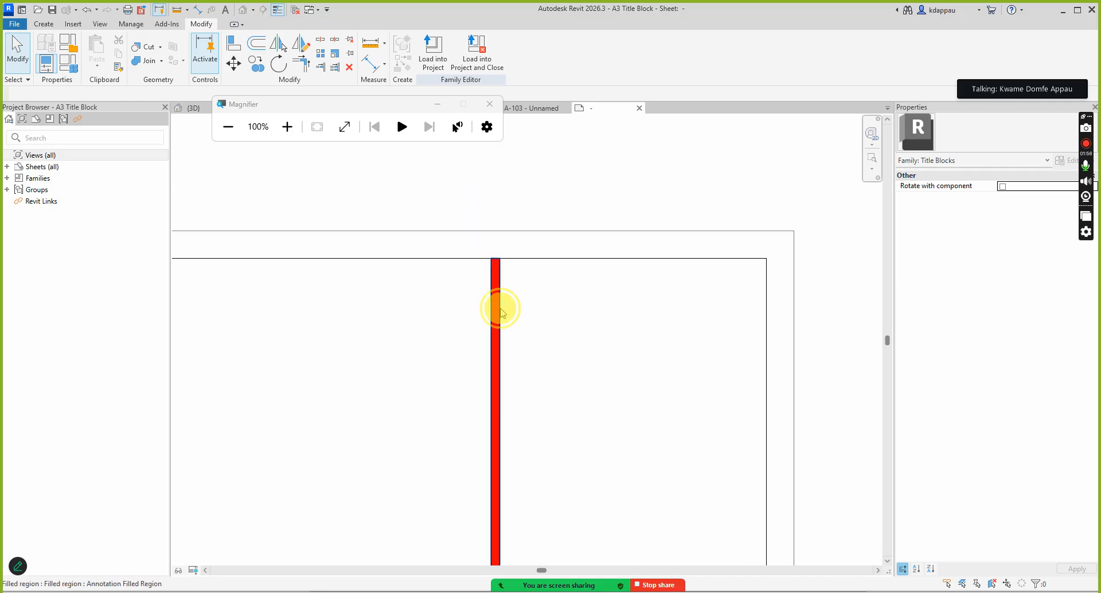
Step: Set the foreground pattern color of the narrow vertical strip's filled region type to Blue
{"action": "left_click", "coordinate": [500, 310]}
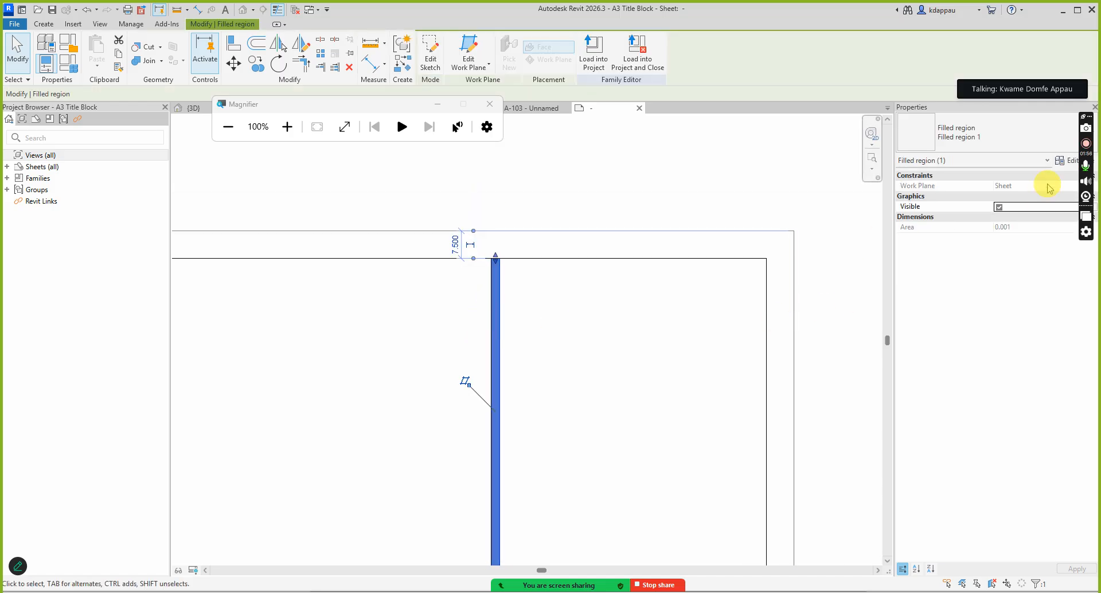
{"action": "left_click", "coordinate": [1072, 161]}
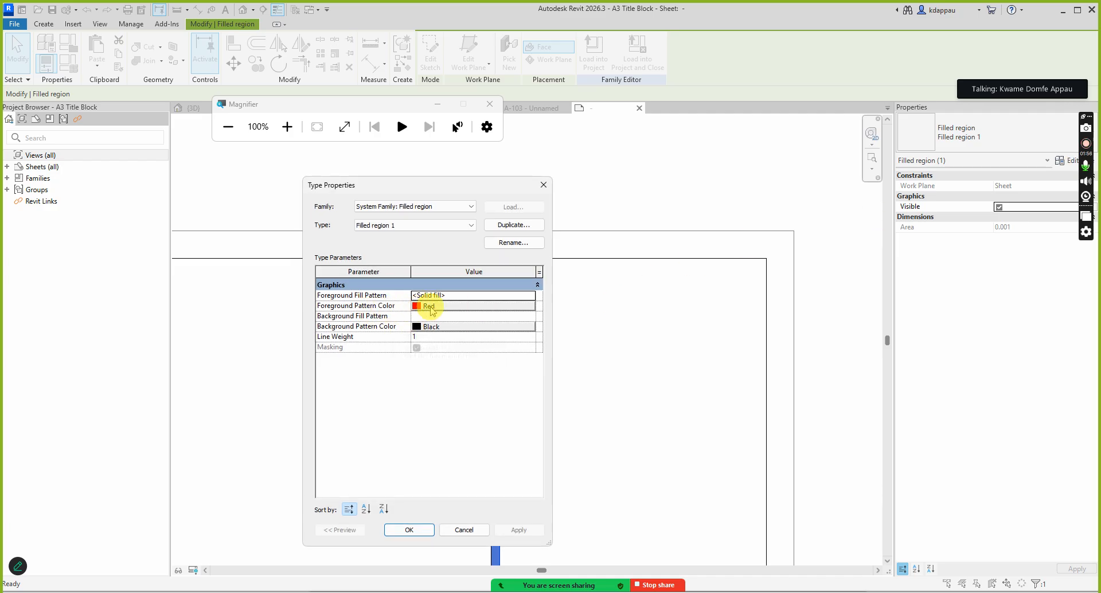
{"action": "left_click", "coordinate": [432, 308]}
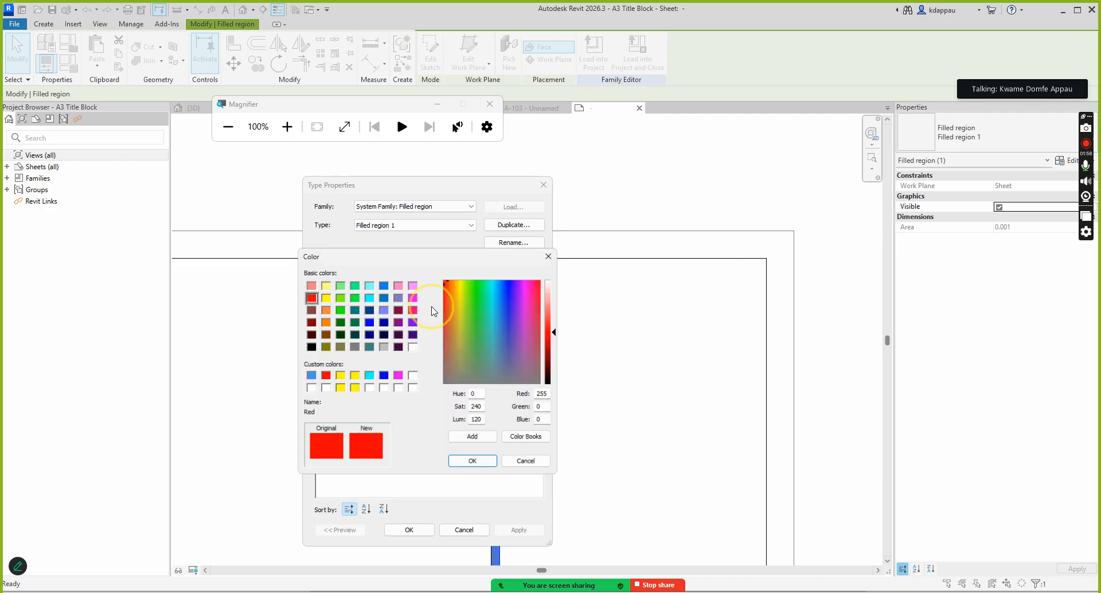
{"action": "left_click", "coordinate": [367, 322]}
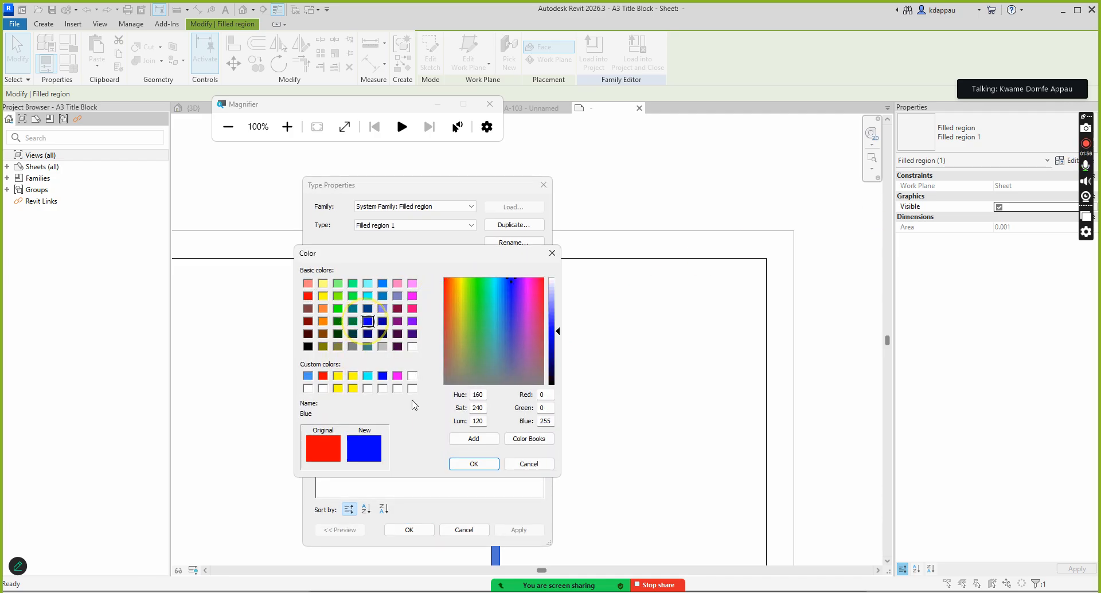
{"action": "left_click", "coordinate": [471, 464]}
{"action": "left_click", "coordinate": [406, 534]}
{"action": "left_click", "coordinate": [400, 414]}
{"action": "scroll", "coordinate": [405, 378], "scroll_direction": "down", "scroll_amount": 4}
{"action": "scroll", "coordinate": [455, 404], "scroll_direction": "up", "scroll_amount": 2}
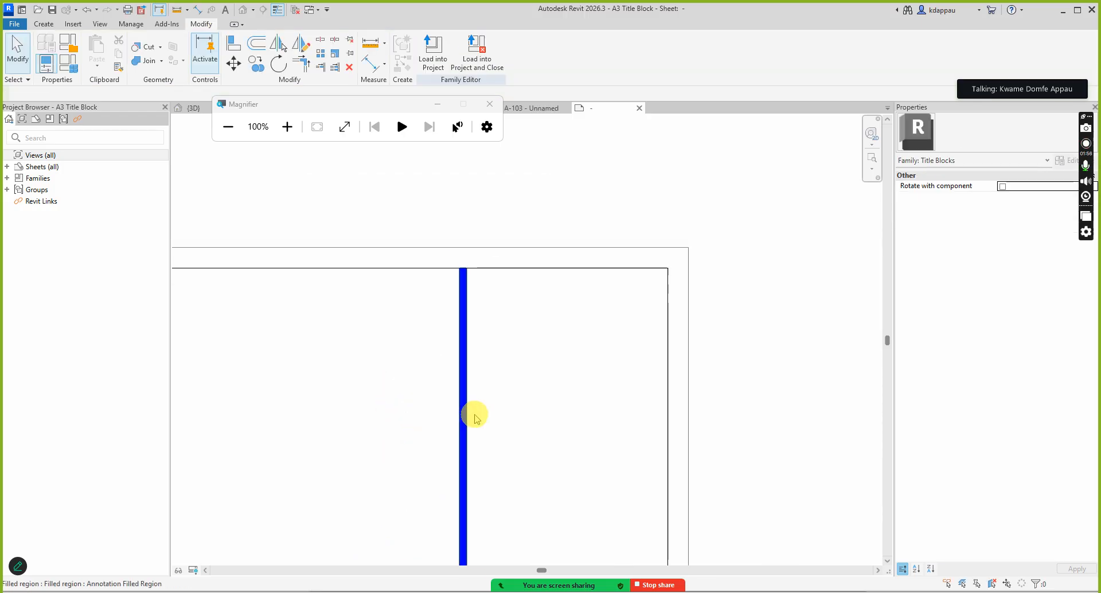
{"action": "scroll", "coordinate": [476, 418], "scroll_direction": "up", "scroll_amount": 2}
Step: Set the foreground fill pattern of the vertical strip's filled region type to Crosshatch
{"action": "left_click", "coordinate": [464, 396]}
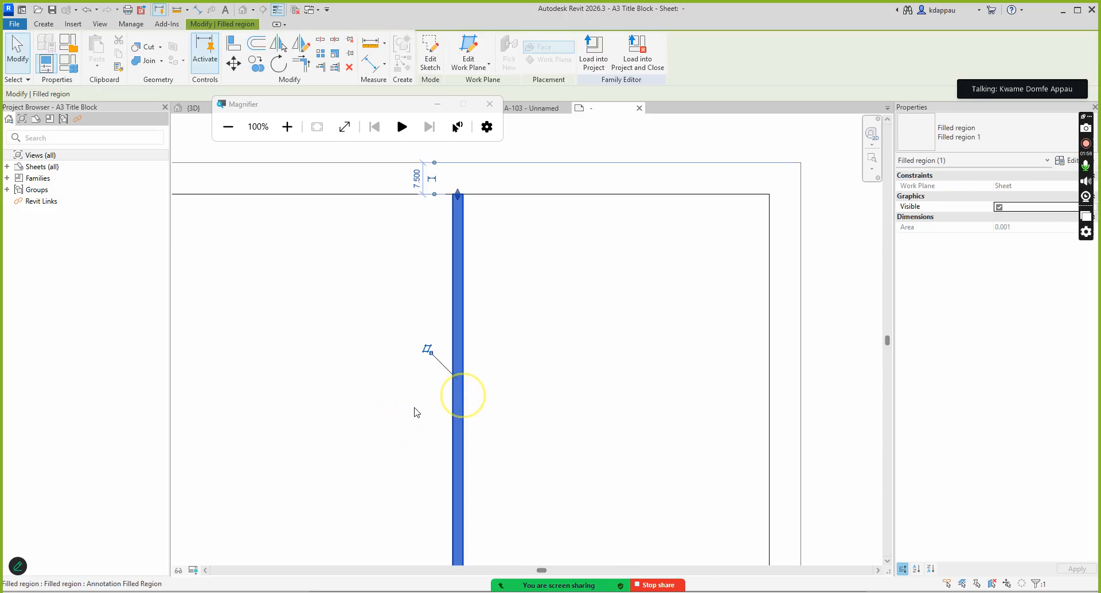
{"action": "left_click", "coordinate": [1069, 161]}
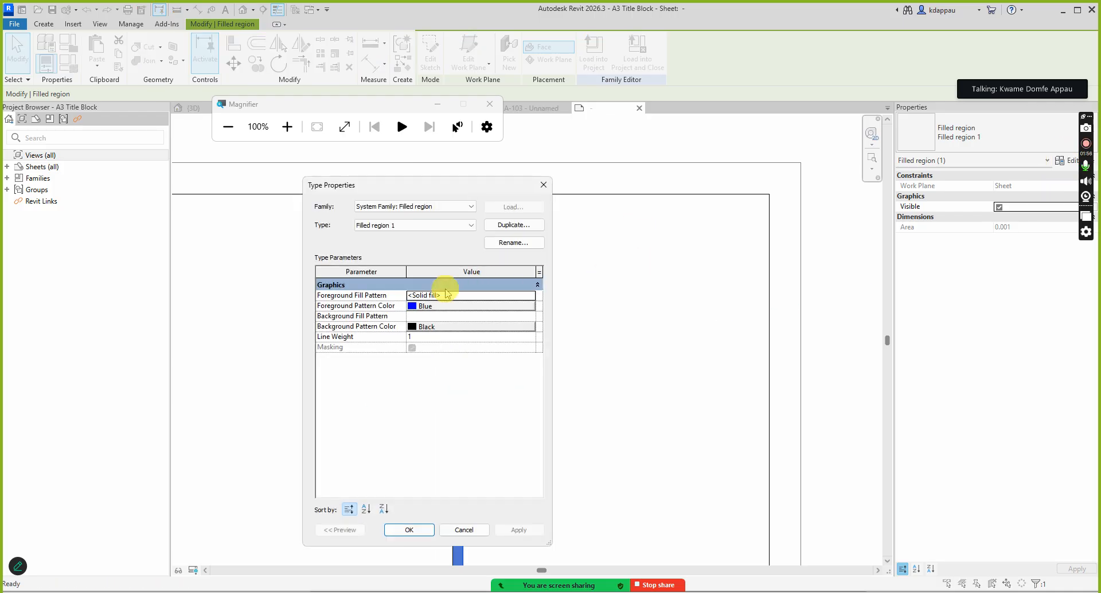
{"action": "left_click", "coordinate": [531, 296]}
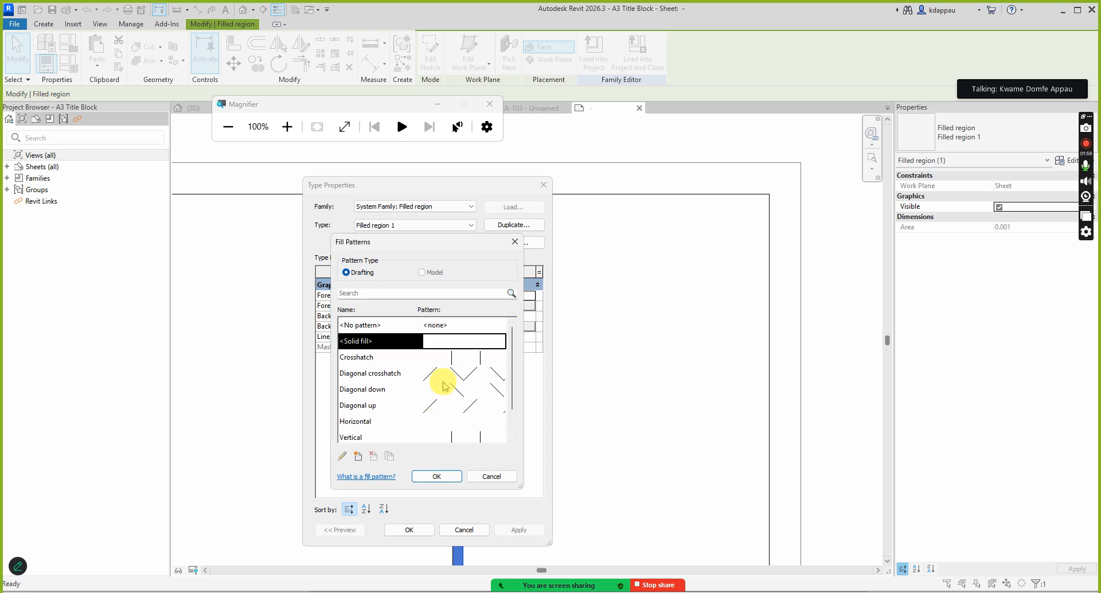
{"action": "left_click", "coordinate": [356, 357]}
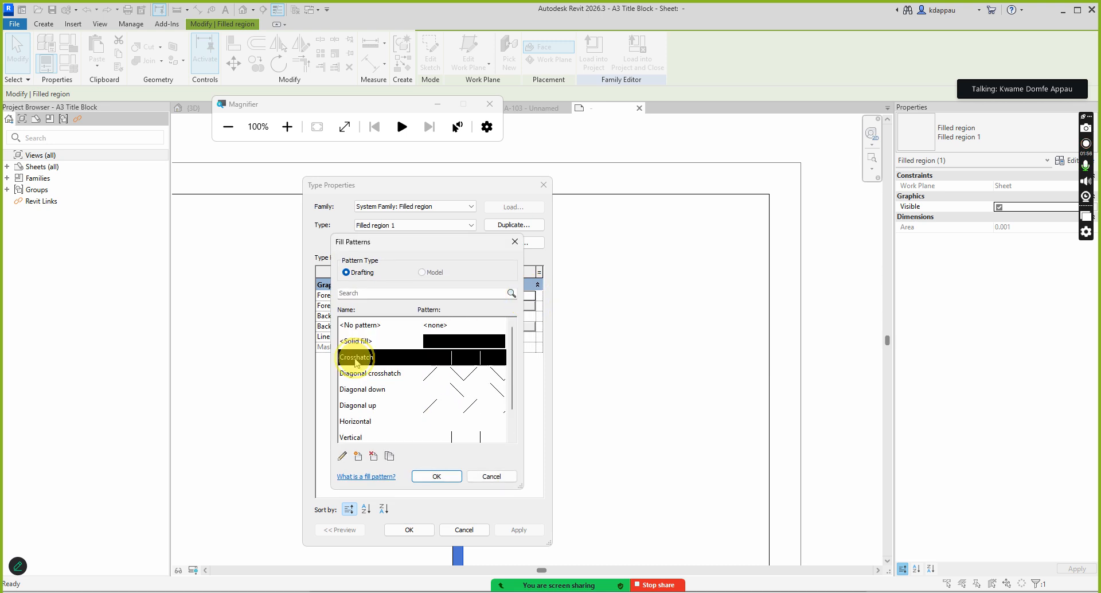
{"action": "left_click", "coordinate": [437, 476]}
{"action": "left_click", "coordinate": [406, 530]}
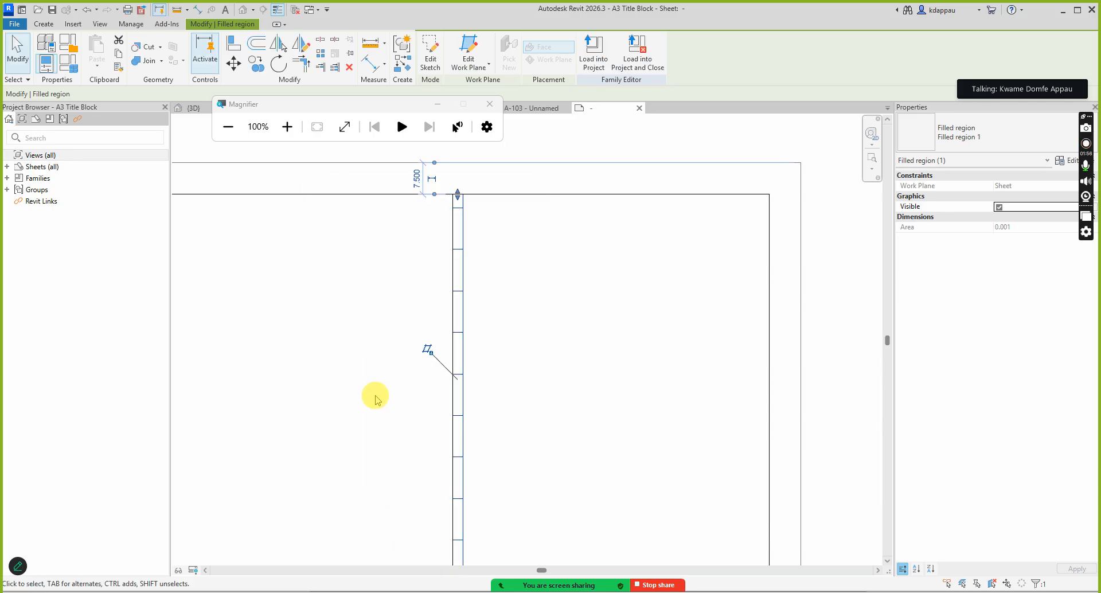
{"action": "left_click", "coordinate": [374, 394]}
Step: Examine how the crosshatch pattern looks along the vertical strip and against the rest of the sheet
{"action": "scroll", "coordinate": [439, 372], "scroll_direction": "down", "scroll_amount": 2}
{"action": "scroll", "coordinate": [476, 252], "scroll_direction": "up", "scroll_amount": 2}
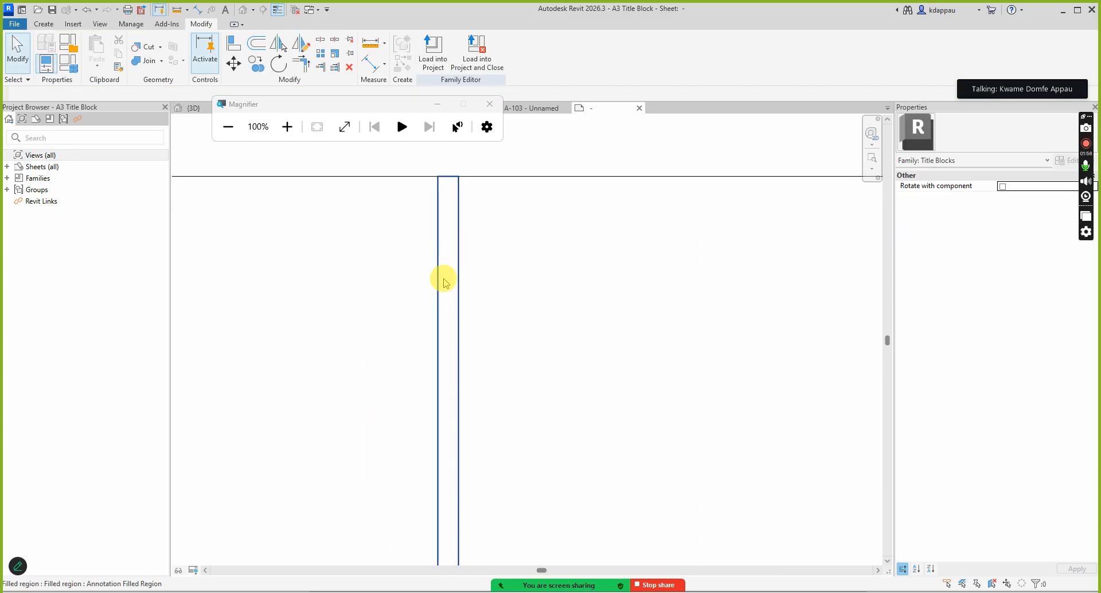
{"action": "scroll", "coordinate": [475, 305], "scroll_direction": "down", "scroll_amount": 2}
{"action": "scroll", "coordinate": [476, 308], "scroll_direction": "down", "scroll_amount": 4}
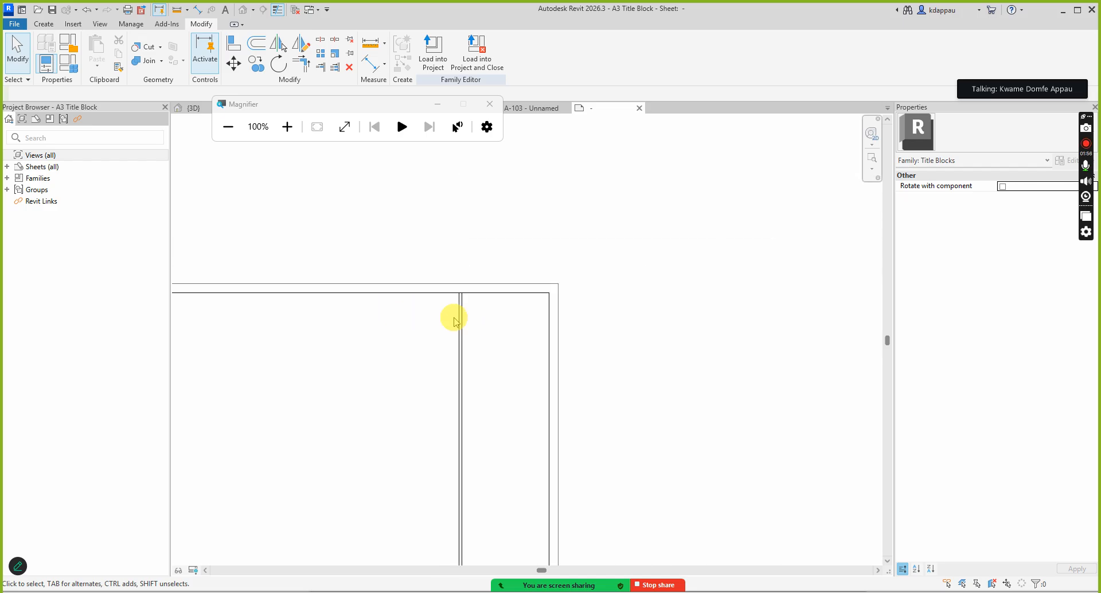
{"action": "scroll", "coordinate": [476, 399], "scroll_direction": "up", "scroll_amount": 3}
{"action": "scroll", "coordinate": [476, 397], "scroll_direction": "up", "scroll_amount": 2}
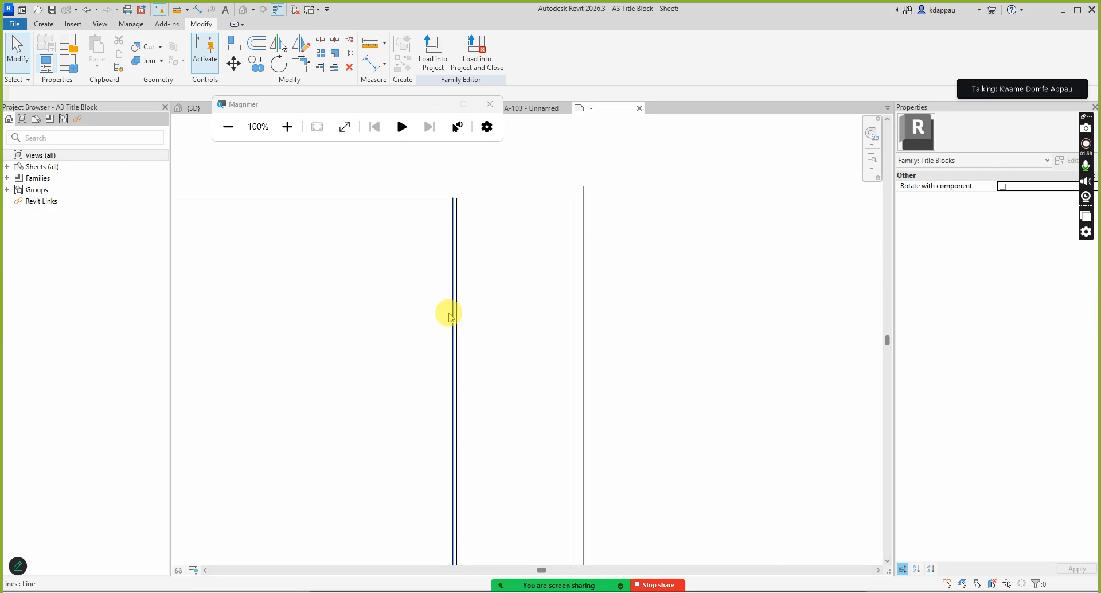
{"action": "left_click", "coordinate": [458, 325]}
{"action": "scroll", "coordinate": [499, 367], "scroll_direction": "down", "scroll_amount": 1}
{"action": "scroll", "coordinate": [499, 361], "scroll_direction": "down", "scroll_amount": 2}
{"action": "scroll", "coordinate": [560, 315], "scroll_direction": "down", "scroll_amount": 1}
{"action": "scroll", "coordinate": [344, 292], "scroll_direction": "up", "scroll_amount": 1}
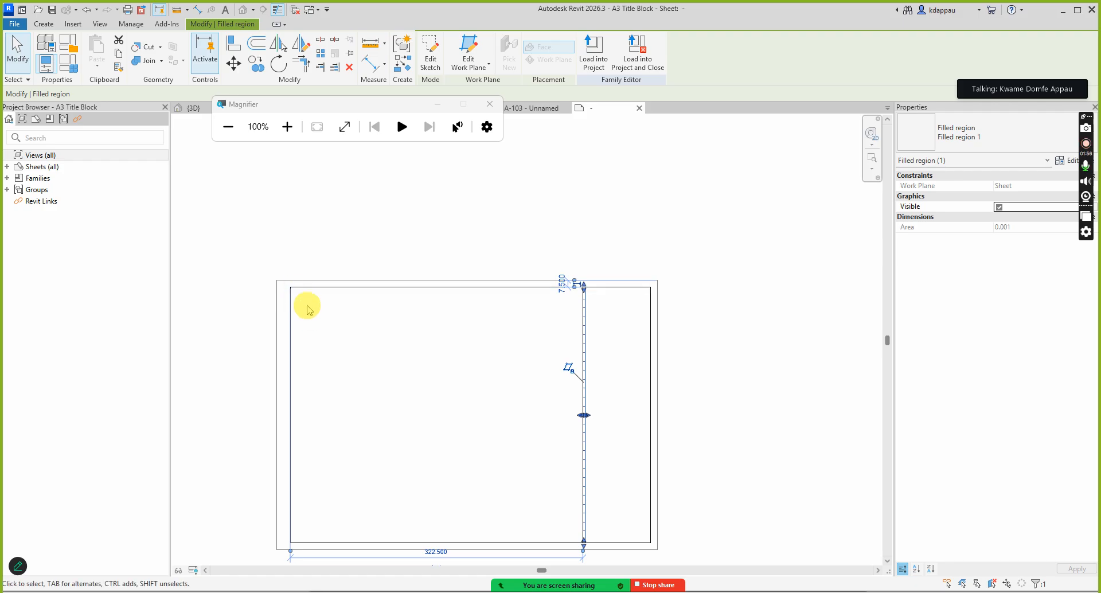
{"action": "scroll", "coordinate": [298, 294], "scroll_direction": "up", "scroll_amount": 2}
{"action": "scroll", "coordinate": [292, 327], "scroll_direction": "down", "scroll_amount": 2}
{"action": "scroll", "coordinate": [305, 518], "scroll_direction": "down", "scroll_amount": 1}
{"action": "scroll", "coordinate": [304, 476], "scroll_direction": "up", "scroll_amount": 3}
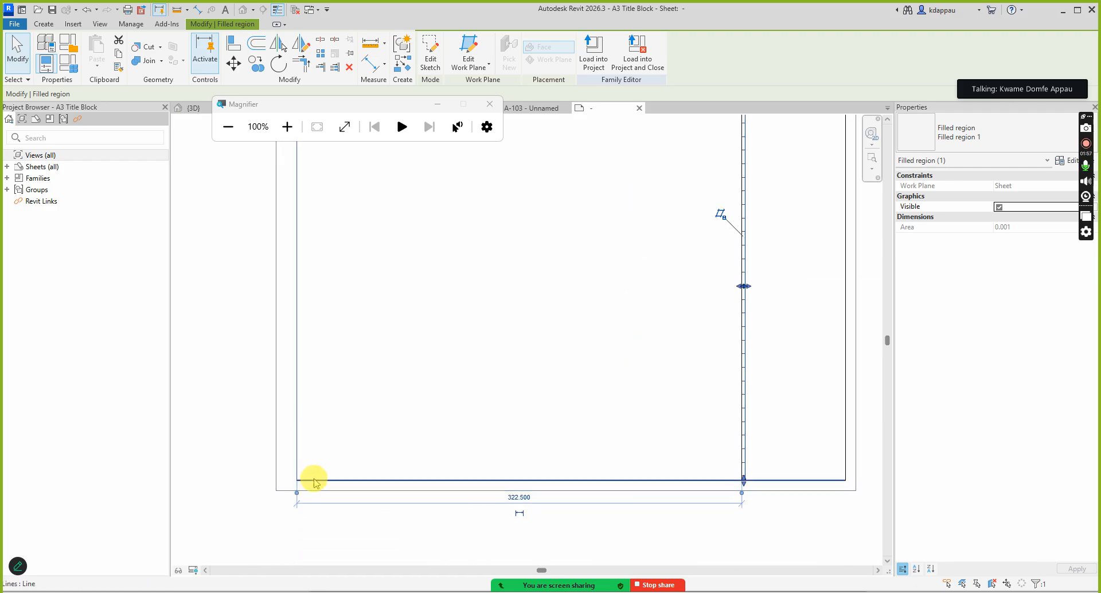
{"action": "scroll", "coordinate": [314, 477], "scroll_direction": "down", "scroll_amount": 4}
{"action": "scroll", "coordinate": [629, 459], "scroll_direction": "up", "scroll_amount": 5}
{"action": "left_click", "coordinate": [408, 376]}
{"action": "scroll", "coordinate": [476, 367], "scroll_direction": "down", "scroll_amount": 1}
{"action": "scroll", "coordinate": [497, 357], "scroll_direction": "up", "scroll_amount": 1}
{"action": "scroll", "coordinate": [574, 322], "scroll_direction": "down", "scroll_amount": 2}
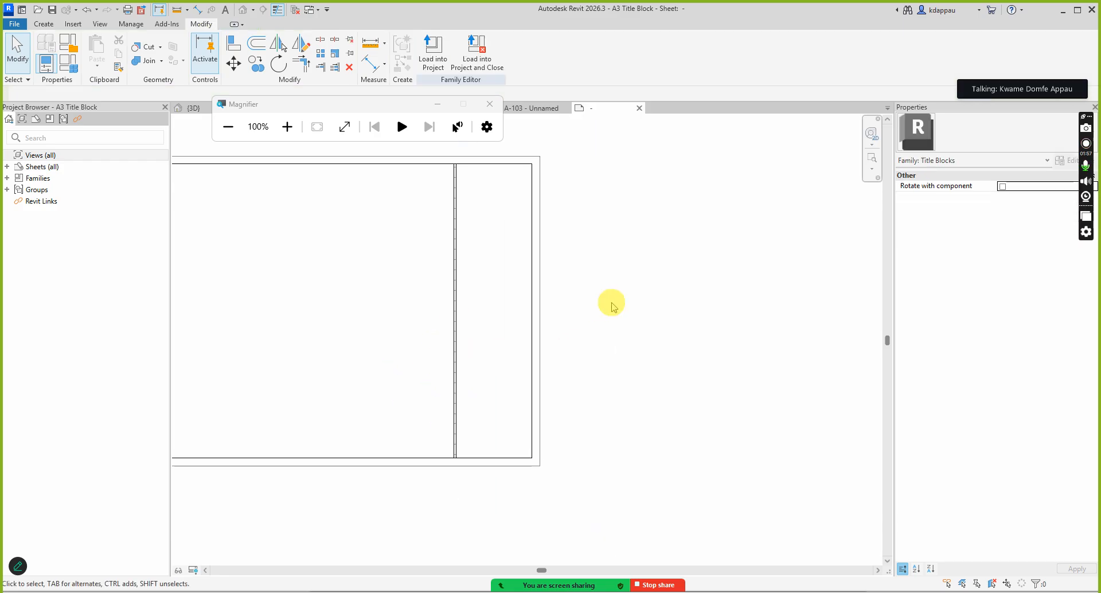
{"action": "scroll", "coordinate": [516, 235], "scroll_direction": "up", "scroll_amount": 2}
{"action": "scroll", "coordinate": [534, 253], "scroll_direction": "down", "scroll_amount": 3}
{"action": "scroll", "coordinate": [472, 246], "scroll_direction": "up", "scroll_amount": 2}
{"action": "scroll", "coordinate": [472, 326], "scroll_direction": "up", "scroll_amount": 2}
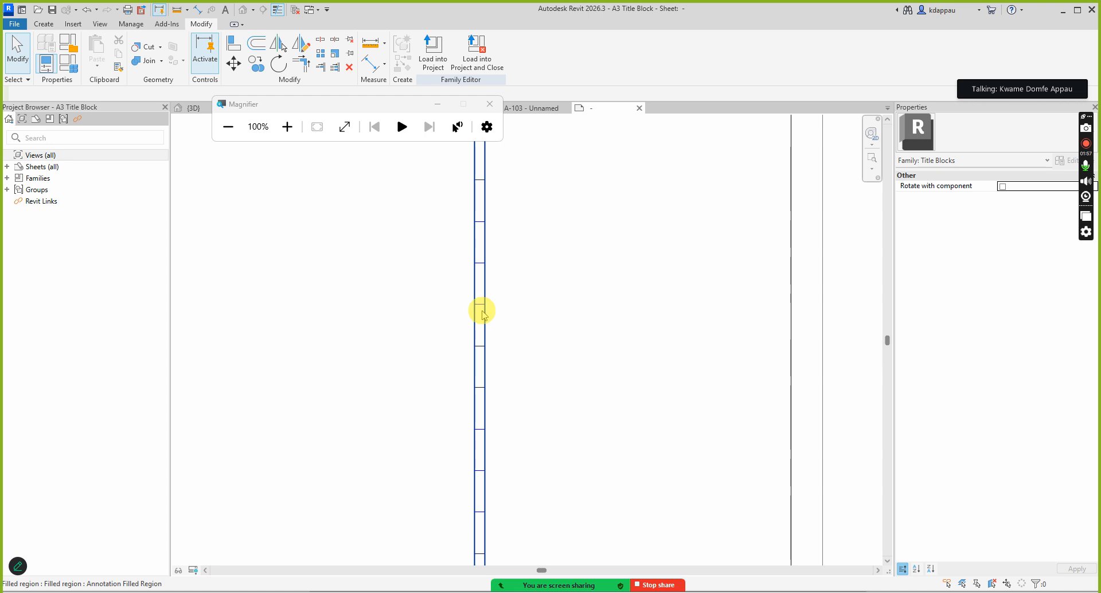
Step: Set the foreground fill pattern of the vertical strip's filled region type back to Solid fill
{"action": "left_click", "coordinate": [483, 314]}
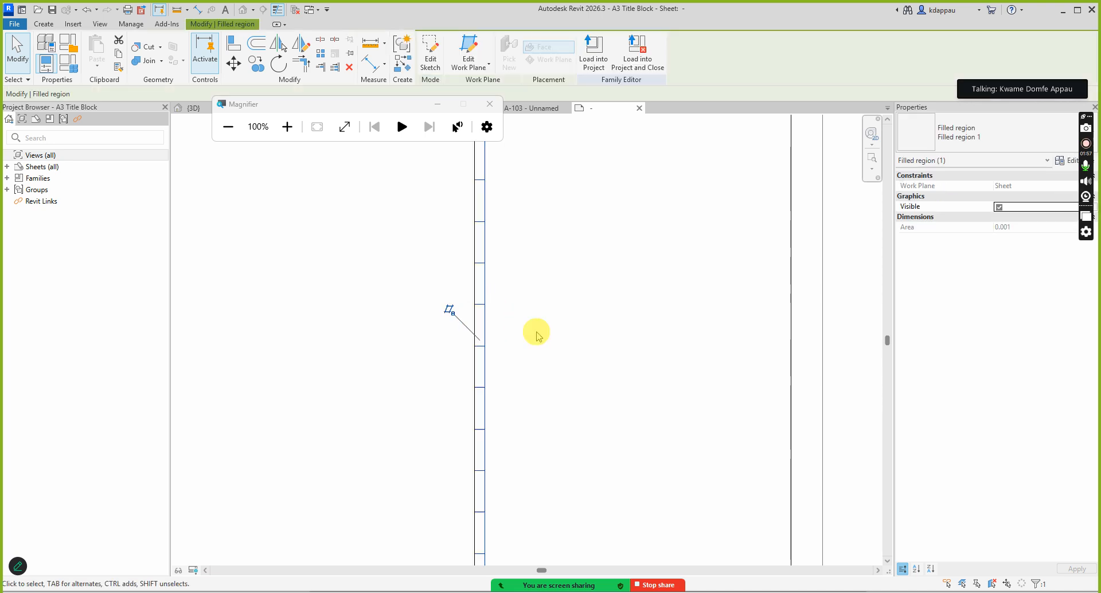
{"action": "left_click", "coordinate": [1072, 164]}
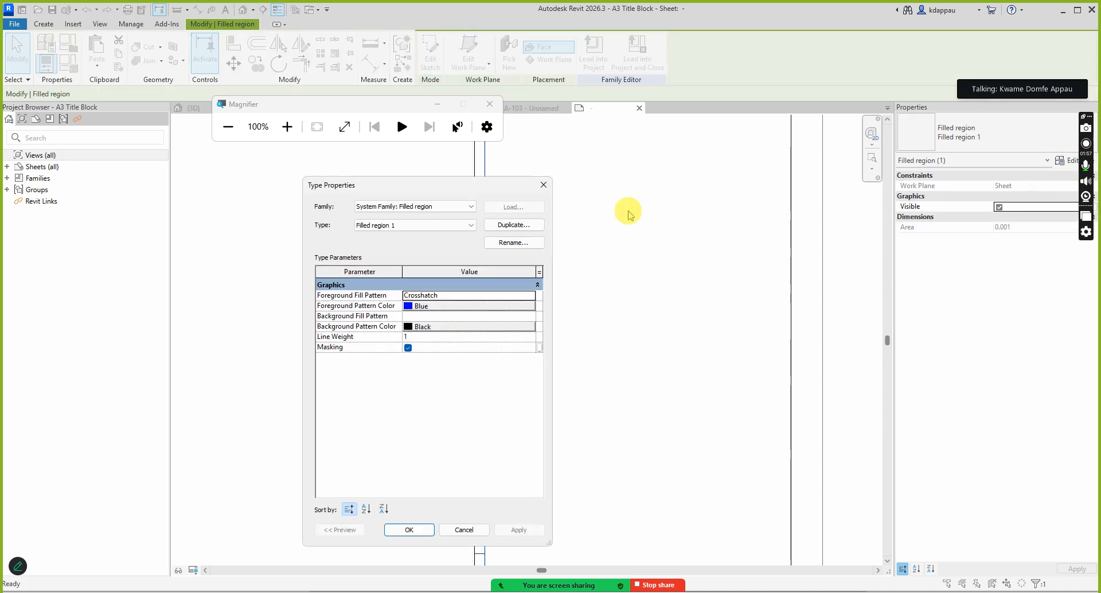
{"action": "left_click", "coordinate": [530, 296]}
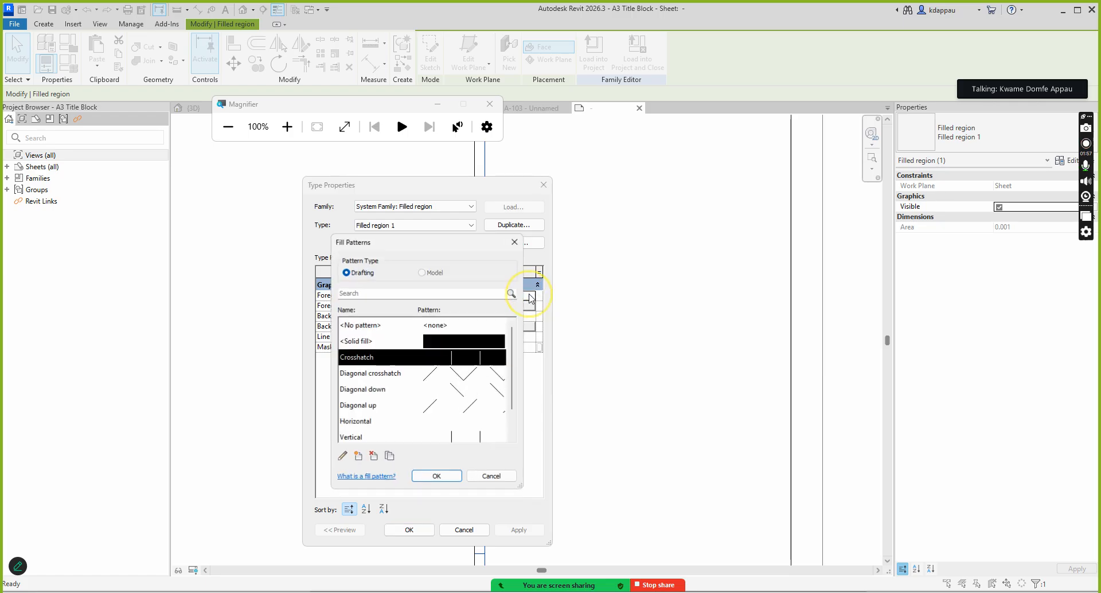
{"action": "left_click", "coordinate": [442, 341]}
{"action": "left_click", "coordinate": [435, 477]}
{"action": "left_click", "coordinate": [416, 530]}
{"action": "left_click", "coordinate": [407, 404]}
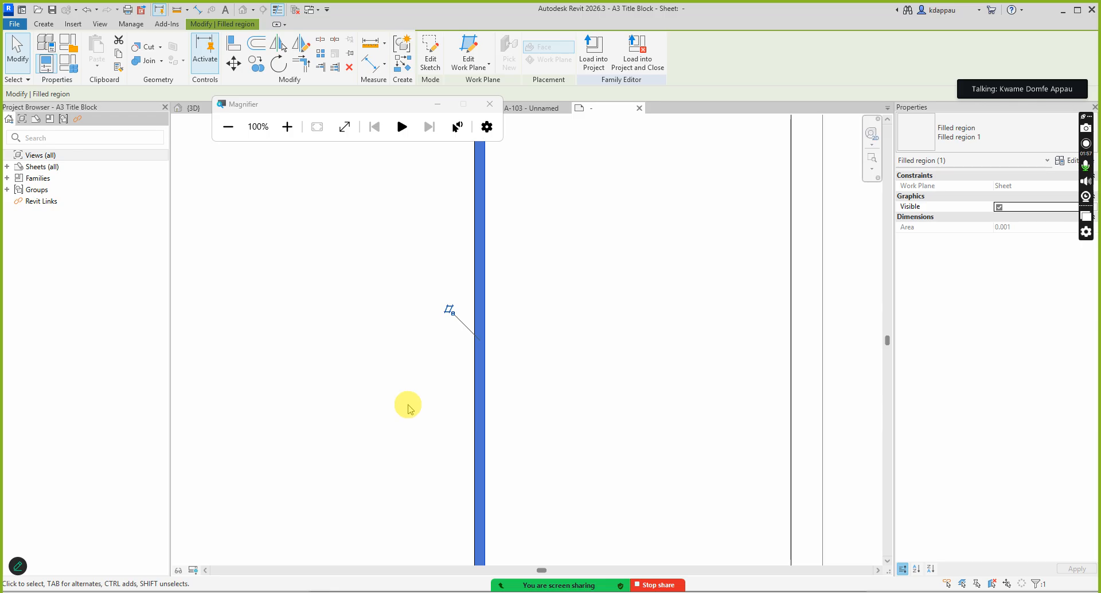
{"action": "scroll", "coordinate": [459, 332], "scroll_direction": "down", "scroll_amount": 2}
{"action": "scroll", "coordinate": [469, 271], "scroll_direction": "up", "scroll_amount": 2}
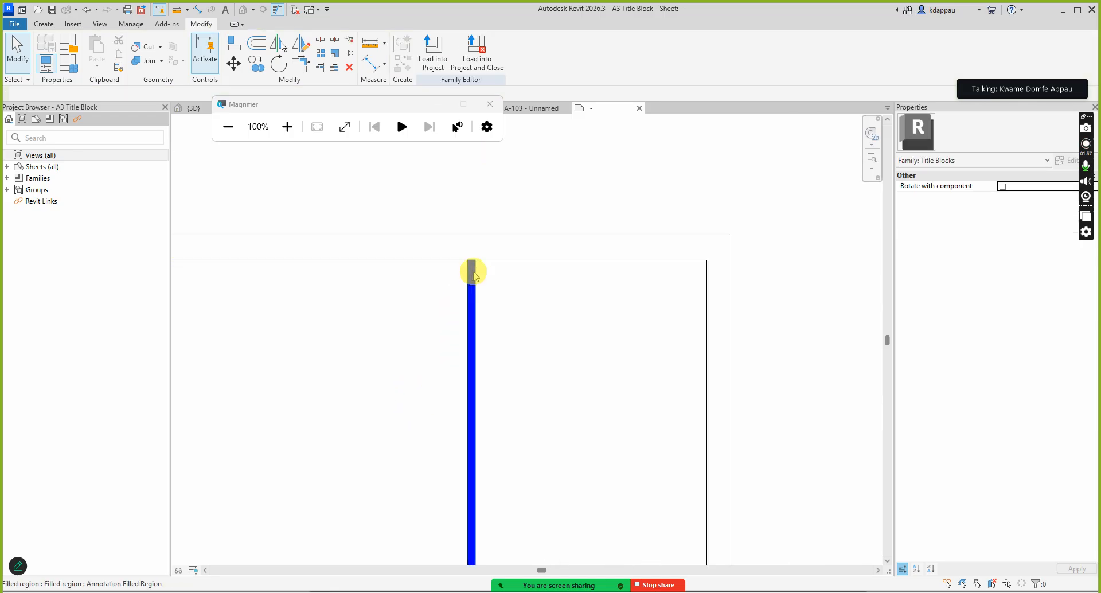
{"action": "scroll", "coordinate": [479, 378], "scroll_direction": "down", "scroll_amount": 3}
{"action": "scroll", "coordinate": [470, 419], "scroll_direction": "up", "scroll_amount": 2}
{"action": "scroll", "coordinate": [470, 453], "scroll_direction": "down", "scroll_amount": 2}
{"action": "scroll", "coordinate": [448, 467], "scroll_direction": "up", "scroll_amount": 2}
{"action": "scroll", "coordinate": [462, 482], "scroll_direction": "up", "scroll_amount": 1}
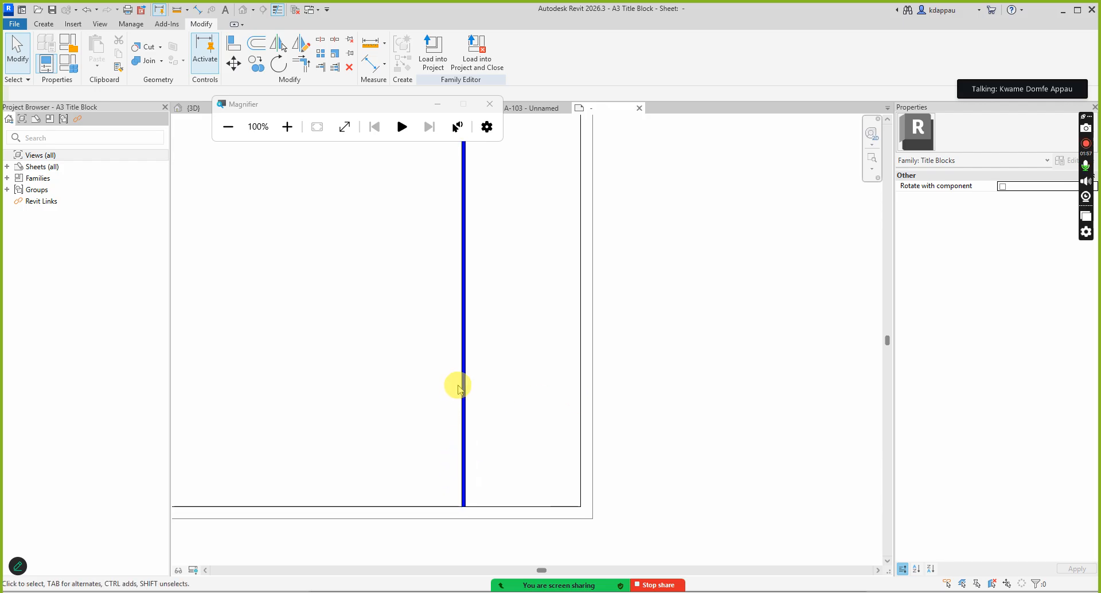
Step: Using Create Similar on the vertical line, draw a thin rectangle about 72.6 mm wide across the information column, from the blue strip to the inner border
{"action": "left_click", "coordinate": [469, 397]}
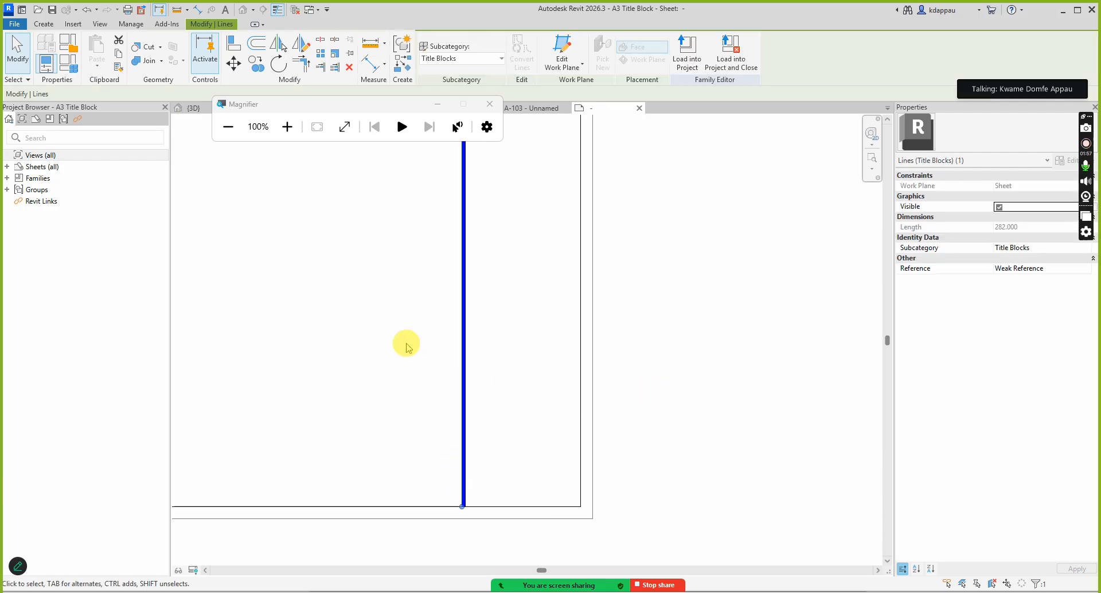
{"action": "right_click", "coordinate": [402, 342]}
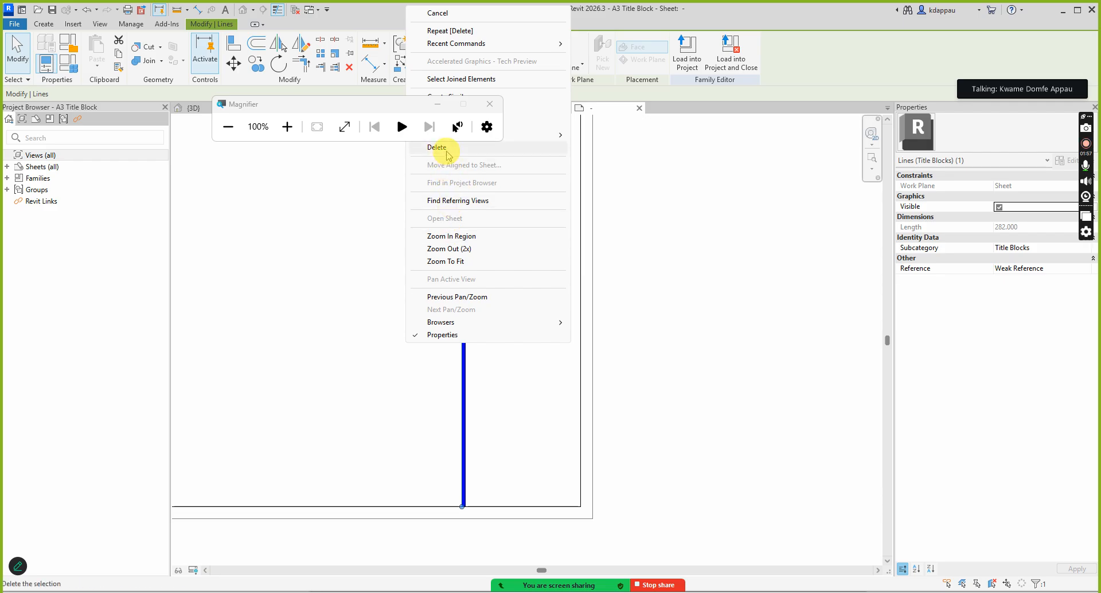
{"action": "left_click_drag", "start_coordinate": [413, 106], "coordinate": [207, 98]}
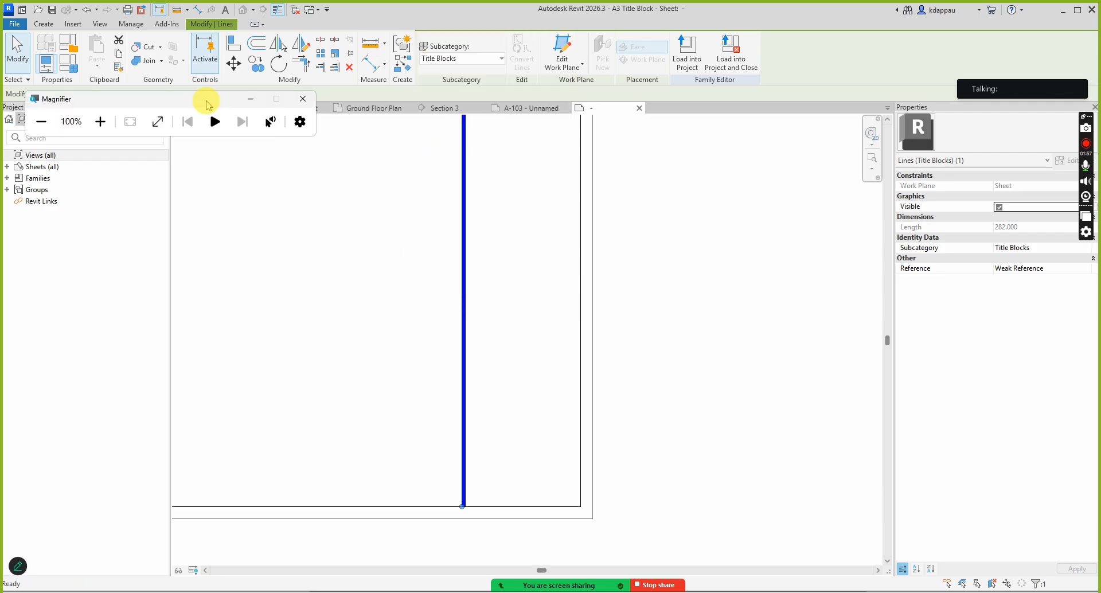
{"action": "left_click", "coordinate": [461, 244]}
{"action": "right_click", "coordinate": [461, 243]}
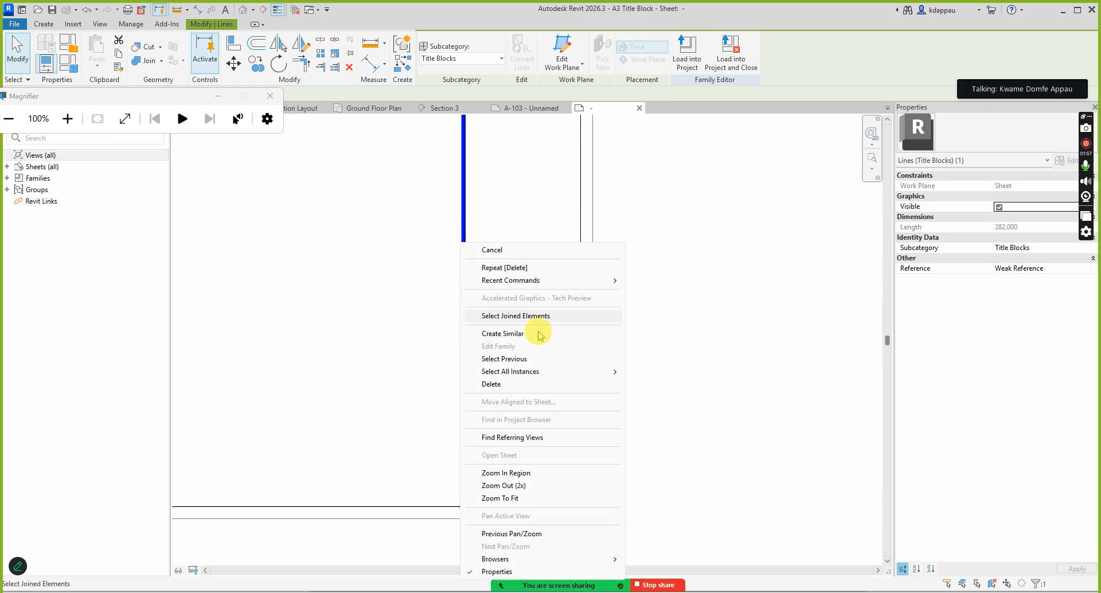
{"action": "left_click", "coordinate": [494, 333]}
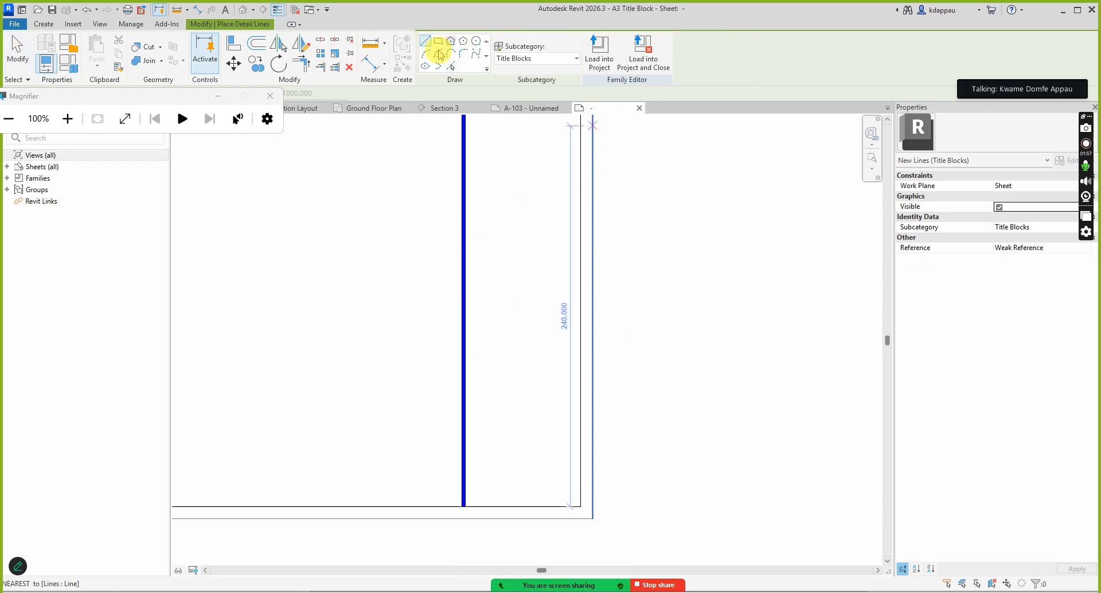
{"action": "scroll", "coordinate": [481, 327], "scroll_direction": "up", "scroll_amount": 3}
{"action": "scroll", "coordinate": [464, 348], "scroll_direction": "down", "scroll_amount": 4}
{"action": "scroll", "coordinate": [458, 357], "scroll_direction": "up", "scroll_amount": 3}
{"action": "left_click", "coordinate": [460, 350]}
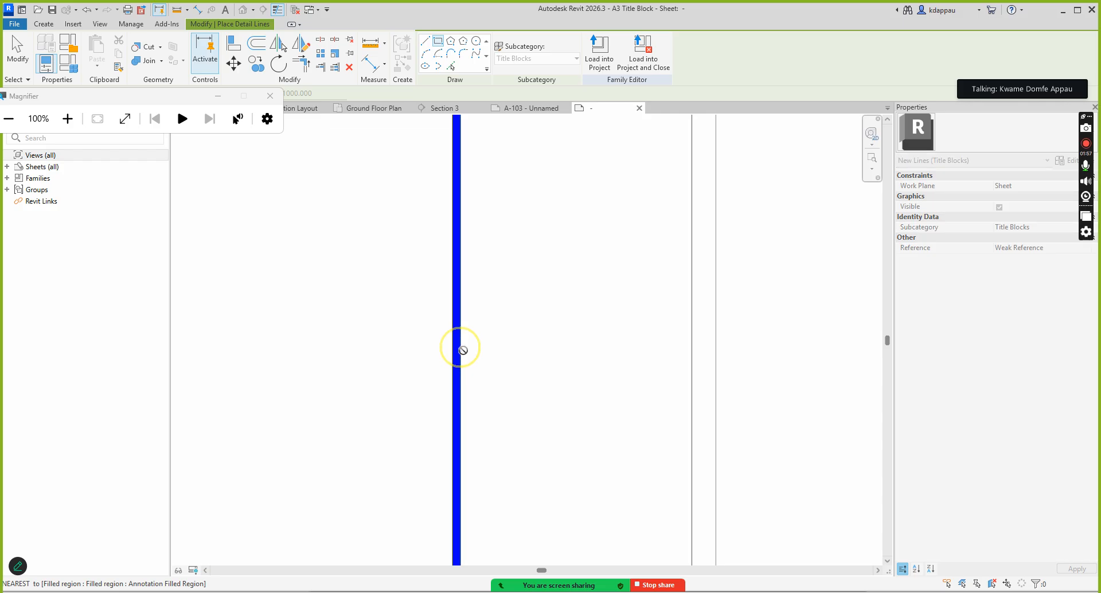
{"action": "left_click", "coordinate": [691, 360]}
{"action": "scroll", "coordinate": [525, 292], "scroll_direction": "down", "scroll_amount": 2}
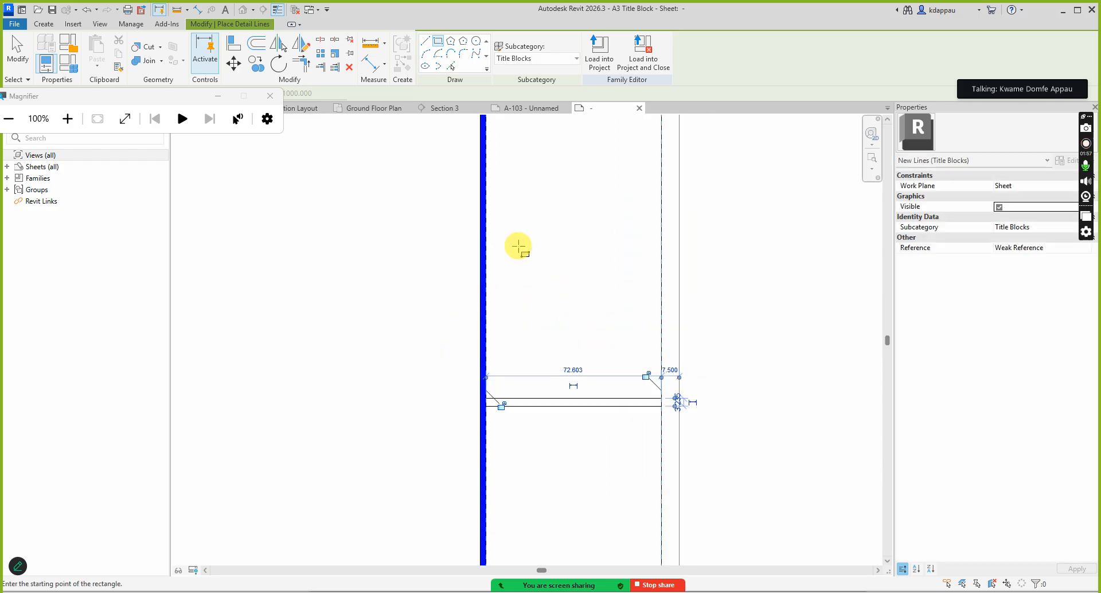
Step: Draw a second thin rectangle across the information column above the first, from the blue strip to the inner border, and end the line command
{"action": "left_click", "coordinate": [478, 221]}
{"action": "left_click", "coordinate": [683, 235]}
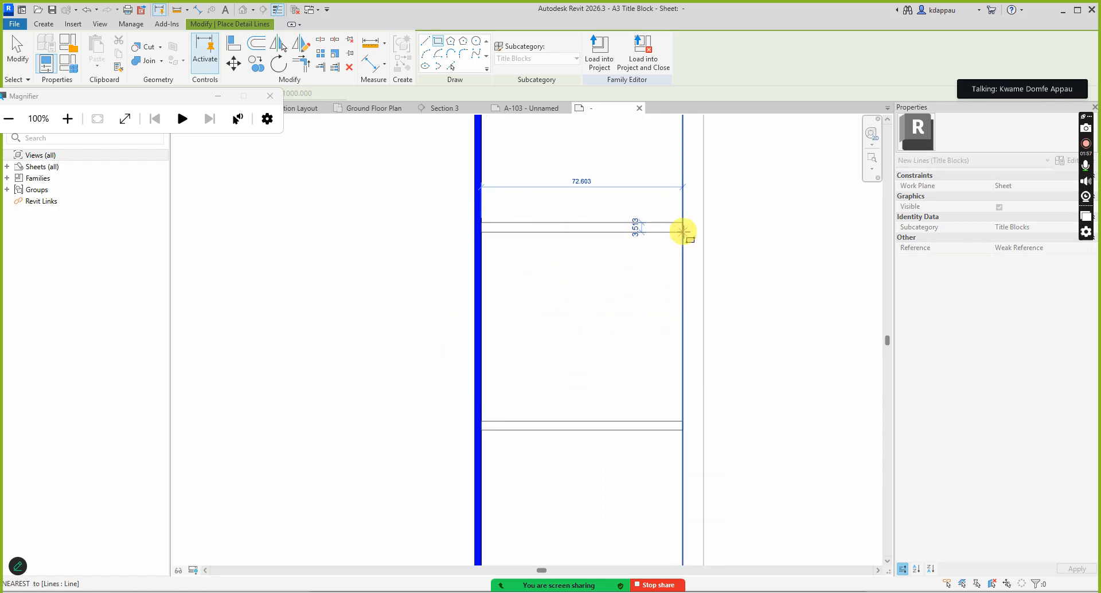
{"action": "scroll", "coordinate": [576, 321], "scroll_direction": "down", "scroll_amount": 2}
{"action": "scroll", "coordinate": [568, 236], "scroll_direction": "up", "scroll_amount": 3}
{"action": "left_click", "coordinate": [517, 248]}
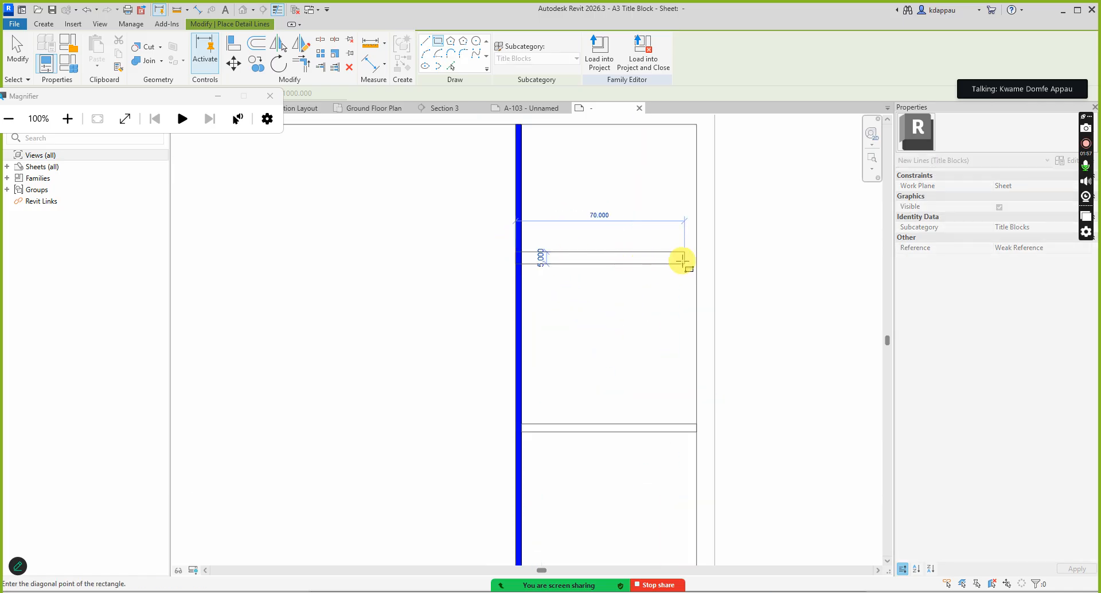
{"action": "left_click", "coordinate": [695, 254]}
{"action": "right_click", "coordinate": [560, 201]}
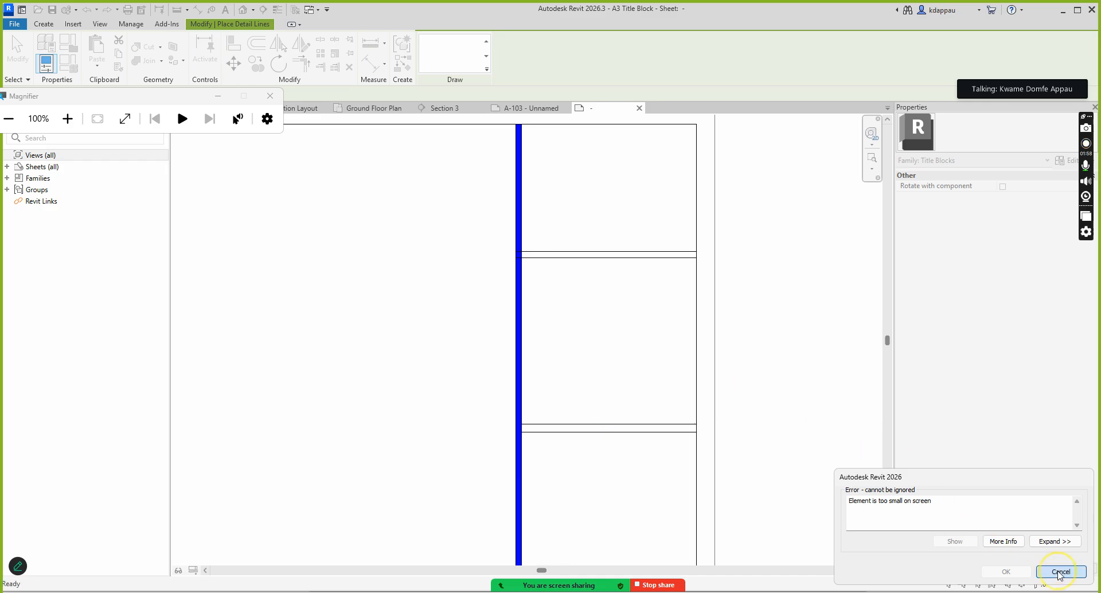
{"action": "left_click", "coordinate": [1061, 572]}
{"action": "scroll", "coordinate": [586, 281], "scroll_direction": "down", "scroll_amount": 3}
{"action": "scroll", "coordinate": [514, 198], "scroll_direction": "up", "scroll_amount": 1}
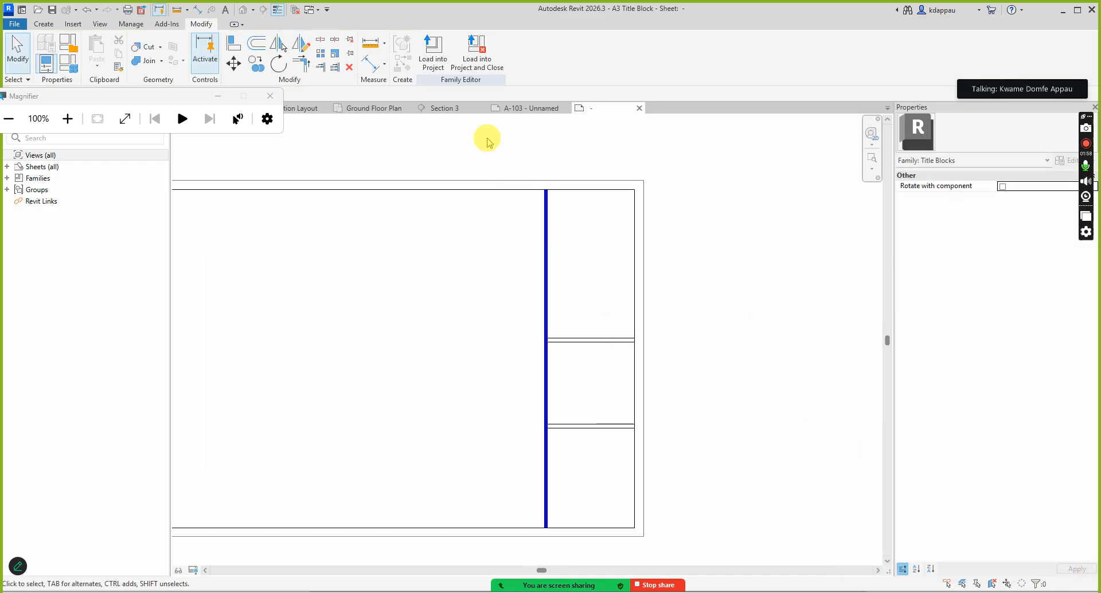
{"action": "right_click", "coordinate": [467, 275]}
{"action": "left_click", "coordinate": [500, 281]}
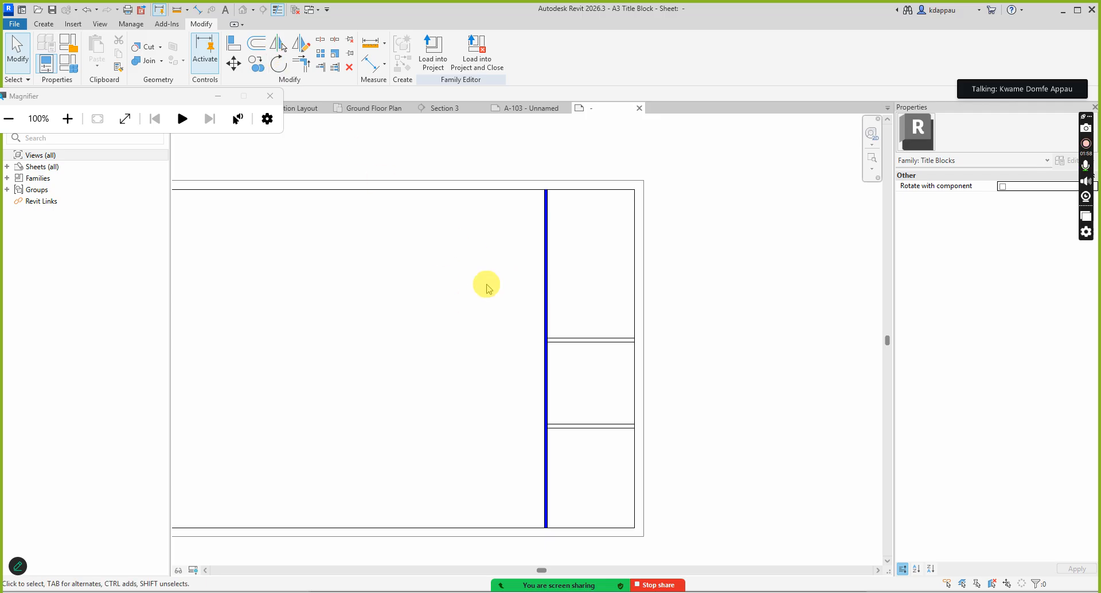
Step: Delete the two thin line rectangles drawn across the information column
{"action": "scroll", "coordinate": [493, 292], "scroll_direction": "down", "scroll_amount": 2}
{"action": "scroll", "coordinate": [545, 356], "scroll_direction": "up", "scroll_amount": 1}
{"action": "scroll", "coordinate": [562, 360], "scroll_direction": "up", "scroll_amount": 3}
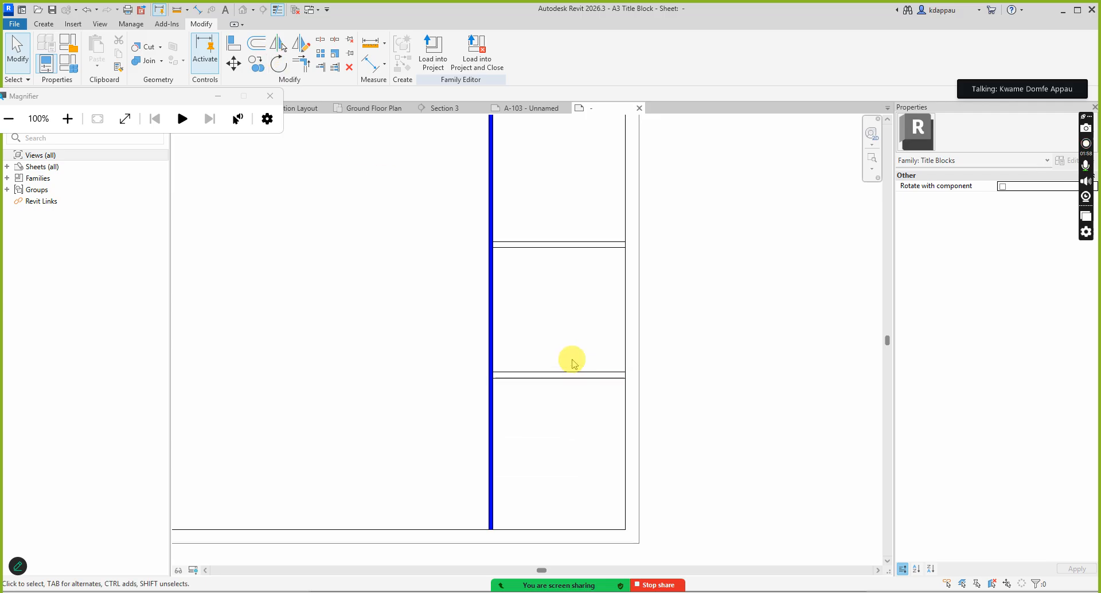
{"action": "scroll", "coordinate": [572, 361], "scroll_direction": "up", "scroll_amount": 2}
{"action": "left_click_drag", "start_coordinate": [330, 327], "coordinate": [676, 422]}
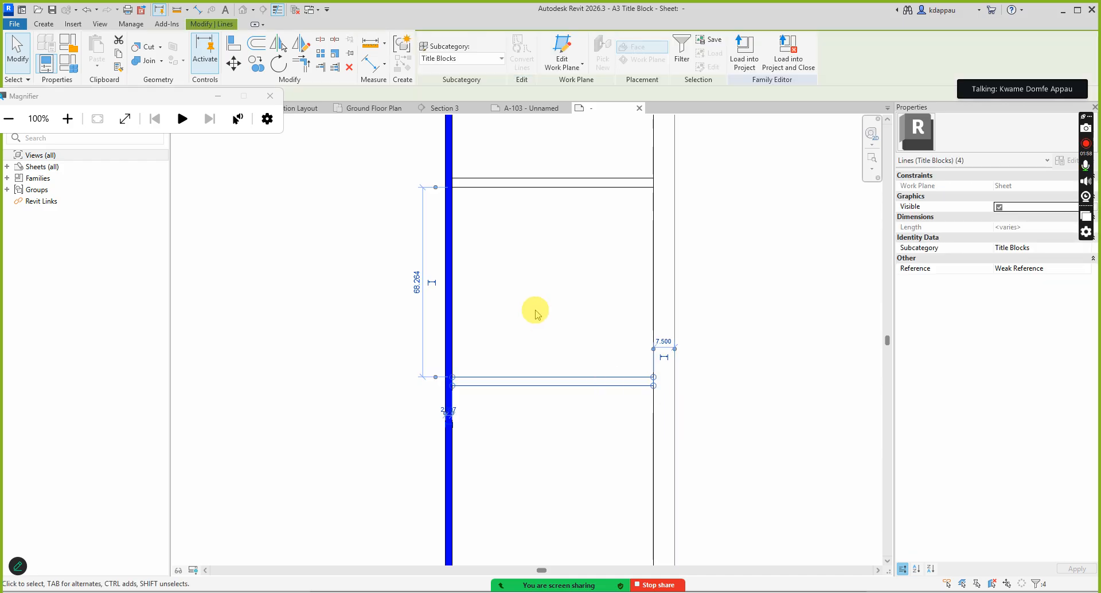
{"action": "left_click", "coordinate": [556, 300]}
{"action": "scroll", "coordinate": [555, 300], "scroll_direction": "down", "scroll_amount": 2}
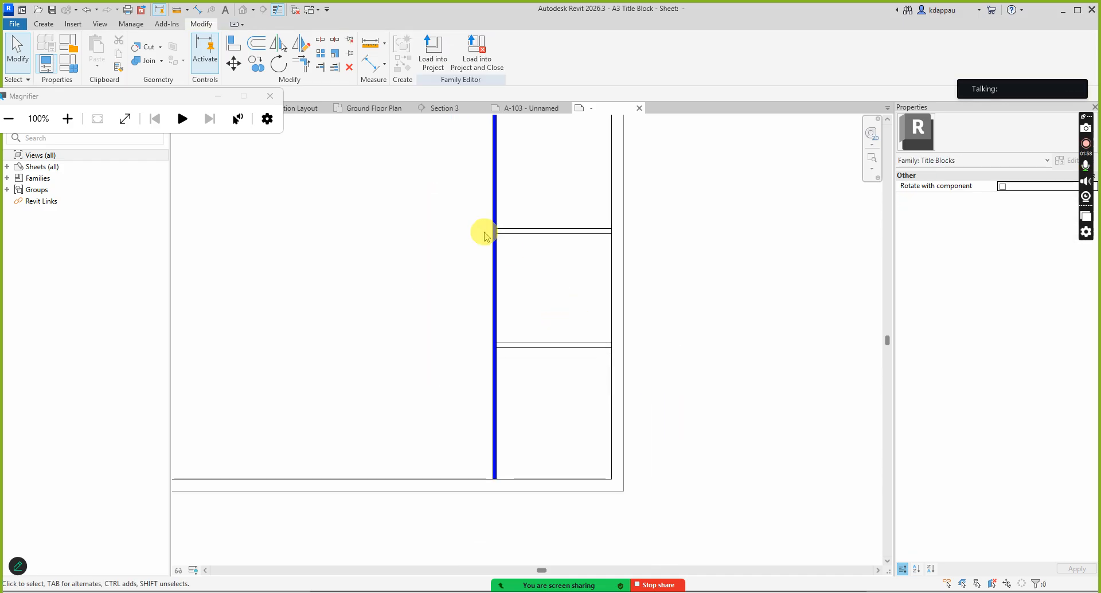
{"action": "left_click_drag", "start_coordinate": [465, 207], "coordinate": [648, 363]}
{"action": "key", "text": "Delete"}
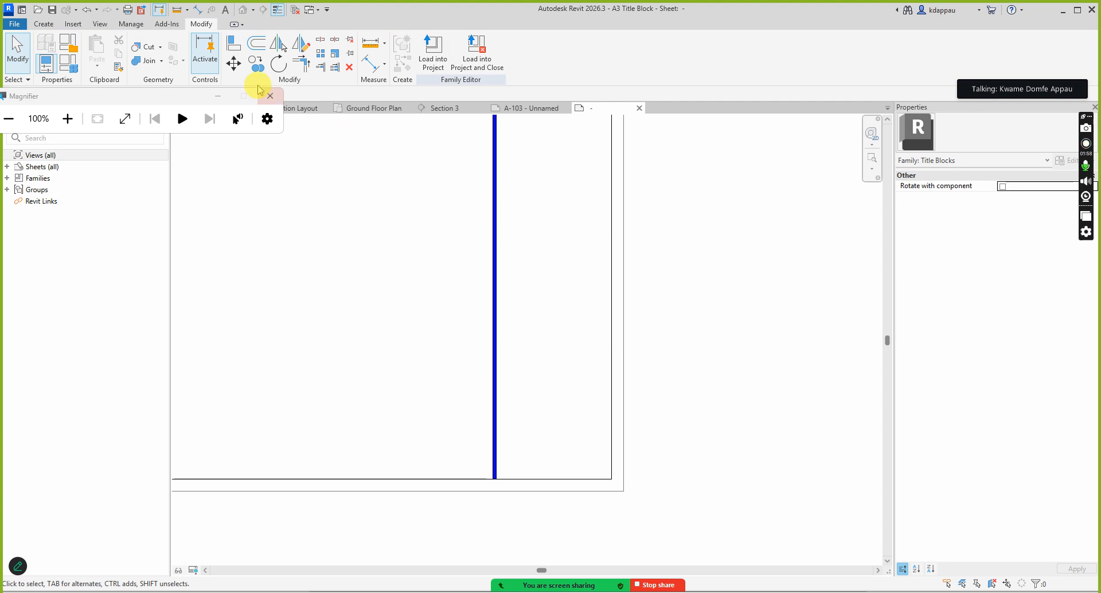
Step: Create a rectangular filled region about 72.6 mm wide and 3.4 mm high across the information column, from the blue strip to the inner border
{"action": "left_click", "coordinate": [44, 24]}
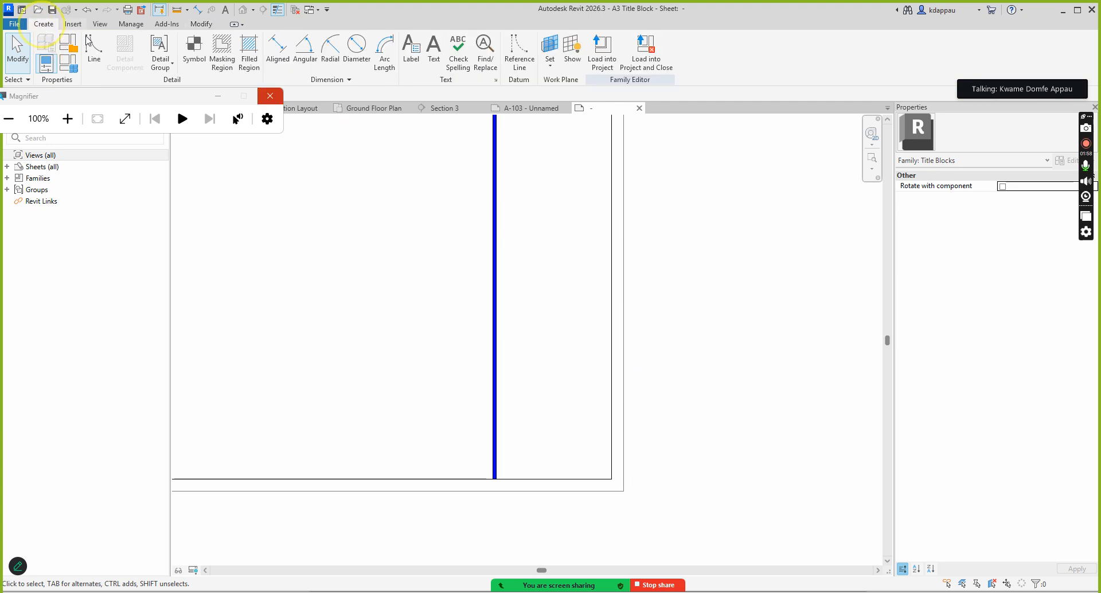
{"action": "left_click", "coordinate": [246, 58]}
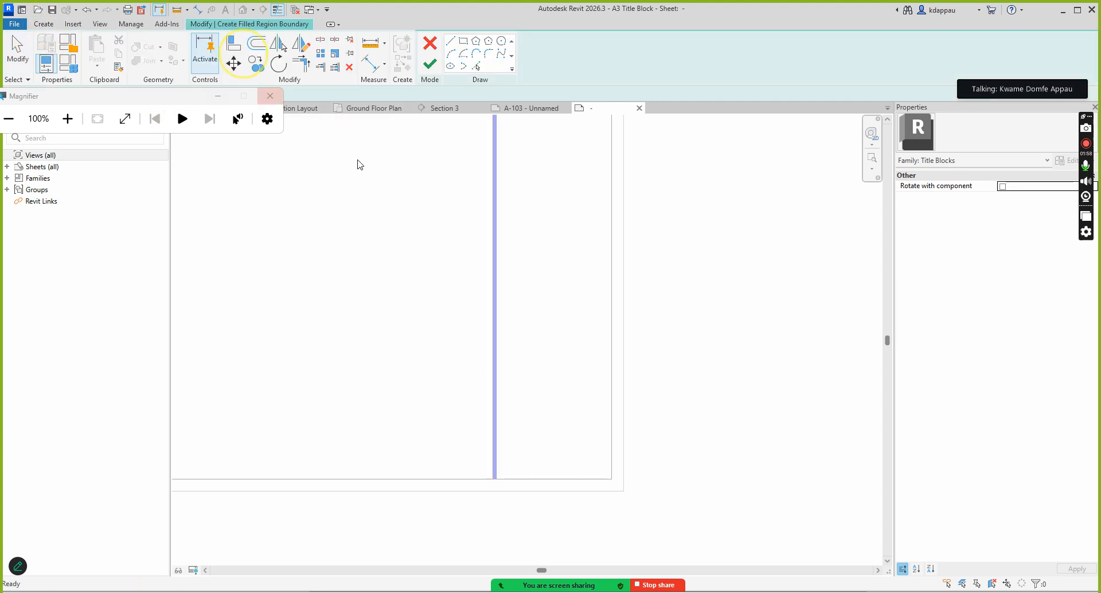
{"action": "scroll", "coordinate": [536, 335], "scroll_direction": "up", "scroll_amount": 2}
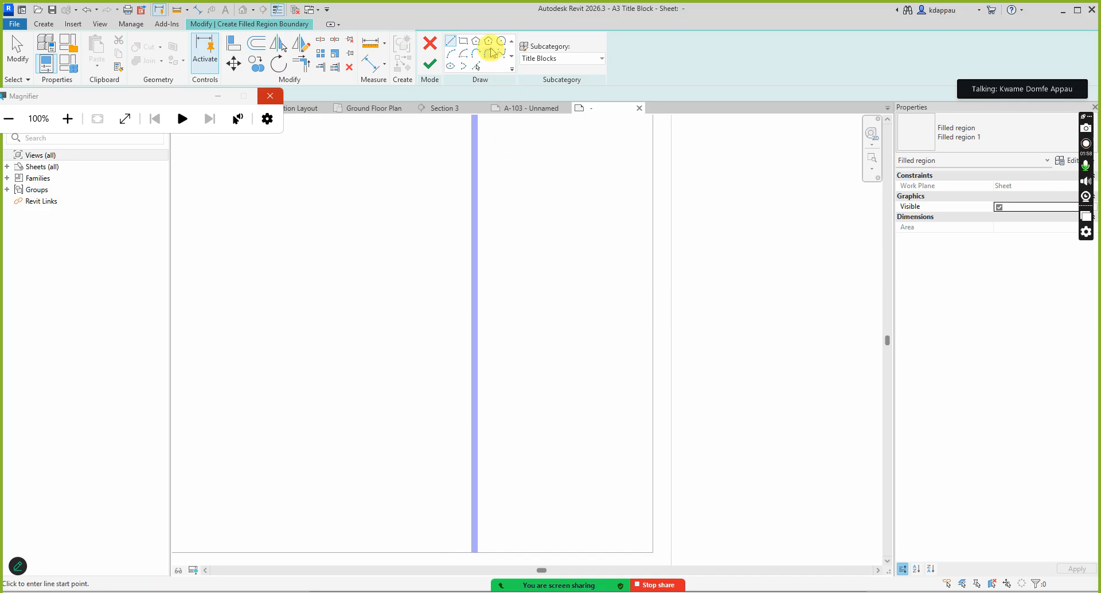
{"action": "scroll", "coordinate": [504, 347], "scroll_direction": "up", "scroll_amount": 1}
{"action": "left_click", "coordinate": [467, 327]}
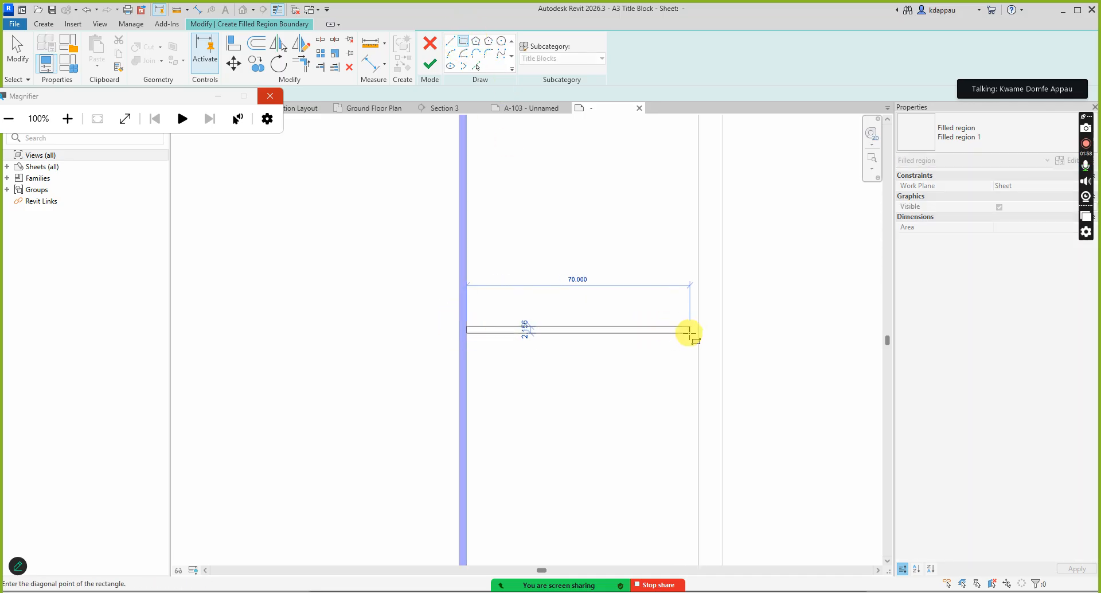
{"action": "left_click", "coordinate": [697, 336]}
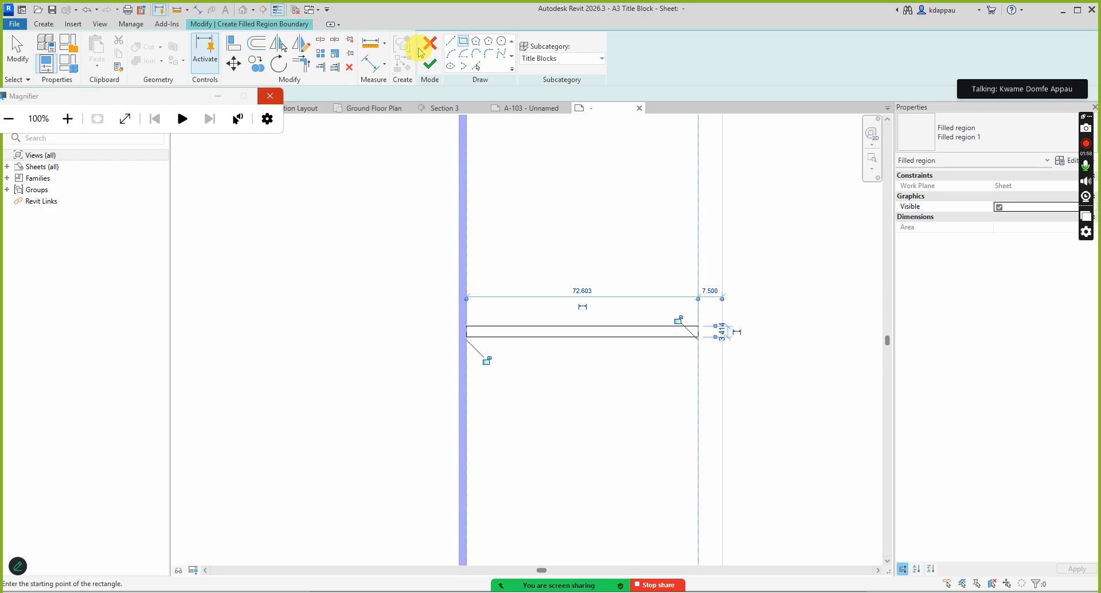
{"action": "left_click", "coordinate": [425, 64]}
{"action": "left_click", "coordinate": [364, 263]}
{"action": "scroll", "coordinate": [542, 359], "scroll_direction": "down", "scroll_amount": 4}
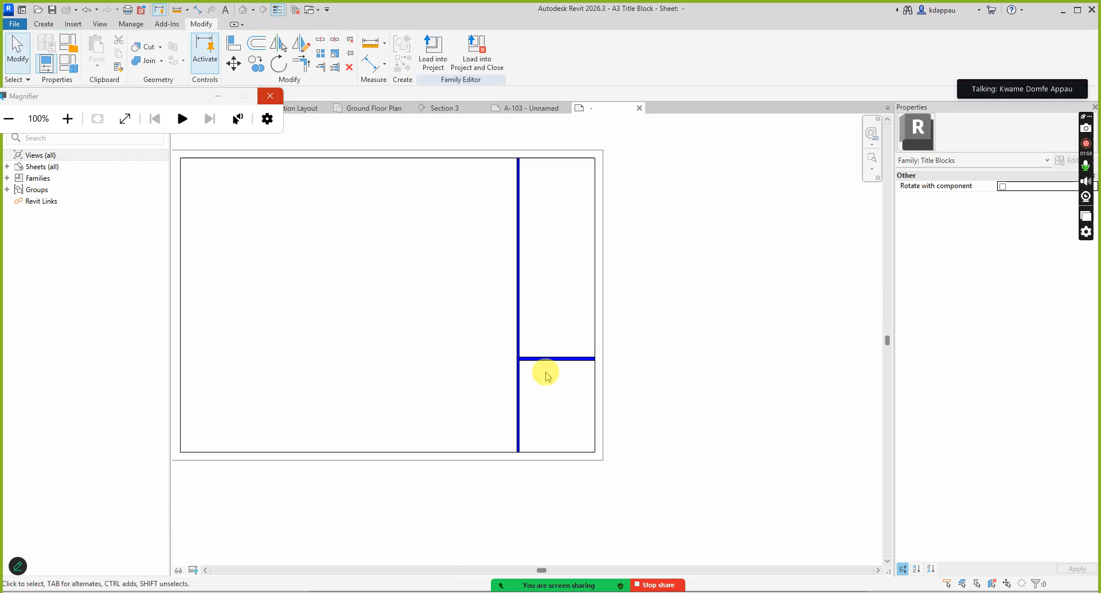
Step: Copy the horizontal filled strip vertically up the information column twice, first 85 mm up and then another 80 mm above that copy
{"action": "left_click", "coordinate": [541, 358]}
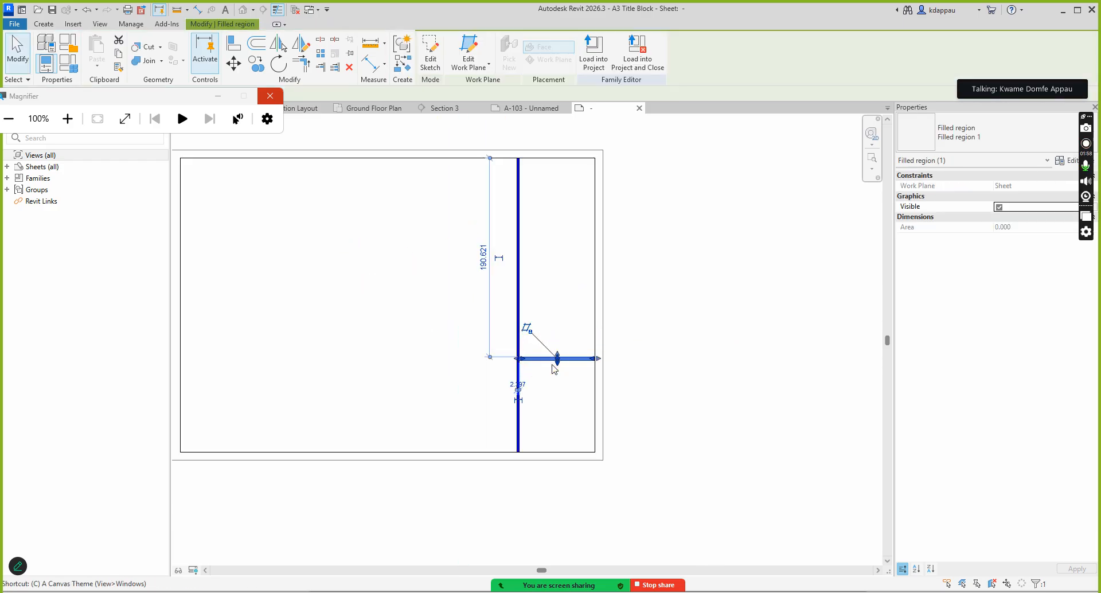
{"action": "key", "text": "c"}
{"action": "key", "text": "o"}
{"action": "left_click", "coordinate": [557, 358]}
{"action": "scroll", "coordinate": [560, 367], "scroll_direction": "up", "scroll_amount": 2}
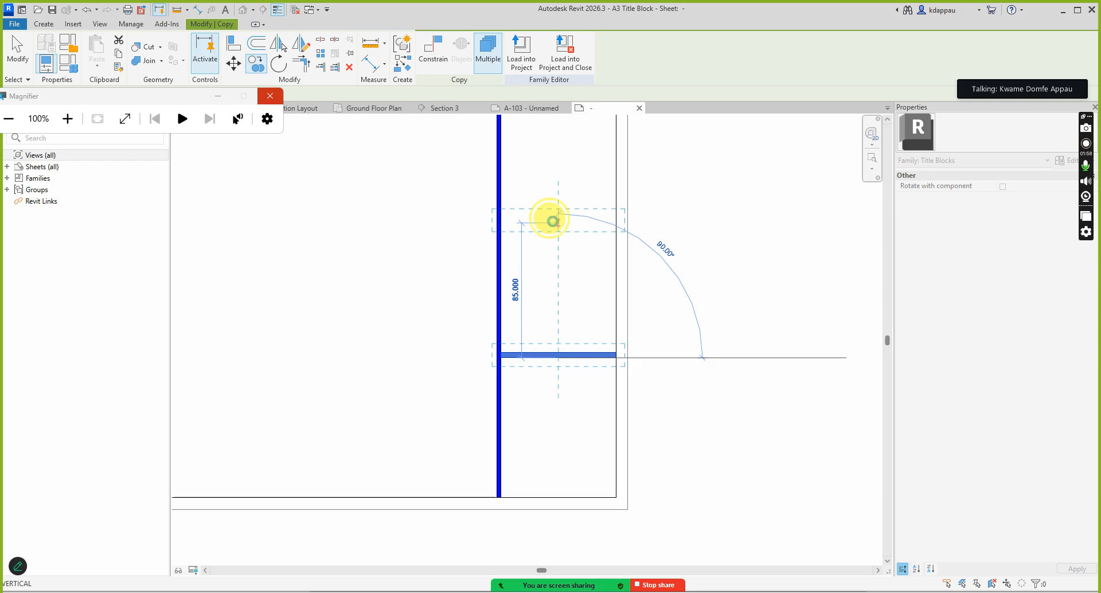
{"action": "scroll", "coordinate": [559, 367], "scroll_direction": "down", "scroll_amount": 3}
{"action": "scroll", "coordinate": [568, 302], "scroll_direction": "up", "scroll_amount": 4}
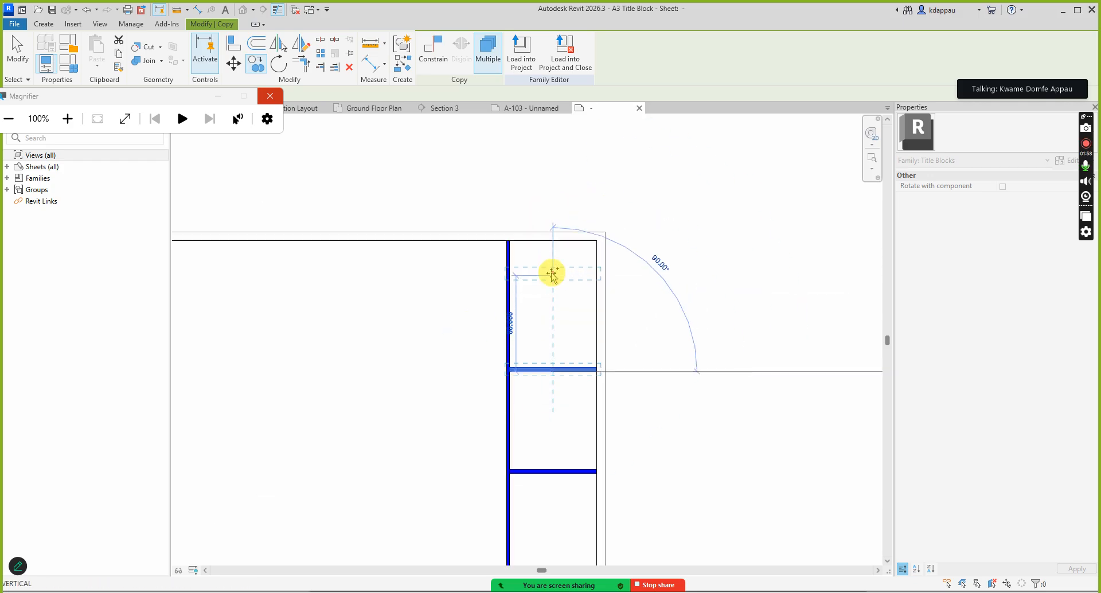
{"action": "left_click", "coordinate": [552, 273]}
{"action": "key", "text": "Escape"}
{"action": "key", "text": "Escape"}
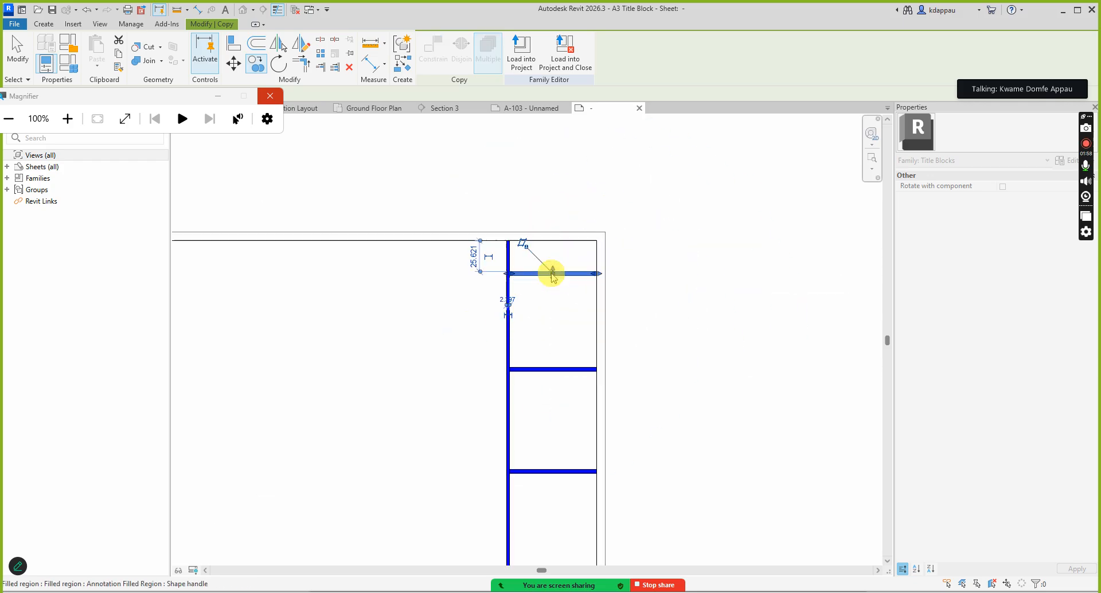
Step: Examine the horizontal filled strips and the compartments they form in the information column
{"action": "scroll", "coordinate": [570, 460], "scroll_direction": "down", "scroll_amount": 3}
{"action": "scroll", "coordinate": [533, 494], "scroll_direction": "up", "scroll_amount": 2}
{"action": "scroll", "coordinate": [553, 449], "scroll_direction": "down", "scroll_amount": 2}
{"action": "scroll", "coordinate": [533, 457], "scroll_direction": "up", "scroll_amount": 2}
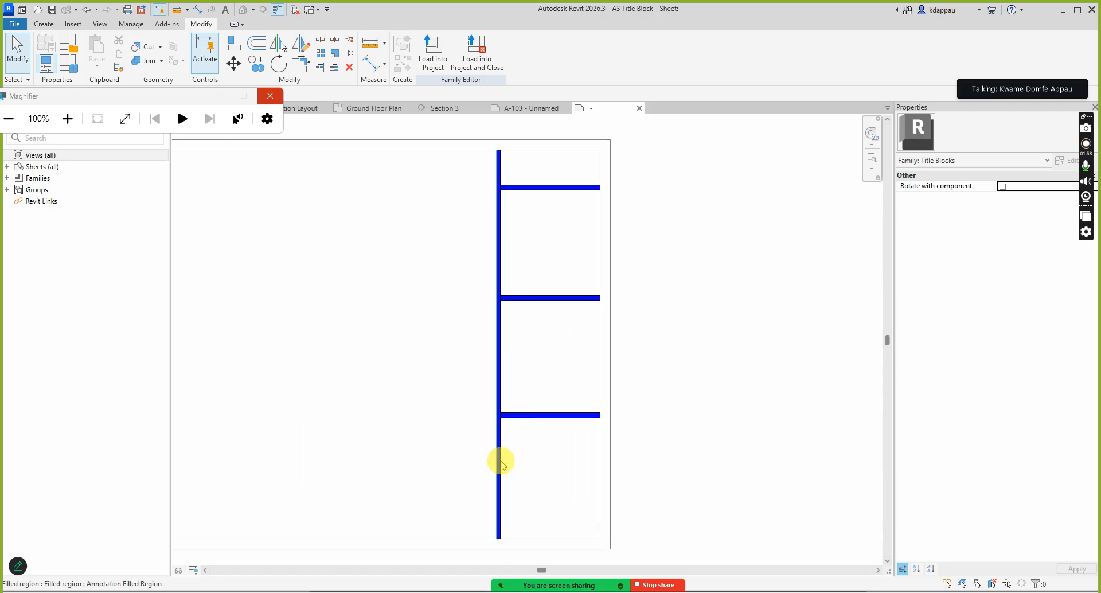
{"action": "left_click", "coordinate": [500, 460]}
{"action": "left_click", "coordinate": [455, 445]}
{"action": "scroll", "coordinate": [545, 413], "scroll_direction": "up", "scroll_amount": 1}
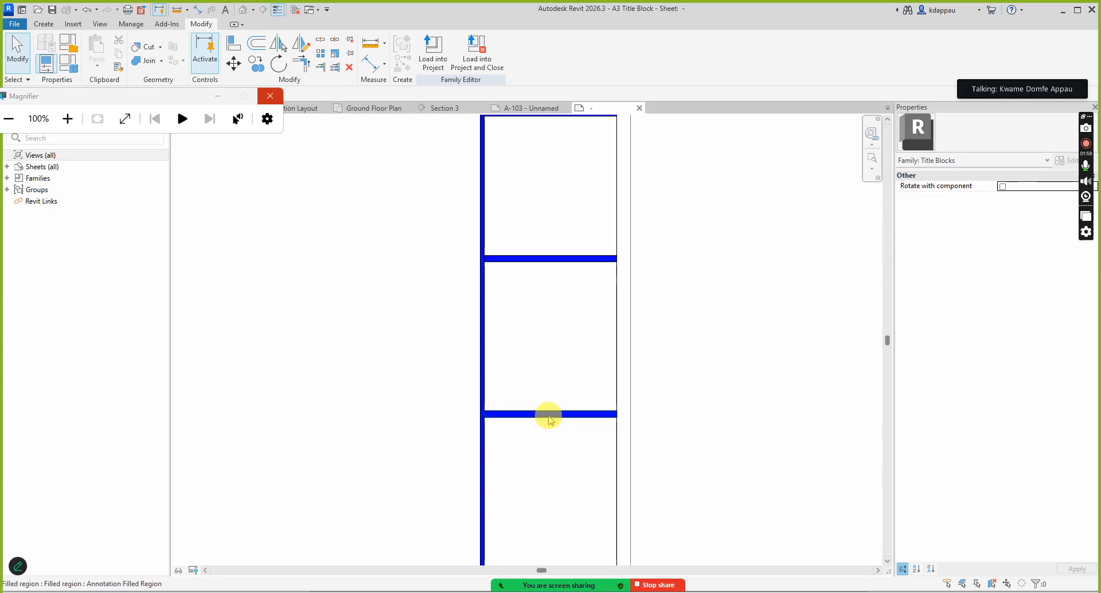
{"action": "left_click", "coordinate": [550, 414]}
{"action": "left_click", "coordinate": [546, 476]}
{"action": "scroll", "coordinate": [545, 467], "scroll_direction": "down", "scroll_amount": 1}
{"action": "scroll", "coordinate": [542, 401], "scroll_direction": "up", "scroll_amount": 1}
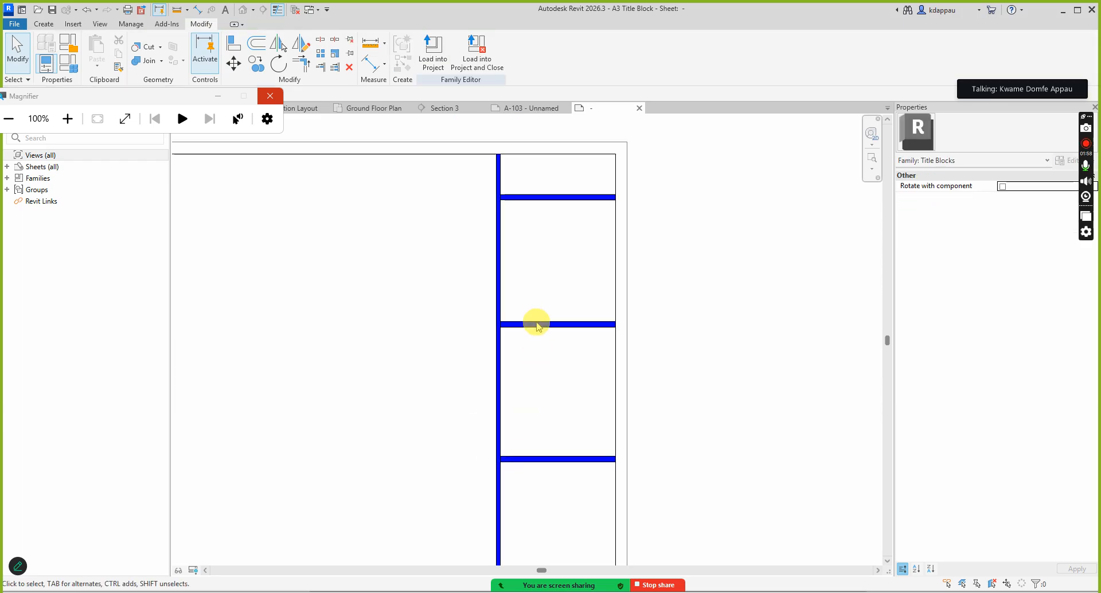
{"action": "left_click", "coordinate": [537, 317]}
{"action": "left_click", "coordinate": [555, 362]}
{"action": "scroll", "coordinate": [551, 335], "scroll_direction": "down", "scroll_amount": 1}
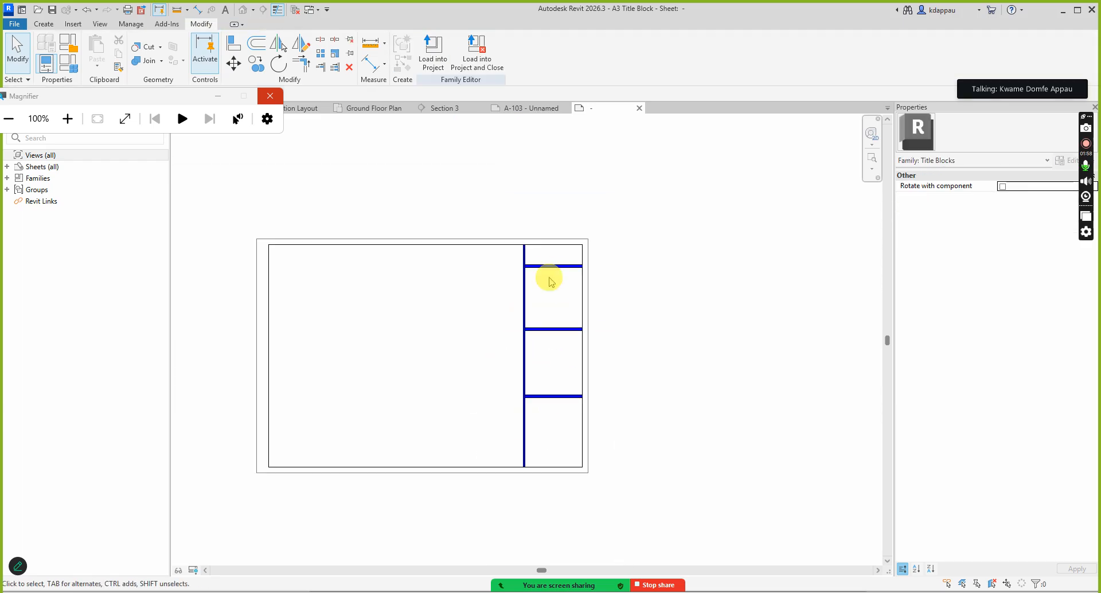
{"action": "left_click", "coordinate": [549, 266]}
{"action": "scroll", "coordinate": [539, 275], "scroll_direction": "up", "scroll_amount": 2}
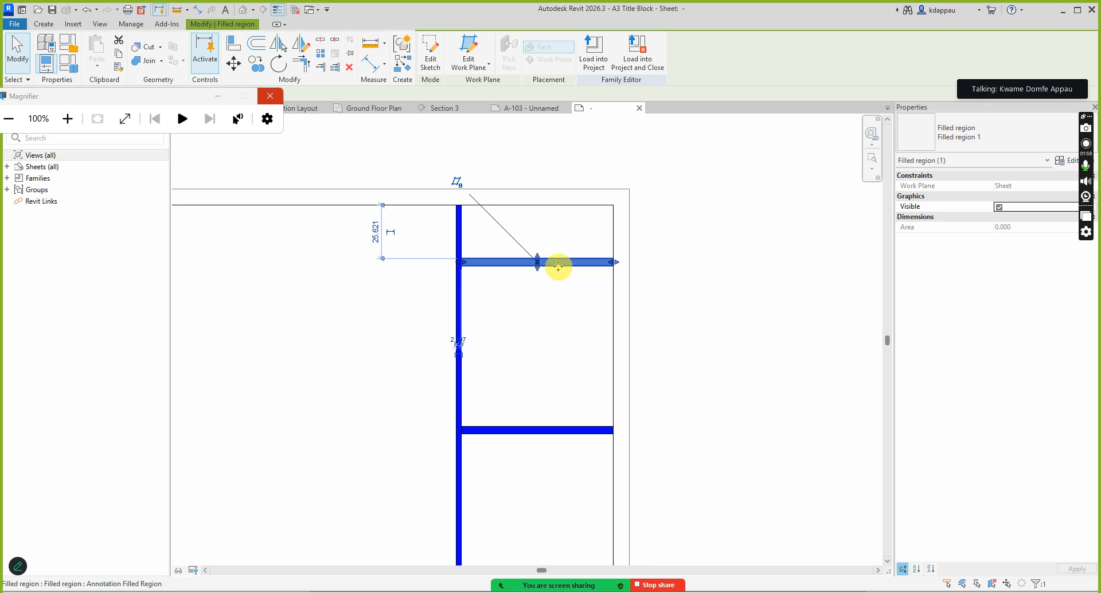
{"action": "left_click", "coordinate": [556, 351]}
{"action": "scroll", "coordinate": [539, 333], "scroll_direction": "down", "scroll_amount": 2}
{"action": "scroll", "coordinate": [522, 338], "scroll_direction": "up", "scroll_amount": 3}
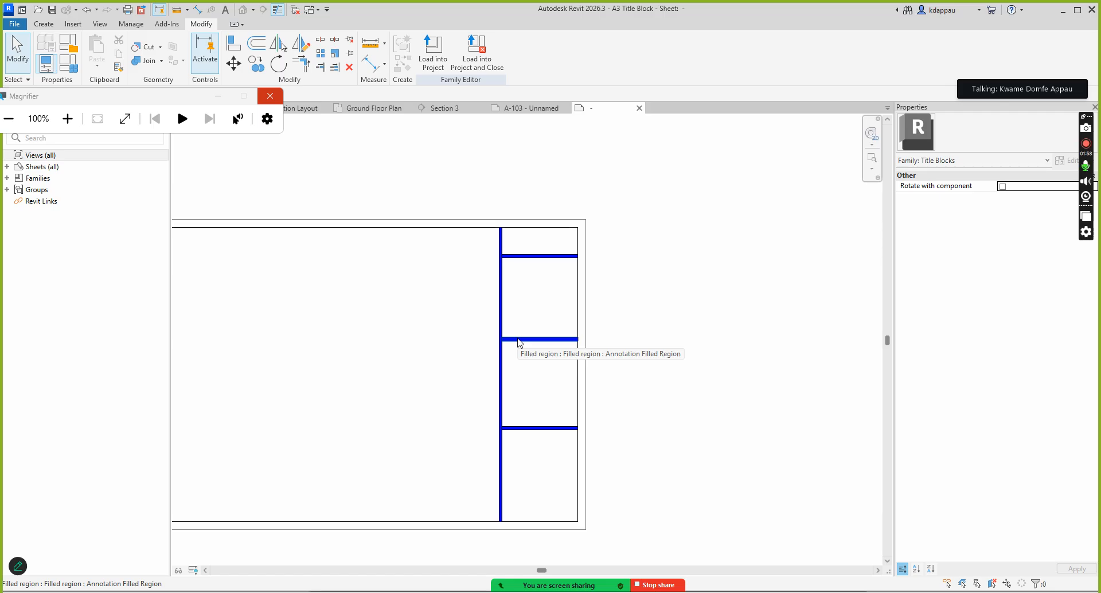
{"action": "scroll", "coordinate": [539, 362], "scroll_direction": "down", "scroll_amount": 2}
{"action": "scroll", "coordinate": [521, 312], "scroll_direction": "up", "scroll_amount": 3}
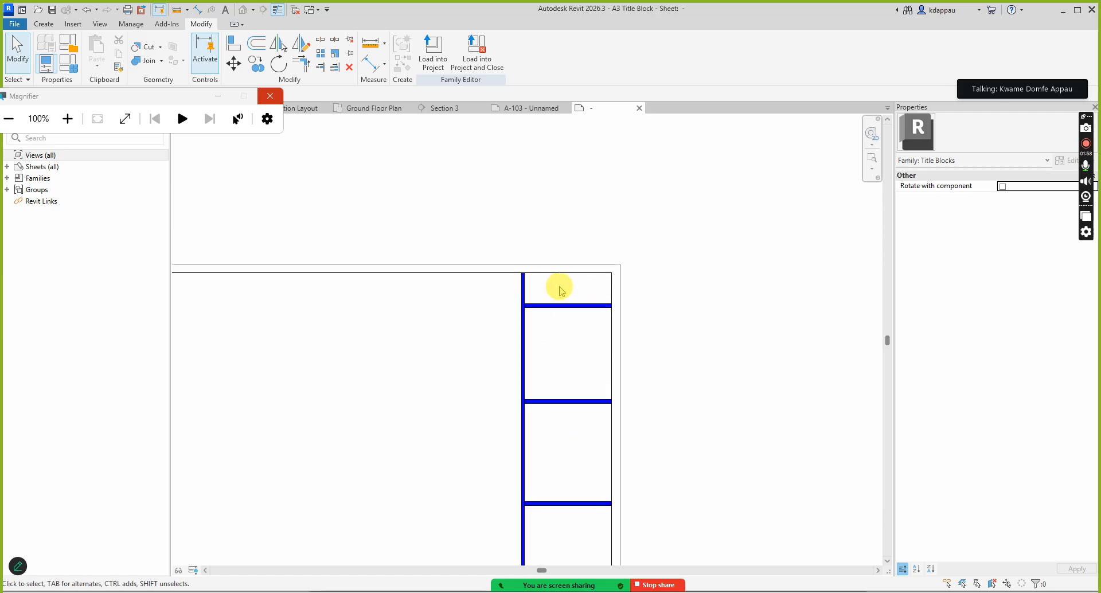
{"action": "scroll", "coordinate": [561, 291], "scroll_direction": "up", "scroll_amount": 1}
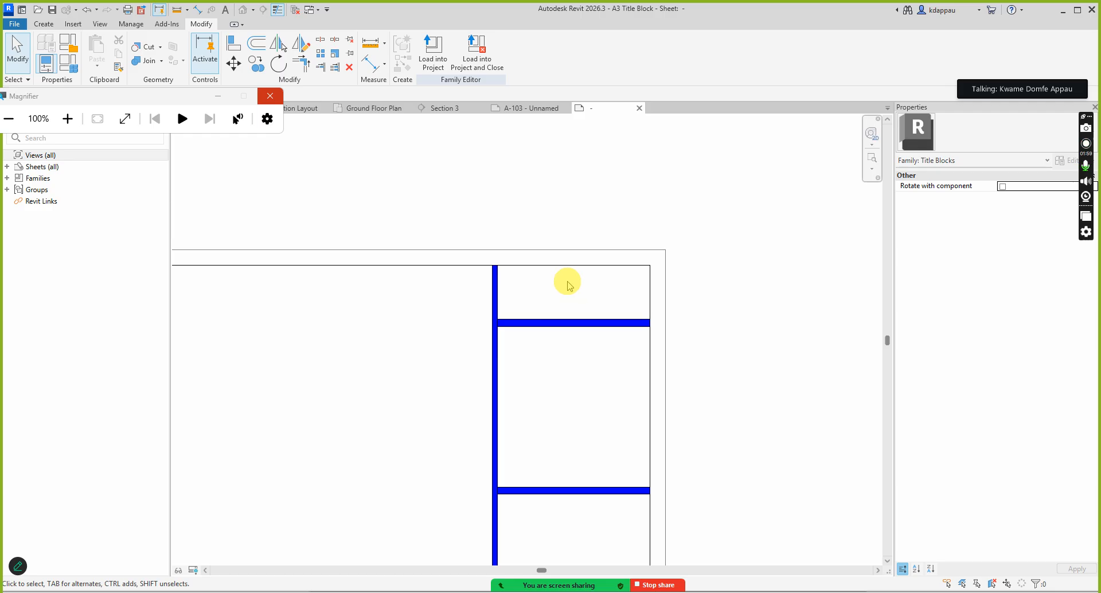
Step: Import the image Ho.png from the Desktop and place it on the title block sheet
{"action": "scroll", "coordinate": [577, 284], "scroll_direction": "down", "scroll_amount": 5}
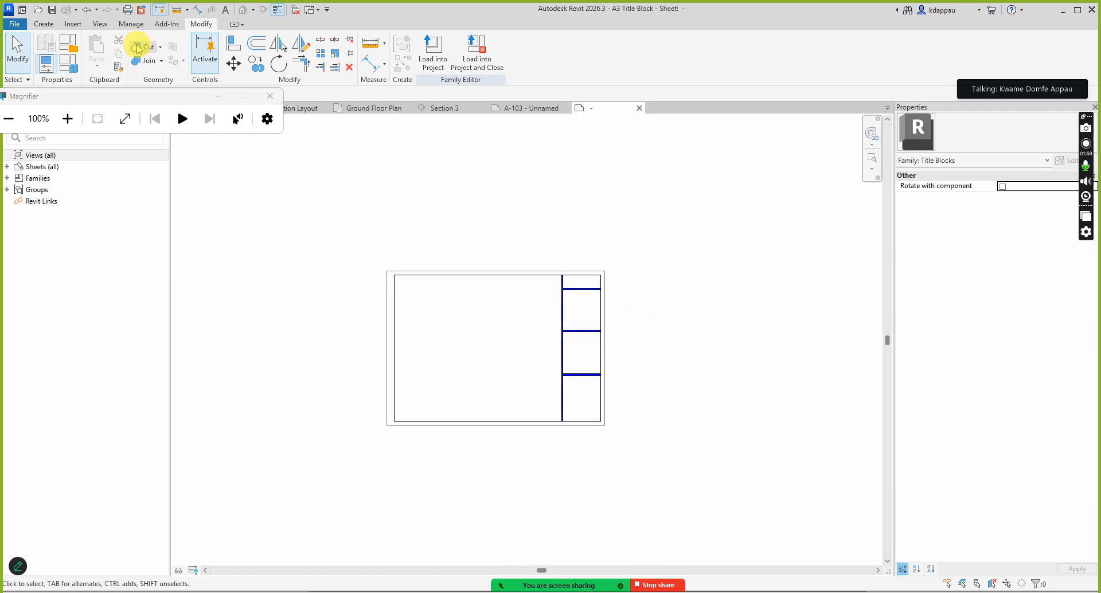
{"action": "left_click", "coordinate": [73, 25]}
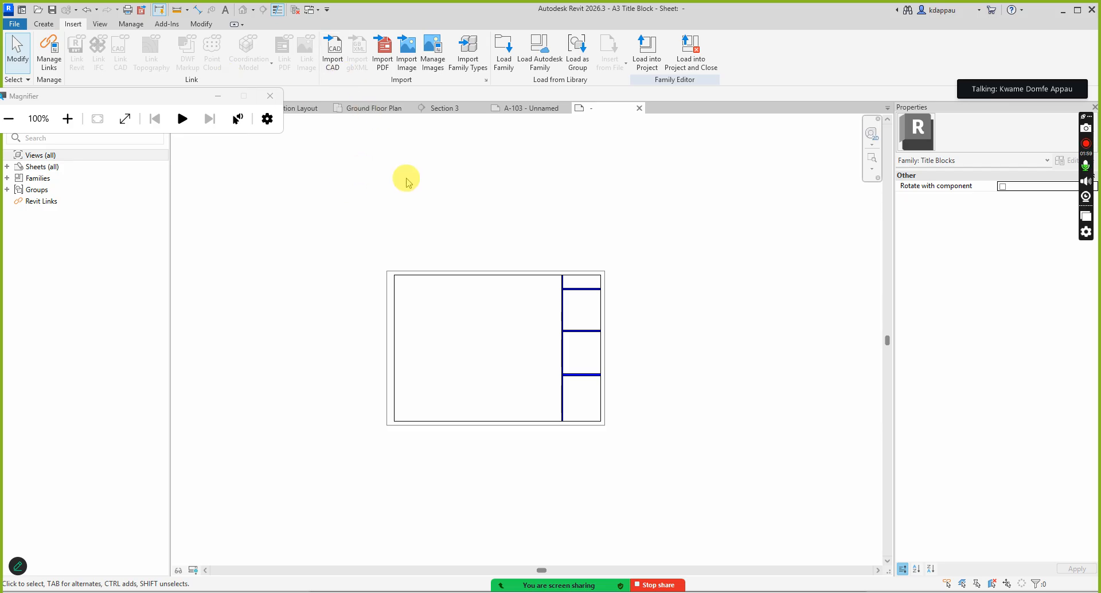
{"action": "left_click", "coordinate": [405, 53]}
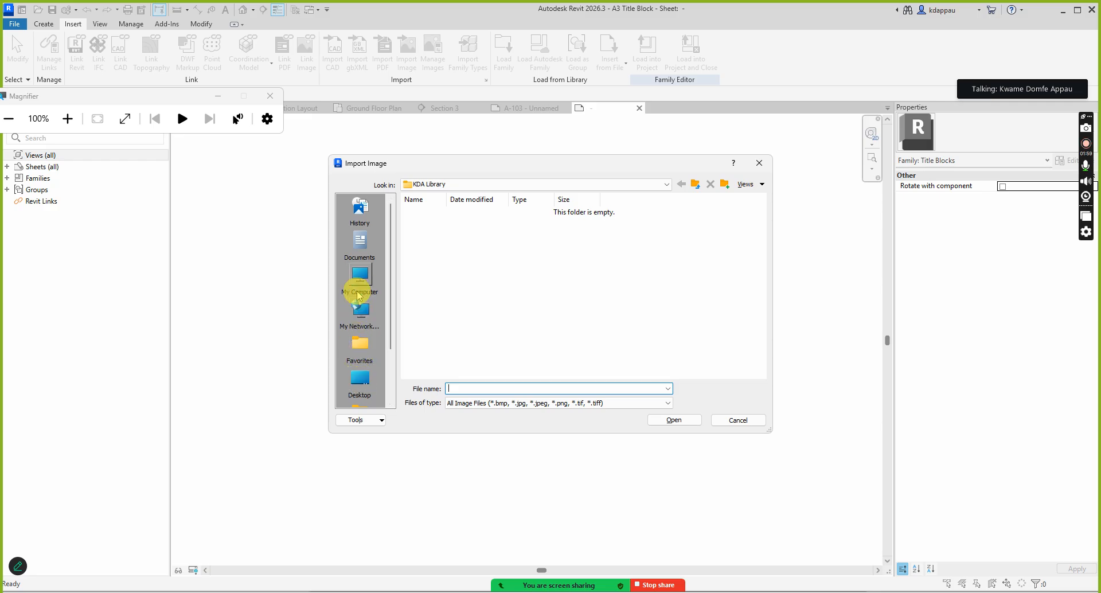
{"action": "scroll", "coordinate": [363, 365], "scroll_direction": "down", "scroll_amount": 2}
{"action": "left_click", "coordinate": [356, 313]}
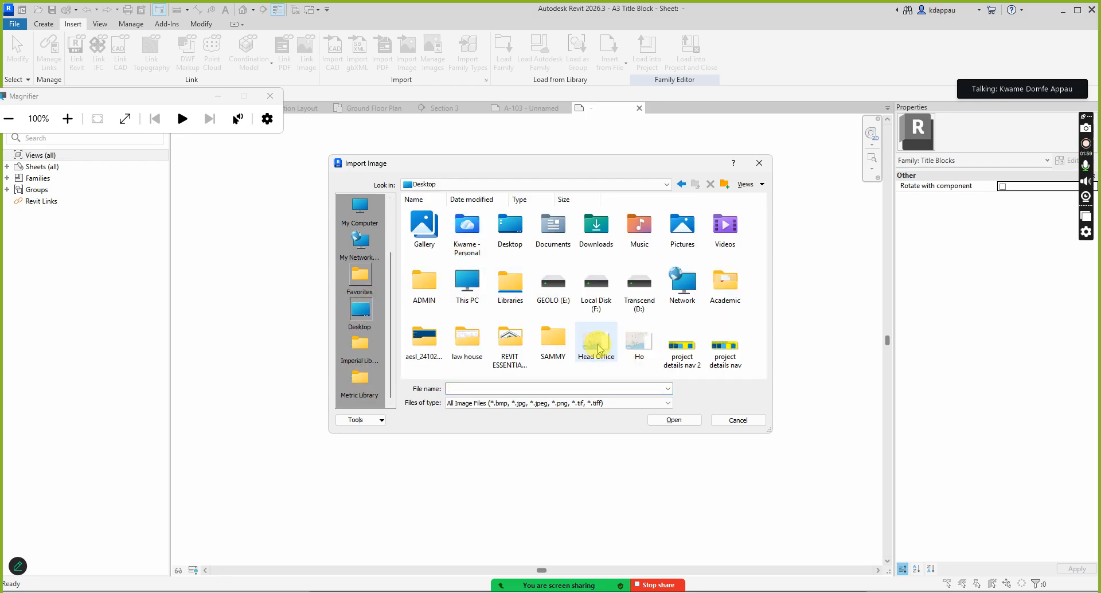
{"action": "left_click", "coordinate": [631, 349]}
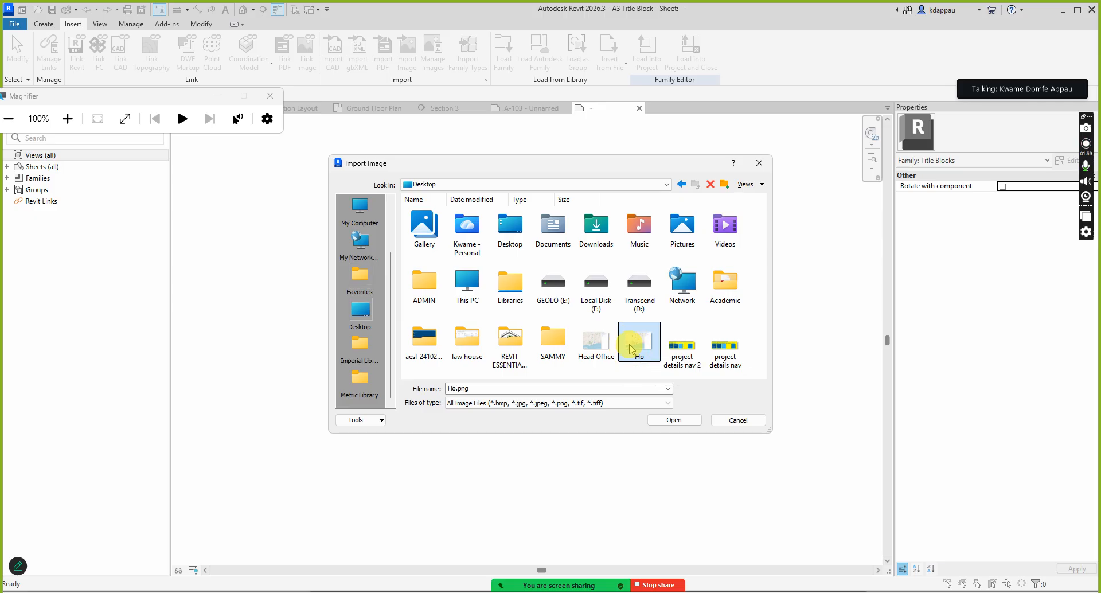
{"action": "left_click", "coordinate": [674, 420]}
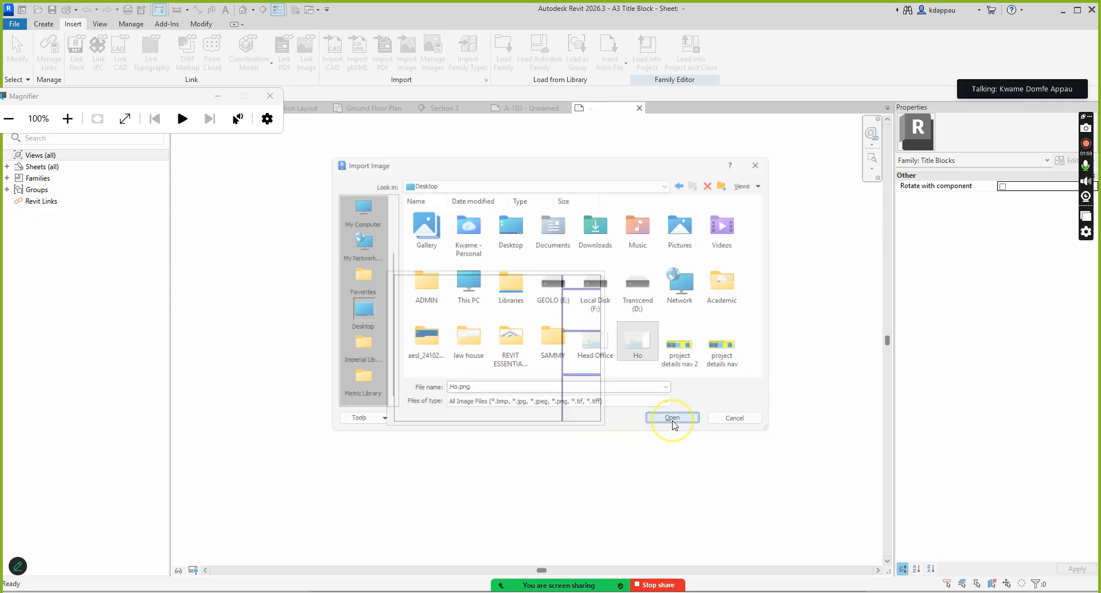
{"action": "left_click", "coordinate": [490, 351]}
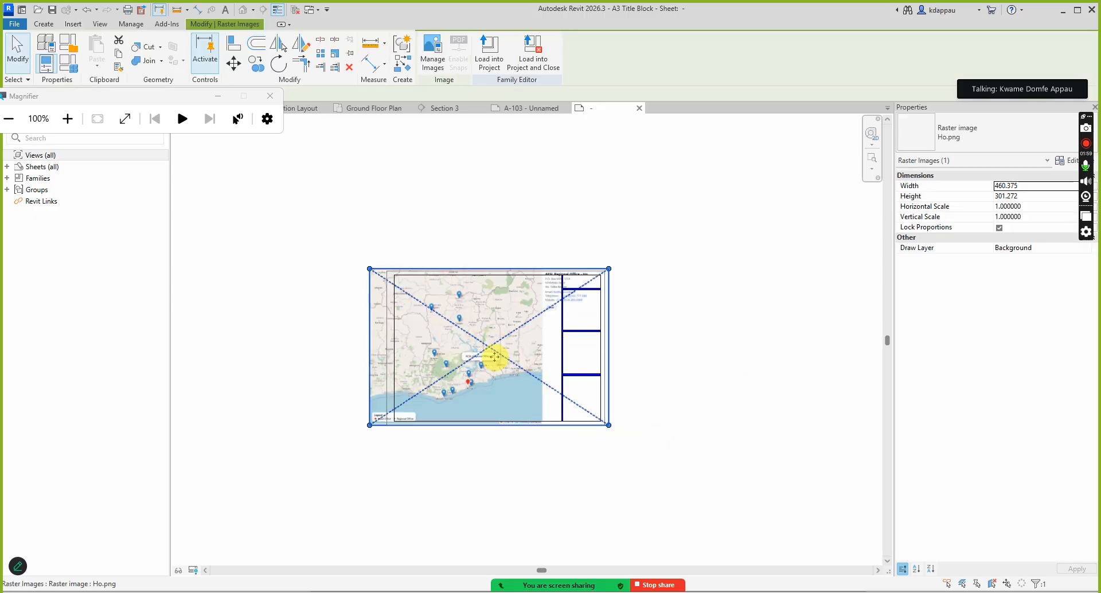
Step: Scale the imported image down to about 18.6 mm wide and move it into the second compartment of the information column
{"action": "left_click_drag", "start_coordinate": [329, 235], "coordinate": [425, 314]}
{"action": "left_click", "coordinate": [329, 289]}
{"action": "left_click_drag", "start_coordinate": [329, 240], "coordinate": [609, 294]}
{"action": "scroll", "coordinate": [609, 294], "scroll_direction": "up", "scroll_amount": 3}
{"action": "scroll", "coordinate": [609, 297], "scroll_direction": "up", "scroll_amount": 3}
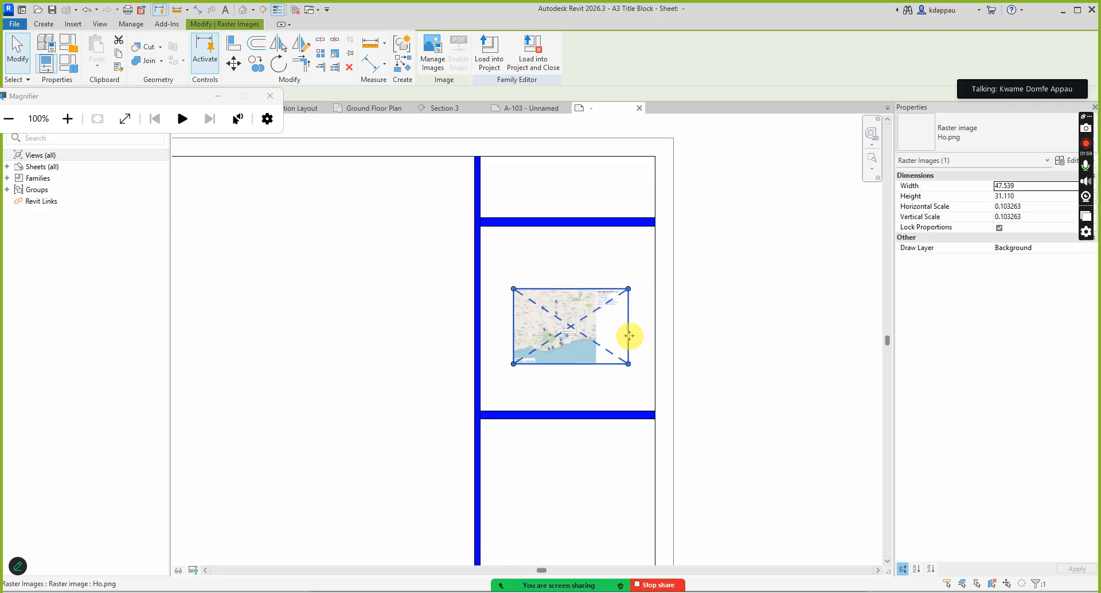
{"action": "left_click_drag", "start_coordinate": [629, 364], "coordinate": [579, 366]}
{"action": "scroll", "coordinate": [550, 270], "scroll_direction": "down", "scroll_amount": 3}
{"action": "scroll", "coordinate": [550, 384], "scroll_direction": "up", "scroll_amount": 3}
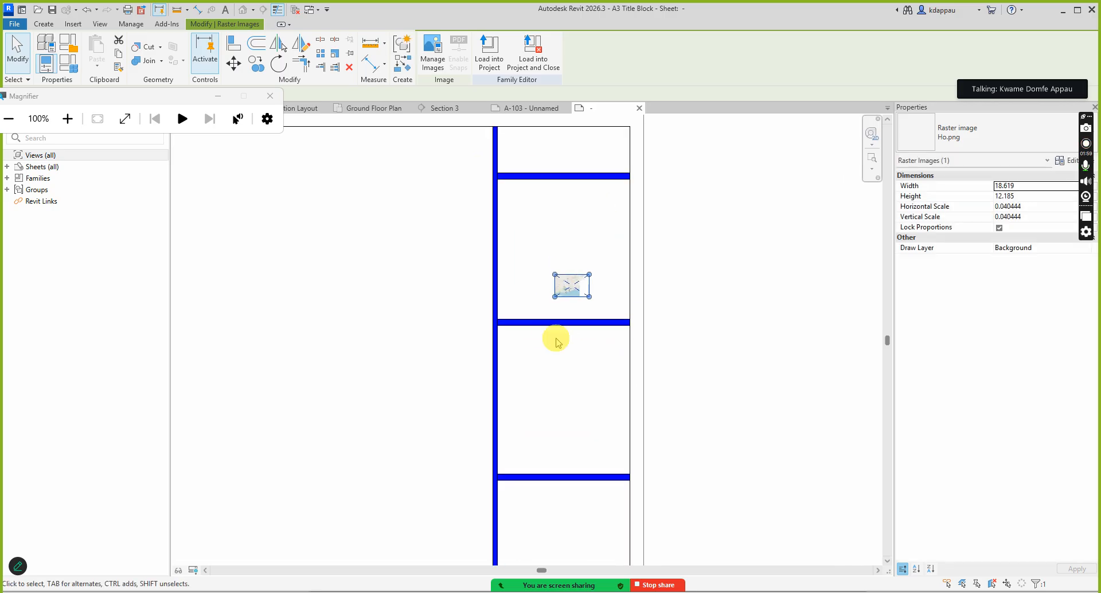
Step: Move the image to the upper-left corner of the third compartment from the top and shrink it further
{"action": "left_click_drag", "start_coordinate": [573, 266], "coordinate": [503, 341]}
{"action": "scroll", "coordinate": [515, 354], "scroll_direction": "up", "scroll_amount": 3}
{"action": "left_click_drag", "start_coordinate": [547, 368], "coordinate": [502, 337]}
{"action": "left_click_drag", "start_coordinate": [451, 313], "coordinate": [445, 300]}
{"action": "left_click", "coordinate": [315, 294]}
{"action": "scroll", "coordinate": [570, 329], "scroll_direction": "down", "scroll_amount": 3}
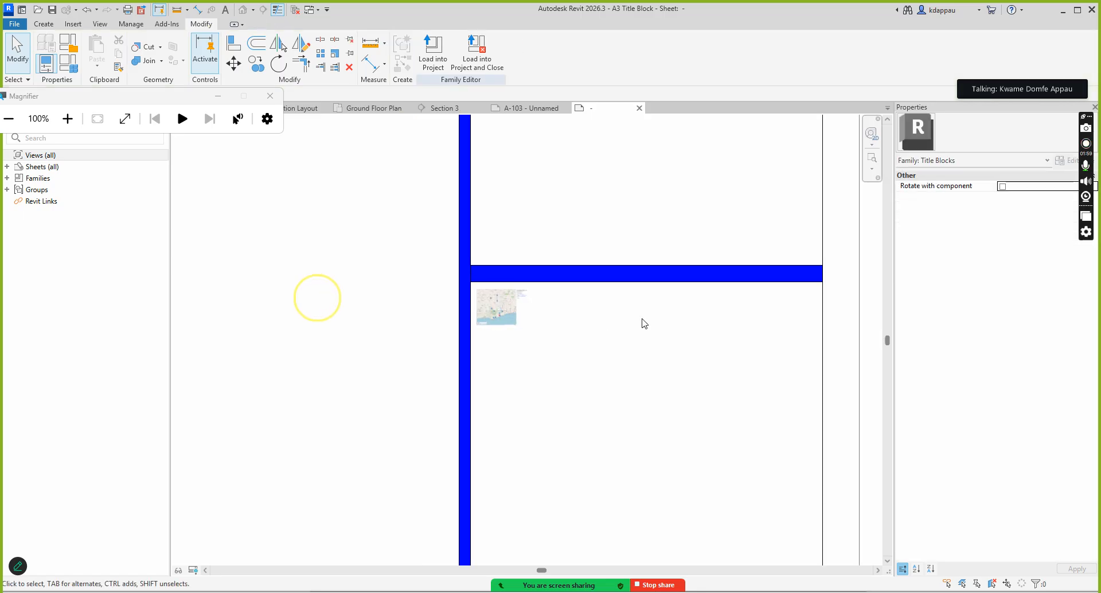
{"action": "scroll", "coordinate": [516, 352], "scroll_direction": "down", "scroll_amount": 5}
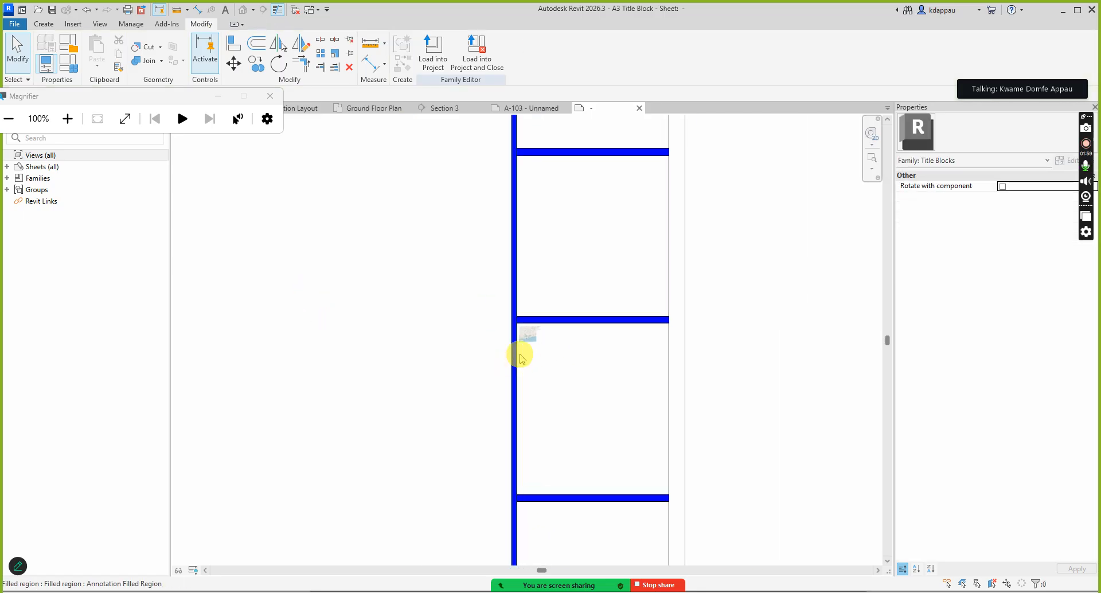
{"action": "scroll", "coordinate": [565, 355], "scroll_direction": "up", "scroll_amount": 2}
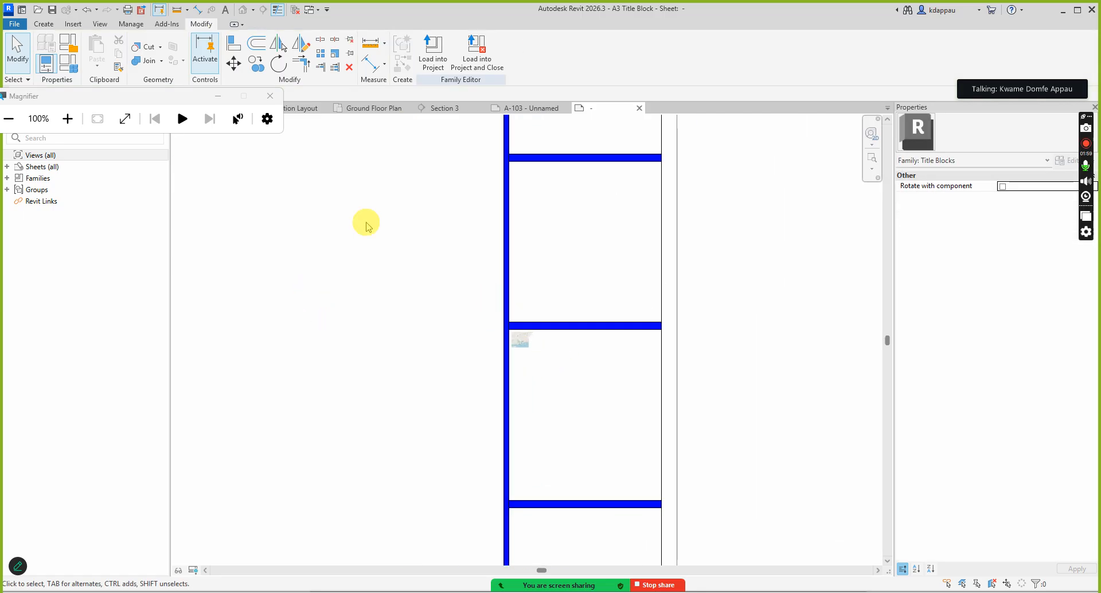
Step: Place the text "Name" in the upper-left corner of the bottom compartment of the information column
{"action": "left_click", "coordinate": [45, 25]}
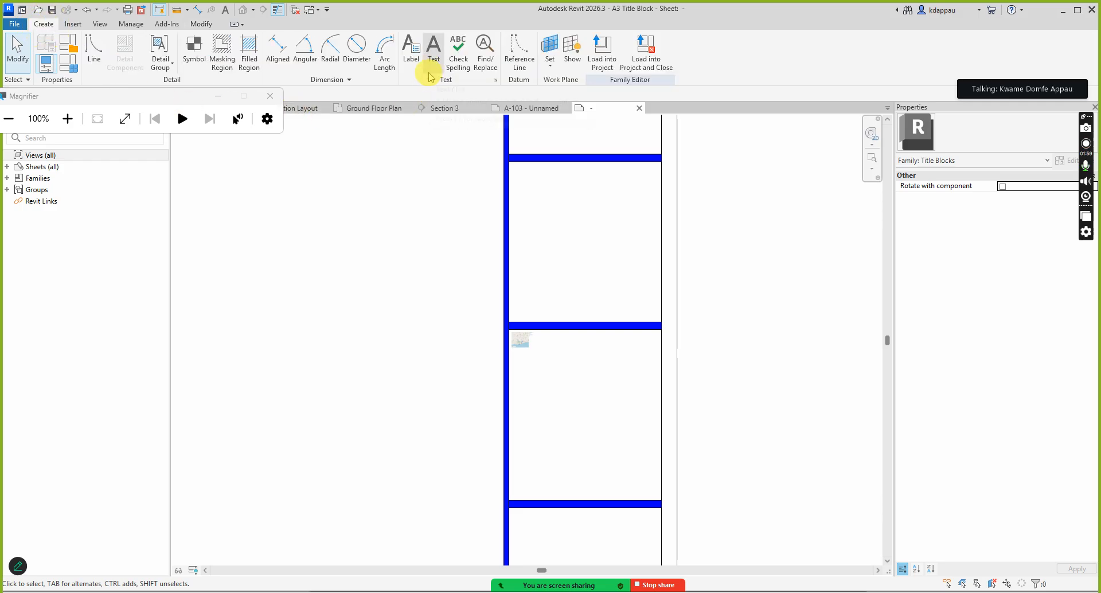
{"action": "scroll", "coordinate": [553, 281], "scroll_direction": "down", "scroll_amount": 2}
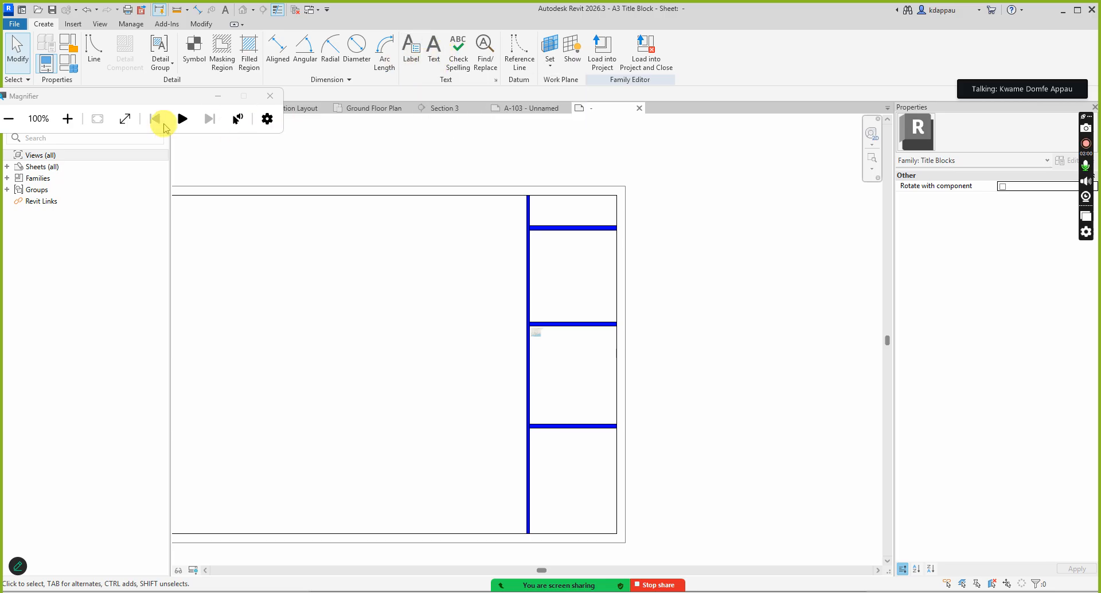
{"action": "left_click", "coordinate": [68, 119]}
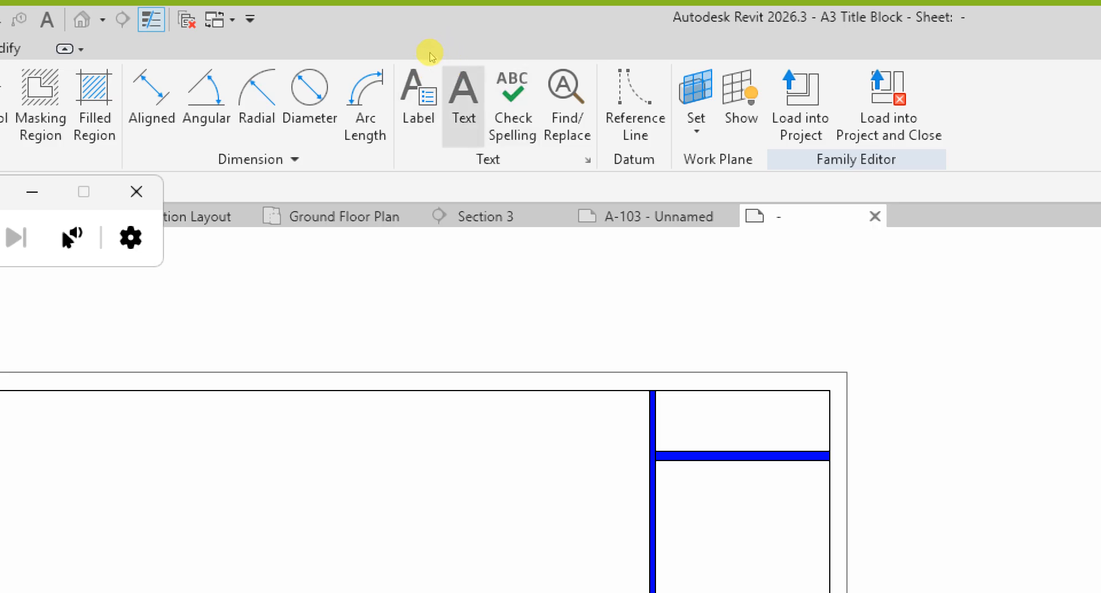
{"action": "left_click", "coordinate": [461, 106]}
{"action": "scroll", "coordinate": [435, 297], "scroll_direction": "down", "scroll_amount": 5}
{"action": "scroll", "coordinate": [505, 533], "scroll_direction": "up", "scroll_amount": 2}
{"action": "scroll", "coordinate": [433, 183], "scroll_direction": "up", "scroll_amount": 5}
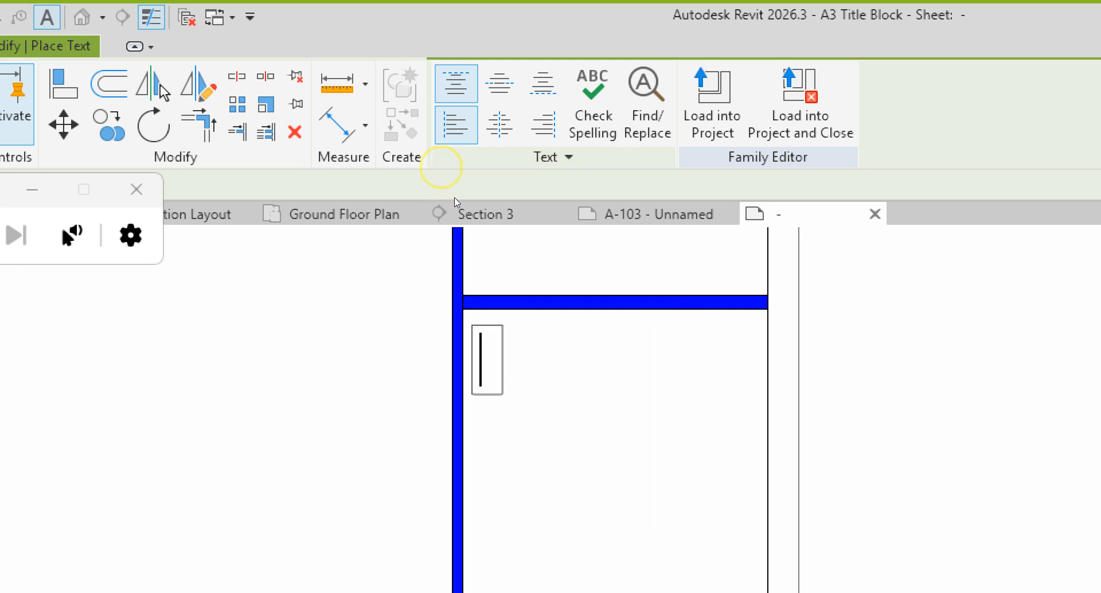
{"action": "type", "text": "Nam"}
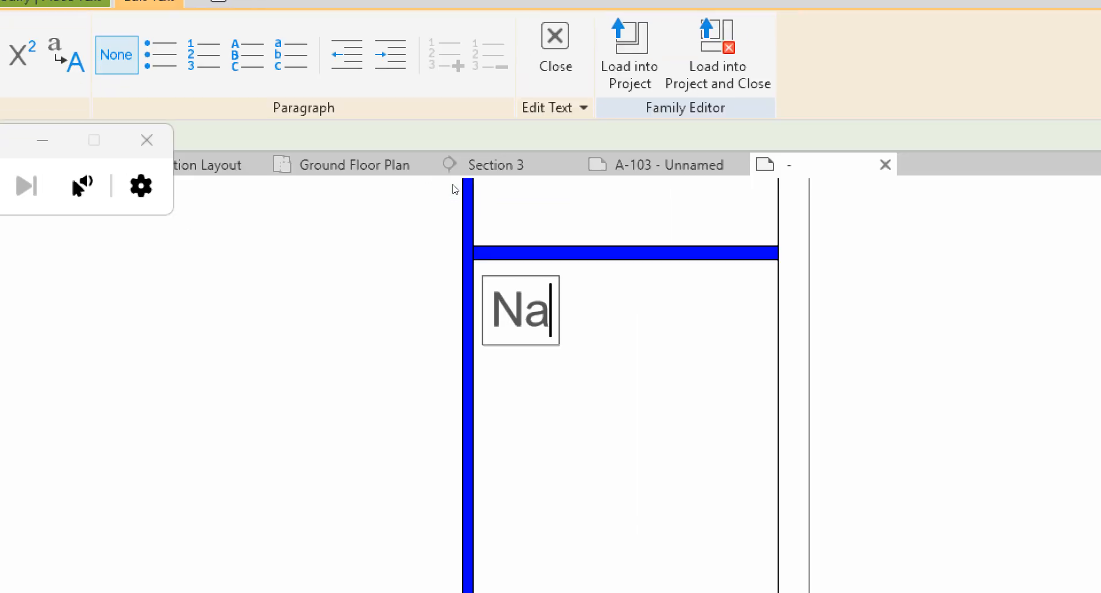
{"action": "type", "text": "e"}
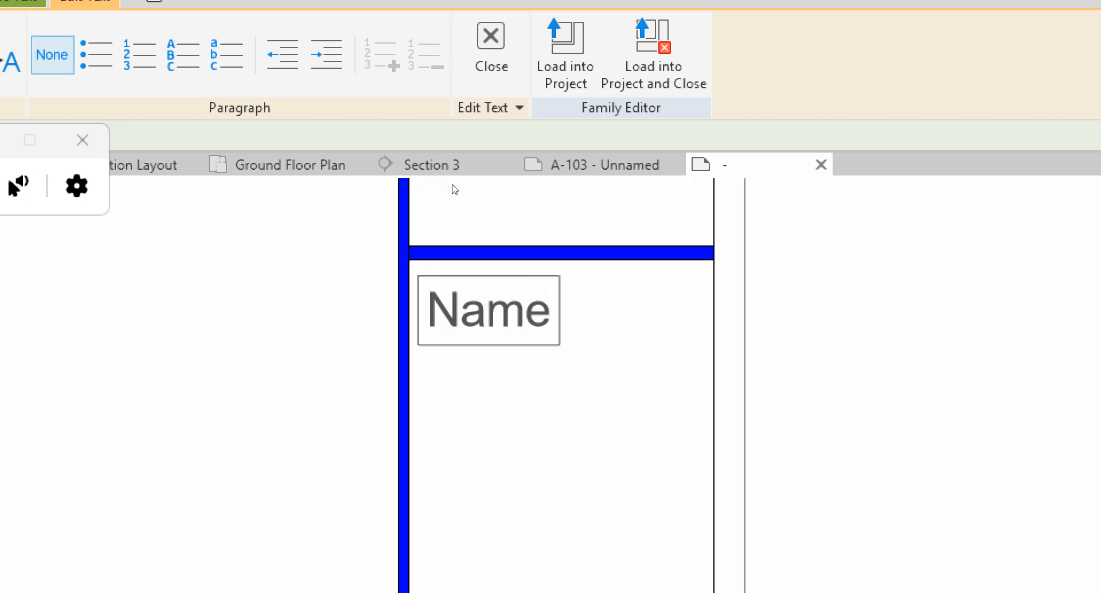
{"action": "left_click", "coordinate": [361, 191]}
{"action": "left_click", "coordinate": [360, 190]}
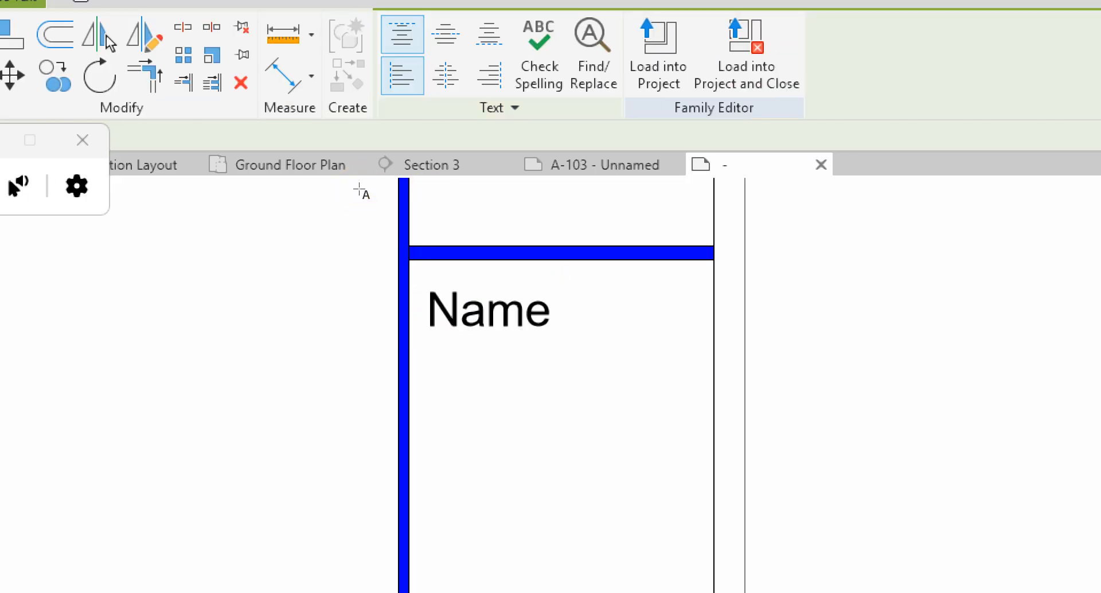
{"action": "scroll", "coordinate": [481, 215], "scroll_direction": "down", "scroll_amount": 2}
{"action": "middle_click_drag", "start_coordinate": [482, 215], "coordinate": [438, 189]}
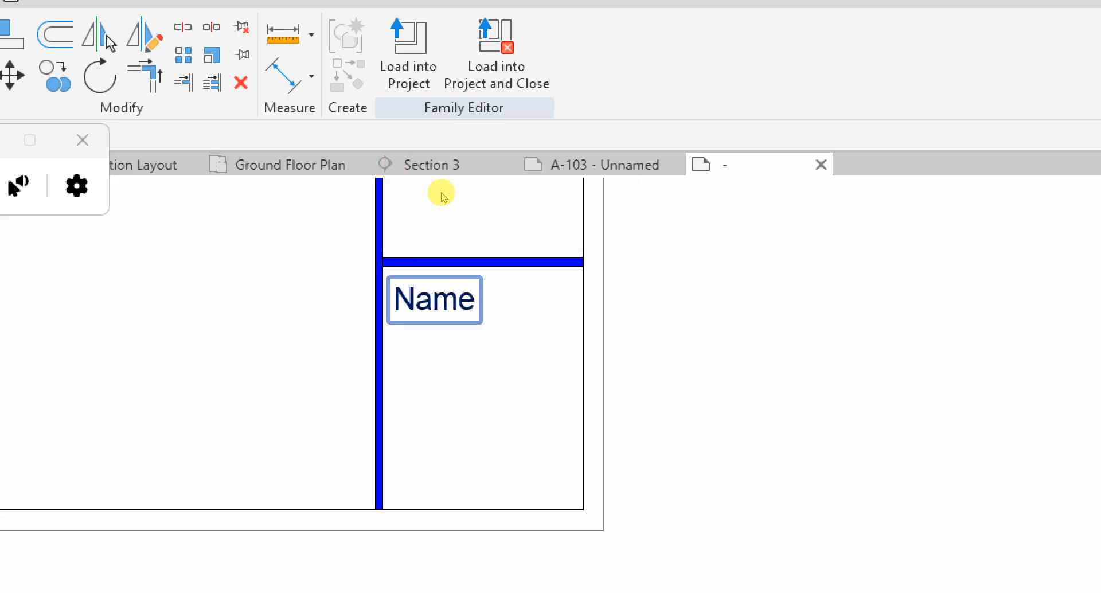
{"action": "left_click", "coordinate": [436, 179]}
{"action": "scroll", "coordinate": [438, 180], "scroll_direction": "up", "scroll_amount": 5}
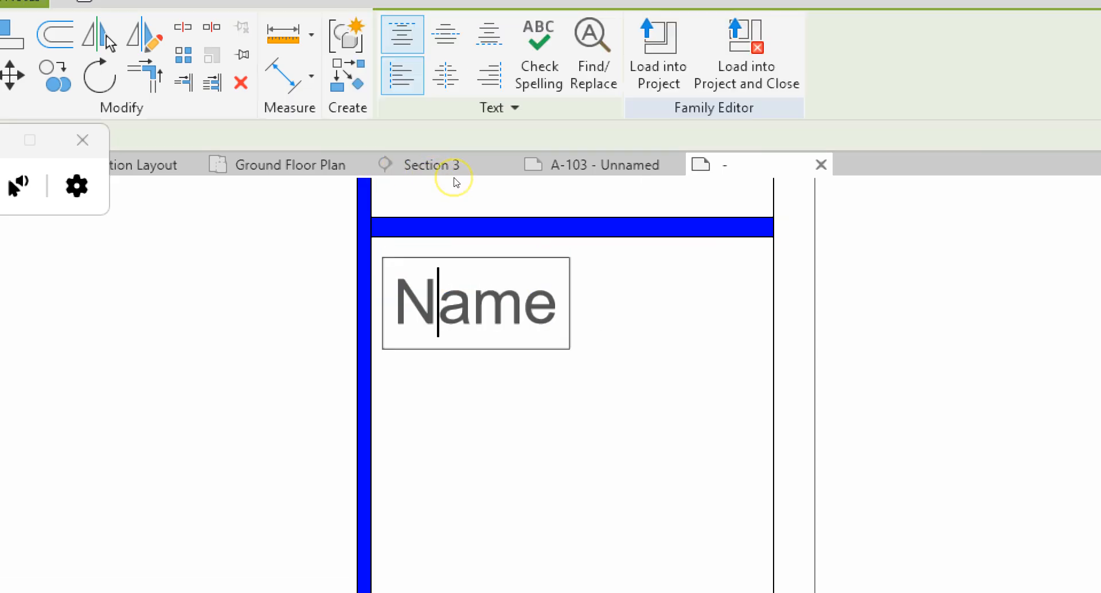
{"action": "left_click", "coordinate": [444, 190]}
{"action": "left_click", "coordinate": [434, 183]}
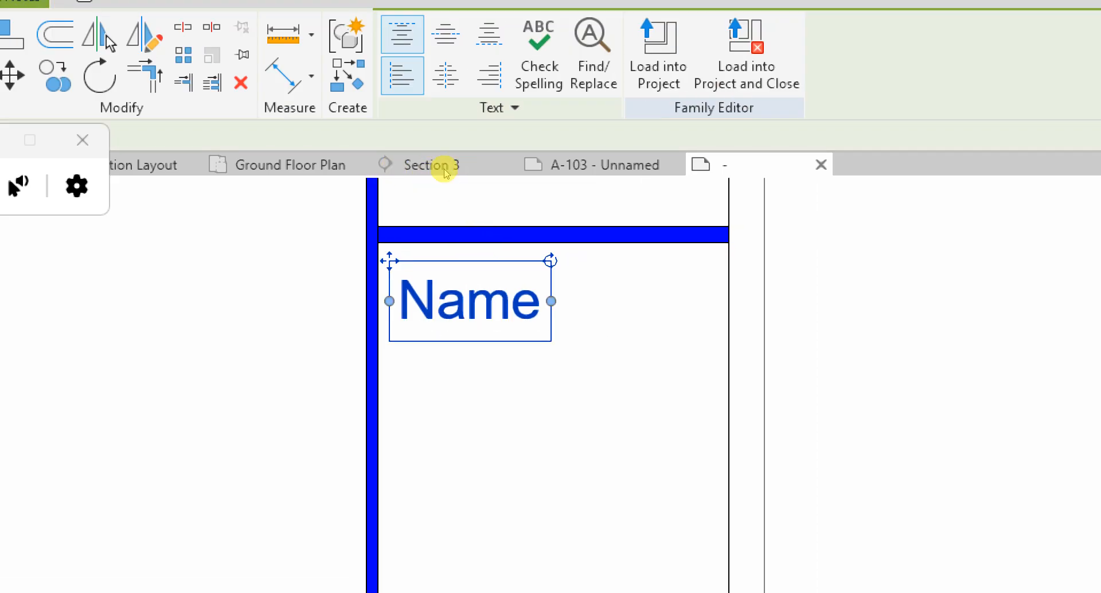
{"action": "scroll", "coordinate": [402, 190], "scroll_direction": "down", "scroll_amount": 2}
{"action": "left_click", "coordinate": [364, 197]}
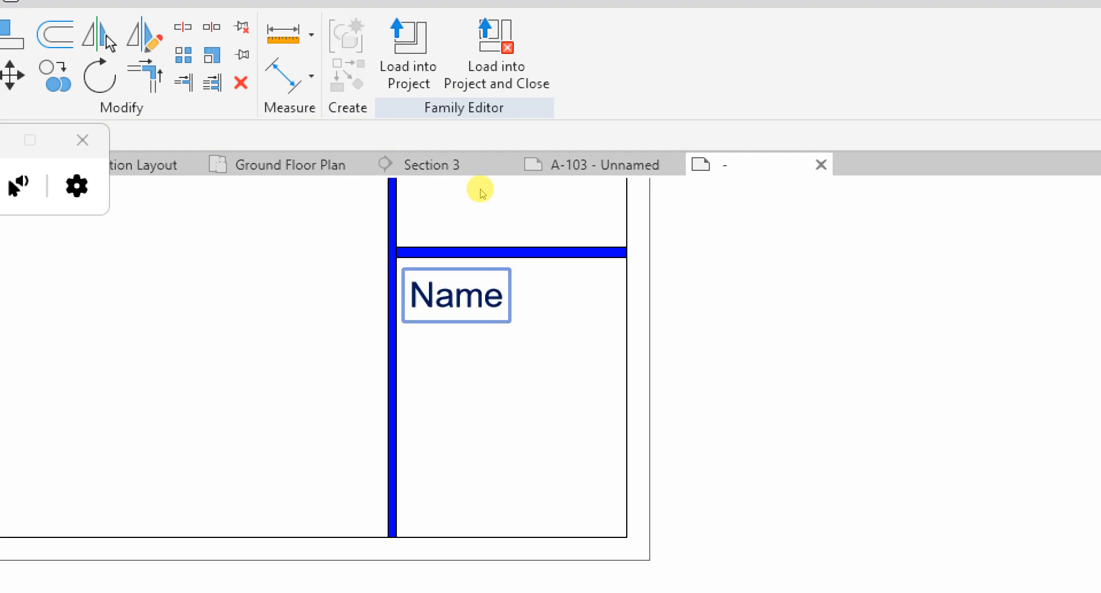
{"action": "scroll", "coordinate": [458, 180], "scroll_direction": "down", "scroll_amount": 2}
{"action": "scroll", "coordinate": [470, 190], "scroll_direction": "up", "scroll_amount": 2}
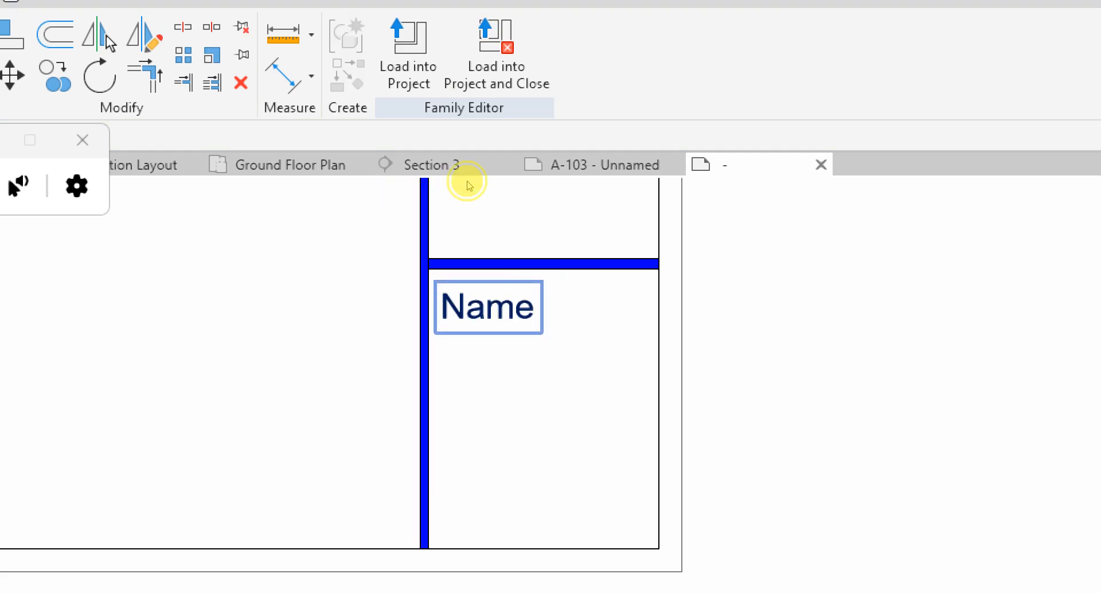
Step: Select the Name text in the bottom compartment and open its type properties
{"action": "left_click", "coordinate": [455, 195]}
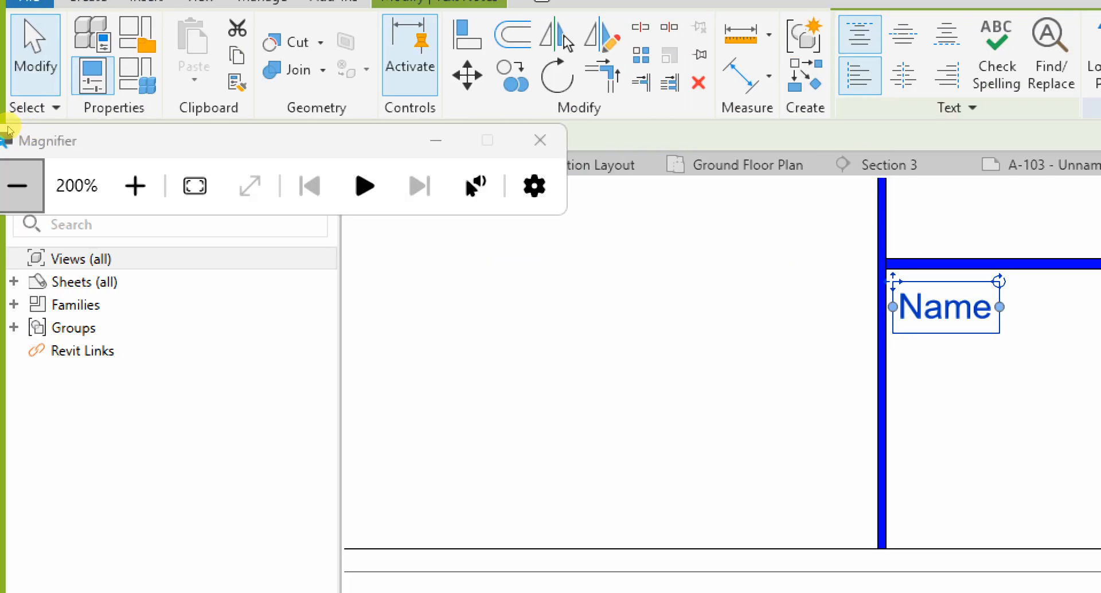
{"action": "left_click", "coordinate": [17, 185]}
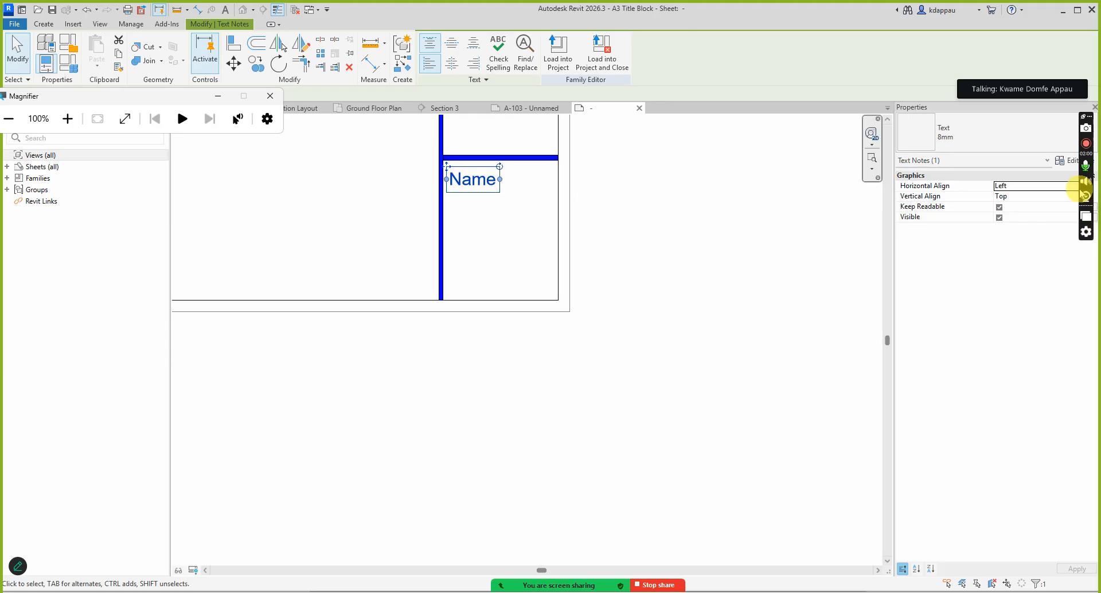
{"action": "scroll", "coordinate": [487, 321], "scroll_direction": "down", "scroll_amount": 2}
{"action": "scroll", "coordinate": [482, 251], "scroll_direction": "up", "scroll_amount": 2}
{"action": "scroll", "coordinate": [457, 166], "scroll_direction": "up", "scroll_amount": 3}
{"action": "scroll", "coordinate": [466, 290], "scroll_direction": "down", "scroll_amount": 2}
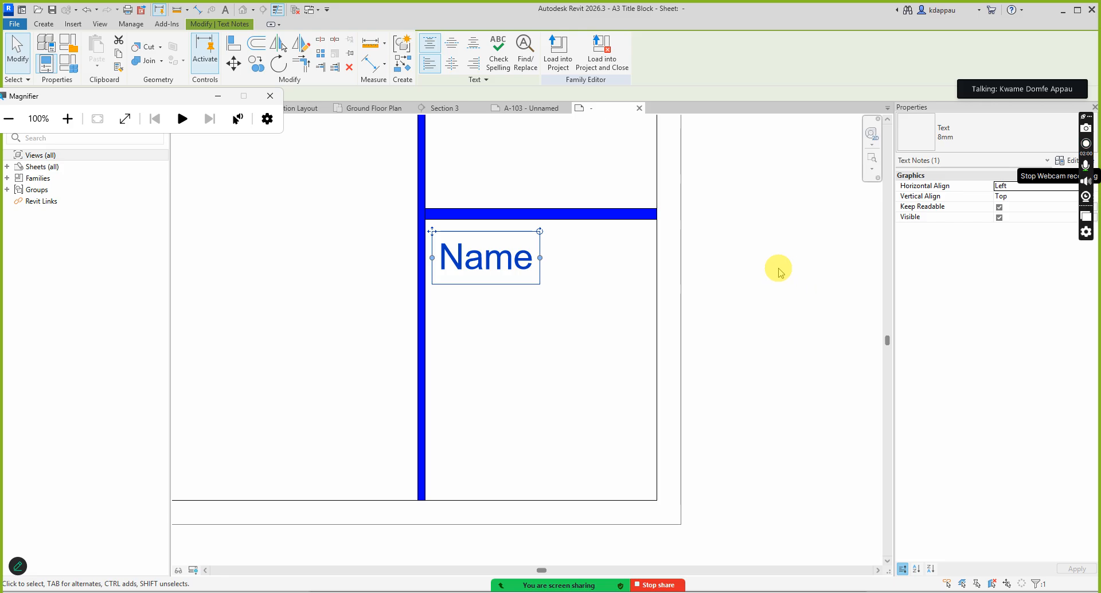
{"action": "left_click", "coordinate": [1073, 161]}
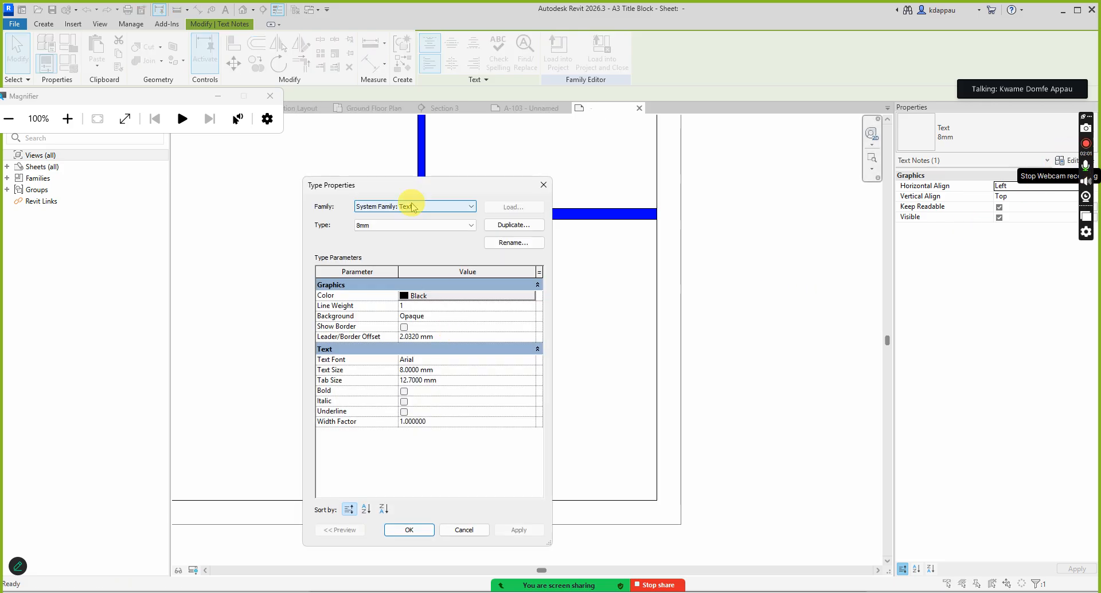
{"action": "left_click_drag", "start_coordinate": [407, 184], "coordinate": [277, 160]}
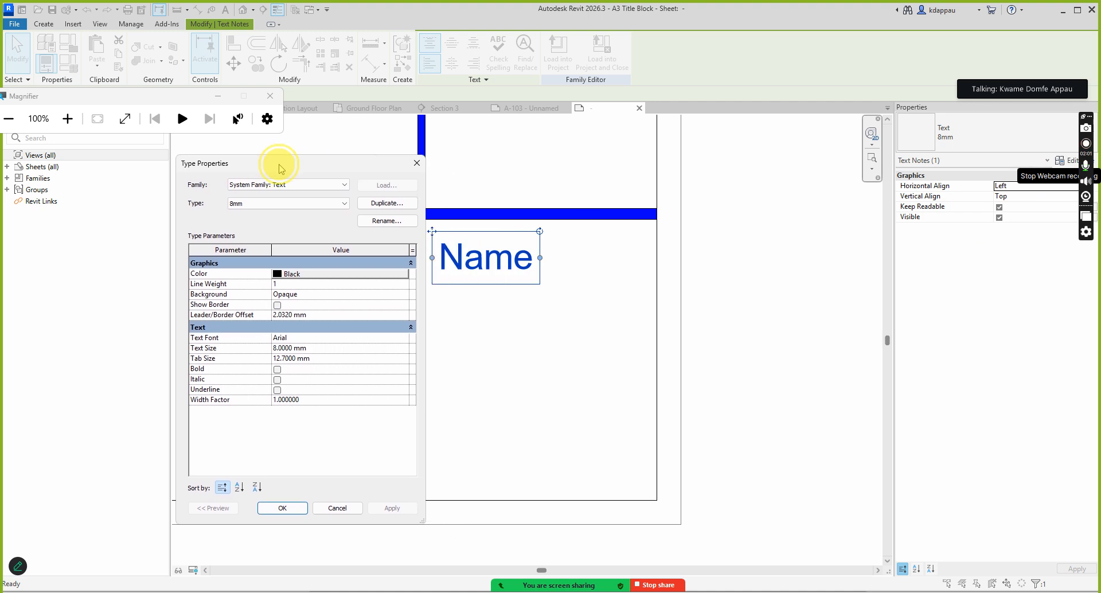
Step: Set the color of the 8mm text type to pink, RGB 255-000-128
{"action": "left_click", "coordinate": [208, 264]}
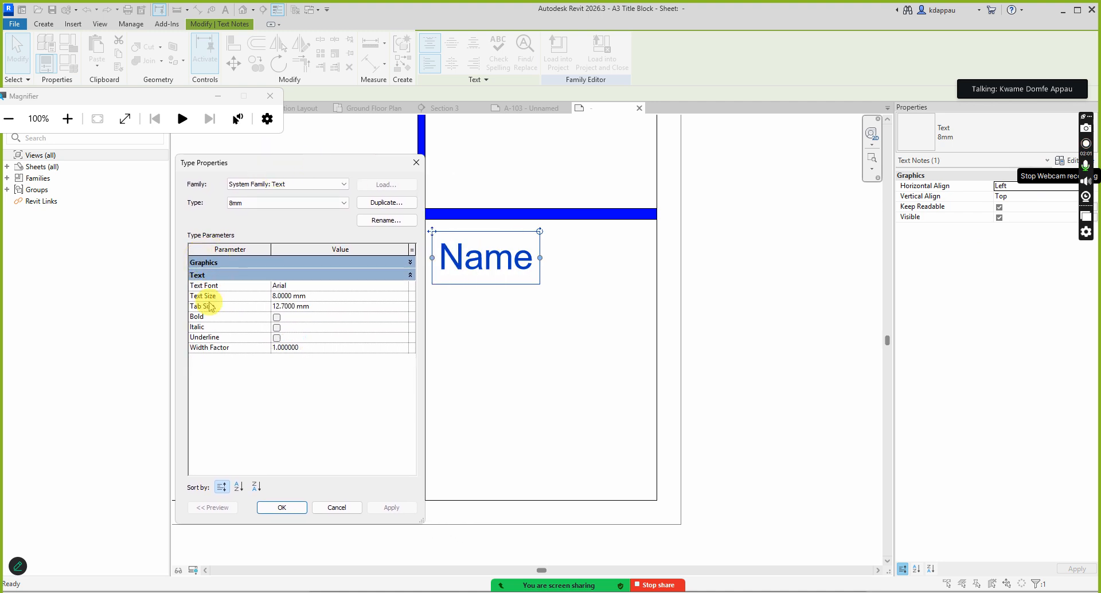
{"action": "left_click", "coordinate": [201, 275]}
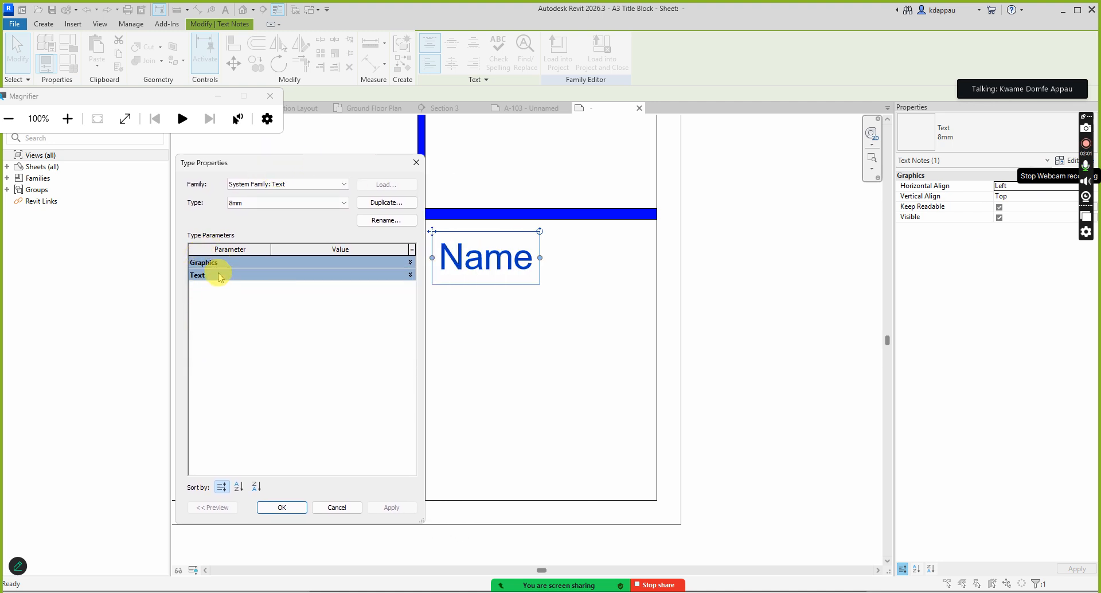
{"action": "left_click", "coordinate": [217, 265]}
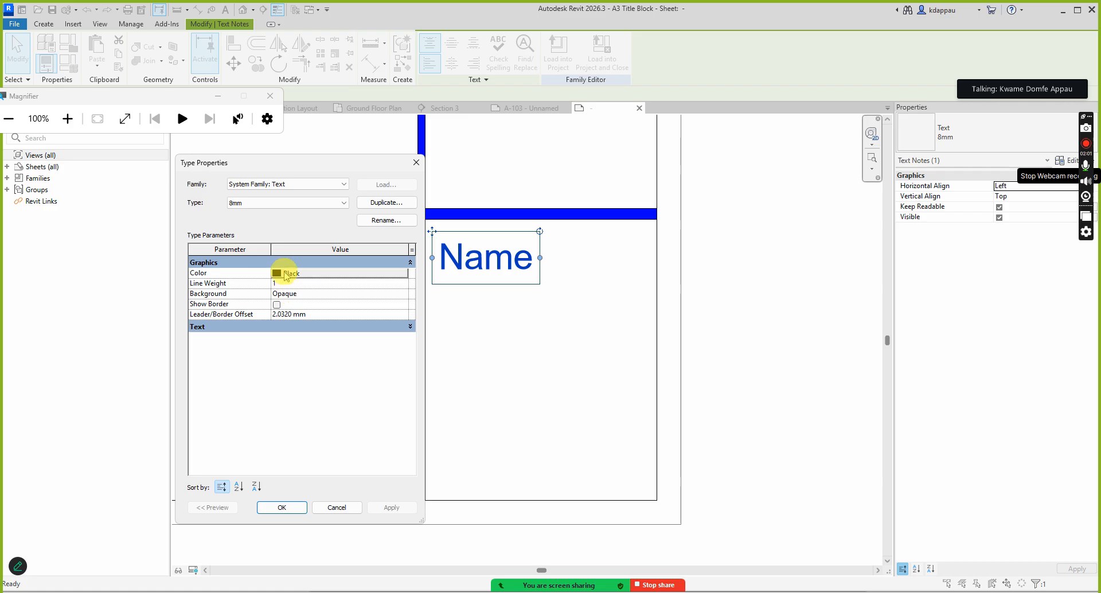
{"action": "left_click", "coordinate": [290, 274]}
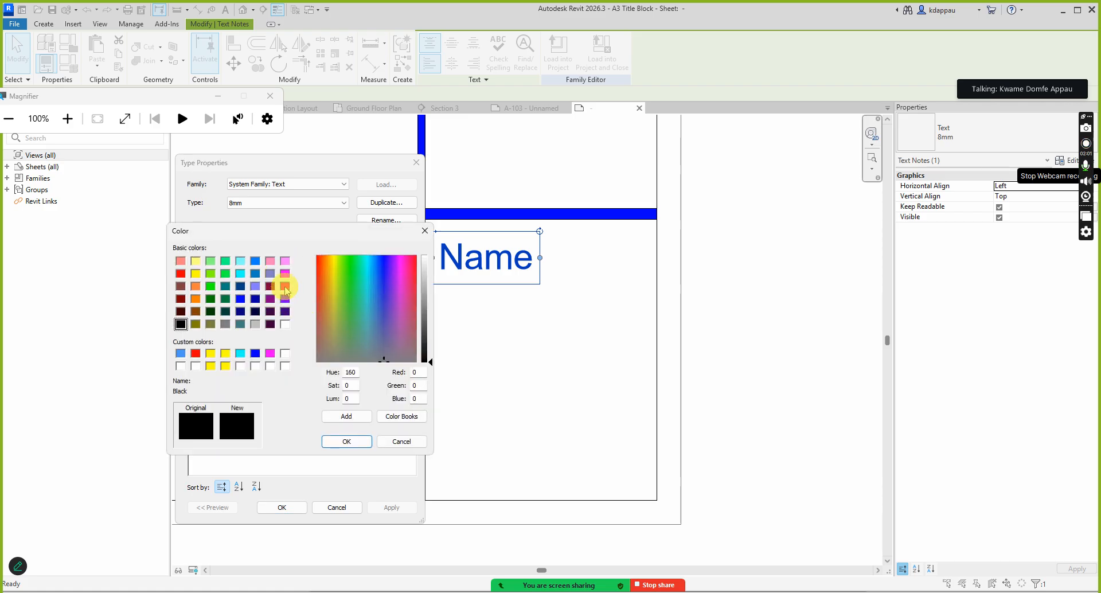
{"action": "left_click", "coordinate": [285, 287]}
{"action": "left_click", "coordinate": [336, 445]}
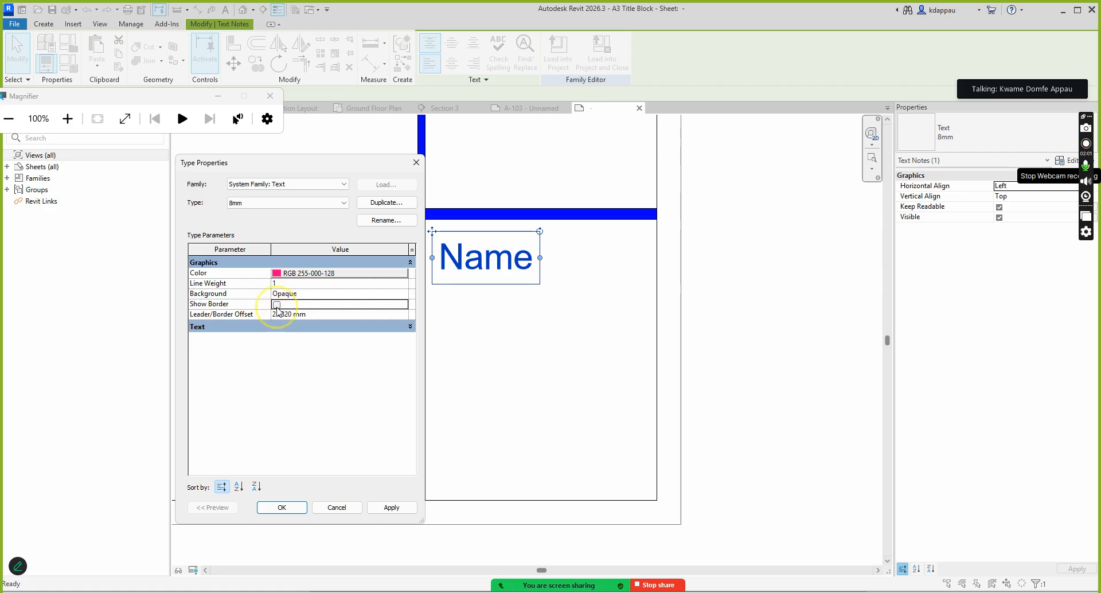
Step: Change the text font of the 8mm text type to Arial Black
{"action": "left_click", "coordinate": [275, 328]}
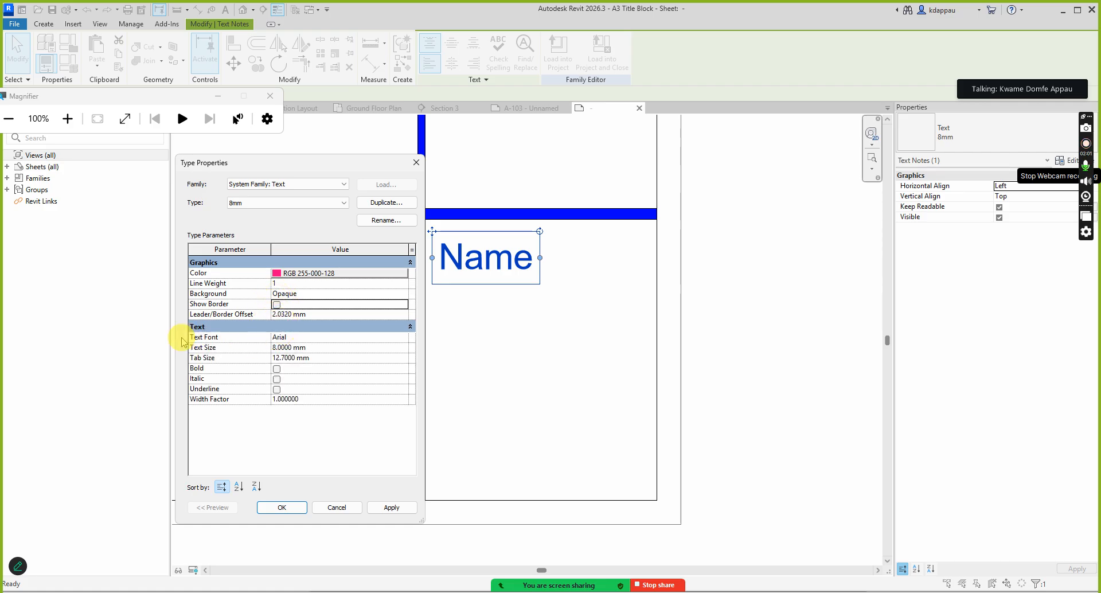
{"action": "left_click", "coordinate": [312, 340]}
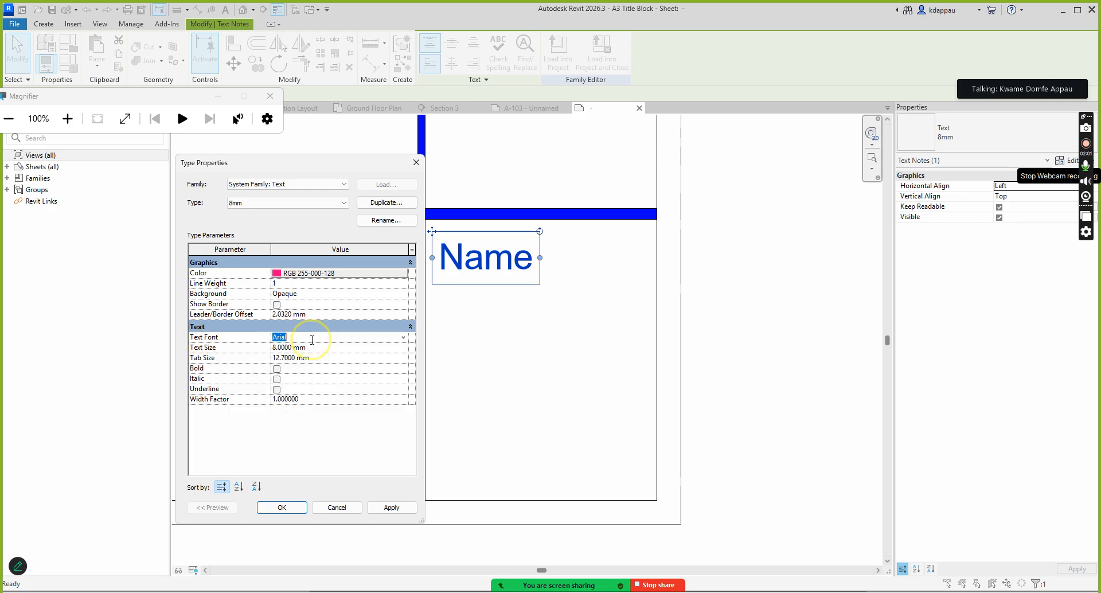
{"action": "left_click", "coordinate": [403, 339]}
{"action": "scroll", "coordinate": [294, 383], "scroll_direction": "up", "scroll_amount": 3}
{"action": "scroll", "coordinate": [281, 365], "scroll_direction": "up", "scroll_amount": 6}
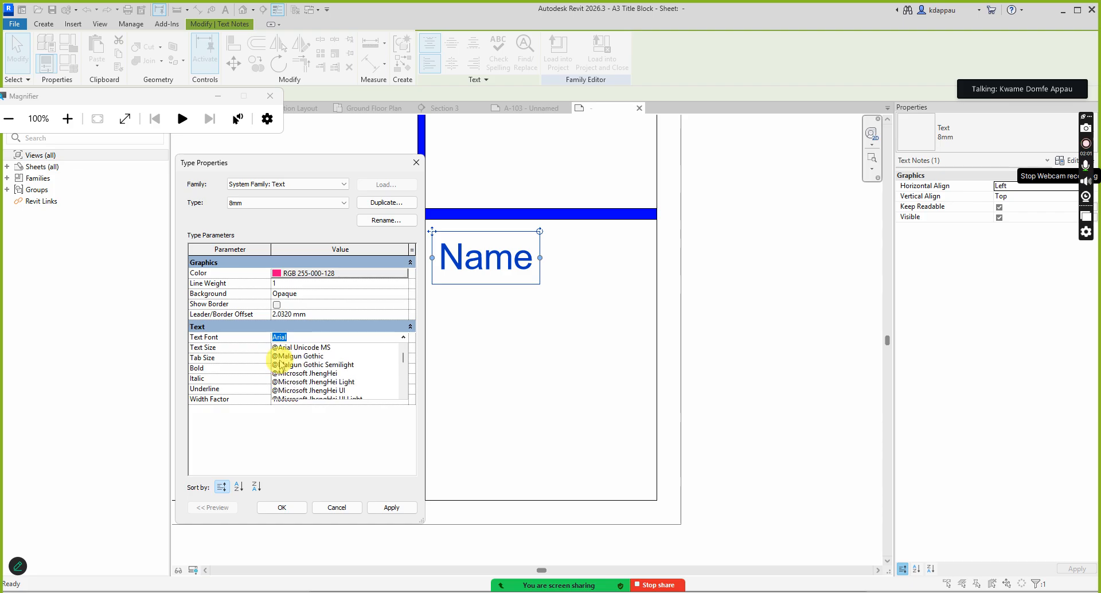
{"action": "scroll", "coordinate": [285, 370], "scroll_direction": "down", "scroll_amount": 5}
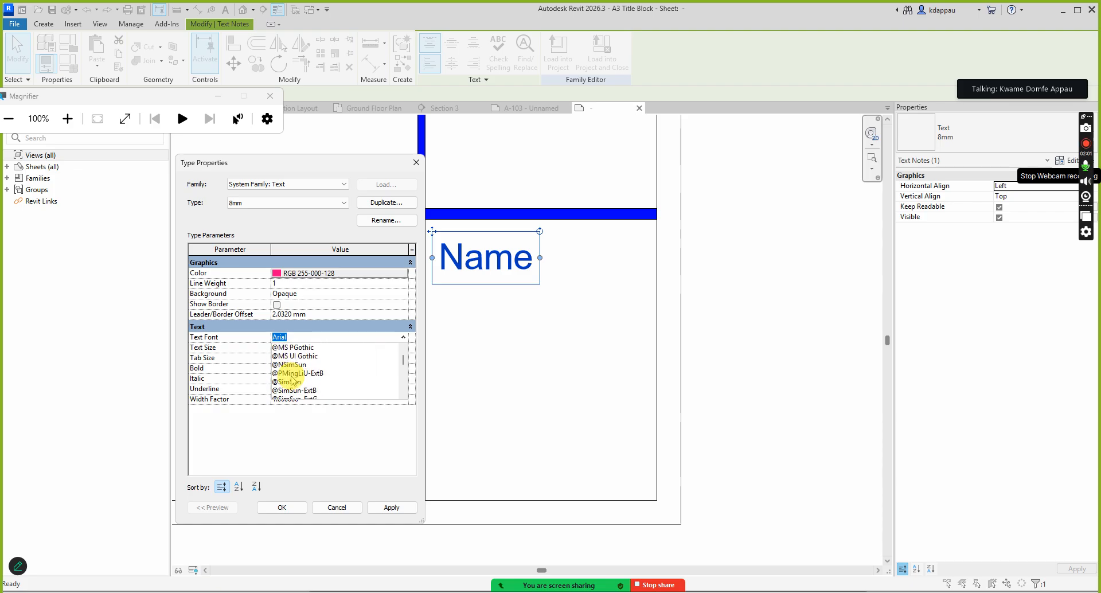
{"action": "scroll", "coordinate": [292, 381], "scroll_direction": "down", "scroll_amount": 5}
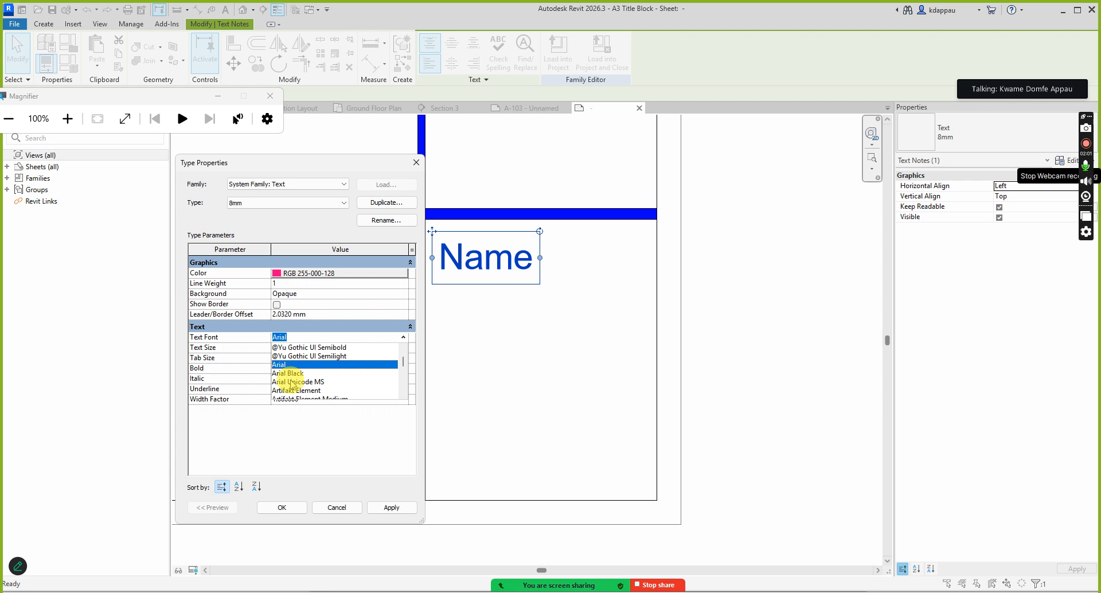
{"action": "left_click", "coordinate": [290, 373]}
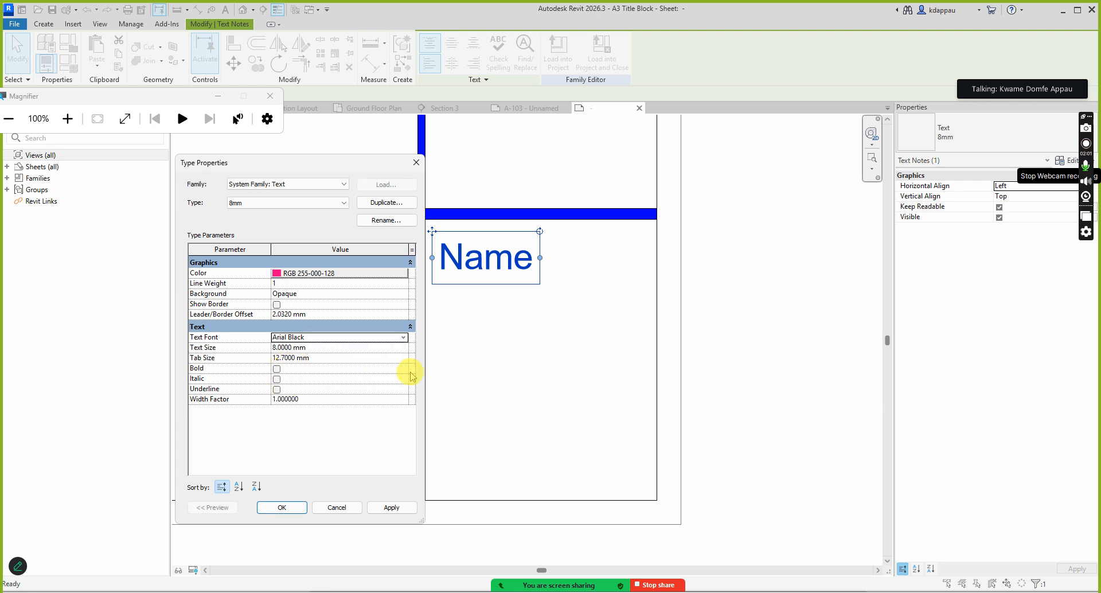
Step: Set the text size of the 8mm text type to 2.5 mm and apply the type changes
{"action": "left_click", "coordinate": [317, 349]}
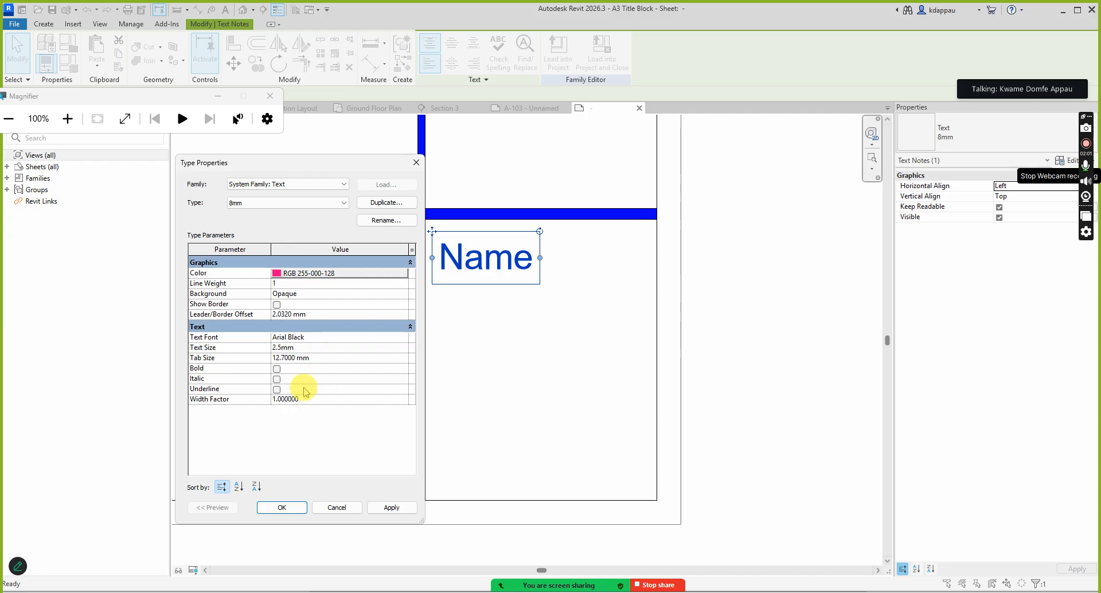
{"action": "left_click", "coordinate": [282, 508]}
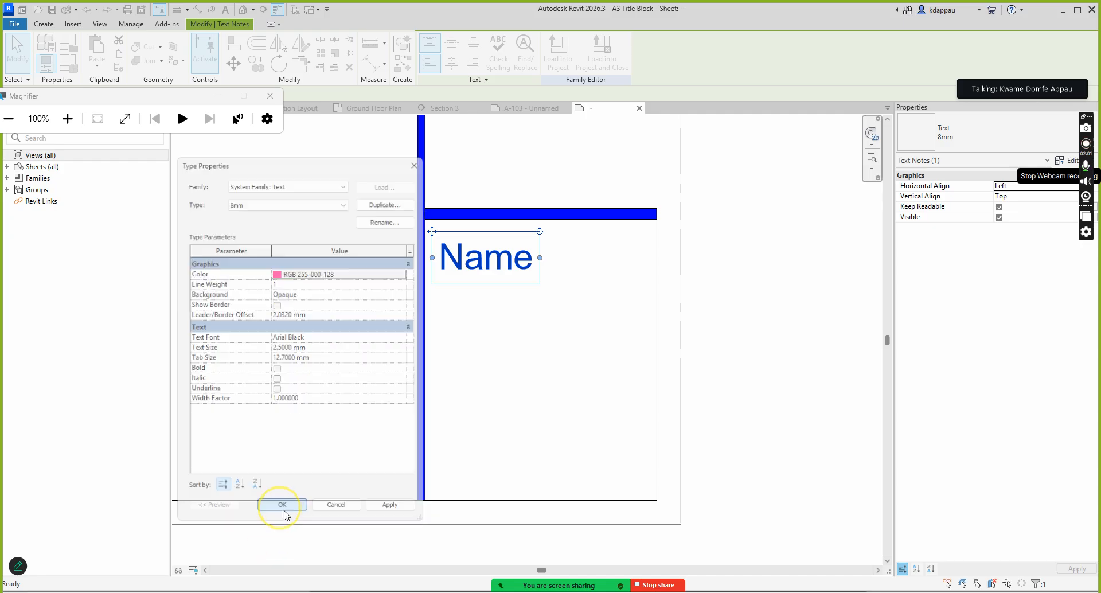
{"action": "left_click", "coordinate": [239, 372]}
{"action": "scroll", "coordinate": [459, 241], "scroll_direction": "up", "scroll_amount": 5}
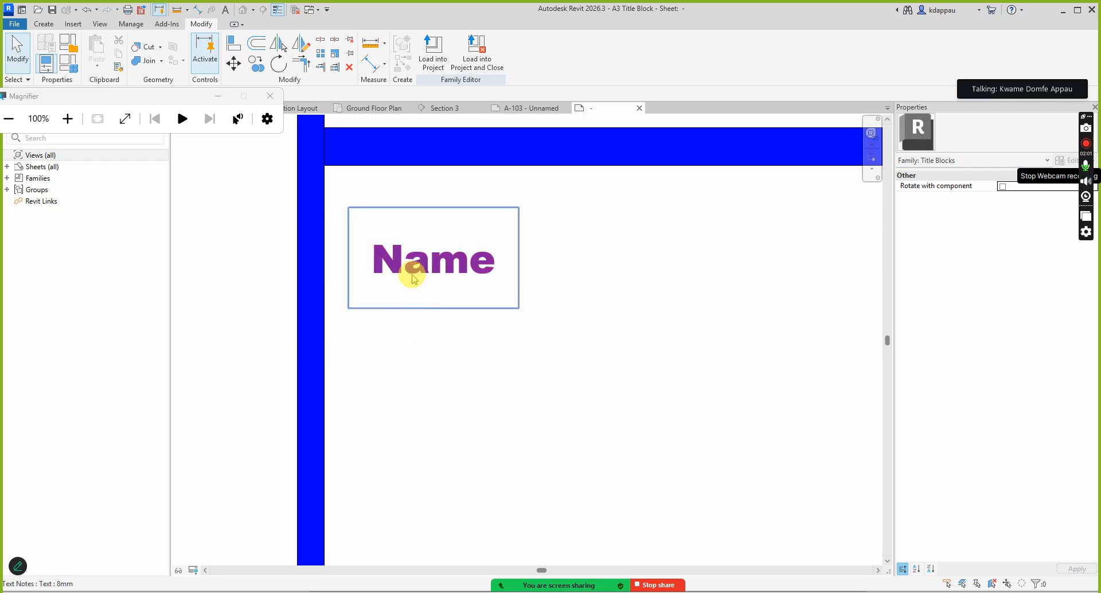
{"action": "scroll", "coordinate": [453, 273], "scroll_direction": "down", "scroll_amount": 3}
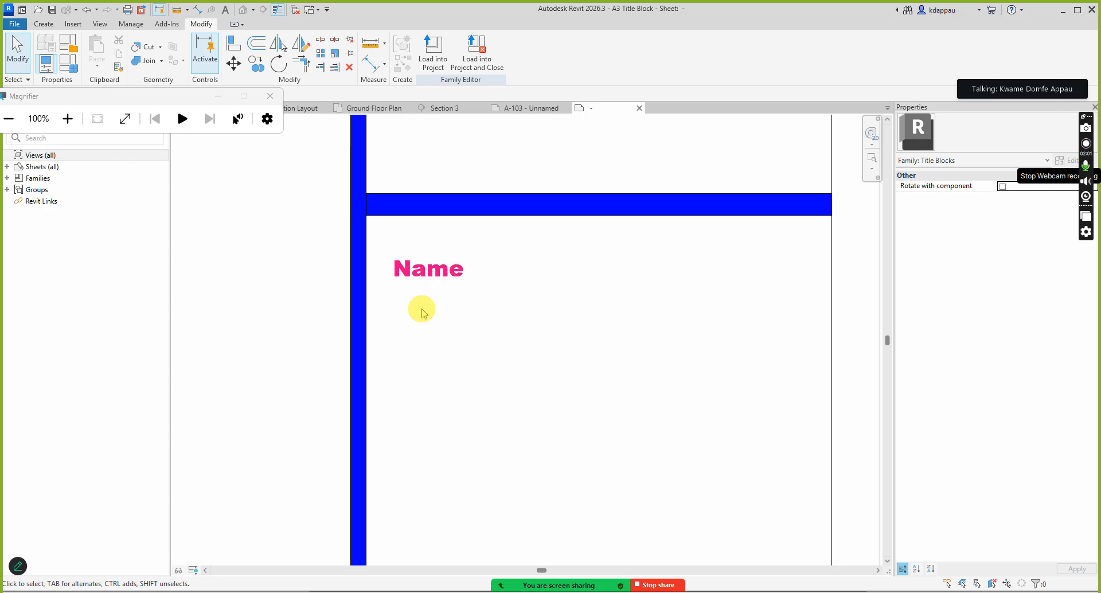
{"action": "scroll", "coordinate": [423, 308], "scroll_direction": "down", "scroll_amount": 2}
{"action": "scroll", "coordinate": [424, 287], "scroll_direction": "up", "scroll_amount": 1}
Step: Edit the Name text in the bottom compartment so that it reads Client Name
{"action": "left_click", "coordinate": [425, 287]}
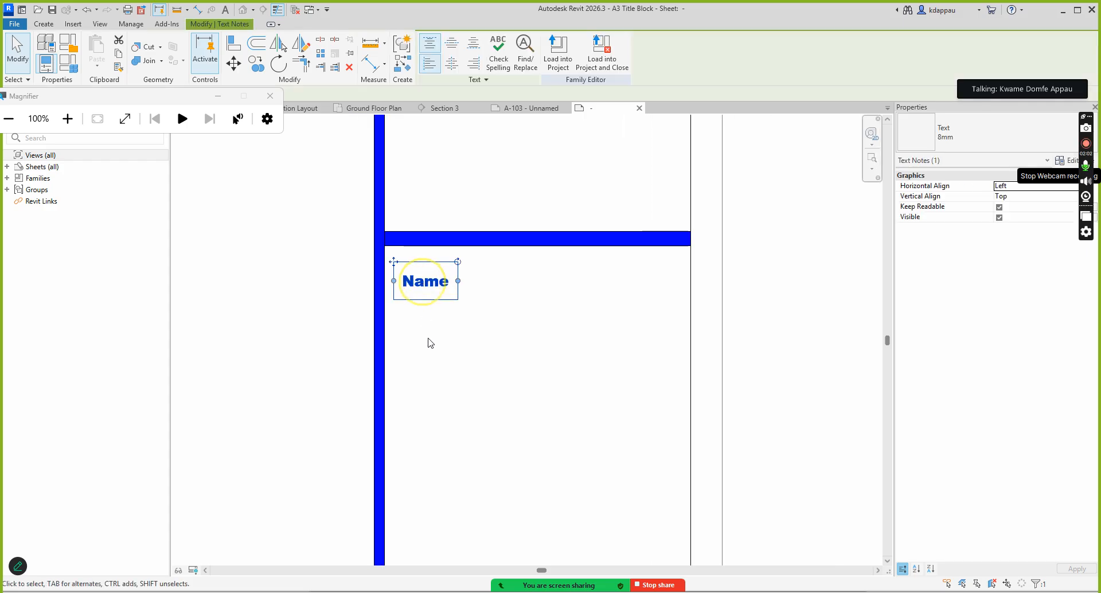
{"action": "scroll", "coordinate": [425, 304], "scroll_direction": "up", "scroll_amount": 1}
{"action": "double_click", "coordinate": [408, 285]}
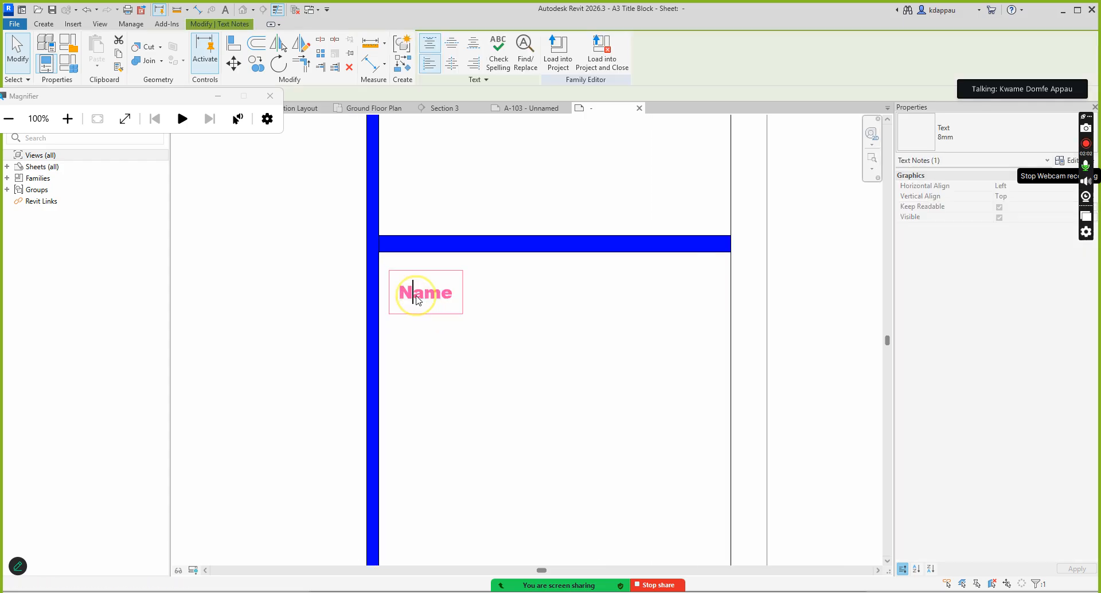
{"action": "type", "text": "C"}
{"action": "left_click", "coordinate": [408, 297]}
{"action": "type", "text": "lie"}
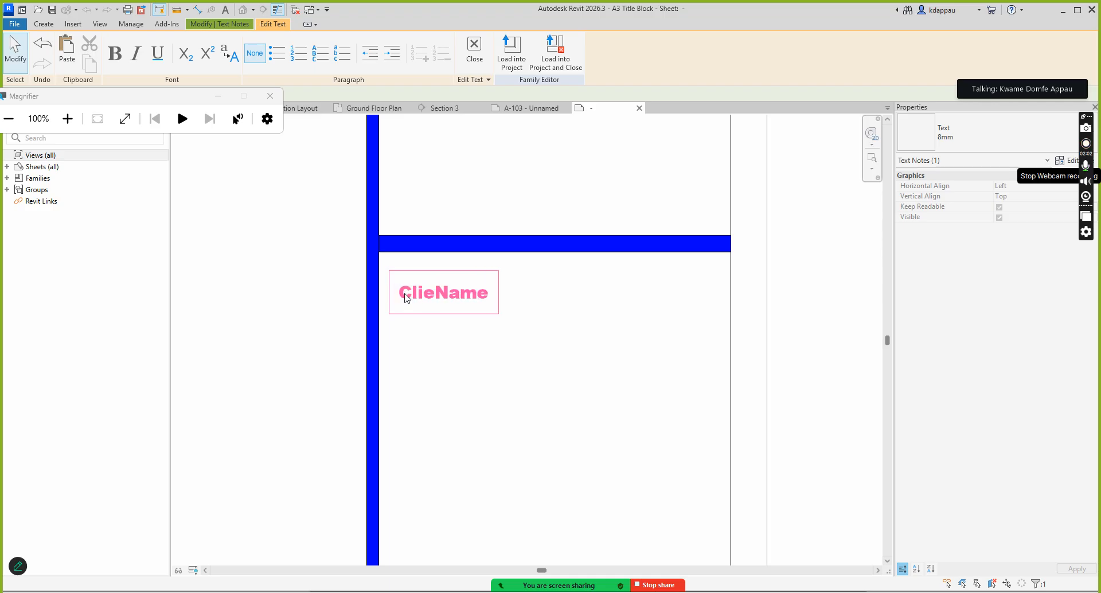
{"action": "left_click", "coordinate": [465, 337]}
Step: Inspect the Client Name heading in the bottom compartment against the whole title block layout
{"action": "scroll", "coordinate": [538, 359], "scroll_direction": "down", "scroll_amount": 4}
{"action": "left_click", "coordinate": [562, 396]}
{"action": "scroll", "coordinate": [551, 384], "scroll_direction": "down", "scroll_amount": 4}
{"action": "scroll", "coordinate": [521, 364], "scroll_direction": "up", "scroll_amount": 3}
{"action": "scroll", "coordinate": [616, 296], "scroll_direction": "down", "scroll_amount": 2}
{"action": "scroll", "coordinate": [611, 182], "scroll_direction": "up", "scroll_amount": 3}
{"action": "scroll", "coordinate": [482, 222], "scroll_direction": "up", "scroll_amount": 2}
{"action": "scroll", "coordinate": [481, 222], "scroll_direction": "down", "scroll_amount": 1}
{"action": "scroll", "coordinate": [513, 273], "scroll_direction": "up", "scroll_amount": 2}
{"action": "scroll", "coordinate": [487, 334], "scroll_direction": "up", "scroll_amount": 3}
{"action": "left_click", "coordinate": [498, 333]}
{"action": "left_click_drag", "start_coordinate": [506, 344], "coordinate": [551, 364]}
{"action": "left_click", "coordinate": [523, 210]}
{"action": "scroll", "coordinate": [496, 327], "scroll_direction": "down", "scroll_amount": 5}
{"action": "scroll", "coordinate": [515, 462], "scroll_direction": "up", "scroll_amount": 5}
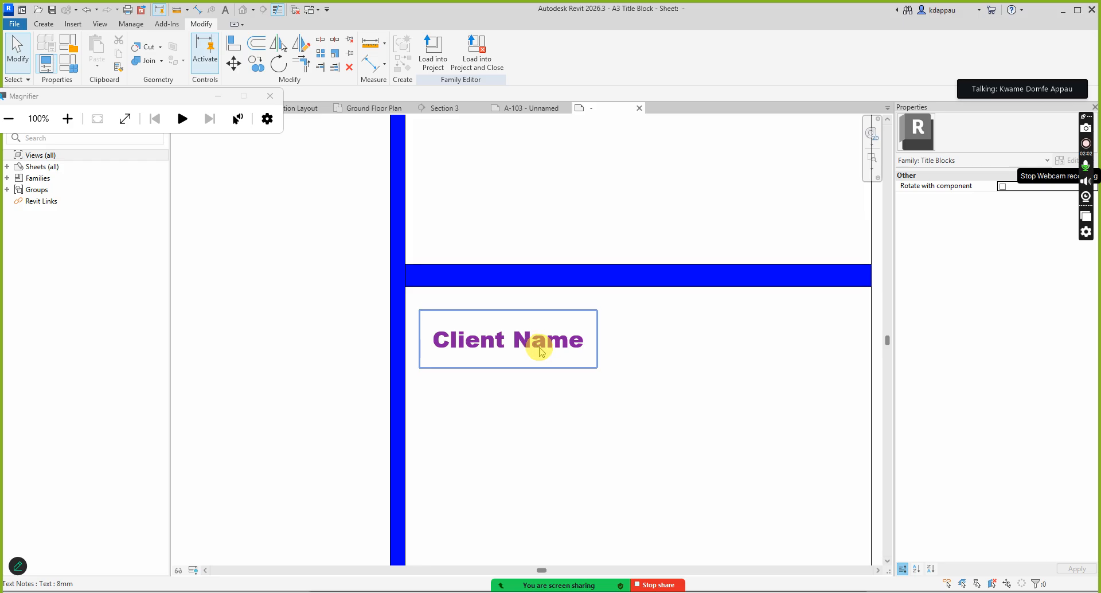
{"action": "scroll", "coordinate": [542, 351], "scroll_direction": "down", "scroll_amount": 7}
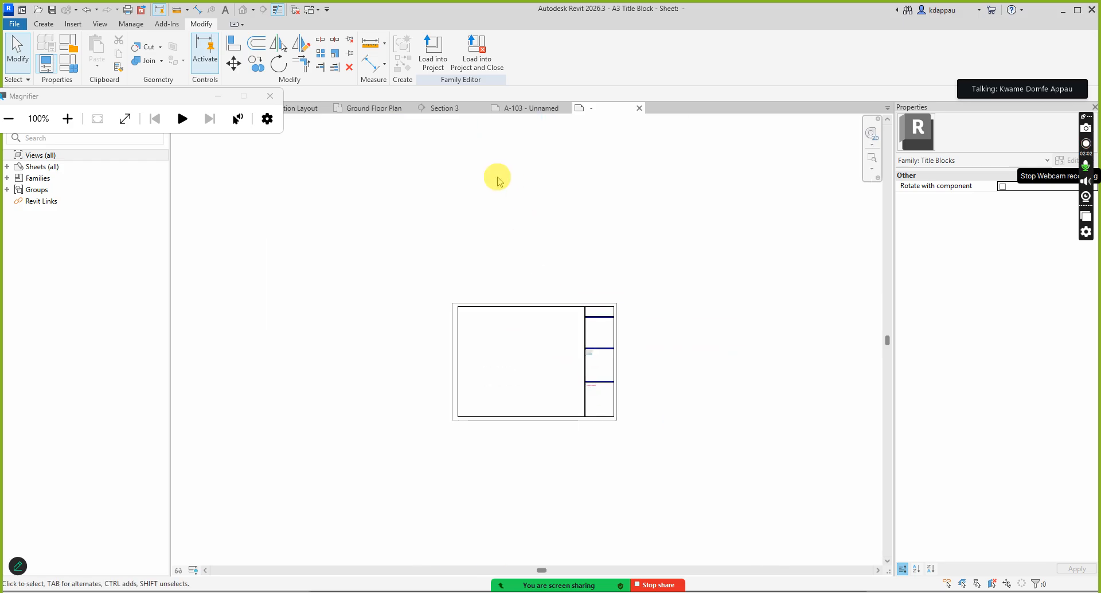
Step: Load the title block family into the Lesson 7 project and create a new sheet with the Title_Blocks_A3_Metric : Standard title block
{"action": "left_click", "coordinate": [425, 52]}
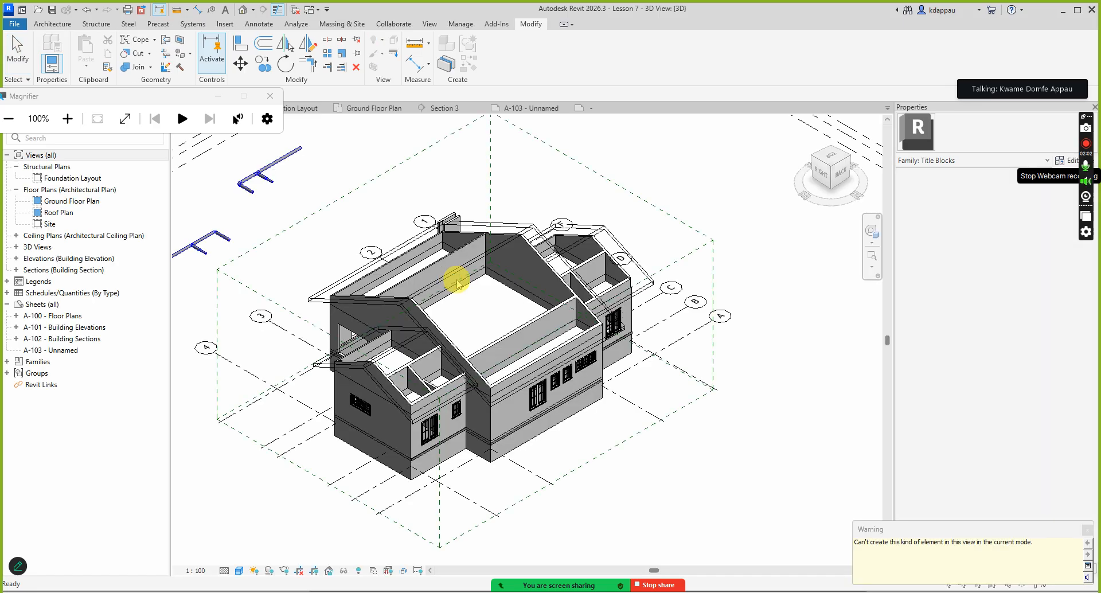
{"action": "left_click", "coordinate": [492, 274]}
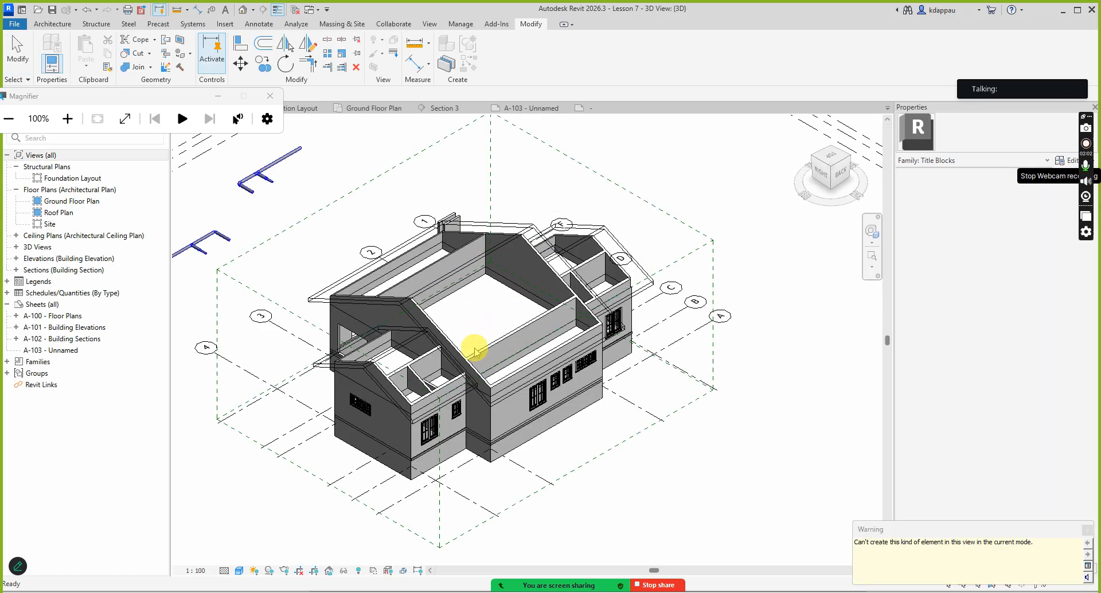
{"action": "left_click", "coordinate": [34, 305]}
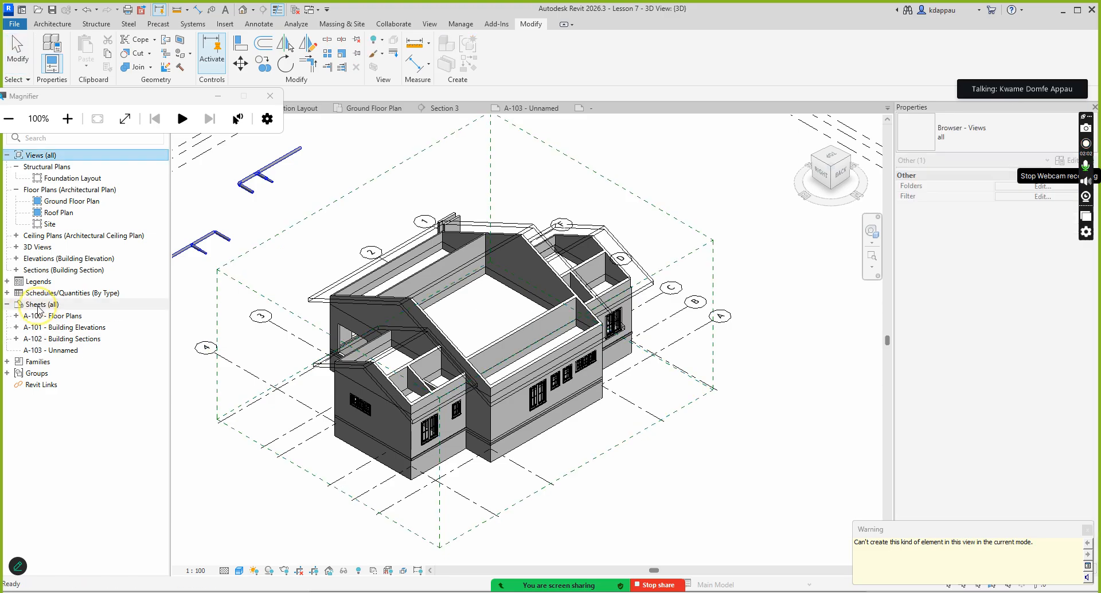
{"action": "right_click", "coordinate": [35, 305]}
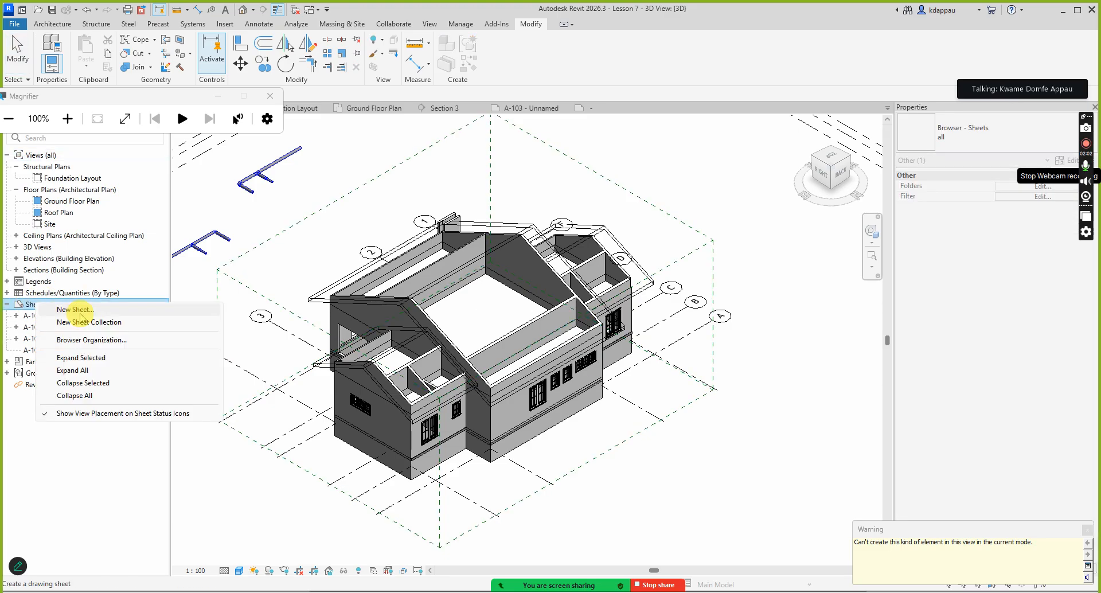
{"action": "left_click", "coordinate": [76, 310]}
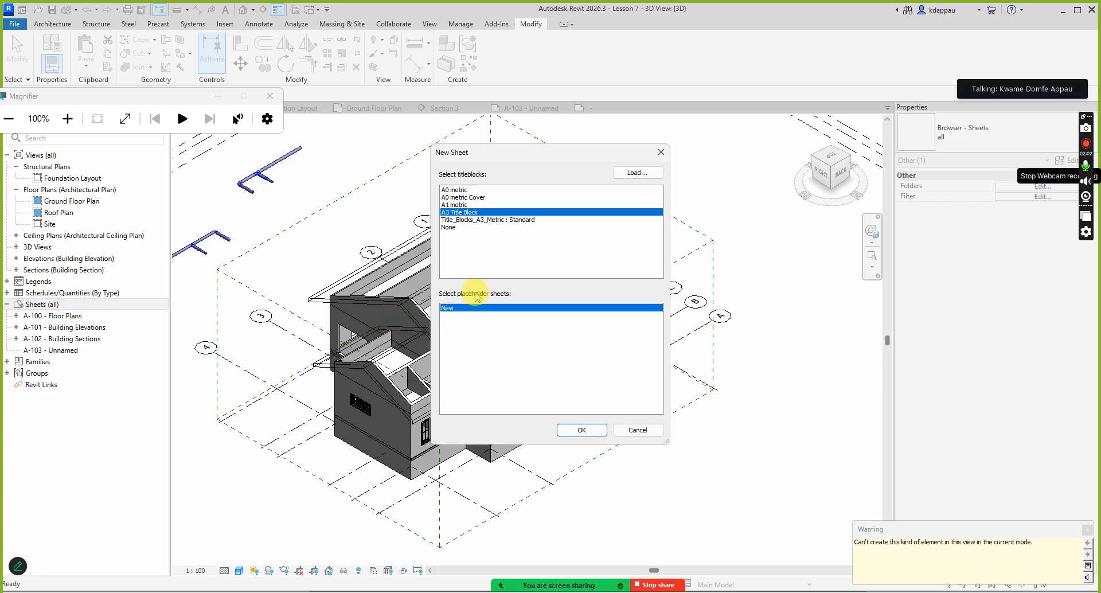
{"action": "left_click", "coordinate": [502, 220]}
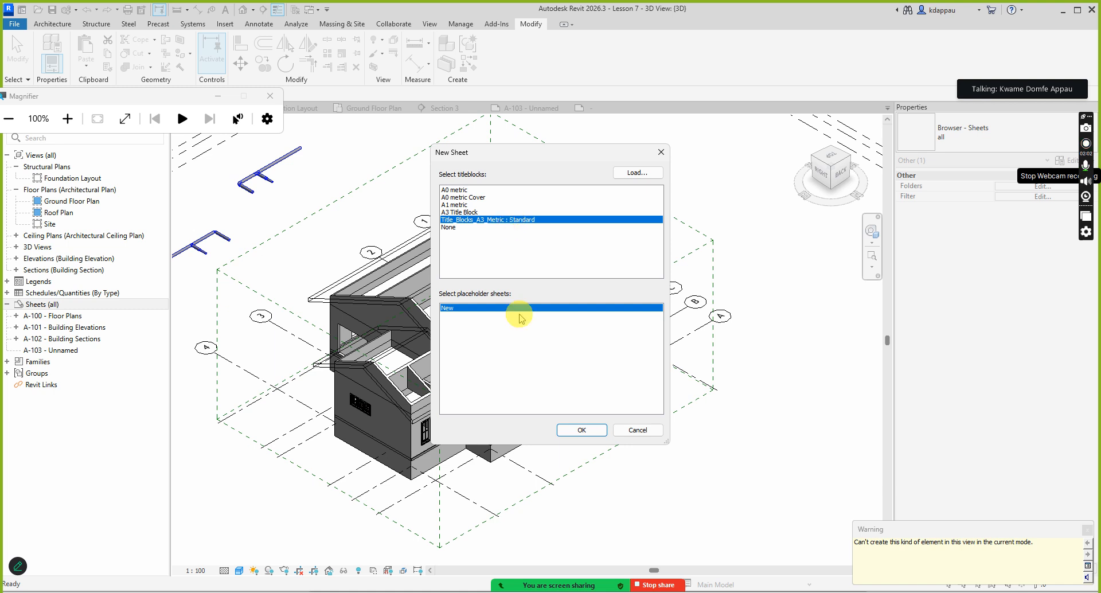
{"action": "left_click", "coordinate": [579, 434]}
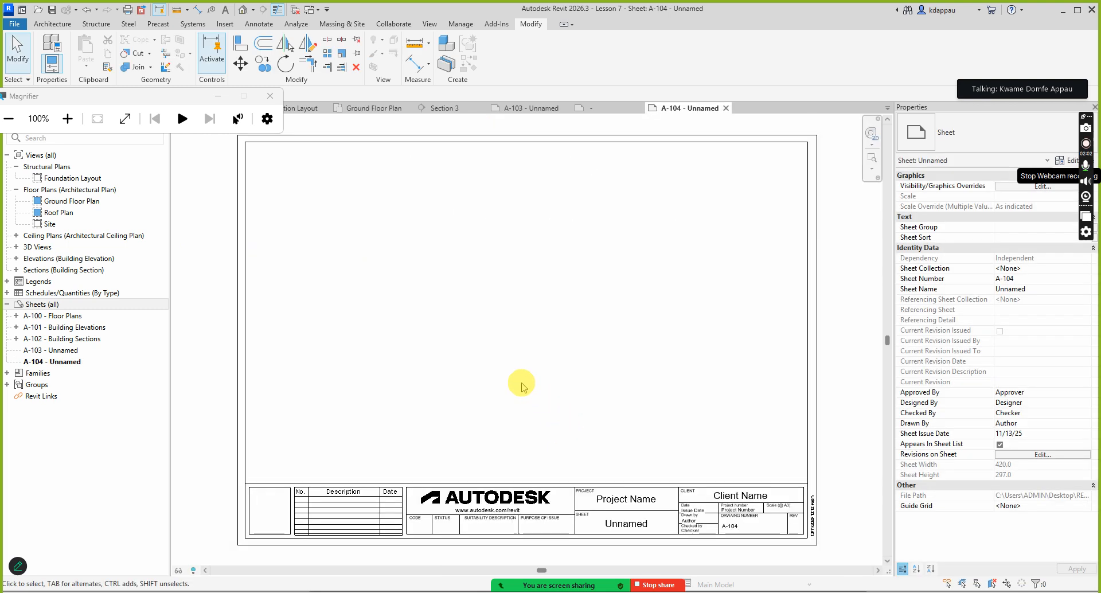
Step: Change the title block type on sheet A-104 to A3 Title Block
{"action": "scroll", "coordinate": [502, 377], "scroll_direction": "down", "scroll_amount": 2}
{"action": "scroll", "coordinate": [510, 381], "scroll_direction": "up", "scroll_amount": 1}
{"action": "left_click", "coordinate": [500, 405]}
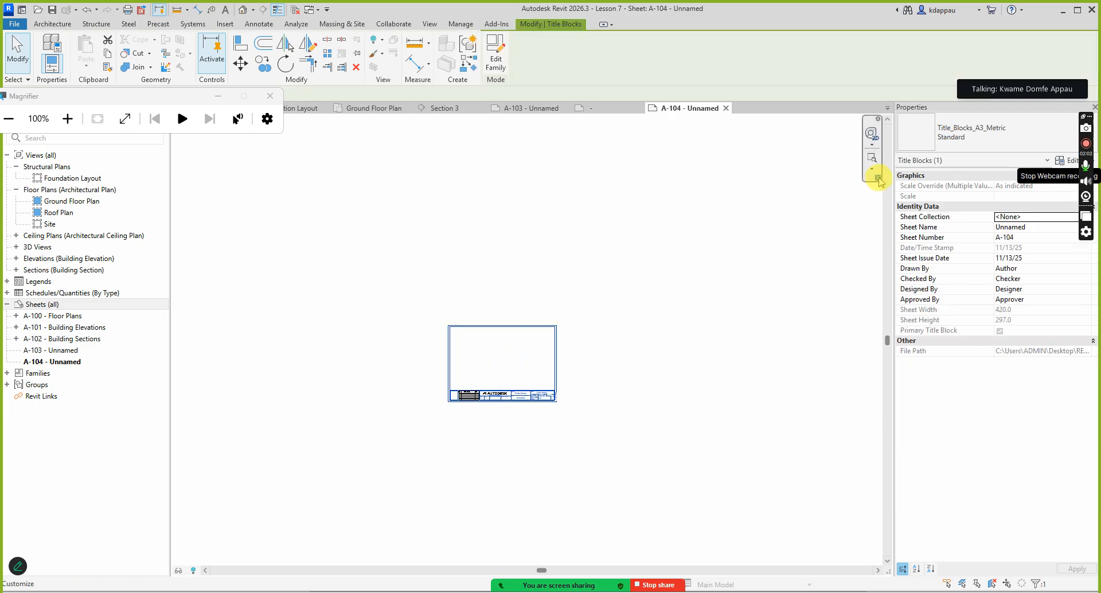
{"action": "left_click", "coordinate": [956, 133]}
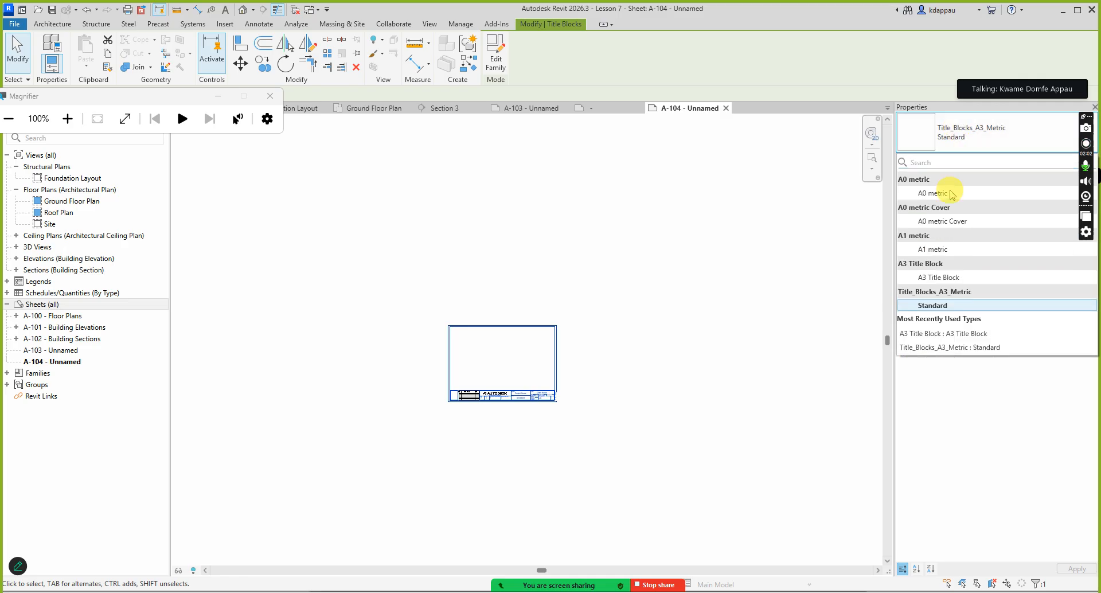
{"action": "left_click", "coordinate": [935, 278]}
{"action": "left_click", "coordinate": [520, 453]}
Step: Examine the custom title block on sheet A-104, checking the blue strips, the image and the Client Name heading
{"action": "scroll", "coordinate": [577, 344], "scroll_direction": "up", "scroll_amount": 2}
{"action": "scroll", "coordinate": [474, 253], "scroll_direction": "up", "scroll_amount": 2}
{"action": "scroll", "coordinate": [601, 431], "scroll_direction": "up", "scroll_amount": 4}
{"action": "scroll", "coordinate": [585, 405], "scroll_direction": "down", "scroll_amount": 5}
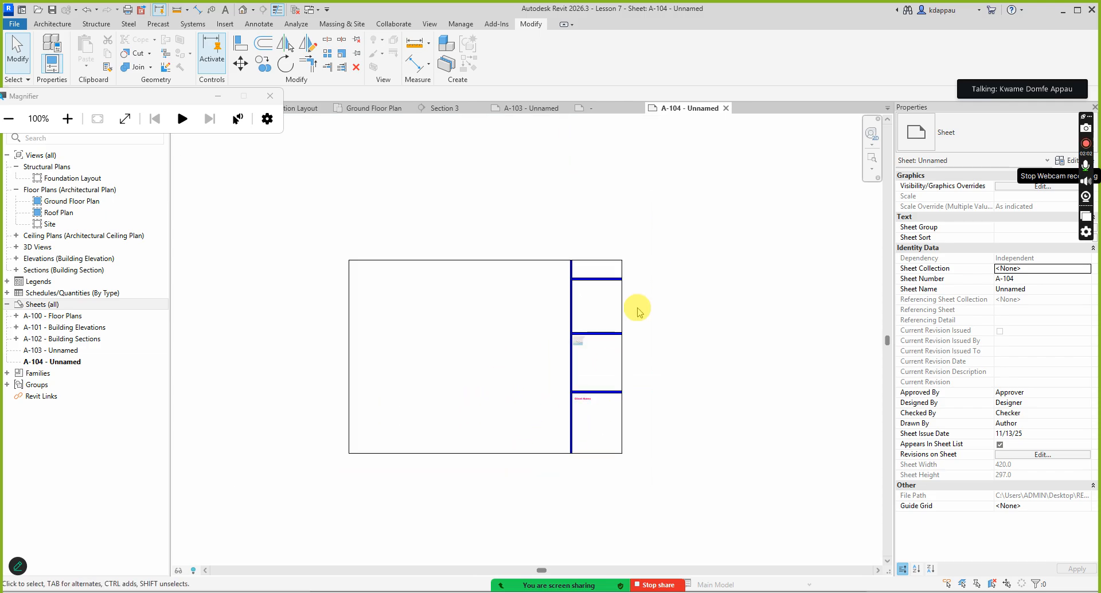
{"action": "scroll", "coordinate": [636, 301], "scroll_direction": "up", "scroll_amount": 6}
{"action": "scroll", "coordinate": [411, 287], "scroll_direction": "down", "scroll_amount": 4}
{"action": "scroll", "coordinate": [485, 283], "scroll_direction": "up", "scroll_amount": 3}
{"action": "scroll", "coordinate": [413, 246], "scroll_direction": "up", "scroll_amount": 3}
{"action": "scroll", "coordinate": [484, 347], "scroll_direction": "down", "scroll_amount": 3}
{"action": "scroll", "coordinate": [455, 418], "scroll_direction": "up", "scroll_amount": 3}
{"action": "scroll", "coordinate": [472, 359], "scroll_direction": "up", "scroll_amount": 1}
{"action": "scroll", "coordinate": [471, 359], "scroll_direction": "down", "scroll_amount": 3}
{"action": "scroll", "coordinate": [487, 413], "scroll_direction": "up", "scroll_amount": 6}
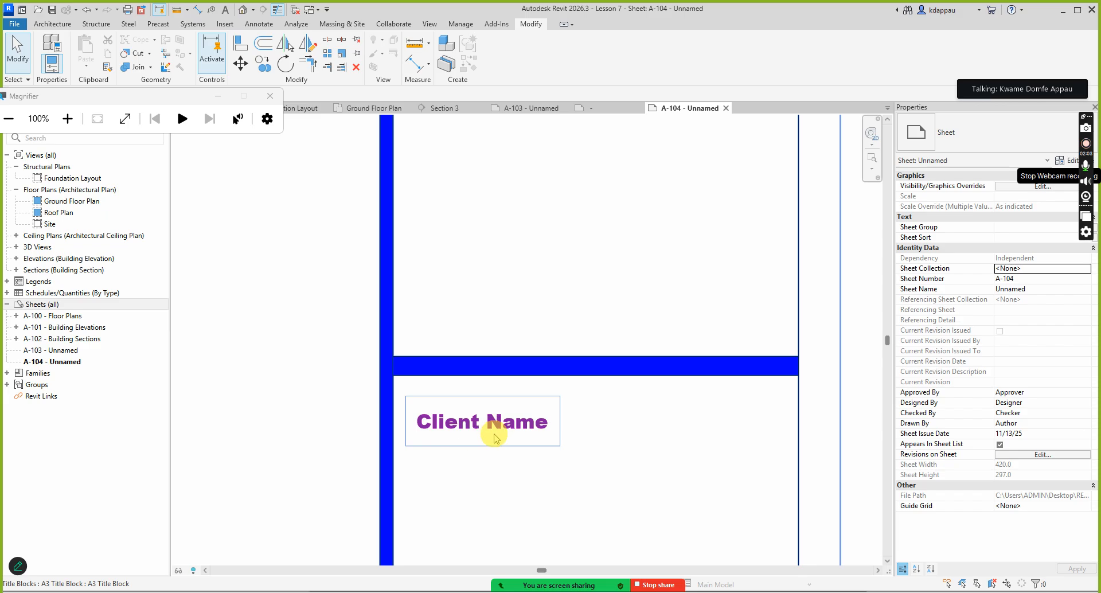
{"action": "scroll", "coordinate": [549, 404], "scroll_direction": "down", "scroll_amount": 3}
{"action": "scroll", "coordinate": [549, 404], "scroll_direction": "up", "scroll_amount": 2}
{"action": "scroll", "coordinate": [492, 400], "scroll_direction": "up", "scroll_amount": 3}
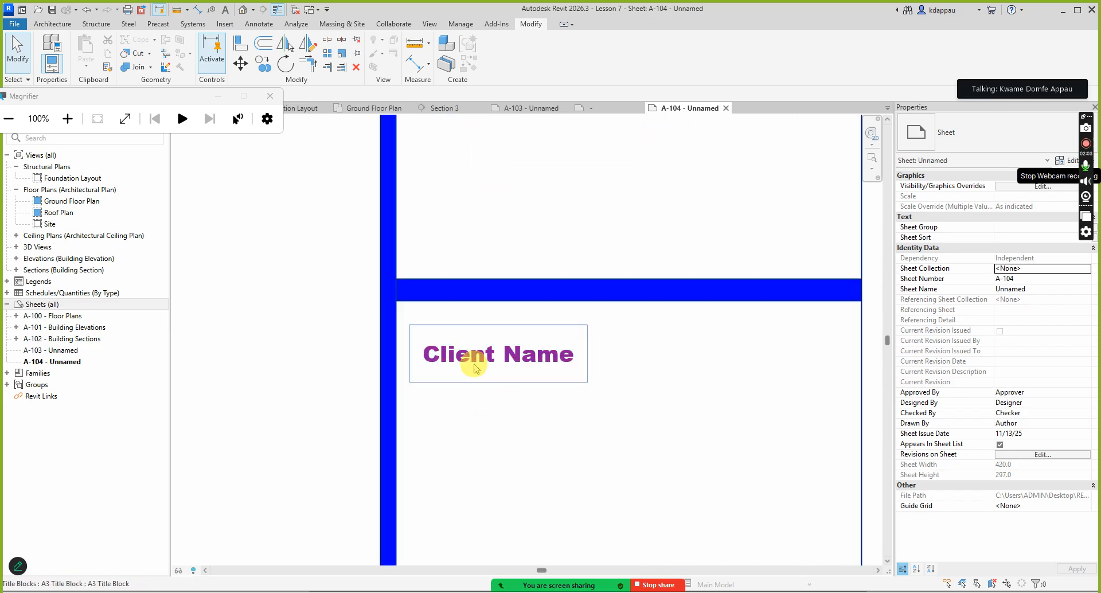
{"action": "left_click", "coordinate": [474, 368]}
{"action": "scroll", "coordinate": [482, 378], "scroll_direction": "down", "scroll_amount": 5}
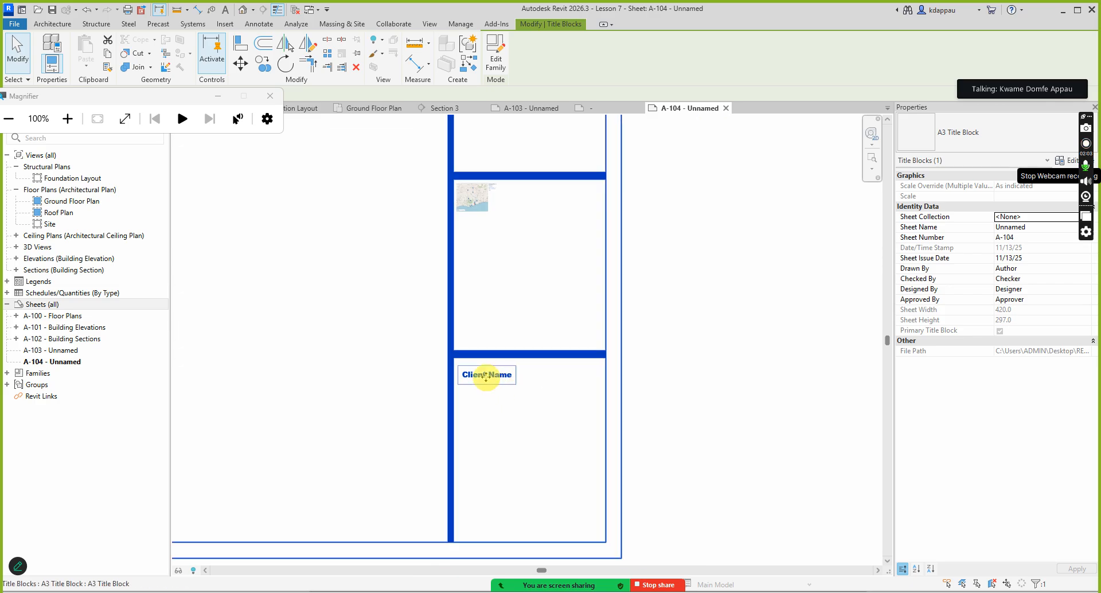
{"action": "scroll", "coordinate": [487, 378], "scroll_direction": "up", "scroll_amount": 1}
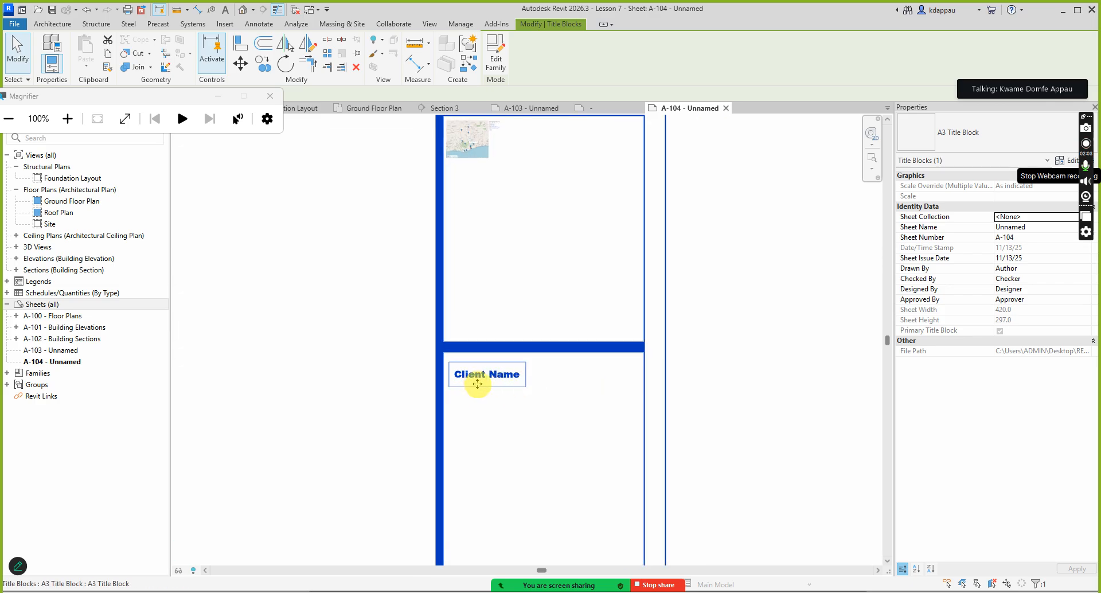
{"action": "scroll", "coordinate": [482, 384], "scroll_direction": "up", "scroll_amount": 2}
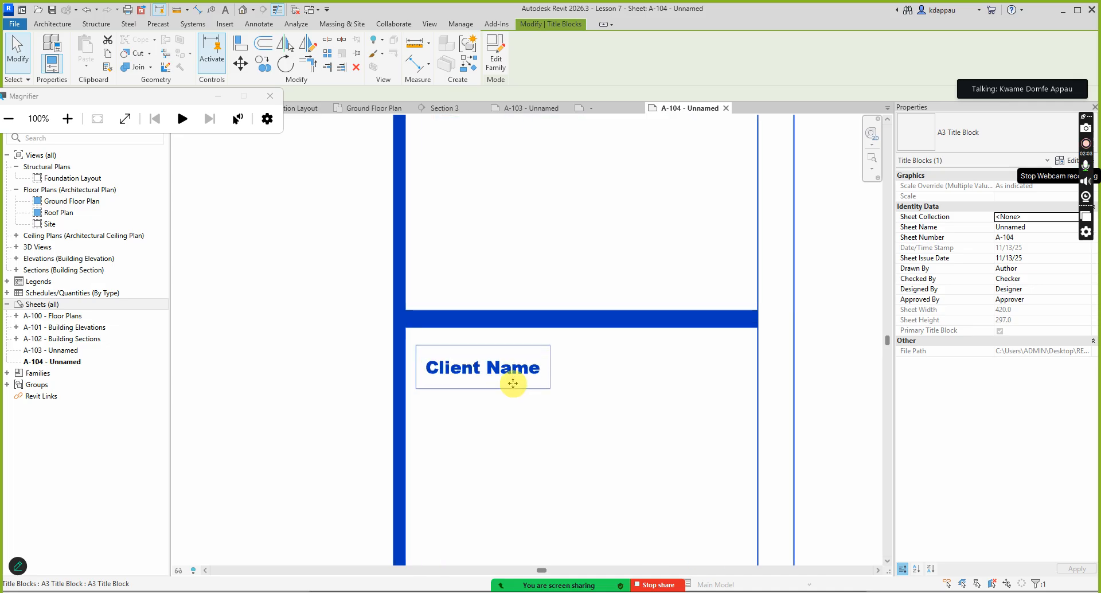
{"action": "left_click", "coordinate": [480, 382]}
{"action": "scroll", "coordinate": [466, 383], "scroll_direction": "down", "scroll_amount": 6}
{"action": "left_click", "coordinate": [474, 413]}
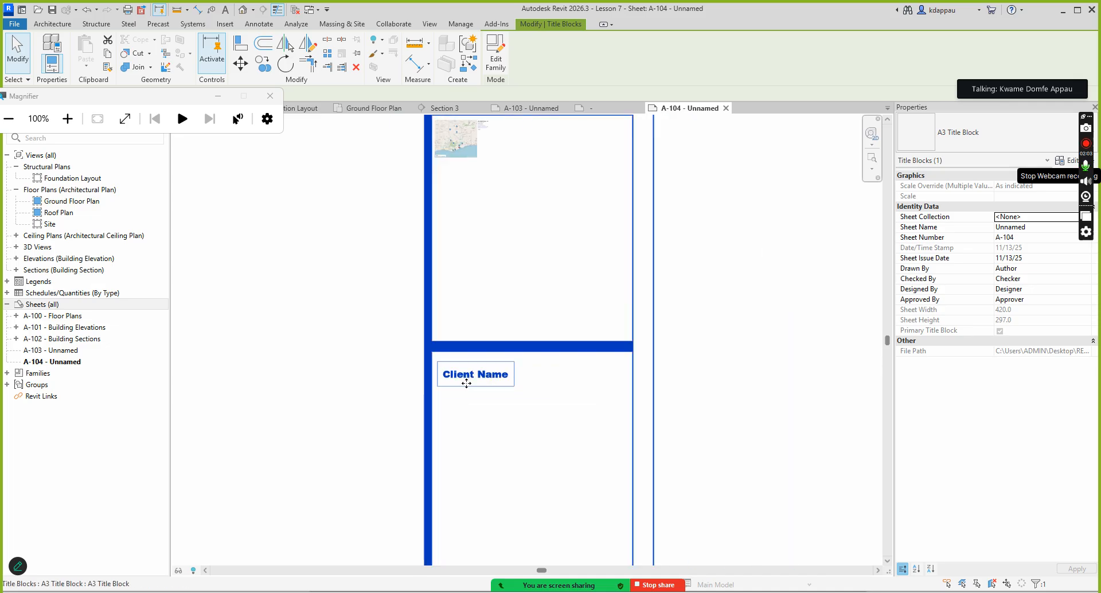
{"action": "scroll", "coordinate": [474, 381], "scroll_direction": "up", "scroll_amount": 5}
{"action": "scroll", "coordinate": [475, 385], "scroll_direction": "down", "scroll_amount": 3}
{"action": "scroll", "coordinate": [478, 393], "scroll_direction": "up", "scroll_amount": 2}
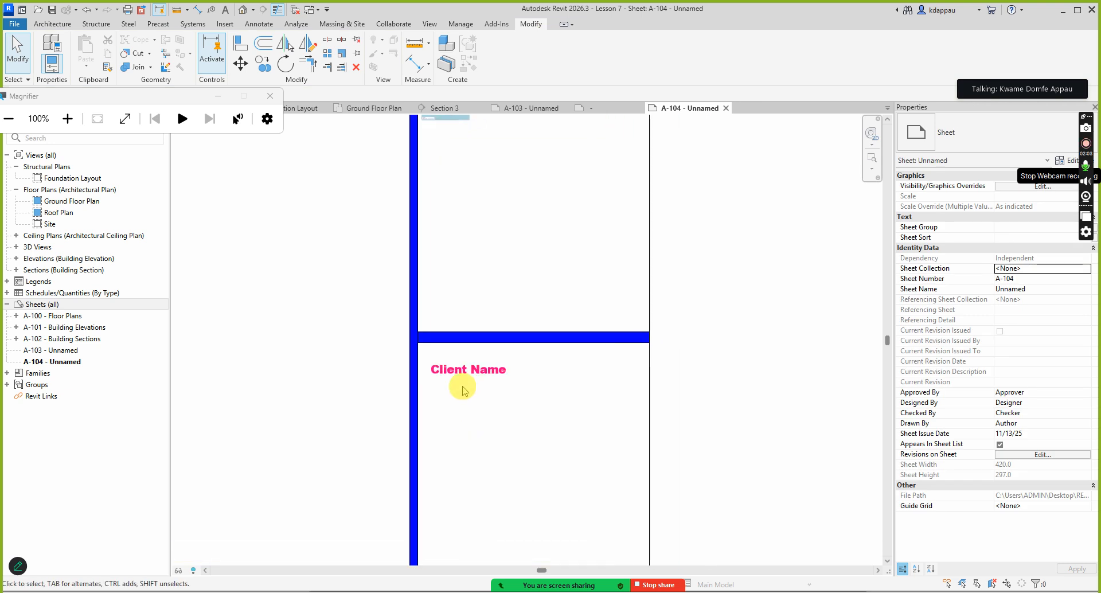
{"action": "scroll", "coordinate": [481, 396], "scroll_direction": "down", "scroll_amount": 4}
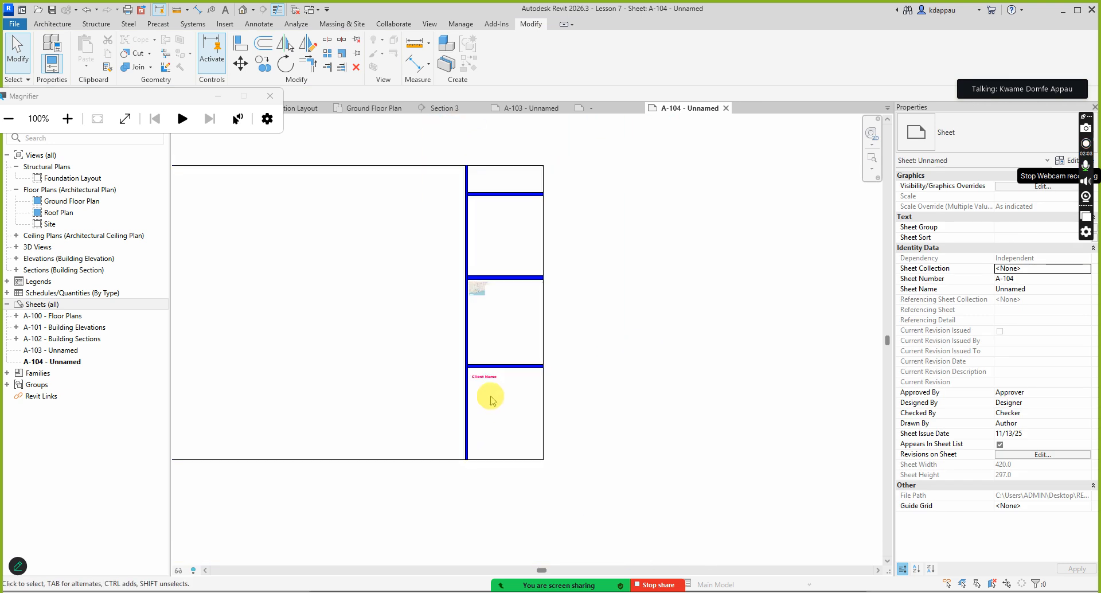
Step: Open the A3 Title Block placed on sheet A-104 for family editing and locate its Client Name compartment
{"action": "left_click", "coordinate": [490, 372]}
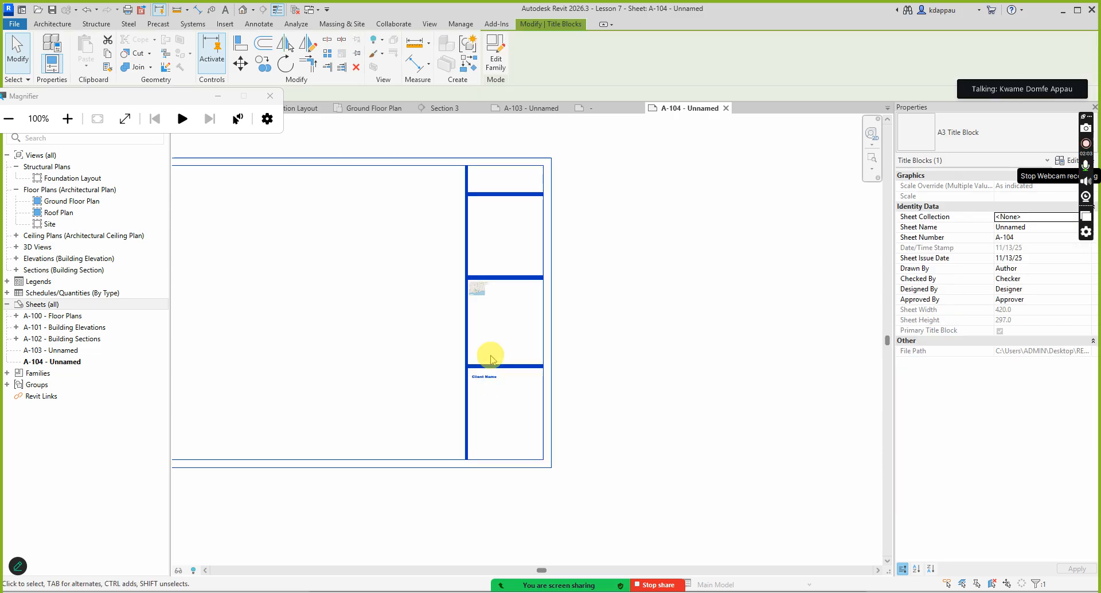
{"action": "left_click", "coordinate": [495, 57]}
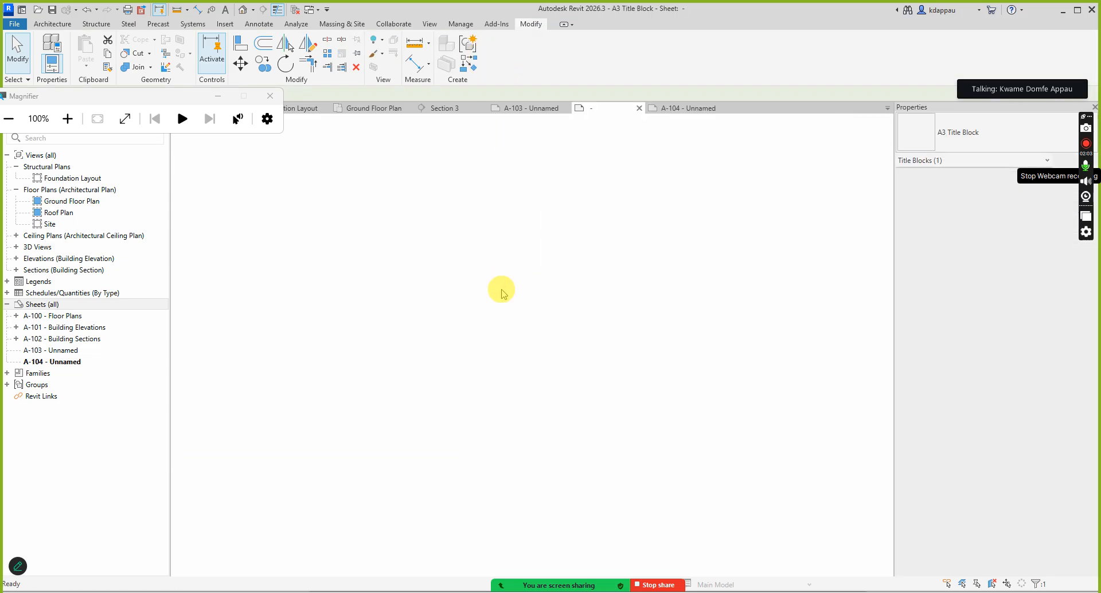
{"action": "scroll", "coordinate": [698, 391], "scroll_direction": "up", "scroll_amount": 3}
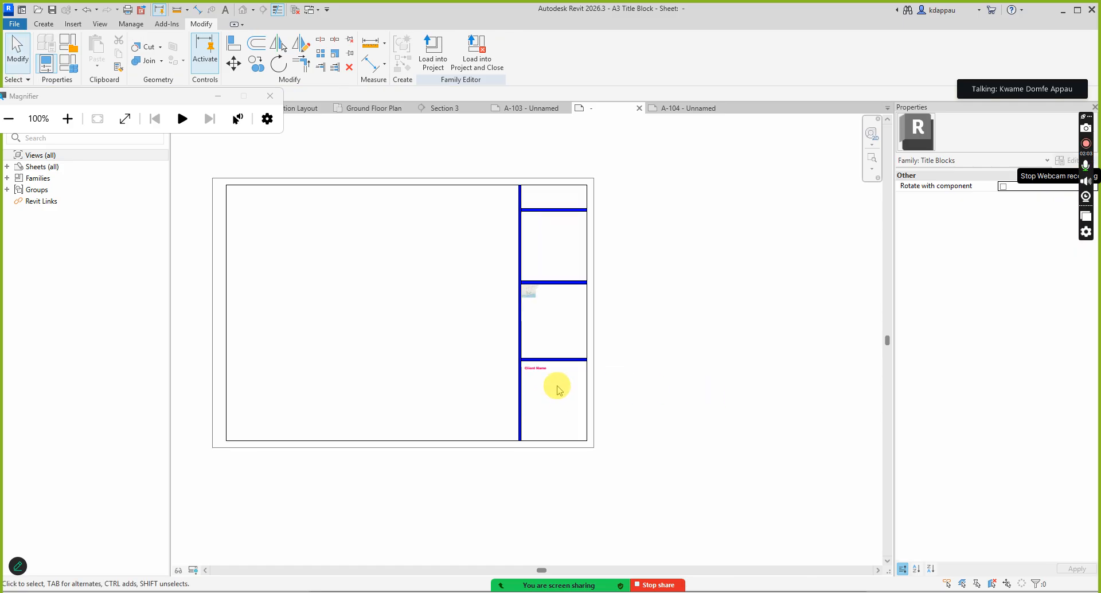
{"action": "scroll", "coordinate": [559, 390], "scroll_direction": "up", "scroll_amount": 2}
{"action": "scroll", "coordinate": [525, 382], "scroll_direction": "up", "scroll_amount": 4}
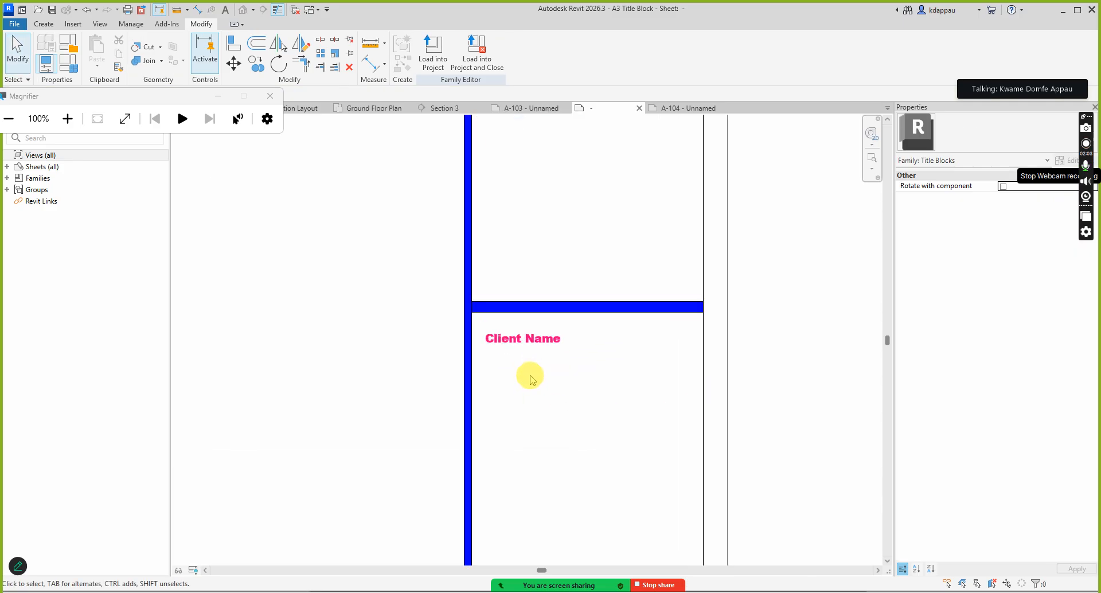
{"action": "scroll", "coordinate": [527, 378], "scroll_direction": "down", "scroll_amount": 3}
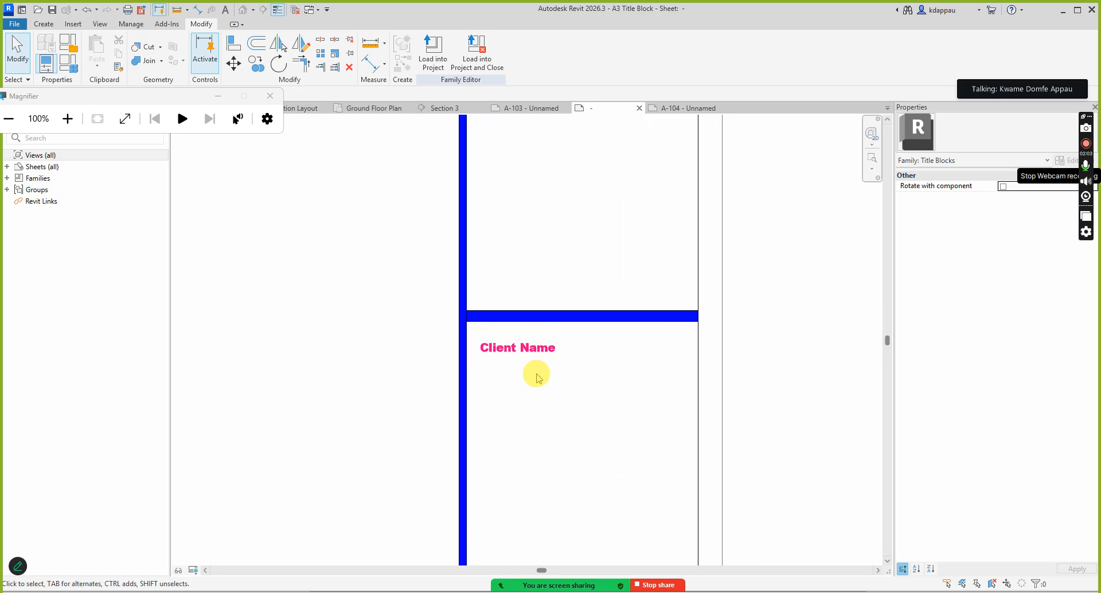
{"action": "scroll", "coordinate": [531, 373], "scroll_direction": "down", "scroll_amount": 4}
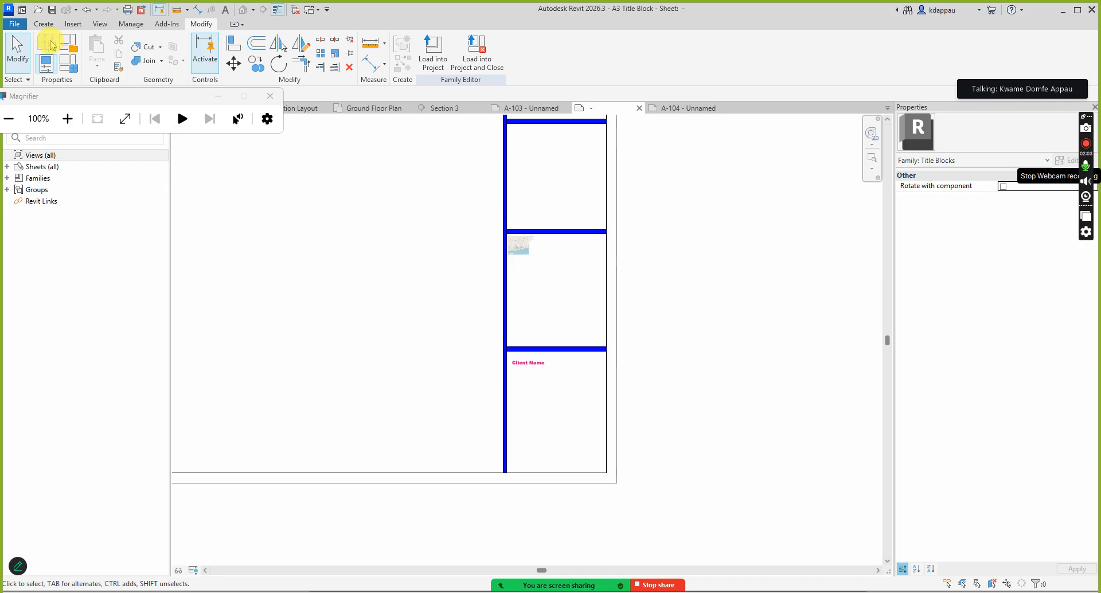
Step: Start a Label and place it in the bottom compartment with the Client Name heading
{"action": "left_click", "coordinate": [44, 23]}
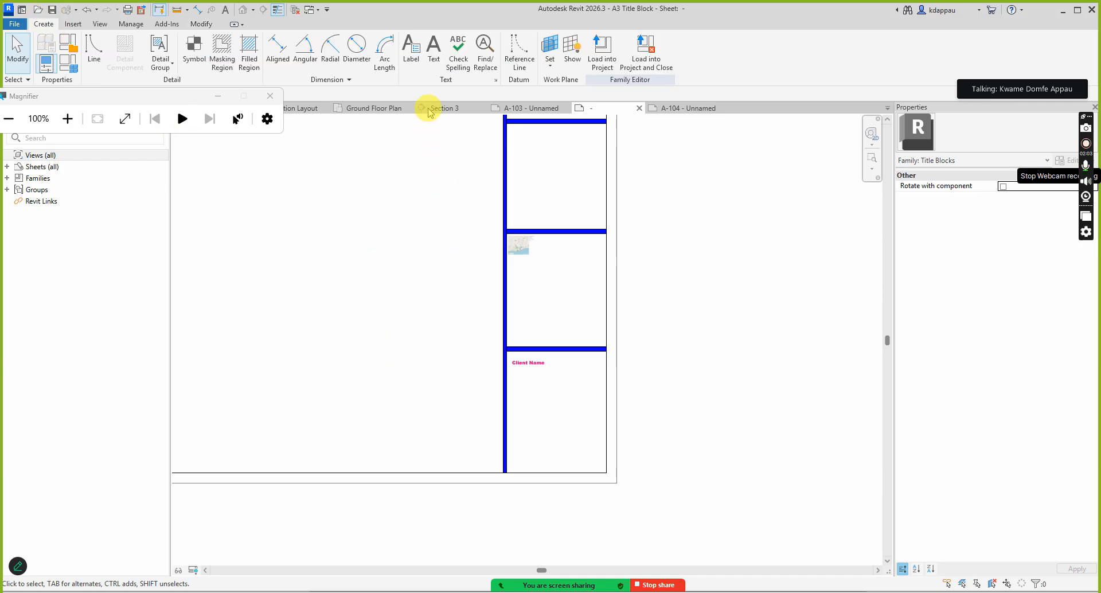
{"action": "left_click", "coordinate": [67, 118]}
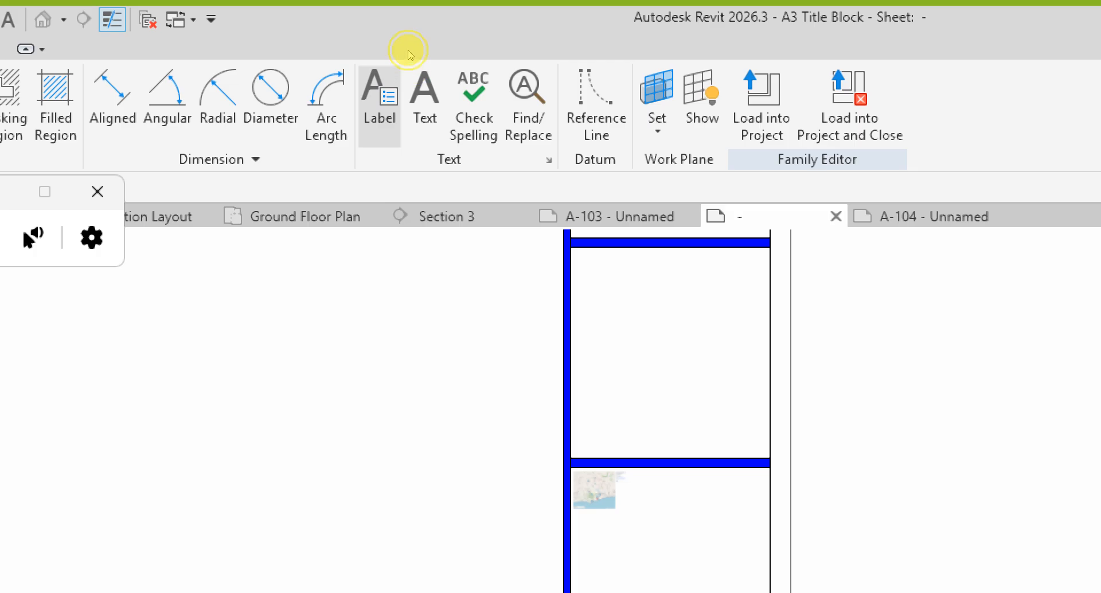
{"action": "left_click", "coordinate": [409, 69]}
{"action": "scroll", "coordinate": [420, 185], "scroll_direction": "up", "scroll_amount": 9}
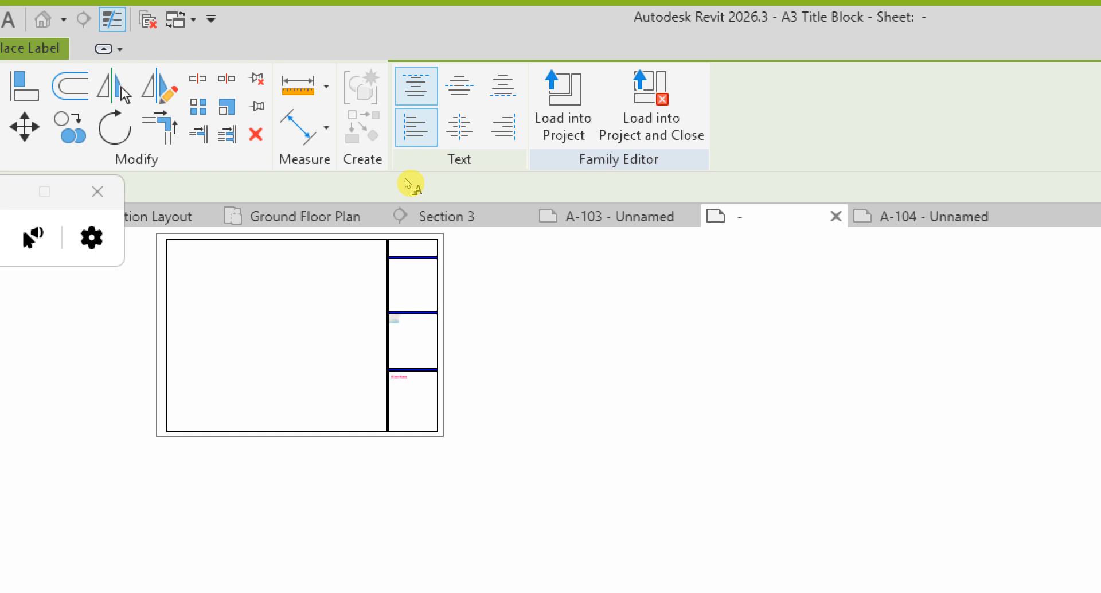
{"action": "scroll", "coordinate": [449, 199], "scroll_direction": "up", "scroll_amount": 2}
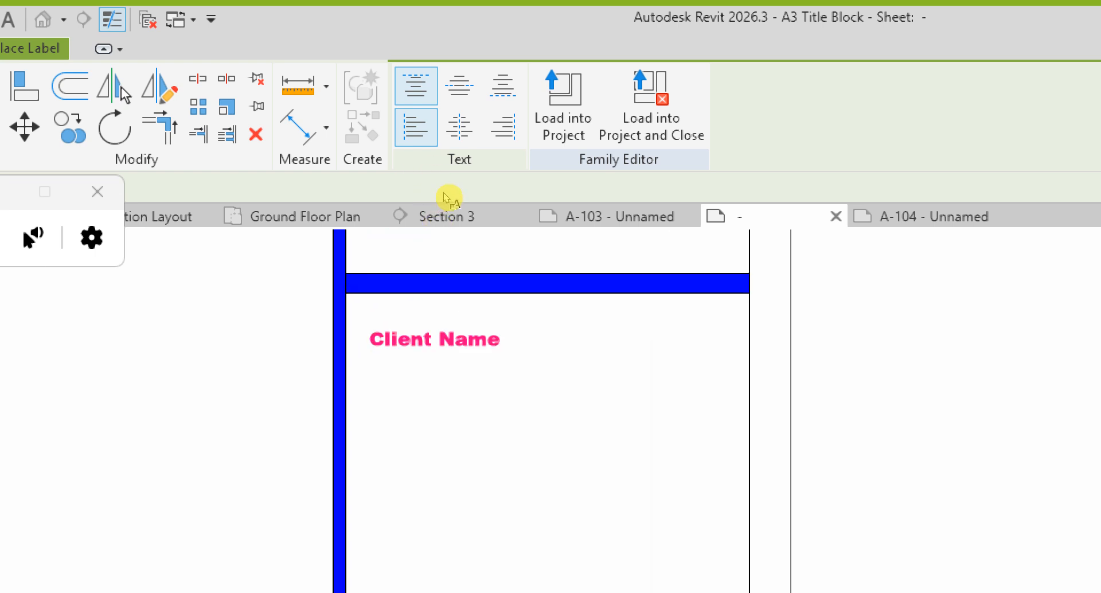
{"action": "left_click", "coordinate": [411, 196]}
{"action": "left_click_drag", "start_coordinate": [483, 191], "coordinate": [407, 46]}
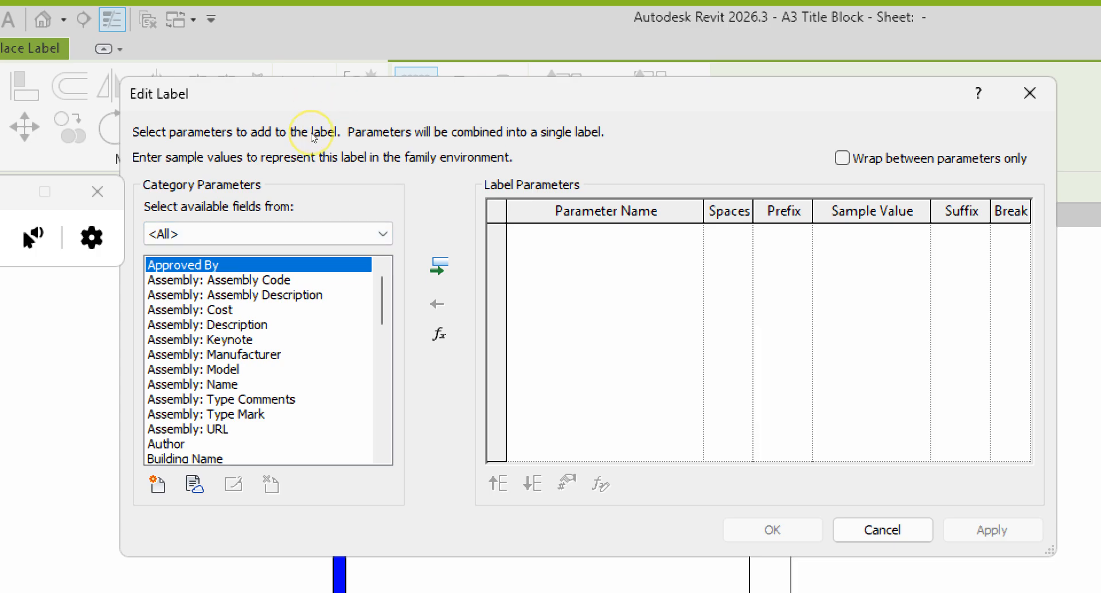
Step: Examine the available category parameters for the label, from Approved By down to Current Revision Issued To
{"action": "key", "text": "Down"}
{"action": "key", "text": "Down"}
{"action": "key", "text": "Down"}
{"action": "key", "text": "Down"}
{"action": "key", "text": "Down"}
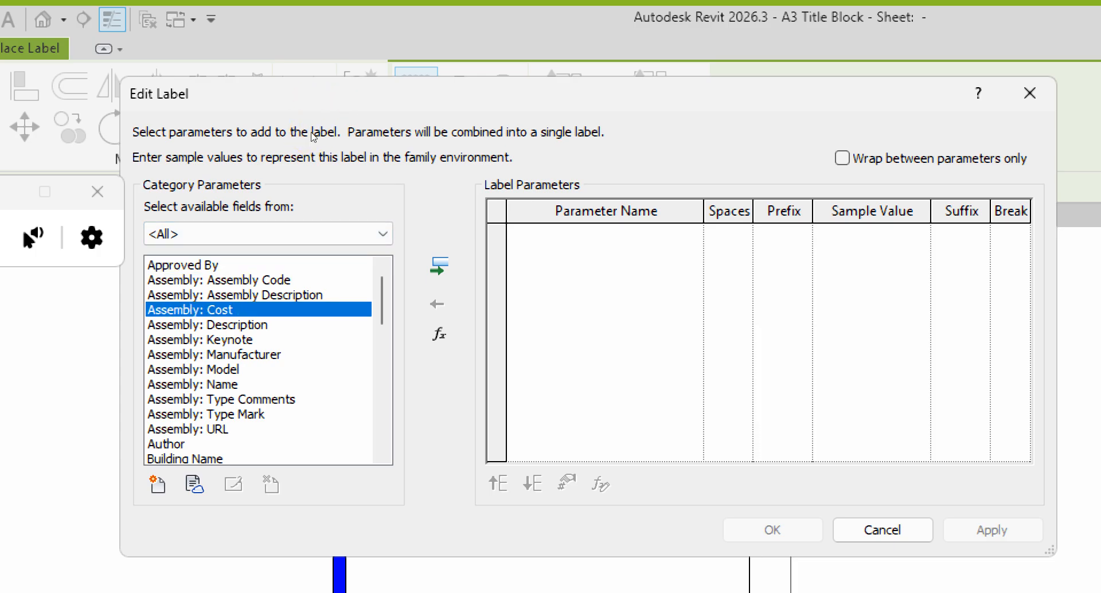
{"action": "key", "text": "Down"}
{"action": "key", "text": "Down"}
{"action": "key", "text": "Down"}
{"action": "key", "text": "Down"}
{"action": "key", "text": "Down"}
{"action": "key", "text": "Down"}
{"action": "key", "text": "Down"}
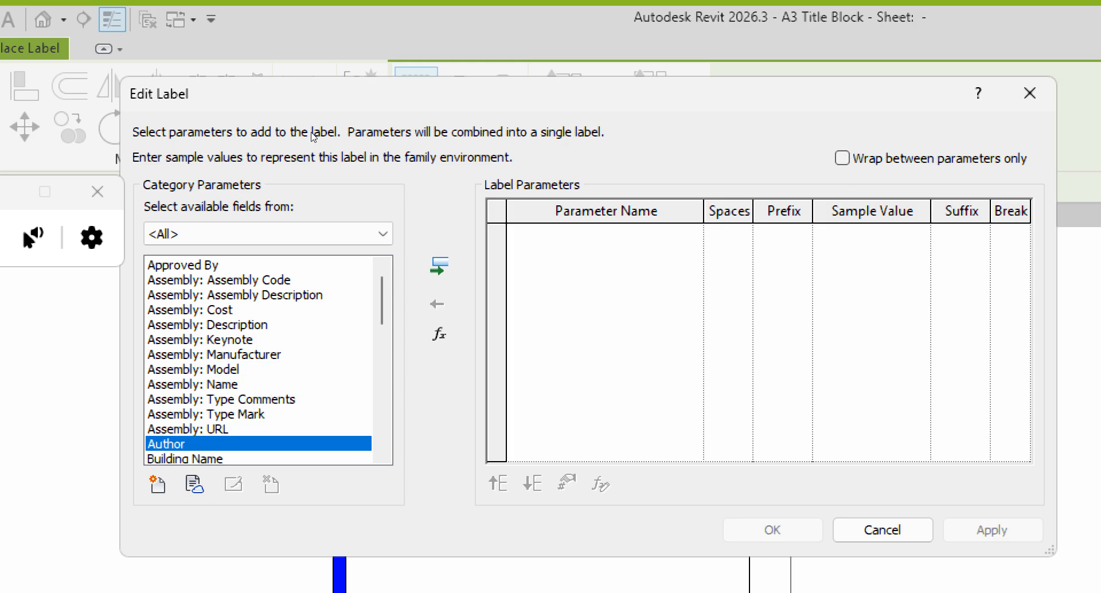
{"action": "key", "text": "Down"}
{"action": "key", "text": "Down"}
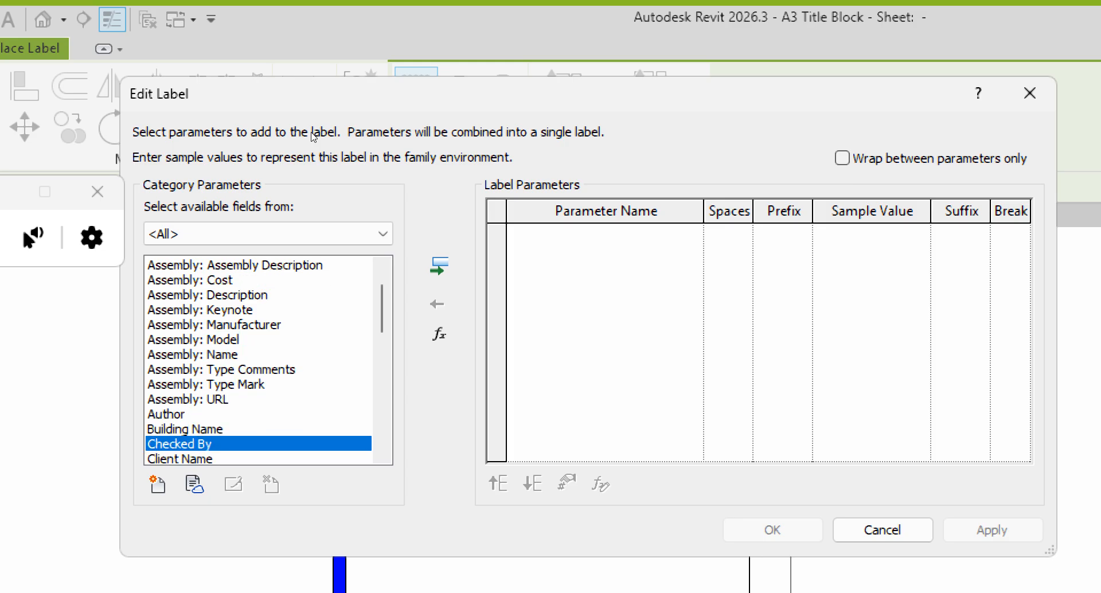
{"action": "key", "text": "Down"}
{"action": "key", "text": "Down"}
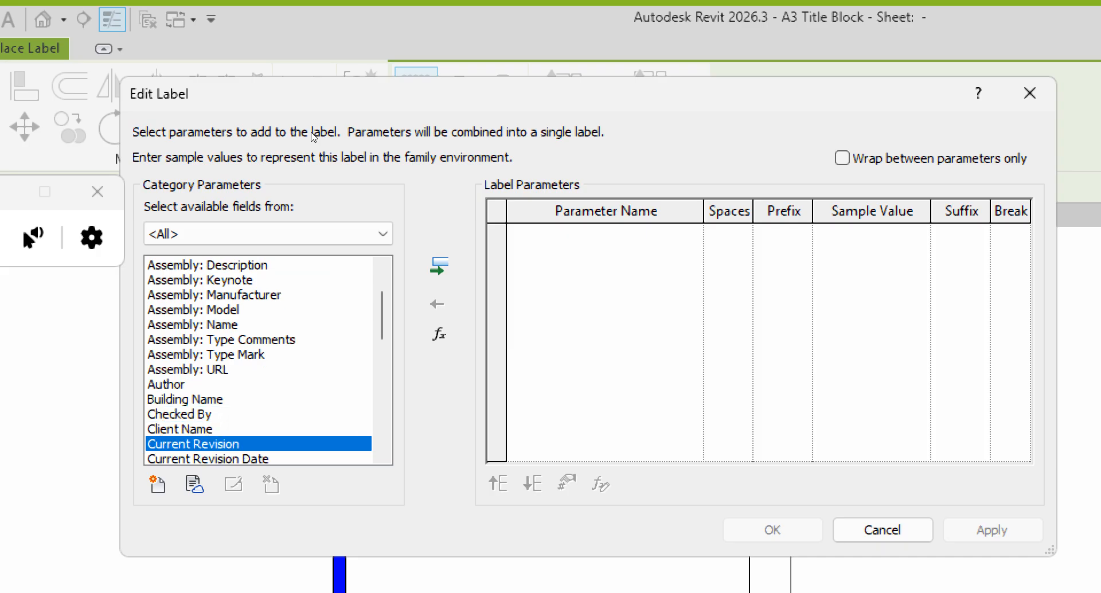
{"action": "key", "text": "Down"}
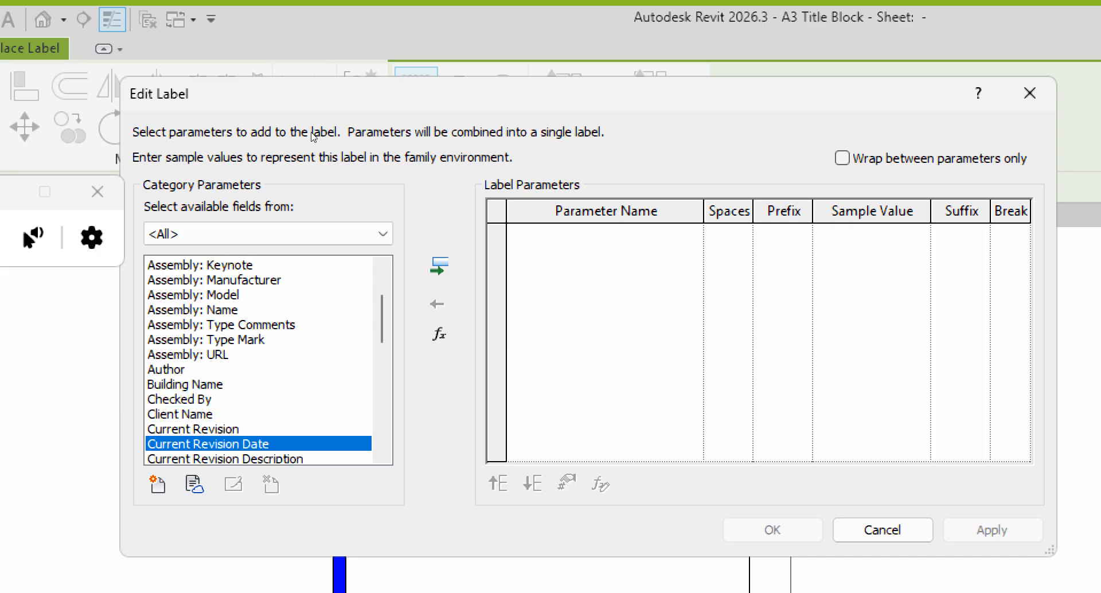
{"action": "key", "text": "Down"}
{"action": "key", "text": "Down"}
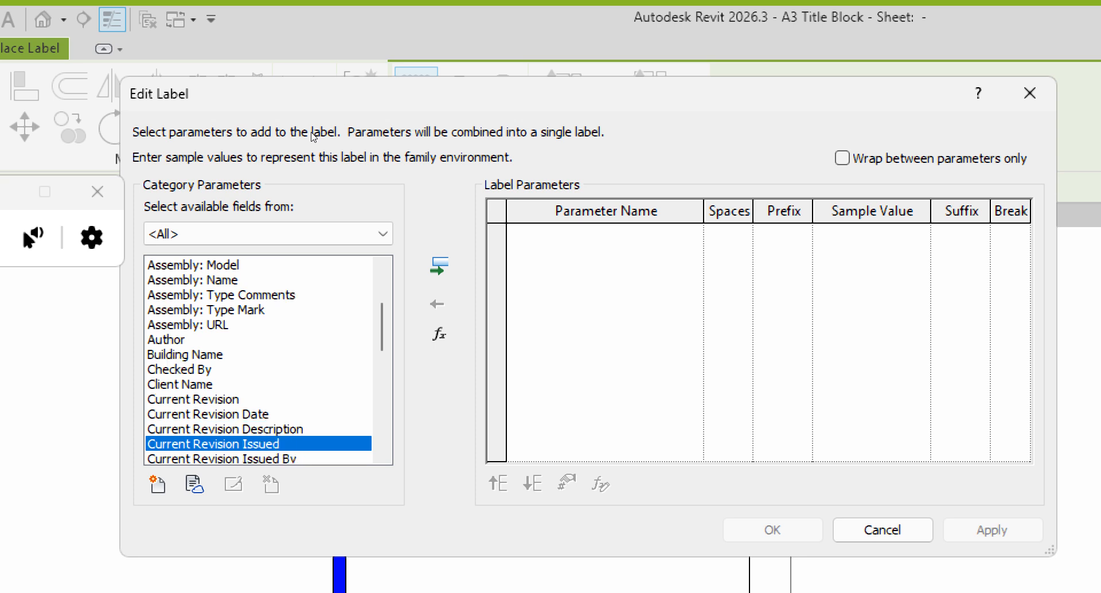
{"action": "key", "text": "Down"}
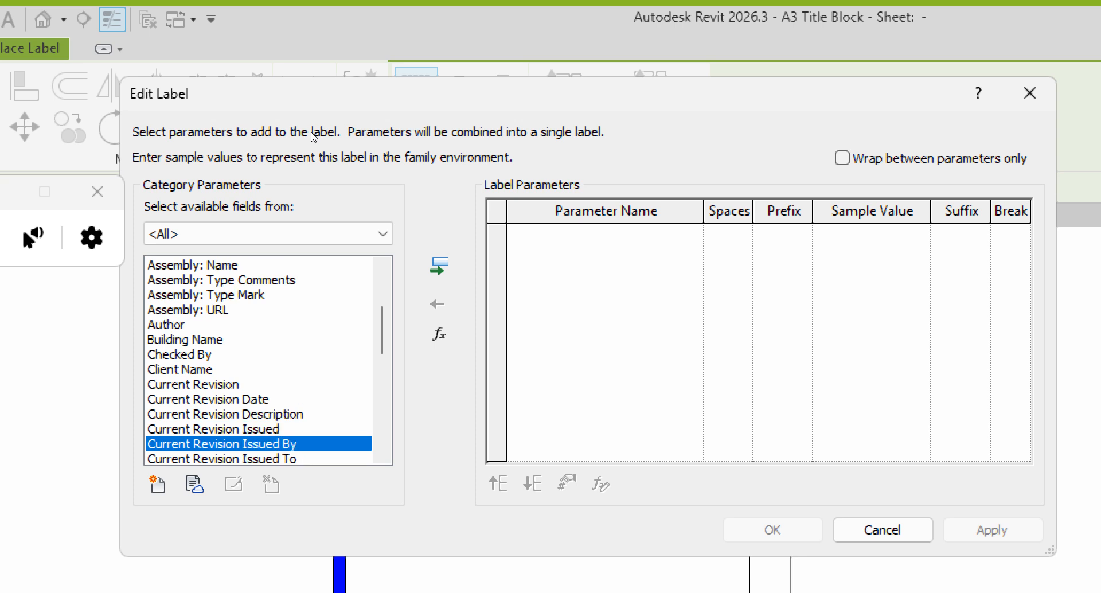
{"action": "key", "text": "Down"}
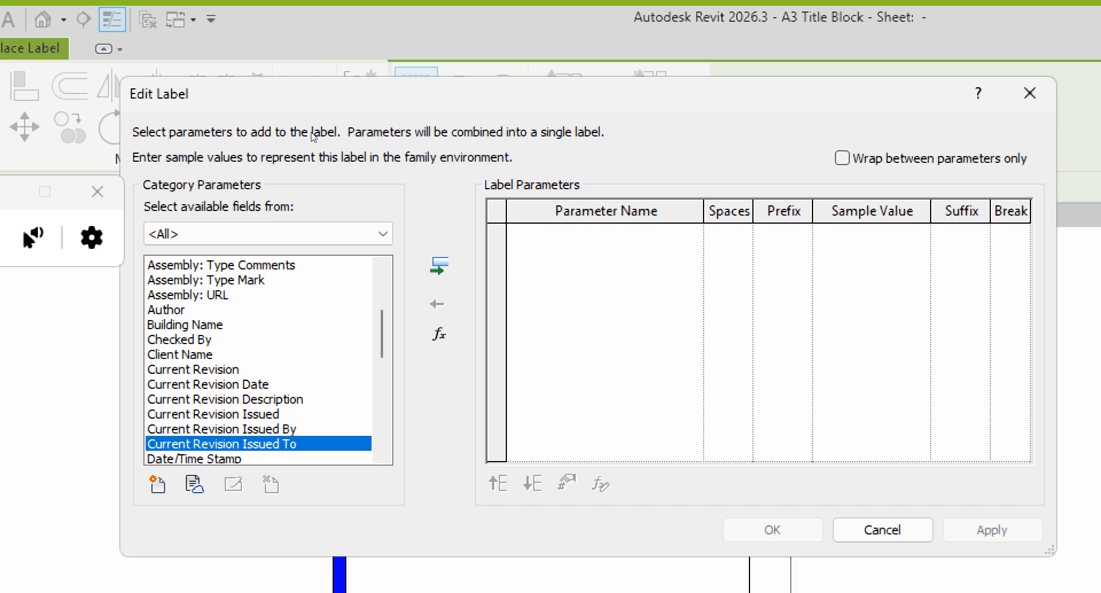
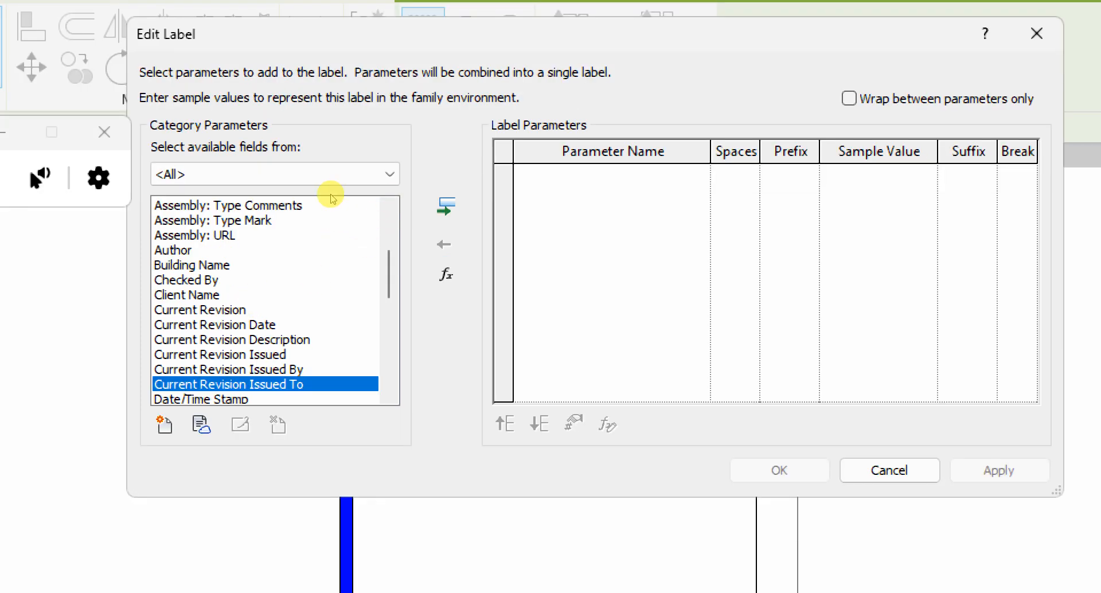
{"action": "key", "text": "Up"}
{"action": "key", "text": "Up"}
{"action": "key", "text": "Up"}
{"action": "key", "text": "Up"}
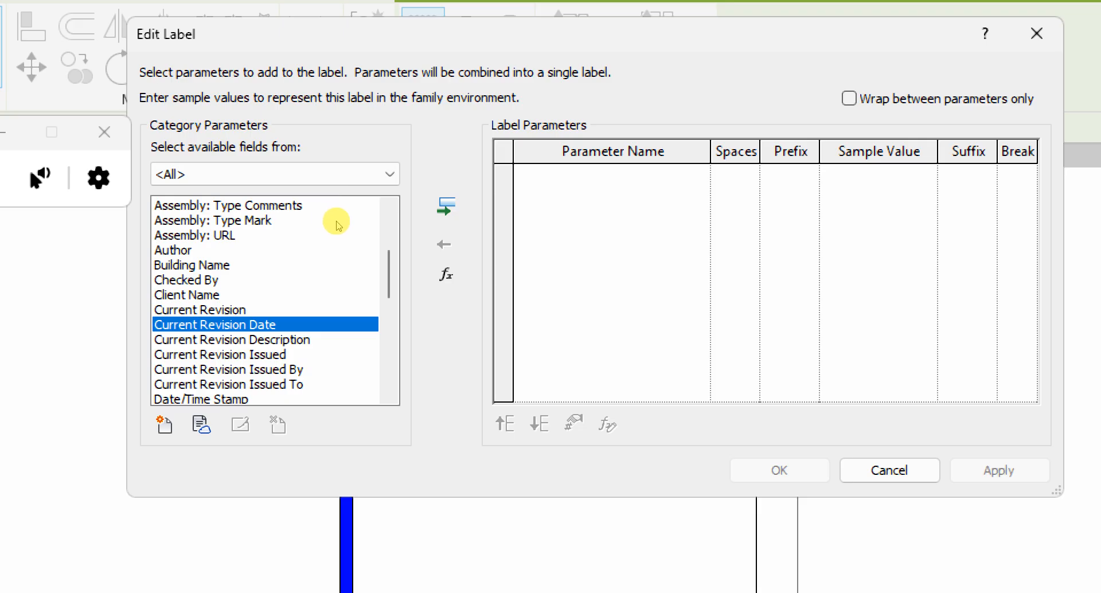
{"action": "key", "text": "Down"}
{"action": "key", "text": "Down"}
{"action": "key", "text": "Down"}
{"action": "key", "text": "Down"}
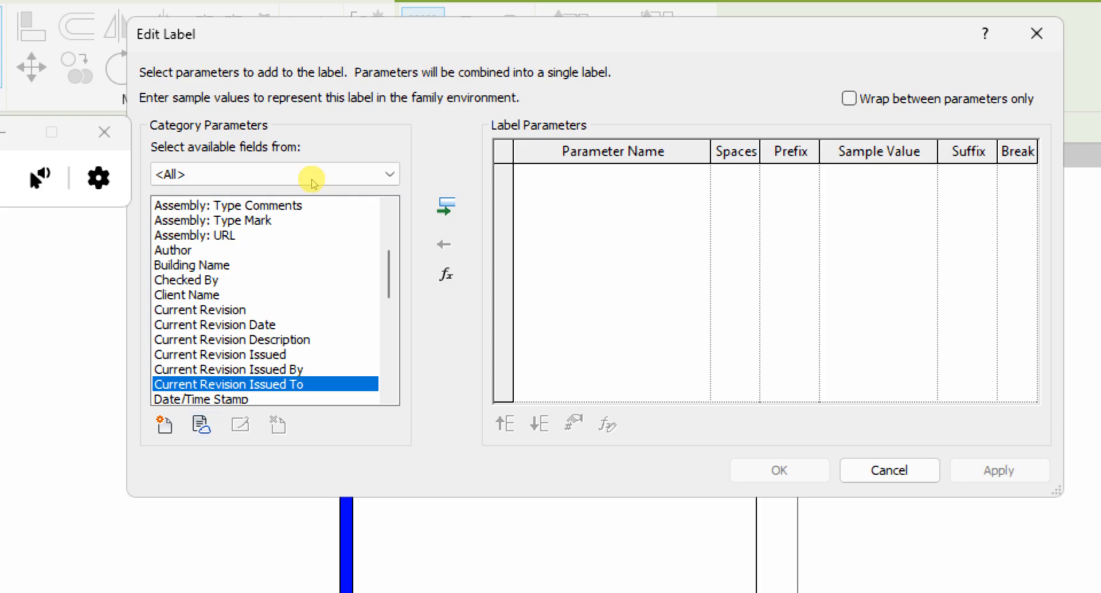
Step: Add the Client Name parameter to the label and accept the label definition
{"action": "key", "text": "Up"}
{"action": "key", "text": "Up"}
{"action": "key", "text": "Up"}
{"action": "key", "text": "Up"}
{"action": "key", "text": "Up"}
{"action": "key", "text": "Up"}
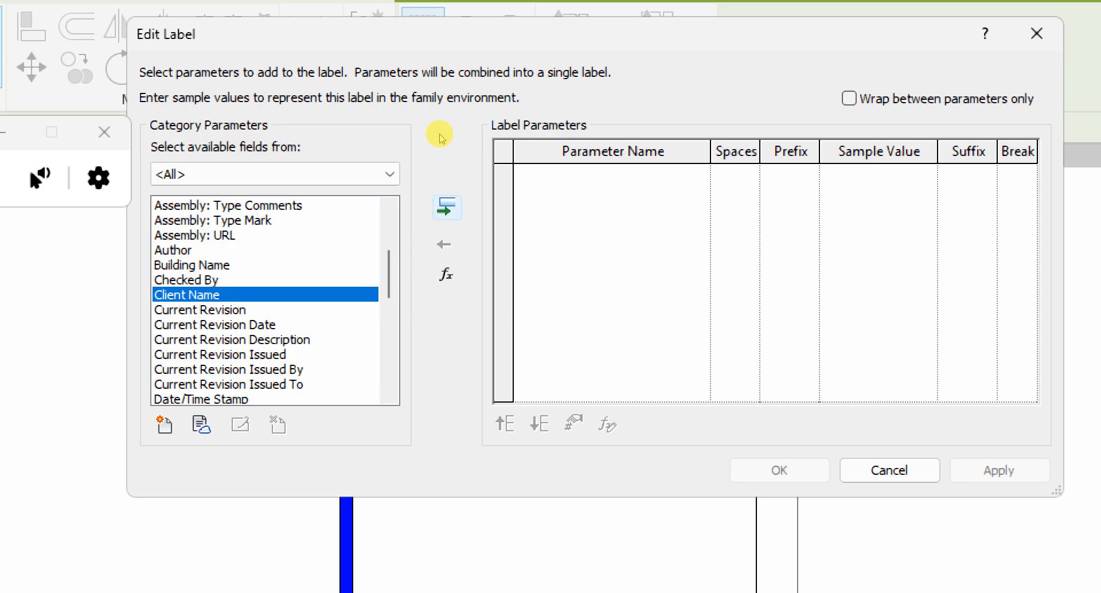
{"action": "left_click", "coordinate": [447, 207]}
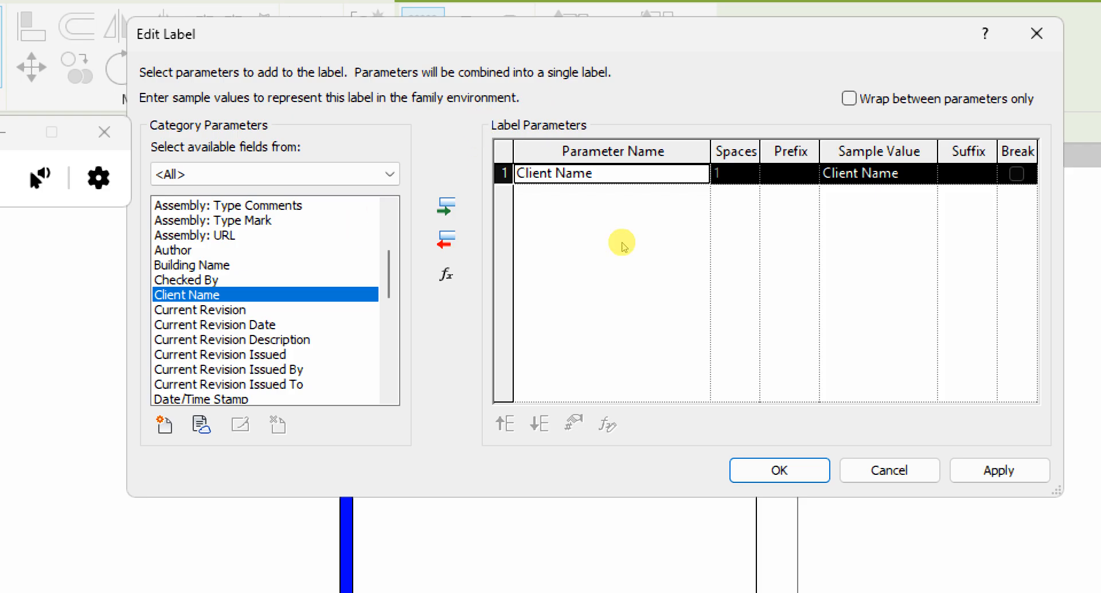
{"action": "key", "text": "Return"}
{"action": "right_click", "coordinate": [367, 182]}
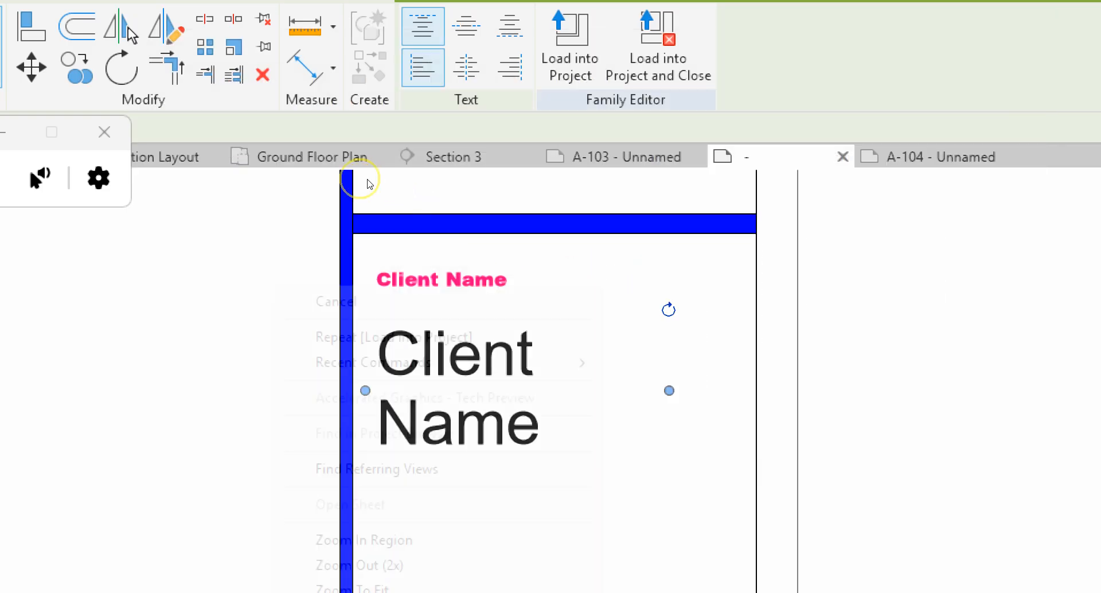
{"action": "left_click", "coordinate": [366, 181]}
Step: Widen the Client Name label in the bottom compartment so its text fits on one line
{"action": "scroll", "coordinate": [442, 199], "scroll_direction": "down", "scroll_amount": 3}
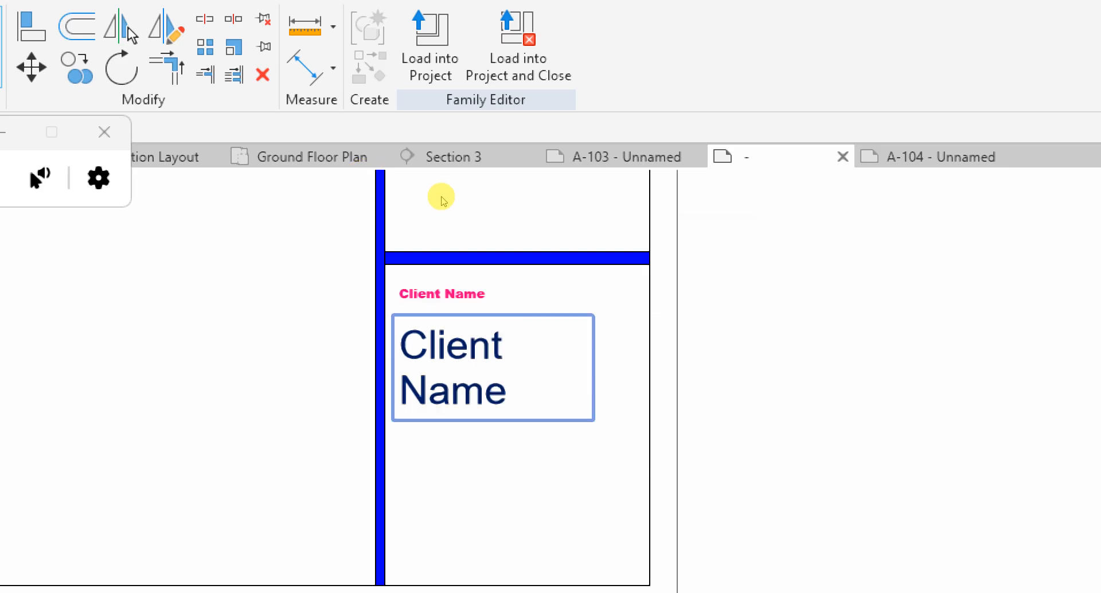
{"action": "scroll", "coordinate": [442, 192], "scroll_direction": "up", "scroll_amount": 1}
{"action": "left_click", "coordinate": [440, 185]}
{"action": "left_click_drag", "start_coordinate": [525, 201], "coordinate": [559, 197]}
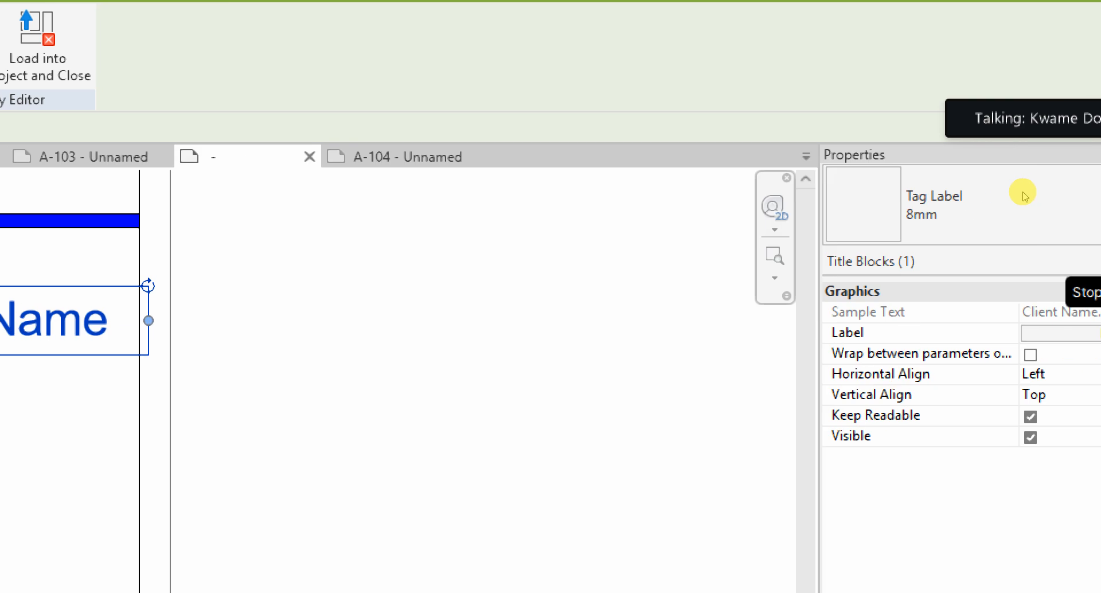
Step: Compare the properties of the Client Name label with those of the Client Name heading text above it
{"action": "scroll", "coordinate": [806, 211], "scroll_direction": "down", "scroll_amount": 5}
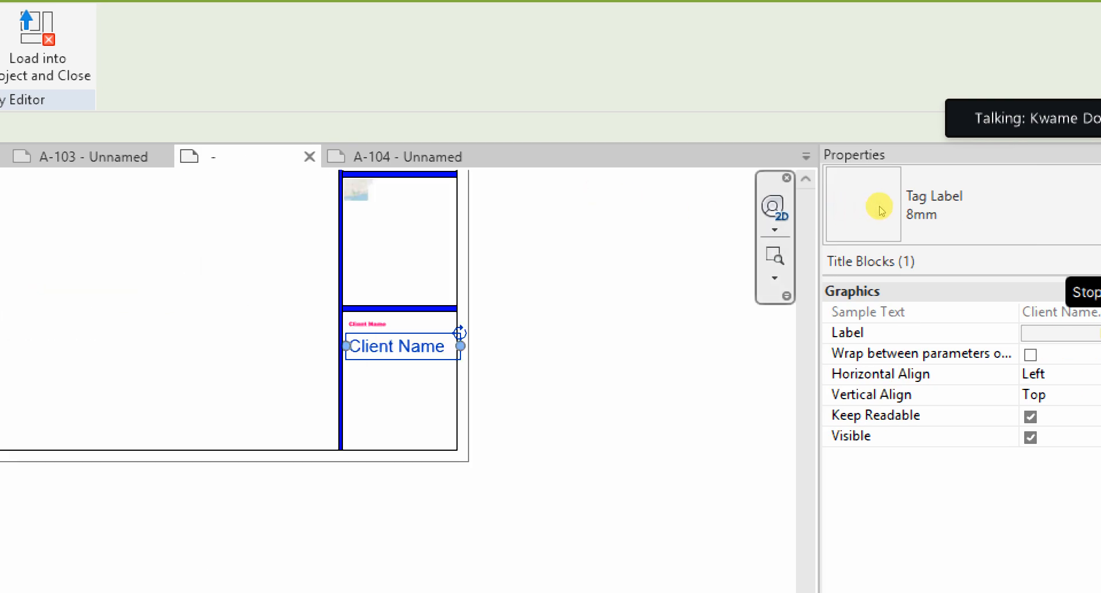
{"action": "left_click_drag", "start_coordinate": [893, 212], "coordinate": [605, 230]}
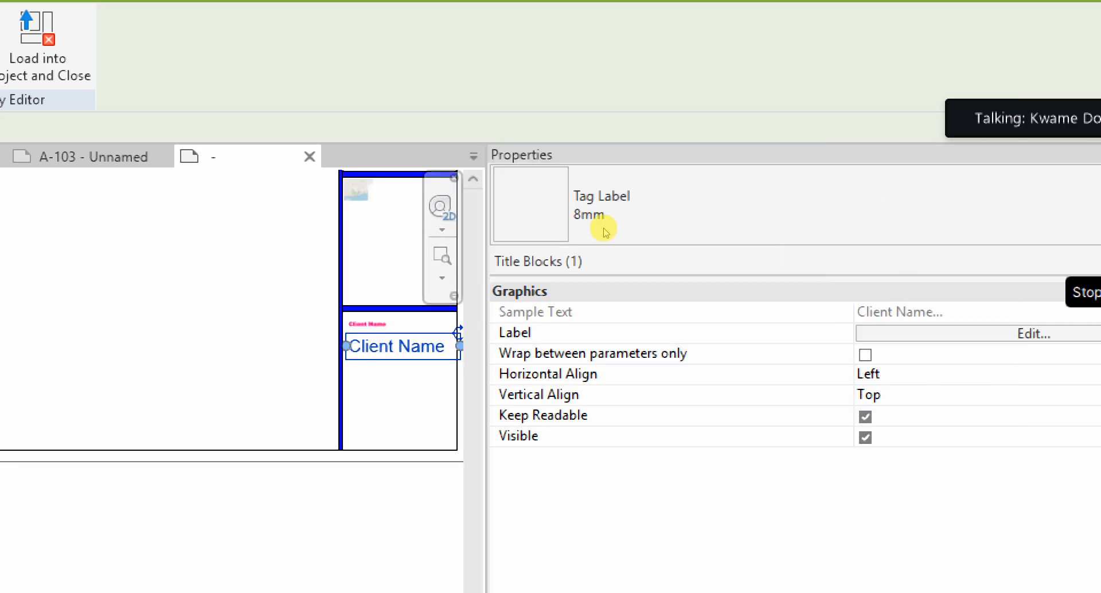
{"action": "scroll", "coordinate": [606, 233], "scroll_direction": "down", "scroll_amount": 3}
{"action": "scroll", "coordinate": [651, 193], "scroll_direction": "up", "scroll_amount": 5}
{"action": "scroll", "coordinate": [685, 202], "scroll_direction": "down", "scroll_amount": 2}
{"action": "middle_click_drag", "start_coordinate": [685, 202], "coordinate": [624, 248]}
{"action": "scroll", "coordinate": [671, 201], "scroll_direction": "up", "scroll_amount": 3}
{"action": "scroll", "coordinate": [671, 201], "scroll_direction": "down", "scroll_amount": 2}
{"action": "middle_click_drag", "start_coordinate": [671, 201], "coordinate": [624, 255]}
{"action": "scroll", "coordinate": [608, 243], "scroll_direction": "up", "scroll_amount": 2}
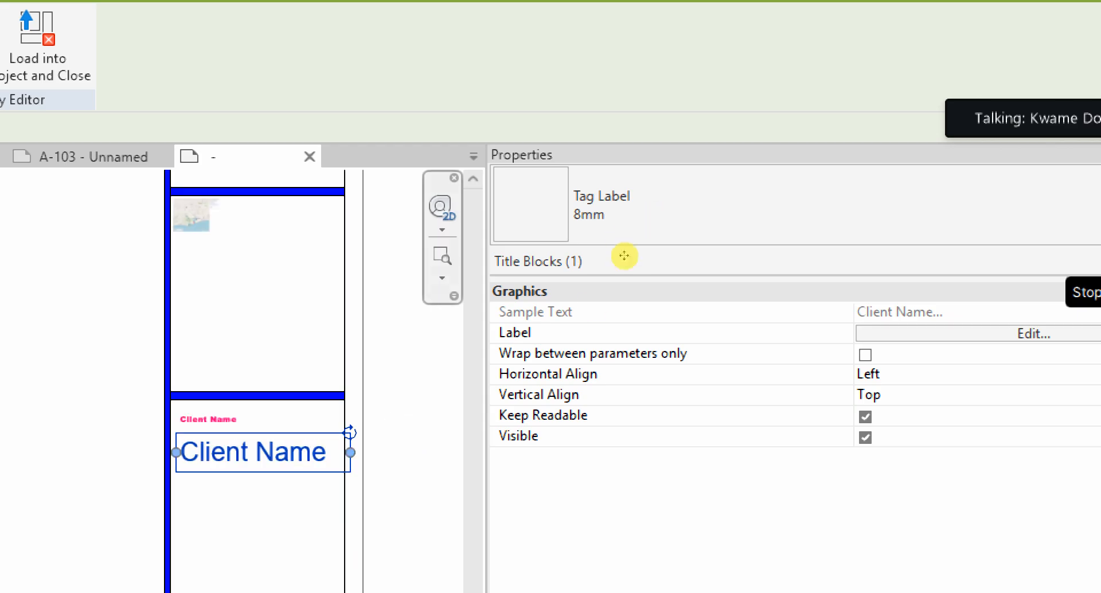
{"action": "left_click", "coordinate": [596, 291]}
{"action": "left_click", "coordinate": [583, 240]}
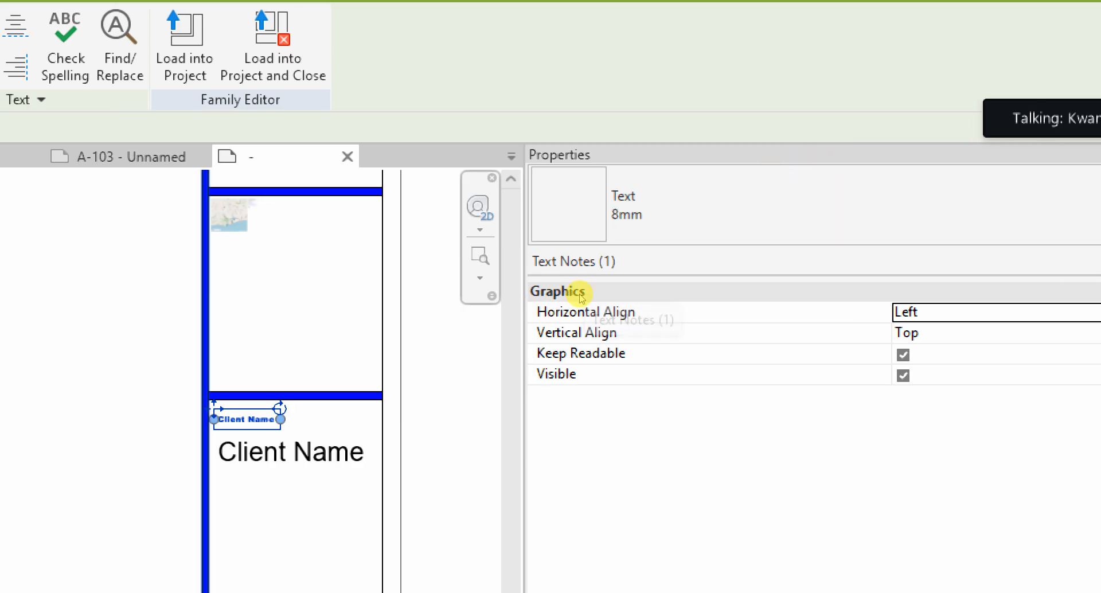
{"action": "left_click", "coordinate": [210, 453]}
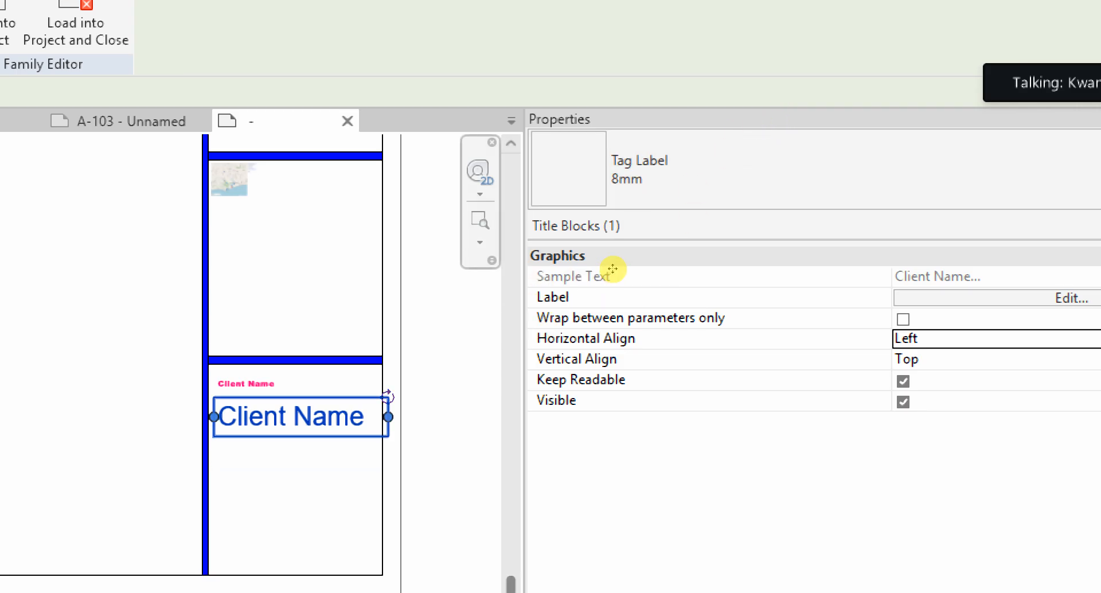
Step: Load the edited A3 Title Block family into the project, overwriting the existing version
{"action": "key", "text": "Escape"}
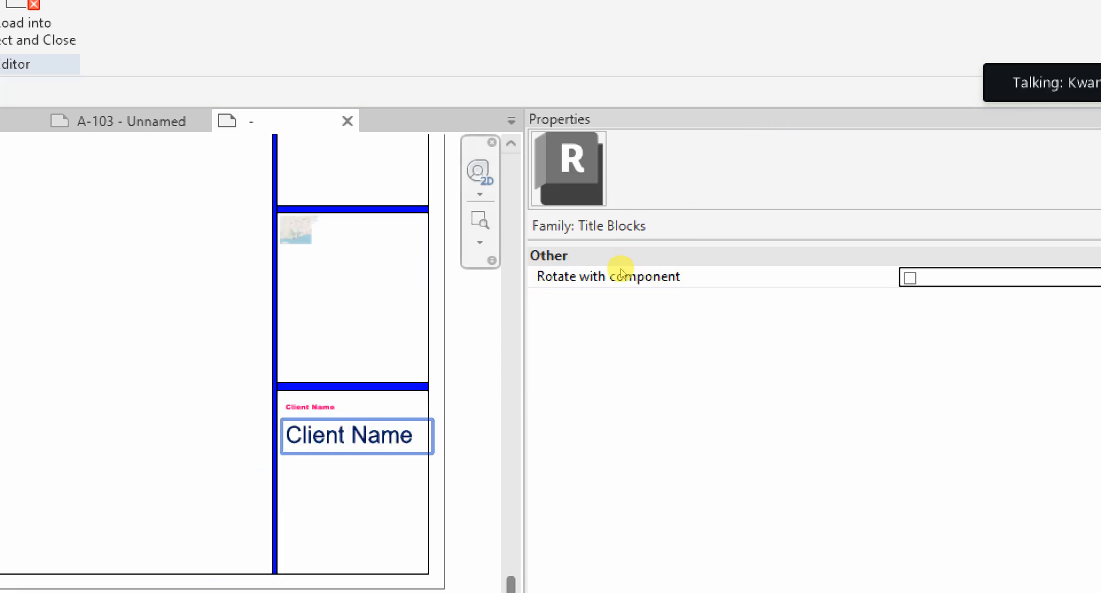
{"action": "scroll", "coordinate": [695, 235], "scroll_direction": "down", "scroll_amount": 5}
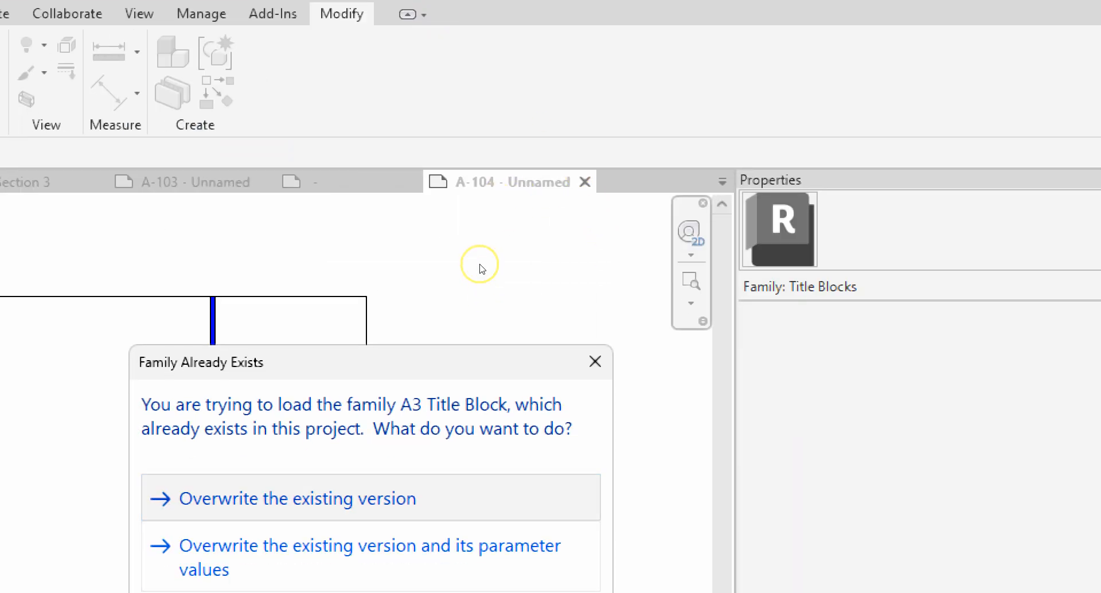
{"action": "key", "text": "Return"}
Step: Set the Client Name value in the title block on sheet A-104 to "KDA Design Technologies"
{"action": "scroll", "coordinate": [533, 287], "scroll_direction": "up", "scroll_amount": 7}
{"action": "scroll", "coordinate": [549, 284], "scroll_direction": "down", "scroll_amount": 2}
{"action": "scroll", "coordinate": [548, 284], "scroll_direction": "up", "scroll_amount": 2}
{"action": "left_click", "coordinate": [529, 217]}
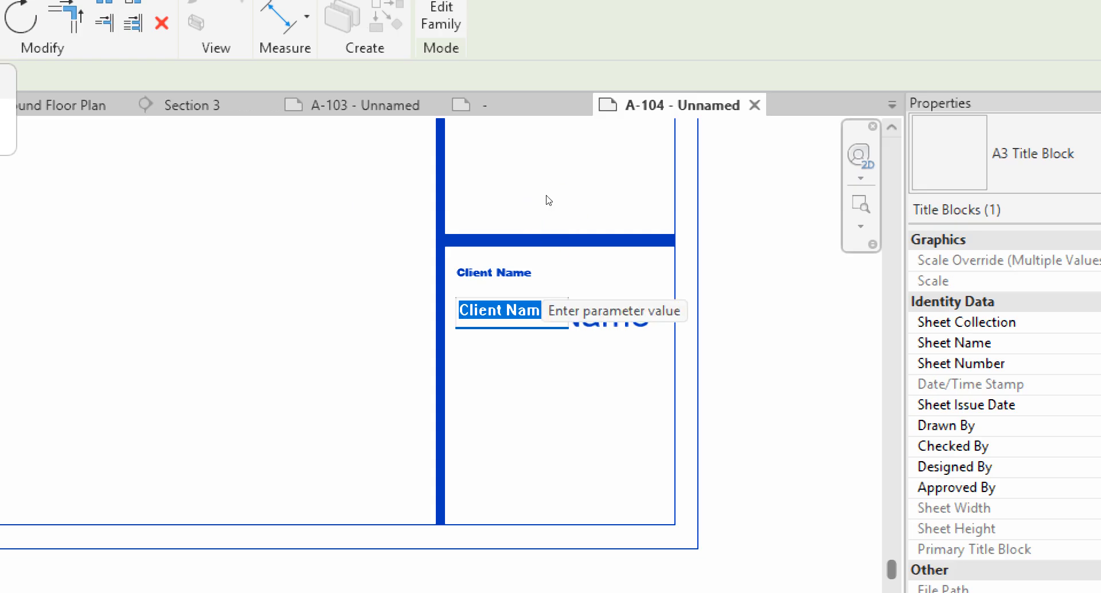
{"action": "type", "text": "KDA Desig"}
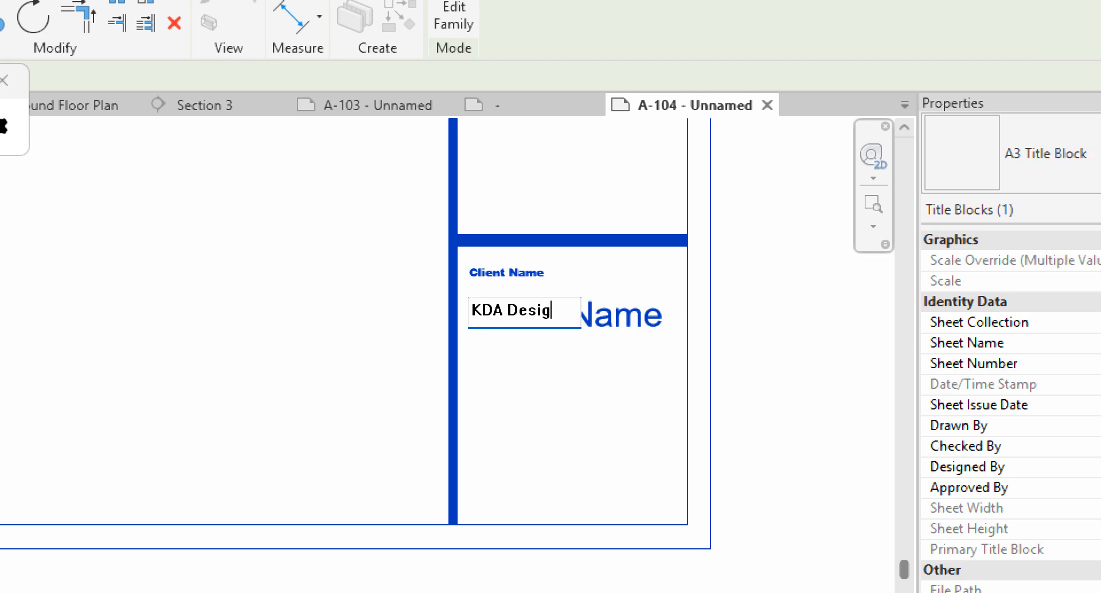
{"action": "type", "text": "n Tec"}
{"action": "type", "text": "hnolo"}
{"action": "type", "text": "gies"}
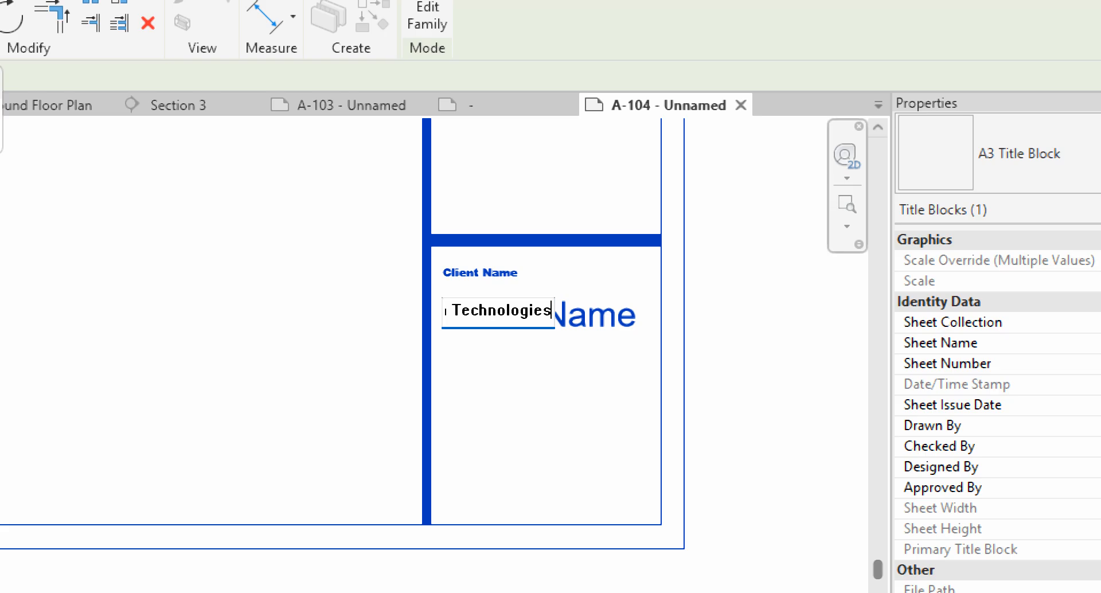
{"action": "left_click", "coordinate": [474, 226]}
{"action": "left_click", "coordinate": [405, 211]}
{"action": "scroll", "coordinate": [531, 251], "scroll_direction": "down", "scroll_amount": 3}
{"action": "scroll", "coordinate": [549, 252], "scroll_direction": "up", "scroll_amount": 2}
{"action": "scroll", "coordinate": [545, 246], "scroll_direction": "down", "scroll_amount": 3}
{"action": "scroll", "coordinate": [521, 236], "scroll_direction": "up", "scroll_amount": 2}
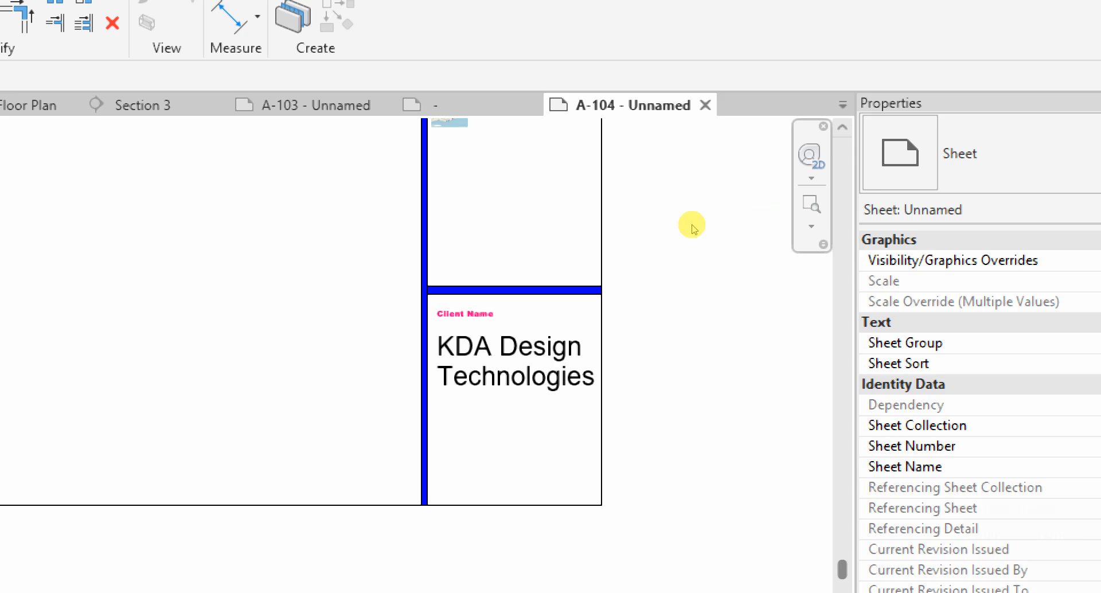
Step: Check the title block's properties on sheet A-104 and open the Project Information settings
{"action": "left_click", "coordinate": [599, 204]}
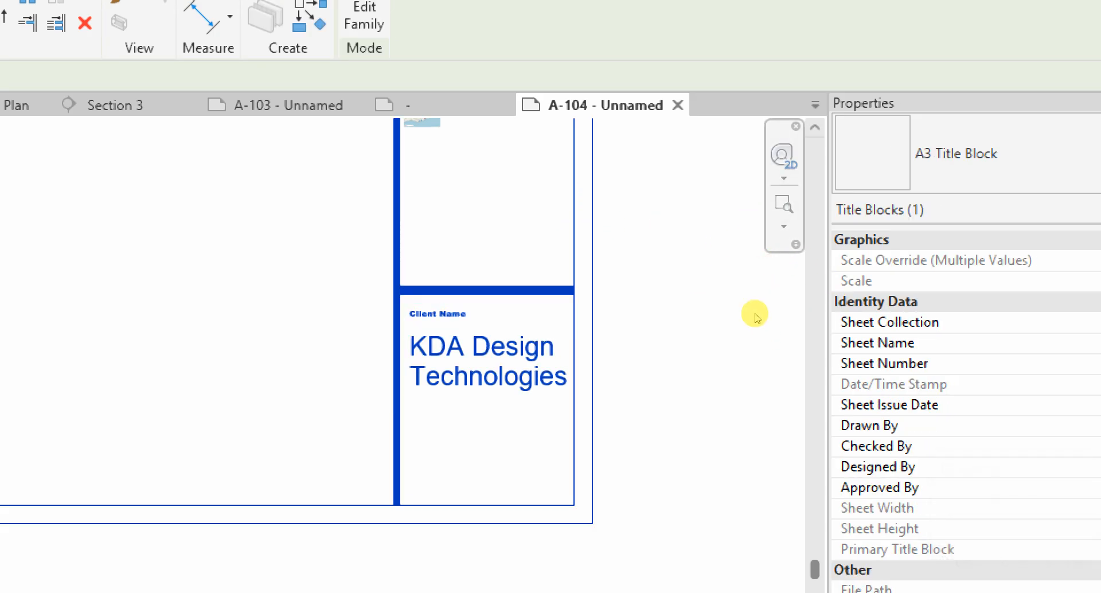
{"action": "left_click", "coordinate": [634, 226]}
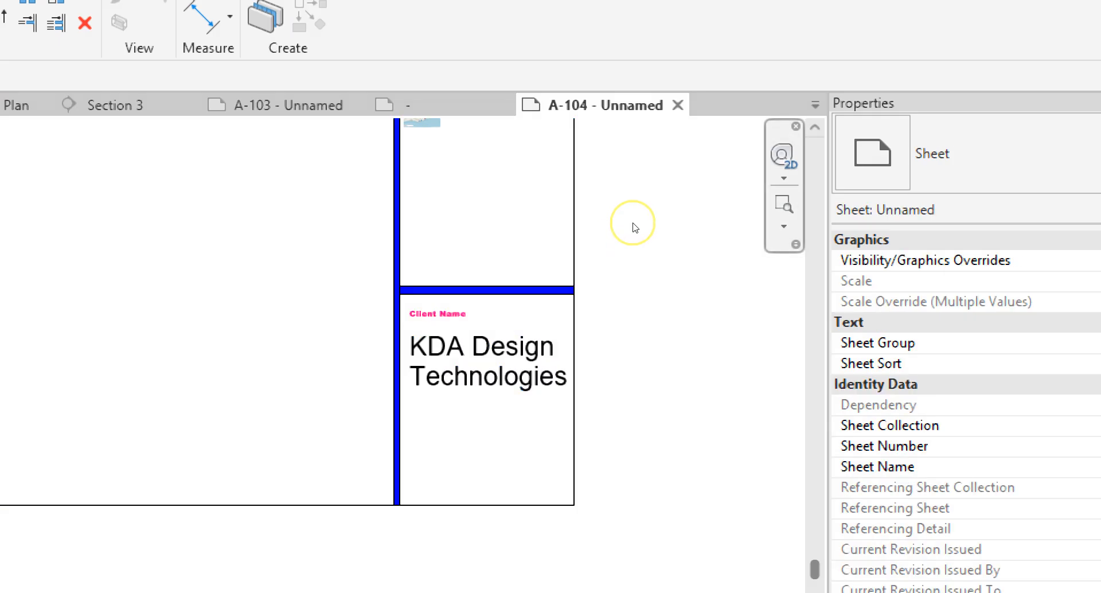
{"action": "scroll", "coordinate": [626, 221], "scroll_direction": "down", "scroll_amount": 2}
{"action": "scroll", "coordinate": [481, 238], "scroll_direction": "down", "scroll_amount": 3}
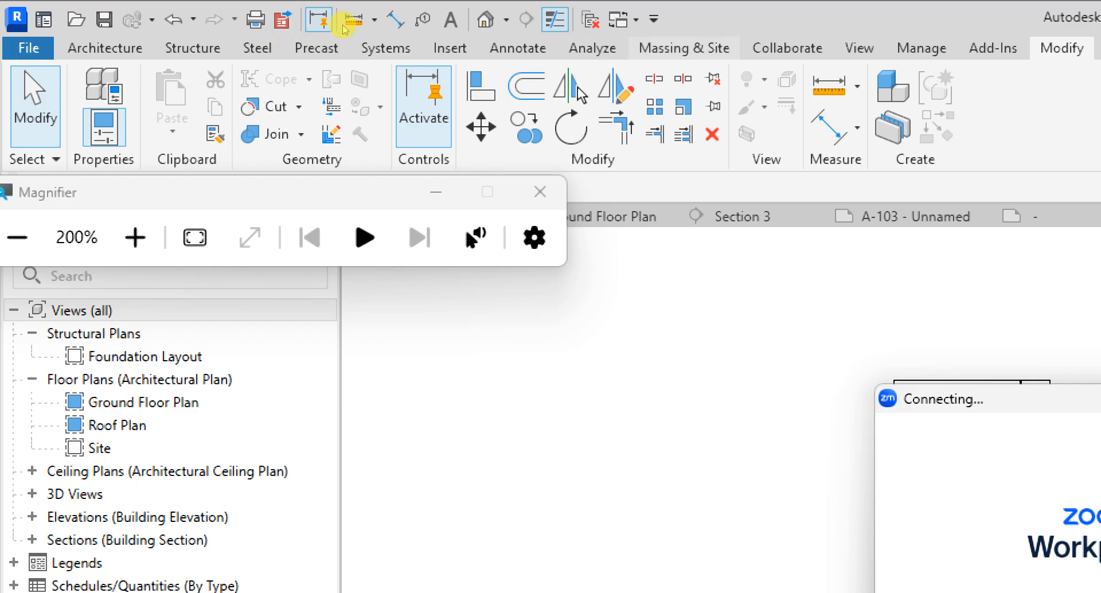
{"action": "left_click", "coordinate": [921, 49]}
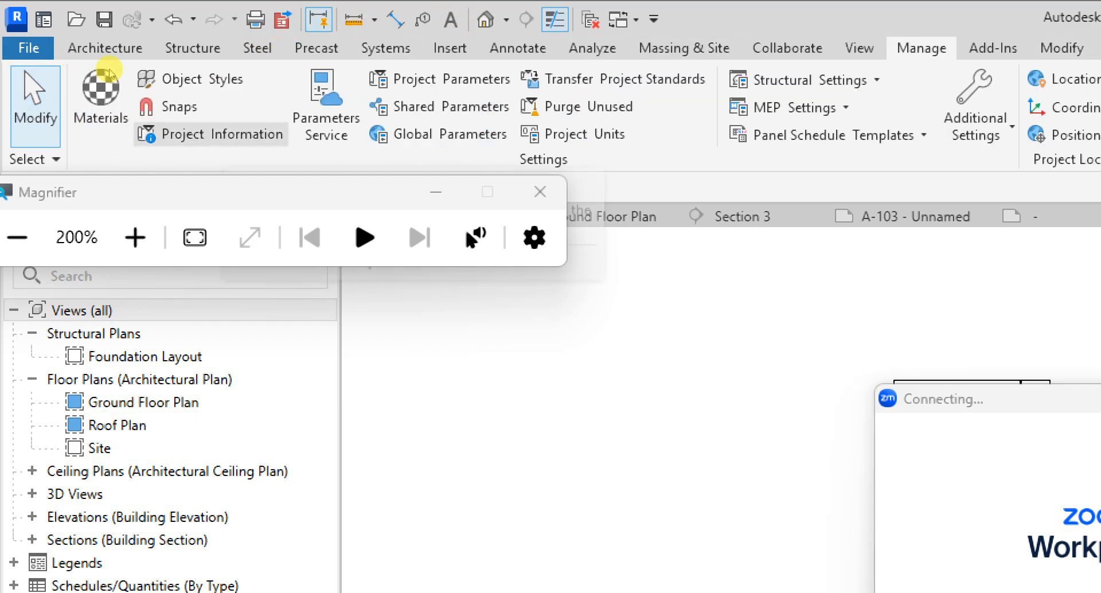
{"action": "left_click", "coordinate": [206, 134]}
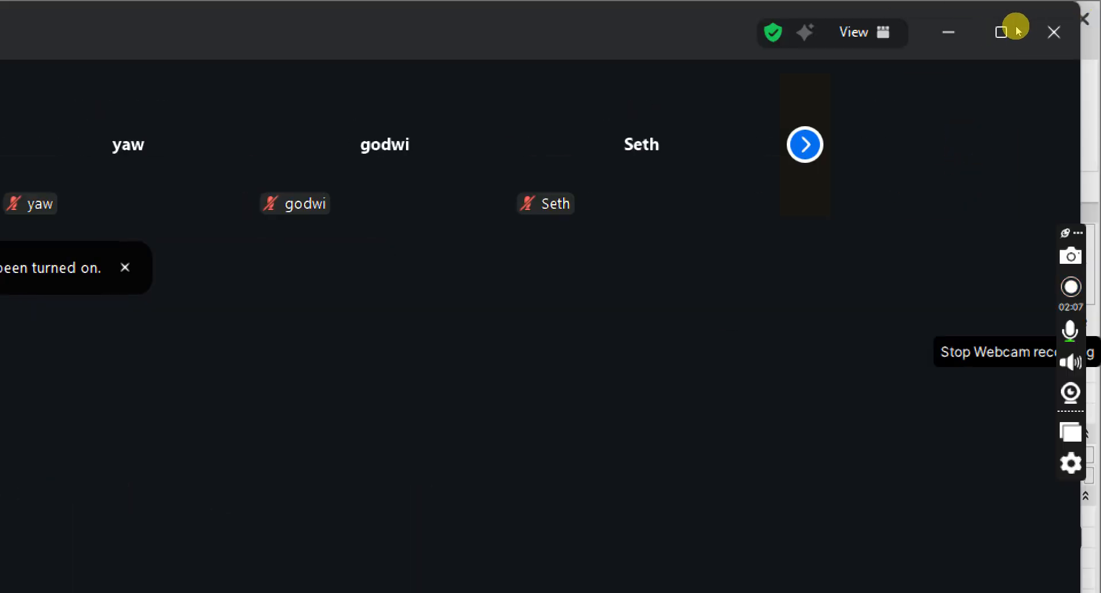
Step: Switch to the Zoom meeting, start sharing the screen with Revit again, and minimize the Magnifier controls
{"action": "left_click", "coordinate": [1020, 18]}
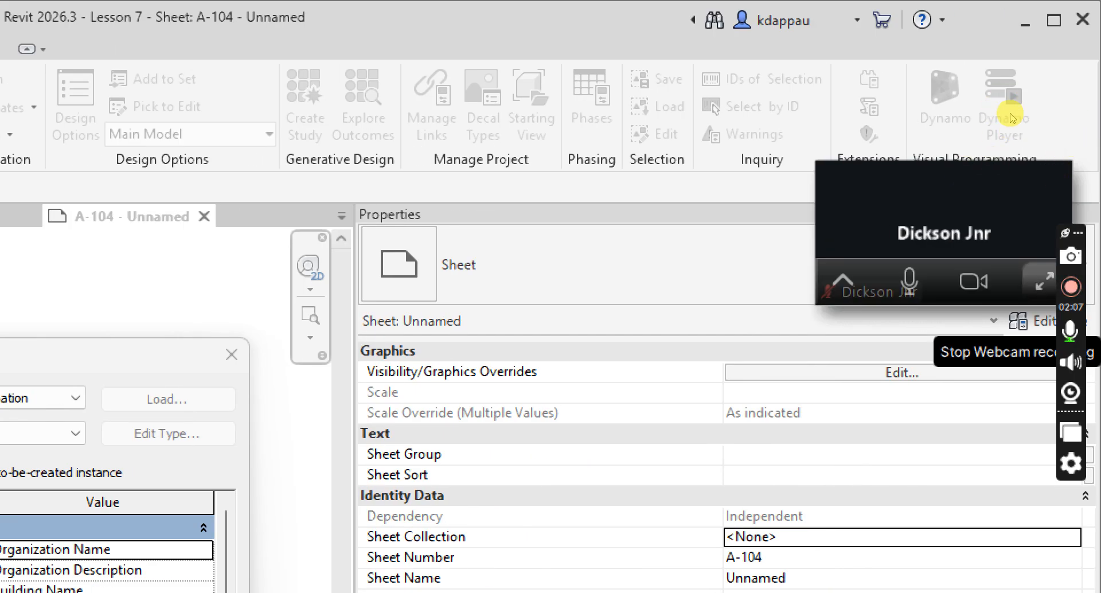
{"action": "left_click", "coordinate": [1044, 281]}
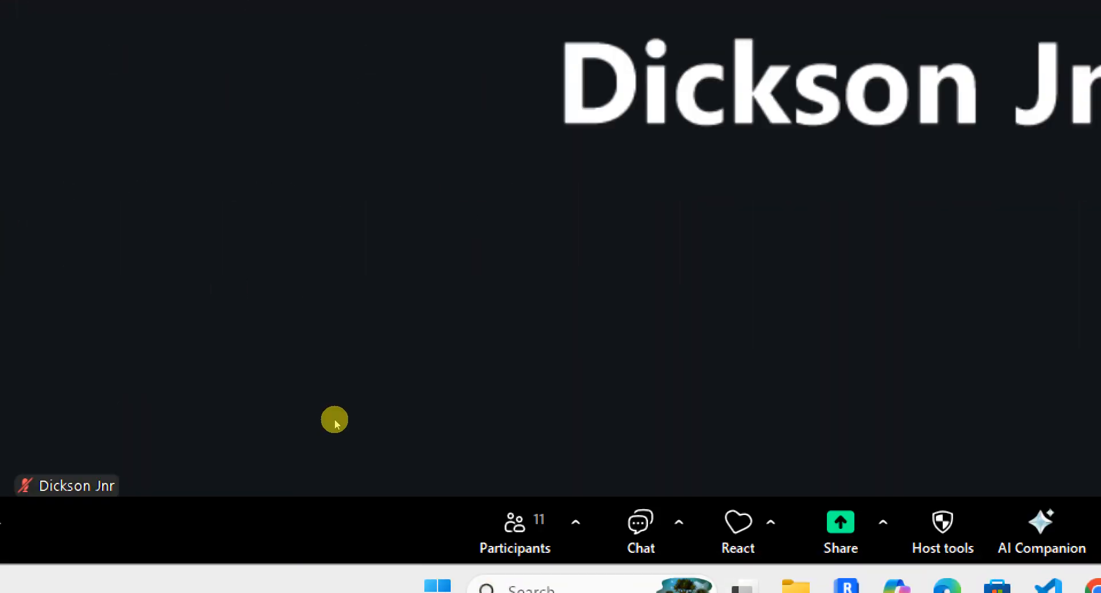
{"action": "key", "text": "alt+s"}
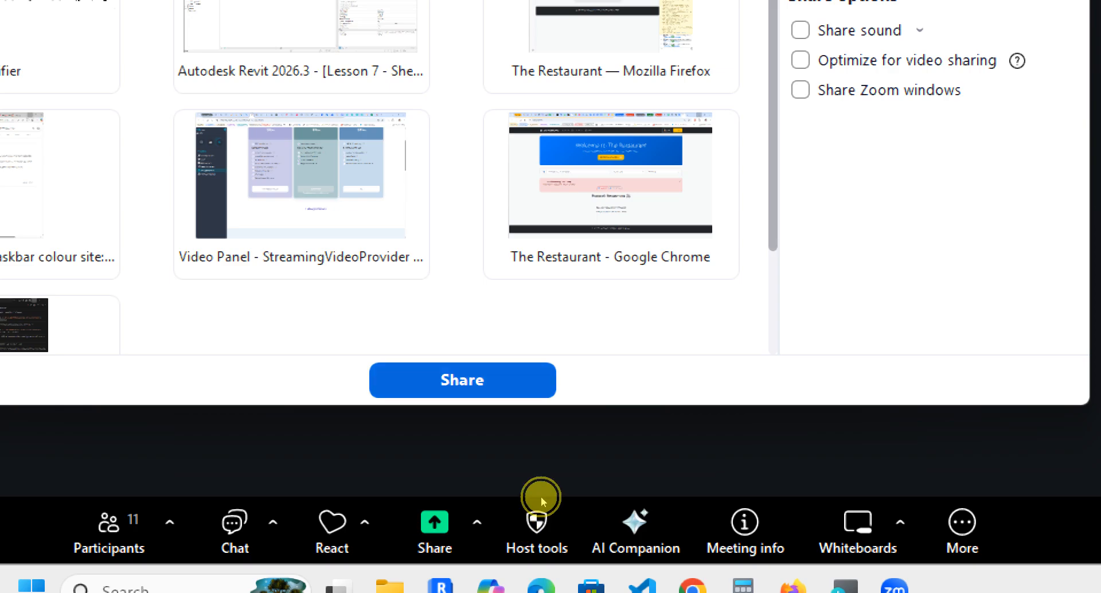
{"action": "key", "text": "Return"}
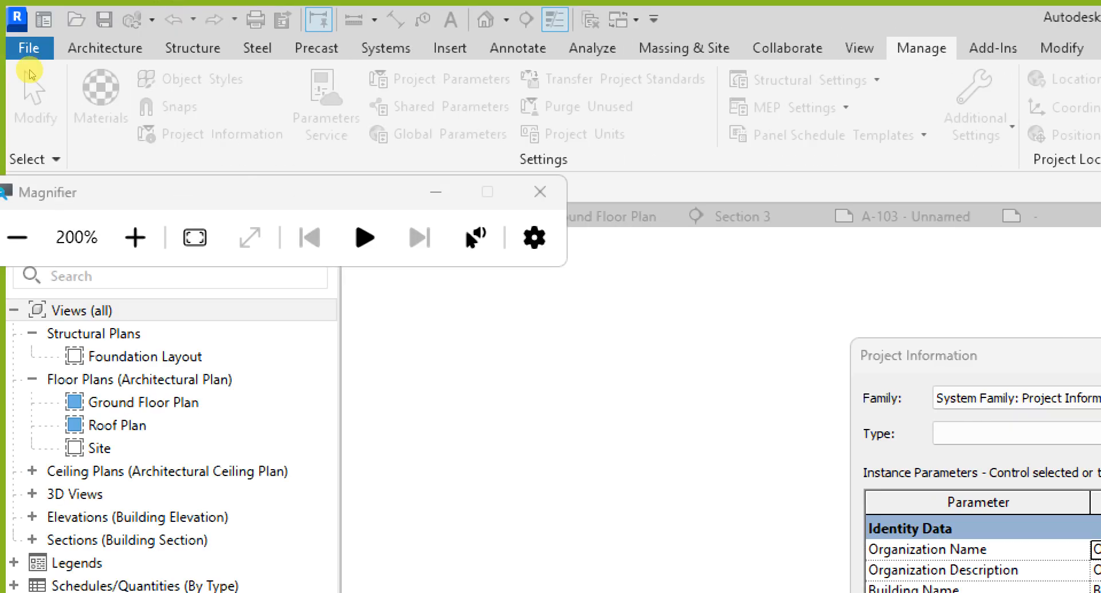
{"action": "left_click", "coordinate": [436, 192]}
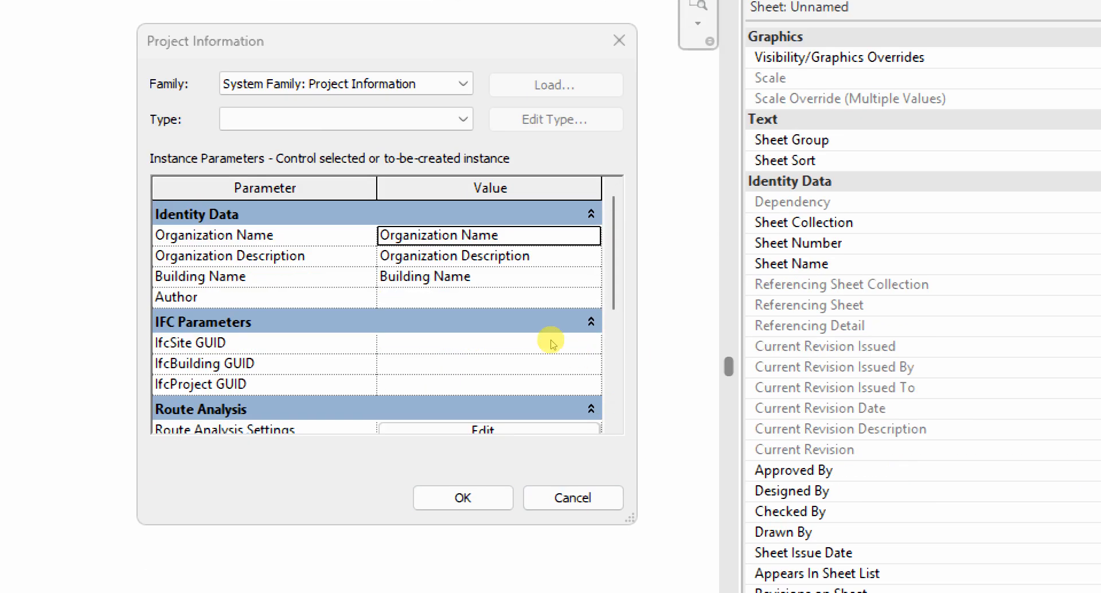
Step: Review the Client Name and other Project Information parameters beside the sheet, and close the dialog without changes
{"action": "scroll", "coordinate": [570, 362], "scroll_direction": "down", "scroll_amount": 2}
{"action": "scroll", "coordinate": [559, 334], "scroll_direction": "down", "scroll_amount": 1}
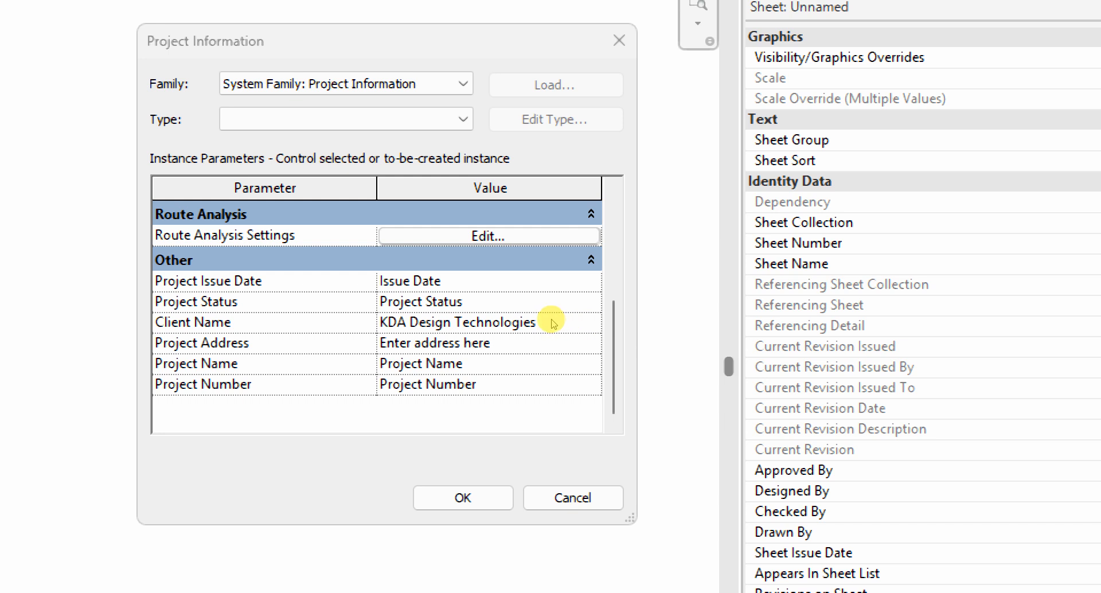
{"action": "left_click_drag", "start_coordinate": [581, 43], "coordinate": [573, 292]}
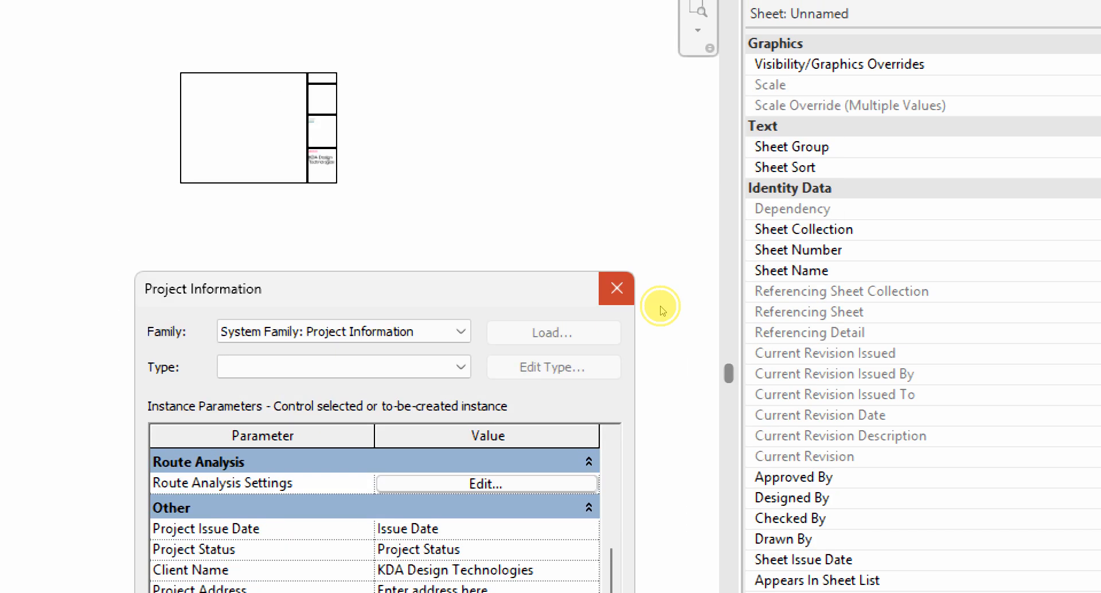
{"action": "left_click", "coordinate": [617, 288]}
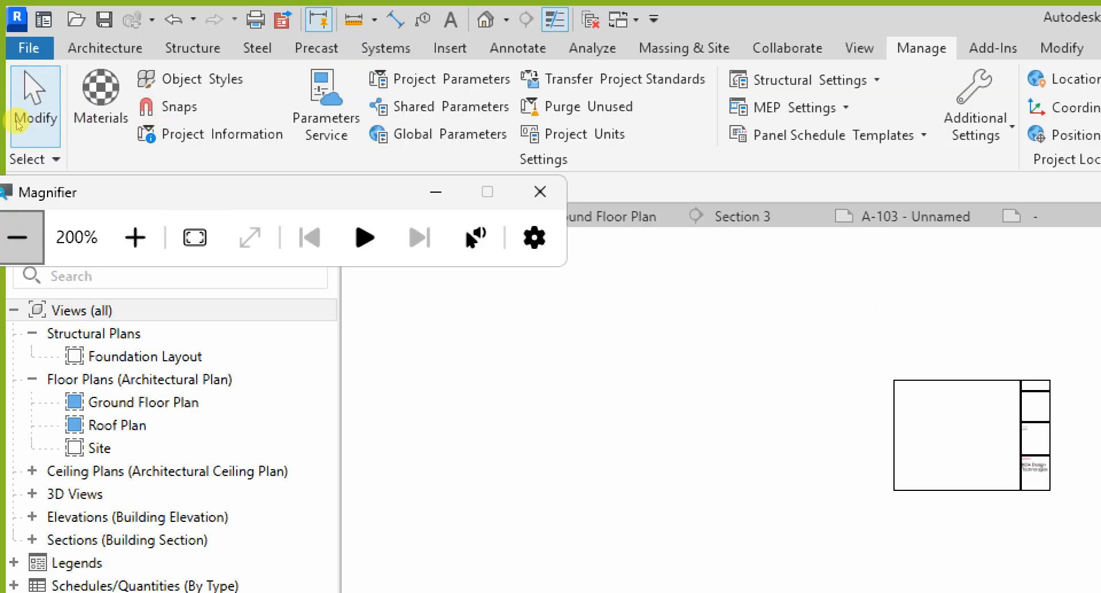
Step: Reset the screen magnification to 100% and inspect the Client Name area of the title block on sheet A-104
{"action": "left_click", "coordinate": [17, 238]}
{"action": "scroll", "coordinate": [525, 229], "scroll_direction": "up", "scroll_amount": 5}
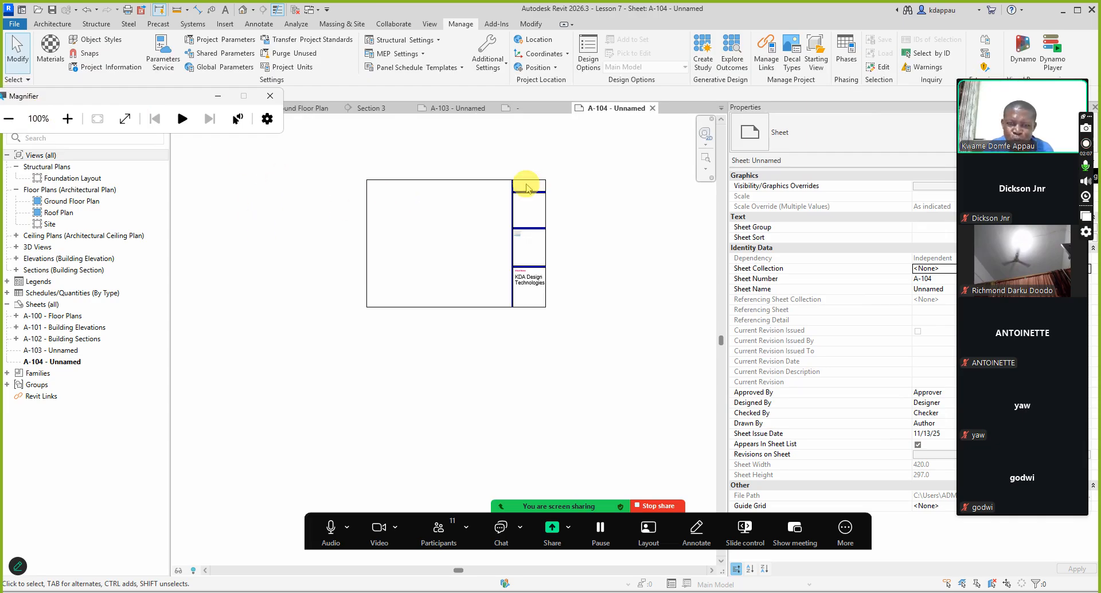
{"action": "scroll", "coordinate": [520, 263], "scroll_direction": "up", "scroll_amount": 6}
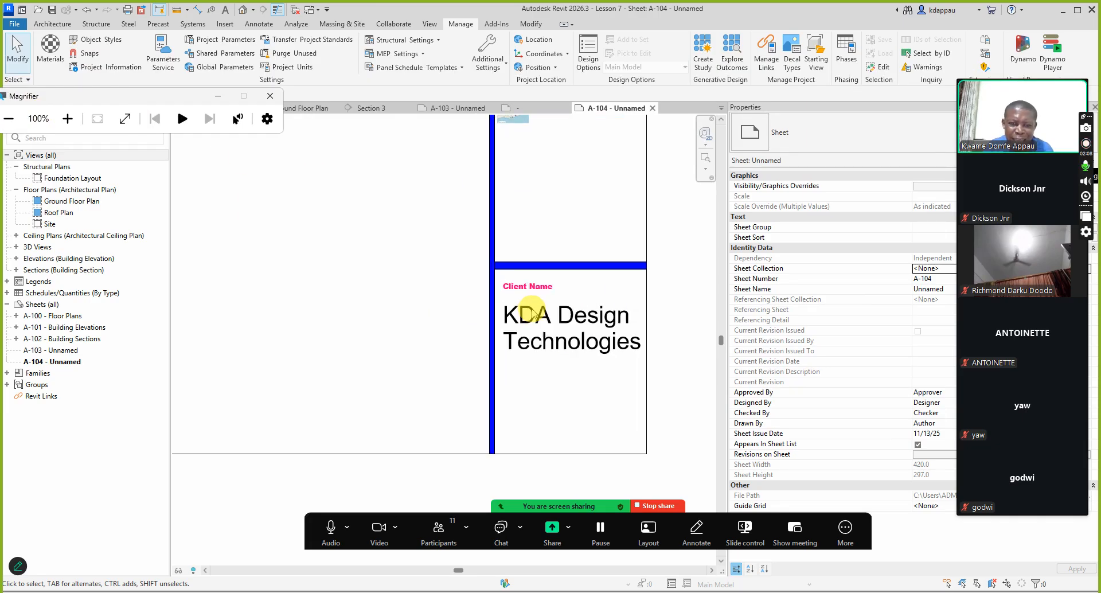
{"action": "scroll", "coordinate": [574, 339], "scroll_direction": "up", "scroll_amount": 2}
{"action": "scroll", "coordinate": [586, 344], "scroll_direction": "down", "scroll_amount": 2}
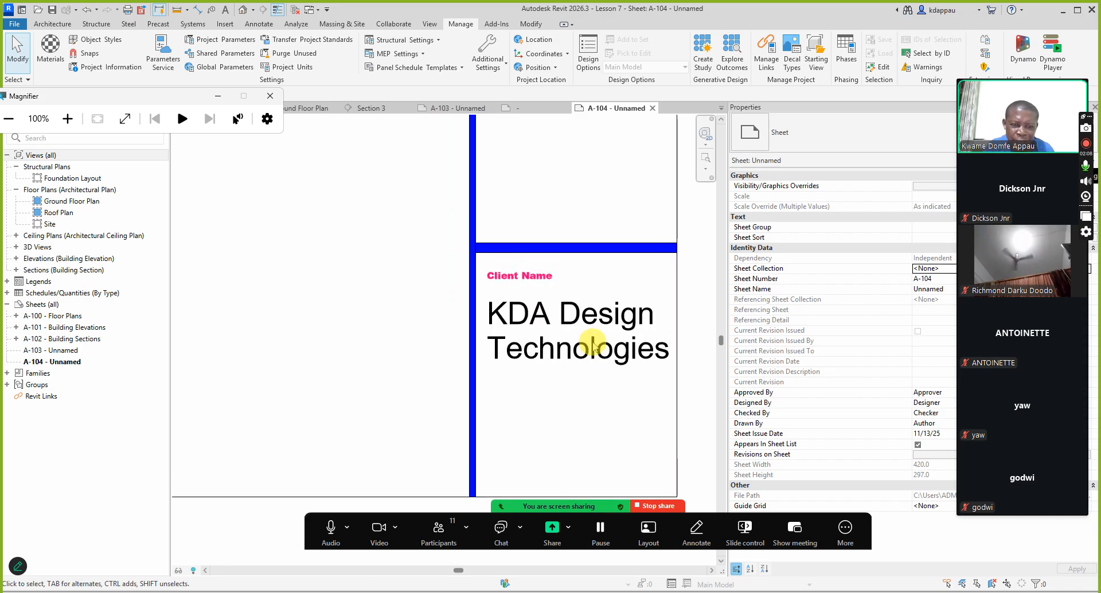
{"action": "scroll", "coordinate": [554, 339], "scroll_direction": "up", "scroll_amount": 1}
{"action": "scroll", "coordinate": [555, 339], "scroll_direction": "down", "scroll_amount": 1}
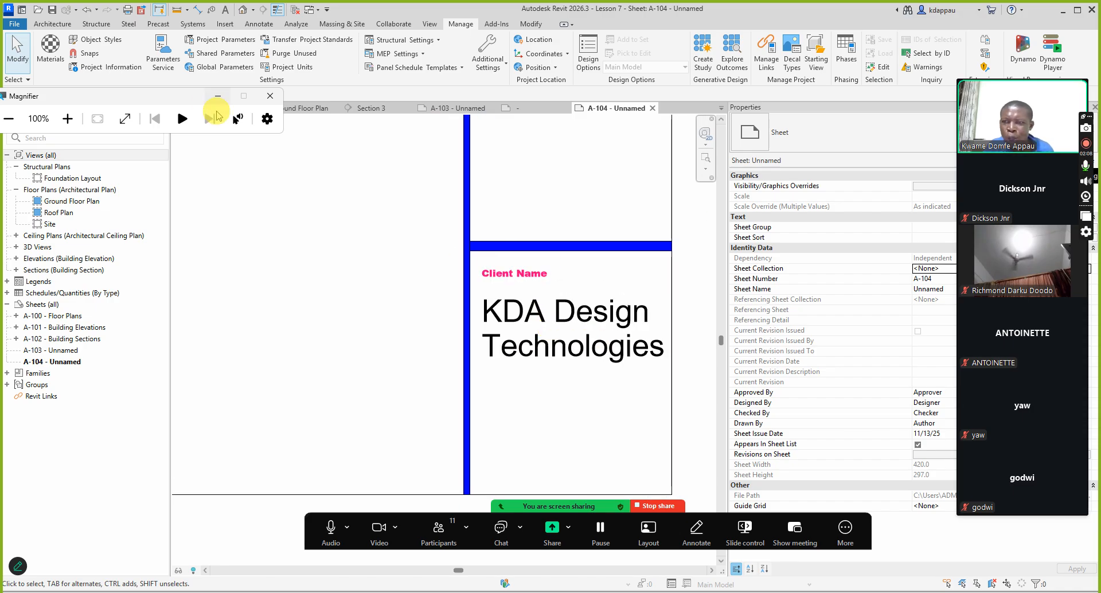
Step: Set the Client Name in Project Information to "KDA Design"
{"action": "left_click", "coordinate": [114, 73]}
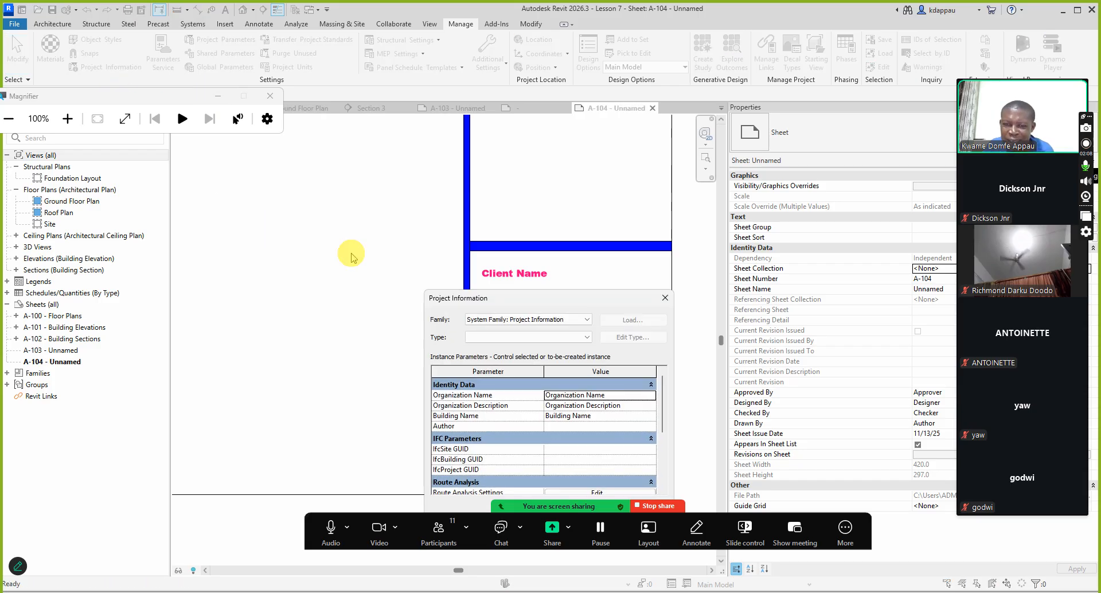
{"action": "left_click_drag", "start_coordinate": [504, 307], "coordinate": [347, 234]}
{"action": "scroll", "coordinate": [408, 355], "scroll_direction": "down", "scroll_amount": 3}
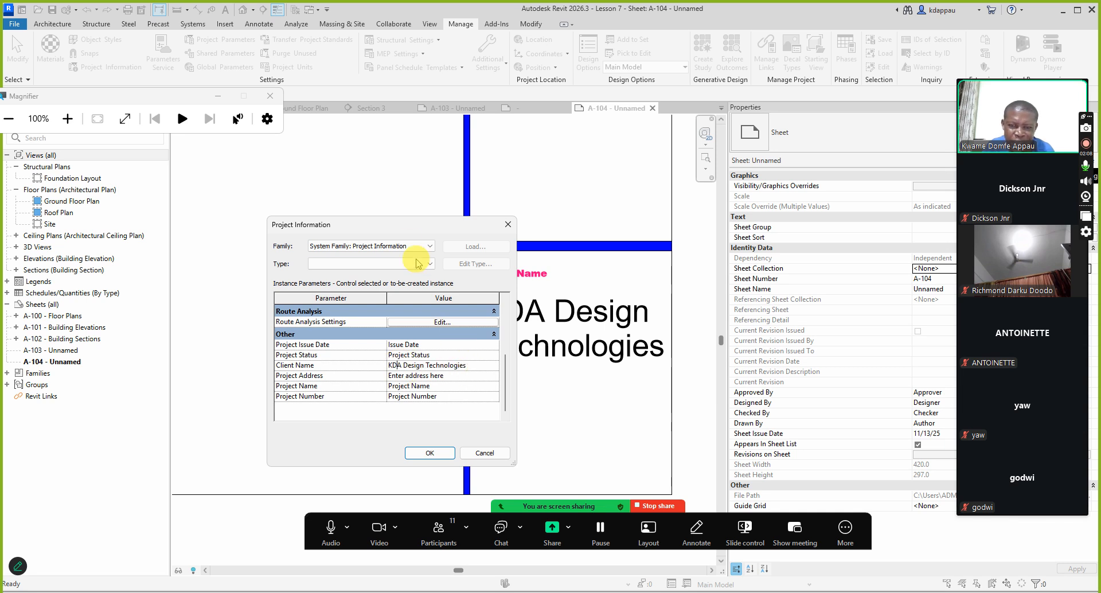
{"action": "left_click_drag", "start_coordinate": [407, 231], "coordinate": [322, 196]}
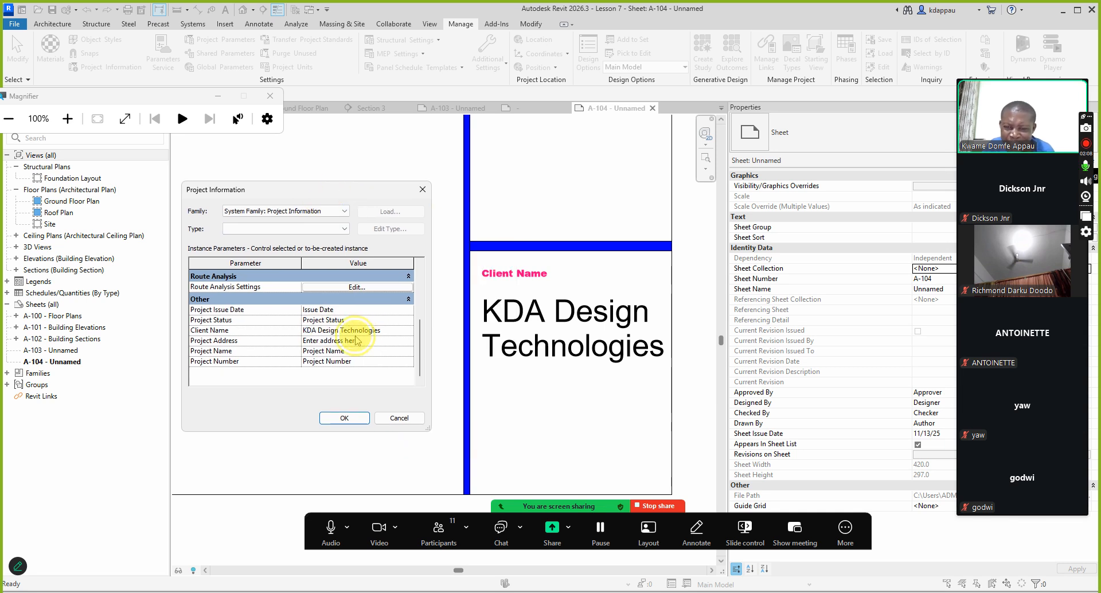
{"action": "left_click_drag", "start_coordinate": [343, 330], "coordinate": [391, 329]}
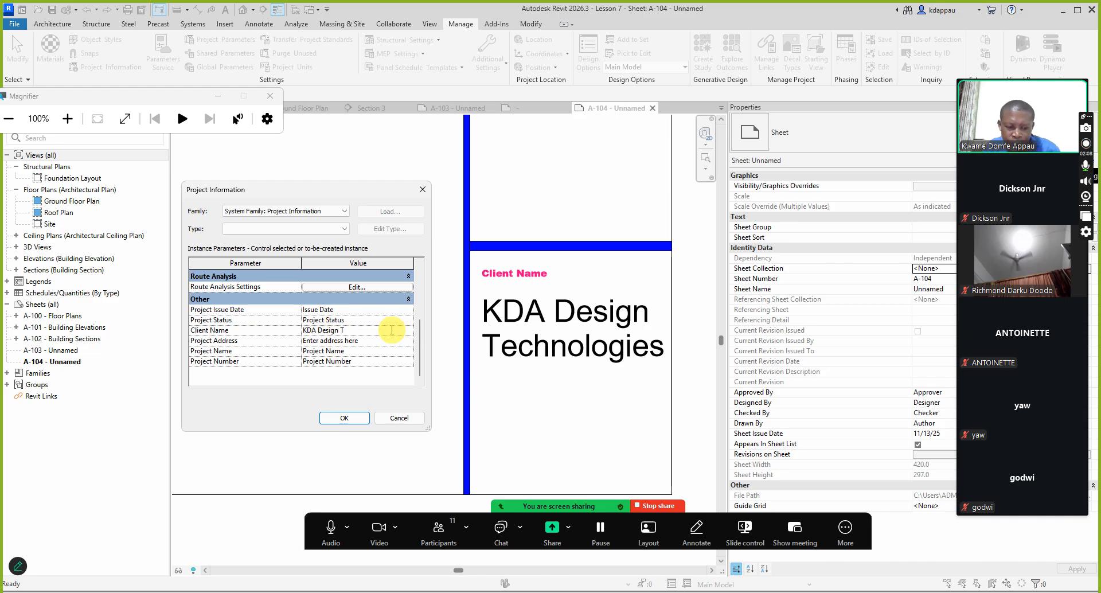
{"action": "left_click", "coordinate": [377, 391]}
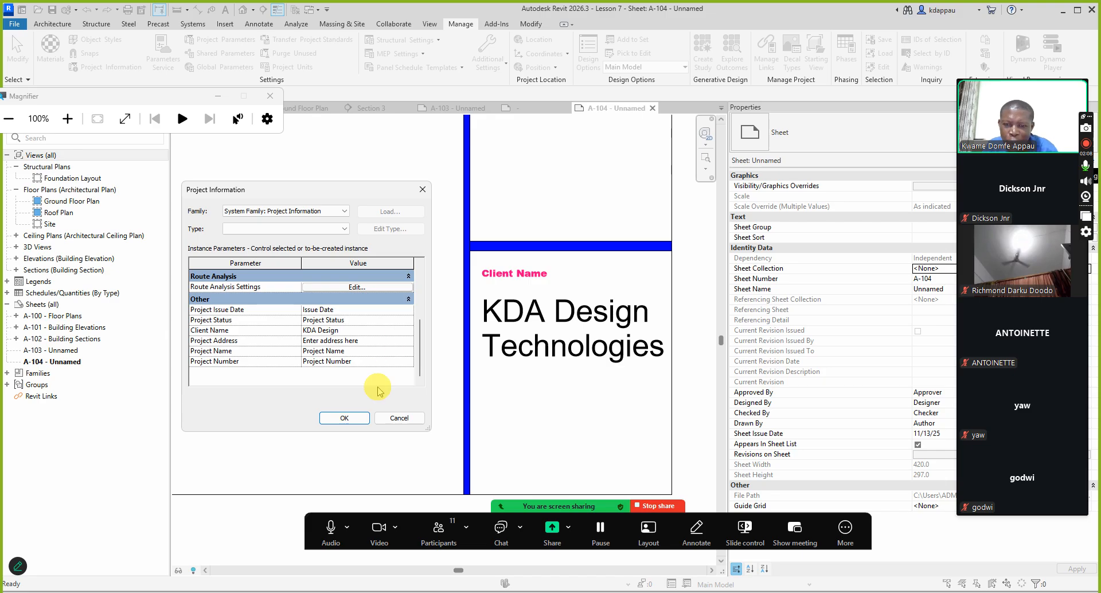
{"action": "left_click", "coordinate": [344, 418]}
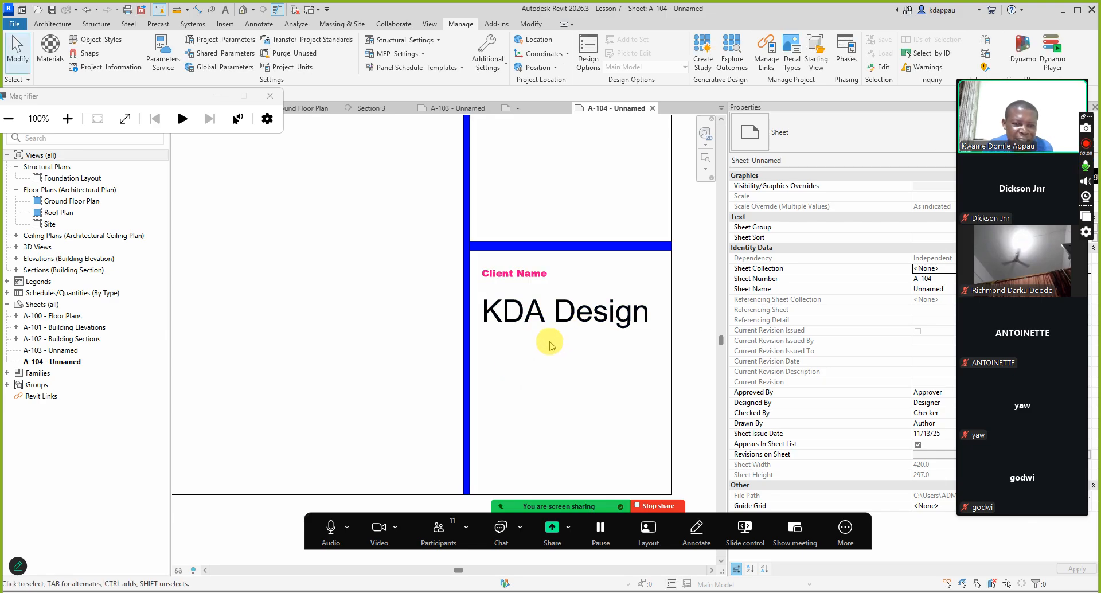
Step: Examine how the edited Client Name value appears in the title block on sheet A-104
{"action": "scroll", "coordinate": [550, 339], "scroll_direction": "down", "scroll_amount": 3}
{"action": "scroll", "coordinate": [550, 338], "scroll_direction": "up", "scroll_amount": 3}
{"action": "scroll", "coordinate": [531, 333], "scroll_direction": "down", "scroll_amount": 2}
{"action": "scroll", "coordinate": [531, 333], "scroll_direction": "up", "scroll_amount": 2}
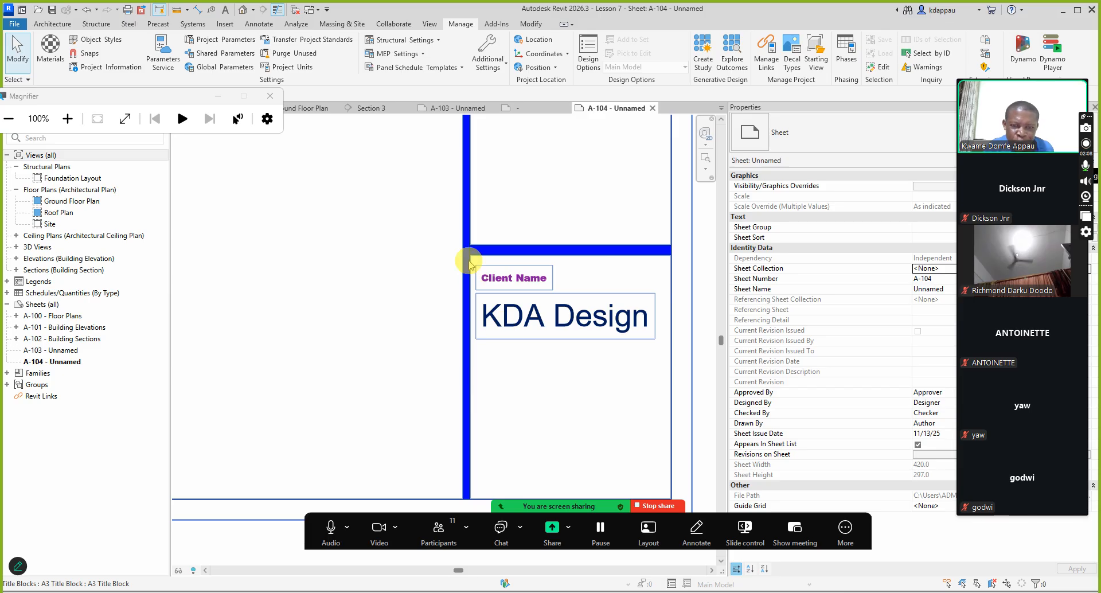
{"action": "left_click", "coordinate": [543, 328]}
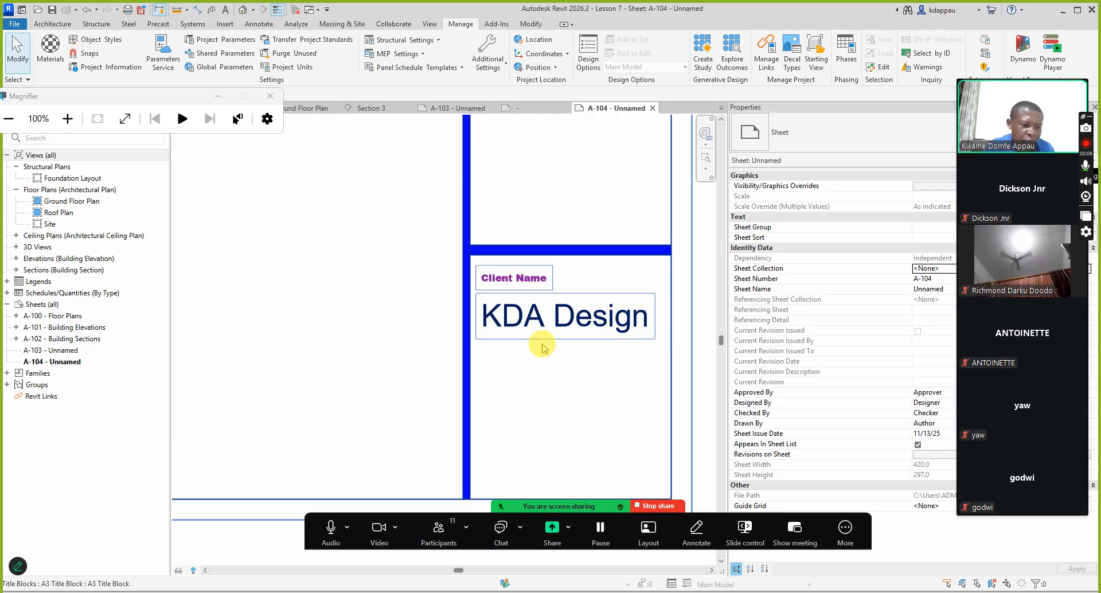
{"action": "scroll", "coordinate": [542, 329], "scroll_direction": "down", "scroll_amount": 8}
{"action": "scroll", "coordinate": [540, 309], "scroll_direction": "up", "scroll_amount": 3}
{"action": "scroll", "coordinate": [531, 339], "scroll_direction": "down", "scroll_amount": 3}
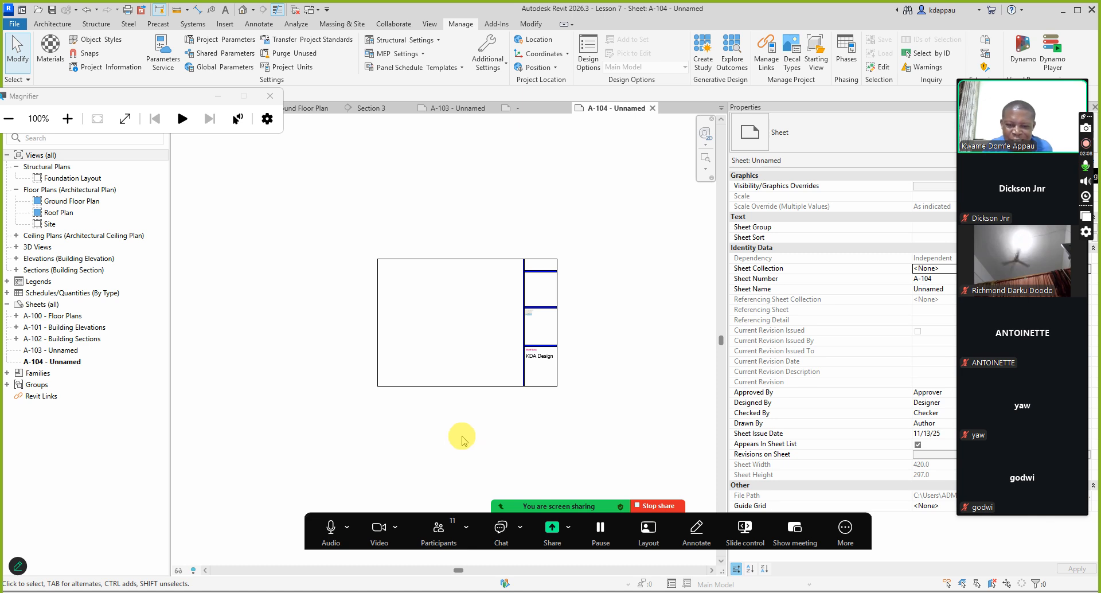
Step: Check the meeting's participant list and close it again
{"action": "left_click", "coordinate": [439, 531]}
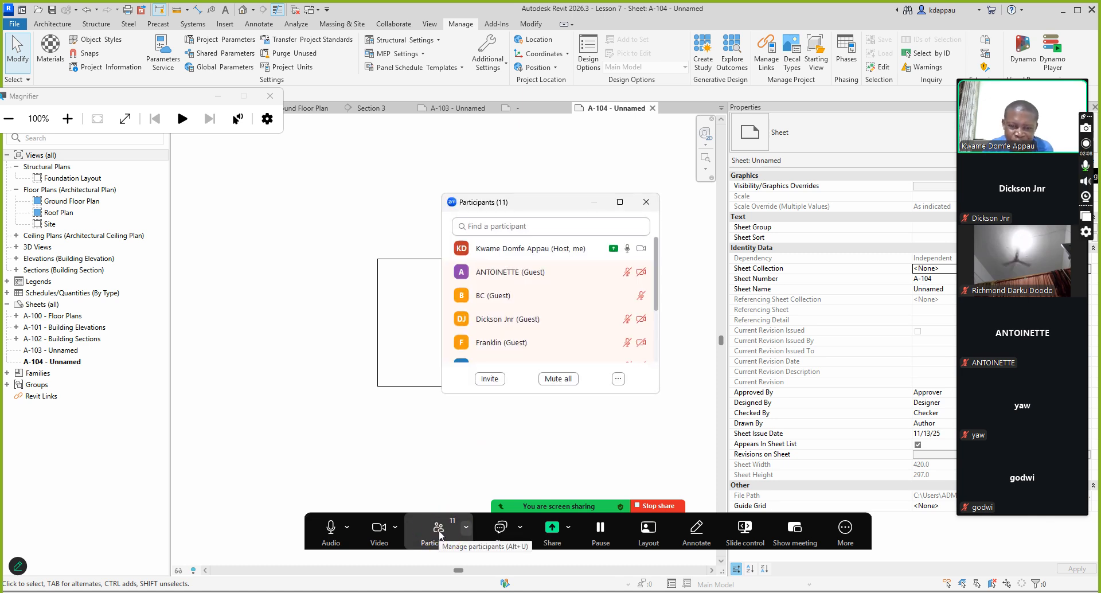
{"action": "left_click", "coordinate": [439, 531]}
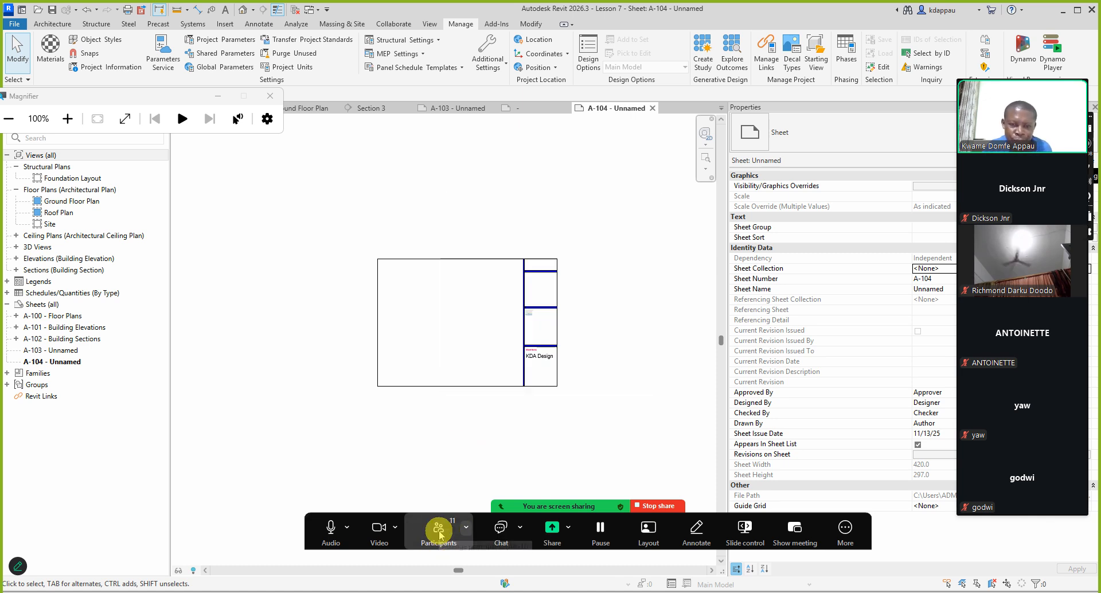
{"action": "scroll", "coordinate": [493, 466], "scroll_direction": "up", "scroll_amount": 1}
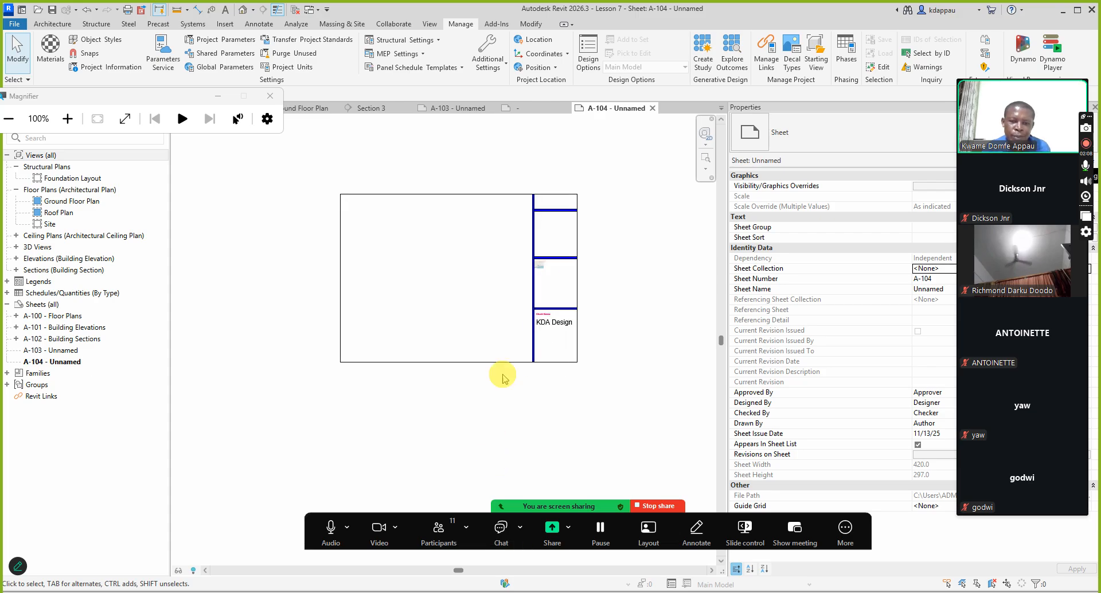
{"action": "scroll", "coordinate": [518, 229], "scroll_direction": "up", "scroll_amount": 3}
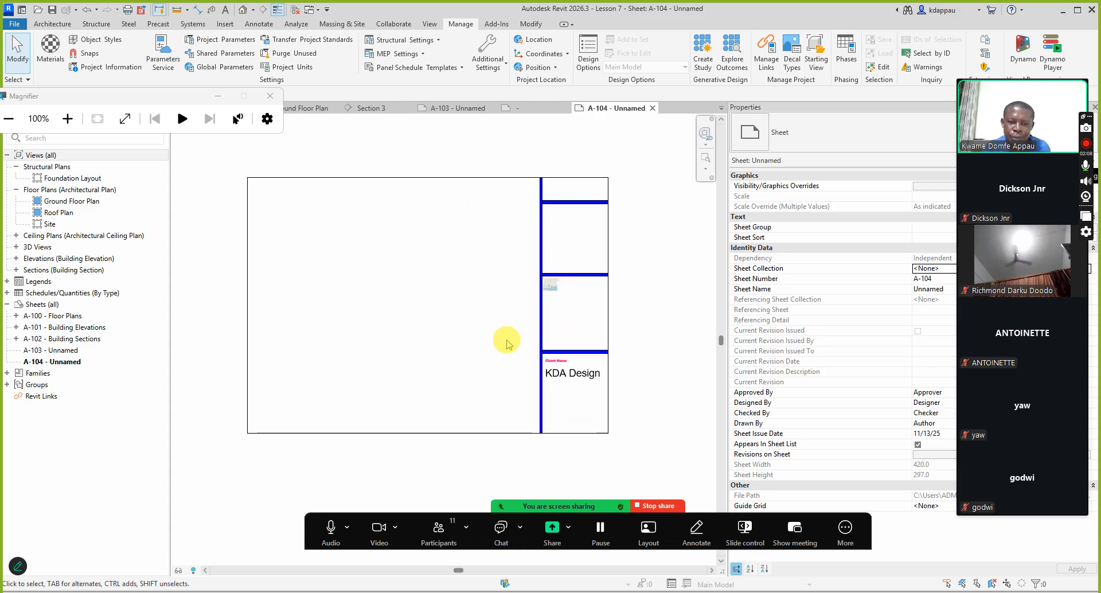
{"action": "left_click", "coordinate": [441, 528]}
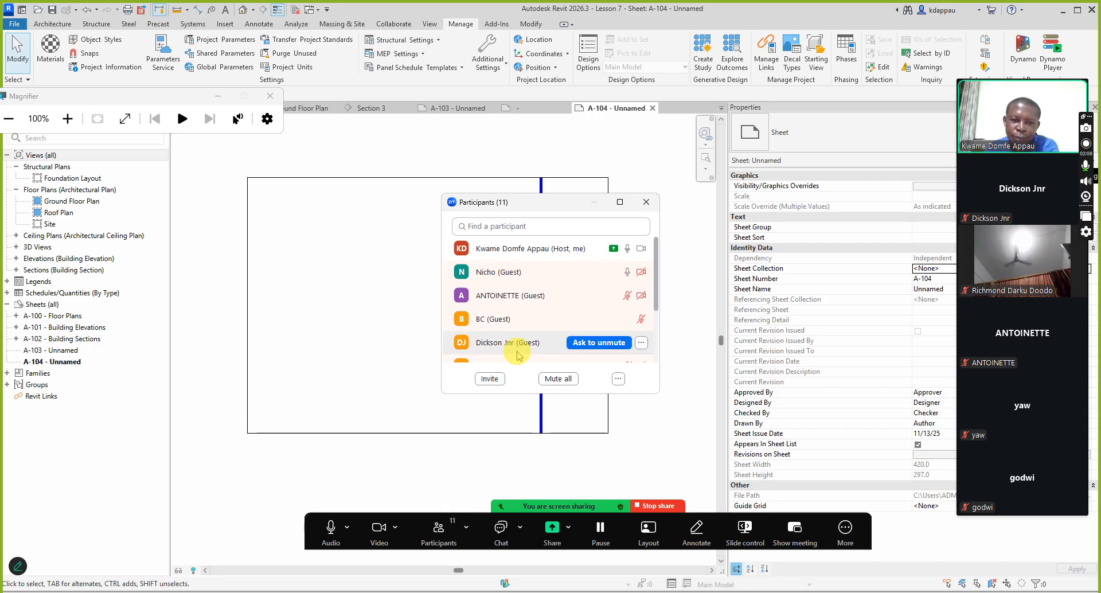
{"action": "scroll", "coordinate": [515, 341], "scroll_direction": "down", "scroll_amount": 1}
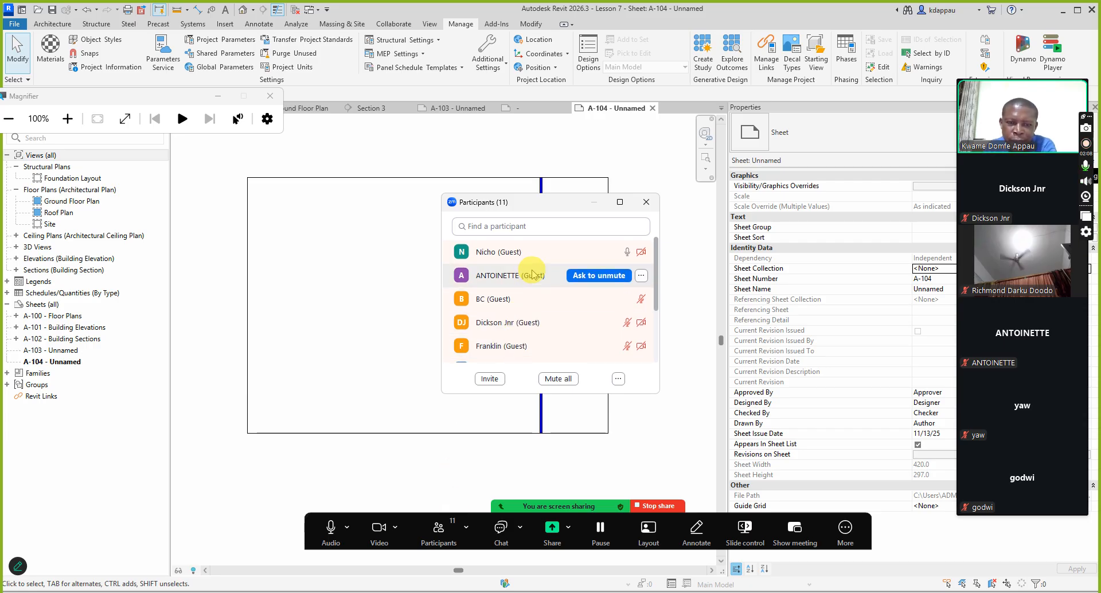
{"action": "left_click", "coordinate": [439, 529]}
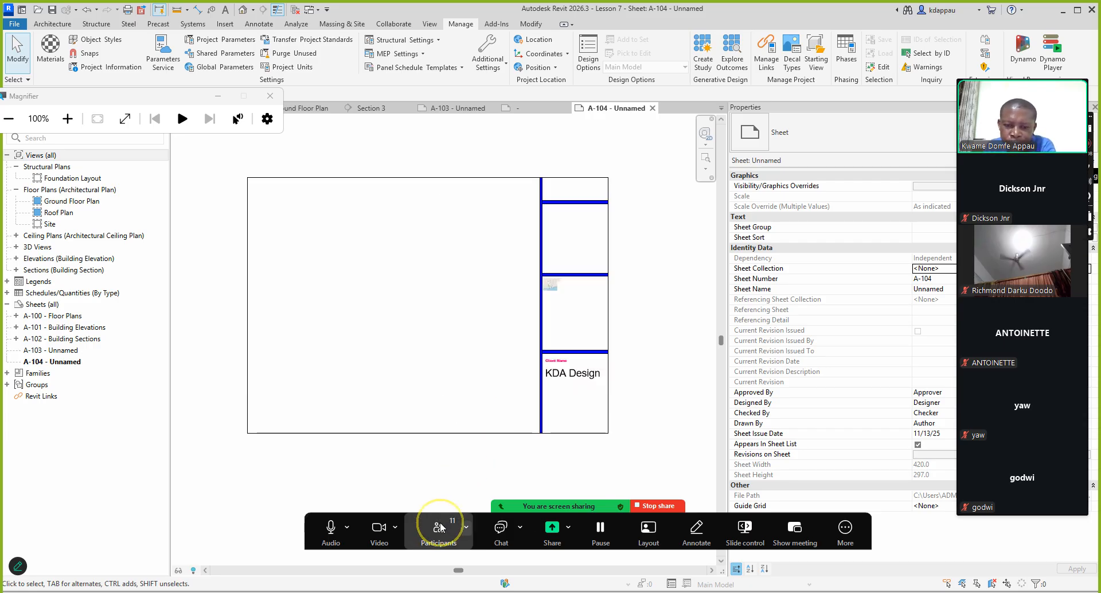
{"action": "scroll", "coordinate": [429, 404], "scroll_direction": "down", "scroll_amount": 1}
{"action": "scroll", "coordinate": [505, 405], "scroll_direction": "up", "scroll_amount": 2}
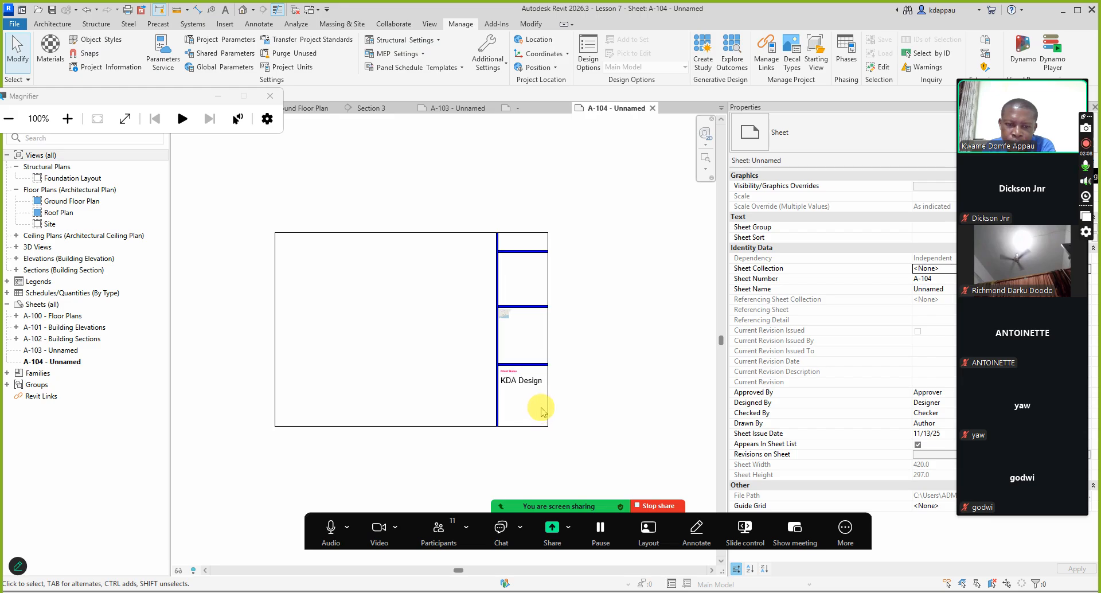
{"action": "scroll", "coordinate": [552, 429], "scroll_direction": "up", "scroll_amount": 1}
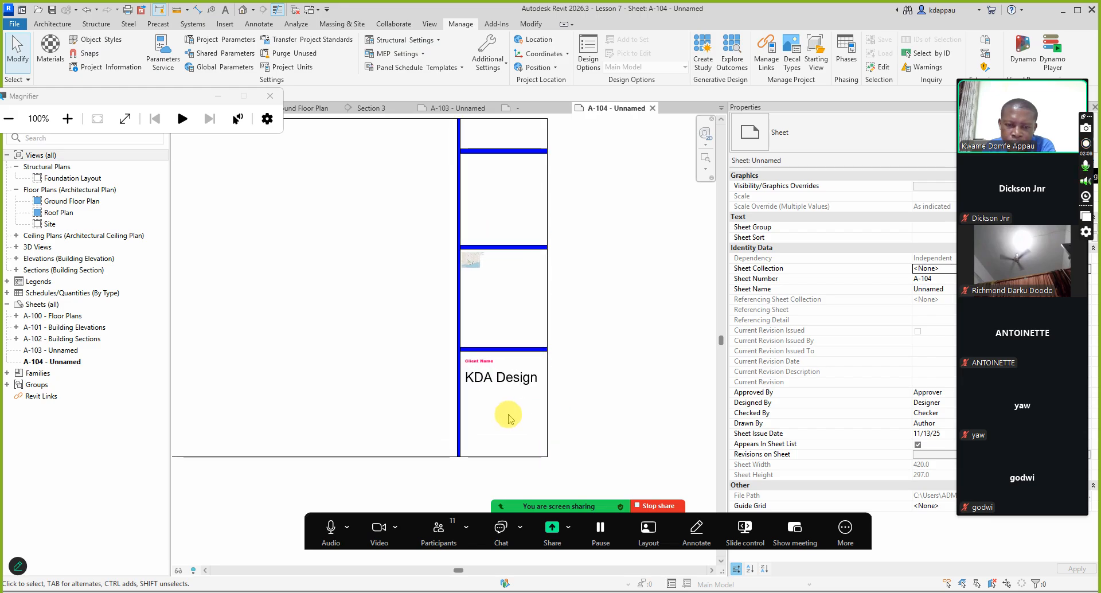
{"action": "scroll", "coordinate": [508, 417], "scroll_direction": "down", "scroll_amount": 1}
{"action": "scroll", "coordinate": [498, 412], "scroll_direction": "up", "scroll_amount": 1}
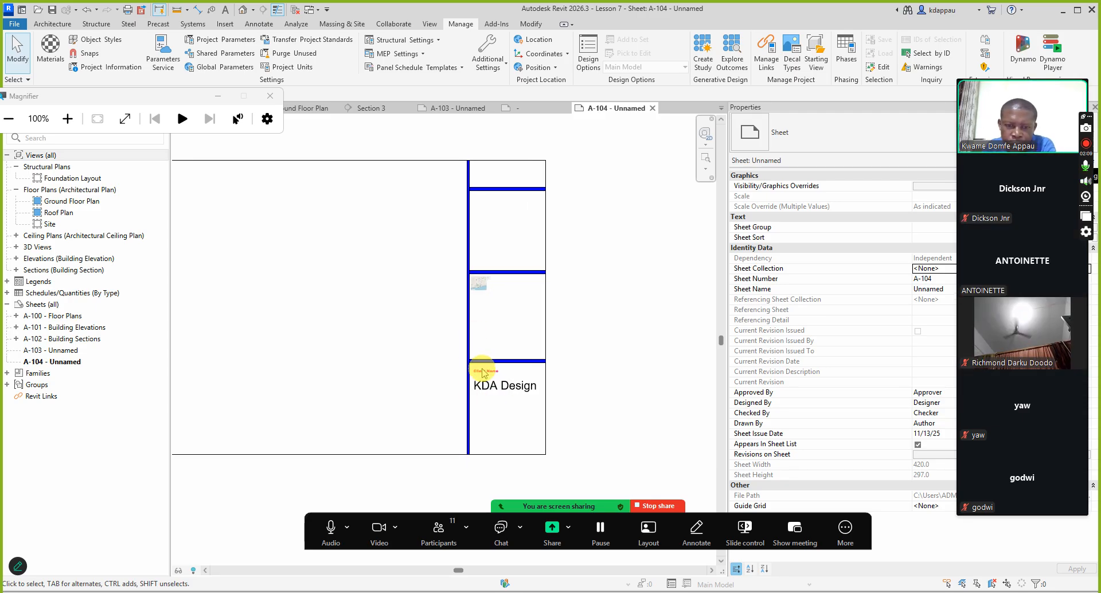
{"action": "scroll", "coordinate": [515, 395], "scroll_direction": "down", "scroll_amount": 3}
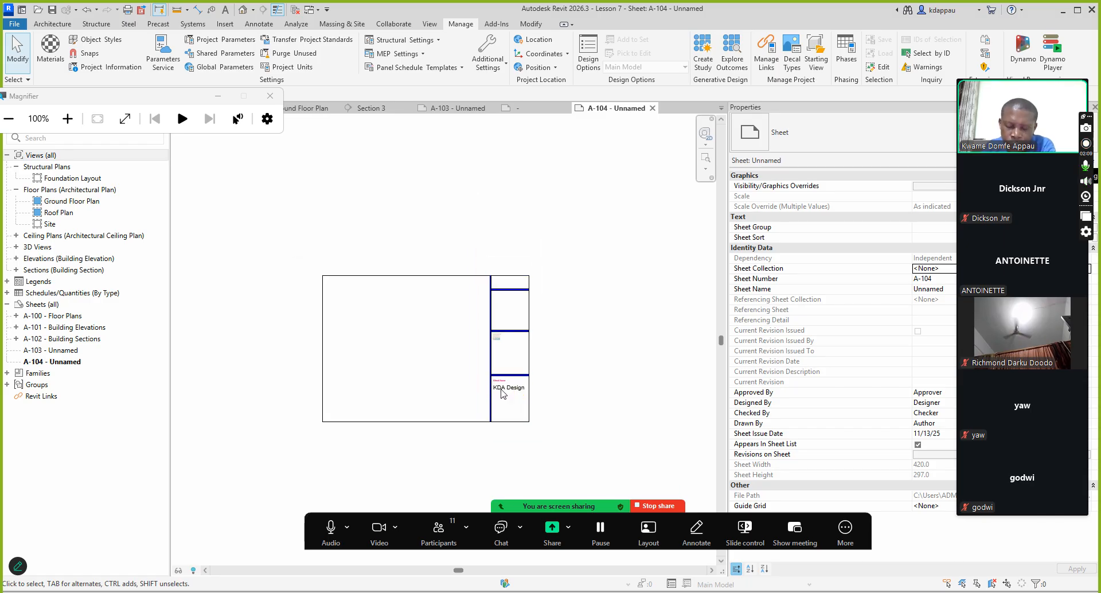
{"action": "left_click", "coordinate": [500, 392]}
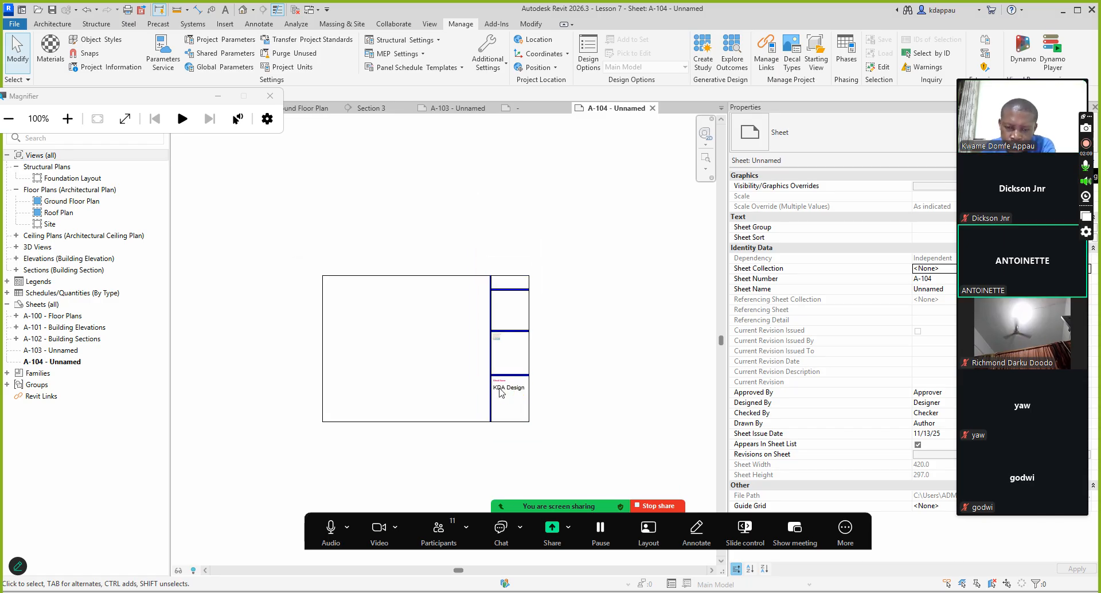
{"action": "left_click", "coordinate": [500, 392]}
{"action": "scroll", "coordinate": [505, 393], "scroll_direction": "down", "scroll_amount": 2}
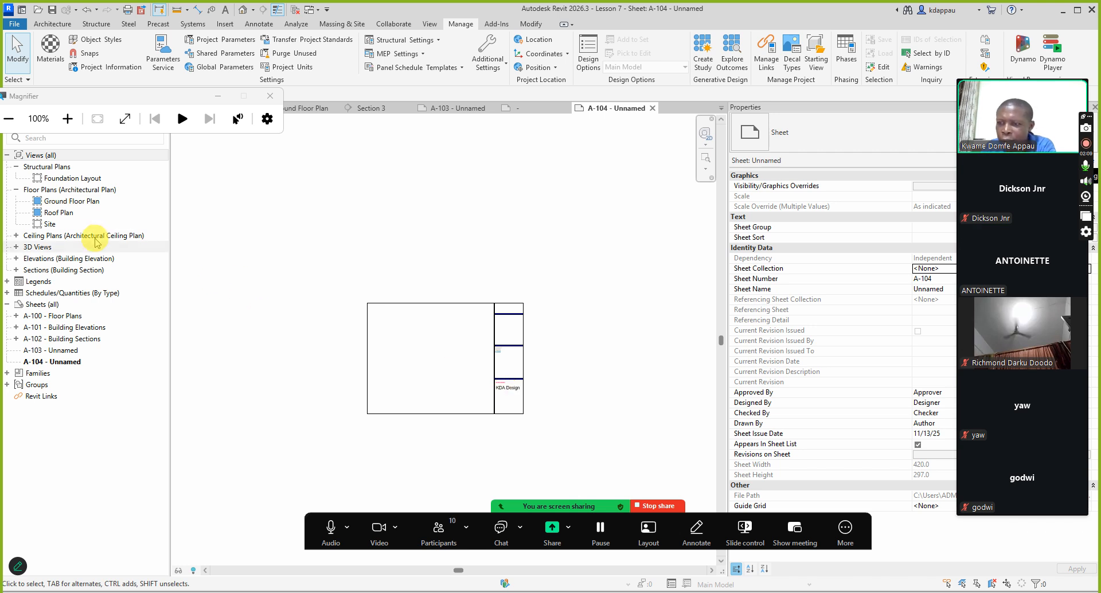
Step: Open the Ground Floor Plan view and inspect the Living Room 101 and Terrace 102 rooms
{"action": "left_click", "coordinate": [60, 204]}
{"action": "double_click", "coordinate": [60, 205]}
{"action": "scroll", "coordinate": [376, 328], "scroll_direction": "down", "scroll_amount": 2}
{"action": "scroll", "coordinate": [432, 345], "scroll_direction": "up", "scroll_amount": 3}
{"action": "scroll", "coordinate": [476, 359], "scroll_direction": "up", "scroll_amount": 2}
{"action": "left_click", "coordinate": [425, 339]}
{"action": "left_click", "coordinate": [443, 426]}
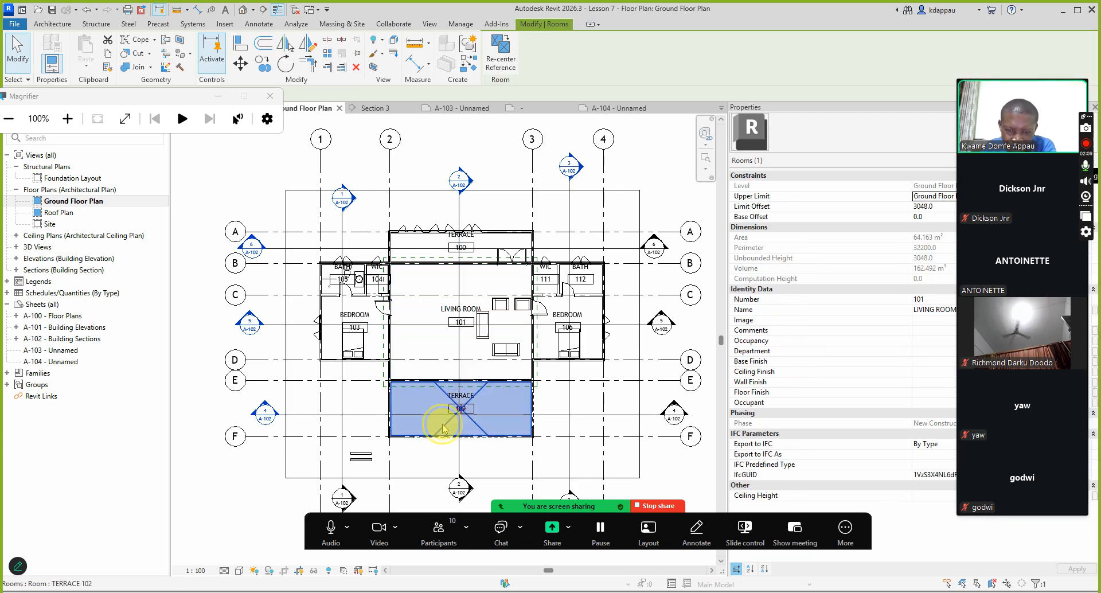
Step: Examine the room layout and room tags across the whole Ground Floor Plan
{"action": "scroll", "coordinate": [556, 336], "scroll_direction": "up", "scroll_amount": 3}
{"action": "scroll", "coordinate": [530, 341], "scroll_direction": "down", "scroll_amount": 2}
{"action": "scroll", "coordinate": [545, 298], "scroll_direction": "up", "scroll_amount": 2}
{"action": "scroll", "coordinate": [557, 320], "scroll_direction": "down", "scroll_amount": 2}
{"action": "scroll", "coordinate": [576, 266], "scroll_direction": "up", "scroll_amount": 1}
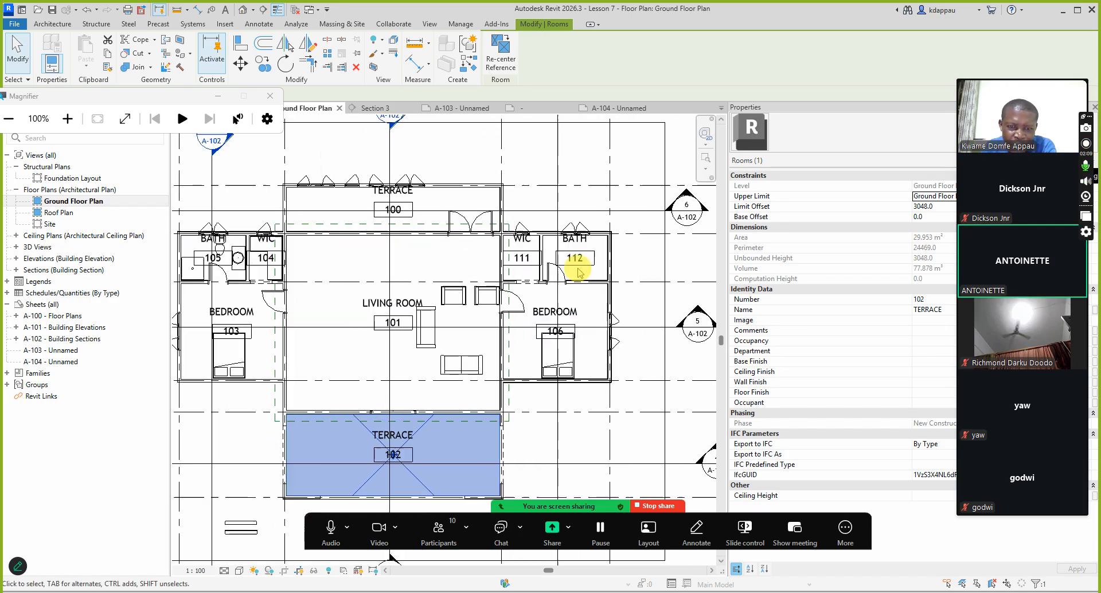
{"action": "scroll", "coordinate": [300, 275], "scroll_direction": "down", "scroll_amount": 2}
{"action": "scroll", "coordinate": [269, 290], "scroll_direction": "up", "scroll_amount": 2}
{"action": "scroll", "coordinate": [286, 310], "scroll_direction": "up", "scroll_amount": 1}
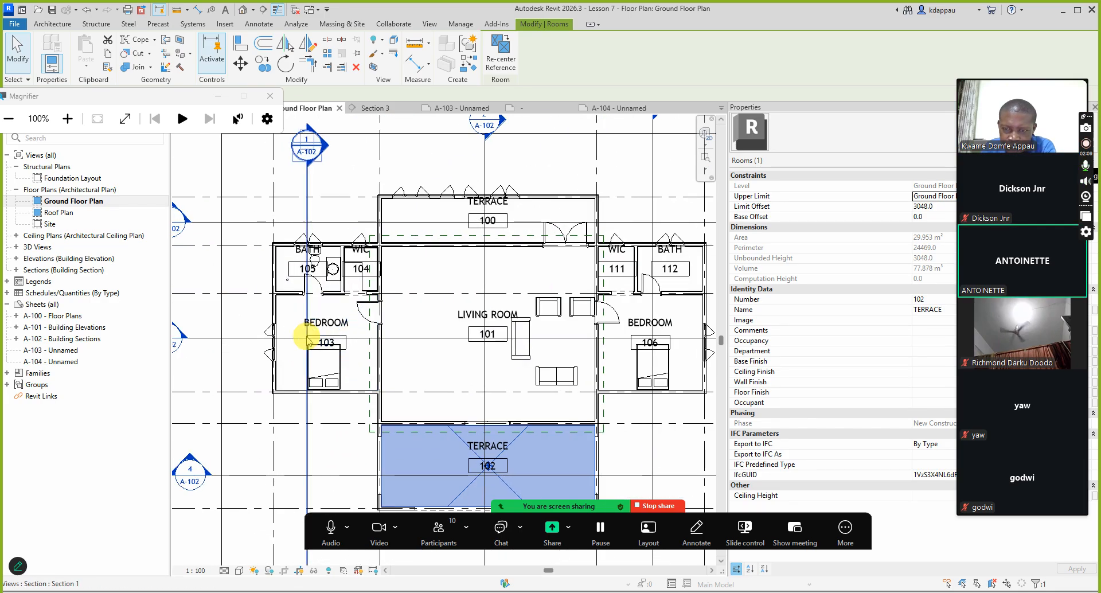
{"action": "scroll", "coordinate": [303, 327], "scroll_direction": "down", "scroll_amount": 2}
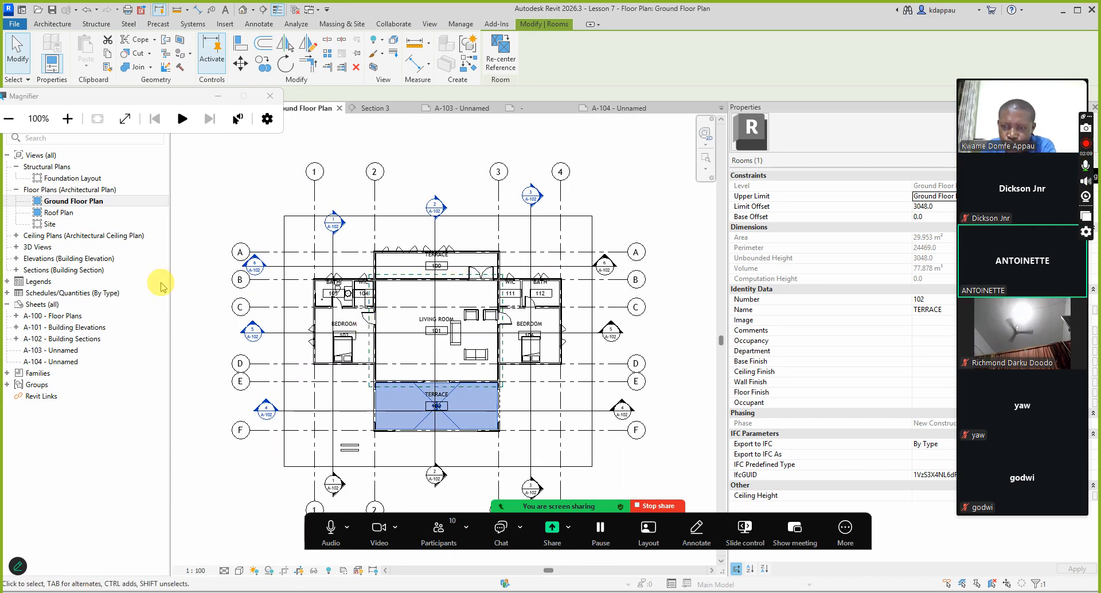
Step: Duplicate the Ground Floor Plan view without detailing
{"action": "right_click", "coordinate": [63, 202]}
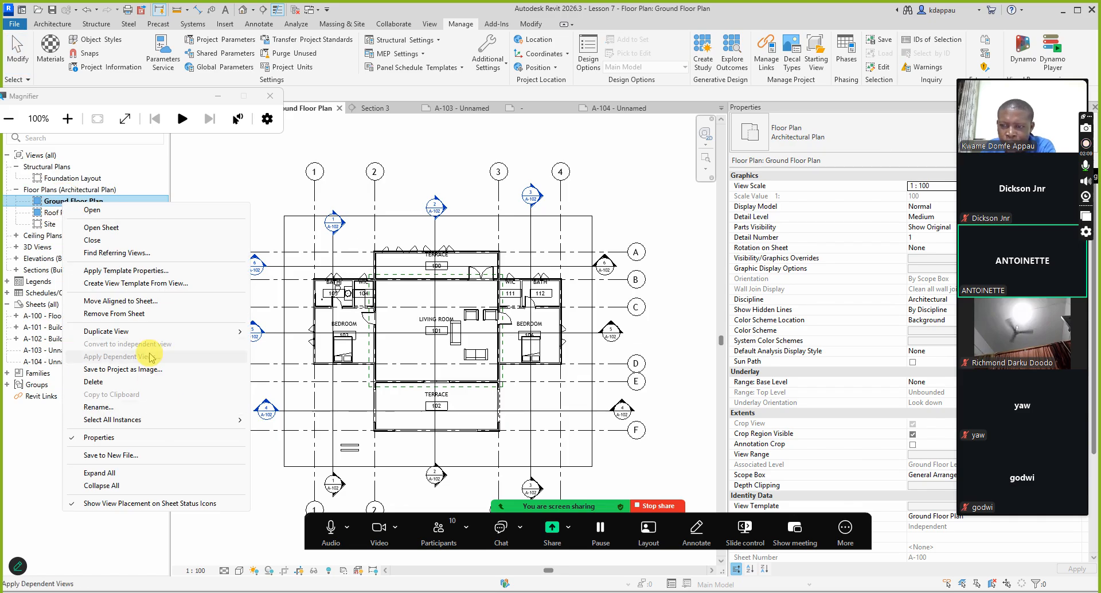
{"action": "mouse_move", "coordinate": [142, 333]}
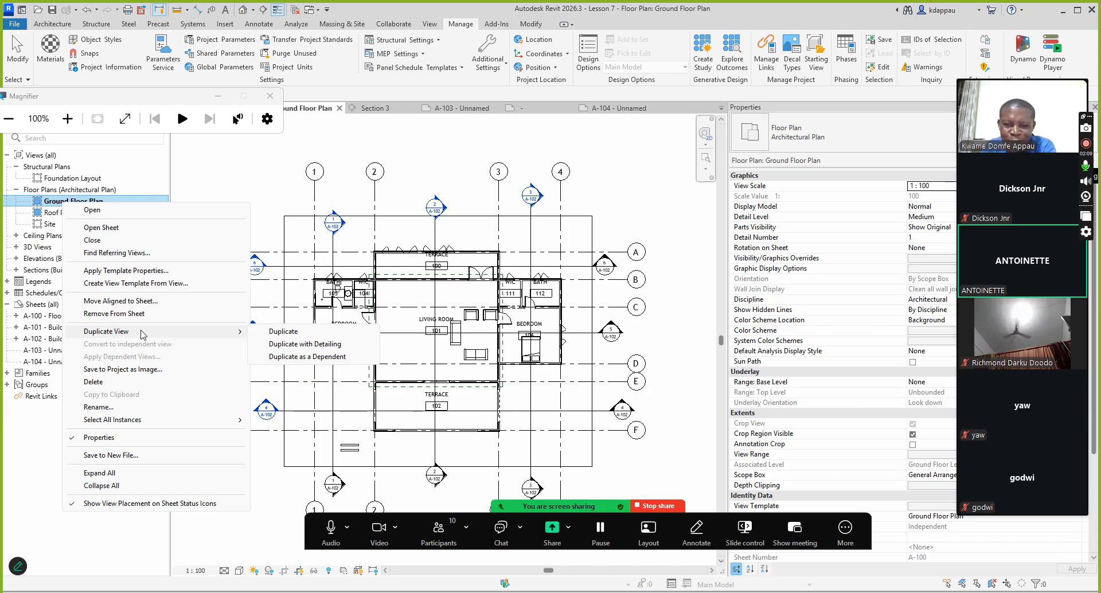
{"action": "left_click", "coordinate": [283, 332]}
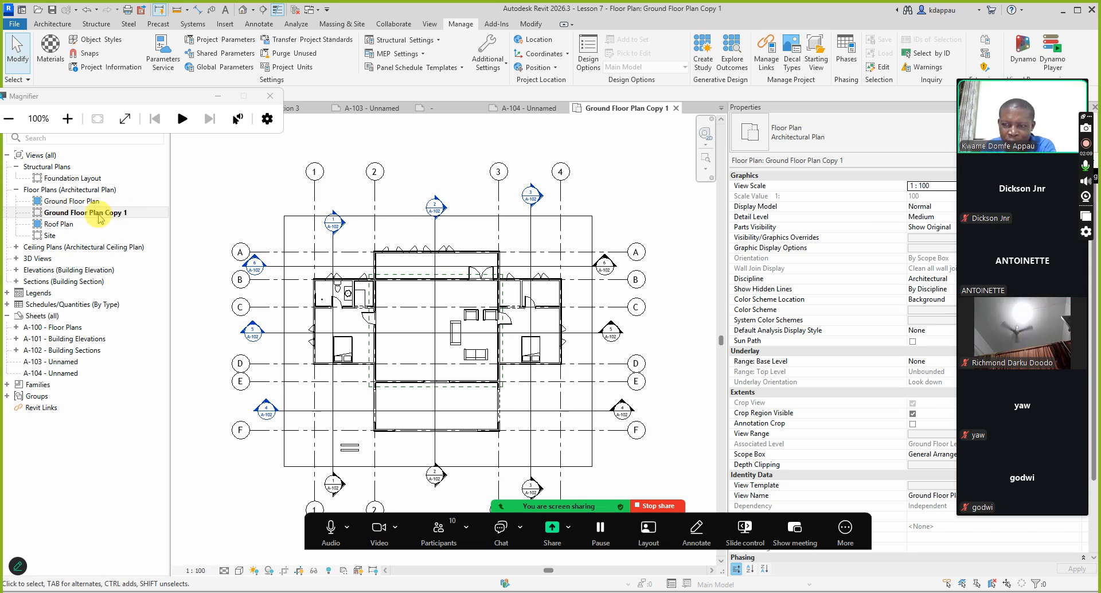
Step: Rename the duplicated ground floor view as "Ground Floor Plan Sketch Design"
{"action": "right_click", "coordinate": [101, 213]}
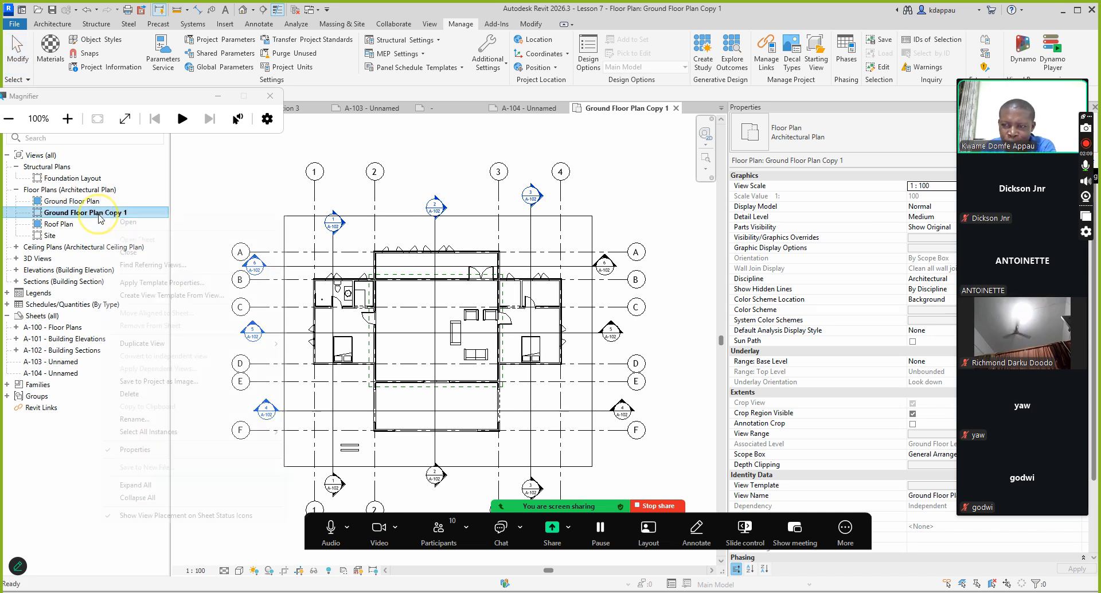
{"action": "left_click", "coordinate": [135, 418]}
{"action": "left_click", "coordinate": [104, 214]}
{"action": "left_click_drag", "start_coordinate": [102, 213], "coordinate": [146, 213]}
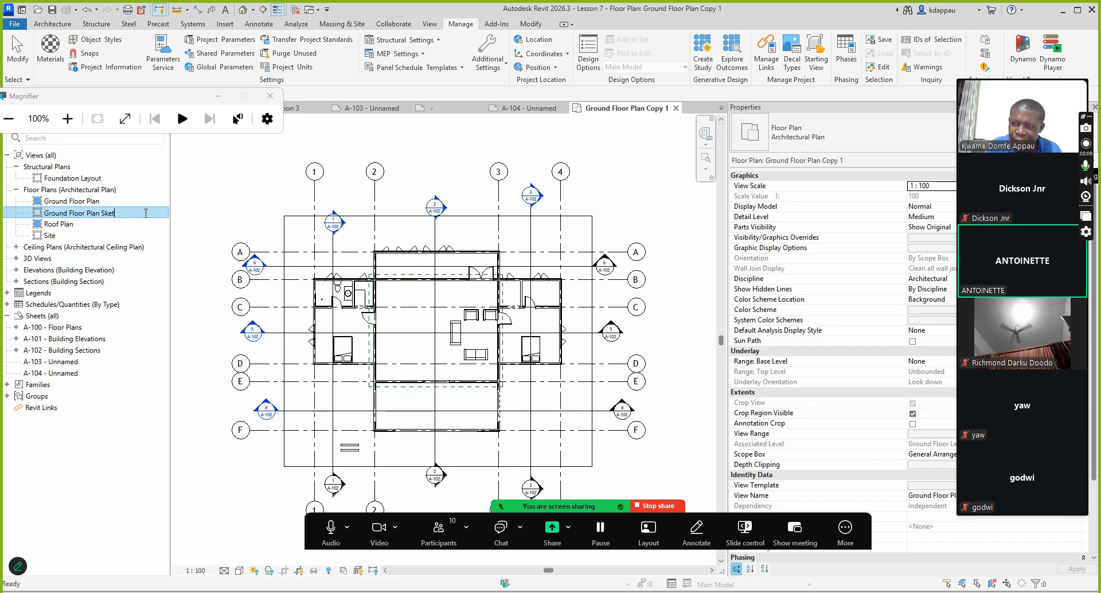
{"action": "type", "text": "Sketch"}
{"action": "key", "text": "Return"}
{"action": "type", "text": "Des"}
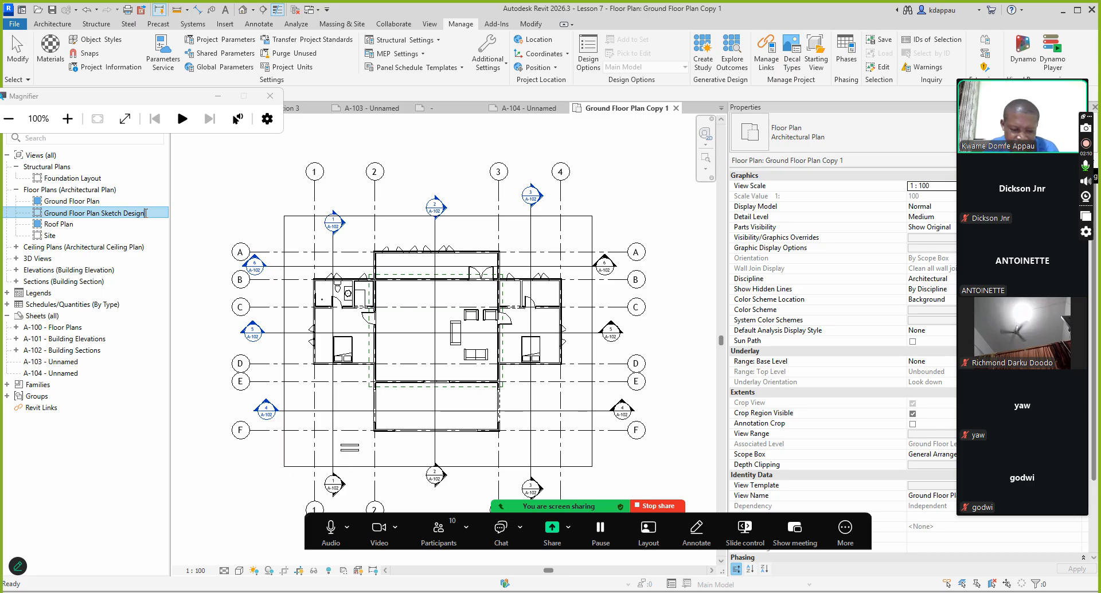
{"action": "type", "text": "ign"}
{"action": "key", "text": "Return"}
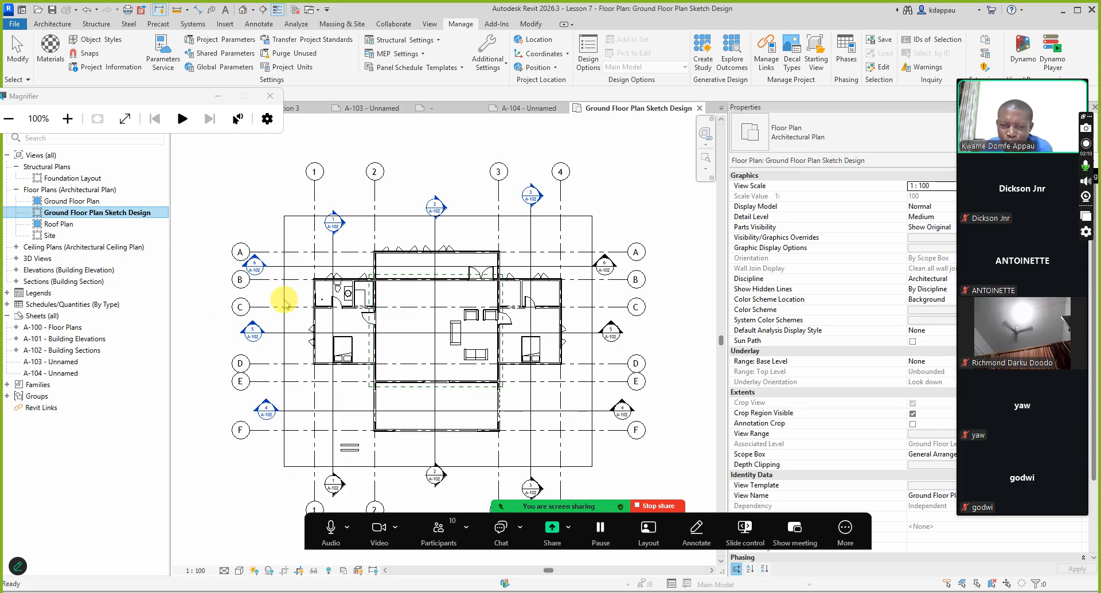
Step: Compare the original Ground Floor Plan with the Ground Floor Plan Sketch Design view
{"action": "double_click", "coordinate": [72, 201]}
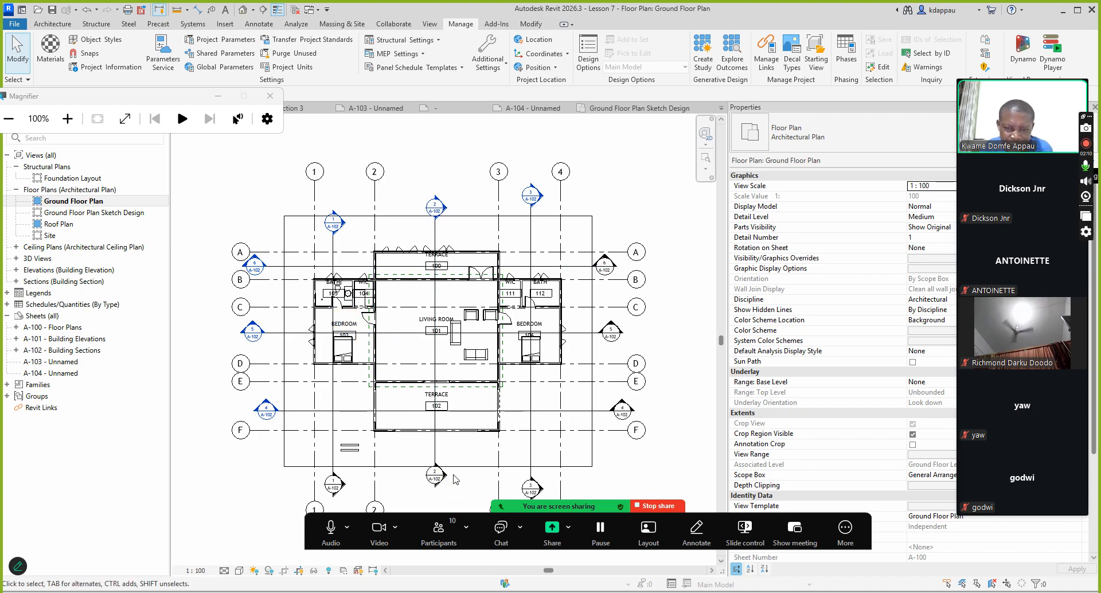
{"action": "double_click", "coordinate": [68, 213]}
{"action": "double_click", "coordinate": [62, 202]}
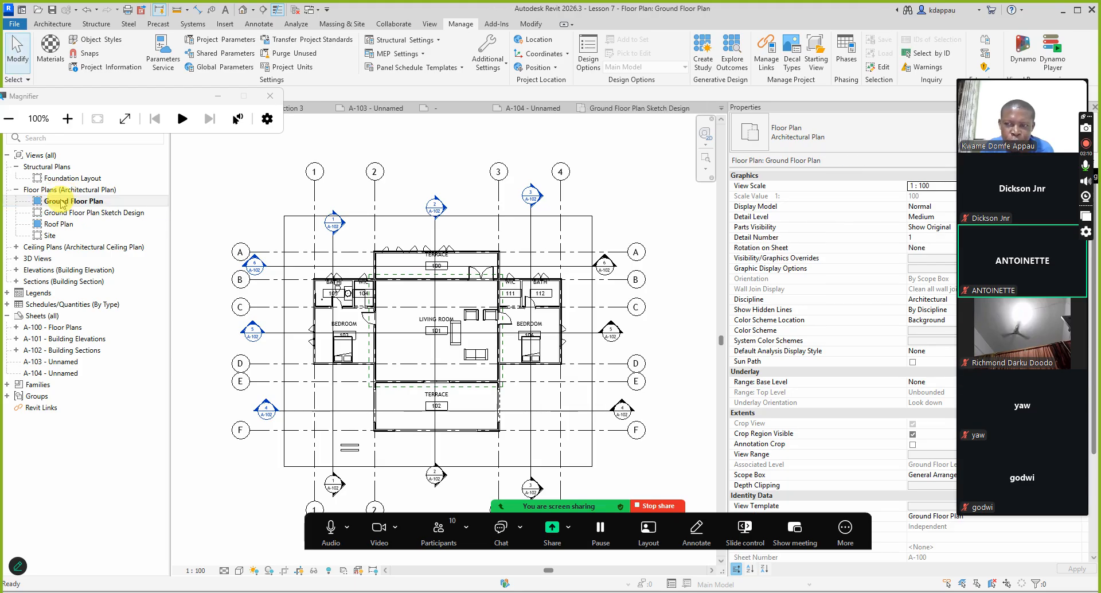
{"action": "double_click", "coordinate": [69, 213]}
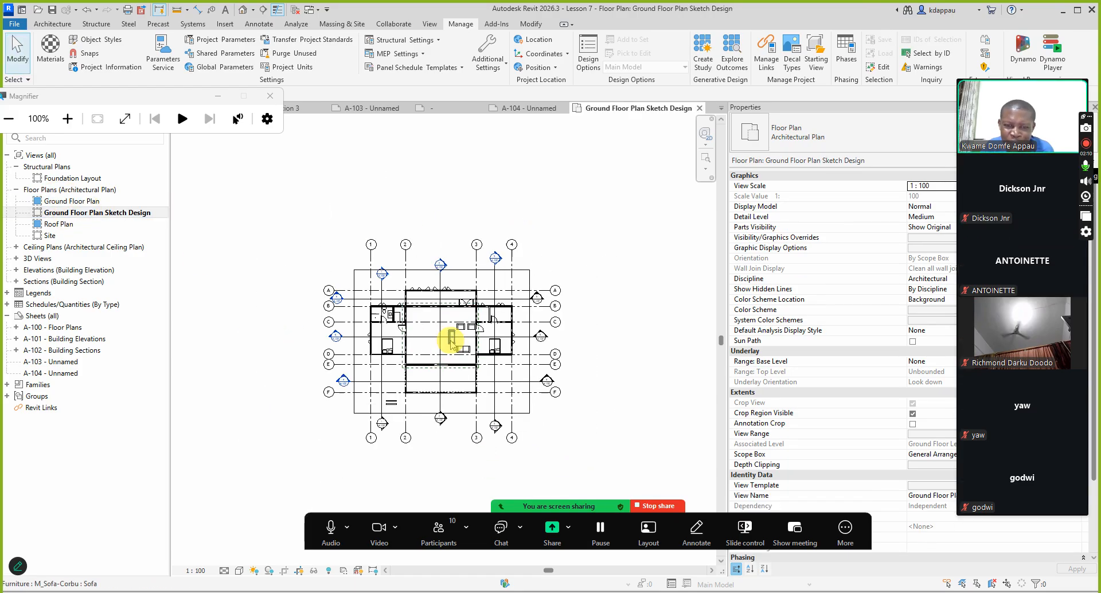
{"action": "scroll", "coordinate": [452, 341], "scroll_direction": "up", "scroll_amount": 1}
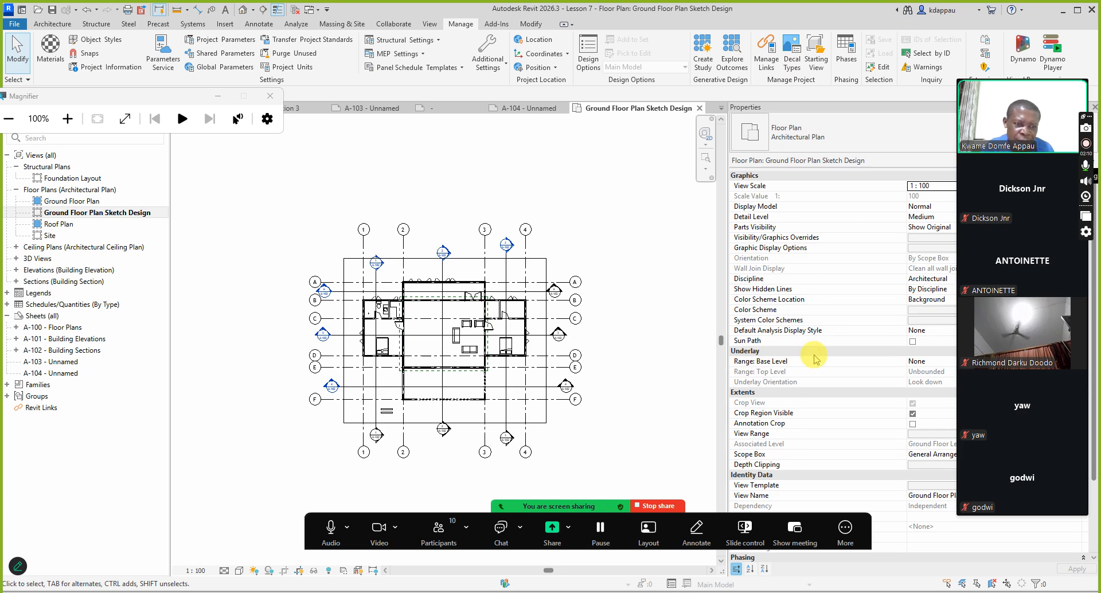
Step: Apply the Rooms category's Name color scheme to the Ground Floor Plan Sketch Design view
{"action": "left_click", "coordinate": [965, 75]}
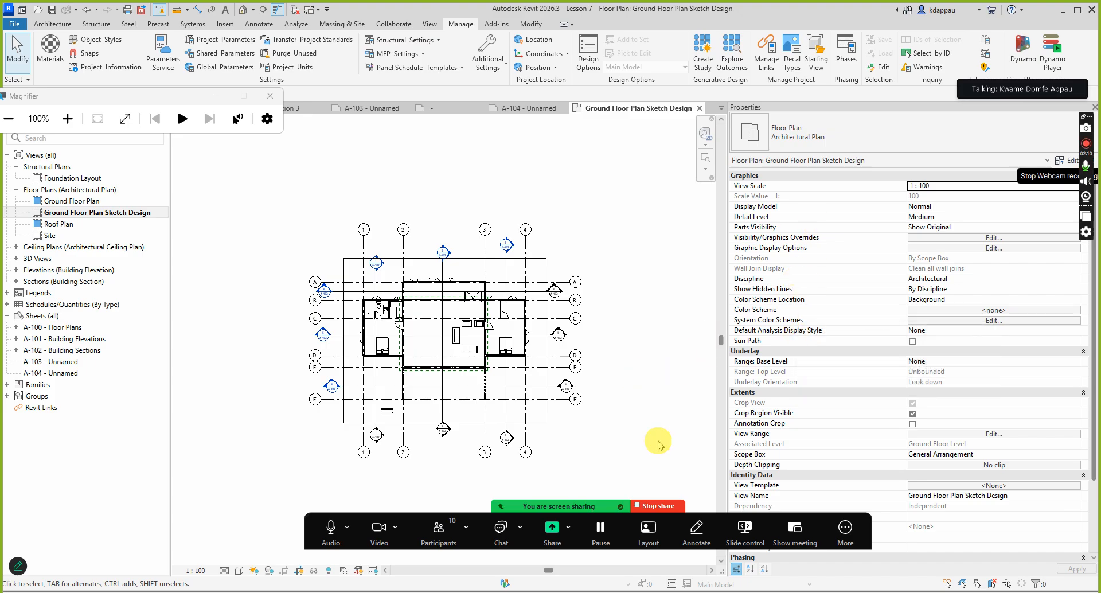
{"action": "scroll", "coordinate": [423, 373], "scroll_direction": "up", "scroll_amount": 2}
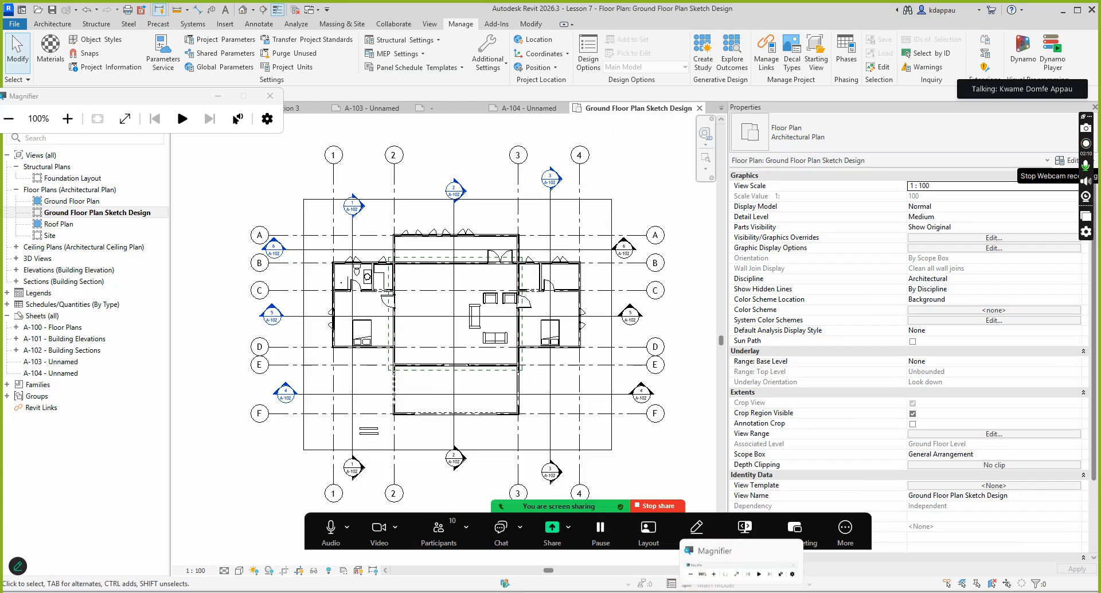
{"action": "left_click", "coordinate": [68, 118]}
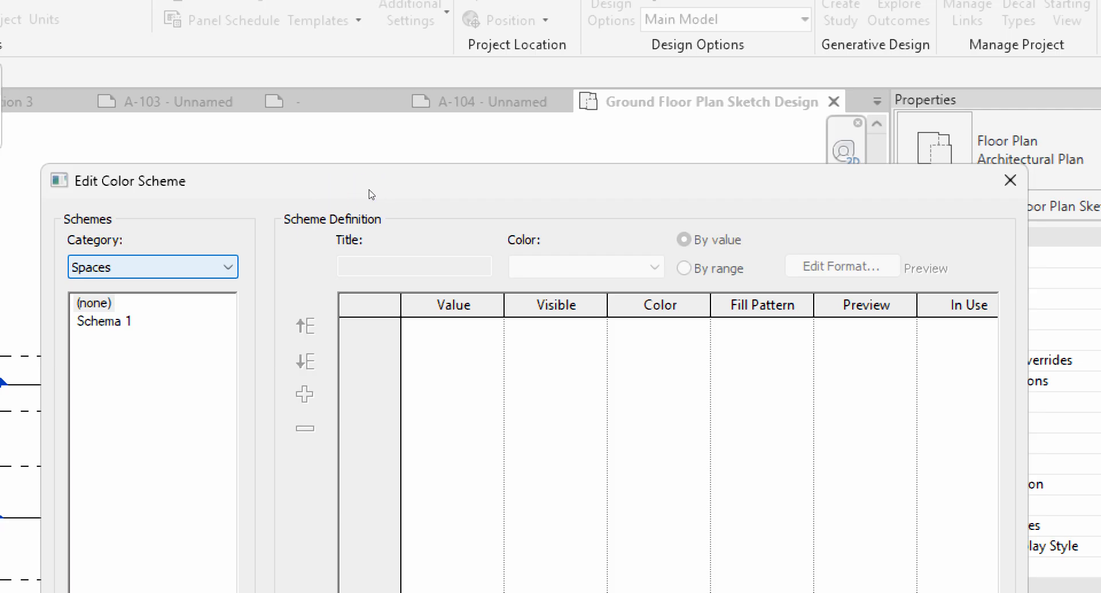
{"action": "left_click", "coordinate": [206, 267]}
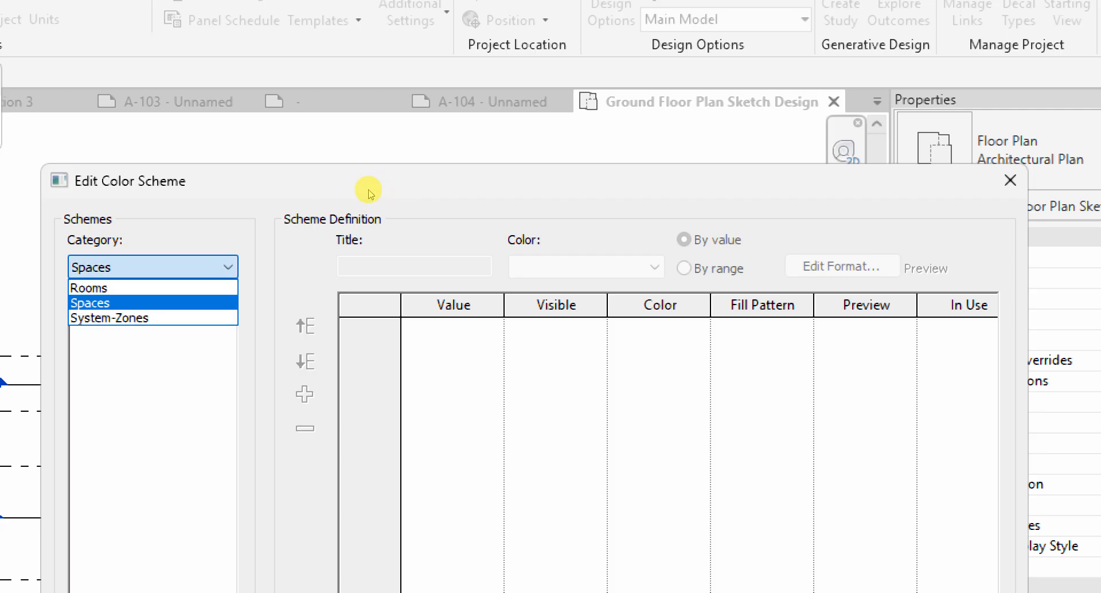
{"action": "left_click", "coordinate": [339, 204]}
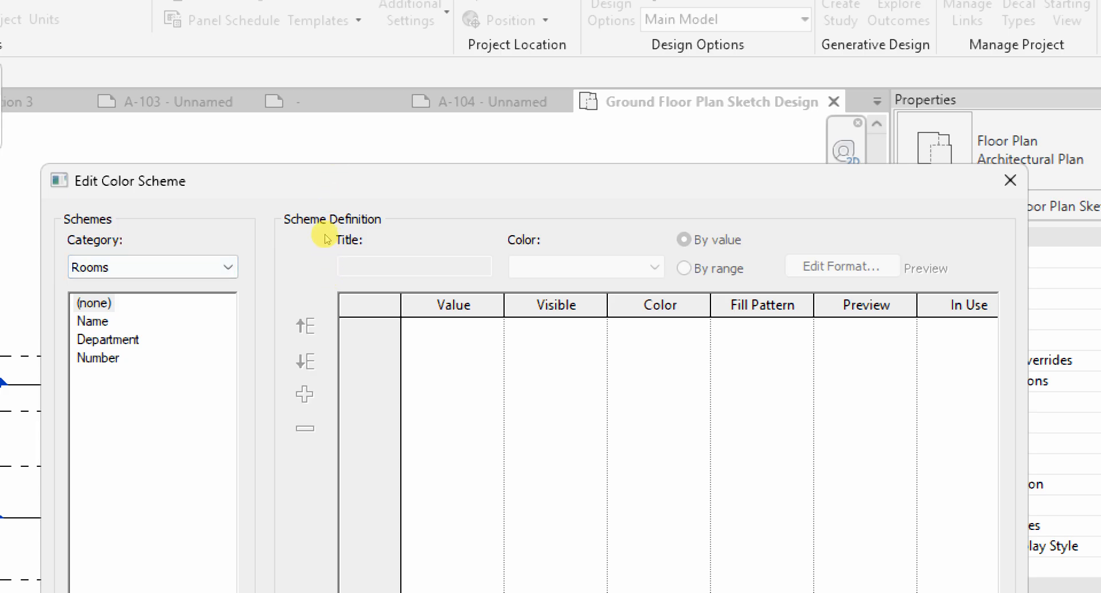
{"action": "left_click", "coordinate": [329, 220]}
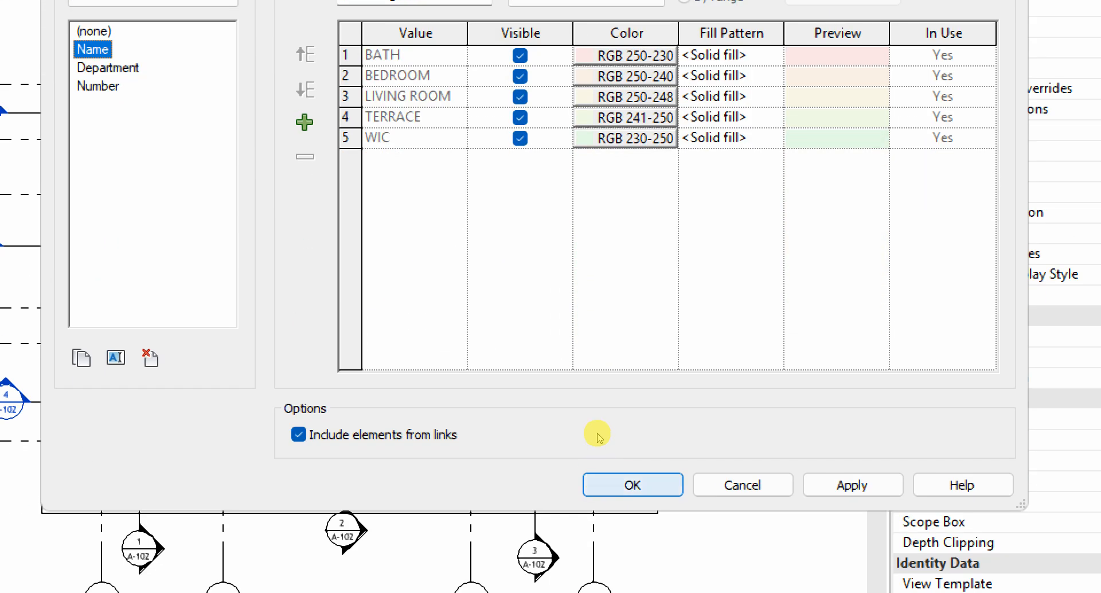
{"action": "left_click", "coordinate": [633, 485]}
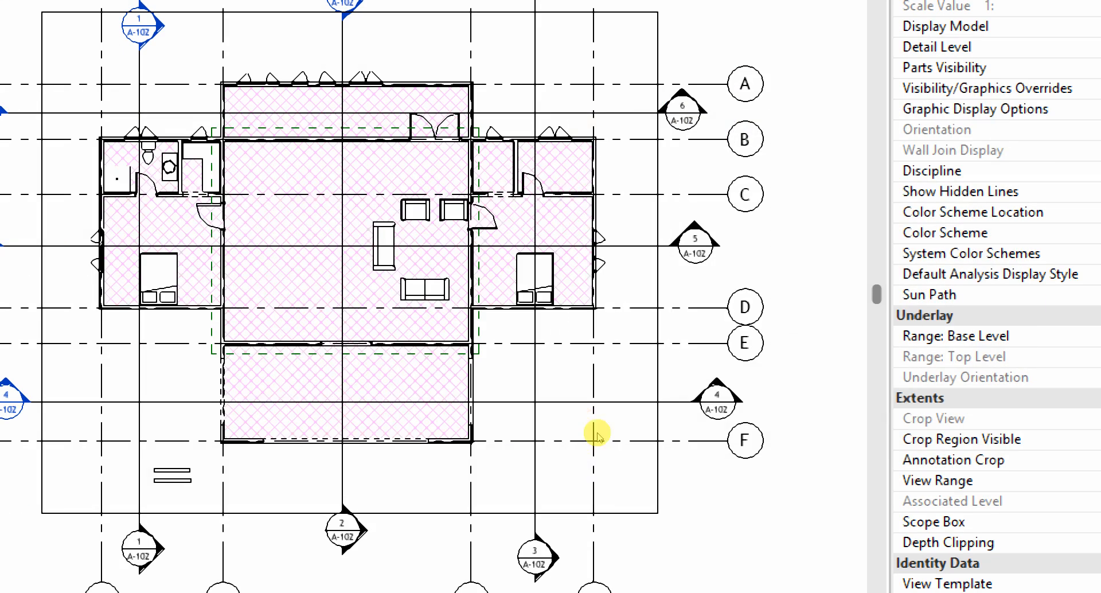
Step: Examine the room color fills across the Ground Floor Plan Sketch Design view
{"action": "scroll", "coordinate": [427, 280], "scroll_direction": "down", "scroll_amount": 2}
{"action": "scroll", "coordinate": [446, 304], "scroll_direction": "up", "scroll_amount": 4}
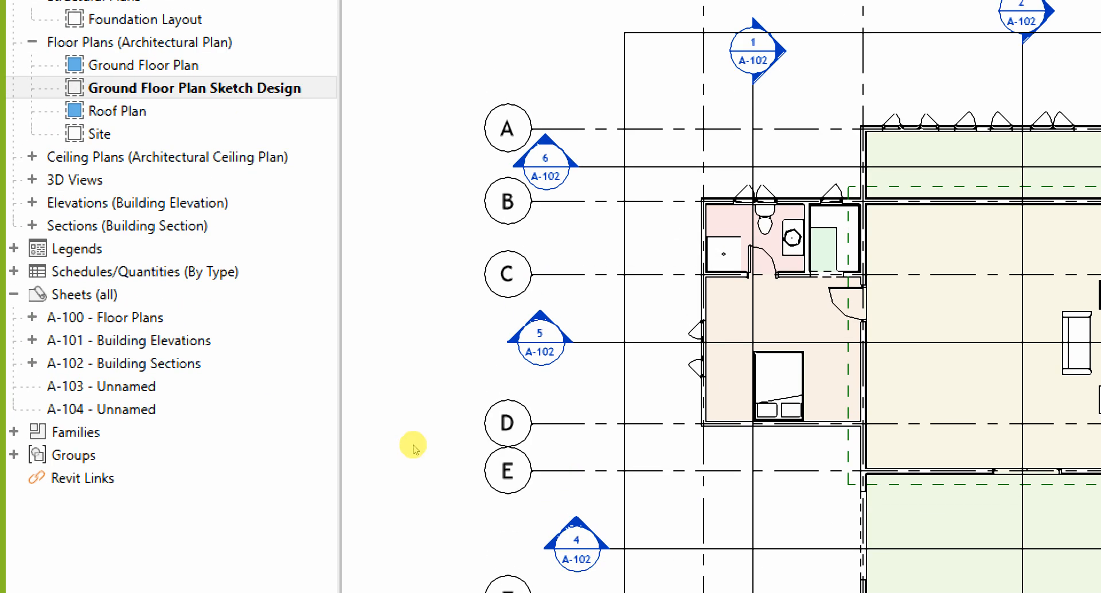
{"action": "scroll", "coordinate": [219, 375], "scroll_direction": "down", "scroll_amount": 3}
{"action": "scroll", "coordinate": [400, 375], "scroll_direction": "up", "scroll_amount": 1}
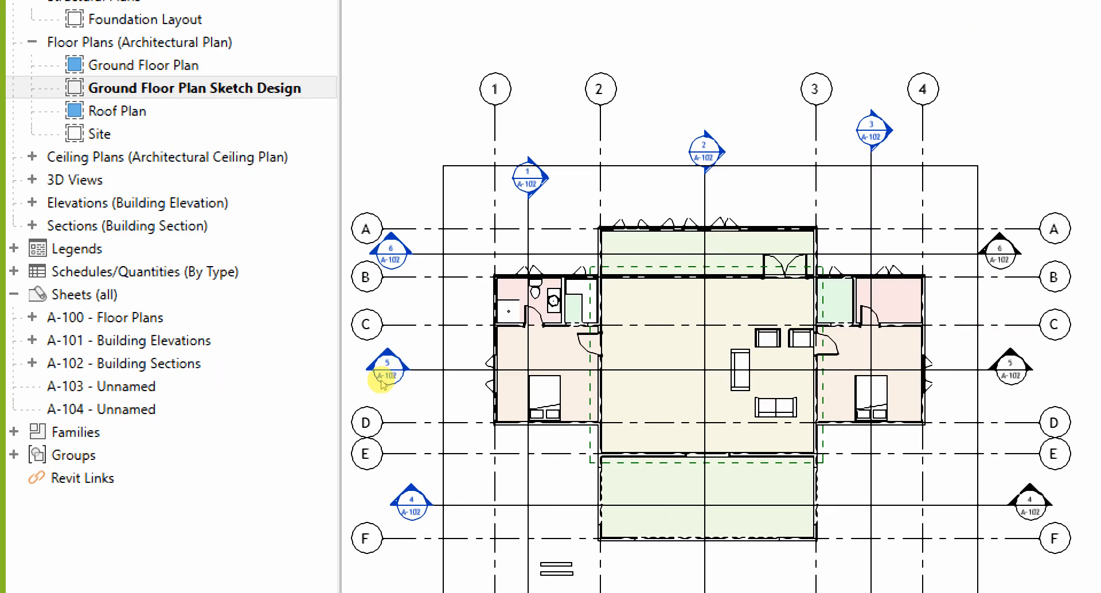
{"action": "scroll", "coordinate": [338, 376], "scroll_direction": "down", "scroll_amount": 2}
{"action": "scroll", "coordinate": [363, 380], "scroll_direction": "up", "scroll_amount": 1}
{"action": "scroll", "coordinate": [363, 380], "scroll_direction": "up", "scroll_amount": 1}
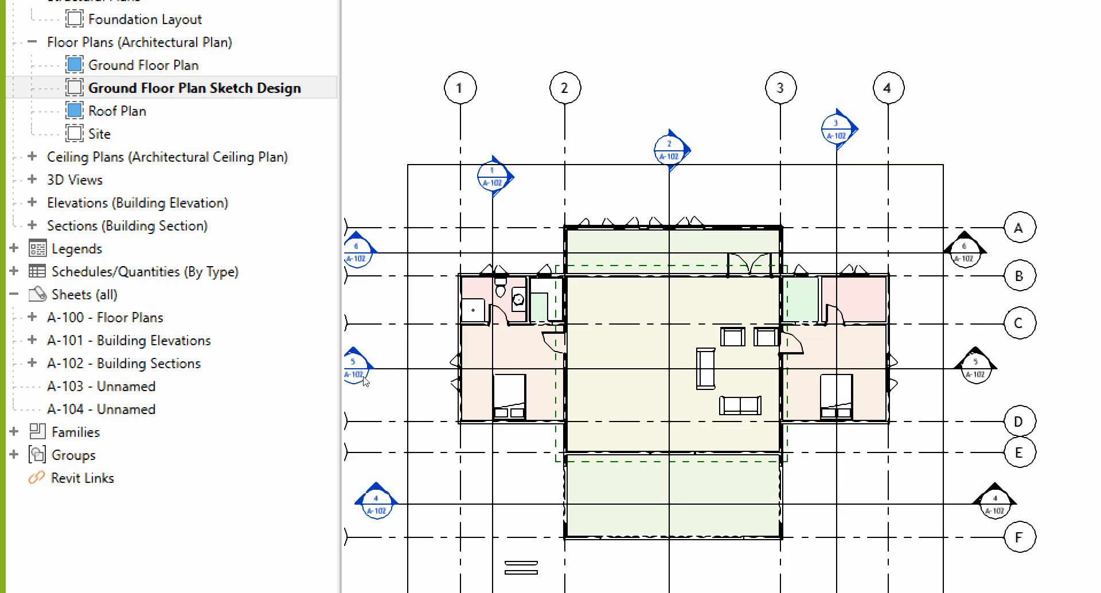
{"action": "left_click", "coordinate": [363, 380]}
{"action": "left_click", "coordinate": [365, 380]}
{"action": "left_click", "coordinate": [335, 338]}
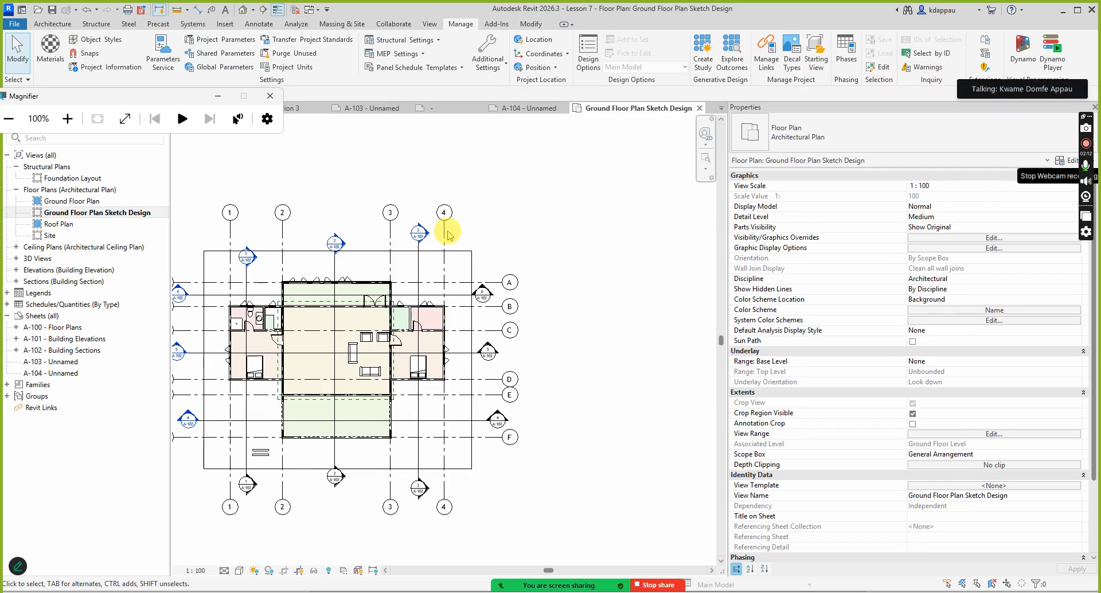
{"action": "scroll", "coordinate": [427, 252], "scroll_direction": "down", "scroll_amount": 2}
{"action": "scroll", "coordinate": [367, 255], "scroll_direction": "up", "scroll_amount": 2}
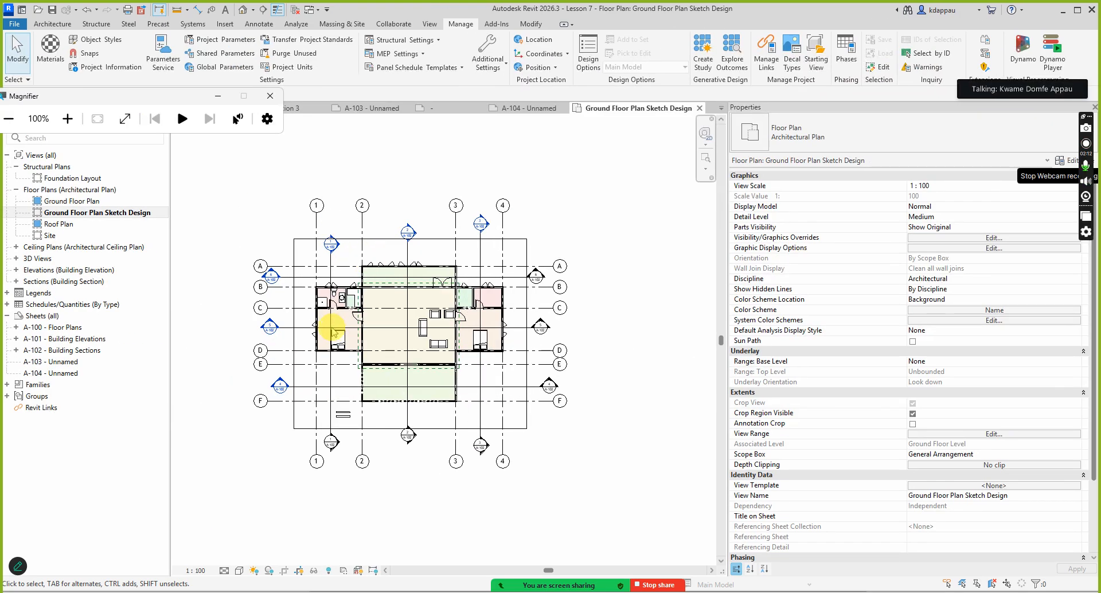
{"action": "scroll", "coordinate": [286, 336], "scroll_direction": "up", "scroll_amount": 1}
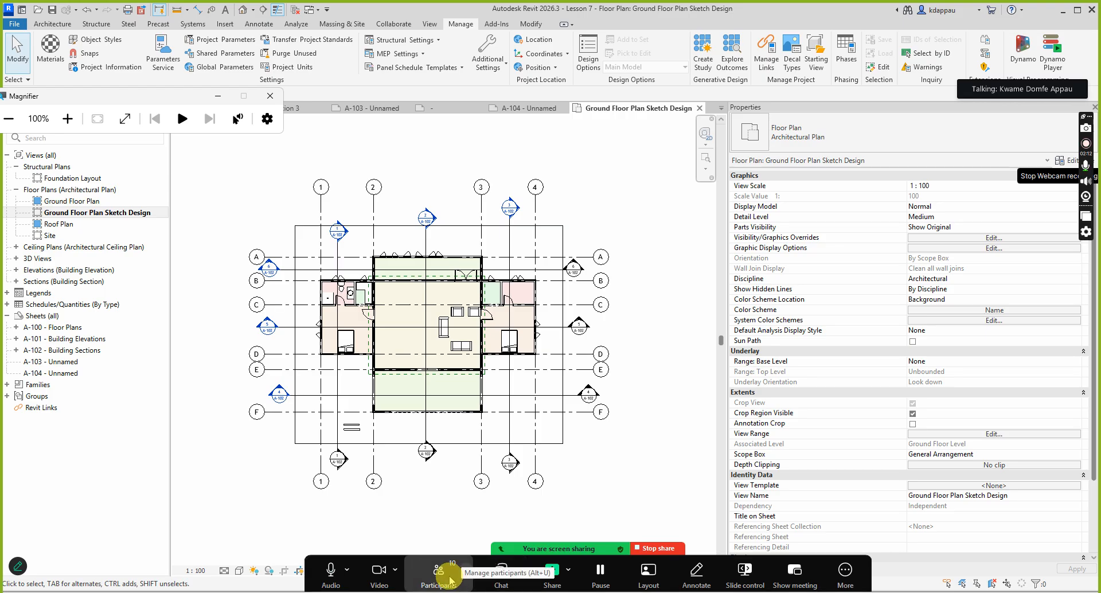
Step: Look through the video meeting's participant list, including each attendee's microphone status, and close it
{"action": "left_click", "coordinate": [439, 573]}
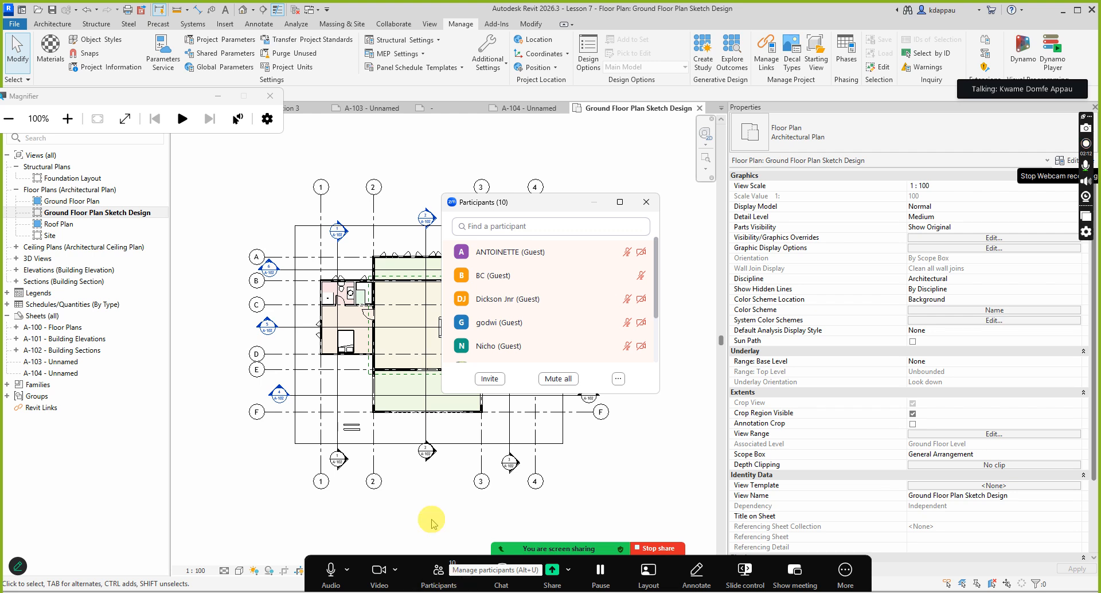
{"action": "scroll", "coordinate": [508, 329], "scroll_direction": "down", "scroll_amount": 1}
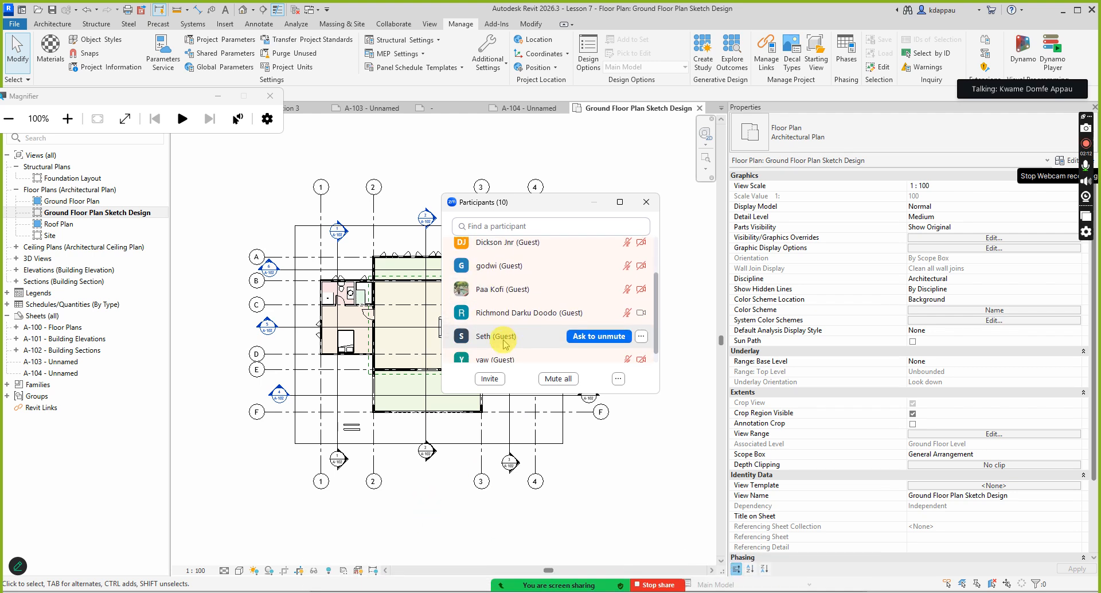
{"action": "scroll", "coordinate": [502, 341], "scroll_direction": "down", "scroll_amount": 1}
{"action": "scroll", "coordinate": [496, 347], "scroll_direction": "up", "scroll_amount": 1}
{"action": "scroll", "coordinate": [496, 344], "scroll_direction": "up", "scroll_amount": 3}
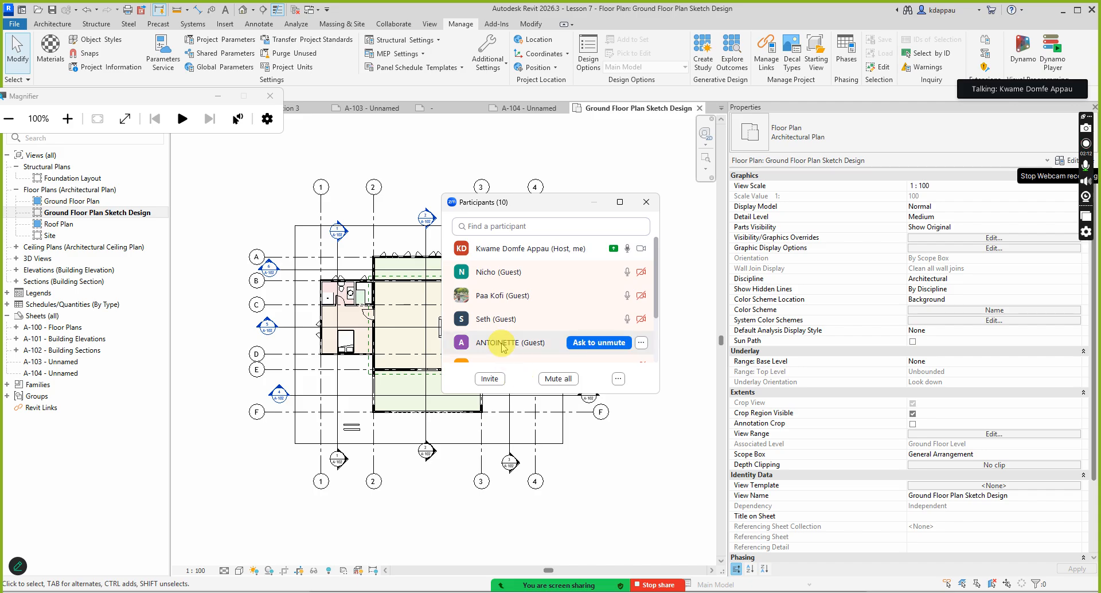
{"action": "scroll", "coordinate": [501, 344], "scroll_direction": "down", "scroll_amount": 1}
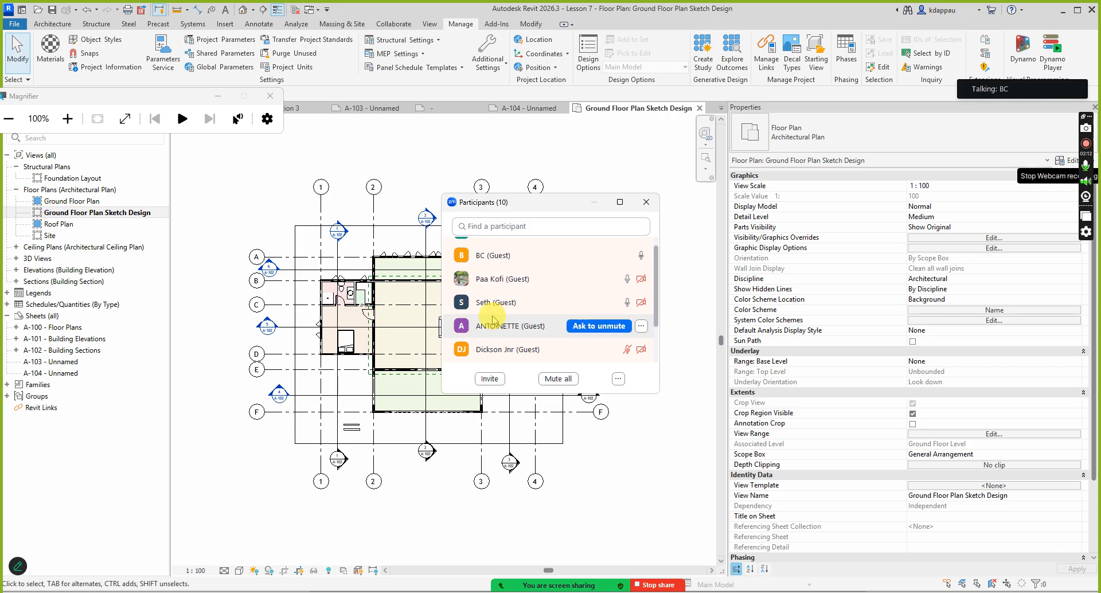
{"action": "scroll", "coordinate": [492, 304], "scroll_direction": "up", "scroll_amount": 1}
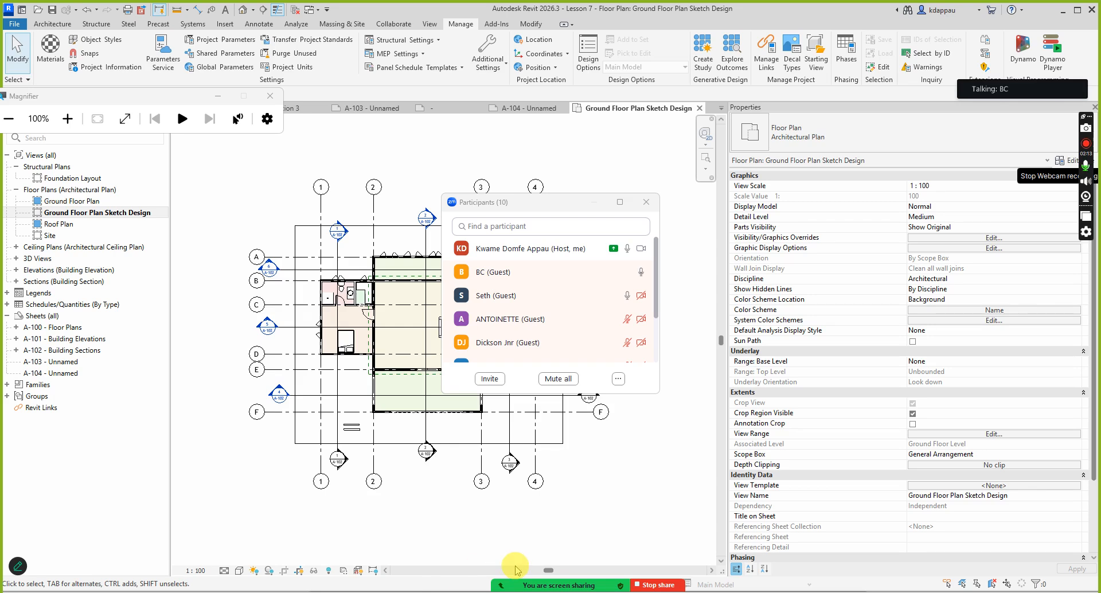
{"action": "mouse_move", "coordinate": [500, 559]}
{"action": "left_click", "coordinate": [439, 571]}
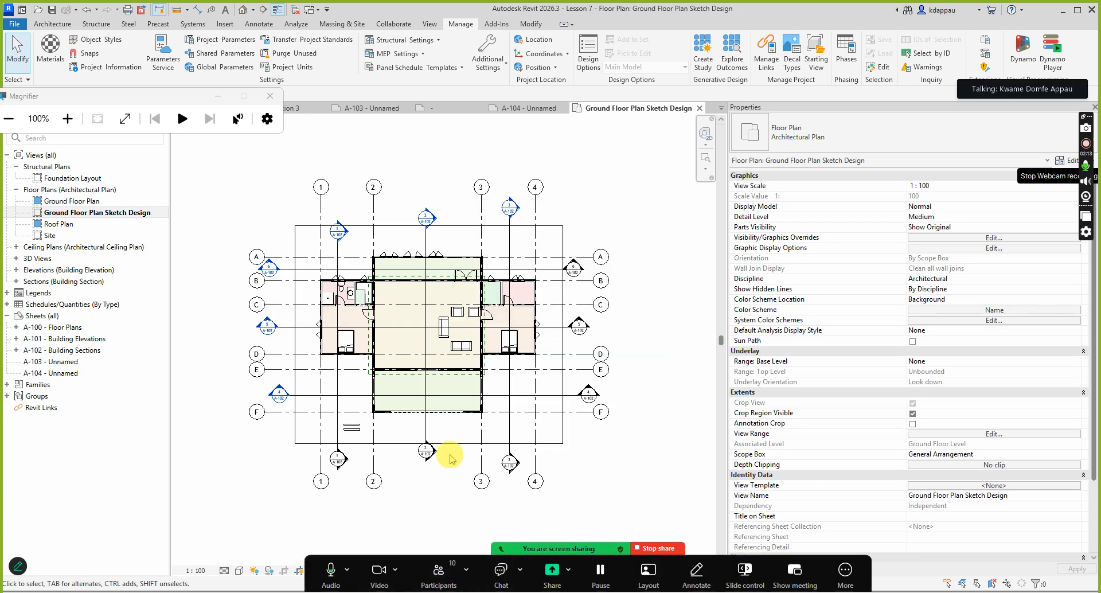
{"action": "scroll", "coordinate": [414, 301], "scroll_direction": "up", "scroll_amount": 2}
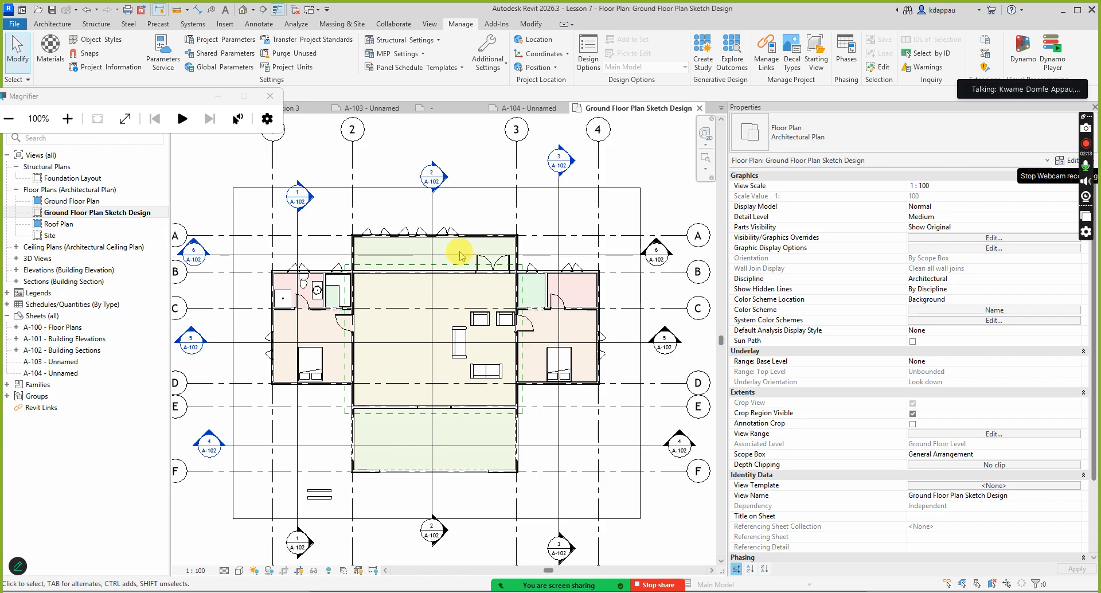
{"action": "scroll", "coordinate": [399, 348], "scroll_direction": "up", "scroll_amount": 2}
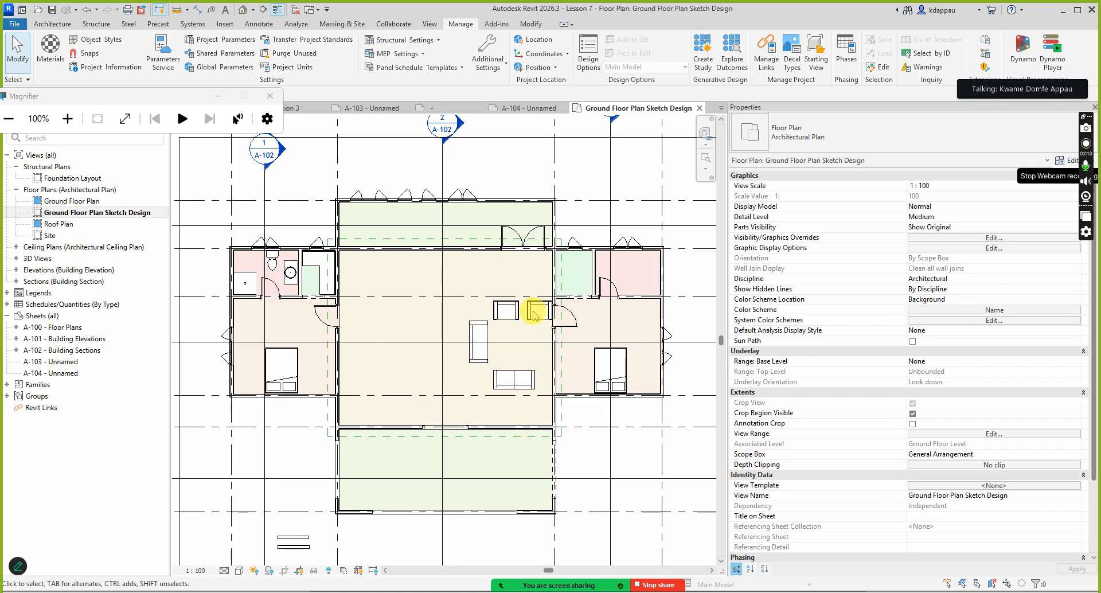
Step: Inspect the bathrooms, bedrooms, and central living room of the color-filled sketch design plan up close
{"action": "scroll", "coordinate": [221, 279], "scroll_direction": "up", "scroll_amount": 4}
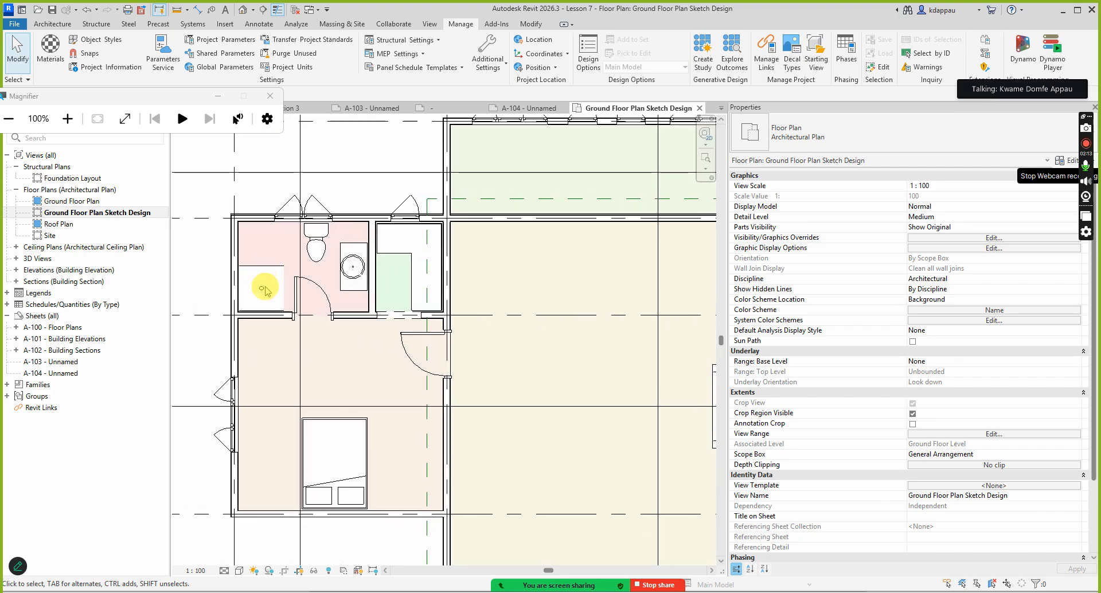
{"action": "scroll", "coordinate": [263, 282], "scroll_direction": "down", "scroll_amount": 2}
{"action": "scroll", "coordinate": [518, 281], "scroll_direction": "down", "scroll_amount": 2}
{"action": "scroll", "coordinate": [374, 270], "scroll_direction": "up", "scroll_amount": 5}
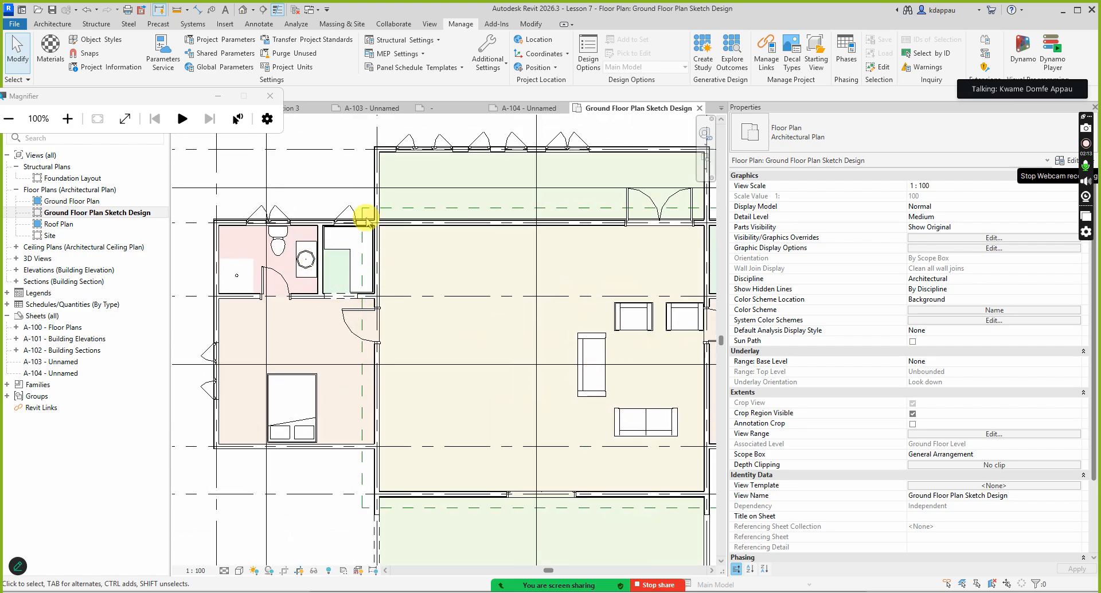
{"action": "scroll", "coordinate": [352, 255], "scroll_direction": "down", "scroll_amount": 3}
{"action": "scroll", "coordinate": [499, 342], "scroll_direction": "up", "scroll_amount": 2}
{"action": "scroll", "coordinate": [560, 315], "scroll_direction": "down", "scroll_amount": 3}
{"action": "scroll", "coordinate": [597, 251], "scroll_direction": "up", "scroll_amount": 3}
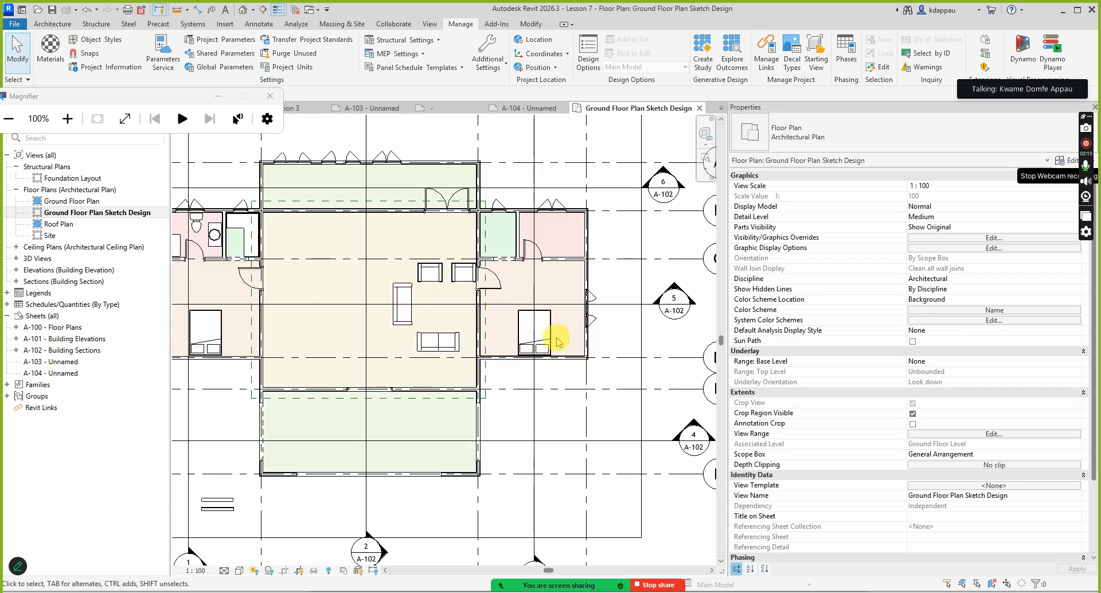
{"action": "scroll", "coordinate": [556, 338], "scroll_direction": "down", "scroll_amount": 2}
{"action": "scroll", "coordinate": [521, 324], "scroll_direction": "up", "scroll_amount": 3}
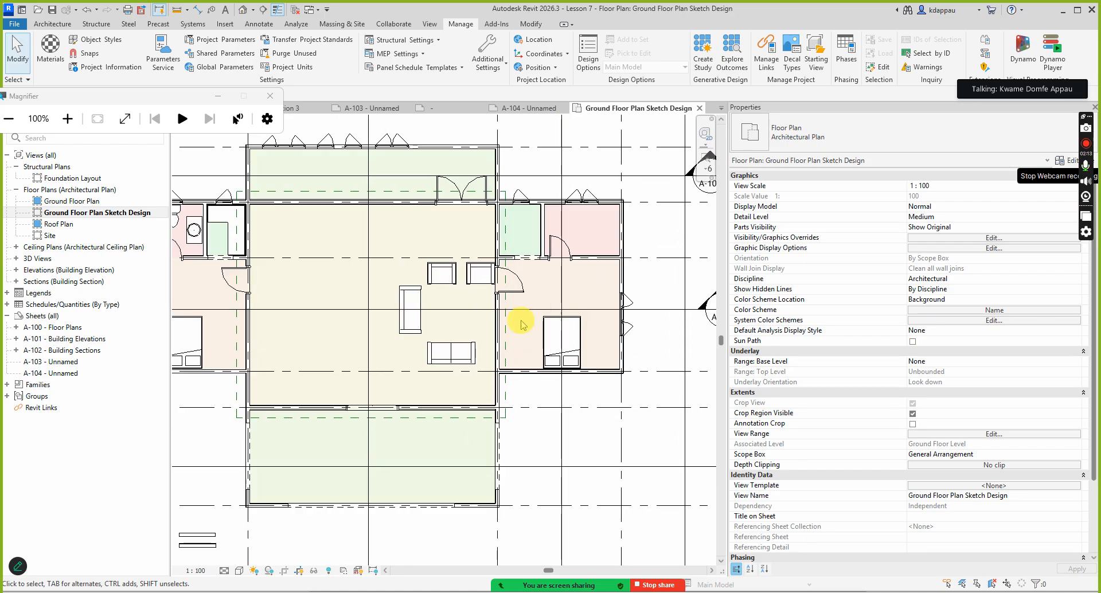
{"action": "scroll", "coordinate": [460, 347], "scroll_direction": "down", "scroll_amount": 2}
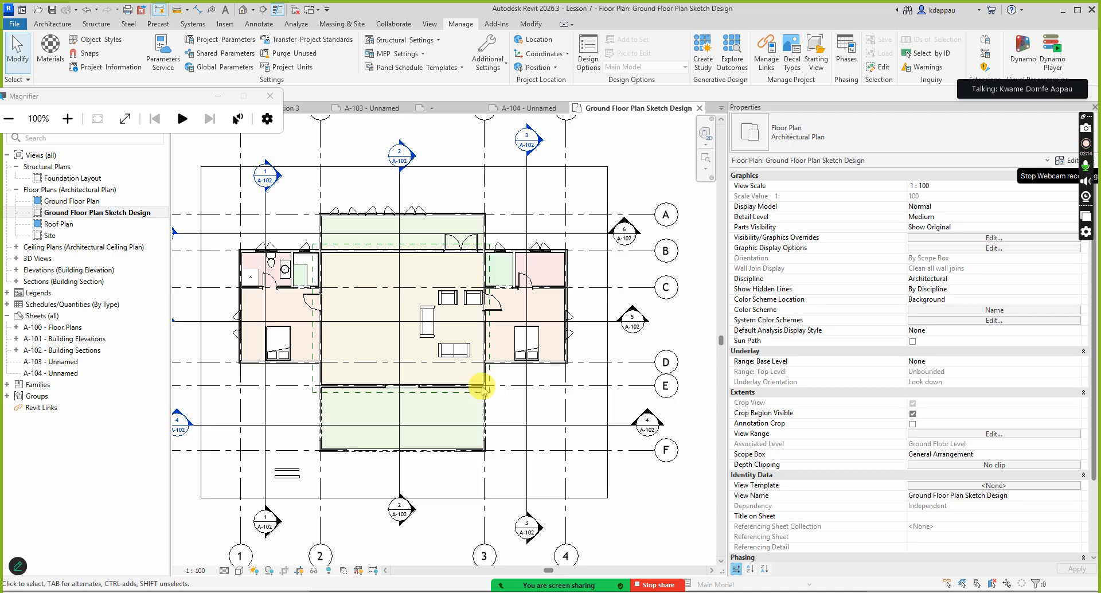
Step: View Poster Image.png from the REVIT ESSENTIALS TRAINING folder in File Explorer, and return to the floor plan in Revit
{"action": "mouse_move", "coordinate": [552, 570]}
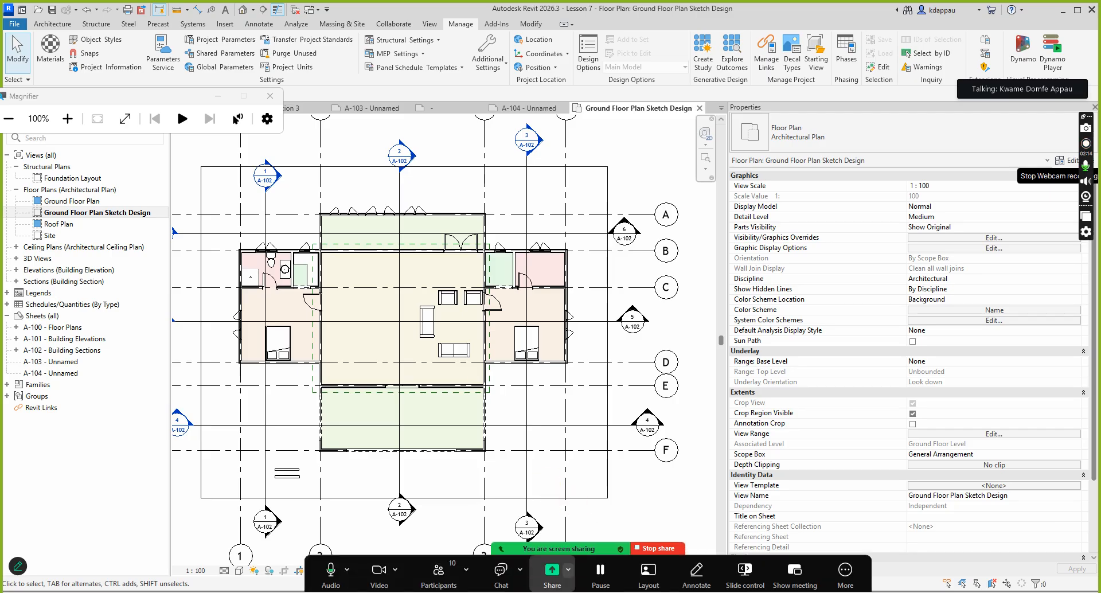
{"action": "key", "text": "super+e"}
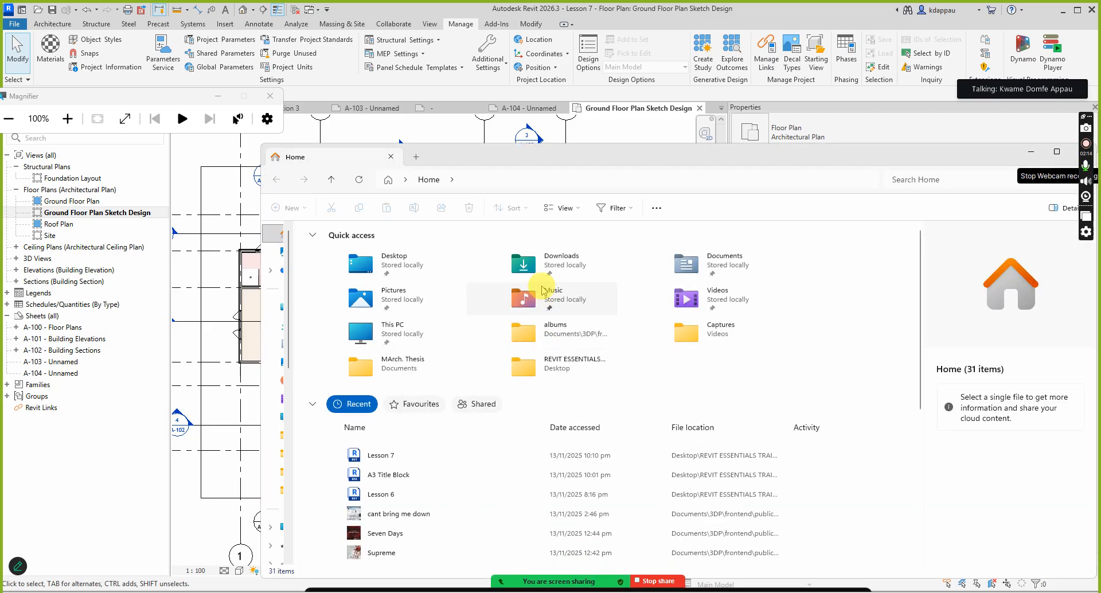
{"action": "left_click_drag", "start_coordinate": [545, 151], "coordinate": [404, 65]}
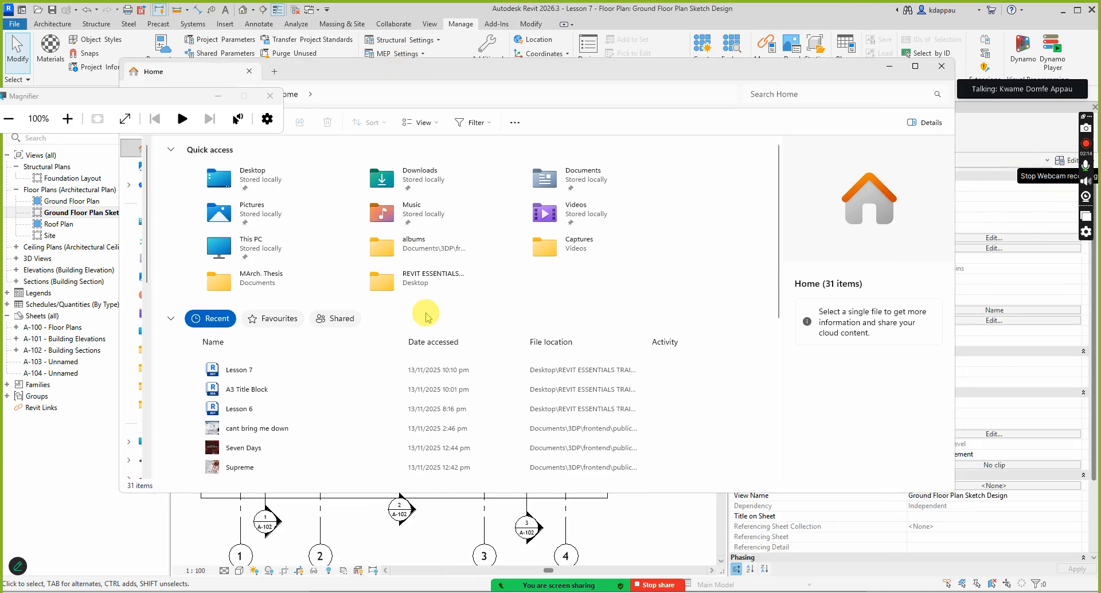
{"action": "double_click", "coordinate": [423, 292]}
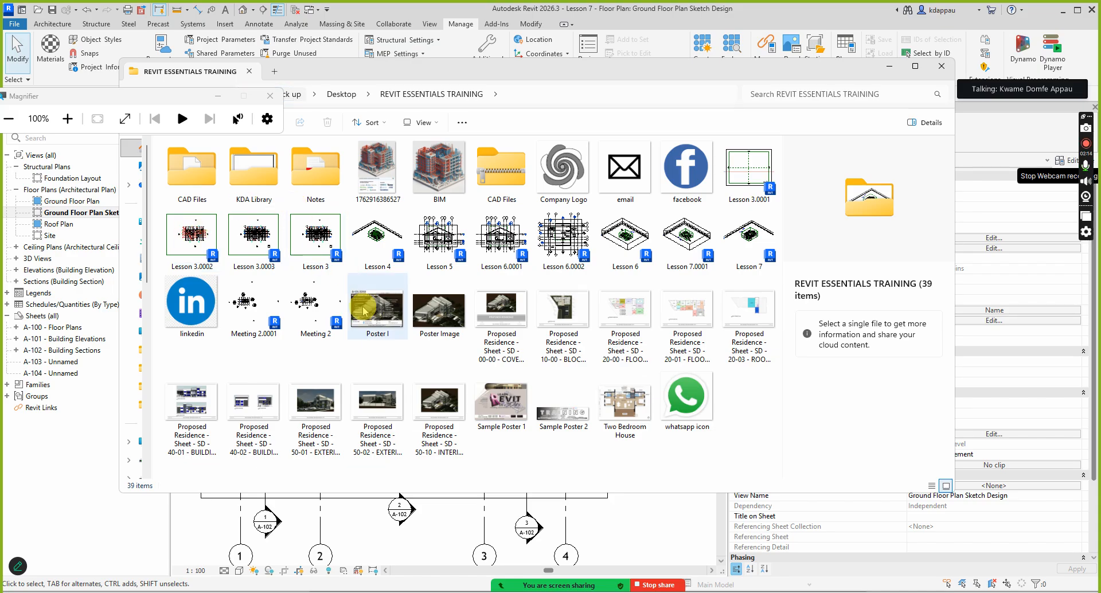
{"action": "left_click", "coordinate": [435, 330]}
{"action": "double_click", "coordinate": [430, 315]}
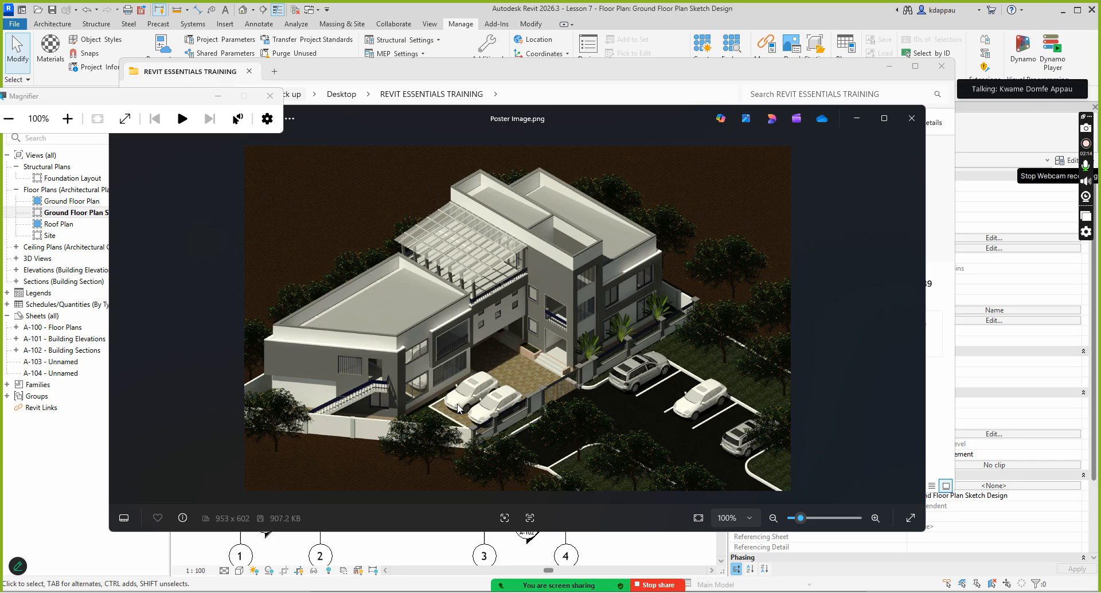
{"action": "left_click", "coordinate": [850, 120]}
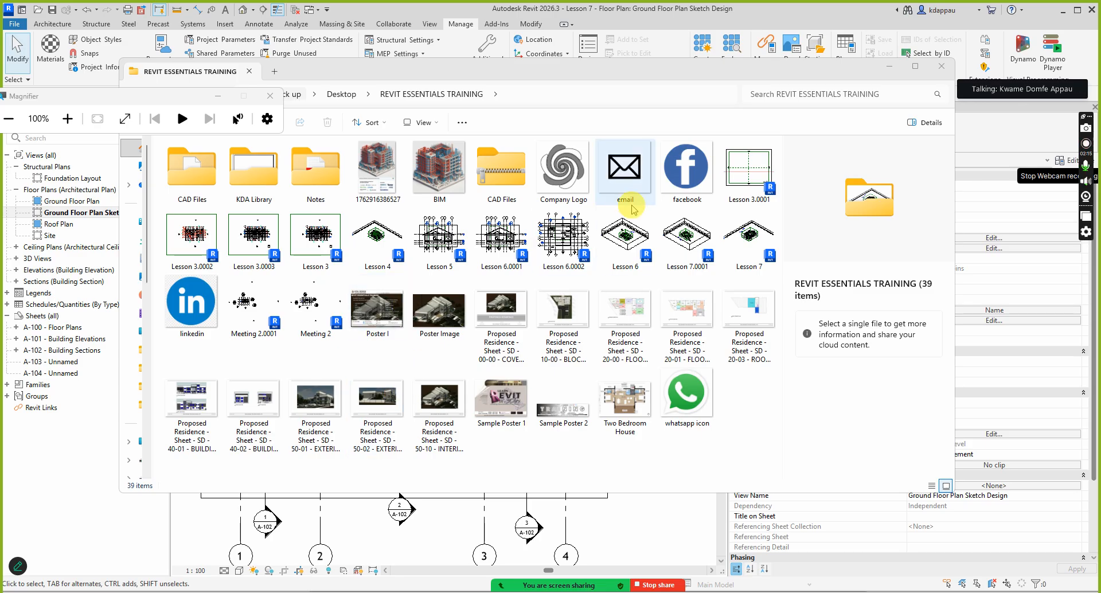
{"action": "left_click", "coordinate": [890, 66]}
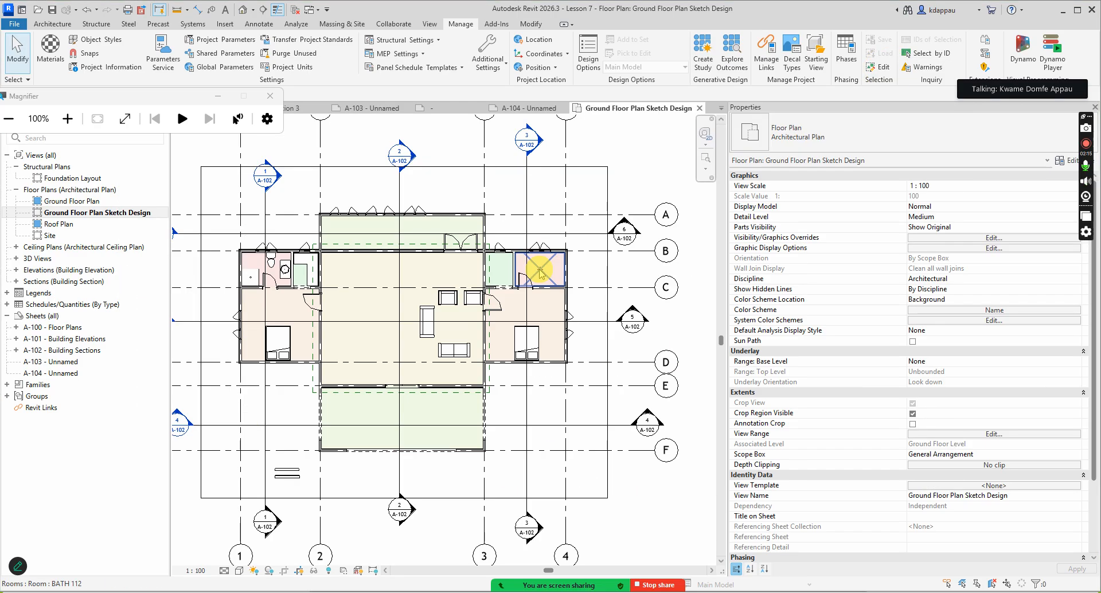
{"action": "scroll", "coordinate": [427, 317], "scroll_direction": "down", "scroll_amount": 3}
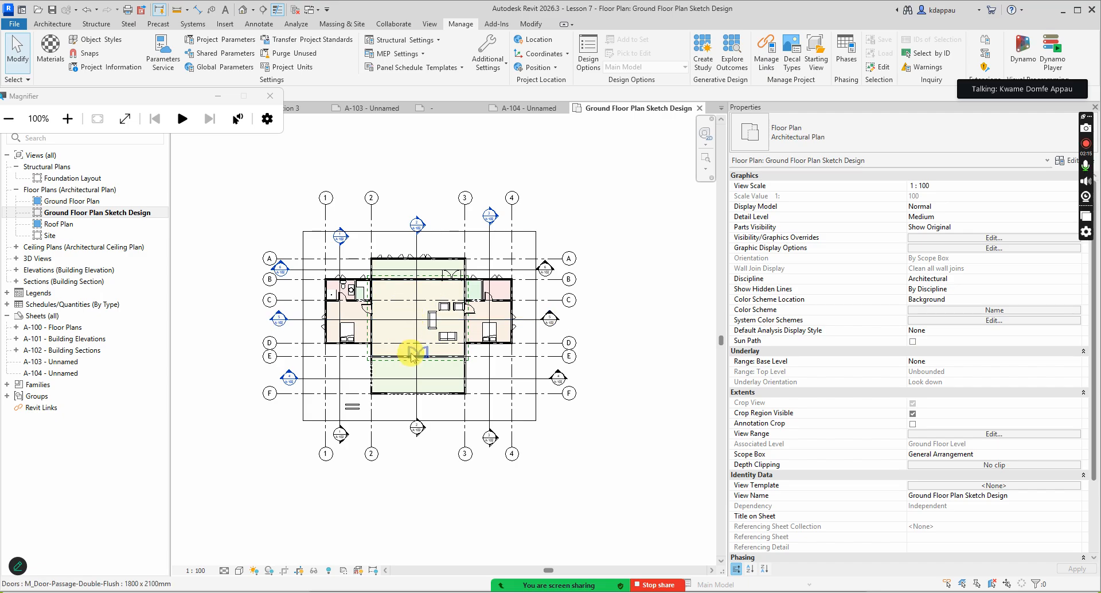
{"action": "scroll", "coordinate": [389, 329], "scroll_direction": "up", "scroll_amount": 2}
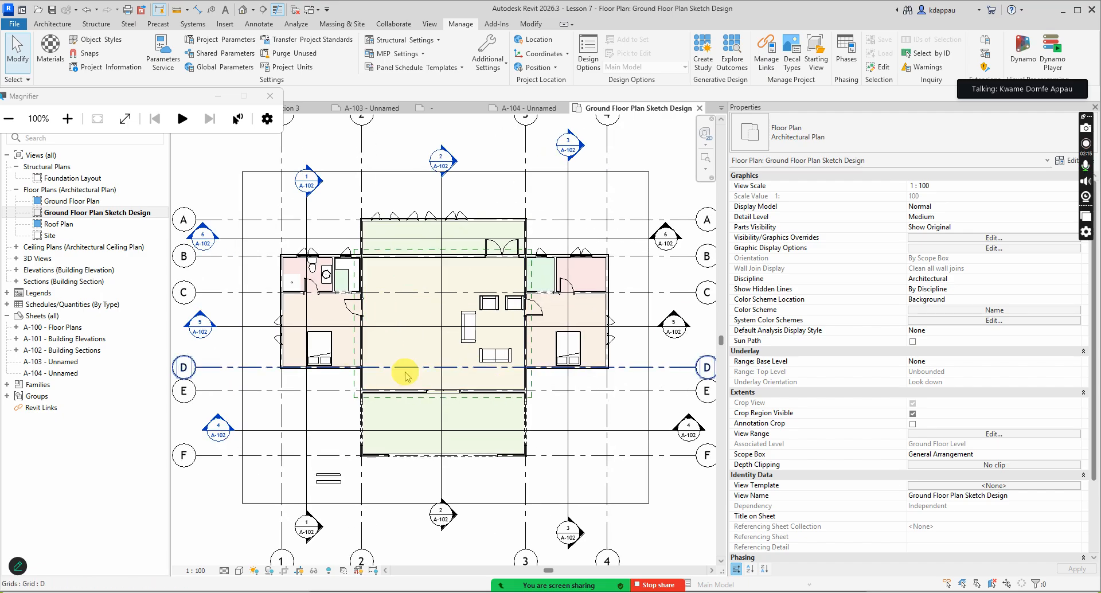
{"action": "scroll", "coordinate": [406, 376], "scroll_direction": "up", "scroll_amount": 3}
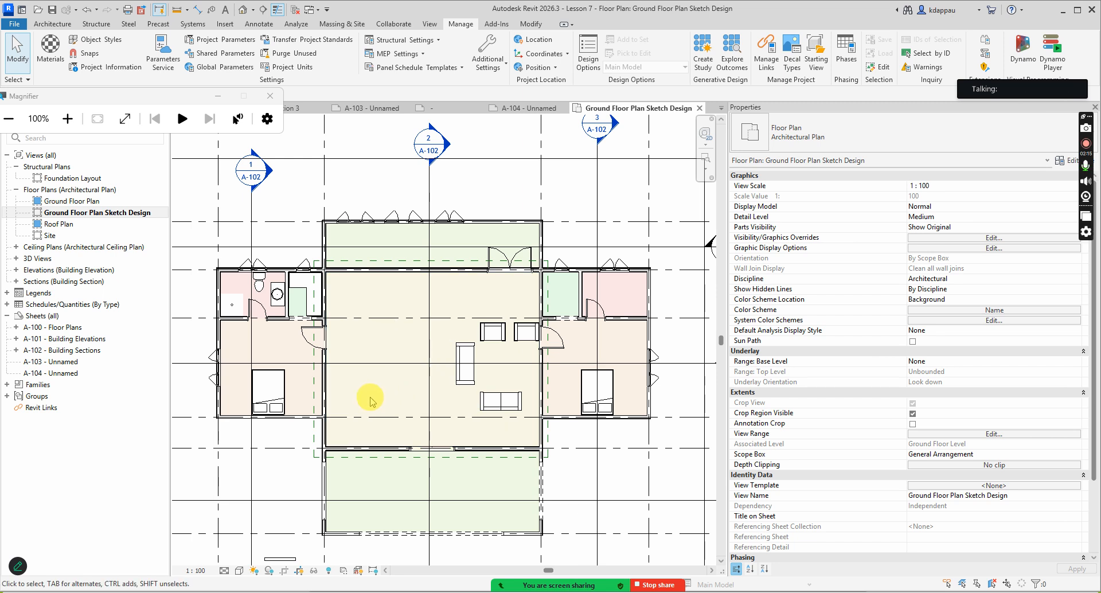
{"action": "scroll", "coordinate": [370, 400], "scroll_direction": "down", "scroll_amount": 2}
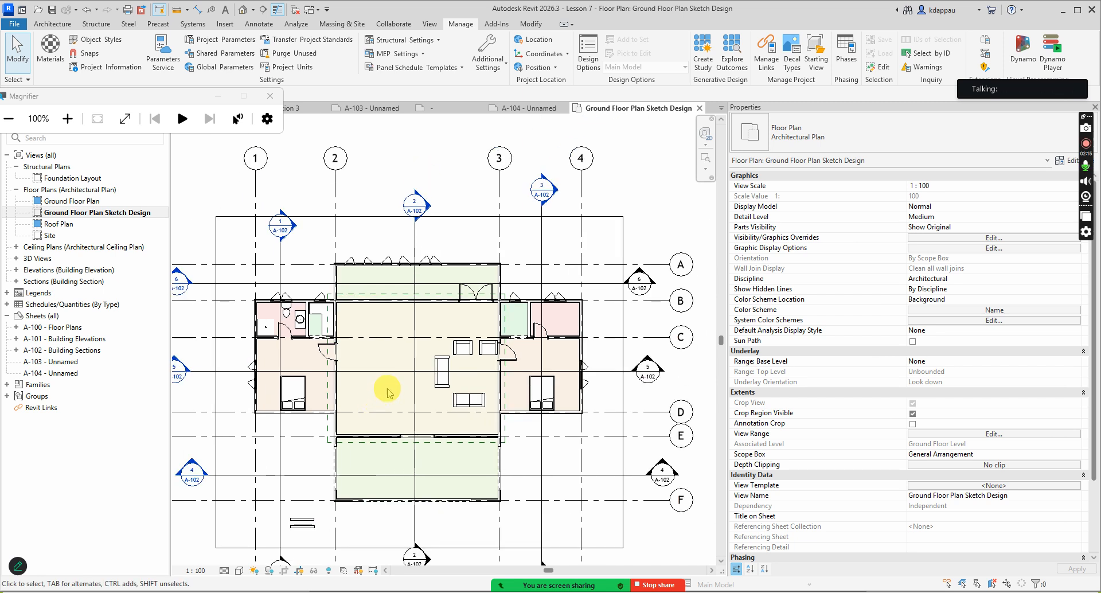
{"action": "scroll", "coordinate": [389, 392], "scroll_direction": "down", "scroll_amount": 2}
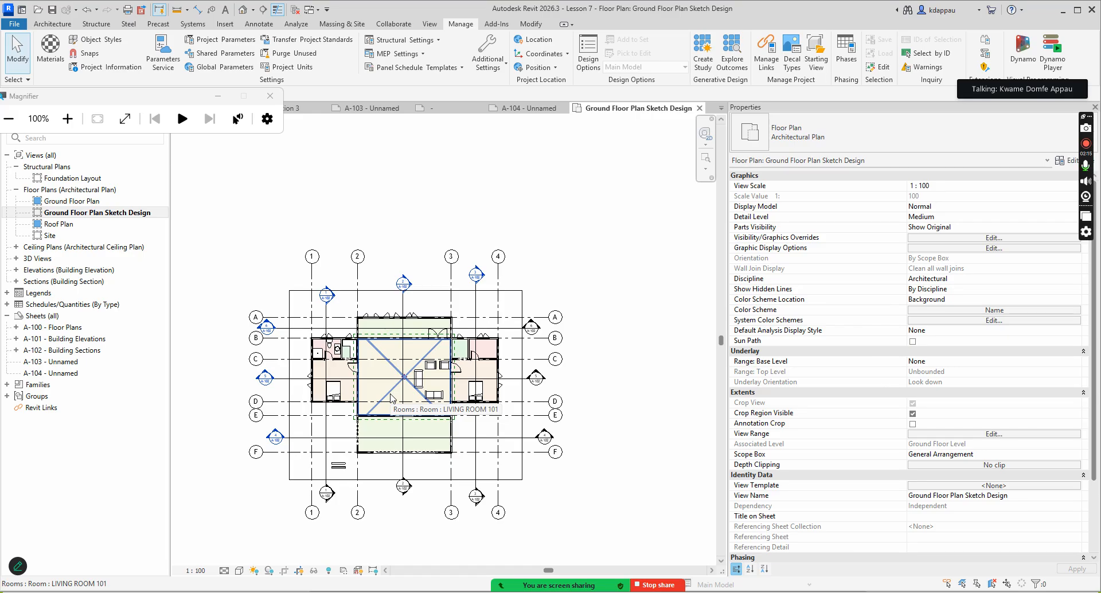
{"action": "scroll", "coordinate": [390, 399], "scroll_direction": "down", "scroll_amount": 1}
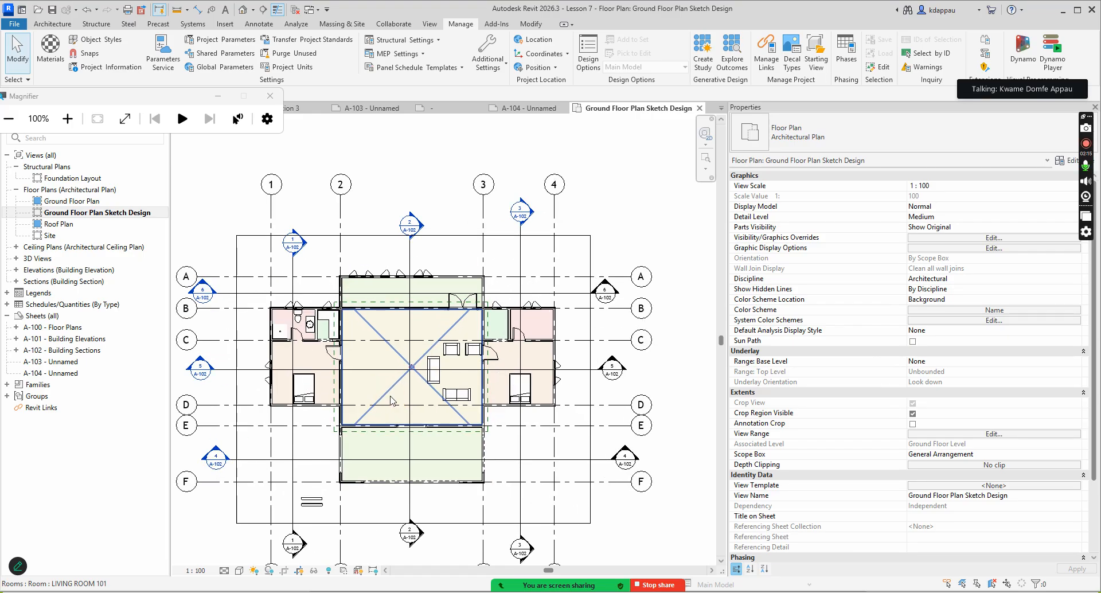
{"action": "scroll", "coordinate": [386, 402], "scroll_direction": "up", "scroll_amount": 1}
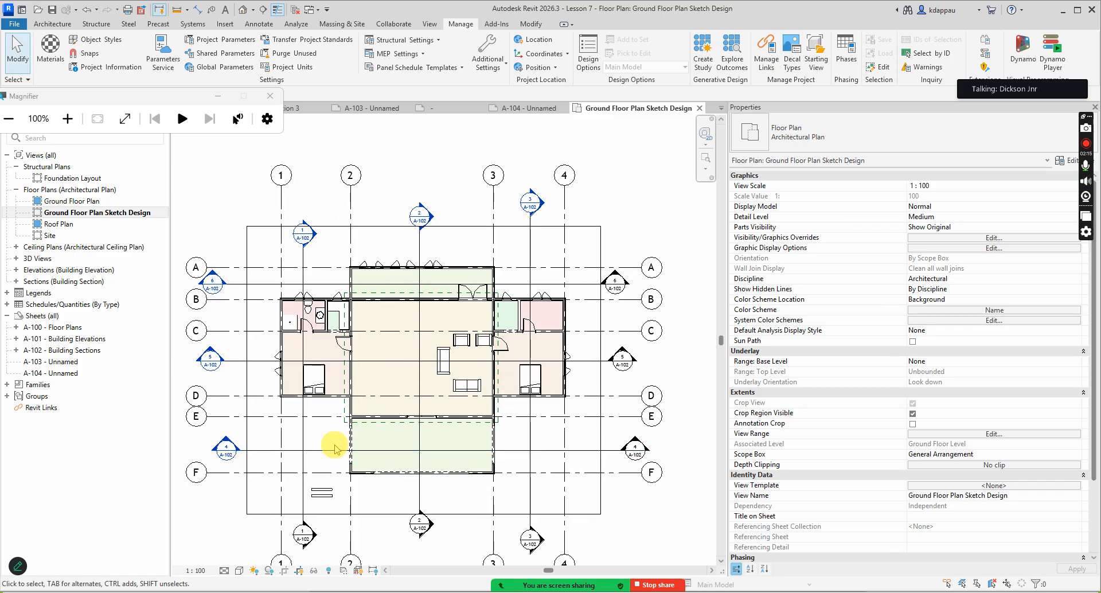
{"action": "scroll", "coordinate": [344, 453], "scroll_direction": "up", "scroll_amount": 2}
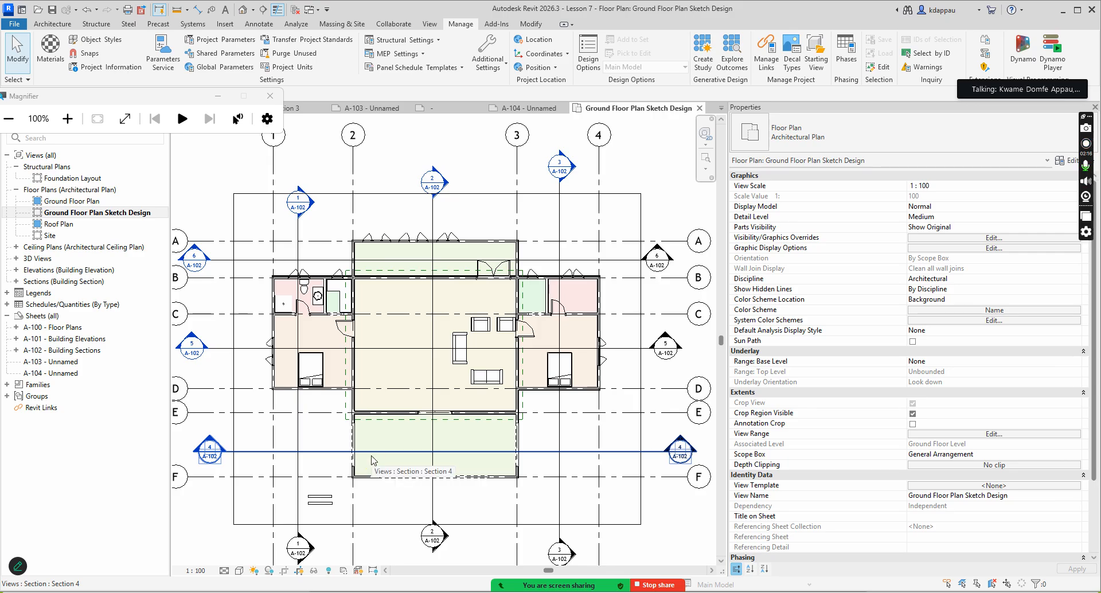
{"action": "scroll", "coordinate": [422, 450], "scroll_direction": "down", "scroll_amount": 2}
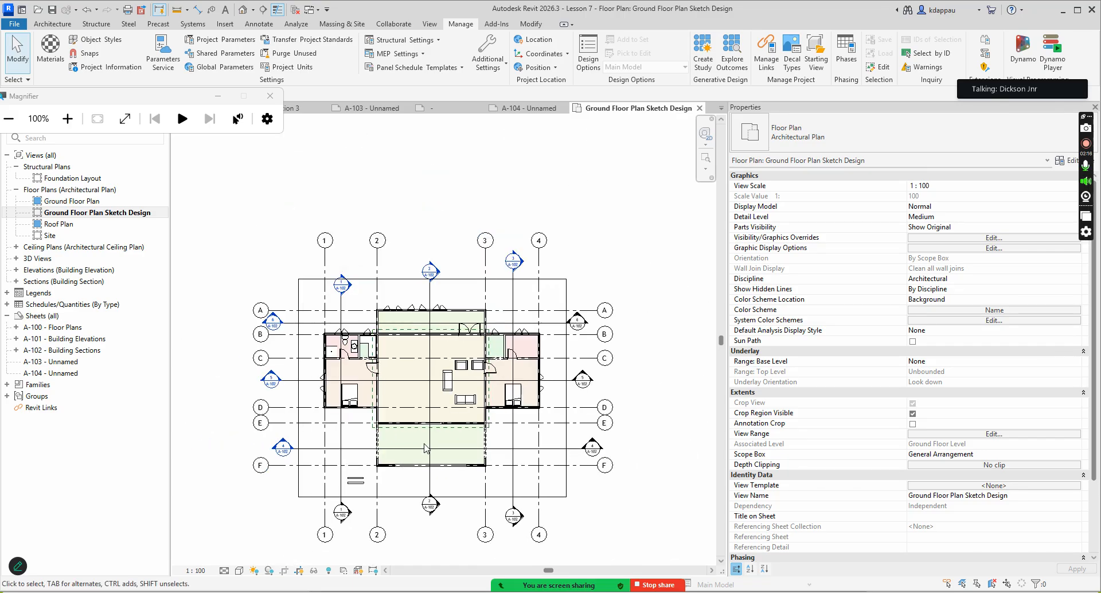
{"action": "scroll", "coordinate": [425, 453], "scroll_direction": "up", "scroll_amount": 1}
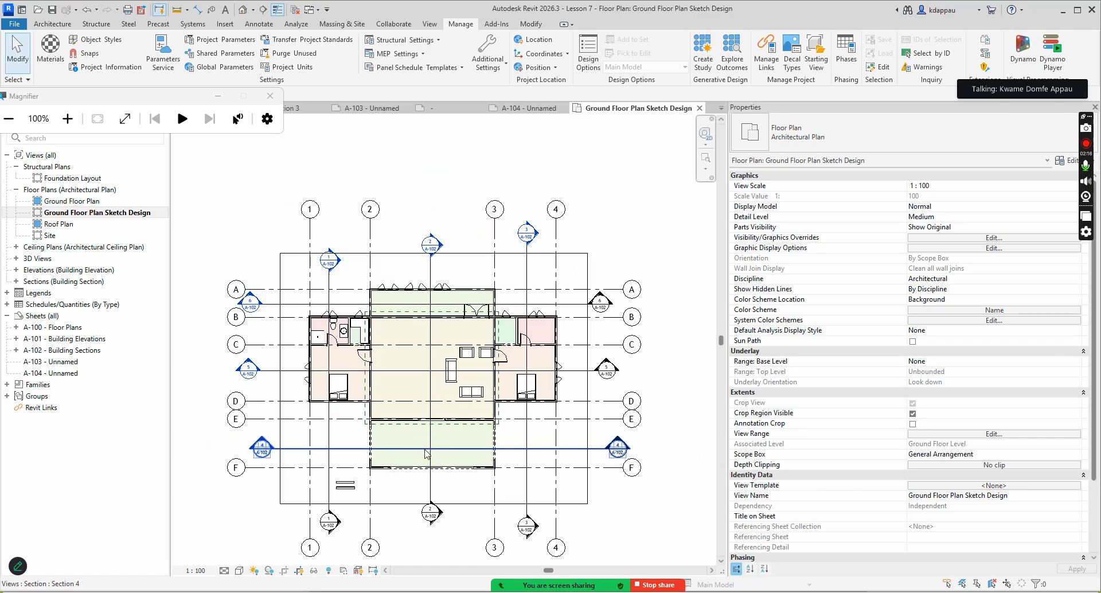